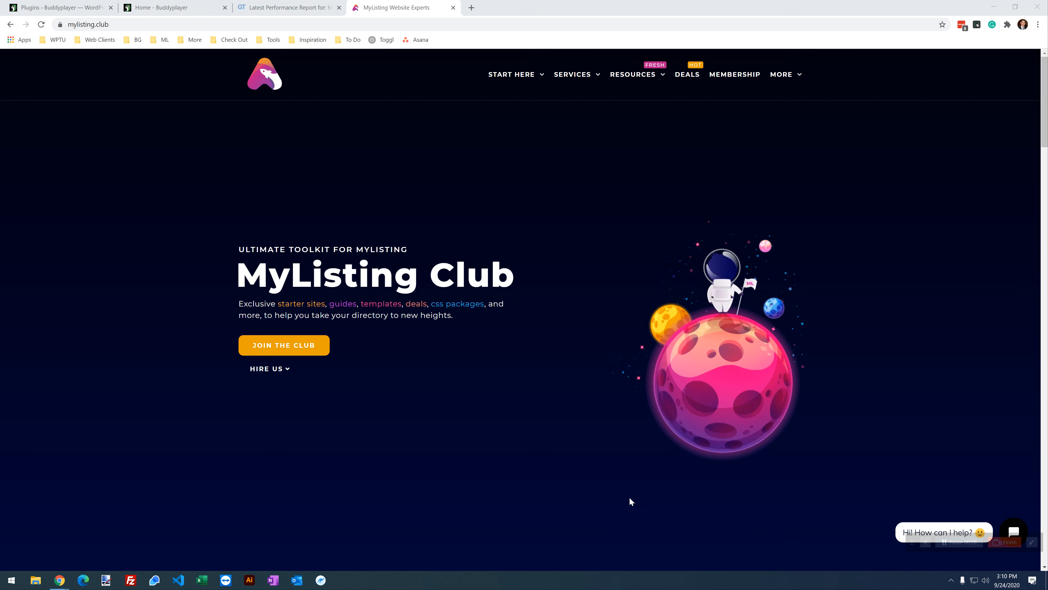
Step: Search the MyListing Club guides for 'perf' and open the Perfmatters optimization guide
{"action": "mouse_move", "coordinate": [586, 78]}
{"action": "mouse_move", "coordinate": [632, 78]}
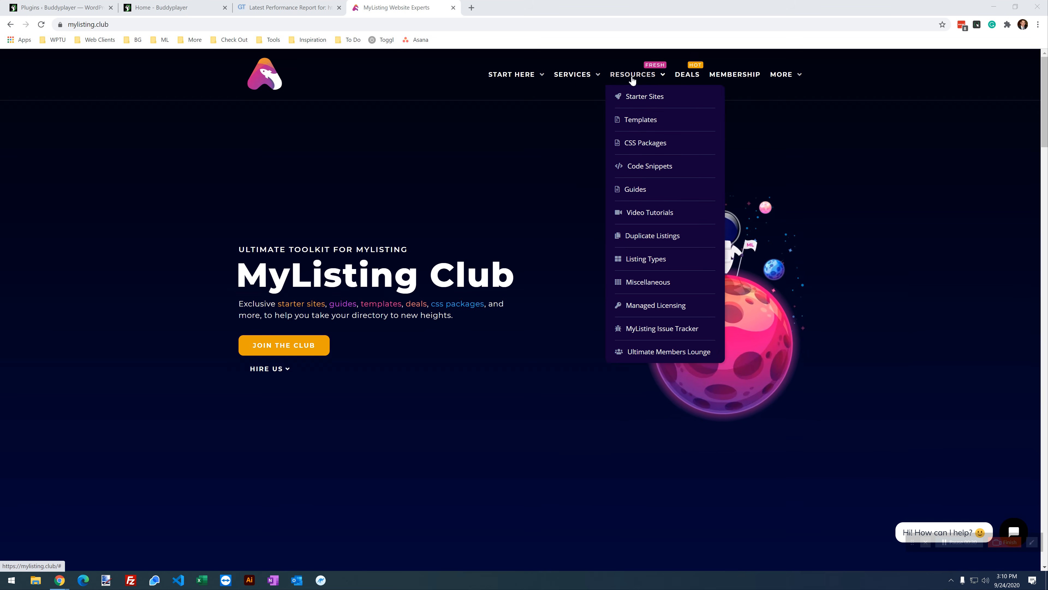
{"action": "left_click", "coordinate": [634, 197]}
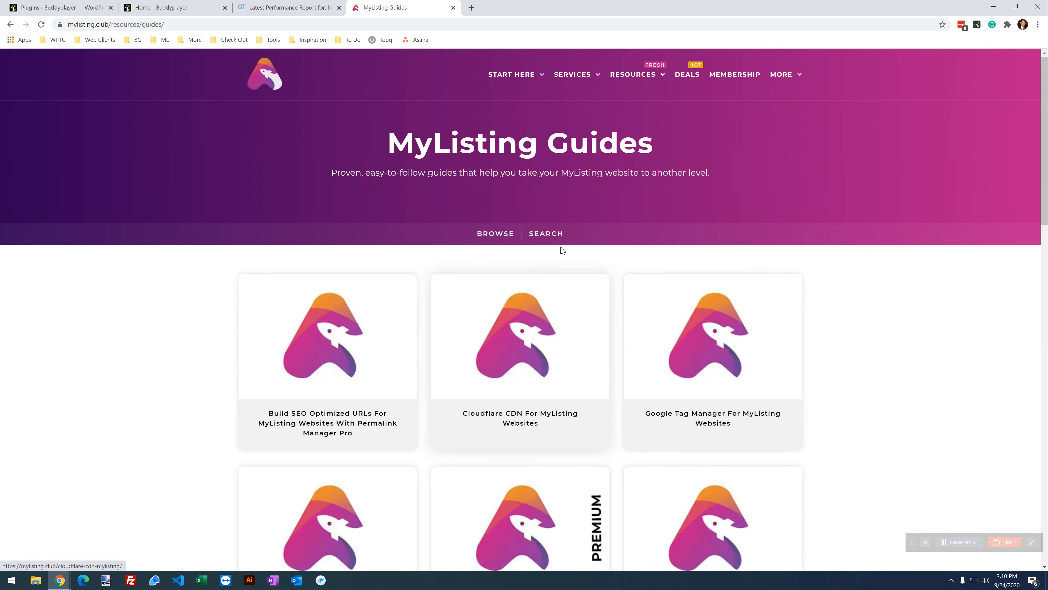
{"action": "left_click", "coordinate": [546, 234]}
{"action": "left_click", "coordinate": [512, 277]}
{"action": "type", "text": "perf"}
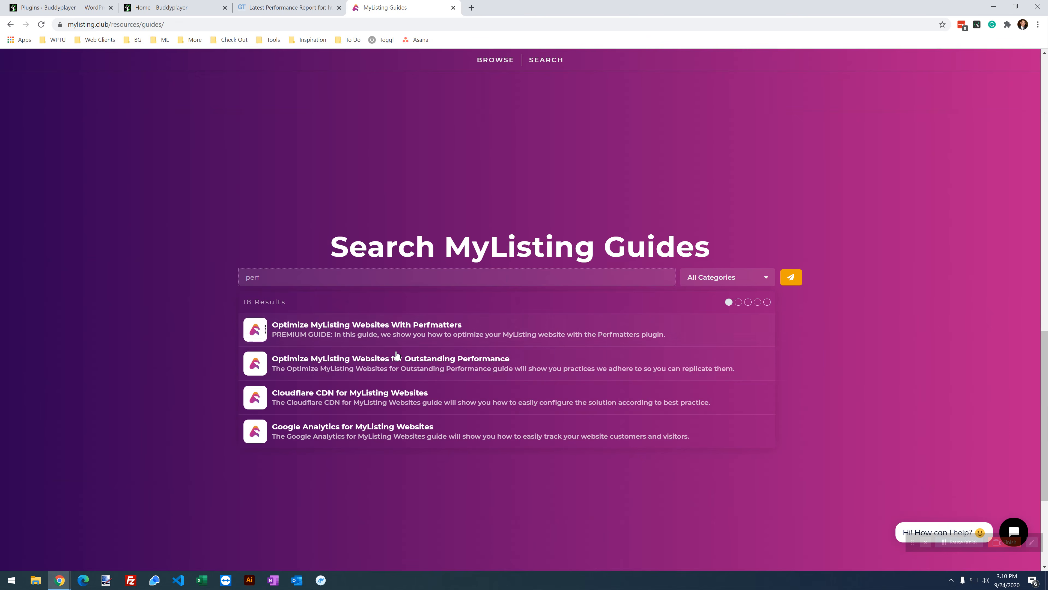
{"action": "left_click", "coordinate": [403, 327]}
Step: Scroll through the Perfmatters guide and back up to its Overview section
{"action": "scroll", "coordinate": [229, 306], "scroll_direction": "down", "scroll_amount": 10}
{"action": "scroll", "coordinate": [233, 314], "scroll_direction": "down", "scroll_amount": 20}
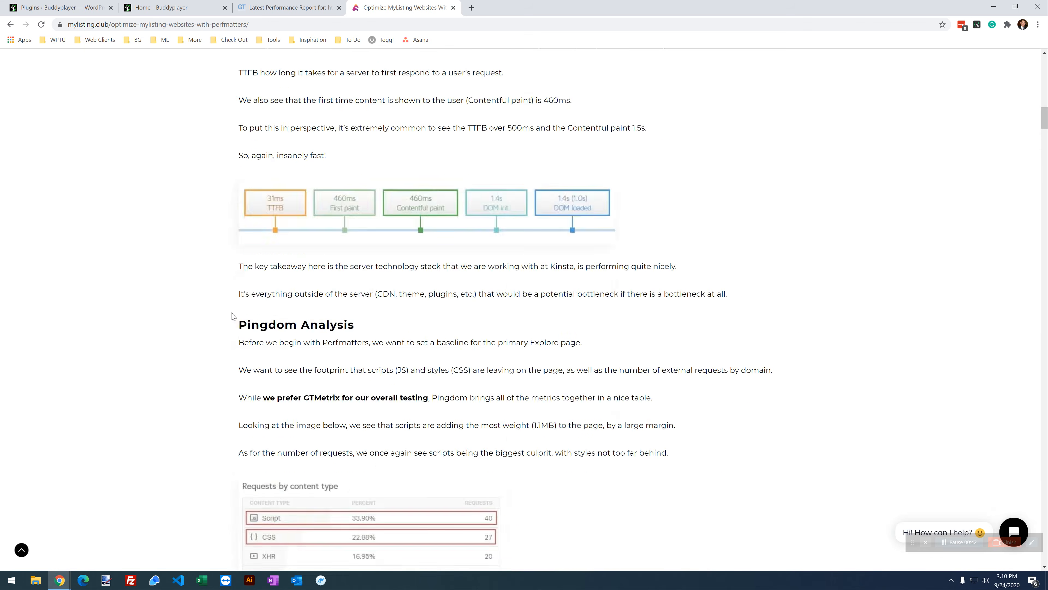
{"action": "scroll", "coordinate": [235, 318], "scroll_direction": "down", "scroll_amount": 20}
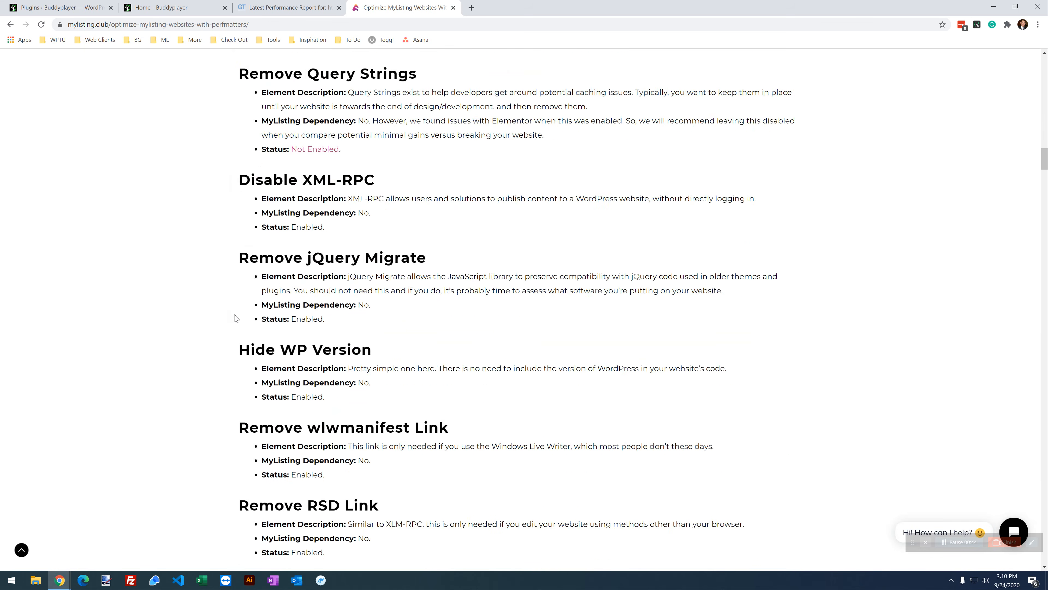
{"action": "scroll", "coordinate": [235, 318], "scroll_direction": "down", "scroll_amount": 6}
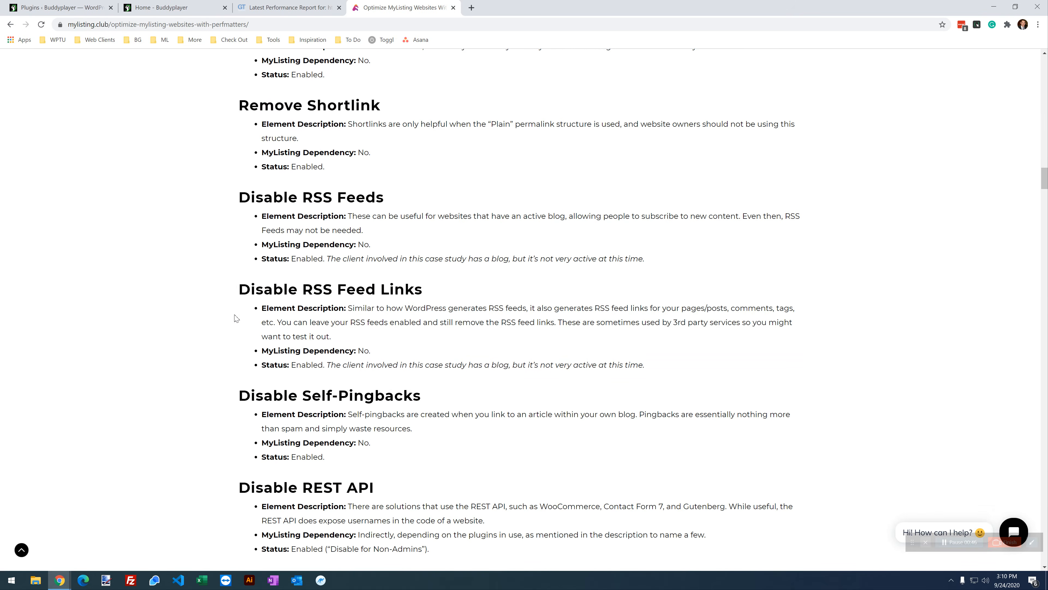
{"action": "scroll", "coordinate": [235, 325], "scroll_direction": "down", "scroll_amount": 3}
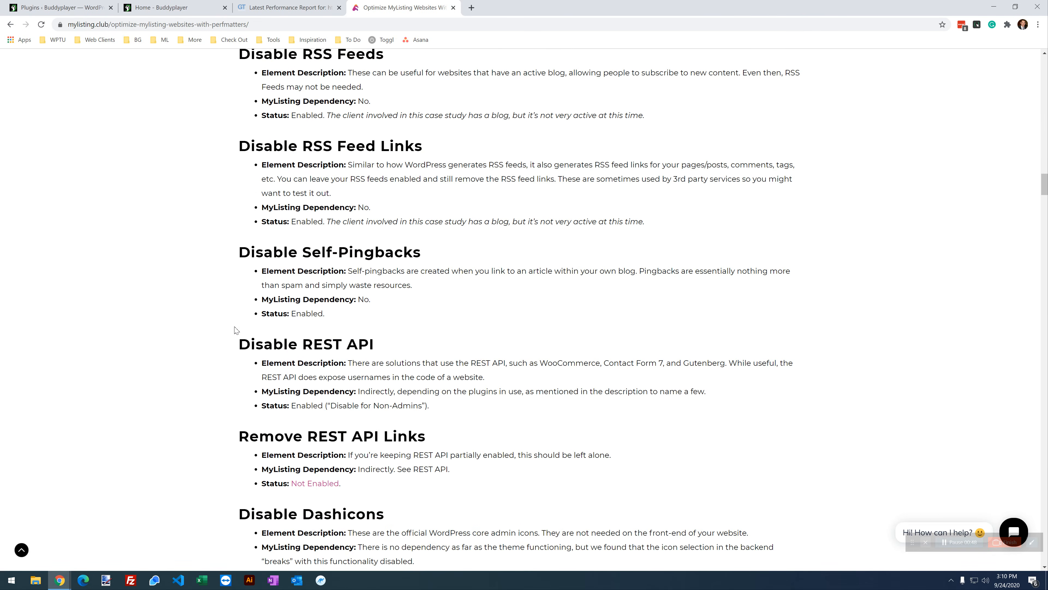
{"action": "scroll", "coordinate": [235, 330], "scroll_direction": "down", "scroll_amount": 9}
{"action": "scroll", "coordinate": [231, 333], "scroll_direction": "down", "scroll_amount": 9}
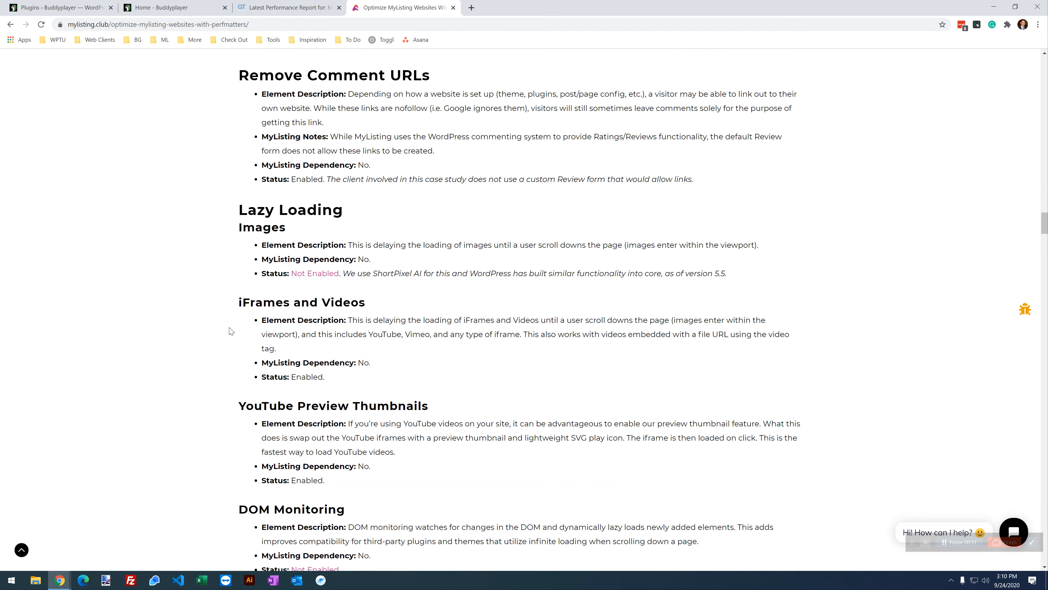
{"action": "scroll", "coordinate": [229, 339], "scroll_direction": "down", "scroll_amount": 9}
{"action": "scroll", "coordinate": [208, 386], "scroll_direction": "up", "scroll_amount": 9}
{"action": "scroll", "coordinate": [216, 398], "scroll_direction": "down", "scroll_amount": 17}
{"action": "scroll", "coordinate": [231, 407], "scroll_direction": "up", "scroll_amount": 8}
{"action": "scroll", "coordinate": [241, 409], "scroll_direction": "up", "scroll_amount": 20}
{"action": "scroll", "coordinate": [276, 454], "scroll_direction": "up", "scroll_amount": 20}
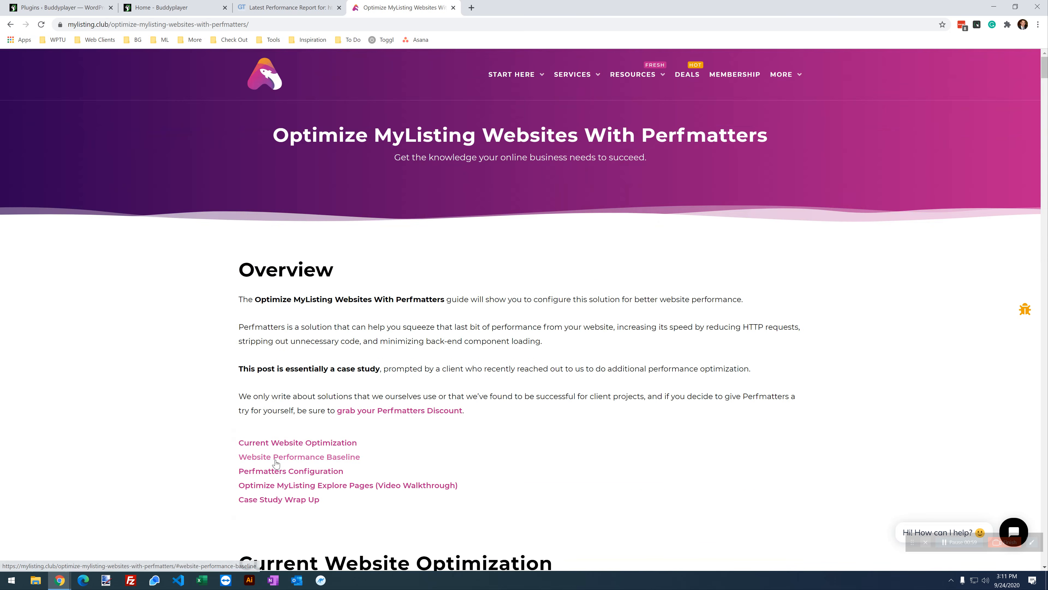
Step: Visit the MyListing Deals page, then close its tab to return to the GTmetrix report
{"action": "left_click", "coordinate": [686, 78]}
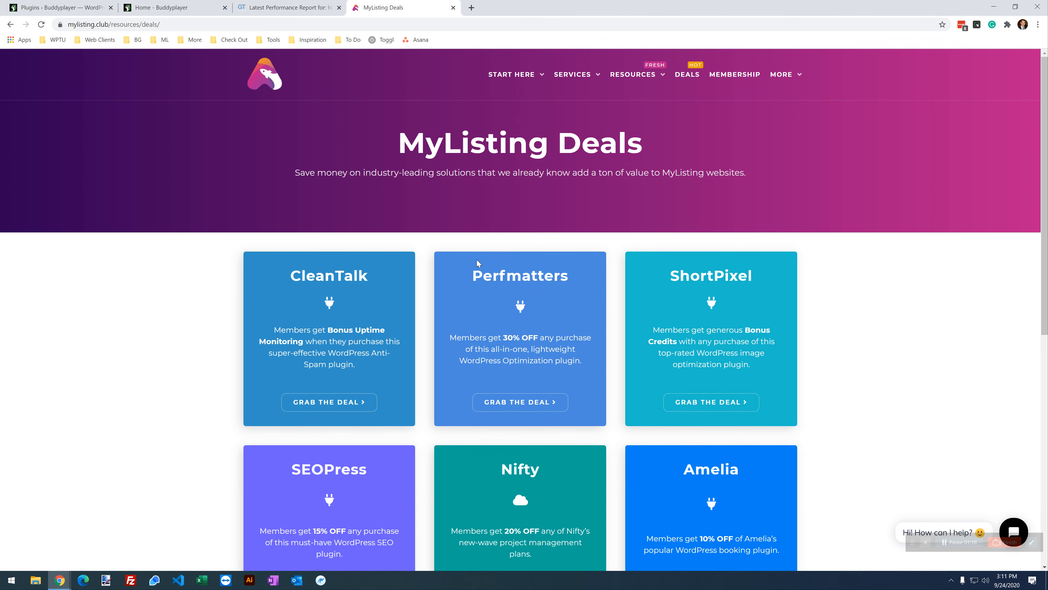
{"action": "left_click", "coordinate": [453, 8]}
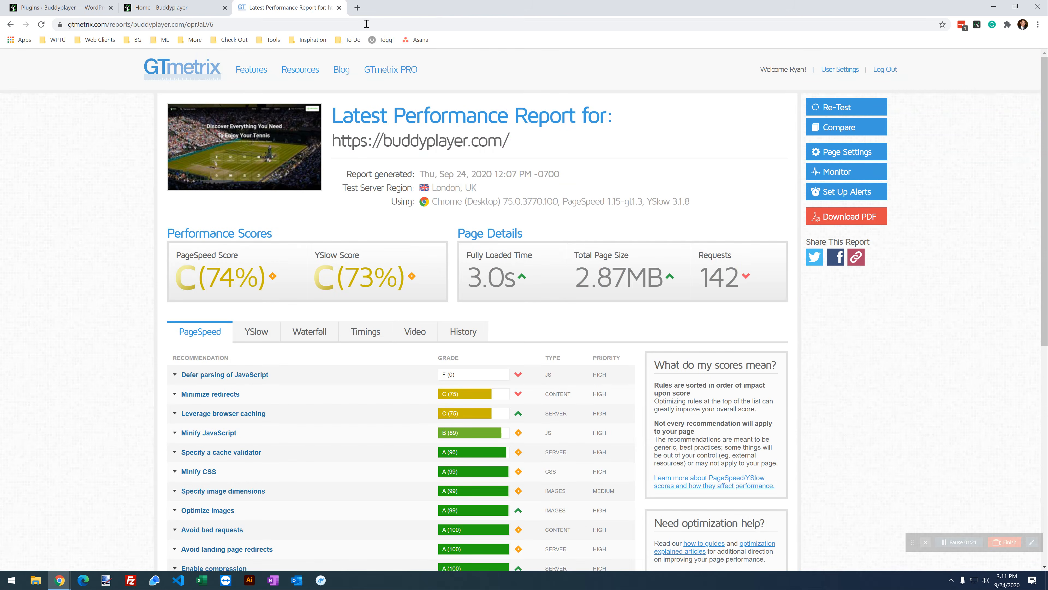
Step: Switch to the Home - Buddyplayer browser tab
{"action": "left_click", "coordinate": [163, 5]}
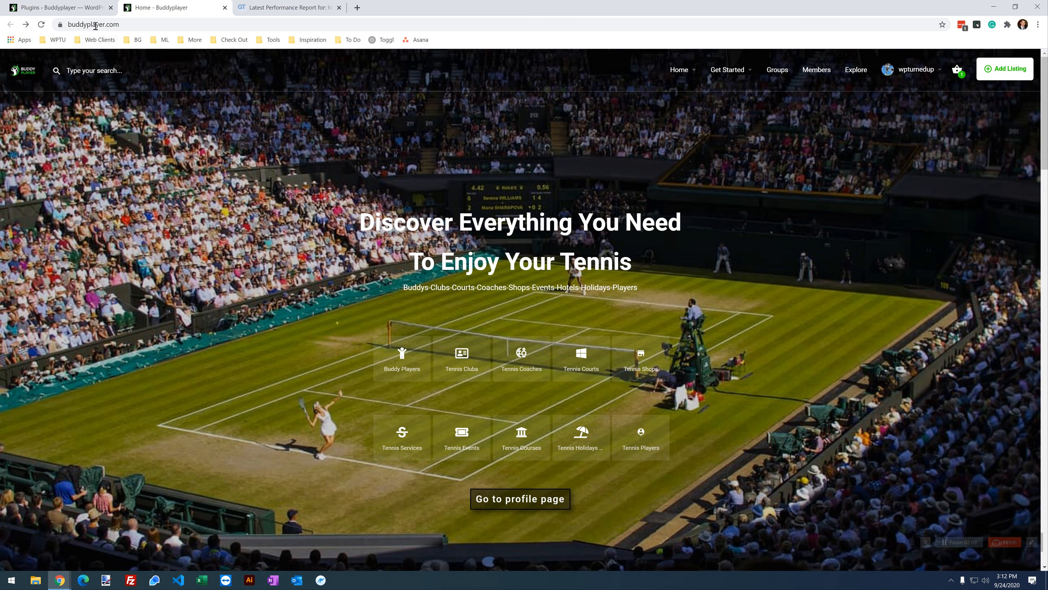
Step: Review the WordPress Installed Plugins list, with Perfmatters inactive, then return to the GTmetrix report
{"action": "left_click", "coordinate": [80, 10]}
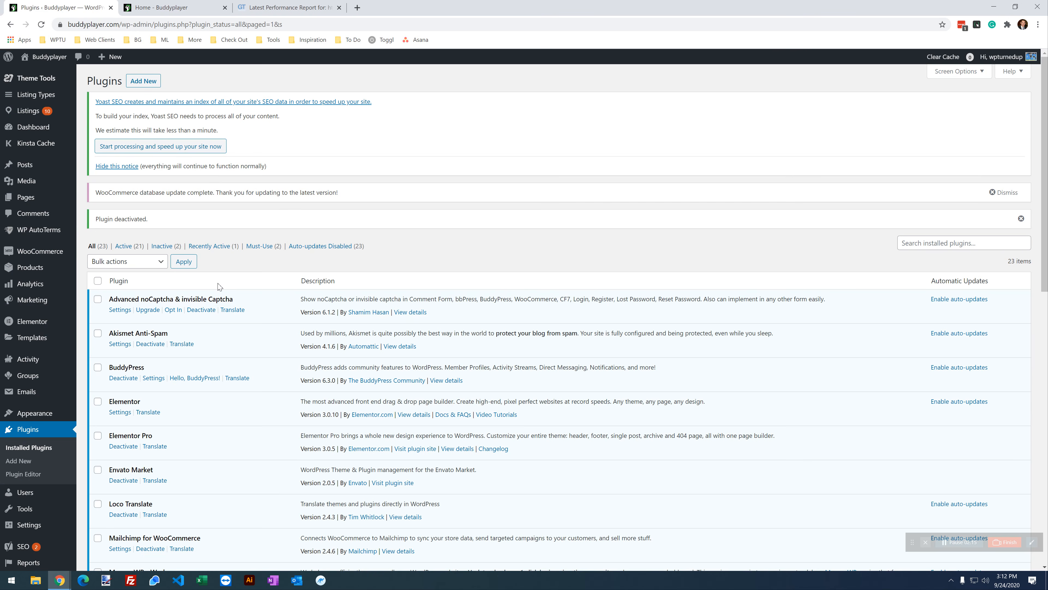
{"action": "scroll", "coordinate": [267, 298], "scroll_direction": "down", "scroll_amount": 6}
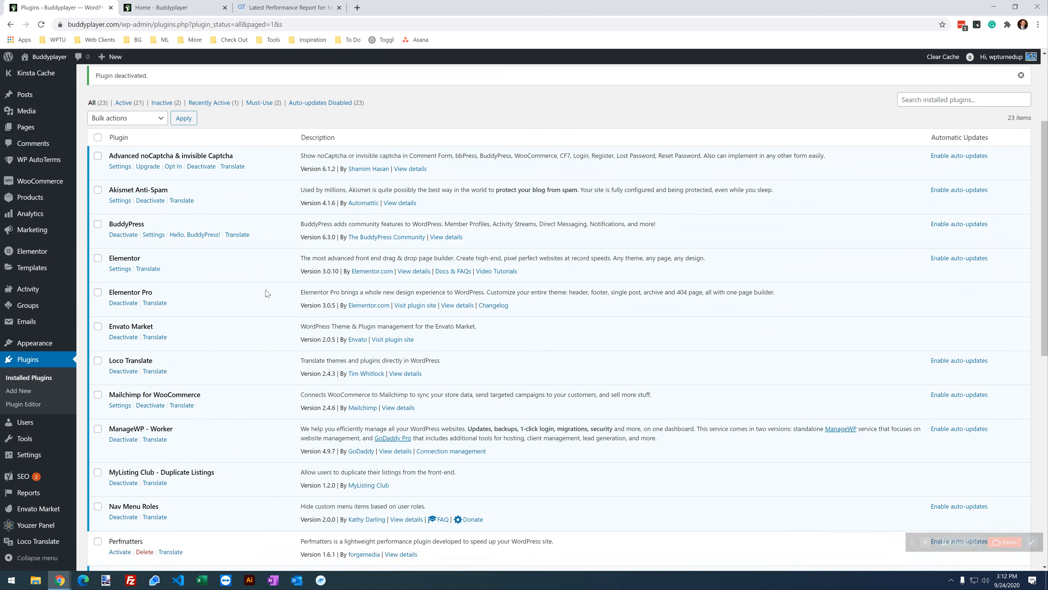
{"action": "scroll", "coordinate": [267, 298], "scroll_direction": "down", "scroll_amount": 7}
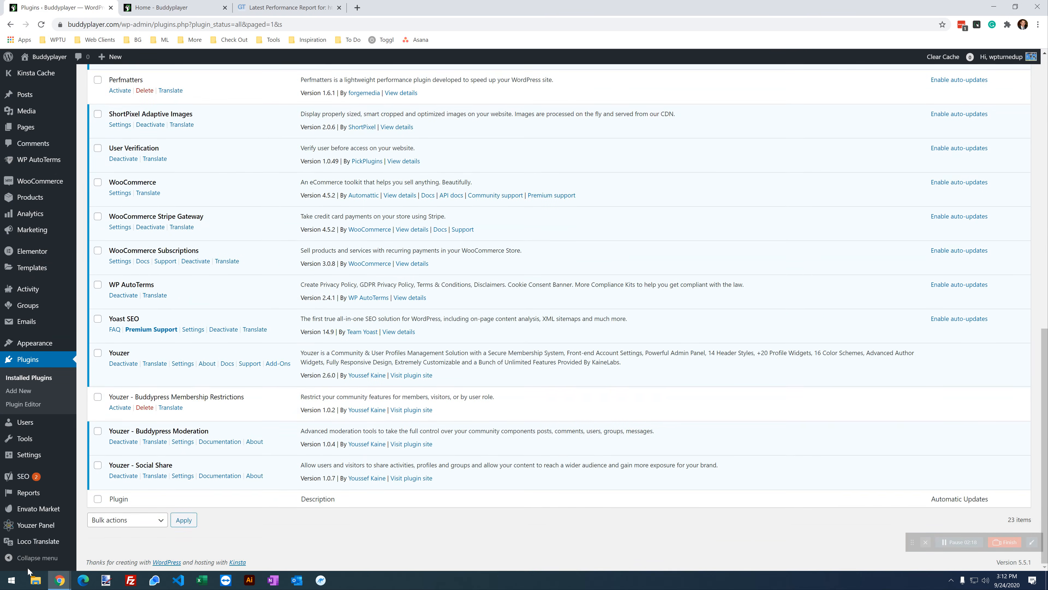
{"action": "scroll", "coordinate": [292, 468], "scroll_direction": "up", "scroll_amount": 5}
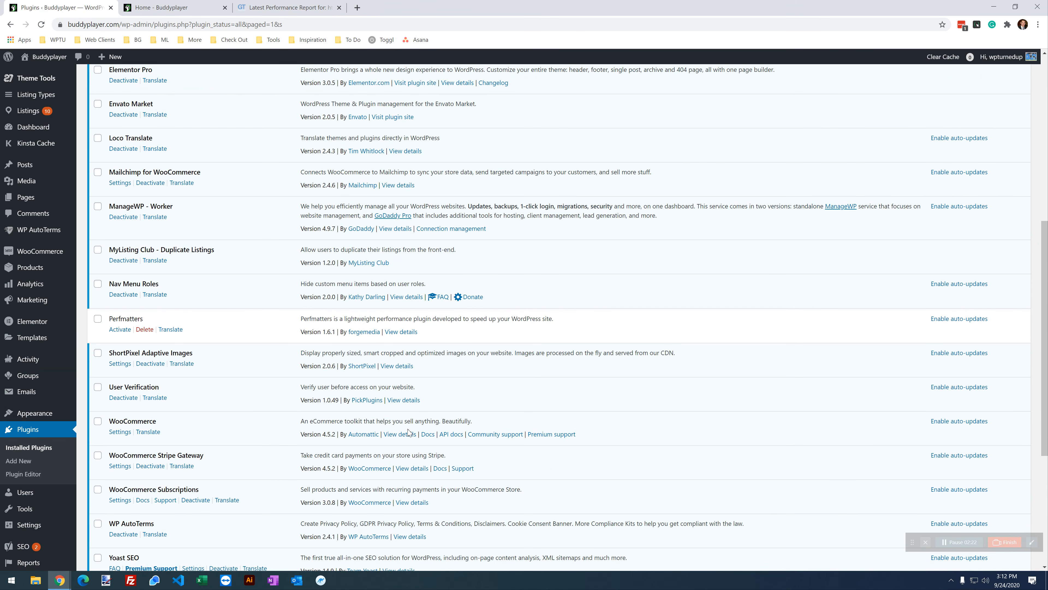
{"action": "scroll", "coordinate": [320, 259], "scroll_direction": "up", "scroll_amount": 1}
{"action": "scroll", "coordinate": [319, 258], "scroll_direction": "up", "scroll_amount": 4}
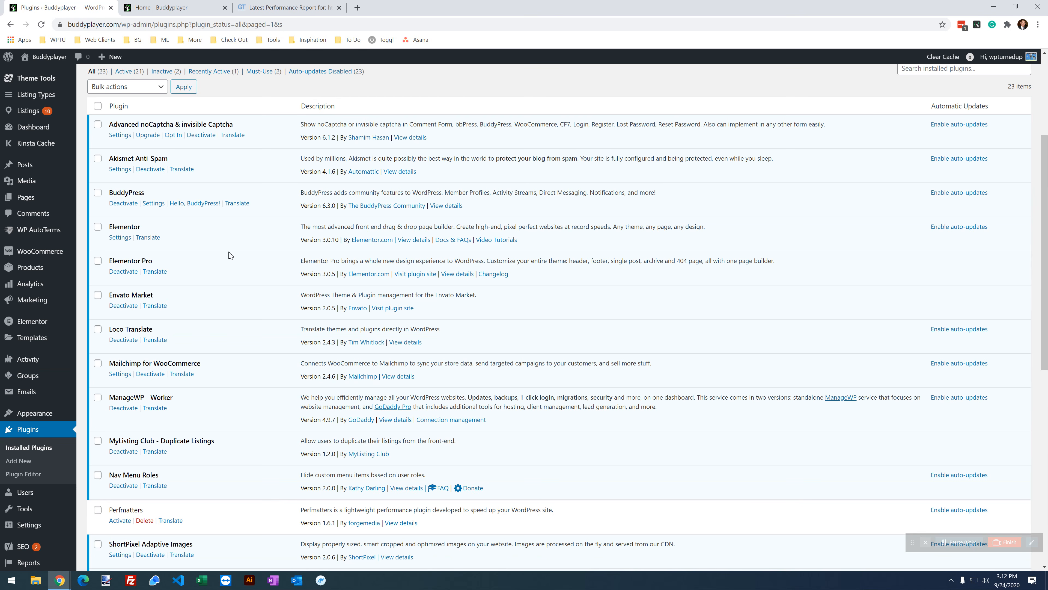
{"action": "scroll", "coordinate": [178, 321], "scroll_direction": "up", "scroll_amount": 2}
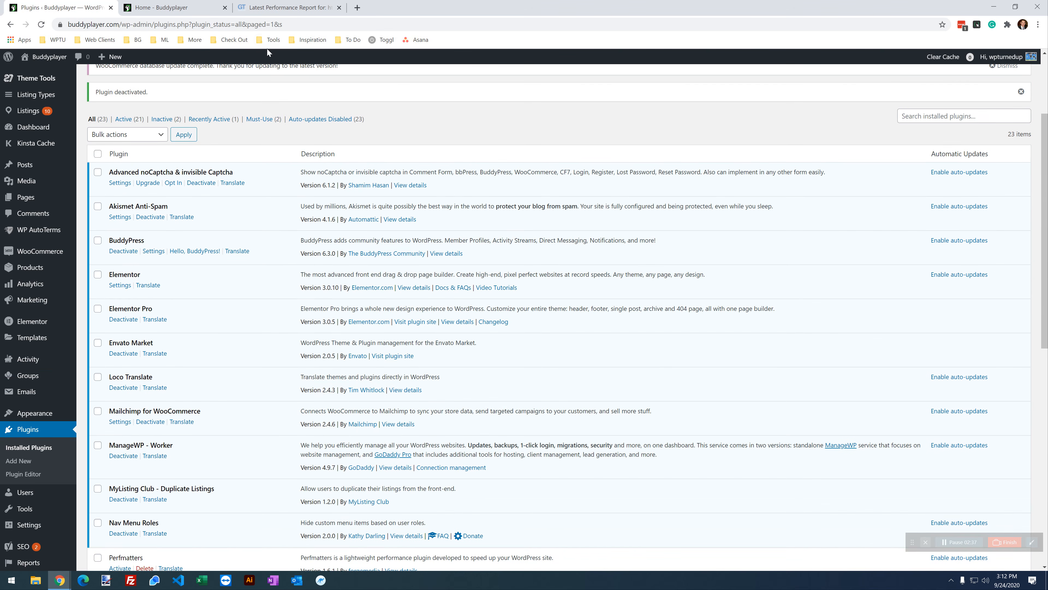
{"action": "left_click", "coordinate": [284, 9]}
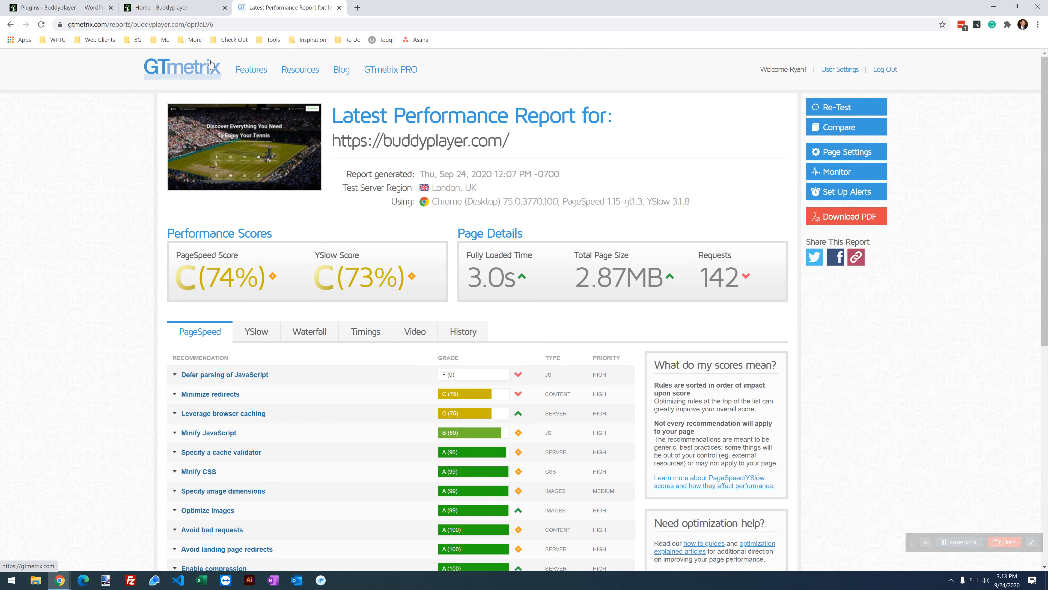
{"action": "right_click", "coordinate": [196, 69]}
{"action": "left_click", "coordinate": [240, 75]}
{"action": "key", "text": "ctrl+Tab"}
{"action": "left_click", "coordinate": [329, 185]}
{"action": "left_click", "coordinate": [329, 184]}
{"action": "left_click", "coordinate": [329, 185]}
{"action": "left_click", "coordinate": [329, 184]}
{"action": "left_click", "coordinate": [329, 184]}
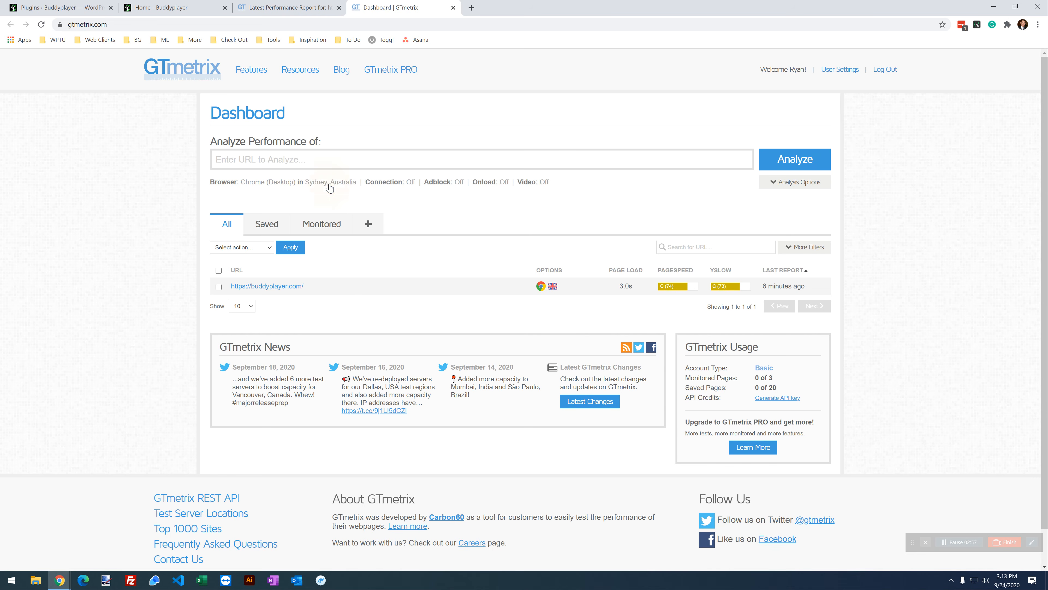
{"action": "left_click", "coordinate": [329, 184]}
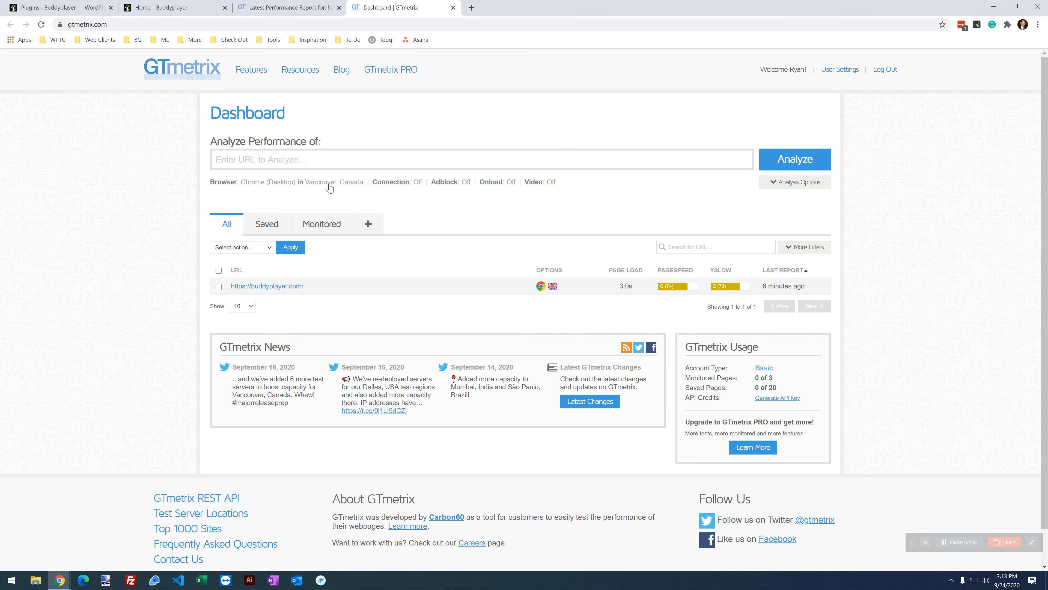
{"action": "left_click", "coordinate": [329, 184]}
{"action": "left_click", "coordinate": [329, 185]}
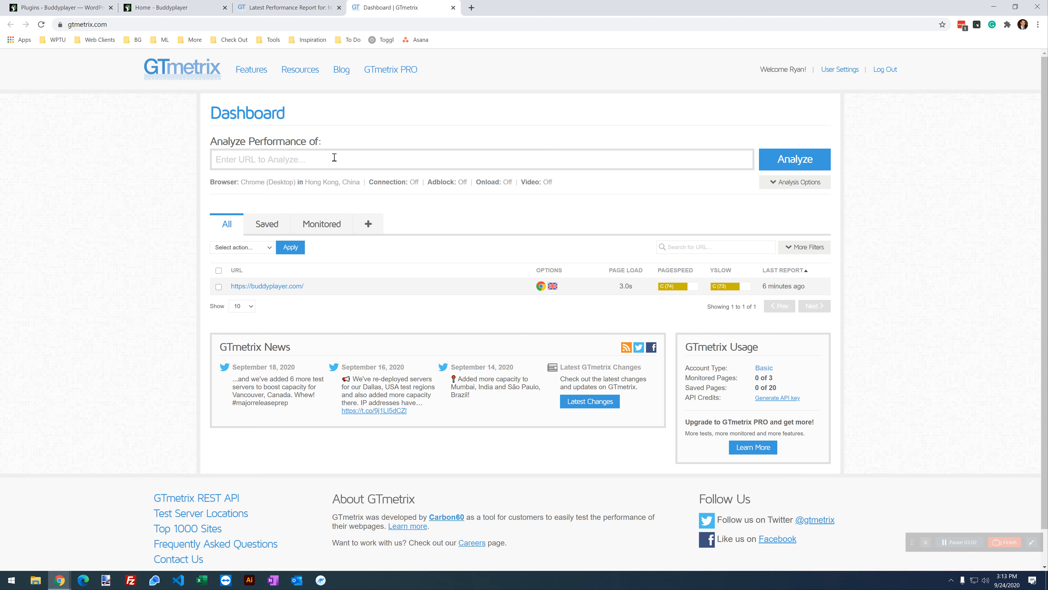
{"action": "left_click", "coordinate": [335, 184]}
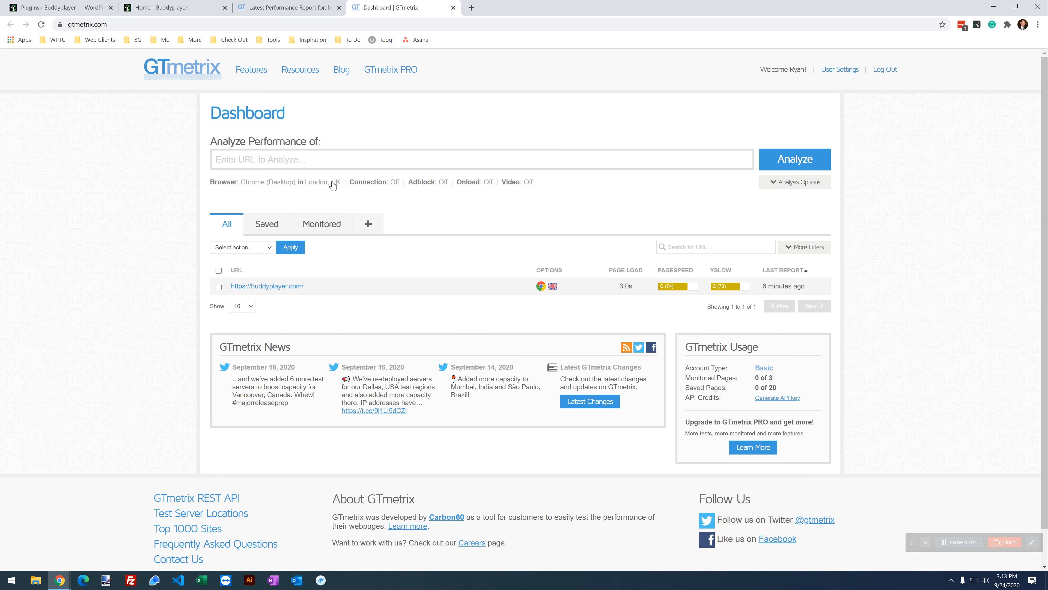
{"action": "left_click", "coordinate": [330, 184]}
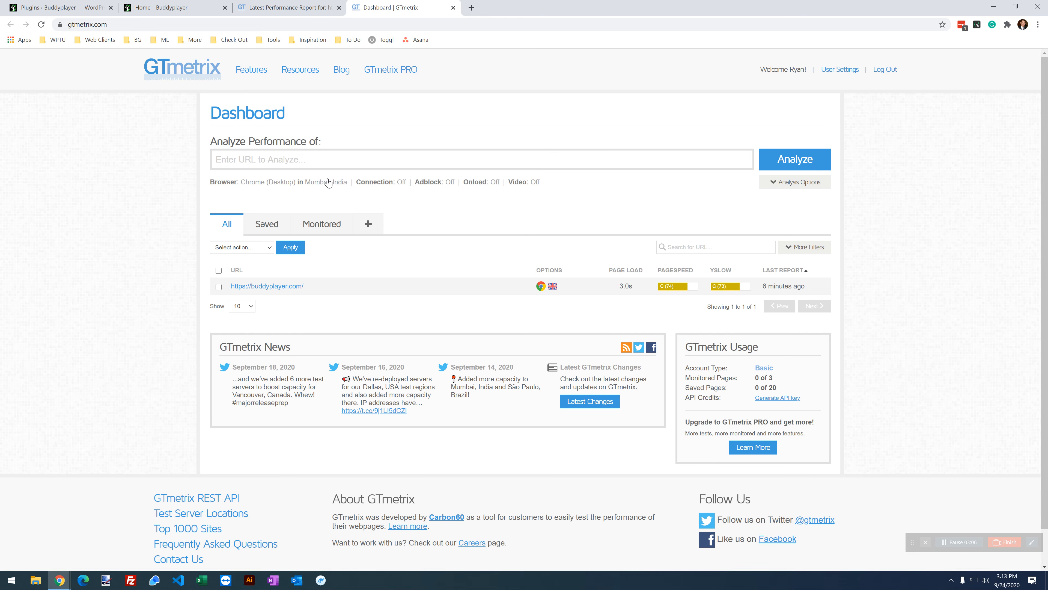
{"action": "left_click", "coordinate": [330, 184]}
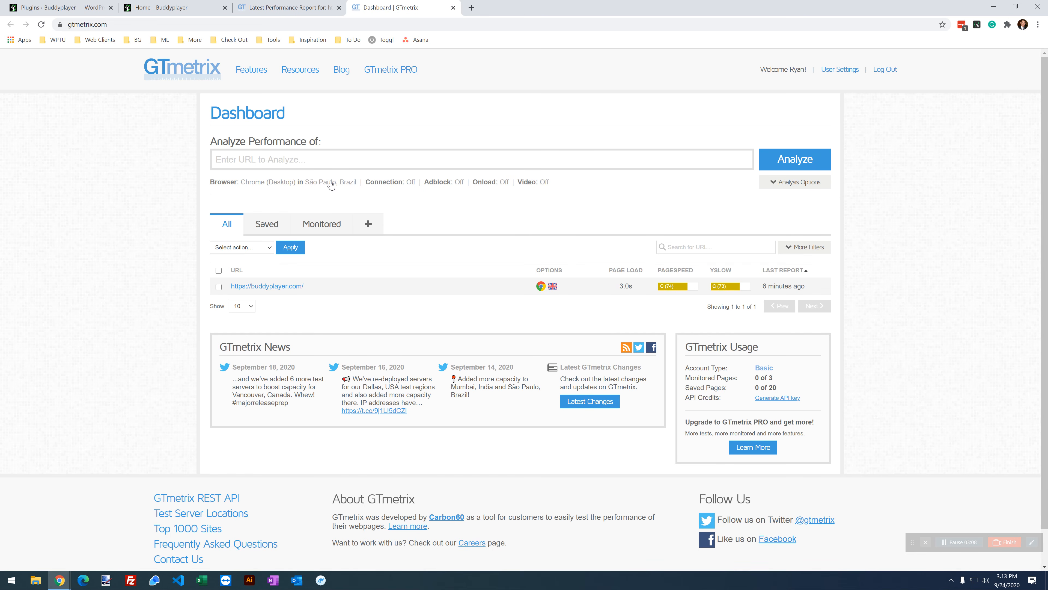
{"action": "left_click", "coordinate": [330, 183]}
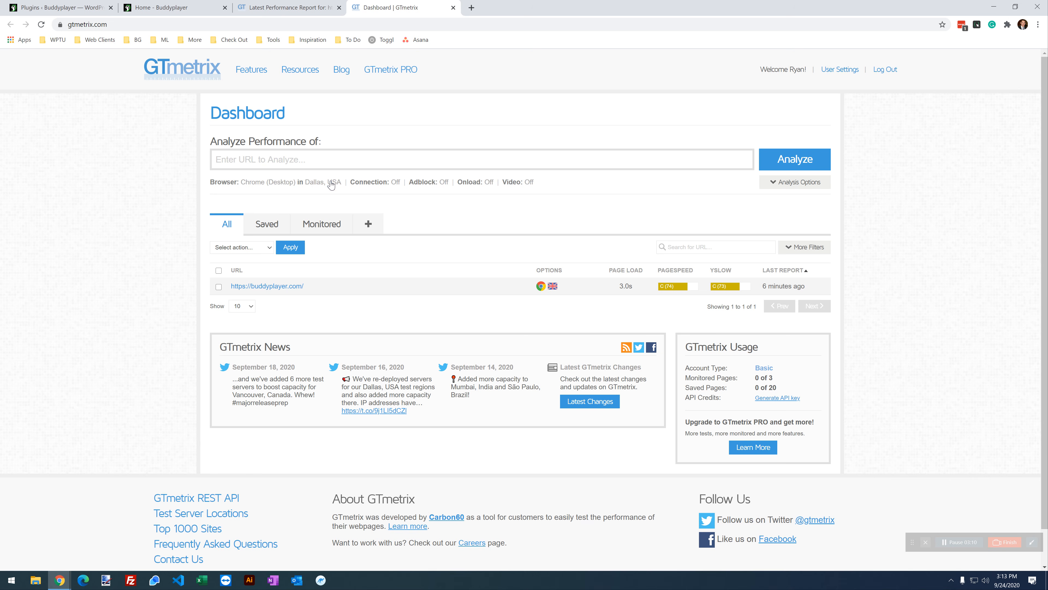
{"action": "left_click", "coordinate": [333, 186]}
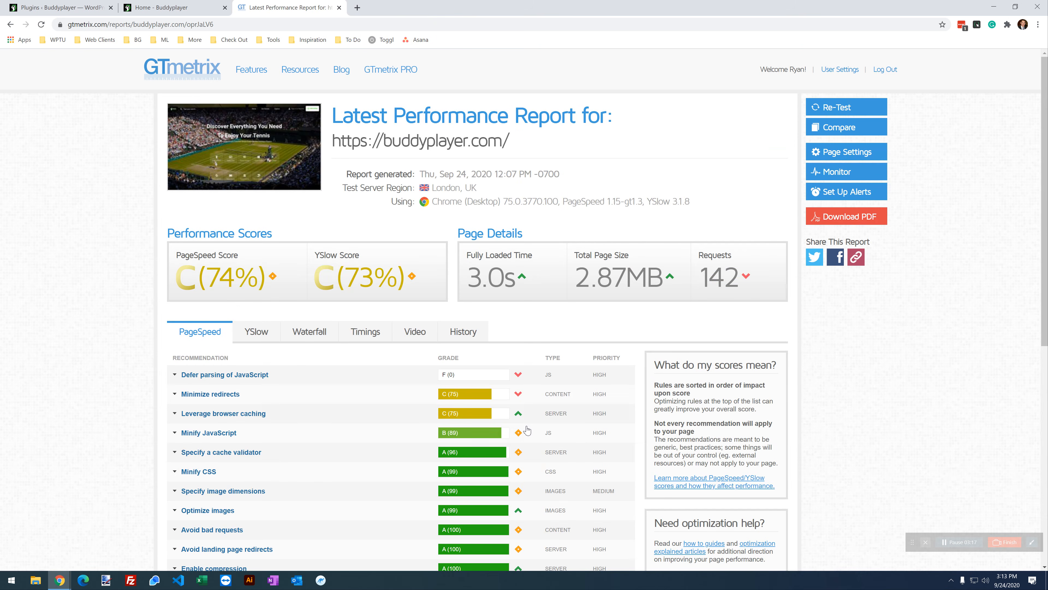
Step: Highlight the London, UK test region, then the YSlow 73 and PageSpeed (74%) scores
{"action": "left_click_drag", "start_coordinate": [487, 188], "coordinate": [435, 188]}
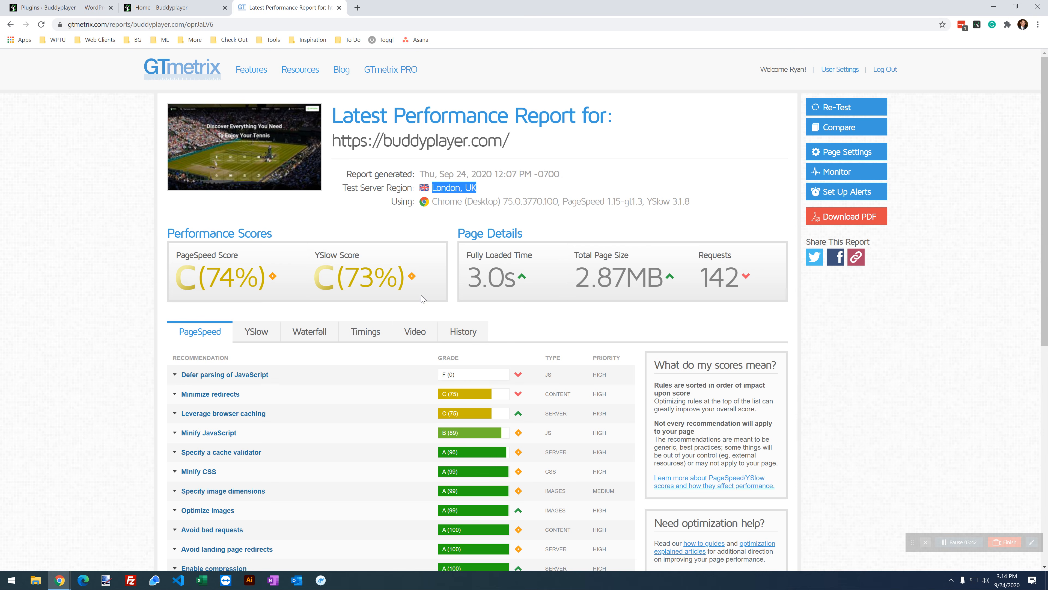
{"action": "left_click_drag", "start_coordinate": [406, 277], "coordinate": [219, 267]}
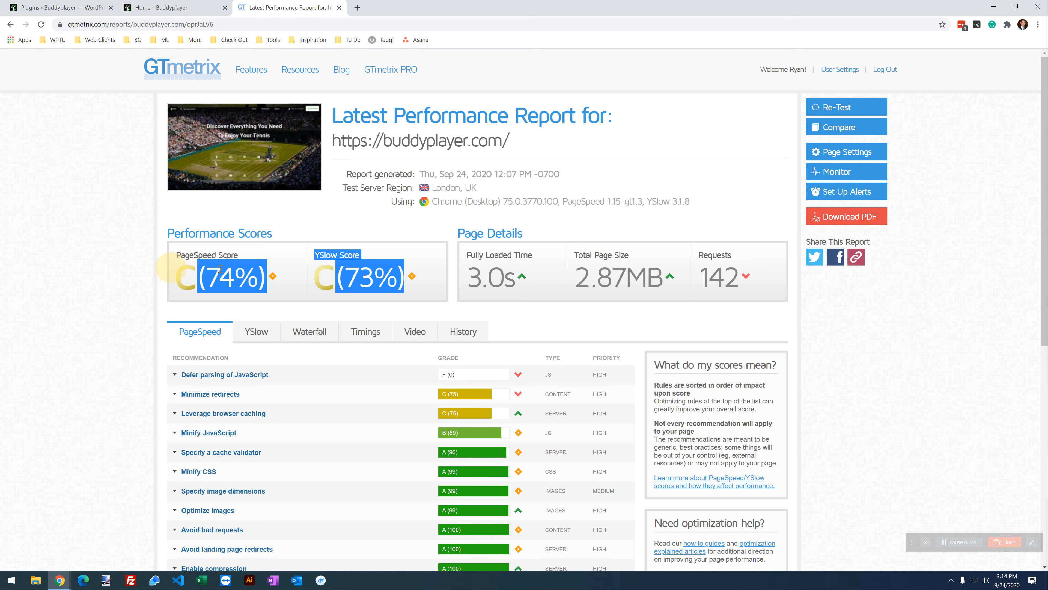
{"action": "left_click", "coordinate": [219, 266]}
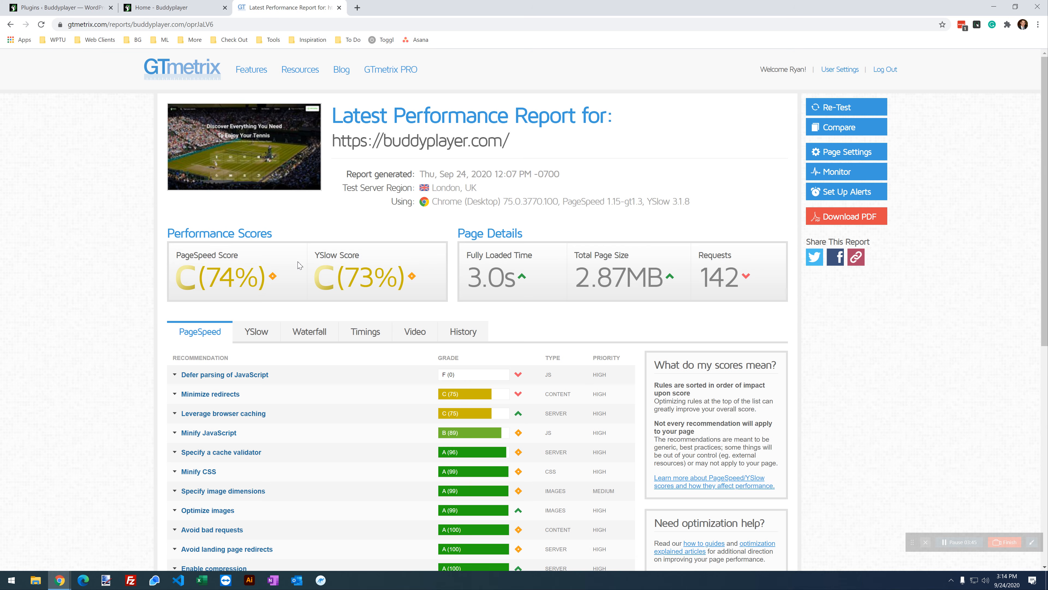
{"action": "double_click", "coordinate": [357, 281]}
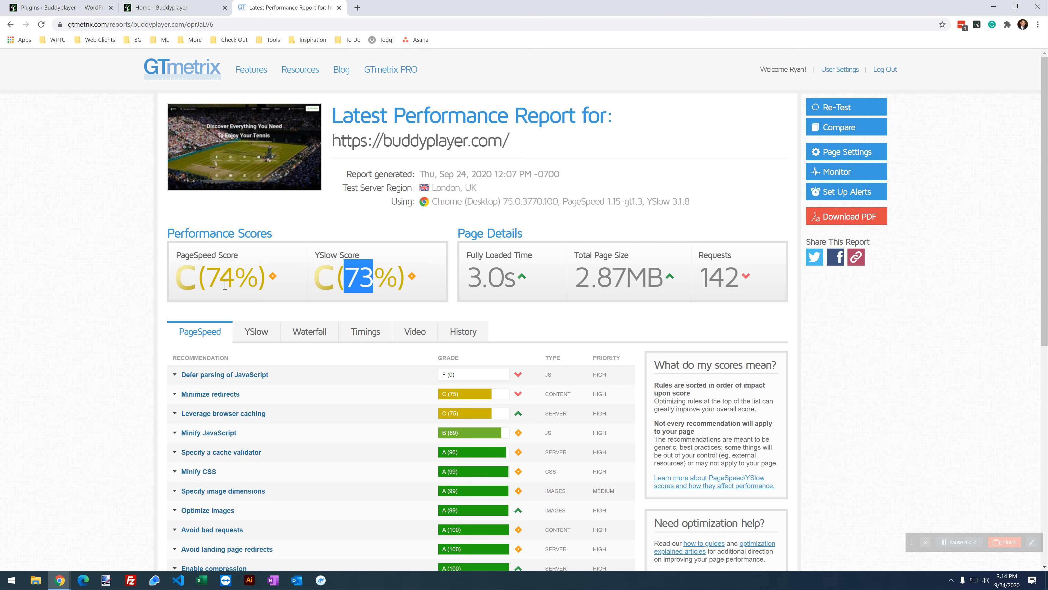
{"action": "double_click", "coordinate": [224, 280]}
{"action": "left_click", "coordinate": [225, 285]}
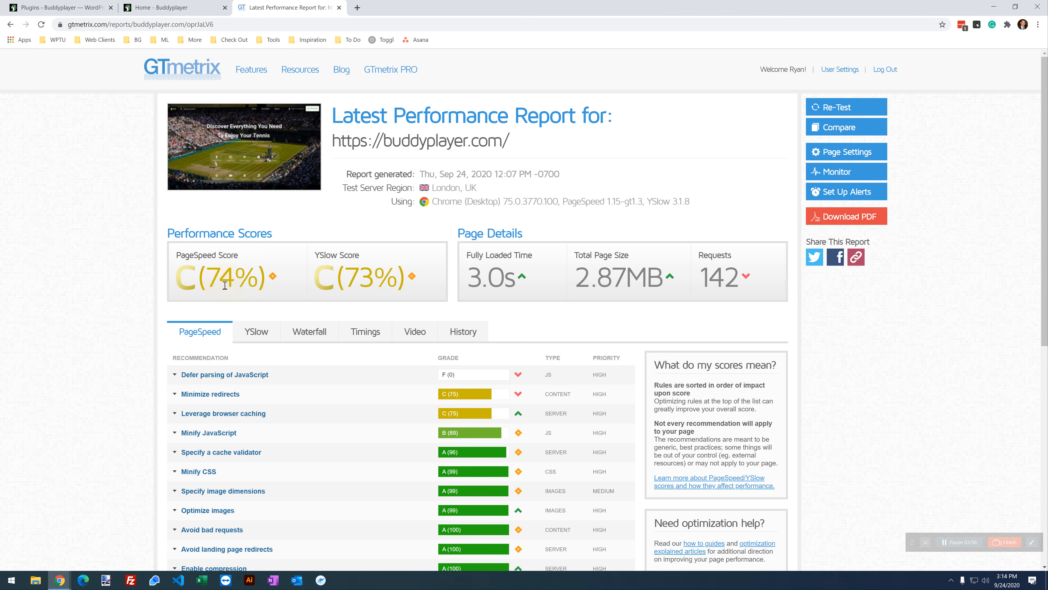
{"action": "double_click", "coordinate": [225, 286]}
{"action": "left_click", "coordinate": [225, 285]}
{"action": "triple_click", "coordinate": [225, 285]}
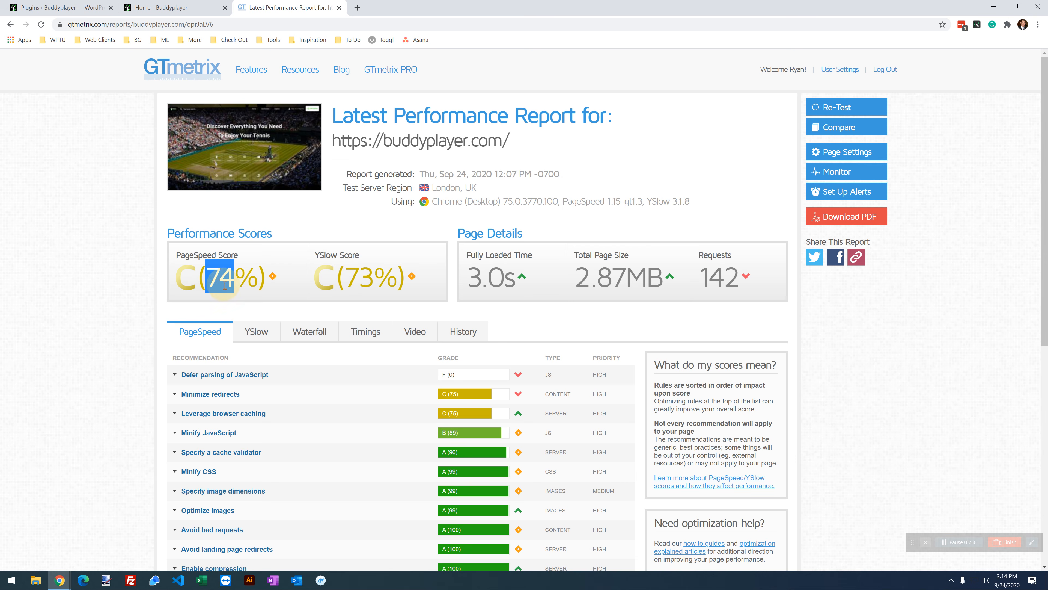
{"action": "left_click", "coordinate": [211, 276]}
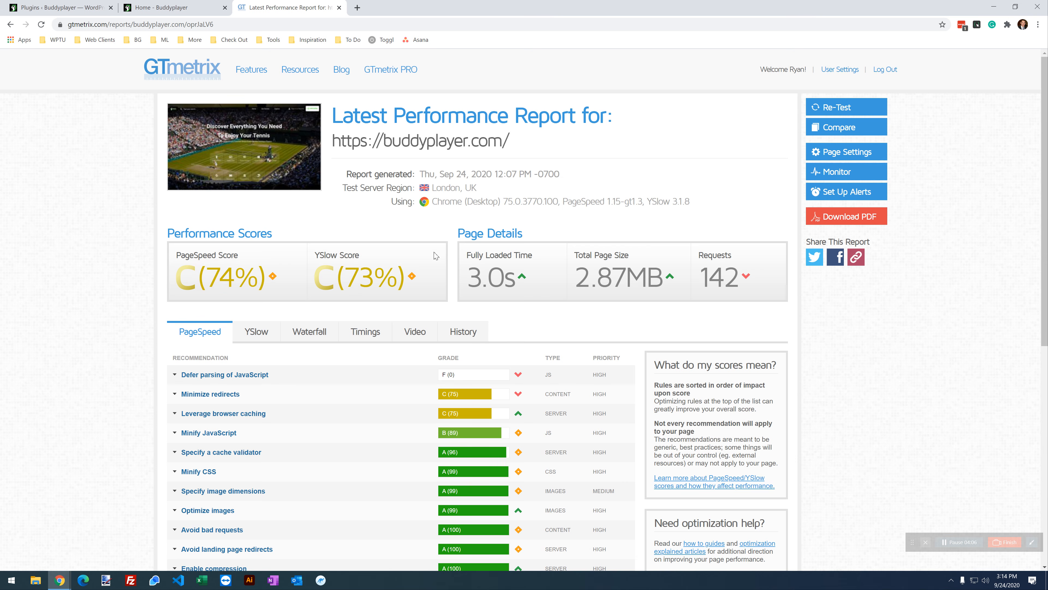
Step: Highlight the PageSpeed and YSlow scores together, then show the Waterfall chart
{"action": "left_click_drag", "start_coordinate": [403, 281], "coordinate": [192, 281]}
{"action": "left_click", "coordinate": [237, 269]}
{"action": "left_click", "coordinate": [324, 333]}
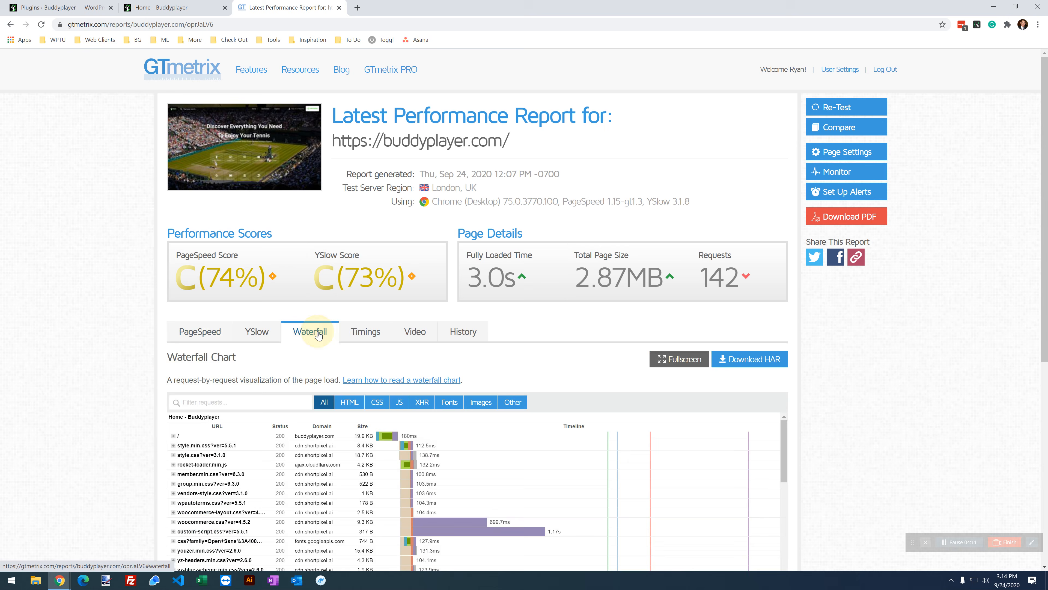
{"action": "left_click", "coordinate": [368, 337]}
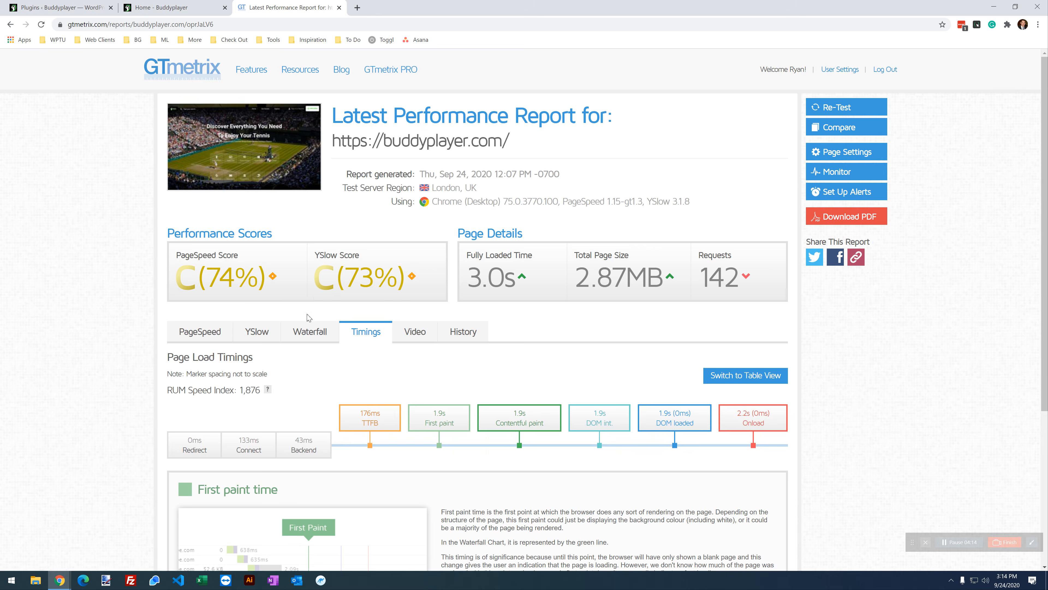
{"action": "scroll", "coordinate": [326, 331], "scroll_direction": "down", "scroll_amount": 1}
{"action": "mouse_move", "coordinate": [380, 378]}
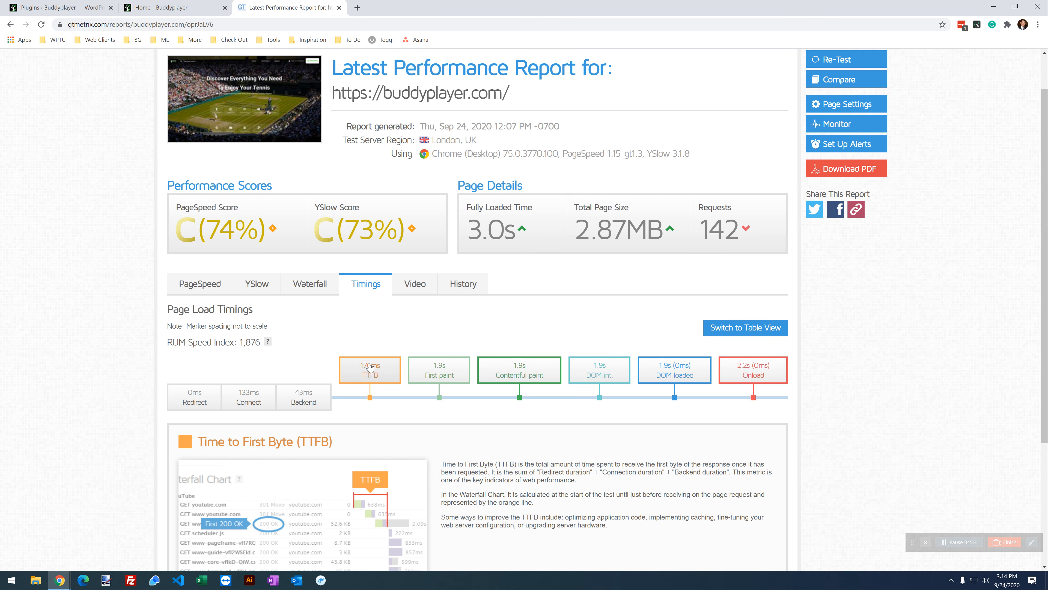
{"action": "mouse_move", "coordinate": [691, 373]}
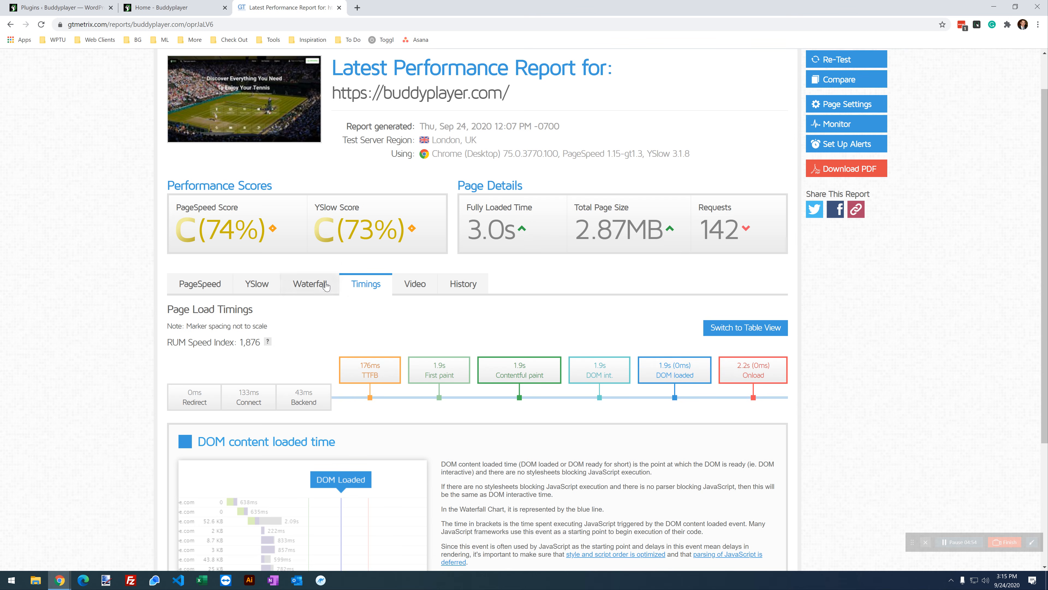
{"action": "left_click", "coordinate": [306, 285]}
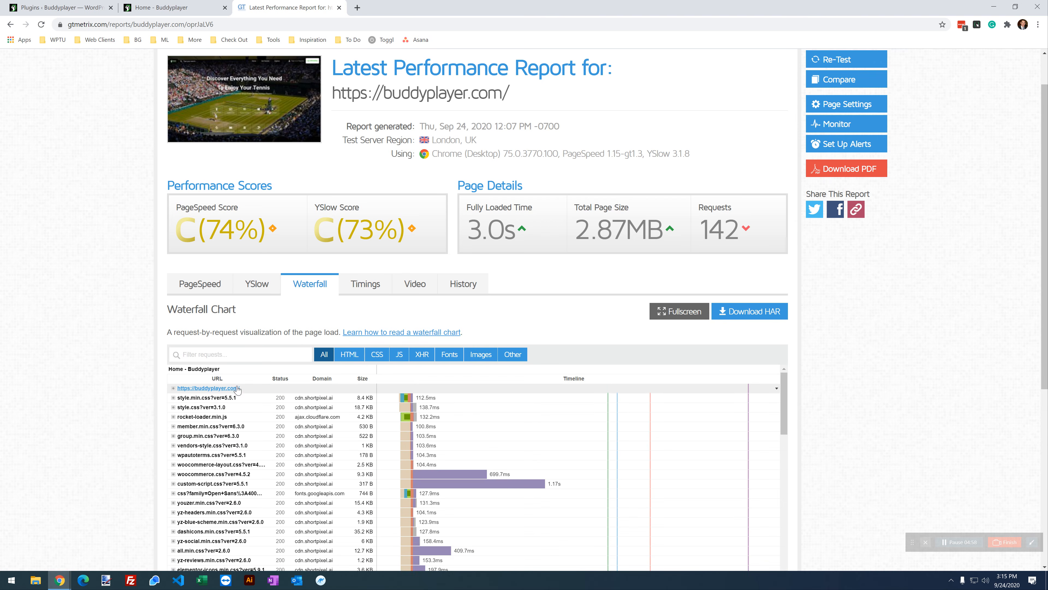
{"action": "mouse_move", "coordinate": [414, 389]}
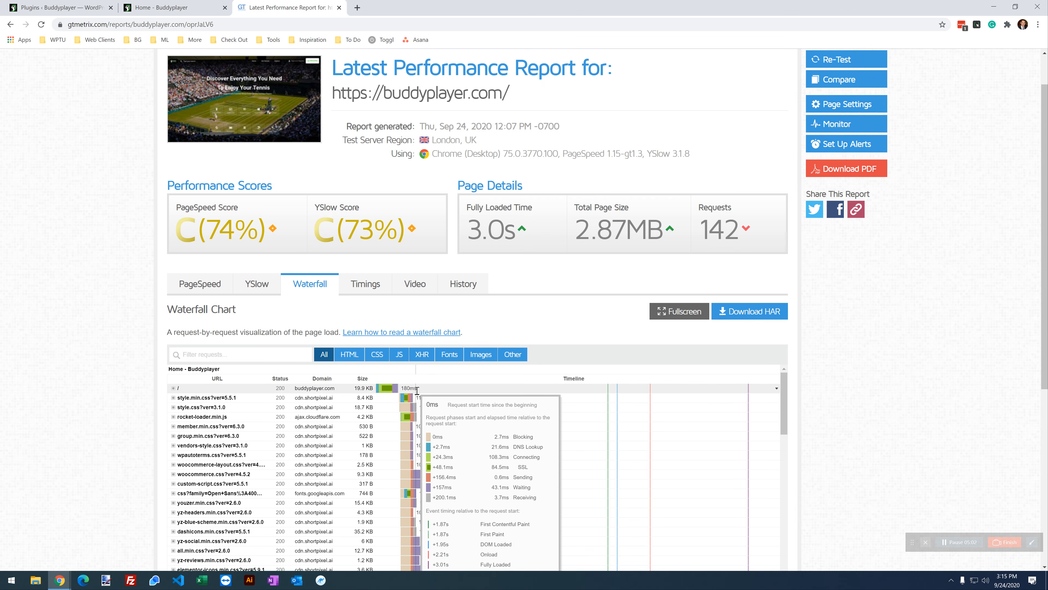
{"action": "left_click", "coordinate": [364, 283]}
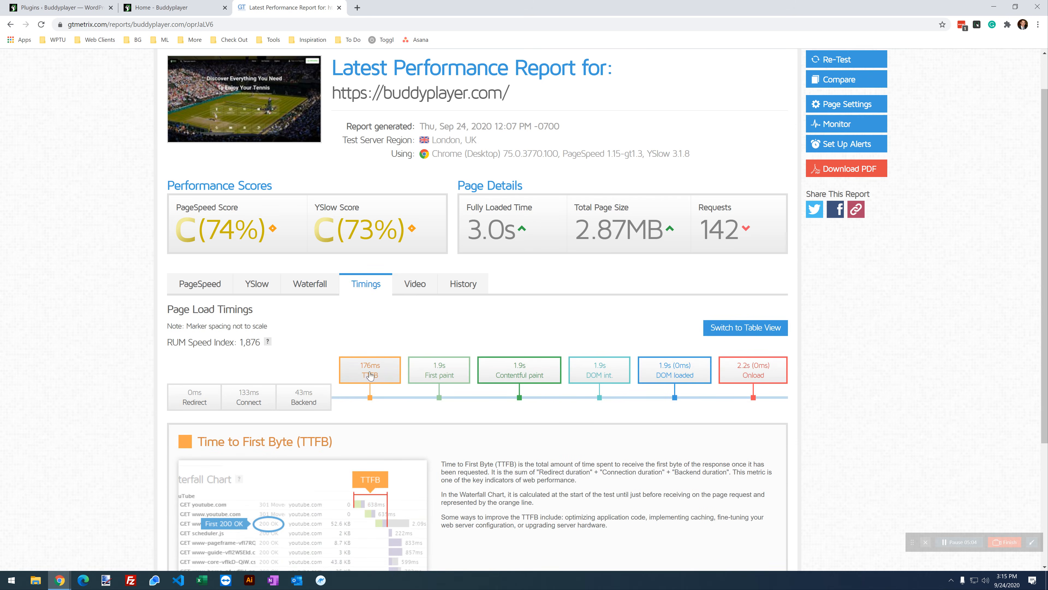
{"action": "left_click", "coordinate": [318, 285]}
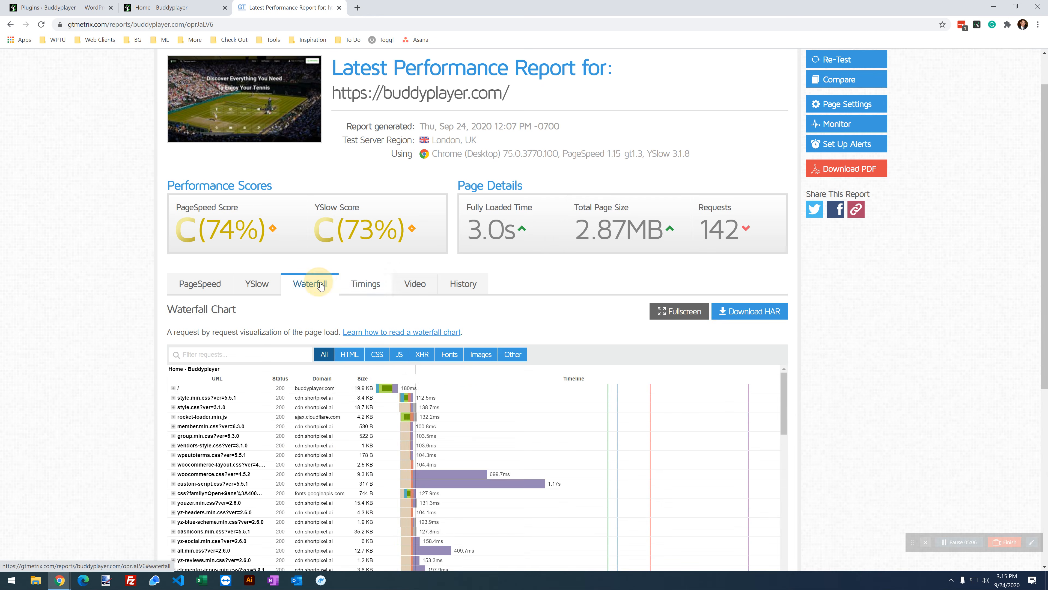
{"action": "mouse_move", "coordinate": [402, 387]}
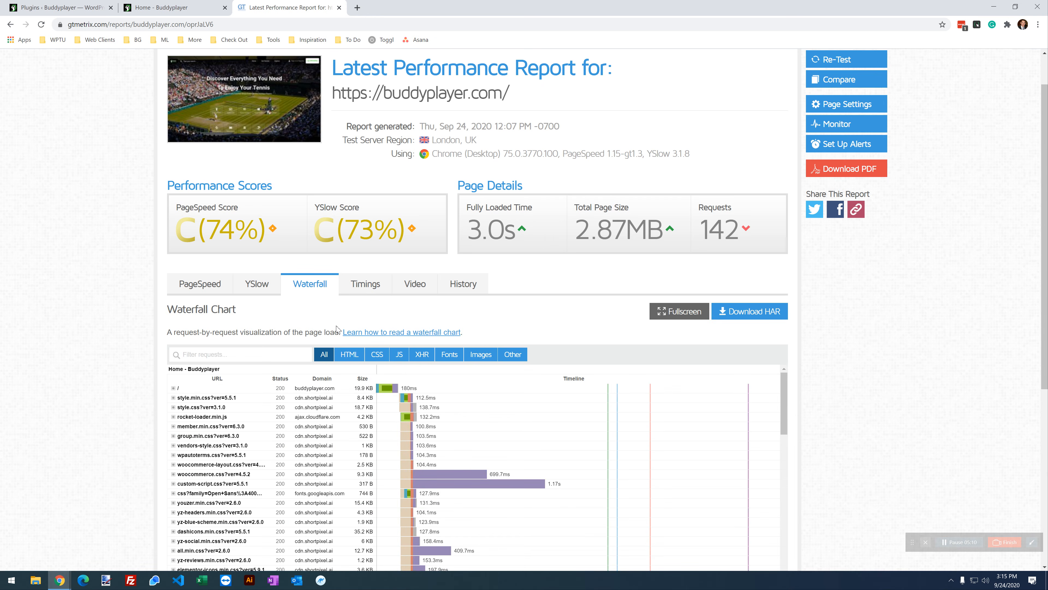
{"action": "scroll", "coordinate": [339, 329], "scroll_direction": "down", "scroll_amount": 2}
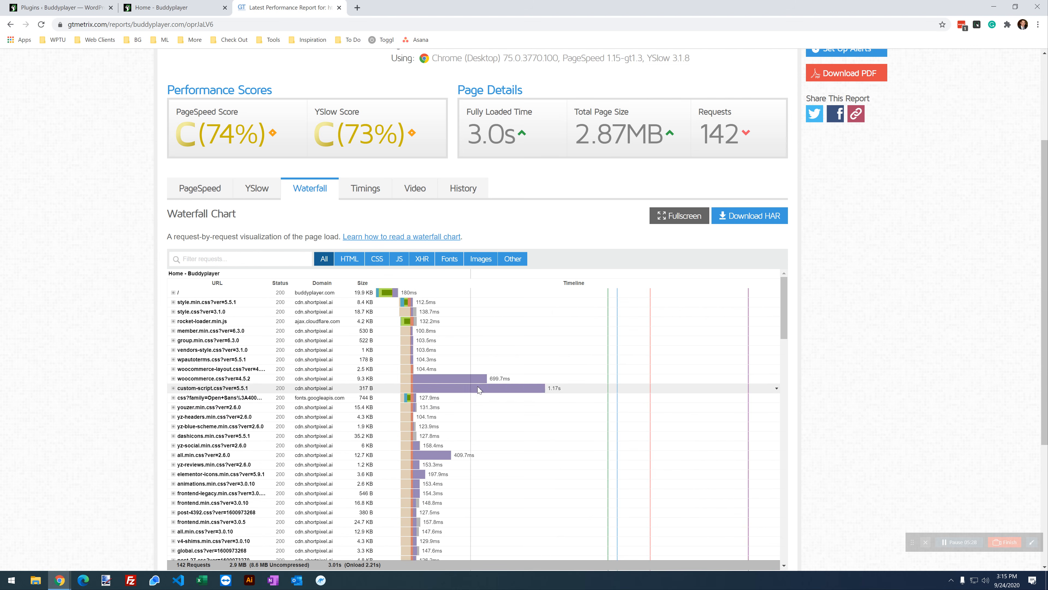
{"action": "mouse_move", "coordinate": [477, 383]}
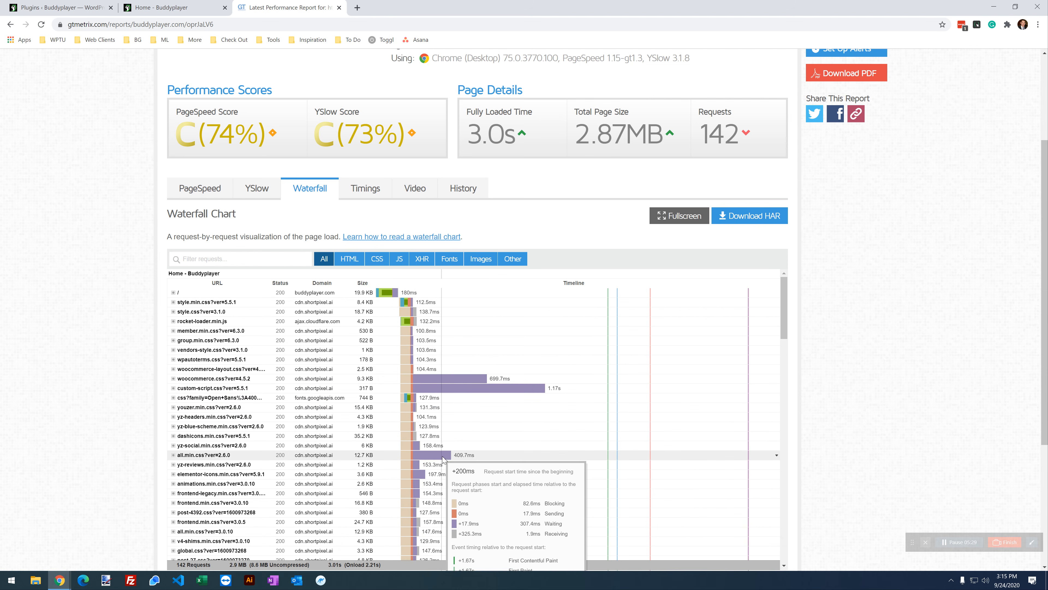
{"action": "scroll", "coordinate": [479, 437], "scroll_direction": "down", "scroll_amount": 10}
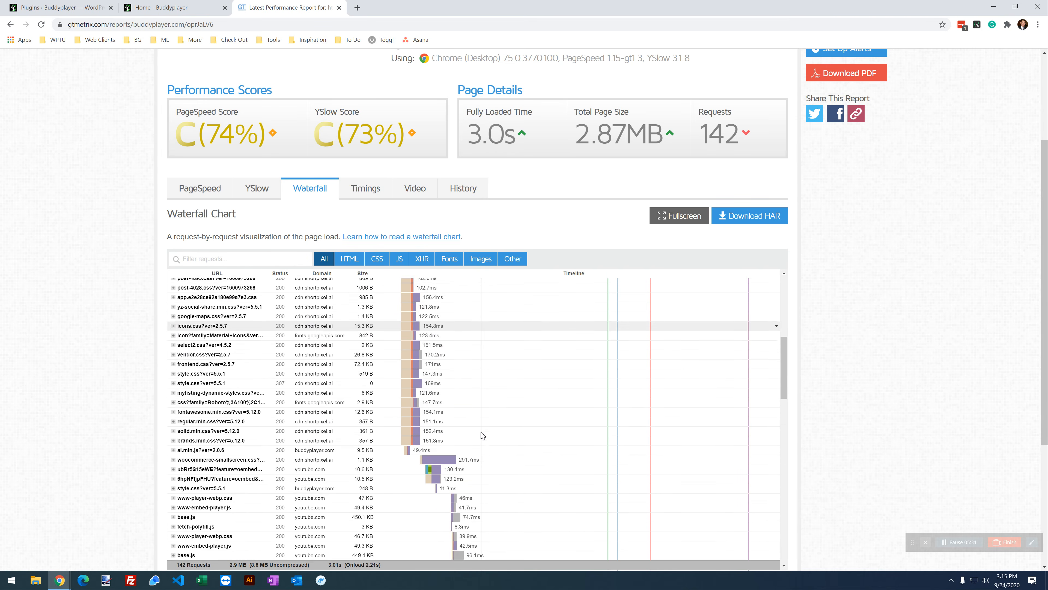
{"action": "scroll", "coordinate": [474, 423], "scroll_direction": "down", "scroll_amount": 15}
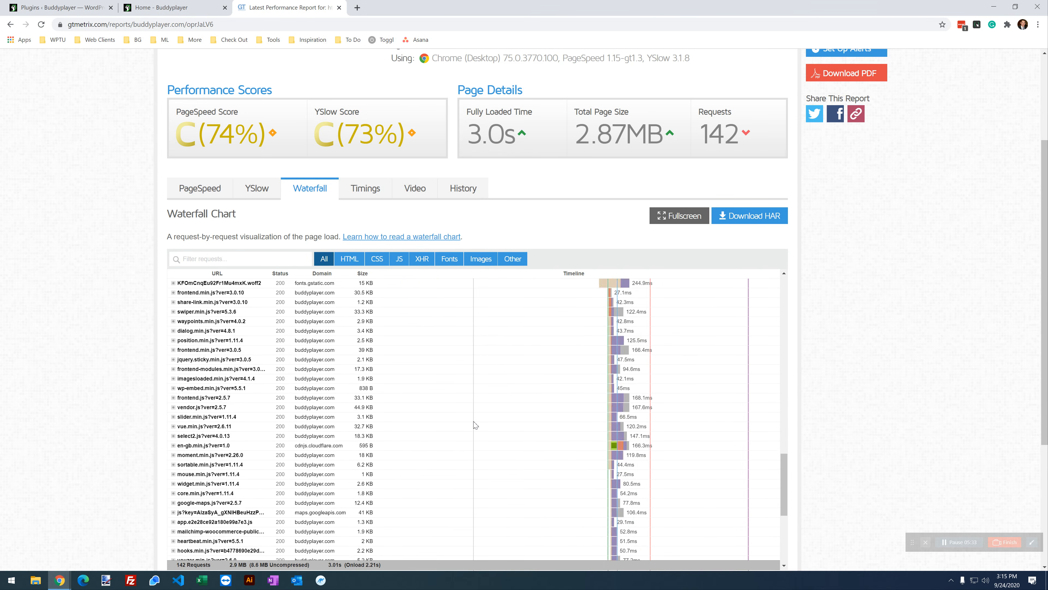
{"action": "scroll", "coordinate": [470, 419], "scroll_direction": "up", "scroll_amount": 15}
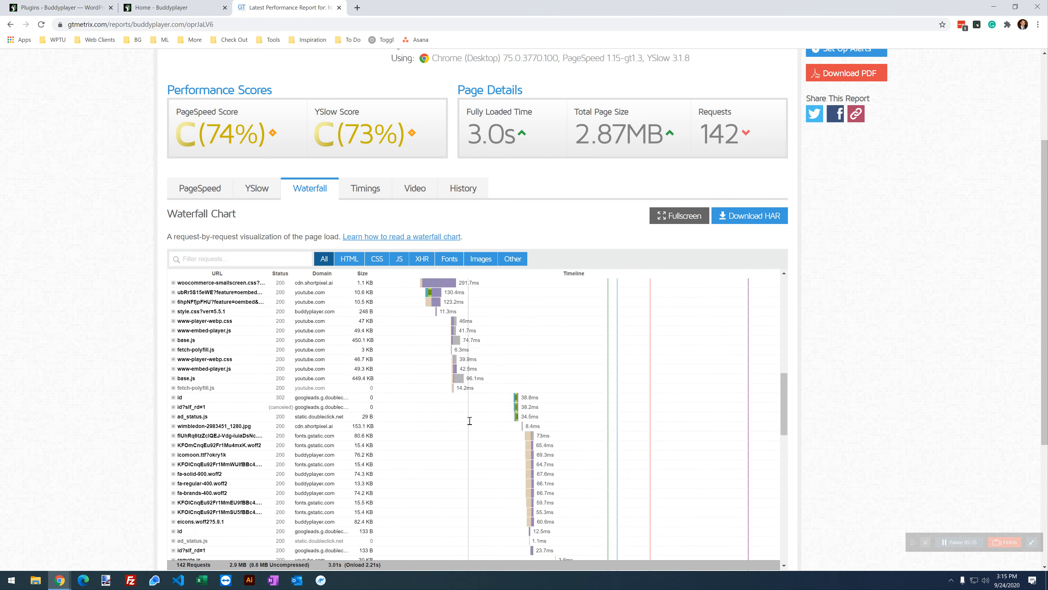
{"action": "scroll", "coordinate": [470, 422], "scroll_direction": "down", "scroll_amount": 5}
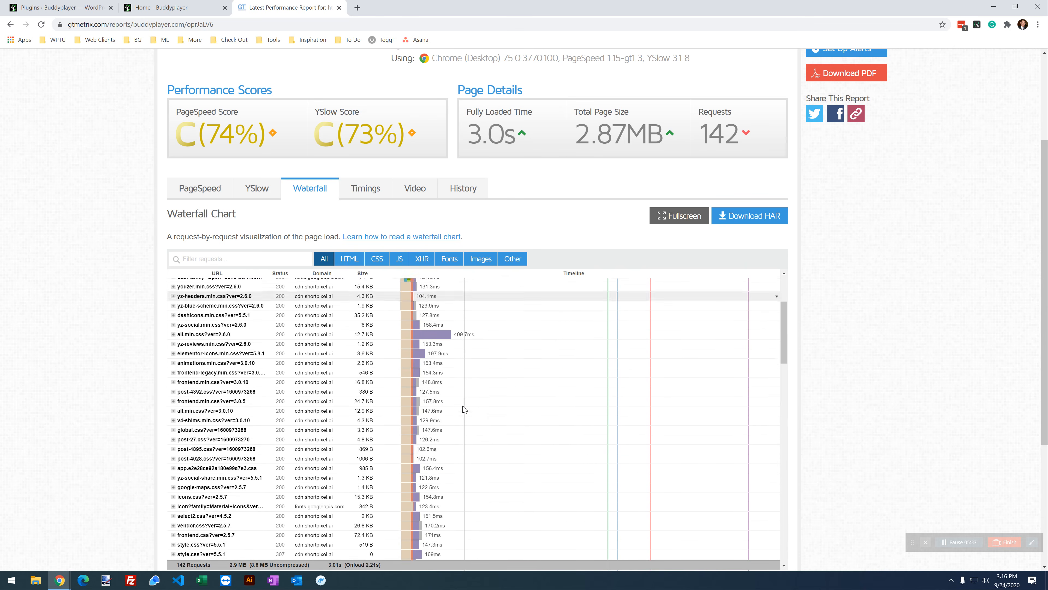
{"action": "scroll", "coordinate": [464, 417], "scroll_direction": "down", "scroll_amount": 8}
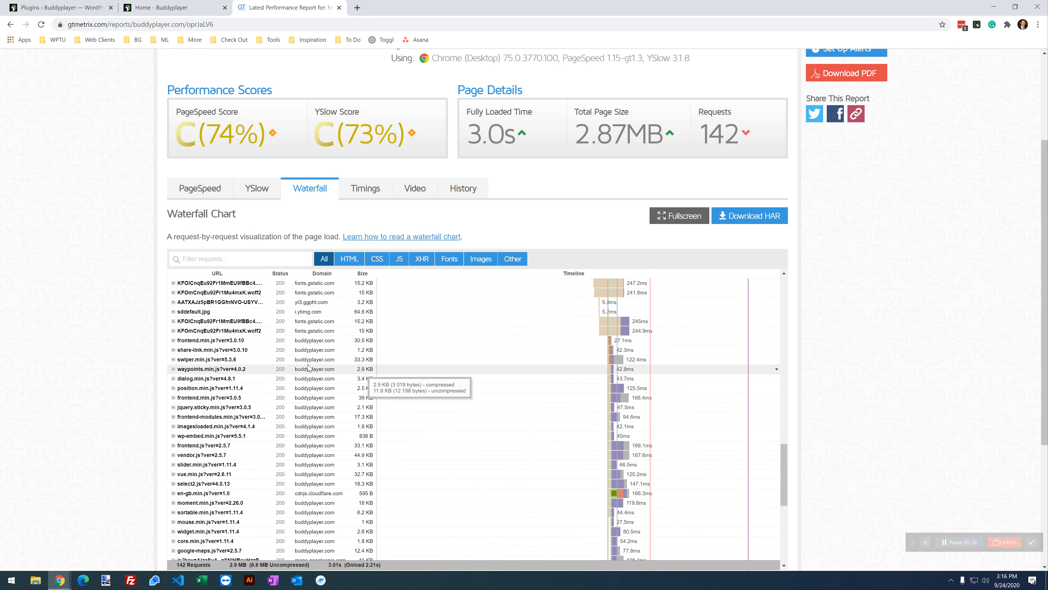
{"action": "scroll", "coordinate": [596, 395], "scroll_direction": "down", "scroll_amount": 10}
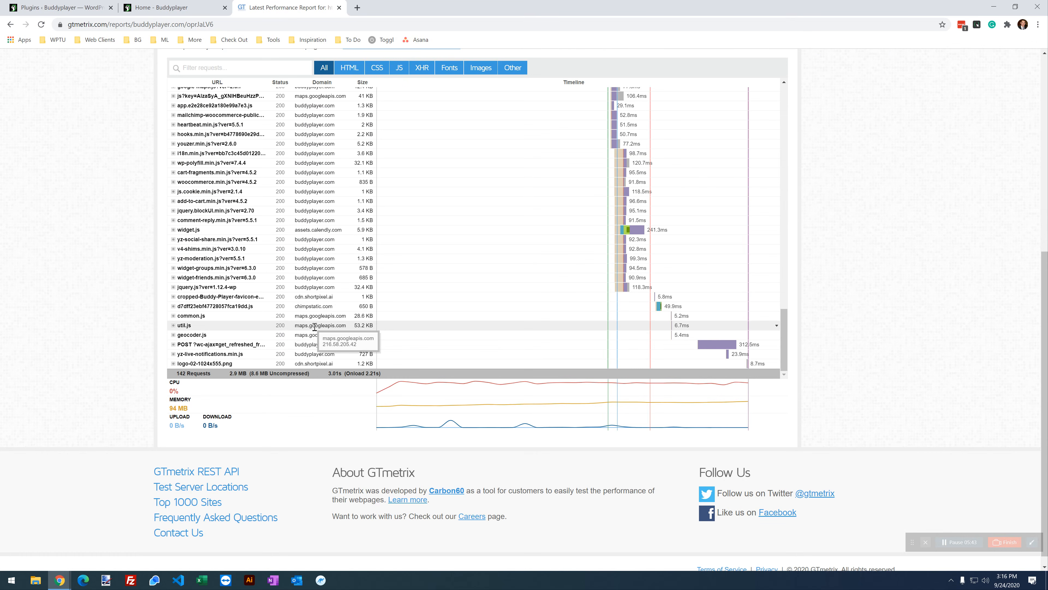
{"action": "scroll", "coordinate": [621, 344], "scroll_direction": "up", "scroll_amount": 1}
{"action": "scroll", "coordinate": [621, 344], "scroll_direction": "up", "scroll_amount": 6}
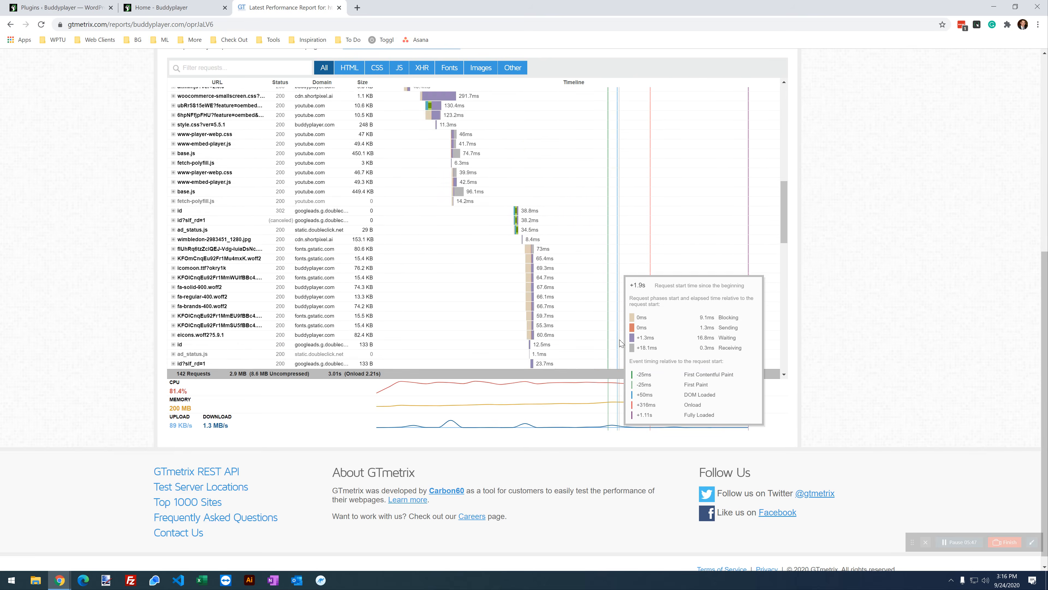
{"action": "scroll", "coordinate": [621, 343], "scroll_direction": "down", "scroll_amount": 7}
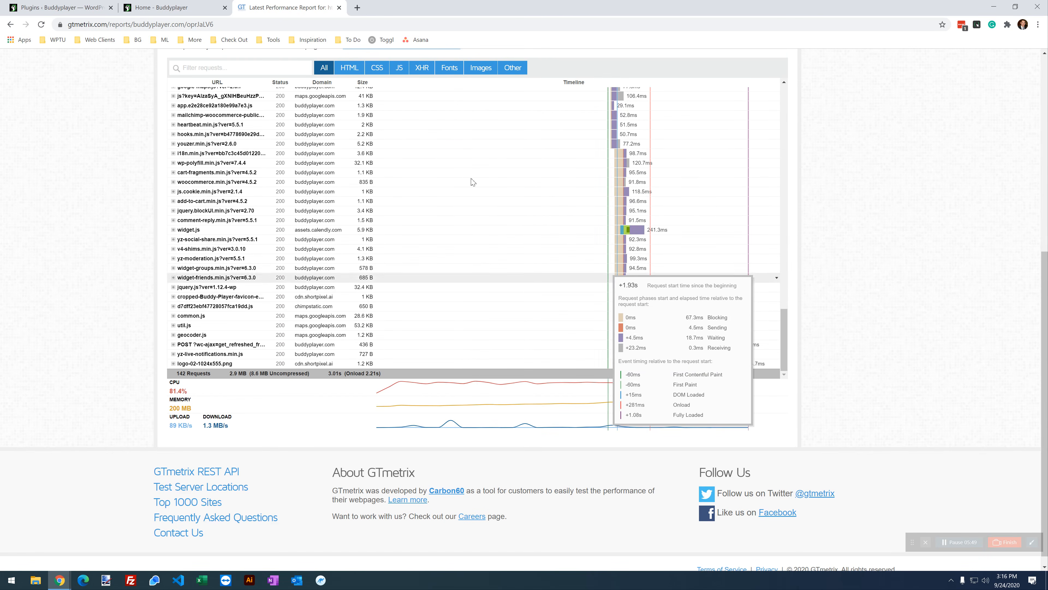
{"action": "scroll", "coordinate": [463, 229], "scroll_direction": "up", "scroll_amount": 6}
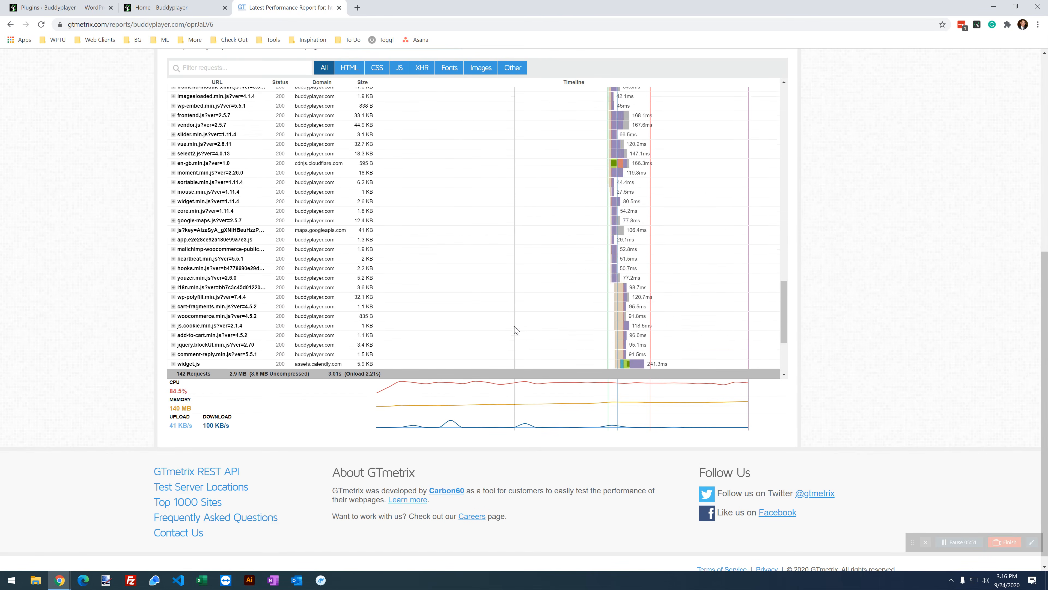
{"action": "scroll", "coordinate": [517, 331], "scroll_direction": "up", "scroll_amount": 5}
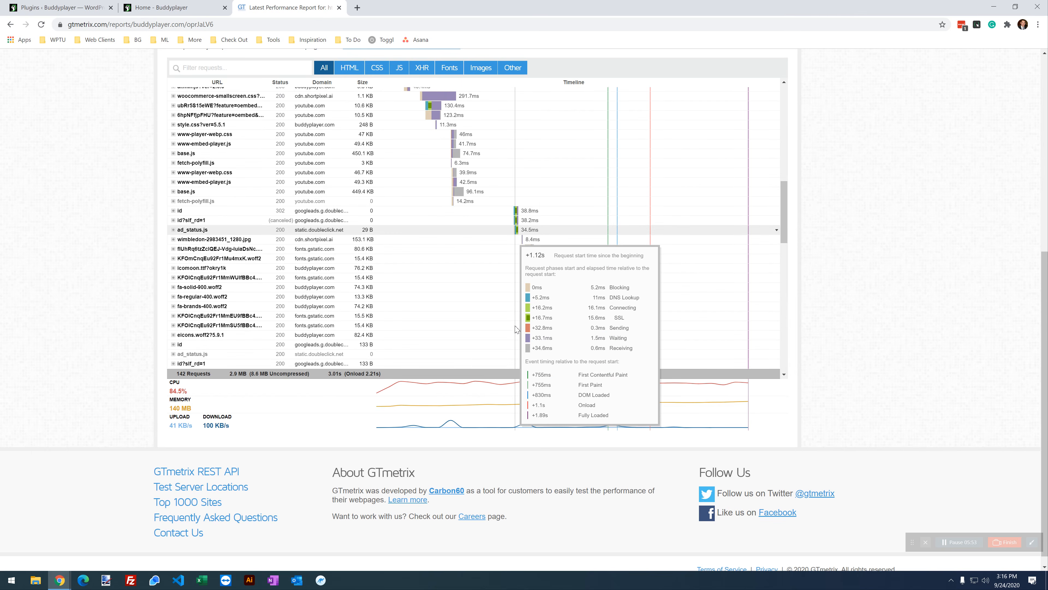
{"action": "scroll", "coordinate": [517, 331], "scroll_direction": "up", "scroll_amount": 6}
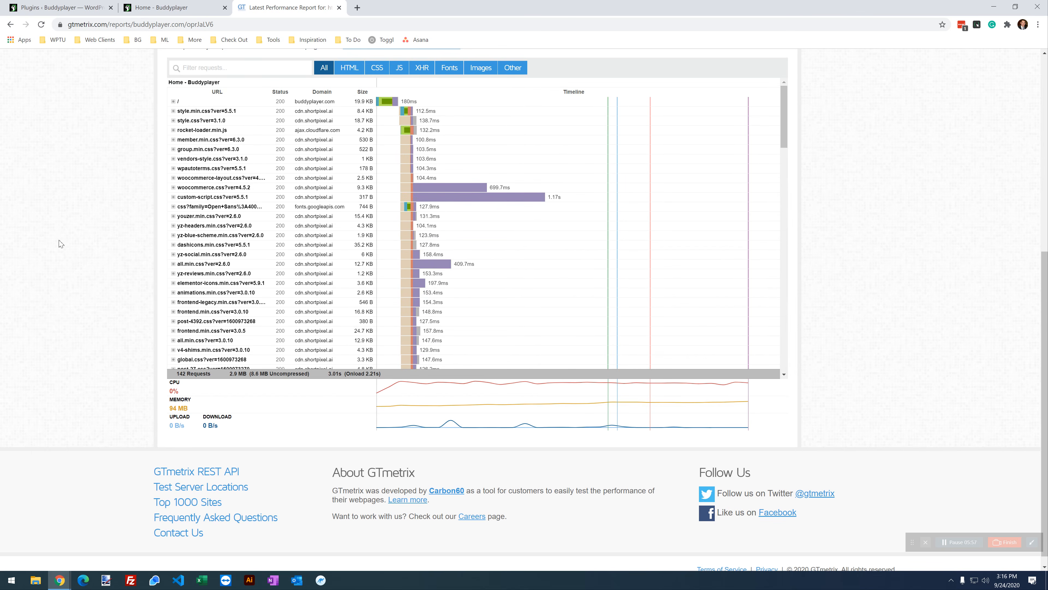
{"action": "scroll", "coordinate": [60, 244], "scroll_direction": "up", "scroll_amount": 1}
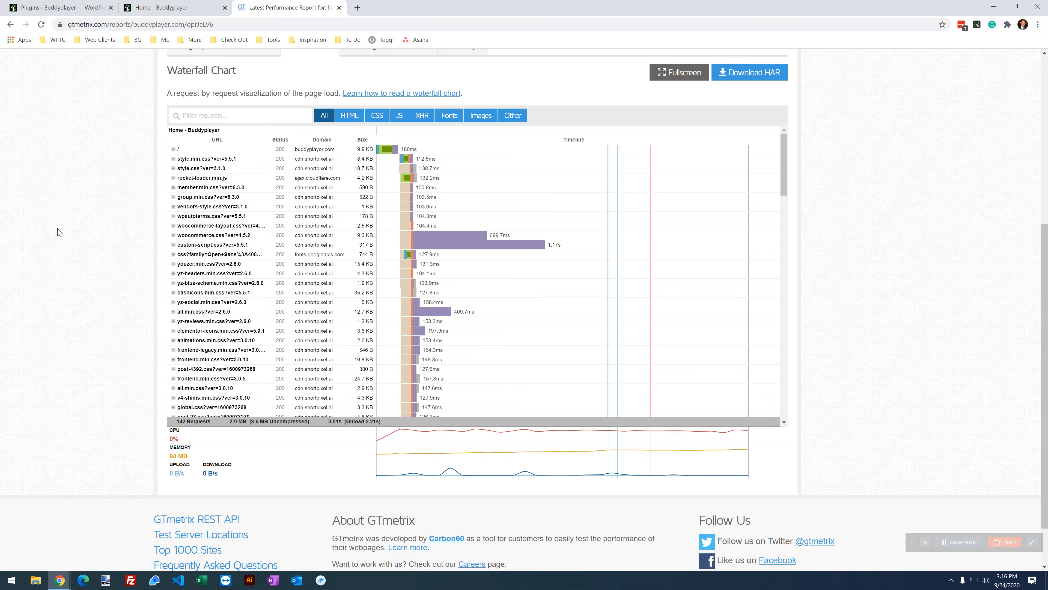
{"action": "scroll", "coordinate": [133, 210], "scroll_direction": "up", "scroll_amount": 5}
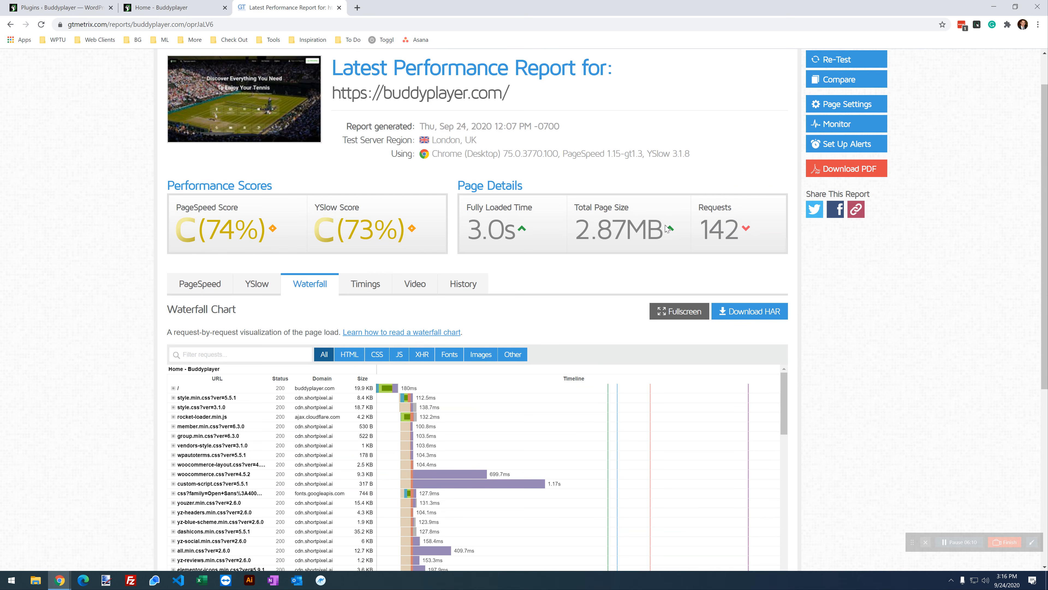
Step: Highlight the 2.87MB page size and 142 requests, then scroll through the waterfall request list
{"action": "left_click_drag", "start_coordinate": [663, 229], "coordinate": [576, 231]}
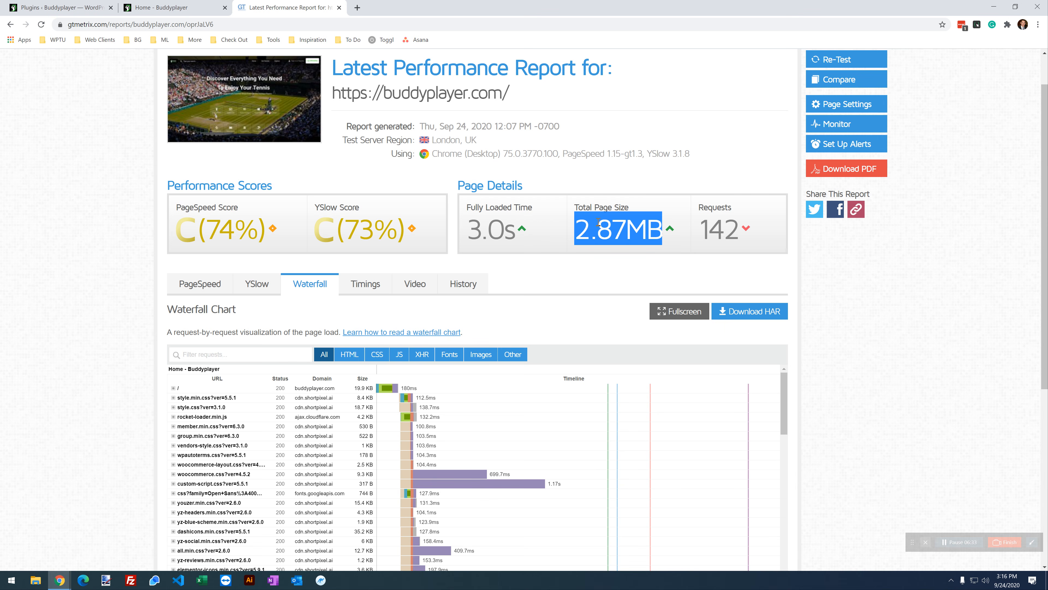
{"action": "left_click_drag", "start_coordinate": [741, 226], "coordinate": [702, 230]}
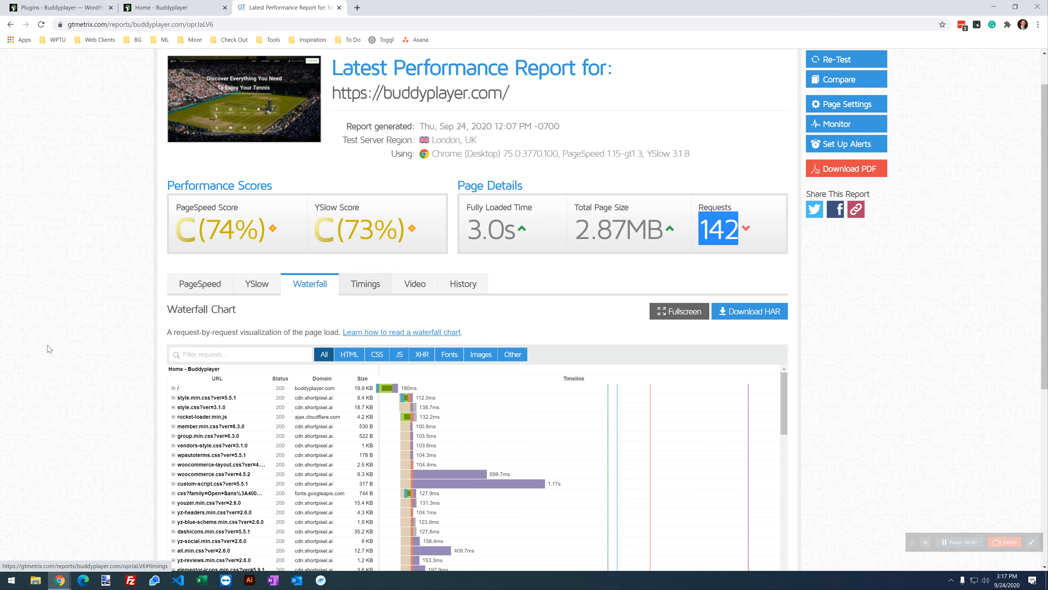
{"action": "scroll", "coordinate": [70, 336], "scroll_direction": "down", "scroll_amount": 2}
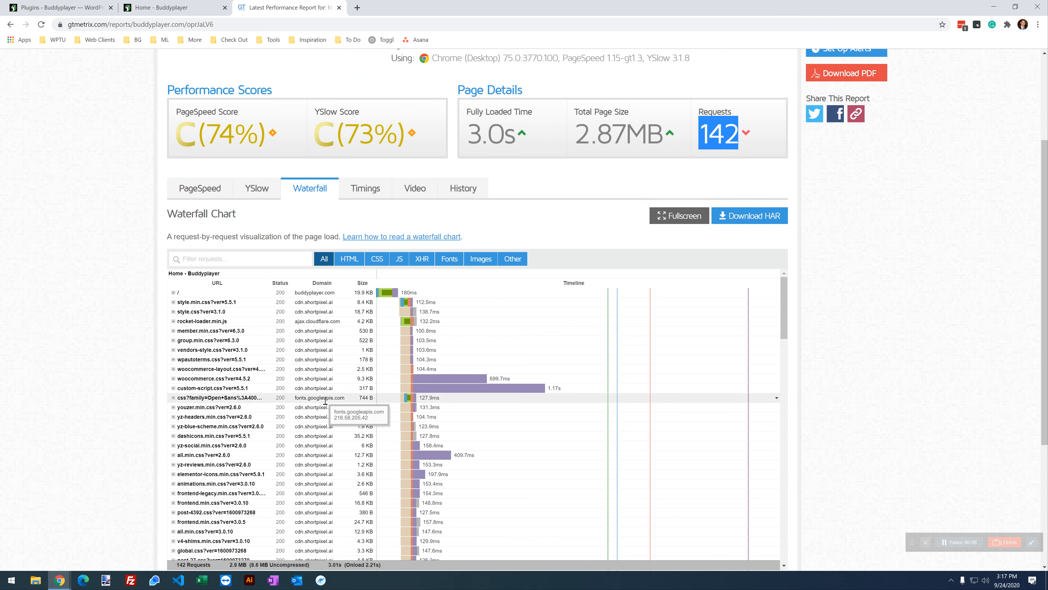
{"action": "scroll", "coordinate": [320, 417], "scroll_direction": "down", "scroll_amount": 8}
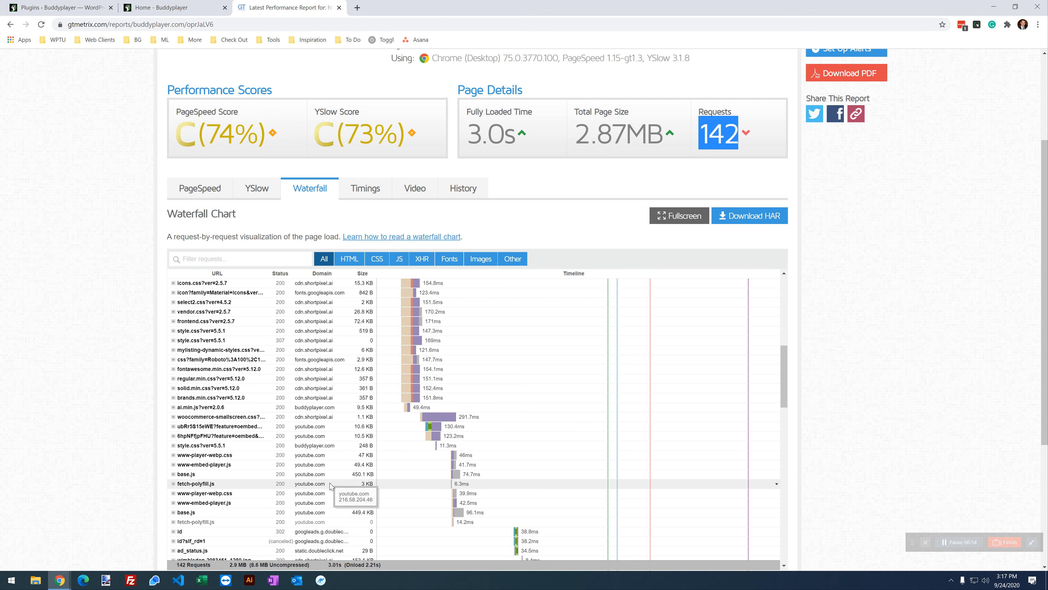
{"action": "scroll", "coordinate": [341, 491], "scroll_direction": "down", "scroll_amount": 1}
{"action": "scroll", "coordinate": [341, 490], "scroll_direction": "down", "scroll_amount": 4}
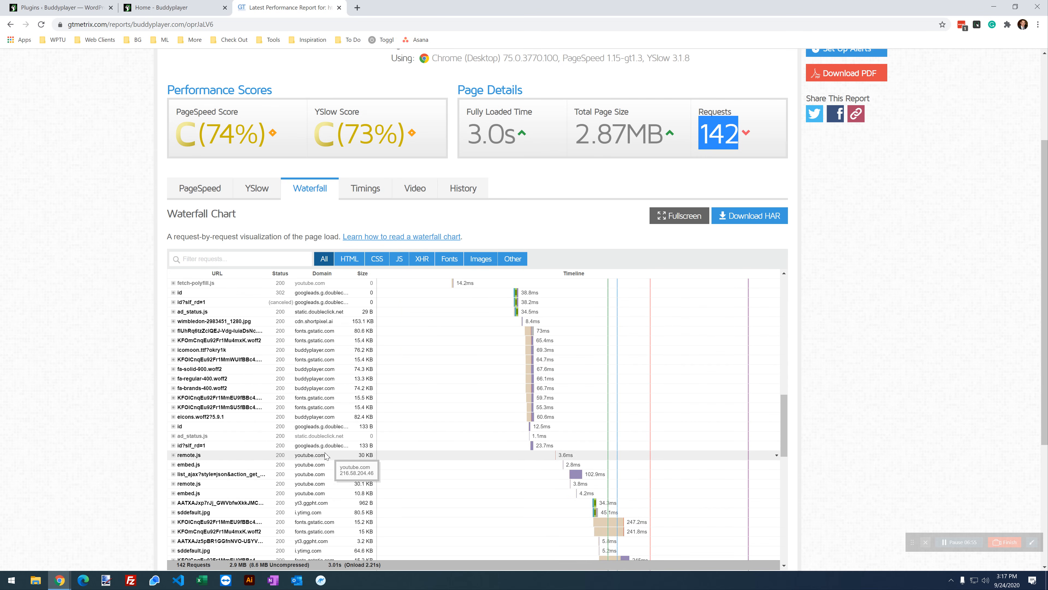
{"action": "scroll", "coordinate": [327, 439], "scroll_direction": "down", "scroll_amount": 6}
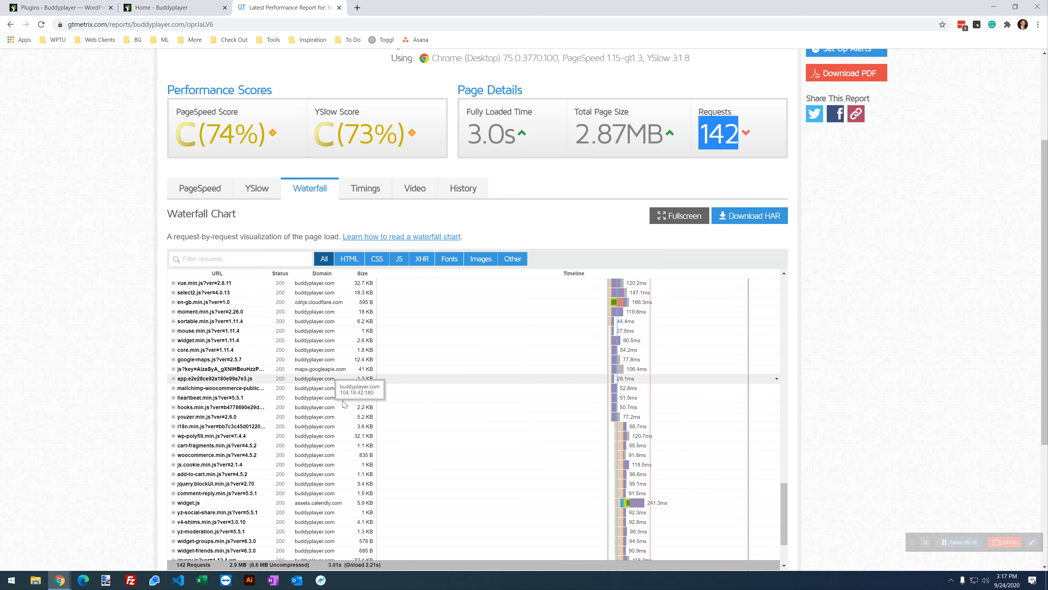
{"action": "scroll", "coordinate": [372, 413], "scroll_direction": "down", "scroll_amount": 2}
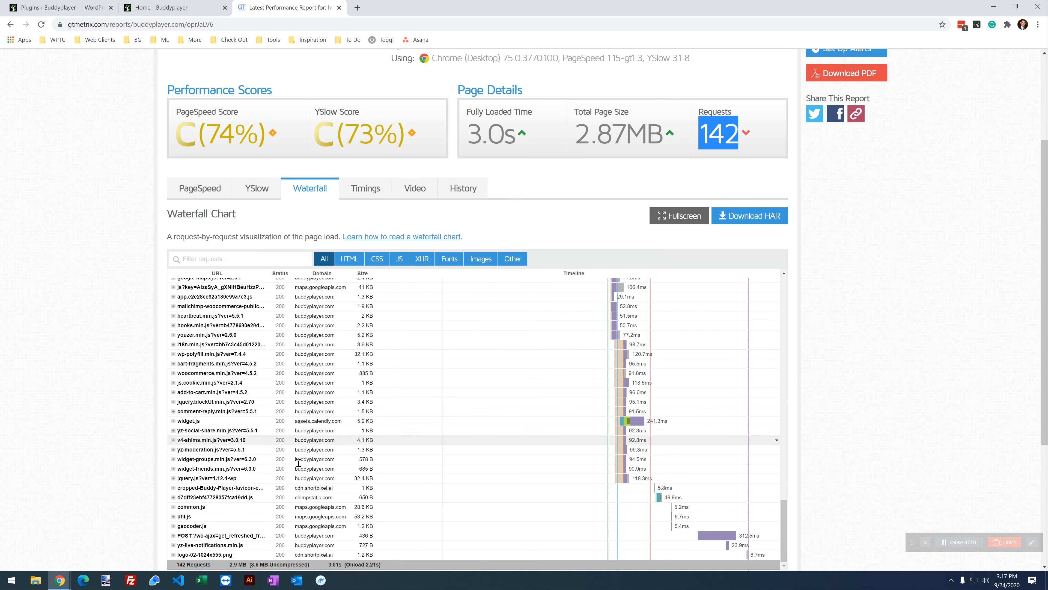
{"action": "scroll", "coordinate": [307, 553], "scroll_direction": "up", "scroll_amount": 10}
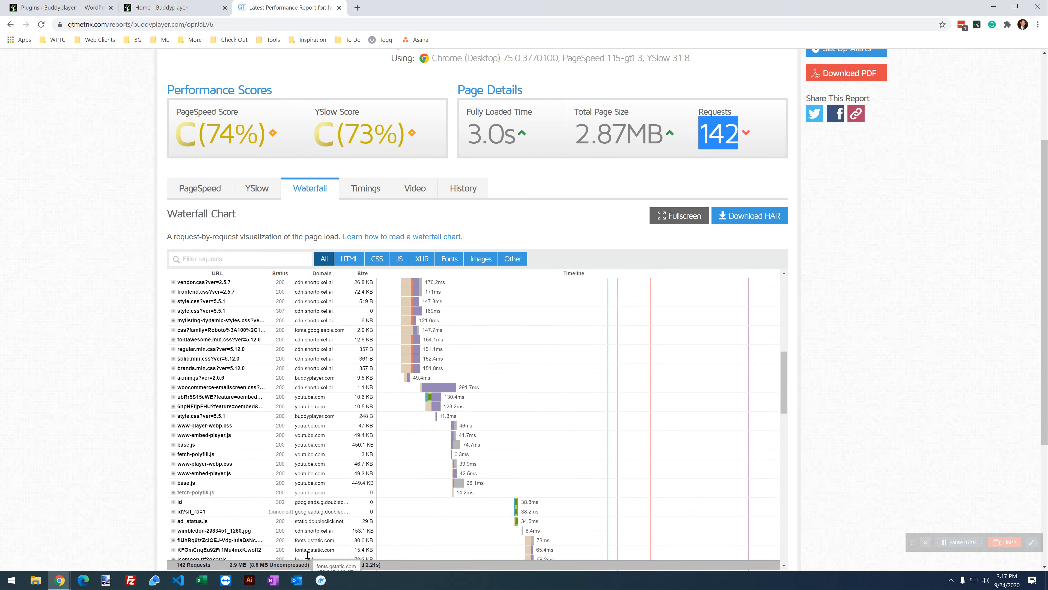
{"action": "scroll", "coordinate": [307, 553], "scroll_direction": "up", "scroll_amount": 10}
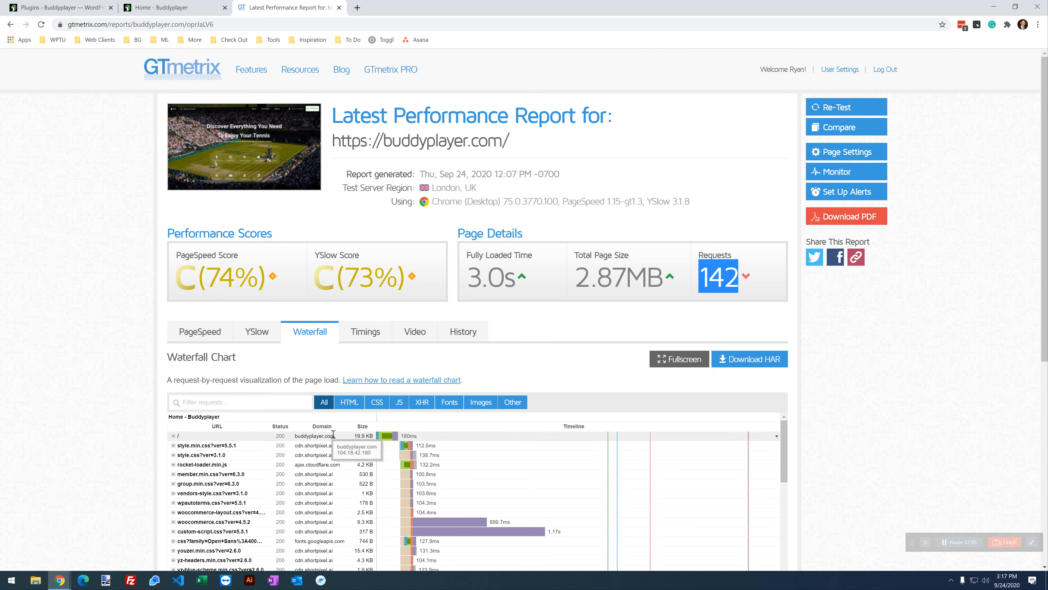
Step: Sort the waterfall requests by domain and scroll through them
{"action": "left_click", "coordinate": [322, 425]}
{"action": "scroll", "coordinate": [112, 367], "scroll_direction": "down", "scroll_amount": 4}
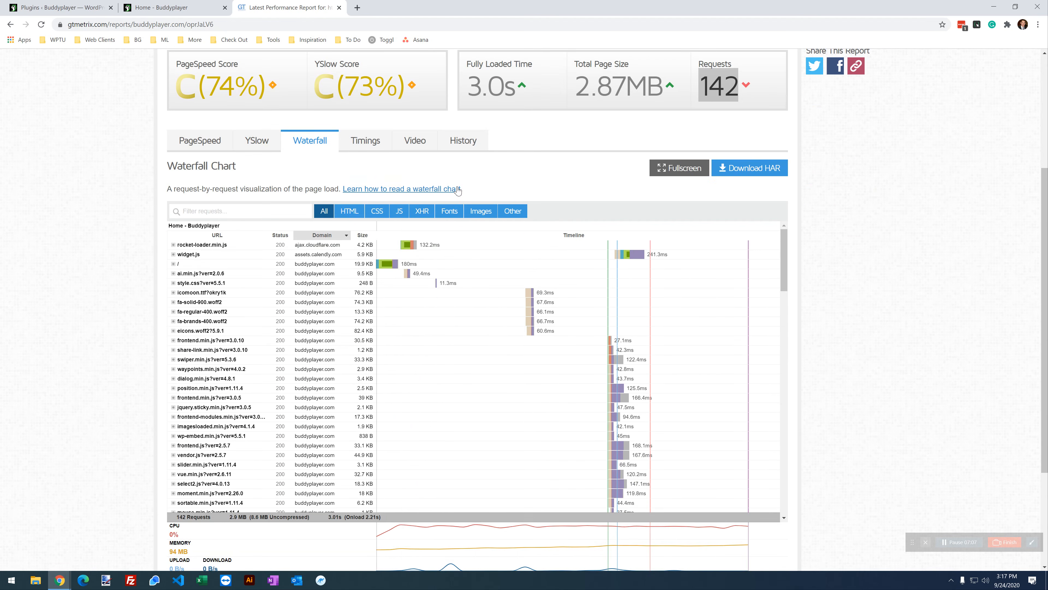
{"action": "scroll", "coordinate": [333, 298], "scroll_direction": "up", "scroll_amount": 2}
{"action": "scroll", "coordinate": [323, 378], "scroll_direction": "down", "scroll_amount": 7}
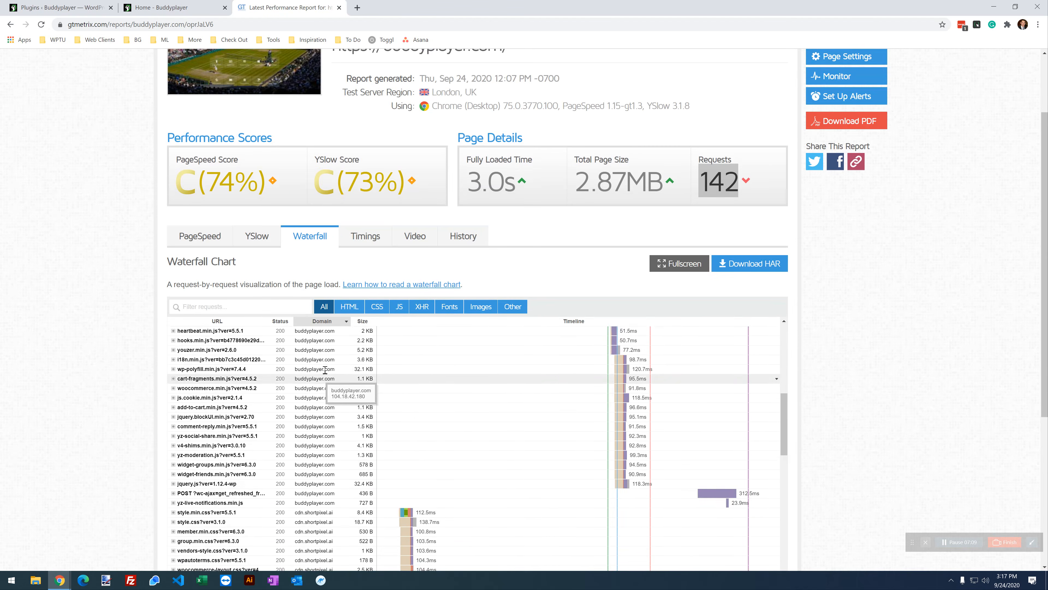
{"action": "scroll", "coordinate": [325, 373], "scroll_direction": "down", "scroll_amount": 15}
{"action": "scroll", "coordinate": [326, 369], "scroll_direction": "up", "scroll_amount": 15}
{"action": "scroll", "coordinate": [327, 390], "scroll_direction": "up", "scroll_amount": 7}
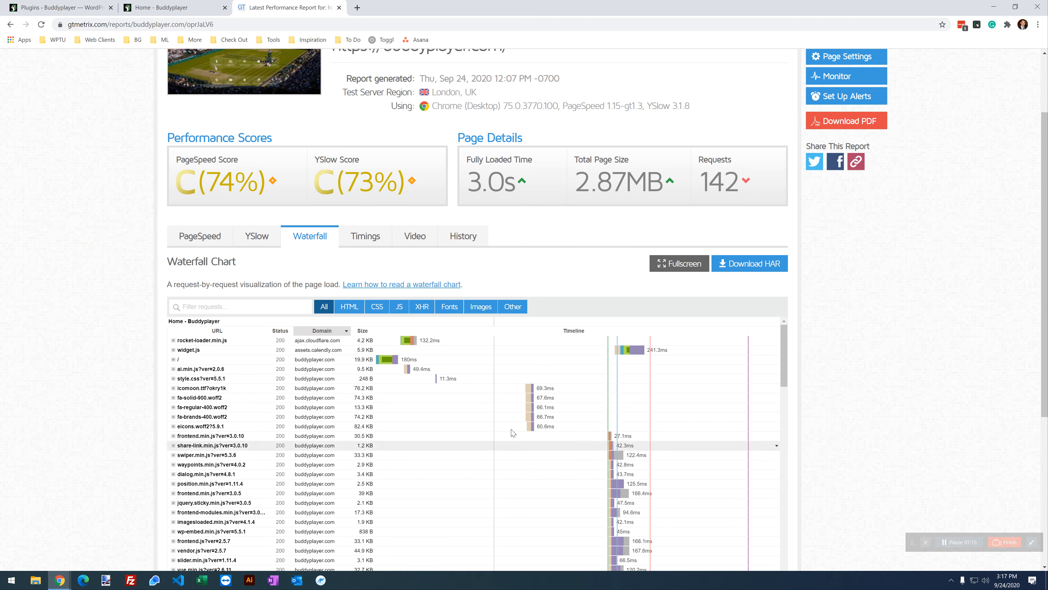
{"action": "scroll", "coordinate": [110, 332], "scroll_direction": "up", "scroll_amount": 3}
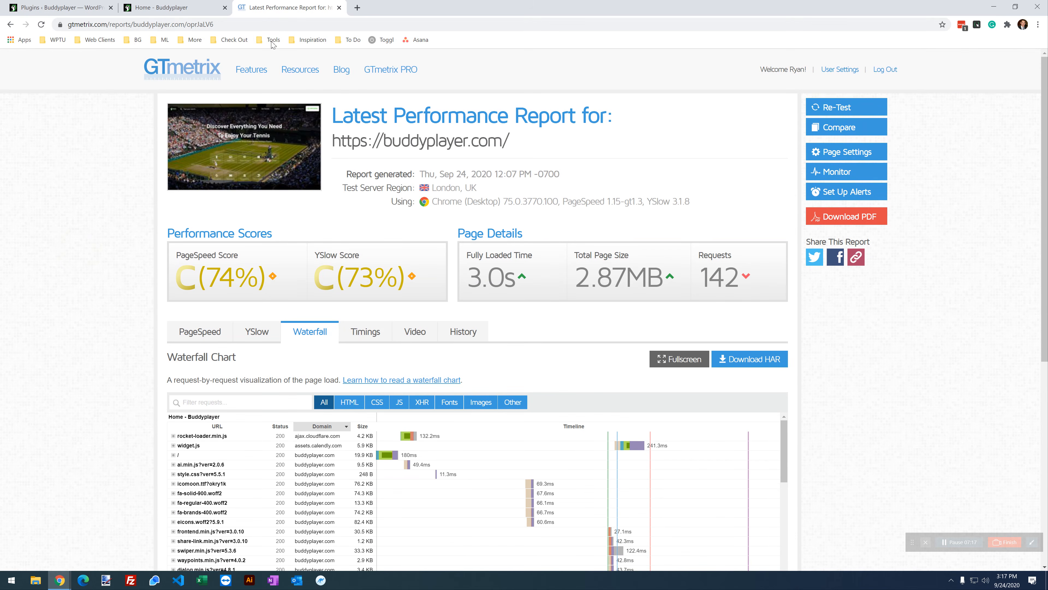
Step: Duplicate the GTmetrix report tab, then switch to the Buddyplayer home page
{"action": "right_click", "coordinate": [286, 9]}
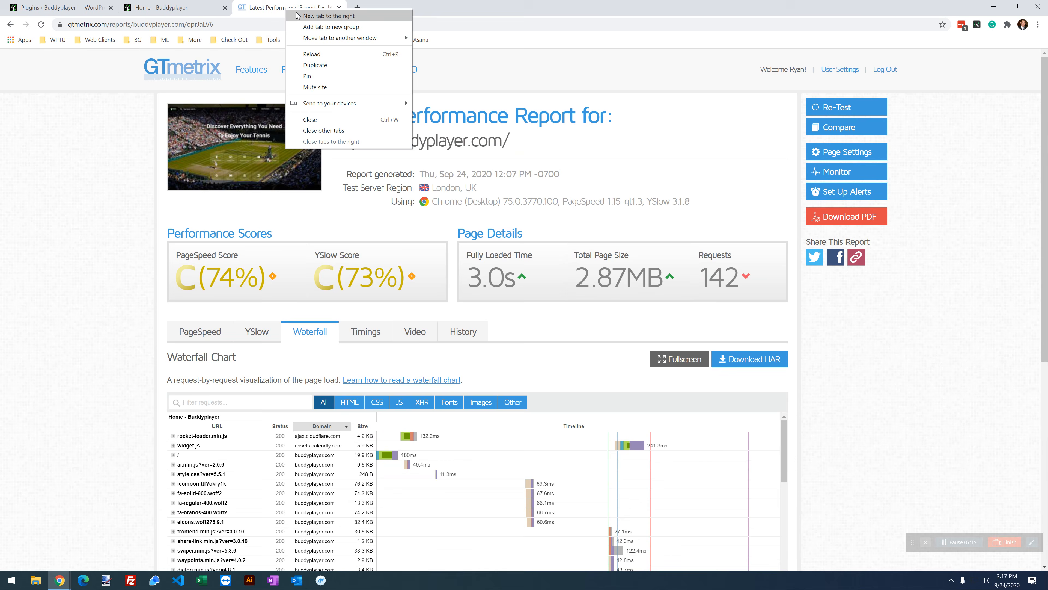
{"action": "left_click", "coordinate": [333, 66]}
{"action": "key", "text": "ctrl+Page_Up"}
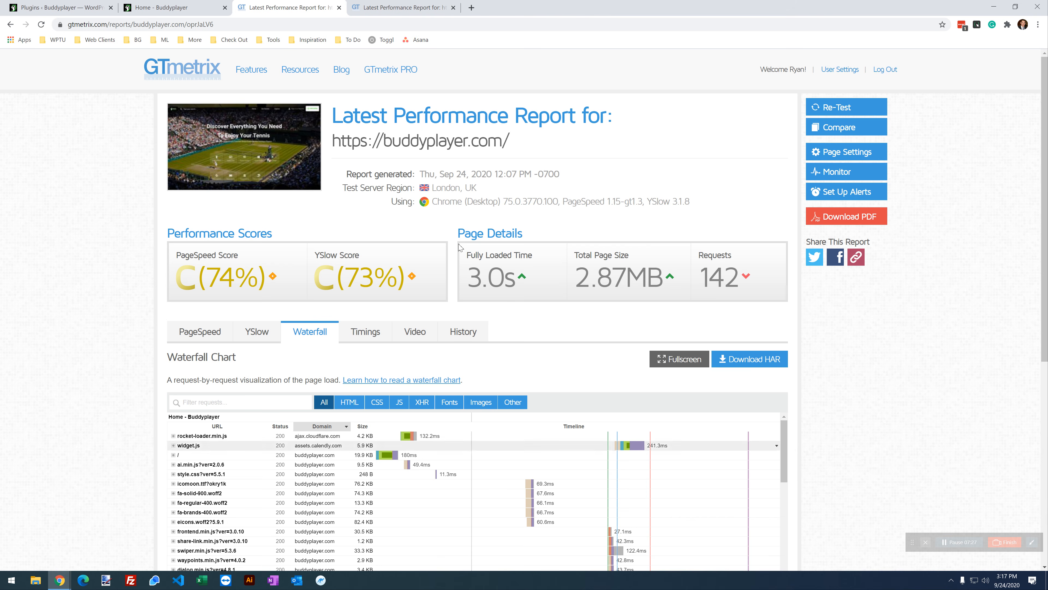
{"action": "left_click", "coordinate": [413, 6]}
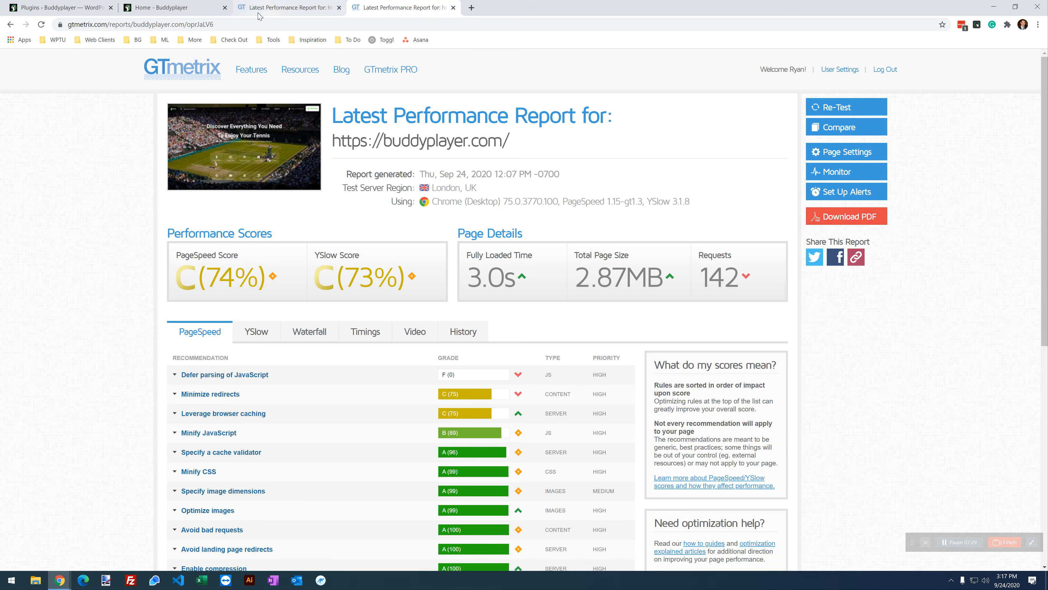
{"action": "left_click", "coordinate": [202, 8]}
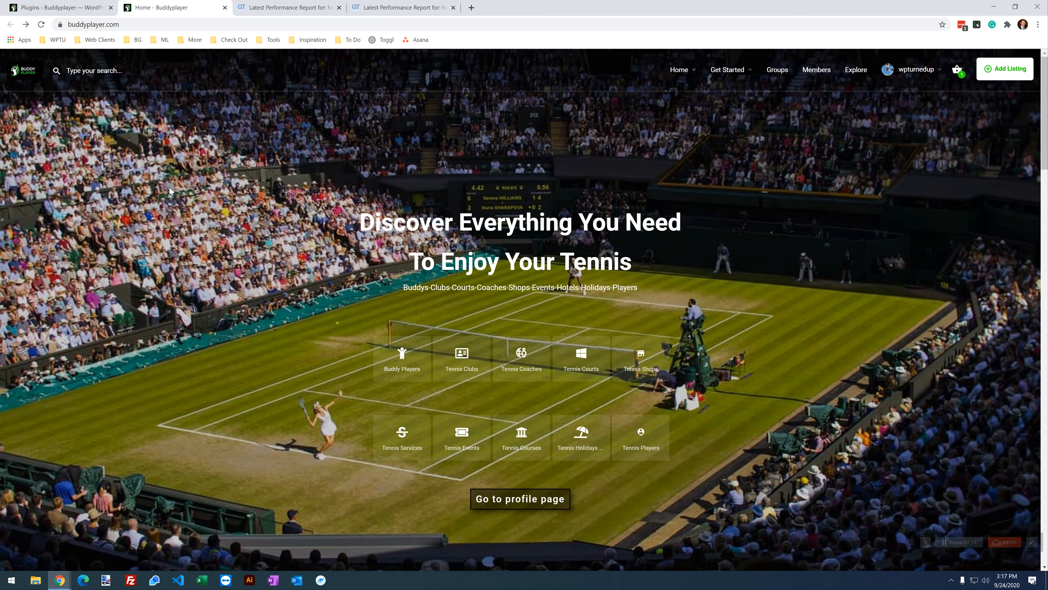
Step: Duplicate the Home - Buddyplayer tab and switch to the copy
{"action": "right_click", "coordinate": [166, 9]}
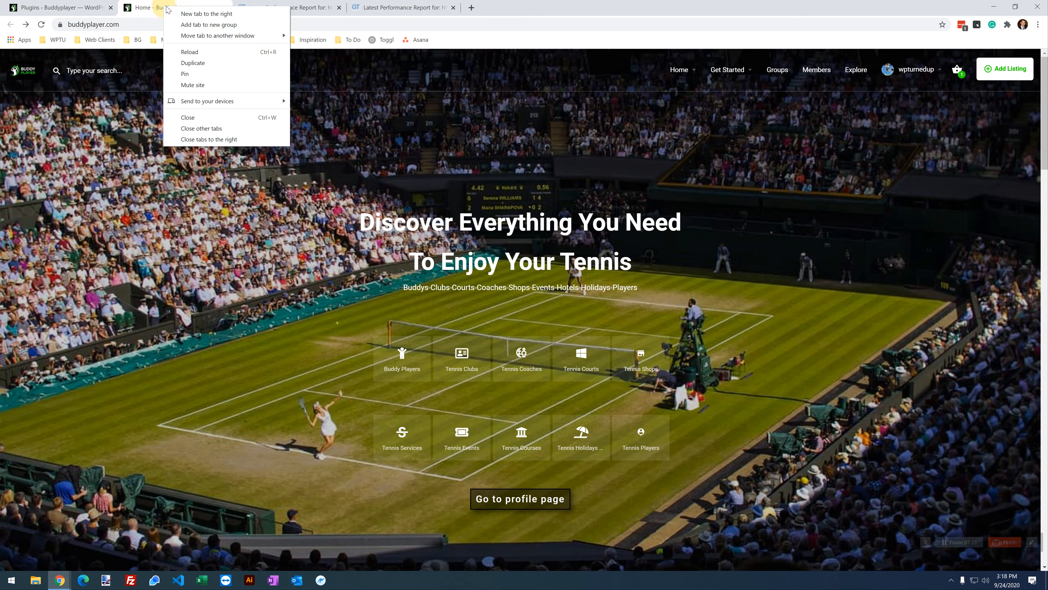
{"action": "left_click", "coordinate": [185, 64]}
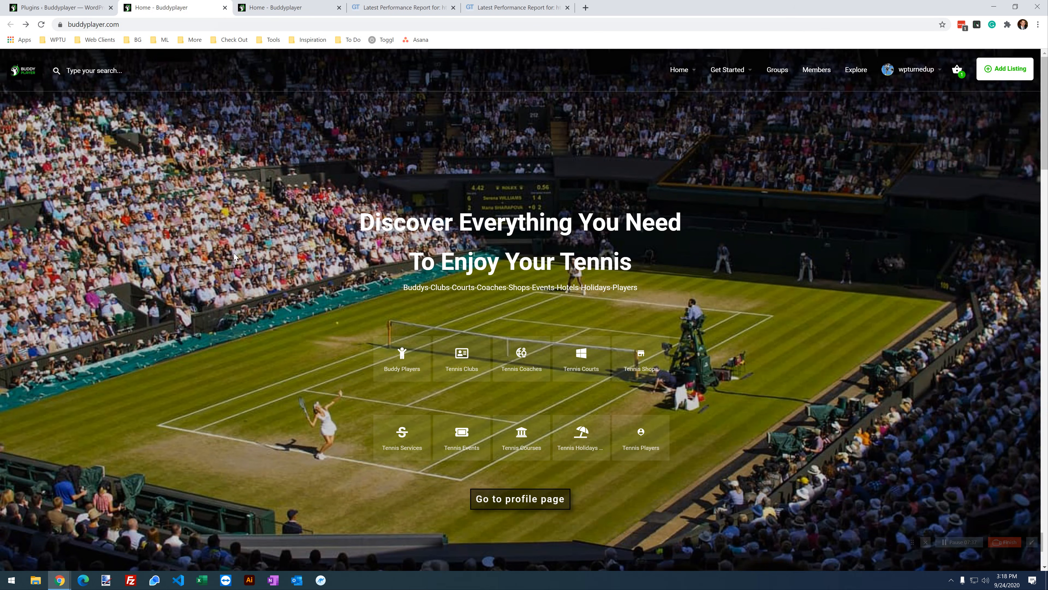
{"action": "scroll", "coordinate": [225, 302], "scroll_direction": "down", "scroll_amount": 7}
{"action": "scroll", "coordinate": [226, 303], "scroll_direction": "up", "scroll_amount": 8}
{"action": "left_click", "coordinate": [286, 8]}
{"action": "scroll", "coordinate": [301, 363], "scroll_direction": "down", "scroll_amount": 7}
{"action": "scroll", "coordinate": [303, 366], "scroll_direction": "down", "scroll_amount": 5}
{"action": "scroll", "coordinate": [311, 405], "scroll_direction": "up", "scroll_amount": 9}
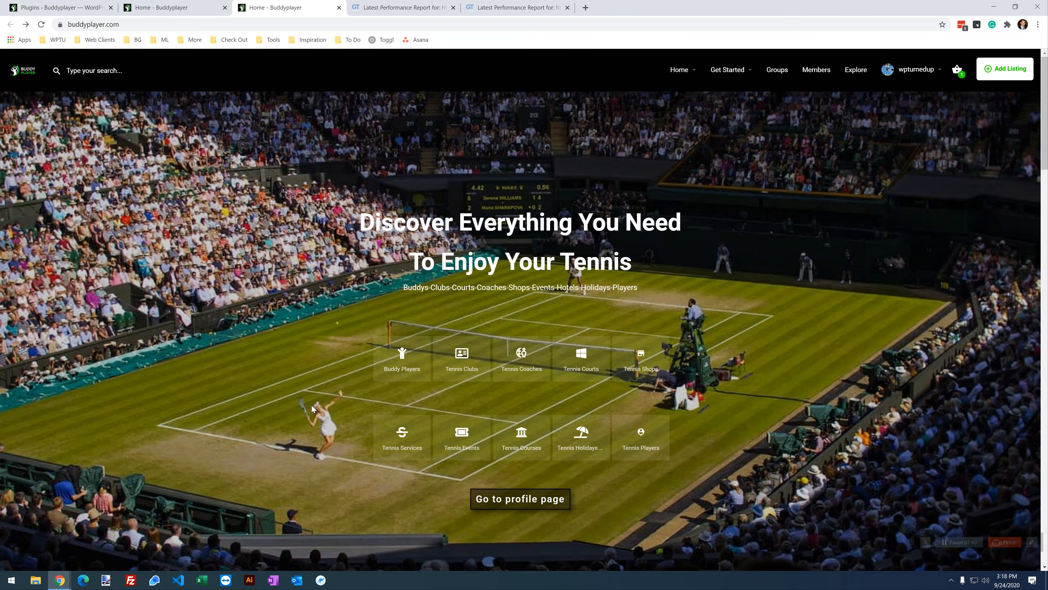
{"action": "left_click", "coordinate": [205, 9]}
{"action": "left_click", "coordinate": [285, 10]}
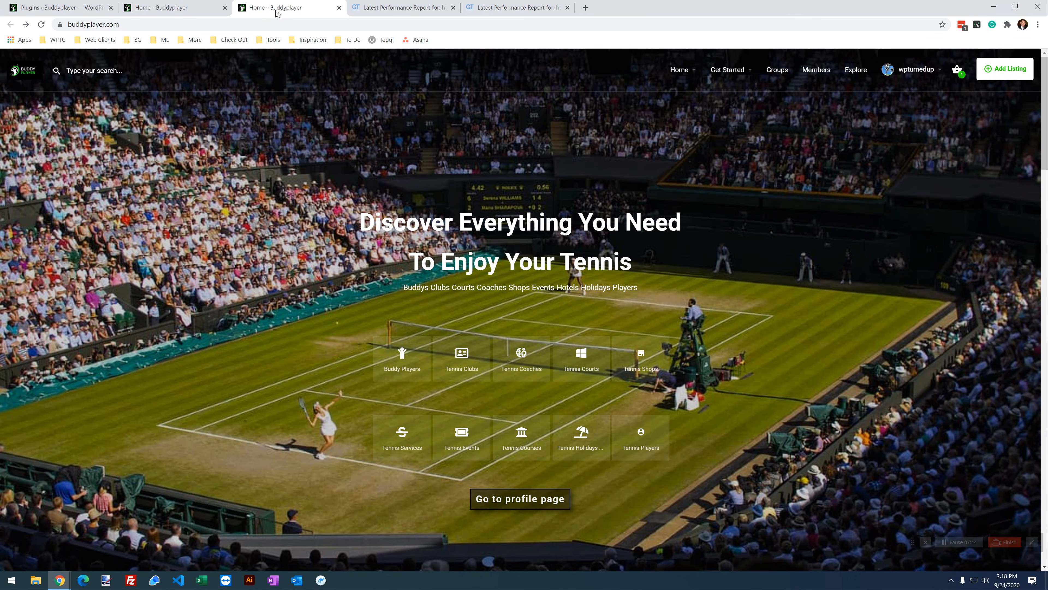
Step: Load the duplicated home page at buddyplayer.com/?nocache and scroll through it
{"action": "left_click", "coordinate": [231, 29]}
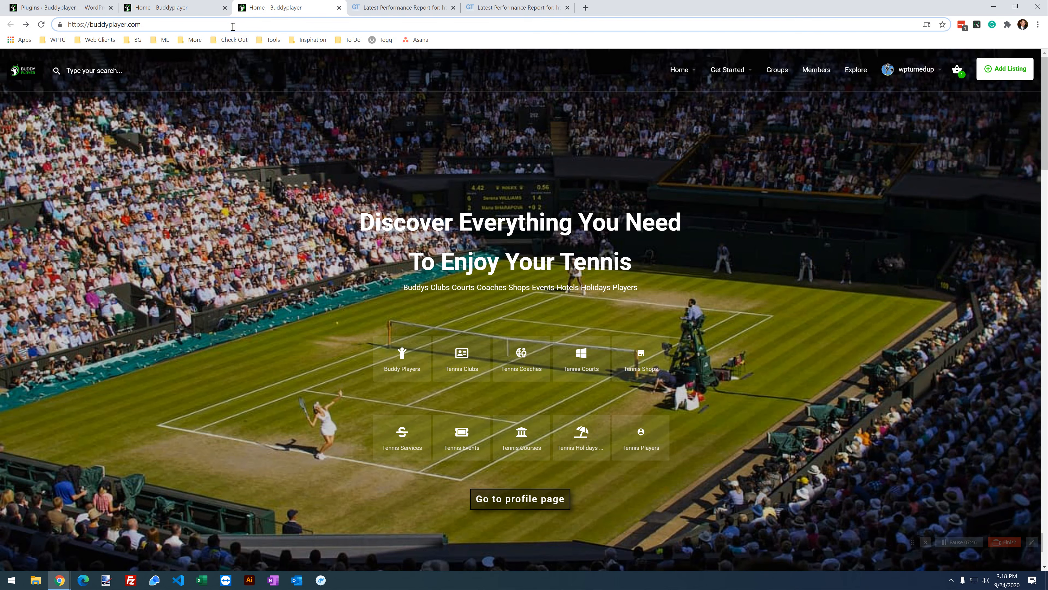
{"action": "type", "text": "/"}
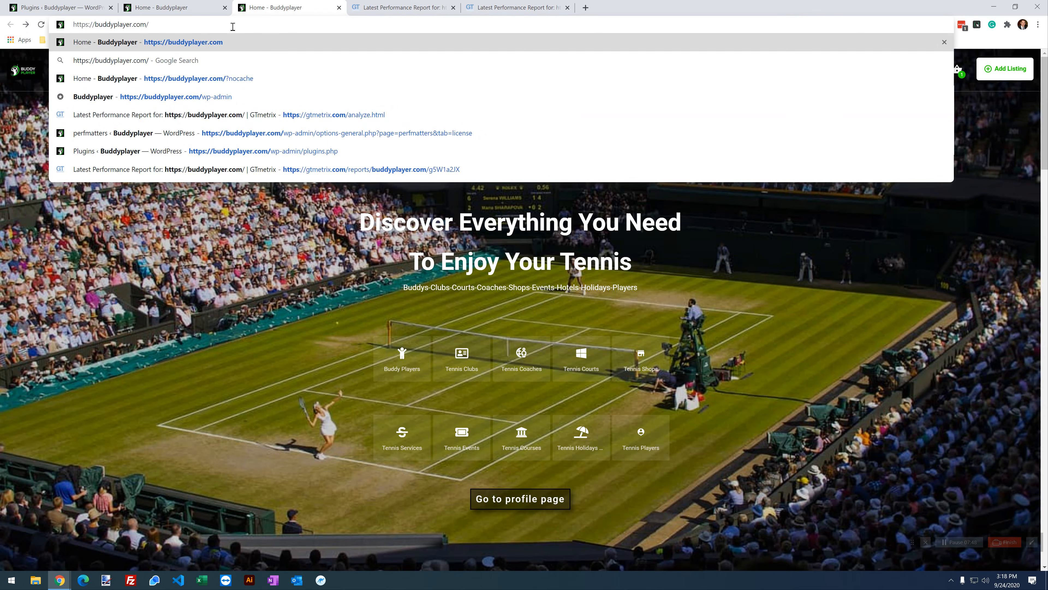
{"action": "type", "text": "?"}
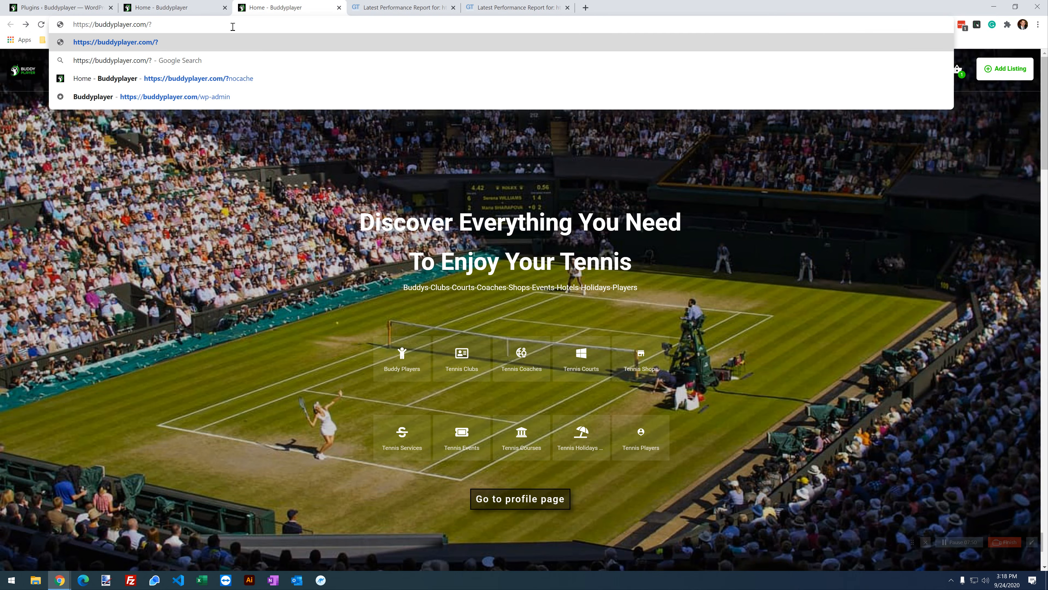
{"action": "type", "text": "nocache"}
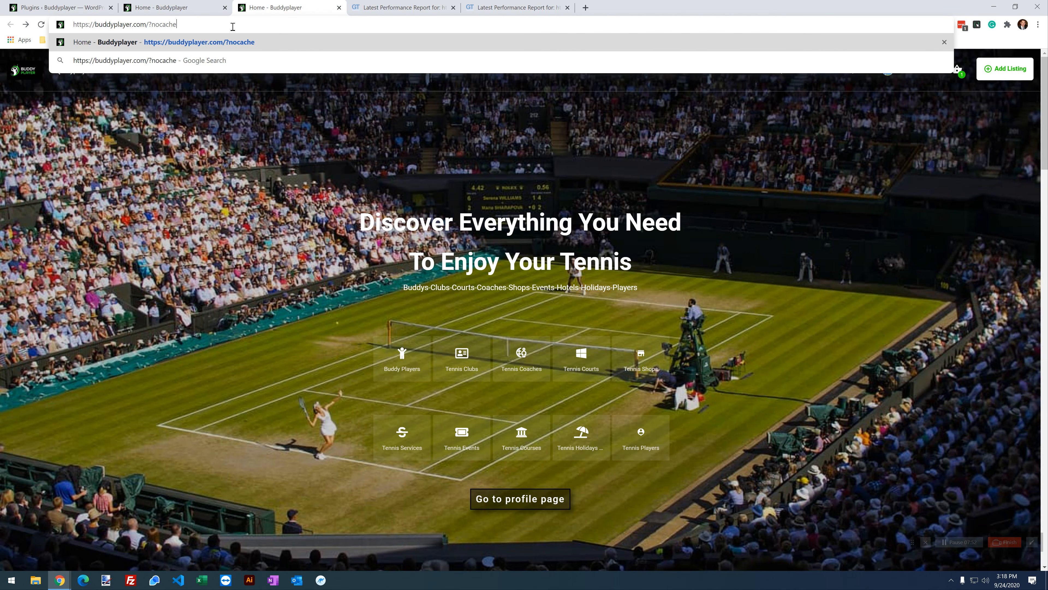
{"action": "key", "text": "Return"}
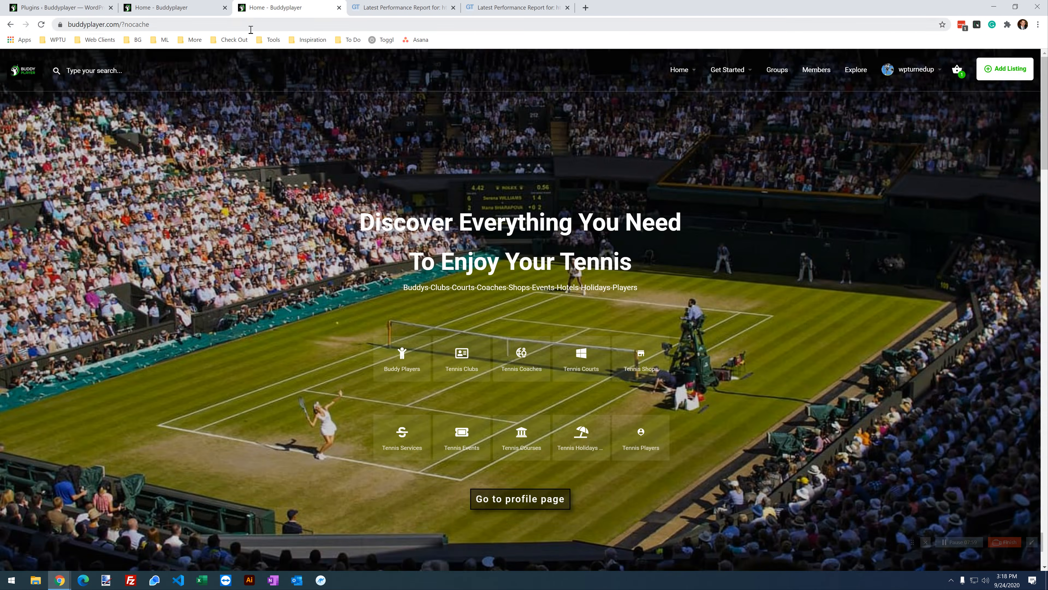
{"action": "scroll", "coordinate": [306, 276], "scroll_direction": "down", "scroll_amount": 3}
{"action": "scroll", "coordinate": [312, 265], "scroll_direction": "up", "scroll_amount": 3}
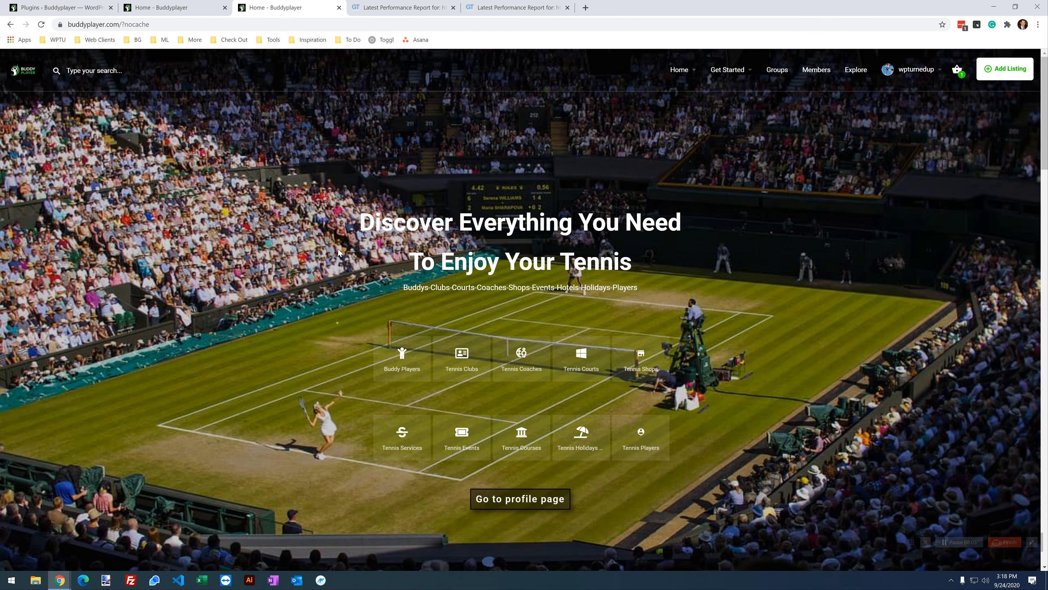
{"action": "scroll", "coordinate": [339, 248], "scroll_direction": "down", "scroll_amount": 12}
{"action": "scroll", "coordinate": [339, 253], "scroll_direction": "up", "scroll_amount": 9}
{"action": "scroll", "coordinate": [341, 257], "scroll_direction": "up", "scroll_amount": 3}
Step: Activate Perfmatters from the WordPress plugins list and go to its Settings page
{"action": "left_click", "coordinate": [62, 8]}
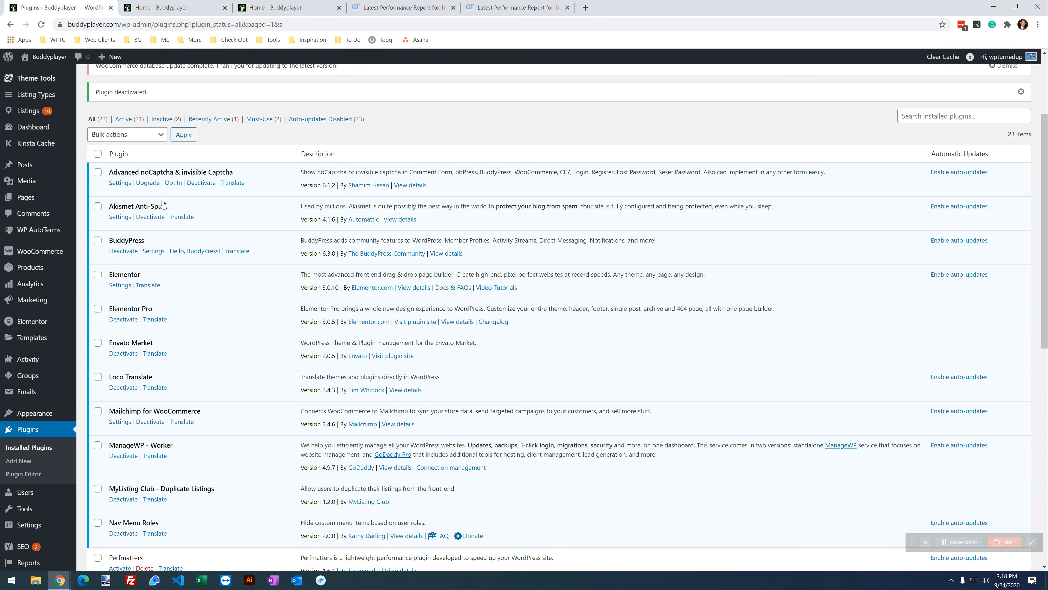
{"action": "double_click", "coordinate": [138, 238]}
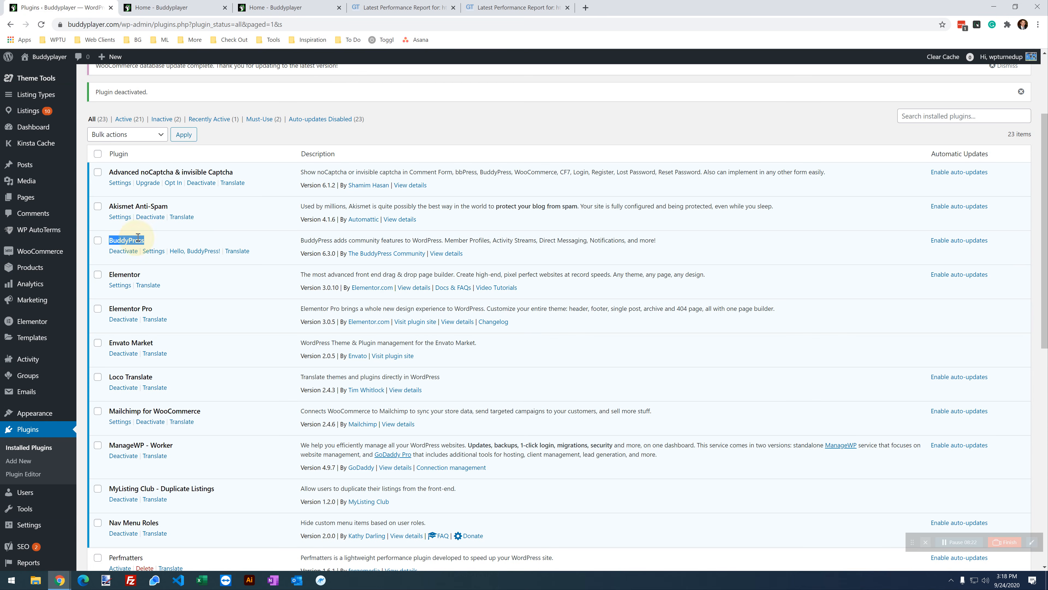
{"action": "scroll", "coordinate": [264, 353], "scroll_direction": "down", "scroll_amount": 2}
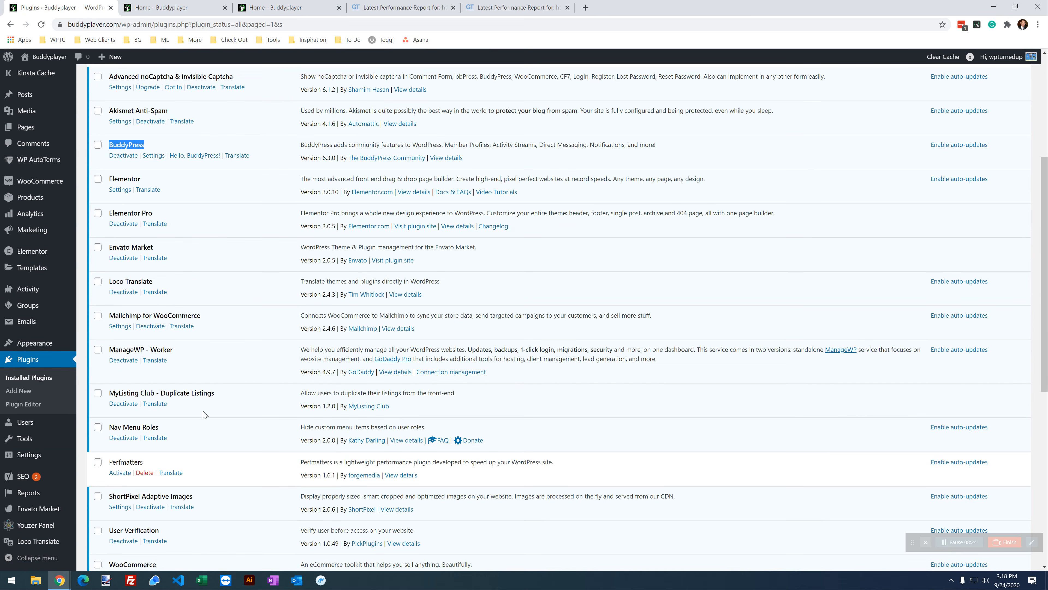
{"action": "scroll", "coordinate": [206, 413], "scroll_direction": "down", "scroll_amount": 2}
{"action": "scroll", "coordinate": [213, 351], "scroll_direction": "down", "scroll_amount": 2}
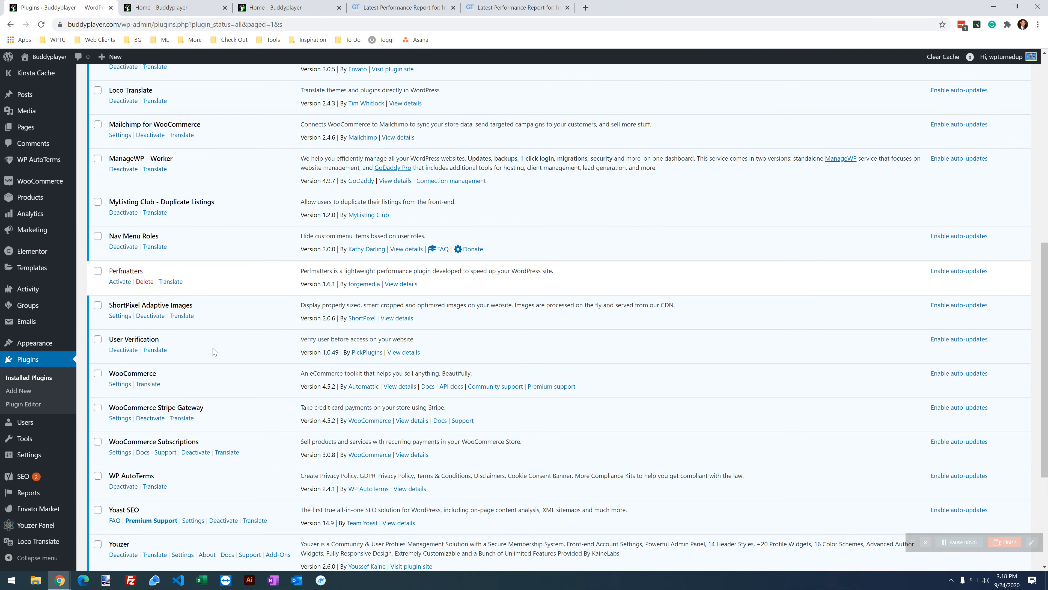
{"action": "scroll", "coordinate": [213, 351], "scroll_direction": "down", "scroll_amount": 2}
{"action": "scroll", "coordinate": [221, 340], "scroll_direction": "down", "scroll_amount": 2}
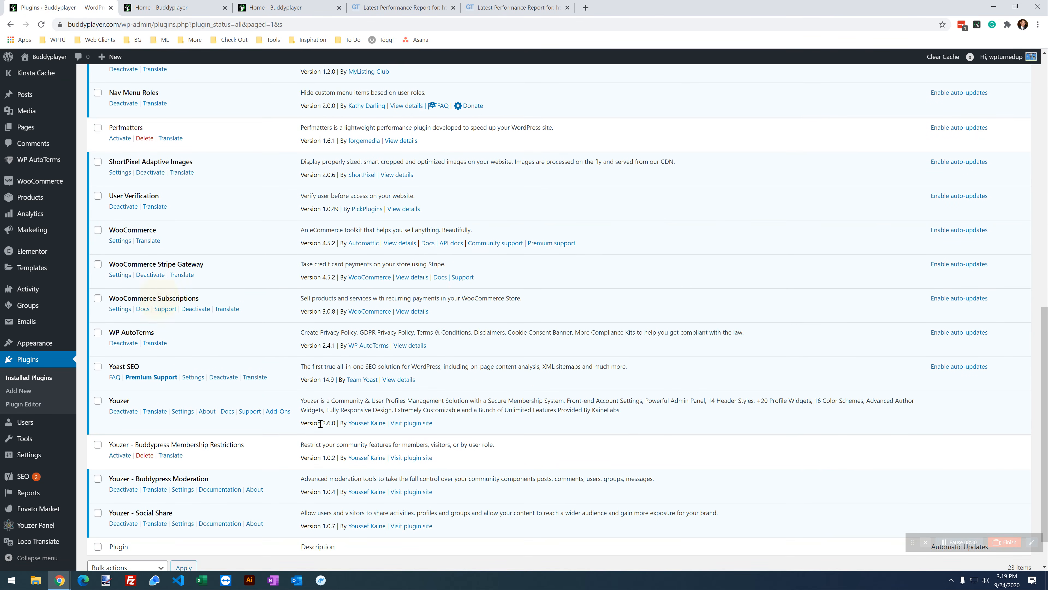
{"action": "scroll", "coordinate": [275, 419], "scroll_direction": "down", "scroll_amount": 2}
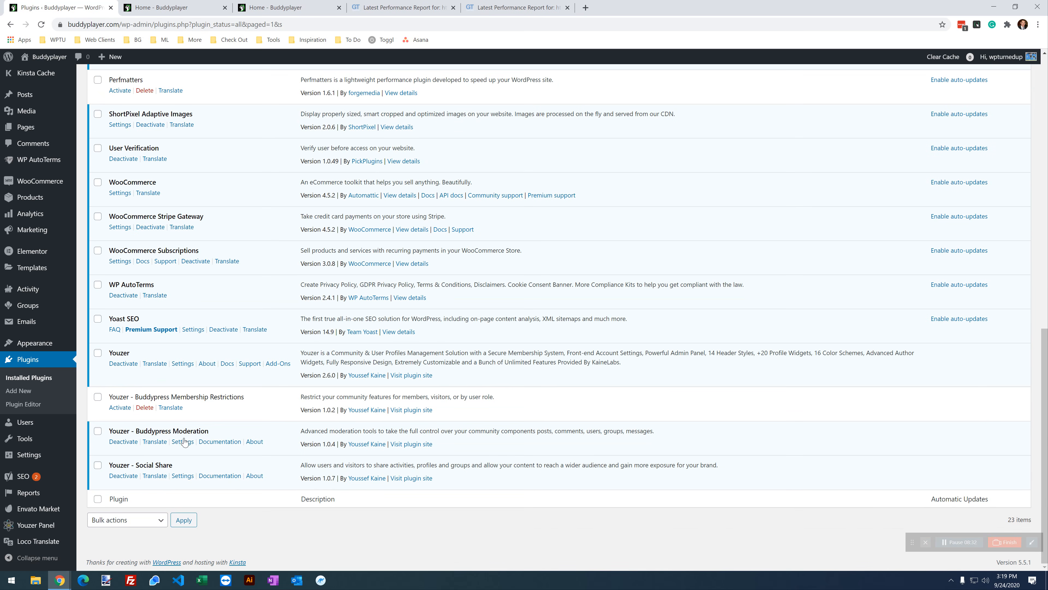
{"action": "scroll", "coordinate": [205, 455], "scroll_direction": "up", "scroll_amount": 12}
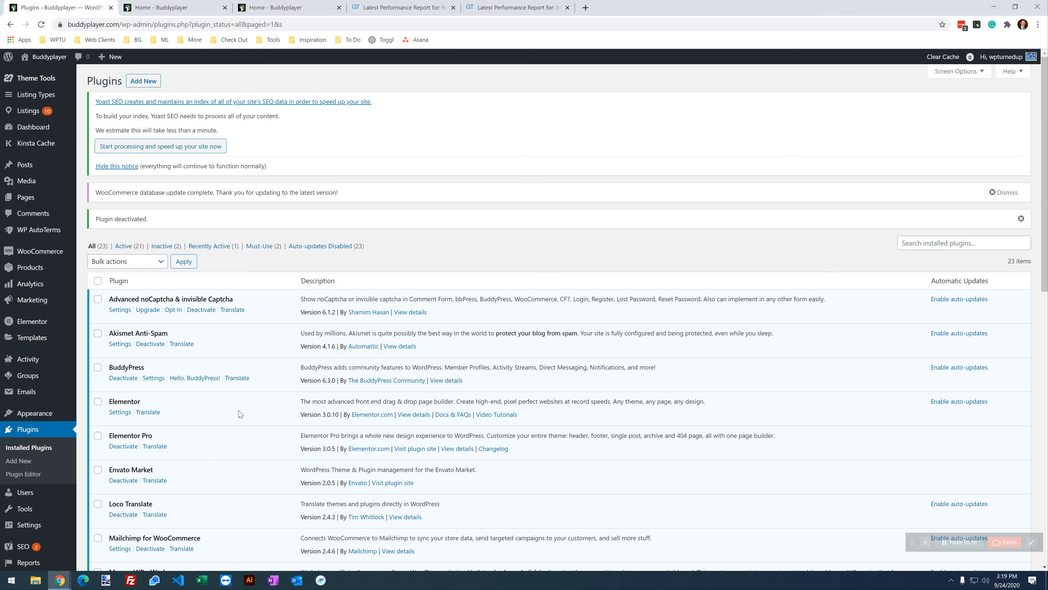
{"action": "scroll", "coordinate": [146, 411], "scroll_direction": "down", "scroll_amount": 6}
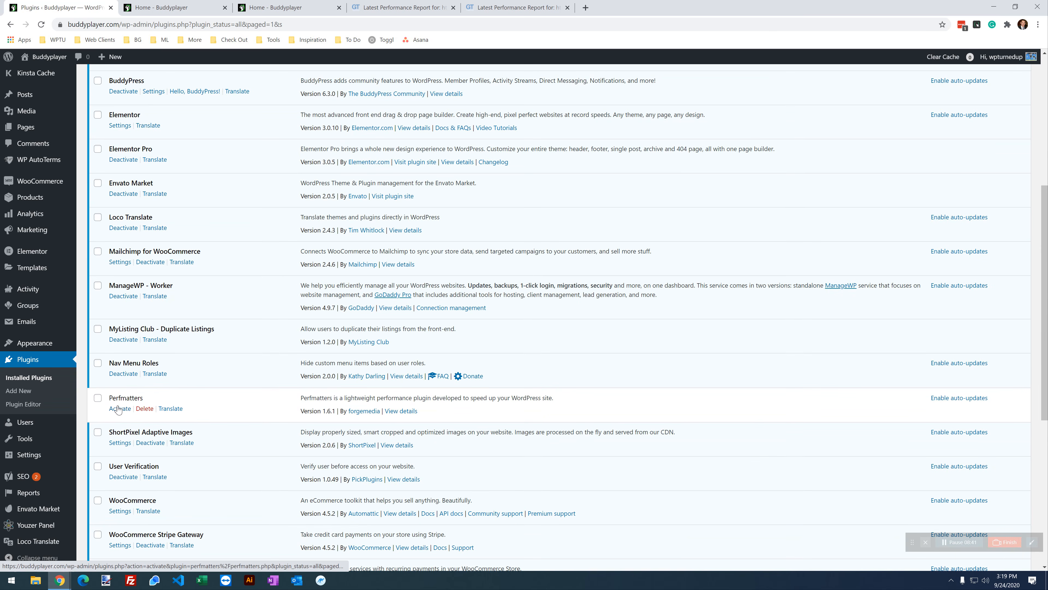
{"action": "left_click", "coordinate": [121, 409]}
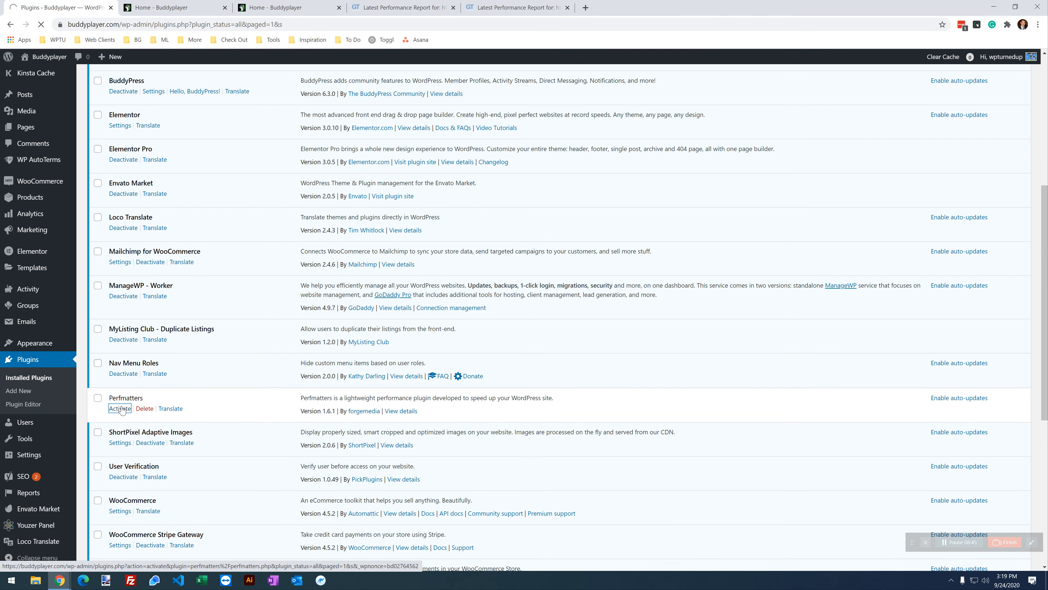
{"action": "scroll", "coordinate": [122, 410], "scroll_direction": "down", "scroll_amount": 6}
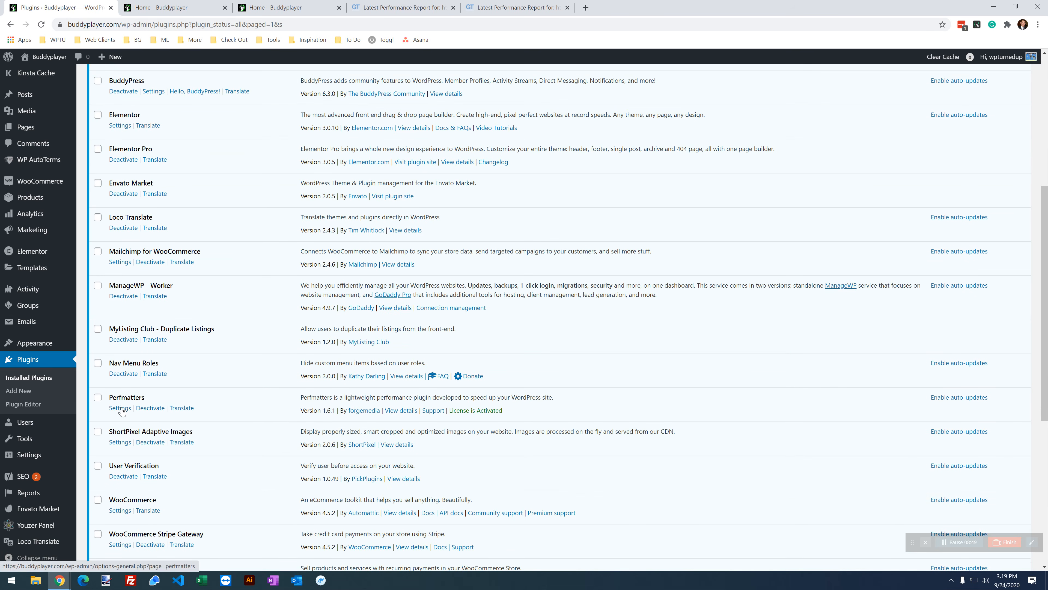
{"action": "left_click", "coordinate": [120, 408]}
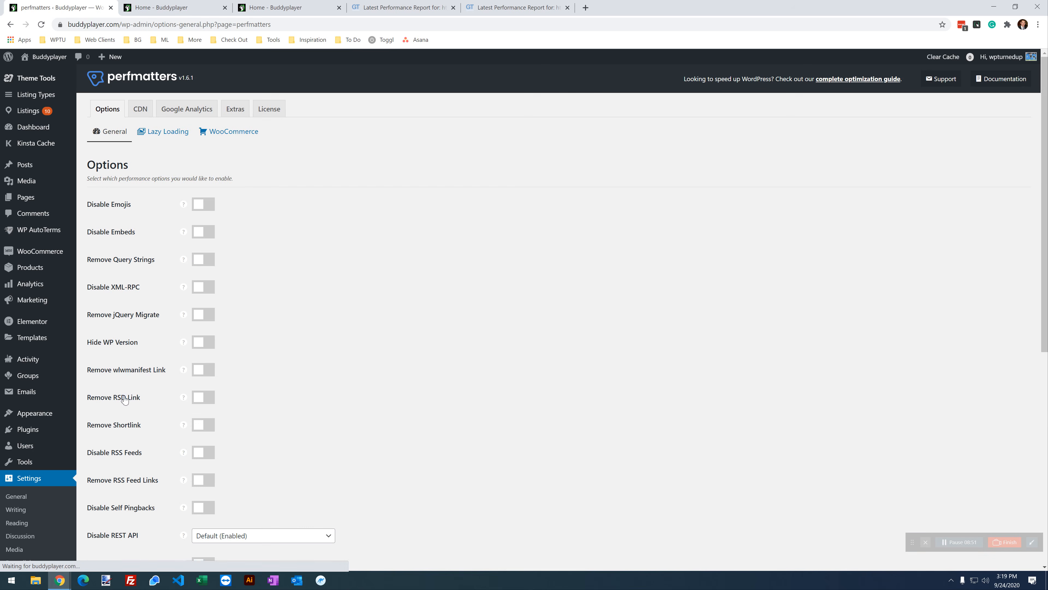
Step: Review Perfmatters' General options, then turn on Disable Emojis and Disable Embeds
{"action": "scroll", "coordinate": [311, 401], "scroll_direction": "down", "scroll_amount": 9}
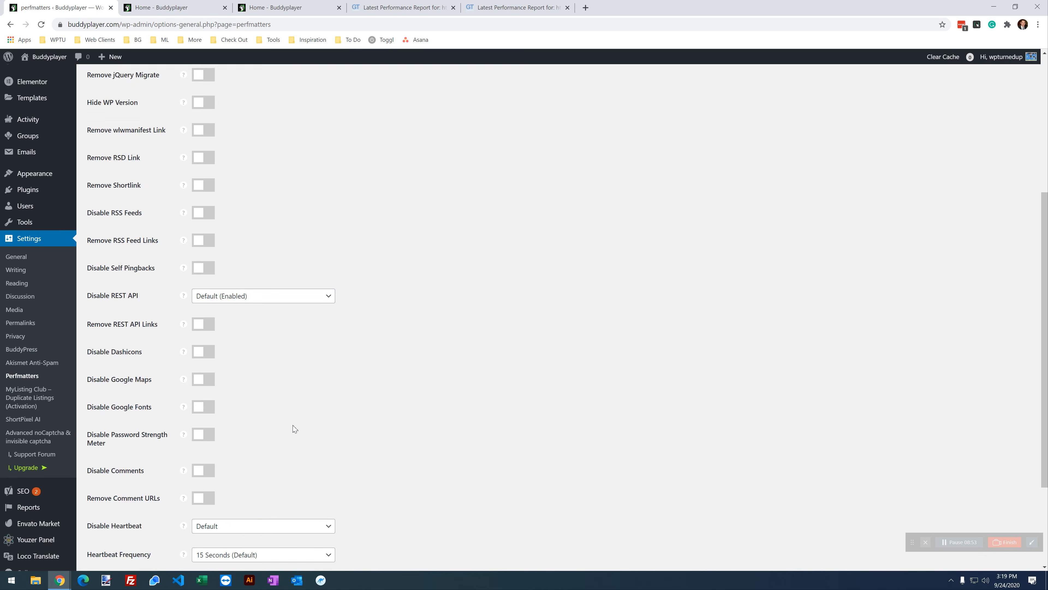
{"action": "scroll", "coordinate": [294, 428], "scroll_direction": "up", "scroll_amount": 9}
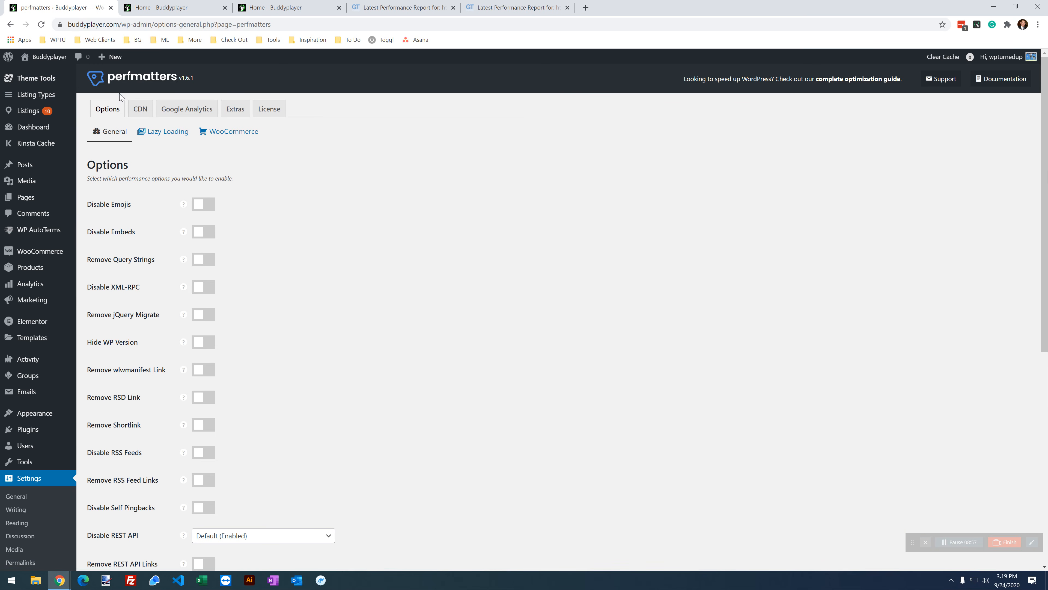
{"action": "left_click", "coordinate": [344, 335]}
{"action": "scroll", "coordinate": [346, 363], "scroll_direction": "down", "scroll_amount": 6}
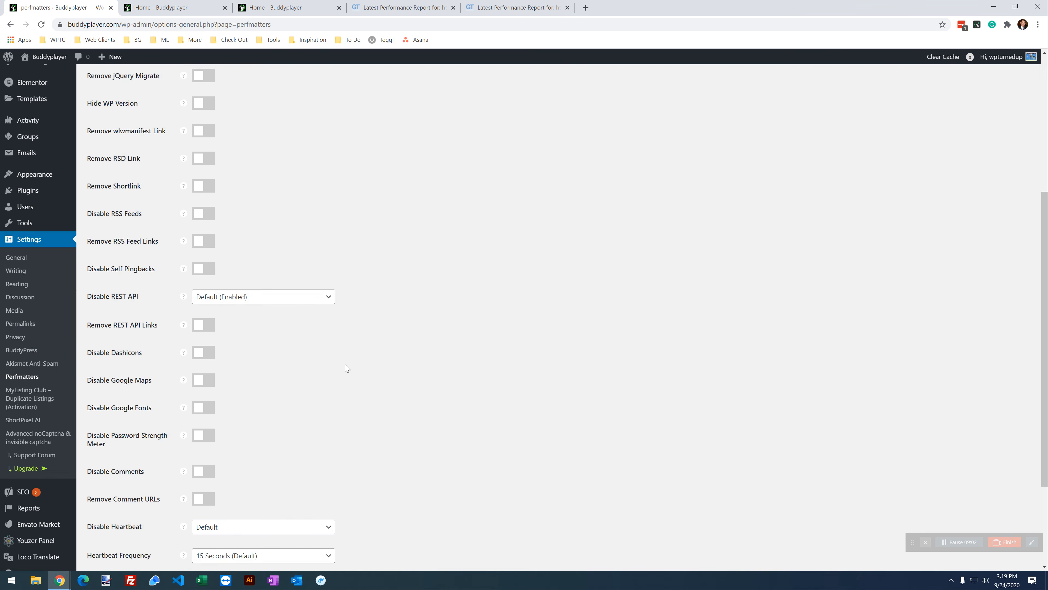
{"action": "scroll", "coordinate": [353, 377], "scroll_direction": "up", "scroll_amount": 6}
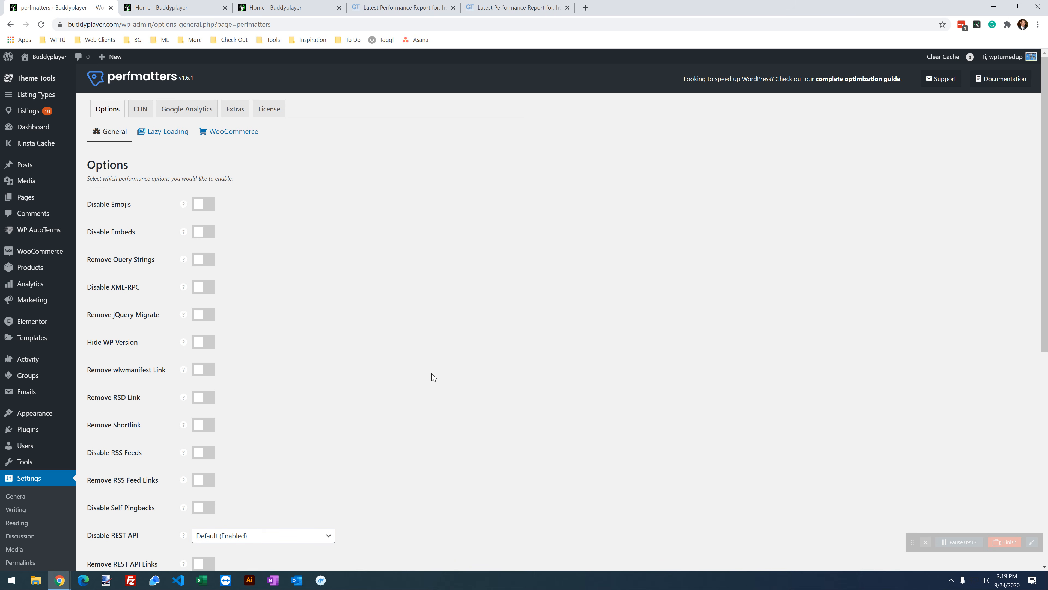
{"action": "left_click", "coordinate": [210, 204]}
{"action": "left_click", "coordinate": [212, 231]}
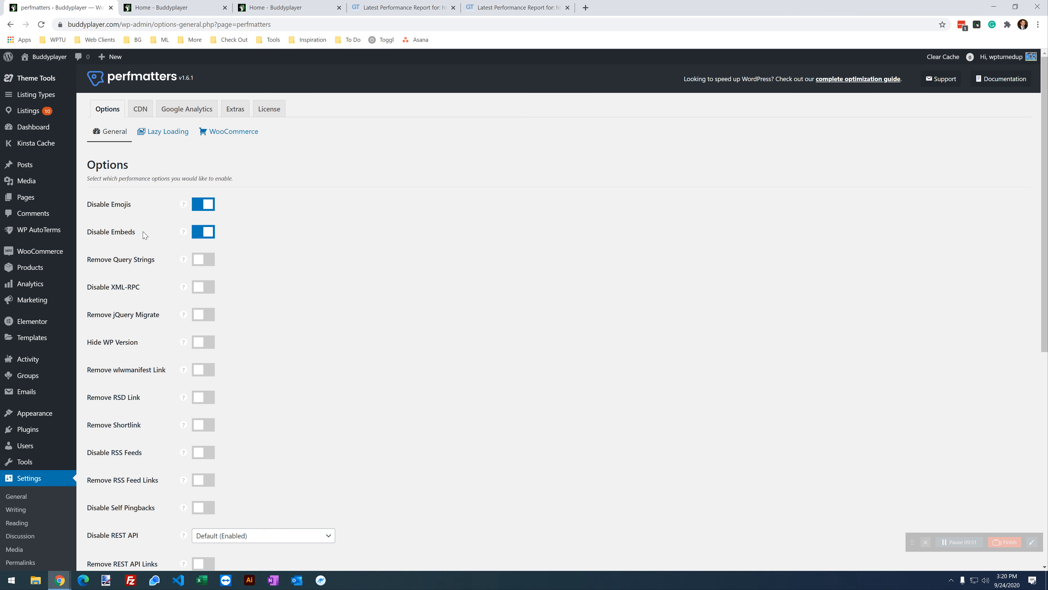
Step: Disable XML-RPC and jQuery Migrate, hide the WP version, and remove wlwmanifest, RSD and shortlink links
{"action": "mouse_move", "coordinate": [185, 288]}
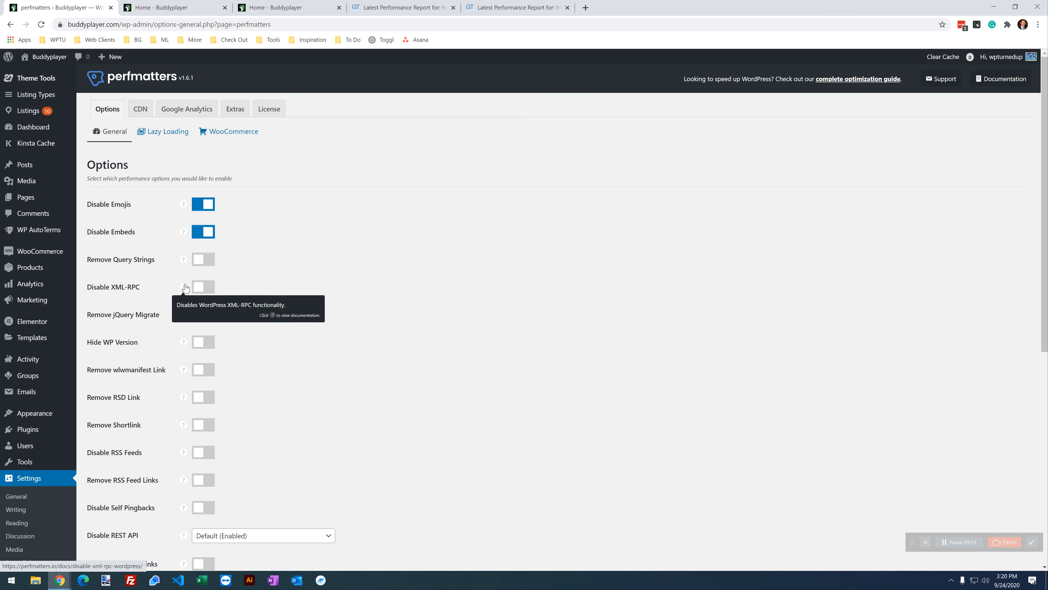
{"action": "left_click", "coordinate": [207, 287]}
{"action": "left_click", "coordinate": [207, 318]}
{"action": "left_click", "coordinate": [206, 346]}
{"action": "left_click", "coordinate": [205, 373]}
{"action": "left_click", "coordinate": [206, 399]}
{"action": "left_click", "coordinate": [210, 431]}
Step: Disable RSS feeds, remove RSS feed links, and disable self pingbacks
{"action": "scroll", "coordinate": [306, 385], "scroll_direction": "down", "scroll_amount": 3}
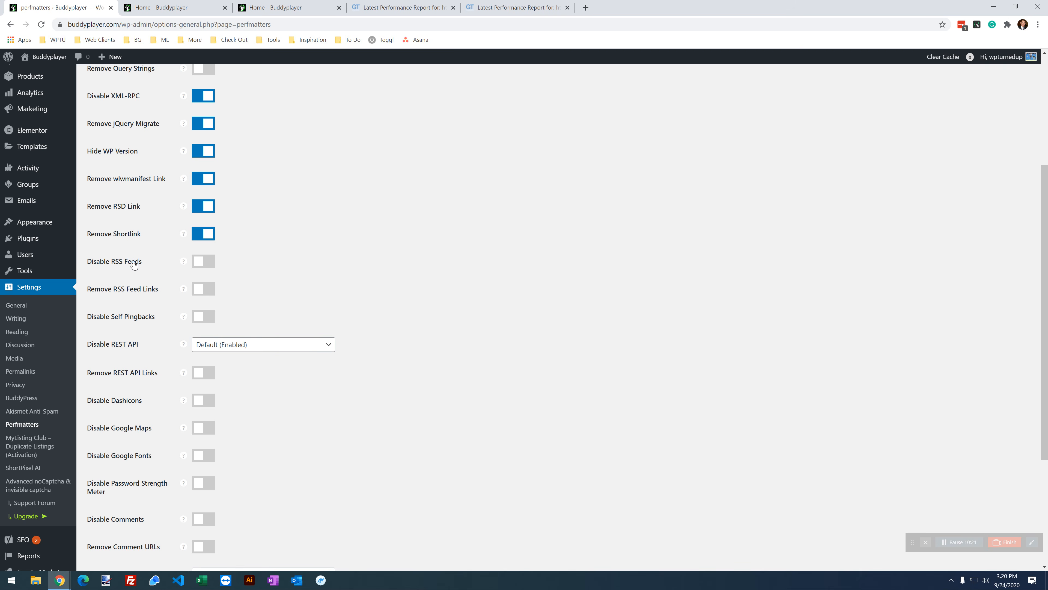
{"action": "left_click", "coordinate": [211, 264]}
{"action": "left_click", "coordinate": [212, 290]}
{"action": "left_click", "coordinate": [210, 318]}
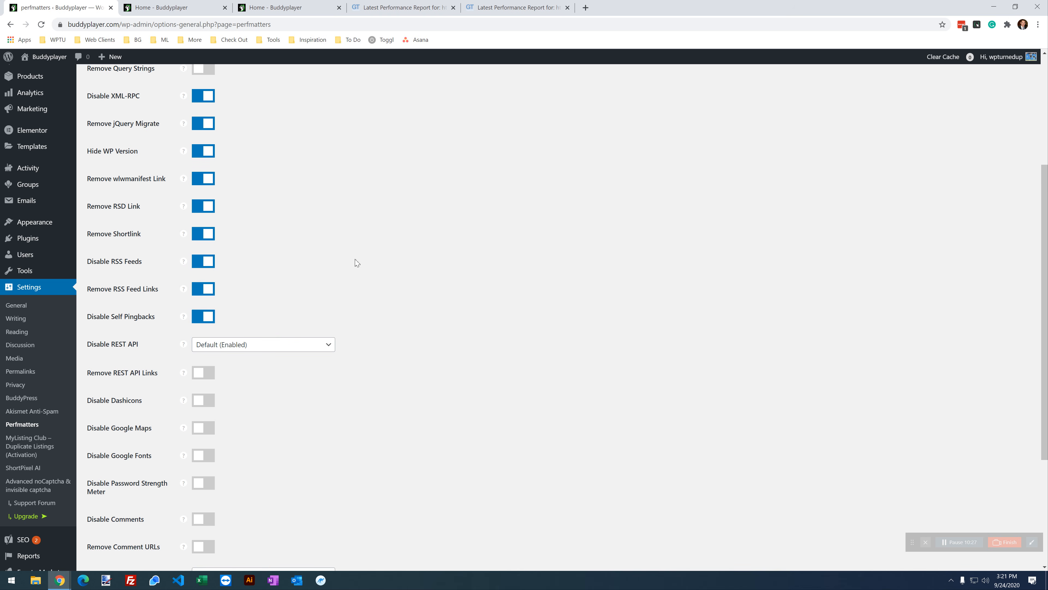
Step: Set Disable REST API to Disable for Non-Admins and turn on Remove REST API Links
{"action": "scroll", "coordinate": [310, 336], "scroll_direction": "down", "scroll_amount": 1}
{"action": "left_click", "coordinate": [233, 300]}
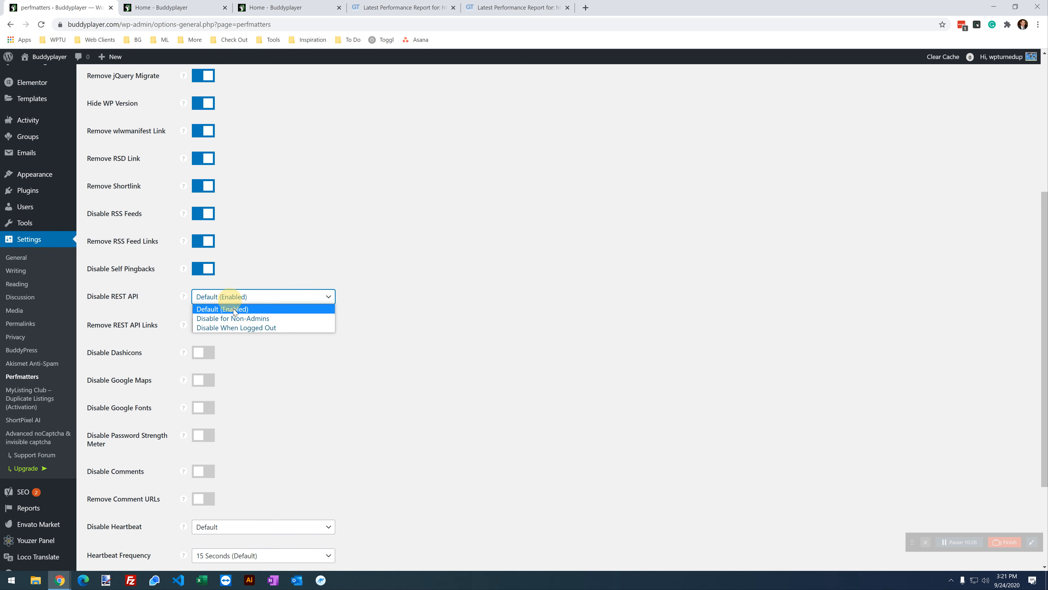
{"action": "left_click", "coordinate": [249, 320]}
{"action": "left_click", "coordinate": [208, 325]}
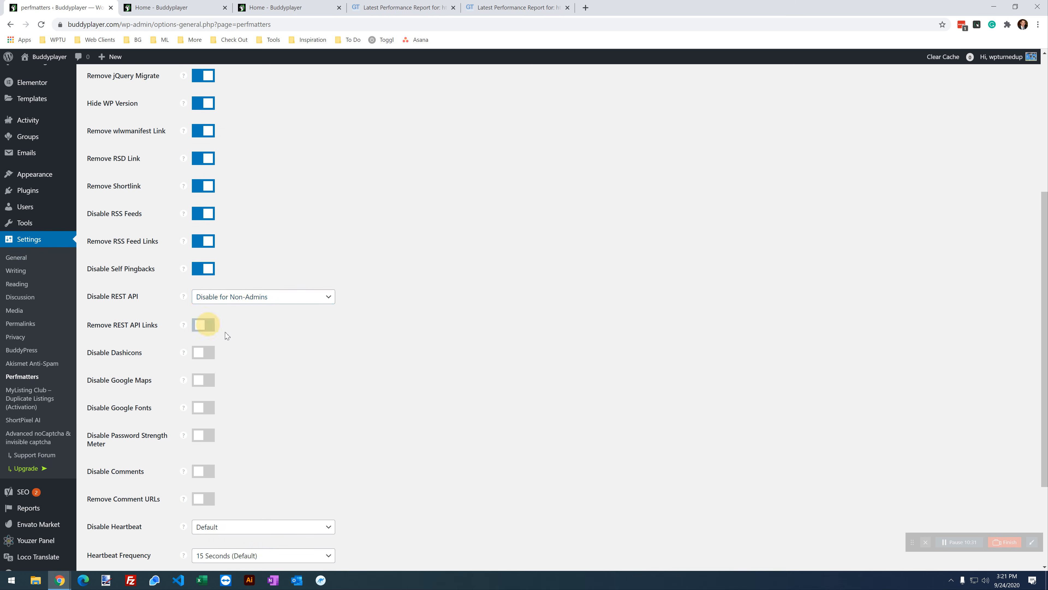
{"action": "scroll", "coordinate": [269, 350], "scroll_direction": "down", "scroll_amount": 1}
{"action": "scroll", "coordinate": [270, 350], "scroll_direction": "down", "scroll_amount": 2}
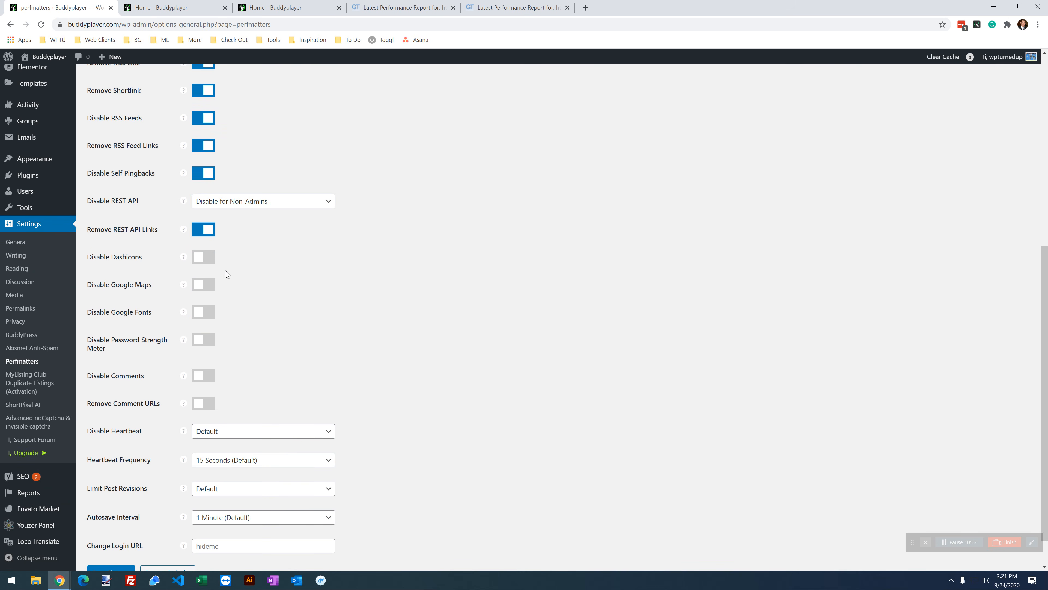
{"action": "scroll", "coordinate": [202, 283], "scroll_direction": "down", "scroll_amount": 1}
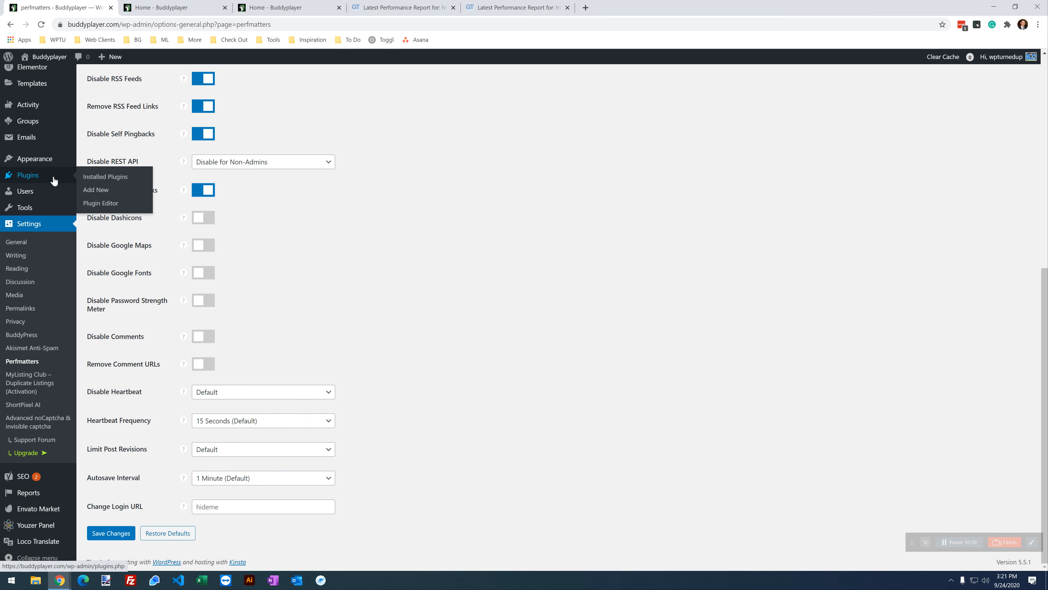
{"action": "scroll", "coordinate": [49, 181], "scroll_direction": "up", "scroll_amount": 5}
{"action": "mouse_move", "coordinate": [44, 214]}
{"action": "scroll", "coordinate": [43, 213], "scroll_direction": "down", "scroll_amount": 4}
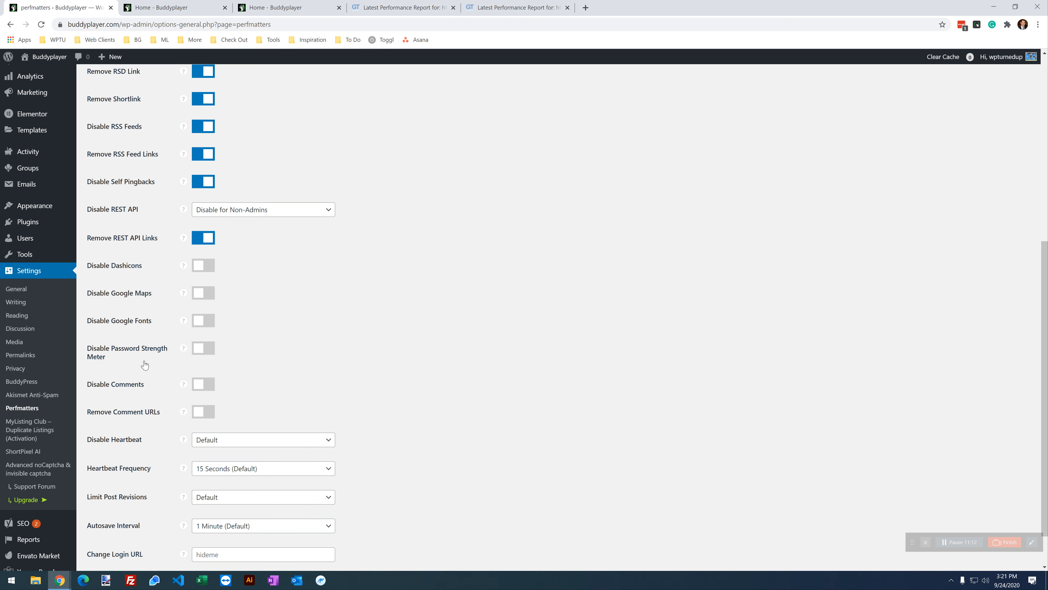
{"action": "scroll", "coordinate": [38, 285], "scroll_direction": "up", "scroll_amount": 5}
{"action": "mouse_move", "coordinate": [36, 289]}
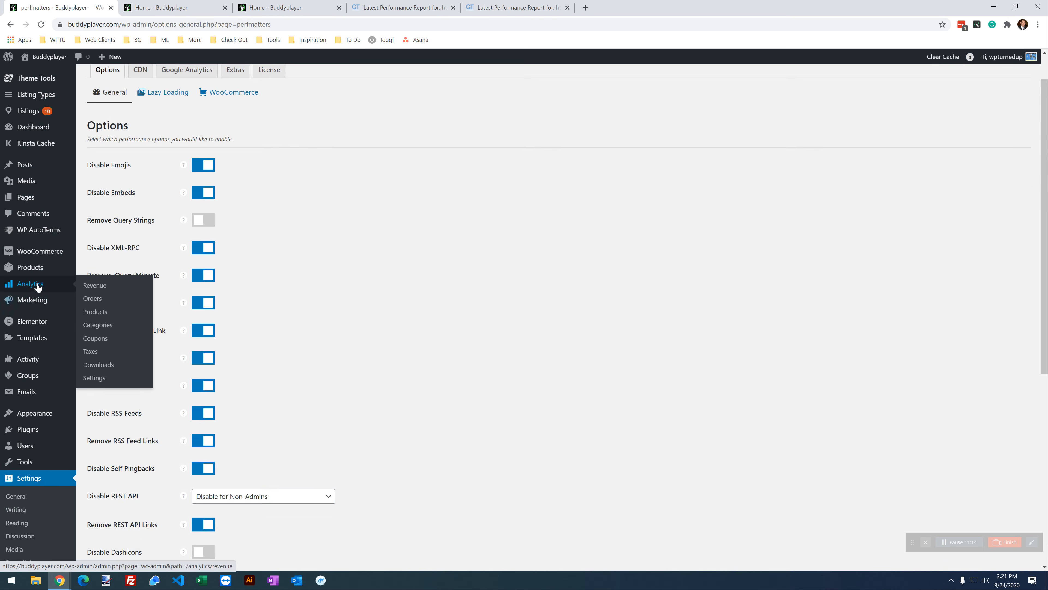
{"action": "mouse_move", "coordinate": [42, 253]}
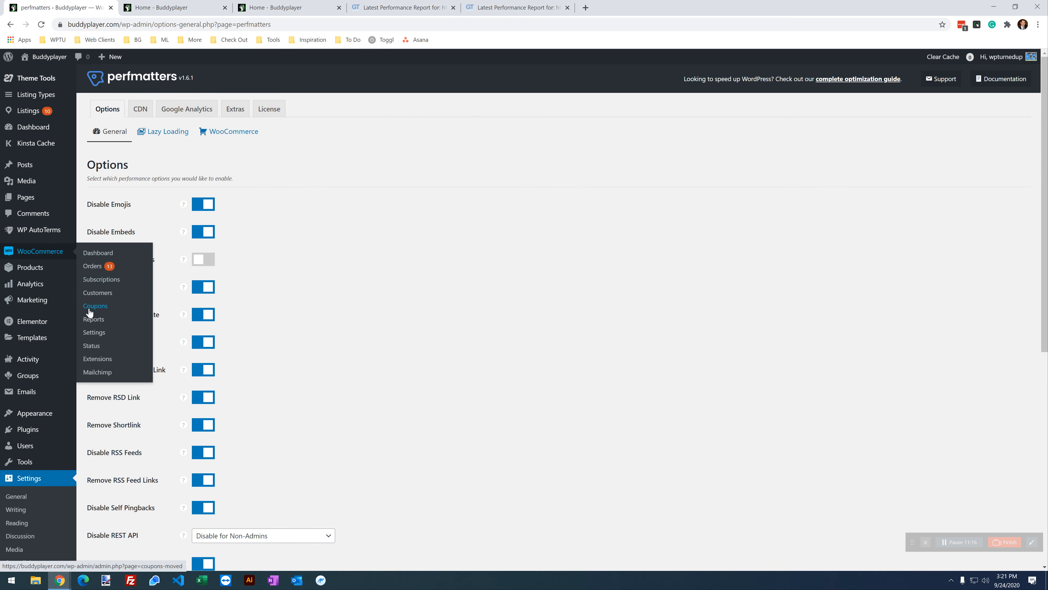
{"action": "right_click", "coordinate": [95, 332]}
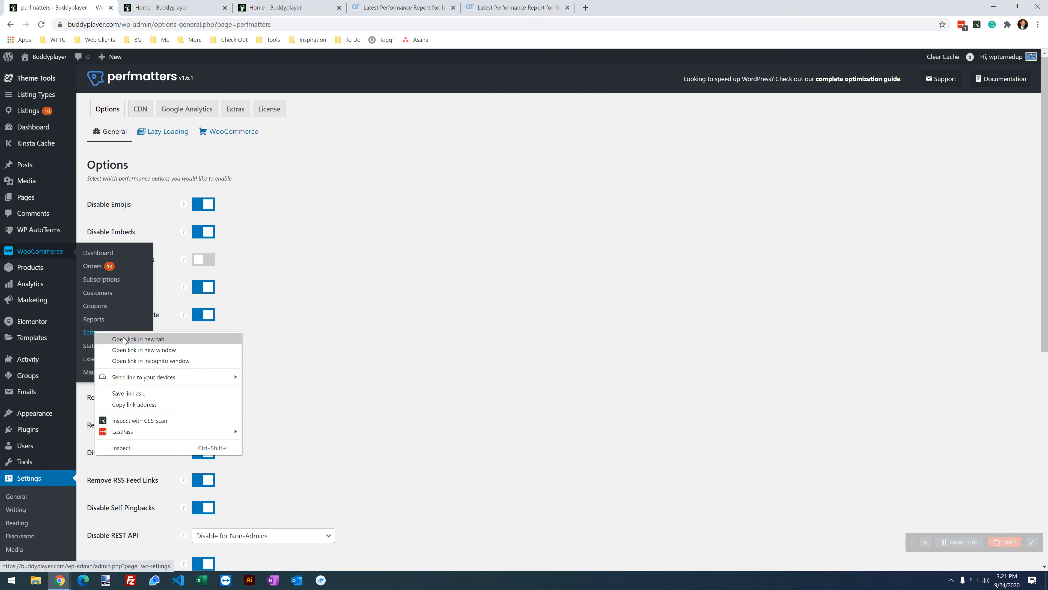
{"action": "left_click", "coordinate": [118, 337]}
{"action": "left_click", "coordinate": [175, 6]}
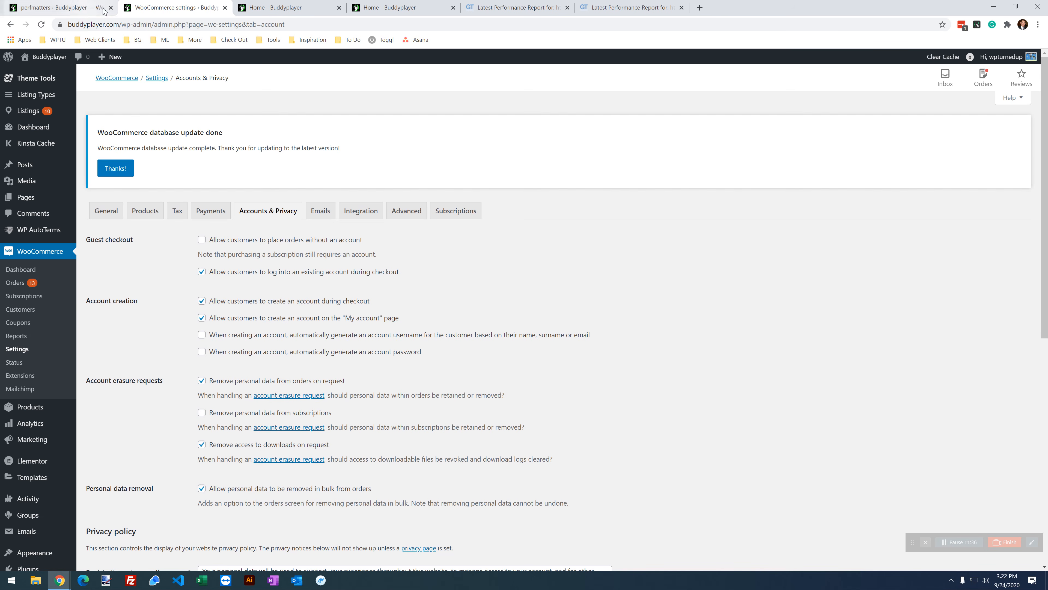
{"action": "left_click", "coordinate": [224, 8]}
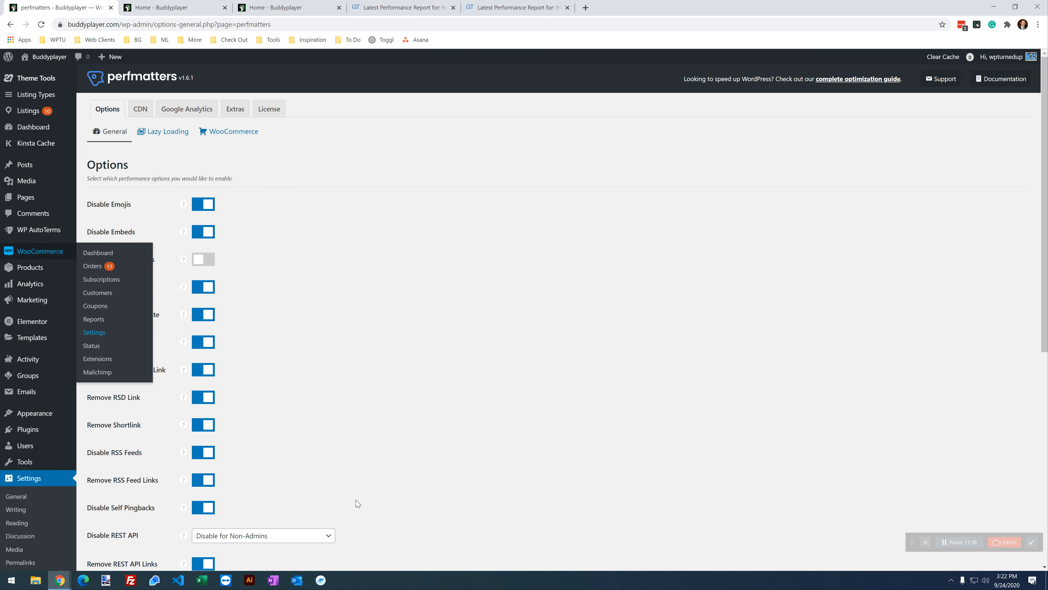
Step: Allow Heartbeat only when editing posts/pages, with a 60-second frequency
{"action": "scroll", "coordinate": [356, 501], "scroll_direction": "down", "scroll_amount": 5}
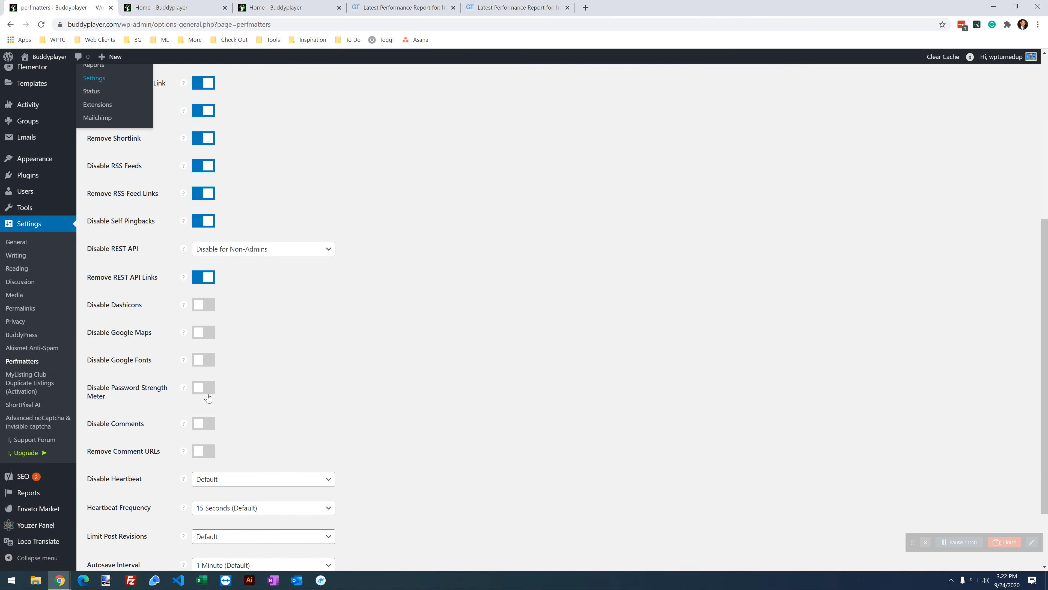
{"action": "scroll", "coordinate": [278, 355], "scroll_direction": "down", "scroll_amount": 1}
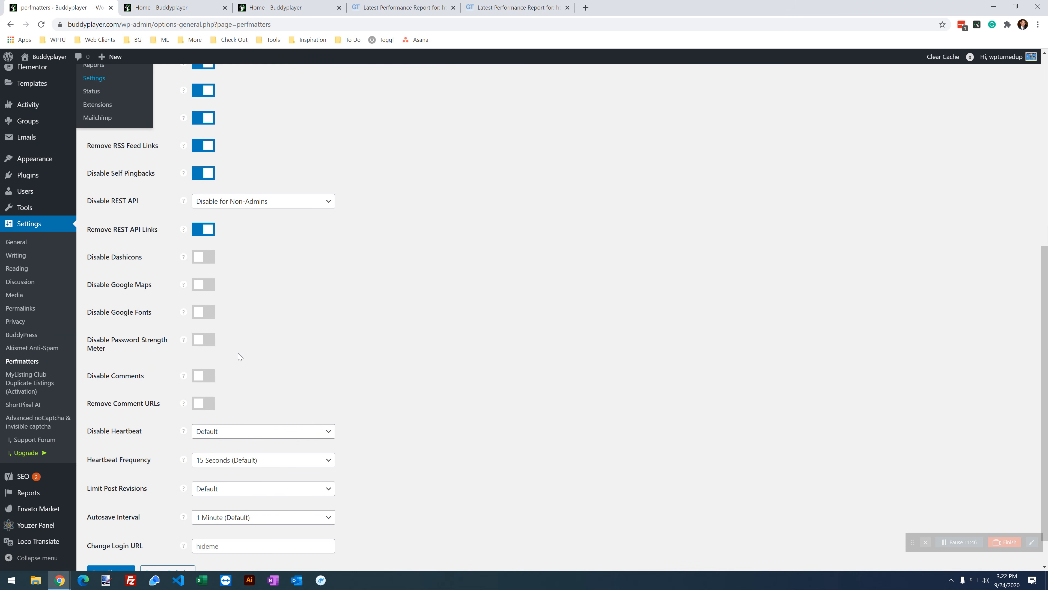
{"action": "scroll", "coordinate": [240, 356], "scroll_direction": "down", "scroll_amount": 1}
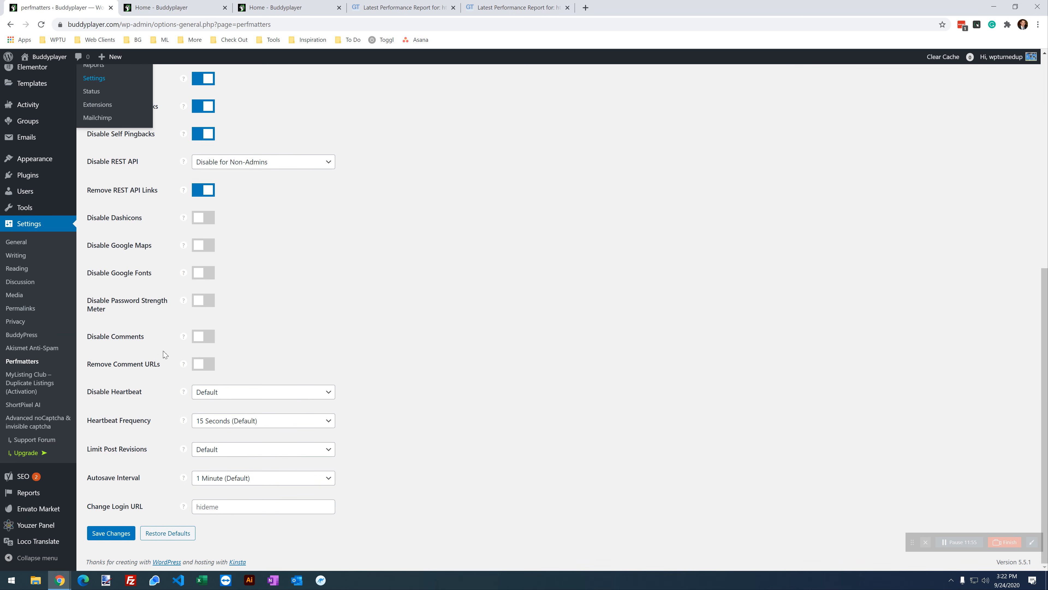
{"action": "left_click", "coordinate": [261, 393]}
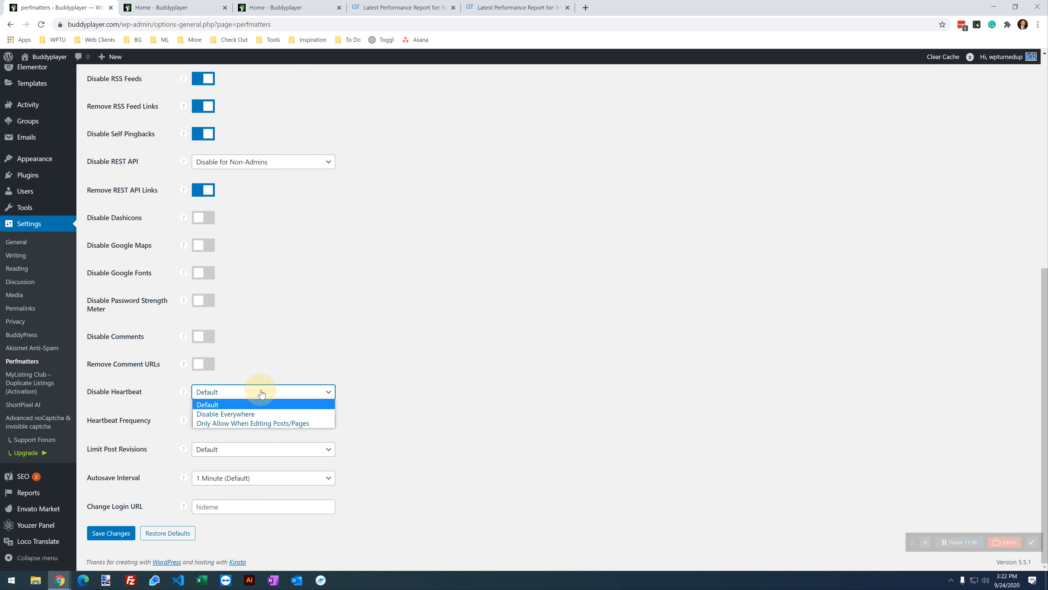
{"action": "left_click", "coordinate": [274, 423]}
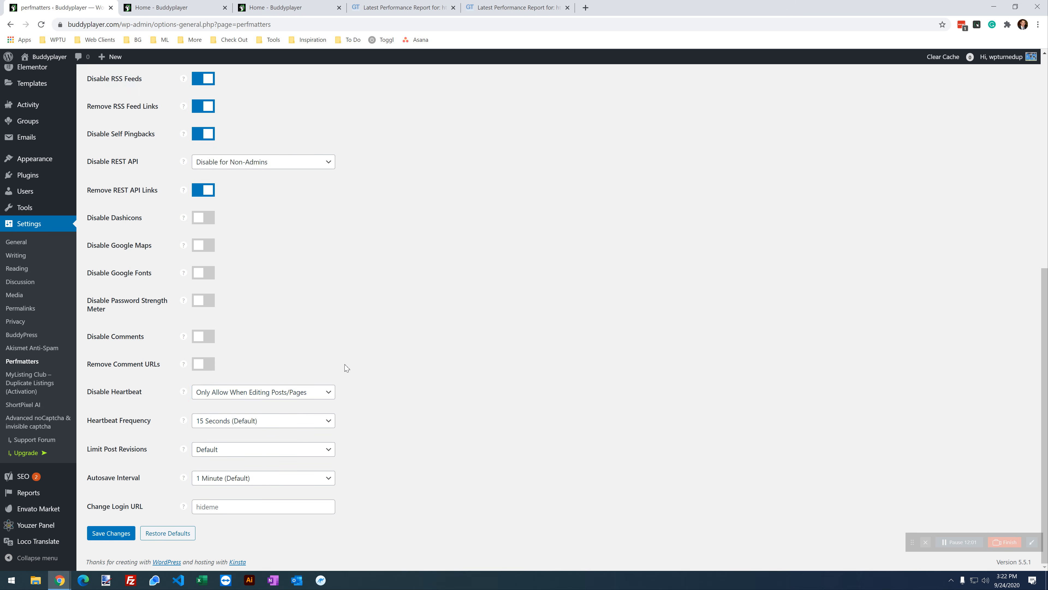
{"action": "left_click", "coordinate": [232, 425]}
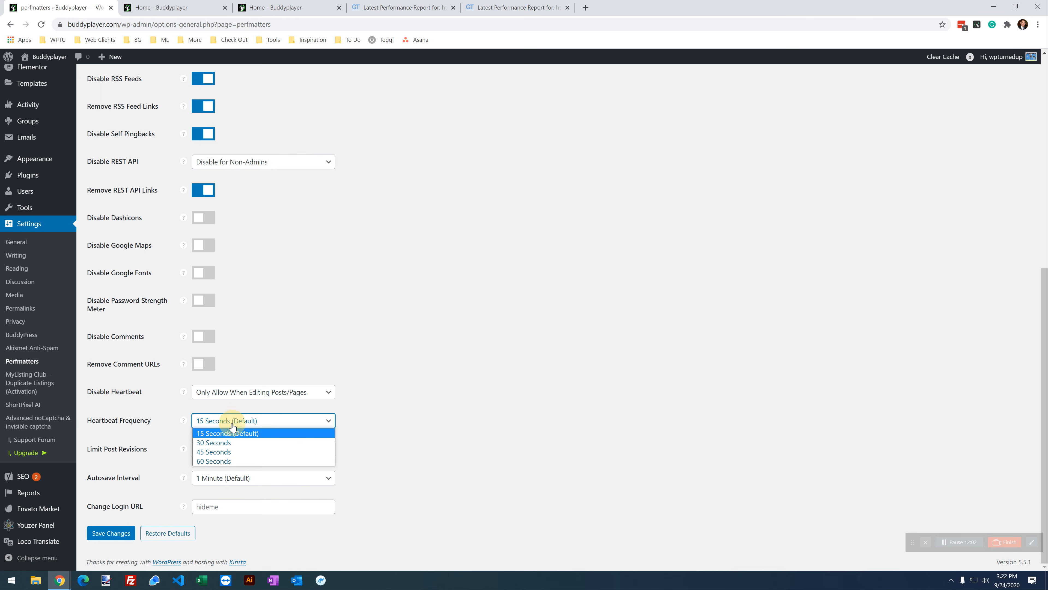
{"action": "left_click", "coordinate": [232, 461]}
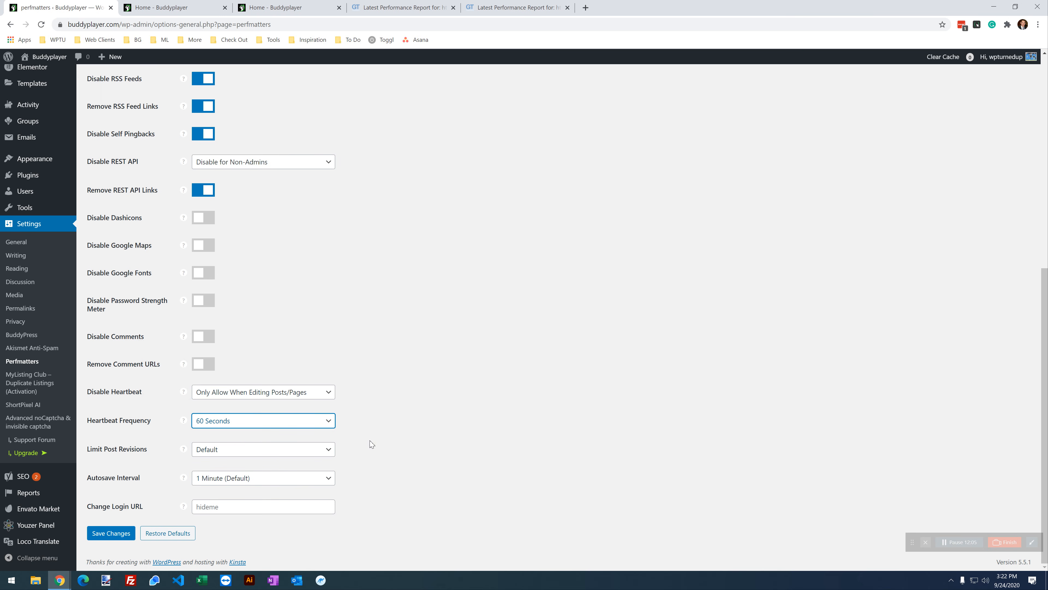
Step: Limit post revisions to 10 and set the autosave interval to 5 minutes
{"action": "left_click", "coordinate": [251, 450]}
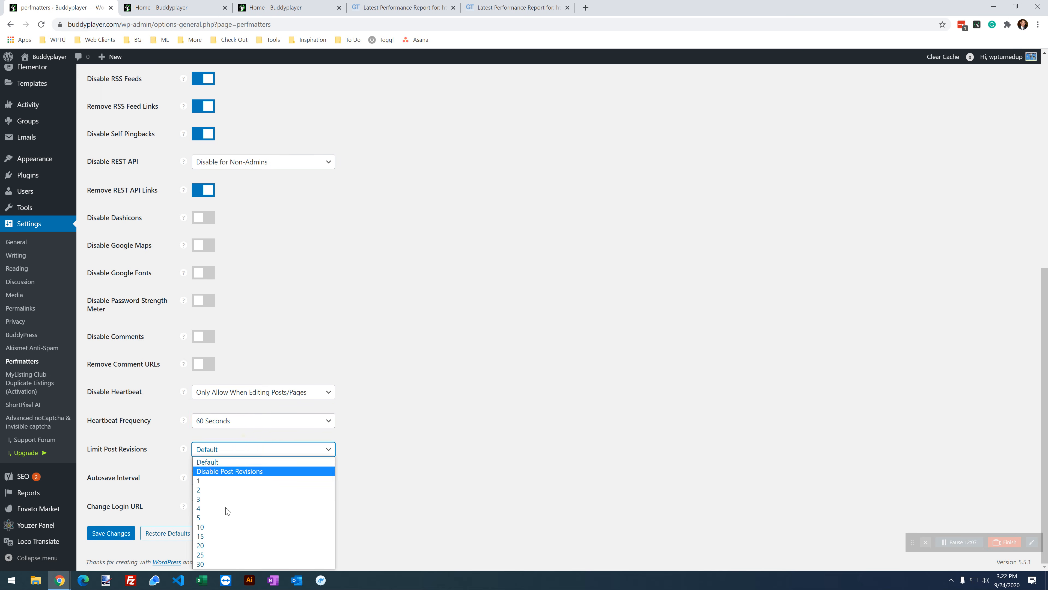
{"action": "left_click", "coordinate": [239, 530]}
{"action": "left_click", "coordinate": [234, 477]}
{"action": "left_click", "coordinate": [225, 528]}
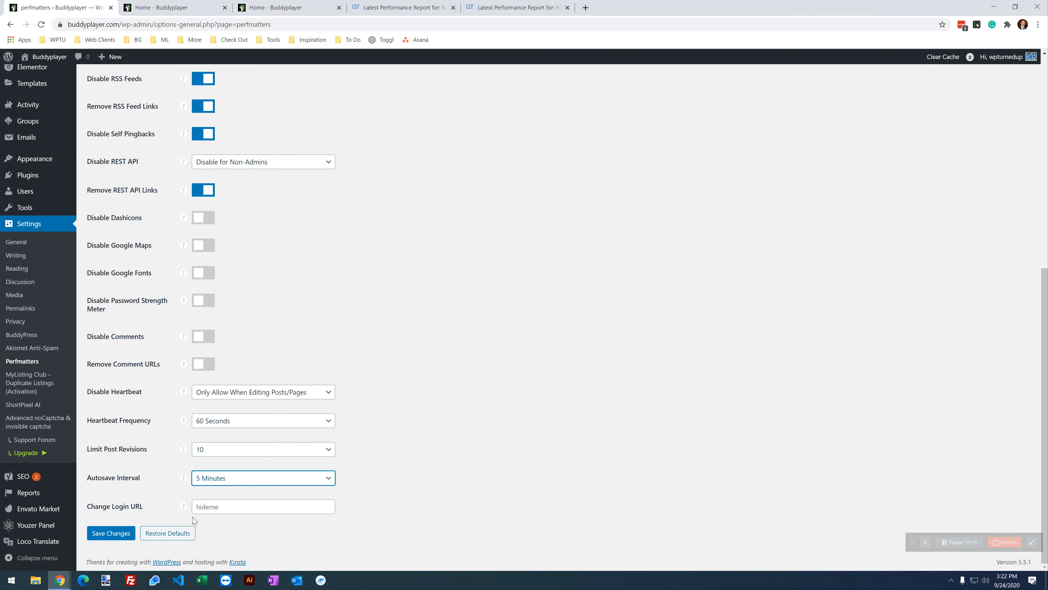
{"action": "mouse_move", "coordinate": [181, 505]}
Step: Save the Perfmatters options and show the Lazy Loading subtab
{"action": "left_click", "coordinate": [119, 536]}
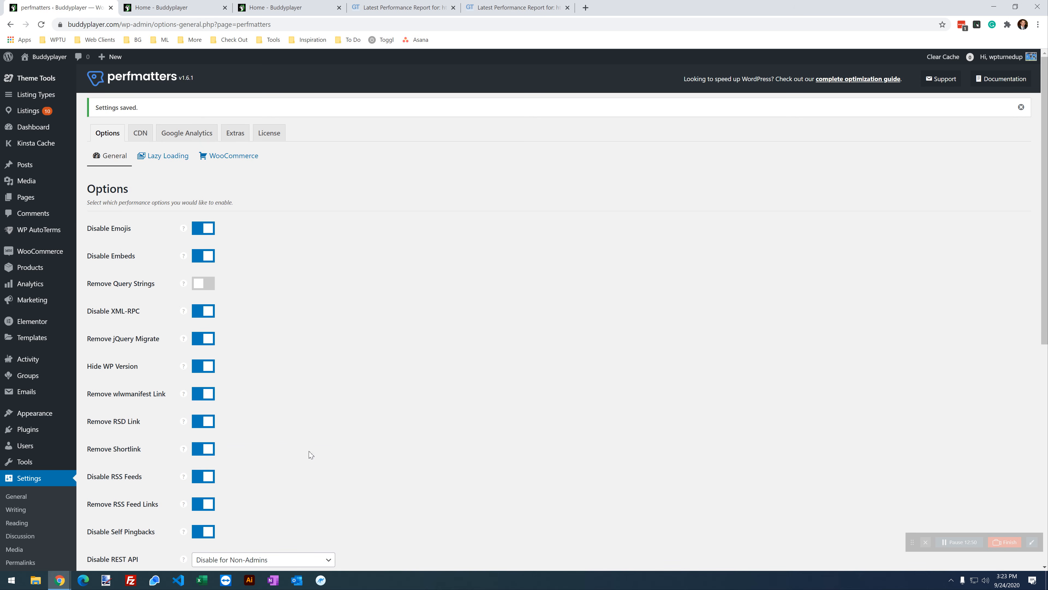
{"action": "scroll", "coordinate": [321, 398], "scroll_direction": "down", "scroll_amount": 5}
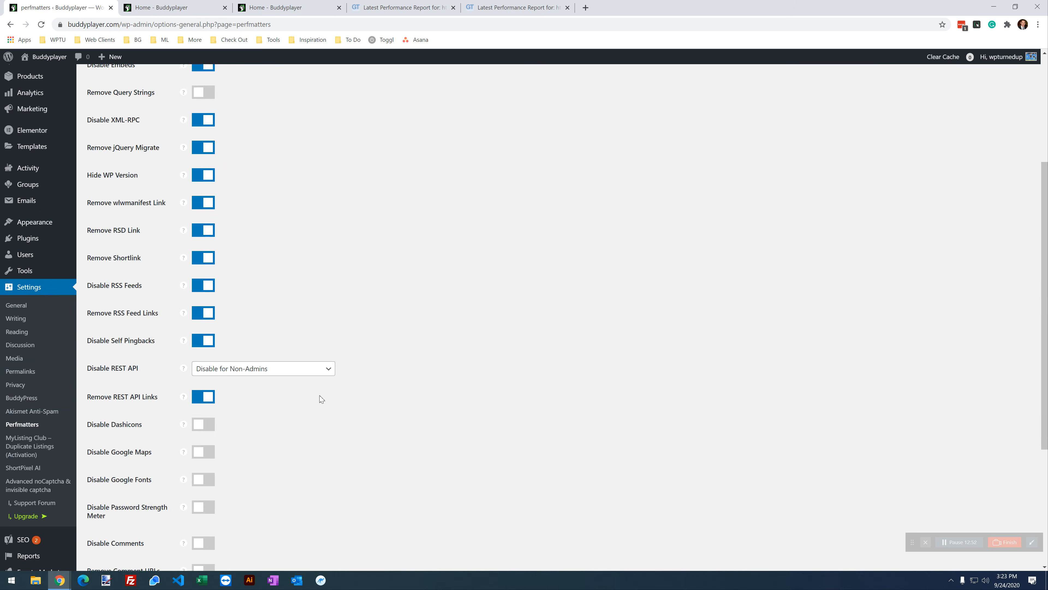
{"action": "scroll", "coordinate": [322, 398], "scroll_direction": "down", "scroll_amount": 2}
{"action": "scroll", "coordinate": [324, 402], "scroll_direction": "up", "scroll_amount": 6}
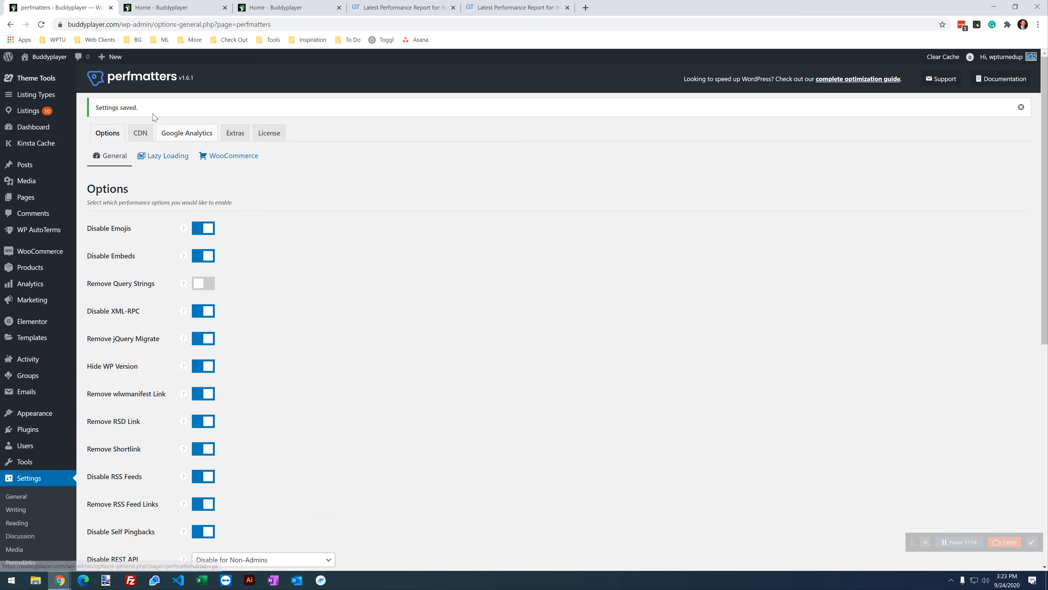
{"action": "left_click", "coordinate": [164, 155]}
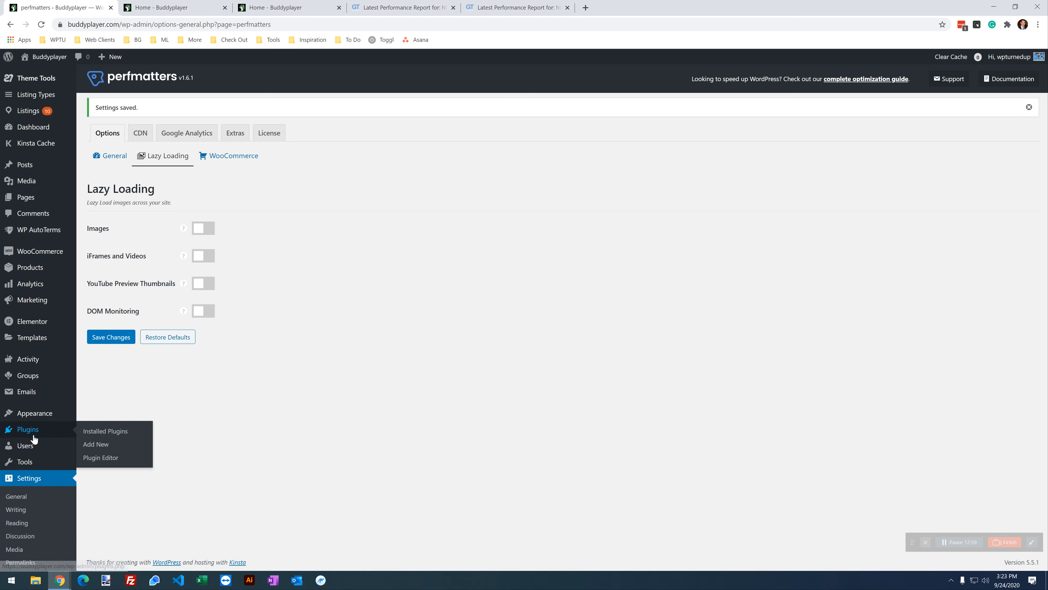
Step: Open the installed Plugins page in a new tab and move that tab first
{"action": "right_click", "coordinate": [29, 429]}
{"action": "left_click", "coordinate": [54, 437]}
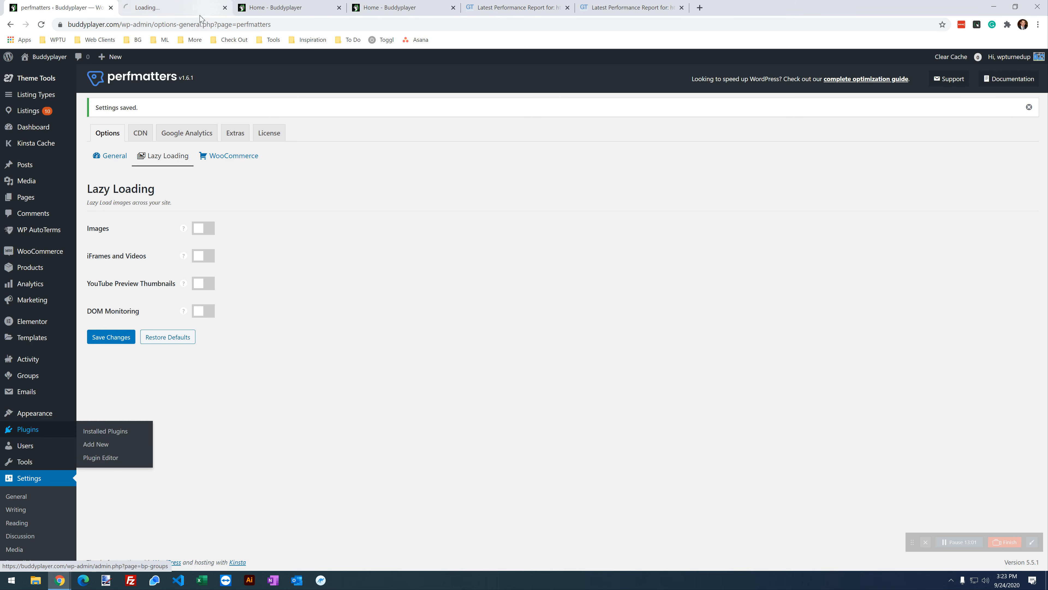
{"action": "left_click_drag", "start_coordinate": [208, 13], "coordinate": [62, 7]}
{"action": "scroll", "coordinate": [256, 501], "scroll_direction": "down", "scroll_amount": 6}
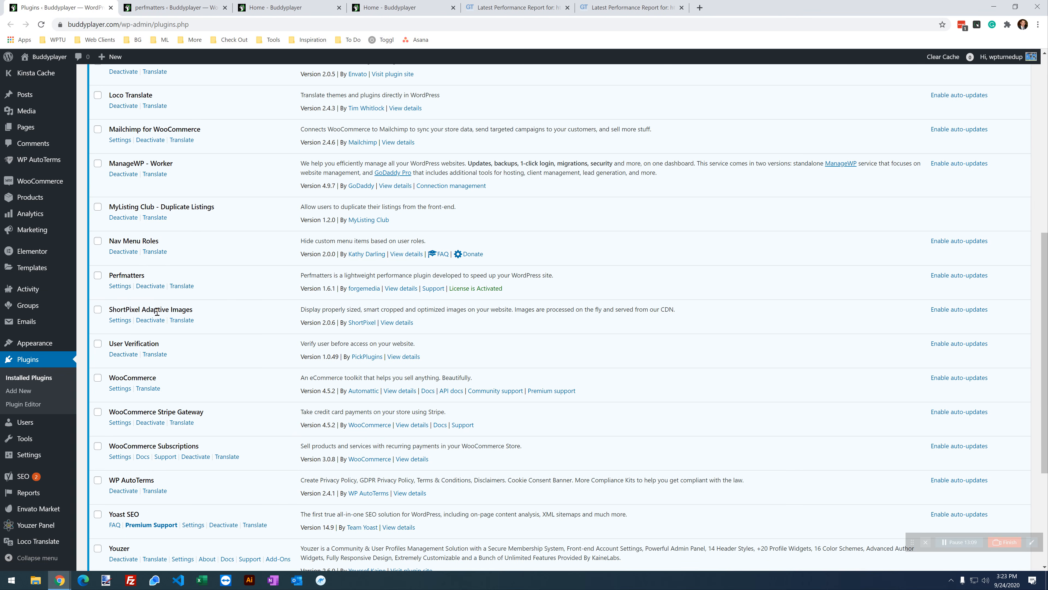
Step: In a new tab, open mylisting.club's Guides page and search the guides for 'short'
{"action": "left_click", "coordinate": [700, 8]}
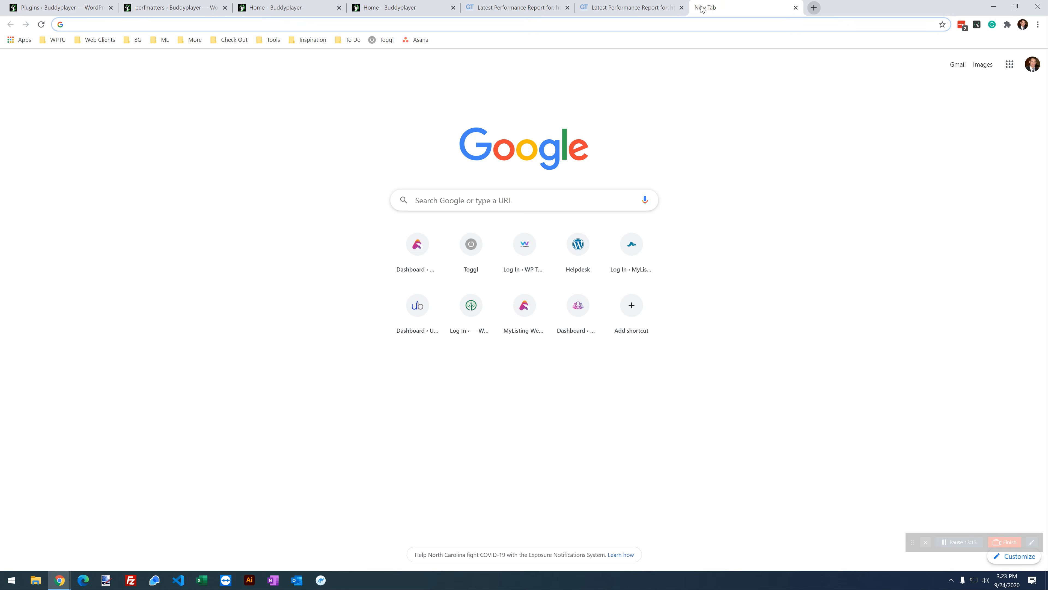
{"action": "left_click", "coordinate": [531, 315]}
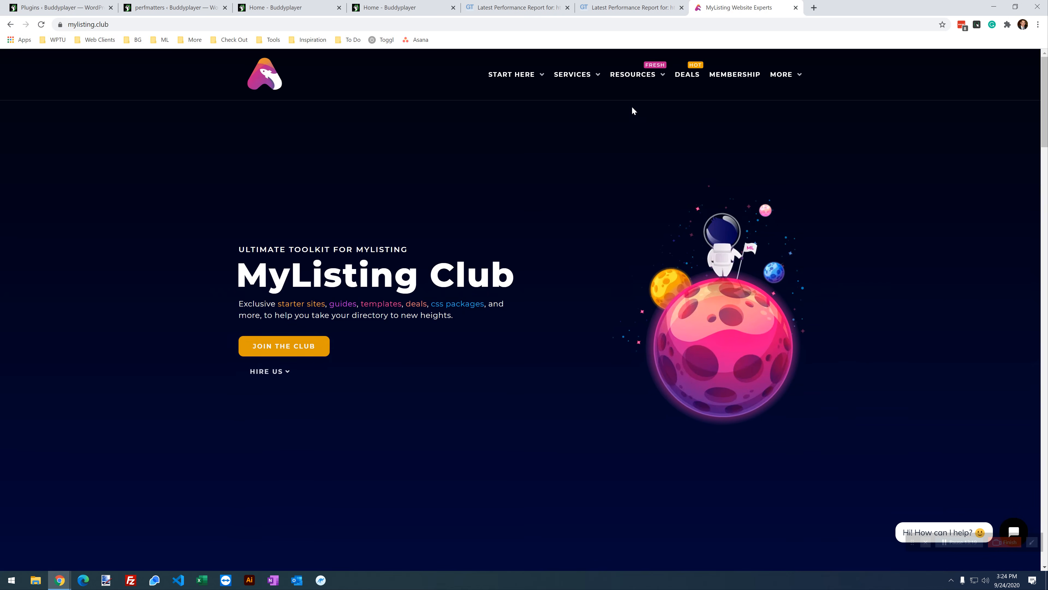
{"action": "mouse_move", "coordinate": [632, 76]}
{"action": "left_click", "coordinate": [633, 189]}
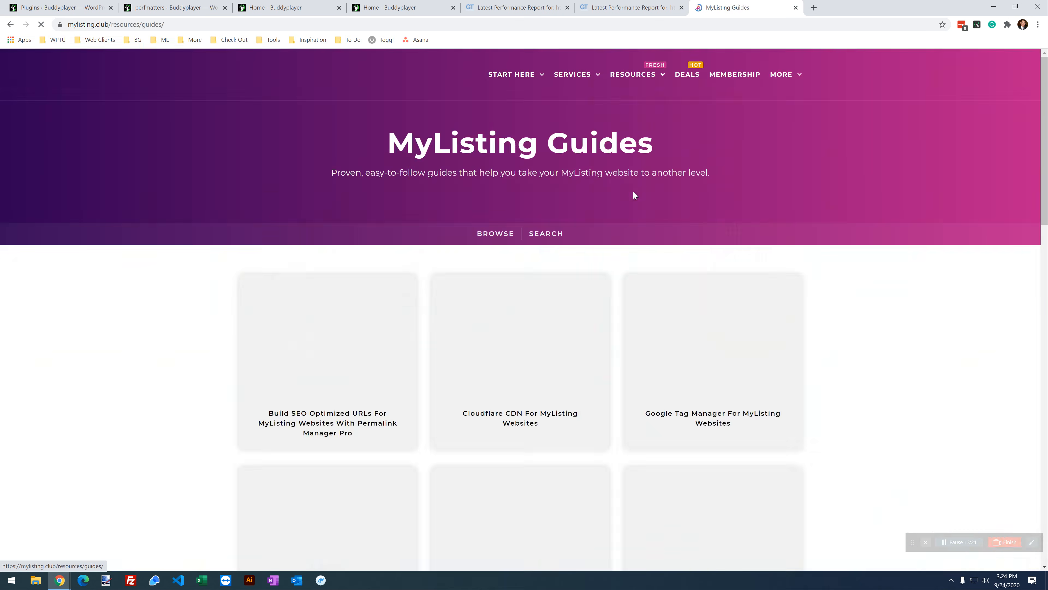
{"action": "left_click", "coordinate": [539, 234]}
{"action": "left_click", "coordinate": [557, 272]}
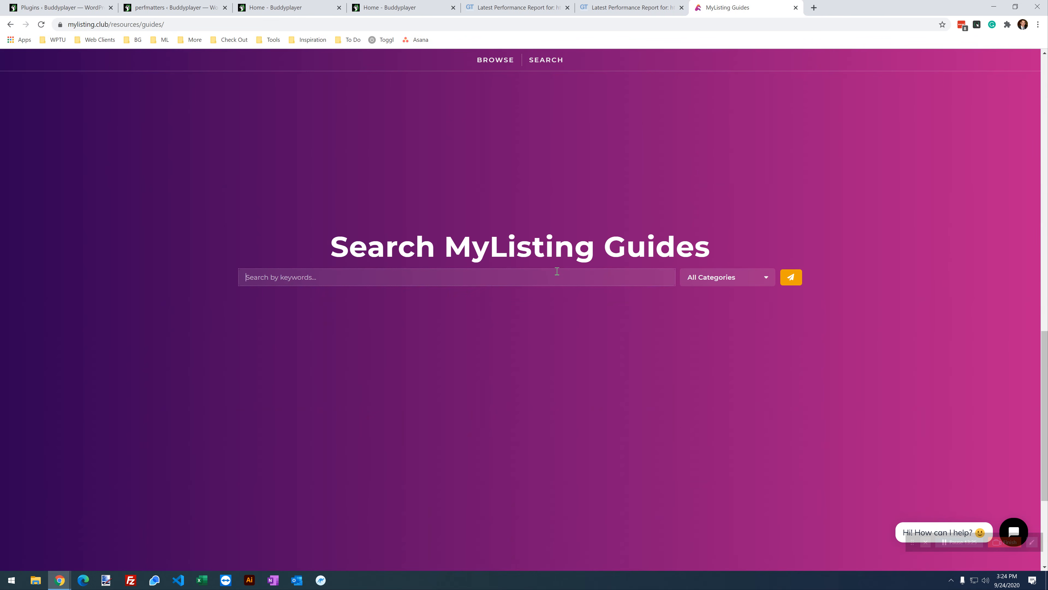
{"action": "type", "text": "short"}
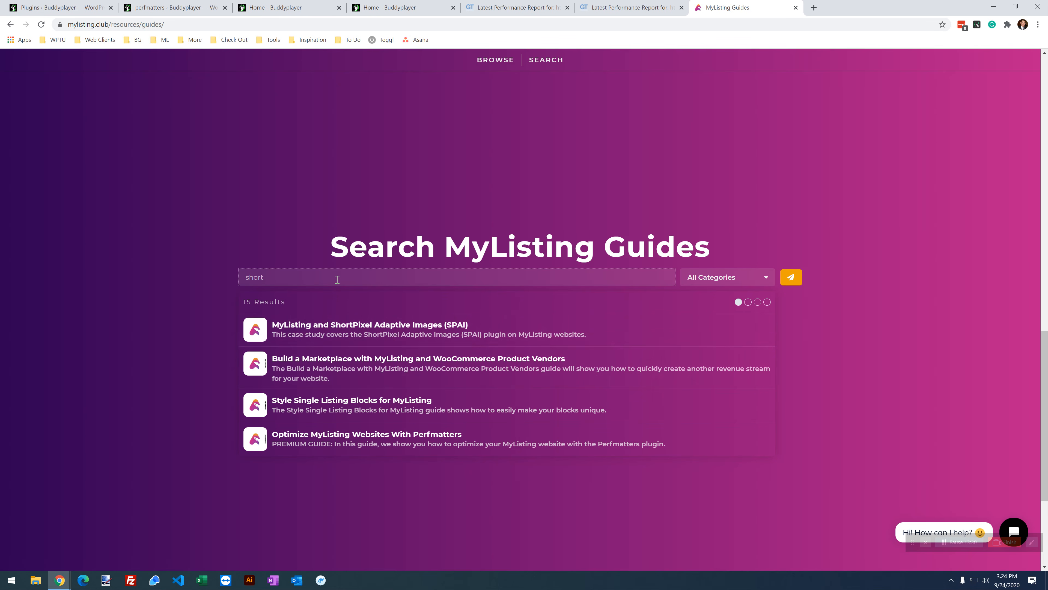
Step: Go to the MyListing Deals page and open ShortPixel's deal
{"action": "scroll", "coordinate": [419, 363], "scroll_direction": "up", "scroll_amount": 10}
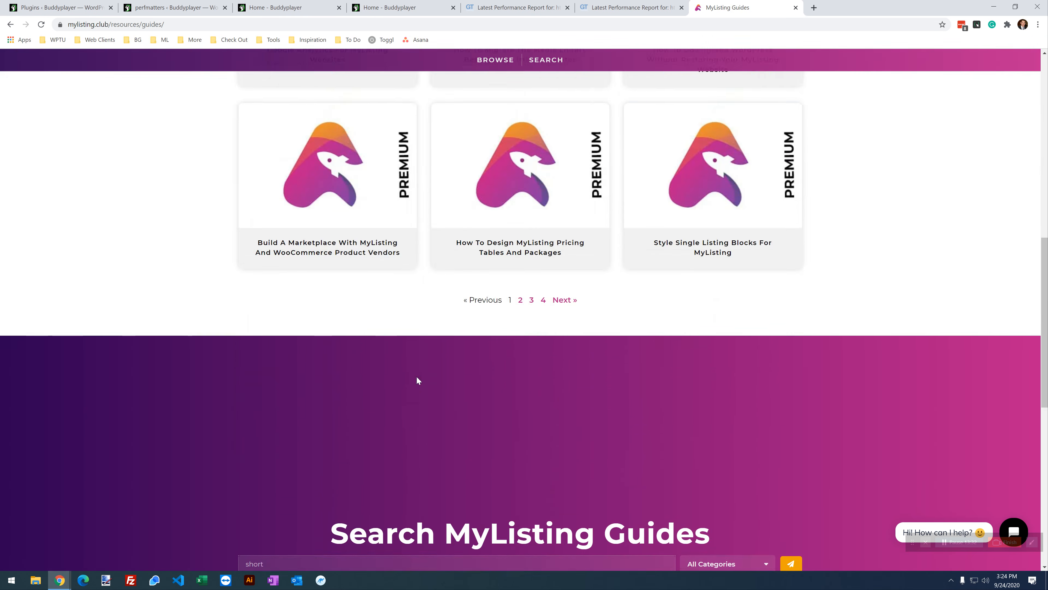
{"action": "scroll", "coordinate": [421, 501], "scroll_direction": "up", "scroll_amount": 1}
{"action": "left_click", "coordinate": [689, 74]}
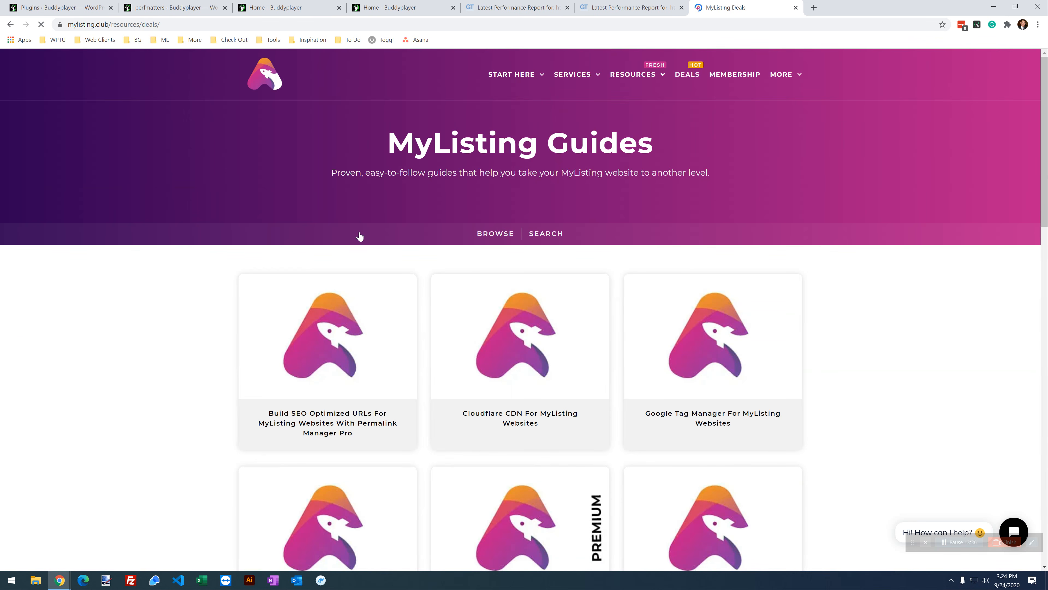
{"action": "scroll", "coordinate": [203, 299], "scroll_direction": "down", "scroll_amount": 3}
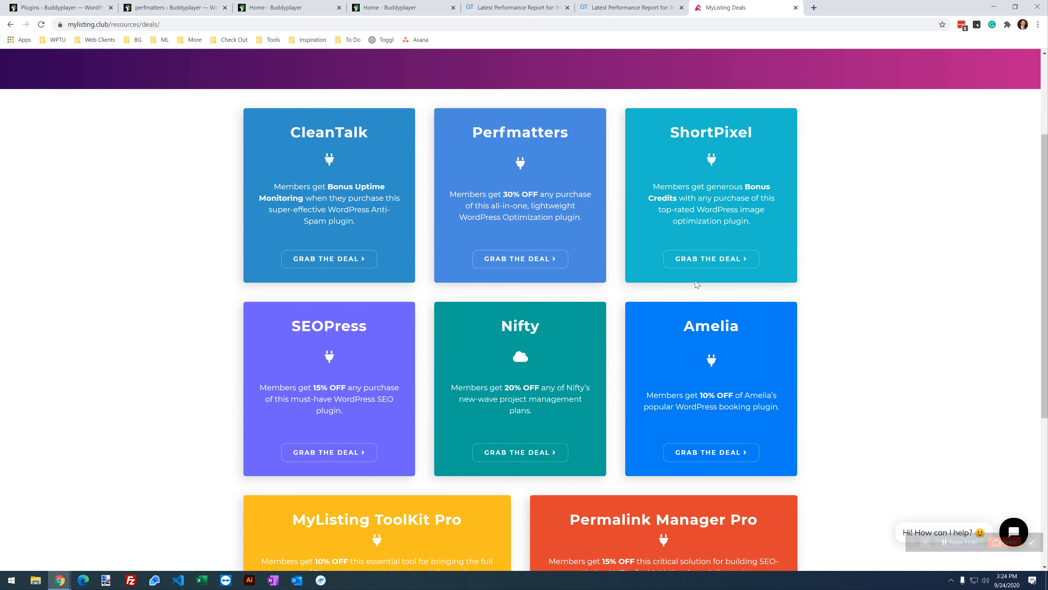
{"action": "left_click", "coordinate": [708, 265]}
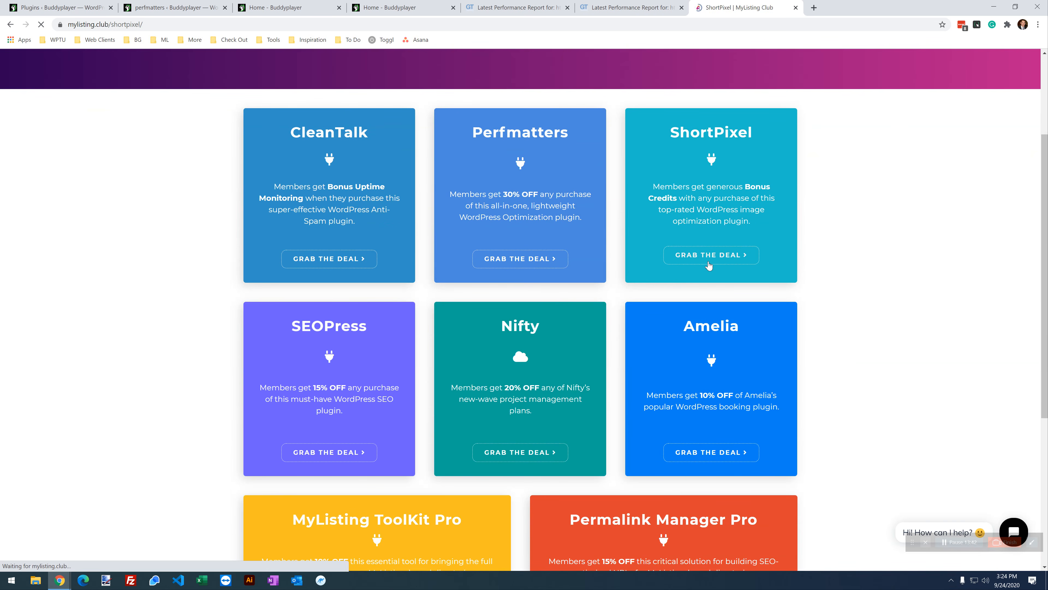
Step: Scroll to the Deal Overview and highlight the Double-up Short Plan's 3,750 bonus credits
{"action": "scroll", "coordinate": [507, 304], "scroll_direction": "down", "scroll_amount": 3}
{"action": "scroll", "coordinate": [514, 316], "scroll_direction": "down", "scroll_amount": 8}
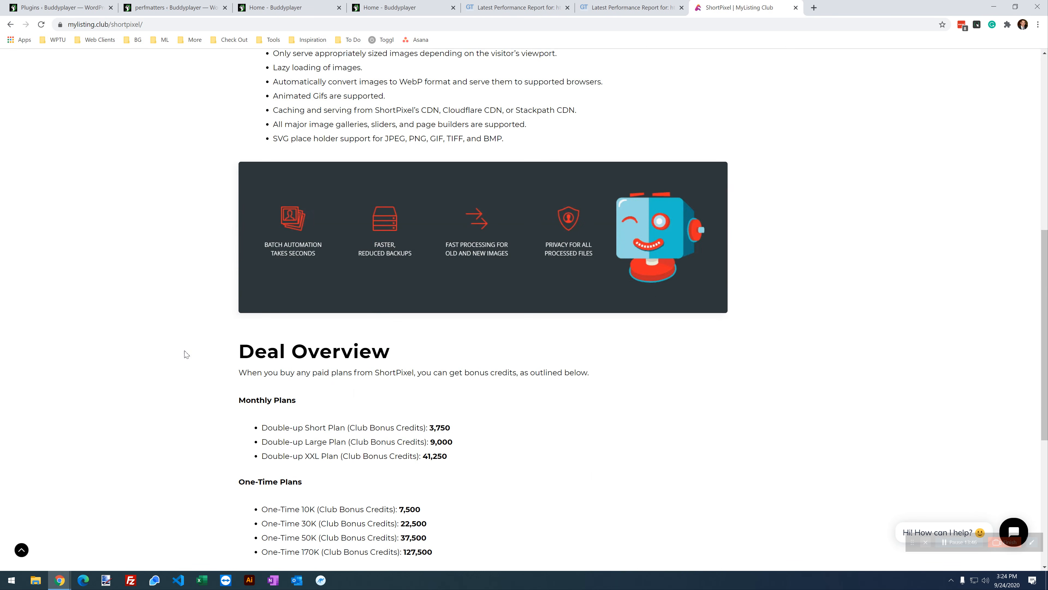
{"action": "scroll", "coordinate": [189, 385], "scroll_direction": "down", "scroll_amount": 2}
{"action": "scroll", "coordinate": [208, 380], "scroll_direction": "down", "scroll_amount": 1}
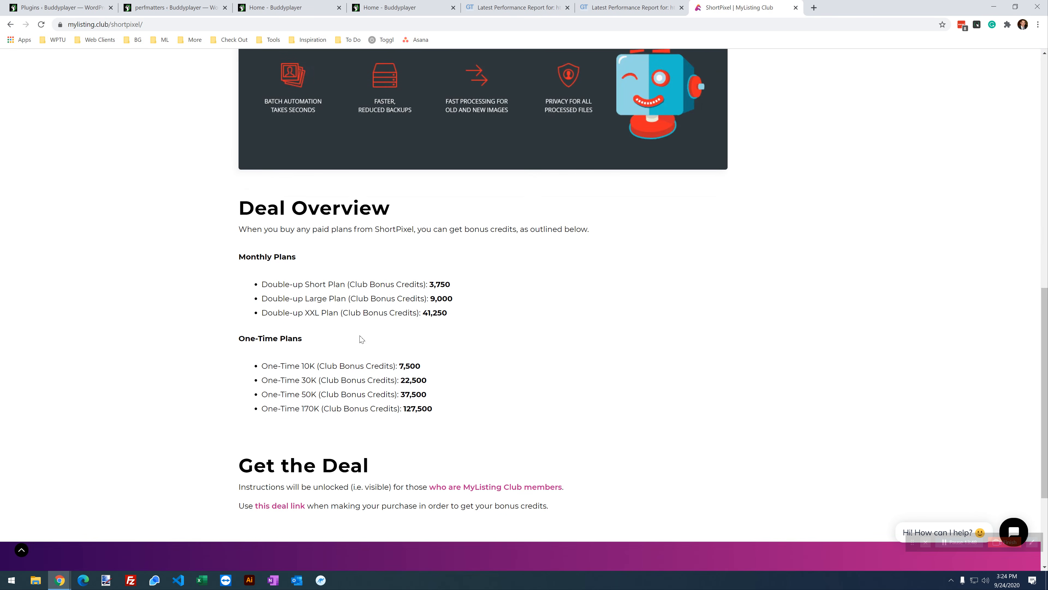
{"action": "left_click_drag", "start_coordinate": [350, 275], "coordinate": [230, 276]}
{"action": "left_click_drag", "start_coordinate": [428, 284], "coordinate": [461, 287]}
{"action": "double_click", "coordinate": [296, 394]}
{"action": "left_click", "coordinate": [433, 400]}
{"action": "left_click", "coordinate": [407, 397]}
Step: Close the ShortPixel deal tab and return to the perfmatters settings
{"action": "left_click", "coordinate": [795, 7]}
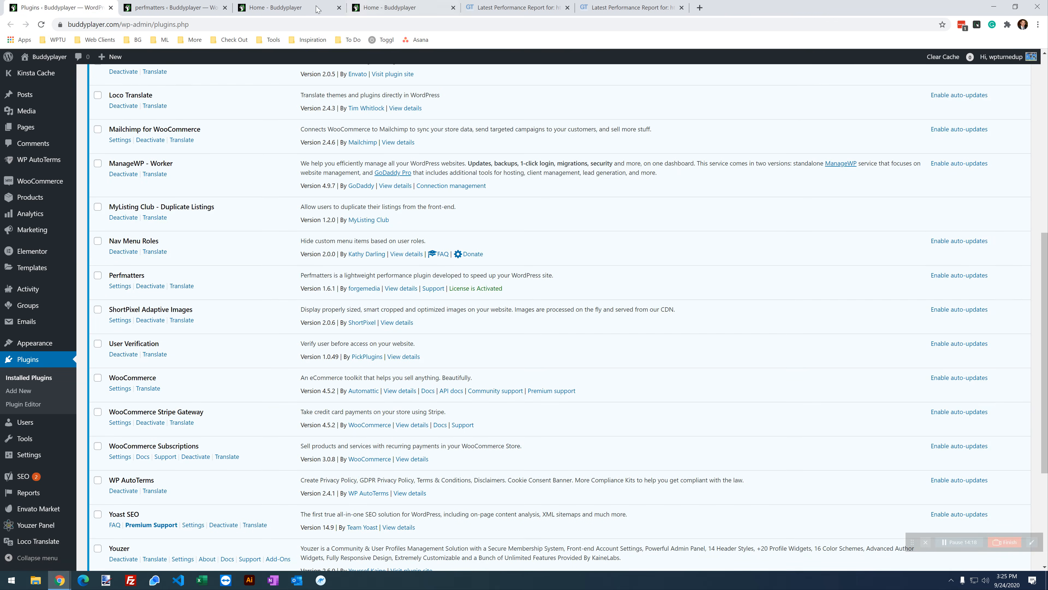
{"action": "left_click", "coordinate": [198, 4]}
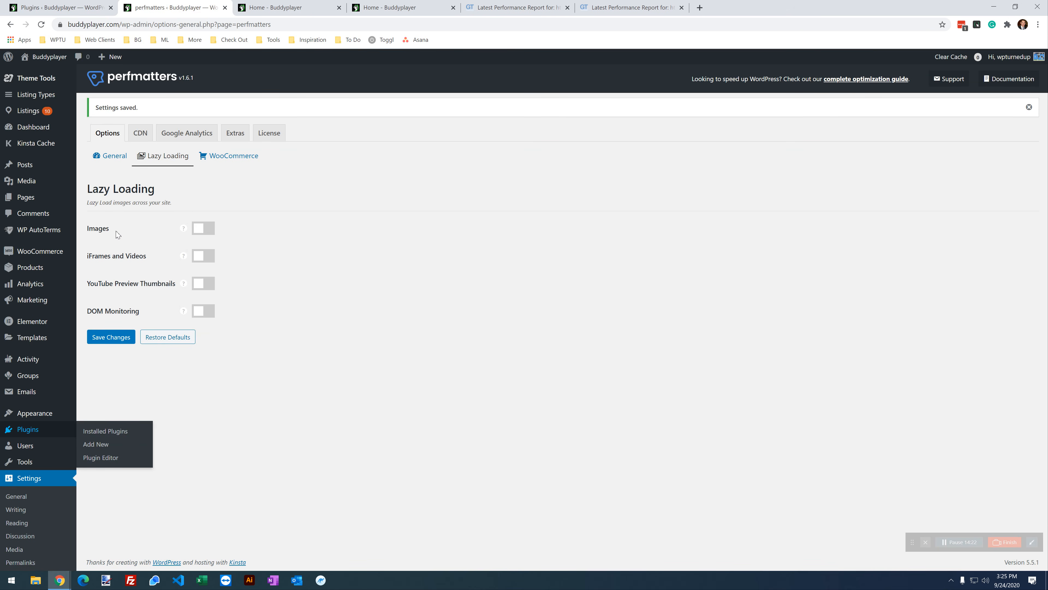
{"action": "left_click", "coordinate": [248, 313]}
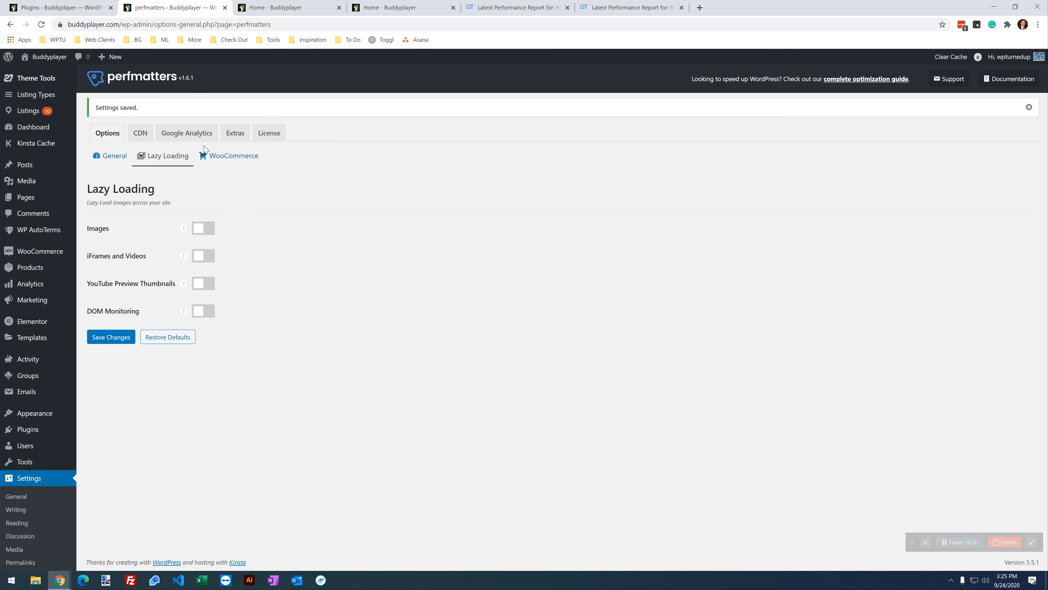
Step: Turn on WooCommerce's Disable Status Meta Box and Disable Widgets, then save
{"action": "left_click", "coordinate": [224, 164]}
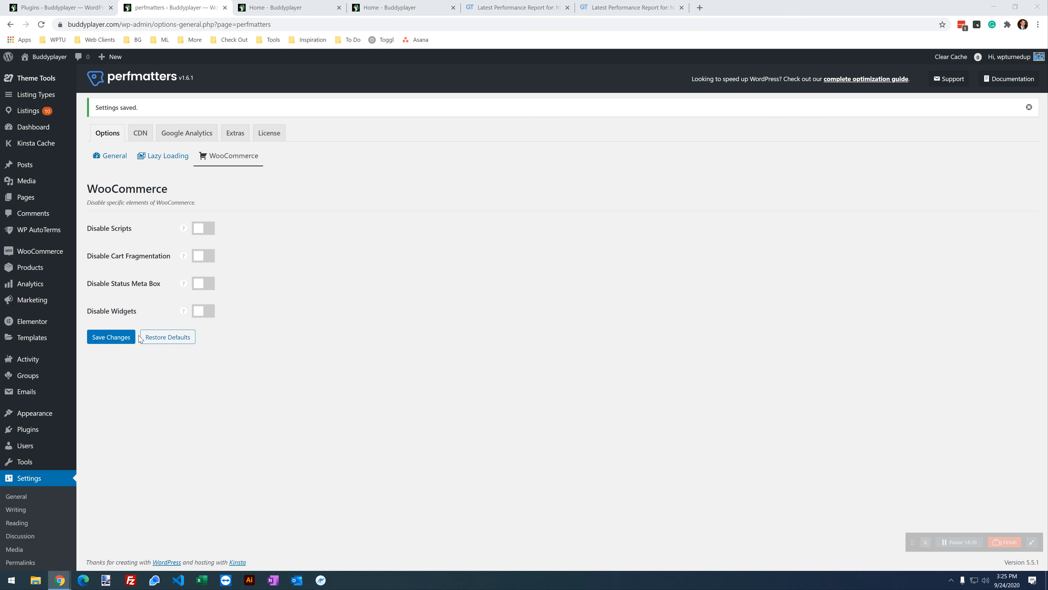
{"action": "left_click", "coordinate": [208, 282]}
{"action": "left_click", "coordinate": [206, 310]}
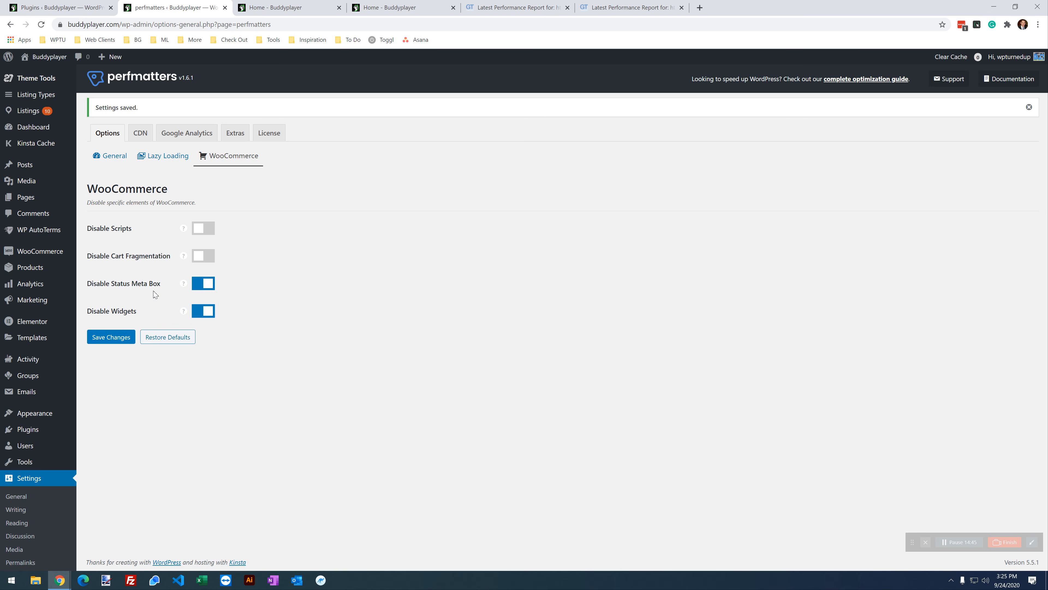
{"action": "left_click", "coordinate": [116, 342]}
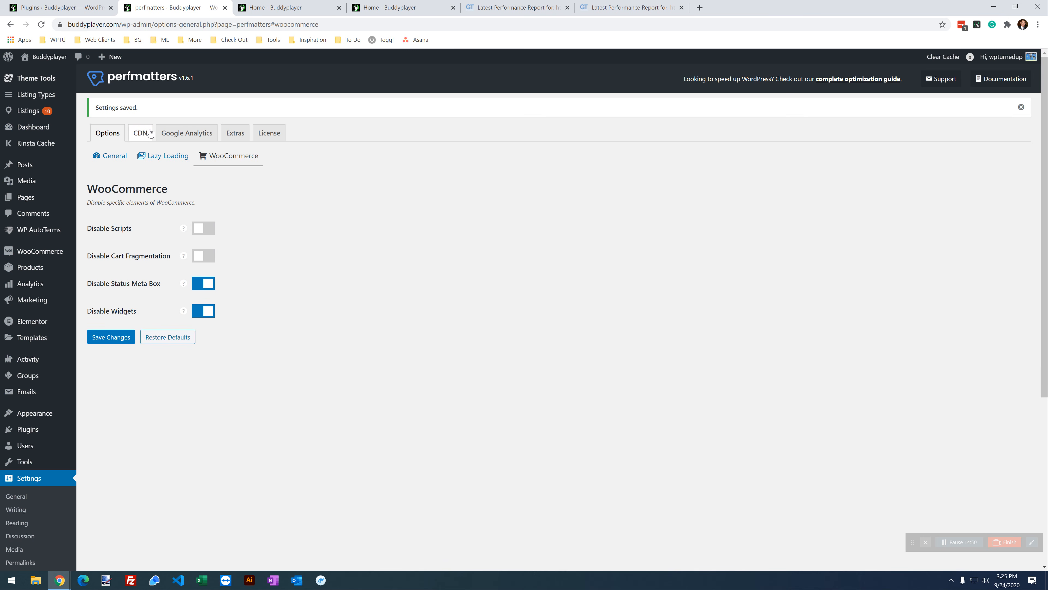
Step: Open Perfmatters' CDN settings and scroll through them
{"action": "left_click", "coordinate": [142, 133]}
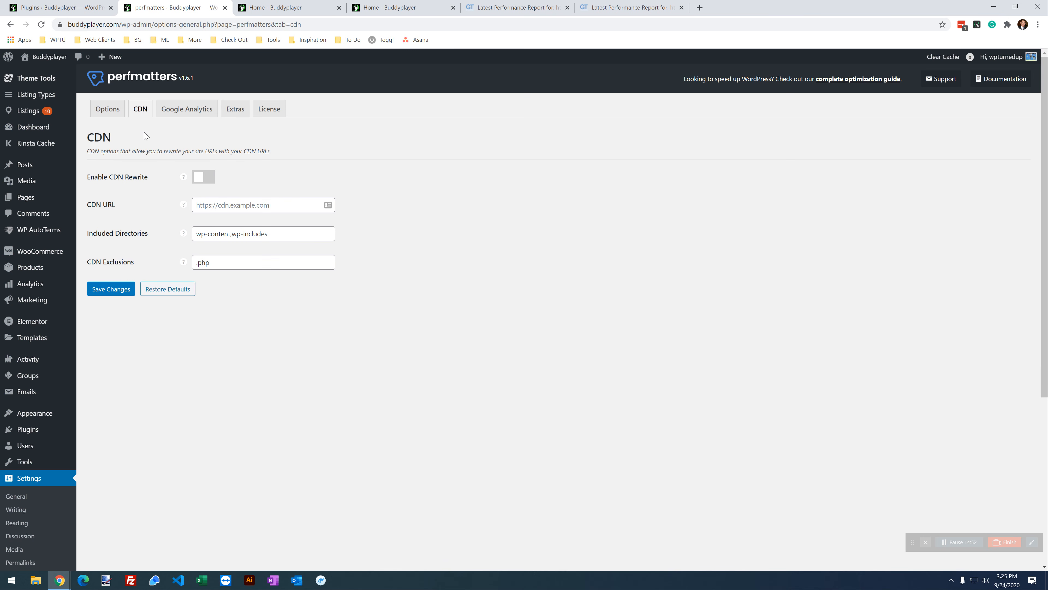
{"action": "left_click", "coordinate": [250, 386]}
{"action": "scroll", "coordinate": [33, 471], "scroll_direction": "down", "scroll_amount": 3}
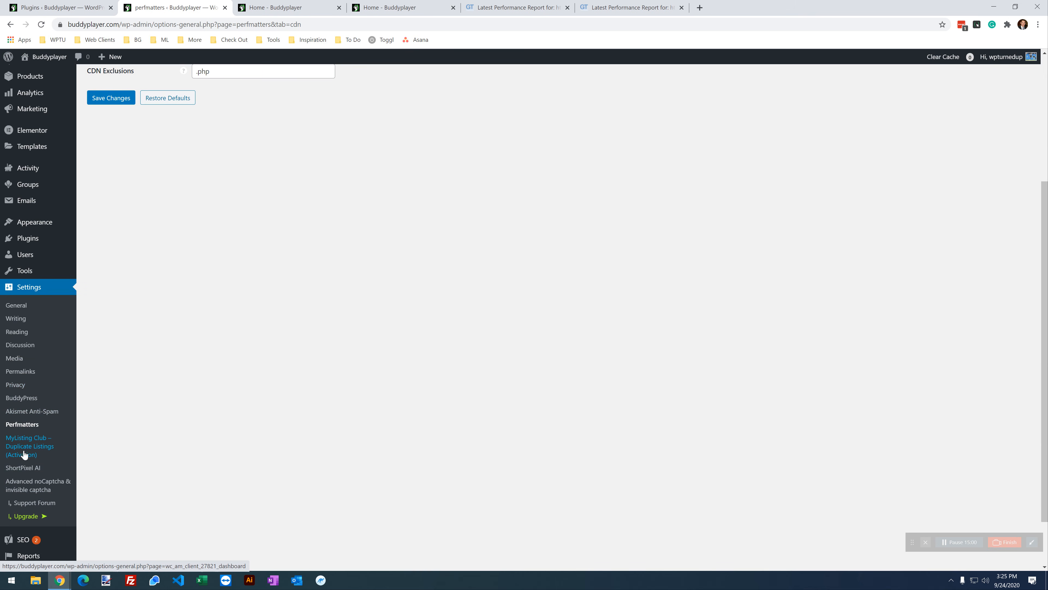
{"action": "scroll", "coordinate": [28, 459], "scroll_direction": "down", "scroll_amount": 2}
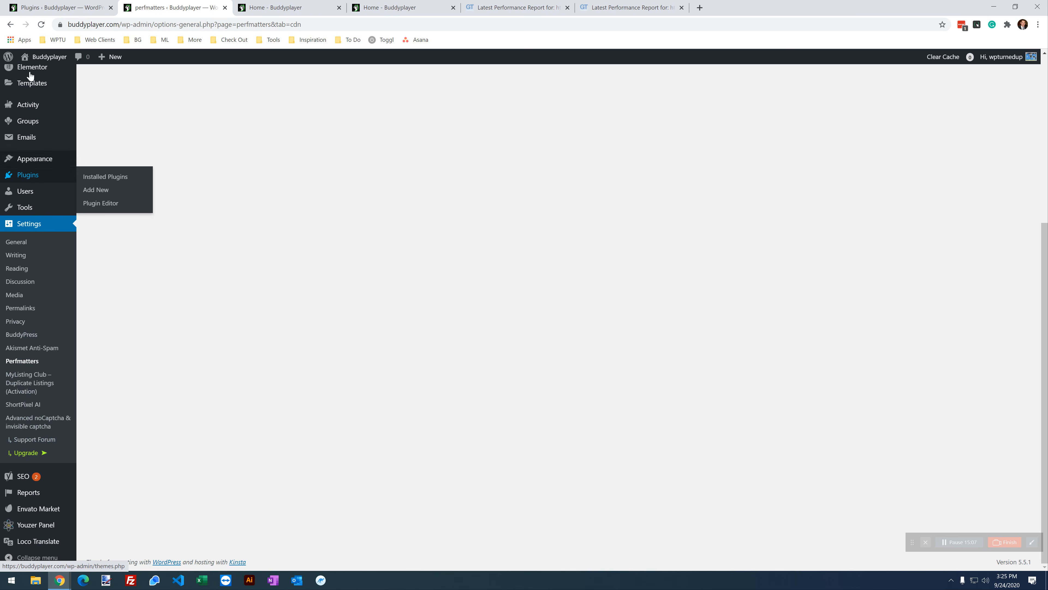
Step: Review the installed plugins list, then return to the CDN settings' Enable CDN Rewrite help
{"action": "left_click", "coordinate": [46, 7]}
{"action": "scroll", "coordinate": [400, 412], "scroll_direction": "down", "scroll_amount": 4}
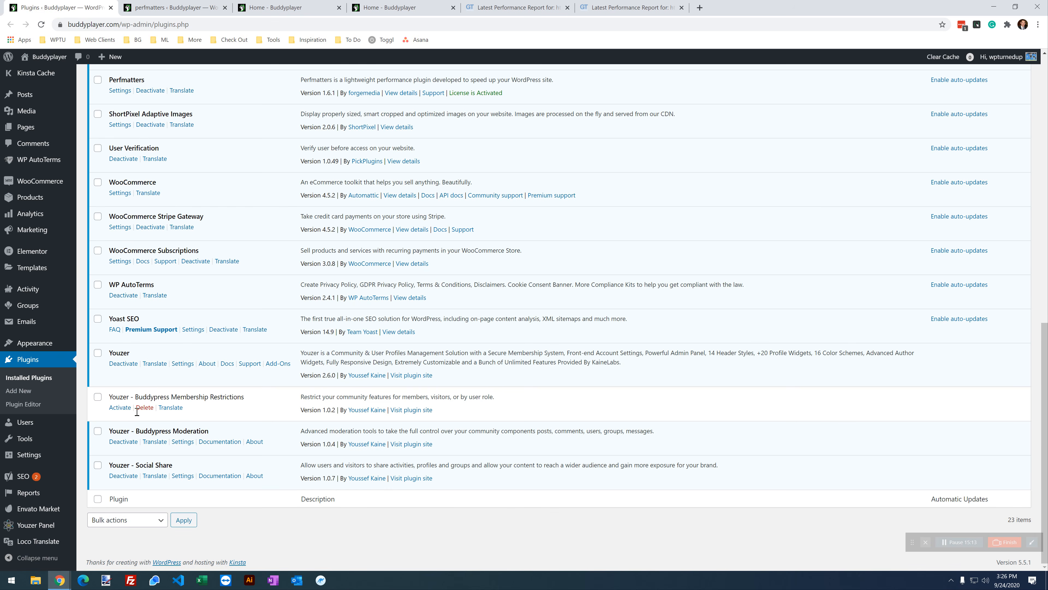
{"action": "scroll", "coordinate": [138, 418], "scroll_direction": "up", "scroll_amount": 2}
{"action": "scroll", "coordinate": [141, 416], "scroll_direction": "up", "scroll_amount": 1}
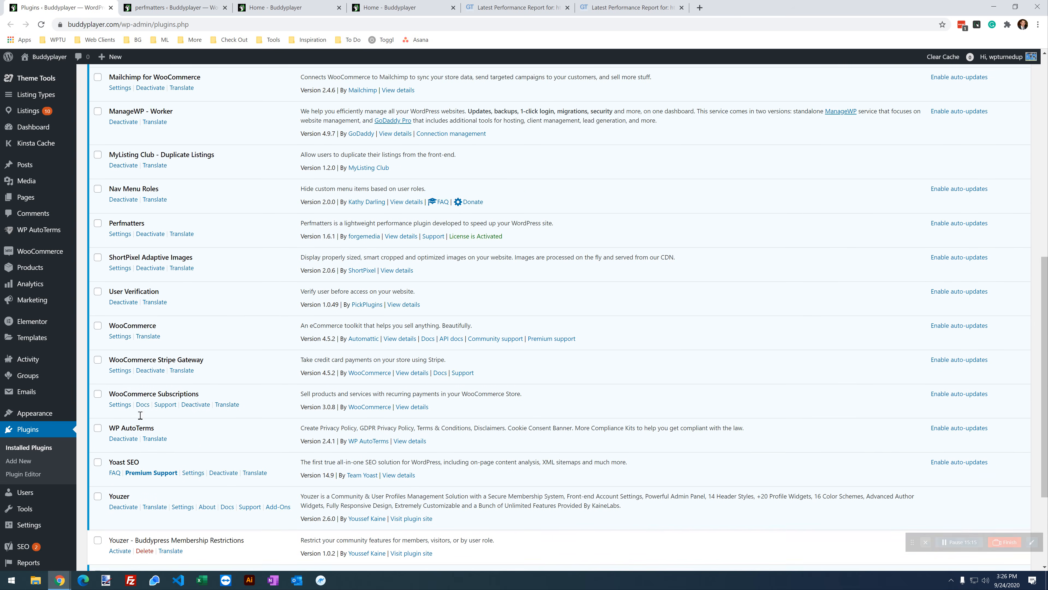
{"action": "scroll", "coordinate": [162, 446], "scroll_direction": "up", "scroll_amount": 4}
{"action": "scroll", "coordinate": [162, 446], "scroll_direction": "up", "scroll_amount": 3}
{"action": "scroll", "coordinate": [166, 451], "scroll_direction": "down", "scroll_amount": 5}
{"action": "scroll", "coordinate": [171, 460], "scroll_direction": "up", "scroll_amount": 1}
{"action": "scroll", "coordinate": [170, 460], "scroll_direction": "up", "scroll_amount": 8}
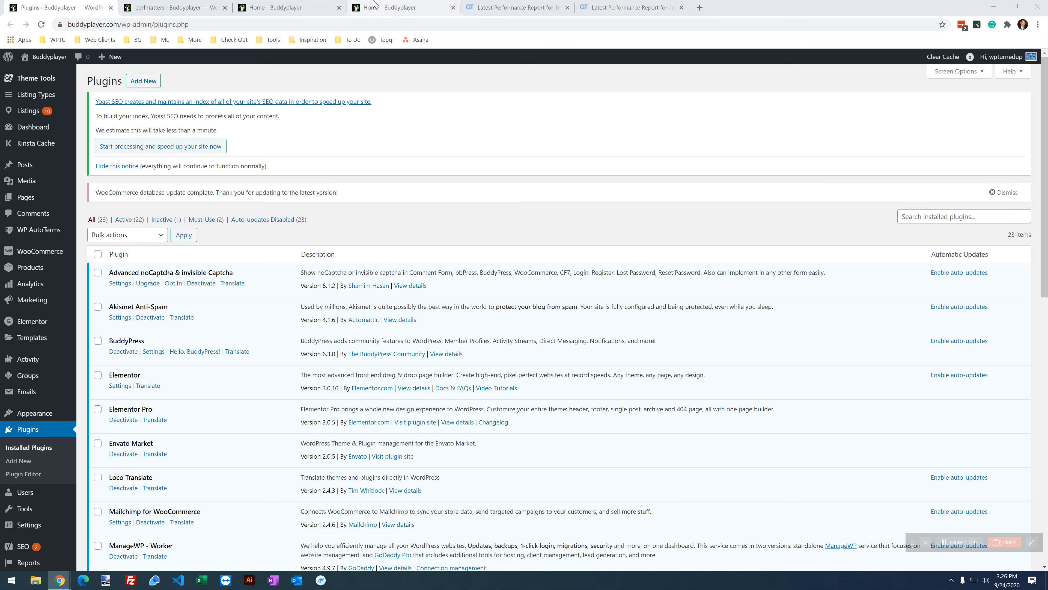
{"action": "left_click", "coordinate": [204, 5]}
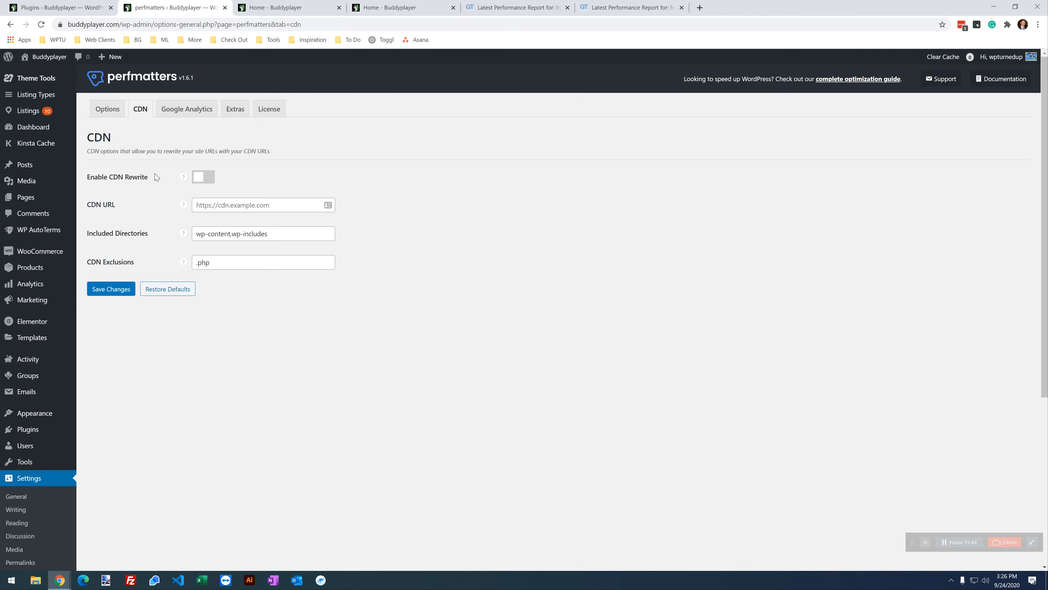
{"action": "mouse_move", "coordinate": [183, 182]}
Step: Open the Google Analytics settings, then browse down the installed plugins list
{"action": "left_click", "coordinate": [199, 115]}
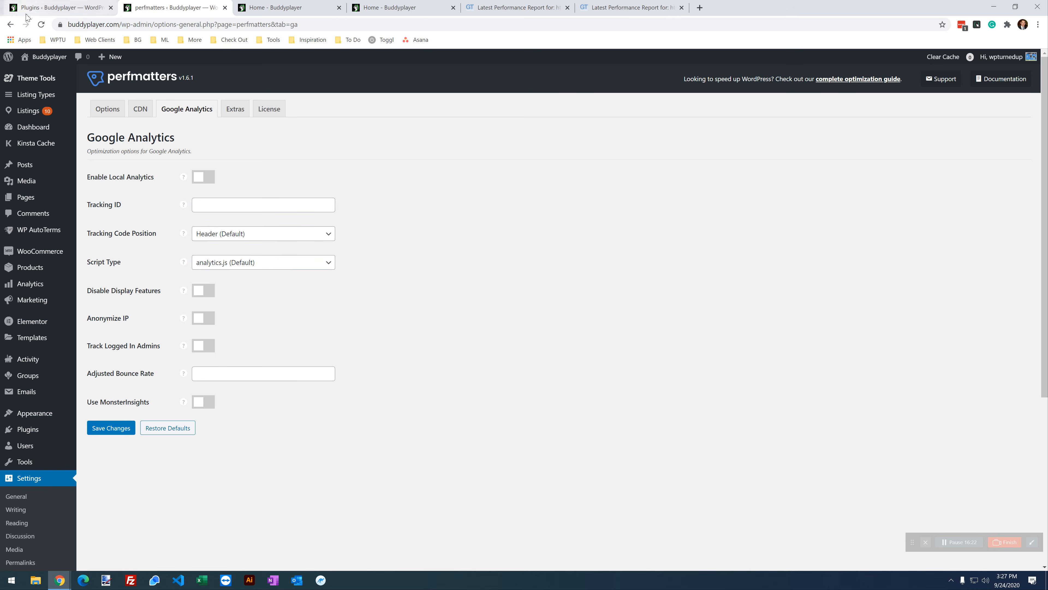
{"action": "left_click", "coordinate": [46, 4]}
{"action": "scroll", "coordinate": [399, 250], "scroll_direction": "down", "scroll_amount": 2}
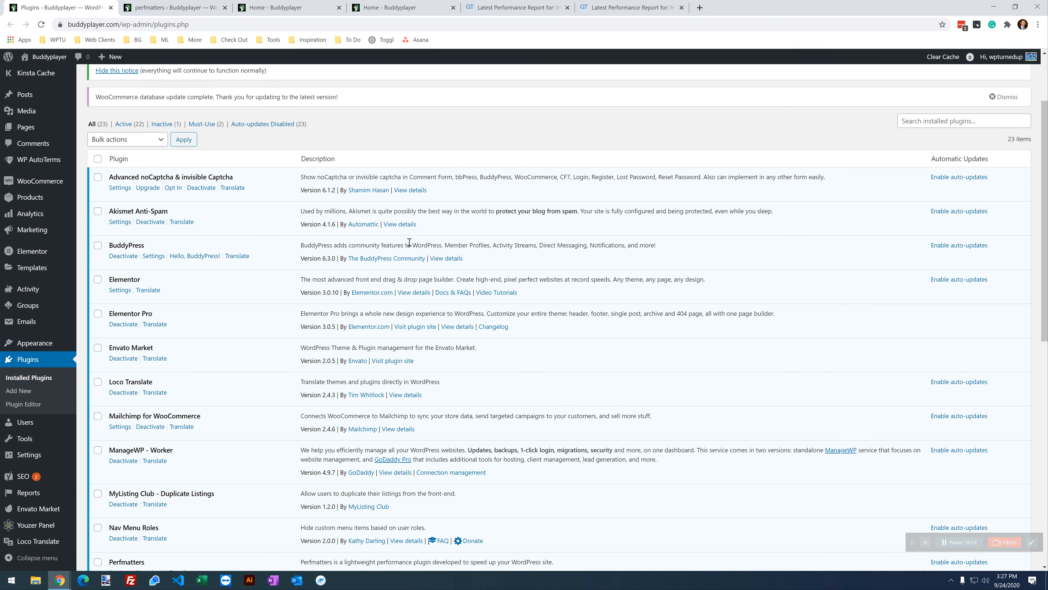
{"action": "scroll", "coordinate": [410, 242], "scroll_direction": "down", "scroll_amount": 3}
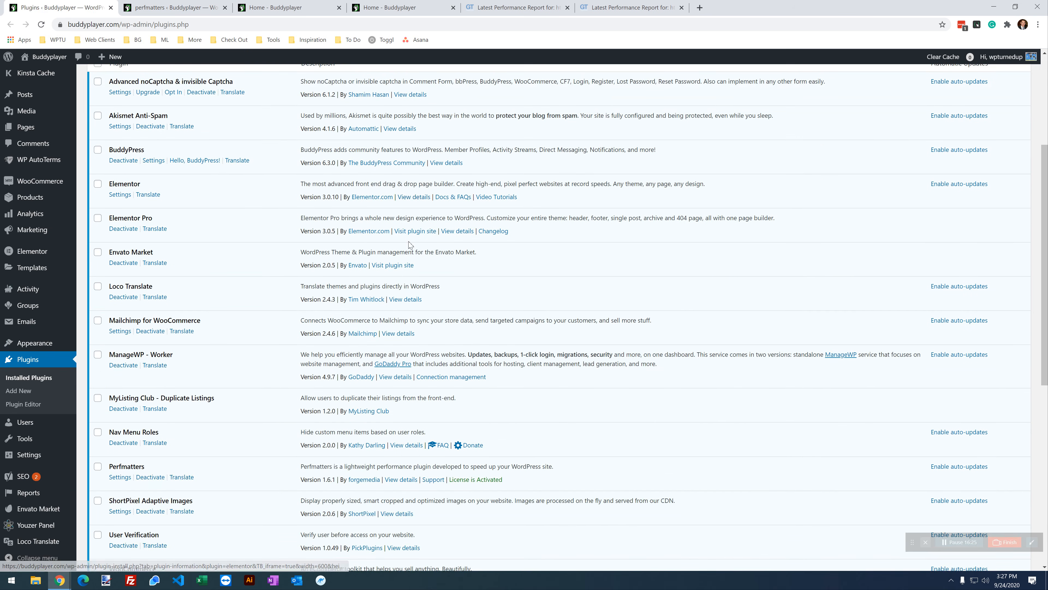
{"action": "scroll", "coordinate": [408, 241], "scroll_direction": "down", "scroll_amount": 1}
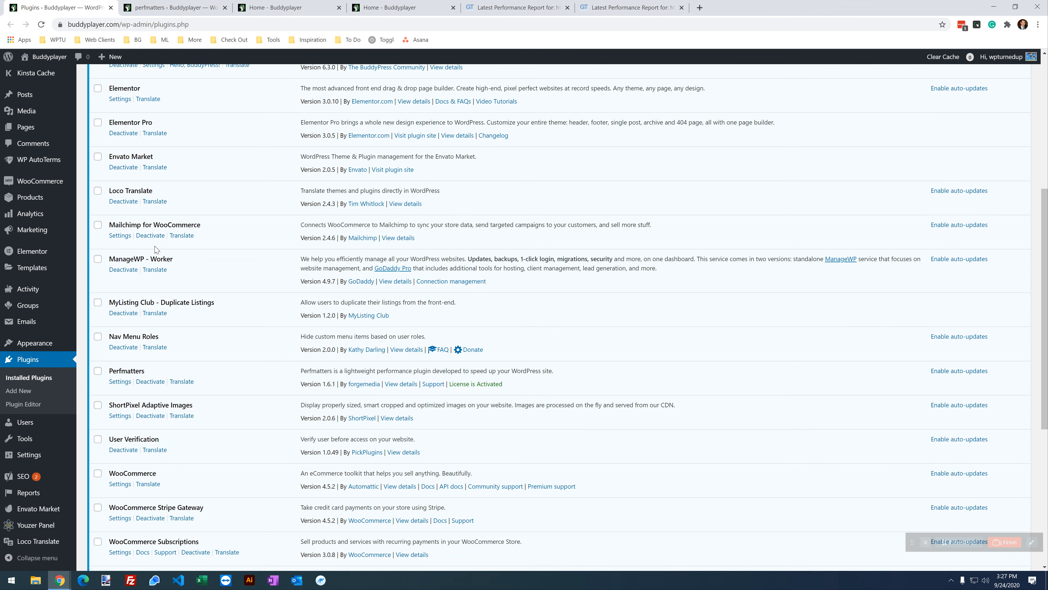
{"action": "scroll", "coordinate": [173, 337], "scroll_direction": "down", "scroll_amount": 2}
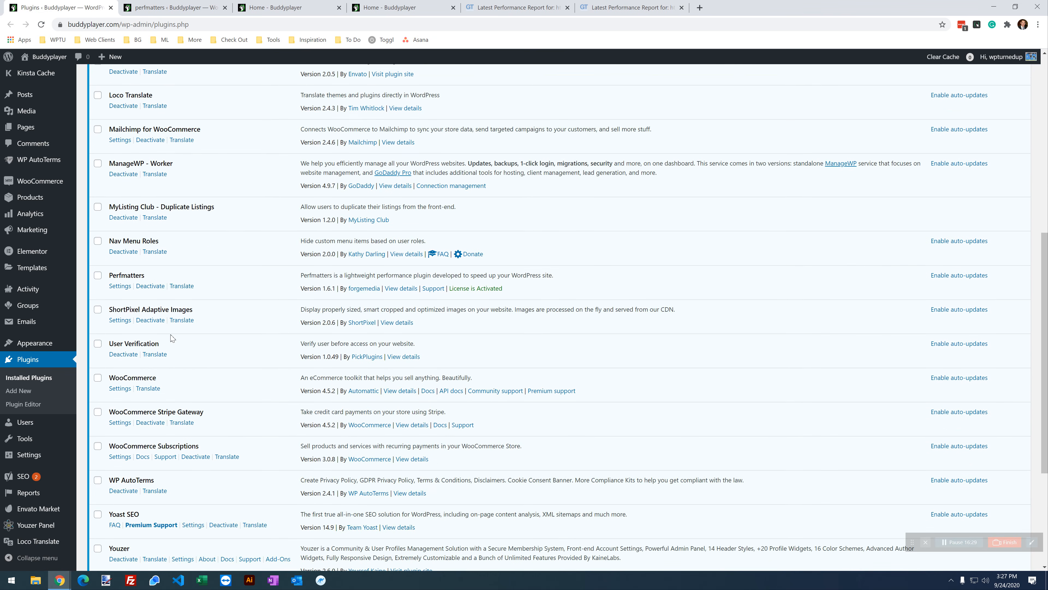
Step: Scroll the plugins list back to the top and bring up the buddyplayer.com GTmetrix report
{"action": "scroll", "coordinate": [175, 331], "scroll_direction": "down", "scroll_amount": 3}
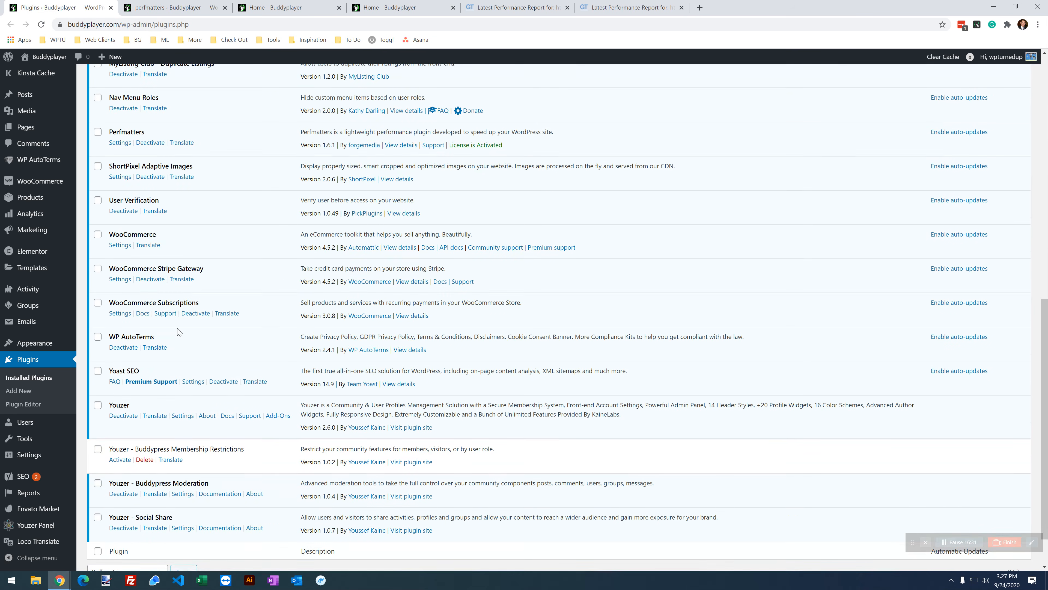
{"action": "scroll", "coordinate": [338, 251], "scroll_direction": "down", "scroll_amount": 1}
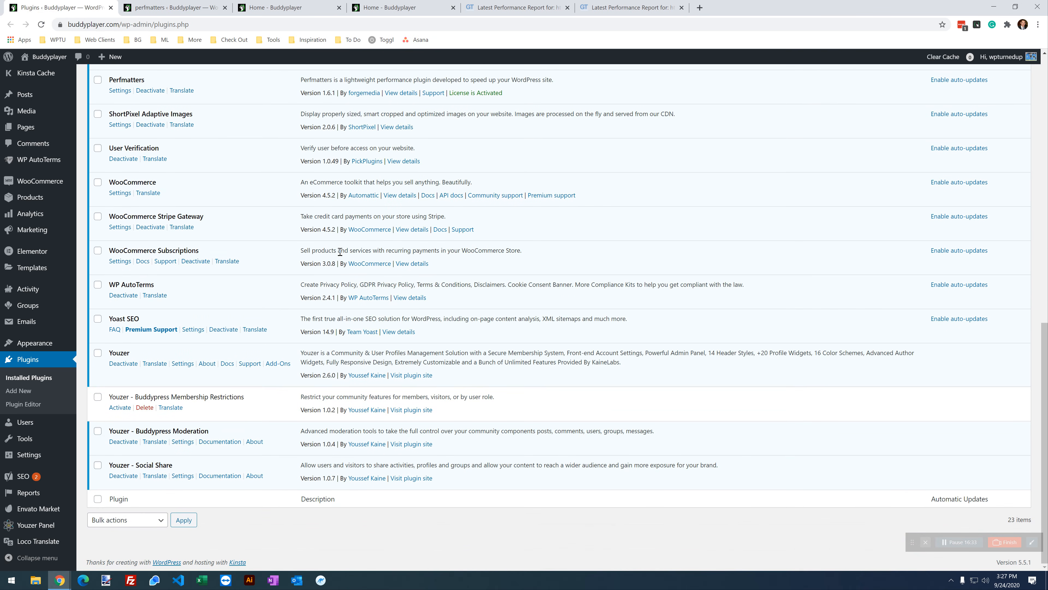
{"action": "scroll", "coordinate": [289, 428], "scroll_direction": "up", "scroll_amount": 20}
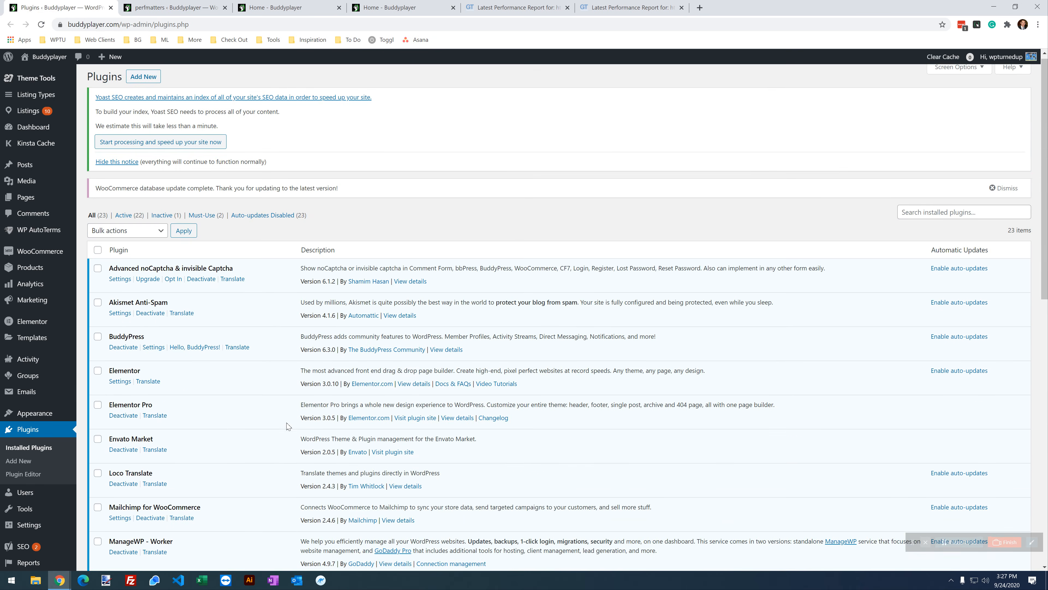
{"action": "scroll", "coordinate": [288, 426], "scroll_direction": "down", "scroll_amount": 20}
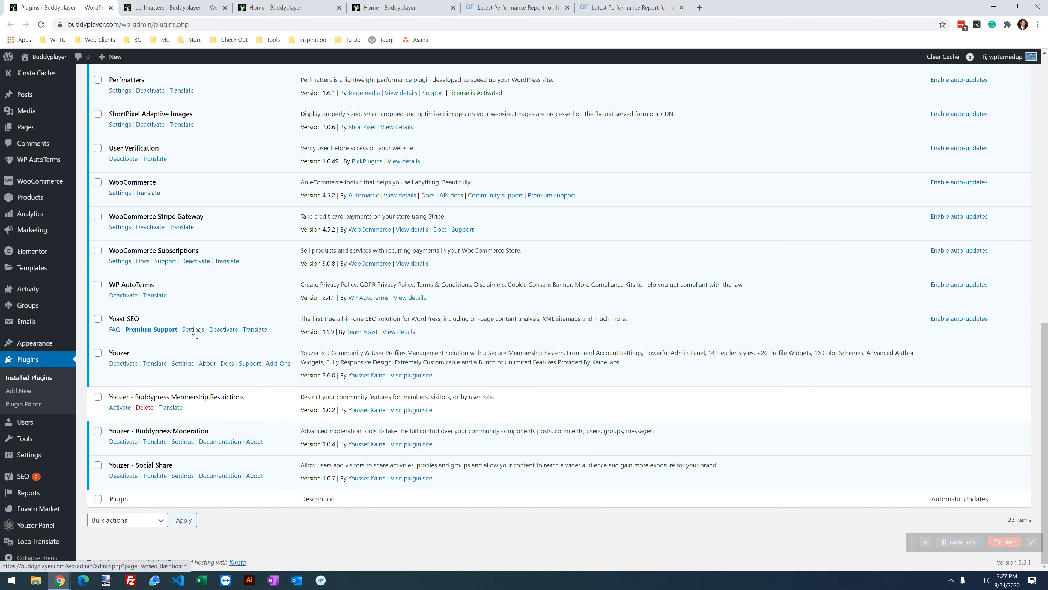
{"action": "scroll", "coordinate": [119, 296], "scroll_direction": "up", "scroll_amount": 3}
{"action": "scroll", "coordinate": [222, 314], "scroll_direction": "up", "scroll_amount": 3}
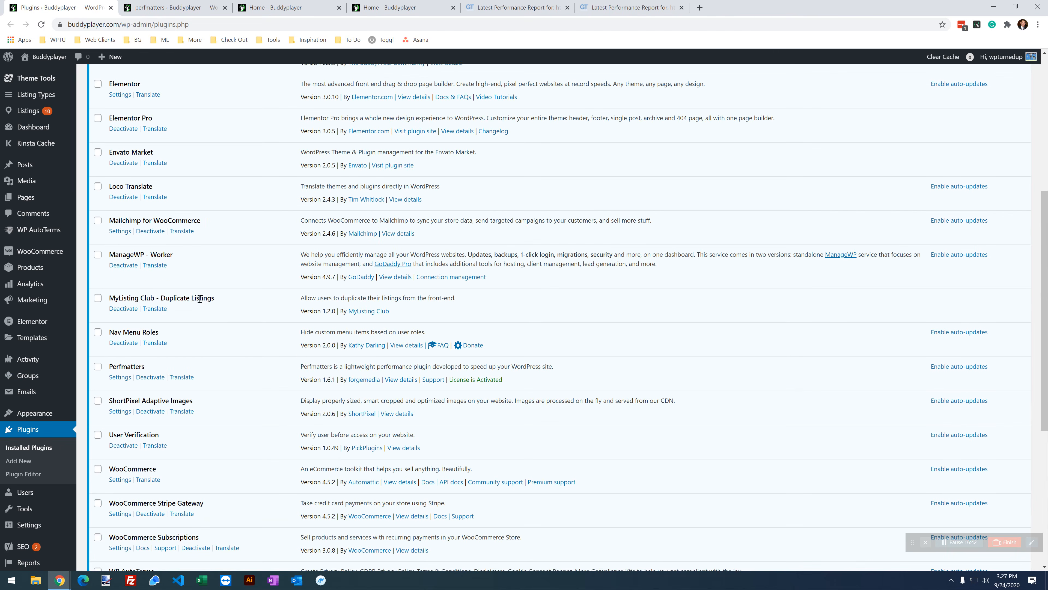
{"action": "scroll", "coordinate": [209, 381], "scroll_direction": "up", "scroll_amount": 6}
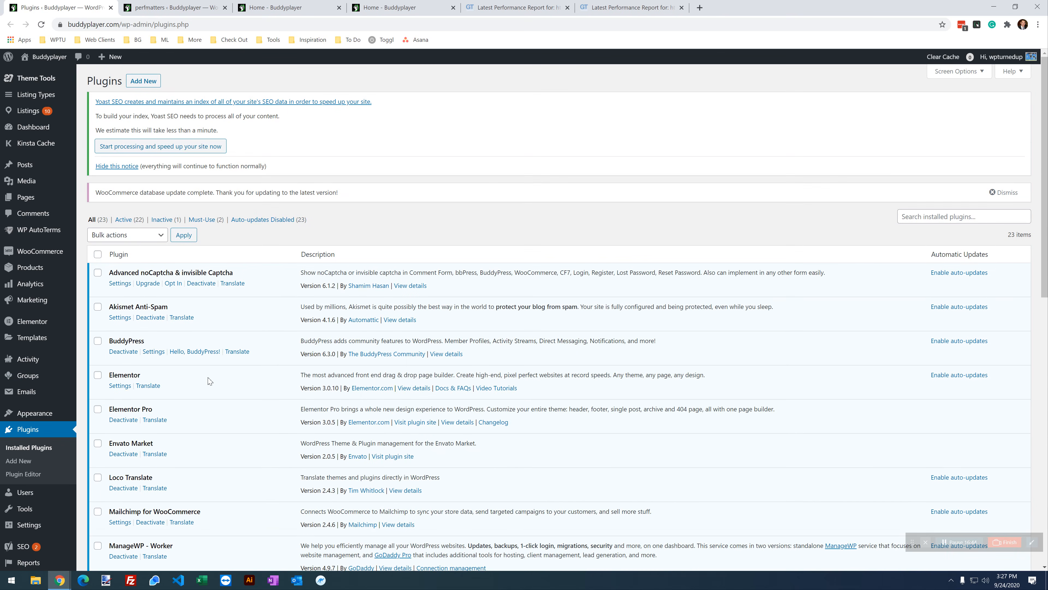
{"action": "left_click", "coordinate": [198, 7]}
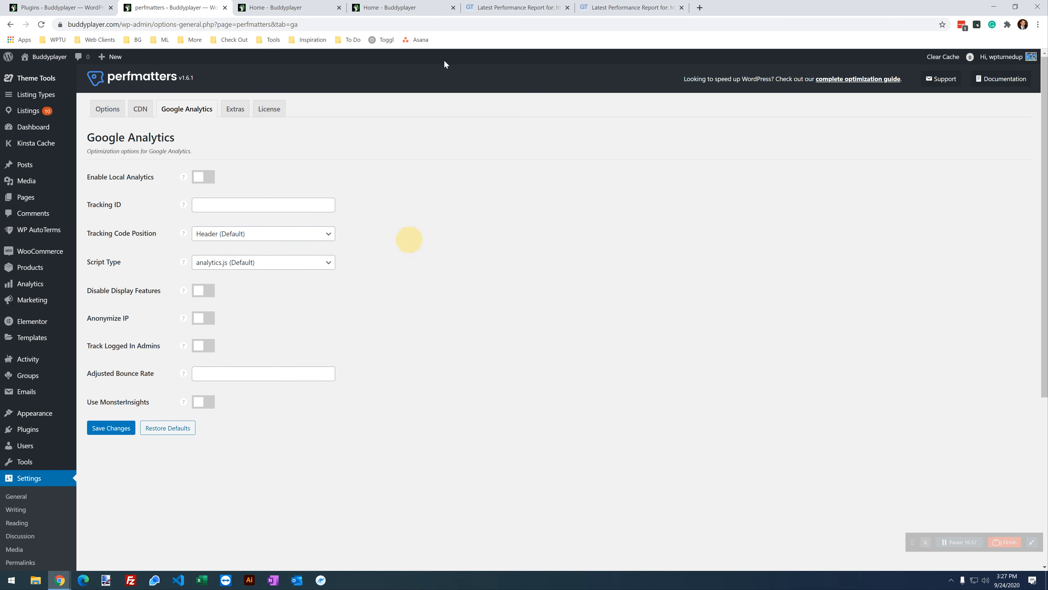
{"action": "left_click", "coordinate": [528, 5]}
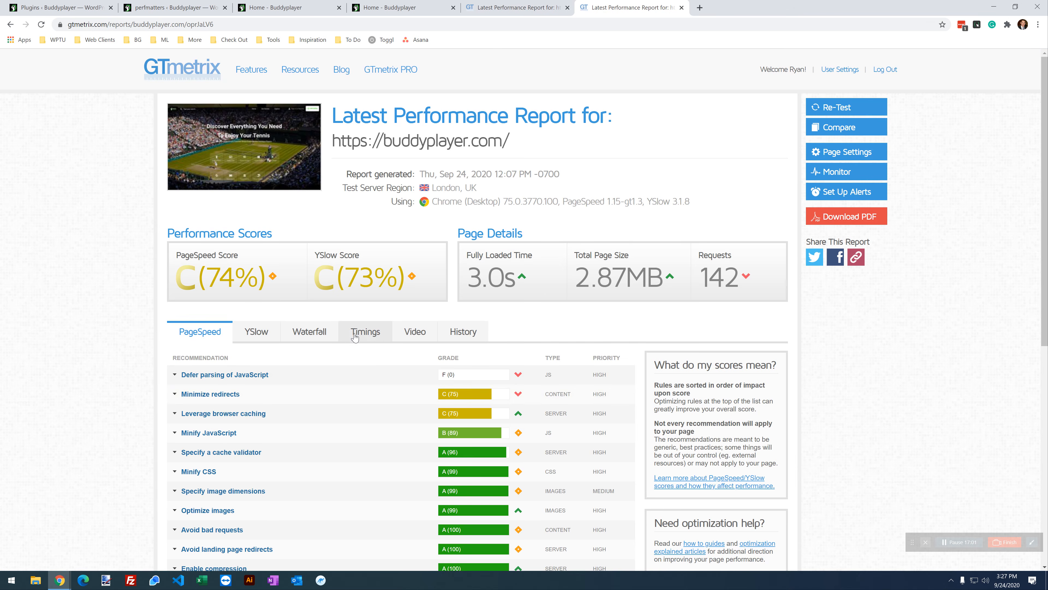
Step: Show the GTmetrix waterfall sorted by domain and scroll through the 142 requests
{"action": "left_click", "coordinate": [314, 334]}
{"action": "scroll", "coordinate": [316, 342], "scroll_direction": "down", "scroll_amount": 1}
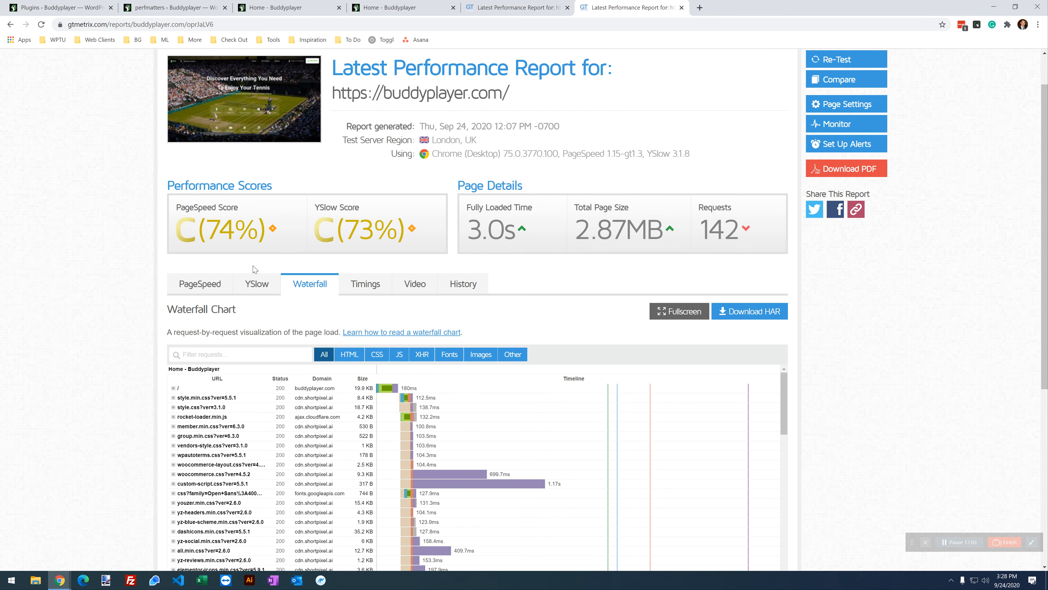
{"action": "left_click", "coordinate": [324, 378]}
{"action": "scroll", "coordinate": [323, 388], "scroll_direction": "down", "scroll_amount": 5}
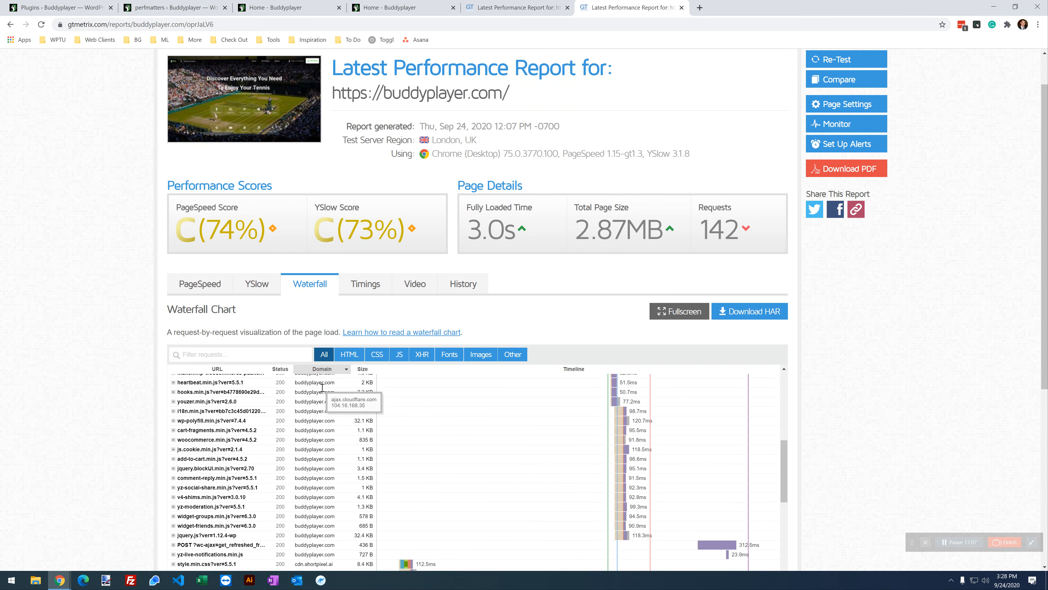
{"action": "scroll", "coordinate": [322, 389], "scroll_direction": "down", "scroll_amount": 5}
{"action": "scroll", "coordinate": [47, 288], "scroll_direction": "down", "scroll_amount": 3}
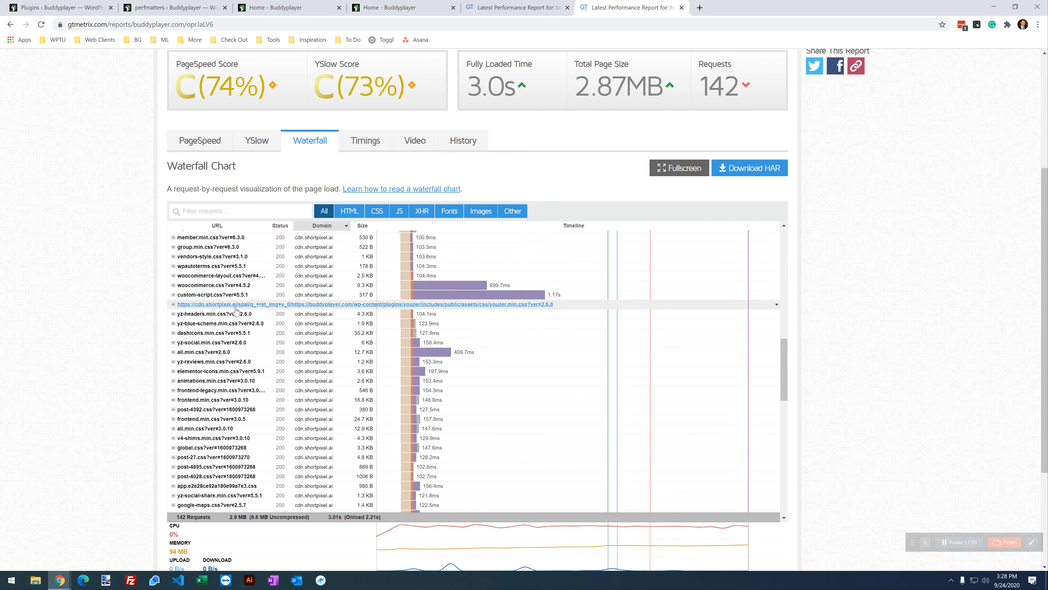
{"action": "scroll", "coordinate": [235, 310], "scroll_direction": "down", "scroll_amount": 6}
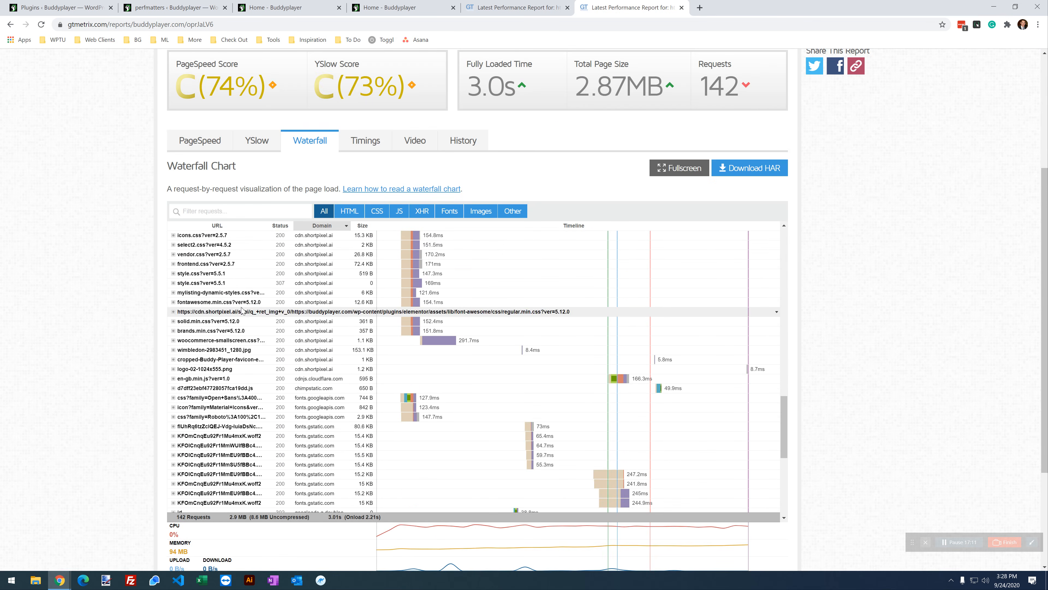
{"action": "scroll", "coordinate": [243, 310], "scroll_direction": "down", "scroll_amount": 2}
{"action": "scroll", "coordinate": [242, 310], "scroll_direction": "down", "scroll_amount": 4}
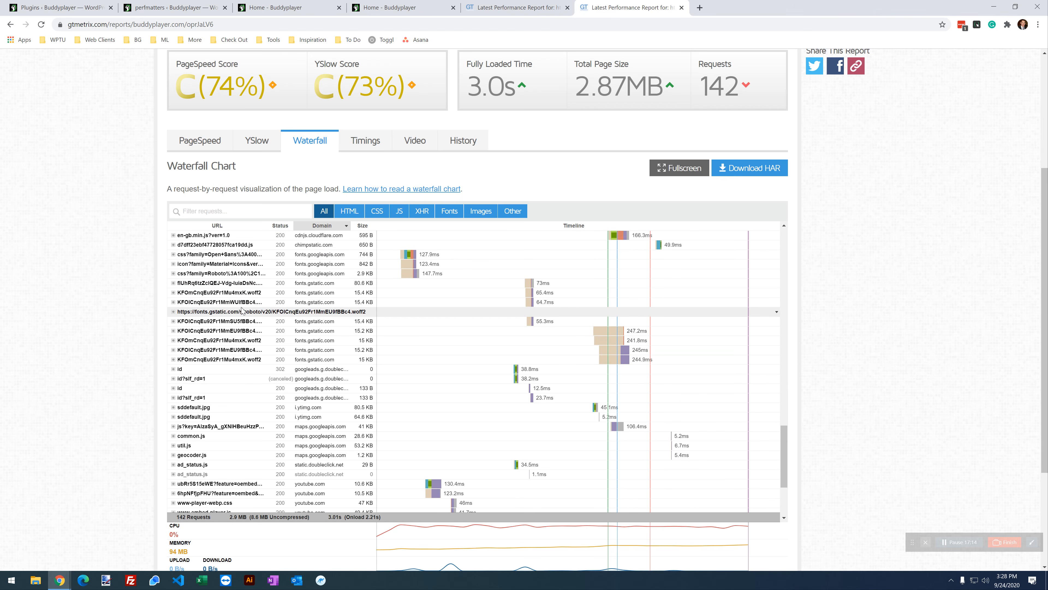
{"action": "scroll", "coordinate": [243, 310], "scroll_direction": "down", "scroll_amount": 2}
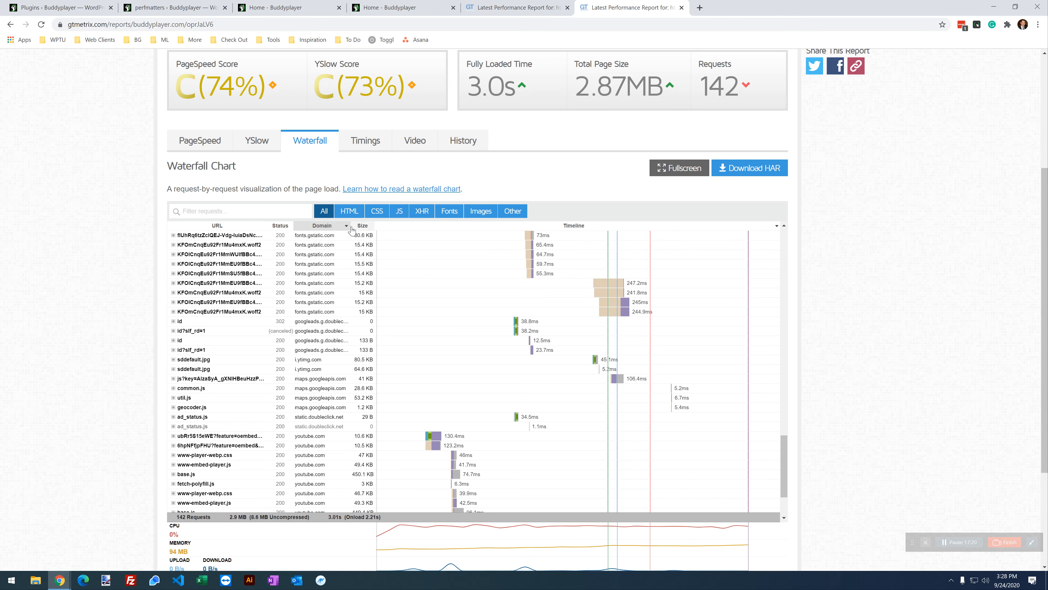
{"action": "scroll", "coordinate": [346, 314], "scroll_direction": "down", "scroll_amount": 3}
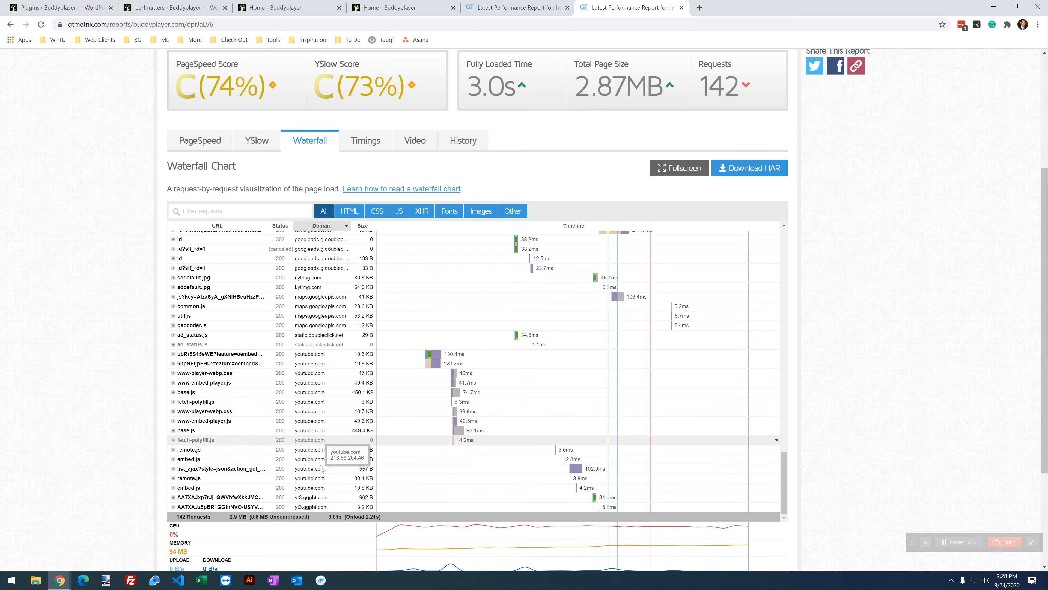
Step: Scroll back up the waterfall and return to the perfmatters Google Analytics settings
{"action": "scroll", "coordinate": [322, 458], "scroll_direction": "up", "scroll_amount": 2}
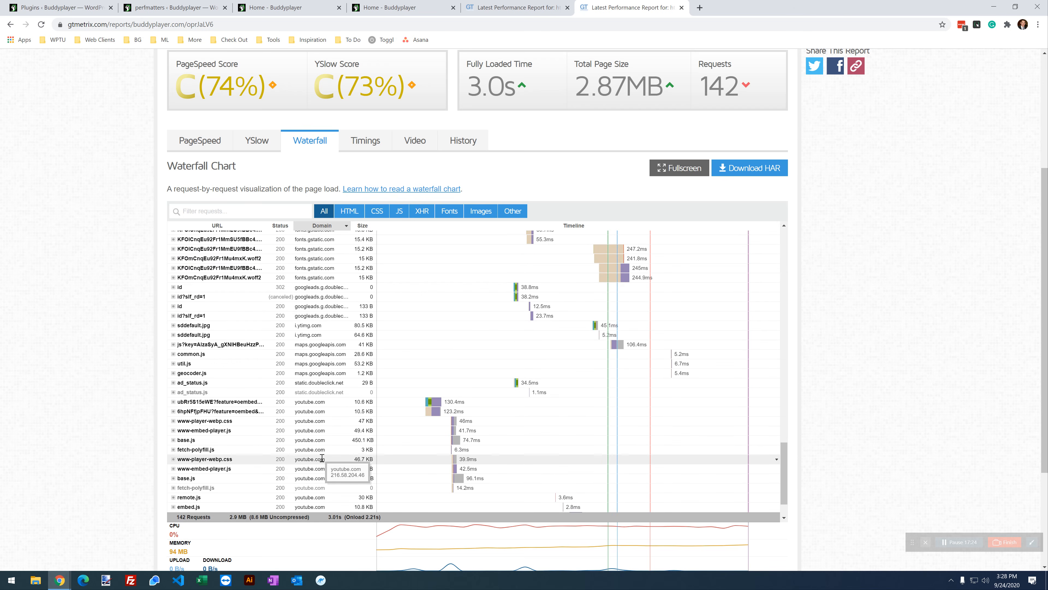
{"action": "scroll", "coordinate": [321, 458], "scroll_direction": "up", "scroll_amount": 5}
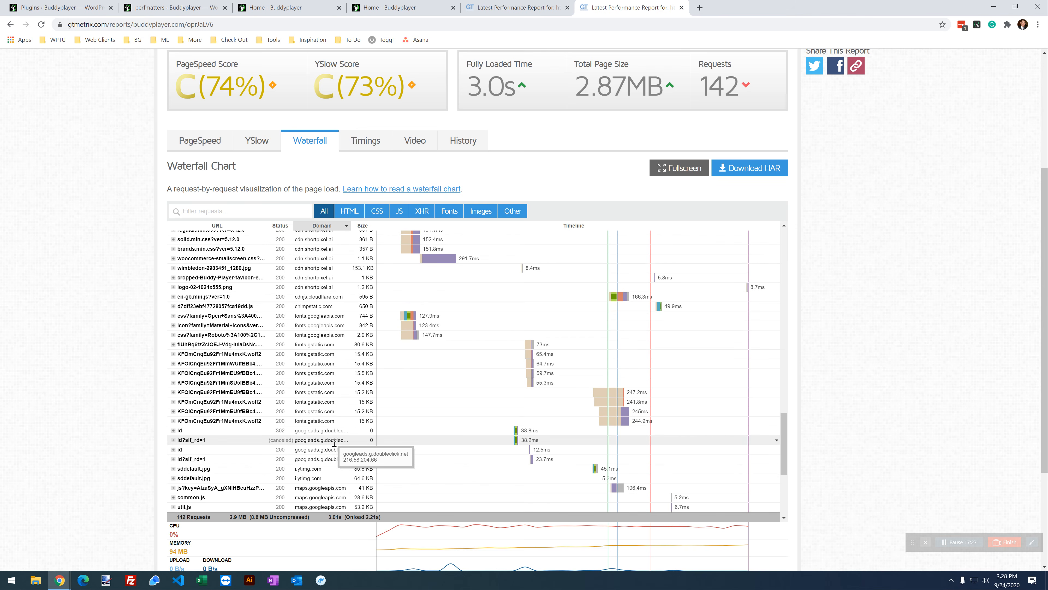
{"action": "scroll", "coordinate": [334, 433], "scroll_direction": "up", "scroll_amount": 2}
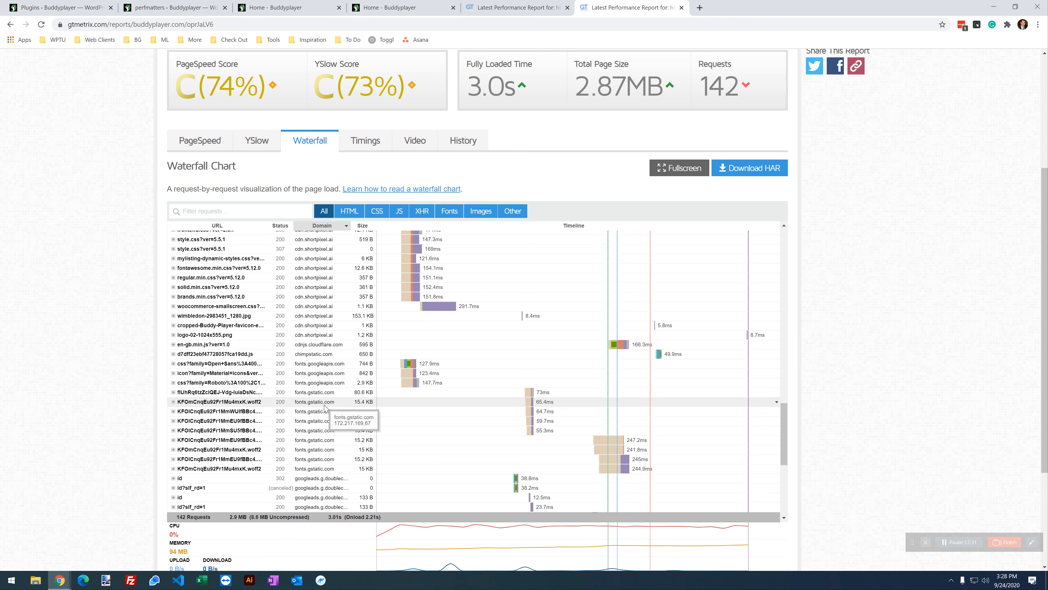
{"action": "scroll", "coordinate": [325, 408], "scroll_direction": "up", "scroll_amount": 10}
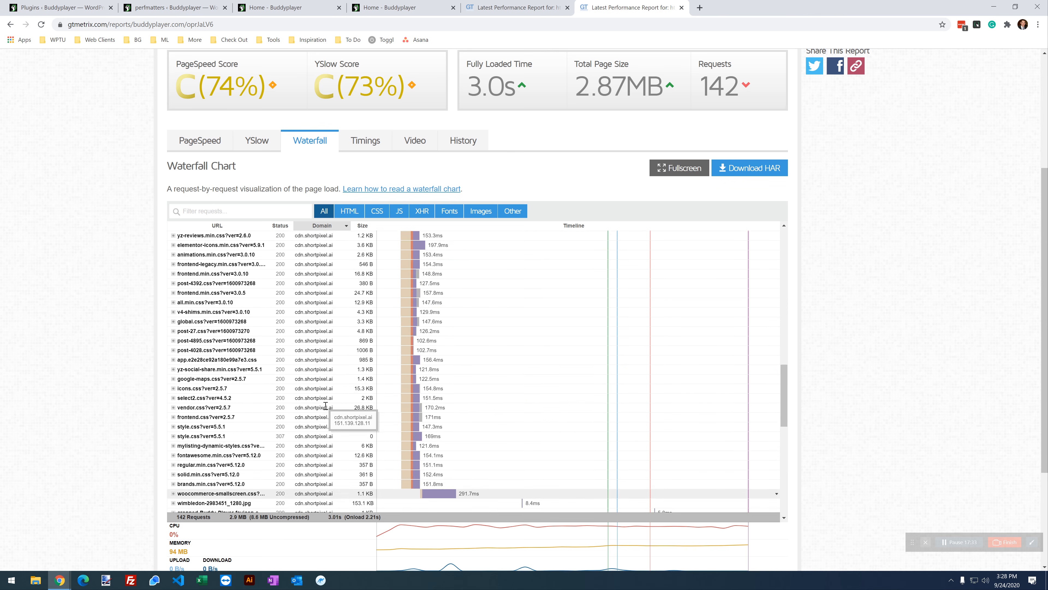
{"action": "scroll", "coordinate": [325, 408], "scroll_direction": "up", "scroll_amount": 5}
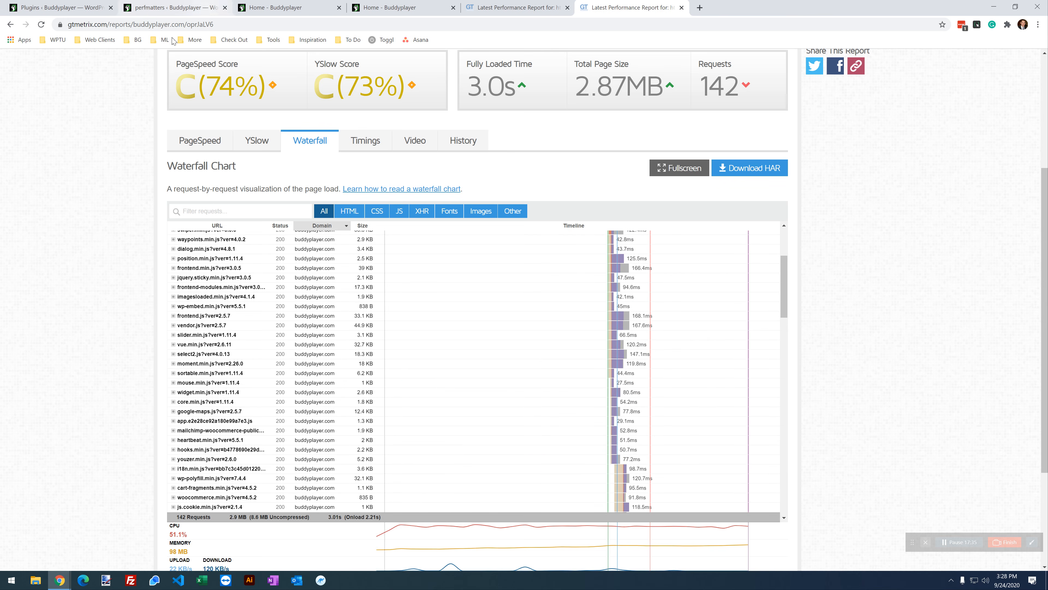
{"action": "left_click", "coordinate": [169, 8]}
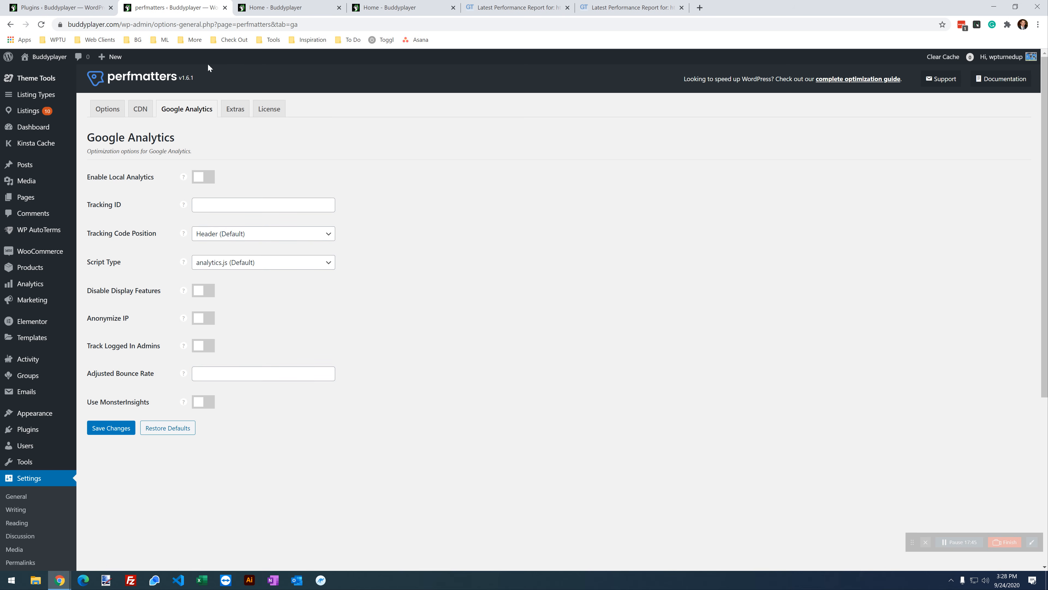
Step: Open Perfmatters' Extras options, glance over the plugins list, and come back
{"action": "left_click", "coordinate": [239, 110]}
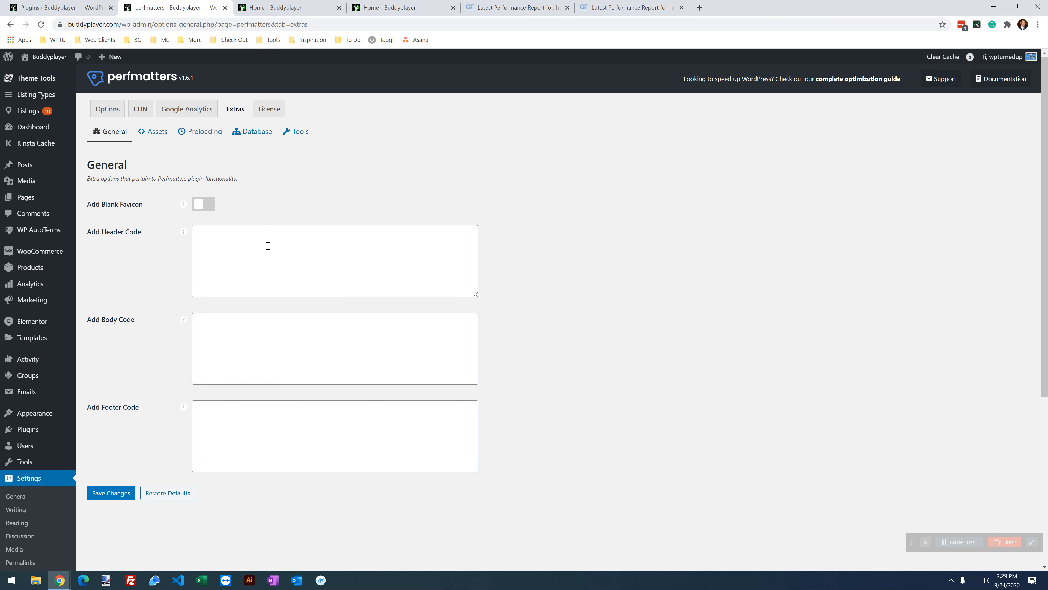
{"action": "key", "text": "ctrl+shift+Tab"}
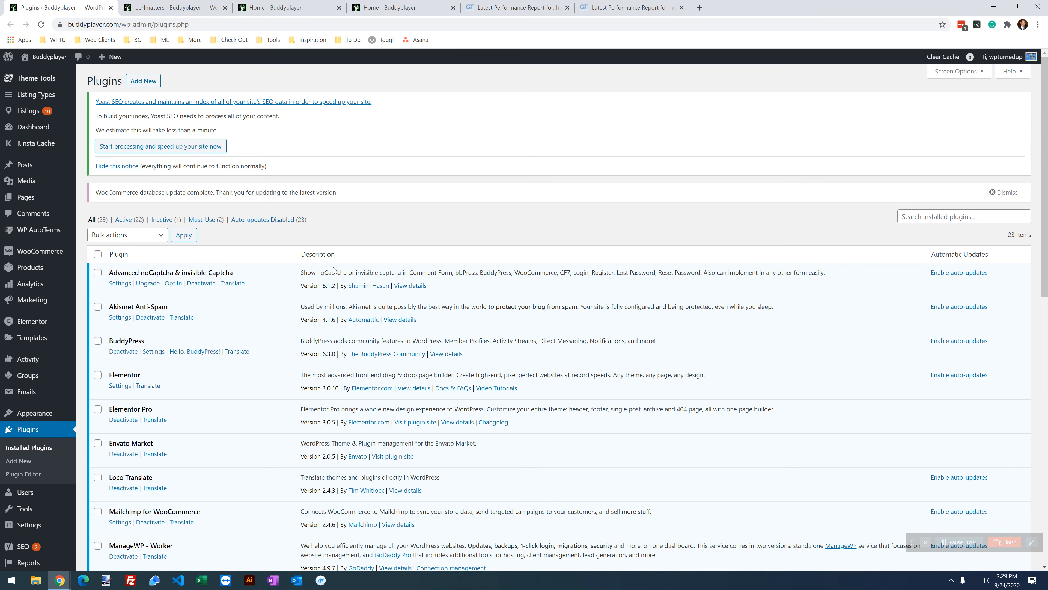
{"action": "scroll", "coordinate": [330, 258], "scroll_direction": "down", "scroll_amount": 1}
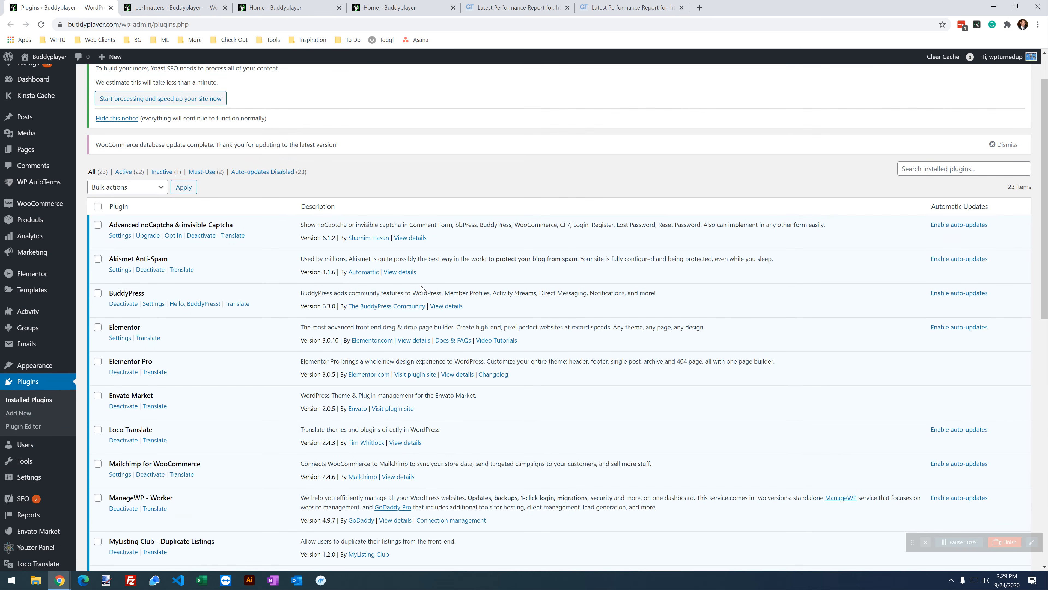
{"action": "scroll", "coordinate": [421, 287], "scroll_direction": "down", "scroll_amount": 8}
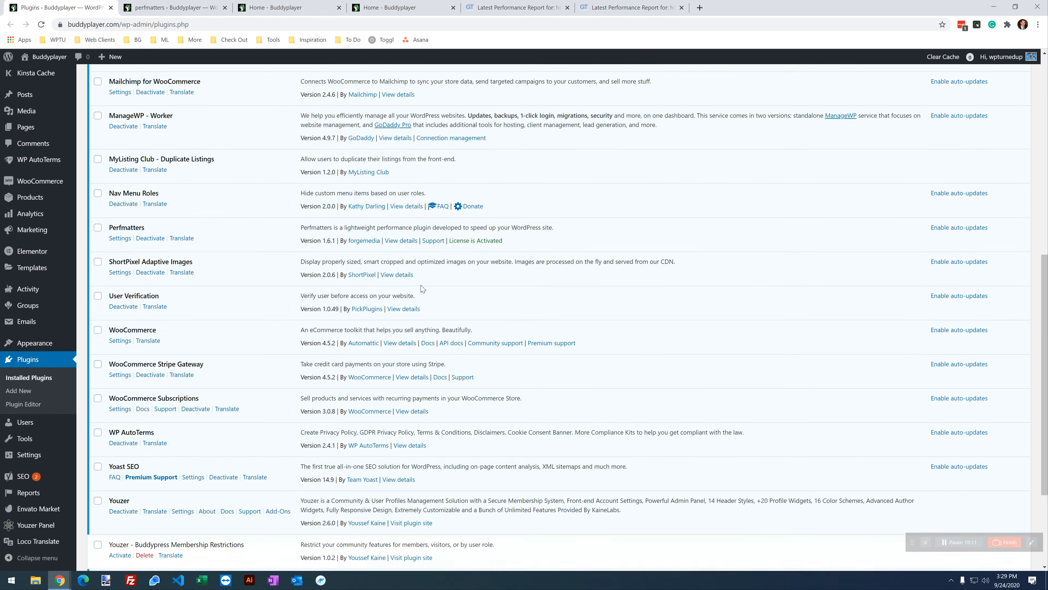
{"action": "scroll", "coordinate": [422, 288], "scroll_direction": "down", "scroll_amount": 2}
{"action": "scroll", "coordinate": [321, 95], "scroll_direction": "up", "scroll_amount": 10}
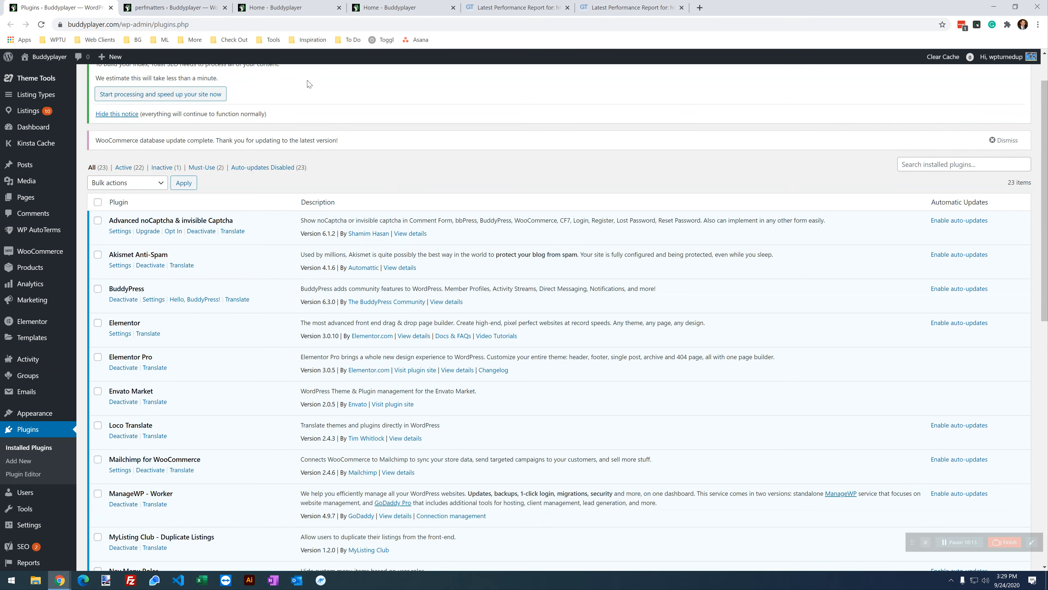
{"action": "left_click", "coordinate": [123, 7]}
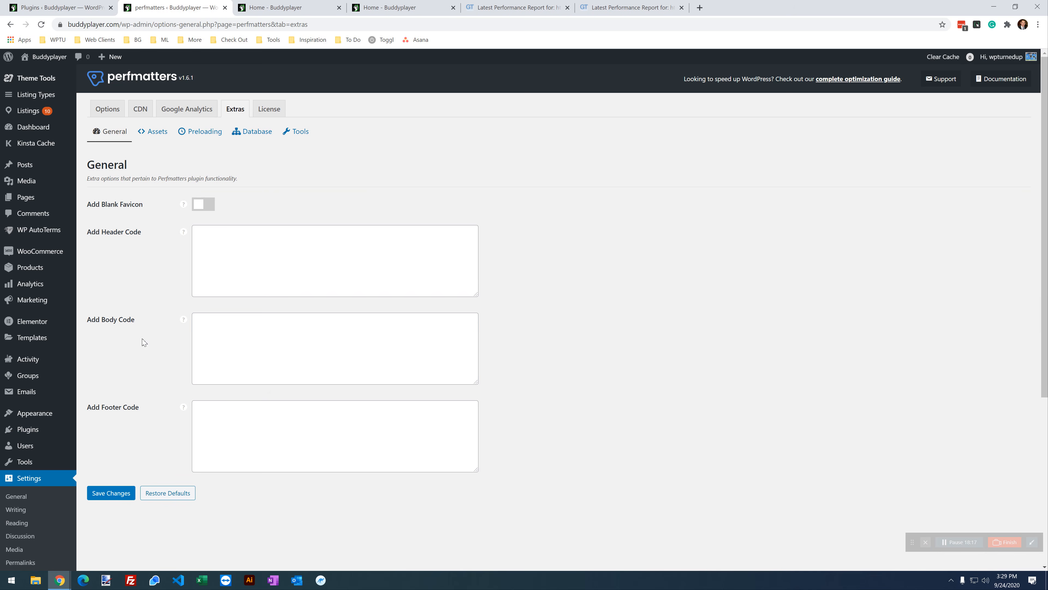
Step: Inspect the header, body and footer code fields, then show the Assets options
{"action": "left_click", "coordinate": [254, 345]}
{"action": "left_click", "coordinate": [265, 245]}
{"action": "left_click", "coordinate": [282, 424]}
{"action": "left_click", "coordinate": [265, 257]}
{"action": "left_click", "coordinate": [266, 341]}
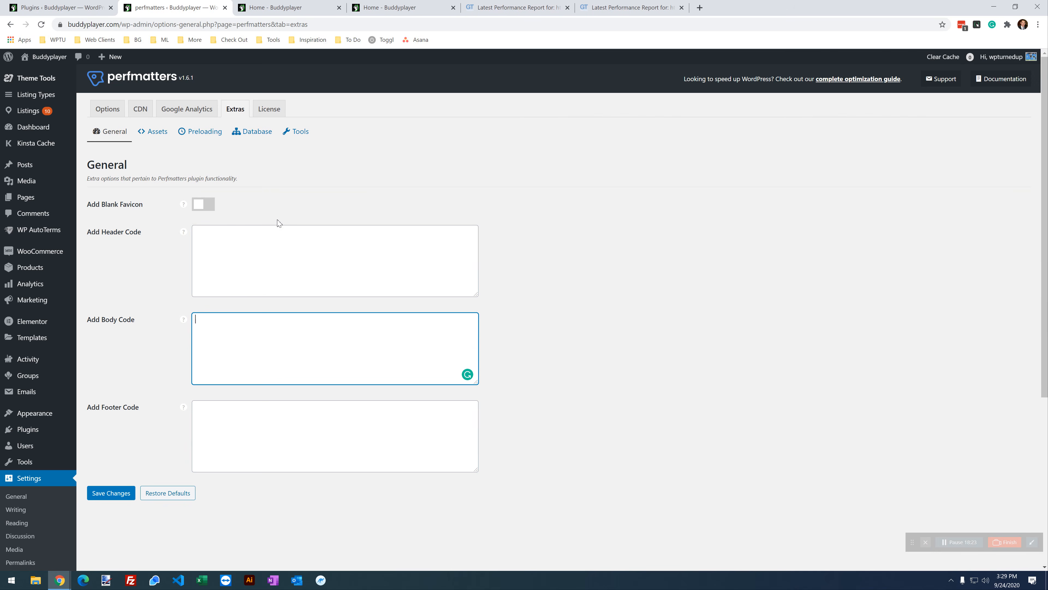
{"action": "left_click", "coordinate": [158, 136]}
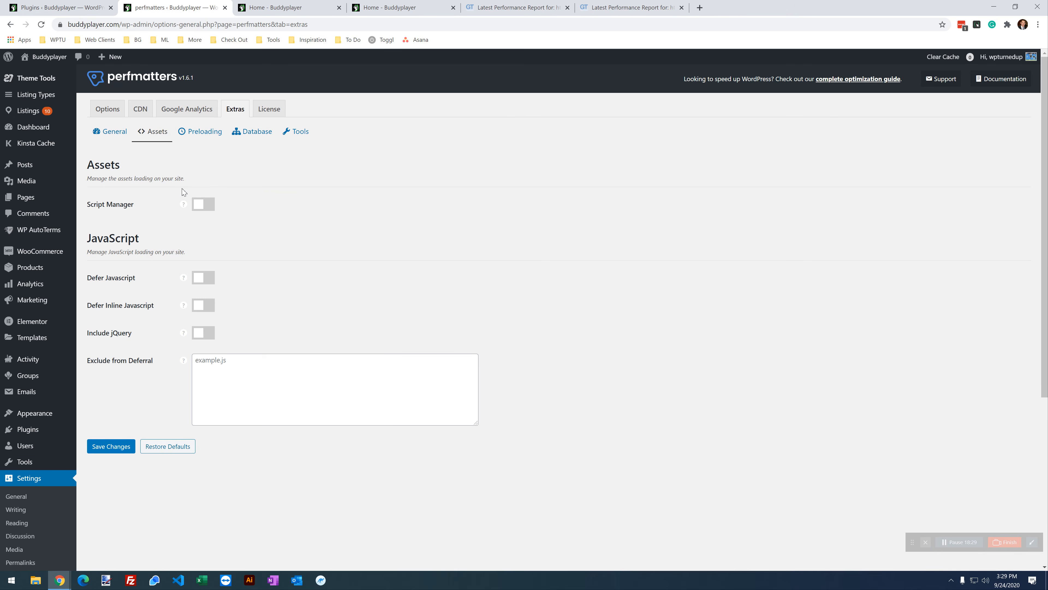
Step: Switch Script Manager on and save, then glance at the home page tab and return
{"action": "left_click", "coordinate": [203, 210]}
{"action": "left_click", "coordinate": [116, 449]}
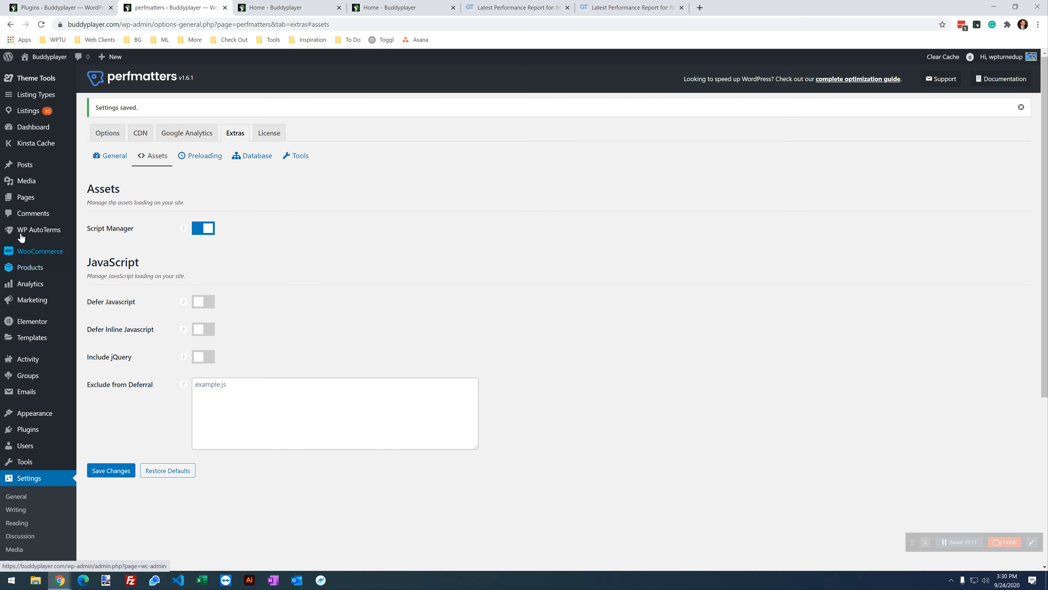
{"action": "left_click", "coordinate": [274, 8]}
{"action": "left_click", "coordinate": [197, 8]}
Step: Open the pages list in a new tab and launch the Script Manager for the Home page
{"action": "mouse_move", "coordinate": [26, 201]}
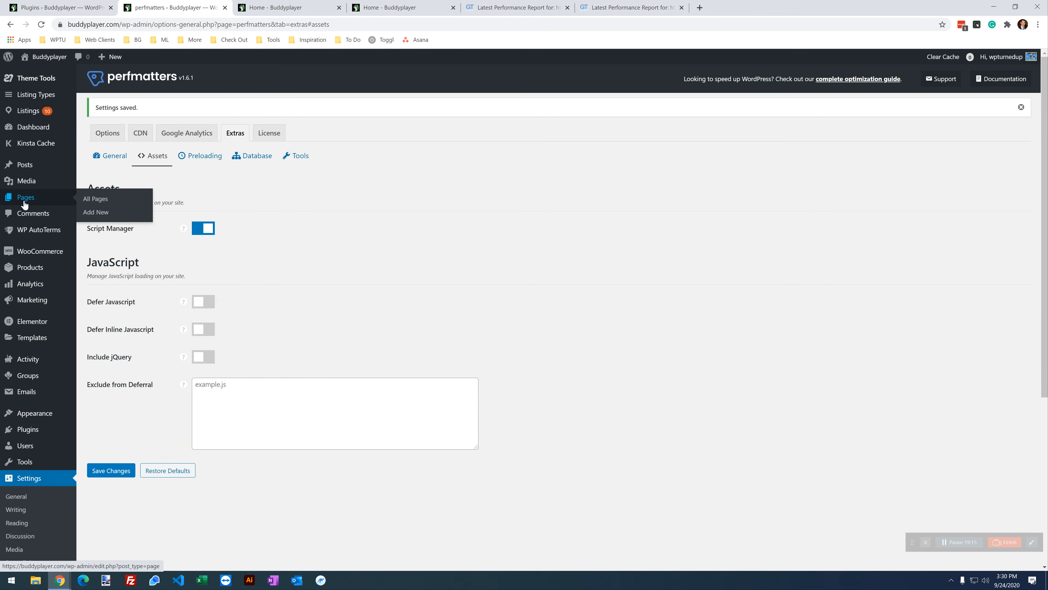
{"action": "left_click", "coordinate": [41, 203]}
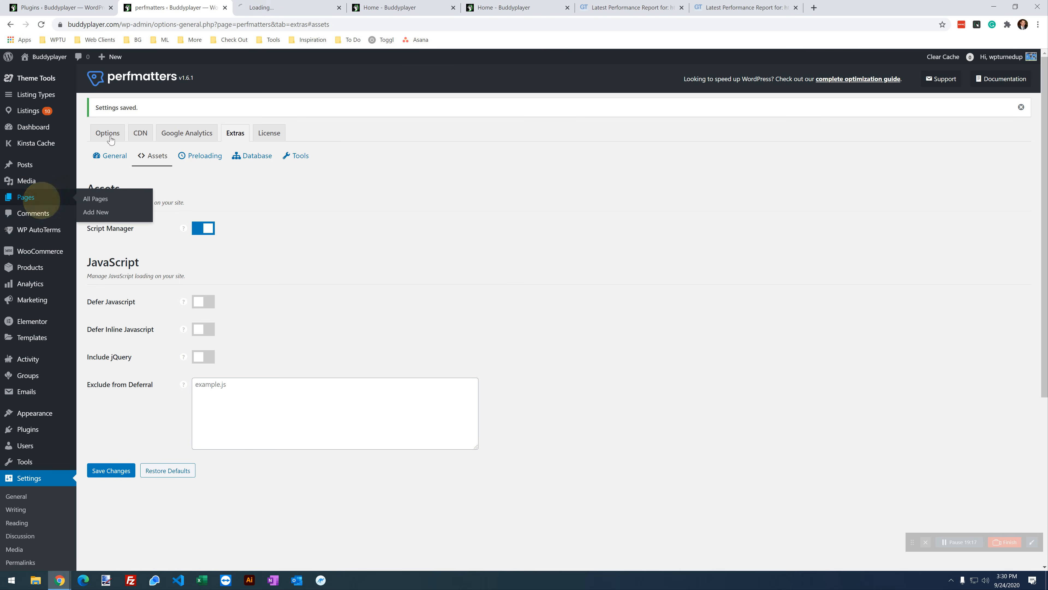
{"action": "left_click", "coordinate": [289, 7]}
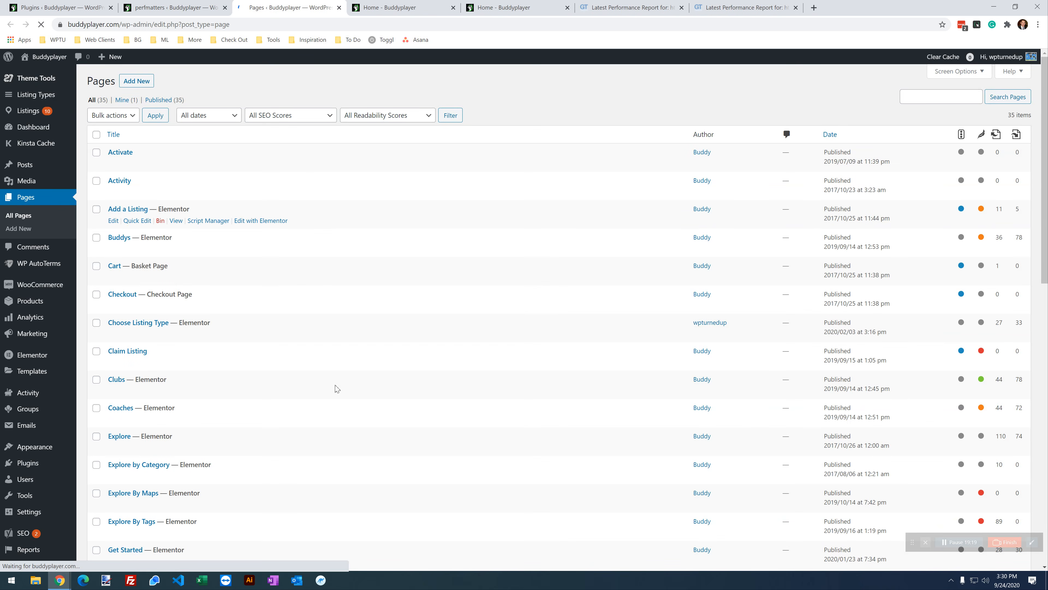
{"action": "scroll", "coordinate": [298, 445], "scroll_direction": "down", "scroll_amount": 5}
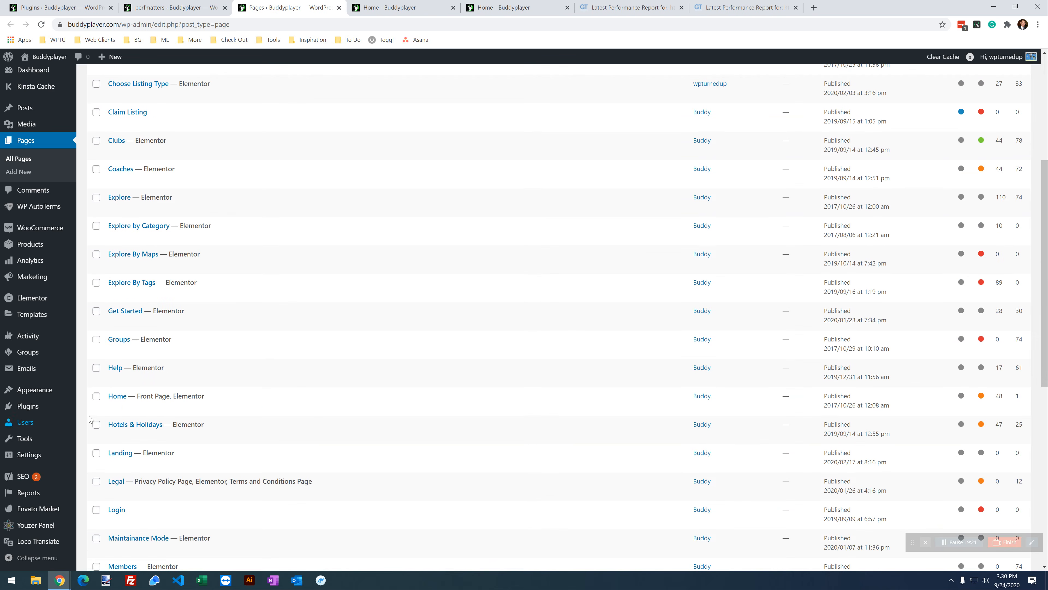
{"action": "mouse_move", "coordinate": [115, 398]}
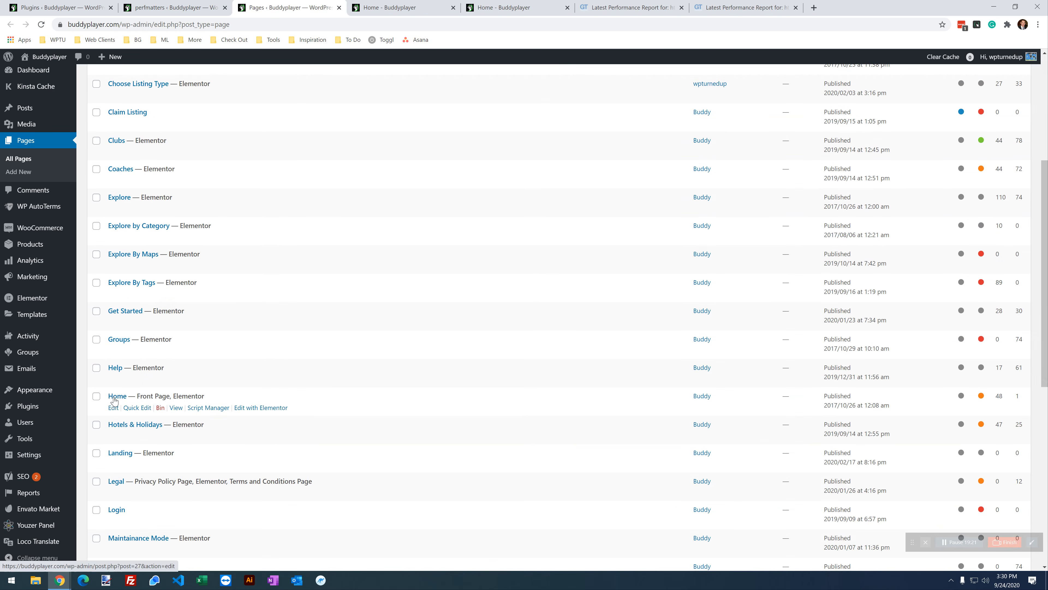
{"action": "left_click", "coordinate": [203, 409]}
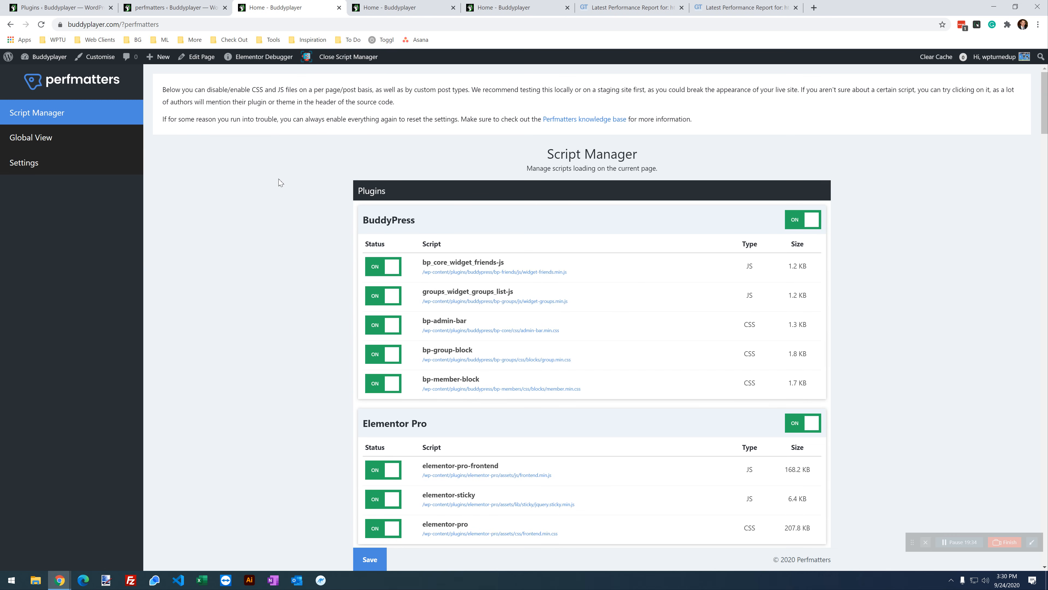
{"action": "scroll", "coordinate": [282, 185], "scroll_direction": "down", "scroll_amount": 13}
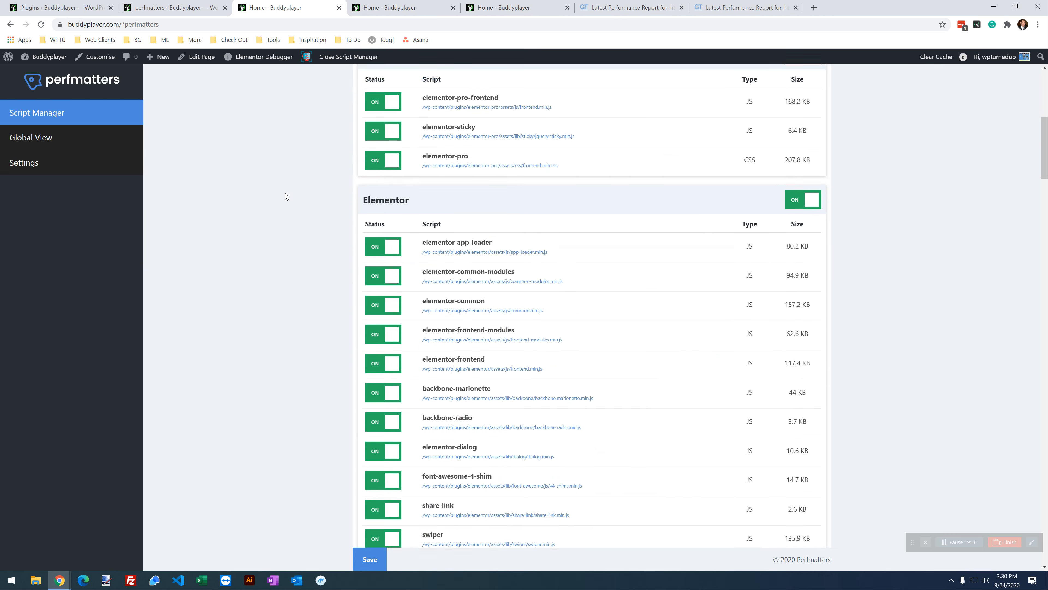
{"action": "scroll", "coordinate": [288, 195], "scroll_direction": "down", "scroll_amount": 17}
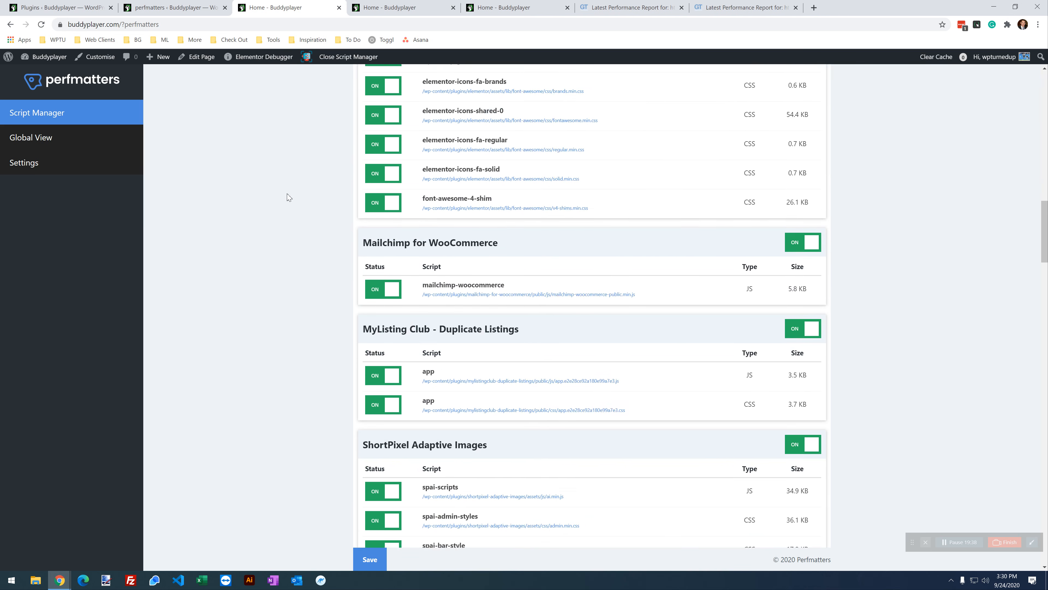
{"action": "scroll", "coordinate": [288, 195], "scroll_direction": "down", "scroll_amount": 20}
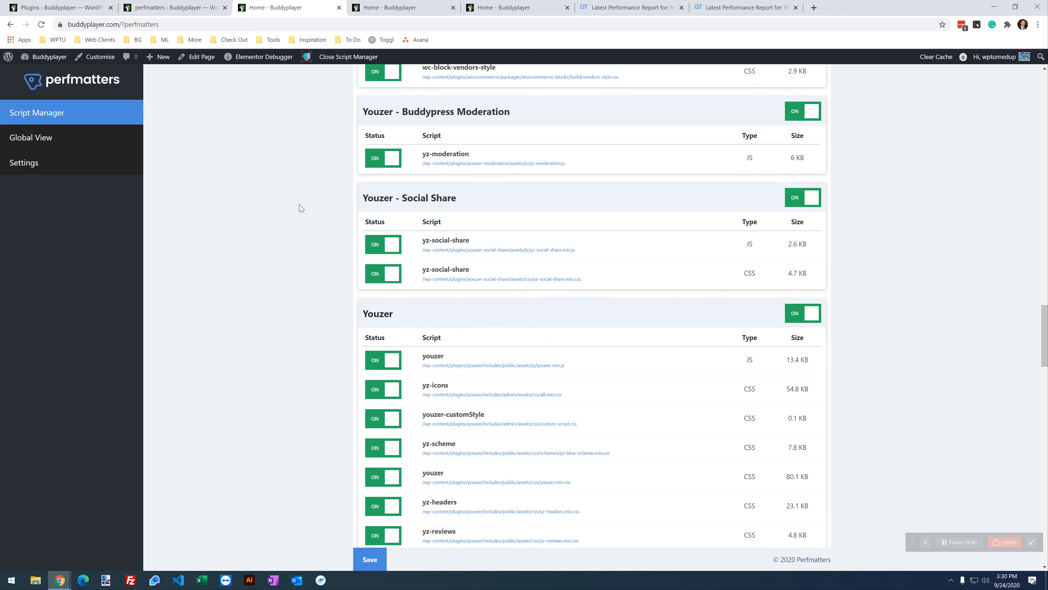
{"action": "scroll", "coordinate": [302, 211], "scroll_direction": "down", "scroll_amount": 20}
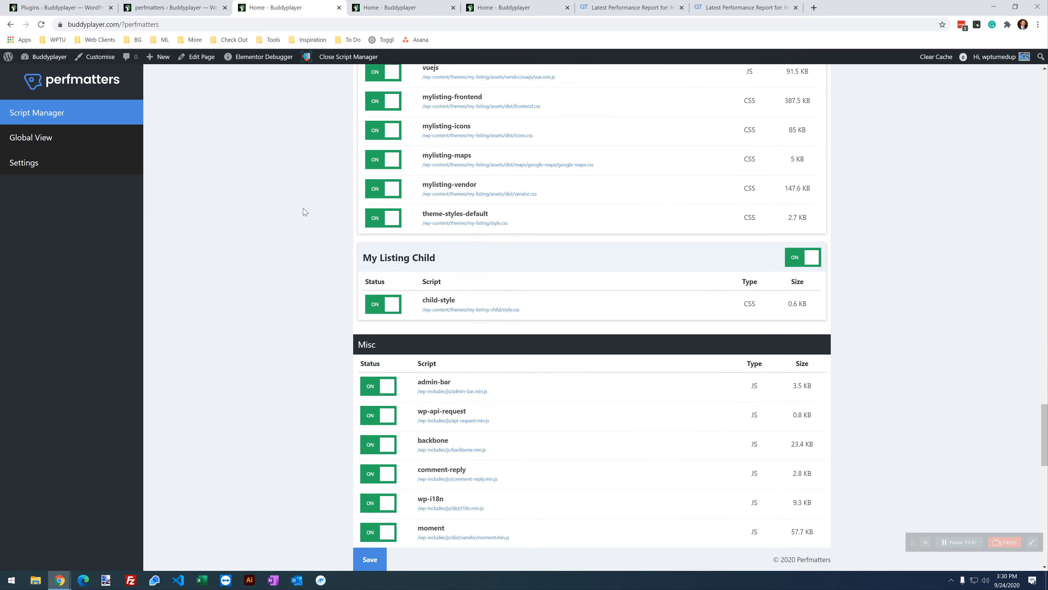
{"action": "scroll", "coordinate": [302, 213], "scroll_direction": "down", "scroll_amount": 12}
{"action": "scroll", "coordinate": [306, 214], "scroll_direction": "up", "scroll_amount": 20}
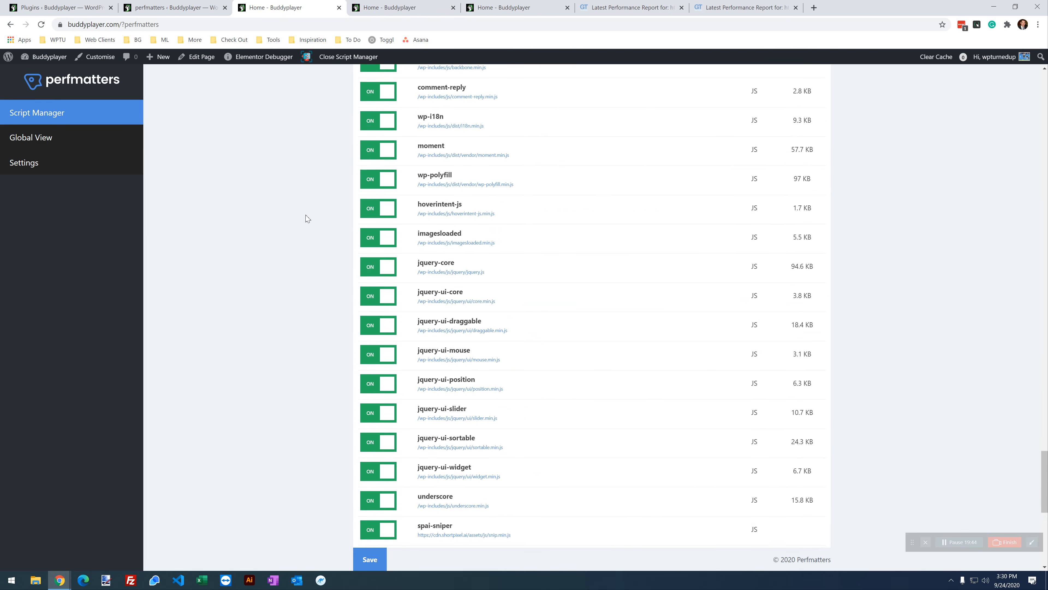
{"action": "scroll", "coordinate": [313, 227], "scroll_direction": "up", "scroll_amount": 20}
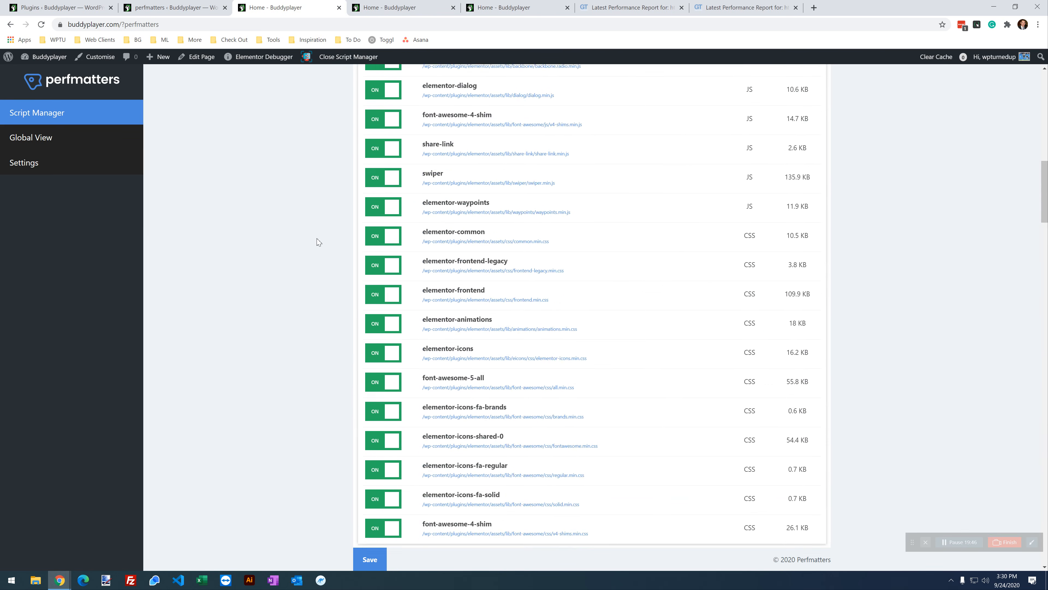
{"action": "scroll", "coordinate": [318, 242], "scroll_direction": "up", "scroll_amount": 9}
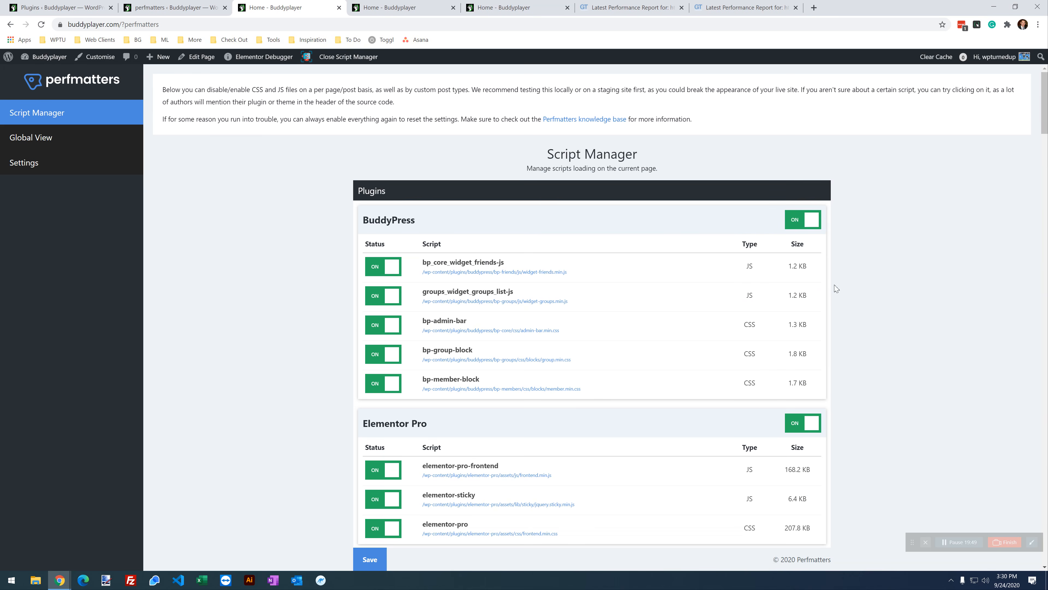
Step: Toggle the whole BuddyPress script group off and back on twice to demonstrate it
{"action": "left_click", "coordinate": [801, 227]}
{"action": "left_click", "coordinate": [796, 225]}
{"action": "left_click", "coordinate": [793, 225]}
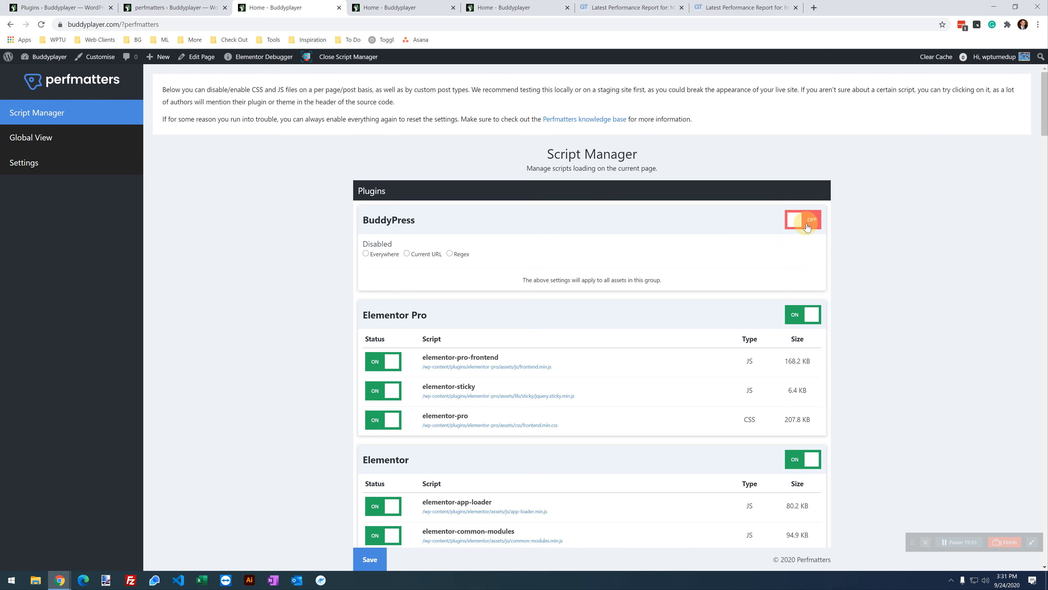
{"action": "left_click", "coordinate": [805, 226]}
Step: Toggle bp_core_widget_friends-js and groups_widget_groups_list-js off and on, then switch the BuddyPress group off
{"action": "left_click", "coordinate": [377, 267]}
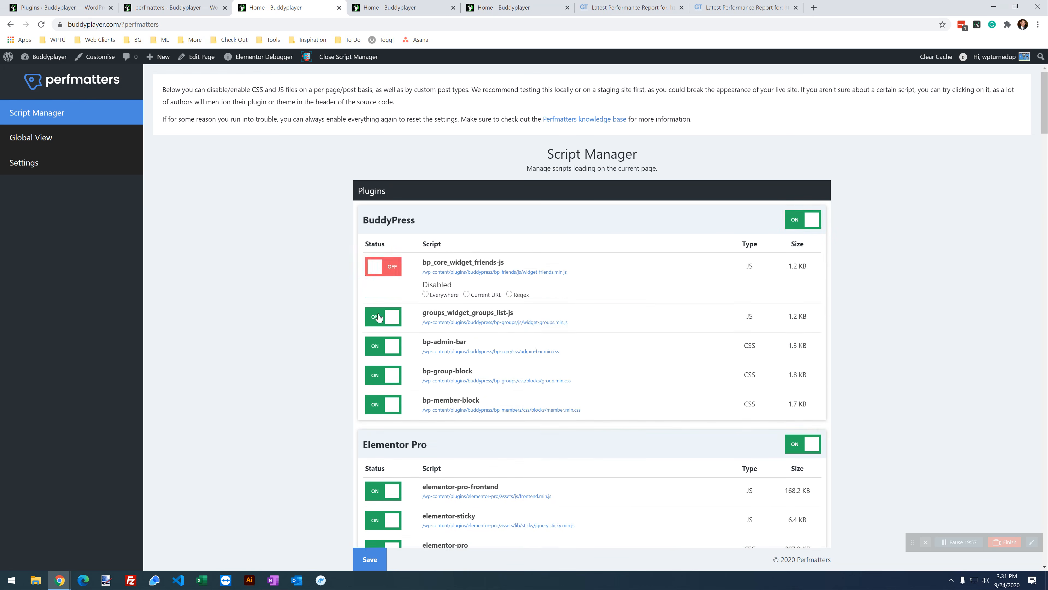
{"action": "left_click", "coordinate": [387, 318]}
{"action": "left_click", "coordinate": [387, 318]}
{"action": "left_click", "coordinate": [390, 267]}
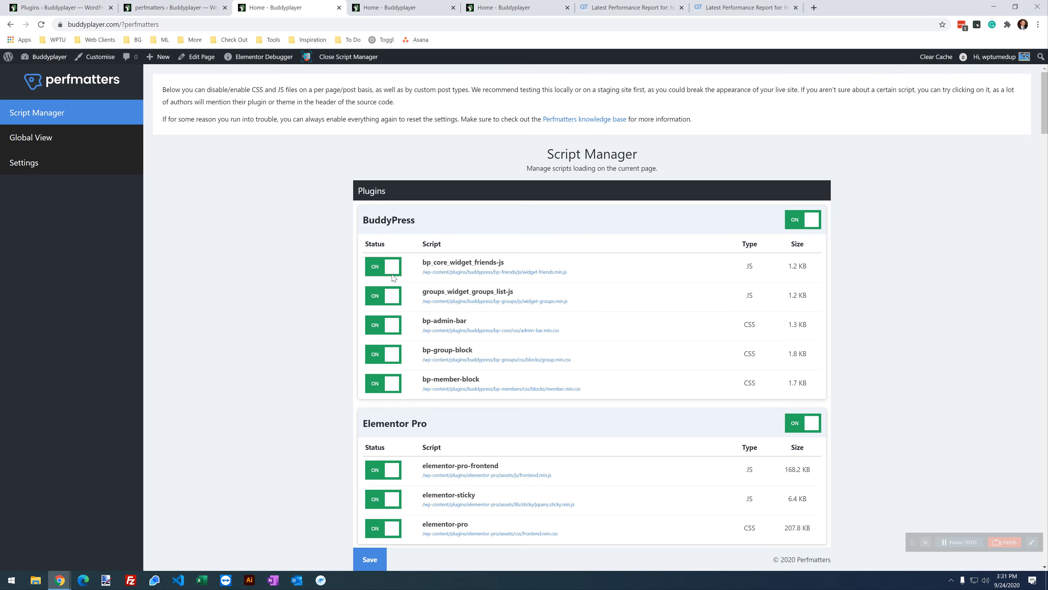
{"action": "left_click", "coordinate": [795, 222]}
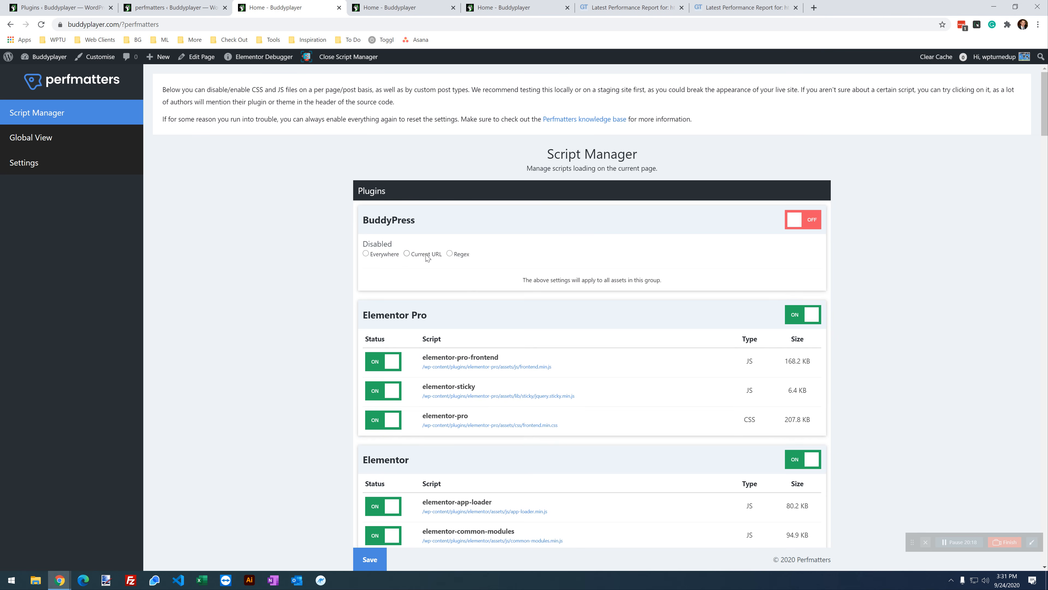
Step: Limit the BuddyPress disable to a Regex match and highlight its (explore) pattern
{"action": "left_click", "coordinate": [451, 255]}
{"action": "left_click", "coordinate": [397, 291]}
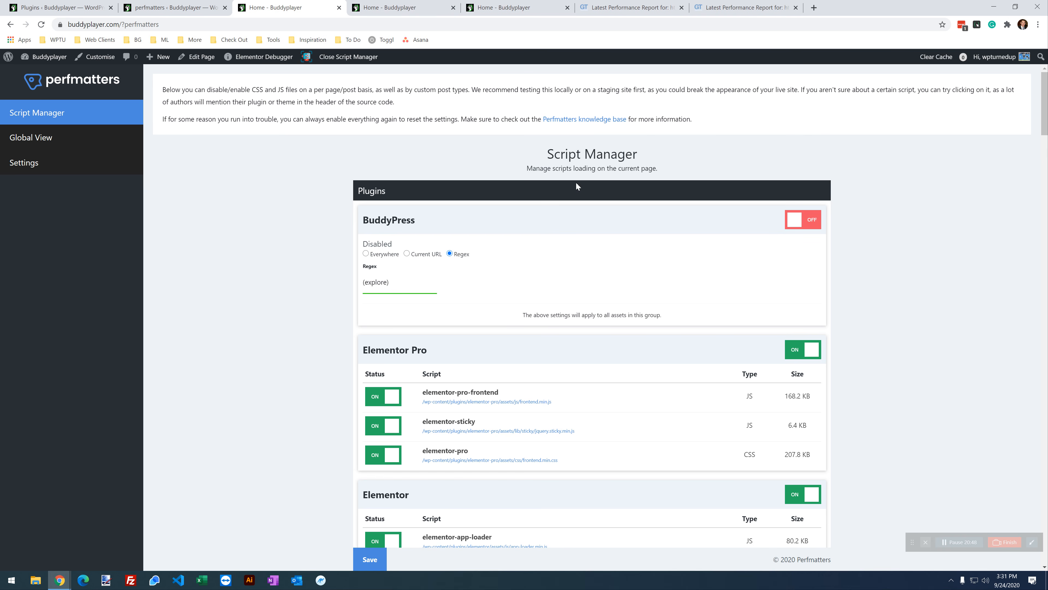
{"action": "left_click_drag", "start_coordinate": [392, 283], "coordinate": [358, 282]}
Step: Try Everywhere with a Listings exception, then Current URL, and turn BuddyPress back on
{"action": "left_click", "coordinate": [377, 254]}
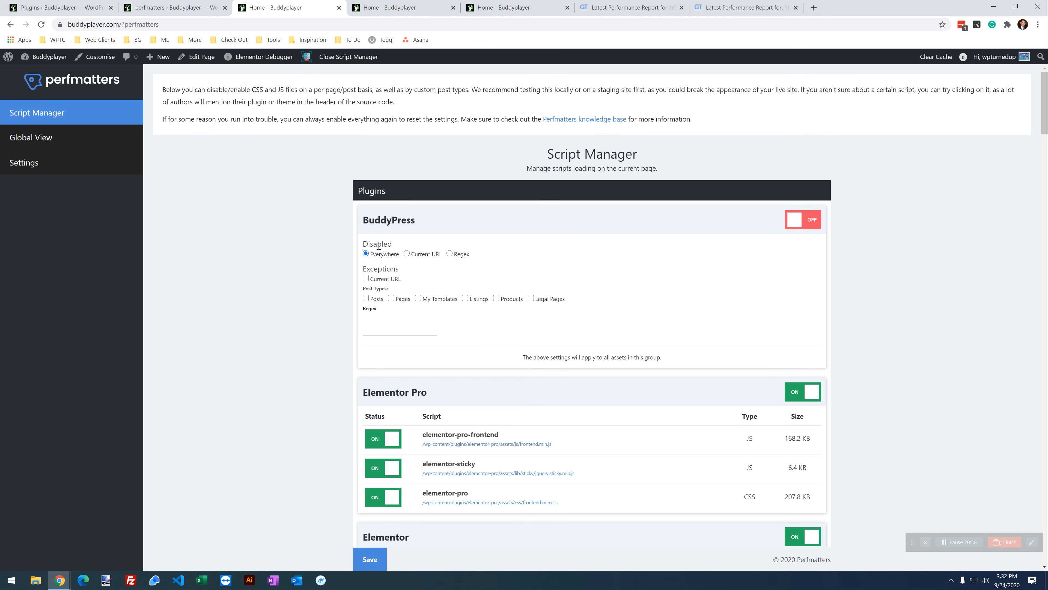
{"action": "left_click", "coordinate": [465, 298]}
{"action": "left_click_drag", "start_coordinate": [406, 269], "coordinate": [361, 271]}
{"action": "left_click", "coordinate": [409, 327]}
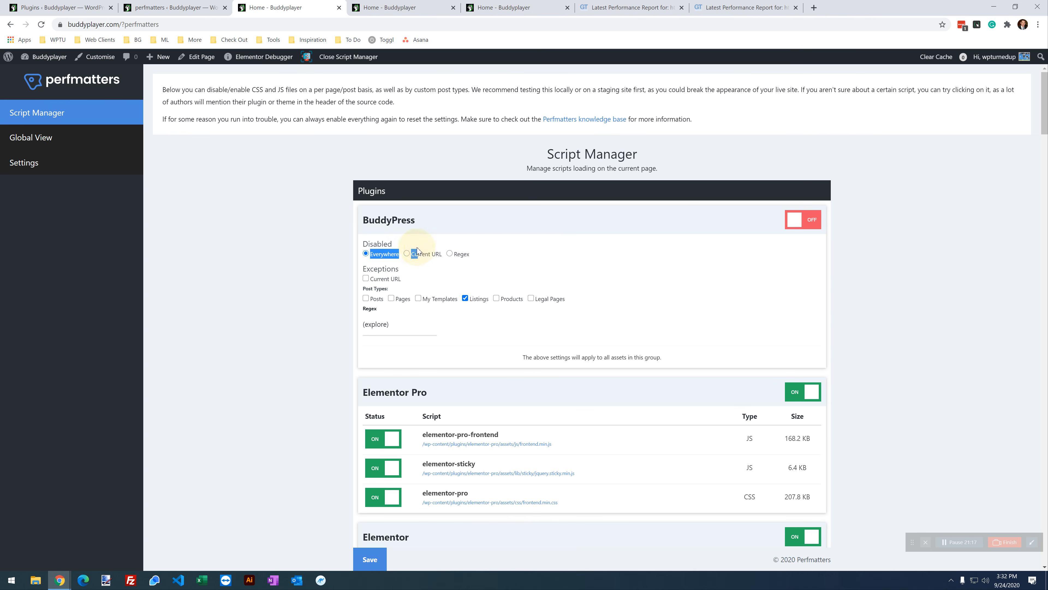
{"action": "left_click", "coordinate": [417, 254]}
{"action": "left_click", "coordinate": [821, 227]}
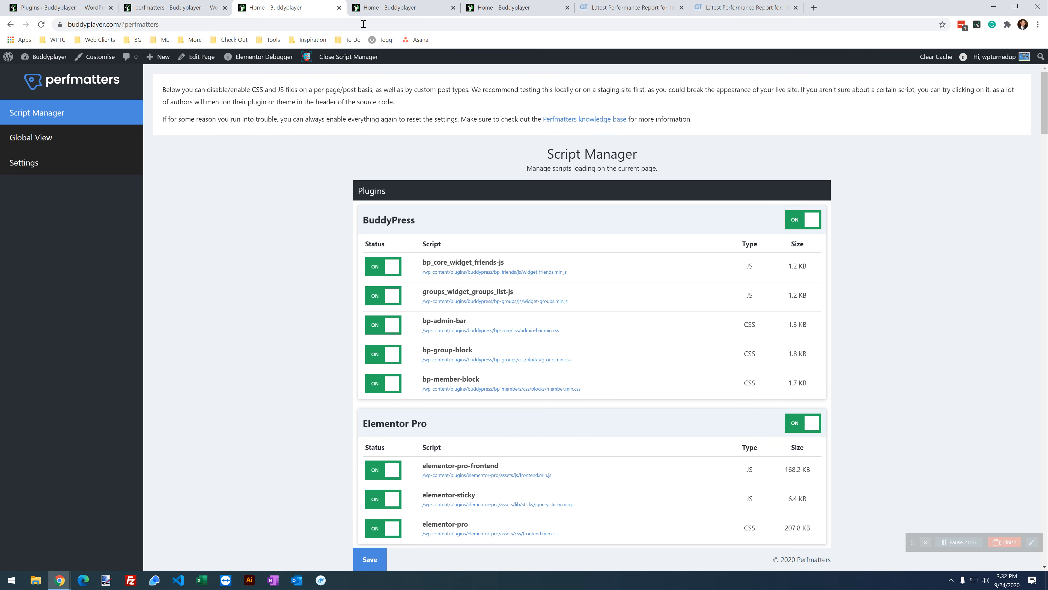
{"action": "left_click", "coordinate": [463, 5]}
{"action": "scroll", "coordinate": [459, 337], "scroll_direction": "down", "scroll_amount": 10}
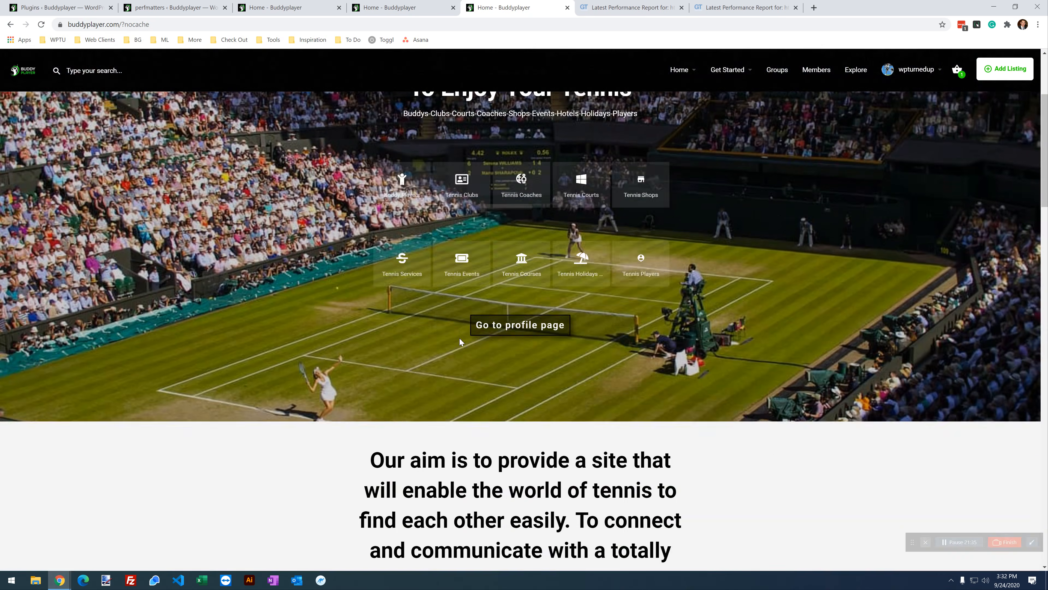
{"action": "scroll", "coordinate": [459, 337], "scroll_direction": "down", "scroll_amount": 2}
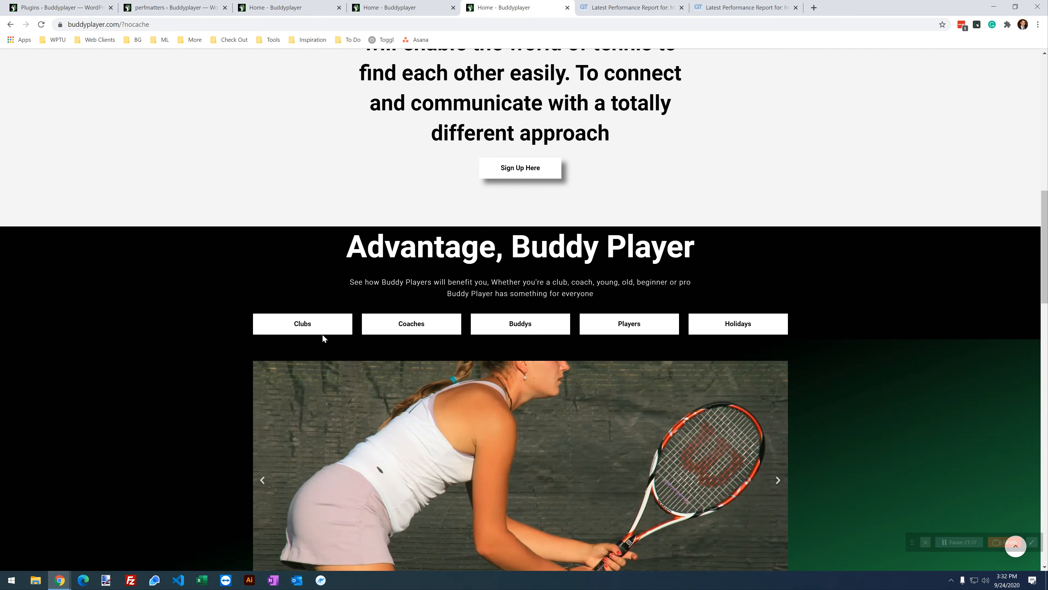
{"action": "scroll", "coordinate": [392, 338], "scroll_direction": "down", "scroll_amount": 10}
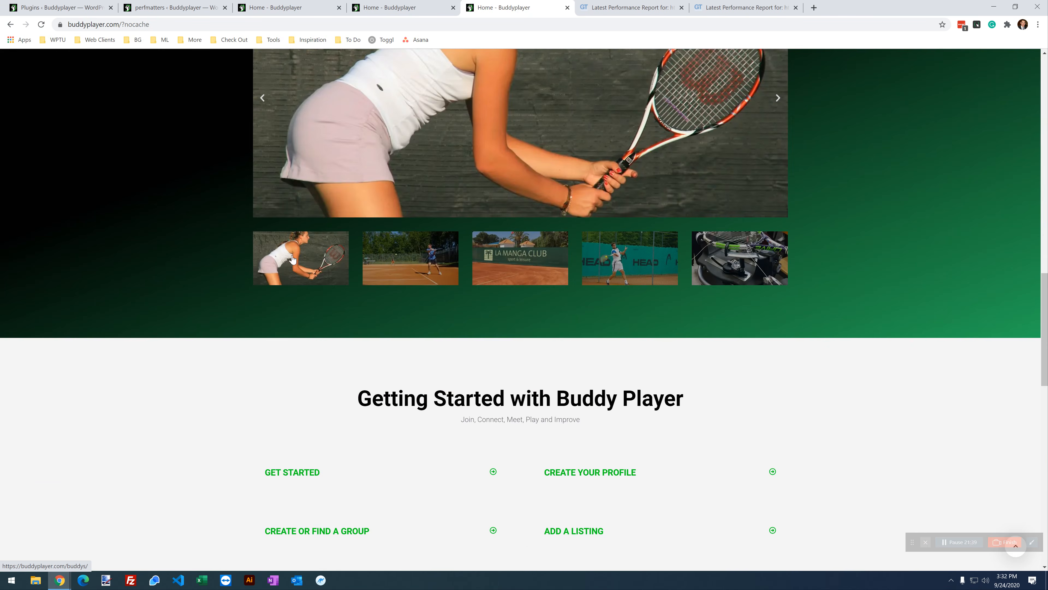
{"action": "scroll", "coordinate": [649, 348], "scroll_direction": "down", "scroll_amount": 20}
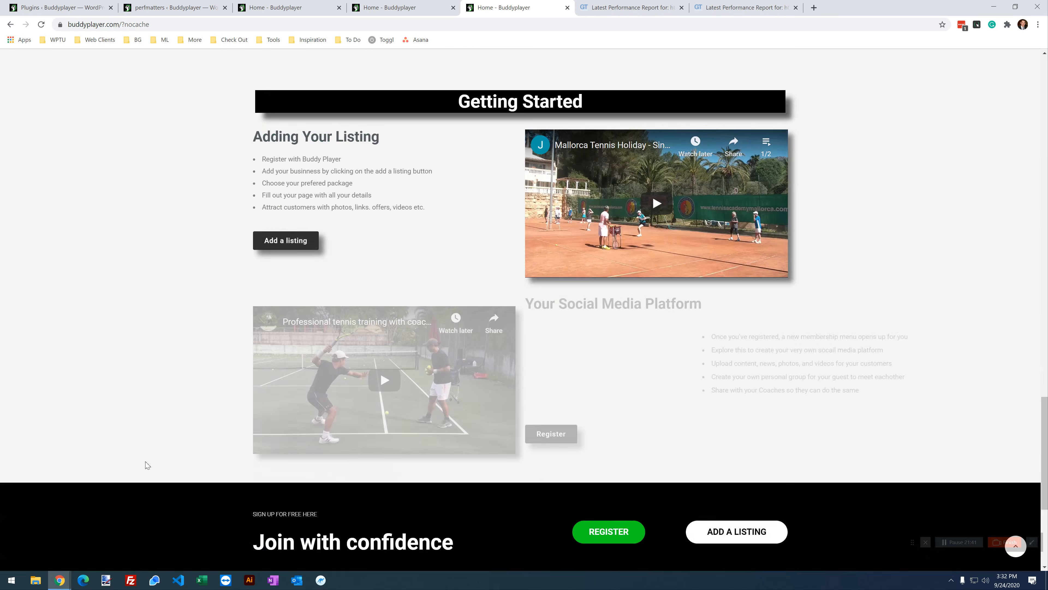
{"action": "scroll", "coordinate": [168, 490], "scroll_direction": "up", "scroll_amount": 20}
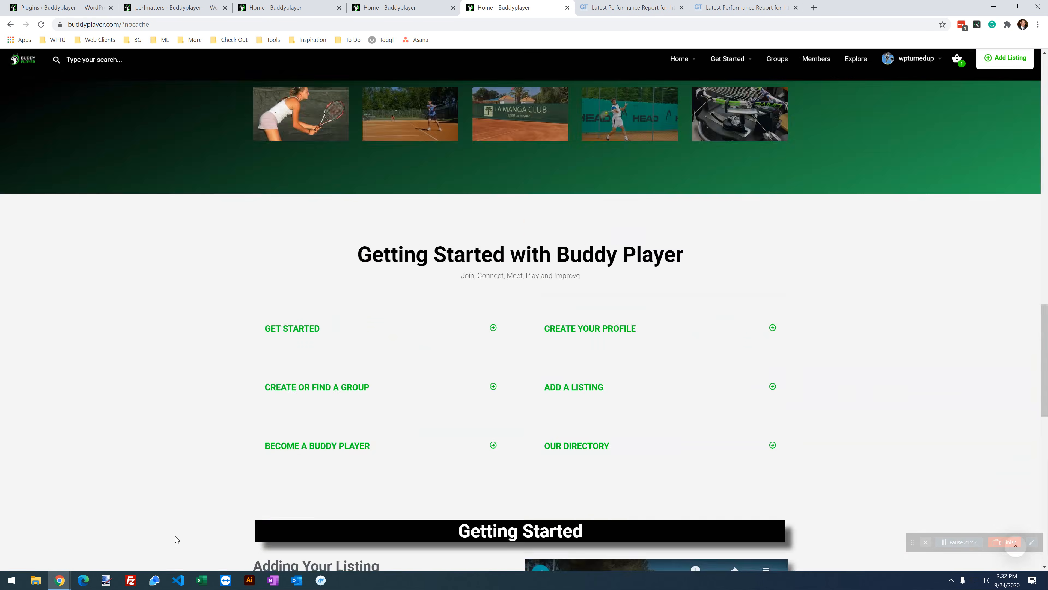
{"action": "scroll", "coordinate": [175, 551], "scroll_direction": "up", "scroll_amount": 15}
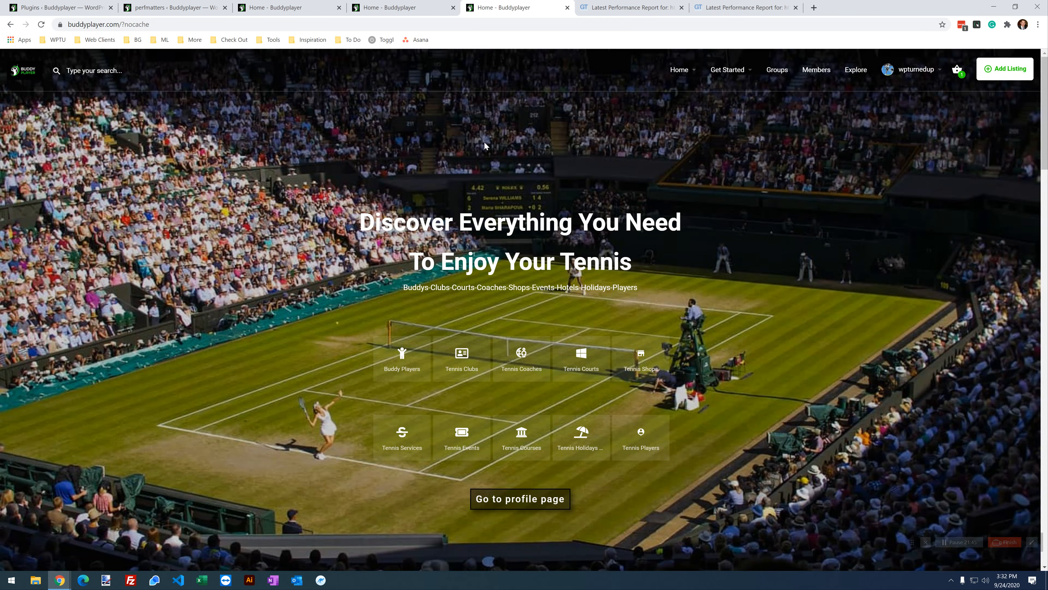
{"action": "mouse_move", "coordinate": [914, 75]}
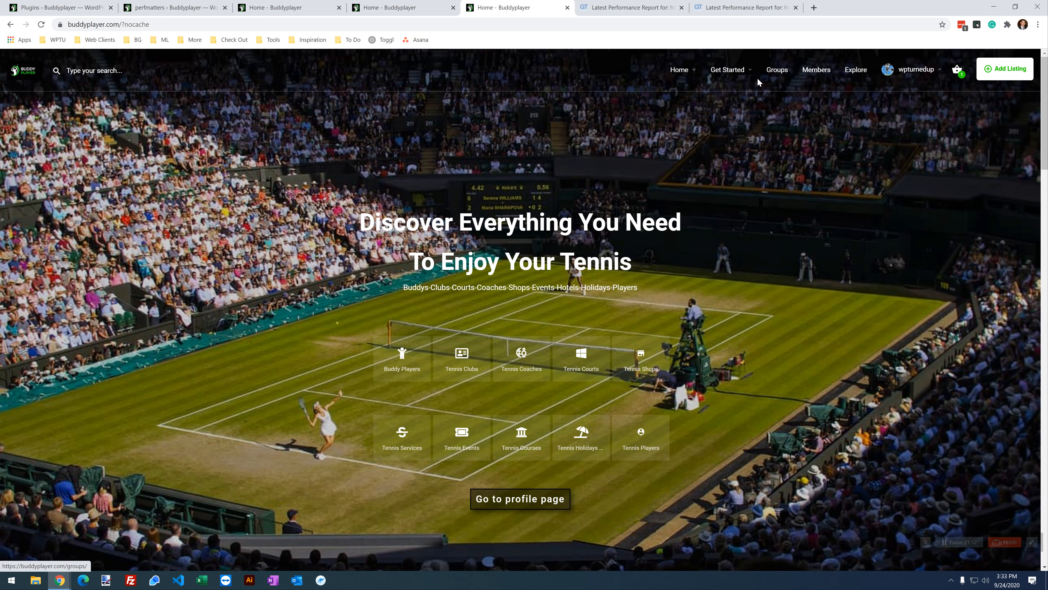
{"action": "scroll", "coordinate": [561, 329], "scroll_direction": "down", "scroll_amount": 6}
{"action": "scroll", "coordinate": [370, 445], "scroll_direction": "up", "scroll_amount": 6}
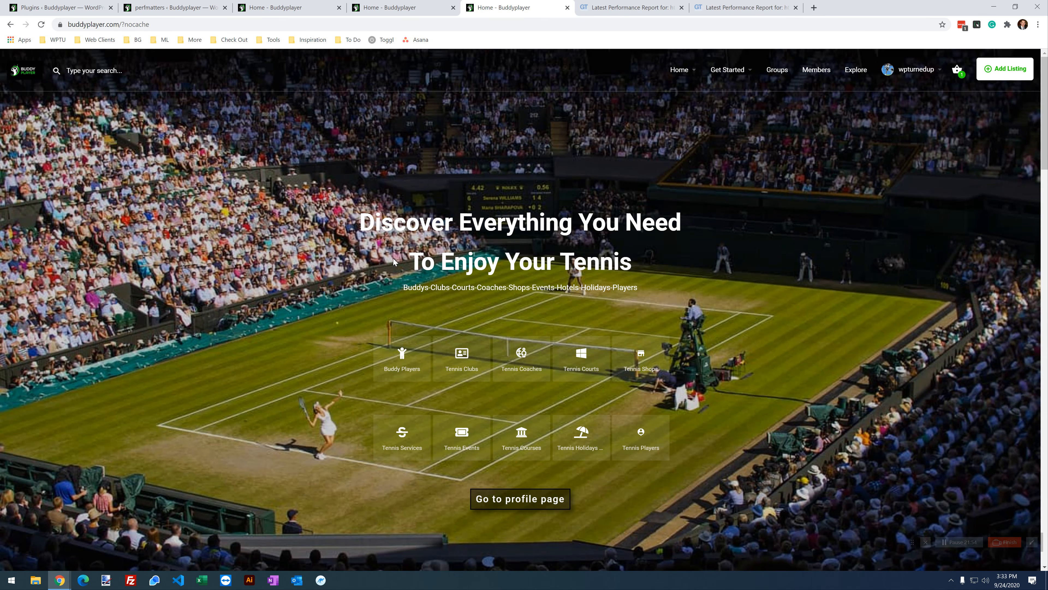
{"action": "left_click", "coordinate": [403, 8]}
{"action": "left_click", "coordinate": [488, 2]}
{"action": "left_click", "coordinate": [430, 12]}
{"action": "left_click", "coordinate": [494, 6]}
{"action": "left_click", "coordinate": [291, 8]}
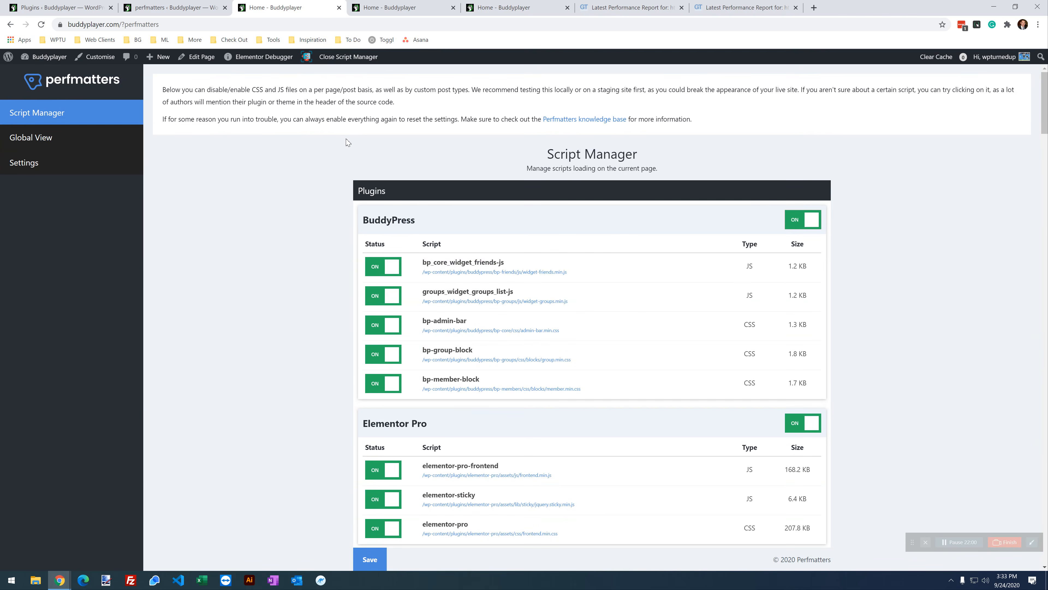
Step: Disable BuddyPress on the current URL, save the settings, and reload the nocache homepage
{"action": "left_click", "coordinate": [798, 226]}
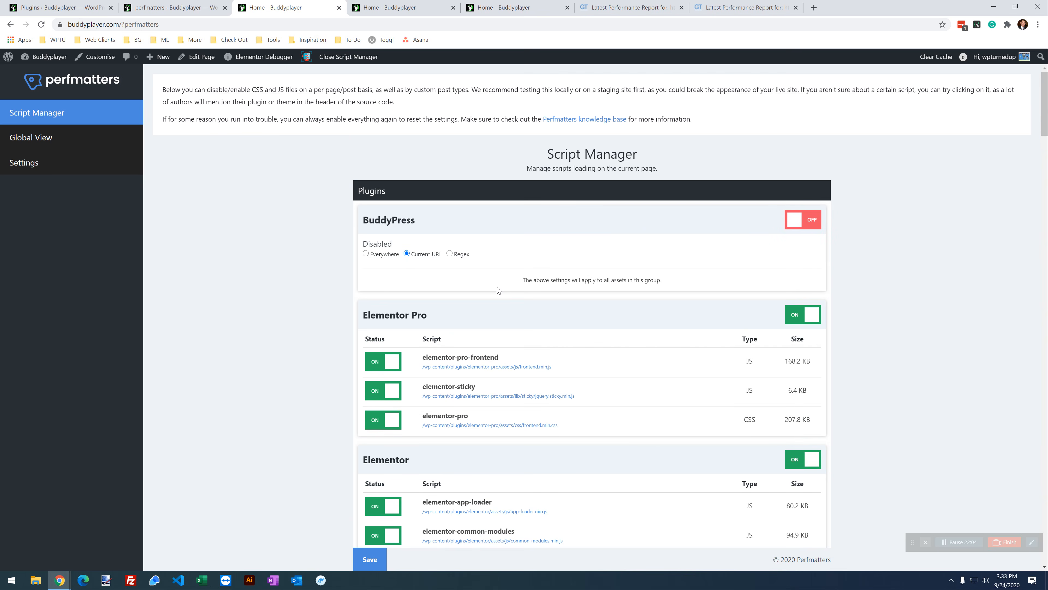
{"action": "left_click", "coordinate": [381, 564]}
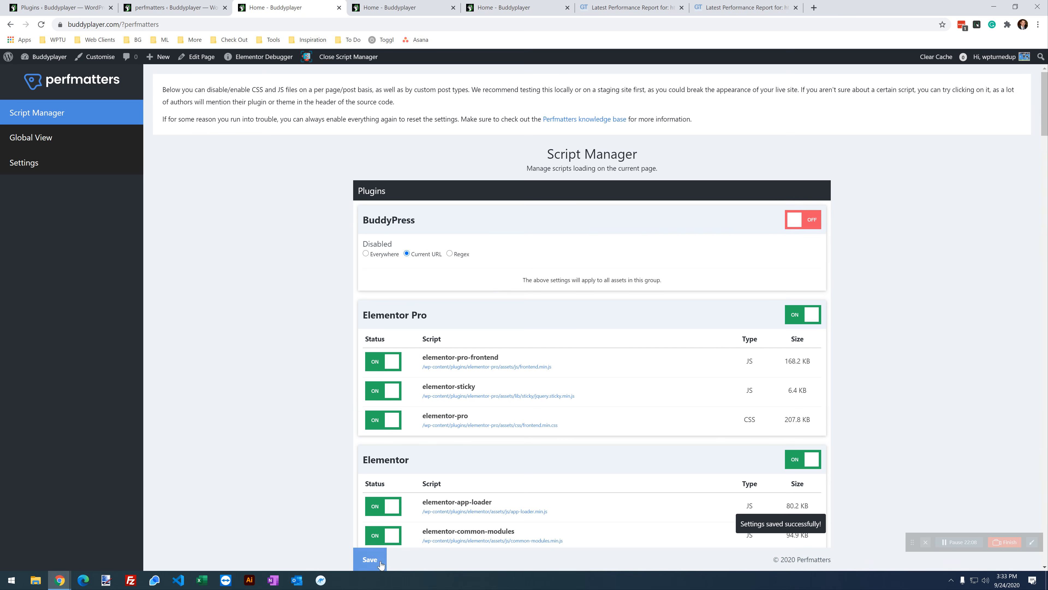
{"action": "left_click", "coordinate": [512, 8]}
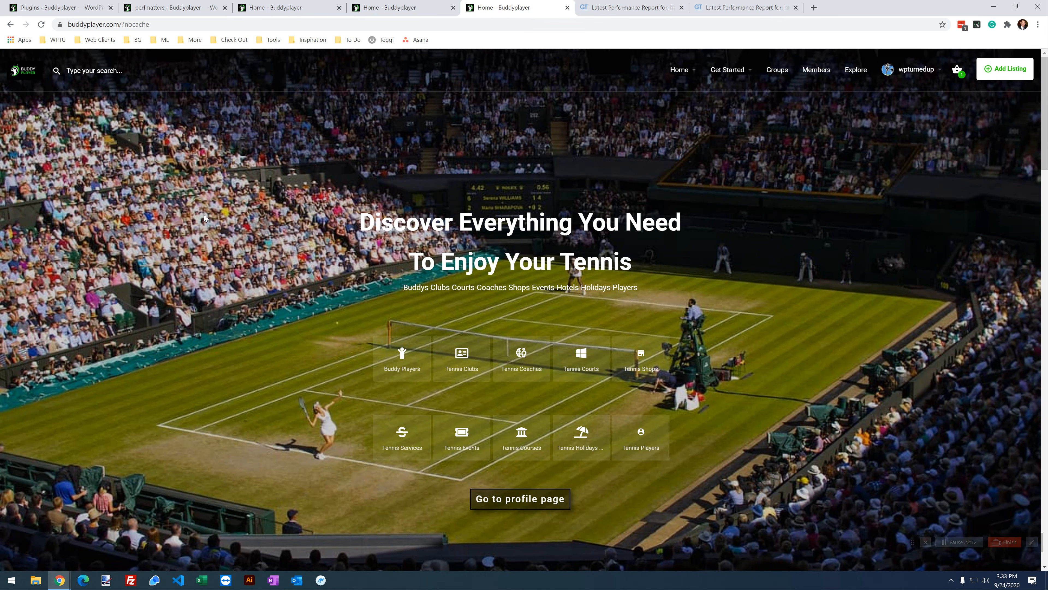
{"action": "left_click", "coordinate": [41, 25]}
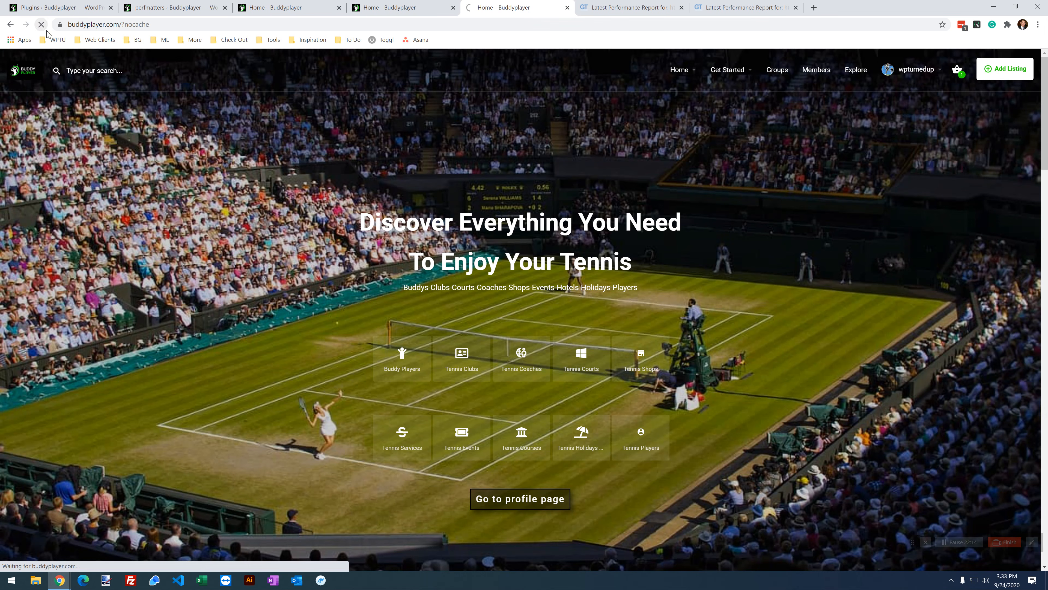
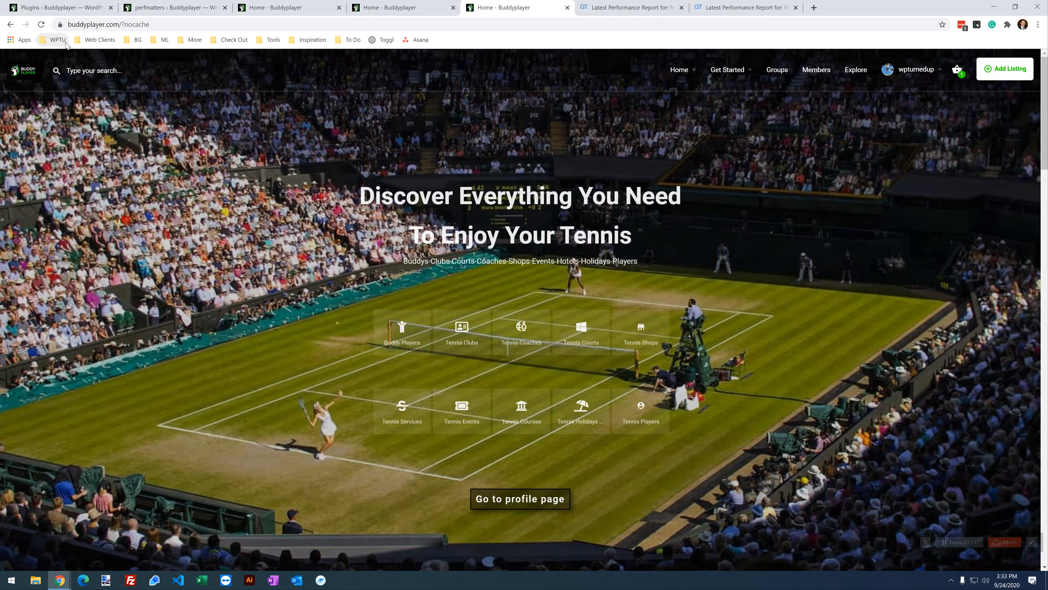
Step: Dismiss the search category suggestions and scroll through the nocache home page
{"action": "left_click", "coordinate": [81, 69]}
{"action": "left_click", "coordinate": [305, 265]}
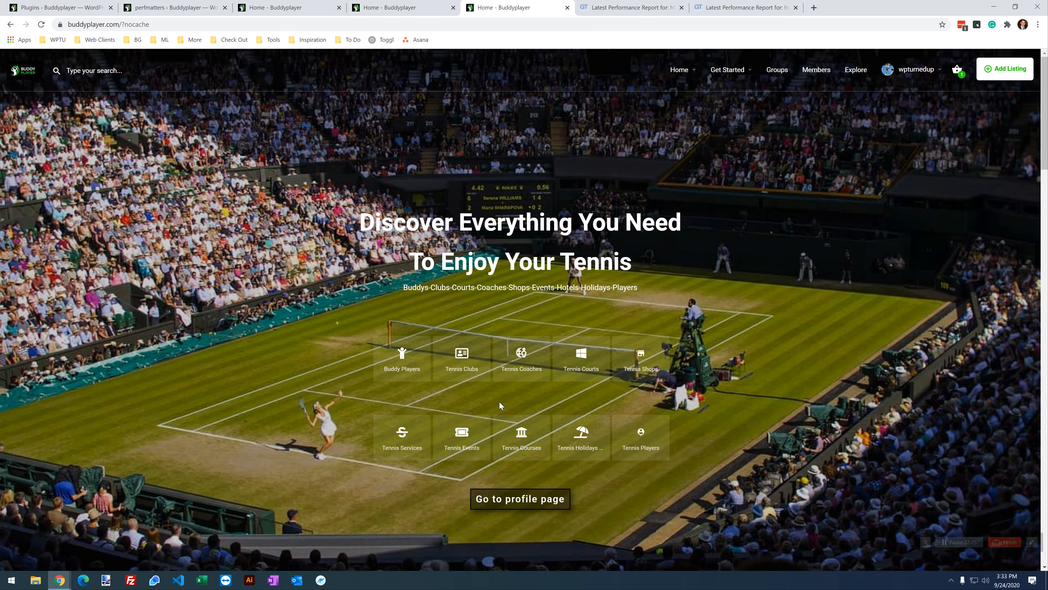
{"action": "mouse_move", "coordinate": [739, 68]}
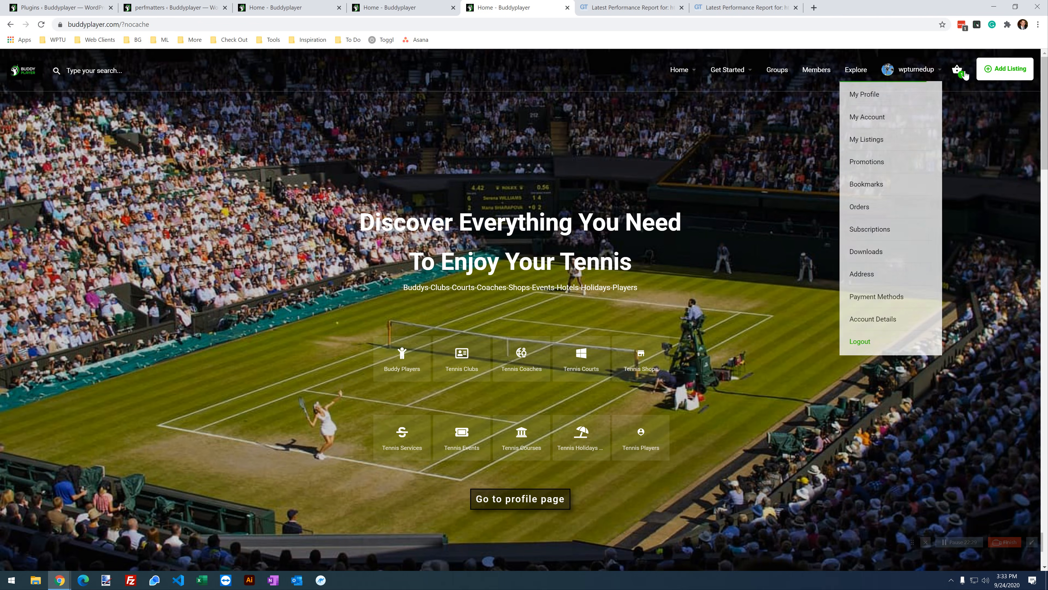
{"action": "scroll", "coordinate": [819, 311], "scroll_direction": "down", "scroll_amount": 6}
{"action": "scroll", "coordinate": [820, 311], "scroll_direction": "down", "scroll_amount": 2}
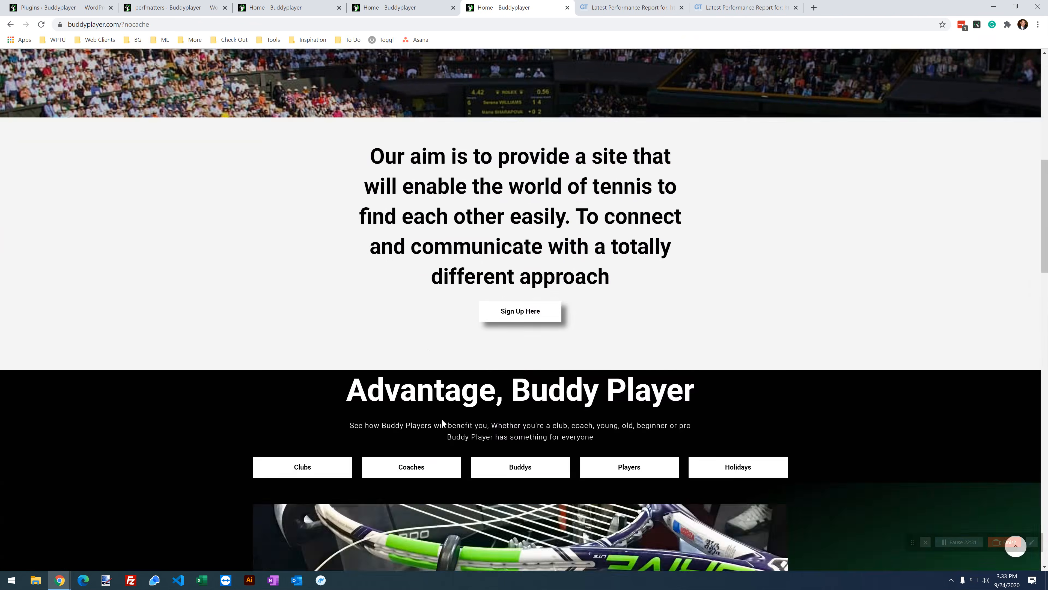
{"action": "scroll", "coordinate": [182, 370], "scroll_direction": "down", "scroll_amount": 1}
{"action": "scroll", "coordinate": [784, 362], "scroll_direction": "down", "scroll_amount": 5}
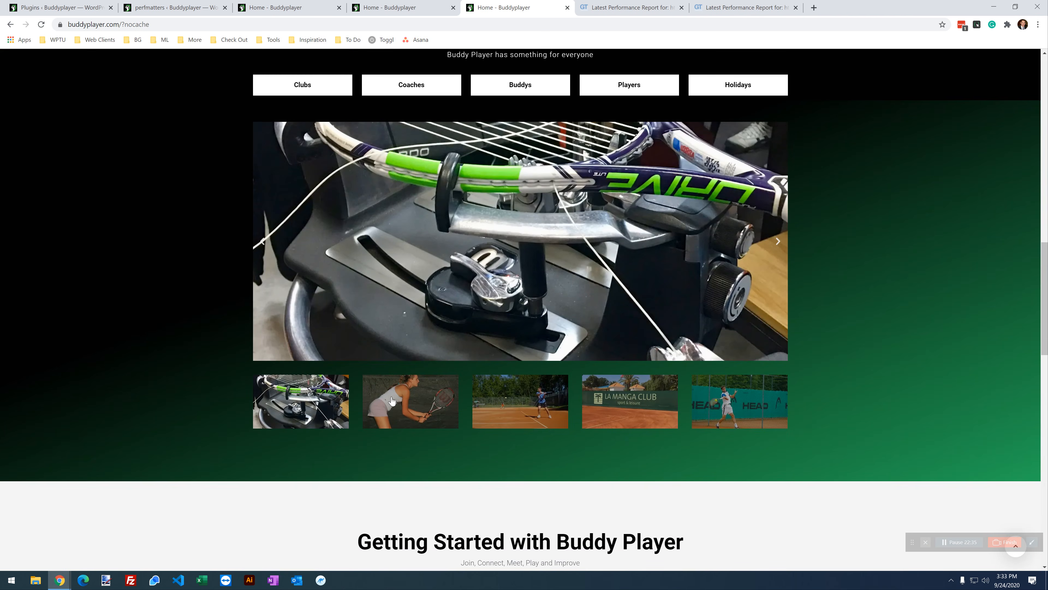
{"action": "scroll", "coordinate": [392, 400], "scroll_direction": "down", "scroll_amount": 5}
{"action": "scroll", "coordinate": [728, 184], "scroll_direction": "down", "scroll_amount": 1}
{"action": "scroll", "coordinate": [729, 184], "scroll_direction": "down", "scroll_amount": 9}
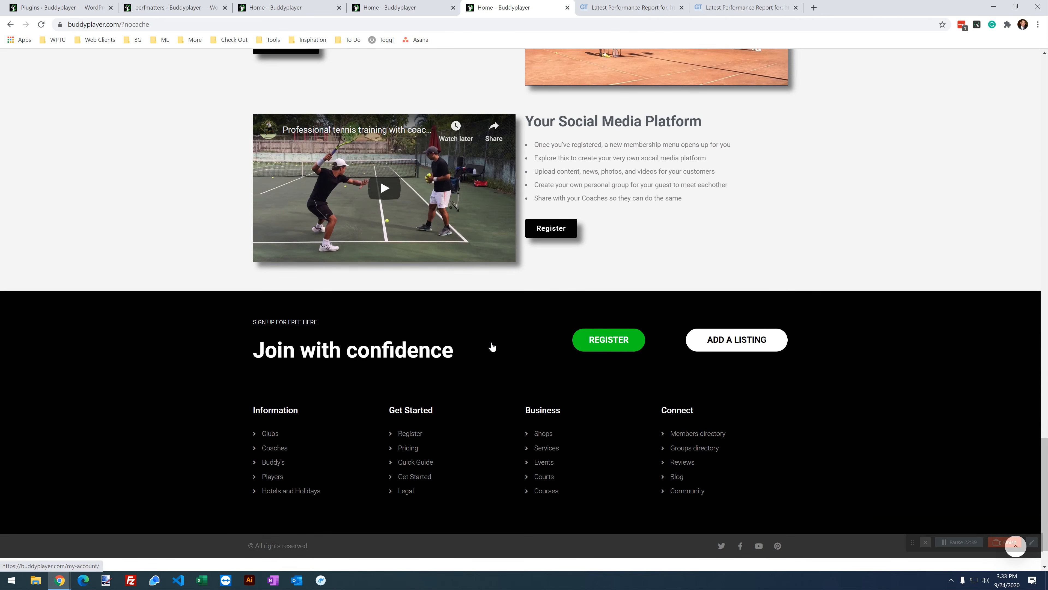
{"action": "scroll", "coordinate": [504, 222], "scroll_direction": "up", "scroll_amount": 3}
{"action": "scroll", "coordinate": [504, 222], "scroll_direction": "up", "scroll_amount": 12}
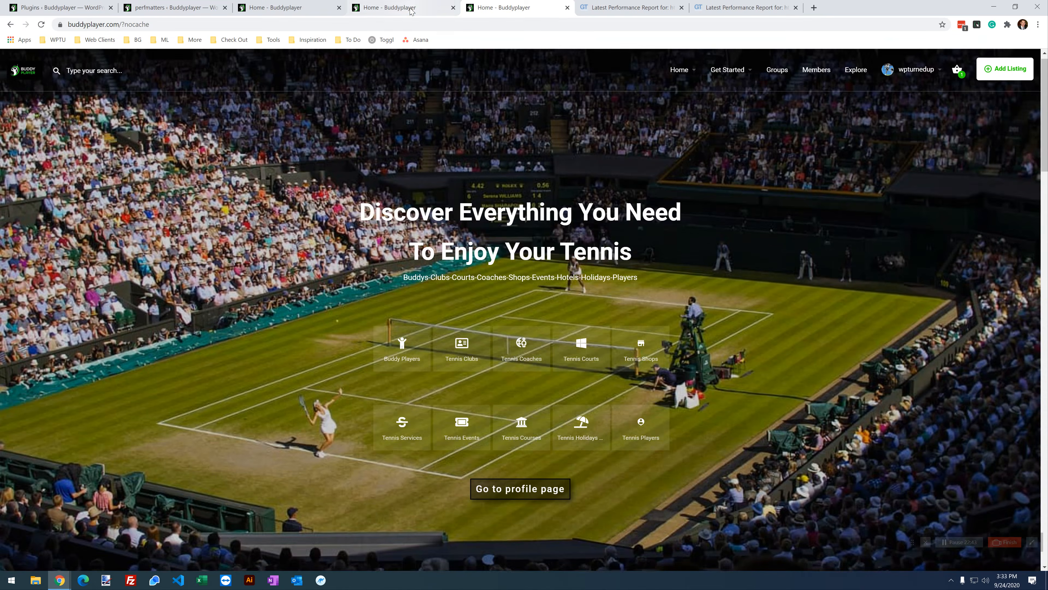
Step: Turn BuddyPress on in Script Manager to view its scripts, then disable it for this URL again
{"action": "left_click", "coordinate": [410, 11]}
{"action": "left_click", "coordinate": [304, 4]}
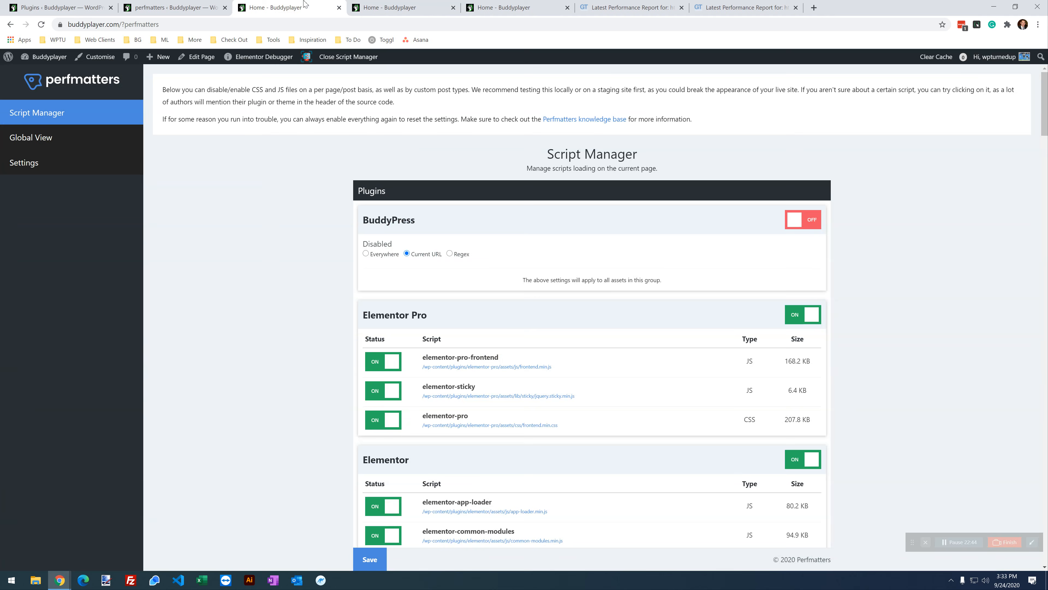
{"action": "left_click", "coordinate": [816, 215]}
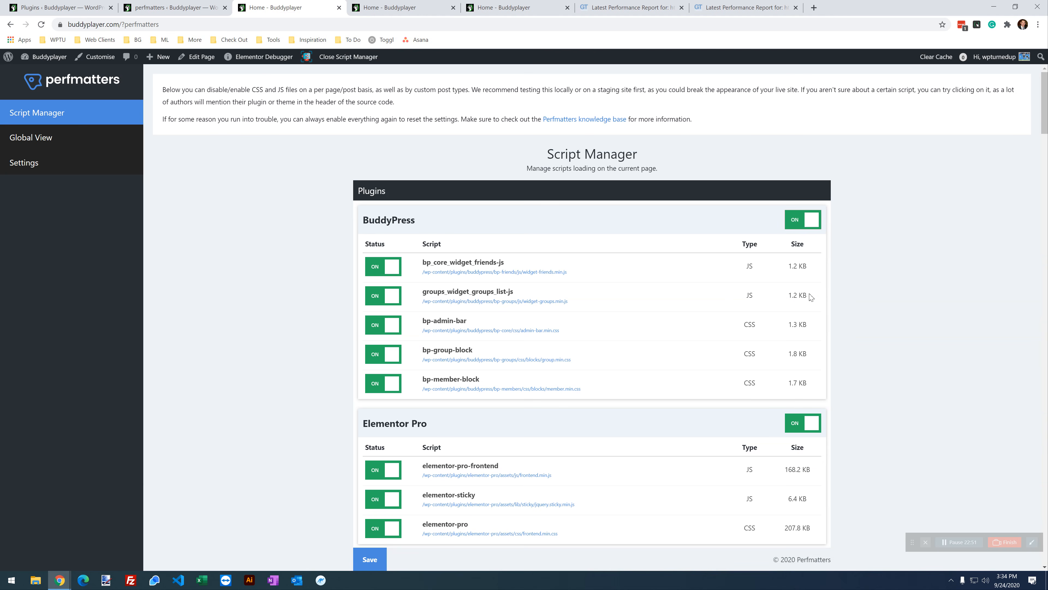
{"action": "left_click_drag", "start_coordinate": [810, 296], "coordinate": [789, 265]}
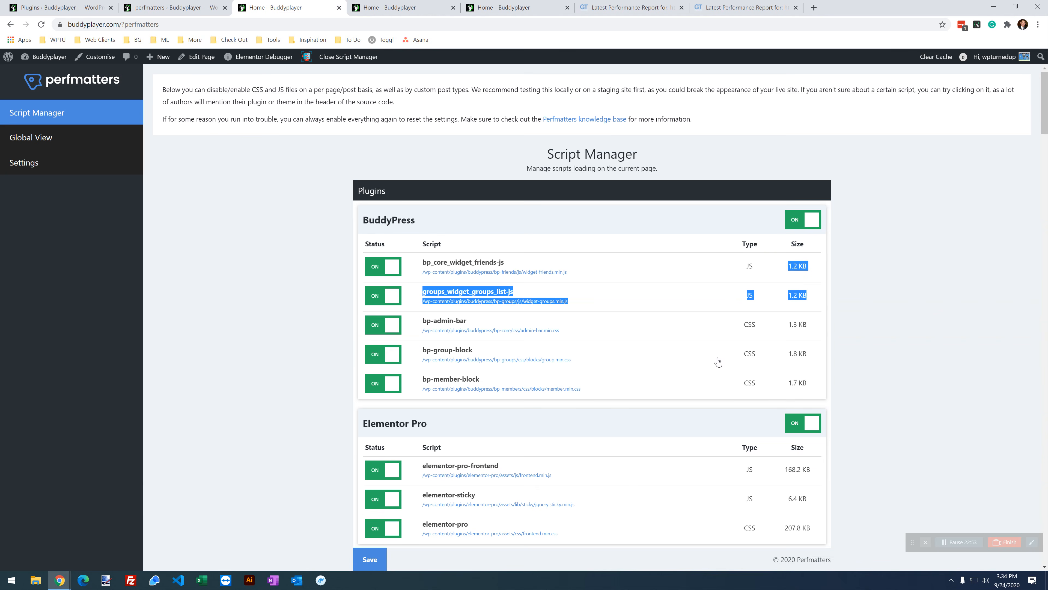
{"action": "left_click", "coordinate": [771, 346]}
{"action": "left_click_drag", "start_coordinate": [813, 392], "coordinate": [786, 327]}
{"action": "left_click", "coordinate": [803, 223]}
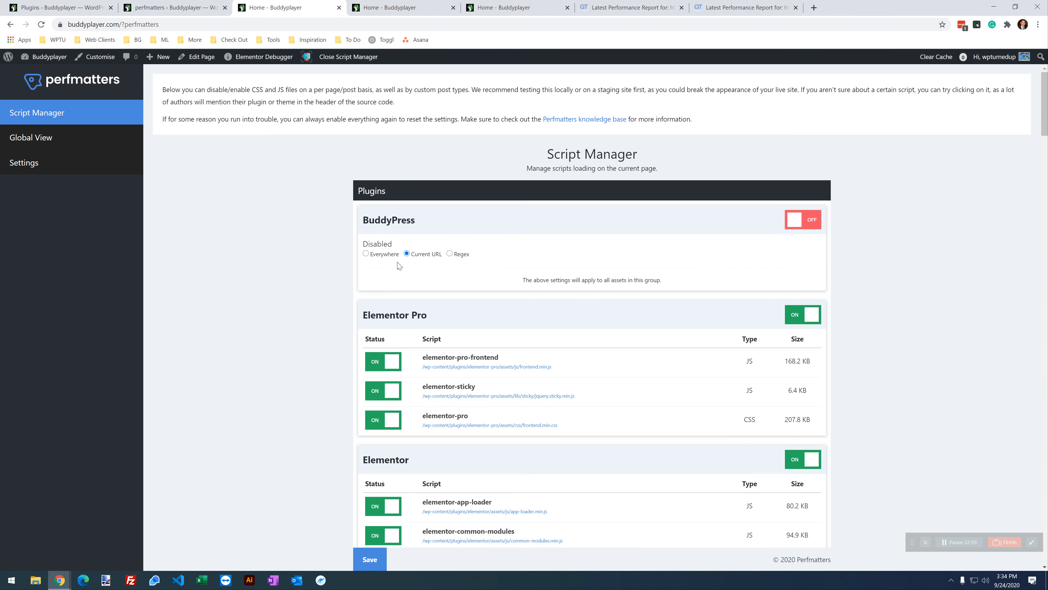
Step: Go to the Installed Plugins list
{"action": "scroll", "coordinate": [402, 363], "scroll_direction": "down", "scroll_amount": 1}
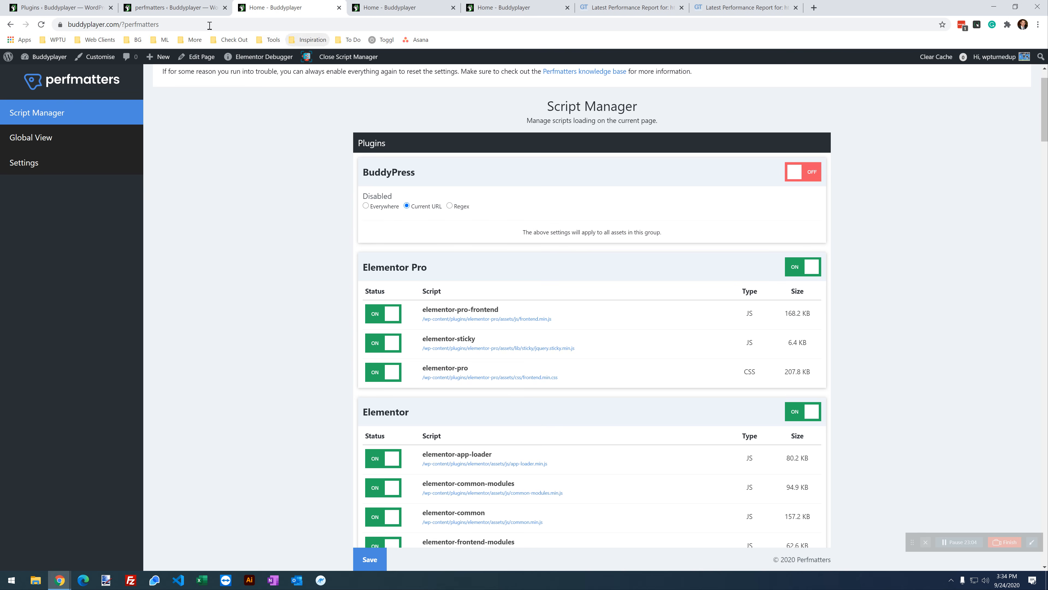
{"action": "left_click", "coordinate": [106, 3]}
{"action": "left_click", "coordinate": [193, 5]}
{"action": "left_click", "coordinate": [76, 3]}
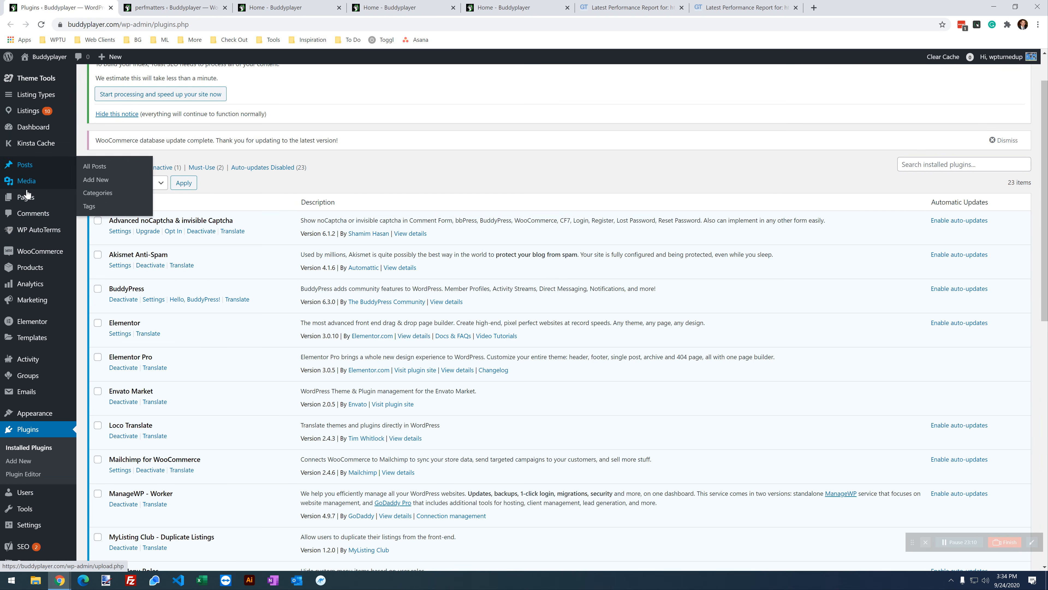
Step: Open the Home page in the Elementor editor in a new tab beside Perfmatters
{"action": "left_click", "coordinate": [26, 199]}
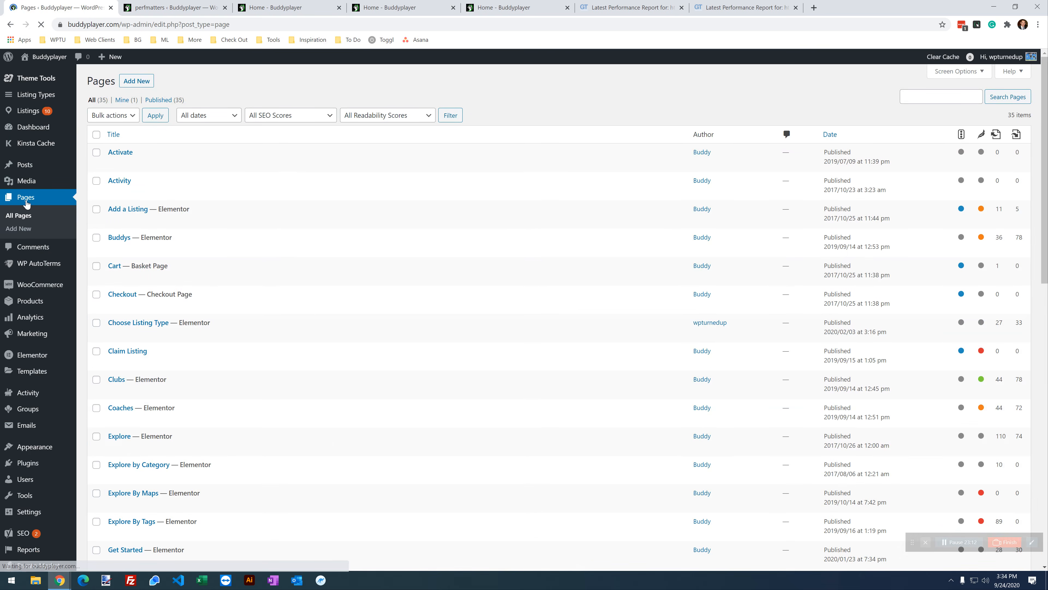
{"action": "scroll", "coordinate": [208, 351], "scroll_direction": "down", "scroll_amount": 5}
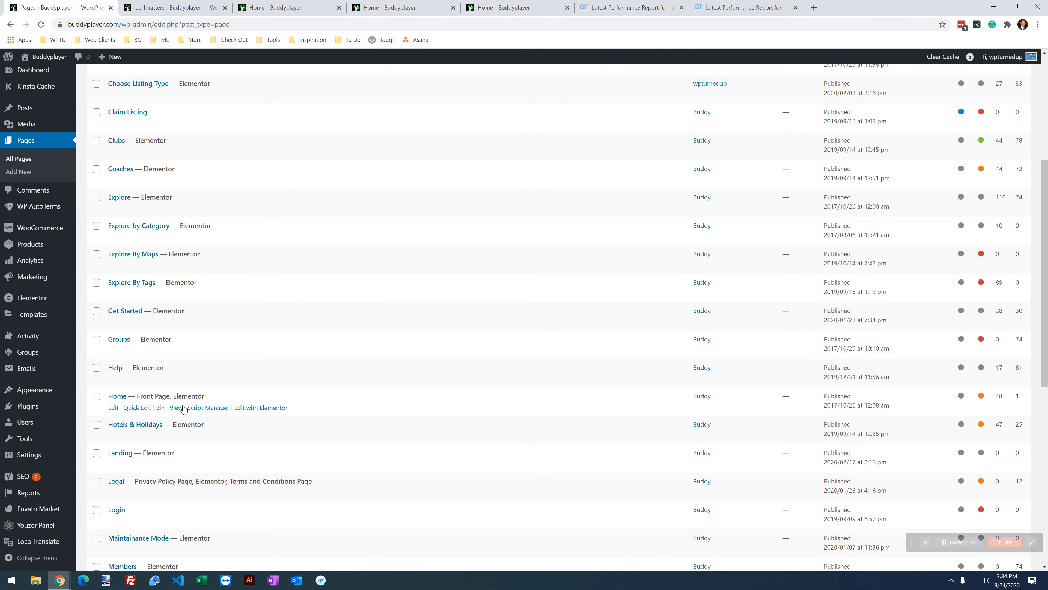
{"action": "right_click", "coordinate": [250, 407]}
{"action": "left_click", "coordinate": [264, 414]}
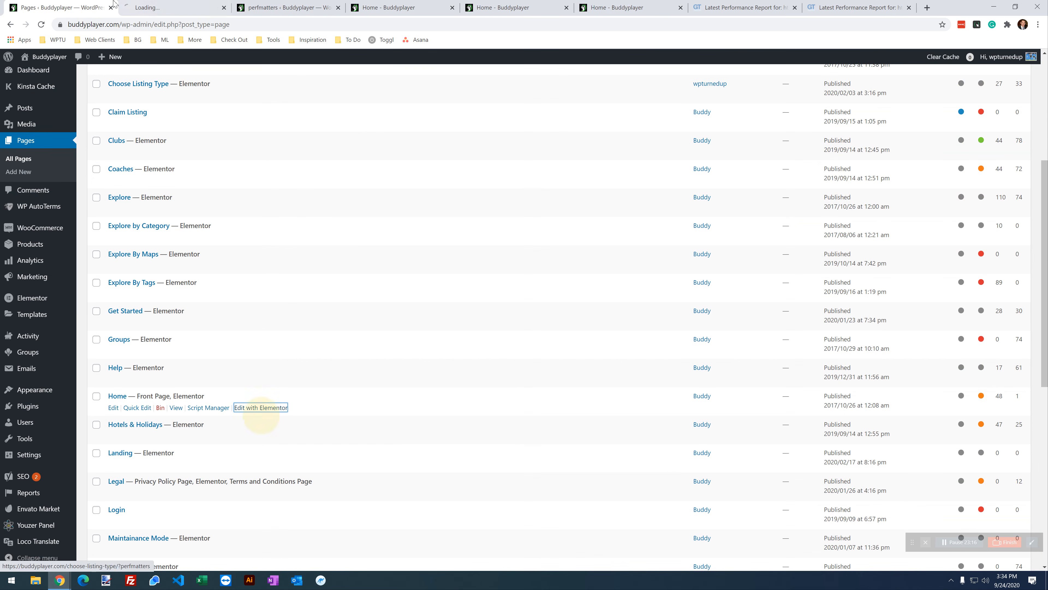
{"action": "left_click_drag", "start_coordinate": [173, 3], "coordinate": [241, 7]}
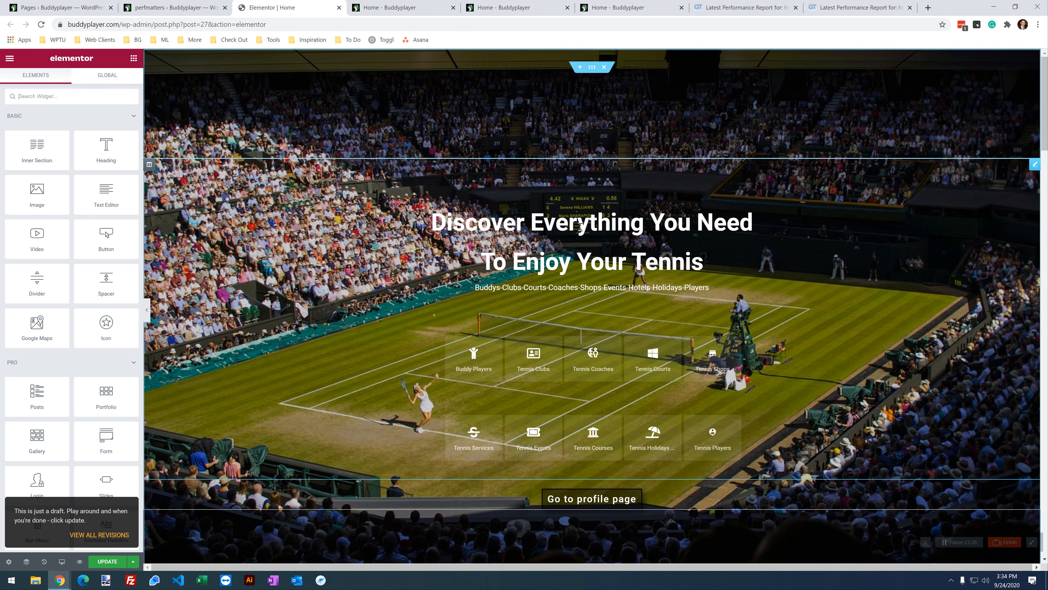
Step: Select the hero Featured Section, the Go to profile button and the media carousel in the editor
{"action": "left_click", "coordinate": [587, 224]}
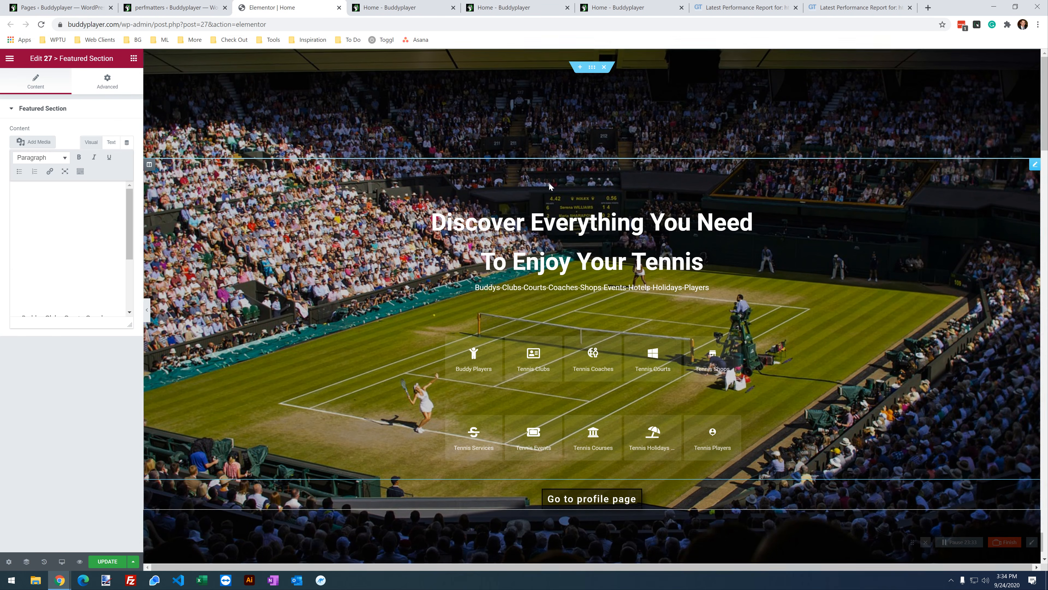
{"action": "scroll", "coordinate": [418, 442], "scroll_direction": "down", "scroll_amount": 2}
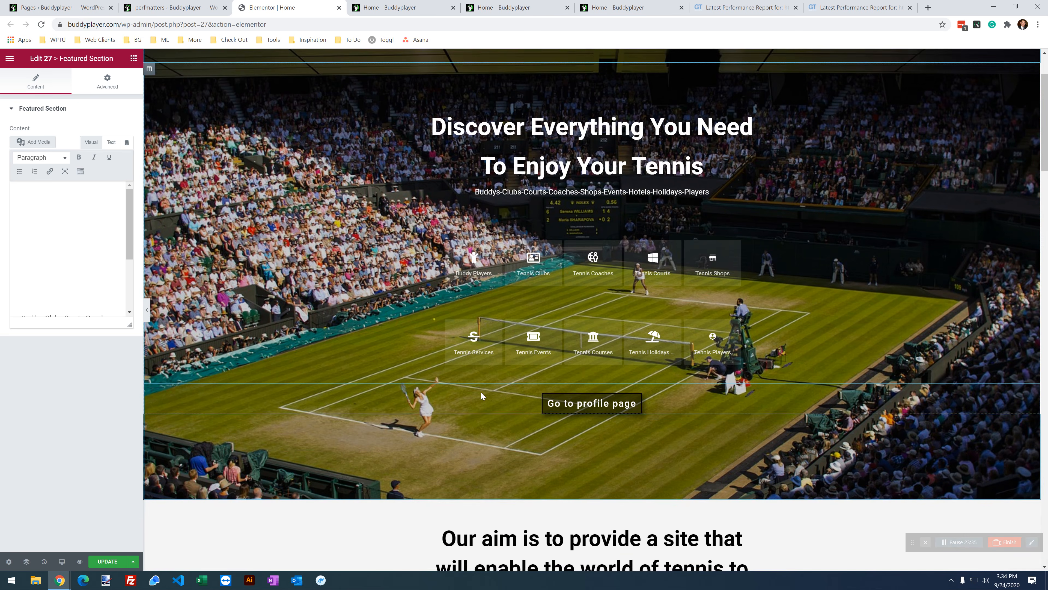
{"action": "left_click", "coordinate": [482, 400]}
{"action": "scroll", "coordinate": [382, 372], "scroll_direction": "down", "scroll_amount": 3}
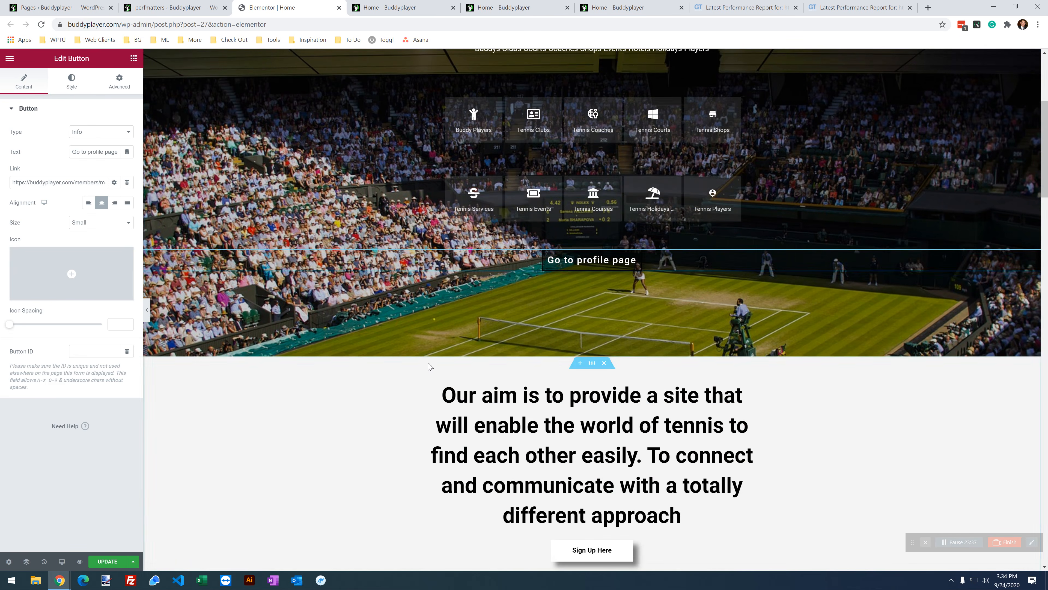
{"action": "scroll", "coordinate": [454, 355], "scroll_direction": "down", "scroll_amount": 1}
{"action": "scroll", "coordinate": [507, 335], "scroll_direction": "down", "scroll_amount": 4}
{"action": "scroll", "coordinate": [479, 347], "scroll_direction": "down", "scroll_amount": 3}
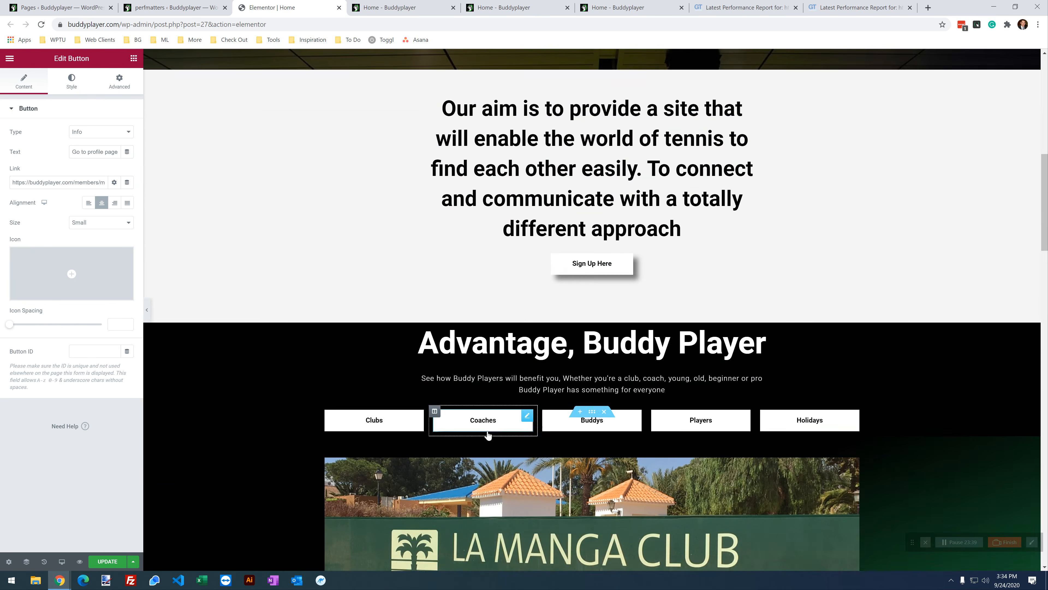
{"action": "scroll", "coordinate": [586, 326], "scroll_direction": "down", "scroll_amount": 2}
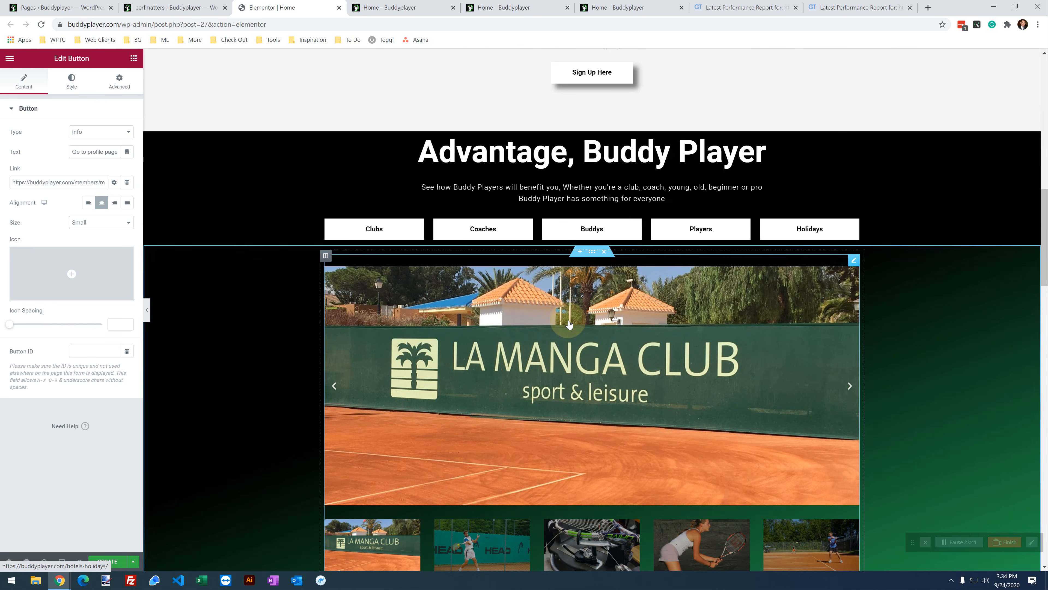
{"action": "left_click", "coordinate": [569, 324]}
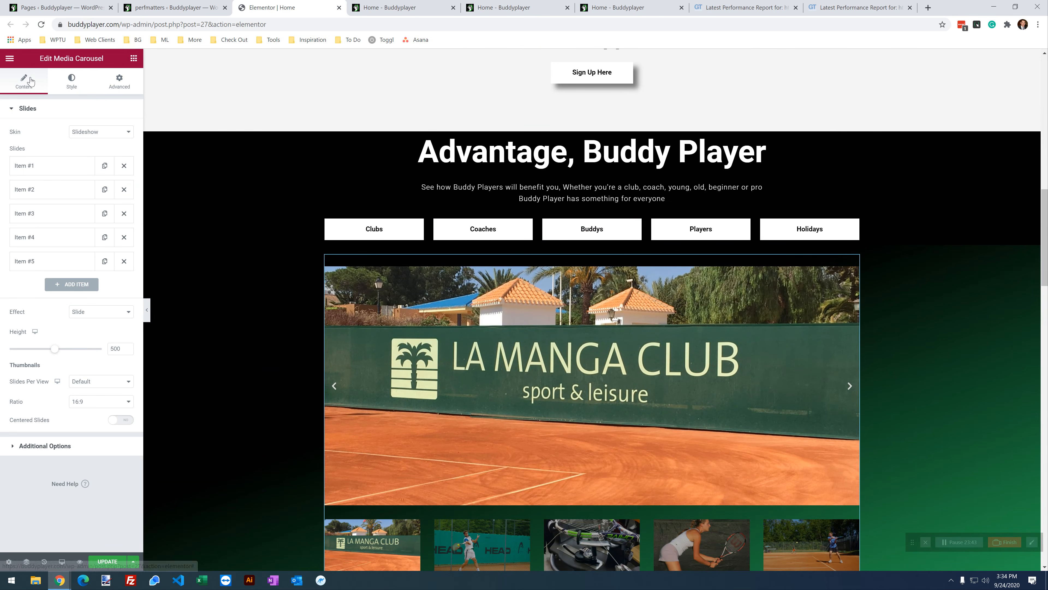
Step: Search widgets for 'car', then select the Get Started accordion and the YouTube video widget
{"action": "left_click", "coordinate": [134, 59]}
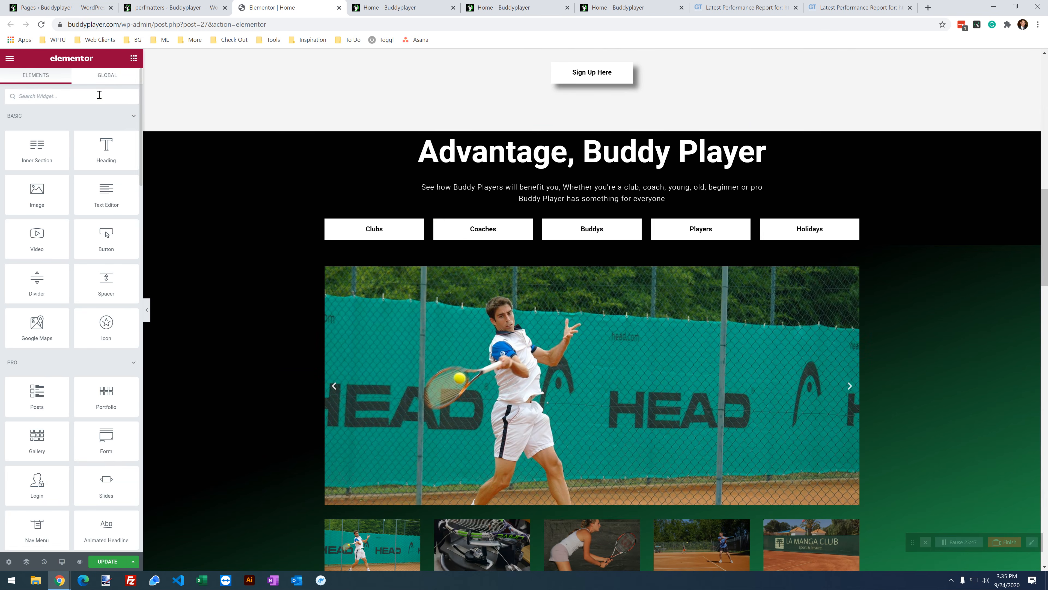
{"action": "left_click", "coordinate": [99, 95]}
{"action": "type", "text": "car"}
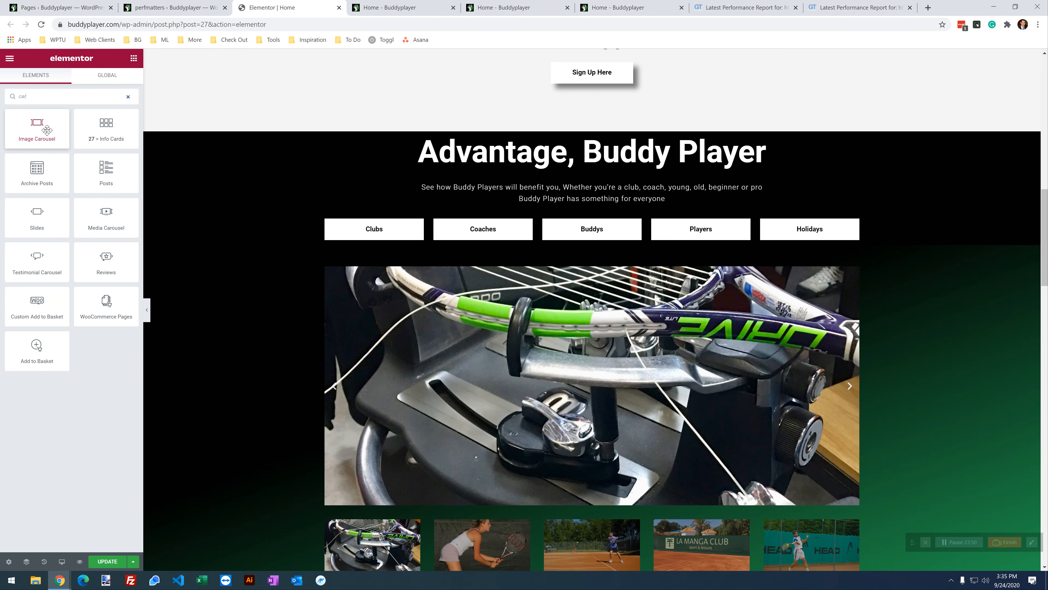
{"action": "scroll", "coordinate": [593, 376], "scroll_direction": "down", "scroll_amount": 5}
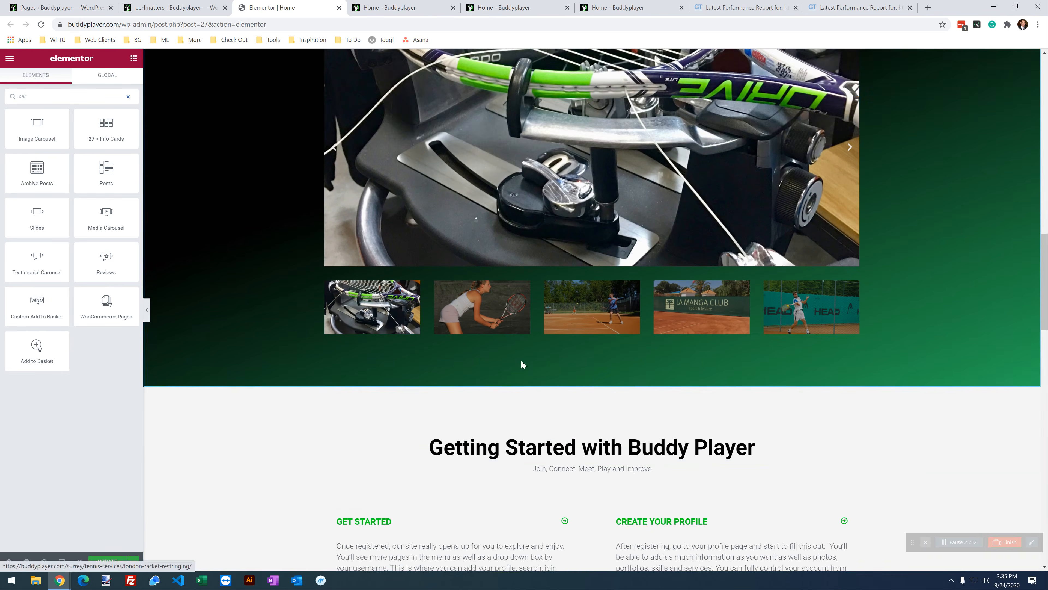
{"action": "scroll", "coordinate": [492, 322], "scroll_direction": "down", "scroll_amount": 2}
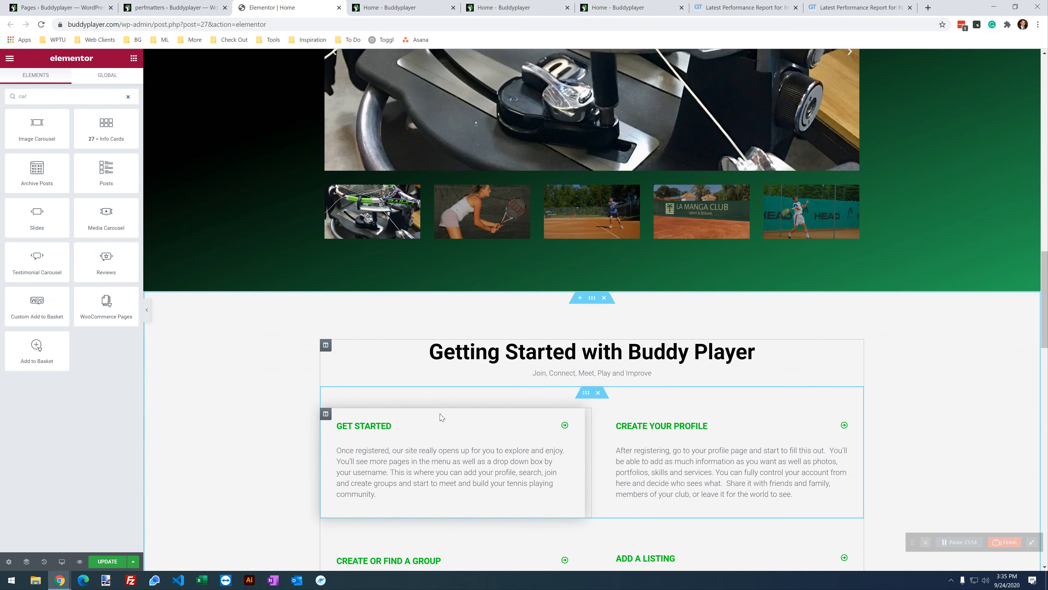
{"action": "left_click", "coordinate": [440, 417]}
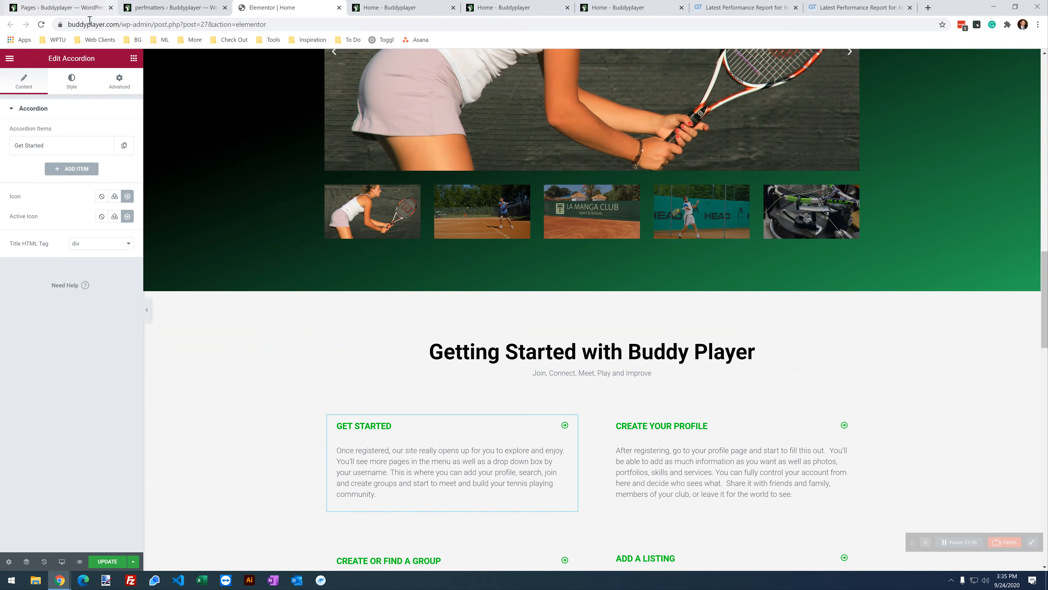
{"action": "scroll", "coordinate": [765, 430], "scroll_direction": "down", "scroll_amount": 7}
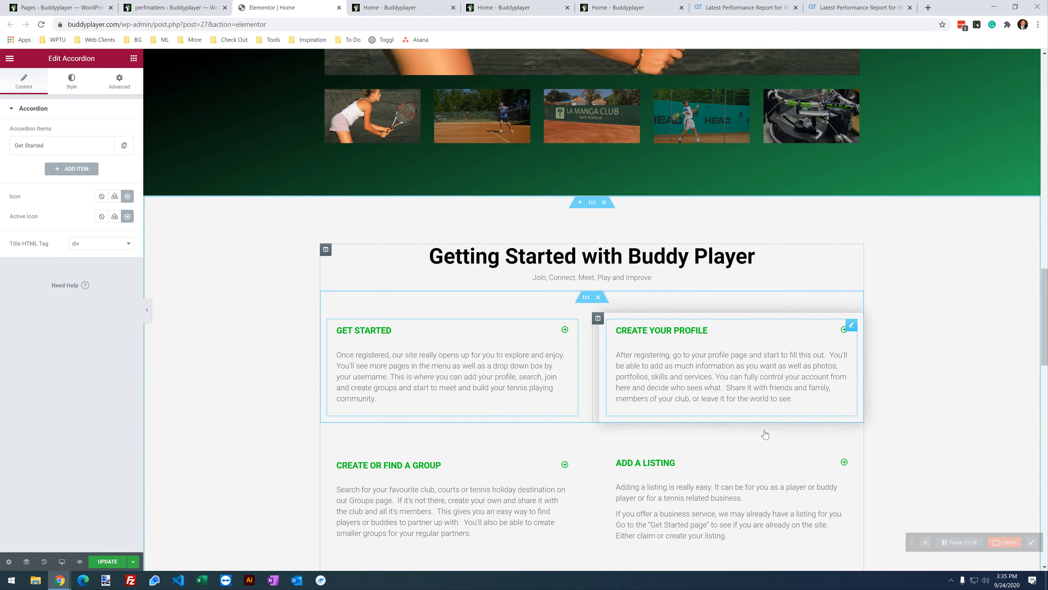
{"action": "scroll", "coordinate": [765, 430], "scroll_direction": "down", "scroll_amount": 6}
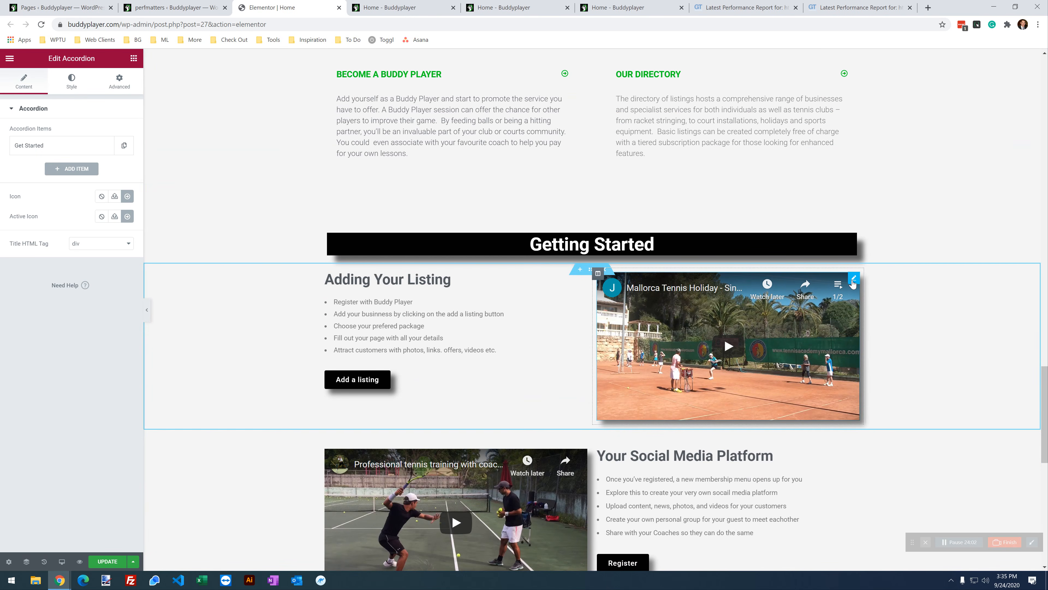
{"action": "left_click", "coordinate": [854, 278]}
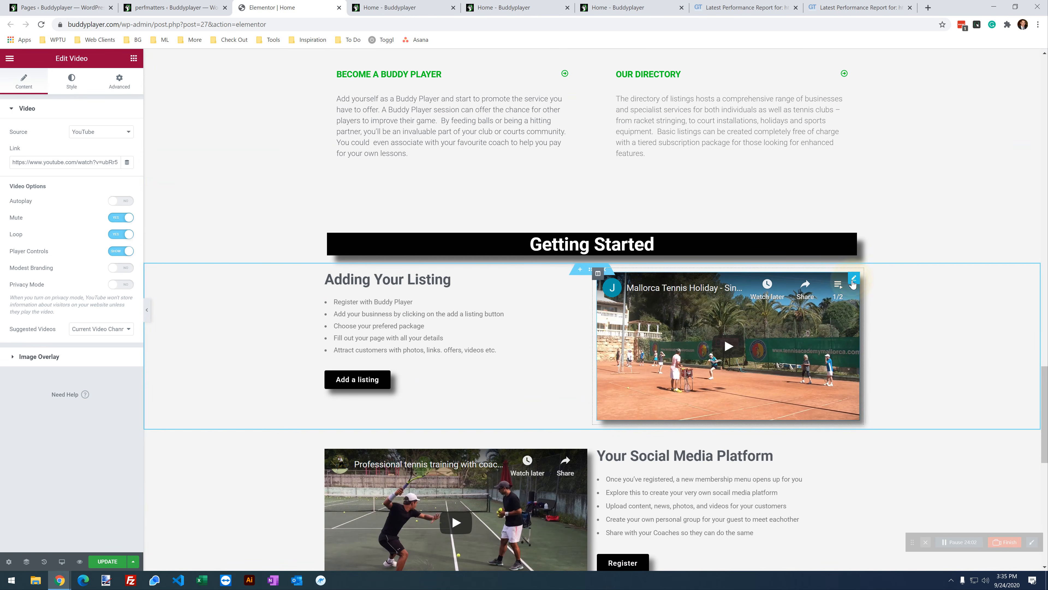
Step: Filter the widget list by 'vide' and go to the live Buddyplayer home page
{"action": "left_click", "coordinate": [133, 58]}
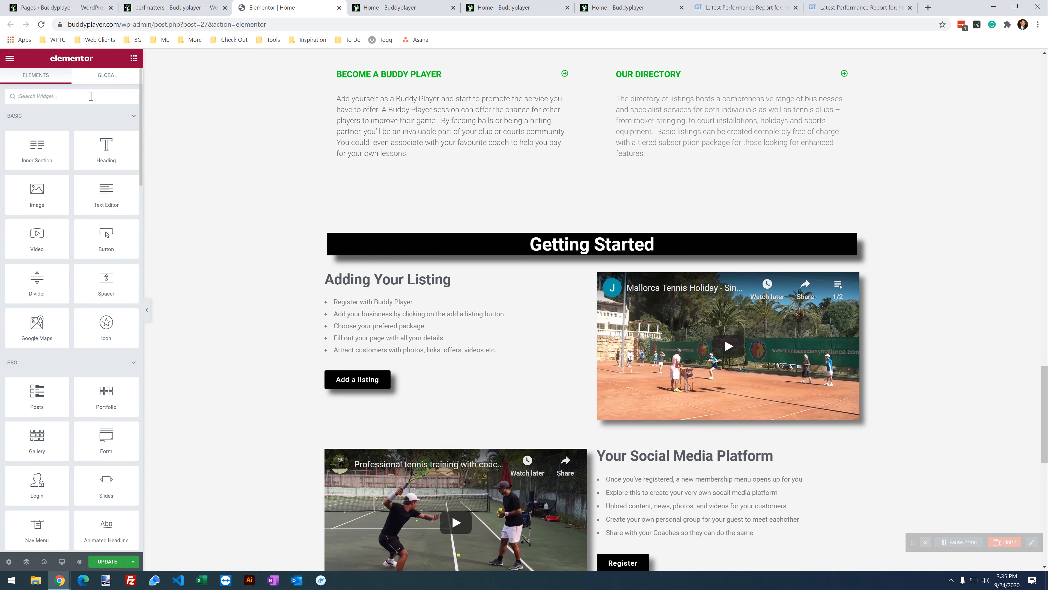
{"action": "type", "text": "vide"}
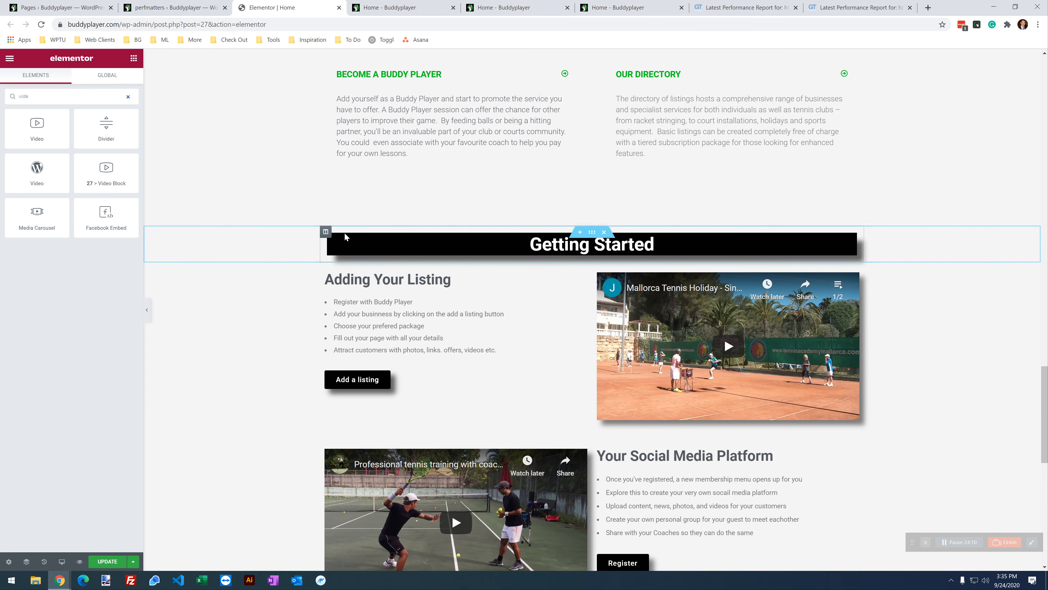
{"action": "scroll", "coordinate": [397, 318], "scroll_direction": "down", "scroll_amount": 3}
{"action": "scroll", "coordinate": [398, 318], "scroll_direction": "down", "scroll_amount": 8}
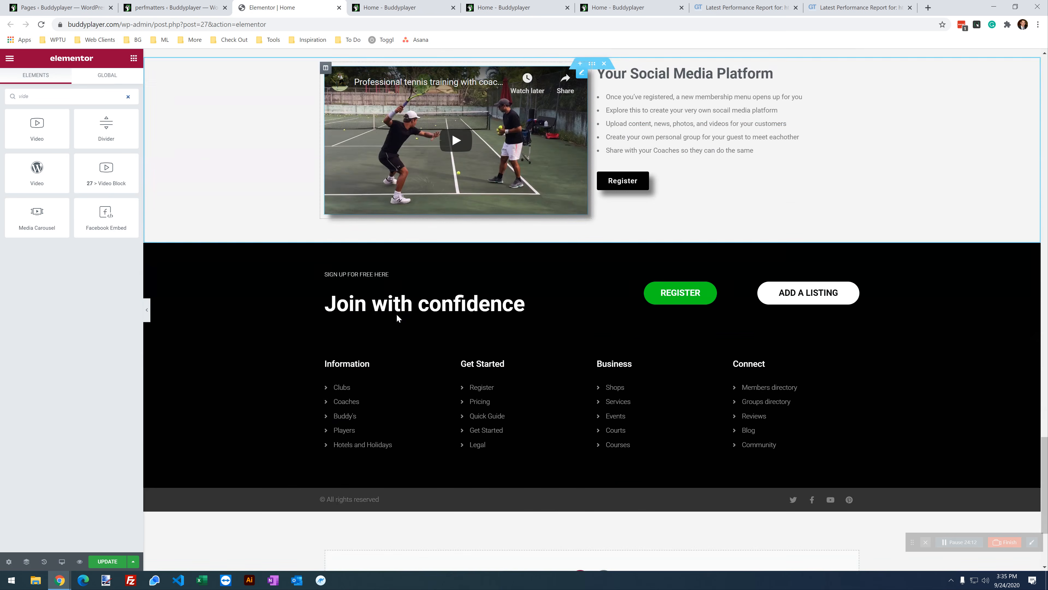
{"action": "scroll", "coordinate": [397, 320], "scroll_direction": "up", "scroll_amount": 20}
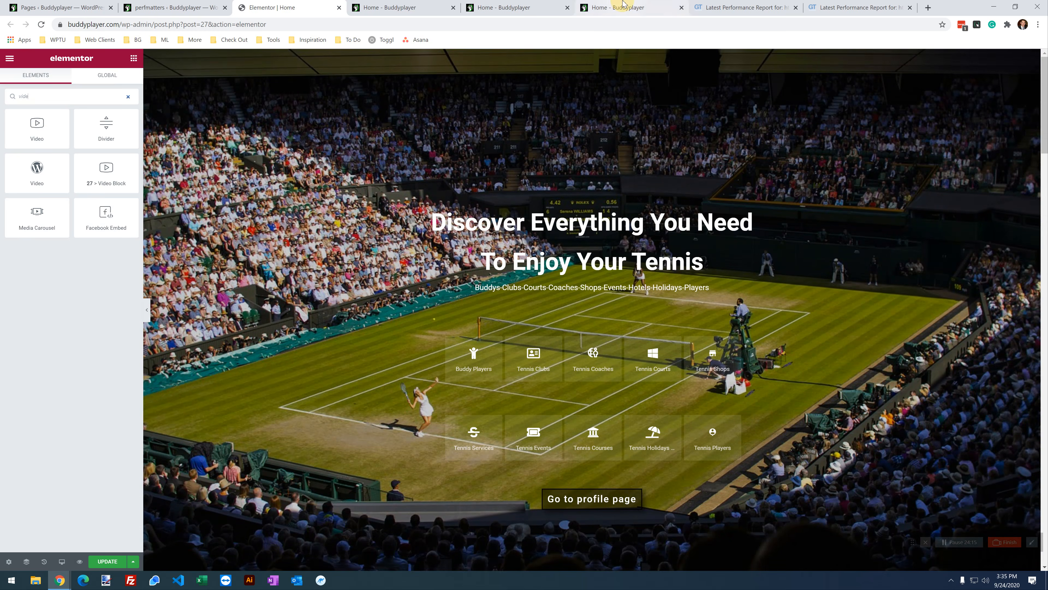
{"action": "left_click", "coordinate": [619, 7]}
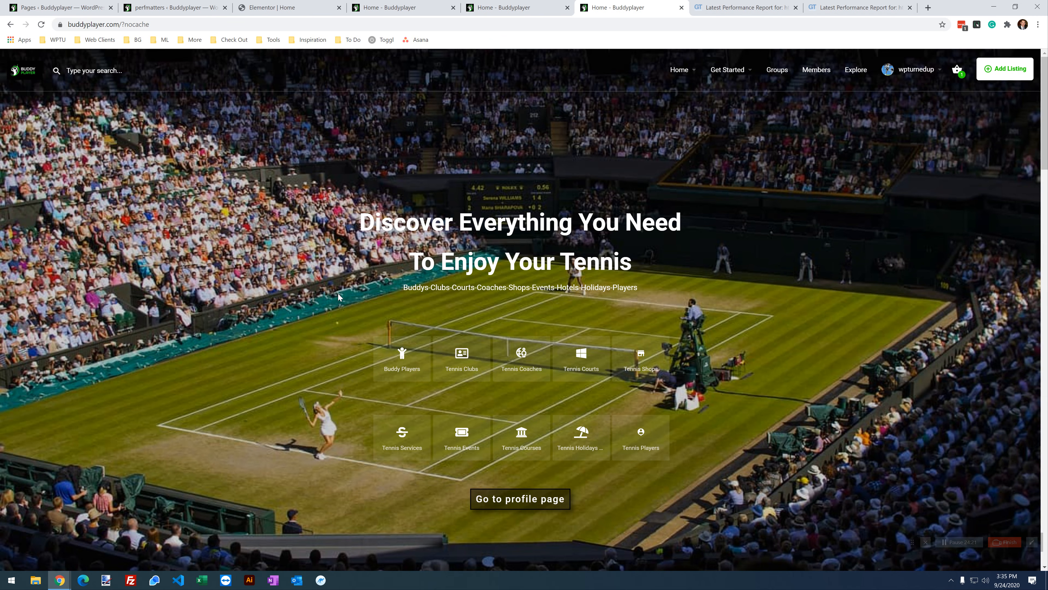
Step: Note Elementor Pro's 168.2 KB script size, then disable the whole plugin on this URL and save
{"action": "scroll", "coordinate": [428, 366], "scroll_direction": "down", "scroll_amount": 15}
{"action": "scroll", "coordinate": [427, 365], "scroll_direction": "up", "scroll_amount": 15}
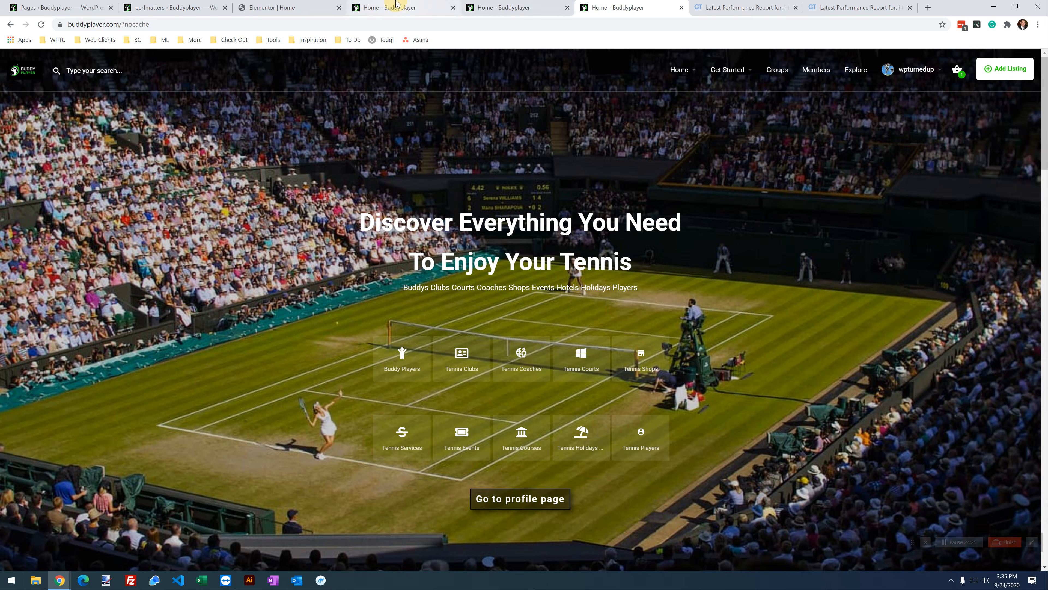
{"action": "left_click", "coordinate": [402, 7]}
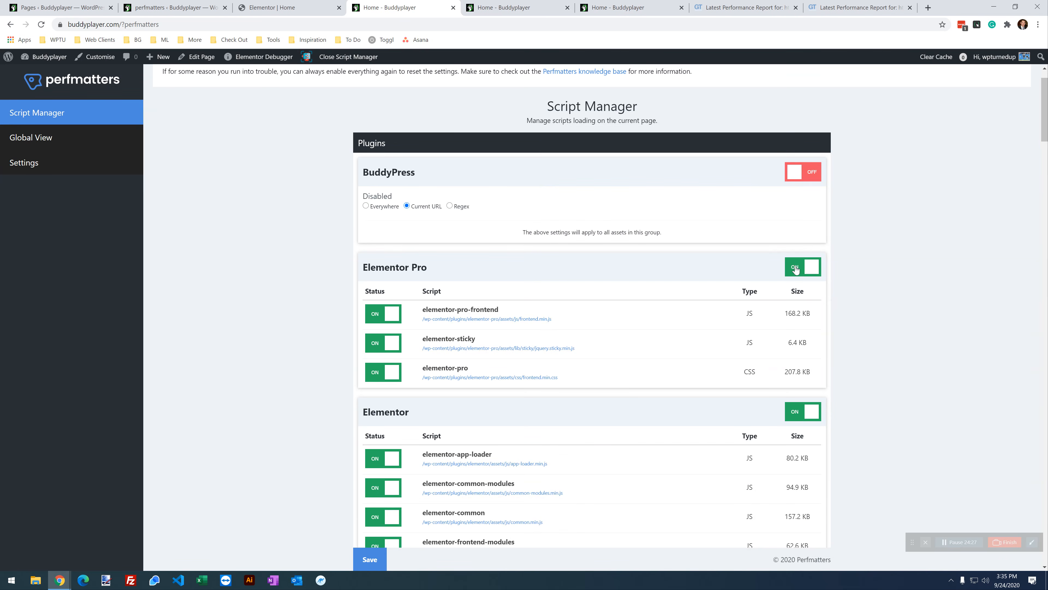
{"action": "left_click_drag", "start_coordinate": [809, 317], "coordinate": [784, 314]}
{"action": "left_click", "coordinate": [811, 315]}
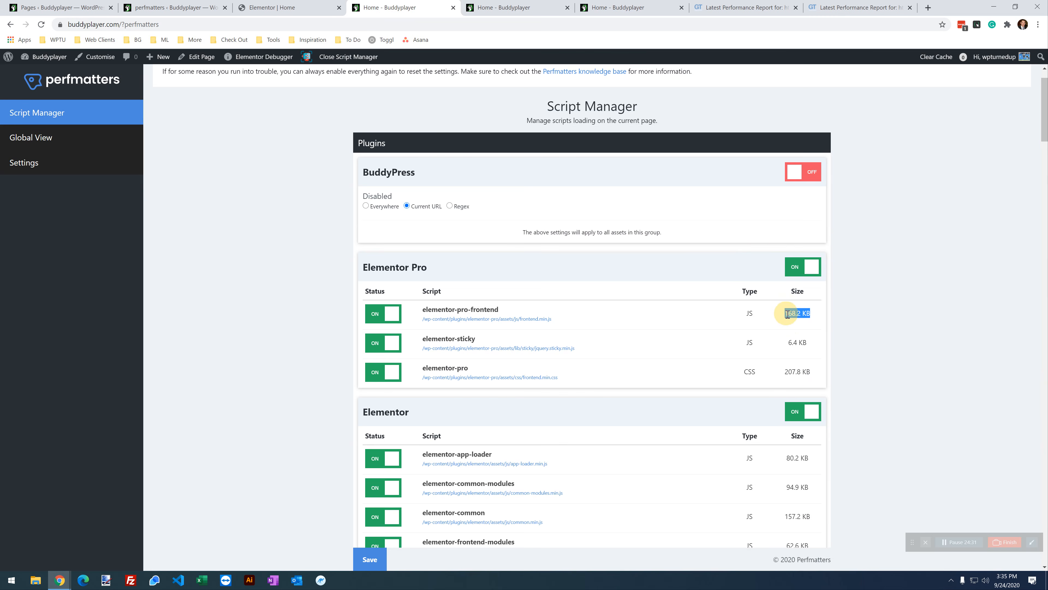
{"action": "left_click_drag", "start_coordinate": [816, 373], "coordinate": [792, 376]}
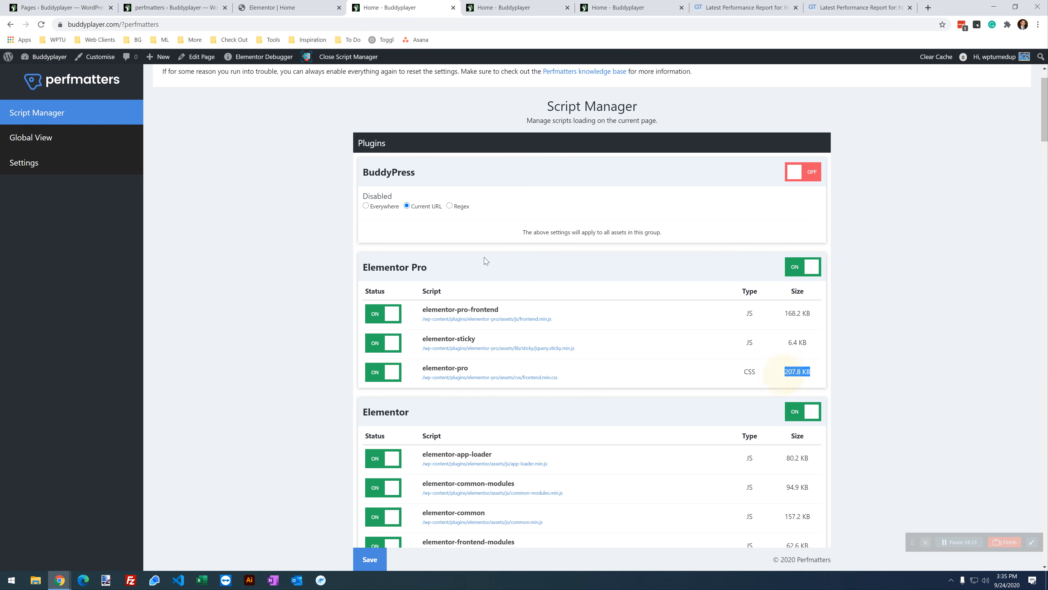
{"action": "left_click", "coordinate": [808, 275]}
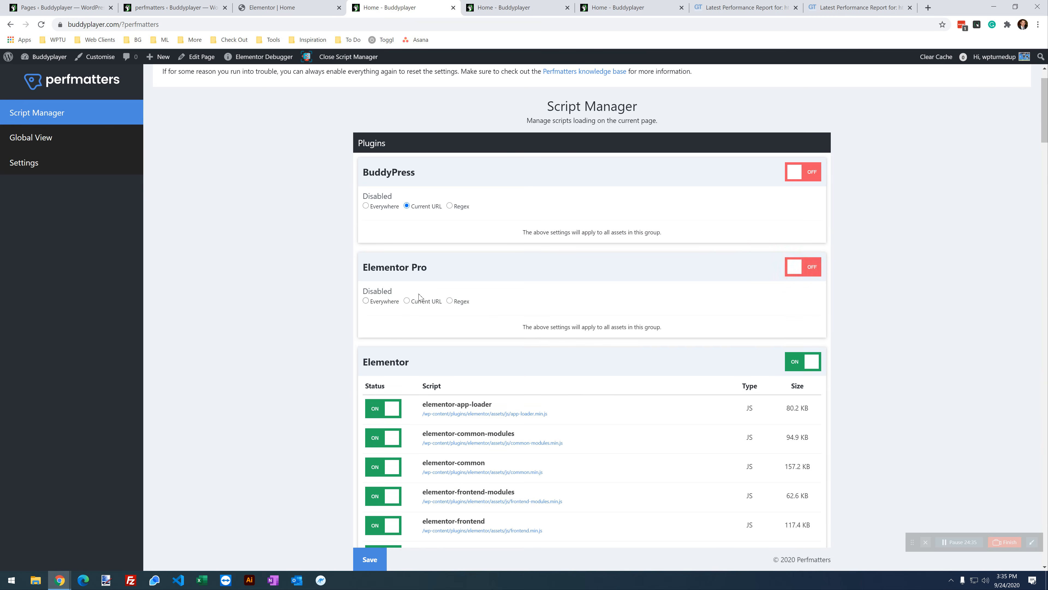
{"action": "left_click", "coordinate": [359, 568]}
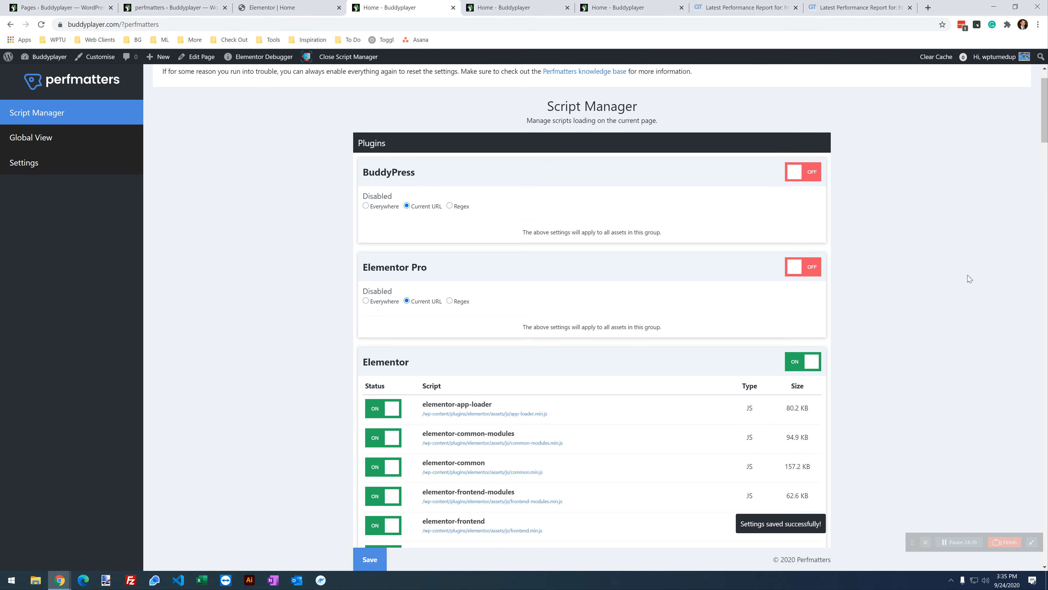
{"action": "left_click", "coordinate": [619, 7]}
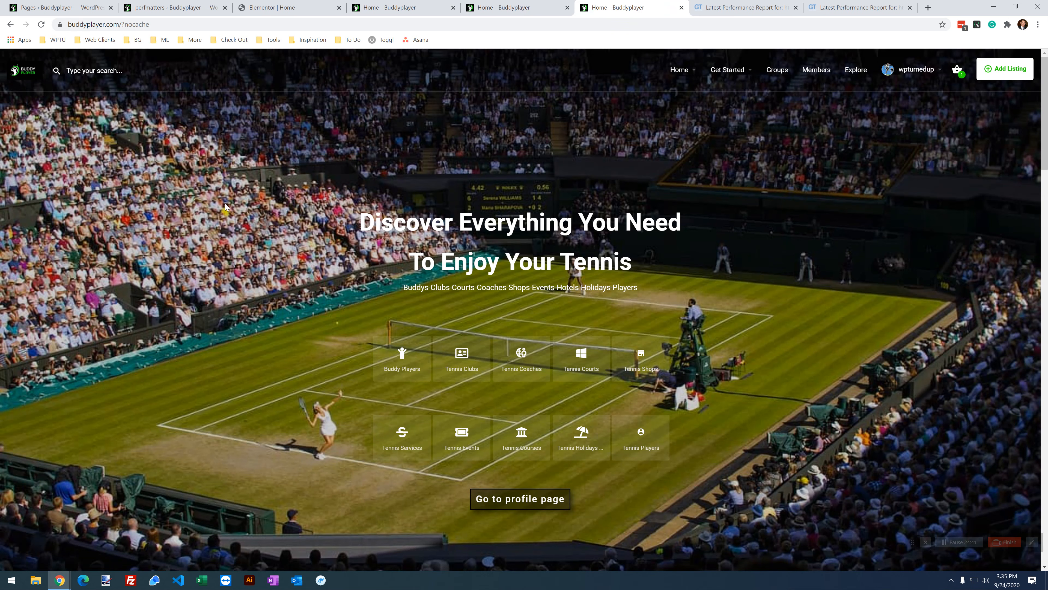
Step: Reload the home page, check the blank Advantage carousel, and return to Script Manager
{"action": "left_click", "coordinate": [42, 25]}
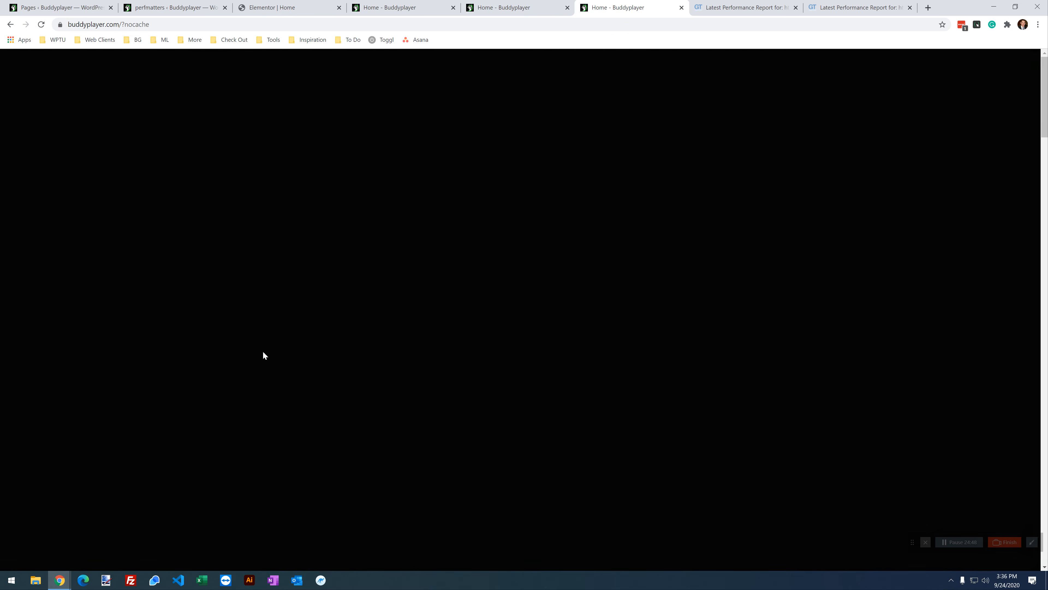
{"action": "scroll", "coordinate": [260, 417], "scroll_direction": "up", "scroll_amount": 4}
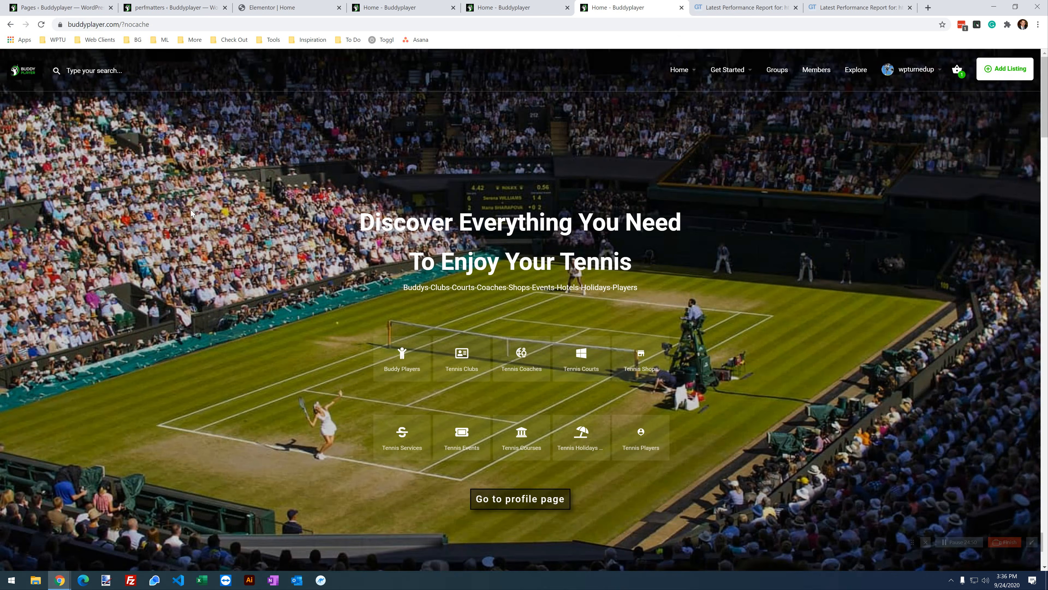
{"action": "scroll", "coordinate": [171, 230], "scroll_direction": "down", "scroll_amount": 10}
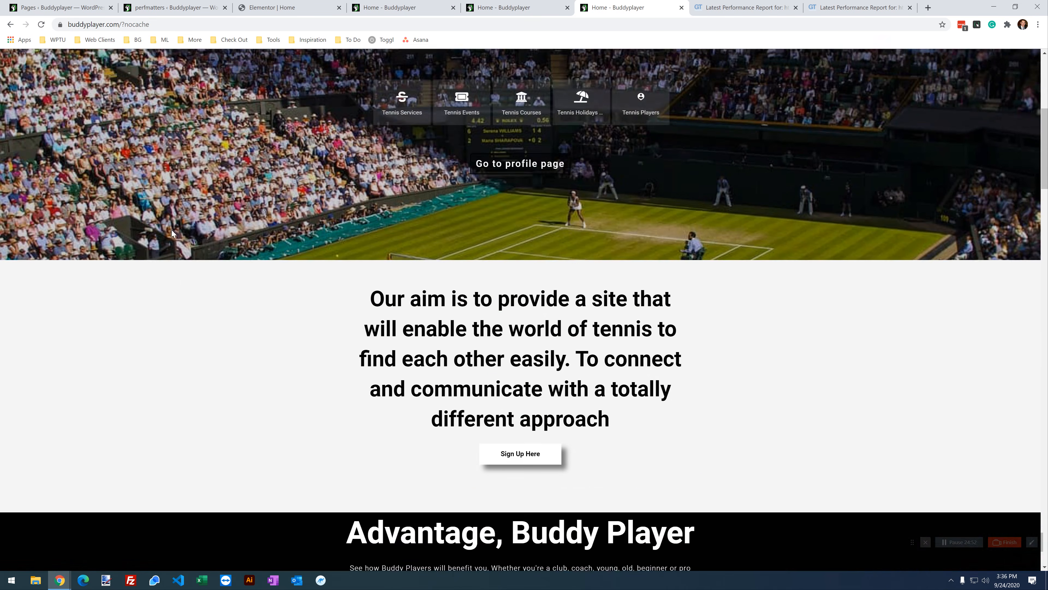
{"action": "scroll", "coordinate": [172, 232], "scroll_direction": "down", "scroll_amount": 4}
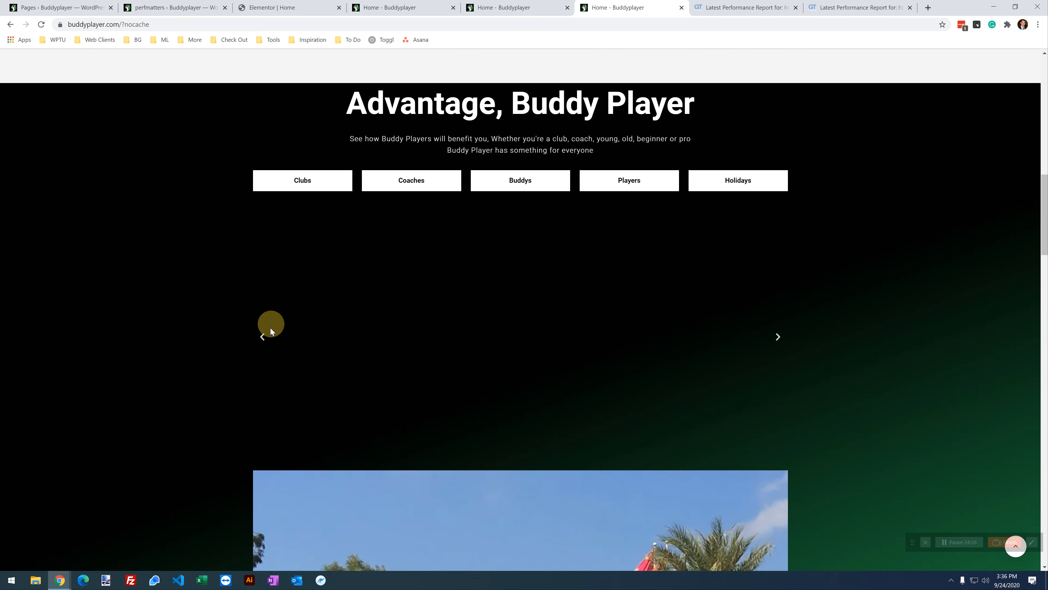
{"action": "left_click", "coordinate": [509, 11]}
{"action": "left_click", "coordinate": [418, 9]}
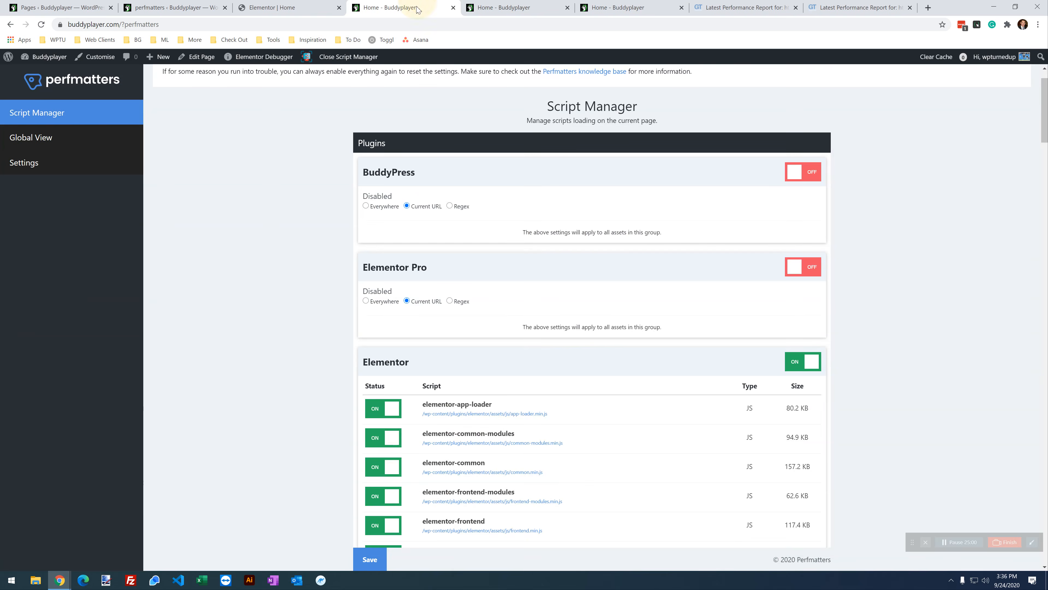
Step: Turn Elementor Pro back on, disabling only elementor-sticky and the elementor-pro stylesheet on this URL, and save
{"action": "left_click", "coordinate": [810, 270]}
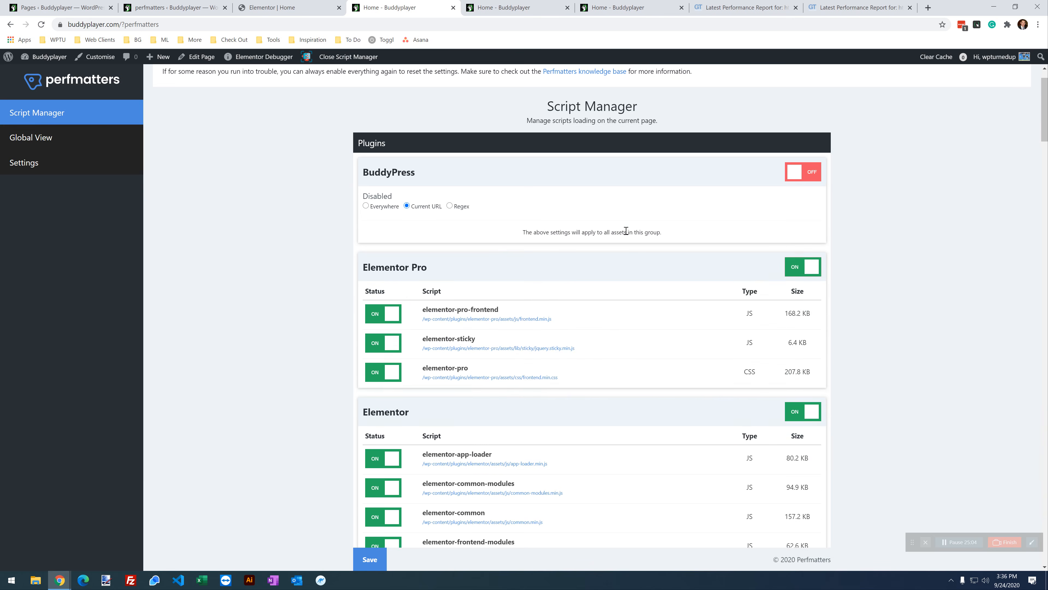
{"action": "scroll", "coordinate": [600, 235], "scroll_direction": "down", "scroll_amount": 2}
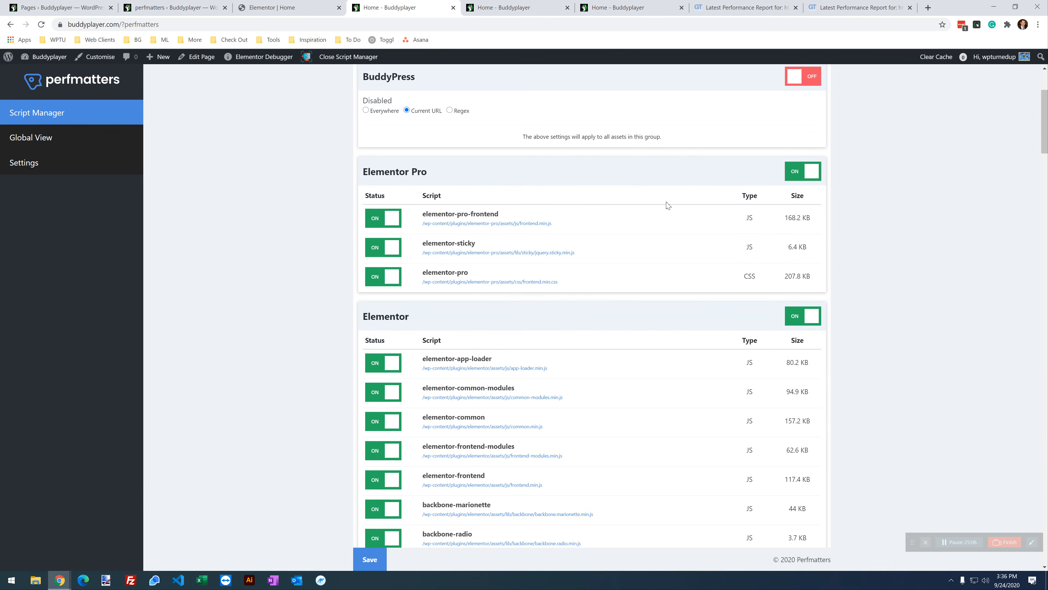
{"action": "left_click", "coordinate": [389, 257]}
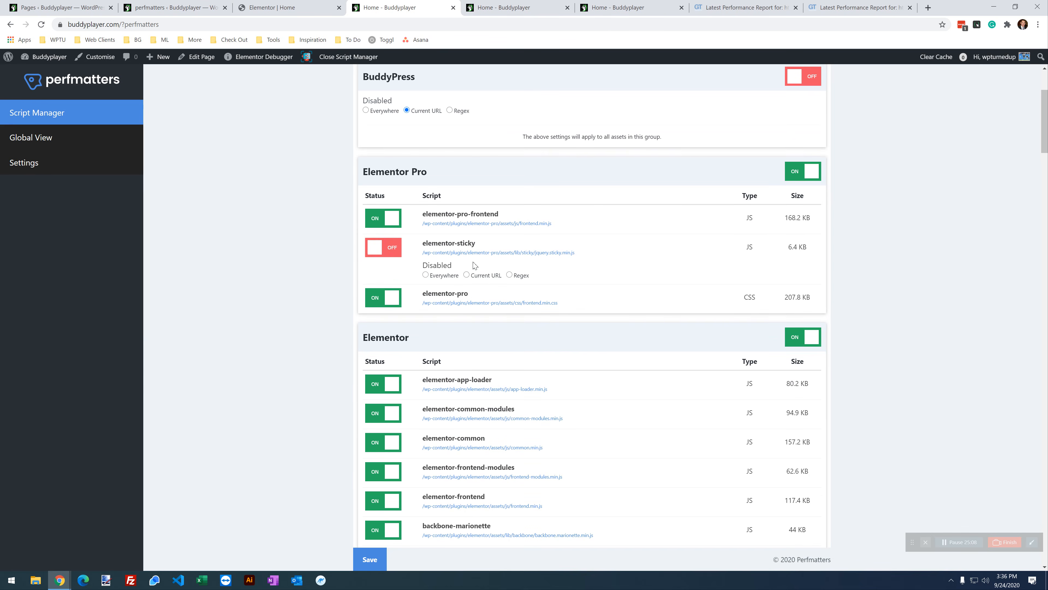
{"action": "left_click", "coordinate": [382, 300]}
{"action": "left_click", "coordinate": [475, 329]}
{"action": "left_click", "coordinate": [372, 562]}
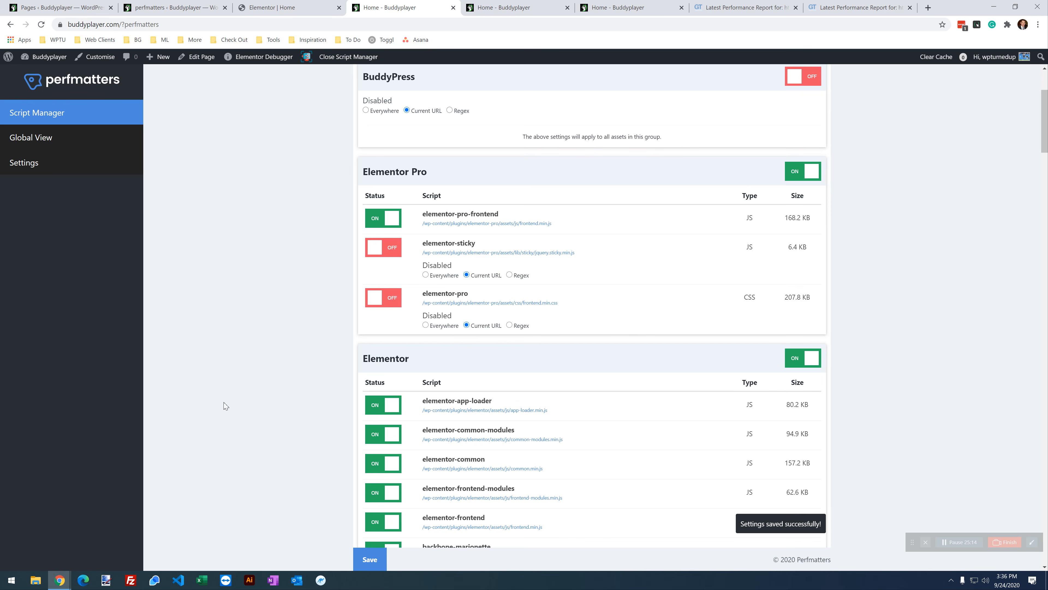
{"action": "left_click", "coordinate": [639, 8]}
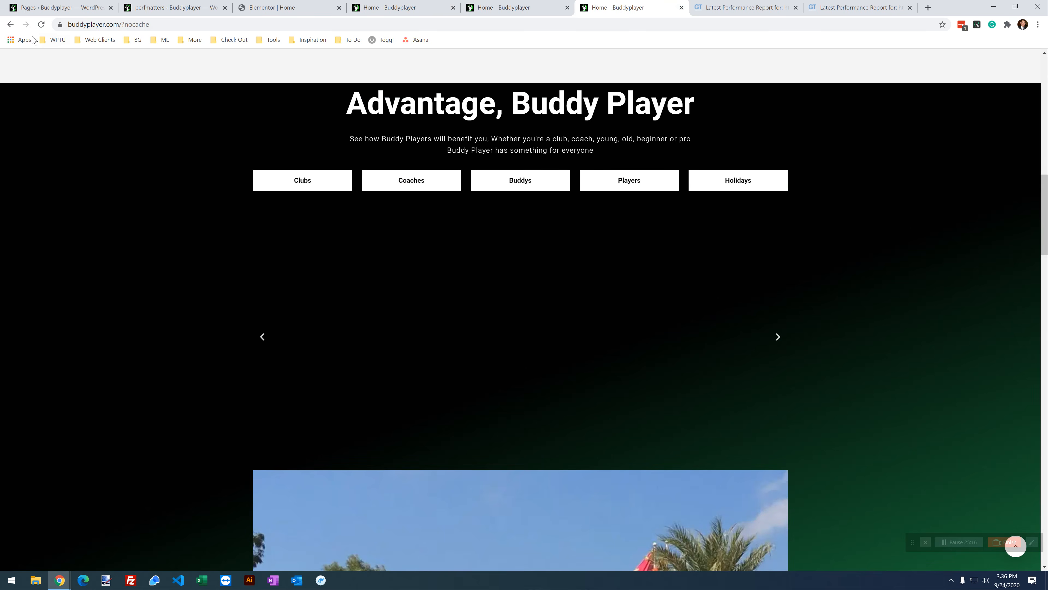
Step: Reload the home page and inspect the Advantage section's code in developer tools
{"action": "left_click", "coordinate": [42, 24]}
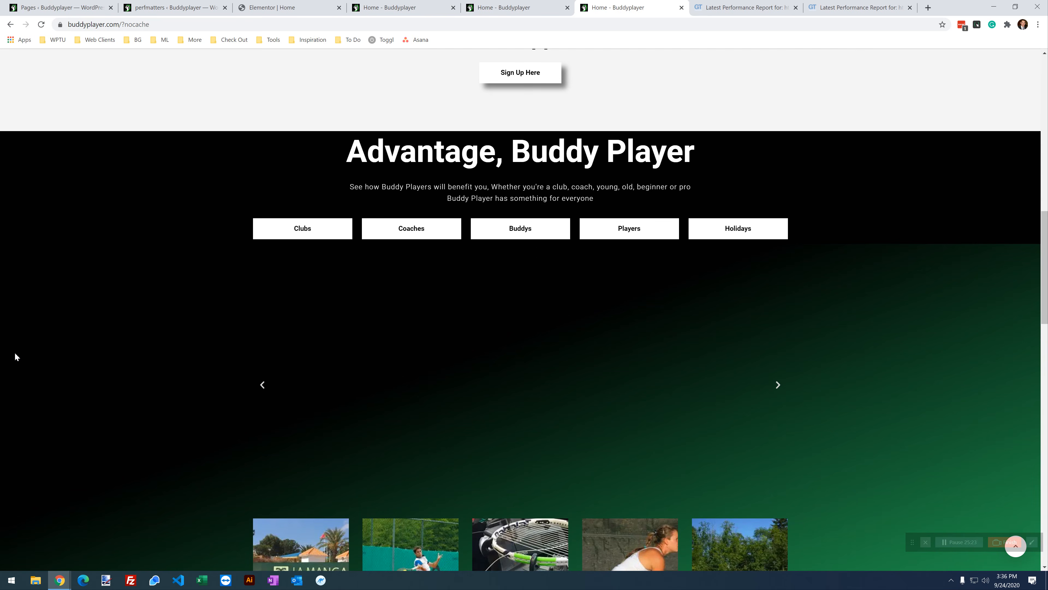
{"action": "right_click", "coordinate": [64, 306]}
{"action": "left_click", "coordinate": [101, 465]}
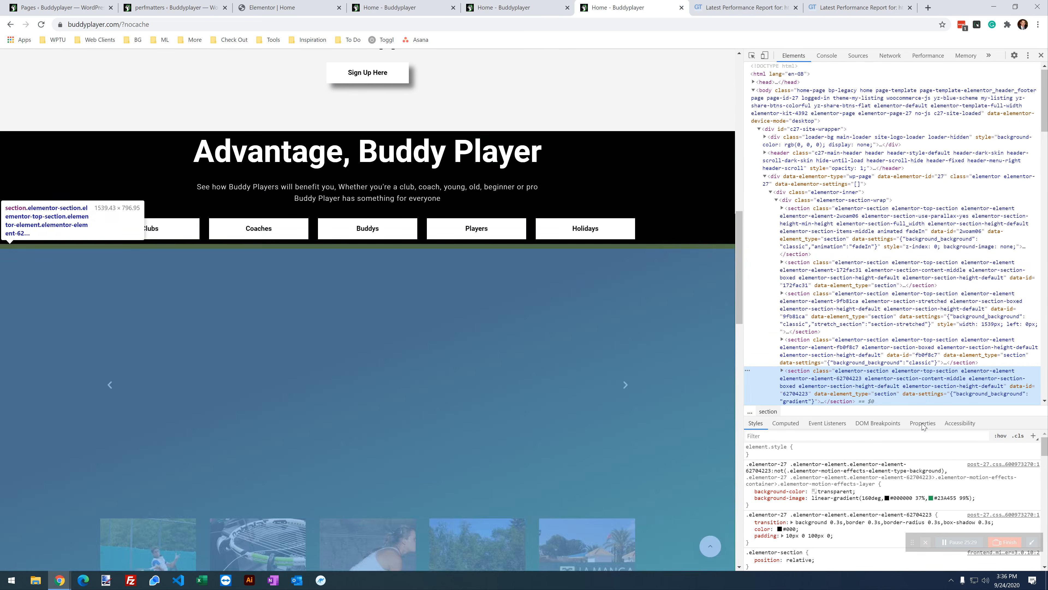
{"action": "scroll", "coordinate": [898, 510], "scroll_direction": "down", "scroll_amount": 2}
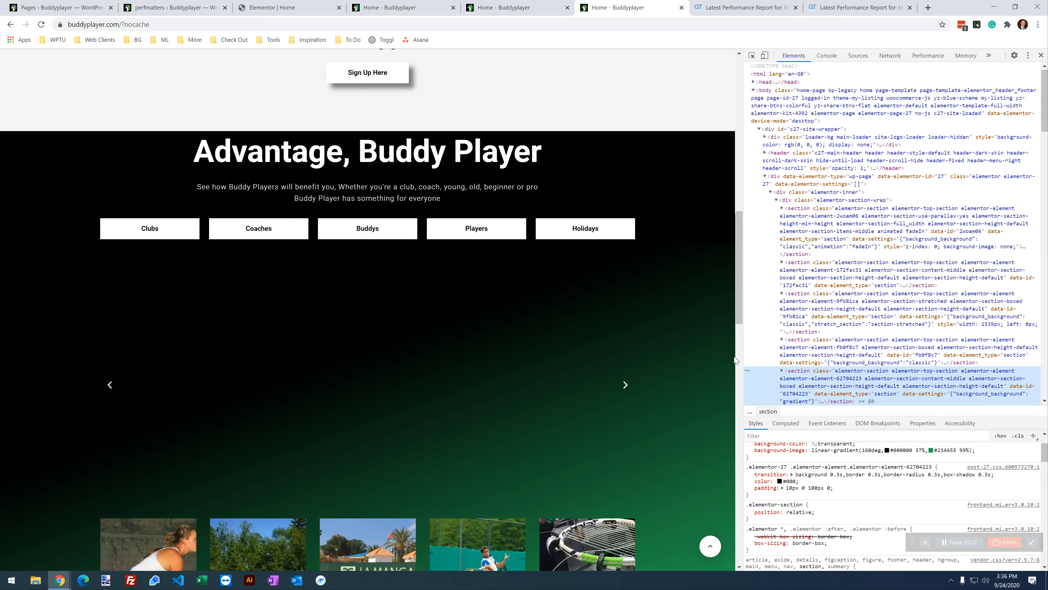
{"action": "left_click_drag", "start_coordinate": [745, 356], "coordinate": [853, 330]}
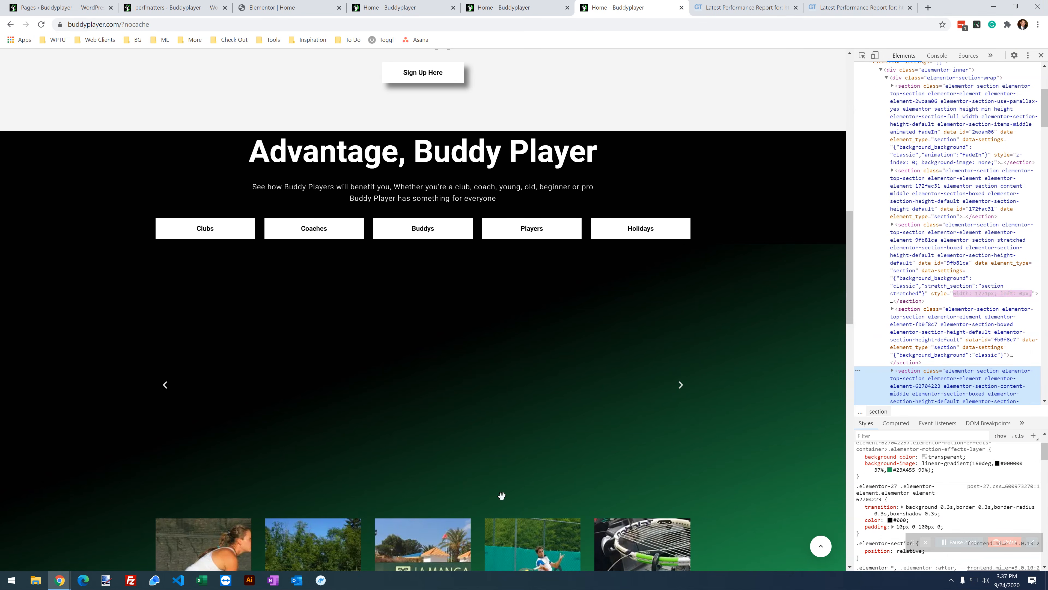
{"action": "left_click", "coordinate": [399, 4]}
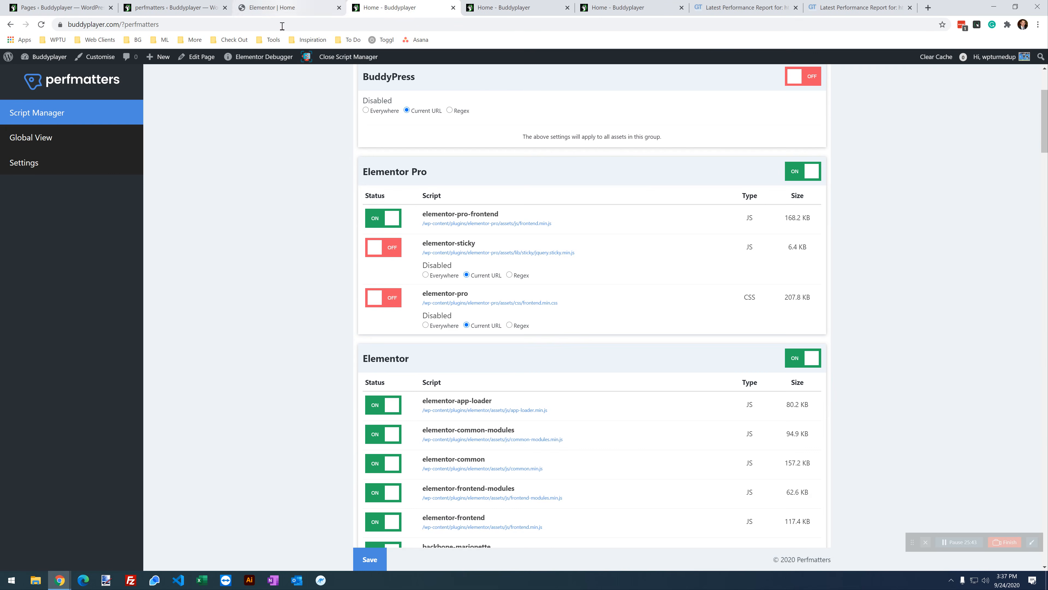
Step: Re-enable the elementor-pro stylesheet, save, and reload the home page to test
{"action": "left_click", "coordinate": [394, 302]}
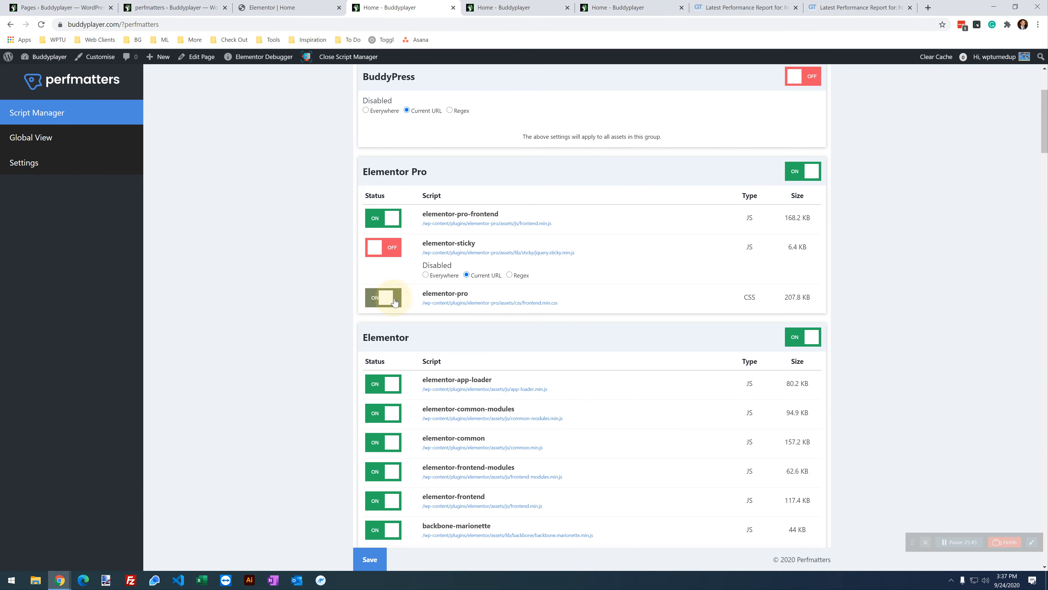
{"action": "left_click", "coordinate": [369, 559]}
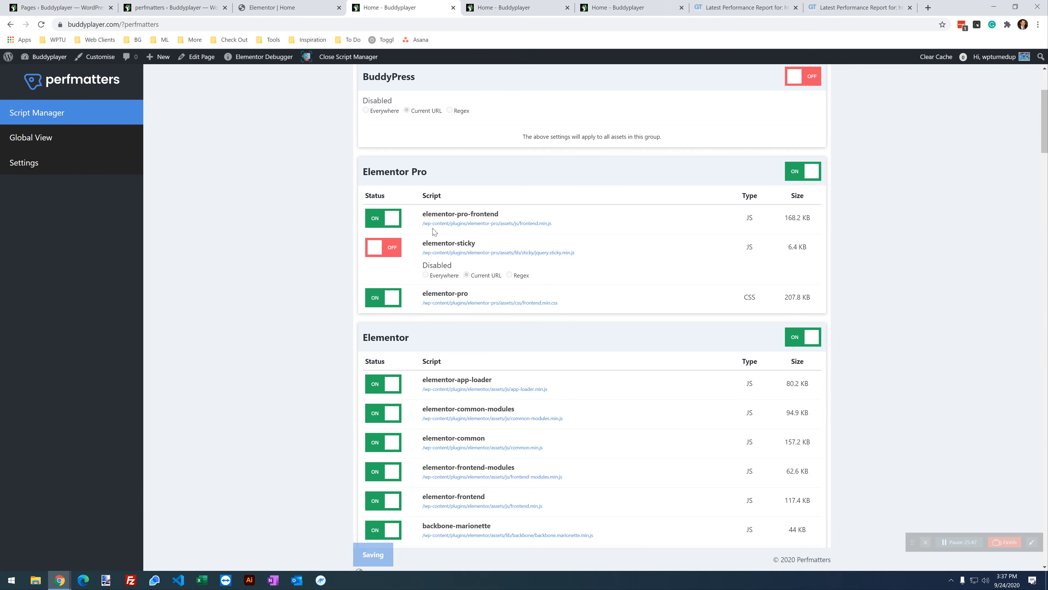
{"action": "left_click", "coordinate": [628, 7]}
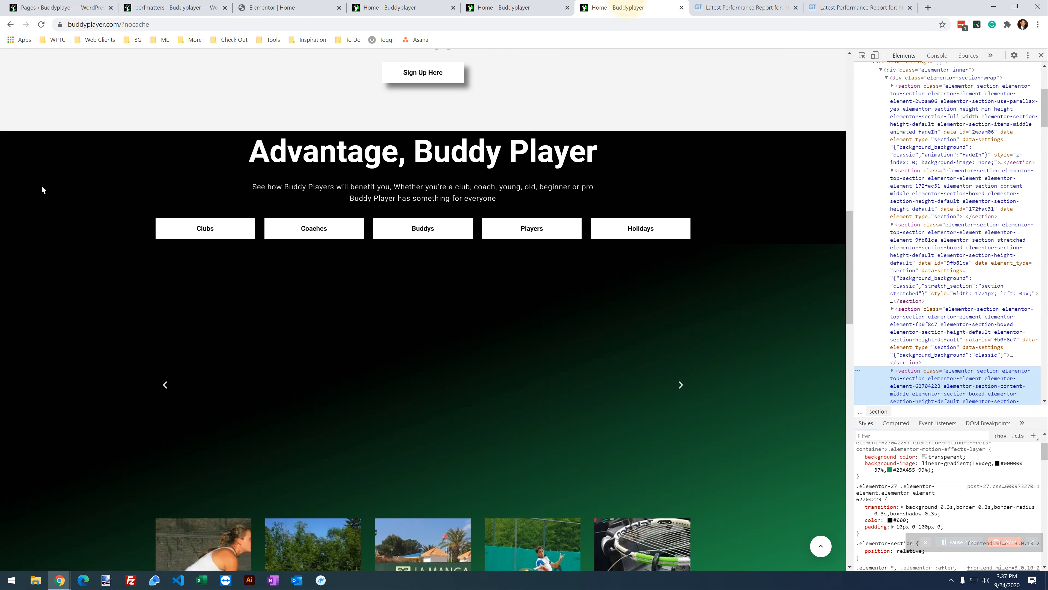
{"action": "left_click", "coordinate": [41, 24]}
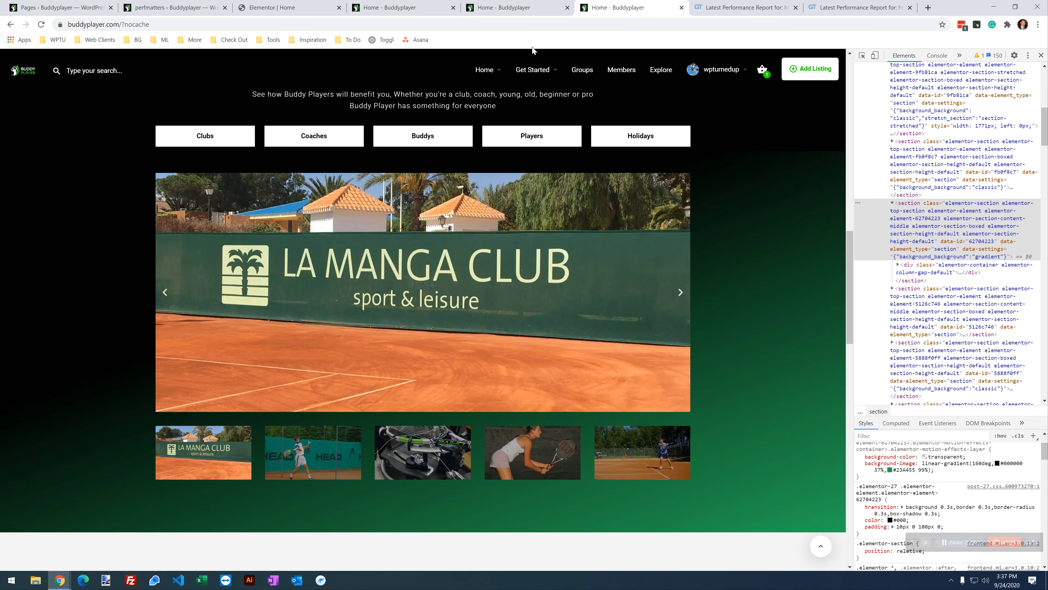
{"action": "left_click", "coordinate": [403, 8]}
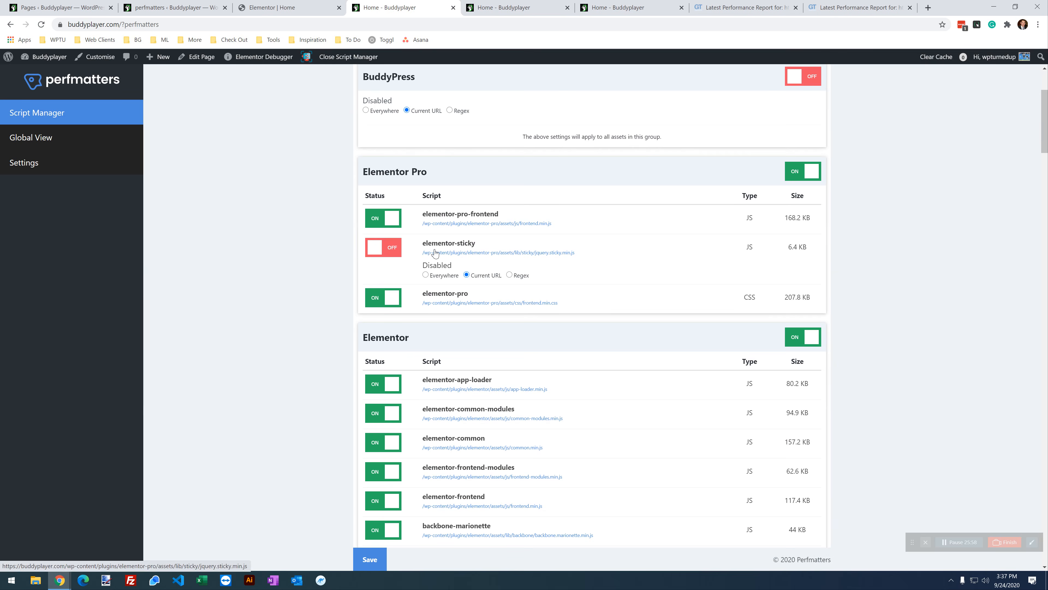
Step: Disable elementor-app-loader, elementor-common-modules and elementor-common on this URL, save, and reload the home page
{"action": "scroll", "coordinate": [375, 310], "scroll_direction": "down", "scroll_amount": 2}
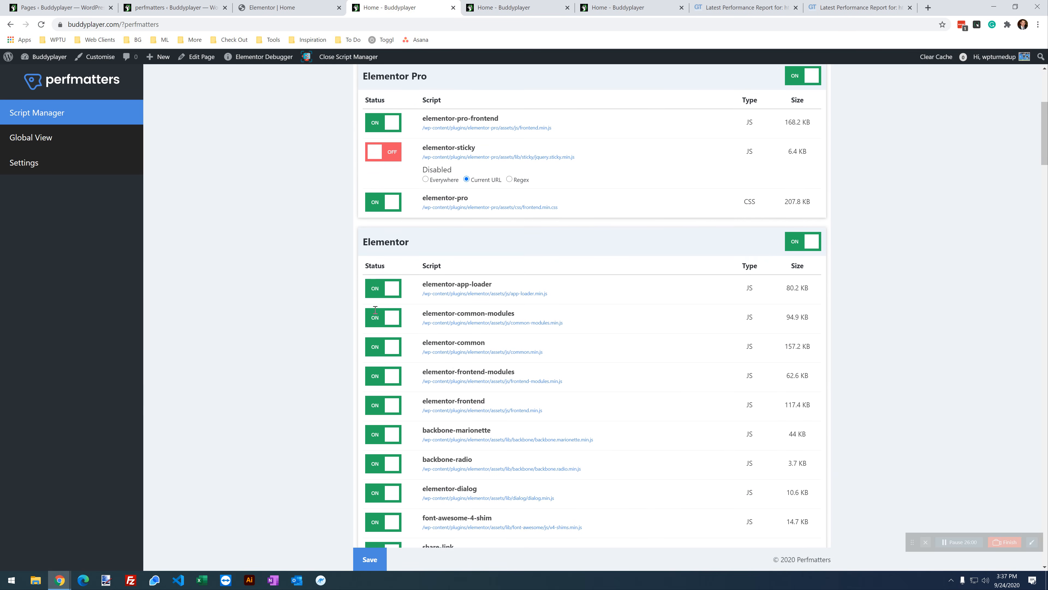
{"action": "scroll", "coordinate": [970, 339], "scroll_direction": "down", "scroll_amount": 1}
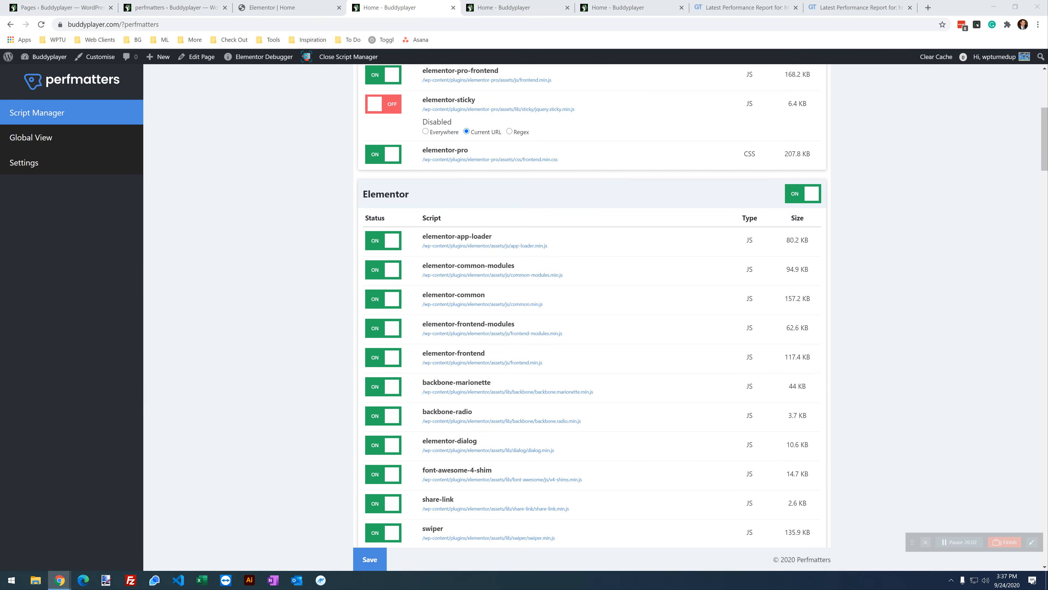
{"action": "scroll", "coordinate": [284, 306], "scroll_direction": "down", "scroll_amount": 1}
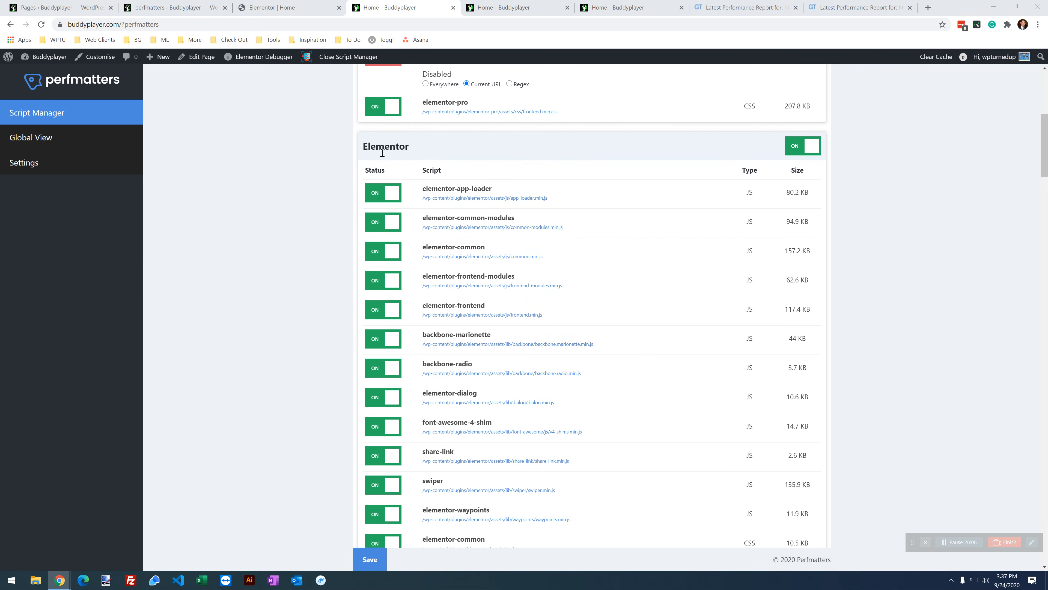
{"action": "left_click", "coordinate": [377, 200]}
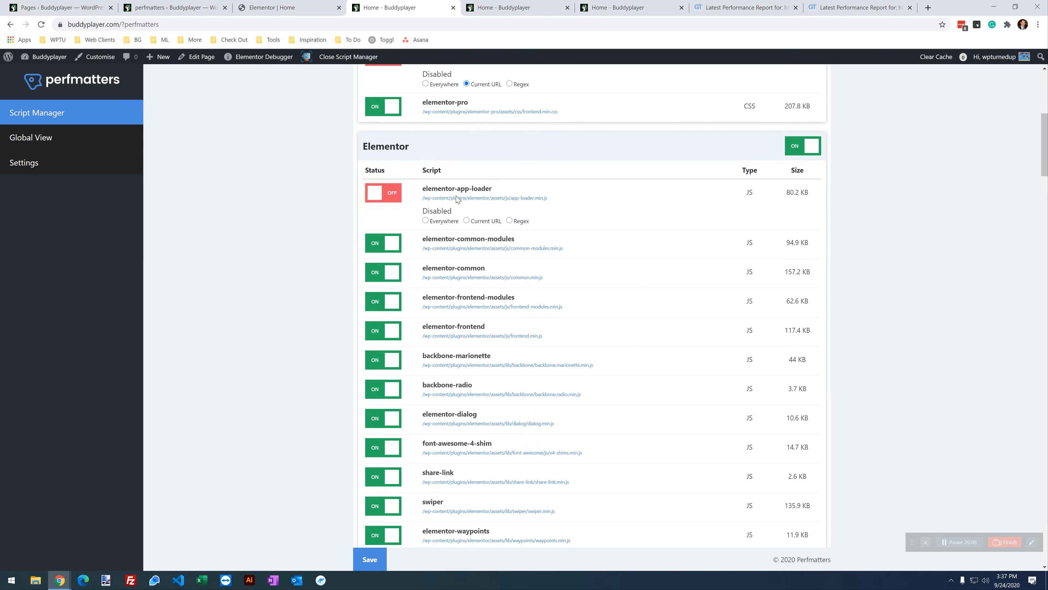
{"action": "left_click", "coordinate": [483, 222]}
{"action": "left_click", "coordinate": [392, 244]}
{"action": "left_click", "coordinate": [467, 271]}
{"action": "left_click", "coordinate": [392, 297]}
{"action": "left_click", "coordinate": [467, 321]}
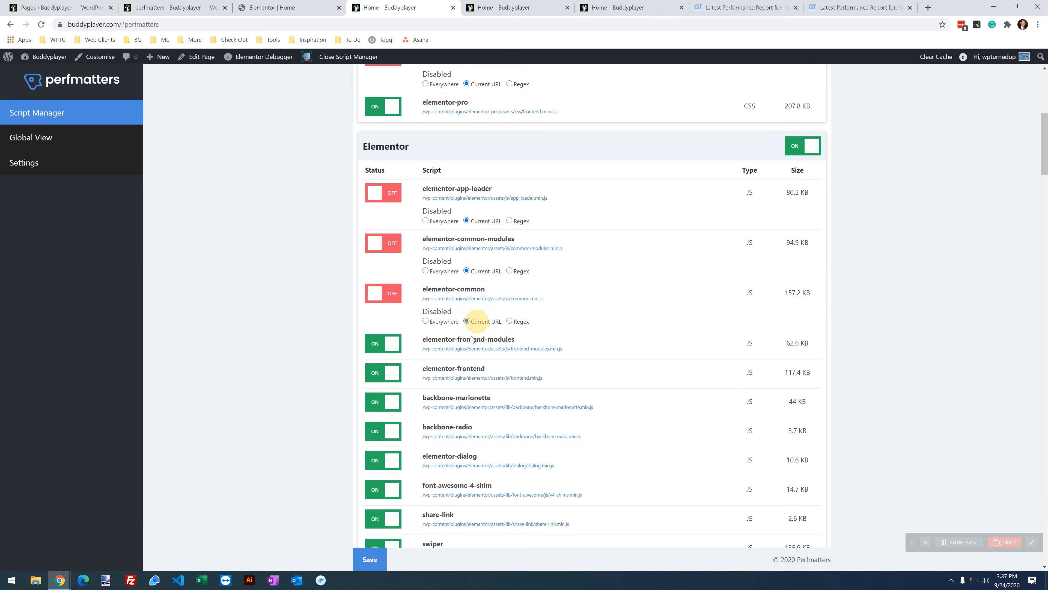
{"action": "left_click", "coordinate": [376, 567]}
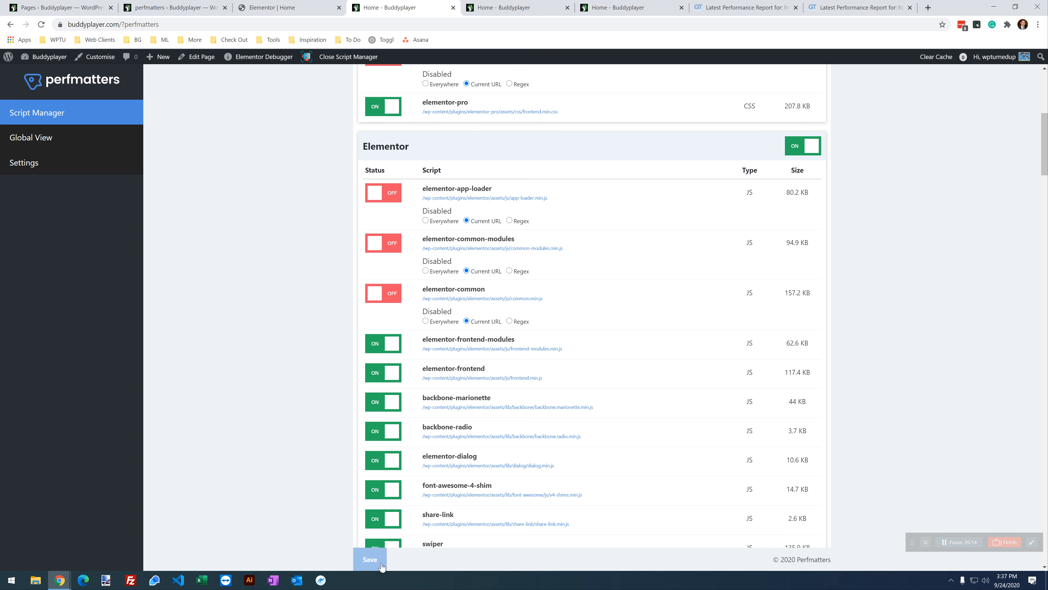
{"action": "left_click", "coordinate": [619, 8]}
{"action": "left_click", "coordinate": [41, 24]}
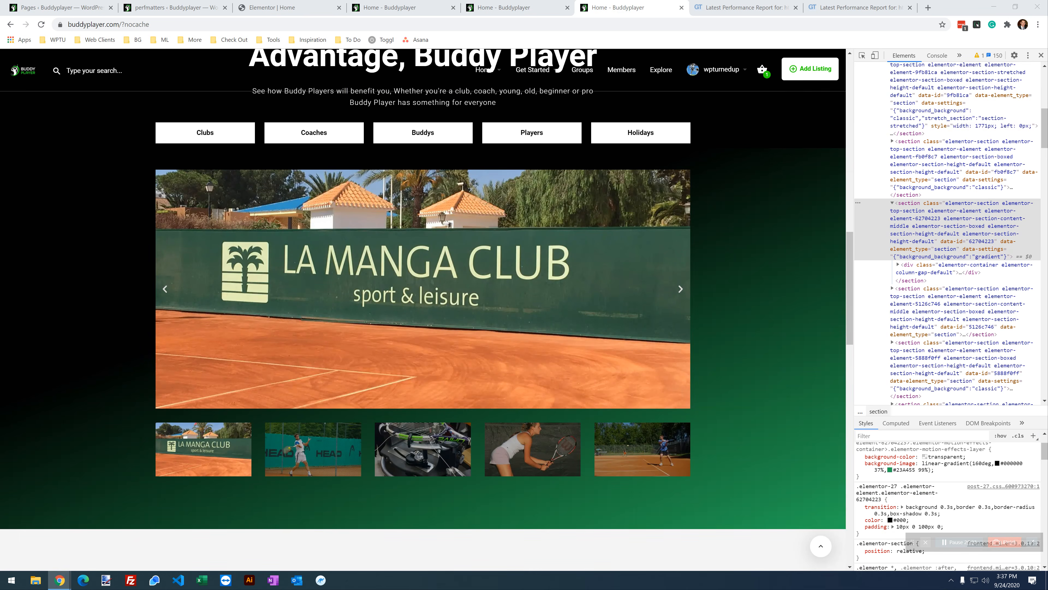
Step: Scroll through the reloaded home page to the footer, then return to the Script Manager
{"action": "scroll", "coordinate": [295, 401], "scroll_direction": "up", "scroll_amount": 10}
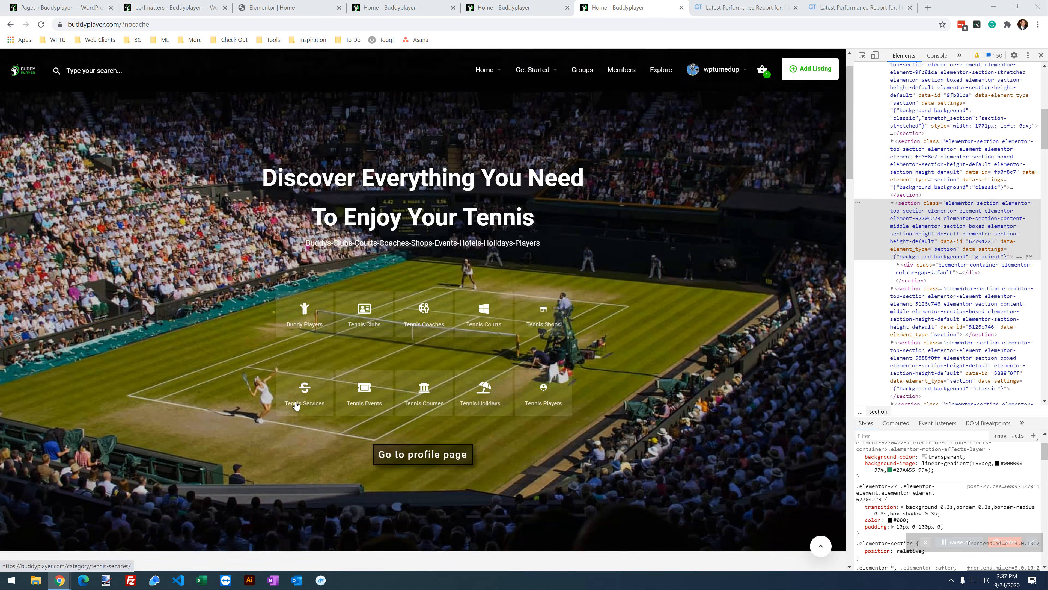
{"action": "scroll", "coordinate": [351, 285], "scroll_direction": "down", "scroll_amount": 10}
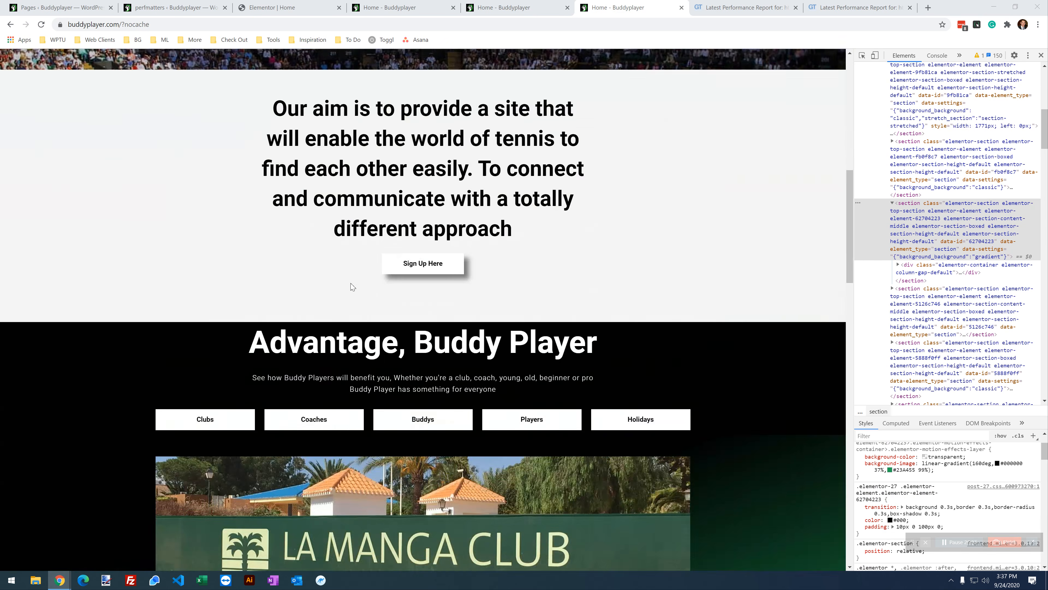
{"action": "scroll", "coordinate": [350, 285], "scroll_direction": "down", "scroll_amount": 10}
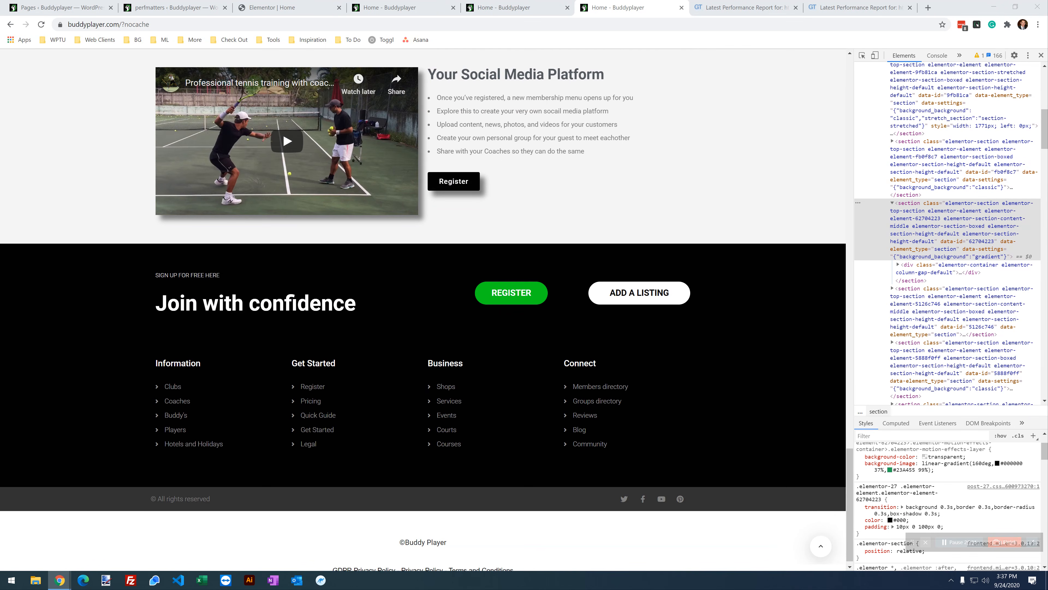
{"action": "scroll", "coordinate": [390, 321], "scroll_direction": "up", "scroll_amount": 15}
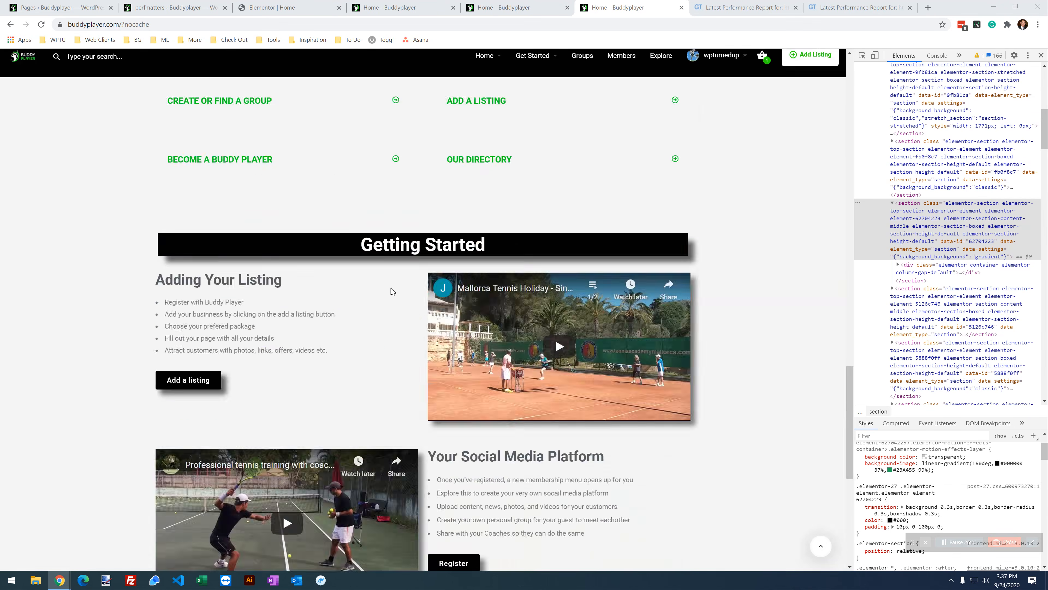
{"action": "scroll", "coordinate": [391, 322], "scroll_direction": "down", "scroll_amount": 5}
{"action": "left_click", "coordinate": [310, 5]}
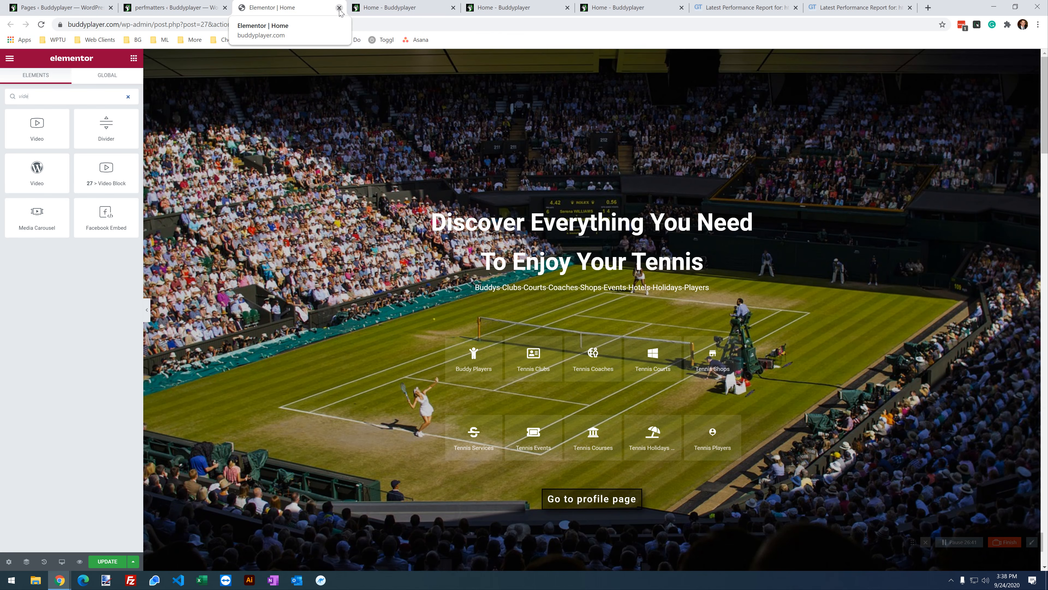
{"action": "left_click", "coordinate": [392, 7]}
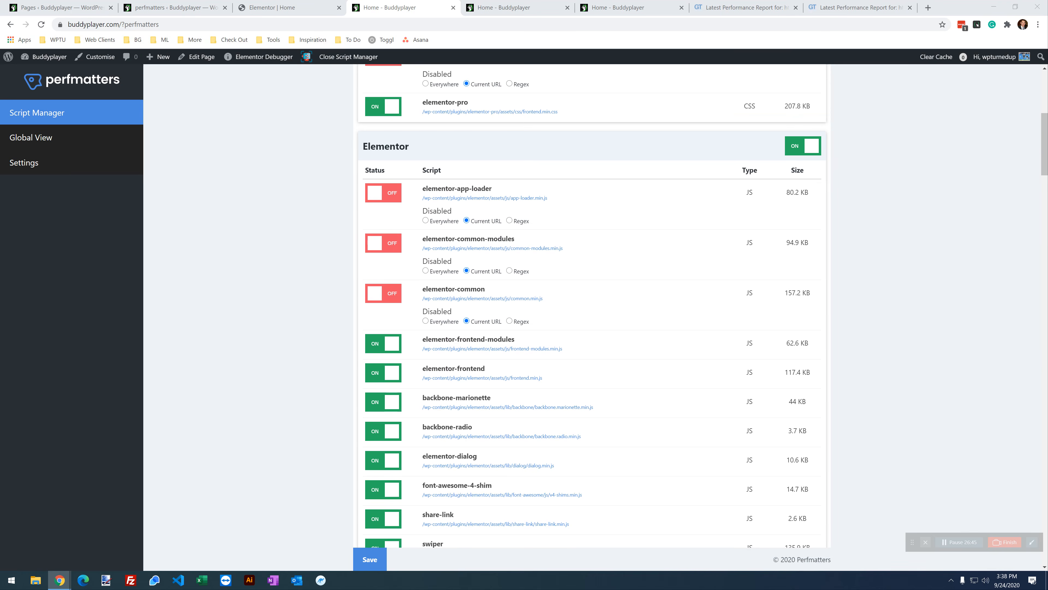
Step: Disable backbone-marionette, backbone-radio, elementor-dialog and font-awesome-4-shim for the current URL
{"action": "scroll", "coordinate": [531, 274], "scroll_direction": "down", "scroll_amount": 3}
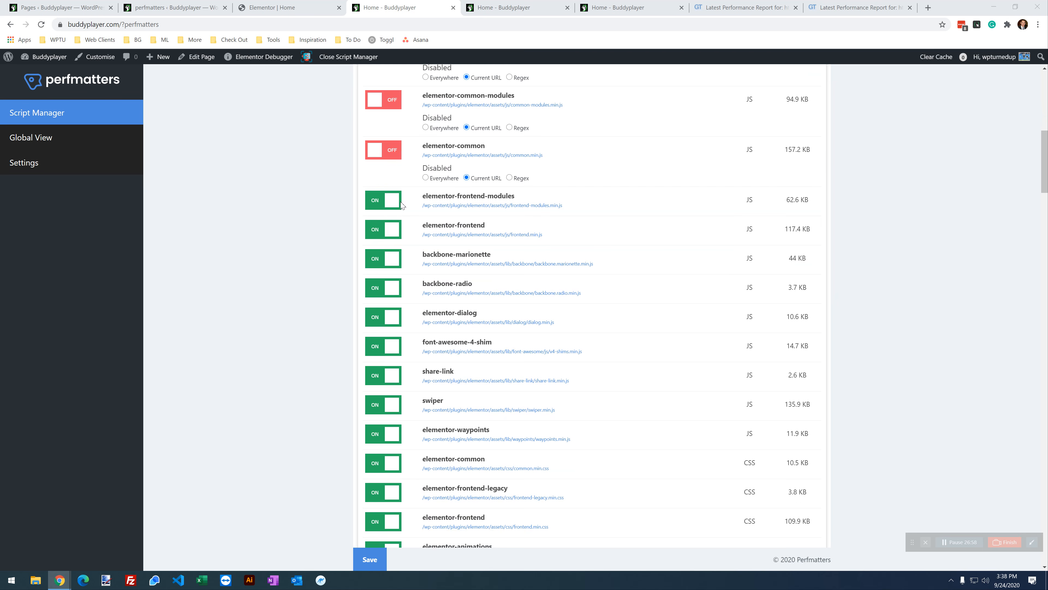
{"action": "left_click", "coordinate": [374, 258]}
{"action": "left_click", "coordinate": [376, 308]}
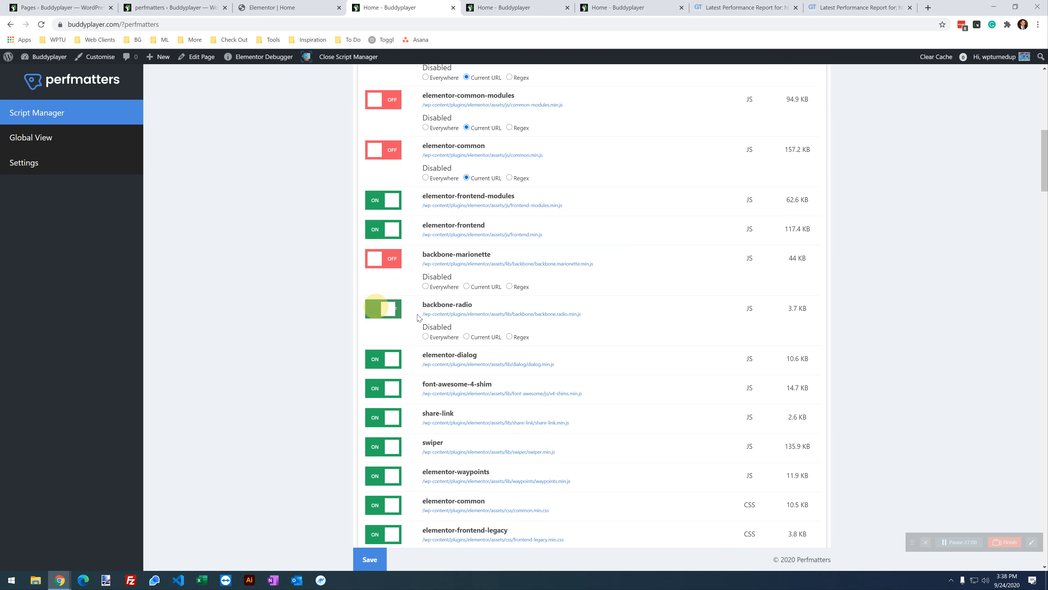
{"action": "left_click", "coordinate": [470, 338]}
{"action": "left_click", "coordinate": [469, 286]}
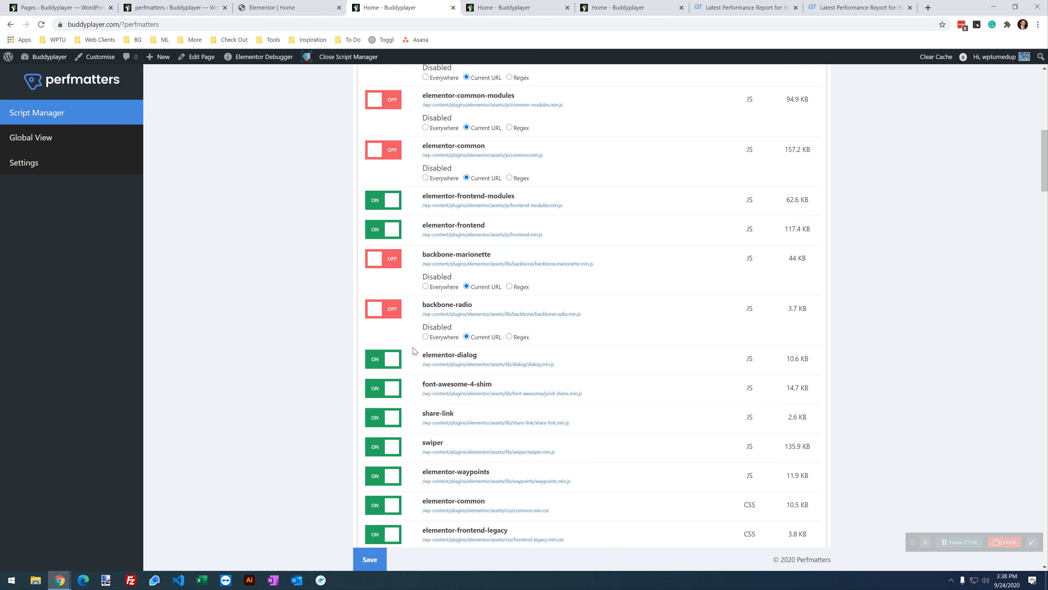
{"action": "scroll", "coordinate": [414, 351], "scroll_direction": "down", "scroll_amount": 1}
{"action": "left_click", "coordinate": [373, 314]}
{"action": "left_click", "coordinate": [479, 339]}
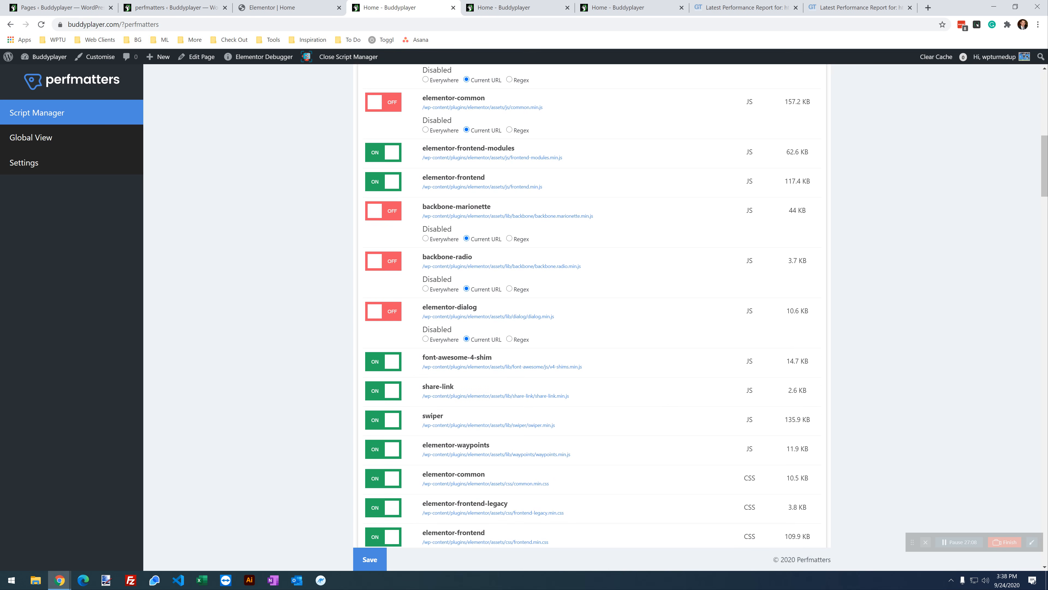
{"action": "left_click", "coordinate": [396, 358]}
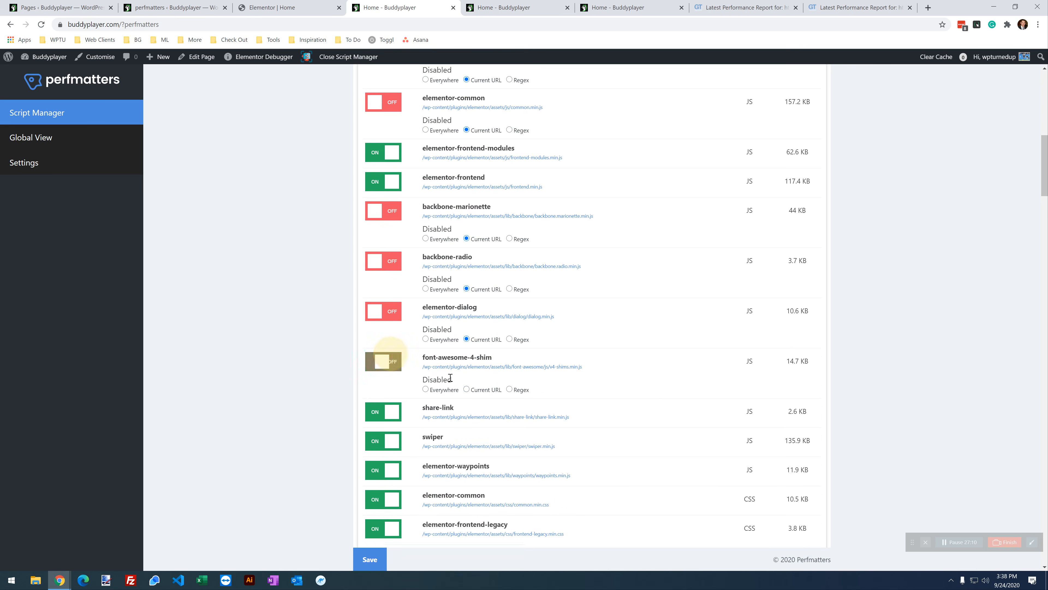
{"action": "left_click", "coordinate": [468, 389]}
Step: Disable share-link, swiper and the elementor-common stylesheet on this URL, save, and reload the home page
{"action": "left_click", "coordinate": [376, 410]}
{"action": "left_click", "coordinate": [467, 439]}
{"action": "left_click", "coordinate": [384, 461]}
{"action": "left_click", "coordinate": [483, 491]}
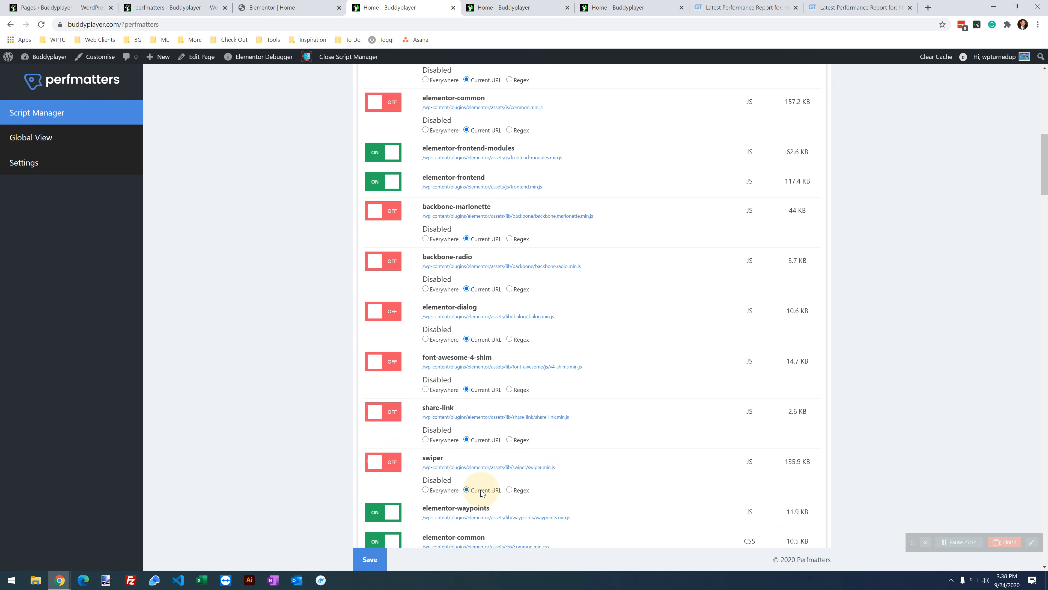
{"action": "scroll", "coordinate": [483, 455], "scroll_direction": "down", "scroll_amount": 3}
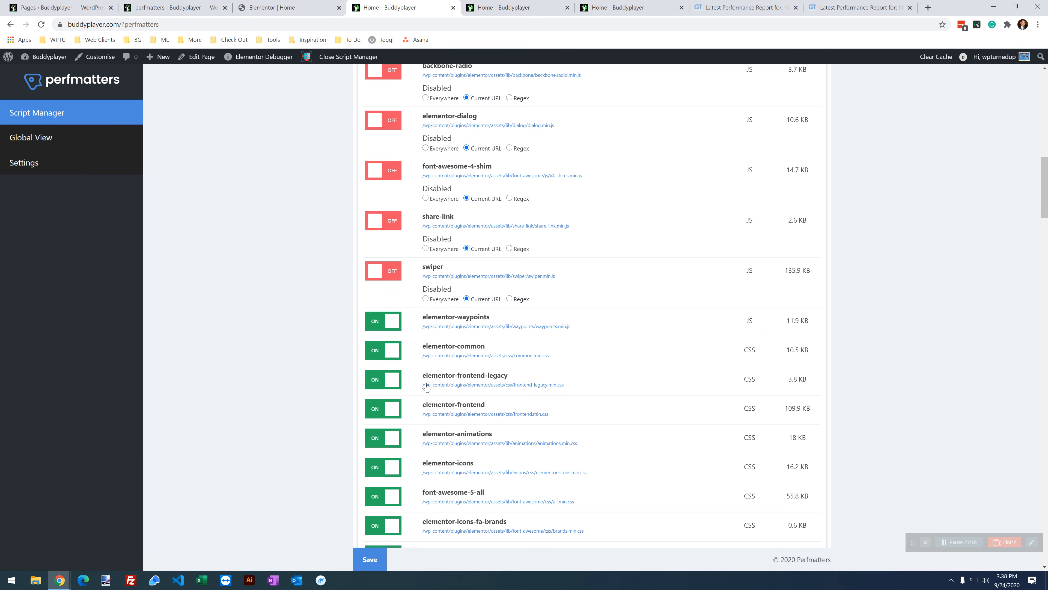
{"action": "left_click", "coordinate": [384, 353]}
{"action": "left_click", "coordinate": [468, 378]}
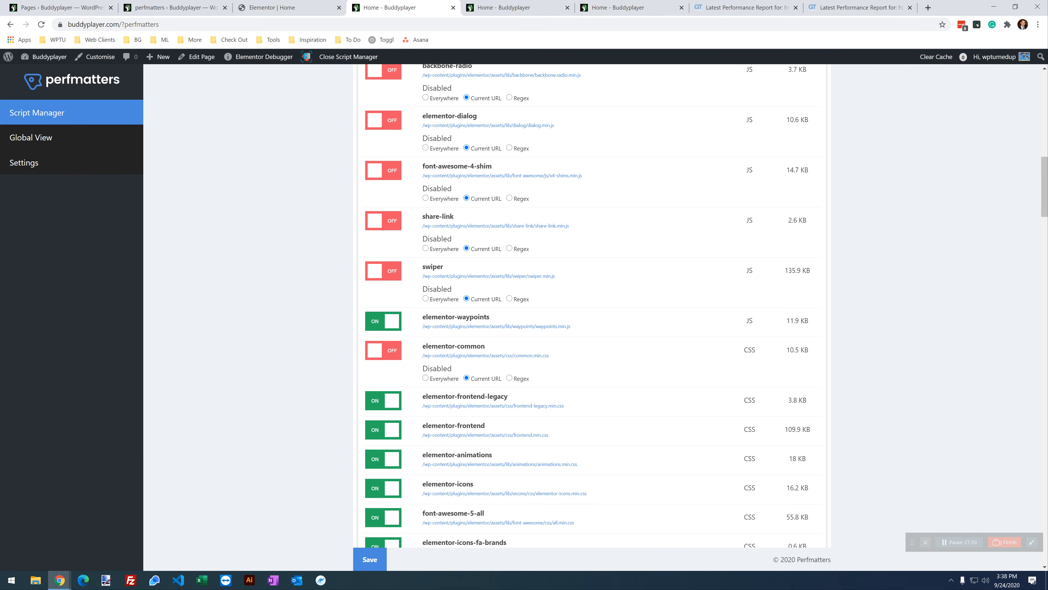
{"action": "scroll", "coordinate": [494, 332], "scroll_direction": "down", "scroll_amount": 2}
{"action": "scroll", "coordinate": [498, 330], "scroll_direction": "down", "scroll_amount": 1}
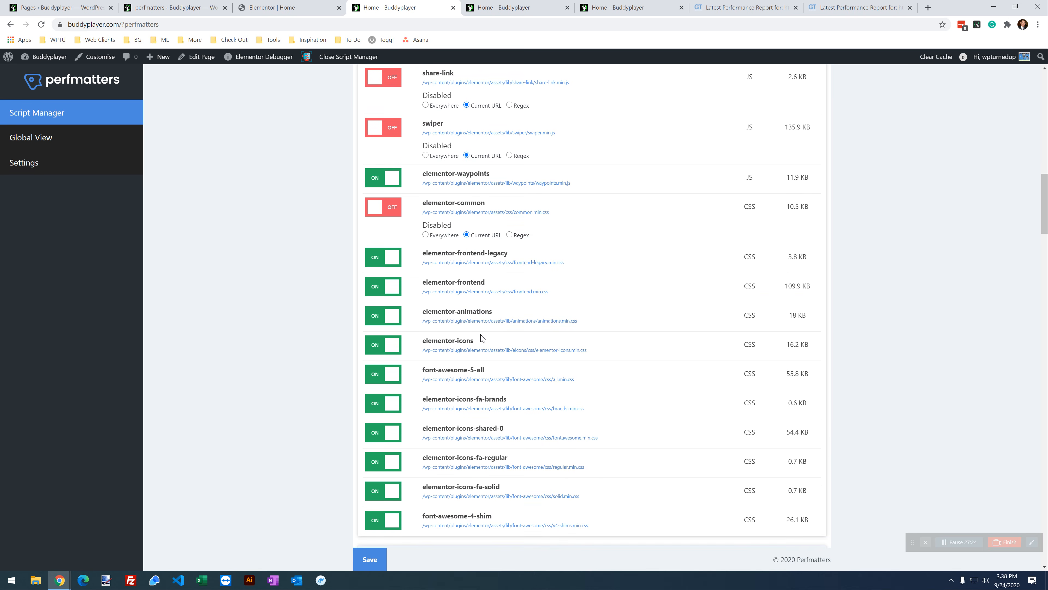
{"action": "scroll", "coordinate": [490, 418], "scroll_direction": "down", "scroll_amount": 1}
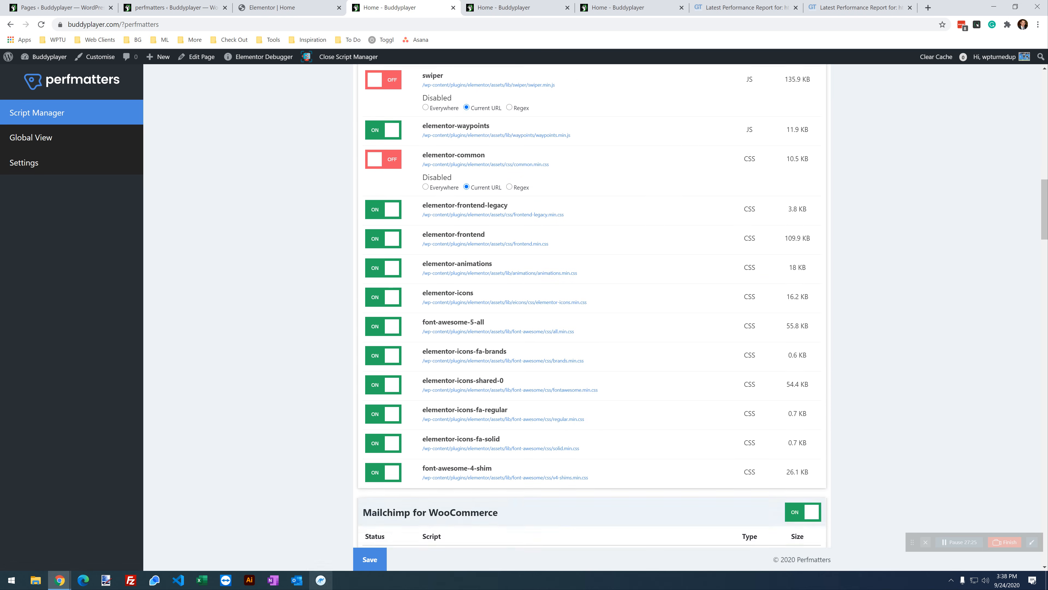
{"action": "left_click", "coordinate": [363, 572]}
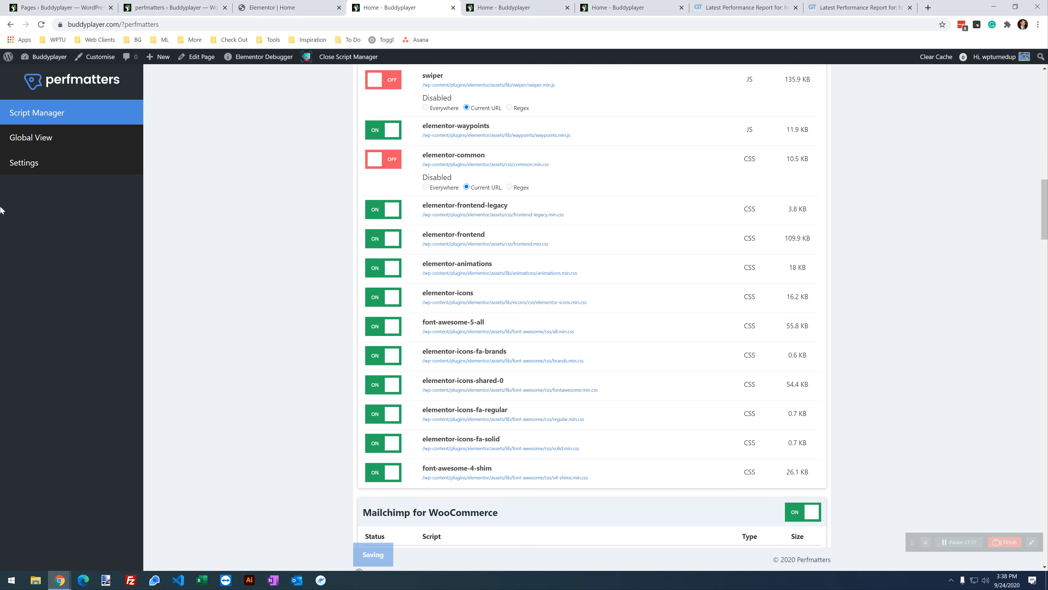
{"action": "left_click", "coordinate": [586, 4]}
{"action": "left_click", "coordinate": [41, 24]}
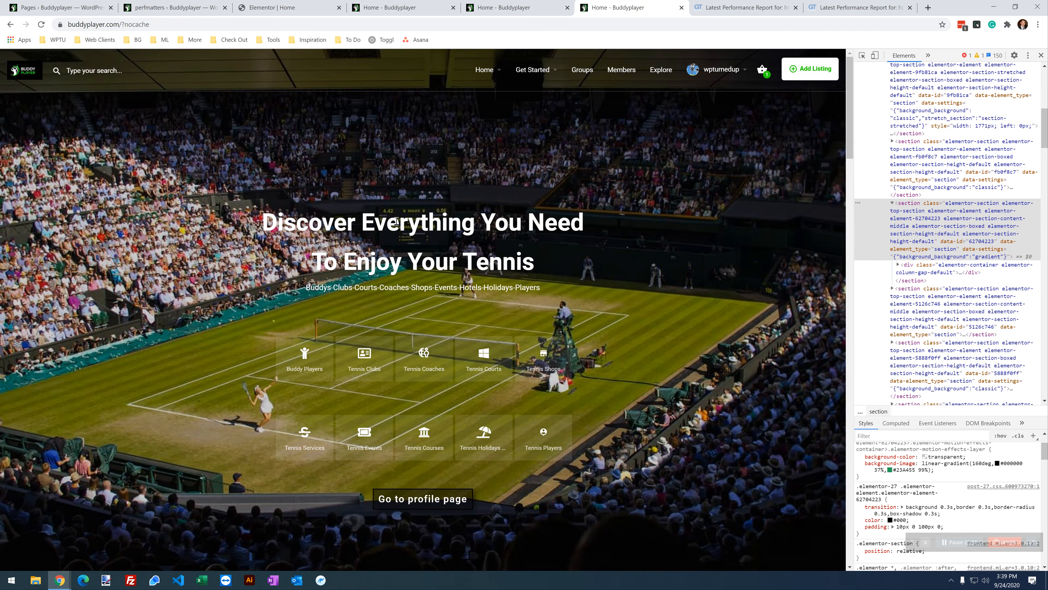
Step: Scroll the uncached home page to the Getting Started section, dismissing the stray Featured dropdown
{"action": "scroll", "coordinate": [445, 363], "scroll_direction": "down", "scroll_amount": 2}
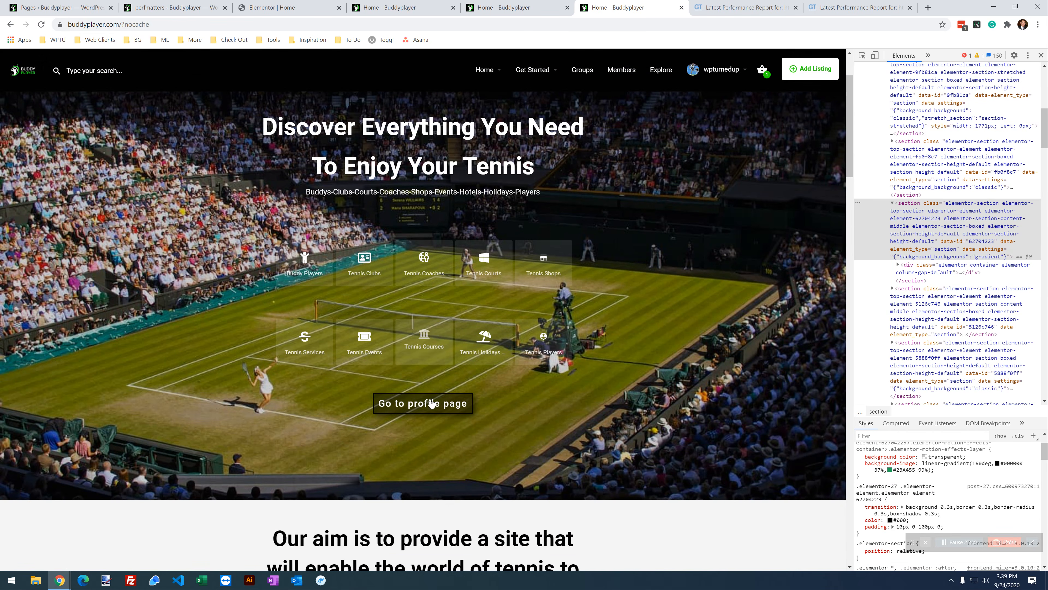
{"action": "left_click", "coordinate": [78, 68]}
{"action": "scroll", "coordinate": [273, 307], "scroll_direction": "down", "scroll_amount": 10}
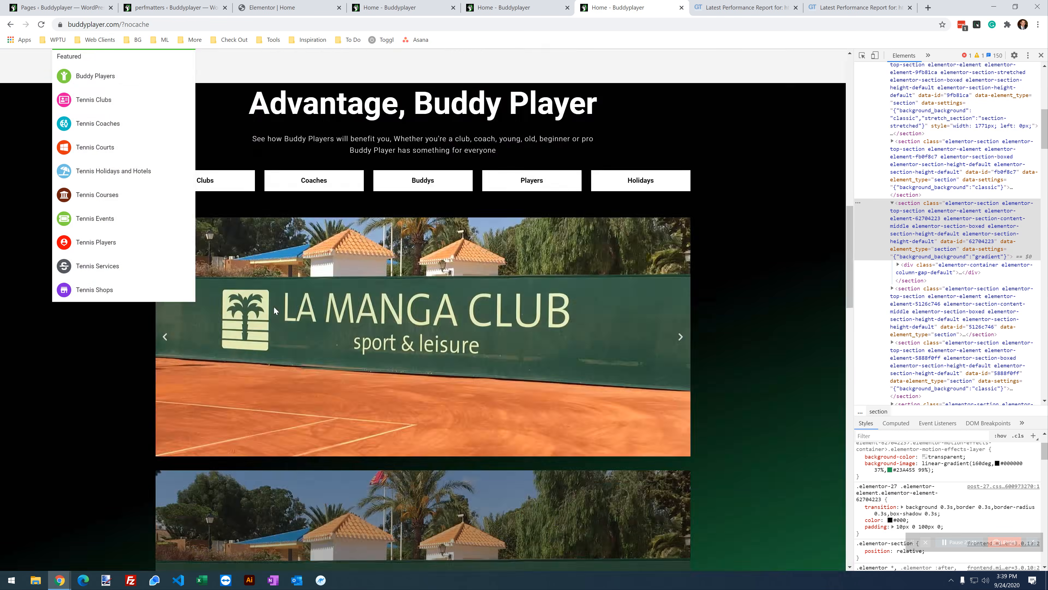
{"action": "scroll", "coordinate": [274, 312], "scroll_direction": "down", "scroll_amount": 8}
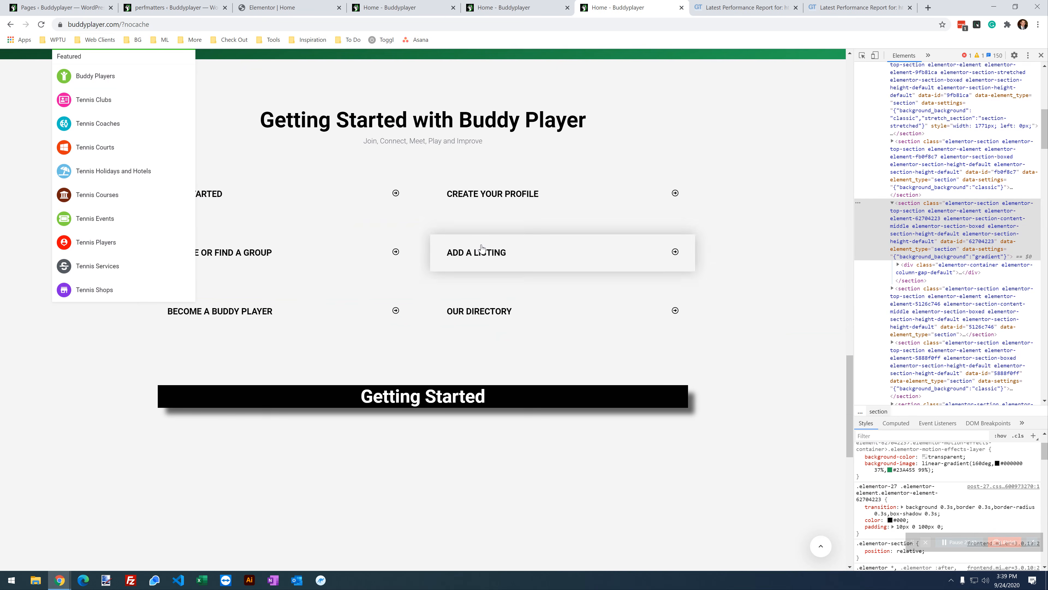
{"action": "scroll", "coordinate": [143, 492], "scroll_direction": "up", "scroll_amount": 4}
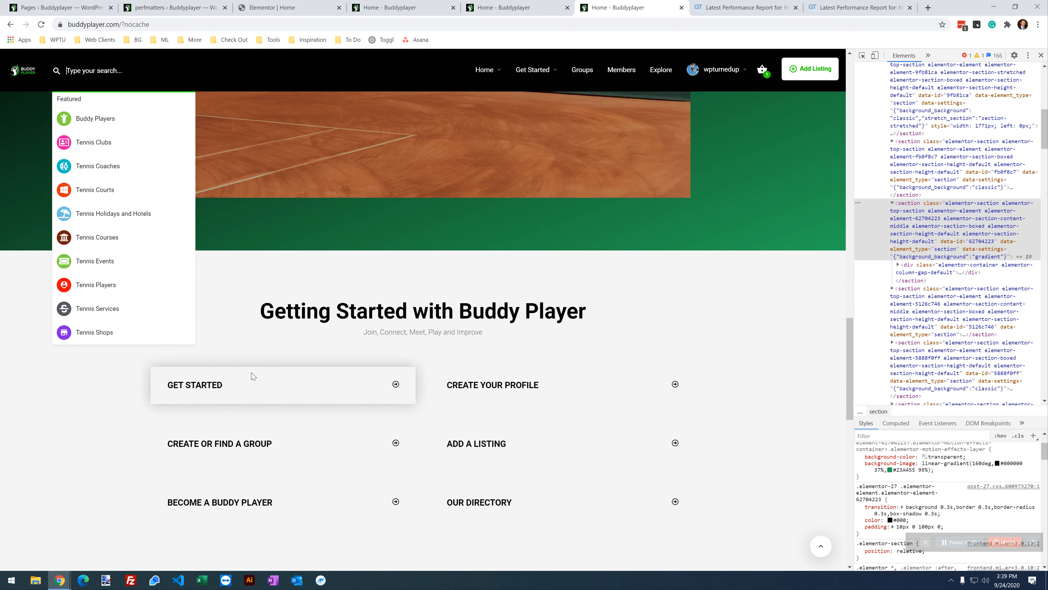
{"action": "triple_click", "coordinate": [80, 430]}
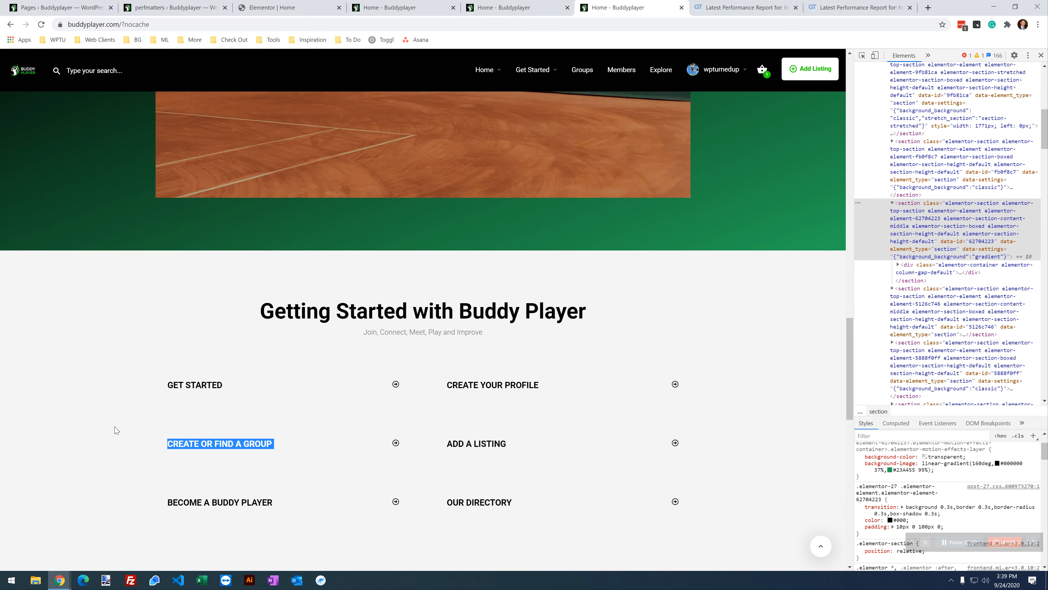
{"action": "left_click", "coordinate": [73, 292]}
{"action": "scroll", "coordinate": [408, 352], "scroll_direction": "down", "scroll_amount": 7}
{"action": "scroll", "coordinate": [405, 347], "scroll_direction": "down", "scroll_amount": 7}
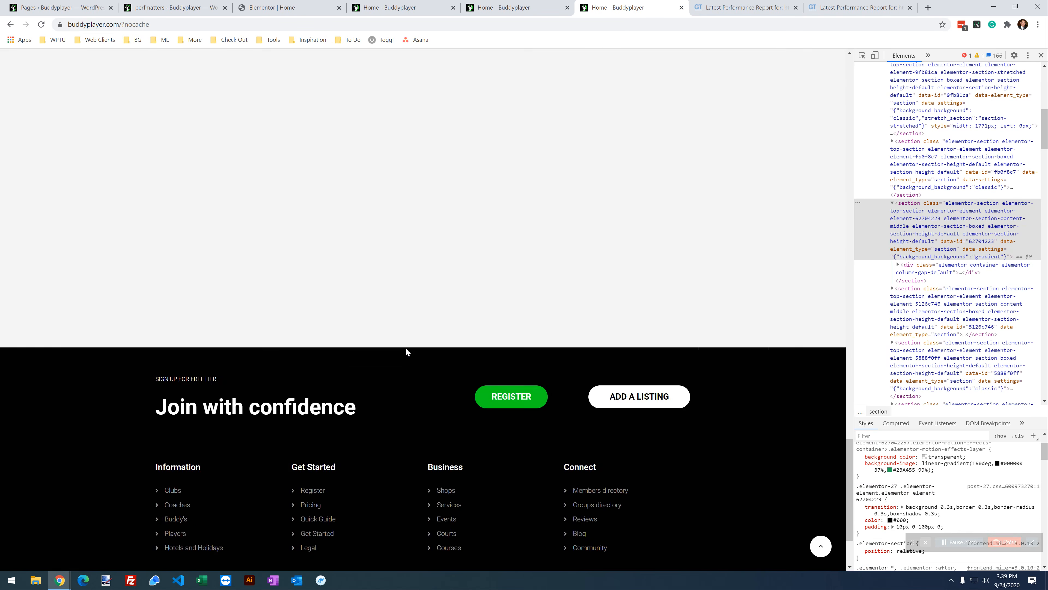
{"action": "scroll", "coordinate": [406, 347], "scroll_direction": "up", "scroll_amount": 3}
Step: Compare the Getting Started links on the normal home page (green) against the uncached copy (black)
{"action": "left_click", "coordinate": [516, 8]}
{"action": "scroll", "coordinate": [400, 223], "scroll_direction": "down", "scroll_amount": 15}
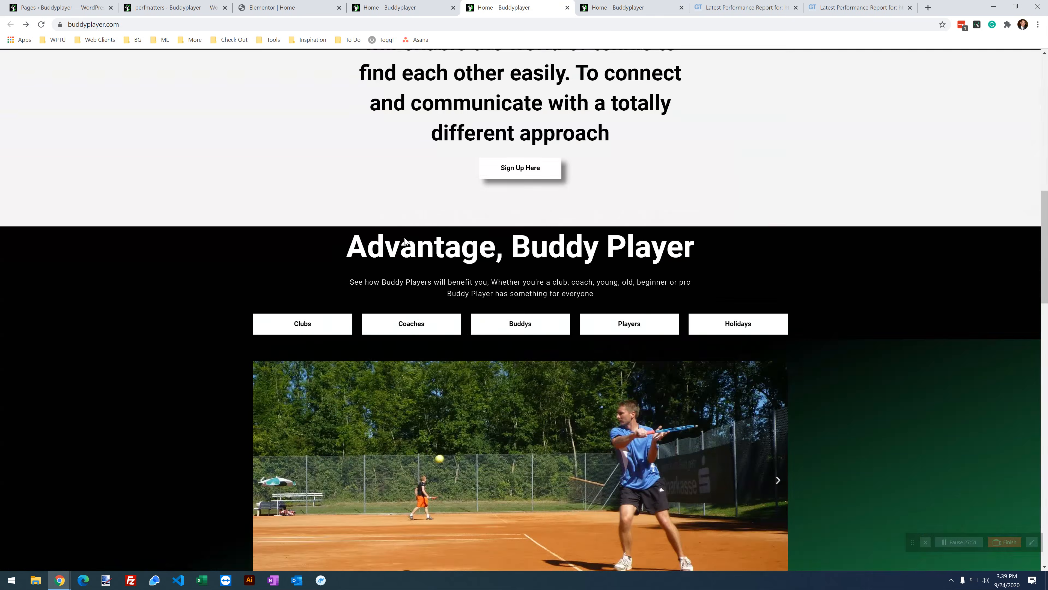
{"action": "left_click", "coordinate": [619, 7]}
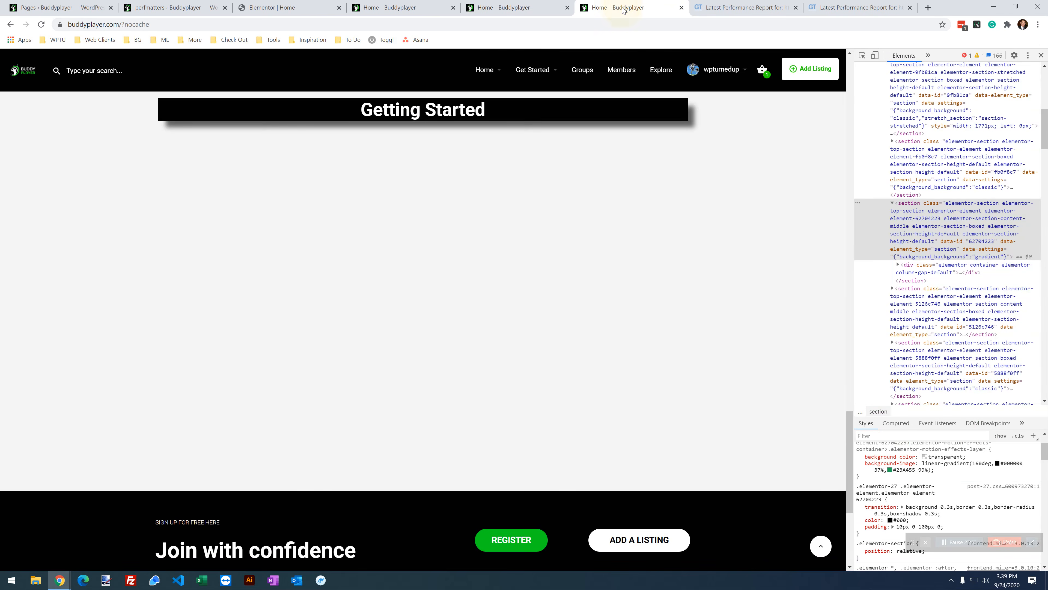
{"action": "scroll", "coordinate": [533, 103], "scroll_direction": "up", "scroll_amount": 2}
{"action": "left_click", "coordinate": [516, 7]}
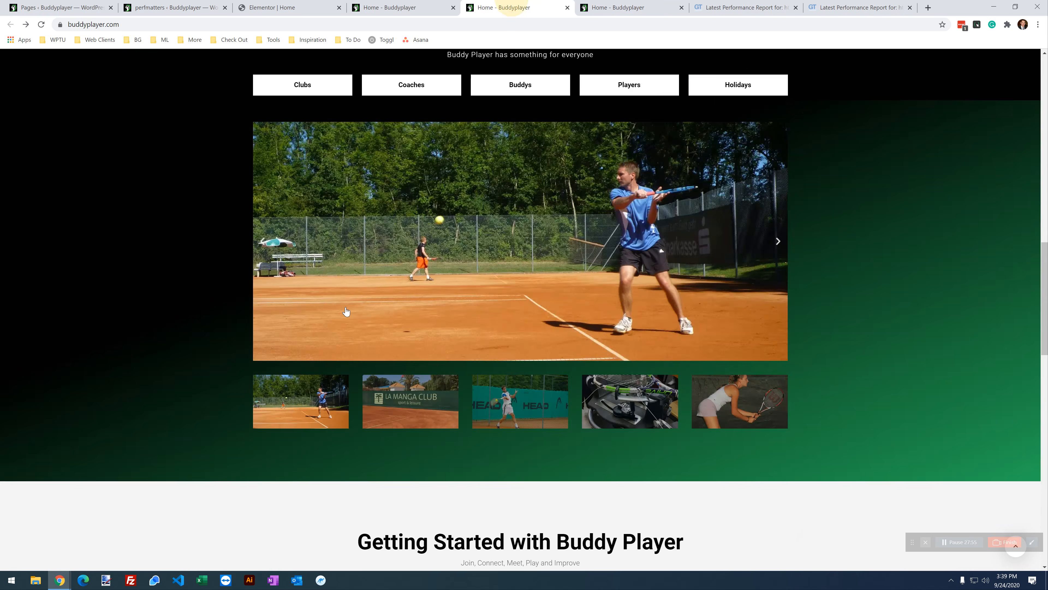
{"action": "scroll", "coordinate": [344, 312], "scroll_direction": "down", "scroll_amount": 5}
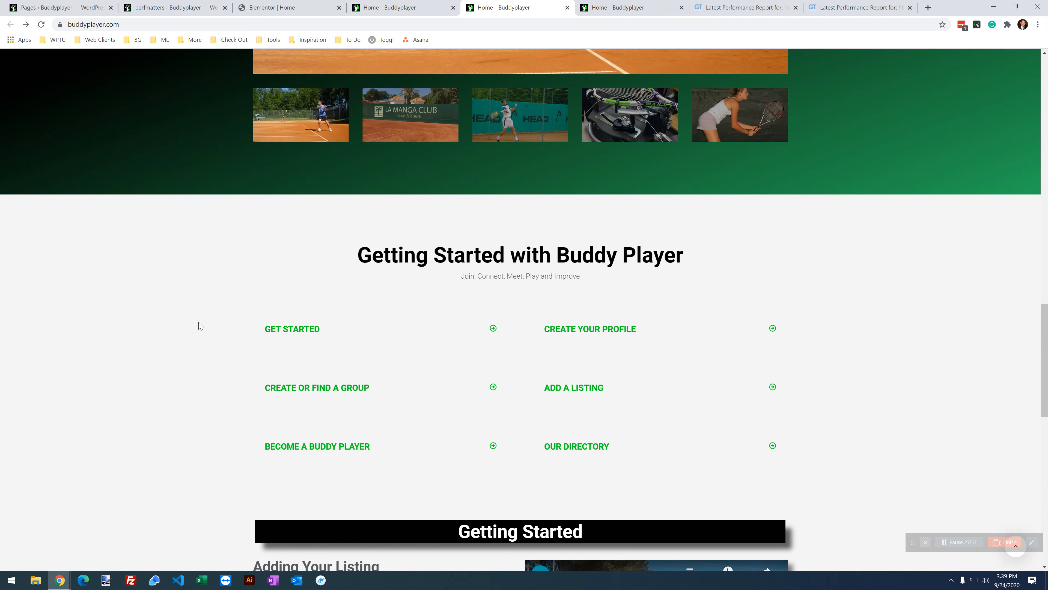
{"action": "scroll", "coordinate": [502, 318], "scroll_direction": "down", "scroll_amount": 4}
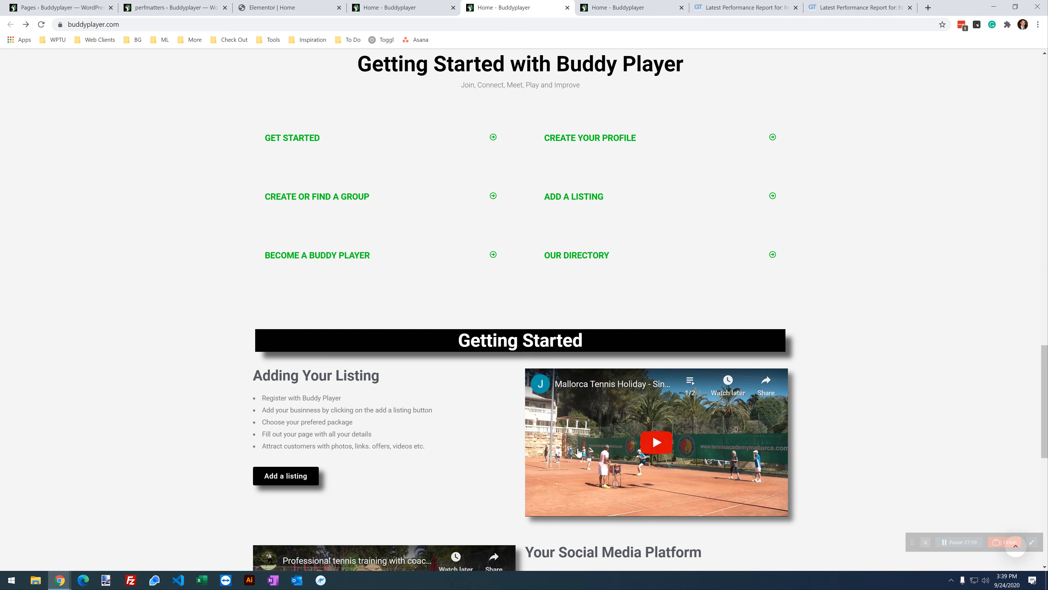
{"action": "scroll", "coordinate": [574, 417], "scroll_direction": "down", "scroll_amount": 3}
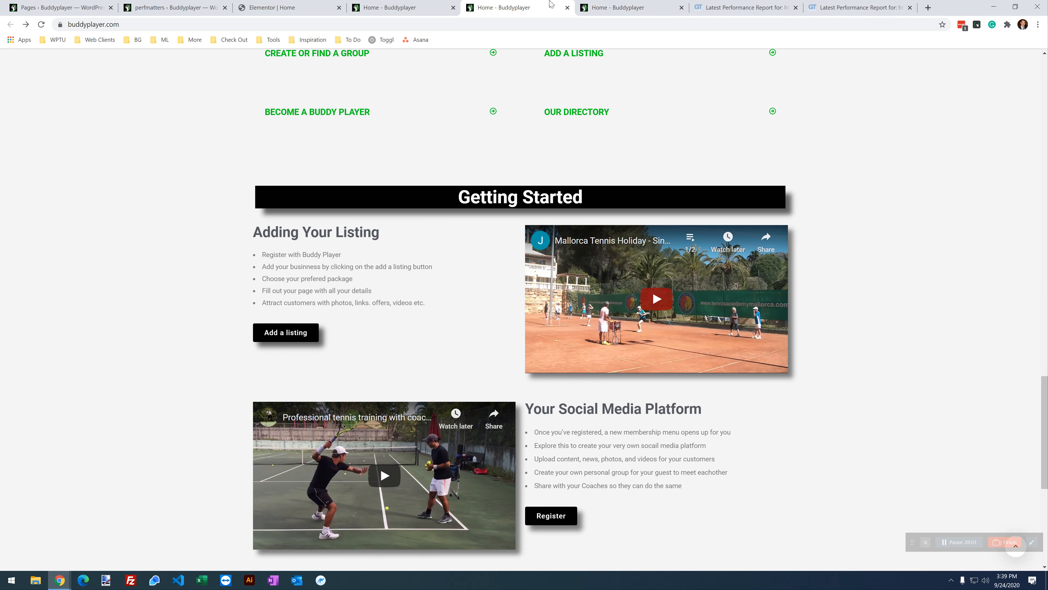
{"action": "left_click", "coordinate": [620, 5]}
Step: Turn the elementor-common stylesheet back on in Script Manager and save
{"action": "left_click", "coordinate": [521, 3]}
{"action": "left_click", "coordinate": [374, 6]}
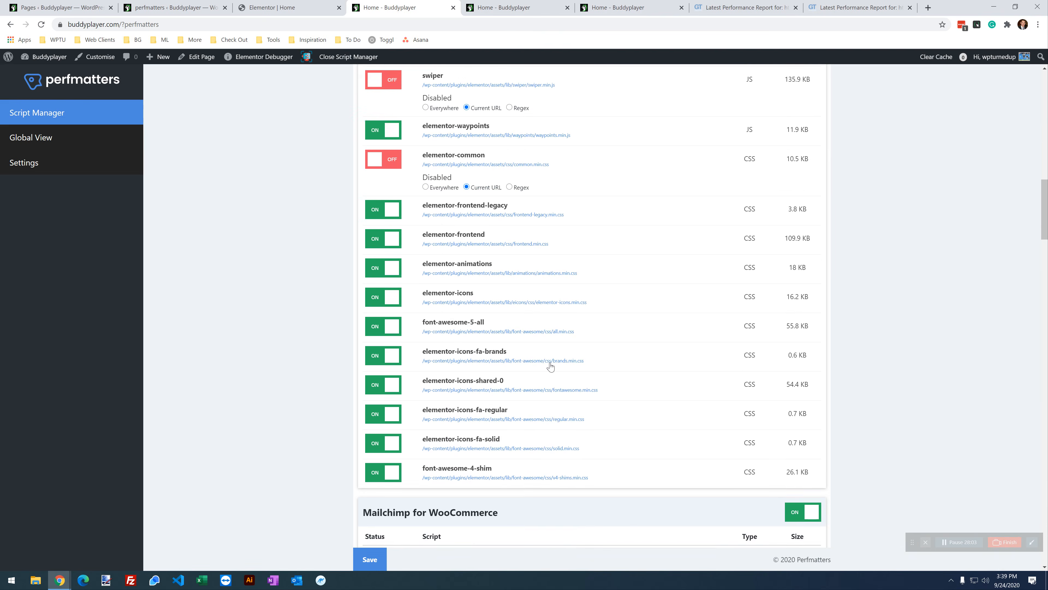
{"action": "scroll", "coordinate": [524, 392], "scroll_direction": "up", "scroll_amount": 4}
{"action": "scroll", "coordinate": [491, 400], "scroll_direction": "down", "scroll_amount": 3}
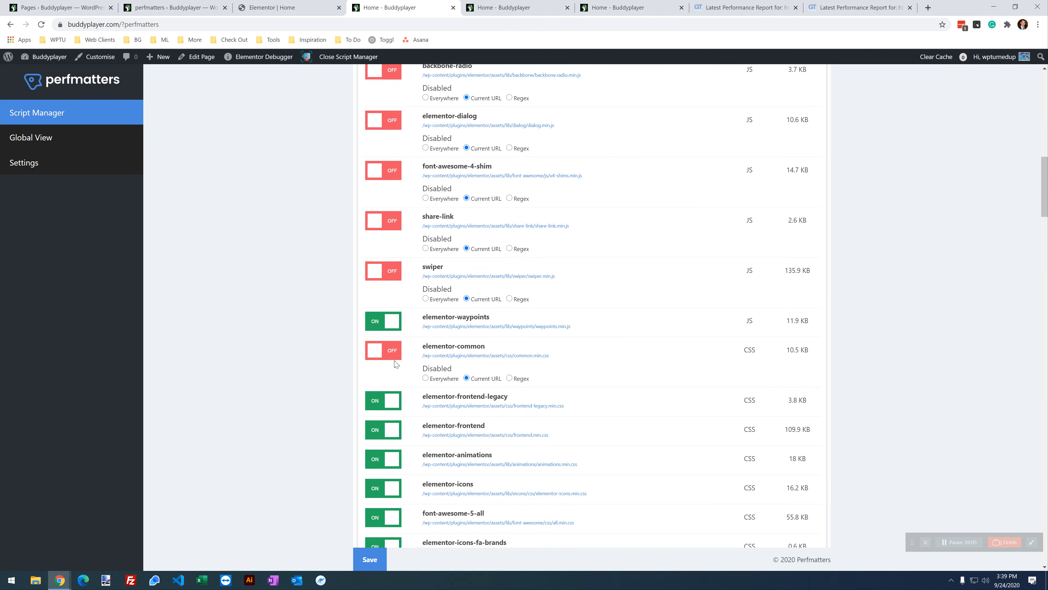
{"action": "left_click", "coordinate": [392, 355]}
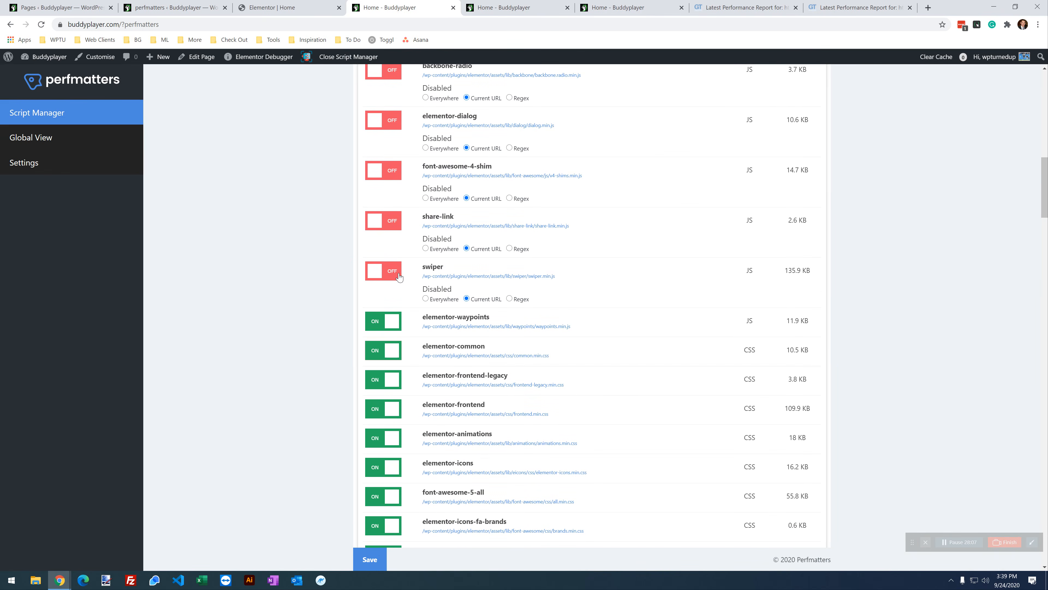
{"action": "left_click", "coordinate": [369, 560]}
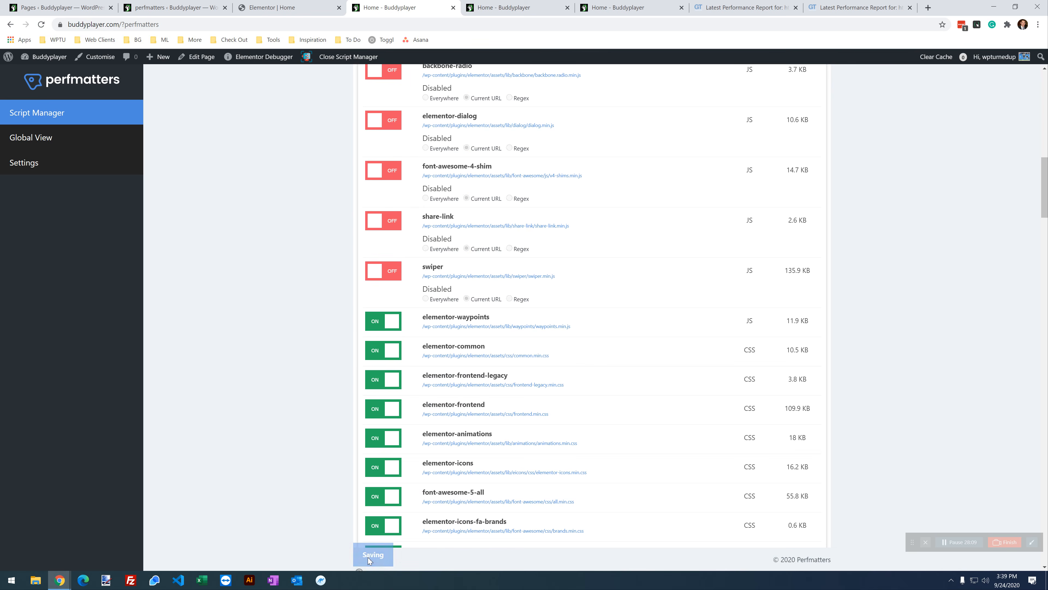
Step: Reload the uncached home page and open the console to inspect the Uncaught TypeError
{"action": "left_click", "coordinate": [603, 10]}
{"action": "left_click", "coordinate": [41, 25]}
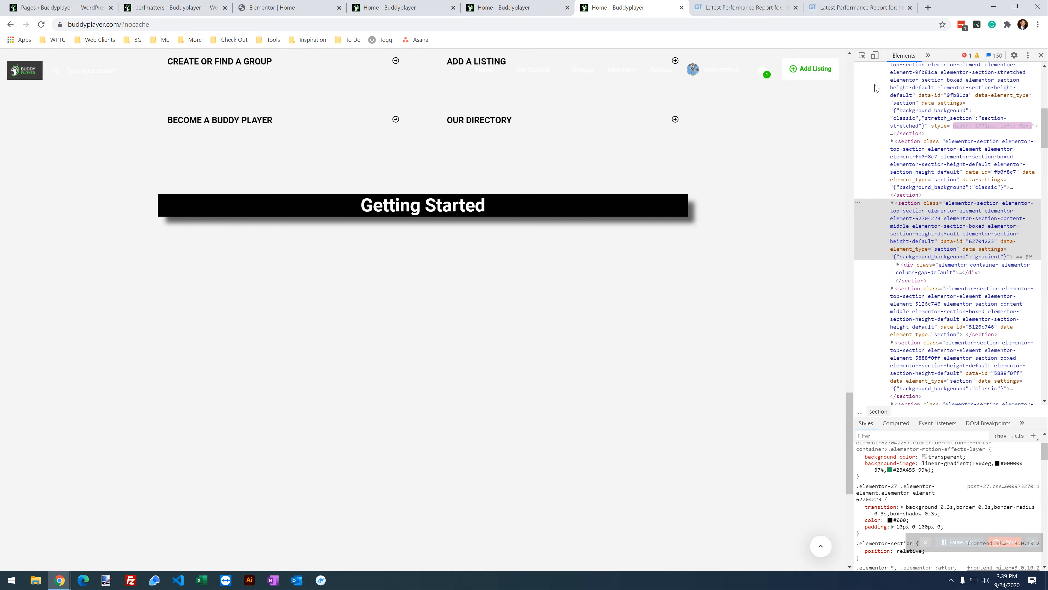
{"action": "left_click", "coordinate": [965, 56]}
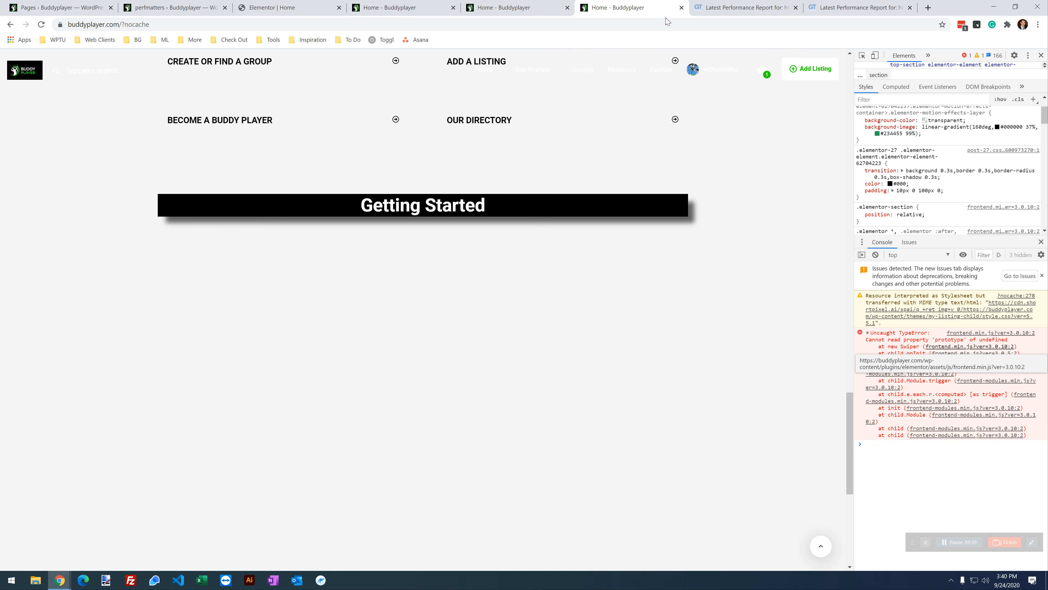
Step: Re-enable swiper, share-link, font-awesome-4-shim, elementor-dialog, backbone-radio and backbone-marionette scripts
{"action": "left_click", "coordinate": [386, 8]}
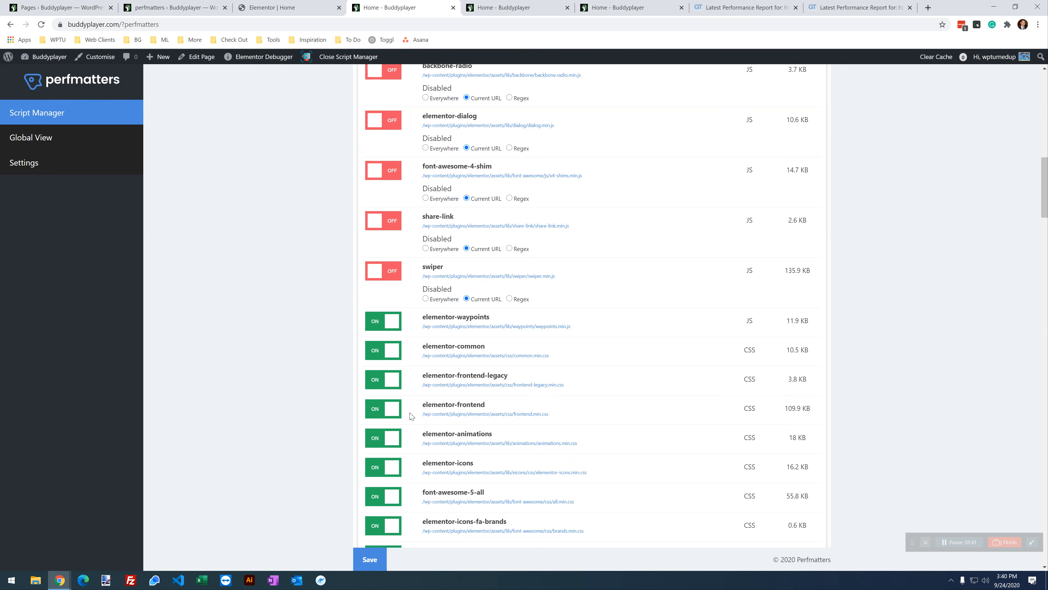
{"action": "scroll", "coordinate": [417, 408], "scroll_direction": "up", "scroll_amount": 3}
{"action": "left_click", "coordinate": [384, 366]}
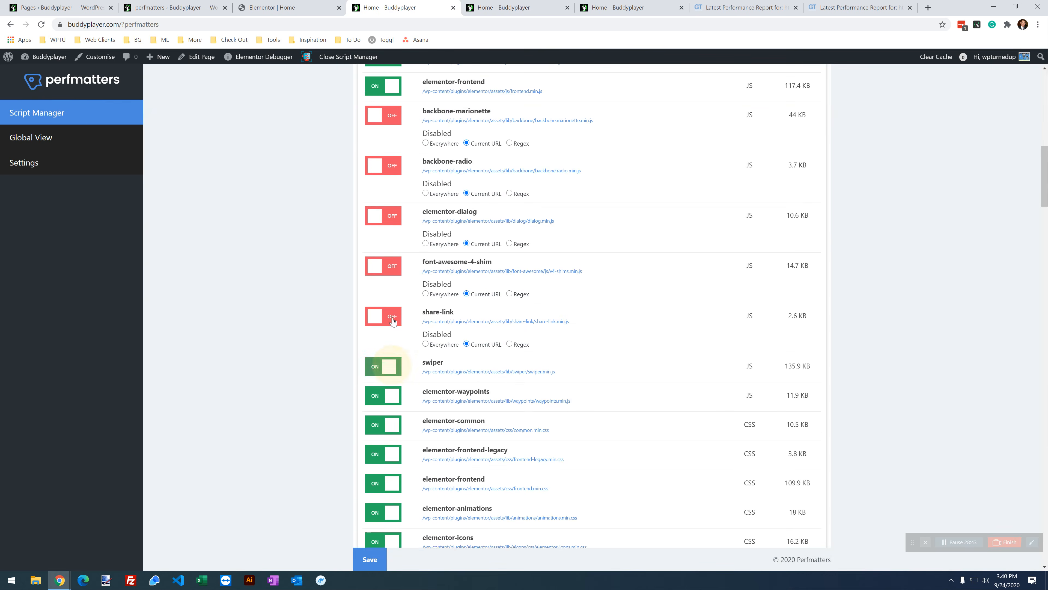
{"action": "left_click", "coordinate": [384, 316]}
{"action": "left_click", "coordinate": [386, 266]}
{"action": "left_click", "coordinate": [386, 215]}
{"action": "left_click", "coordinate": [384, 165]}
{"action": "left_click", "coordinate": [384, 115]}
{"action": "scroll", "coordinate": [434, 227], "scroll_direction": "up", "scroll_amount": 6}
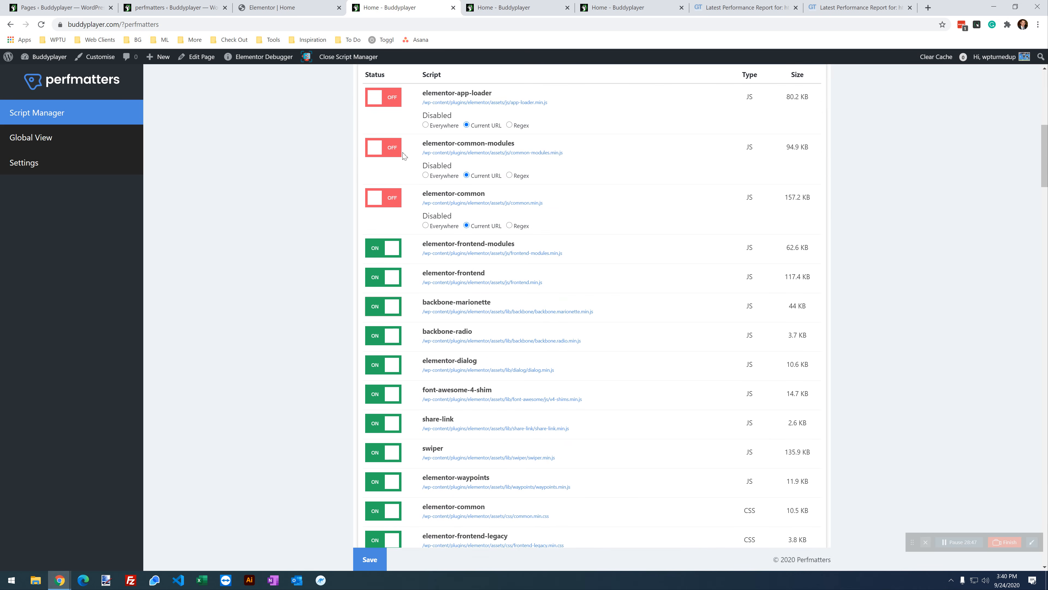
Step: Re-enable elementor-common-modules, elementor-common and elementor-app-loader, save, and reload the uncached home page
{"action": "left_click", "coordinate": [384, 197]}
{"action": "left_click", "coordinate": [383, 147]}
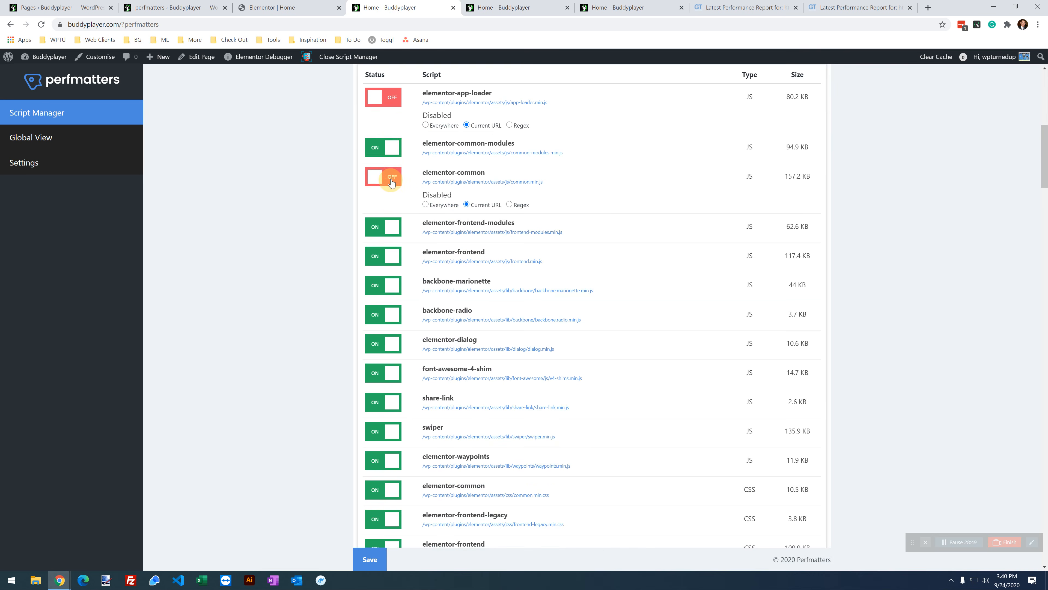
{"action": "scroll", "coordinate": [393, 191], "scroll_direction": "up", "scroll_amount": 2}
{"action": "scroll", "coordinate": [392, 191], "scroll_direction": "up", "scroll_amount": 1}
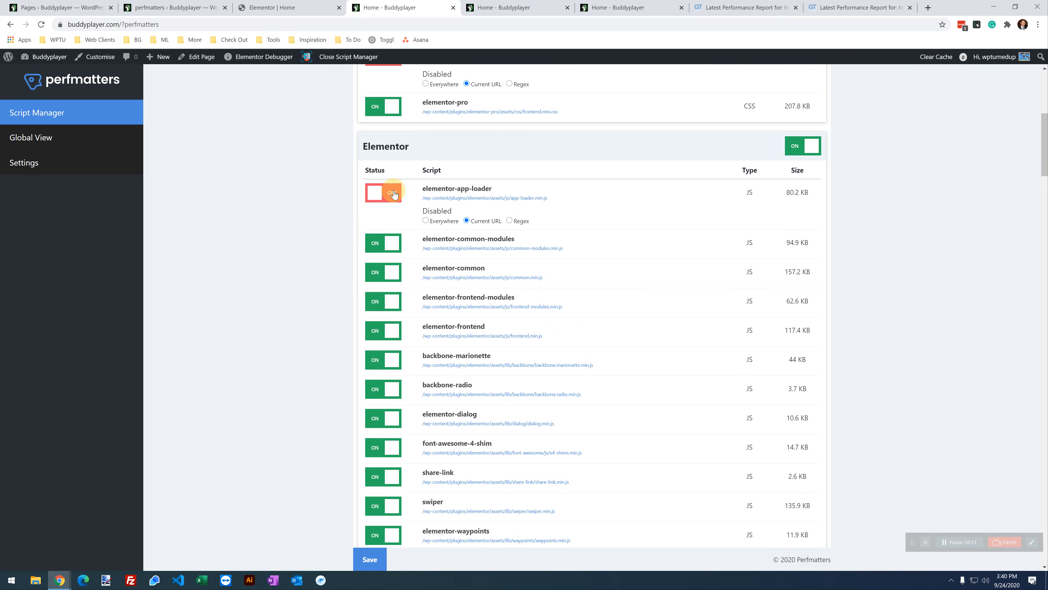
{"action": "left_click", "coordinate": [383, 192]}
{"action": "left_click", "coordinate": [369, 559]}
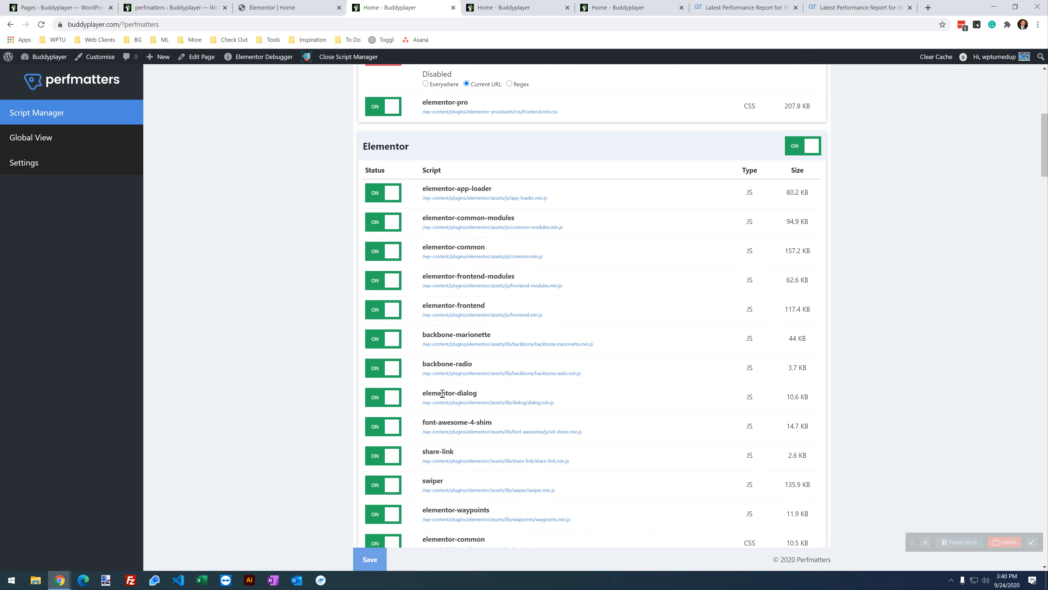
{"action": "left_click", "coordinate": [621, 4]}
{"action": "left_click", "coordinate": [41, 24]}
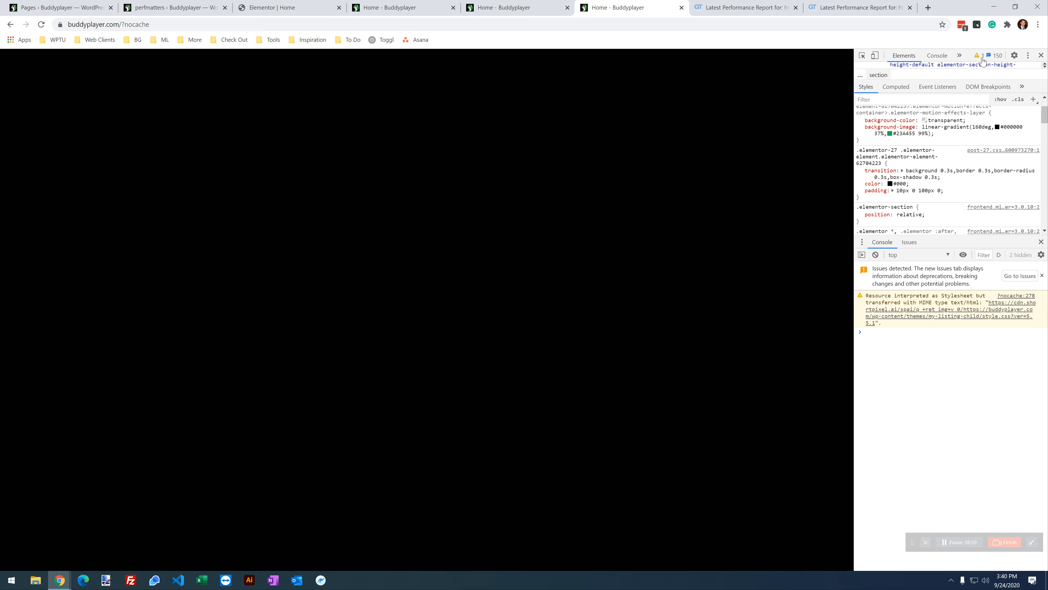
{"action": "scroll", "coordinate": [576, 296], "scroll_direction": "up", "scroll_amount": 3}
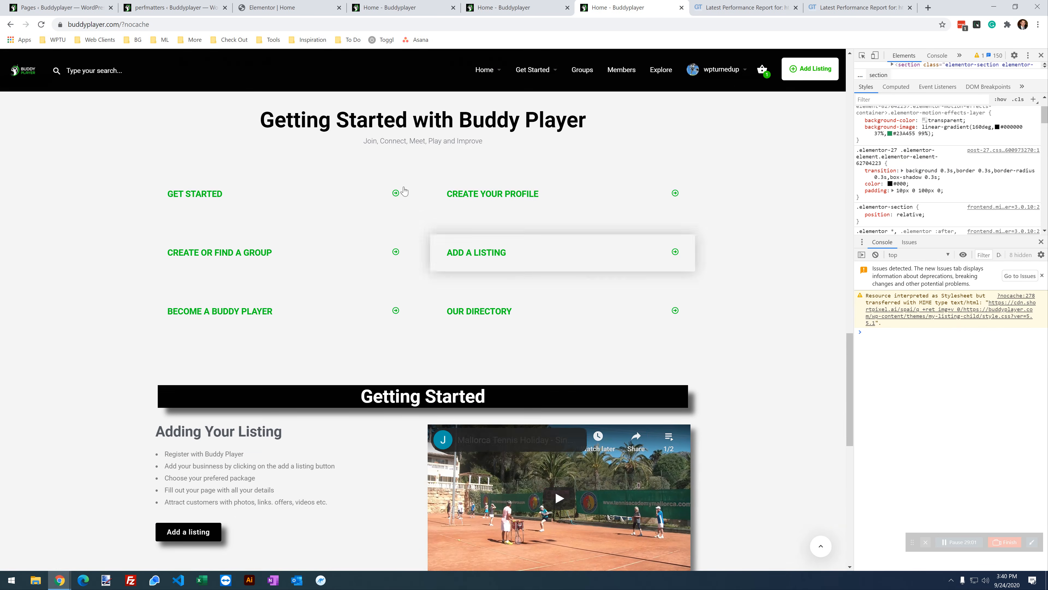
Step: Disable elementor-app-loader for the current URL only and save
{"action": "left_click", "coordinate": [406, 6]}
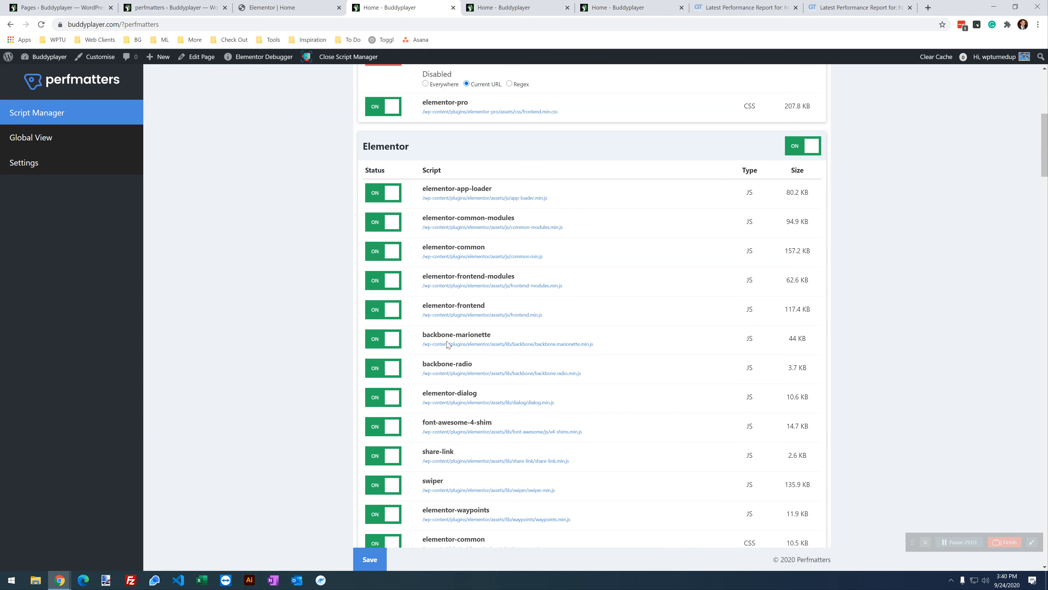
{"action": "scroll", "coordinate": [442, 358], "scroll_direction": "down", "scroll_amount": 1}
{"action": "left_click", "coordinate": [376, 145]}
{"action": "left_click", "coordinate": [486, 173]}
{"action": "left_click", "coordinate": [383, 557]}
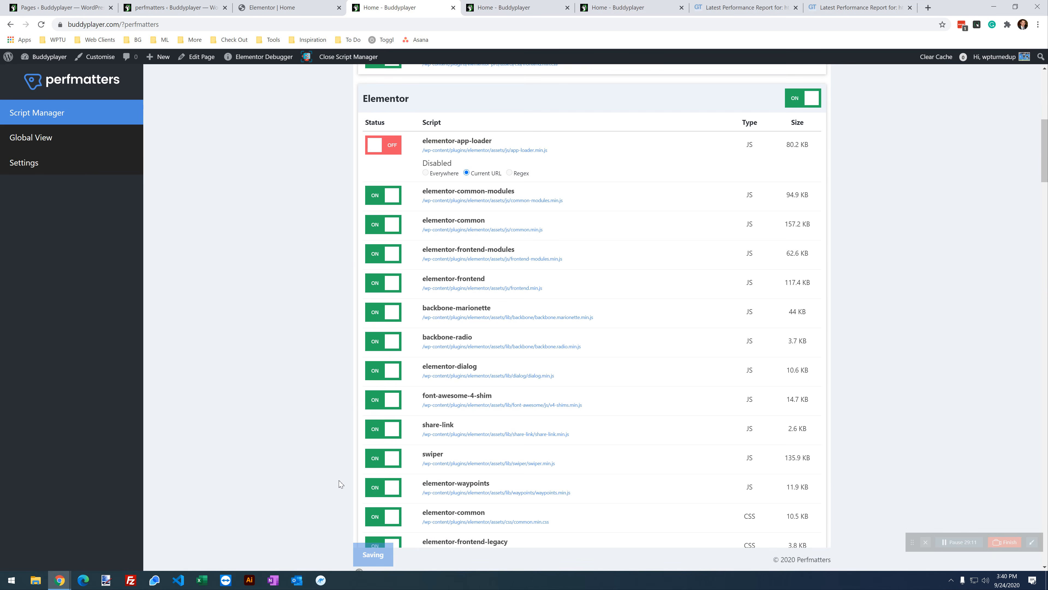
{"action": "left_click", "coordinate": [615, 7]}
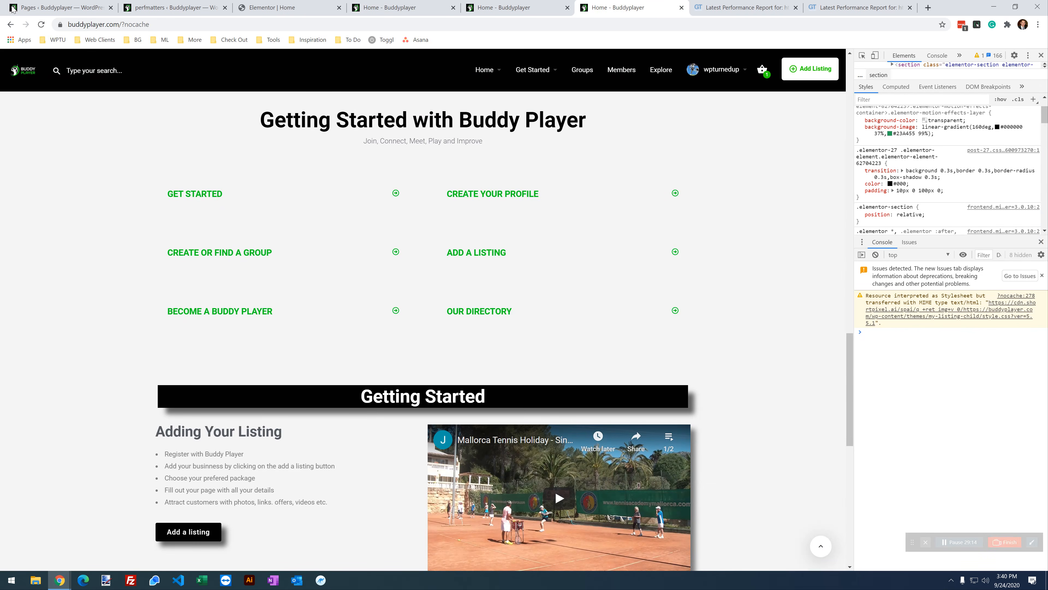
Step: Reload the uncached home page to confirm it renders without errors
{"action": "left_click", "coordinate": [41, 24]}
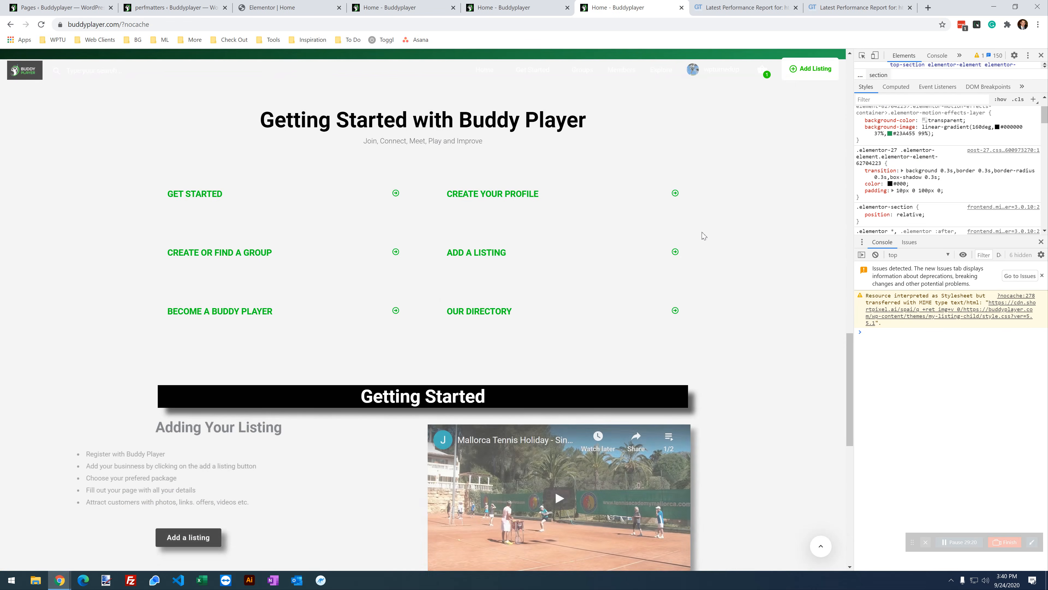
{"action": "scroll", "coordinate": [318, 406], "scroll_direction": "down", "scroll_amount": 4}
{"action": "scroll", "coordinate": [317, 407], "scroll_direction": "up", "scroll_amount": 5}
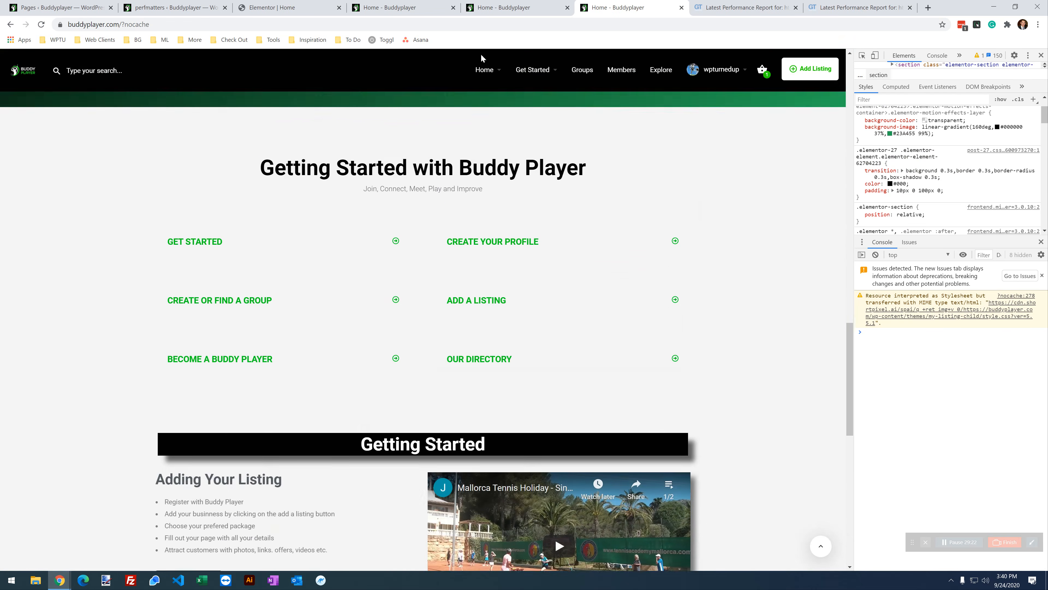
{"action": "left_click", "coordinate": [511, 6]}
{"action": "left_click", "coordinate": [425, 7]}
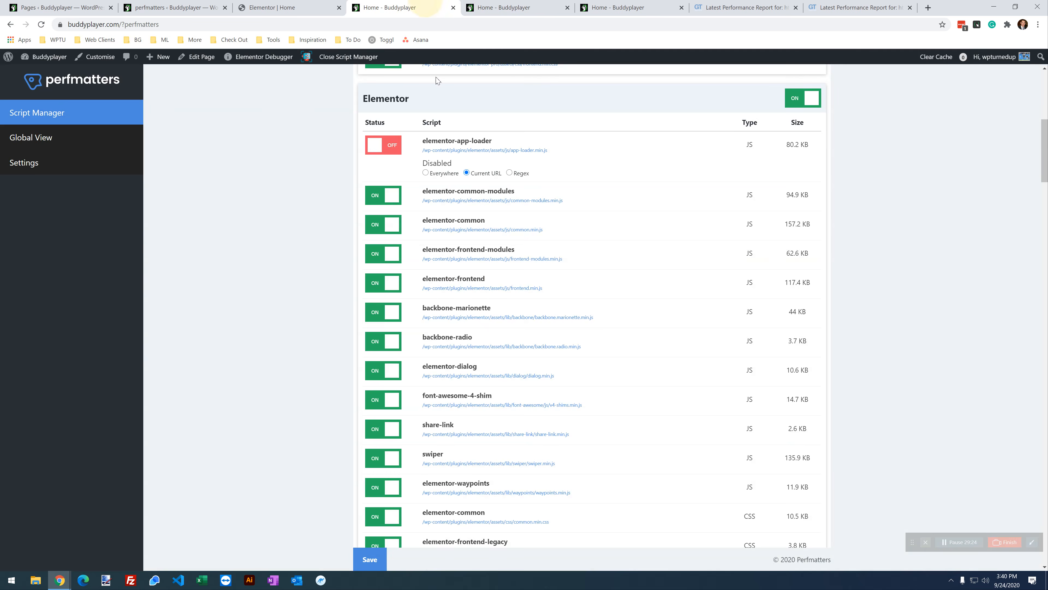
Step: Disable elementor-common and elementor-common-modules JS for the current URL only and save
{"action": "left_click", "coordinate": [383, 231]}
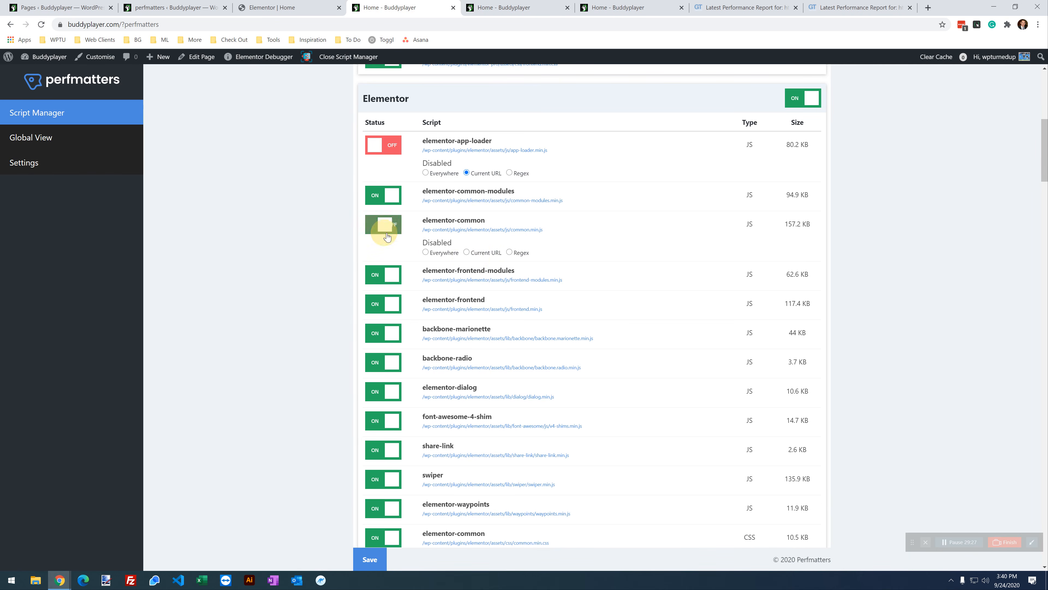
{"action": "left_click", "coordinate": [468, 253]}
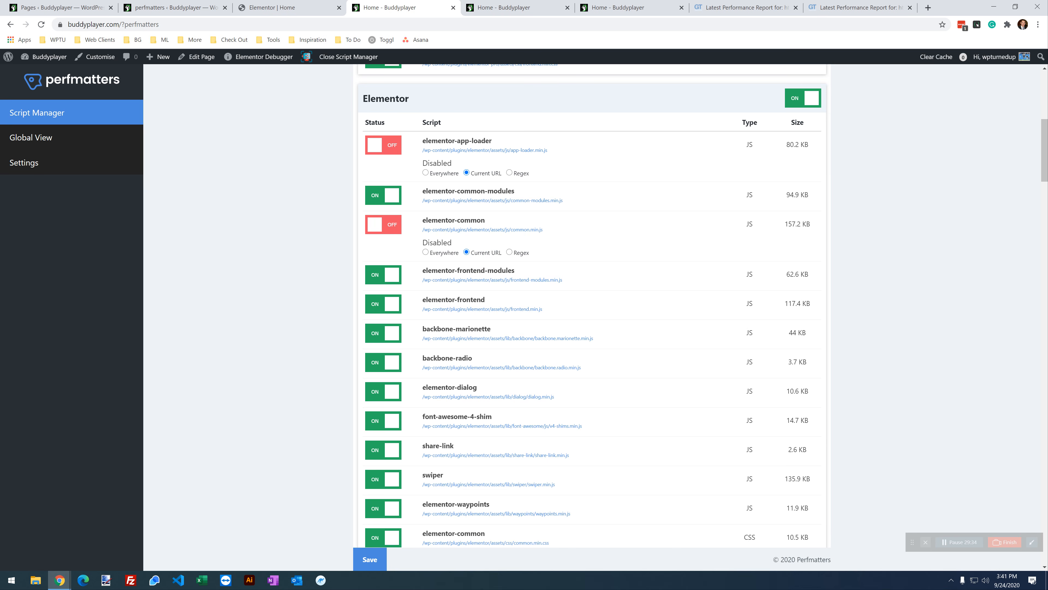
{"action": "left_click", "coordinate": [396, 196]}
{"action": "left_click_drag", "start_coordinate": [480, 230], "coordinate": [502, 225]}
{"action": "left_click", "coordinate": [467, 223]}
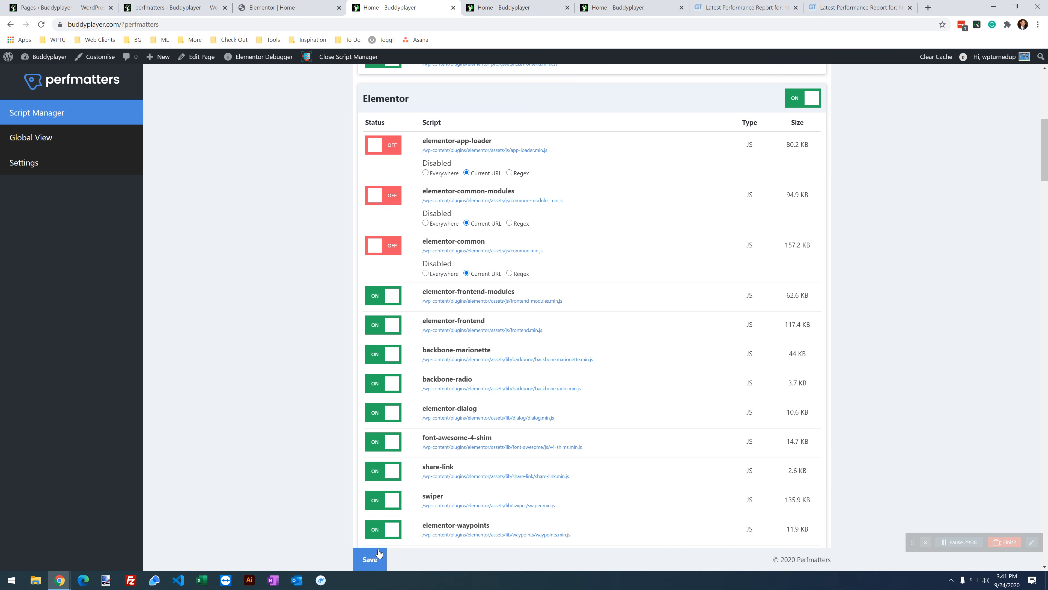
{"action": "left_click", "coordinate": [372, 557]}
Step: Reload the uncached home page and scroll through it to check the result
{"action": "left_click", "coordinate": [617, 7]}
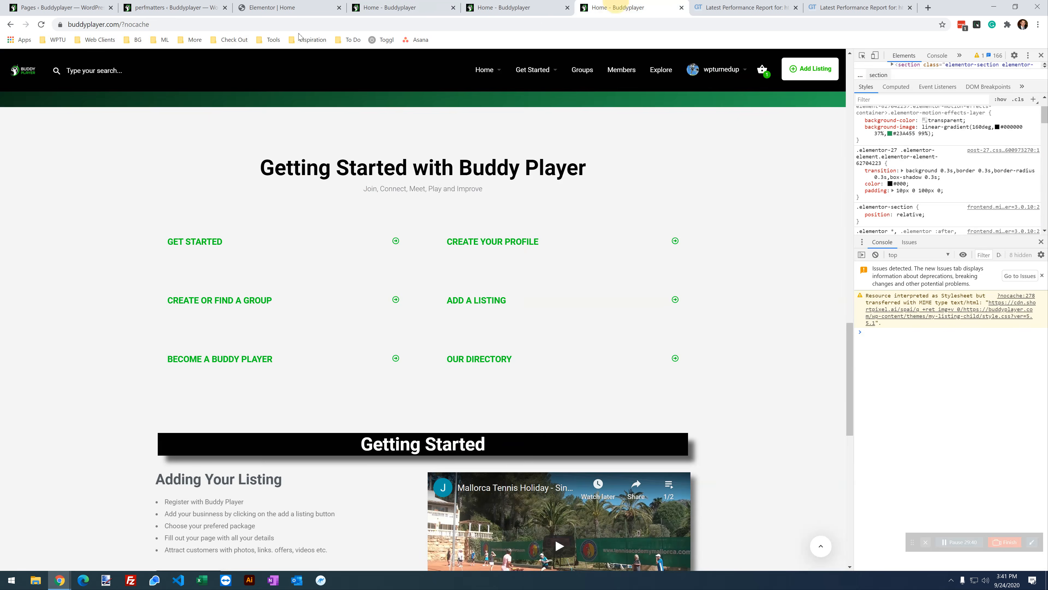
{"action": "left_click", "coordinate": [38, 25]}
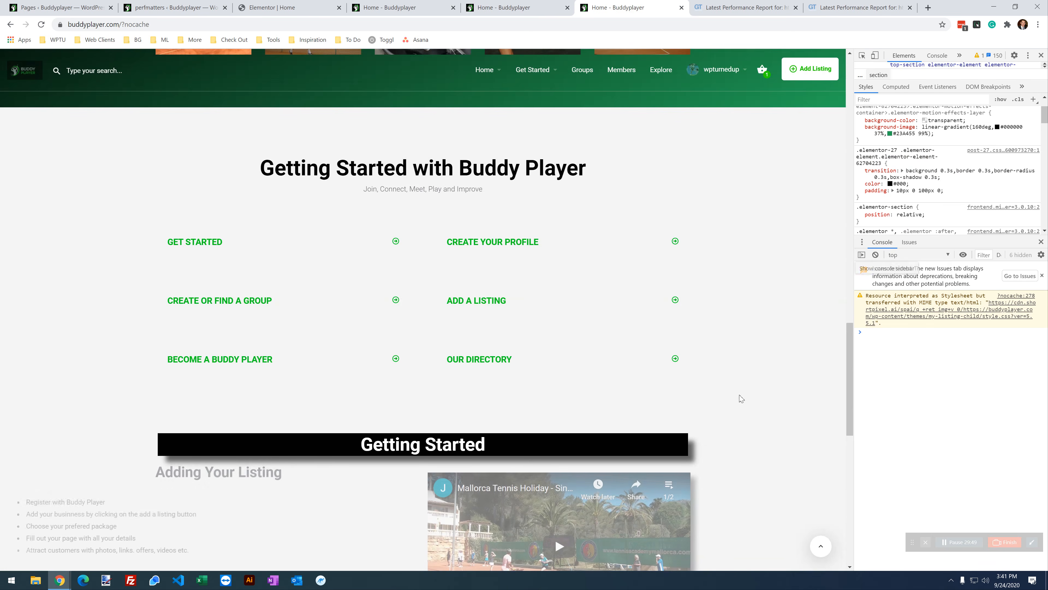
{"action": "scroll", "coordinate": [210, 317], "scroll_direction": "down", "scroll_amount": 4}
{"action": "scroll", "coordinate": [209, 317], "scroll_direction": "down", "scroll_amount": 5}
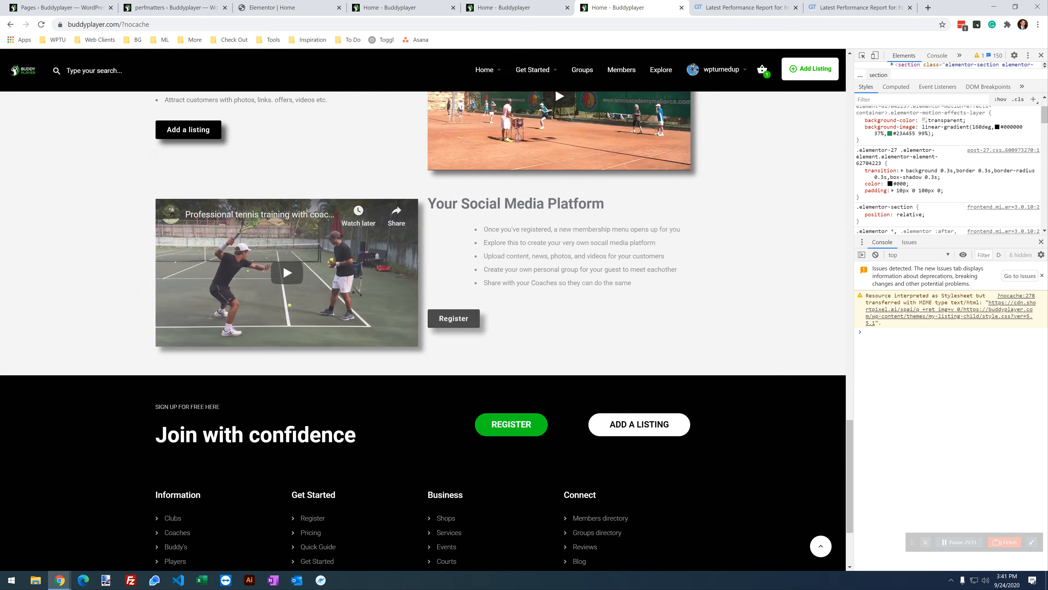
{"action": "scroll", "coordinate": [223, 330], "scroll_direction": "up", "scroll_amount": 15}
{"action": "scroll", "coordinate": [232, 363], "scroll_direction": "up", "scroll_amount": 5}
{"action": "scroll", "coordinate": [230, 368], "scroll_direction": "down", "scroll_amount": 19}
{"action": "left_click", "coordinate": [510, 8]}
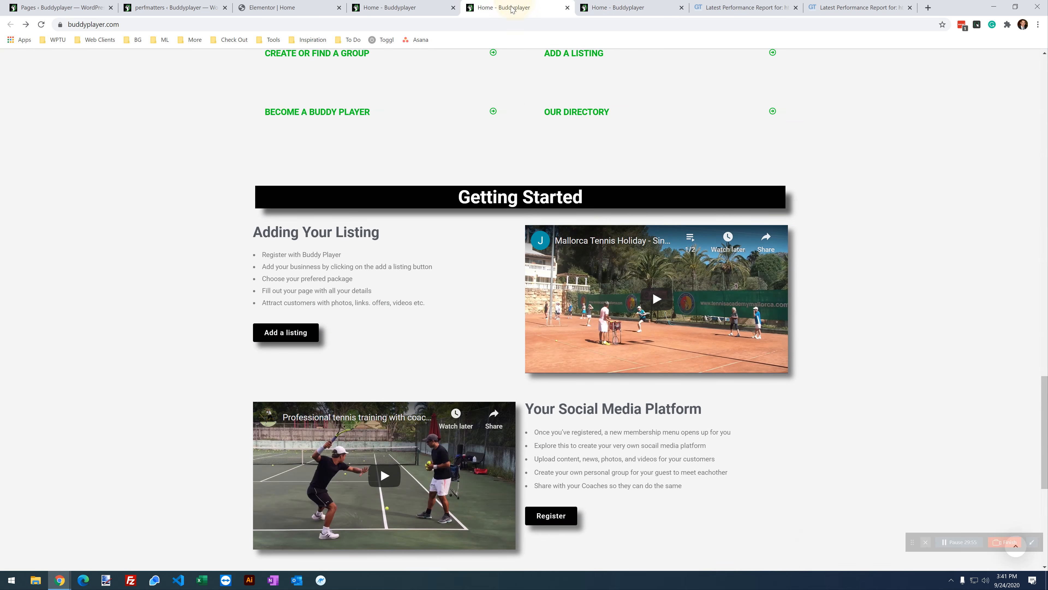
Step: Disable backbone-marionette and backbone-radio for the current URL, save, and reload the home page
{"action": "left_click", "coordinate": [388, 8]}
{"action": "scroll", "coordinate": [394, 313], "scroll_direction": "down", "scroll_amount": 2}
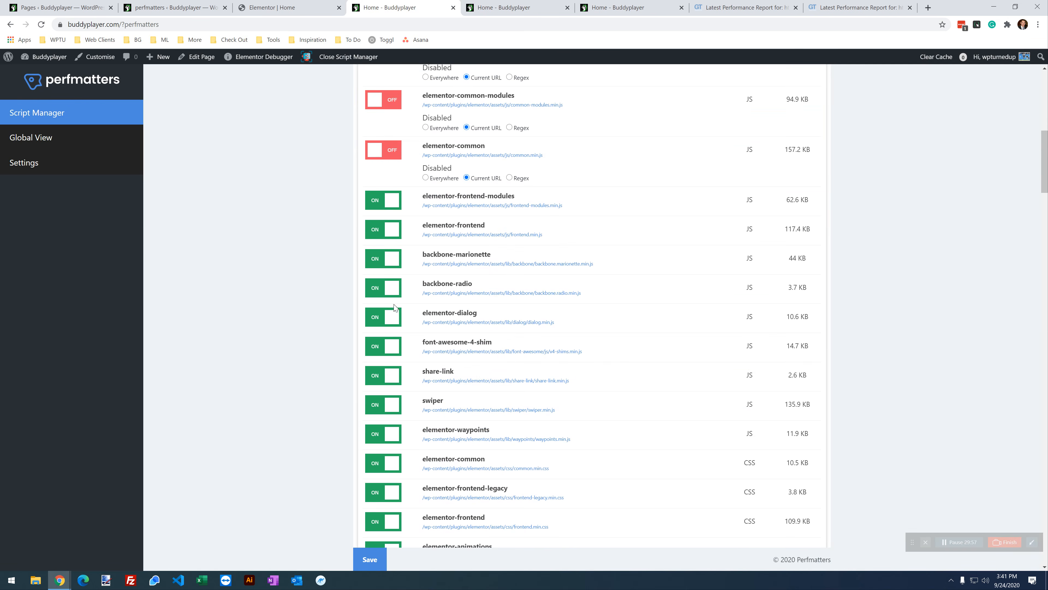
{"action": "left_click", "coordinate": [388, 257]}
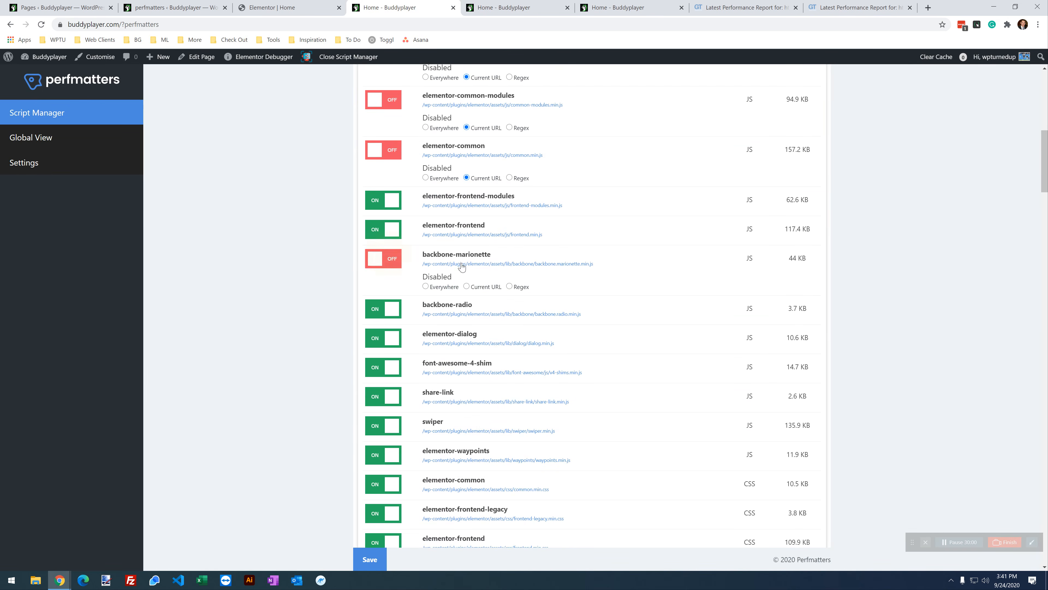
{"action": "left_click", "coordinate": [390, 309]}
{"action": "left_click", "coordinate": [473, 338]}
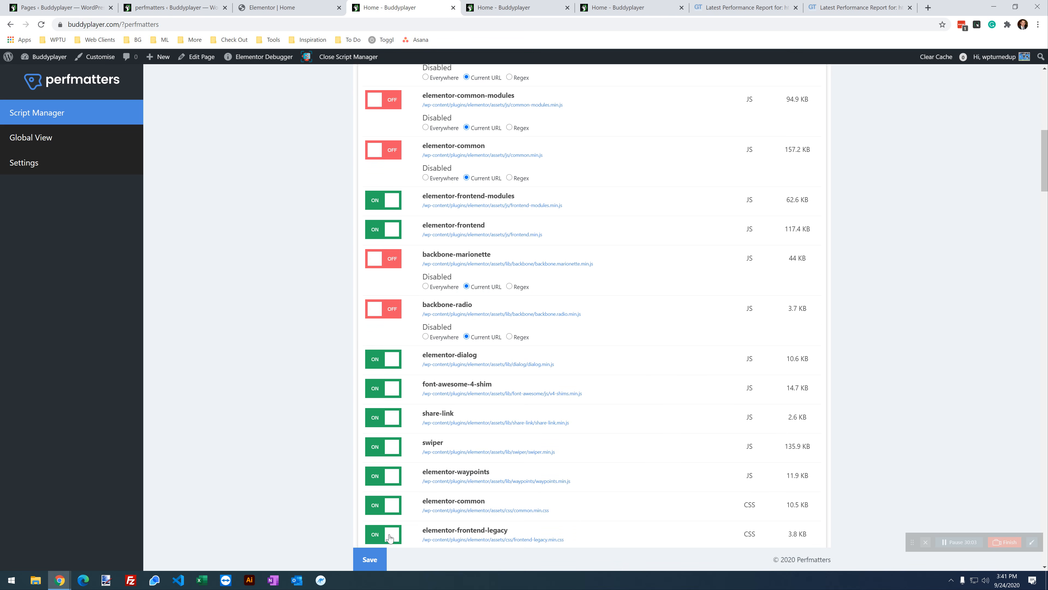
{"action": "left_click", "coordinate": [370, 559]}
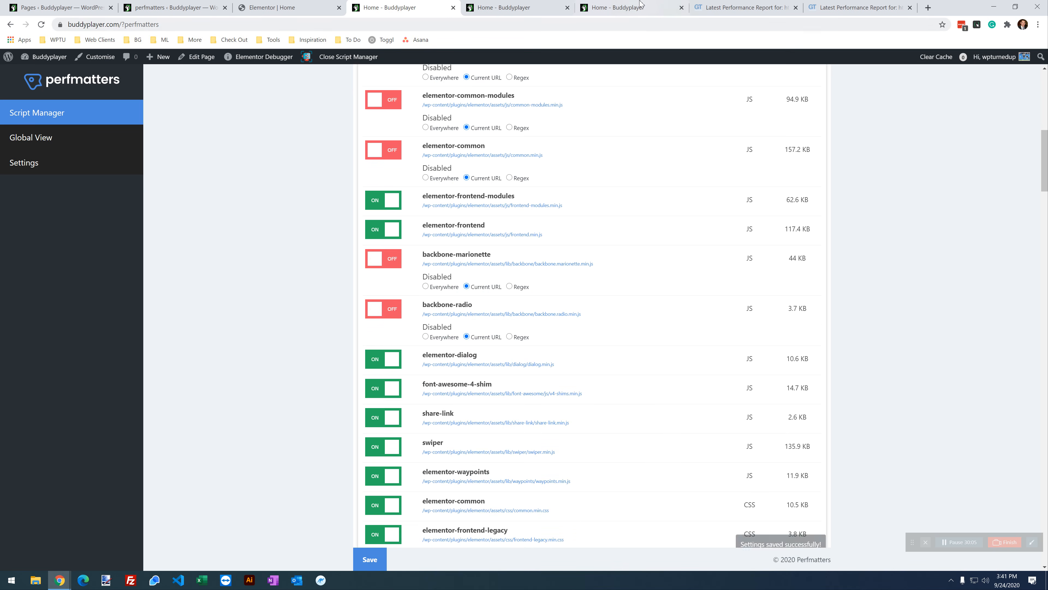
{"action": "left_click", "coordinate": [632, 7]}
{"action": "left_click", "coordinate": [41, 25]}
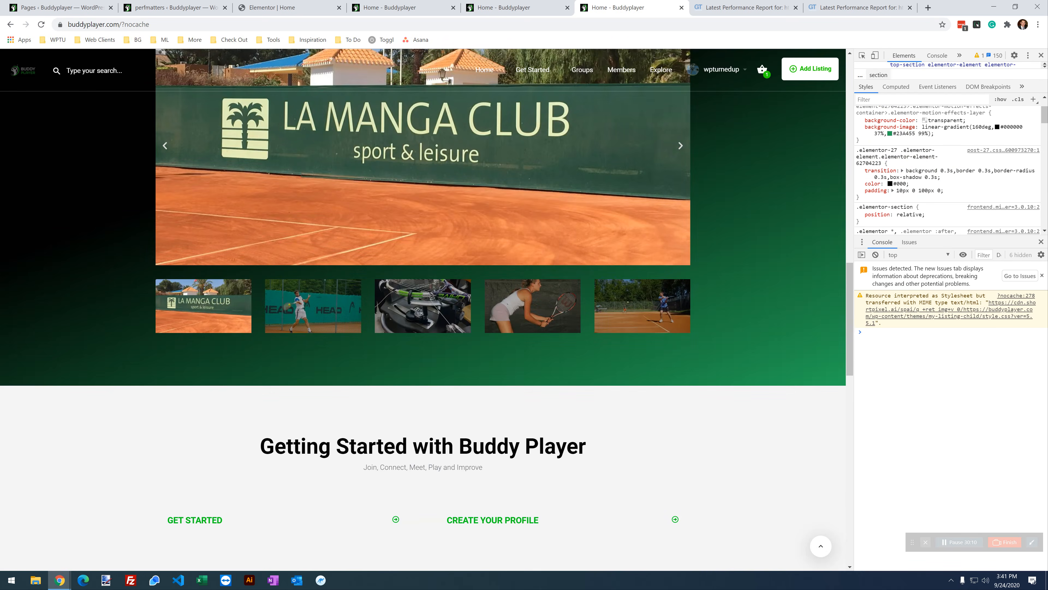
{"action": "scroll", "coordinate": [221, 425], "scroll_direction": "down", "scroll_amount": 14}
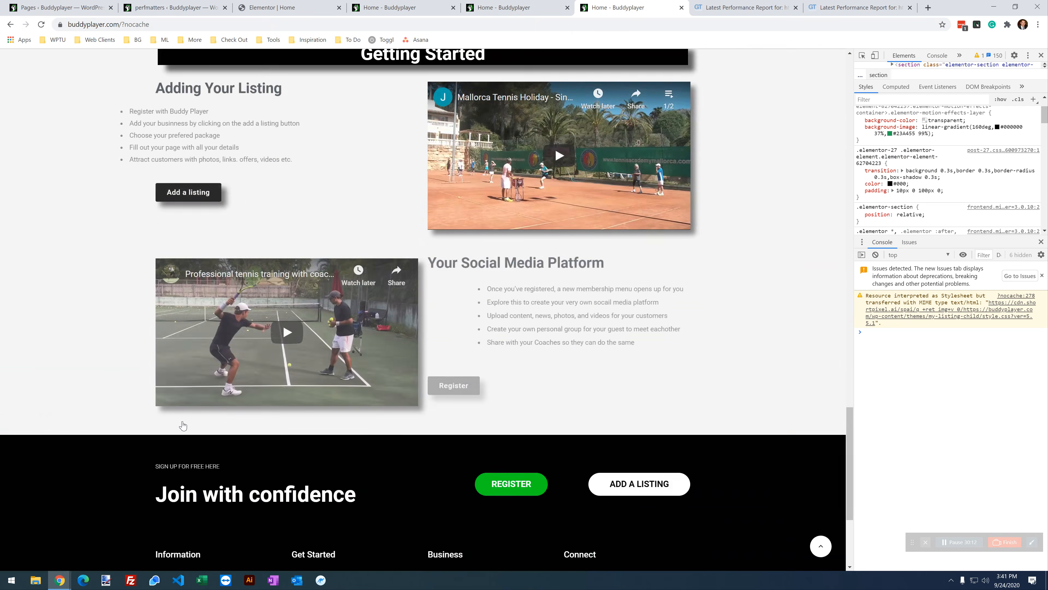
{"action": "scroll", "coordinate": [182, 427], "scroll_direction": "up", "scroll_amount": 7}
Step: Test disabling elementor-dialog, font-awesome-4-shim, share-link and swiper on the current URL, then reload
{"action": "left_click", "coordinate": [392, 5]}
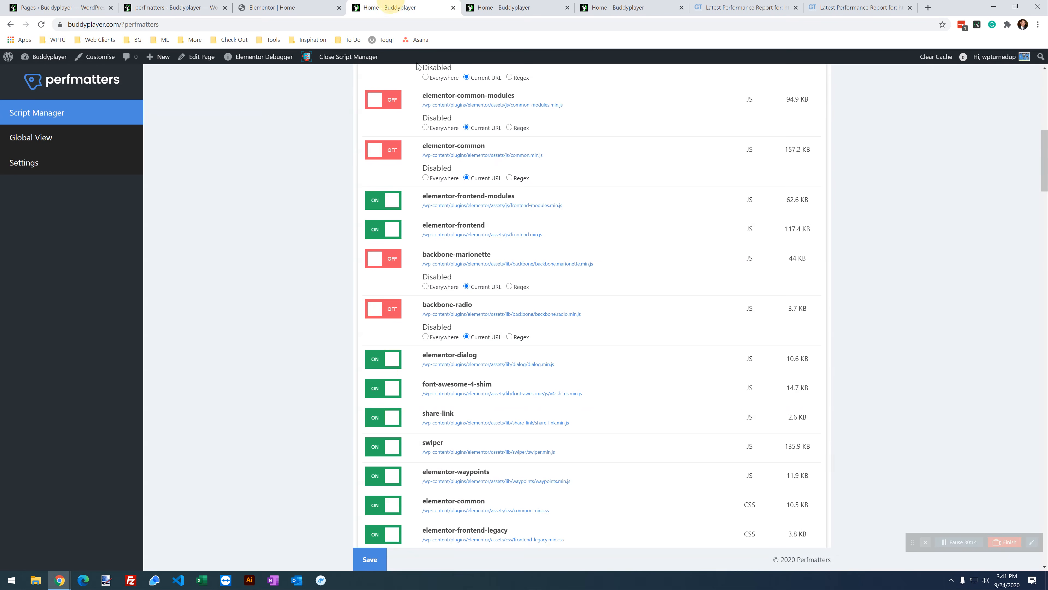
{"action": "left_click", "coordinate": [388, 360]}
{"action": "left_click", "coordinate": [481, 390]}
{"action": "left_click", "coordinate": [387, 408]}
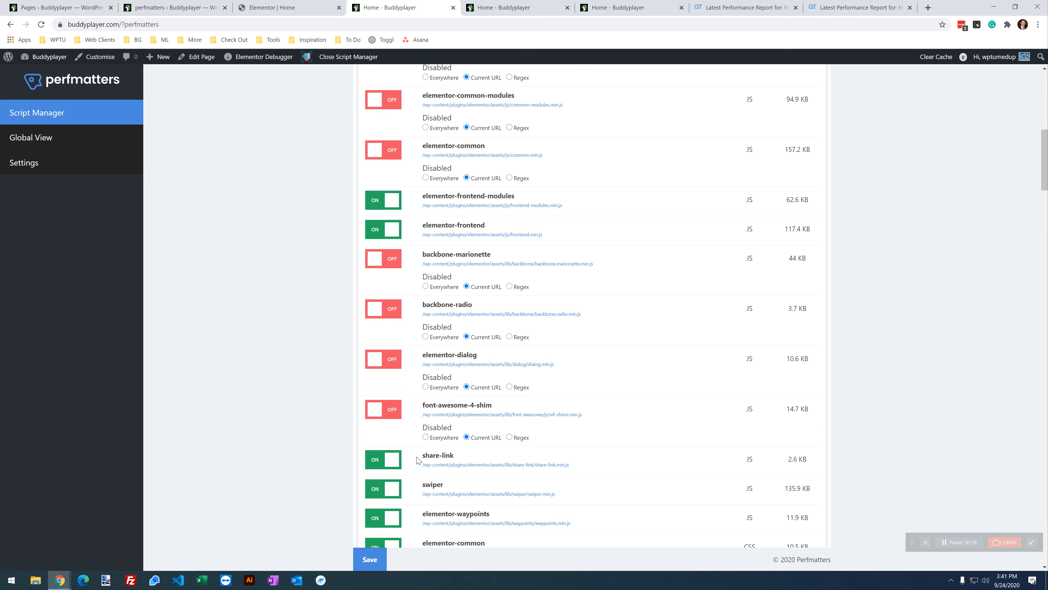
{"action": "left_click", "coordinate": [389, 461]}
{"action": "left_click", "coordinate": [467, 487]}
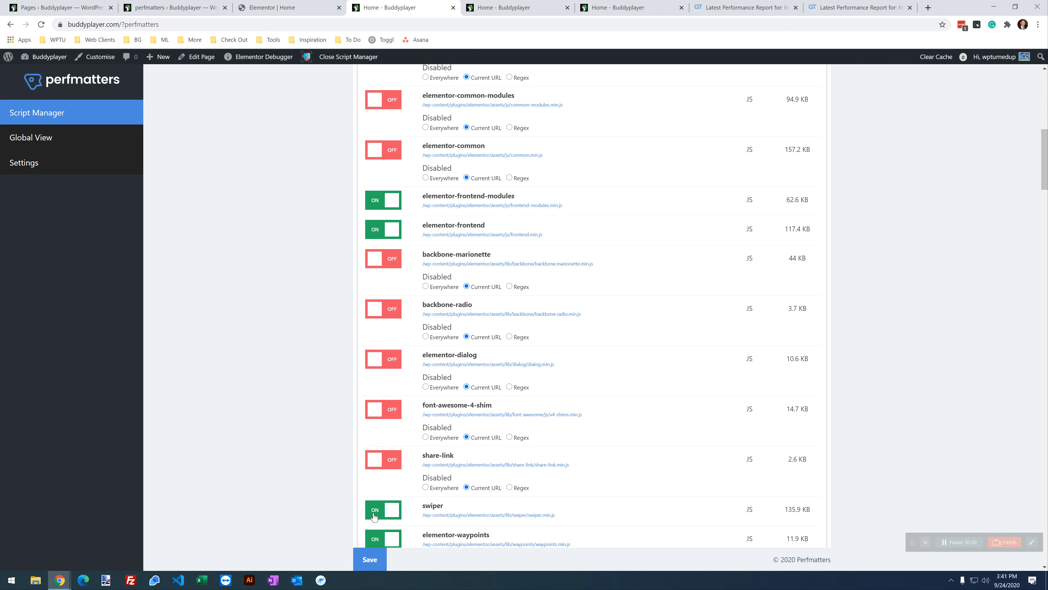
{"action": "left_click", "coordinate": [386, 512]}
{"action": "left_click", "coordinate": [476, 538]}
{"action": "left_click", "coordinate": [370, 559]}
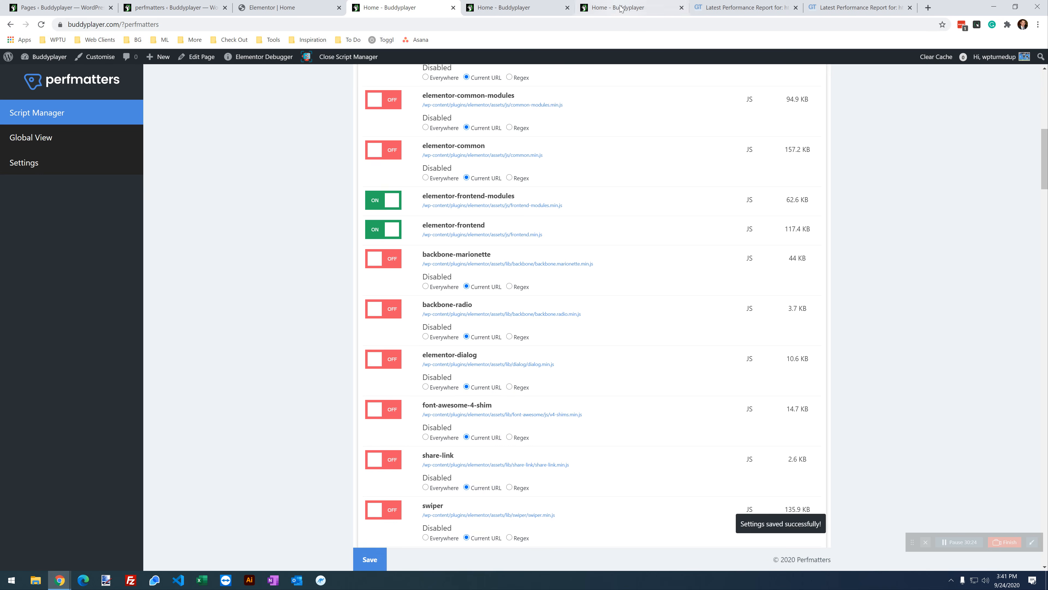
{"action": "left_click", "coordinate": [624, 7]}
{"action": "left_click", "coordinate": [41, 24]}
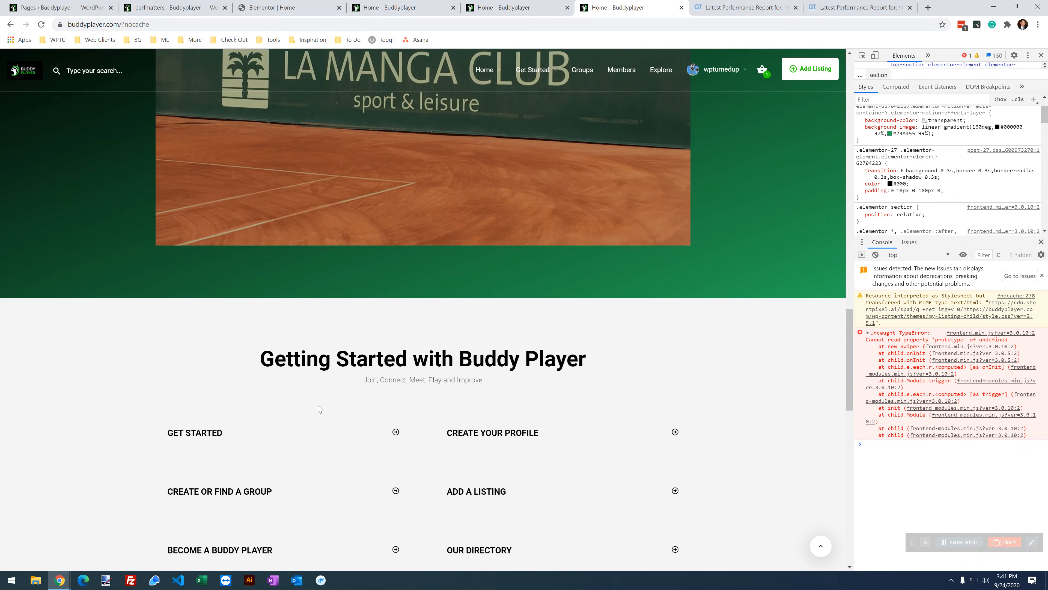
Step: Turn swiper, share-link, font-awesome-4-shim and elementor-dialog back on, save, and reload the home page
{"action": "left_click", "coordinate": [411, 9]}
{"action": "left_click", "coordinate": [392, 511]}
{"action": "left_click", "coordinate": [395, 460]}
{"action": "left_click", "coordinate": [394, 413]}
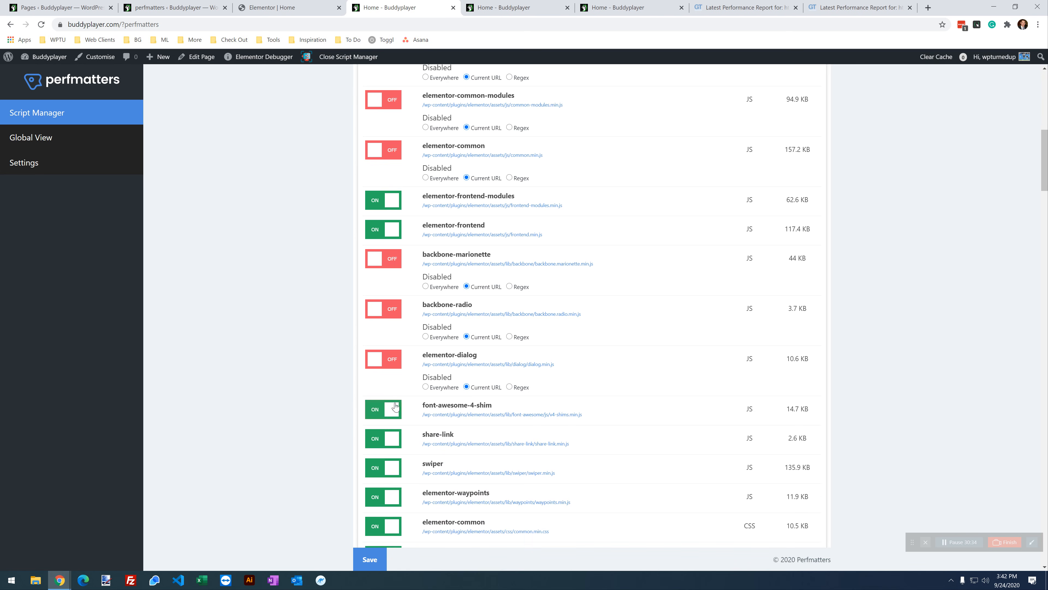
{"action": "left_click", "coordinate": [395, 361]}
{"action": "left_click", "coordinate": [370, 558]}
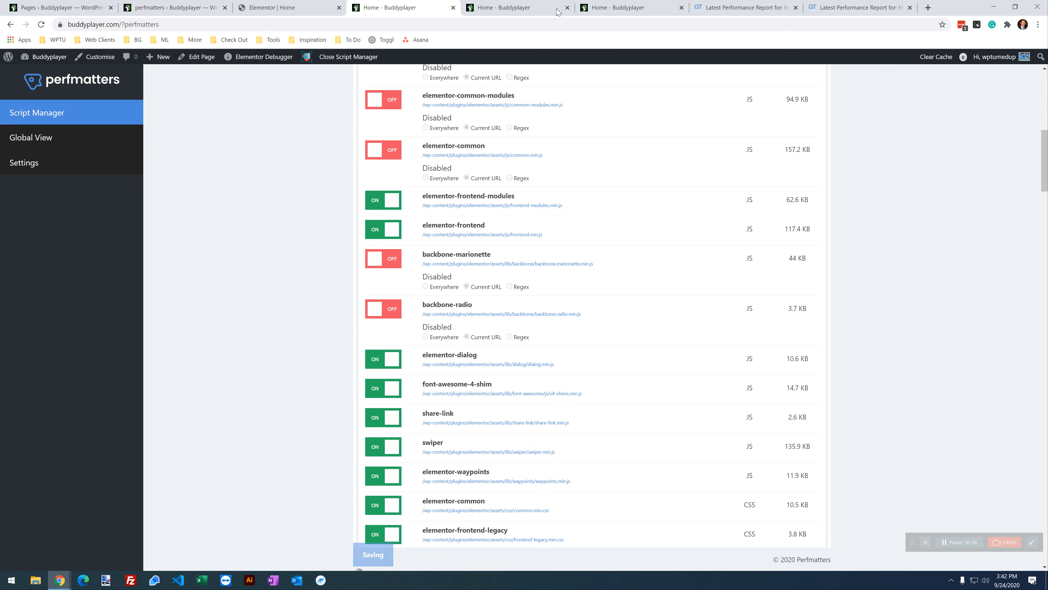
{"action": "left_click", "coordinate": [612, 7]}
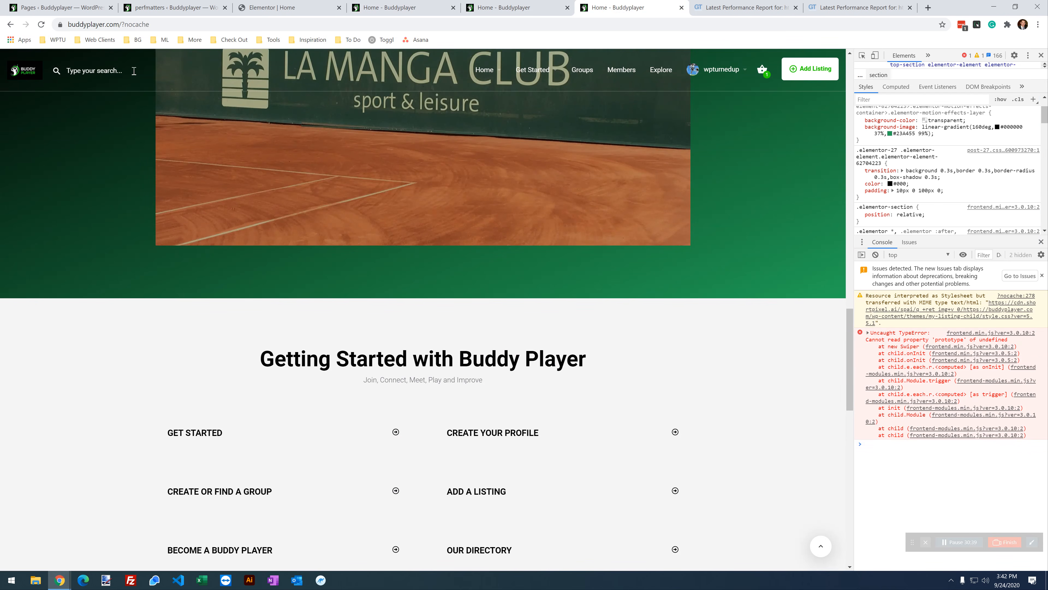
{"action": "left_click", "coordinate": [40, 25]}
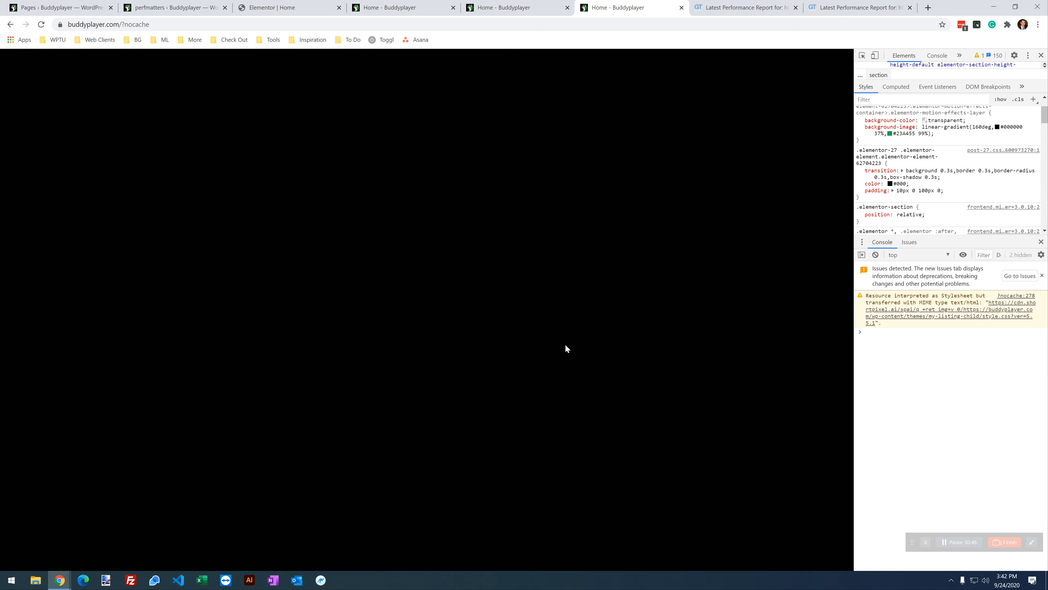
Step: Disable elementor-dialog for the current URL only, save, and reload the home page
{"action": "scroll", "coordinate": [330, 349], "scroll_direction": "down", "scroll_amount": 7}
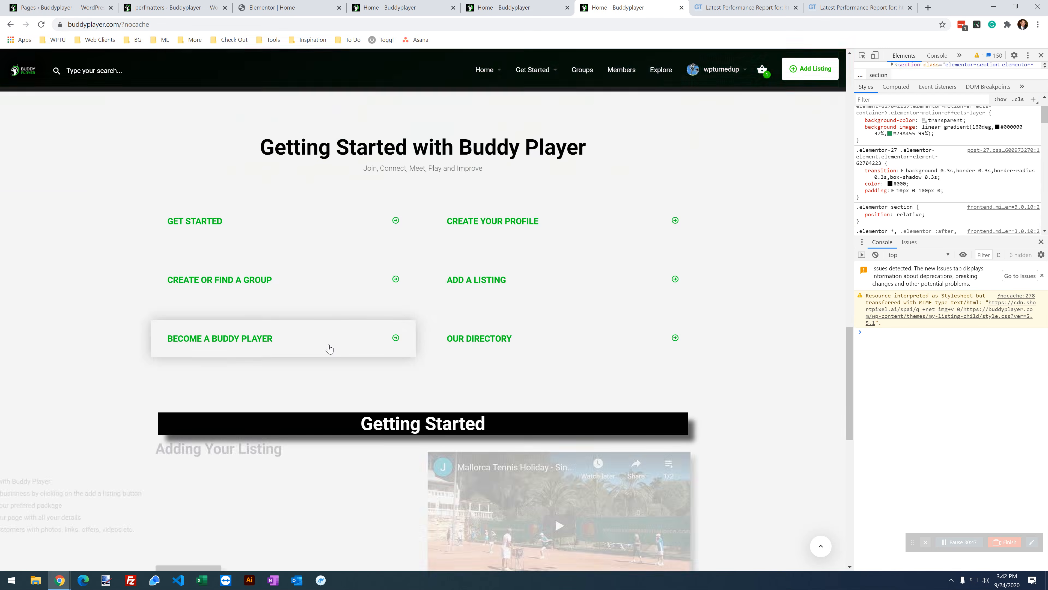
{"action": "scroll", "coordinate": [330, 349], "scroll_direction": "up", "scroll_amount": 3}
{"action": "left_click", "coordinate": [399, 9]}
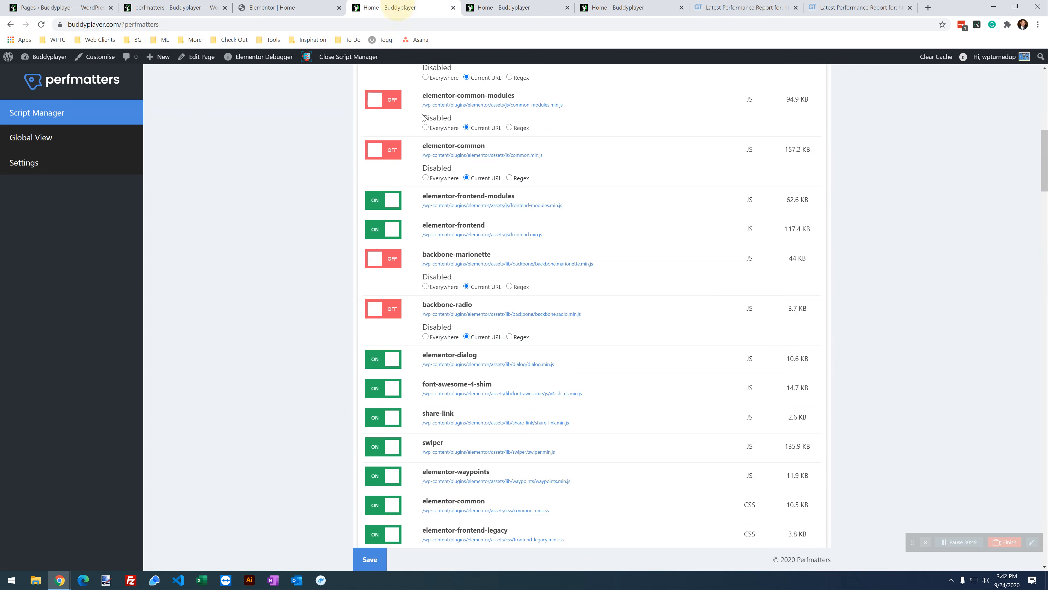
{"action": "scroll", "coordinate": [434, 248], "scroll_direction": "down", "scroll_amount": 2}
{"action": "left_click", "coordinate": [373, 263]}
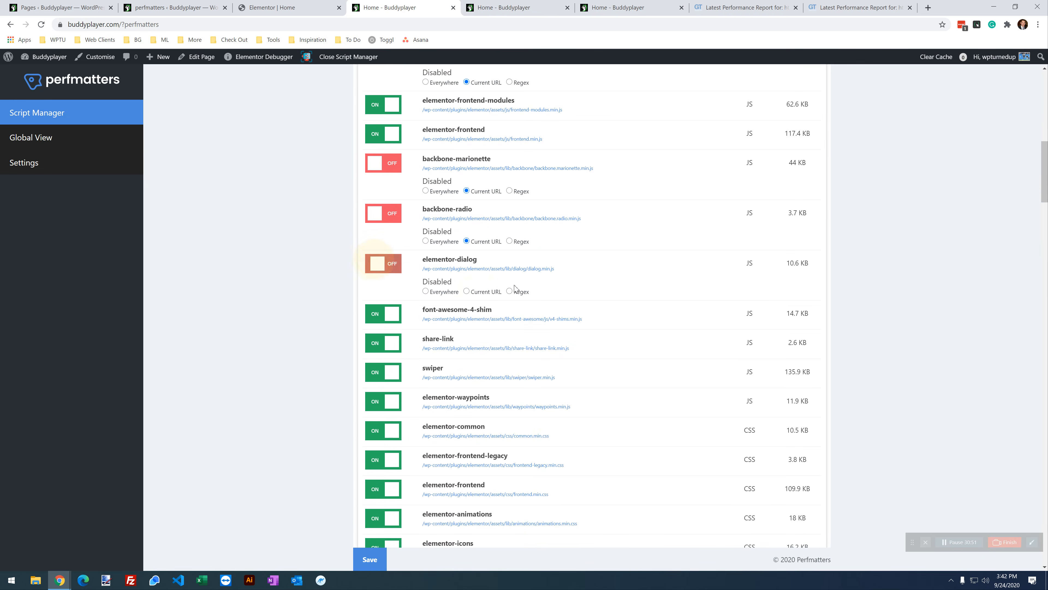
{"action": "left_click", "coordinate": [470, 291]}
{"action": "left_click", "coordinate": [369, 558]}
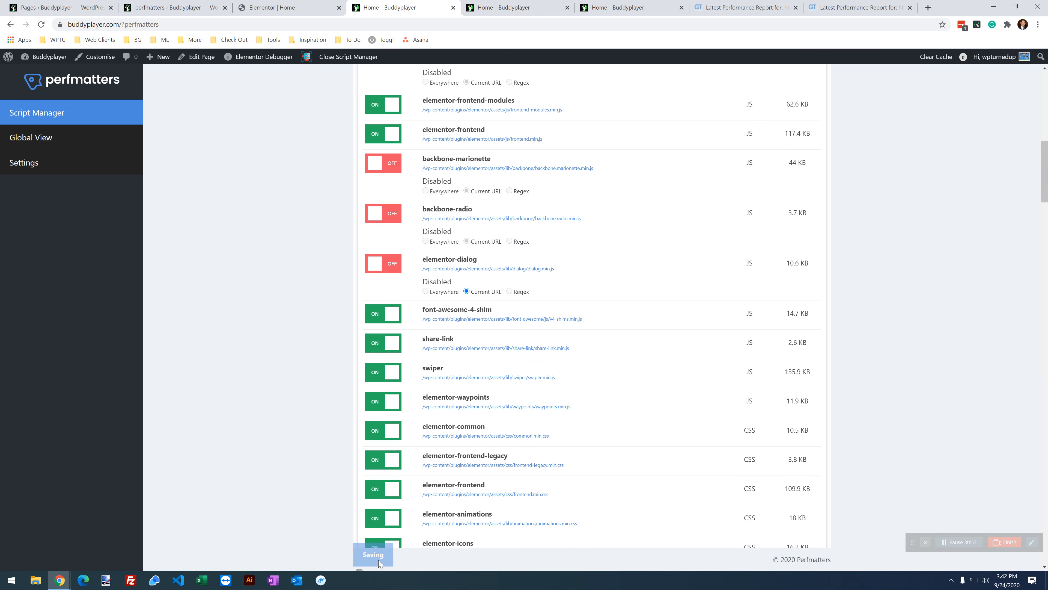
{"action": "left_click", "coordinate": [606, 7]}
{"action": "left_click", "coordinate": [40, 25]}
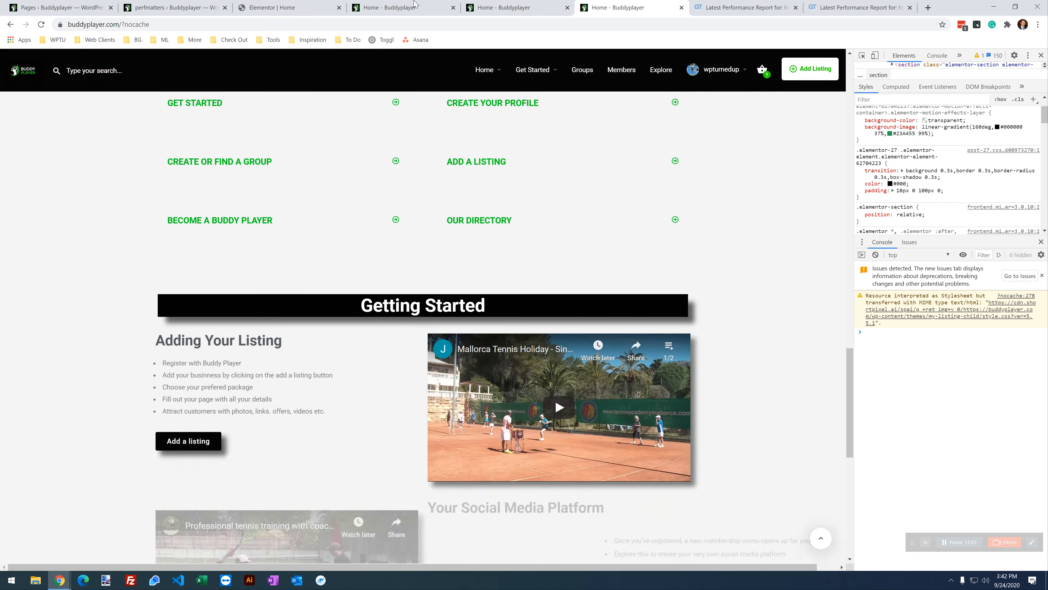
Step: Disable font-awesome-4-shim and share-link for the current URL, save, and reload the home page
{"action": "left_click", "coordinate": [418, 4]}
{"action": "scroll", "coordinate": [412, 268], "scroll_direction": "down", "scroll_amount": 1}
{"action": "left_click", "coordinate": [383, 266]}
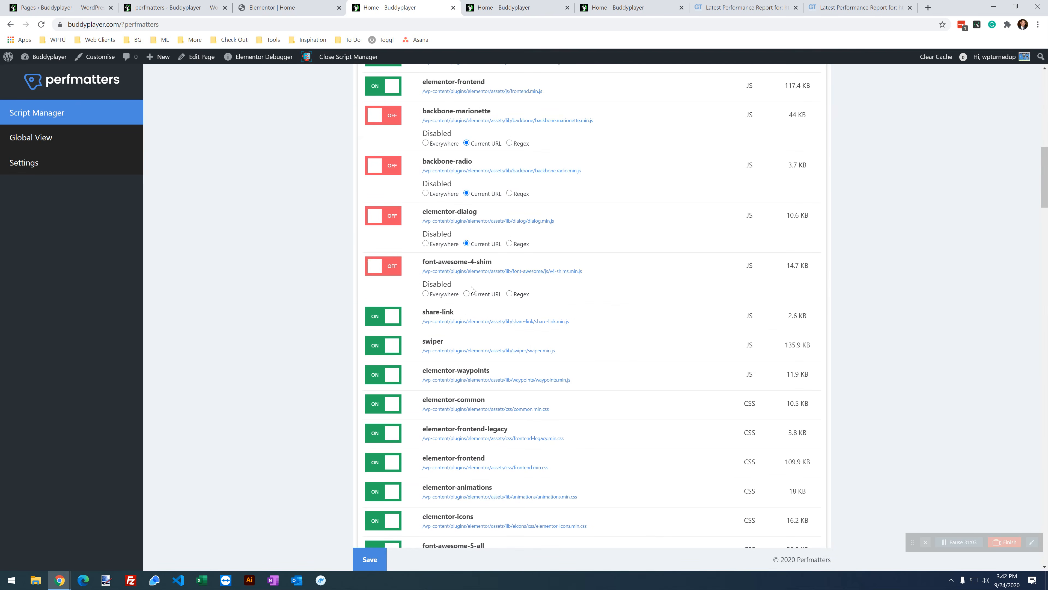
{"action": "left_click", "coordinate": [484, 295]}
{"action": "left_click", "coordinate": [383, 317]}
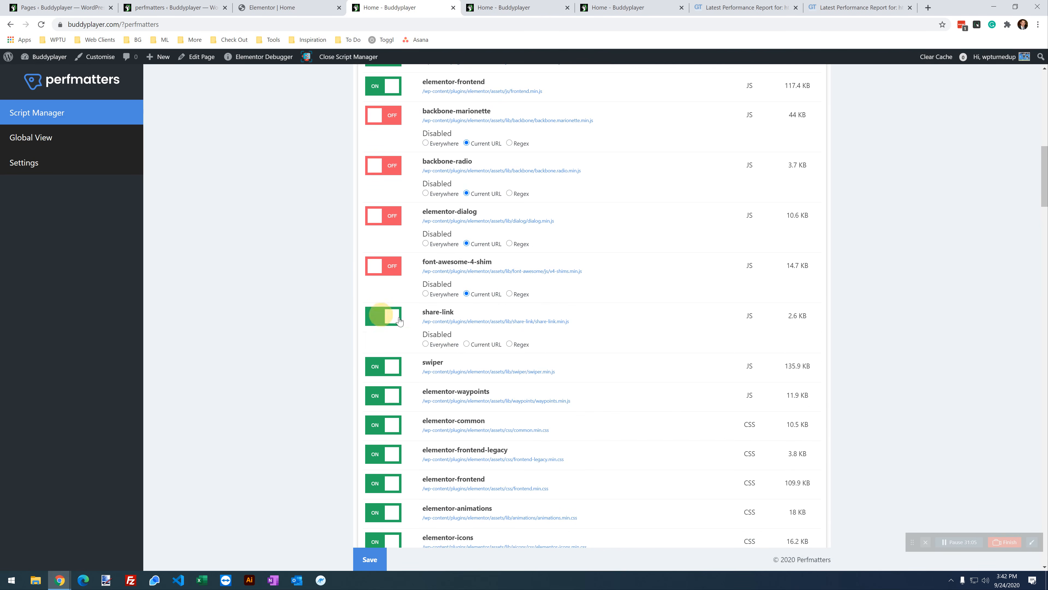
{"action": "left_click", "coordinate": [467, 343]}
{"action": "left_click", "coordinate": [380, 555]}
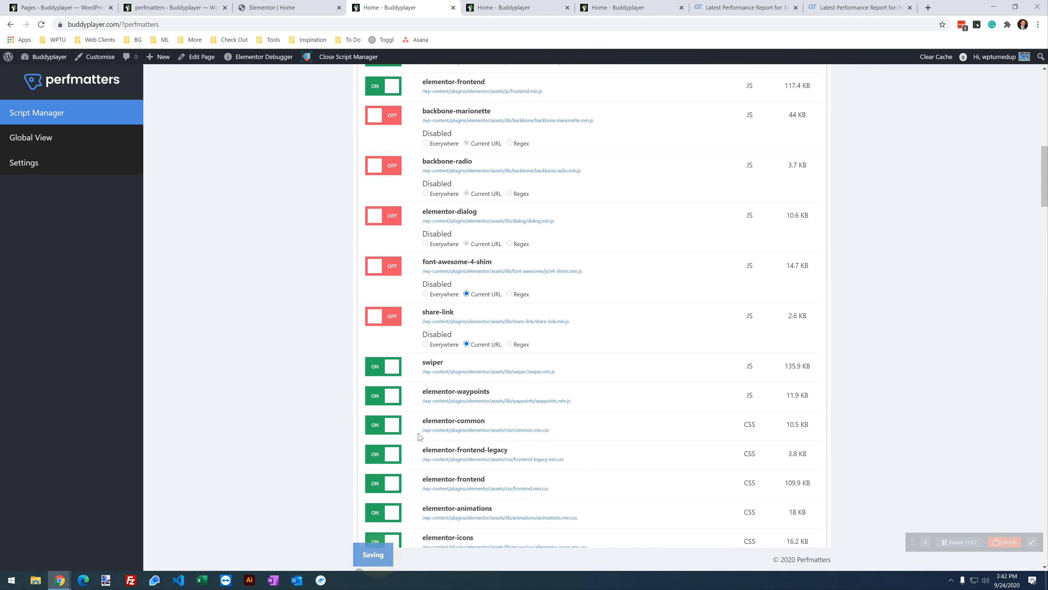
{"action": "left_click", "coordinate": [611, 7]}
{"action": "left_click", "coordinate": [41, 24]}
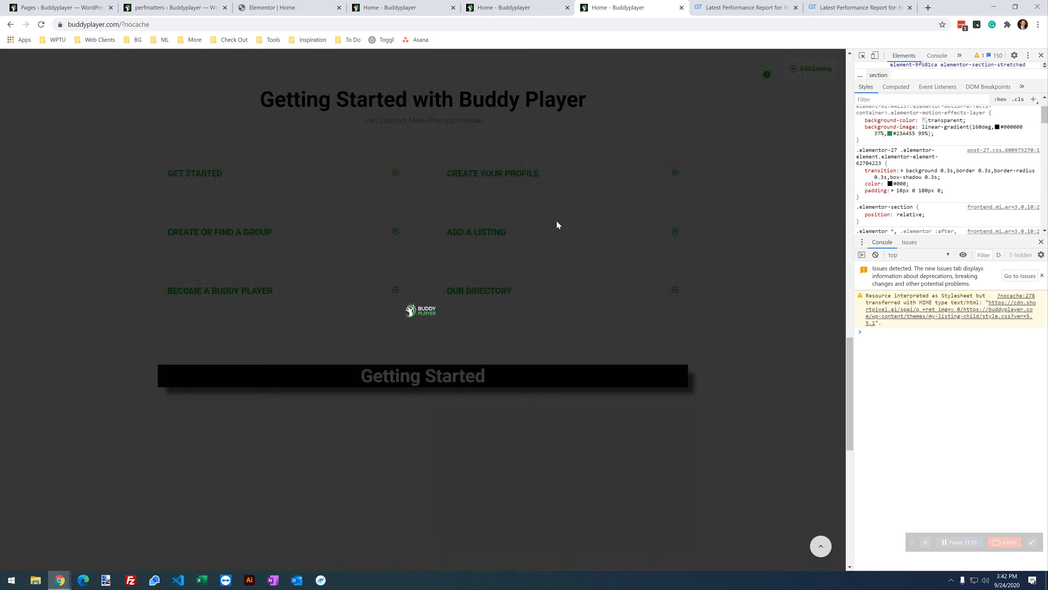
Step: Check the reloaded page, then scroll the Script Manager list down to the Elementor CSS entries
{"action": "scroll", "coordinate": [304, 276], "scroll_direction": "down", "scroll_amount": 8}
{"action": "scroll", "coordinate": [305, 277], "scroll_direction": "up", "scroll_amount": 5}
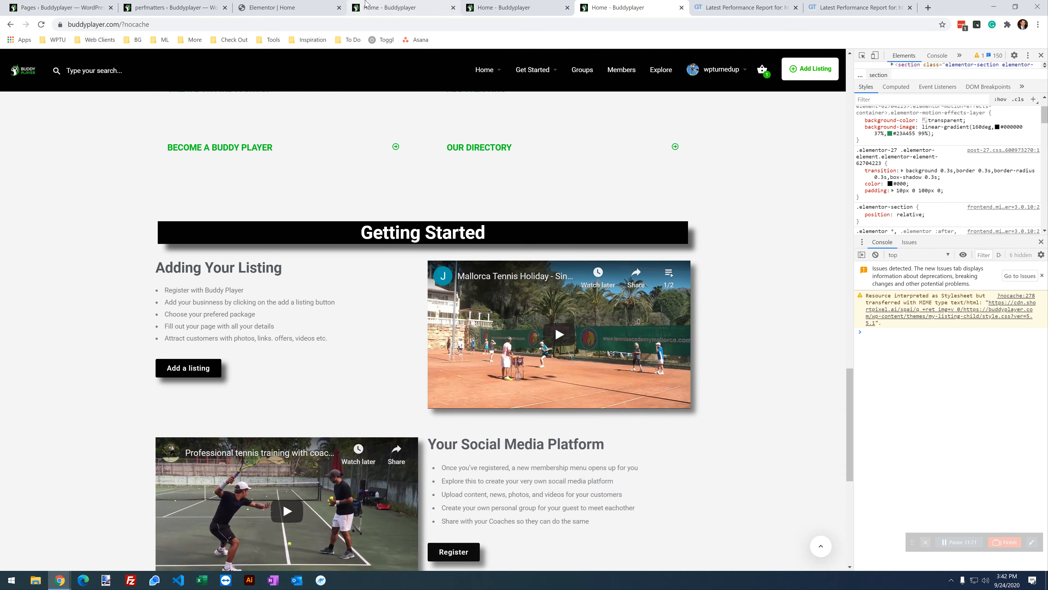
{"action": "left_click", "coordinate": [388, 8]}
{"action": "scroll", "coordinate": [391, 317], "scroll_direction": "down", "scroll_amount": 2}
{"action": "scroll", "coordinate": [474, 275], "scroll_direction": "down", "scroll_amount": 1}
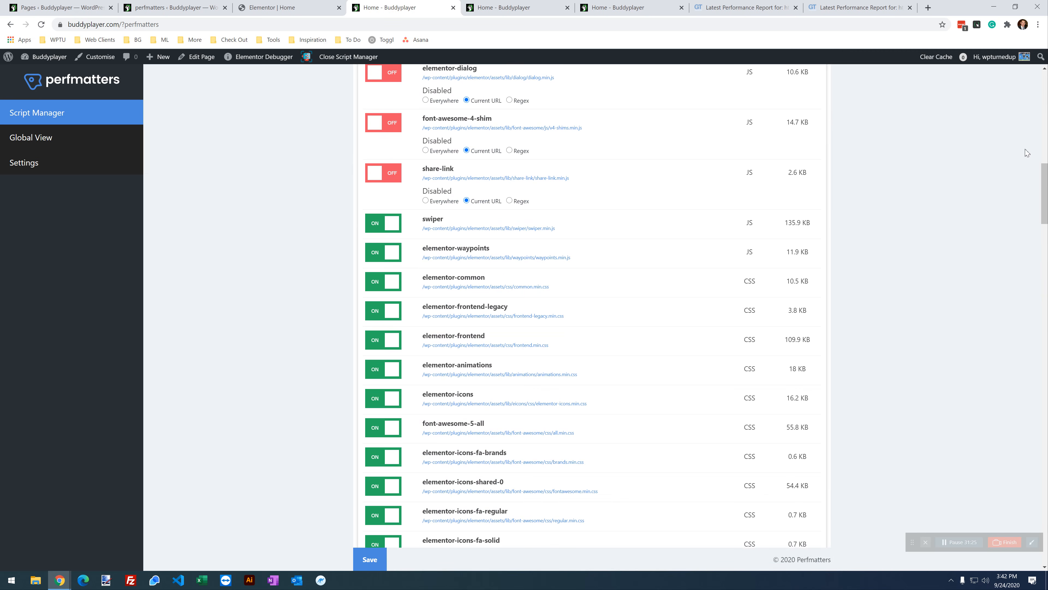
Step: Disable the elementor-common stylesheet for the current URL, save, and reload the uncached home page
{"action": "left_click", "coordinate": [390, 281]}
{"action": "left_click", "coordinate": [483, 314]}
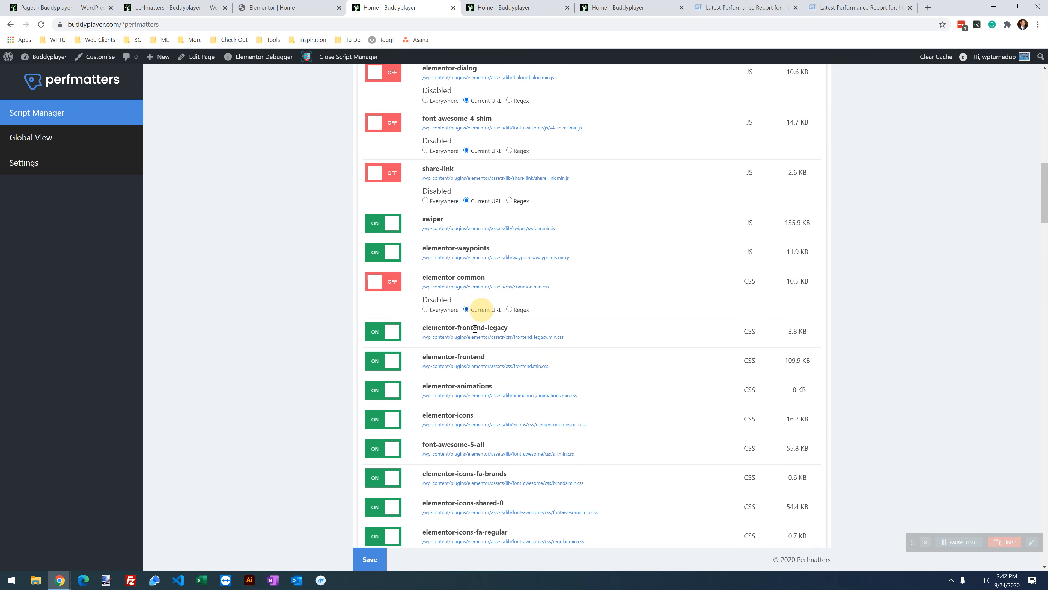
{"action": "left_click", "coordinate": [368, 557]}
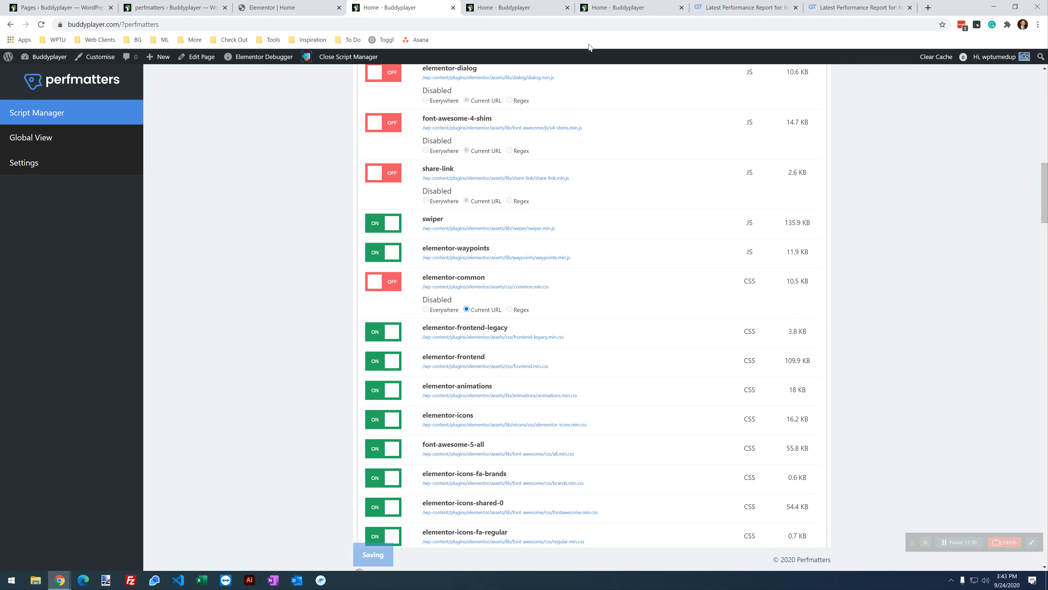
{"action": "left_click", "coordinate": [620, 6]}
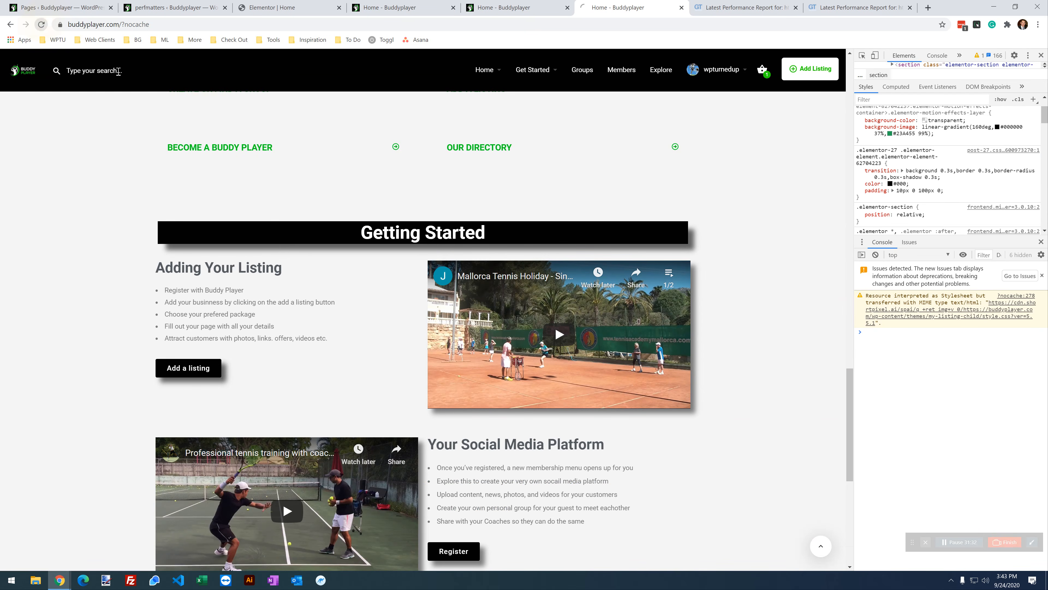
{"action": "left_click", "coordinate": [42, 25]}
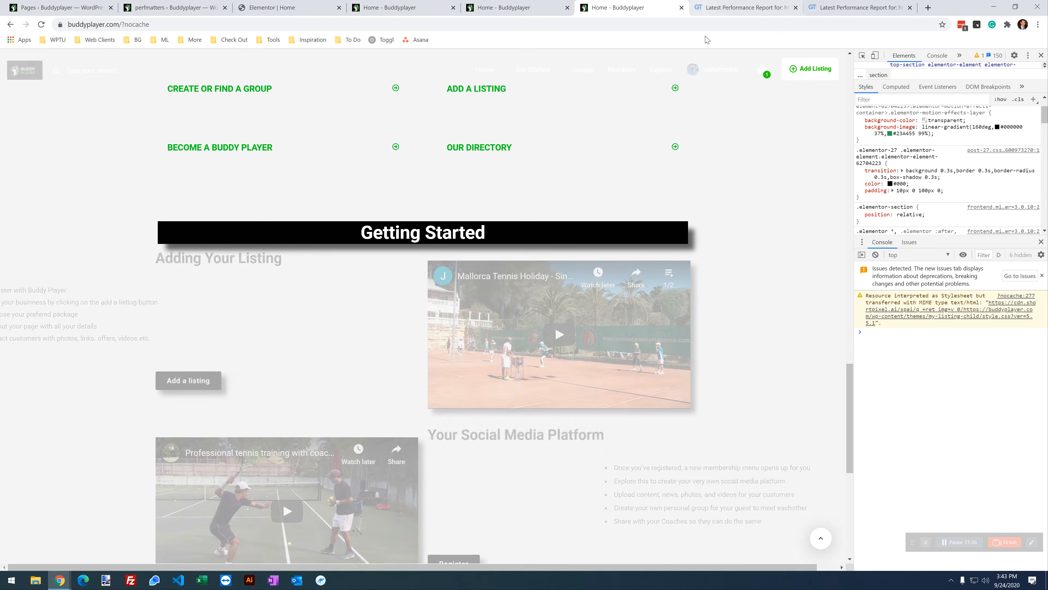
{"action": "scroll", "coordinate": [519, 284], "scroll_direction": "down", "scroll_amount": 3}
{"action": "scroll", "coordinate": [519, 285], "scroll_direction": "up", "scroll_amount": 15}
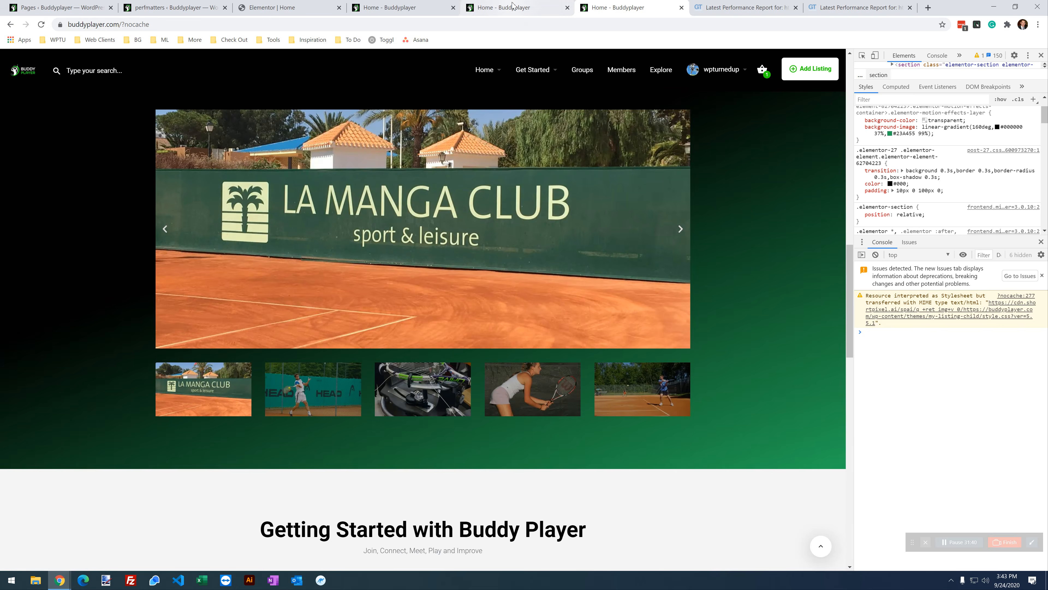
Step: Compare the uncached page against the regular home page tab, then return to Script Manager
{"action": "left_click", "coordinate": [511, 12]}
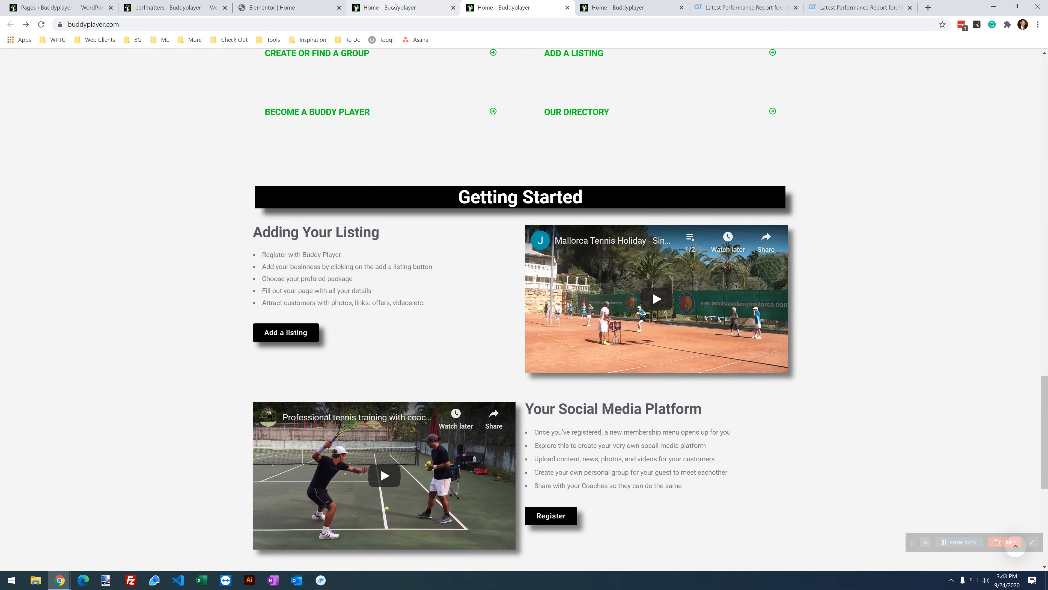
{"action": "left_click", "coordinate": [403, 9]}
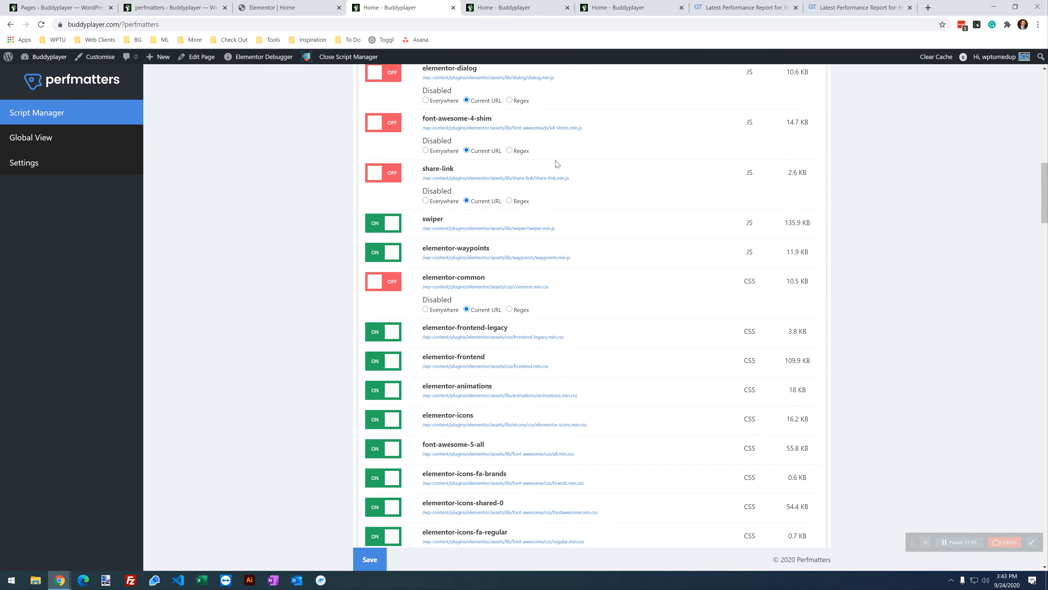
{"action": "scroll", "coordinate": [575, 359], "scroll_direction": "down", "scroll_amount": 4}
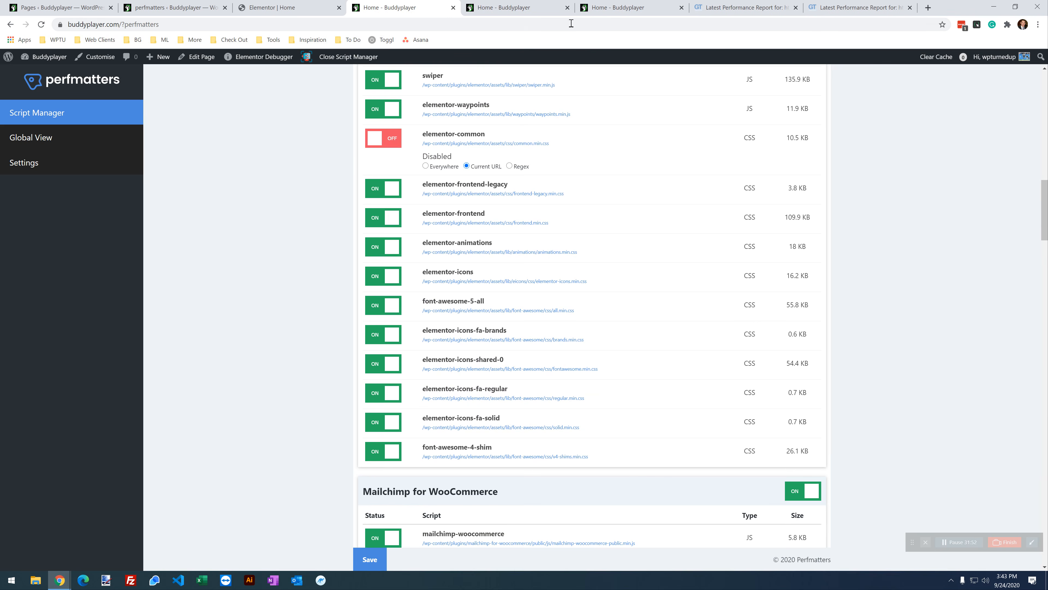
{"action": "key", "text": "ctrl+Tab"}
{"action": "key", "text": "ctrl+Tab"}
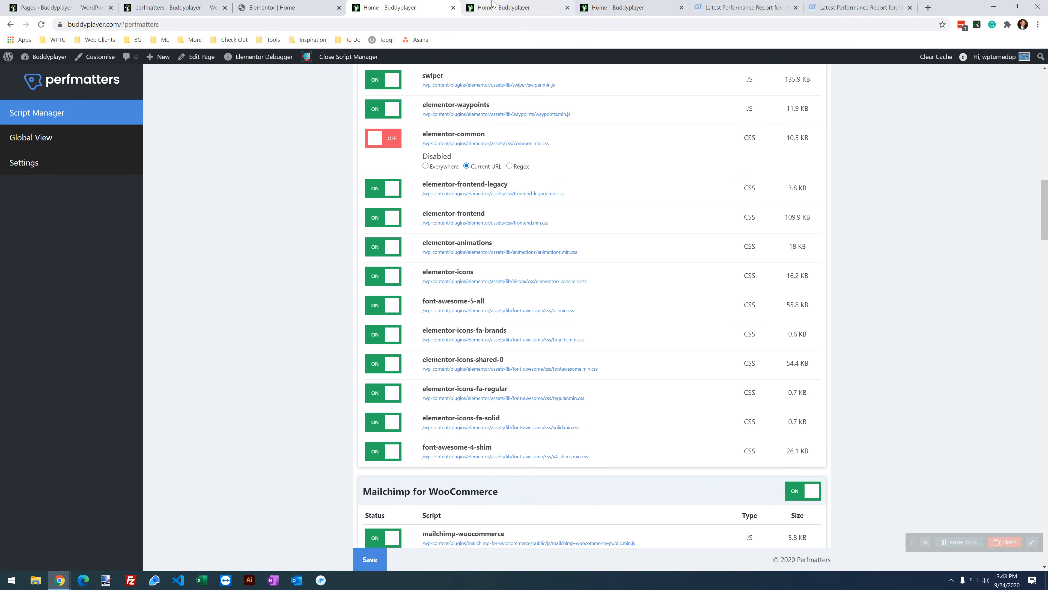
{"action": "scroll", "coordinate": [562, 212], "scroll_direction": "up", "scroll_amount": 8}
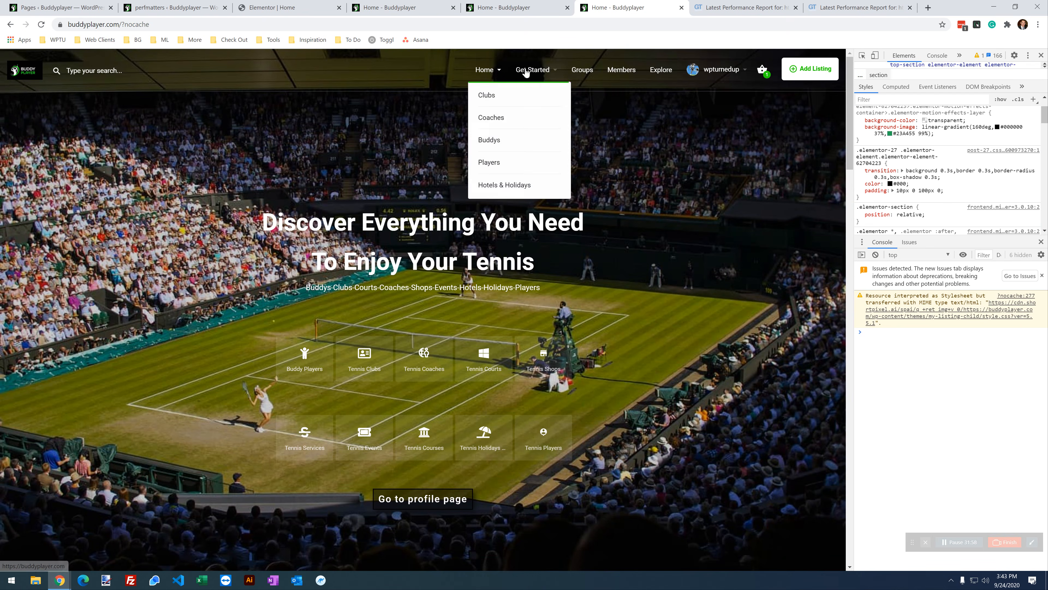
{"action": "mouse_move", "coordinate": [692, 74]}
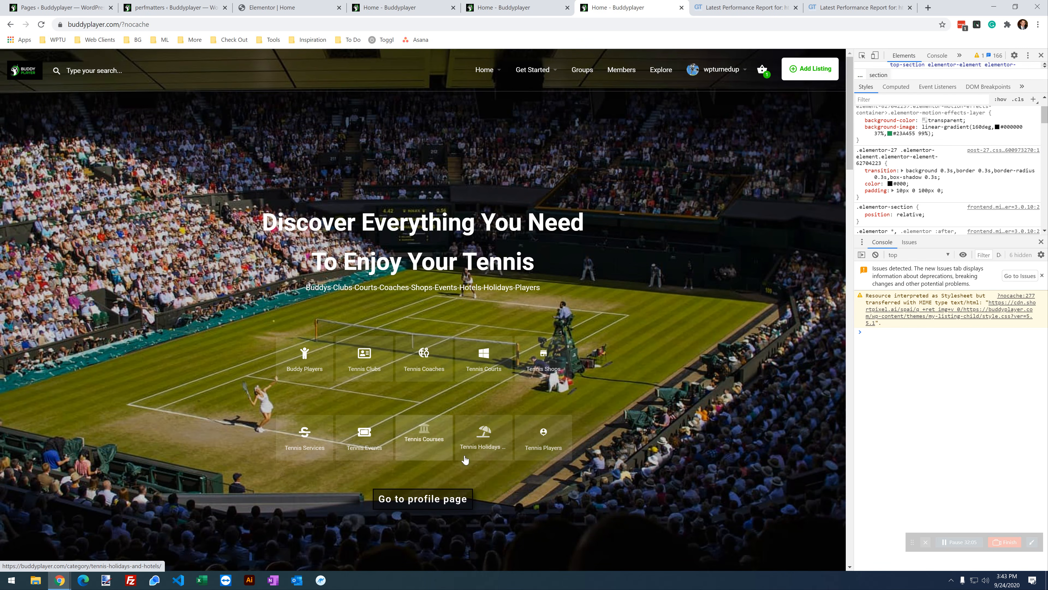
{"action": "scroll", "coordinate": [461, 460], "scroll_direction": "down", "scroll_amount": 15}
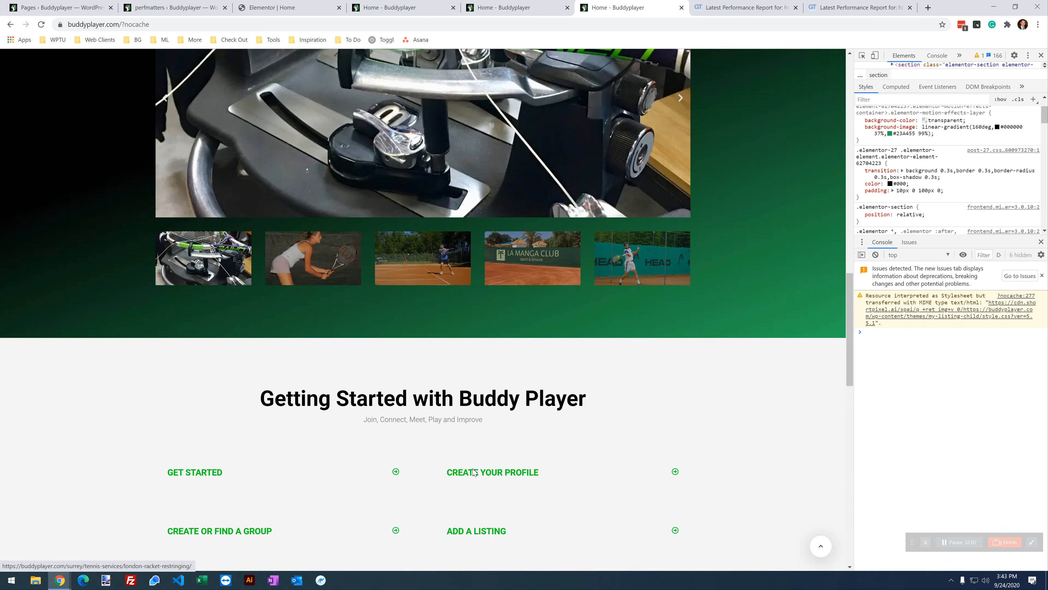
{"action": "scroll", "coordinate": [475, 471], "scroll_direction": "down", "scroll_amount": 3}
{"action": "scroll", "coordinate": [476, 465], "scroll_direction": "up", "scroll_amount": 18}
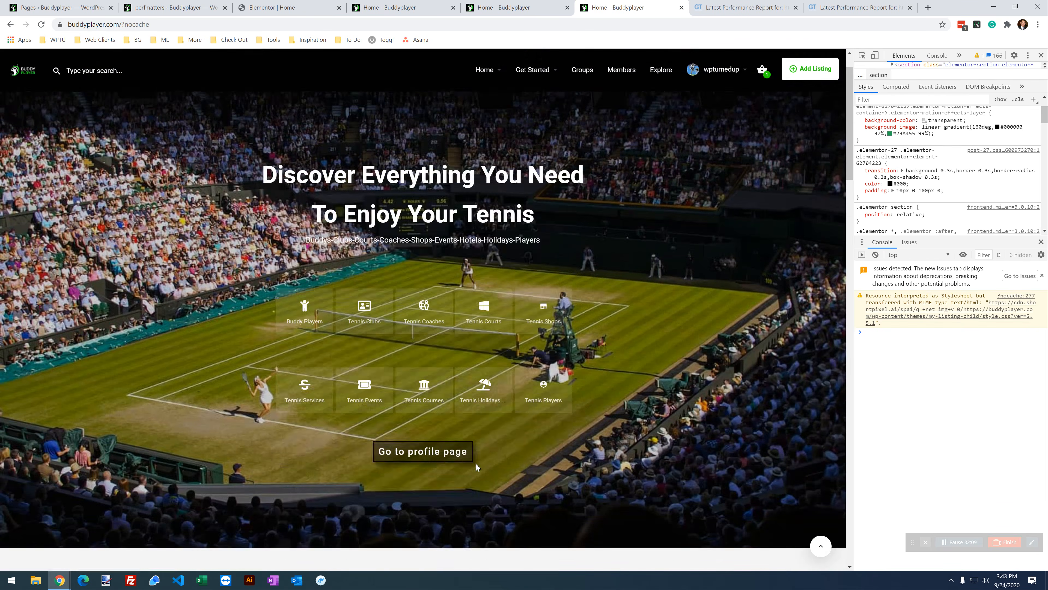
{"action": "left_click", "coordinate": [387, 4]}
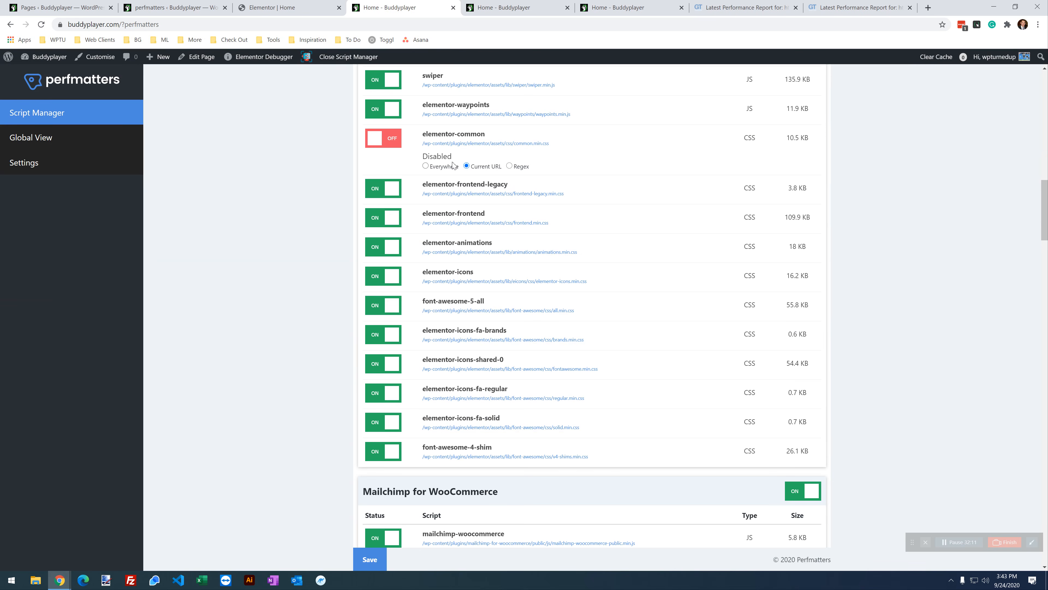
Step: Disable the elementor-icons and font-awesome-5-all stylesheets, save, and reload the home page to check it
{"action": "left_click", "coordinate": [378, 275]}
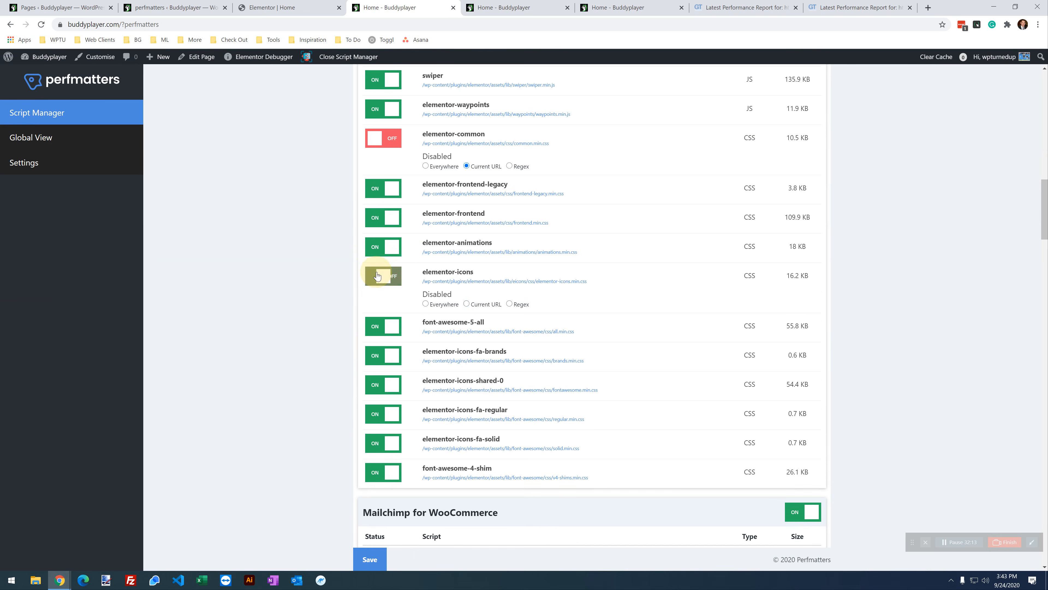
{"action": "left_click", "coordinate": [387, 326]}
{"action": "left_click", "coordinate": [377, 559]}
{"action": "left_click", "coordinate": [638, 8]}
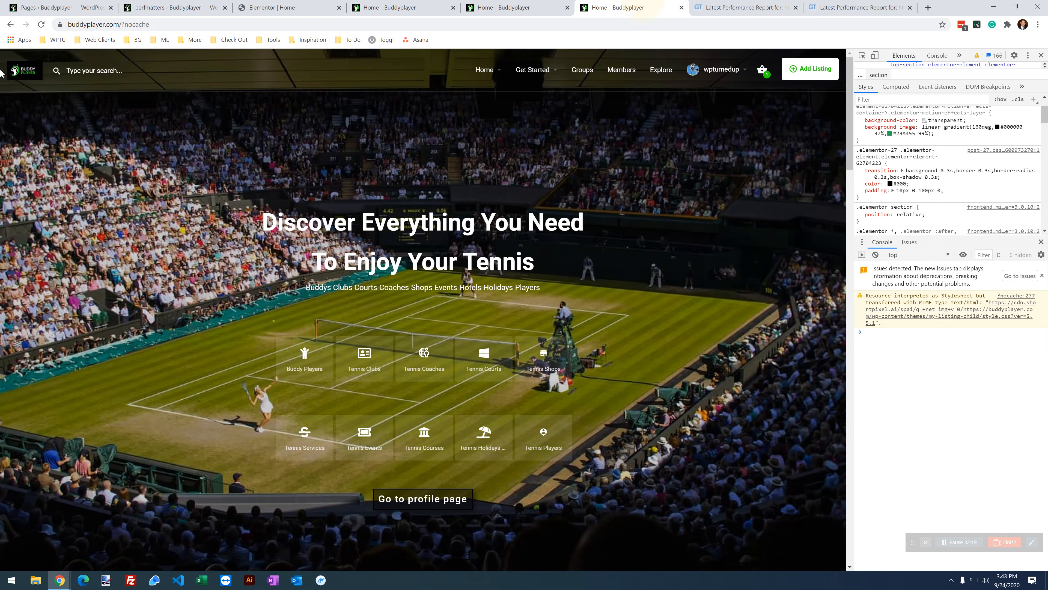
{"action": "left_click", "coordinate": [41, 25]}
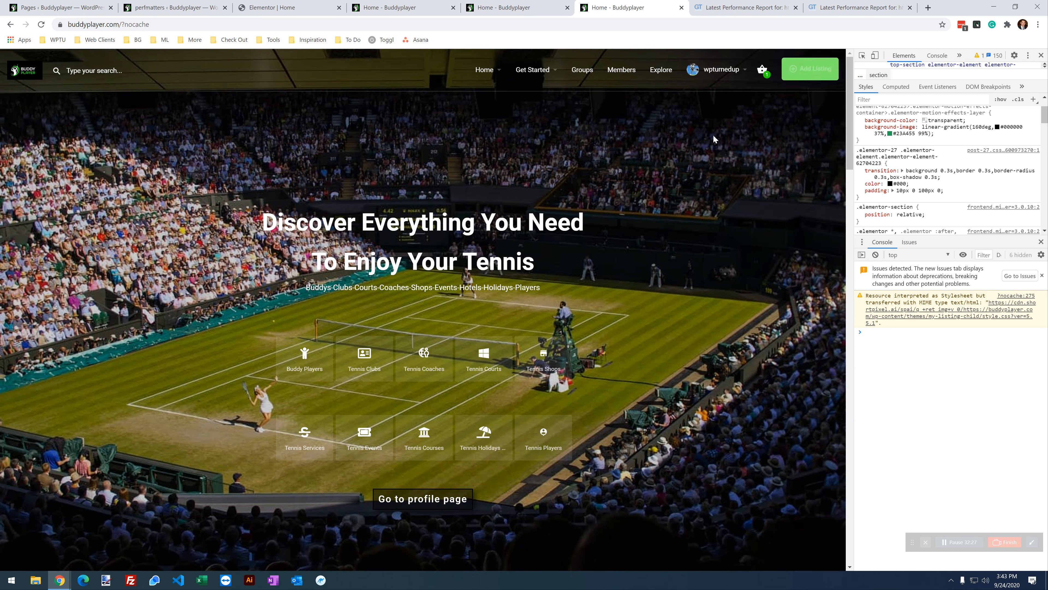
{"action": "scroll", "coordinate": [236, 318], "scroll_direction": "down", "scroll_amount": 15}
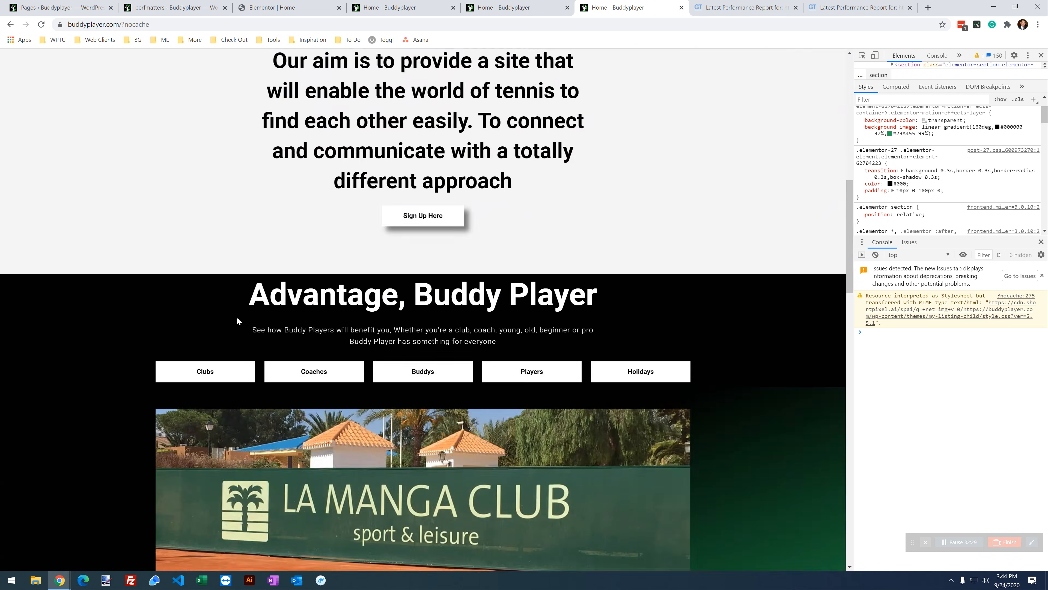
{"action": "scroll", "coordinate": [238, 321], "scroll_direction": "down", "scroll_amount": 18}
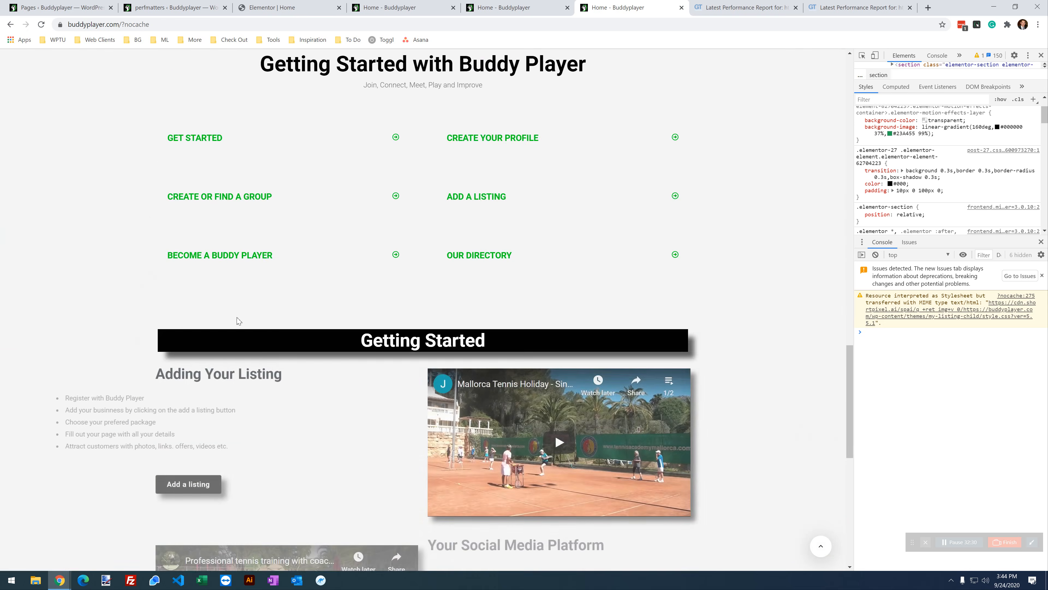
{"action": "scroll", "coordinate": [238, 321], "scroll_direction": "down", "scroll_amount": 7}
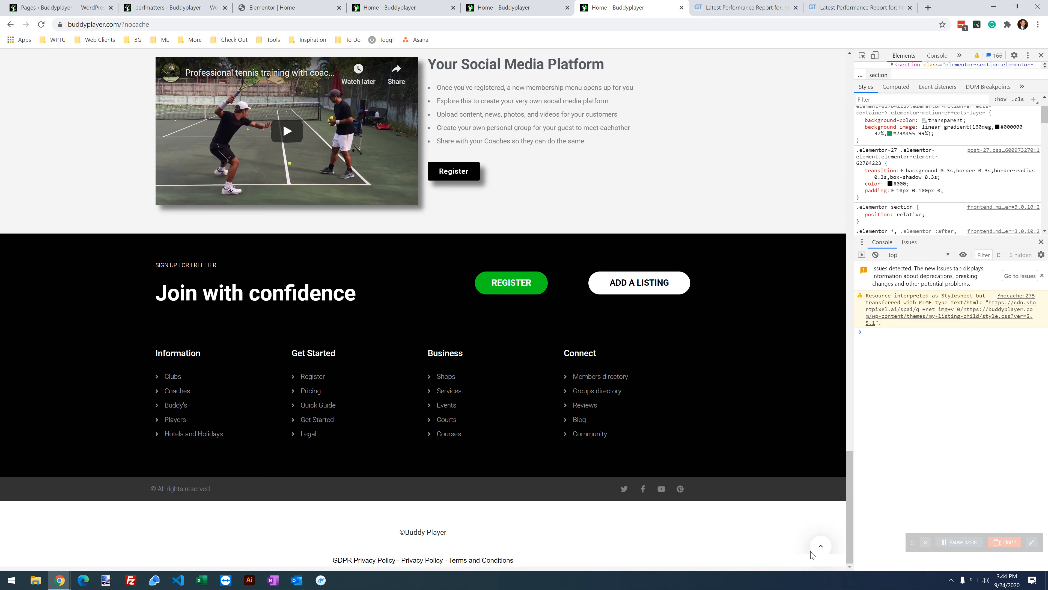
Step: Disable elementor-icons-fa-brands for the current URL, save, and reload the home page to test
{"action": "left_click", "coordinate": [396, 7]}
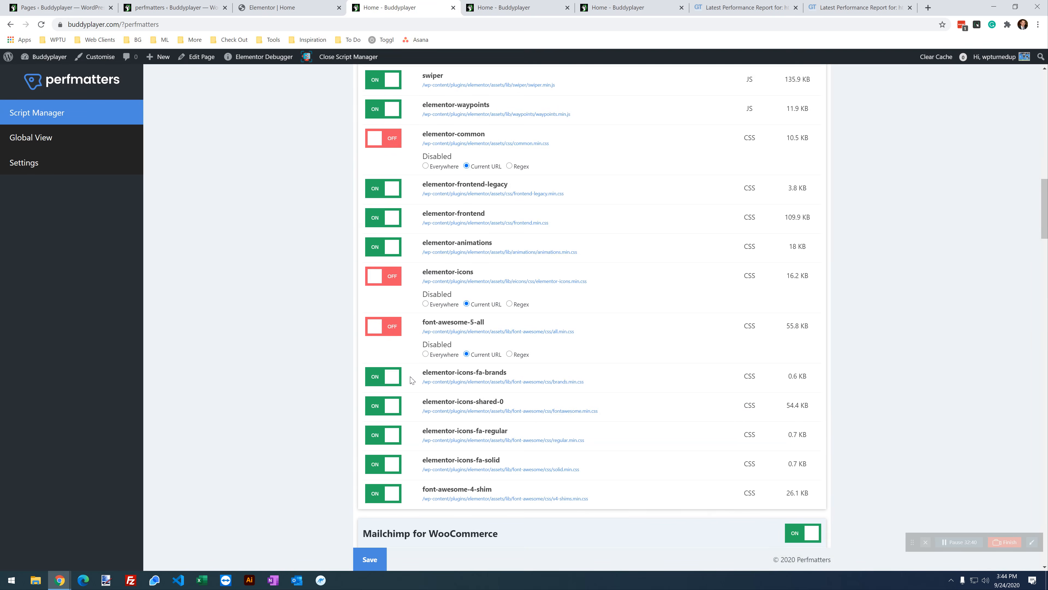
{"action": "left_click", "coordinate": [396, 378]}
{"action": "left_click", "coordinate": [483, 406]}
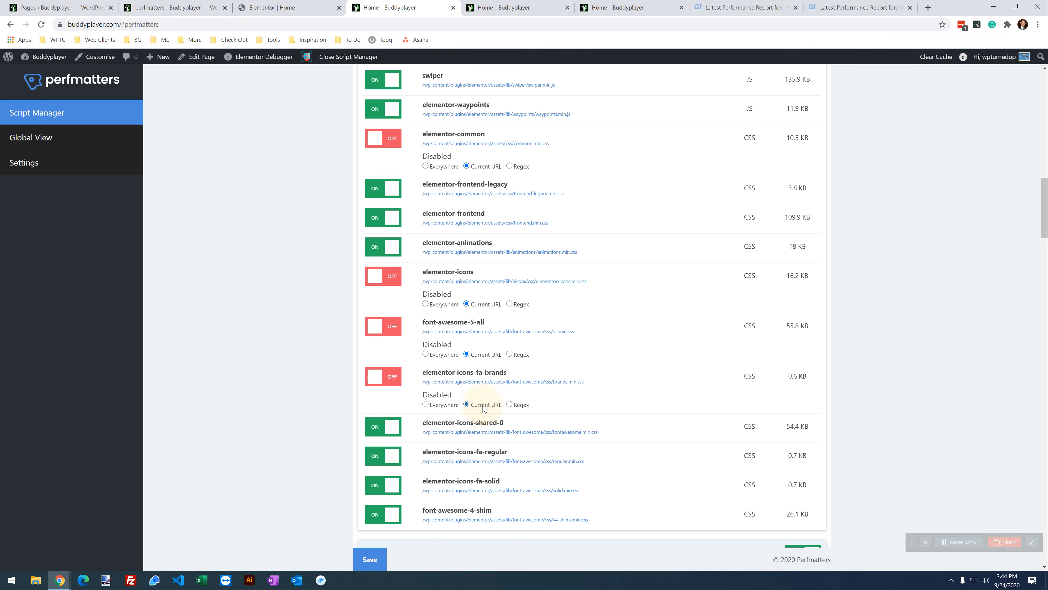
{"action": "left_click", "coordinate": [390, 557]}
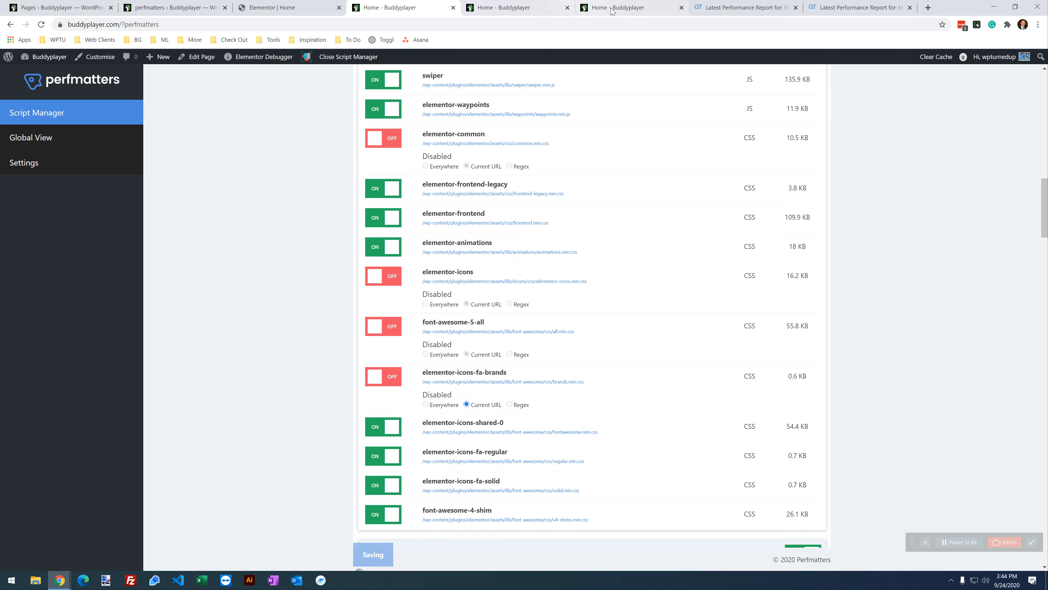
{"action": "left_click", "coordinate": [591, 4]}
{"action": "left_click", "coordinate": [41, 24]}
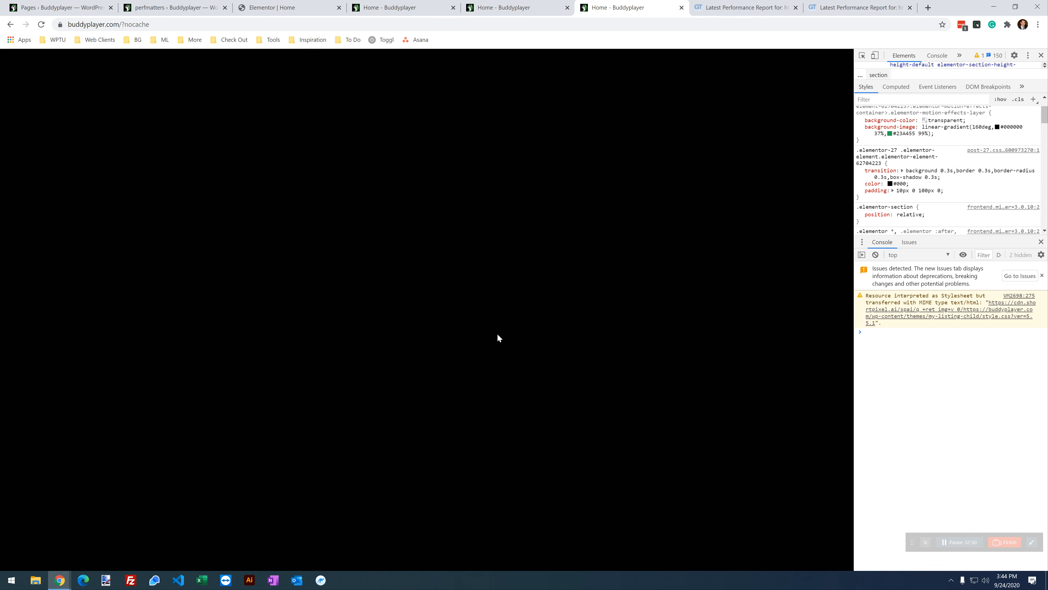
{"action": "scroll", "coordinate": [498, 334], "scroll_direction": "down", "scroll_amount": 5}
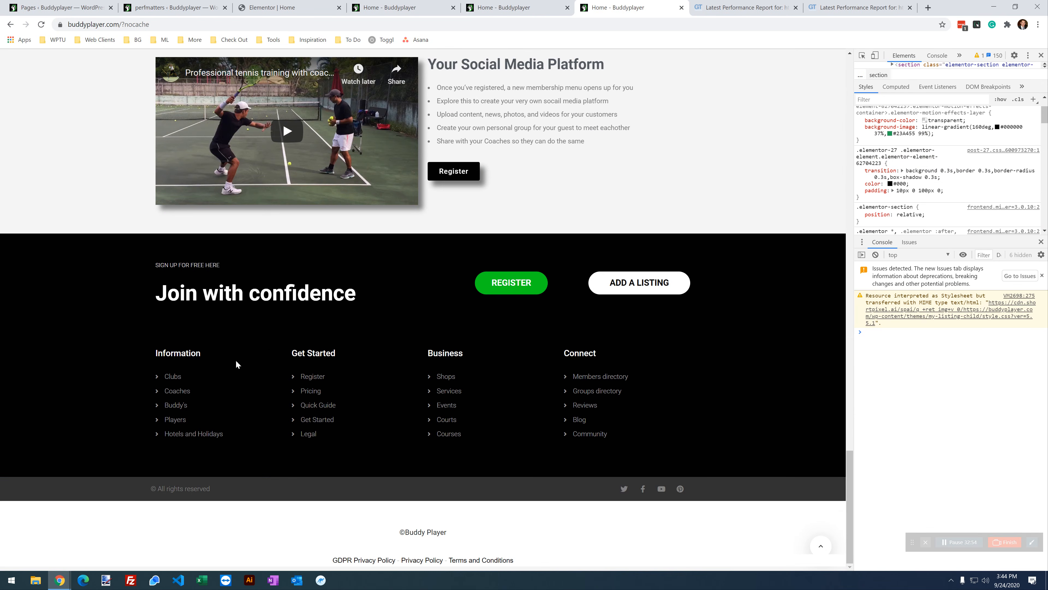
{"action": "scroll", "coordinate": [379, 388], "scroll_direction": "up", "scroll_amount": 15}
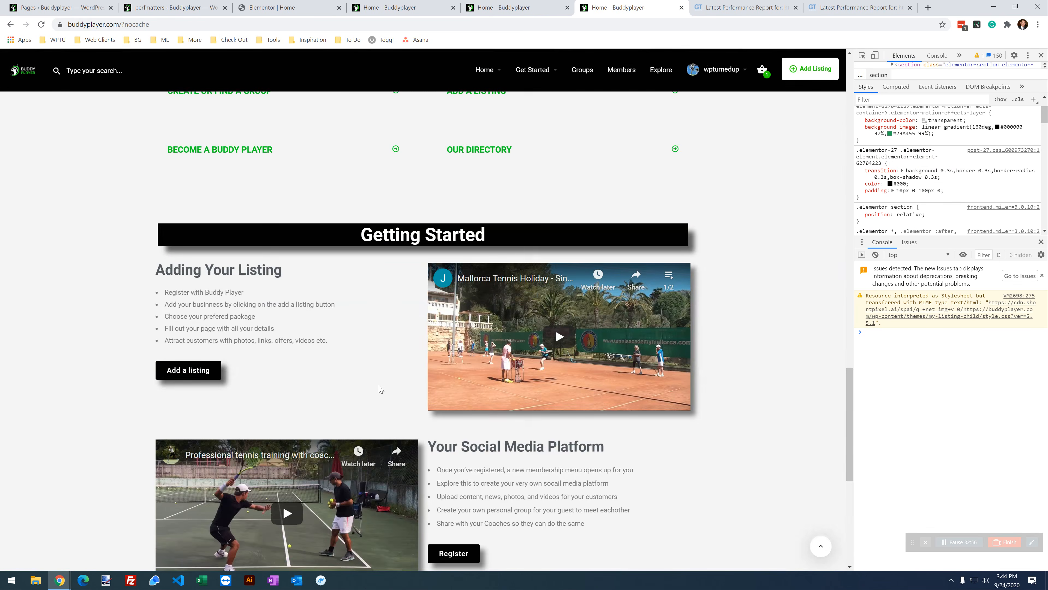
{"action": "scroll", "coordinate": [380, 388], "scroll_direction": "up", "scroll_amount": 15}
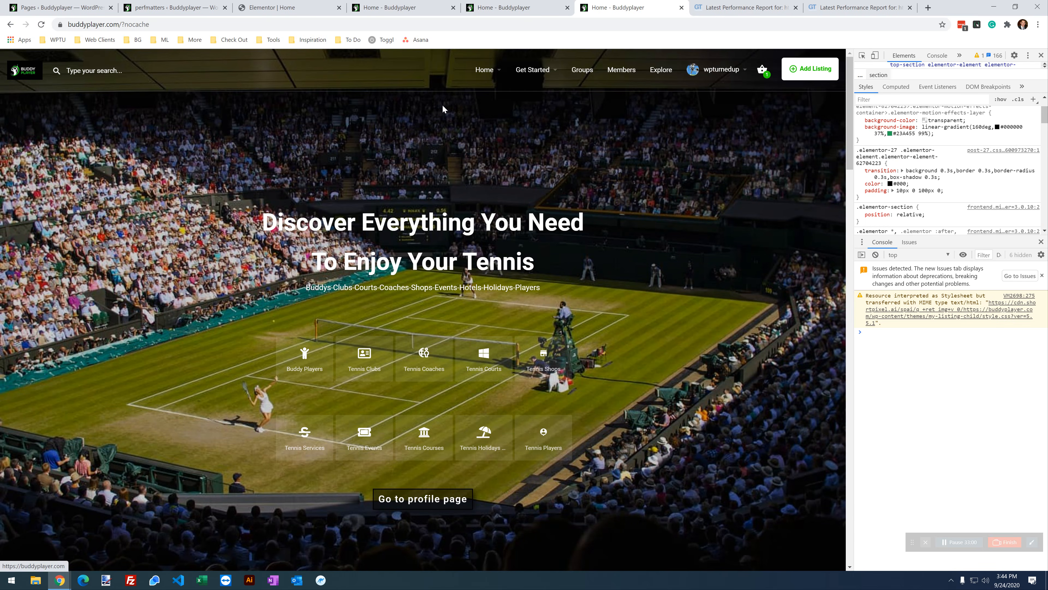
{"action": "mouse_move", "coordinate": [523, 73]}
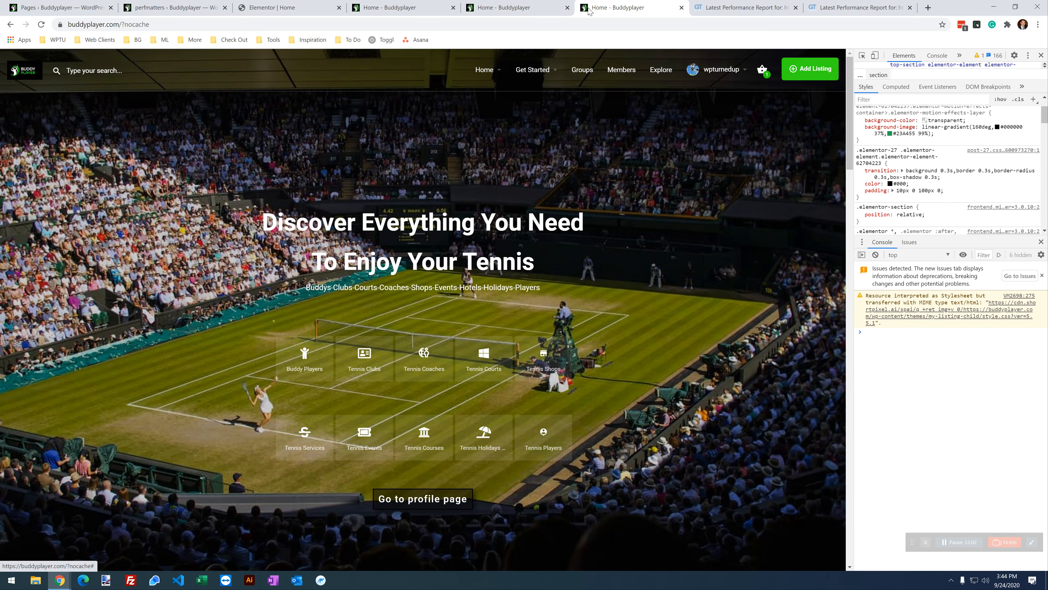
Step: Turn off elementor-icons-shared-0 for this page, save, and reload the home page to verify rendering
{"action": "left_click", "coordinate": [392, 7]}
{"action": "scroll", "coordinate": [536, 402], "scroll_direction": "down", "scroll_amount": 2}
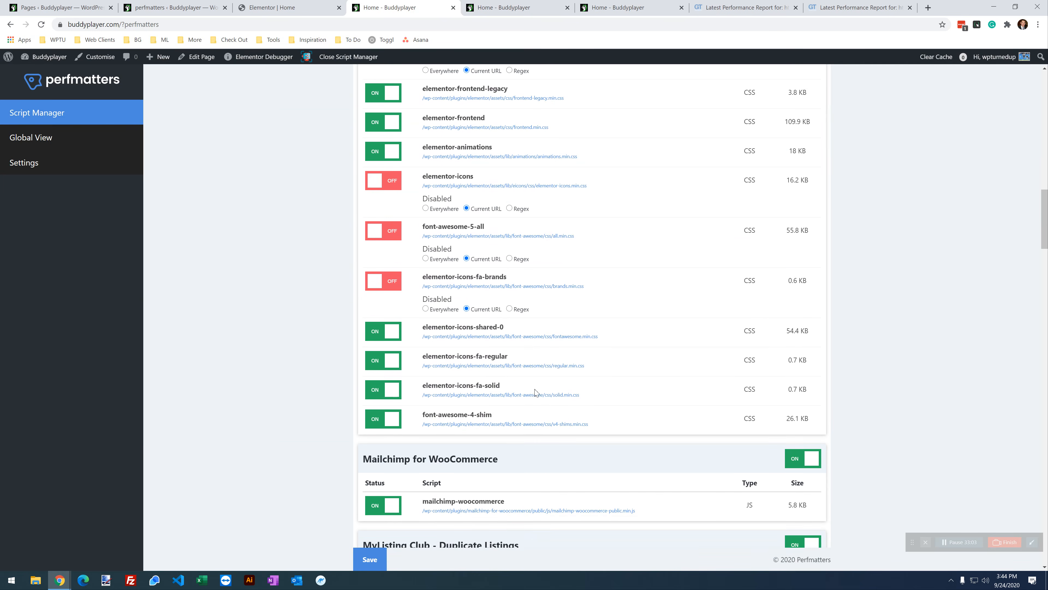
{"action": "left_click", "coordinate": [370, 330]}
{"action": "left_click", "coordinate": [374, 560]}
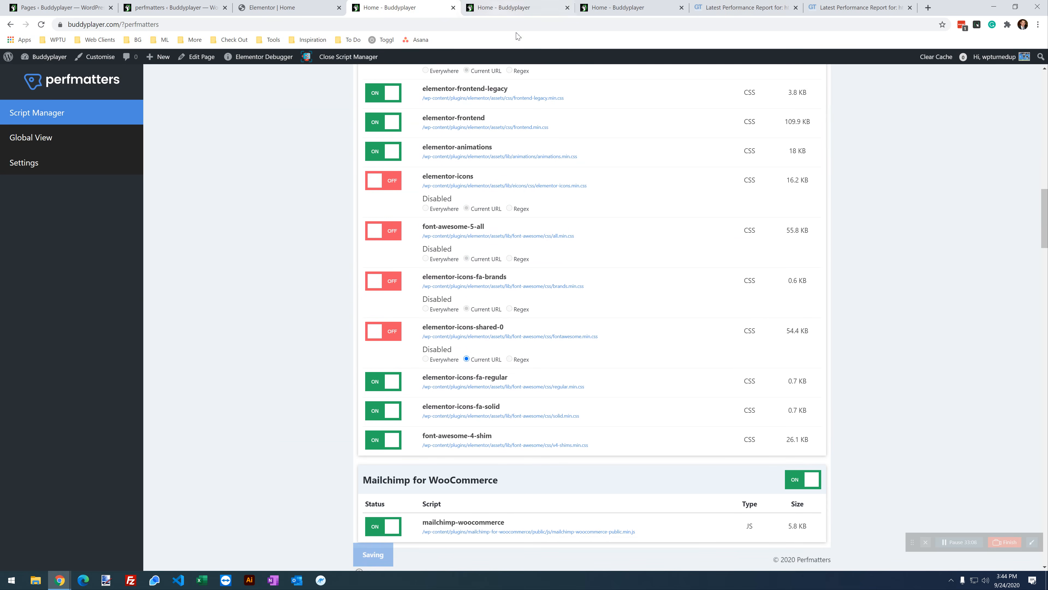
{"action": "left_click", "coordinate": [619, 8]}
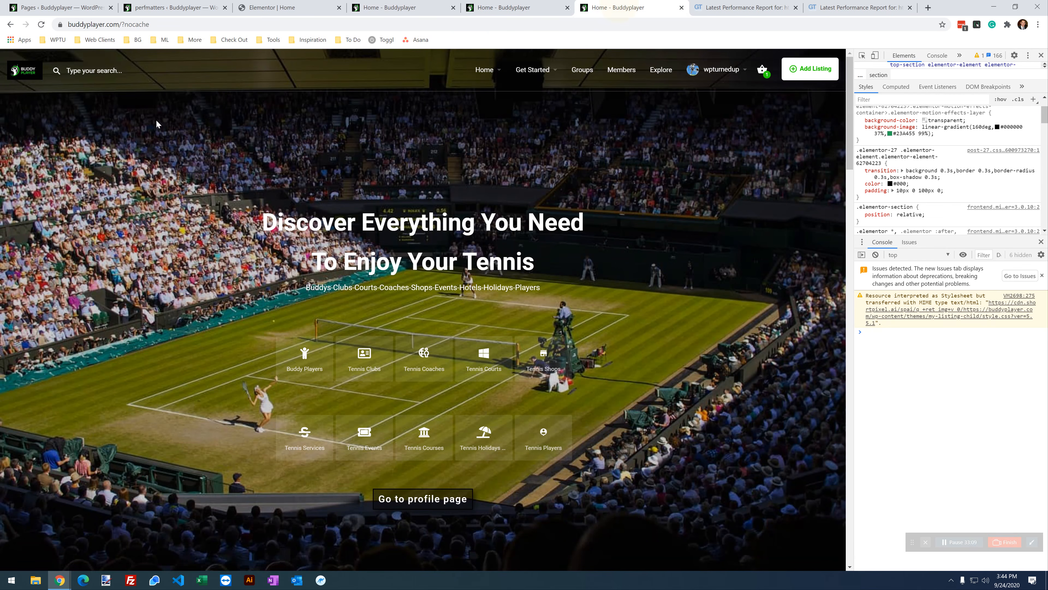
{"action": "left_click", "coordinate": [48, 25]}
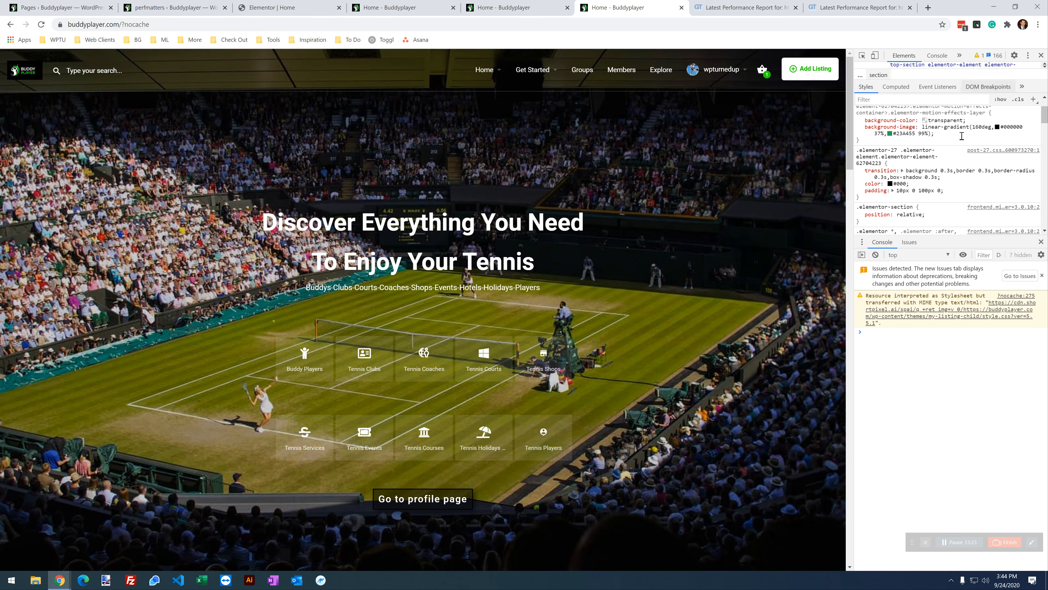
{"action": "scroll", "coordinate": [506, 404], "scroll_direction": "down", "scroll_amount": 15}
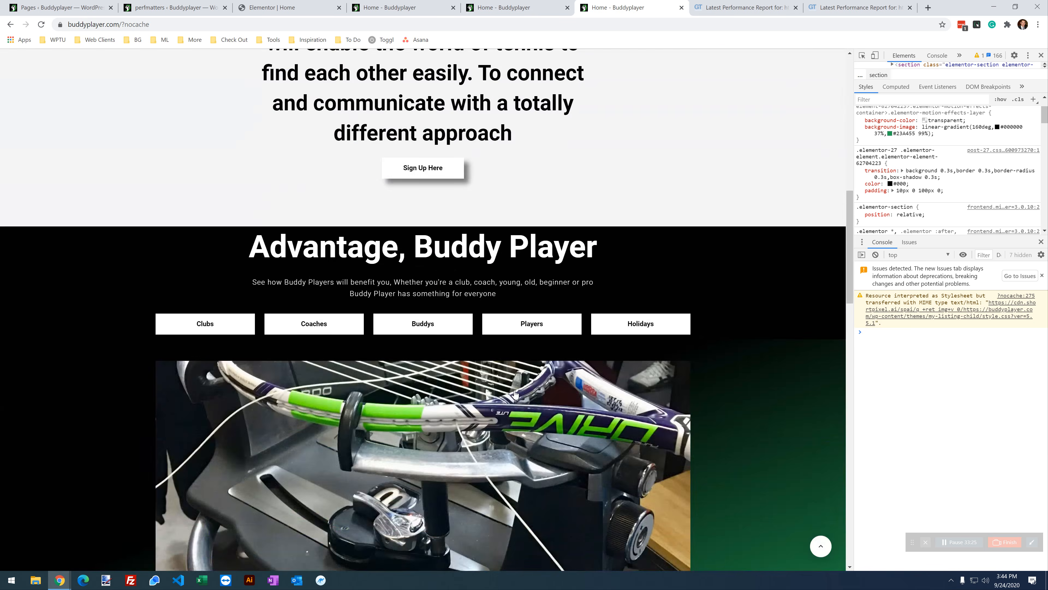
{"action": "scroll", "coordinate": [515, 392], "scroll_direction": "down", "scroll_amount": 15}
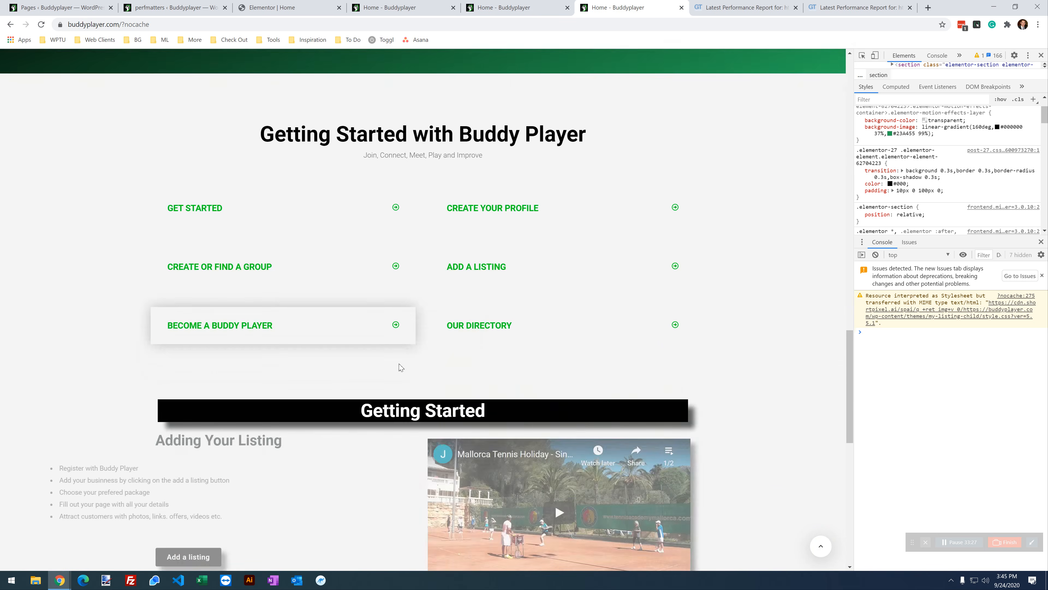
{"action": "scroll", "coordinate": [401, 363], "scroll_direction": "down", "scroll_amount": 5}
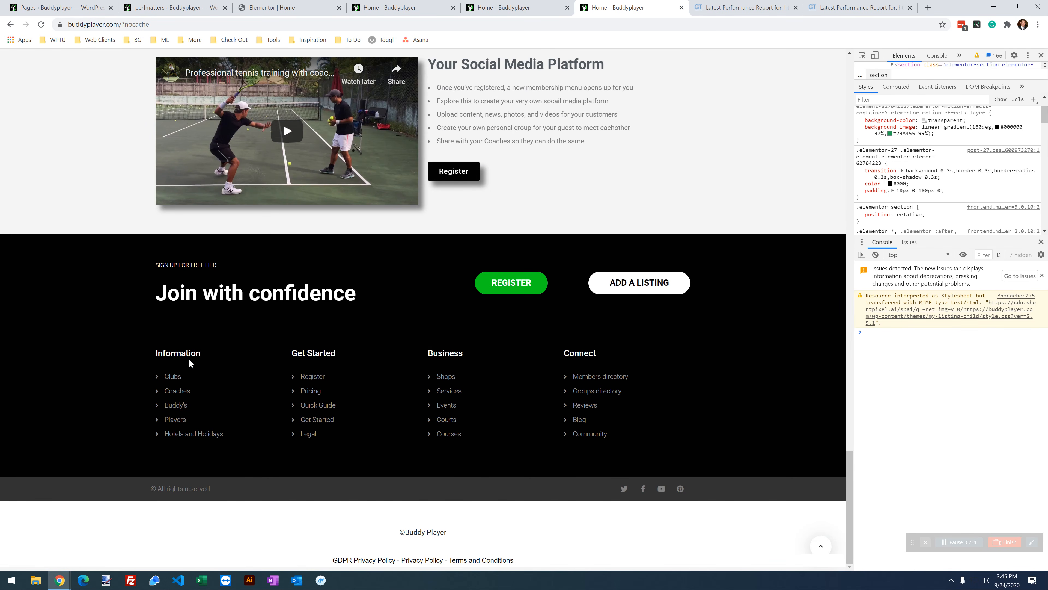
{"action": "scroll", "coordinate": [435, 335], "scroll_direction": "up", "scroll_amount": 18}
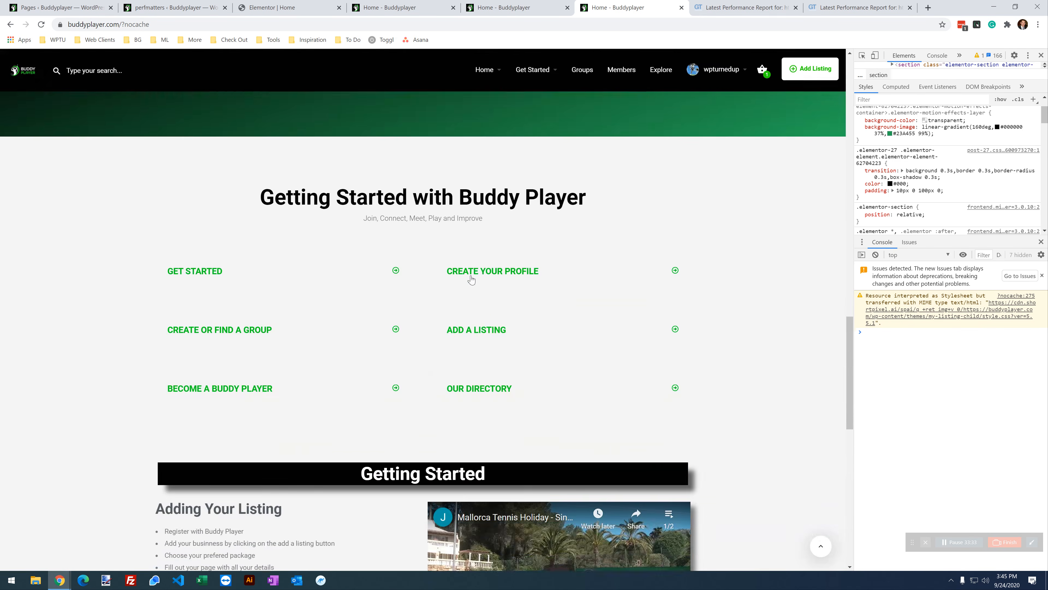
Step: Disable elementor-icons-fa-regular for this page, save, and scroll through the home page to check it
{"action": "left_click", "coordinate": [395, 5]}
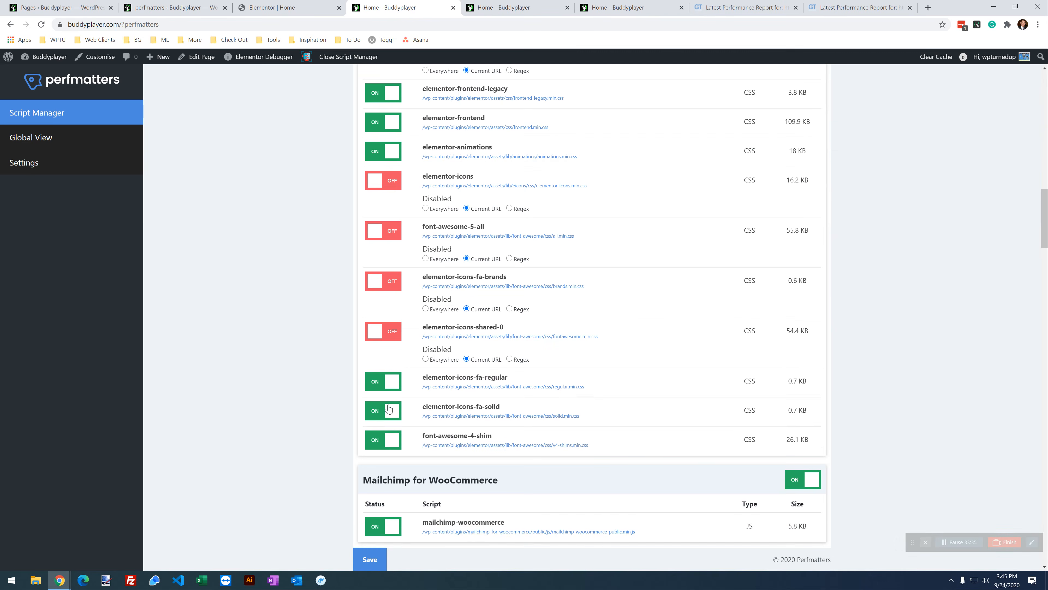
{"action": "left_click", "coordinate": [385, 382]}
{"action": "scroll", "coordinate": [380, 500], "scroll_direction": "down", "scroll_amount": 1}
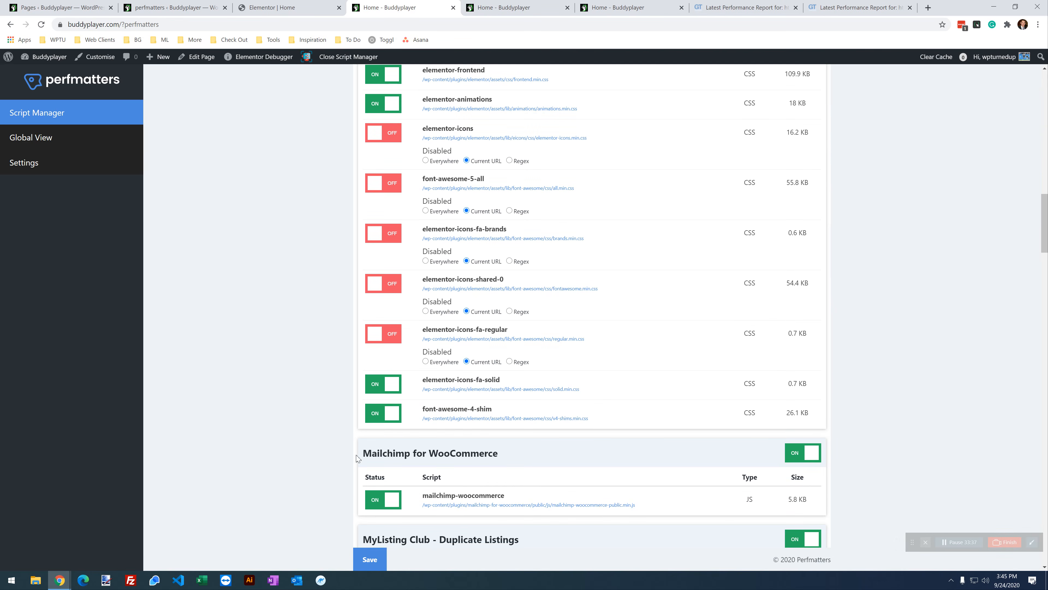
{"action": "left_click", "coordinate": [369, 557]}
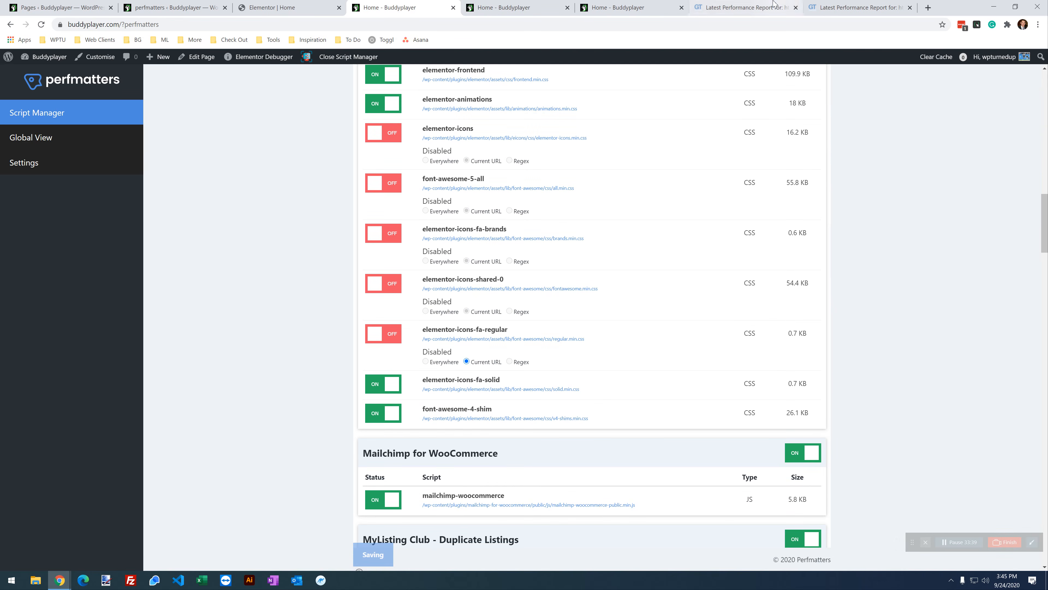
{"action": "left_click", "coordinate": [617, 7]}
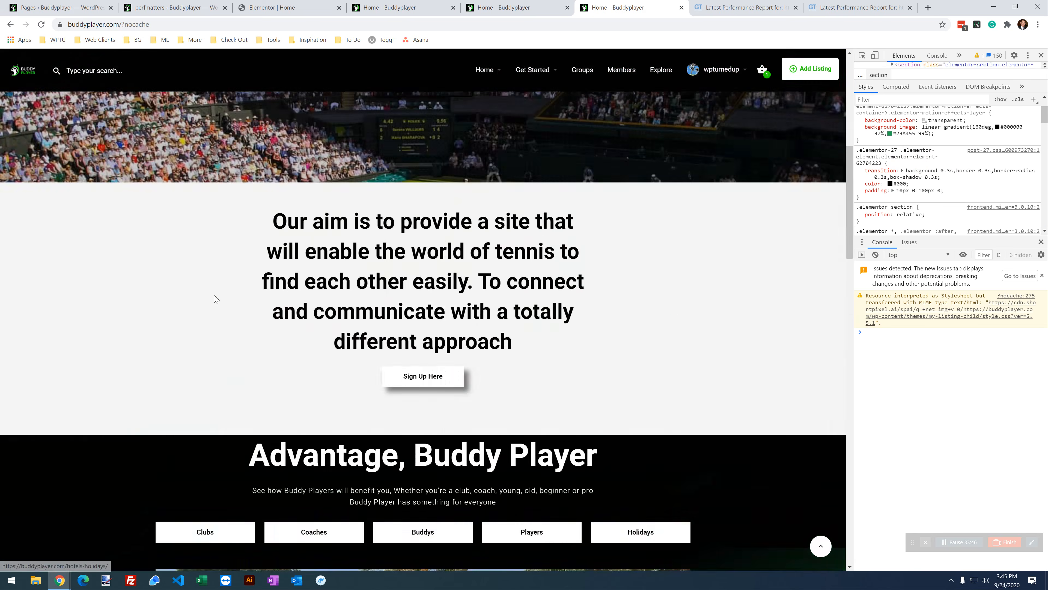
{"action": "scroll", "coordinate": [207, 314], "scroll_direction": "down", "scroll_amount": 10}
{"action": "scroll", "coordinate": [208, 314], "scroll_direction": "up", "scroll_amount": 10}
{"action": "scroll", "coordinate": [208, 312], "scroll_direction": "down", "scroll_amount": 13}
{"action": "scroll", "coordinate": [208, 312], "scroll_direction": "down", "scroll_amount": 20}
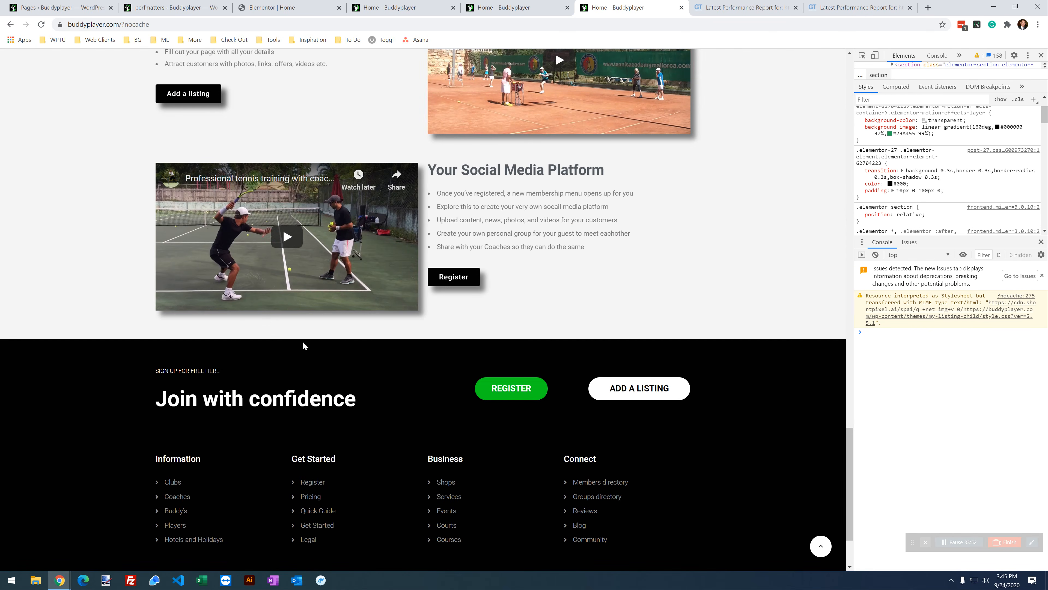
{"action": "scroll", "coordinate": [513, 457], "scroll_direction": "down", "scroll_amount": 3}
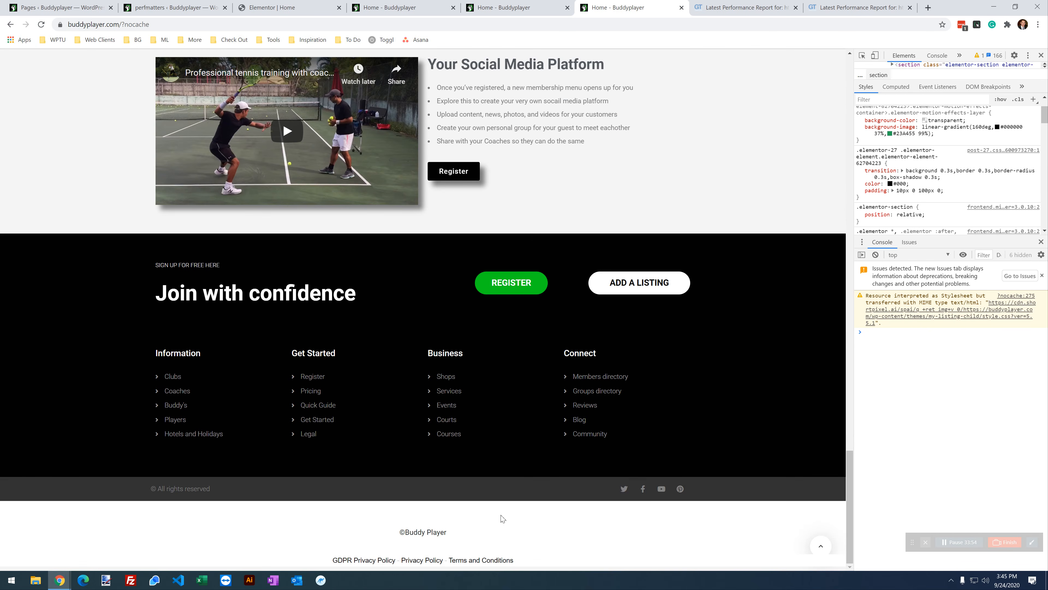
{"action": "scroll", "coordinate": [273, 433], "scroll_direction": "up", "scroll_amount": 9}
Step: Disable elementor-icons-fa-solid for this page, save, and reload the home page
{"action": "left_click", "coordinate": [378, 6]}
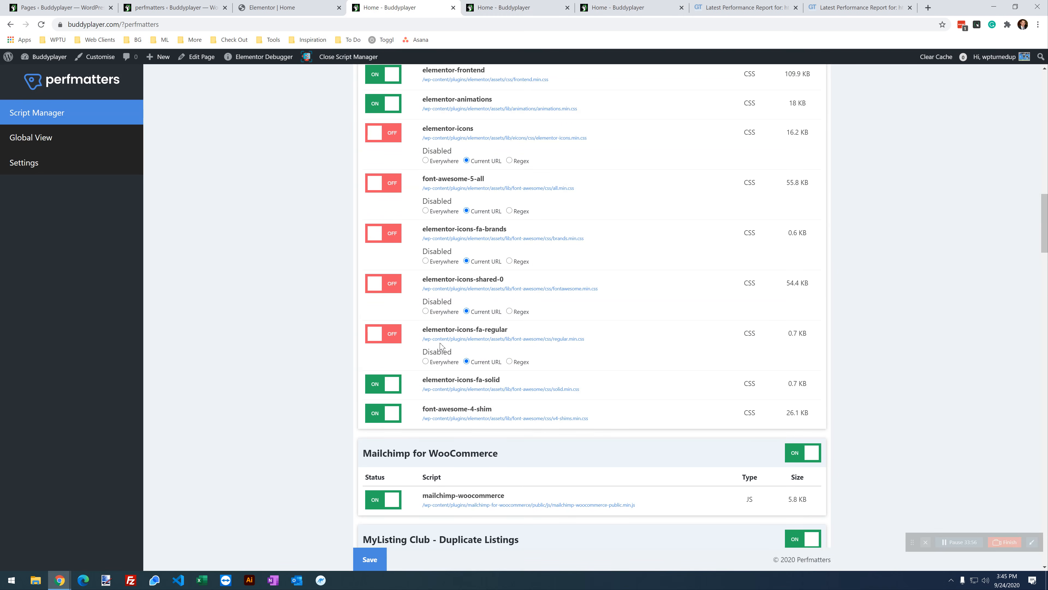
{"action": "left_click", "coordinate": [397, 385]}
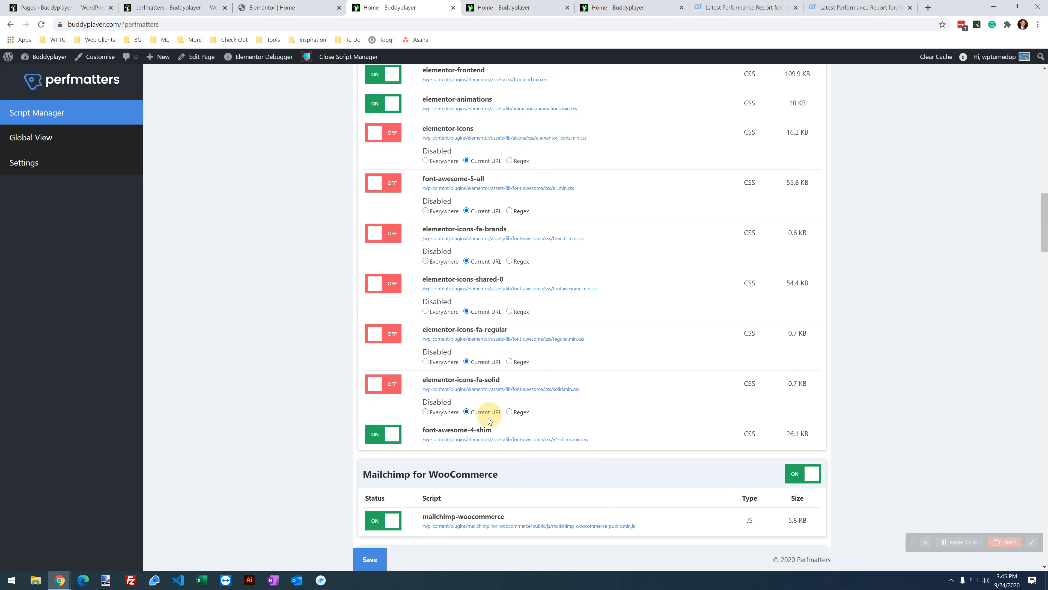
{"action": "left_click", "coordinate": [379, 556]}
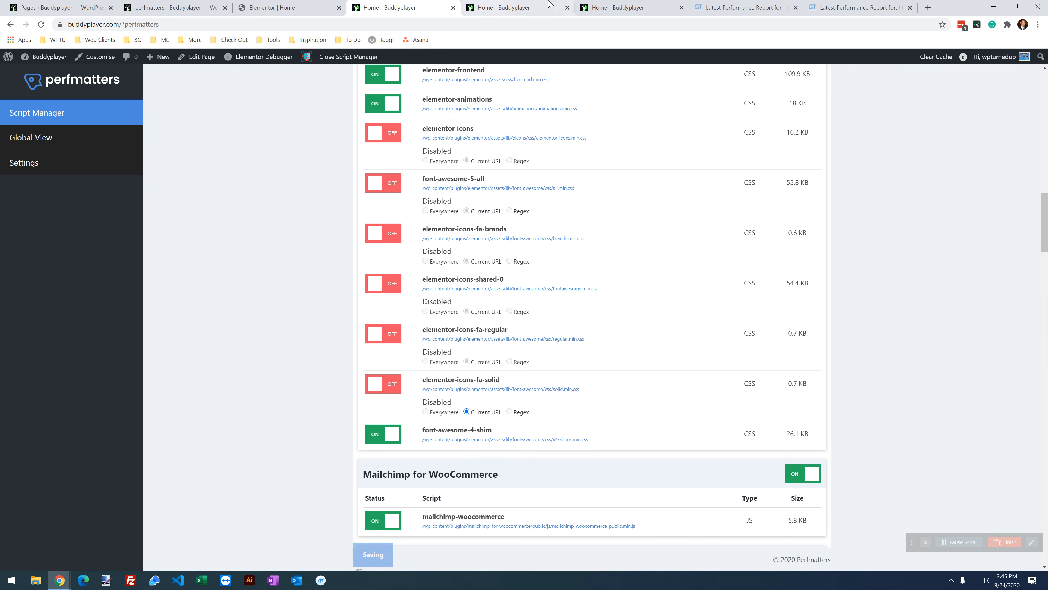
{"action": "left_click", "coordinate": [618, 7]}
{"action": "left_click", "coordinate": [44, 25]}
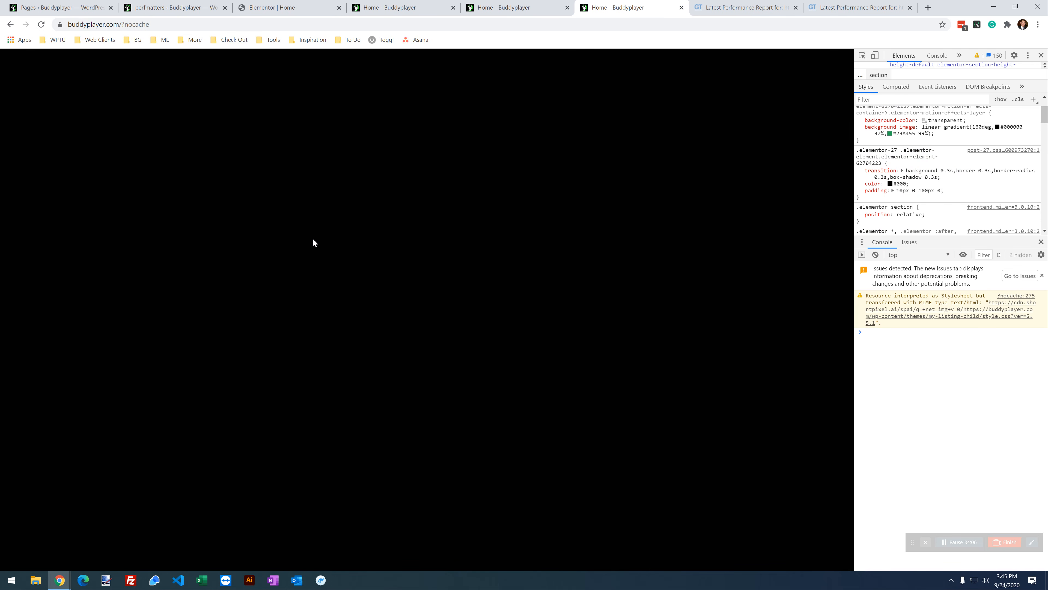
Step: Check the featured search category icons and the rest of the reloaded home page
{"action": "scroll", "coordinate": [262, 295], "scroll_direction": "up", "scroll_amount": 20}
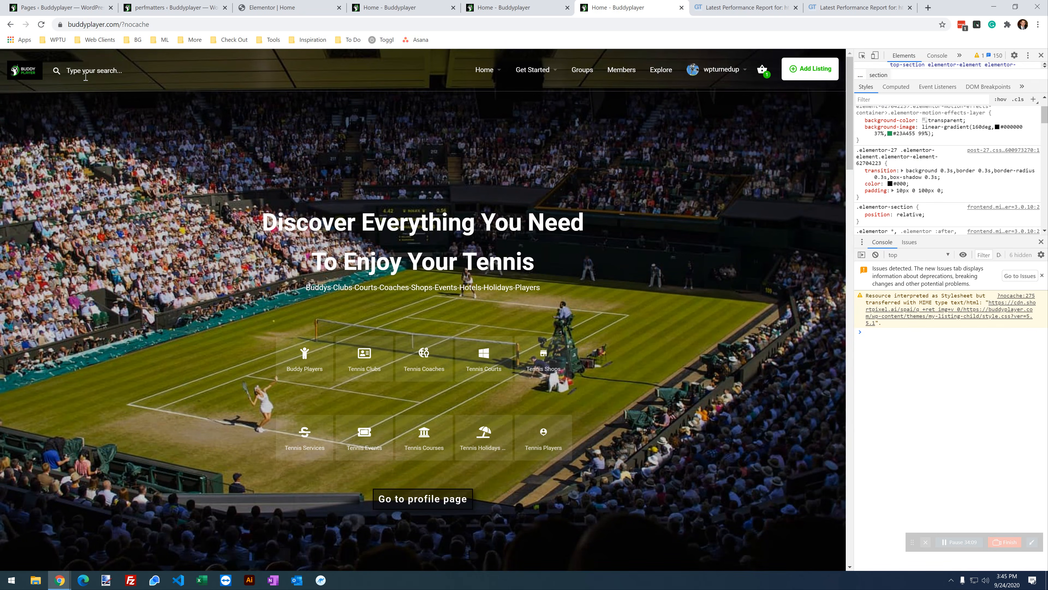
{"action": "left_click", "coordinate": [85, 77]}
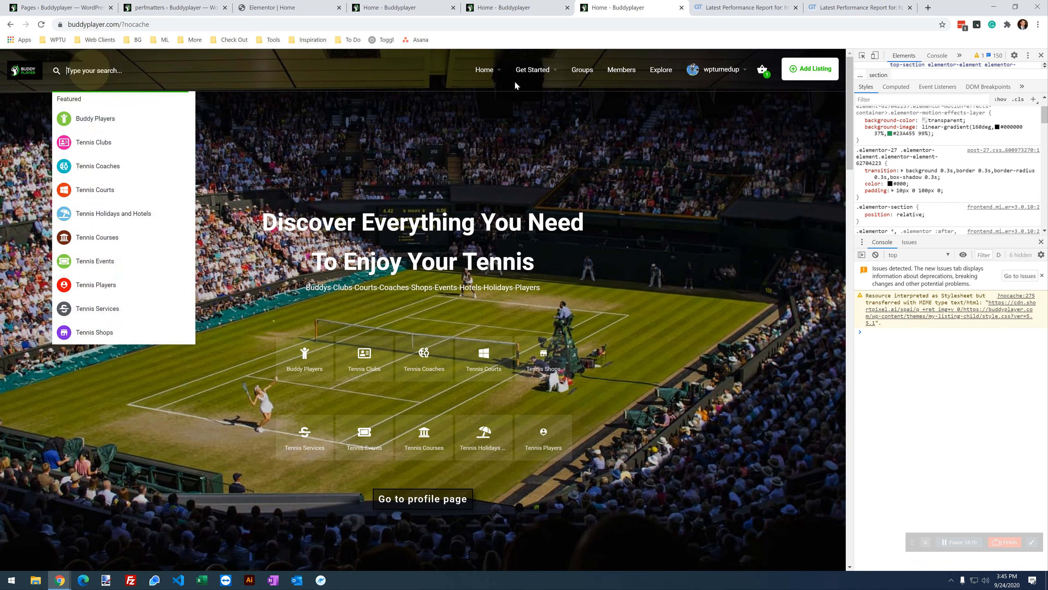
{"action": "scroll", "coordinate": [580, 143], "scroll_direction": "down", "scroll_amount": 3}
{"action": "scroll", "coordinate": [585, 144], "scroll_direction": "down", "scroll_amount": 3}
{"action": "scroll", "coordinate": [584, 144], "scroll_direction": "up", "scroll_amount": 3}
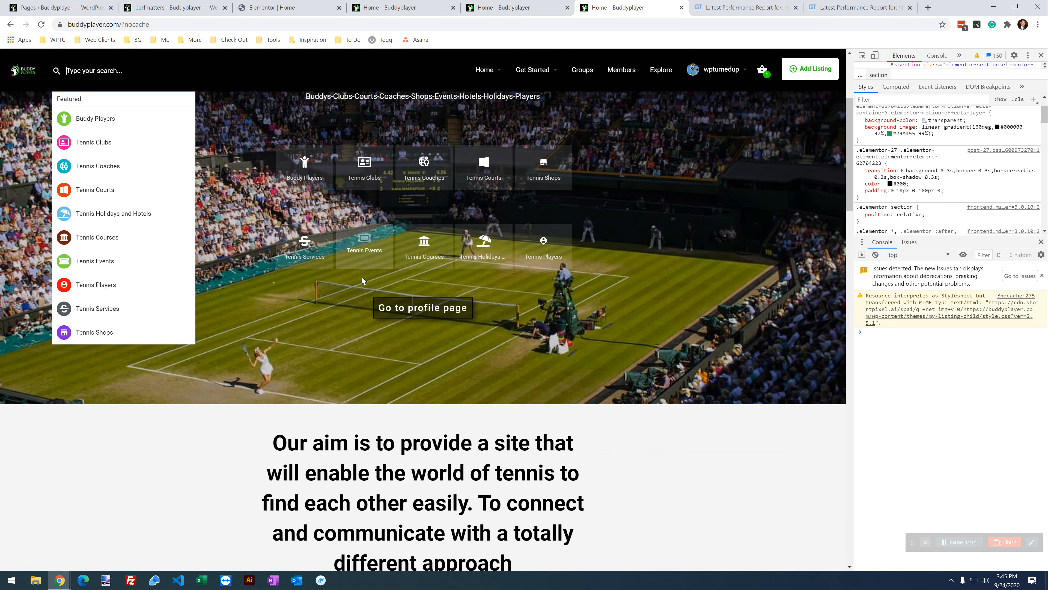
{"action": "scroll", "coordinate": [381, 281], "scroll_direction": "down", "scroll_amount": 20}
{"action": "scroll", "coordinate": [381, 281], "scroll_direction": "down", "scroll_amount": 15}
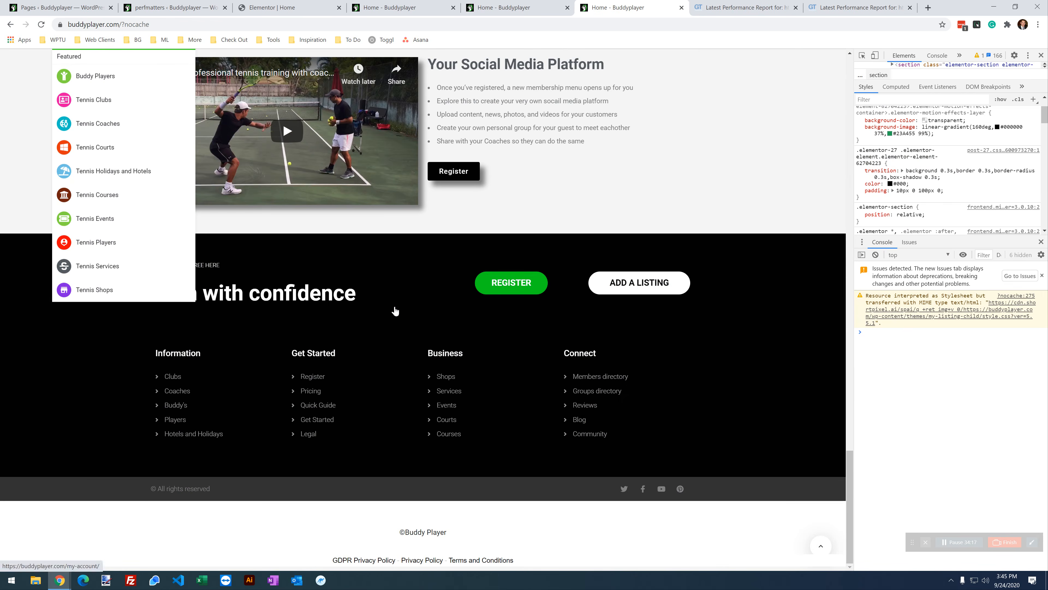
{"action": "scroll", "coordinate": [380, 283], "scroll_direction": "up", "scroll_amount": 10}
Step: Disable font-awesome-4-shim for this page, save, and reload the home page to verify the icons
{"action": "left_click", "coordinate": [390, 7]}
{"action": "scroll", "coordinate": [416, 233], "scroll_direction": "down", "scroll_amount": 4}
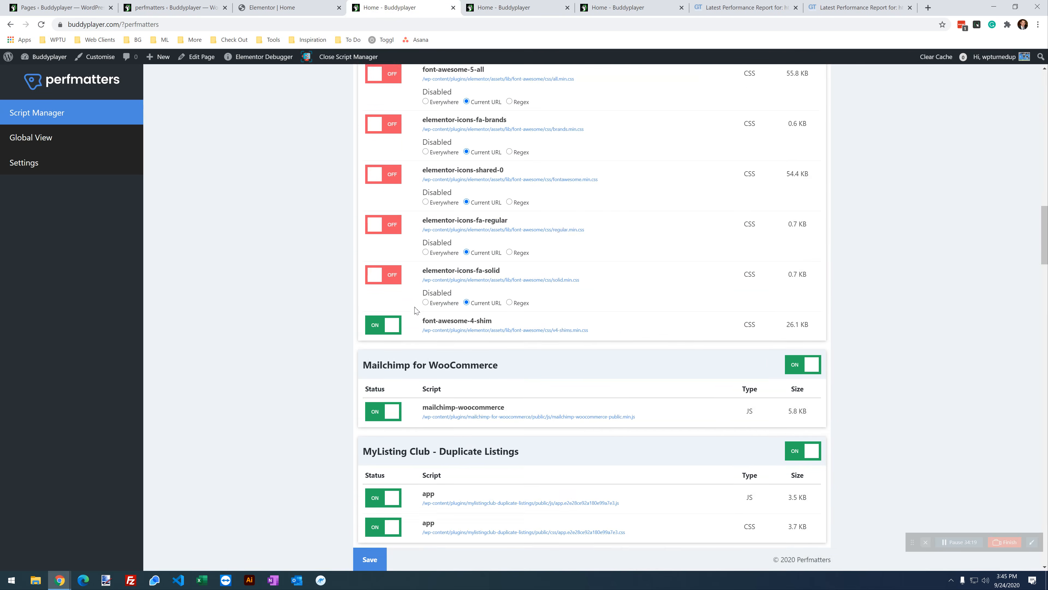
{"action": "left_click", "coordinate": [373, 290]}
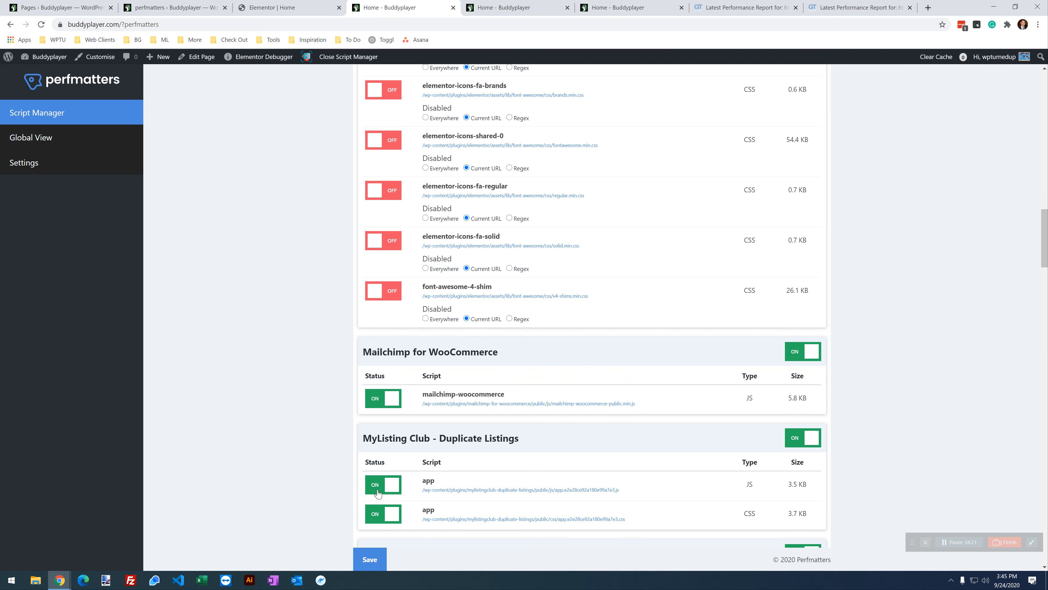
{"action": "left_click", "coordinate": [368, 557]}
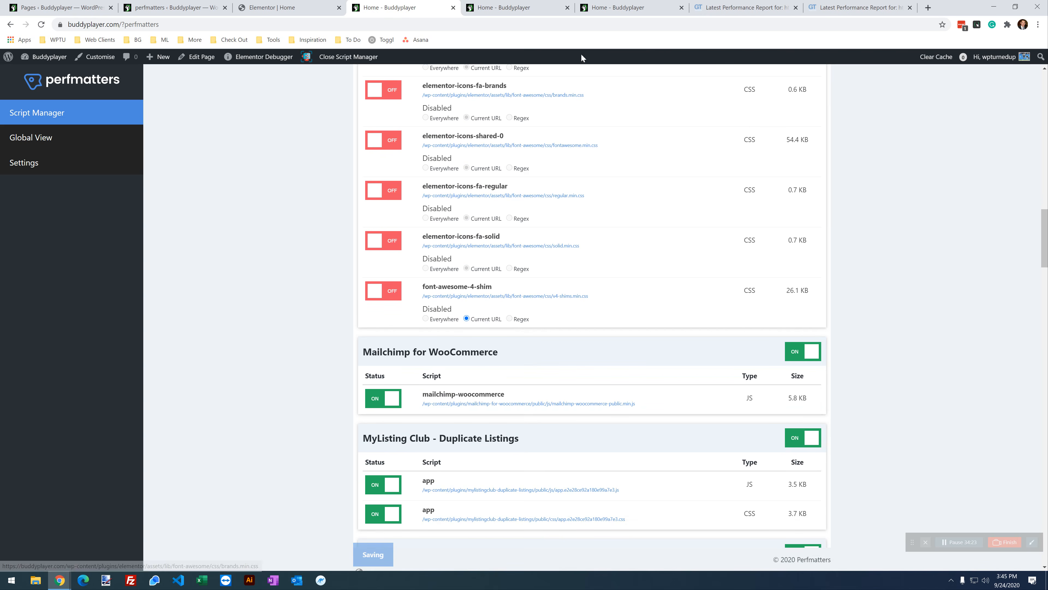
{"action": "left_click", "coordinate": [619, 7]}
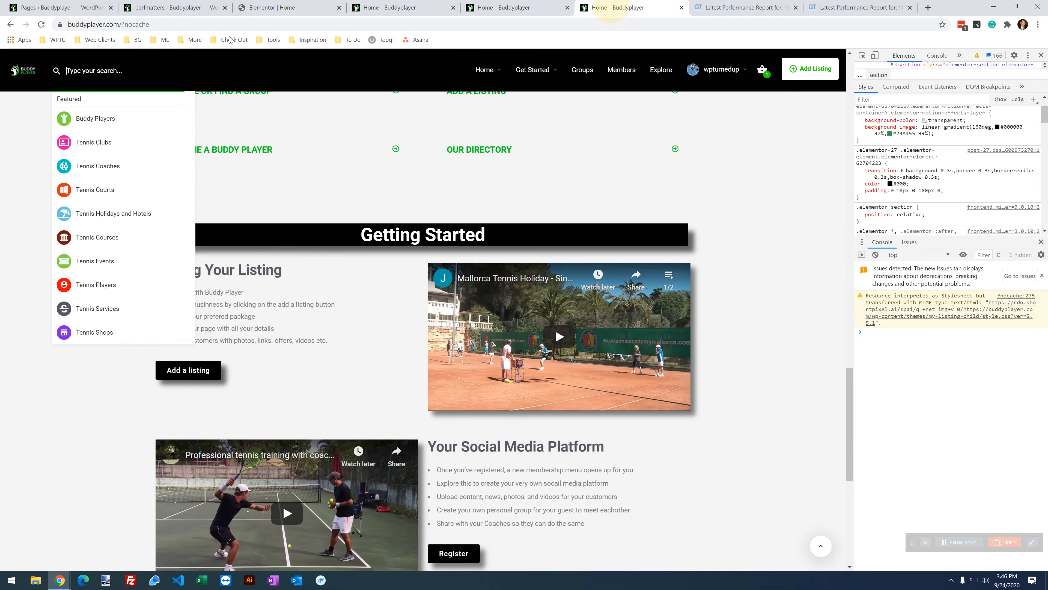
{"action": "left_click", "coordinate": [42, 26]}
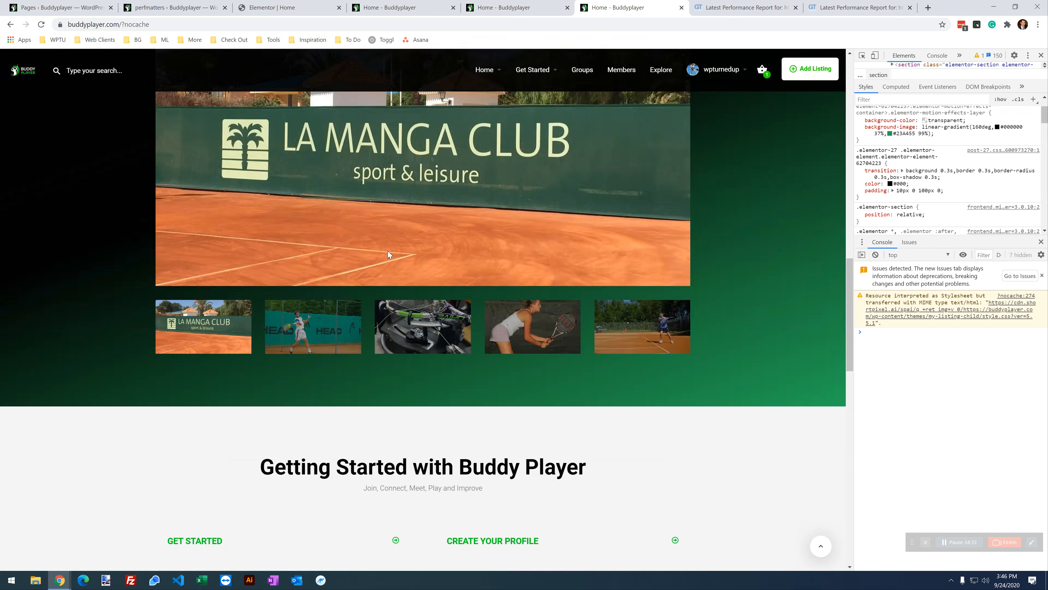
{"action": "scroll", "coordinate": [388, 253], "scroll_direction": "up", "scroll_amount": 20}
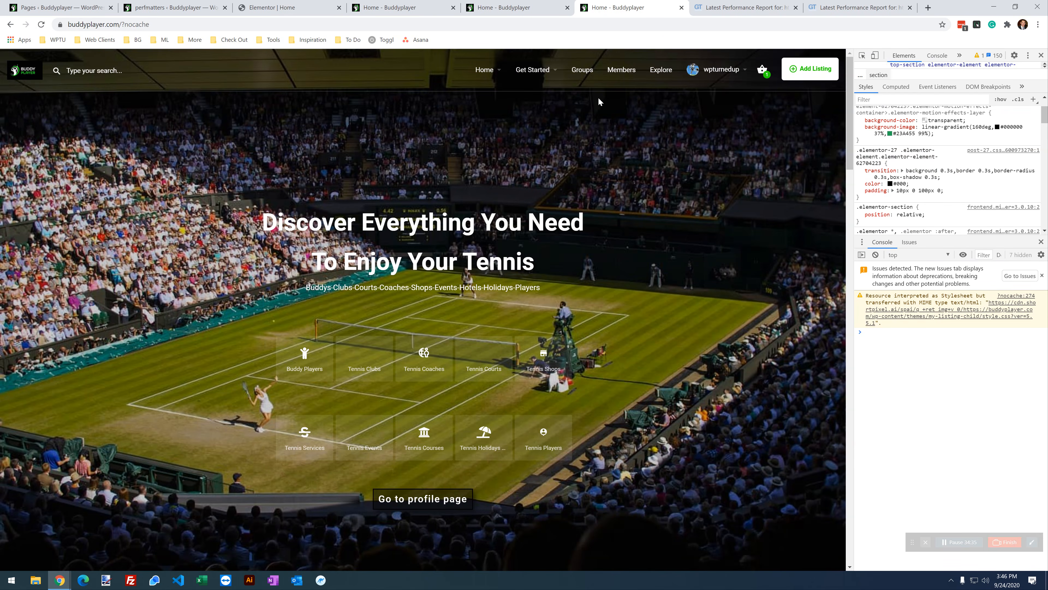
{"action": "scroll", "coordinate": [423, 159], "scroll_direction": "down", "scroll_amount": 2}
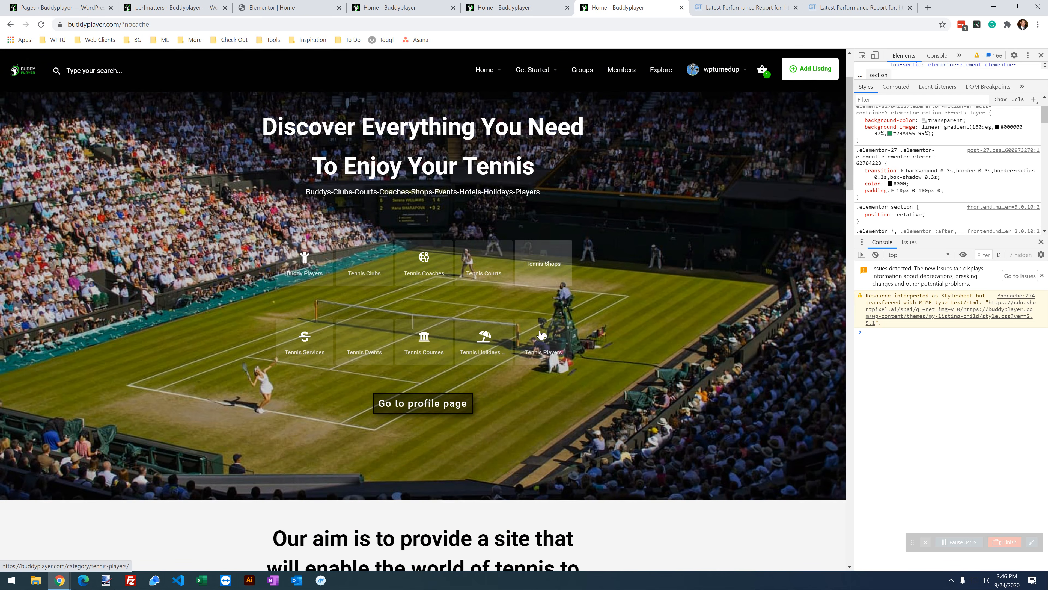
Step: Turn font-awesome-4-shim back on and switch off the whole Mailchimp for WooCommerce group
{"action": "left_click", "coordinate": [295, 7]}
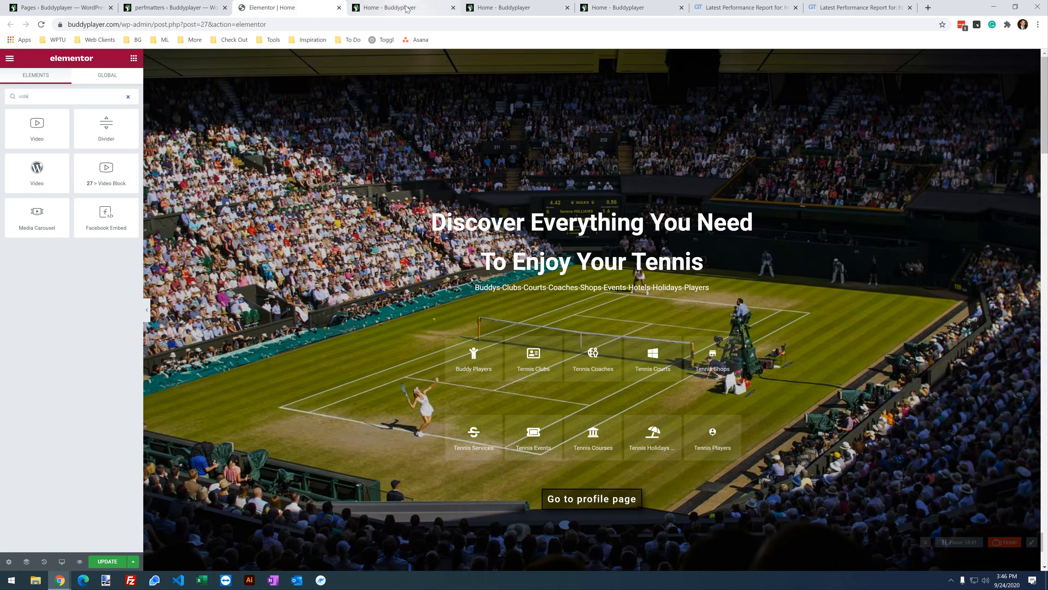
{"action": "left_click", "coordinate": [406, 7]}
{"action": "left_click", "coordinate": [393, 298]}
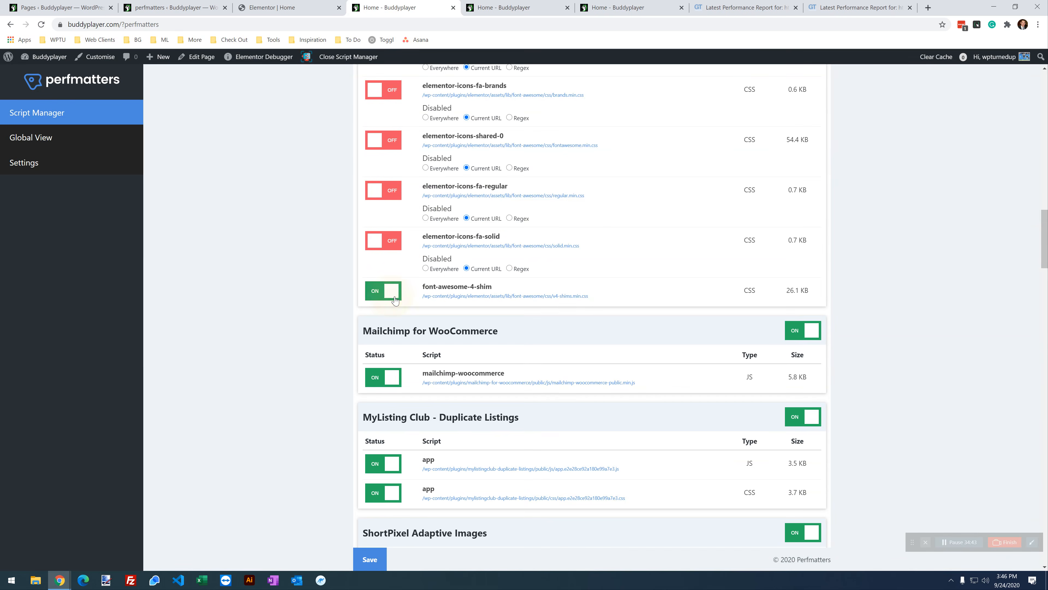
{"action": "scroll", "coordinate": [438, 300], "scroll_direction": "down", "scroll_amount": 2}
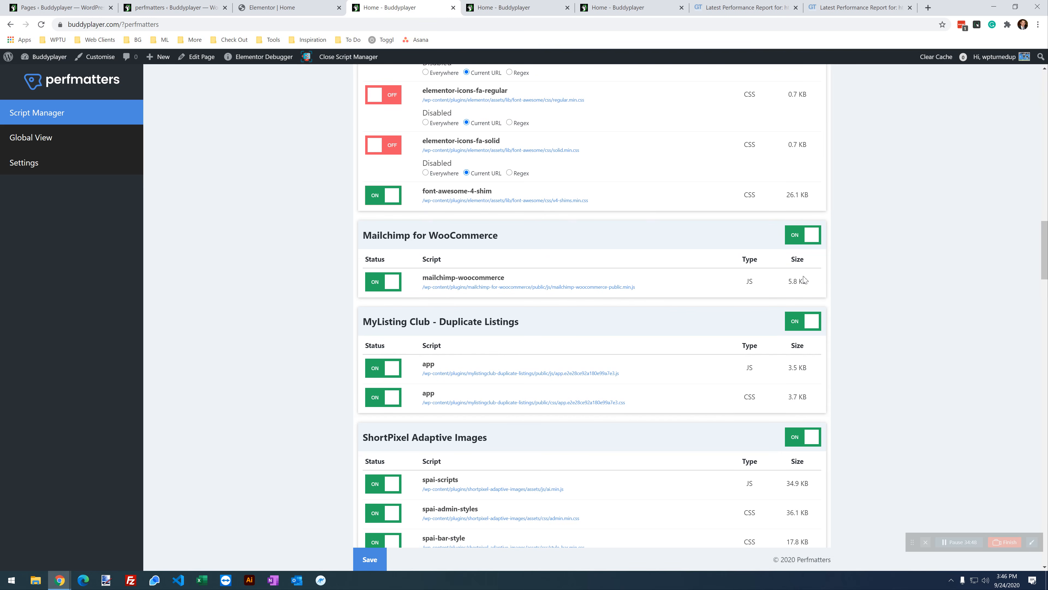
{"action": "left_click", "coordinate": [797, 238]}
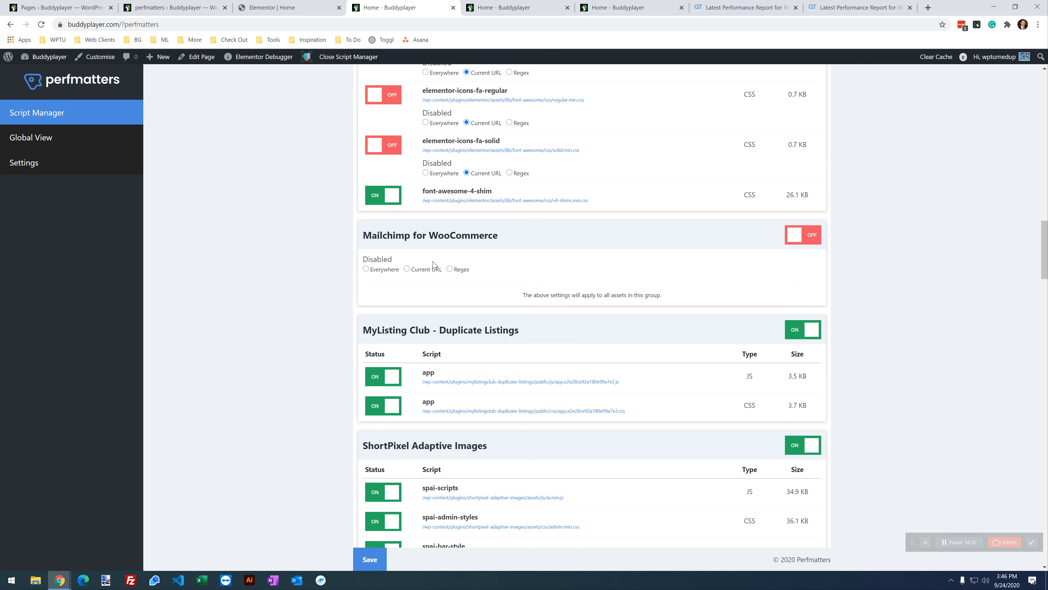
{"action": "scroll", "coordinate": [578, 297], "scroll_direction": "down", "scroll_amount": 3}
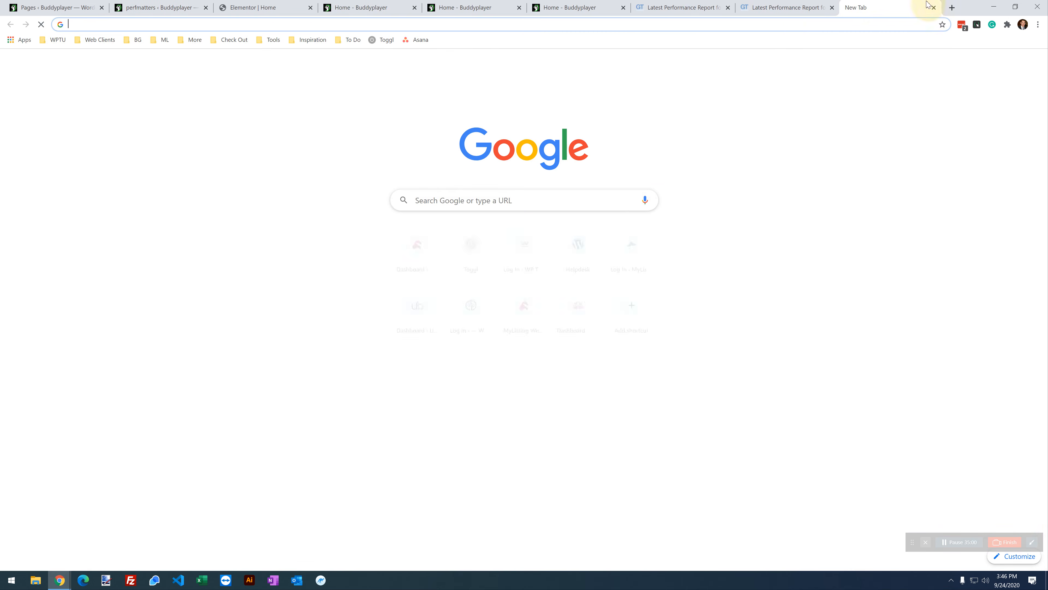
Step: Open mylisting.club in a new tab and go to Resources > Duplicate Listings to review it
{"action": "left_click", "coordinate": [928, 8]}
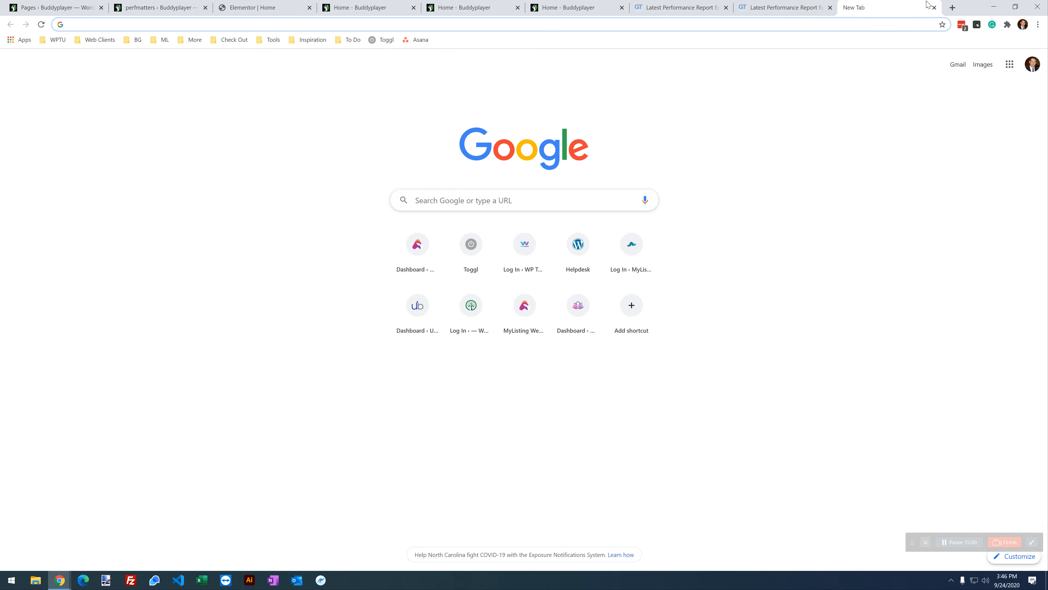
{"action": "type", "text": "mylisting.club"}
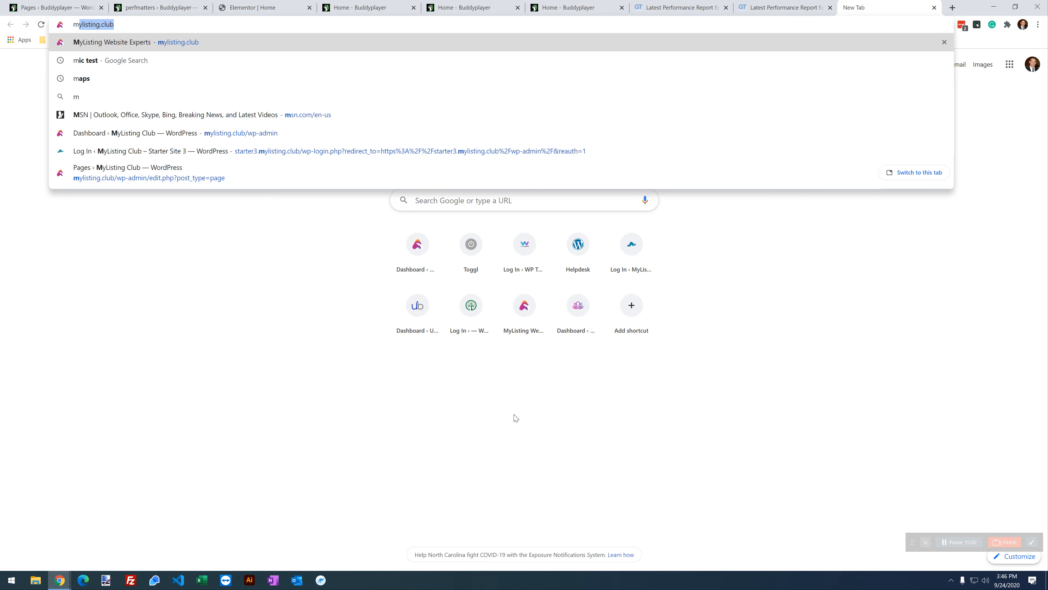
{"action": "left_click", "coordinate": [523, 330]}
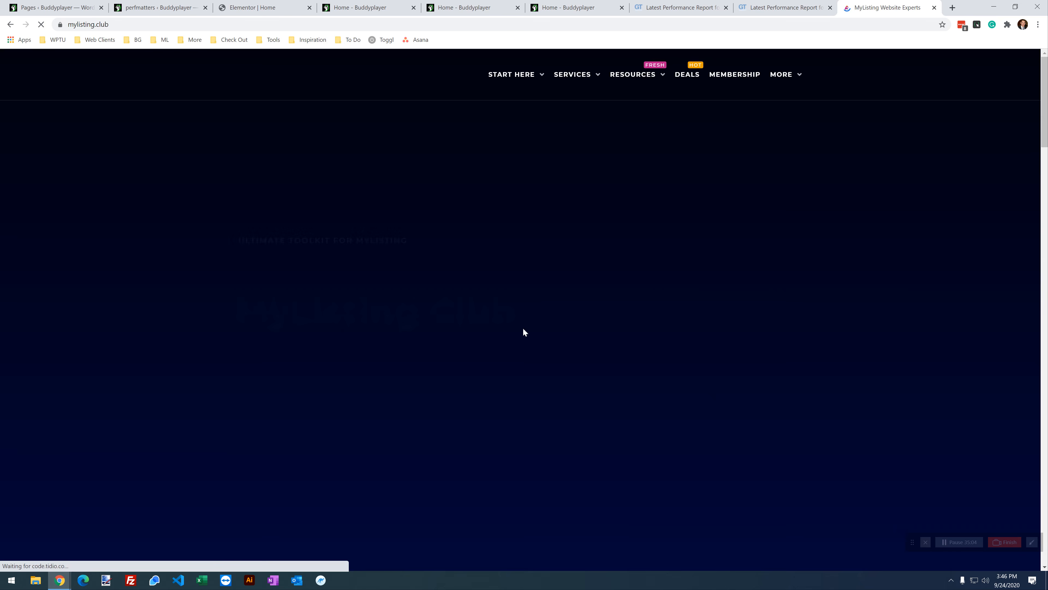
{"action": "mouse_move", "coordinate": [646, 83]}
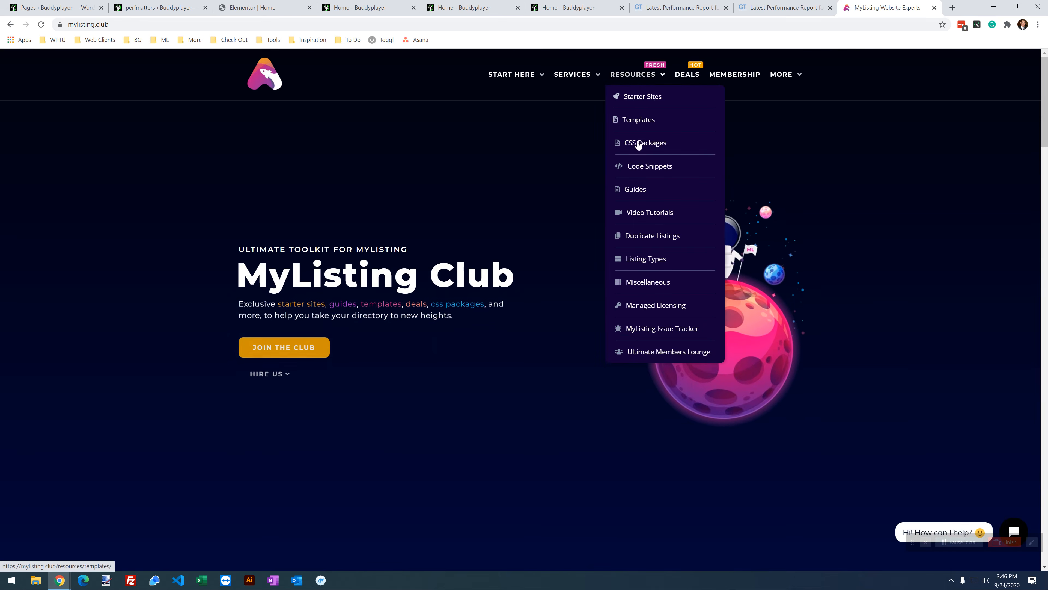
{"action": "left_click", "coordinate": [643, 236]}
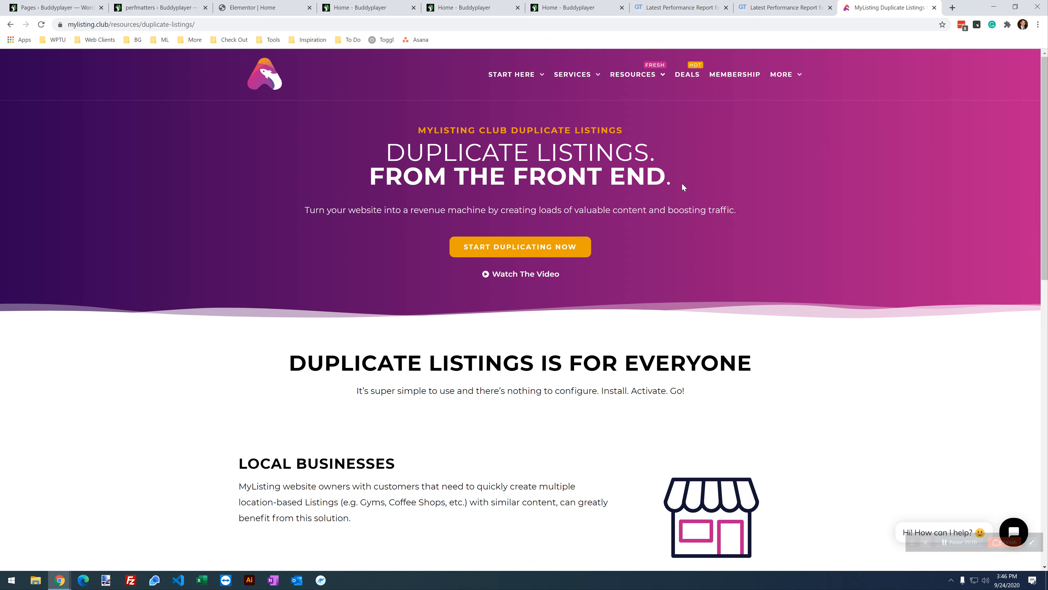
{"action": "left_click_drag", "start_coordinate": [681, 183], "coordinate": [348, 182]}
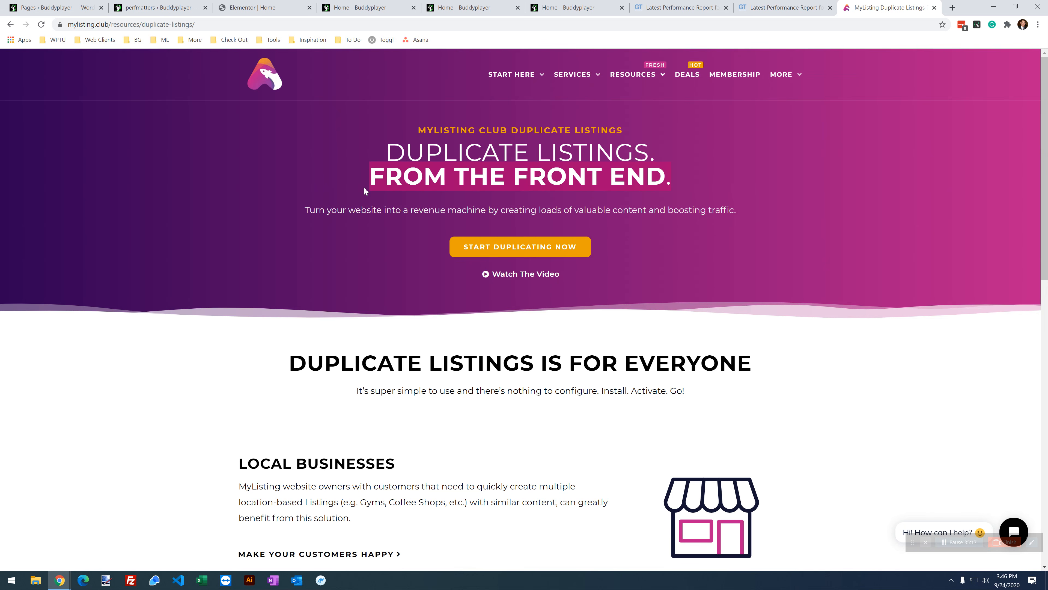
{"action": "scroll", "coordinate": [363, 187], "scroll_direction": "down", "scroll_amount": 3}
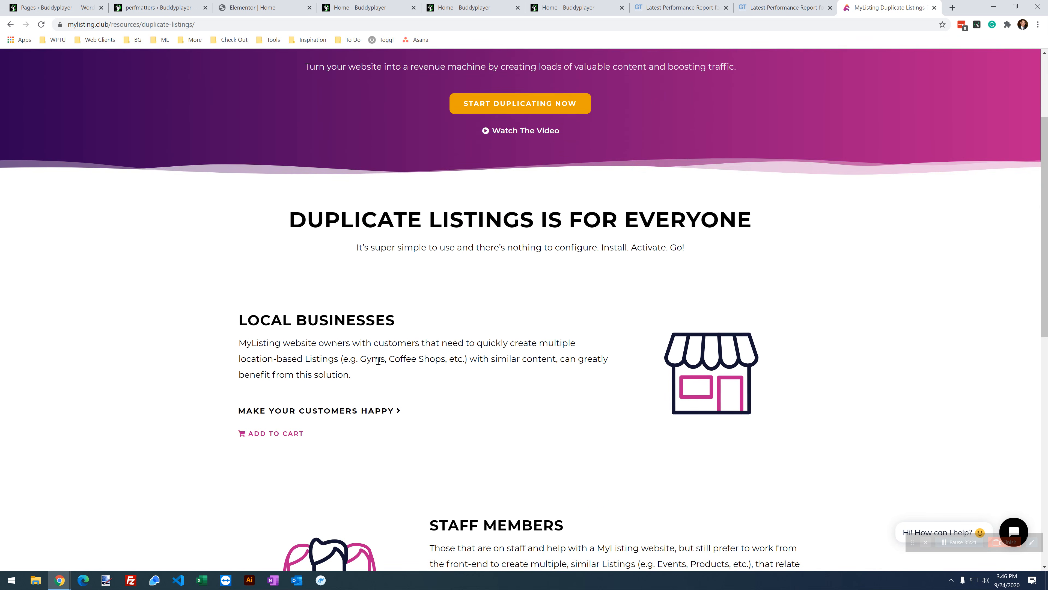
{"action": "scroll", "coordinate": [378, 361], "scroll_direction": "up", "scroll_amount": 3}
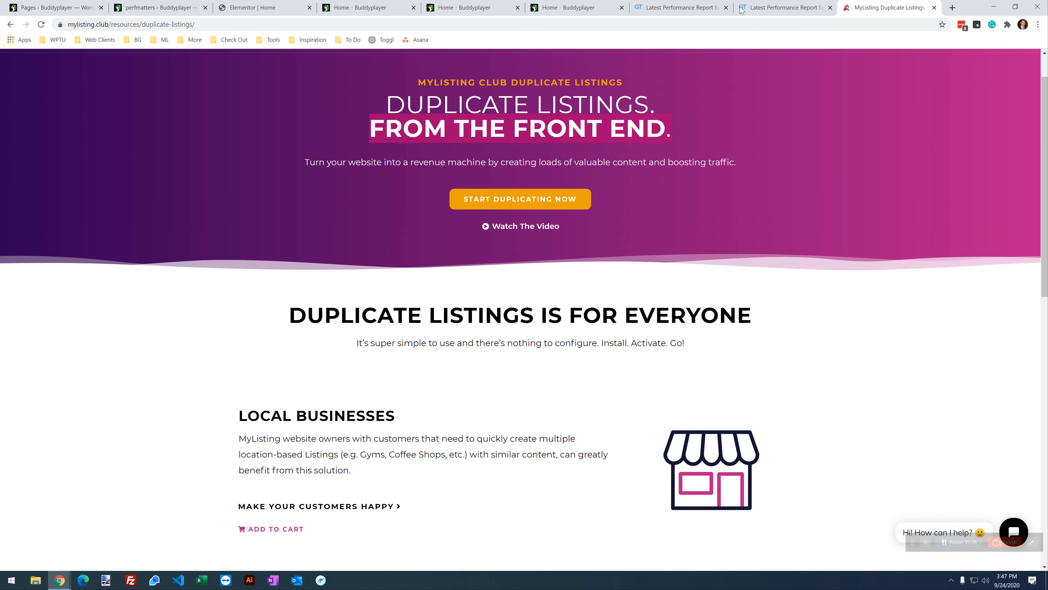
Step: Back in Script Manager, turn off the MyListing Club - Duplicate Listings group with the Current URL option
{"action": "left_click", "coordinate": [609, 5]}
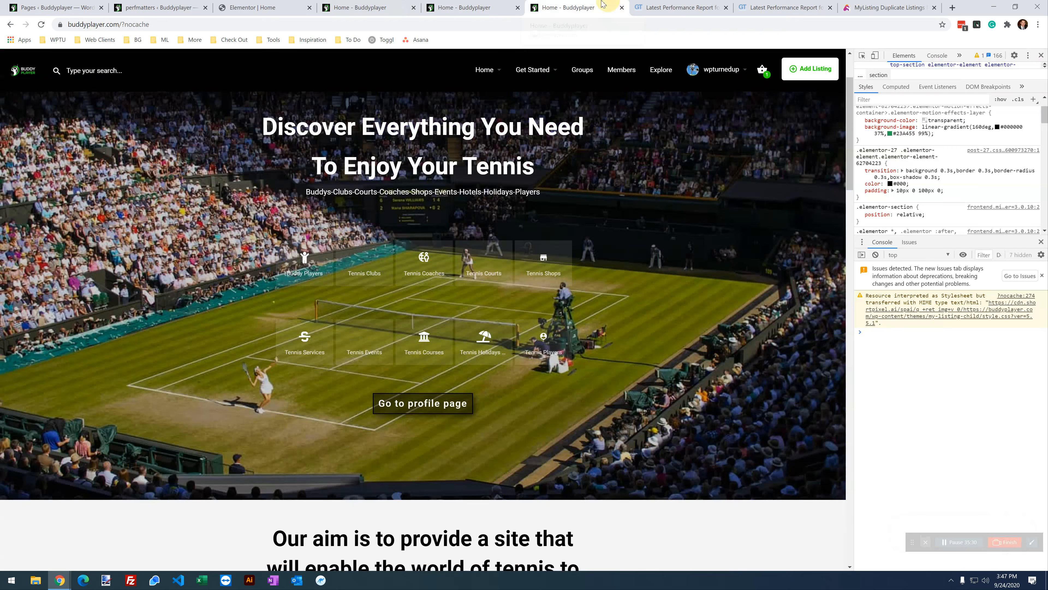
{"action": "left_click", "coordinate": [355, 8]}
{"action": "scroll", "coordinate": [413, 313], "scroll_direction": "up", "scroll_amount": 2}
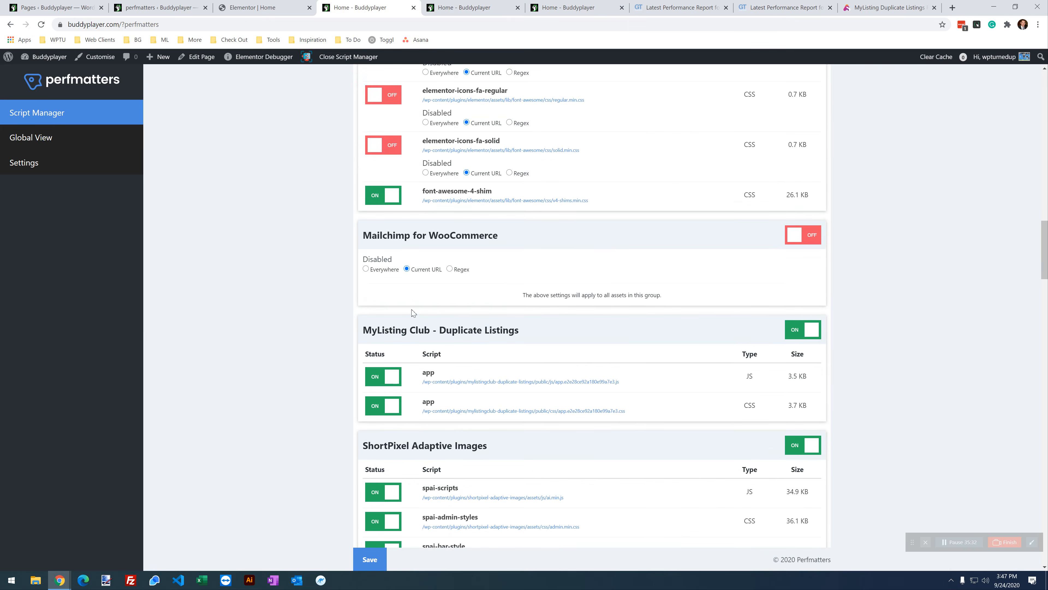
{"action": "scroll", "coordinate": [413, 312], "scroll_direction": "down", "scroll_amount": 1}
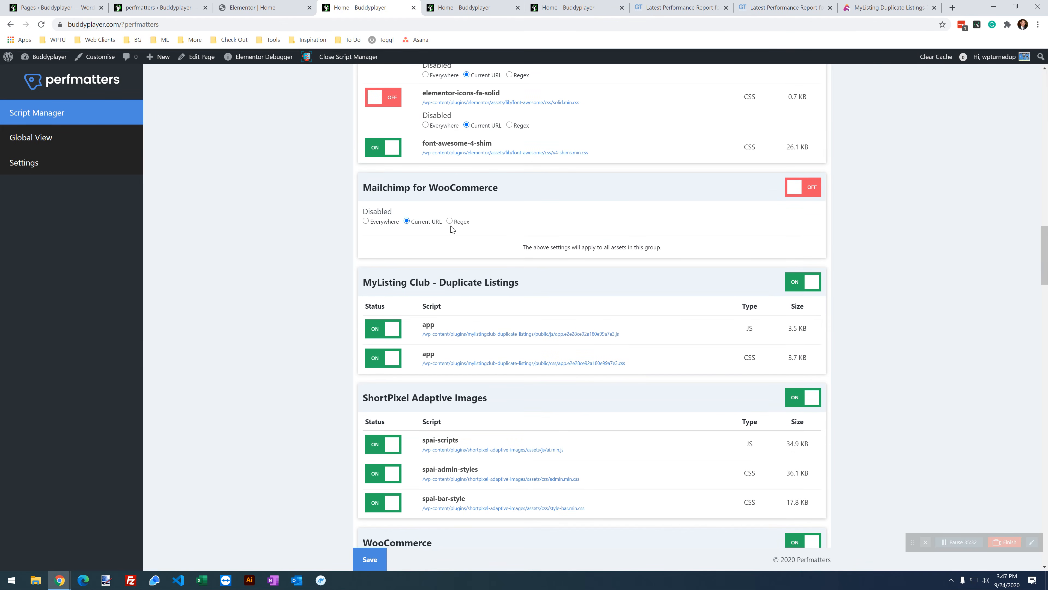
{"action": "left_click", "coordinate": [795, 284]}
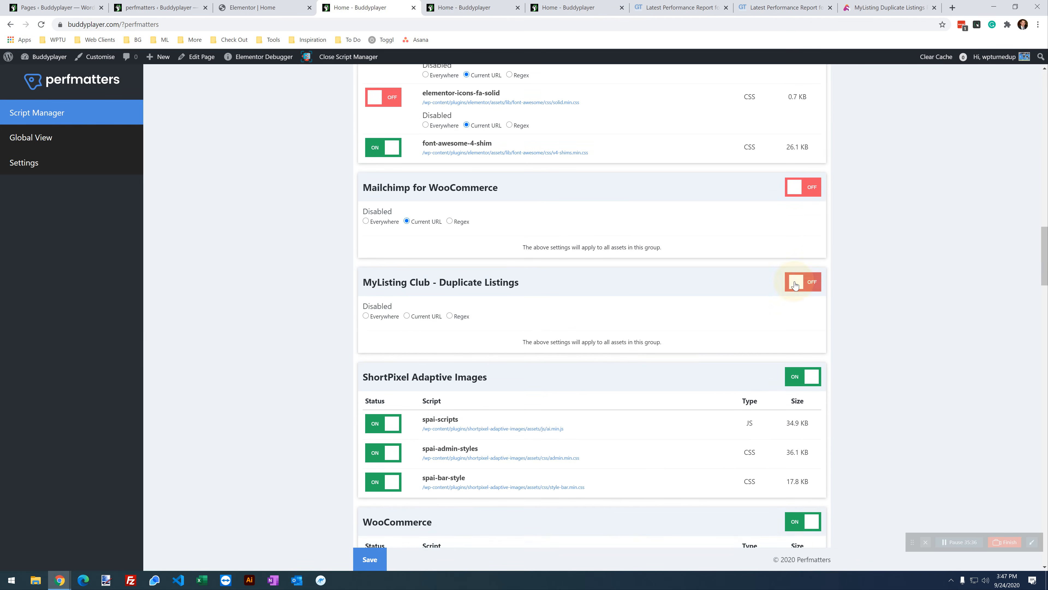
{"action": "left_click", "coordinate": [415, 320]}
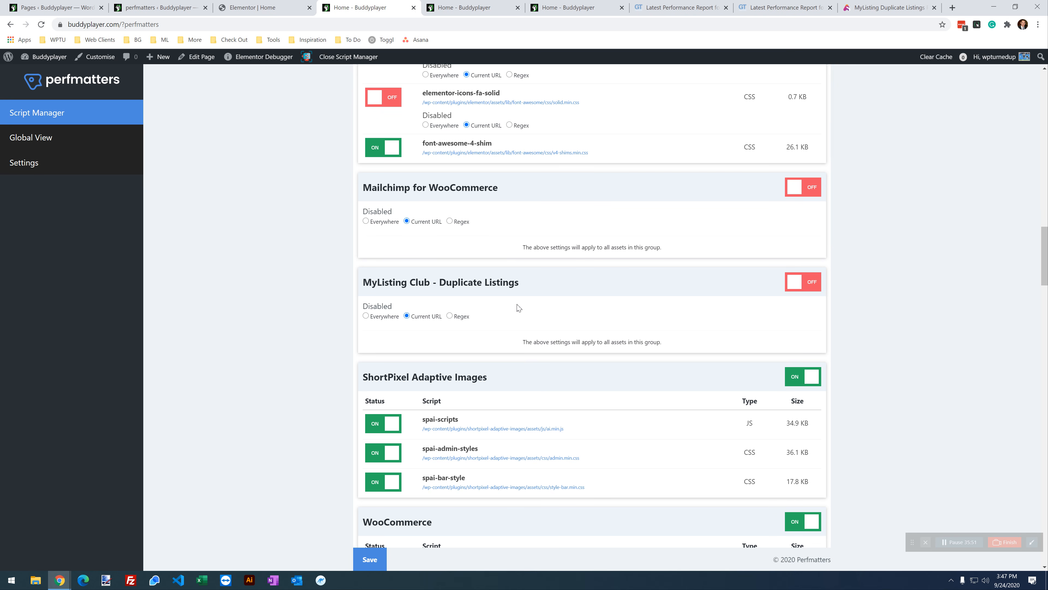
{"action": "scroll", "coordinate": [519, 307], "scroll_direction": "down", "scroll_amount": 1}
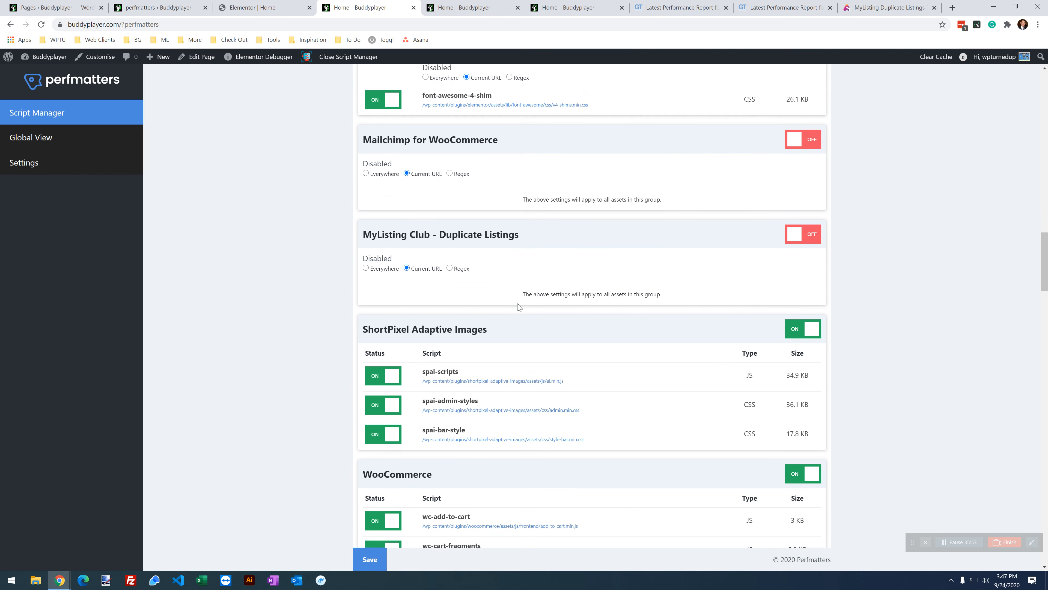
{"action": "scroll", "coordinate": [519, 307], "scroll_direction": "down", "scroll_amount": 3}
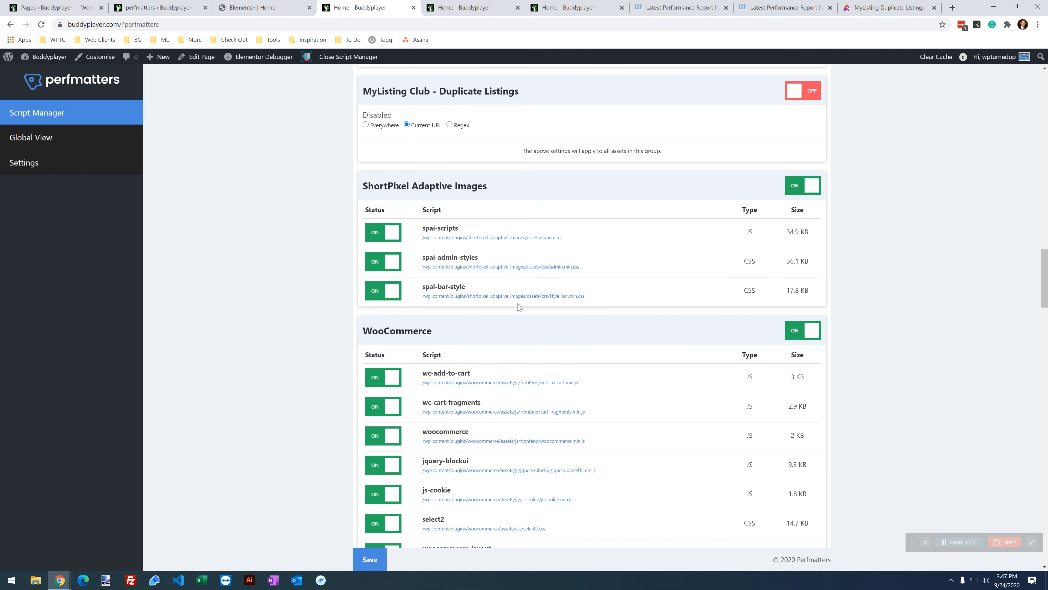
{"action": "scroll", "coordinate": [477, 254], "scroll_direction": "up", "scroll_amount": 1}
{"action": "scroll", "coordinate": [483, 260], "scroll_direction": "down", "scroll_amount": 1}
{"action": "left_click", "coordinate": [812, 293]}
{"action": "left_click_drag", "start_coordinate": [813, 293], "coordinate": [410, 229]}
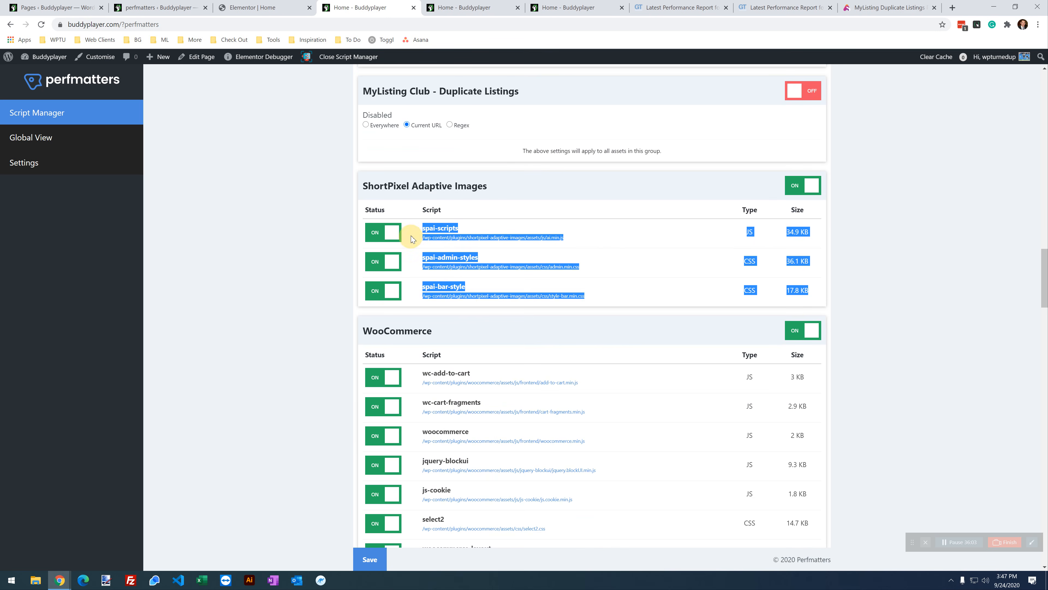
{"action": "left_click", "coordinate": [819, 245]}
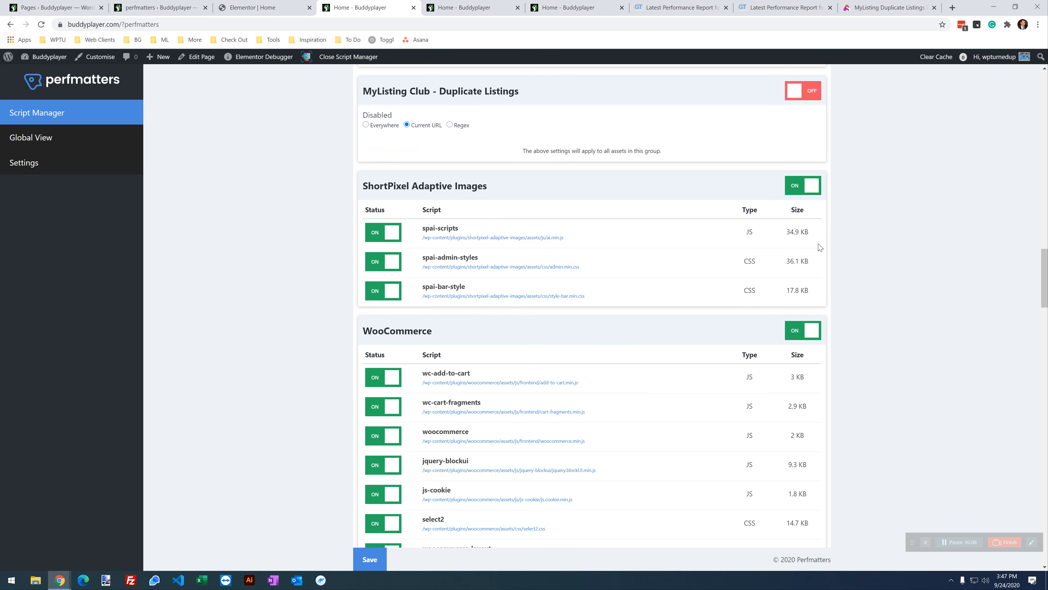
{"action": "left_click_drag", "start_coordinate": [819, 299], "coordinate": [373, 248]}
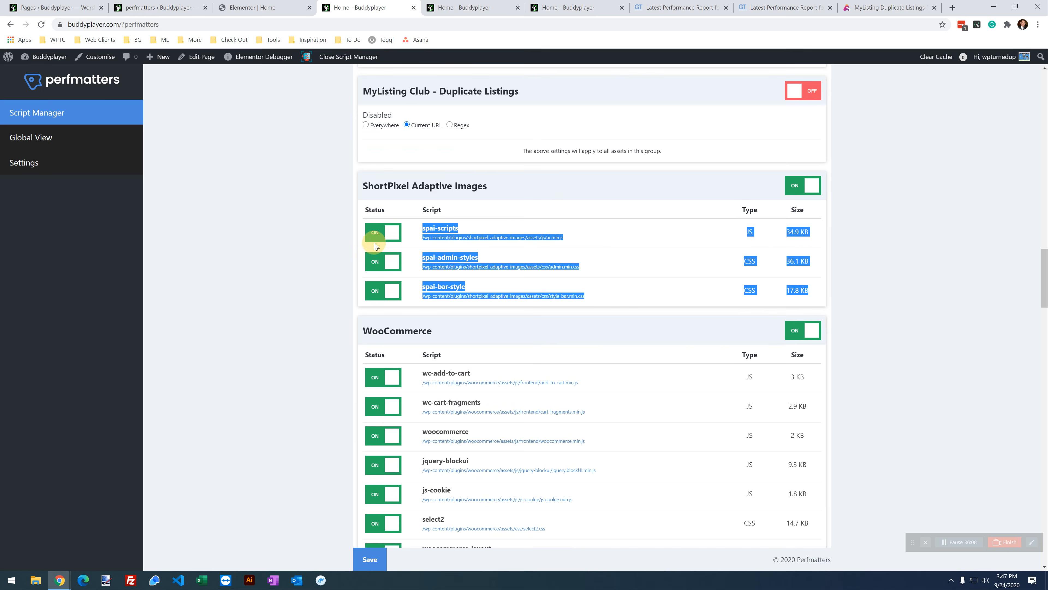
{"action": "left_click", "coordinate": [792, 247]}
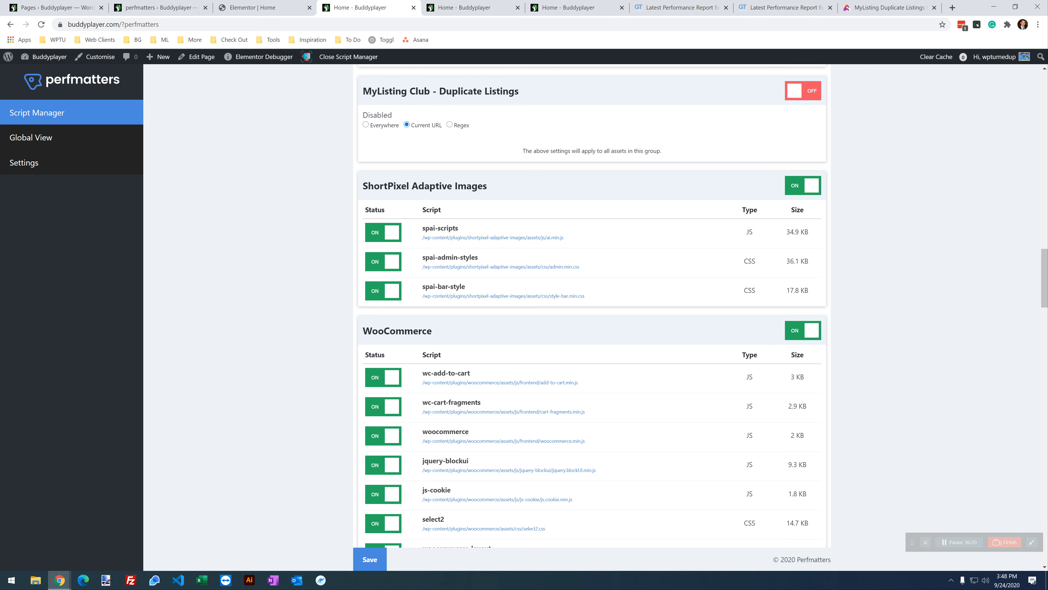
{"action": "scroll", "coordinate": [536, 268], "scroll_direction": "down", "scroll_amount": 2}
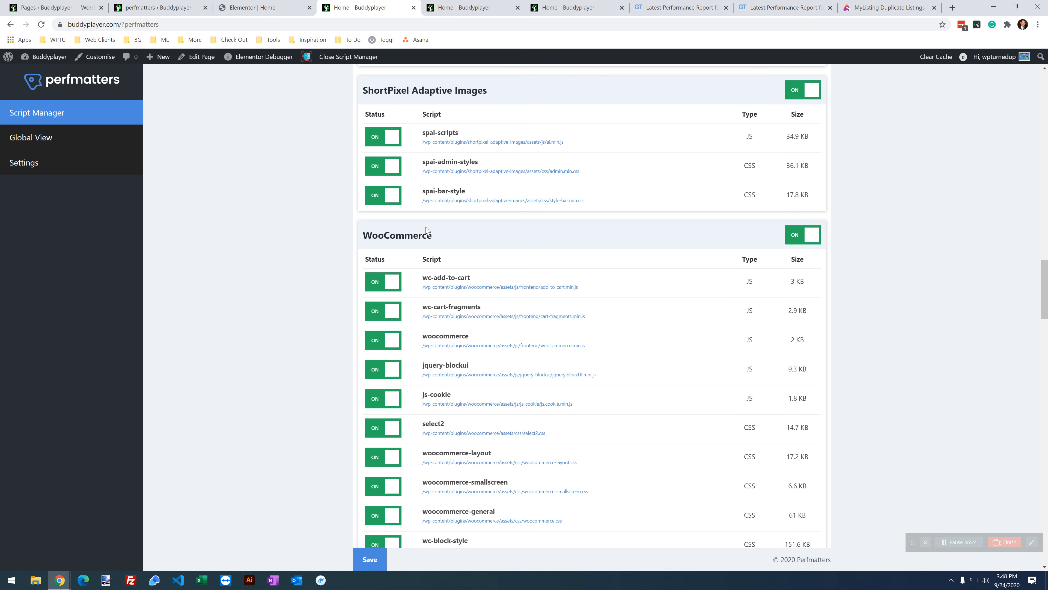
{"action": "scroll", "coordinate": [439, 129], "scroll_direction": "down", "scroll_amount": 2}
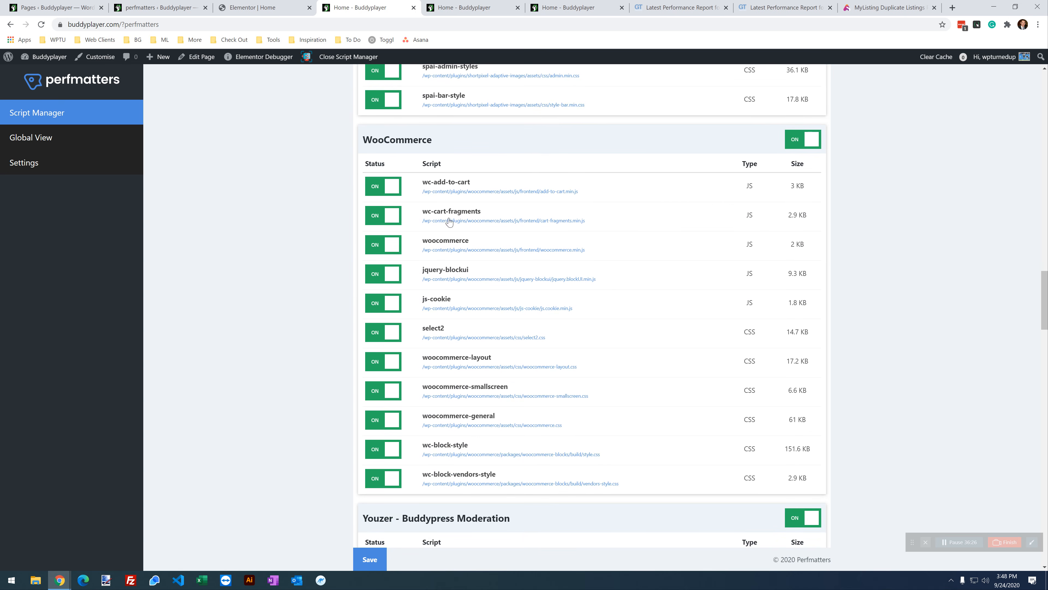
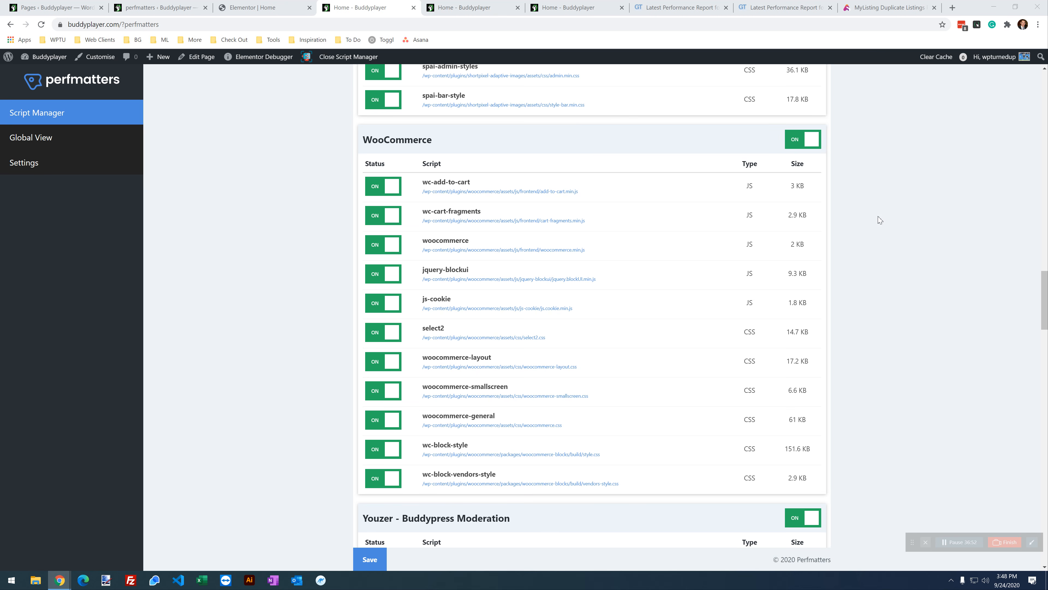
Step: Turn off the WooCommerce script group for the current URL only and save
{"action": "left_click_drag", "start_coordinate": [816, 447], "coordinate": [785, 450]}
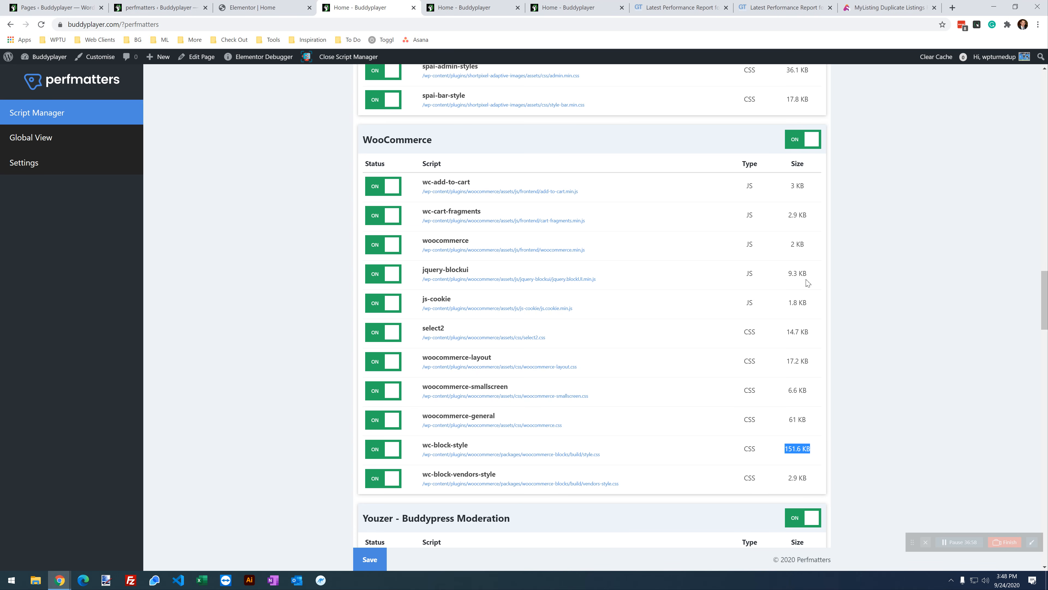
{"action": "left_click", "coordinate": [803, 140]}
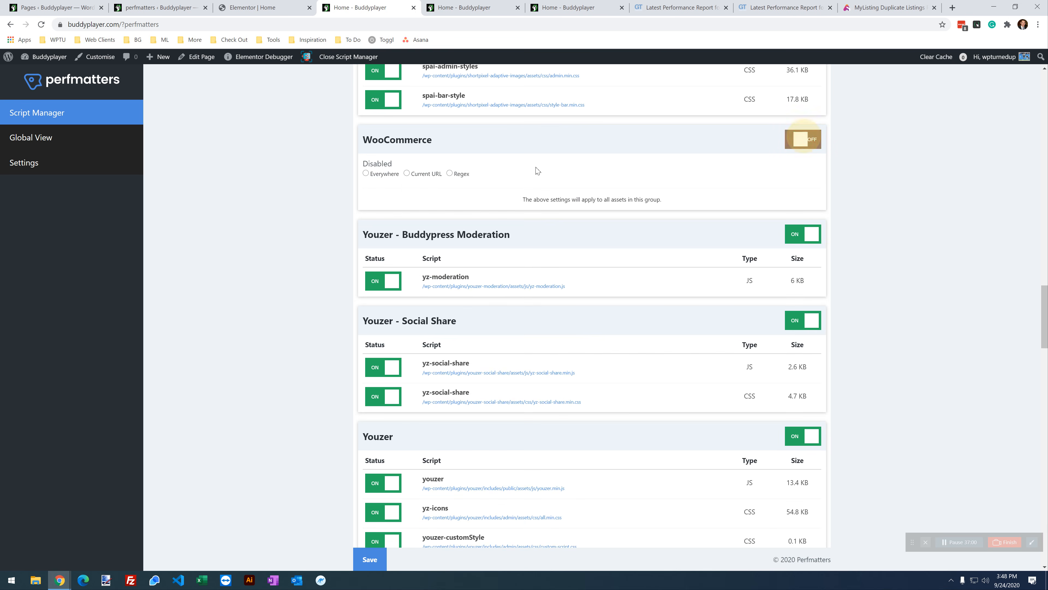
{"action": "left_click", "coordinate": [429, 173]}
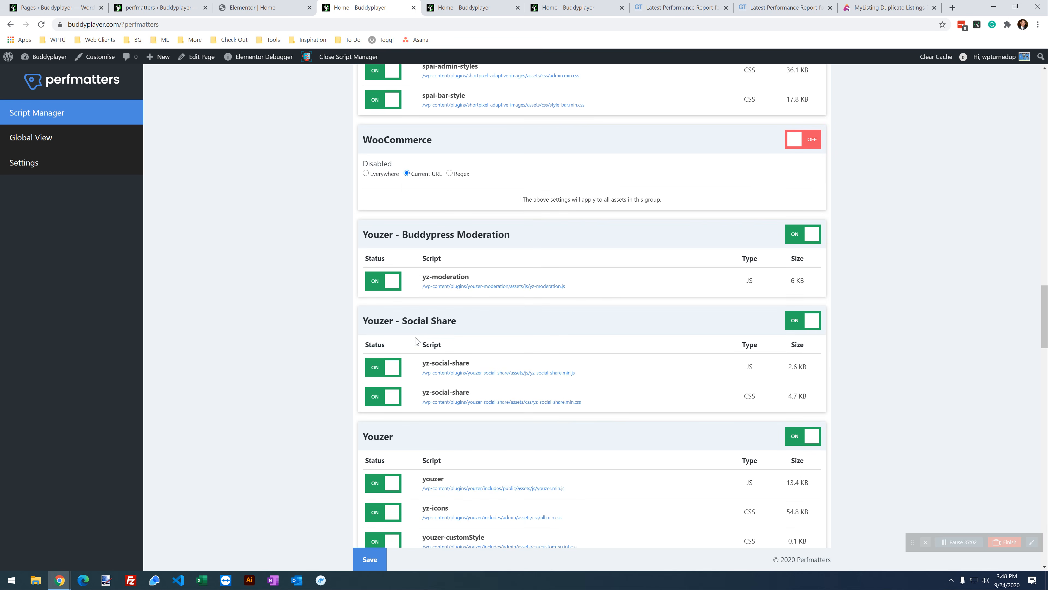
{"action": "left_click", "coordinate": [375, 558]}
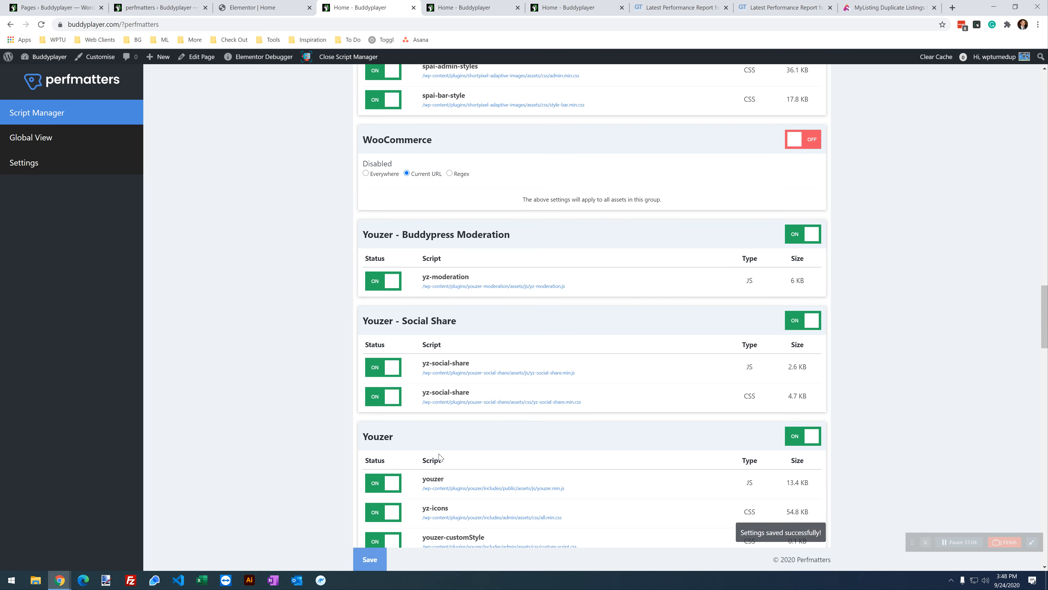
{"action": "left_click", "coordinate": [588, 3]}
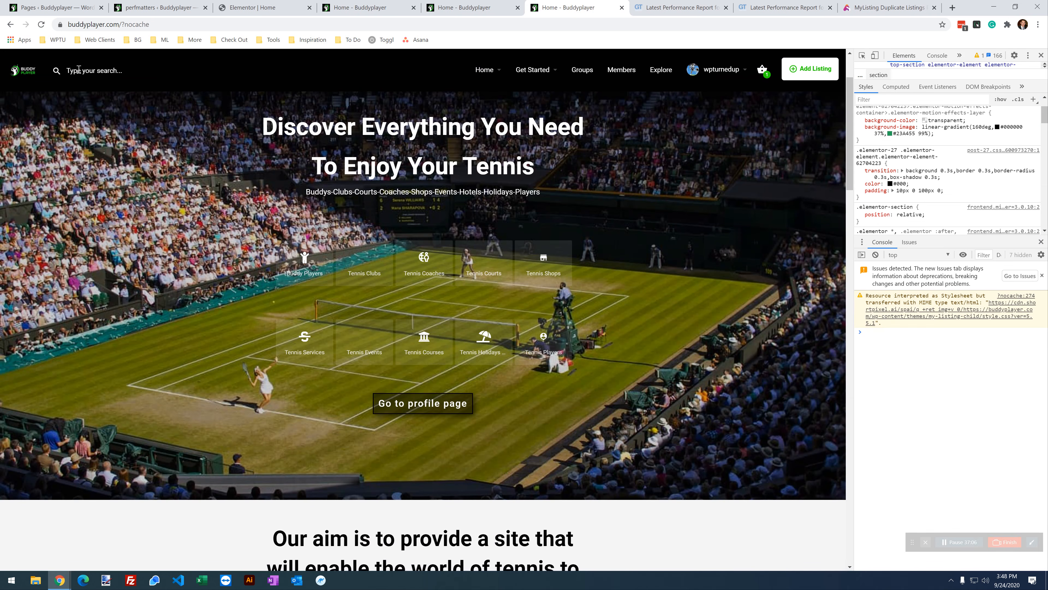
Step: Reload the home page and scroll through it to check it renders
{"action": "left_click", "coordinate": [41, 25]}
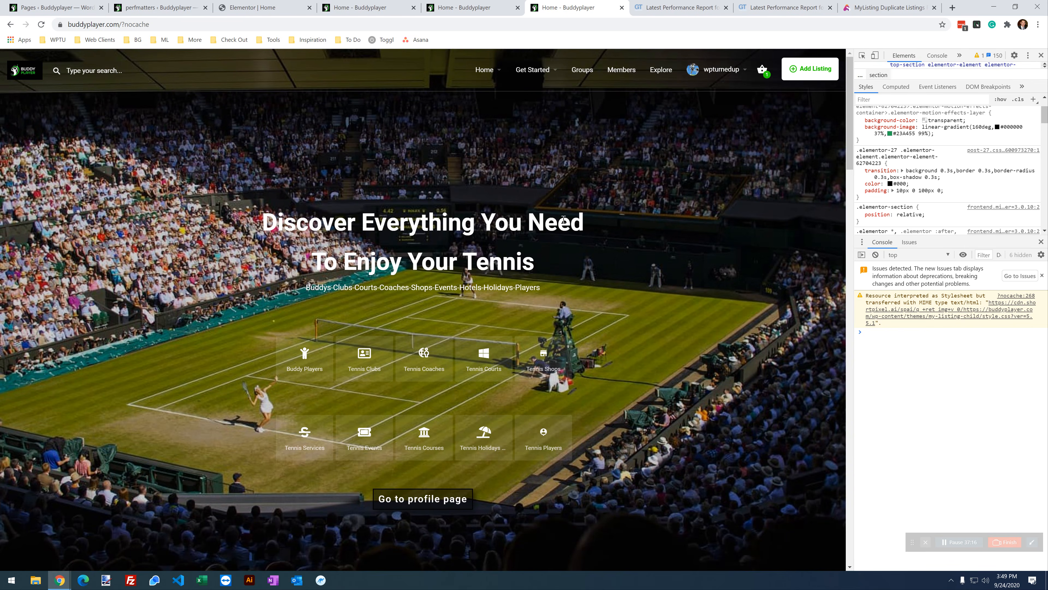
{"action": "left_click", "coordinate": [90, 75]}
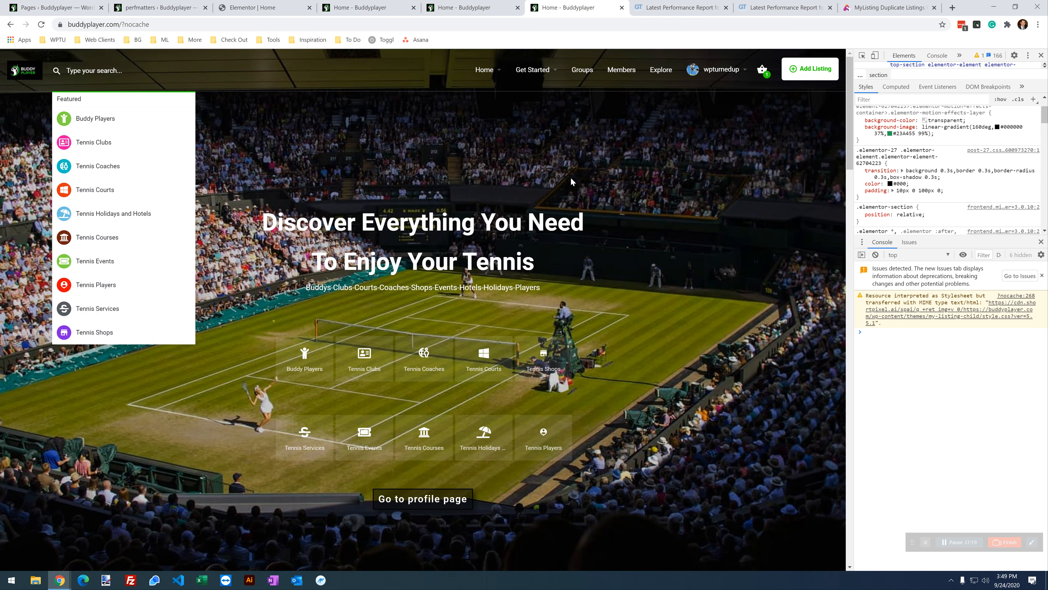
{"action": "scroll", "coordinate": [571, 177], "scroll_direction": "down", "scroll_amount": 3}
{"action": "left_click", "coordinate": [656, 187]}
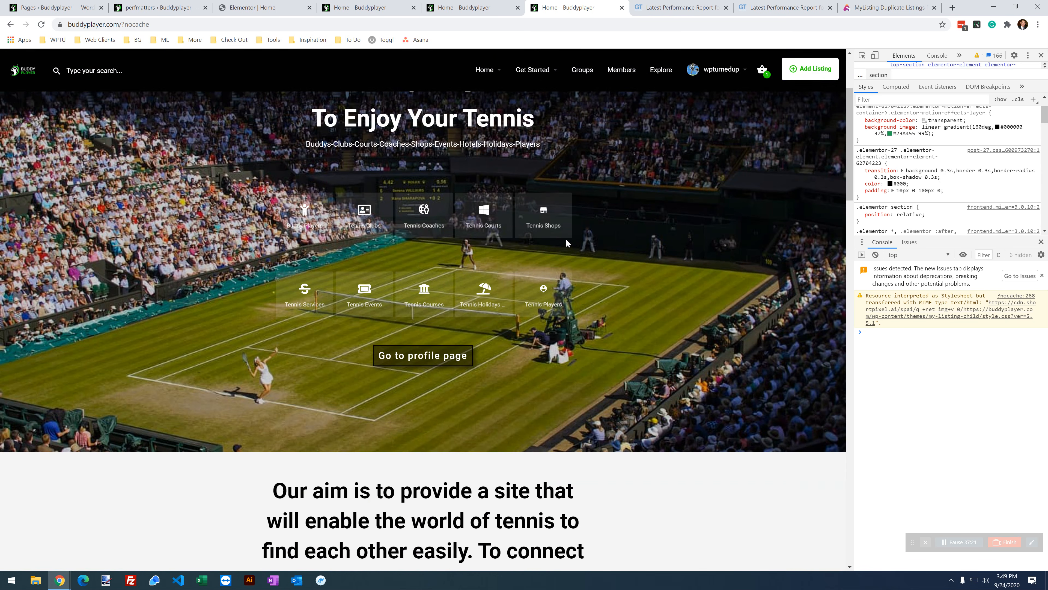
{"action": "scroll", "coordinate": [566, 239], "scroll_direction": "down", "scroll_amount": 9}
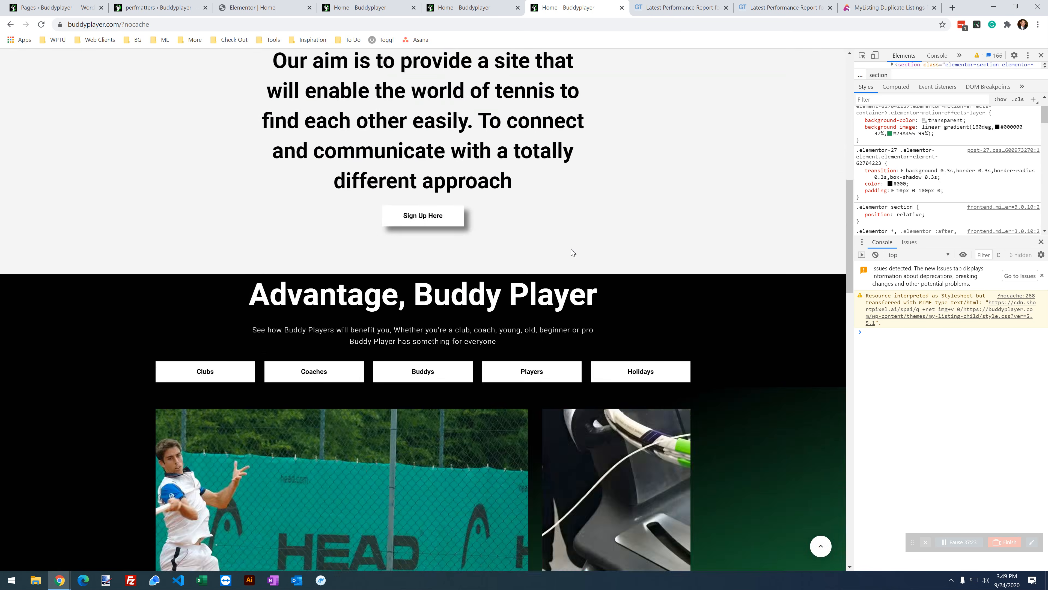
{"action": "scroll", "coordinate": [572, 252], "scroll_direction": "down", "scroll_amount": 8}
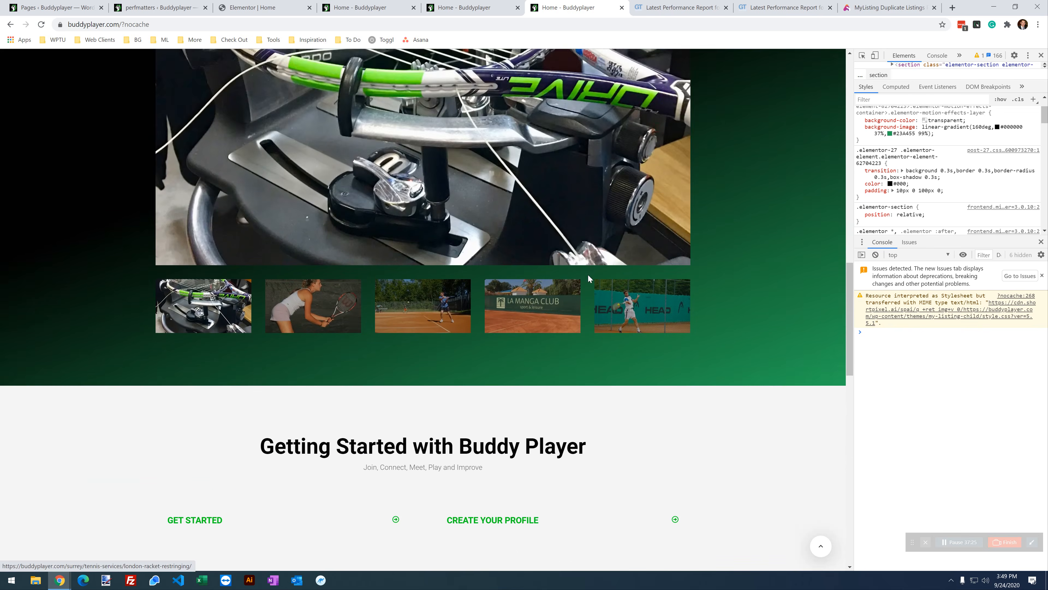
{"action": "scroll", "coordinate": [589, 280], "scroll_direction": "down", "scroll_amount": 14}
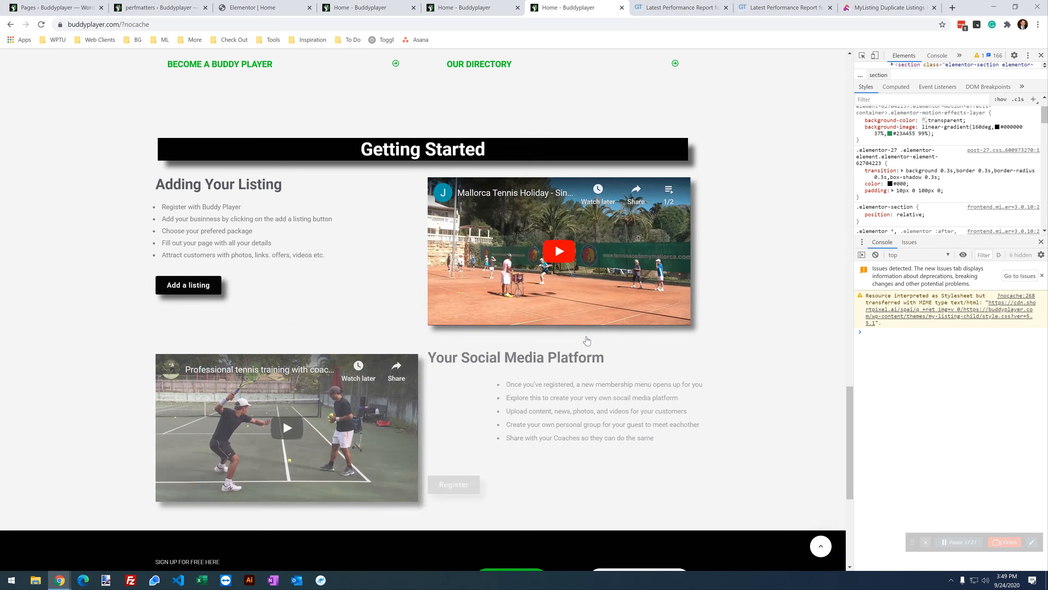
{"action": "scroll", "coordinate": [587, 341], "scroll_direction": "down", "scroll_amount": 7}
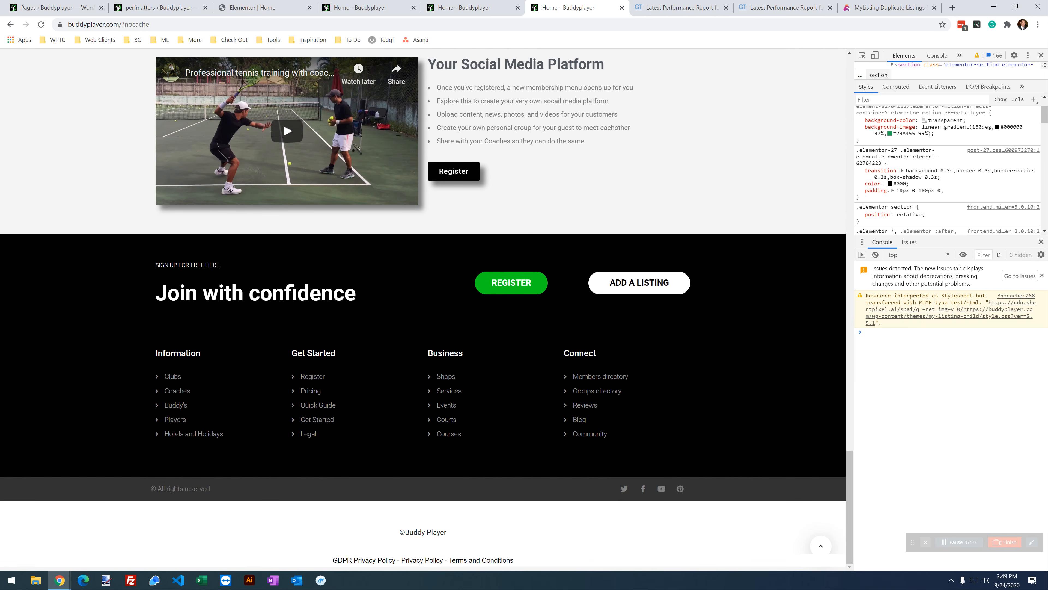
{"action": "scroll", "coordinate": [678, 477], "scroll_direction": "up", "scroll_amount": 10}
{"action": "scroll", "coordinate": [641, 446], "scroll_direction": "up", "scroll_amount": 15}
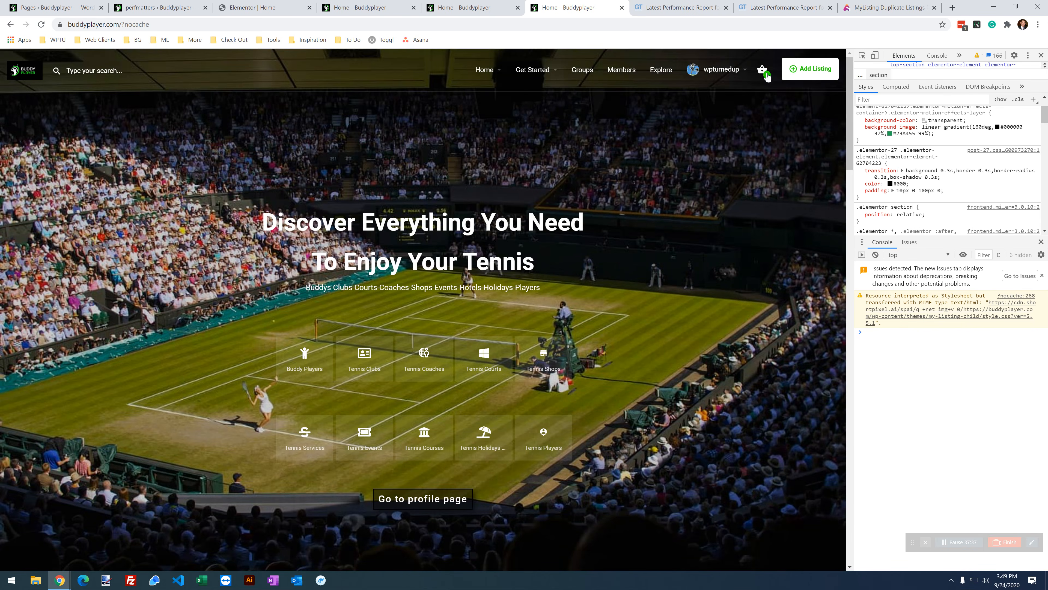
Step: Open and close the header cart twice to test it, then return to Script Manager
{"action": "left_click", "coordinate": [762, 71]}
{"action": "left_click", "coordinate": [708, 231]}
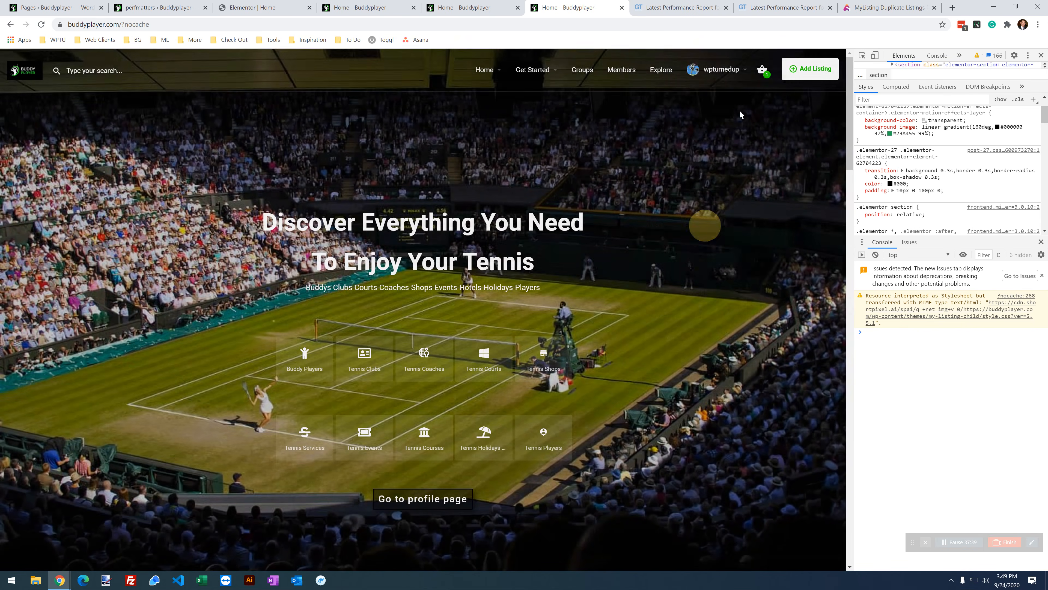
{"action": "left_click", "coordinate": [766, 67]}
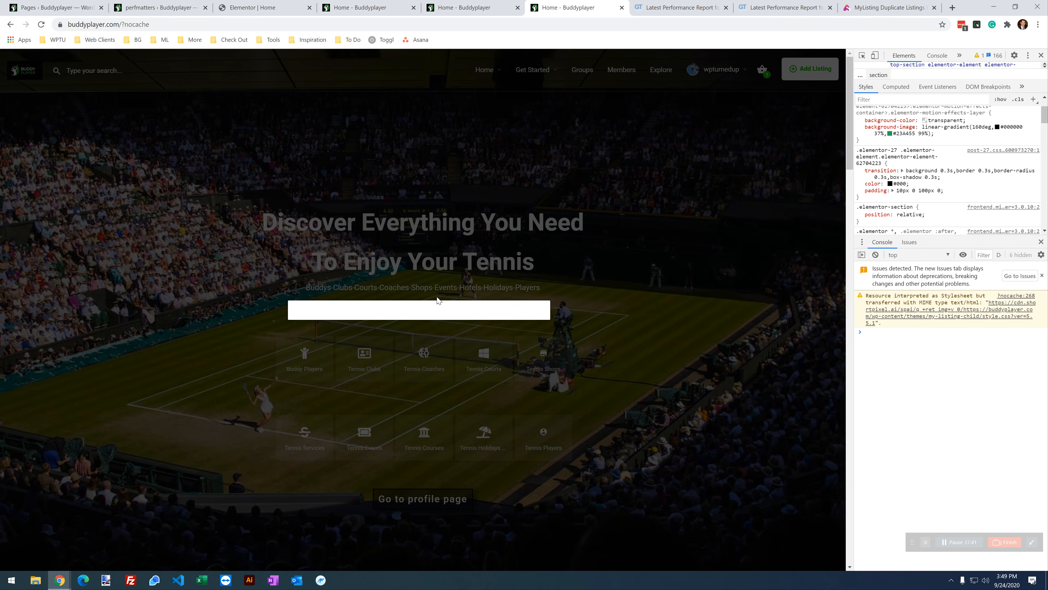
{"action": "left_click", "coordinate": [771, 99]}
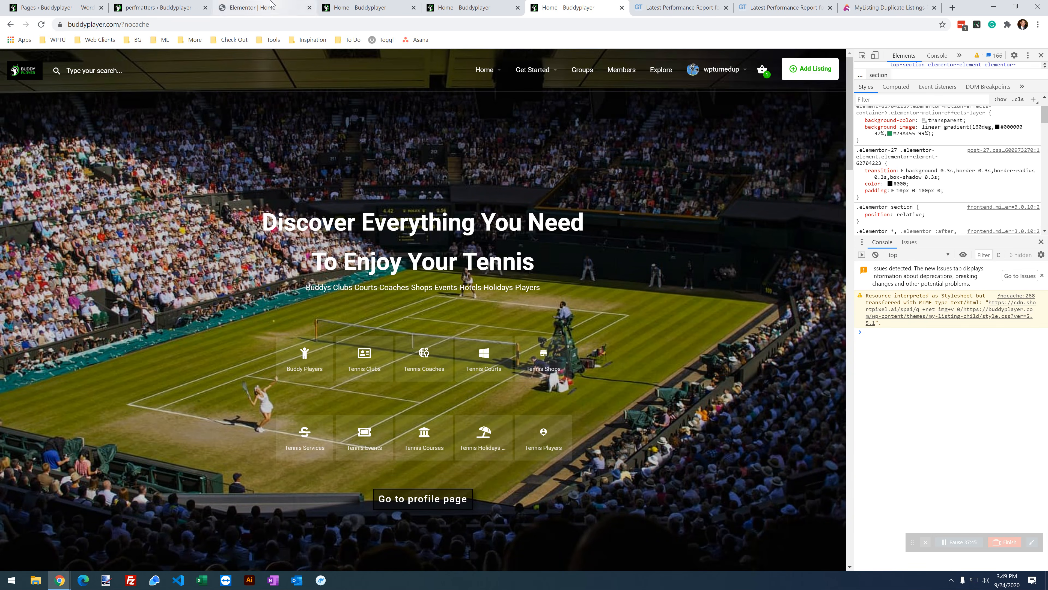
{"action": "left_click", "coordinate": [346, 5]}
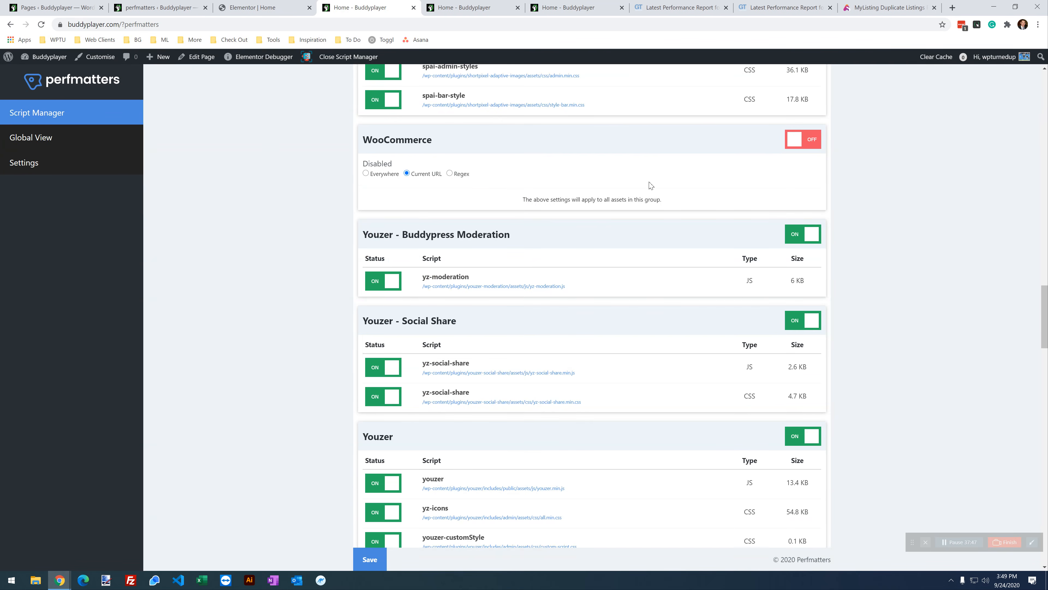
Step: Re-enable the WooCommerce script group, save, and retest the cart on the reloaded home page
{"action": "left_click", "coordinate": [807, 140]}
{"action": "scroll", "coordinate": [545, 302], "scroll_direction": "down", "scroll_amount": 3}
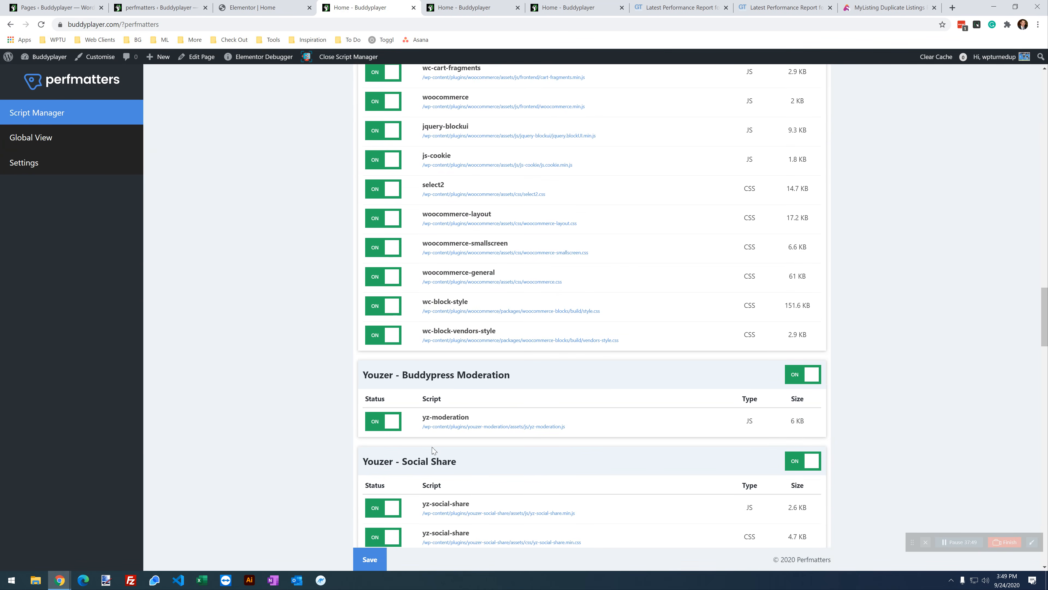
{"action": "left_click", "coordinate": [377, 561]}
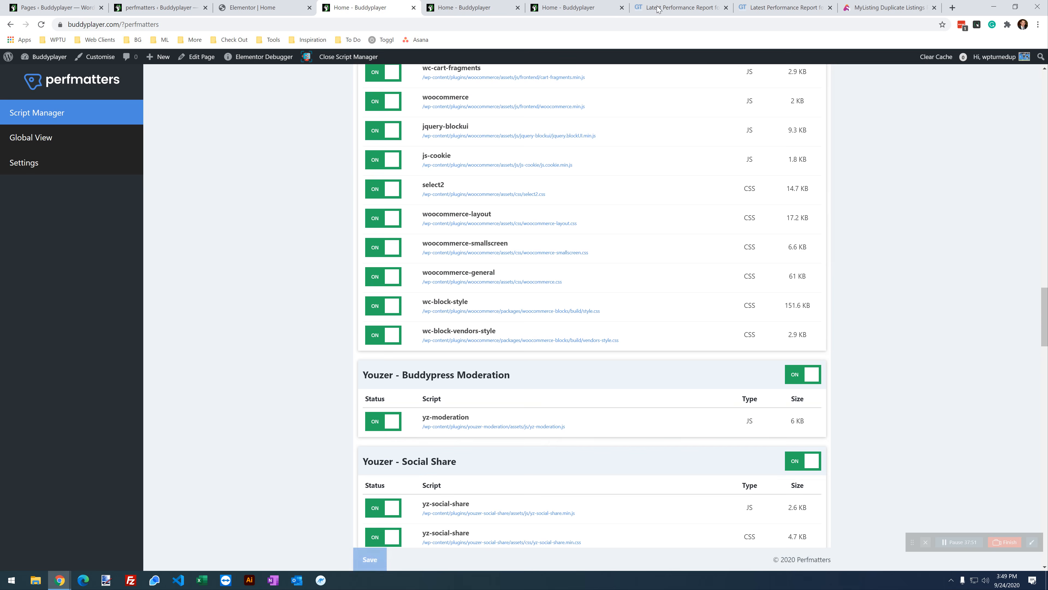
{"action": "left_click", "coordinate": [558, 6]}
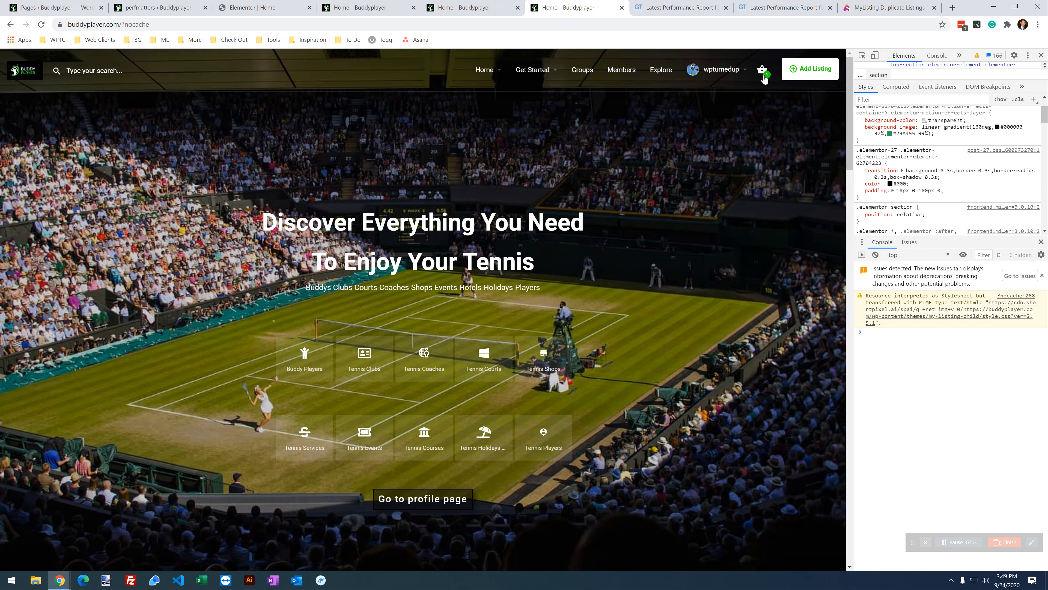
{"action": "left_click", "coordinate": [41, 24]}
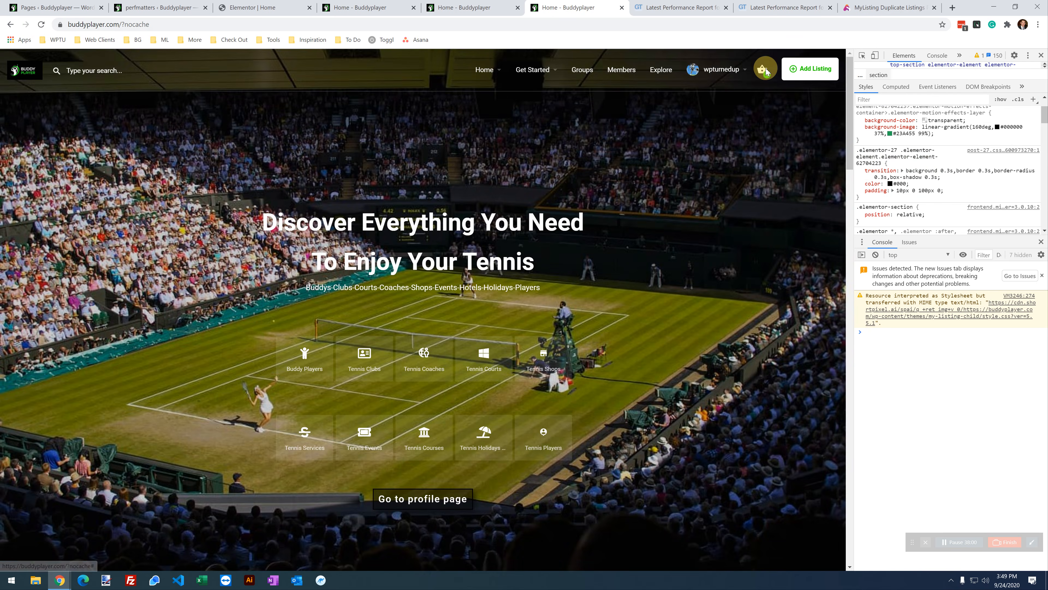
{"action": "left_click", "coordinate": [764, 70]}
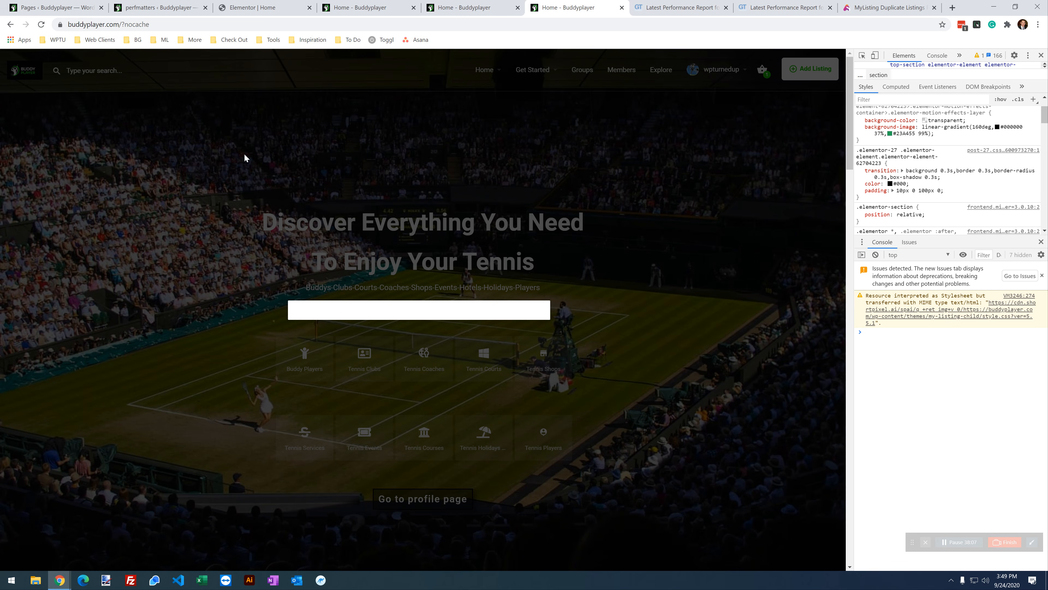
{"action": "left_click", "coordinate": [250, 165]}
Step: Save the Script Manager settings again and go to Perfmatters' Extras › Assets settings
{"action": "left_click", "coordinate": [256, 7]}
{"action": "left_click", "coordinate": [330, 7]}
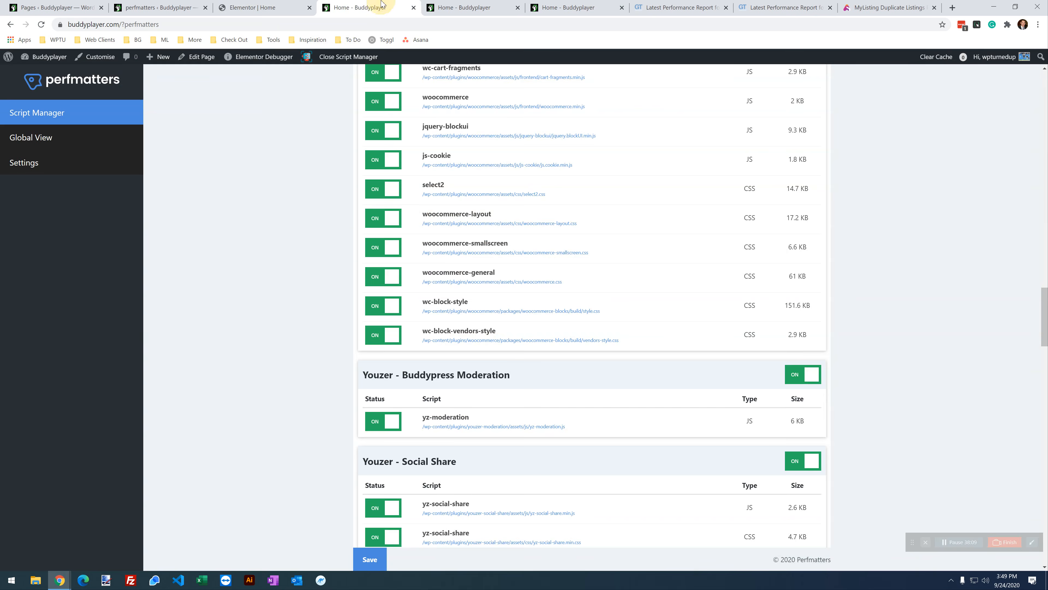
{"action": "scroll", "coordinate": [572, 261], "scroll_direction": "up", "scroll_amount": 3}
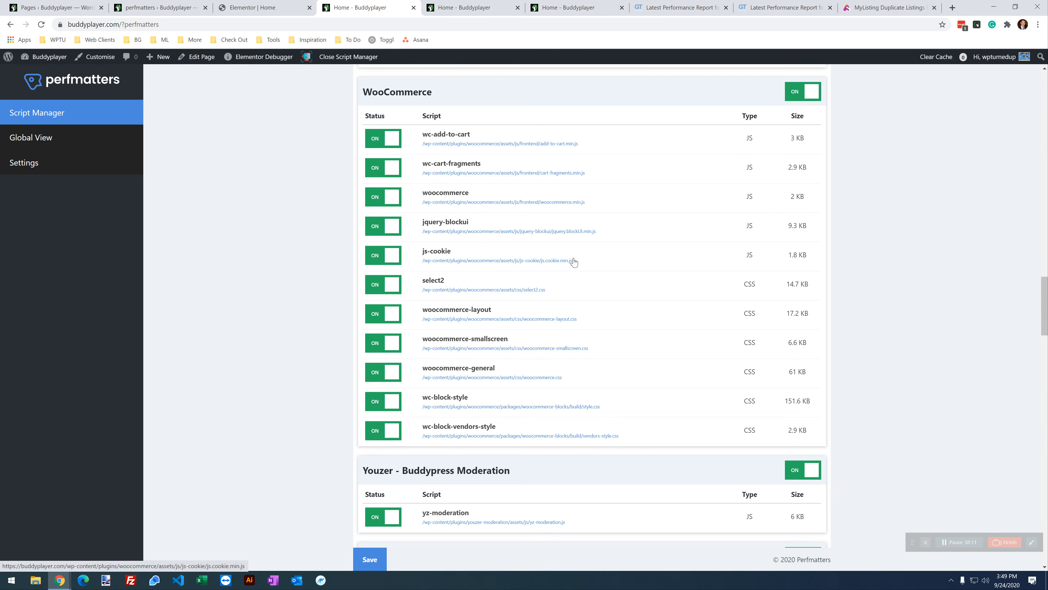
{"action": "left_click", "coordinate": [369, 558]}
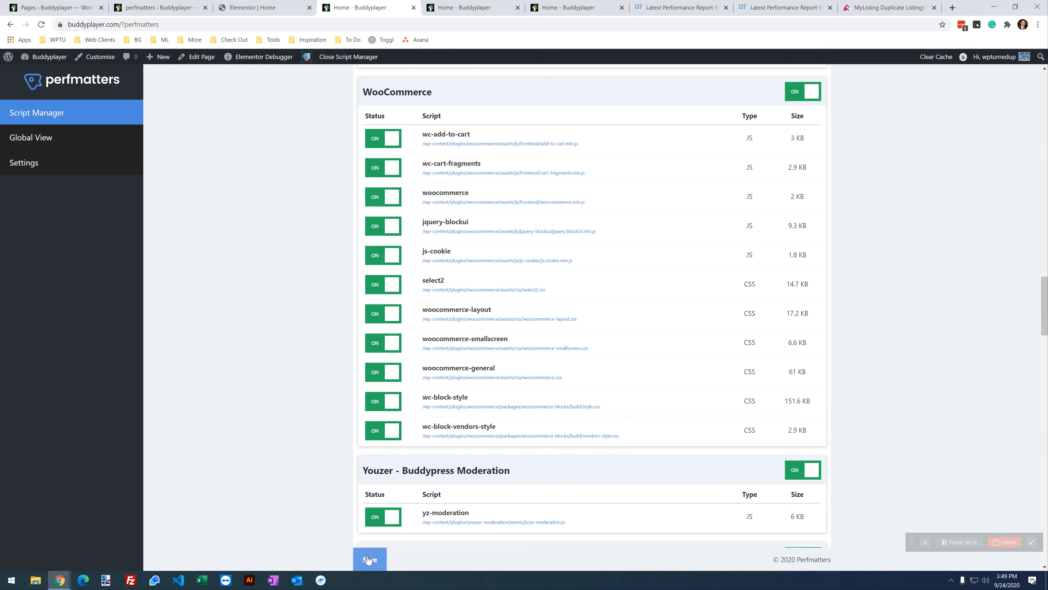
{"action": "left_click", "coordinate": [158, 4]}
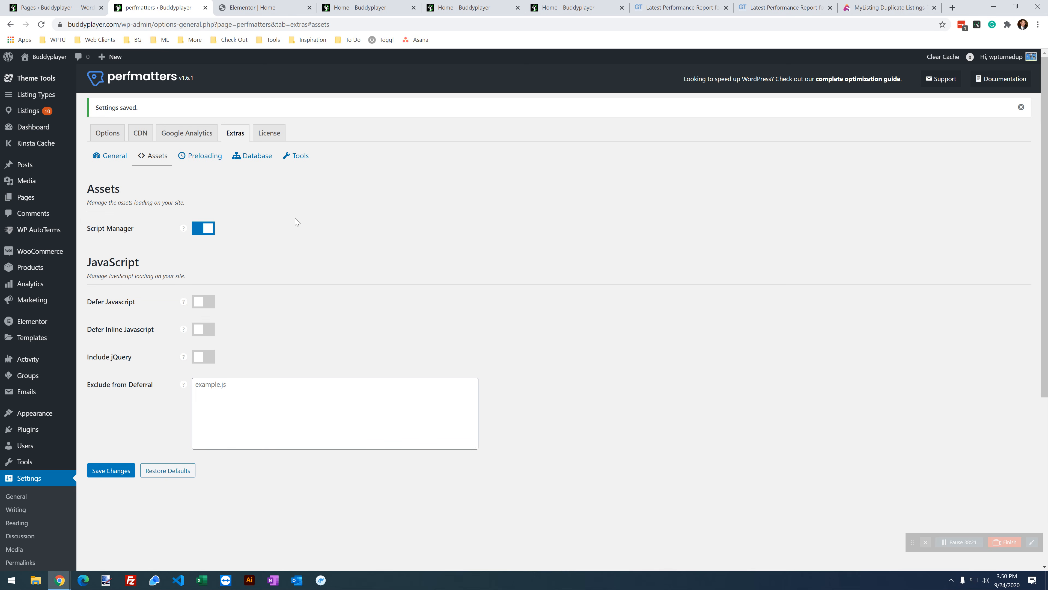
Step: Switch off the Script Manager feature in the Assets settings and save
{"action": "left_click", "coordinate": [199, 233]}
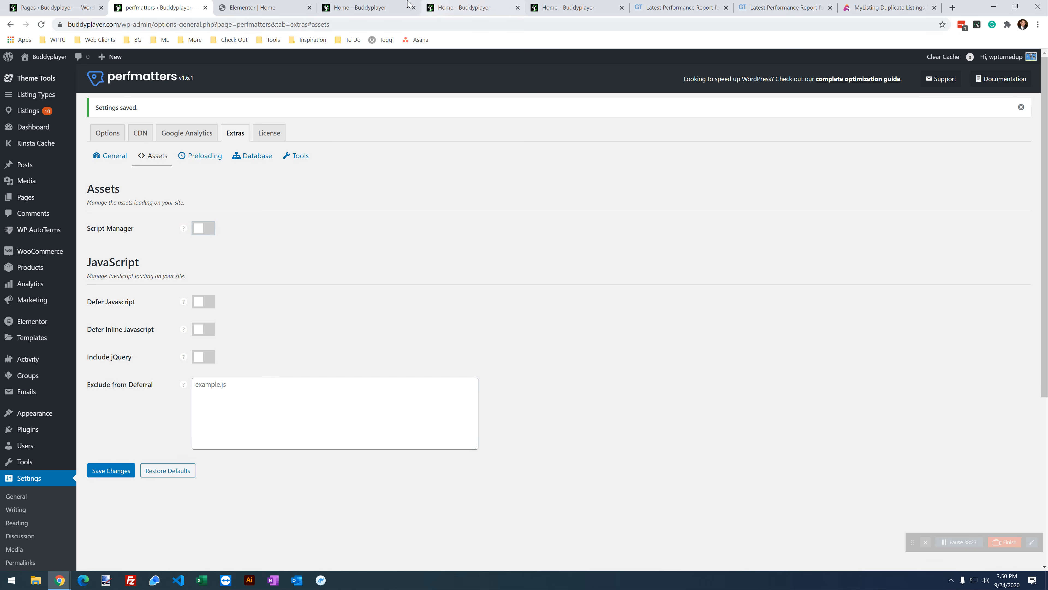
{"action": "left_click", "coordinate": [446, 7]}
{"action": "left_click", "coordinate": [553, 7]}
{"action": "left_click", "coordinate": [330, 7]}
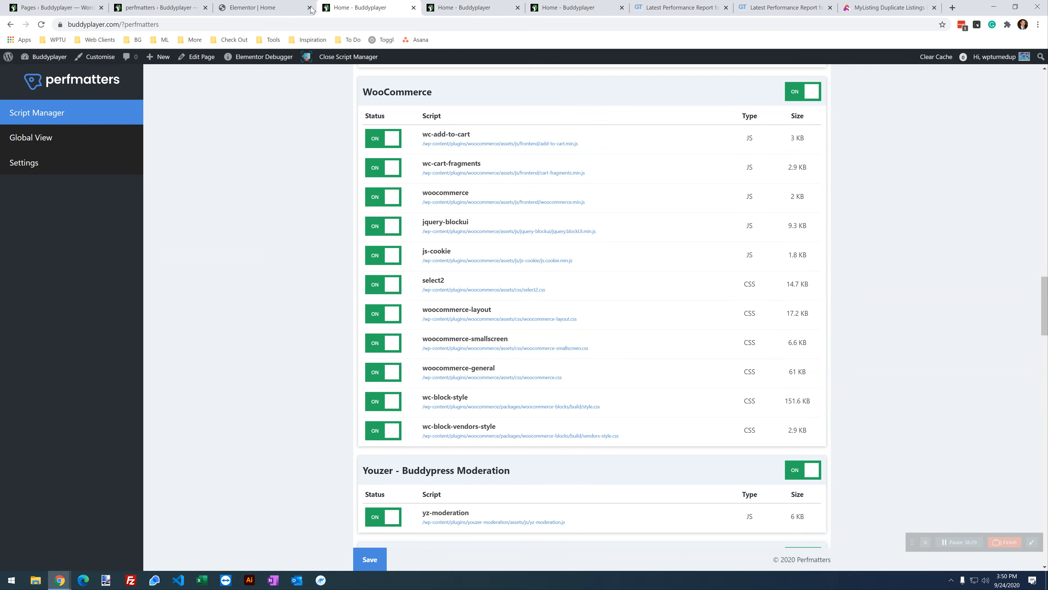
{"action": "left_click", "coordinate": [258, 6]}
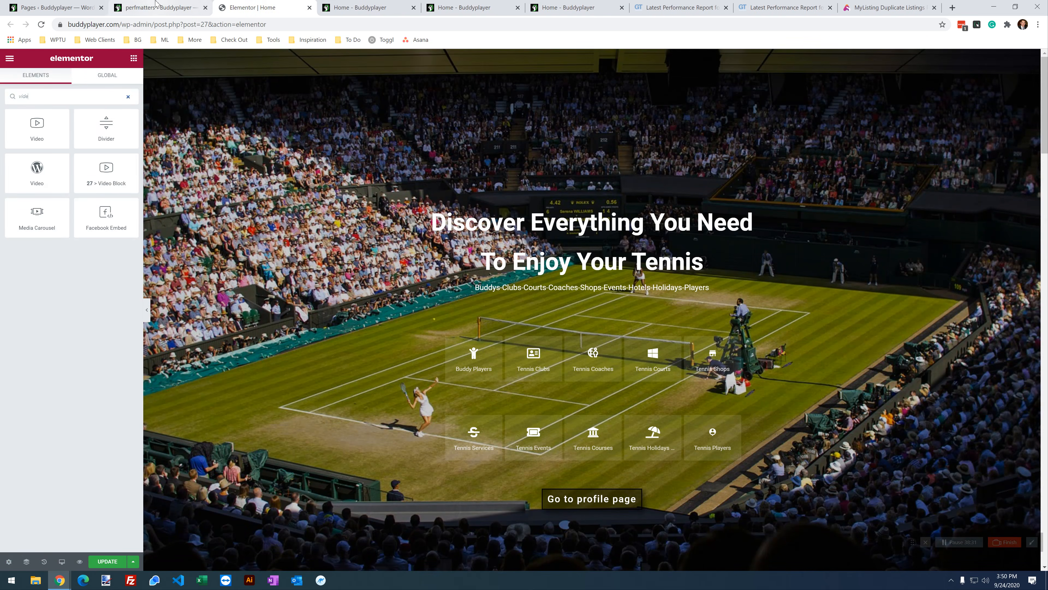
{"action": "left_click", "coordinate": [156, 4]}
{"action": "left_click", "coordinate": [115, 470]}
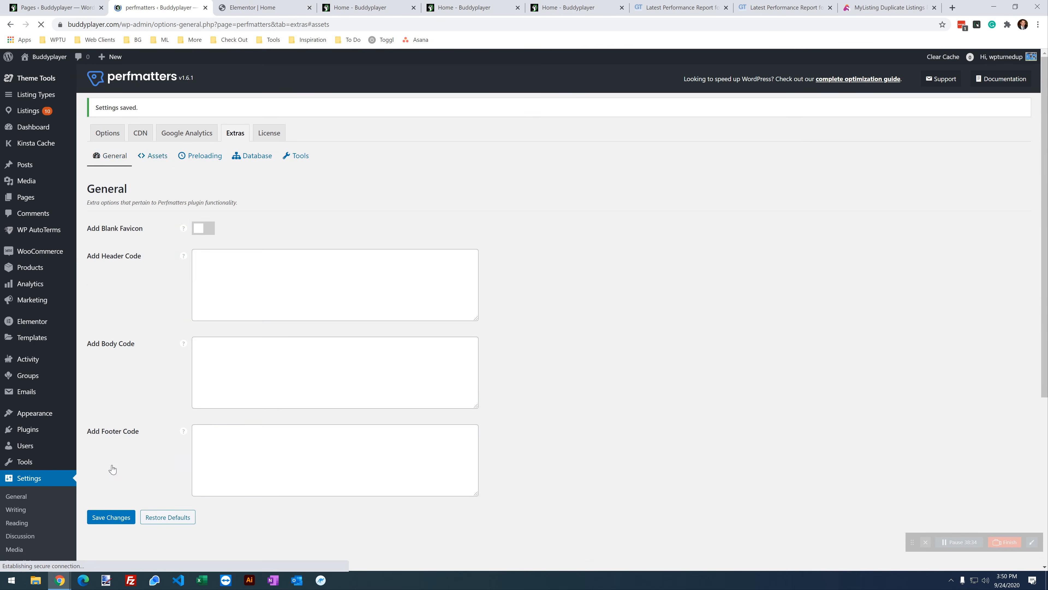
Step: Reload the home page to retest, then return to the perfmatters Assets settings
{"action": "left_click", "coordinate": [568, 8]}
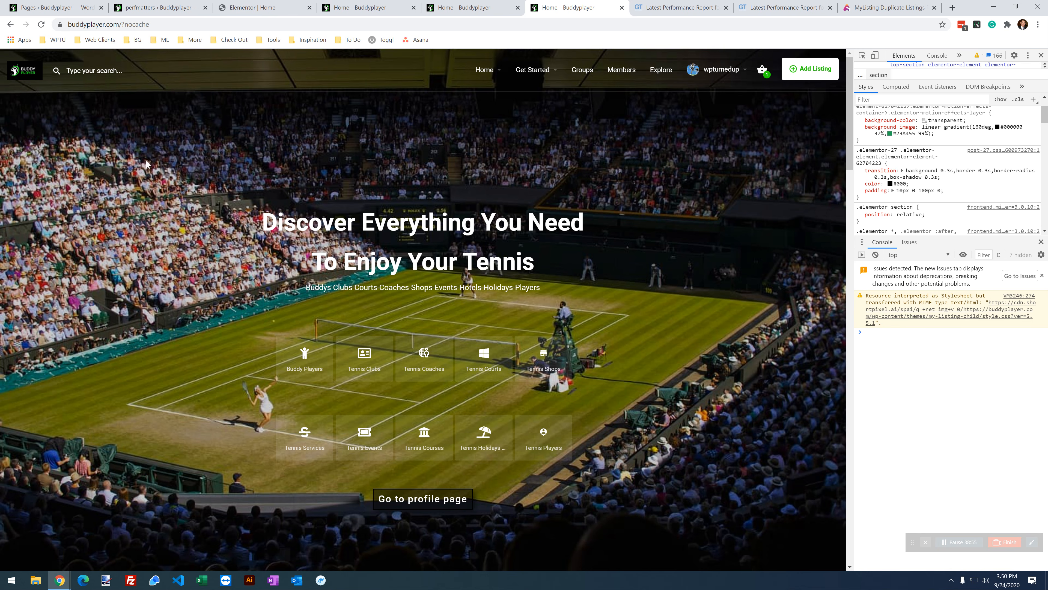
{"action": "left_click", "coordinate": [42, 25]}
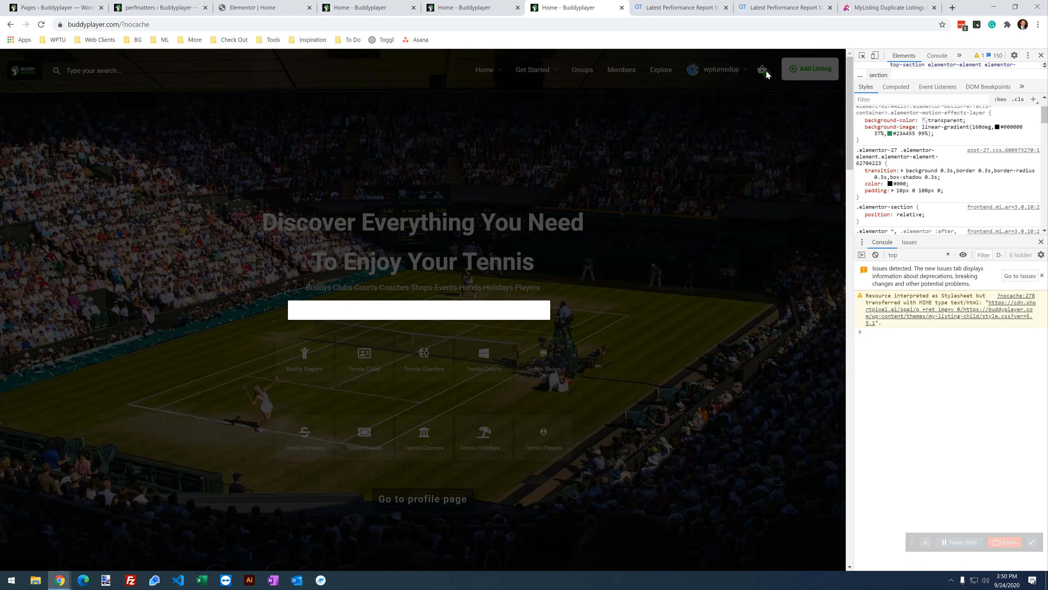
{"action": "left_click", "coordinate": [380, 7]}
{"action": "left_click", "coordinate": [264, 7]}
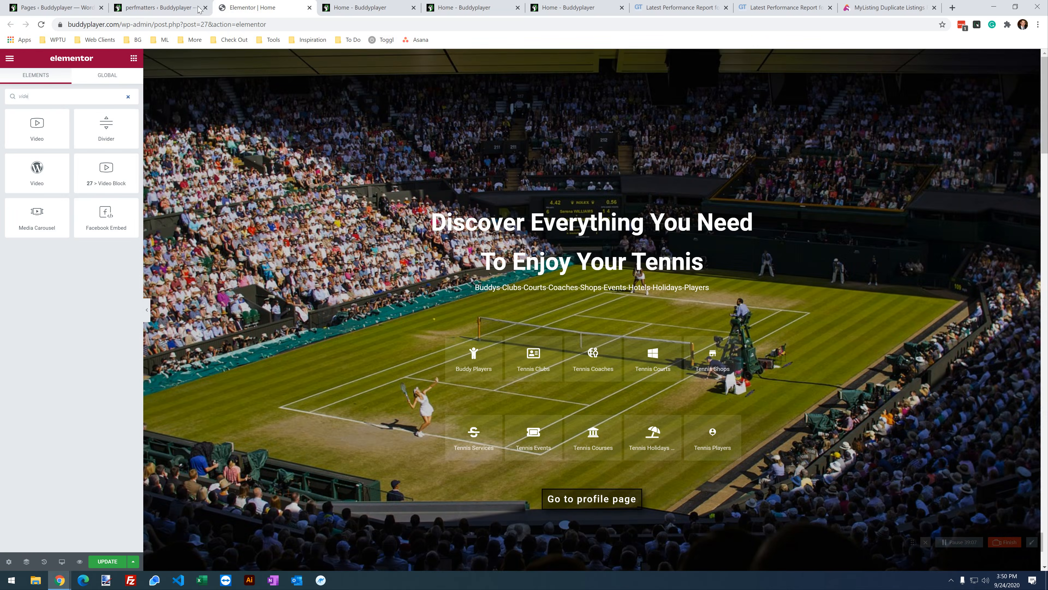
{"action": "left_click", "coordinate": [166, 7]}
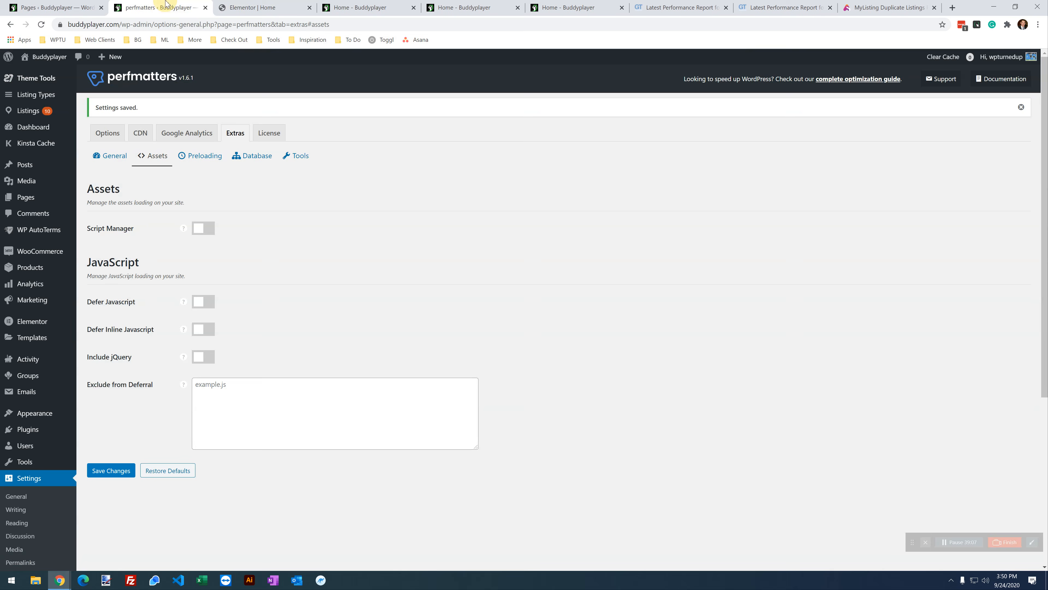
Step: Switch Script Manager back on and save the Assets settings
{"action": "left_click", "coordinate": [209, 230]}
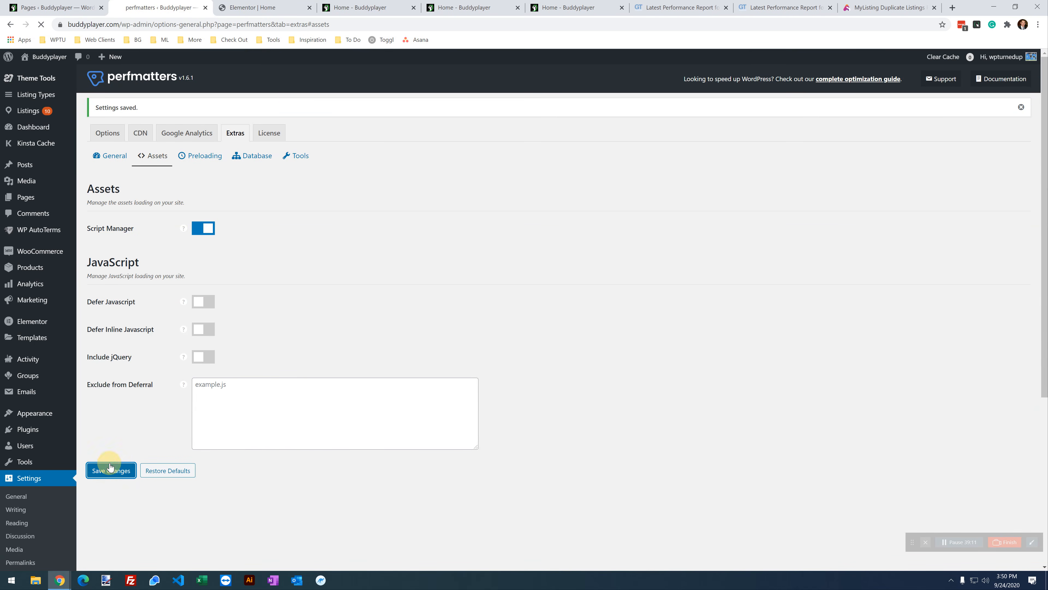
{"action": "left_click", "coordinate": [112, 473]}
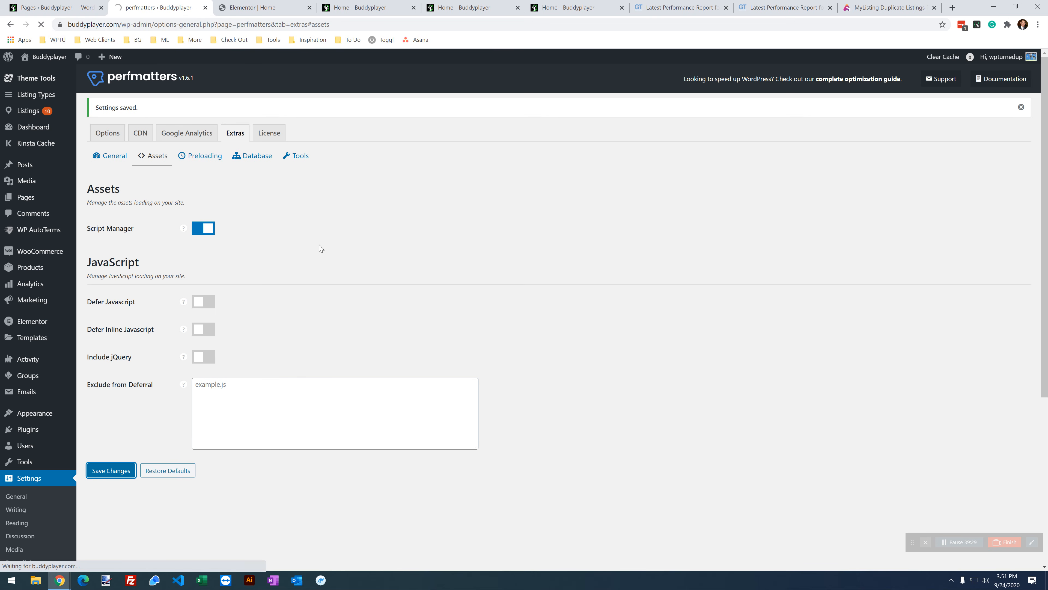
{"action": "left_click", "coordinate": [113, 471]}
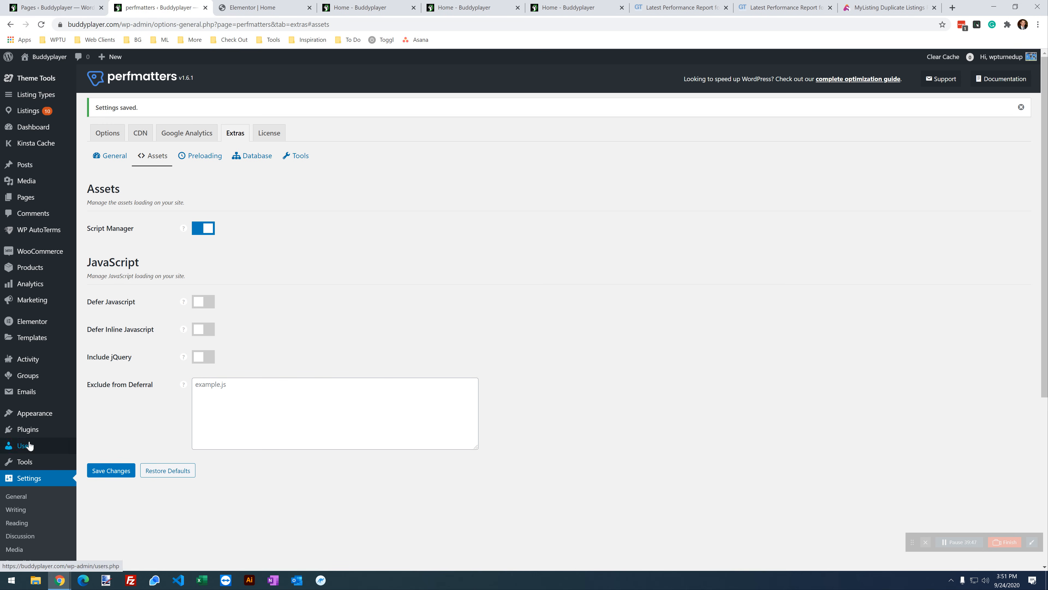
{"action": "left_click", "coordinate": [33, 435]}
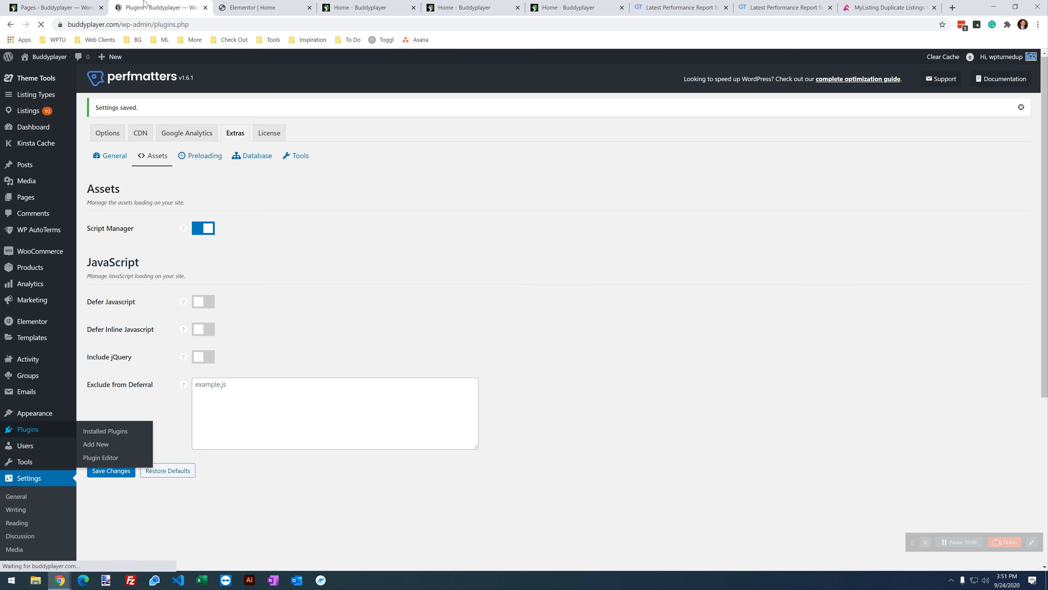
Step: Deactivate Perfmatters and test the mini-cart on the reloaded home page
{"action": "scroll", "coordinate": [254, 211], "scroll_direction": "down", "scroll_amount": 5}
{"action": "scroll", "coordinate": [256, 211], "scroll_direction": "down", "scroll_amount": 1}
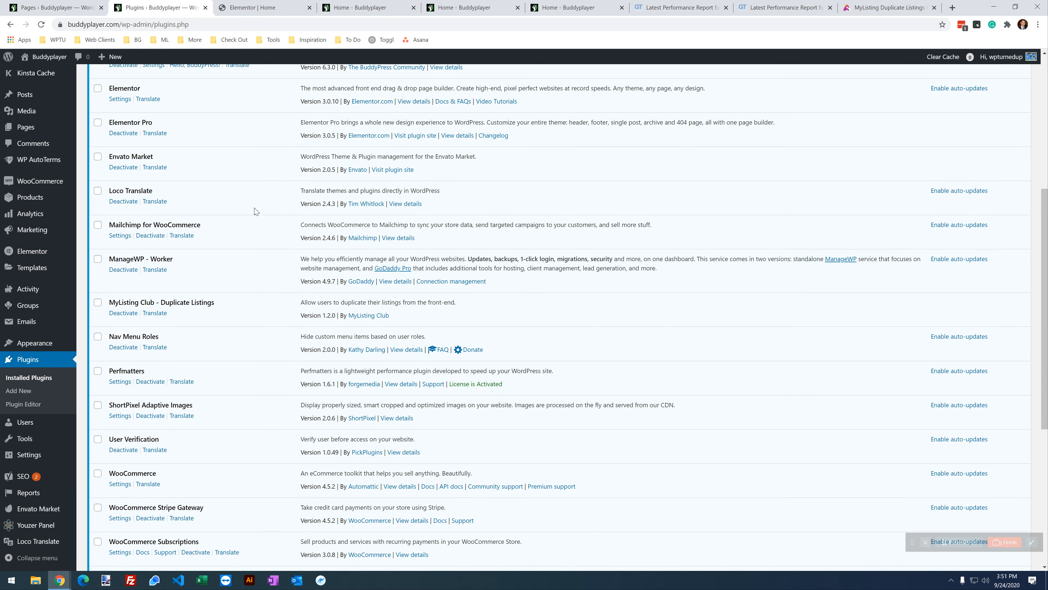
{"action": "left_click", "coordinate": [159, 382]}
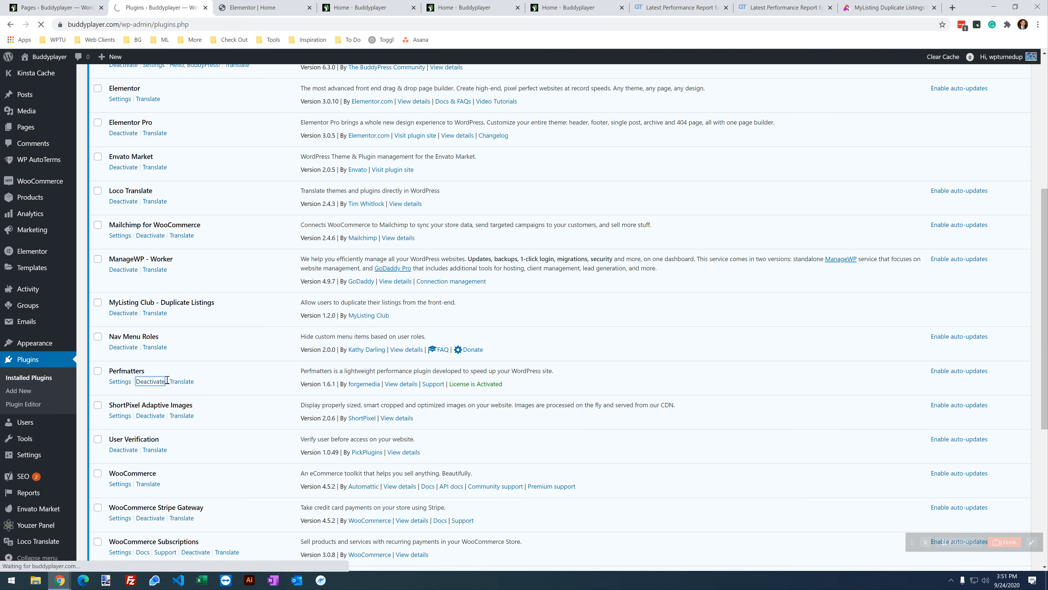
{"action": "scroll", "coordinate": [215, 396], "scroll_direction": "down", "scroll_amount": 7}
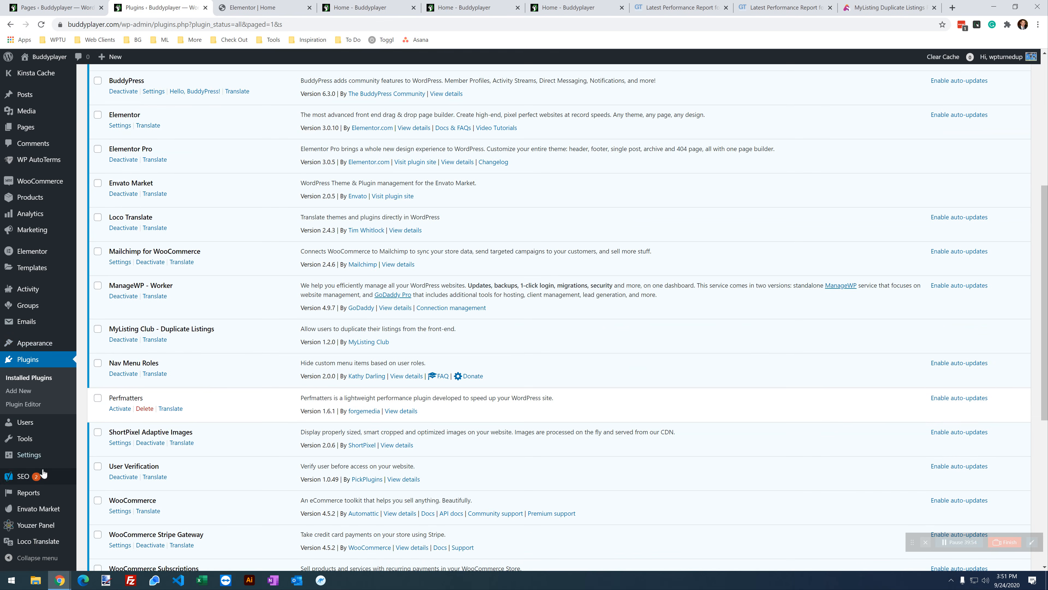
{"action": "left_click", "coordinate": [549, 4]}
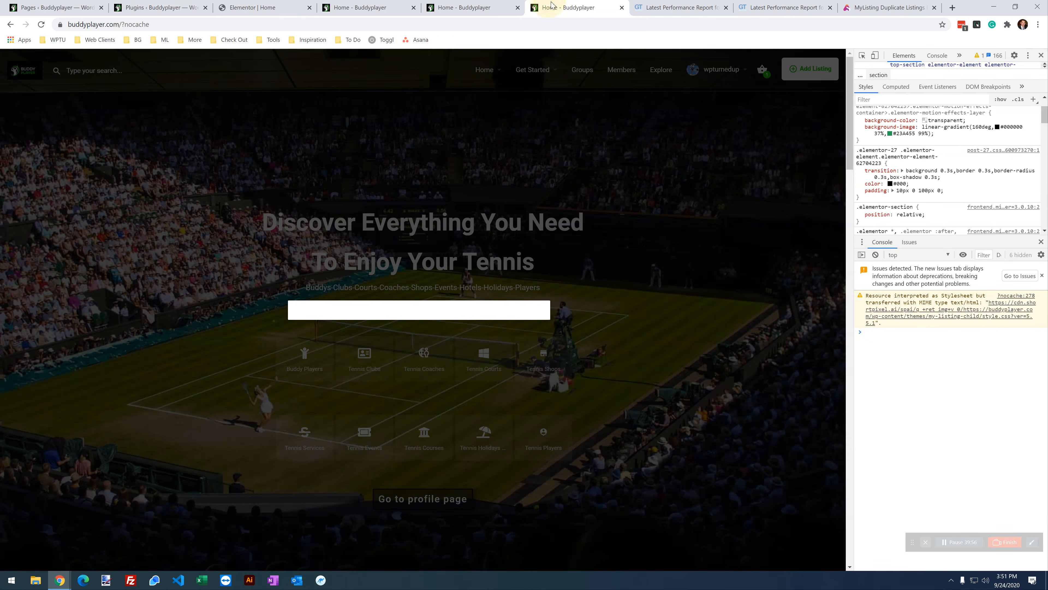
{"action": "left_click", "coordinate": [46, 25]}
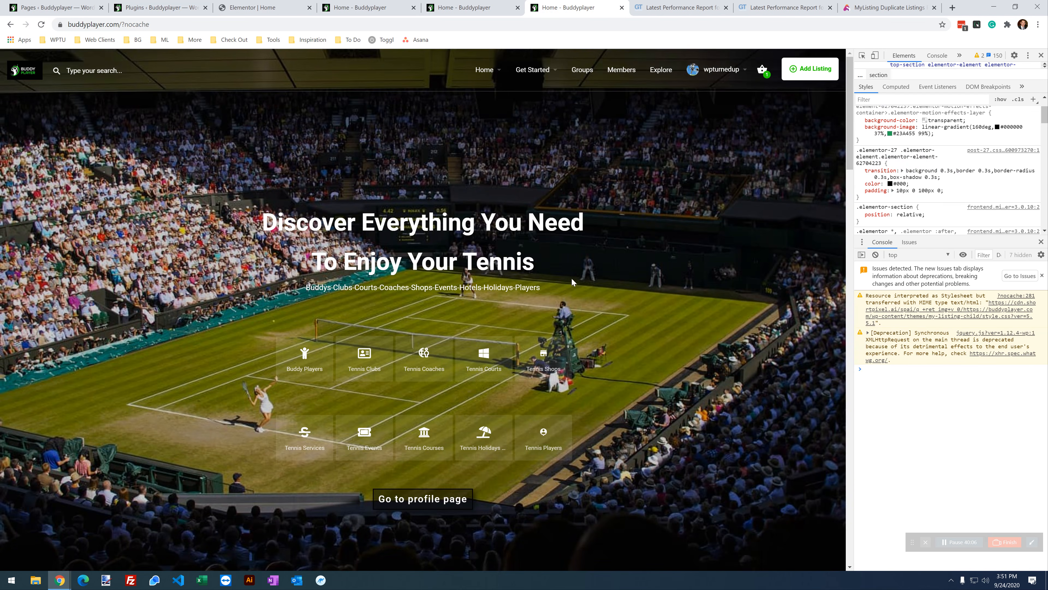
{"action": "left_click", "coordinate": [763, 70]}
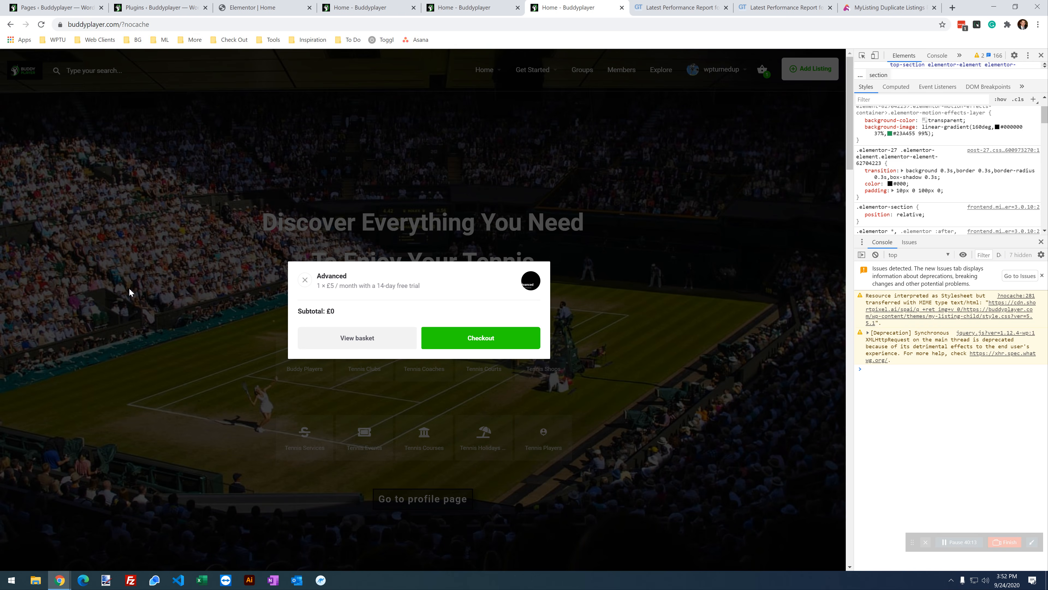
Step: Reactivate Perfmatters and retest the mini-cart on the reloaded home page
{"action": "left_click", "coordinate": [187, 5]}
{"action": "left_click", "coordinate": [120, 409]}
{"action": "left_click", "coordinate": [467, 5]}
{"action": "left_click", "coordinate": [569, 7]}
{"action": "left_click", "coordinate": [161, 7]}
{"action": "scroll", "coordinate": [152, 375], "scroll_direction": "down", "scroll_amount": 5}
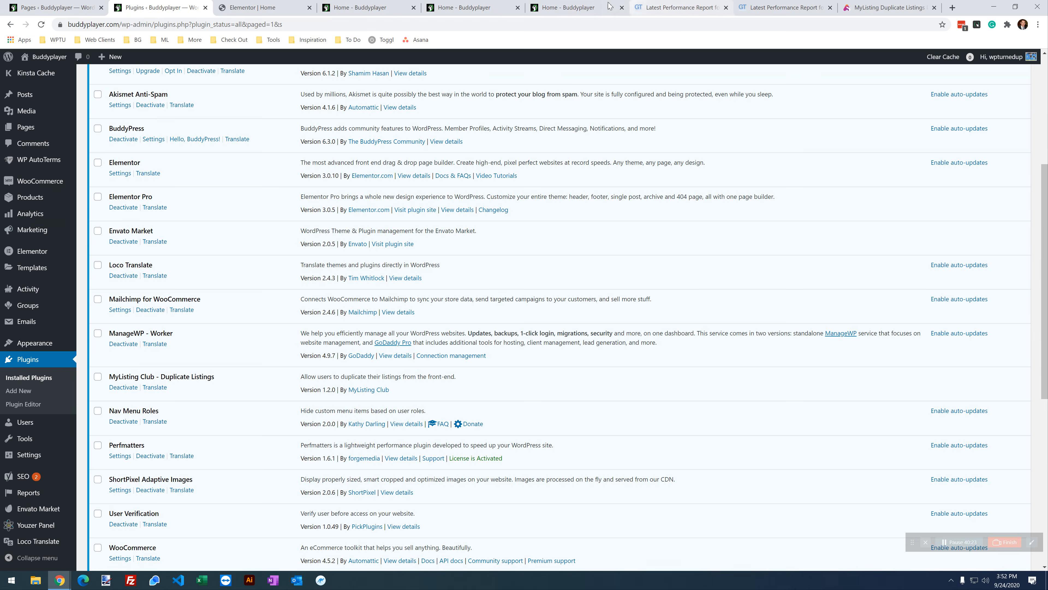
{"action": "left_click", "coordinate": [576, 6]}
{"action": "left_click", "coordinate": [41, 24]}
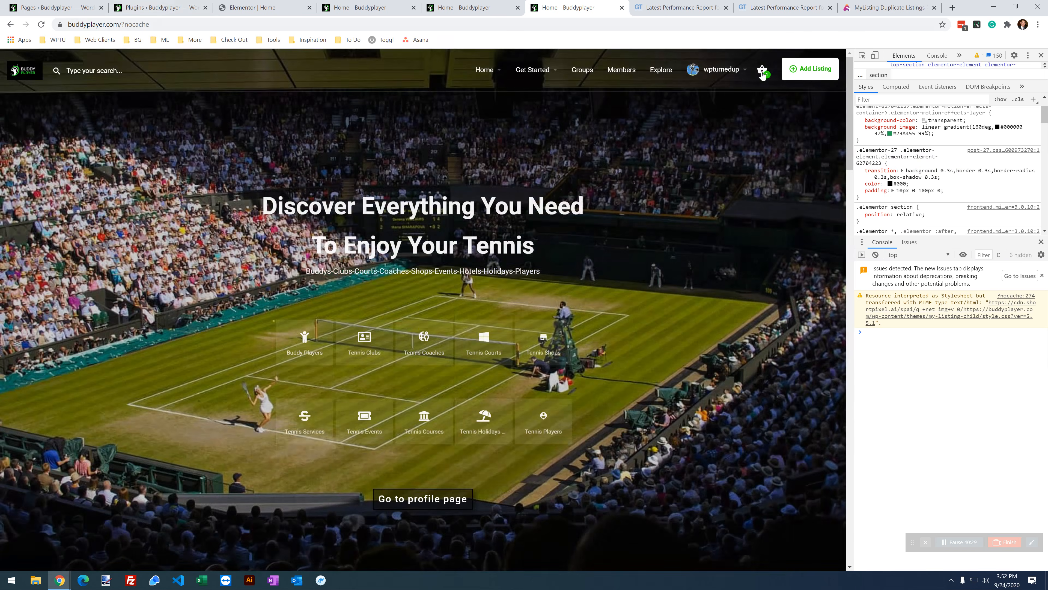
{"action": "left_click", "coordinate": [762, 72]}
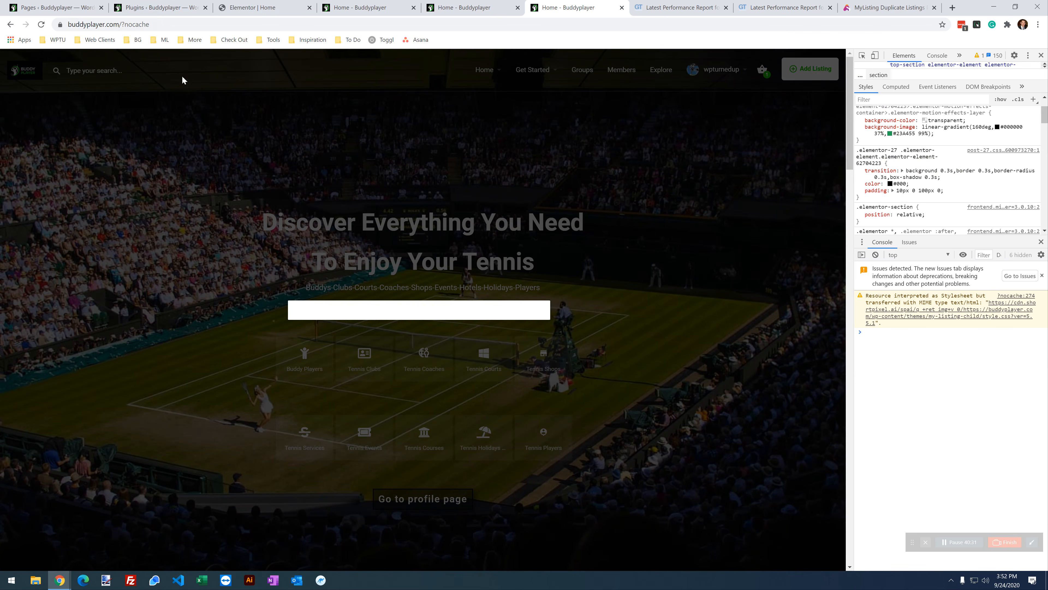
Step: Review the installed plugins list with Perfmatters active again
{"action": "left_click", "coordinate": [183, 5]}
{"action": "scroll", "coordinate": [219, 267], "scroll_direction": "up", "scroll_amount": 5}
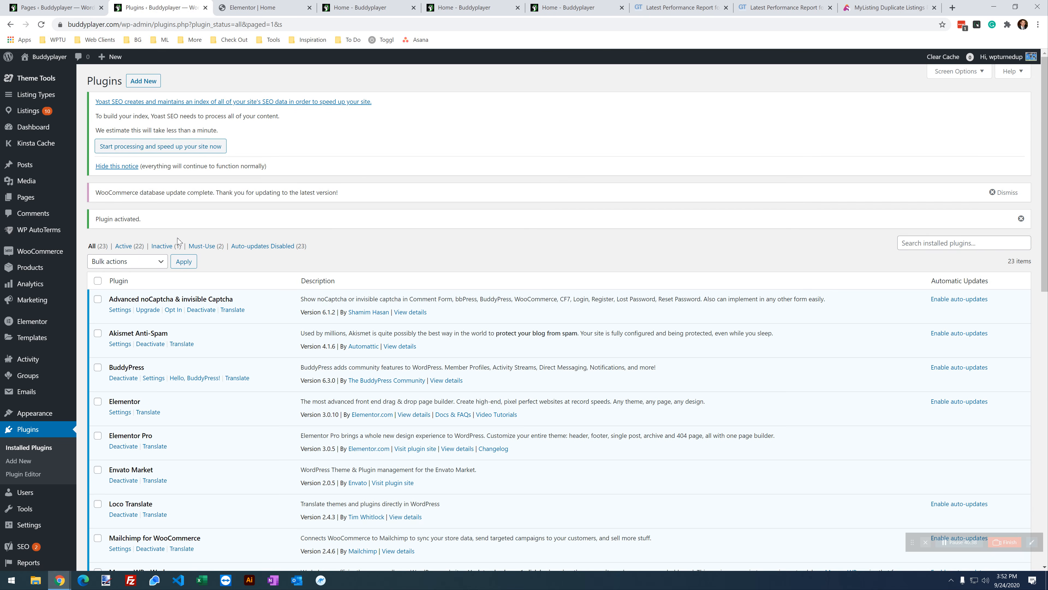
{"action": "scroll", "coordinate": [208, 238], "scroll_direction": "down", "scroll_amount": 5}
{"action": "scroll", "coordinate": [206, 272], "scroll_direction": "up", "scroll_amount": 5}
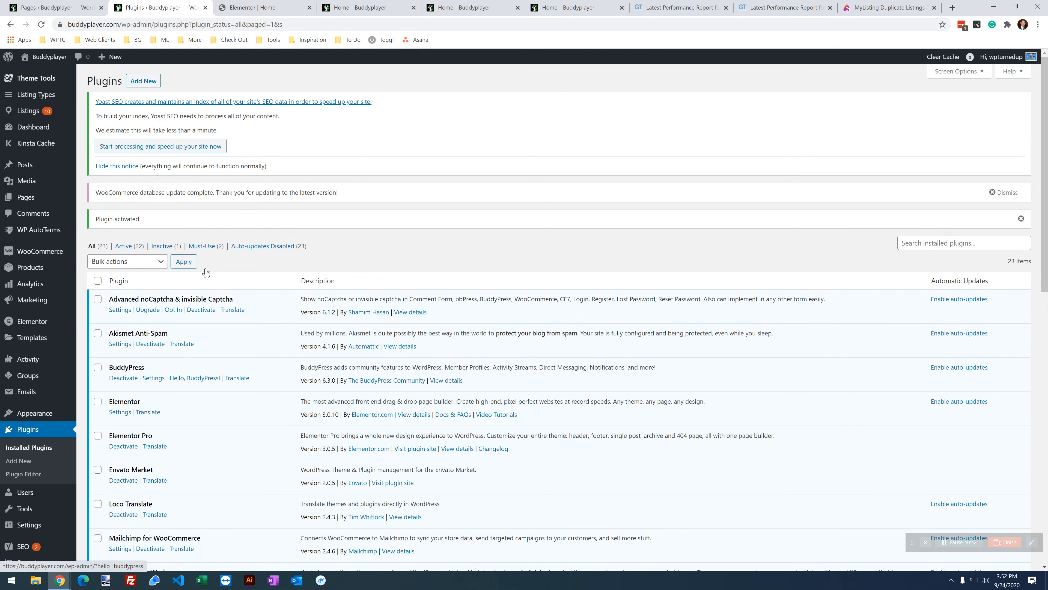
{"action": "left_click", "coordinate": [58, 7]}
{"action": "left_click", "coordinate": [161, 7]}
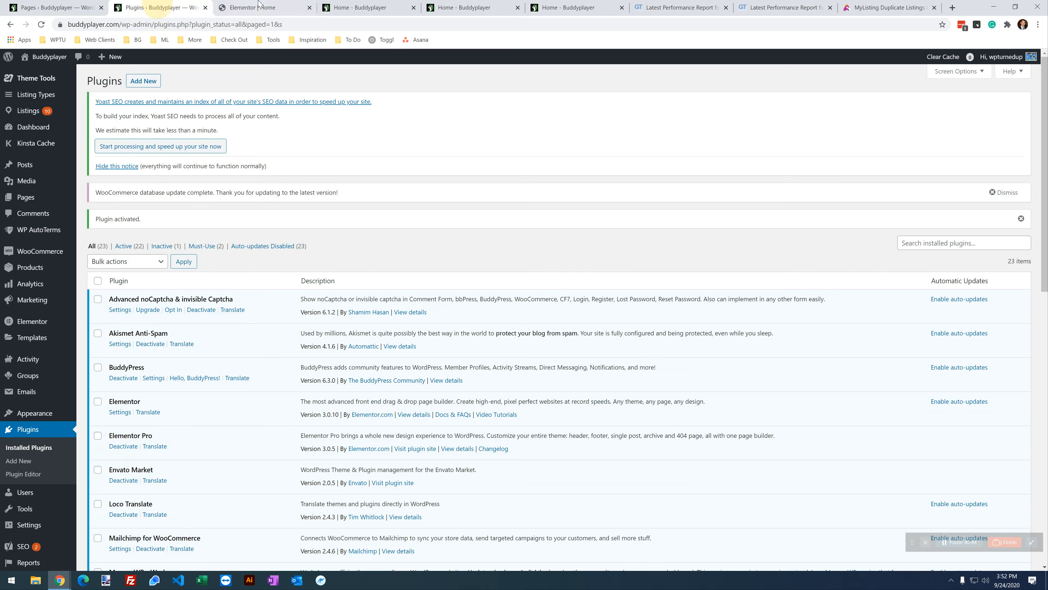
{"action": "left_click", "coordinate": [254, 8]}
{"action": "left_click", "coordinate": [166, 7]}
{"action": "scroll", "coordinate": [262, 355], "scroll_direction": "down", "scroll_amount": 7}
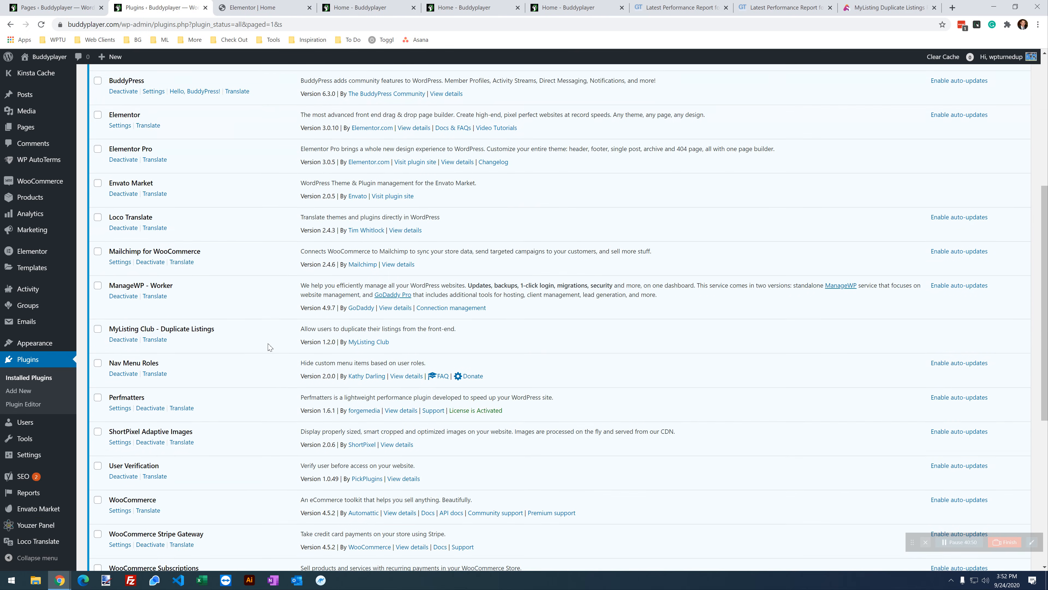
{"action": "scroll", "coordinate": [269, 347], "scroll_direction": "down", "scroll_amount": 2}
Step: Toggle Disable Status Meta Box and Disable Widgets in Perfmatters' WooCommerce options, save, and test the basket
{"action": "left_click", "coordinate": [120, 313]}
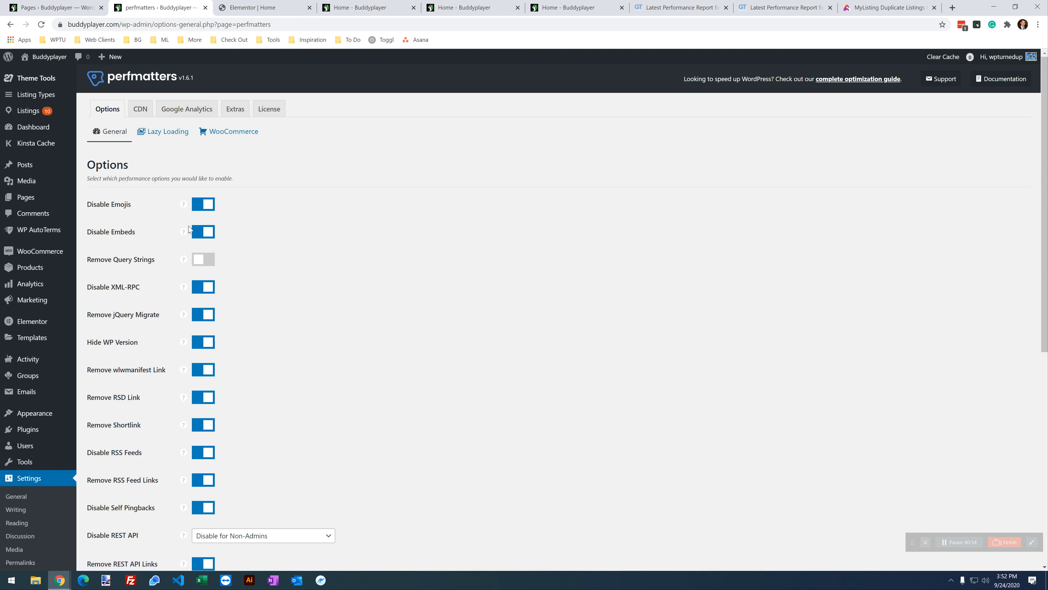
{"action": "scroll", "coordinate": [423, 329], "scroll_direction": "down", "scroll_amount": 9}
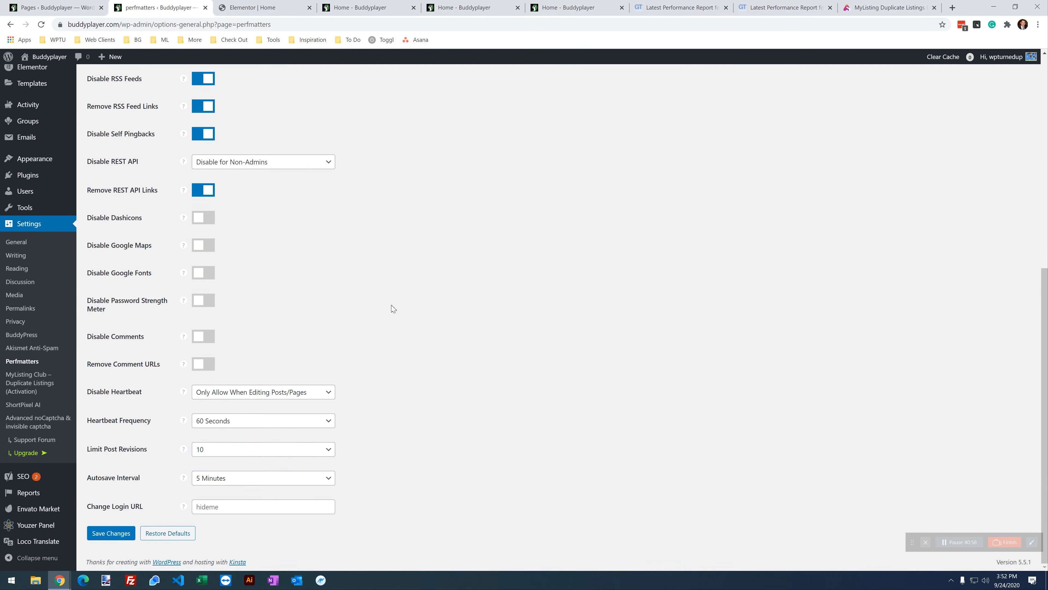
{"action": "scroll", "coordinate": [233, 293], "scroll_direction": "up", "scroll_amount": 9}
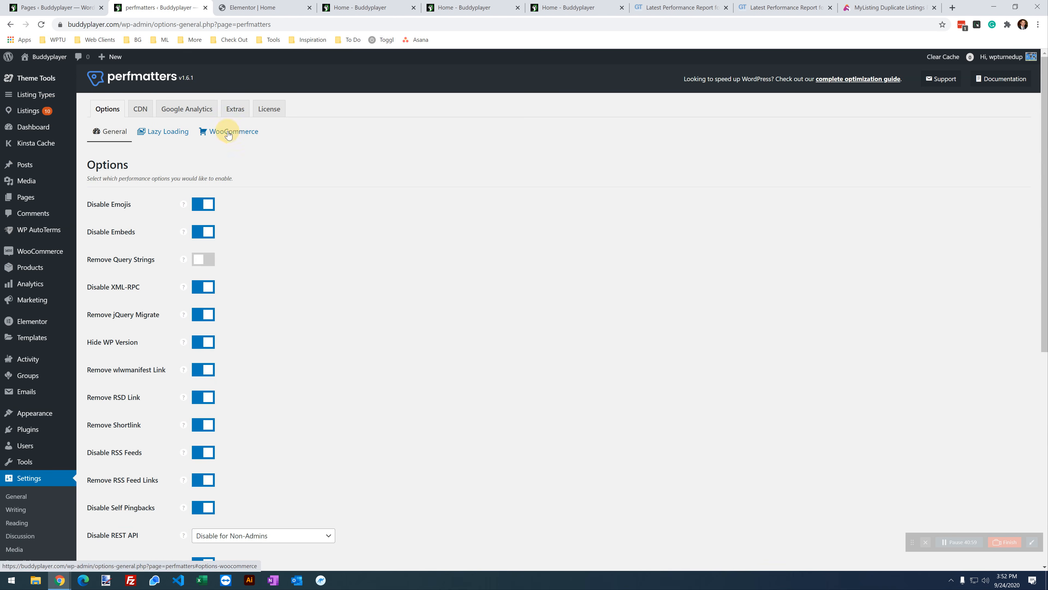
{"action": "left_click", "coordinate": [229, 135]}
{"action": "left_click", "coordinate": [199, 260]}
{"action": "left_click", "coordinate": [199, 286]}
{"action": "left_click", "coordinate": [119, 312]}
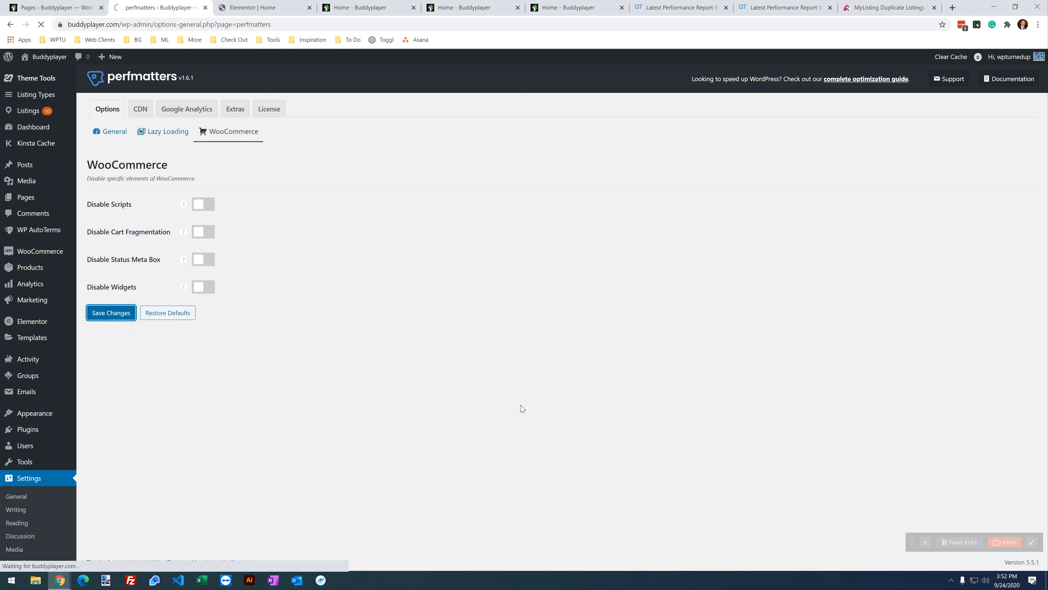
{"action": "left_click", "coordinate": [580, 6]}
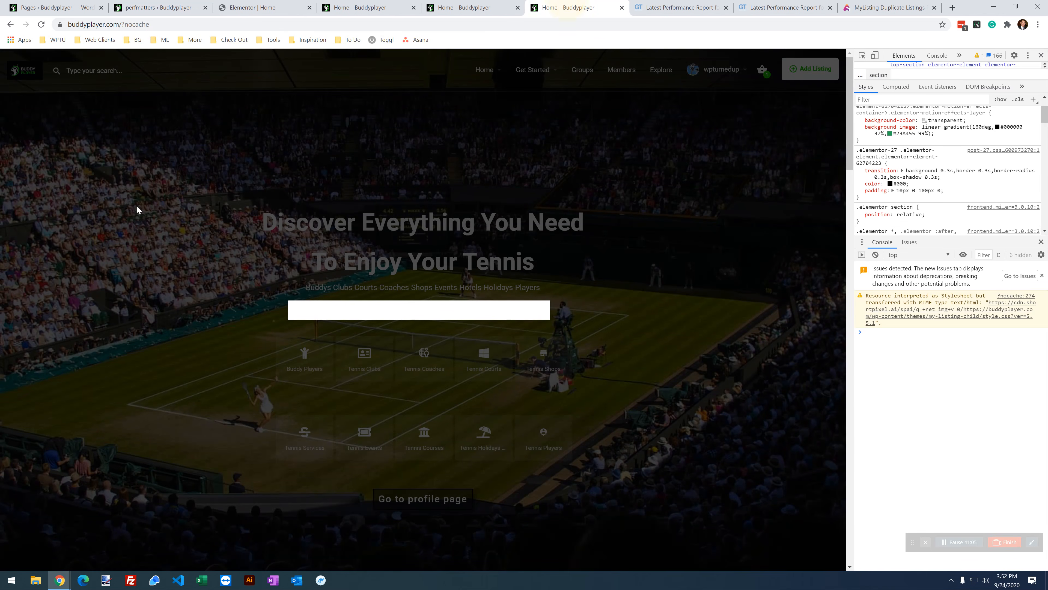
{"action": "left_click", "coordinate": [39, 23]}
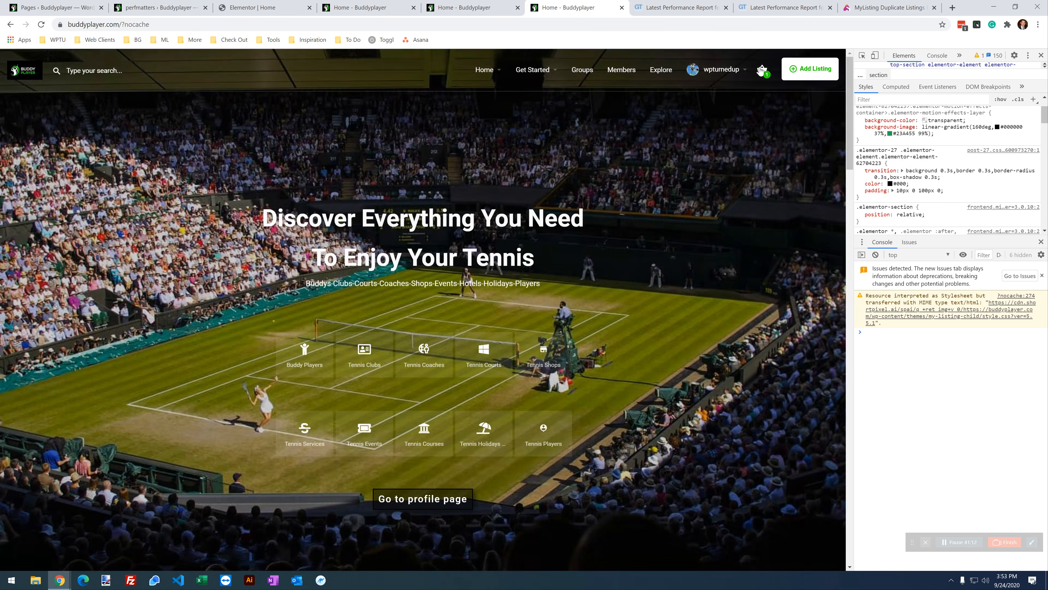
{"action": "left_click", "coordinate": [761, 70]}
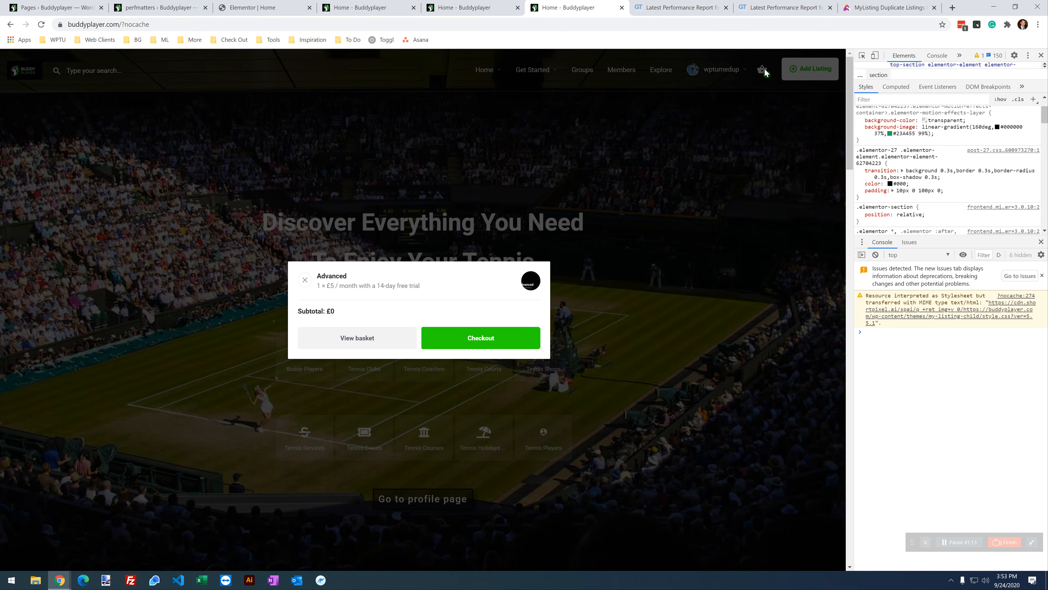
Step: Read the Disable Status Meta Box documentation, then turn that option on and save
{"action": "left_click", "coordinate": [174, 7]}
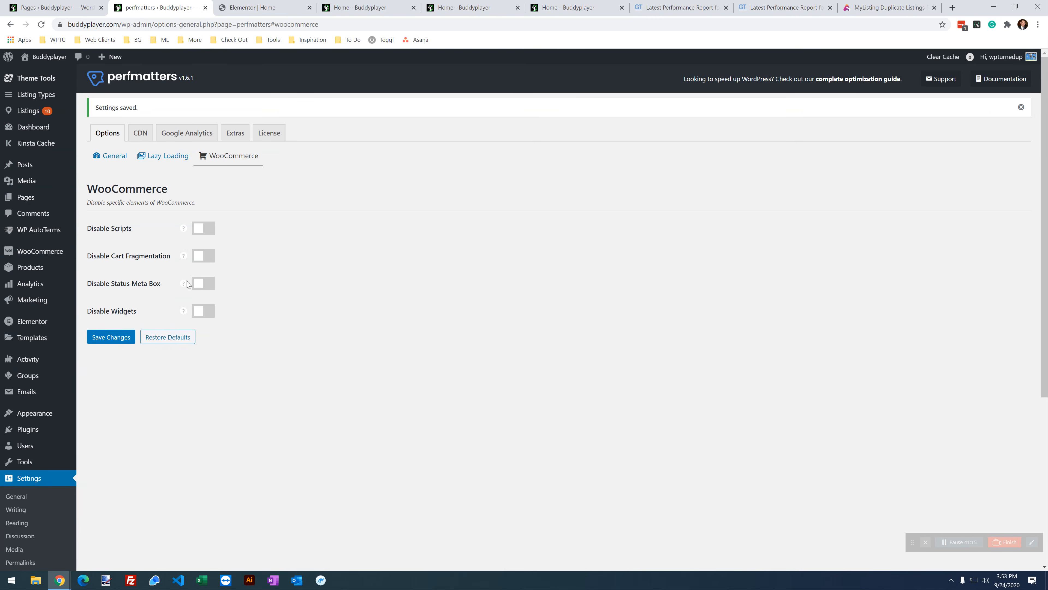
{"action": "left_click", "coordinate": [201, 438]}
{"action": "mouse_move", "coordinate": [184, 287]}
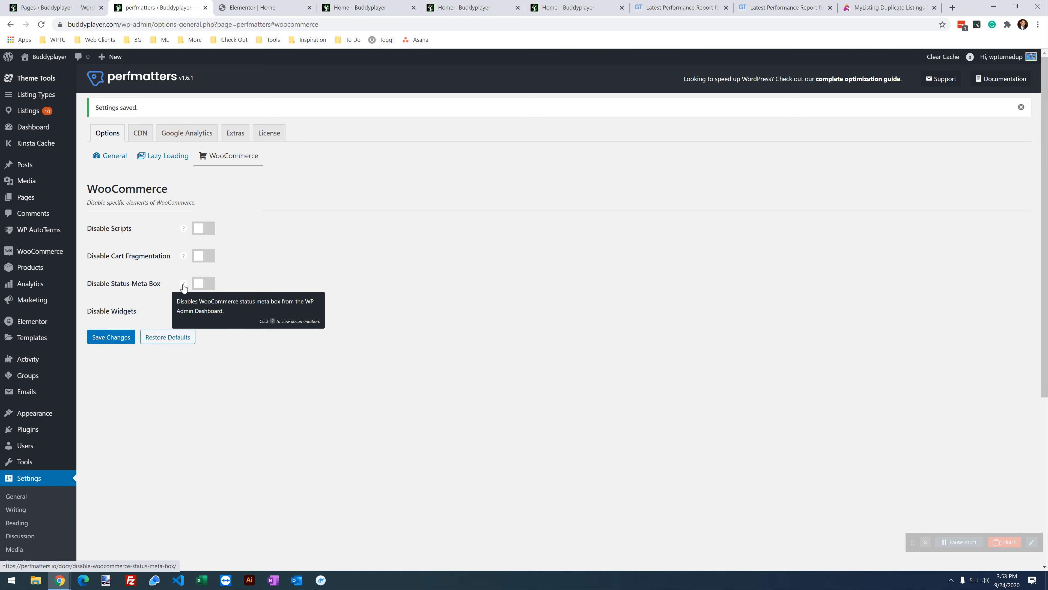
{"action": "left_click", "coordinate": [184, 285]}
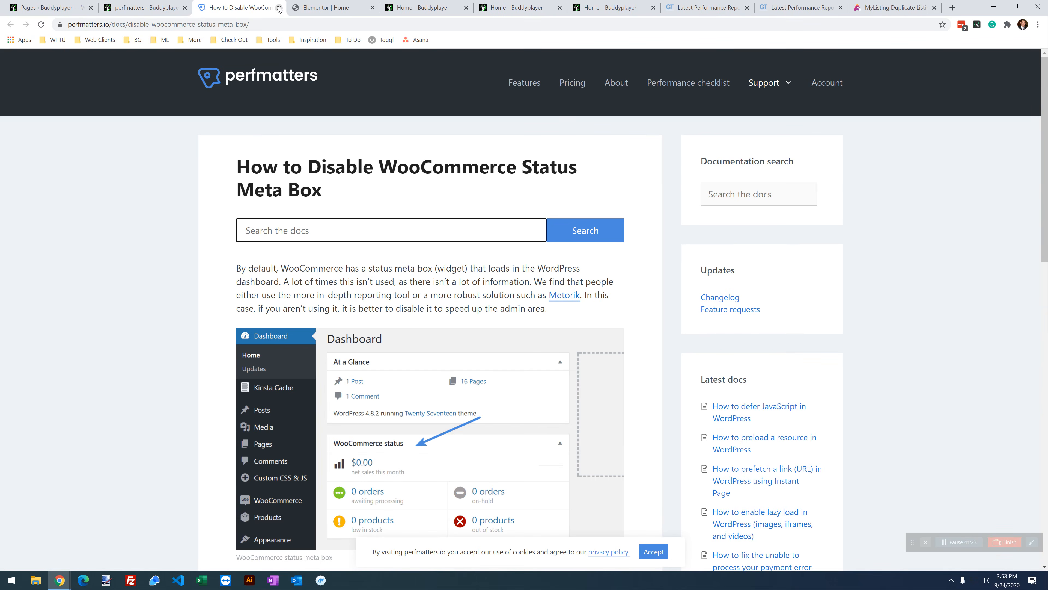
{"action": "left_click", "coordinate": [279, 7]}
{"action": "left_click", "coordinate": [279, 8]}
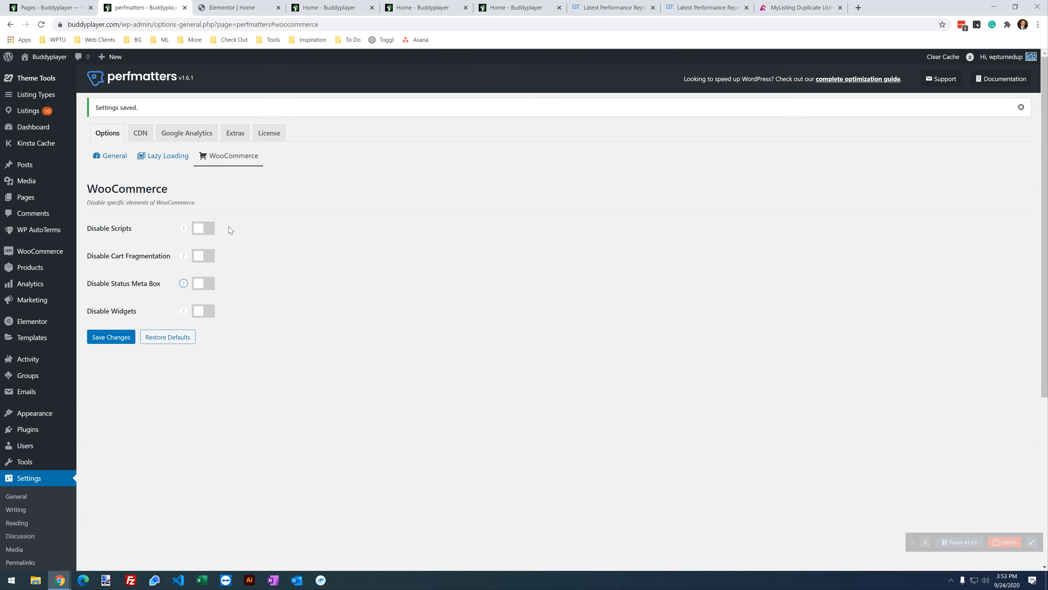
{"action": "left_click", "coordinate": [209, 284]}
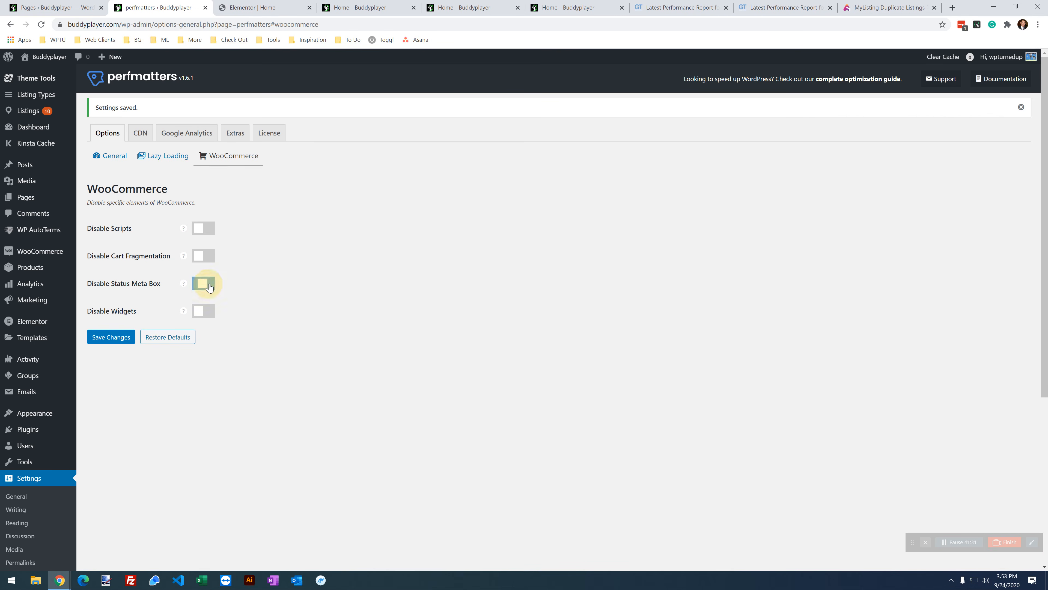
{"action": "left_click", "coordinate": [116, 345]}
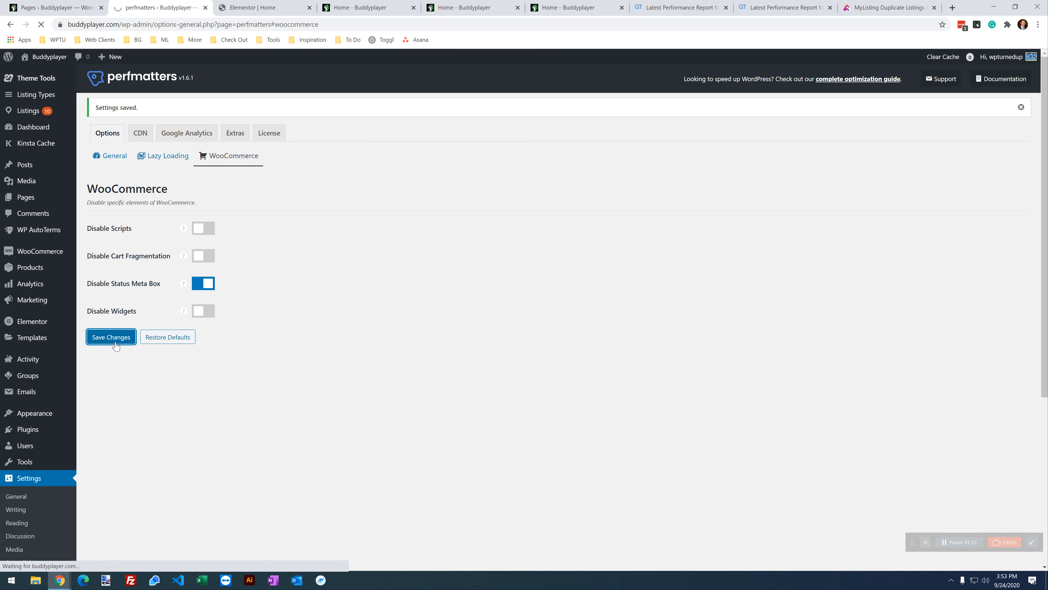
Step: Reload the home page and confirm the basket still opens
{"action": "left_click", "coordinate": [465, 6]}
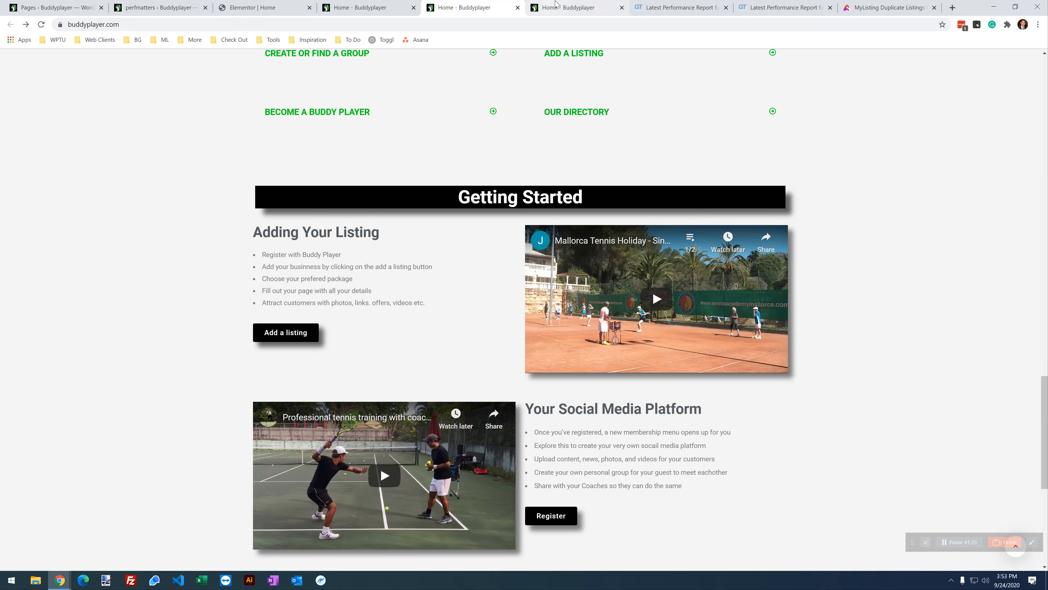
{"action": "left_click", "coordinate": [565, 8]}
{"action": "left_click", "coordinate": [41, 25]}
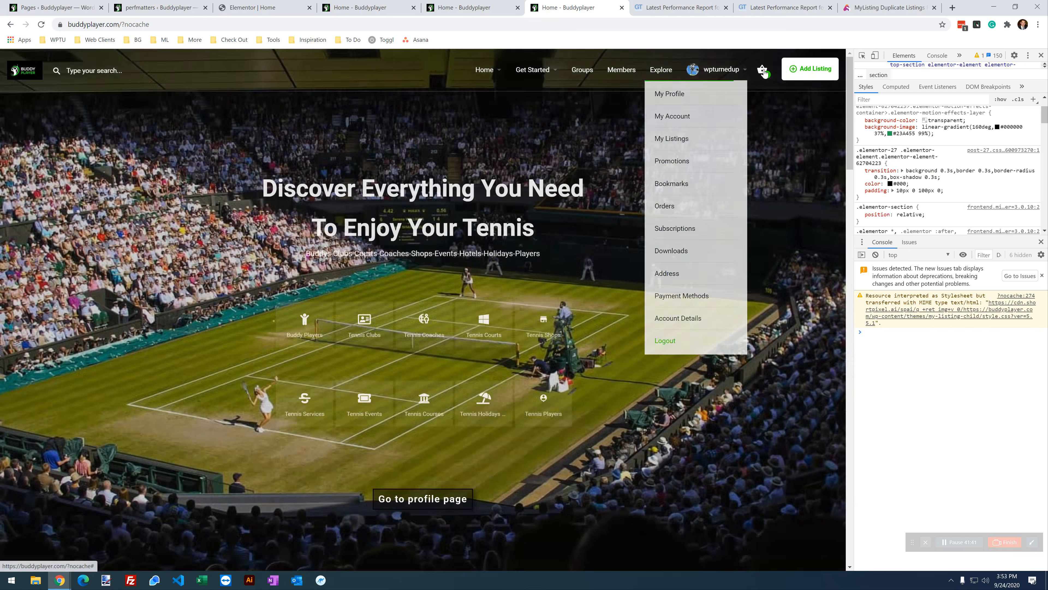
{"action": "left_click", "coordinate": [763, 70]}
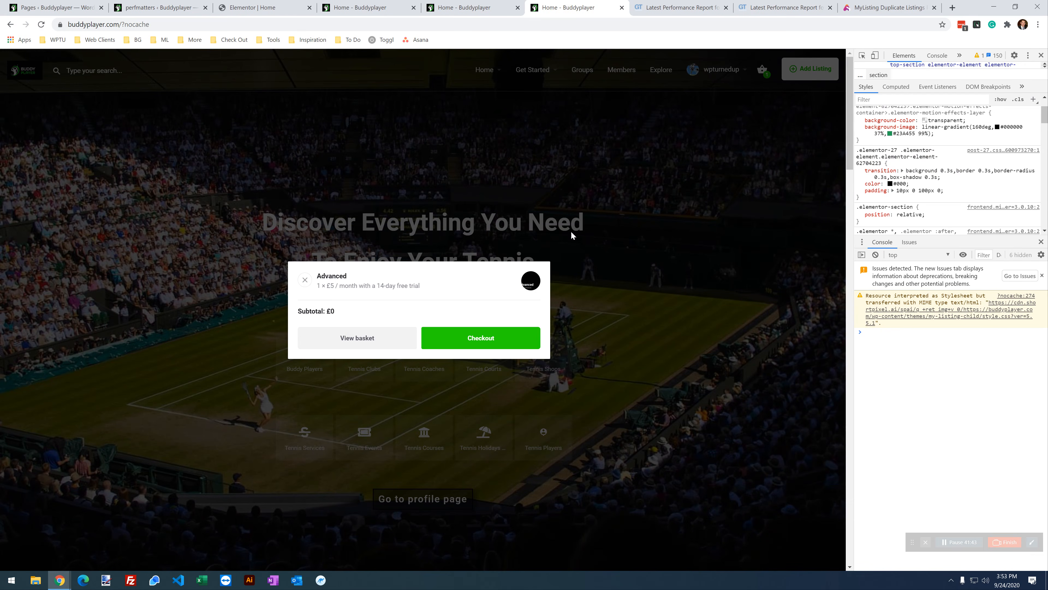
{"action": "left_click", "coordinate": [474, 7]}
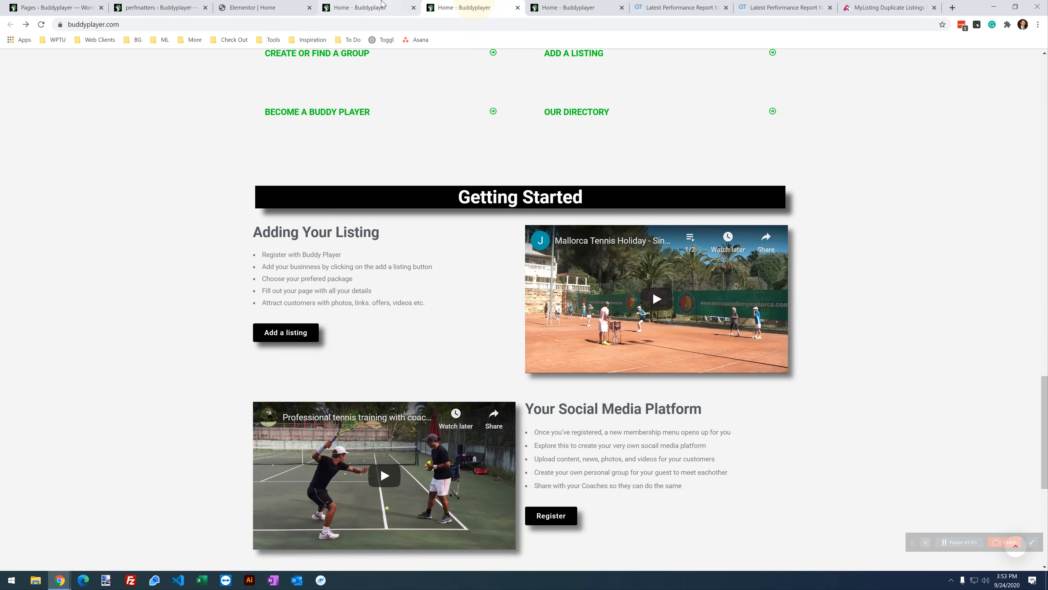
{"action": "left_click", "coordinate": [363, 7]}
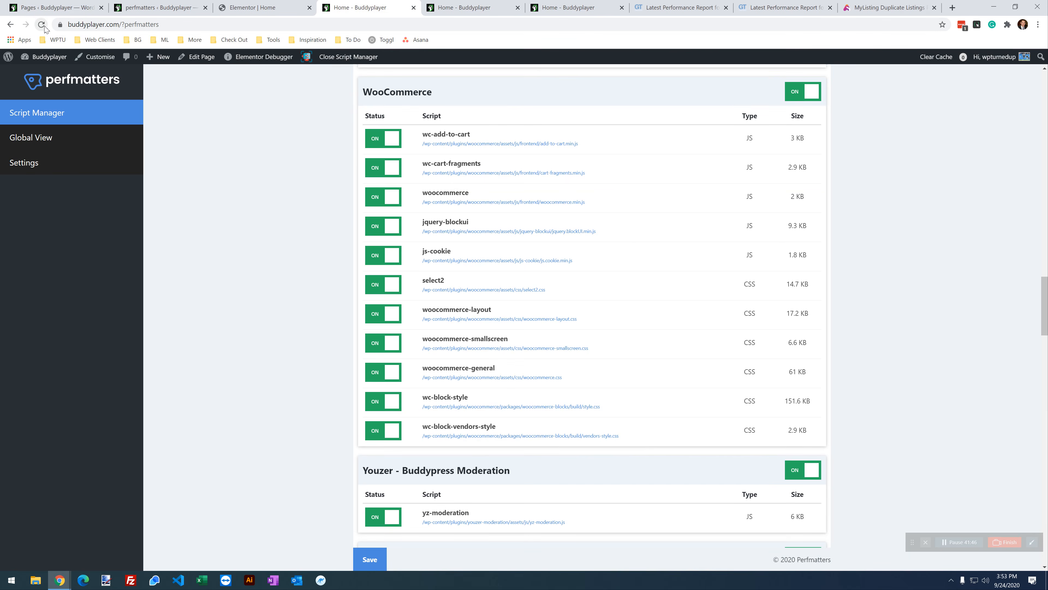
Step: Disable BuddyPress and the whole WooCommerce group on the current URL and save
{"action": "left_click", "coordinate": [140, 157]}
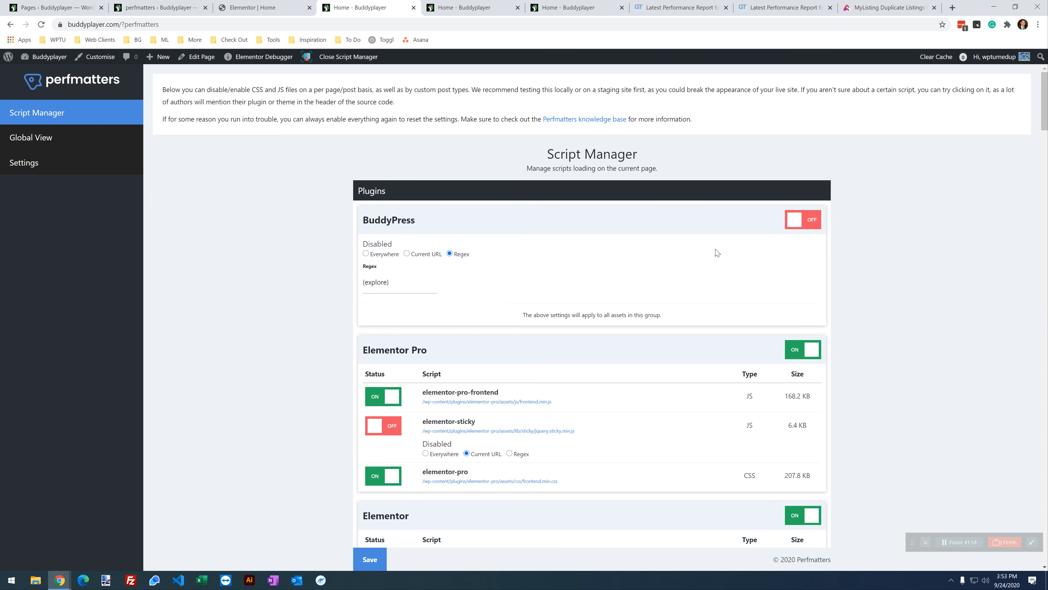
{"action": "left_click", "coordinate": [407, 253]}
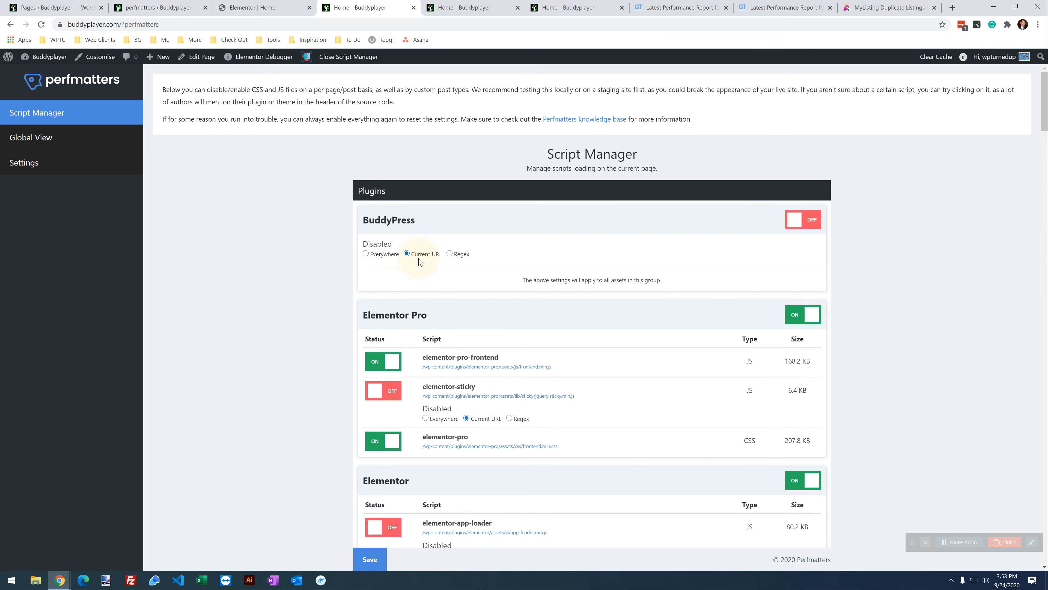
{"action": "scroll", "coordinate": [428, 262], "scroll_direction": "down", "scroll_amount": 3}
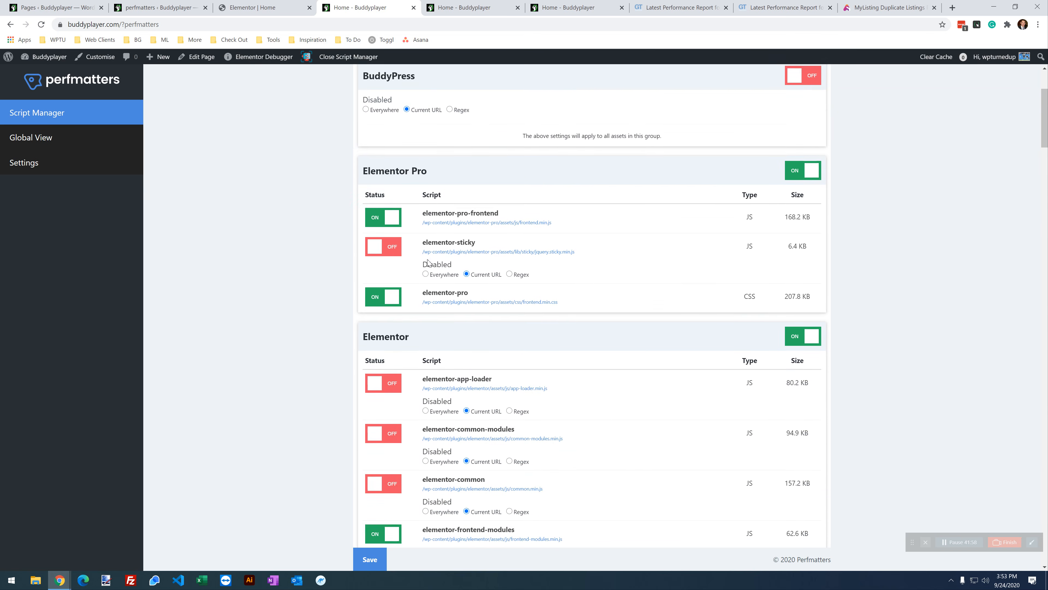
{"action": "scroll", "coordinate": [428, 262], "scroll_direction": "down", "scroll_amount": 20}
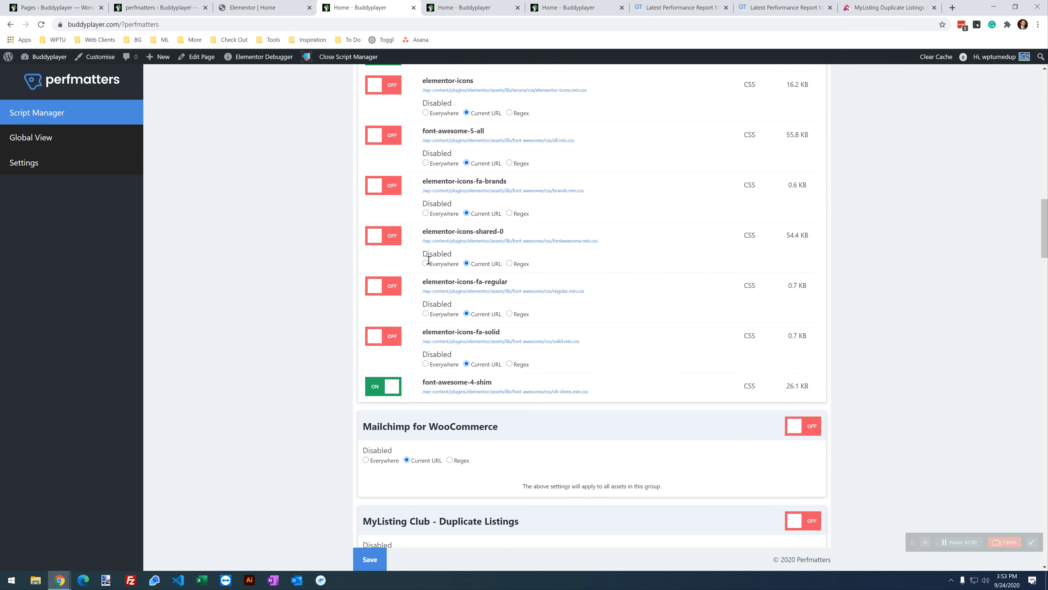
{"action": "scroll", "coordinate": [429, 260], "scroll_direction": "down", "scroll_amount": 5}
{"action": "scroll", "coordinate": [429, 263], "scroll_direction": "down", "scroll_amount": 10}
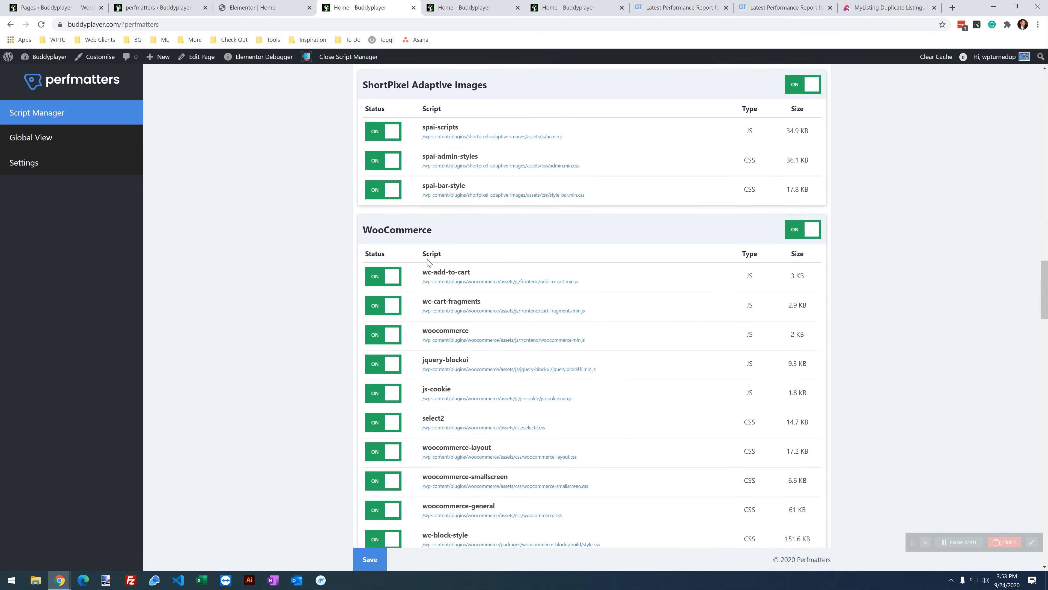
{"action": "scroll", "coordinate": [437, 253], "scroll_direction": "up", "scroll_amount": 2}
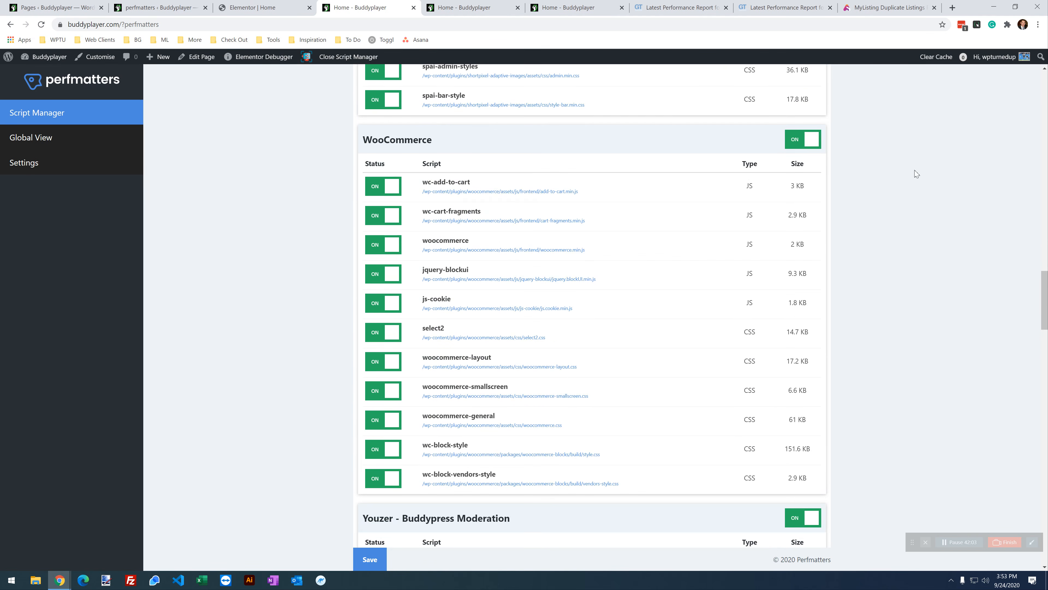
{"action": "left_click", "coordinate": [792, 139]}
{"action": "left_click", "coordinate": [422, 174]}
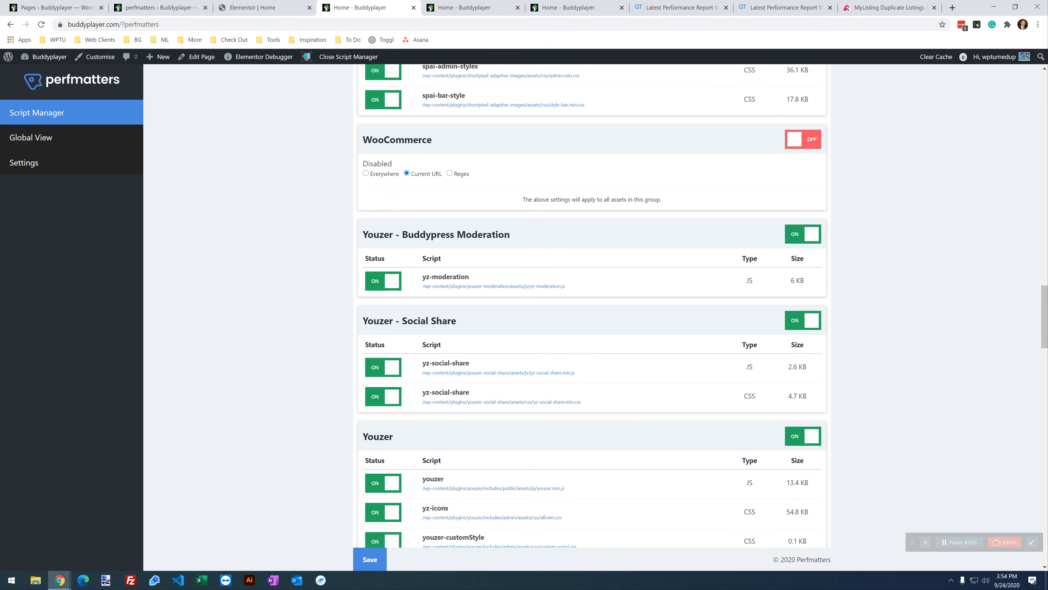
{"action": "left_click", "coordinate": [370, 559]}
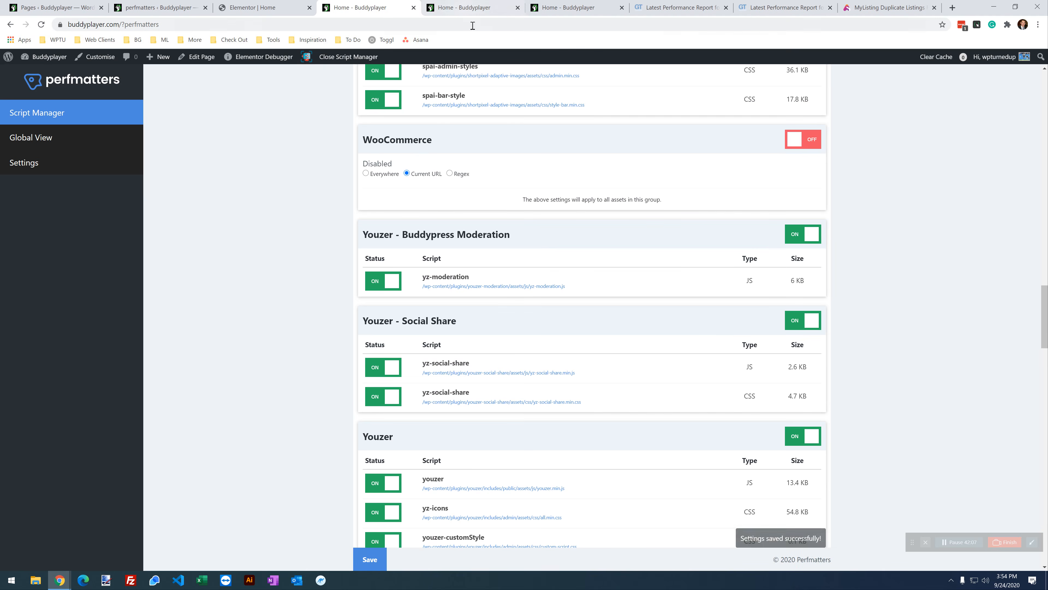
Step: Reload the home page and confirm the basket now opens empty
{"action": "left_click", "coordinate": [550, 6]}
{"action": "left_click", "coordinate": [42, 24]}
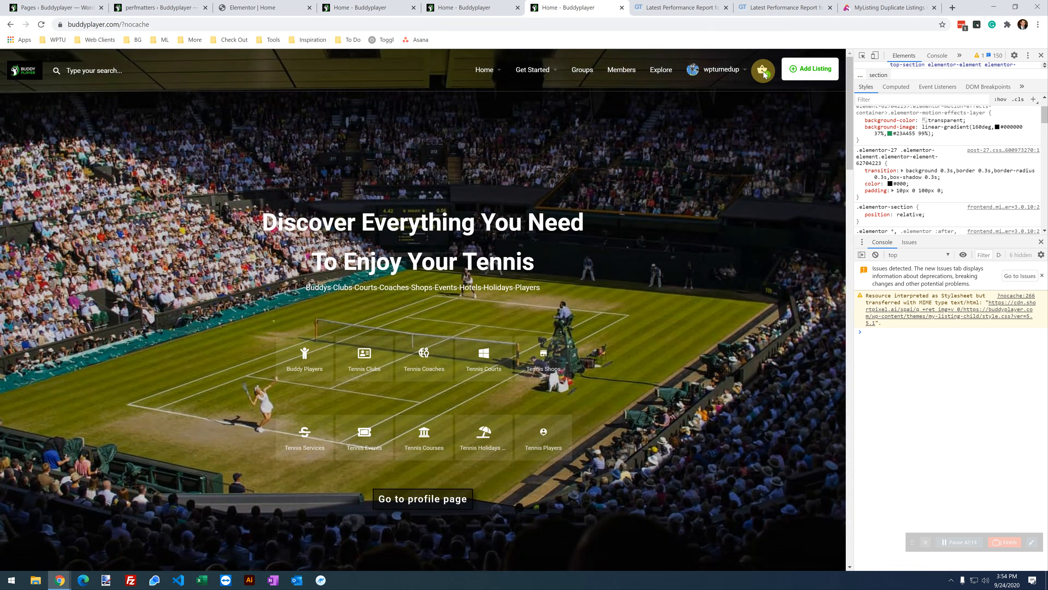
{"action": "left_click", "coordinate": [762, 70]}
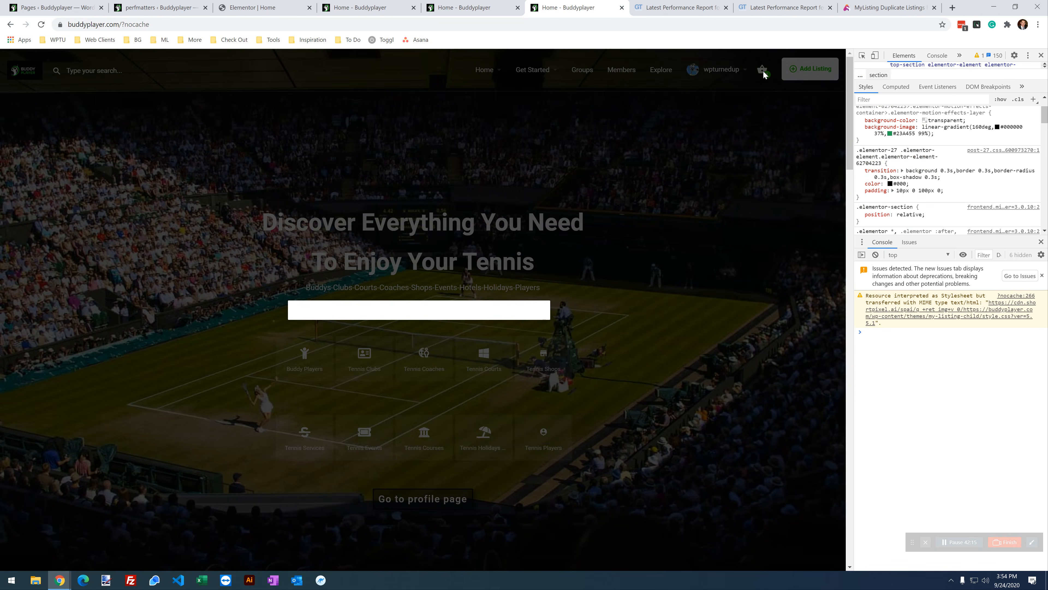
{"action": "left_click", "coordinate": [763, 113]}
{"action": "left_click", "coordinate": [475, 8]}
Step: Turn the WooCommerce script group back on in the Script Manager
{"action": "left_click", "coordinate": [321, 4]}
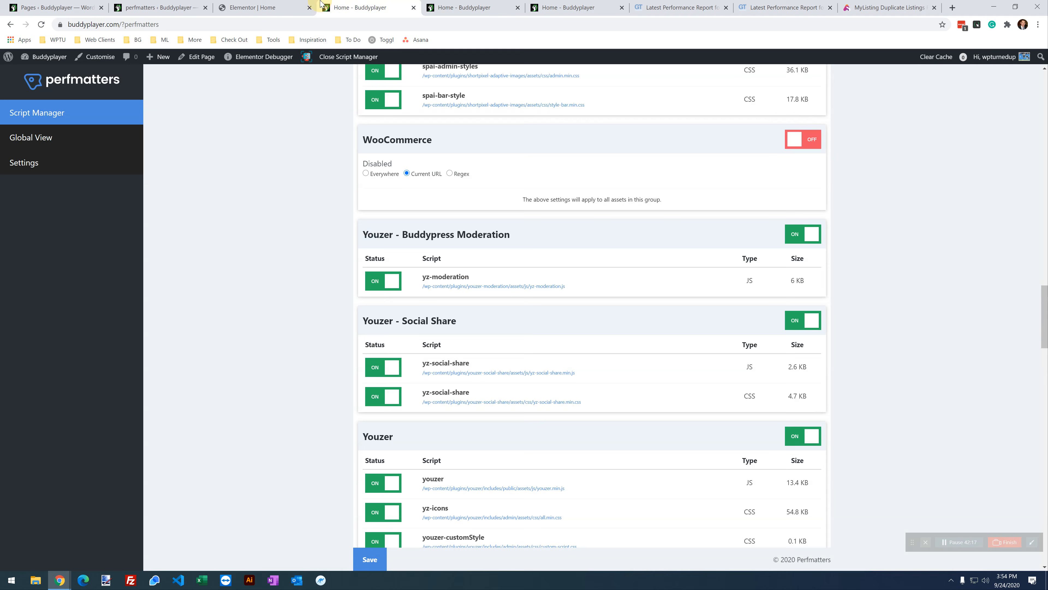
{"action": "scroll", "coordinate": [796, 335], "scroll_direction": "up", "scroll_amount": 2}
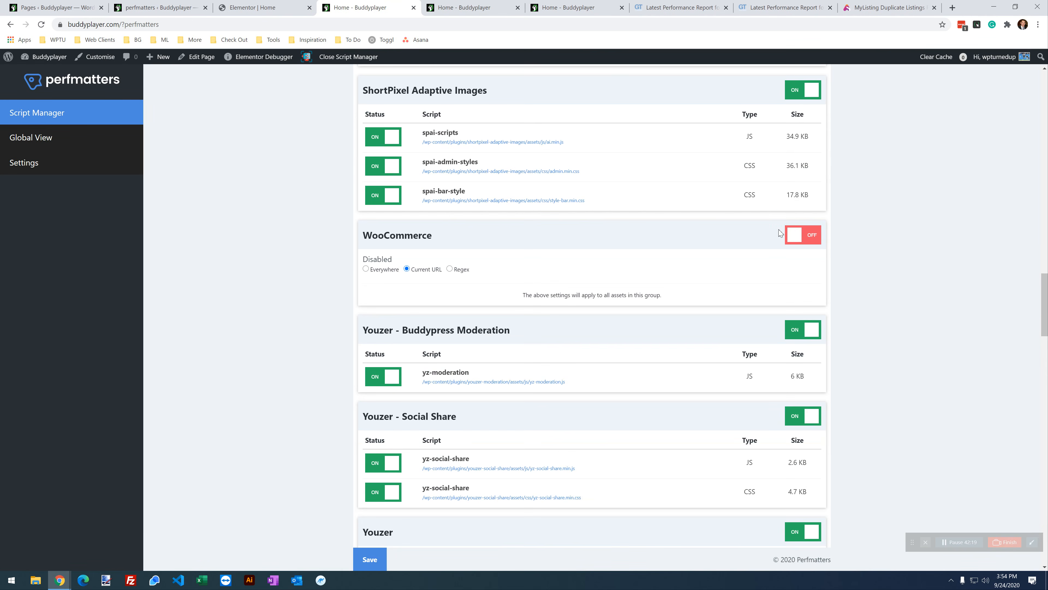
{"action": "left_click", "coordinate": [792, 235]}
{"action": "scroll", "coordinate": [606, 269], "scroll_direction": "down", "scroll_amount": 1}
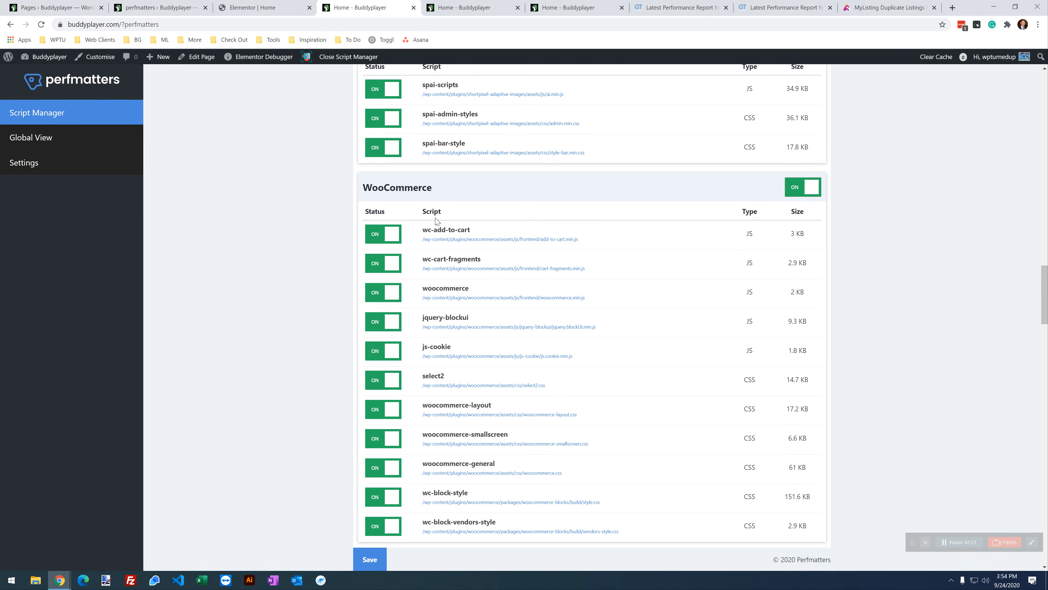
{"action": "scroll", "coordinate": [437, 221], "scroll_direction": "down", "scroll_amount": 2}
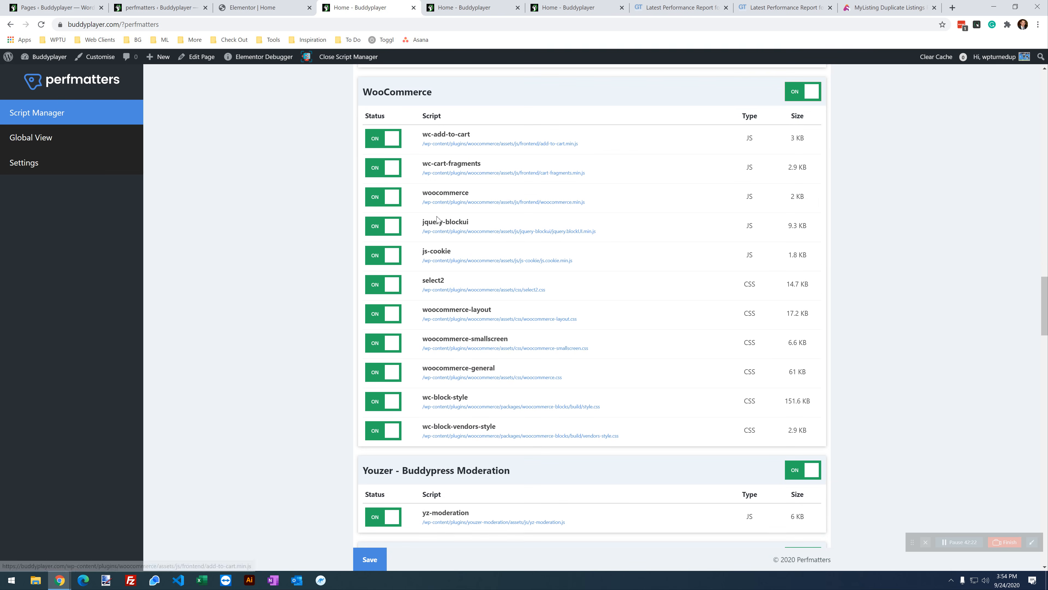
Step: Disable woocommerce, jquery-blockui, js-cookie, select2 and woocommerce-layout on the Current URL only
{"action": "left_click", "coordinate": [377, 205]}
{"action": "left_click", "coordinate": [466, 224]}
{"action": "left_click", "coordinate": [379, 247]}
{"action": "left_click", "coordinate": [466, 275]}
{"action": "left_click", "coordinate": [376, 297]}
{"action": "left_click", "coordinate": [462, 326]}
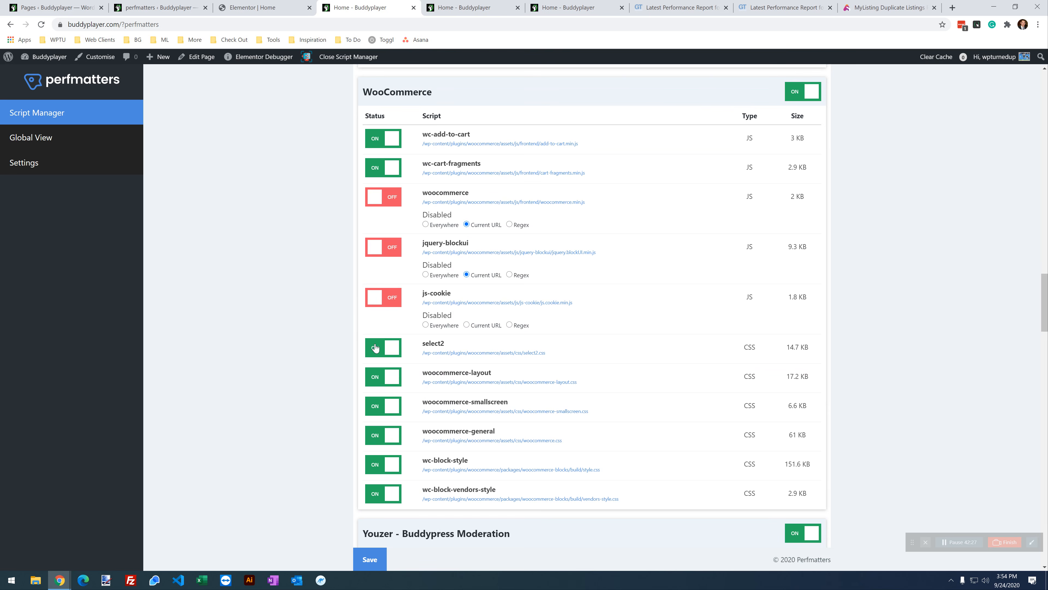
{"action": "left_click", "coordinate": [475, 326]}
{"action": "left_click", "coordinate": [378, 356]}
{"action": "left_click", "coordinate": [475, 375]}
{"action": "left_click", "coordinate": [384, 399]}
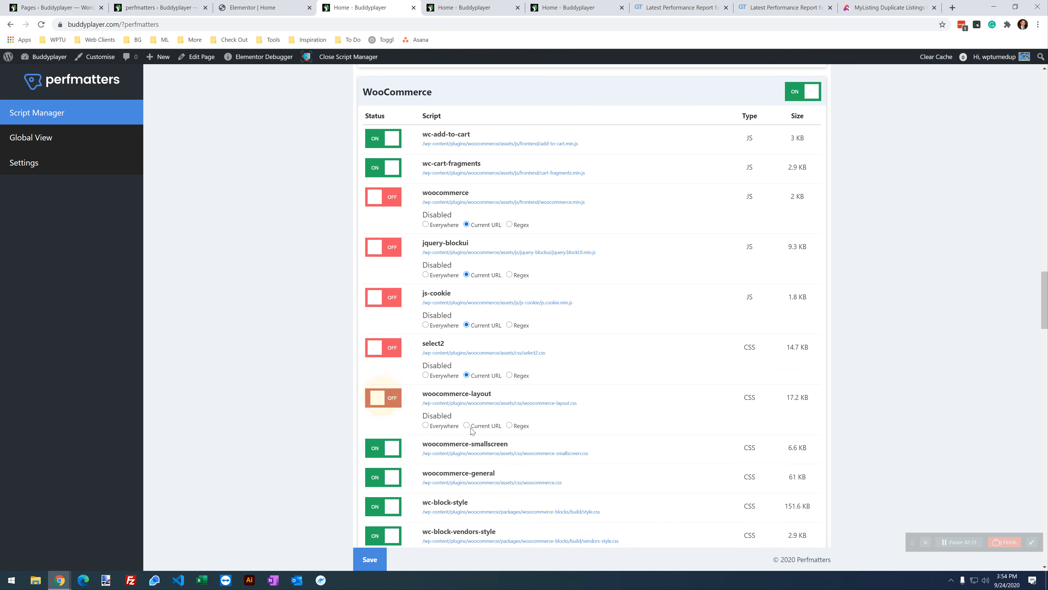
{"action": "left_click", "coordinate": [466, 426]}
Step: Disable woocommerce-smallscreen, woocommerce-general, wc-block-style and wc-block-vendors-style on the Current URL only
{"action": "left_click", "coordinate": [387, 452]}
{"action": "left_click", "coordinate": [466, 476]}
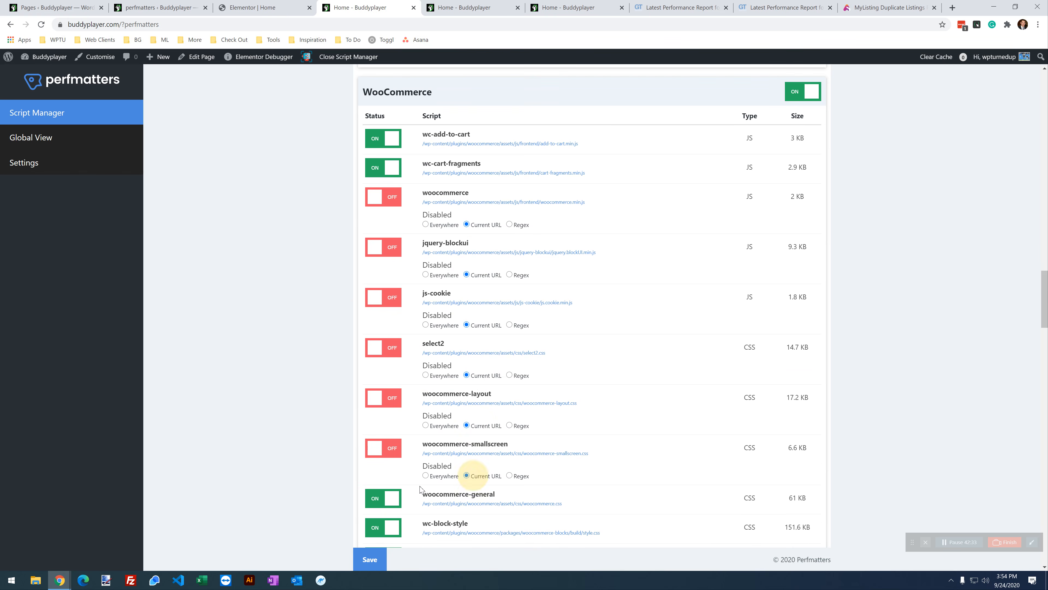
{"action": "left_click", "coordinate": [388, 498]}
{"action": "scroll", "coordinate": [483, 446], "scroll_direction": "down", "scroll_amount": 2}
{"action": "left_click", "coordinate": [485, 431]}
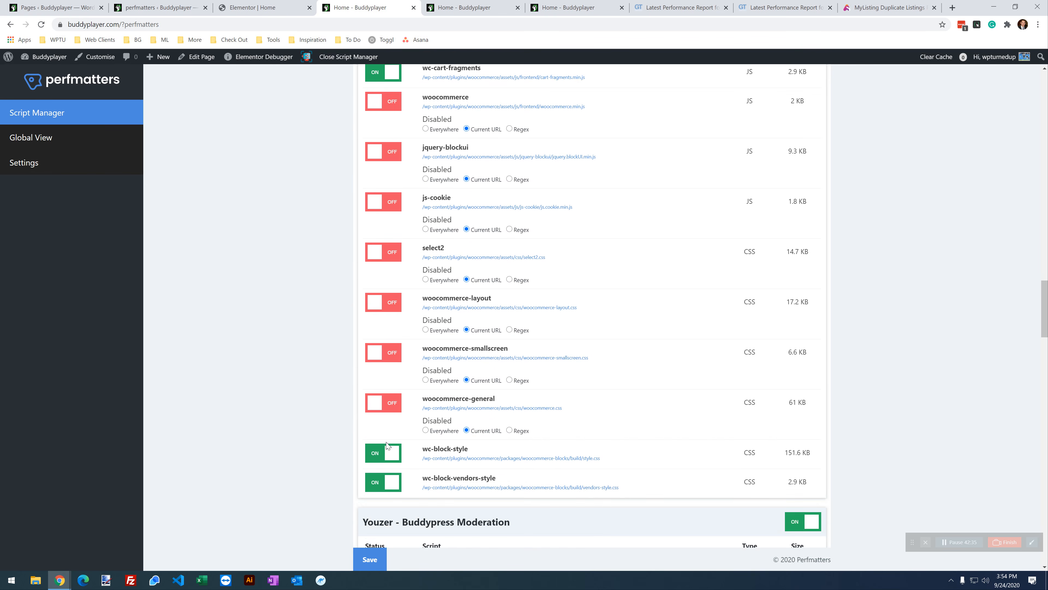
{"action": "left_click", "coordinate": [383, 452]}
{"action": "scroll", "coordinate": [475, 429], "scroll_direction": "down", "scroll_amount": 1}
{"action": "left_click", "coordinate": [475, 430]}
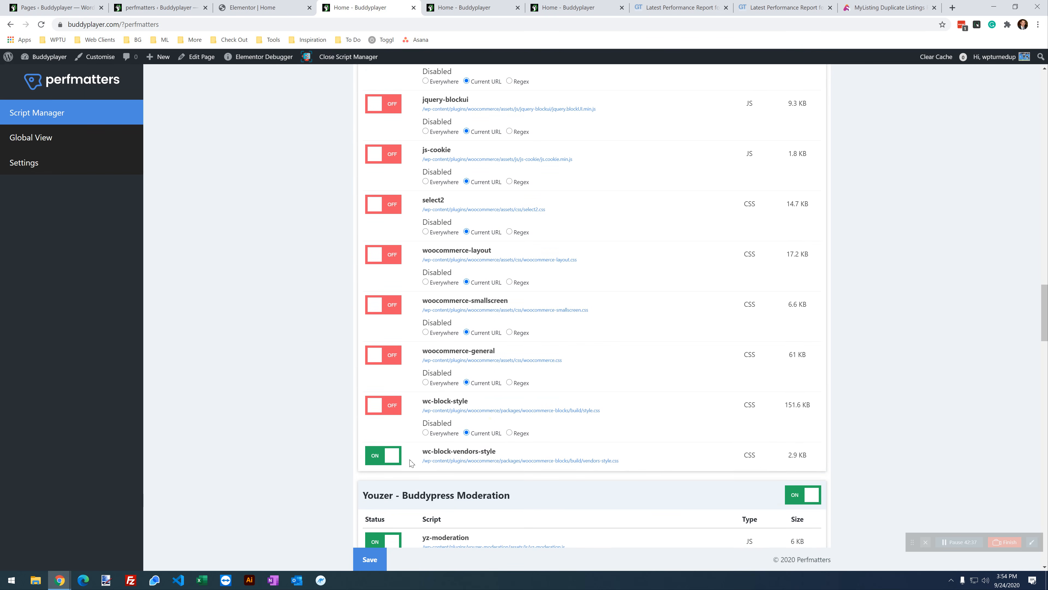
{"action": "left_click", "coordinate": [392, 460]}
{"action": "left_click", "coordinate": [483, 483]}
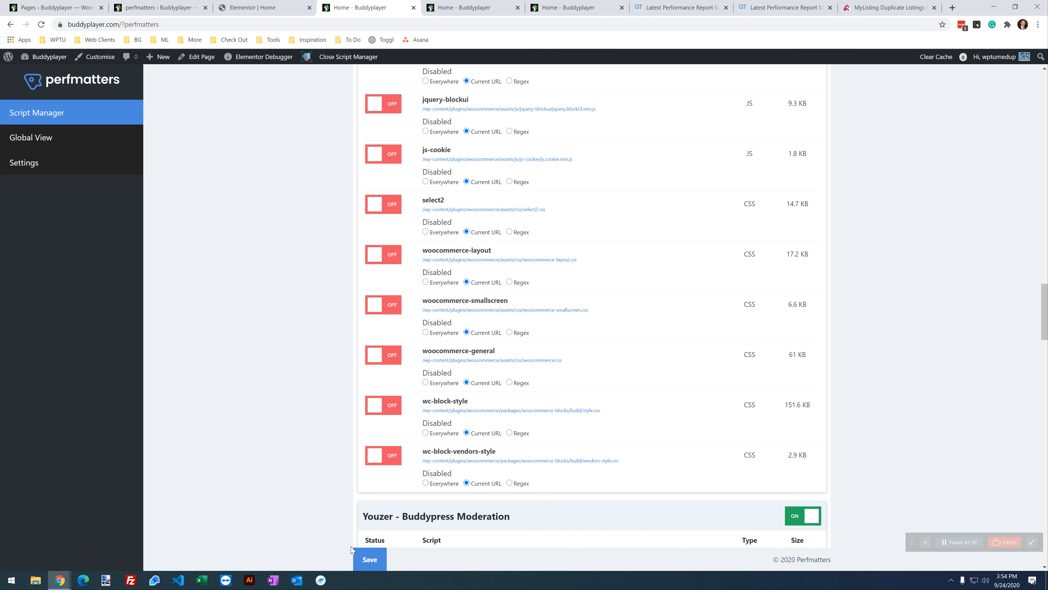
Step: Save the Script Manager settings, then reload the home page twice to test
{"action": "left_click", "coordinate": [369, 557]}
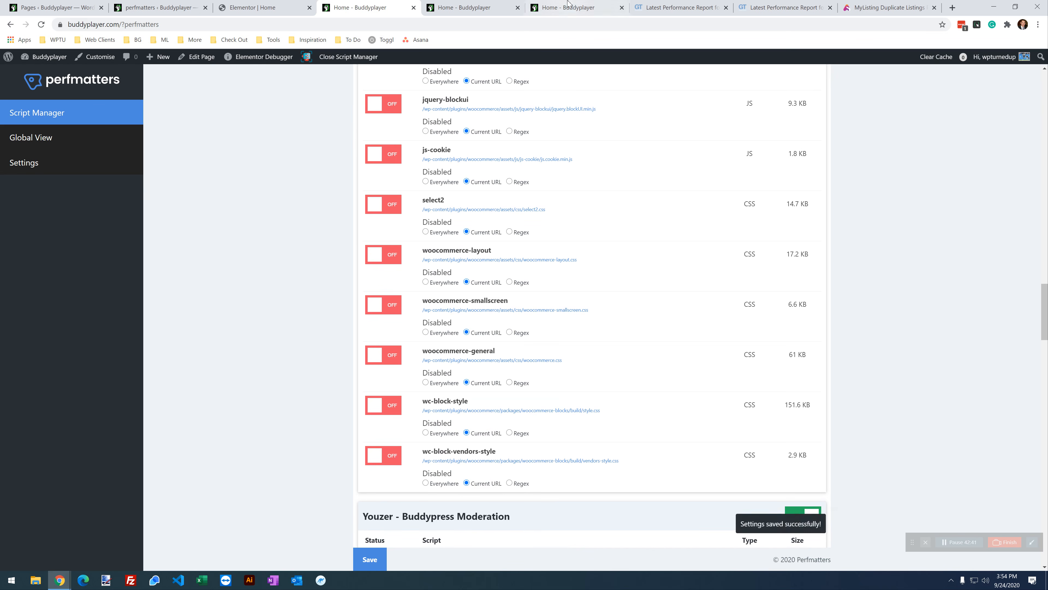
{"action": "left_click", "coordinate": [569, 7]}
{"action": "left_click", "coordinate": [40, 23]}
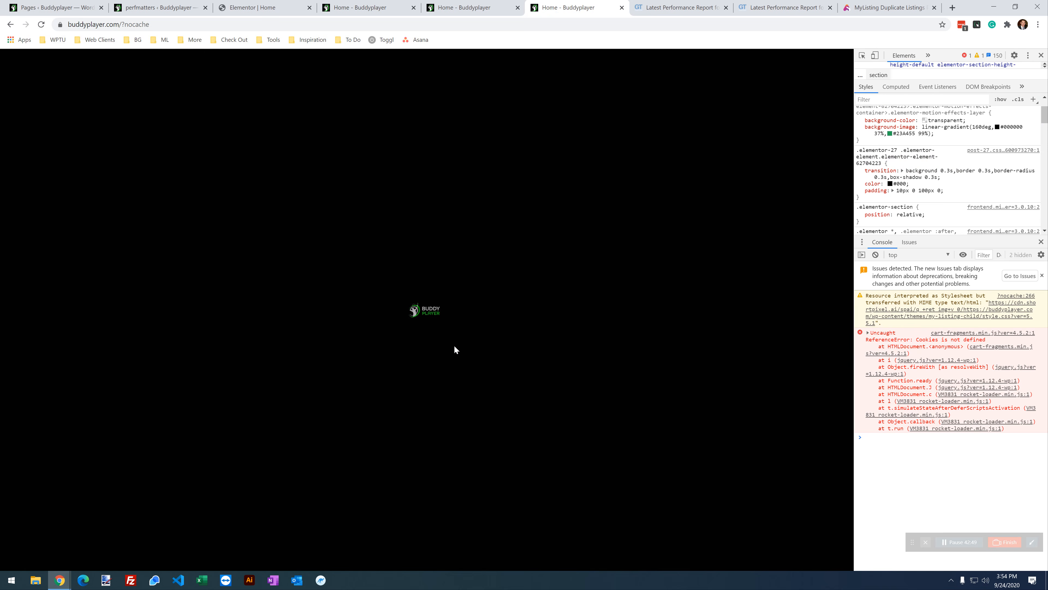
{"action": "left_click", "coordinate": [42, 24]}
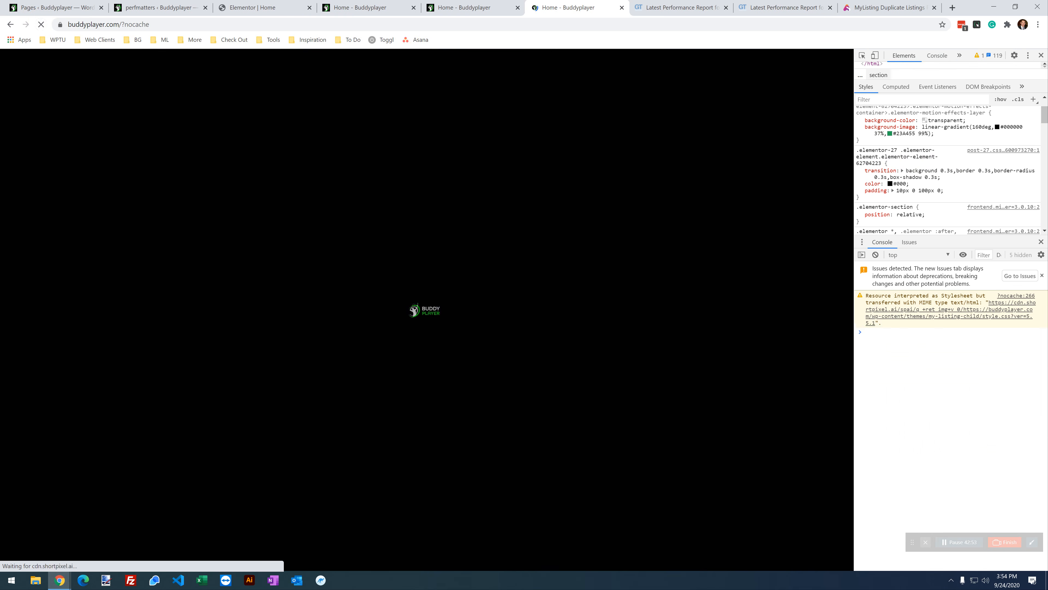
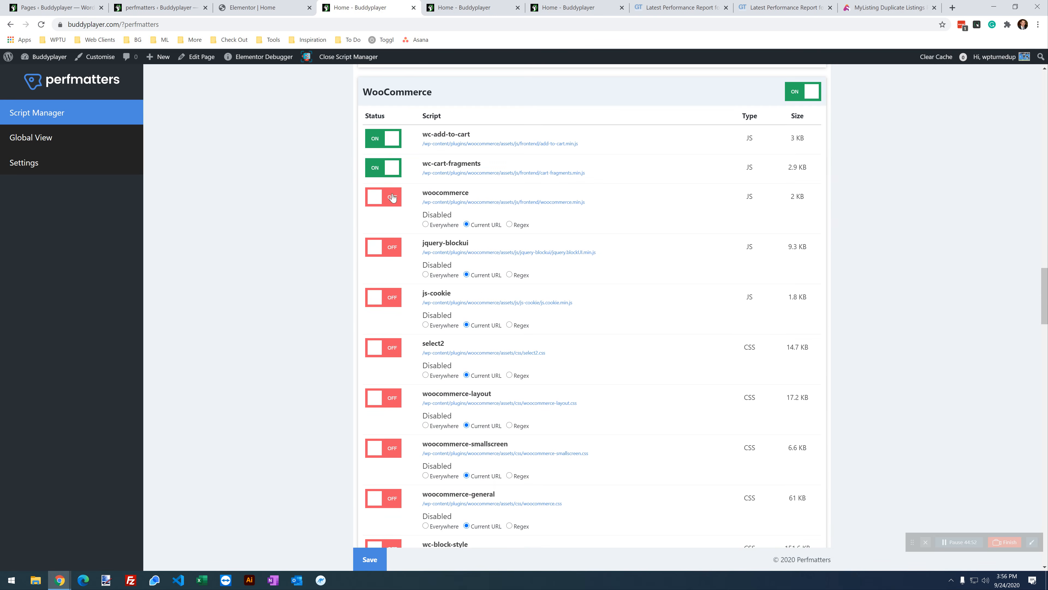
Step: Turn wc-block-vendors-style, wc-block-style, woocommerce-general and woocommerce-smallscreen back on
{"action": "scroll", "coordinate": [408, 500], "scroll_direction": "down", "scroll_amount": 4}
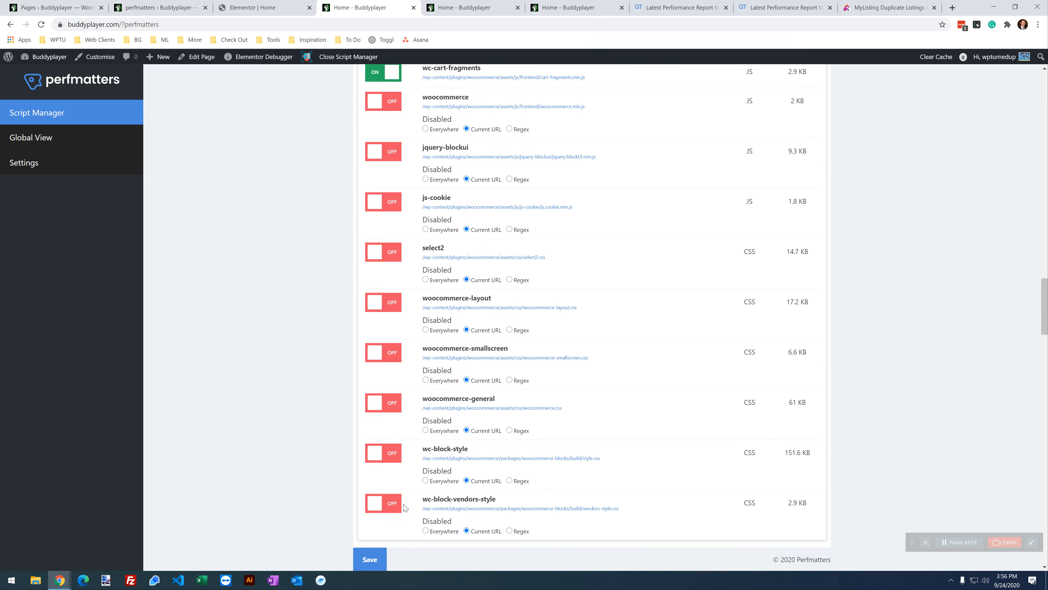
{"action": "left_click", "coordinate": [384, 407]}
{"action": "left_click", "coordinate": [387, 357]}
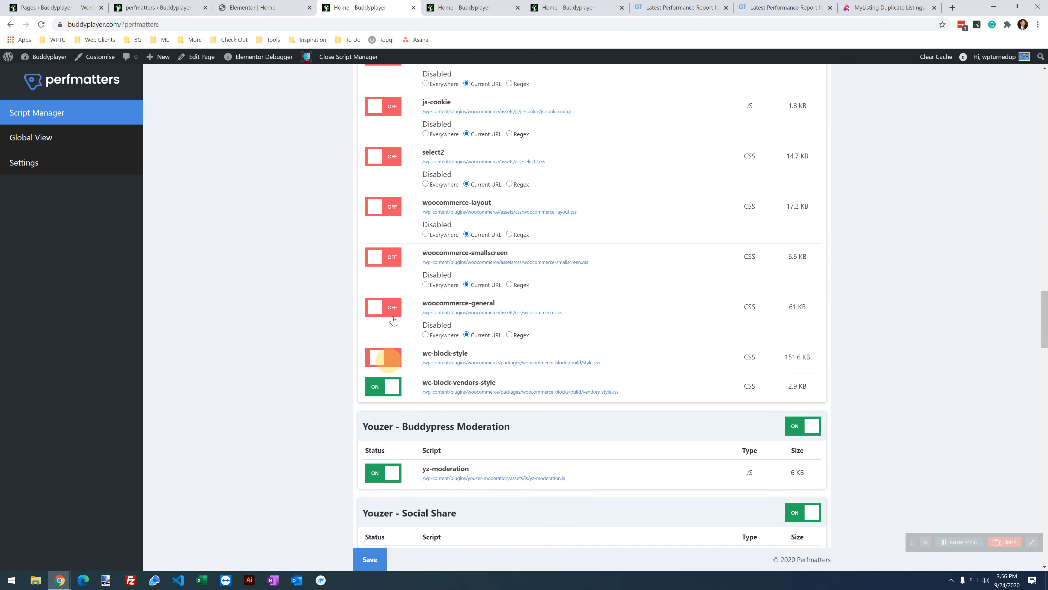
{"action": "left_click", "coordinate": [389, 308]}
{"action": "left_click", "coordinate": [389, 256]}
Step: Re-enable woocommerce-layout, select2, js-cookie and jquery-blockui, then save the Script Manager settings
{"action": "left_click", "coordinate": [388, 207]}
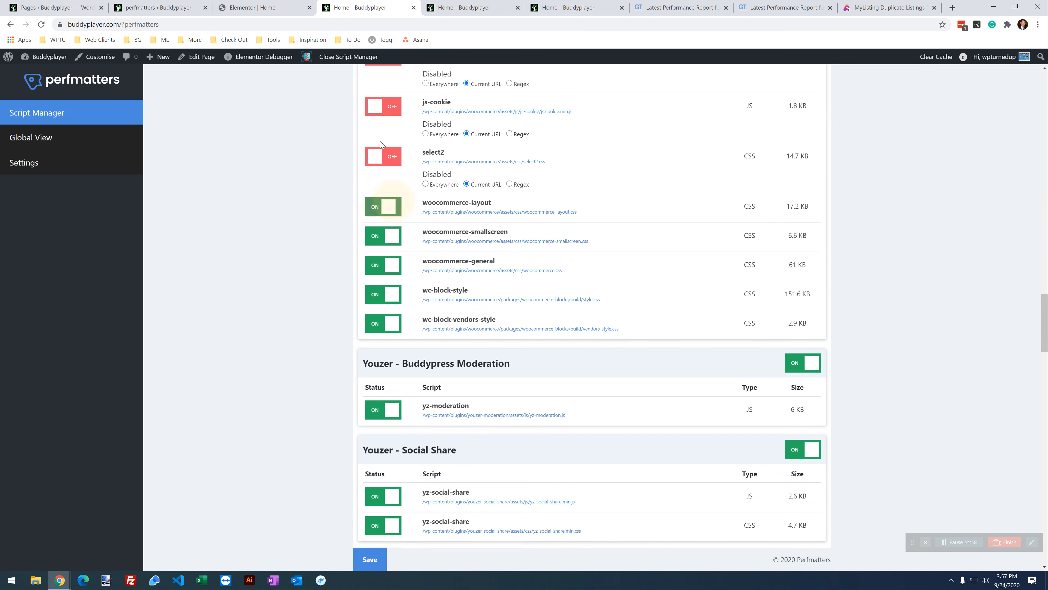
{"action": "left_click", "coordinate": [382, 158]}
{"action": "left_click", "coordinate": [384, 105]}
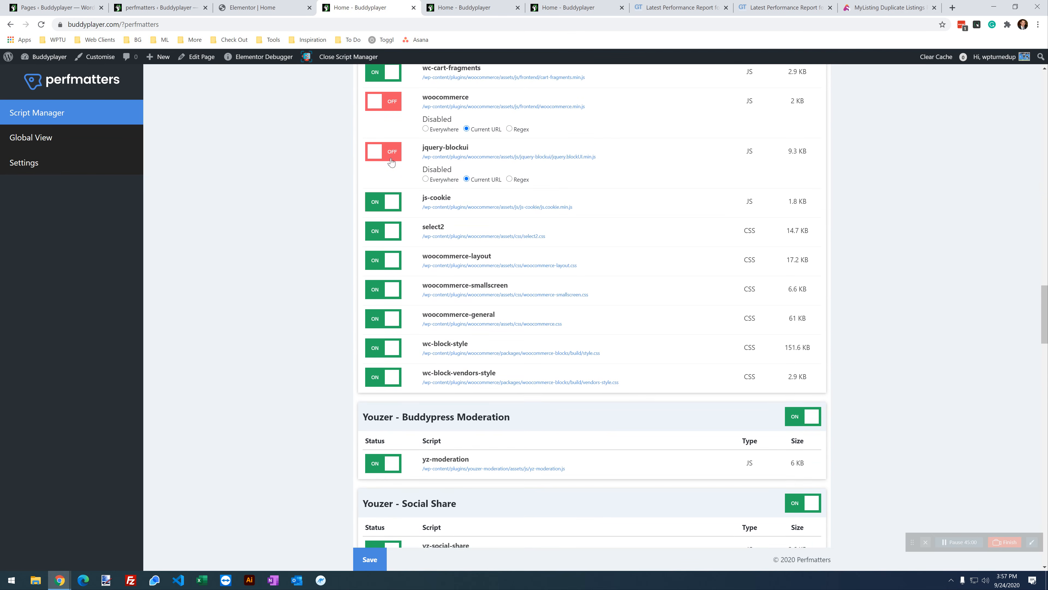
{"action": "left_click", "coordinate": [391, 161]}
{"action": "scroll", "coordinate": [297, 408], "scroll_direction": "up", "scroll_amount": 5}
{"action": "scroll", "coordinate": [296, 408], "scroll_direction": "down", "scroll_amount": 2}
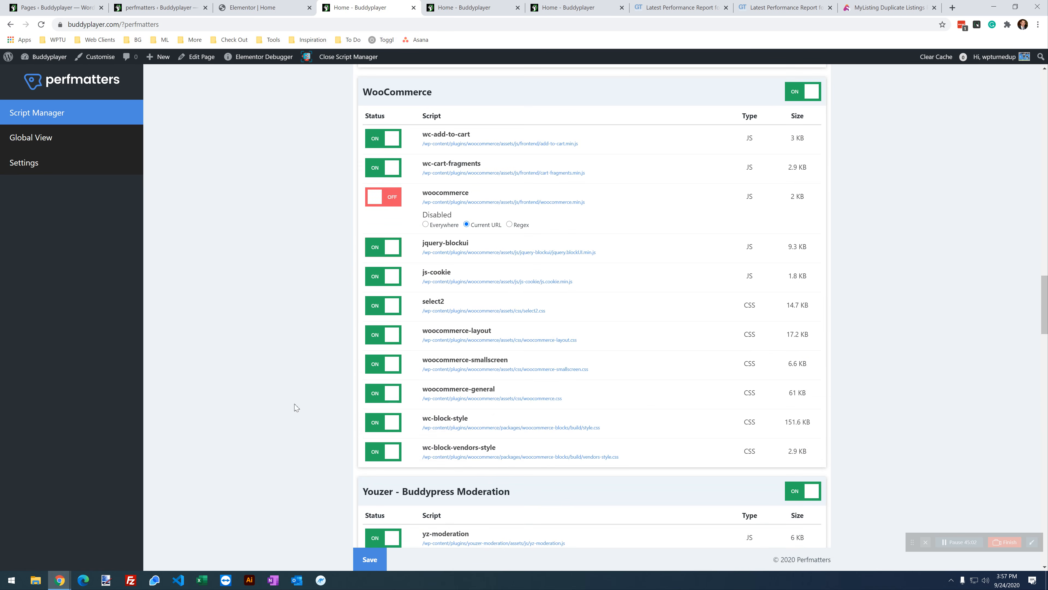
{"action": "scroll", "coordinate": [519, 338], "scroll_direction": "down", "scroll_amount": 1}
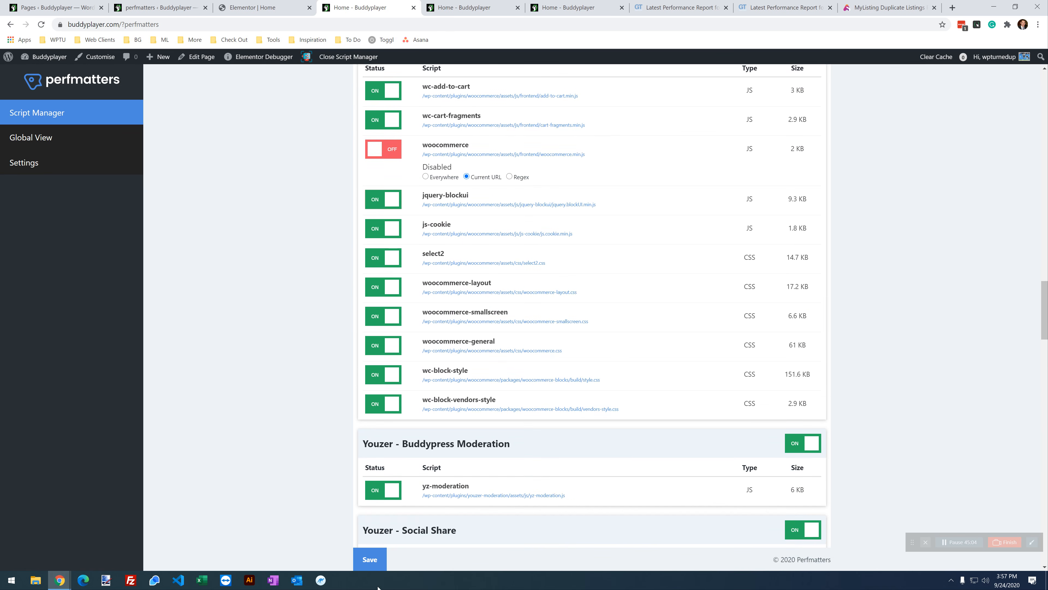
{"action": "left_click", "coordinate": [376, 558]}
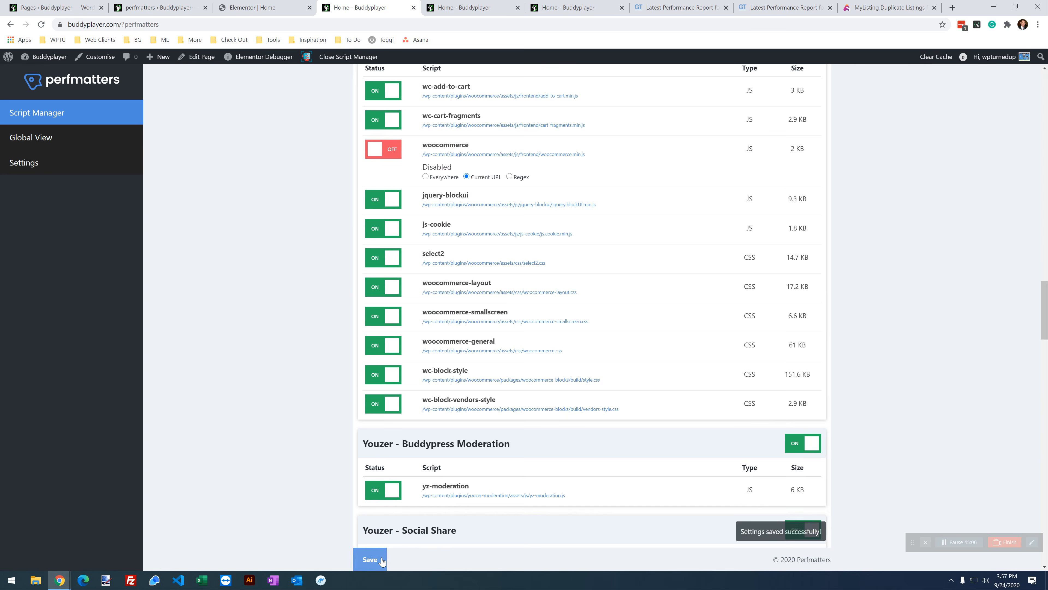
{"action": "left_click", "coordinate": [569, 7]}
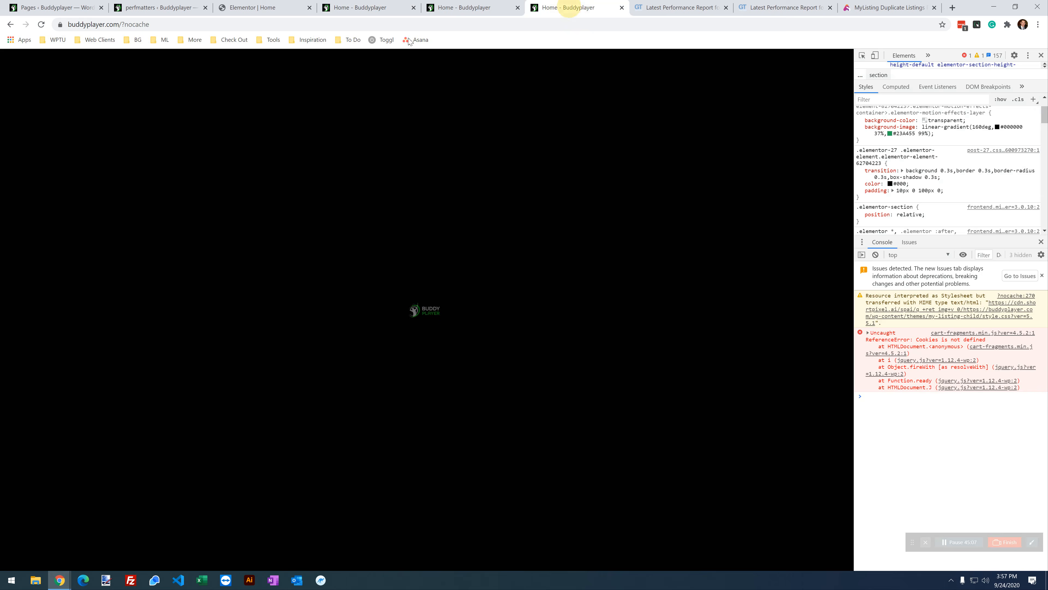
{"action": "left_click", "coordinate": [40, 24]}
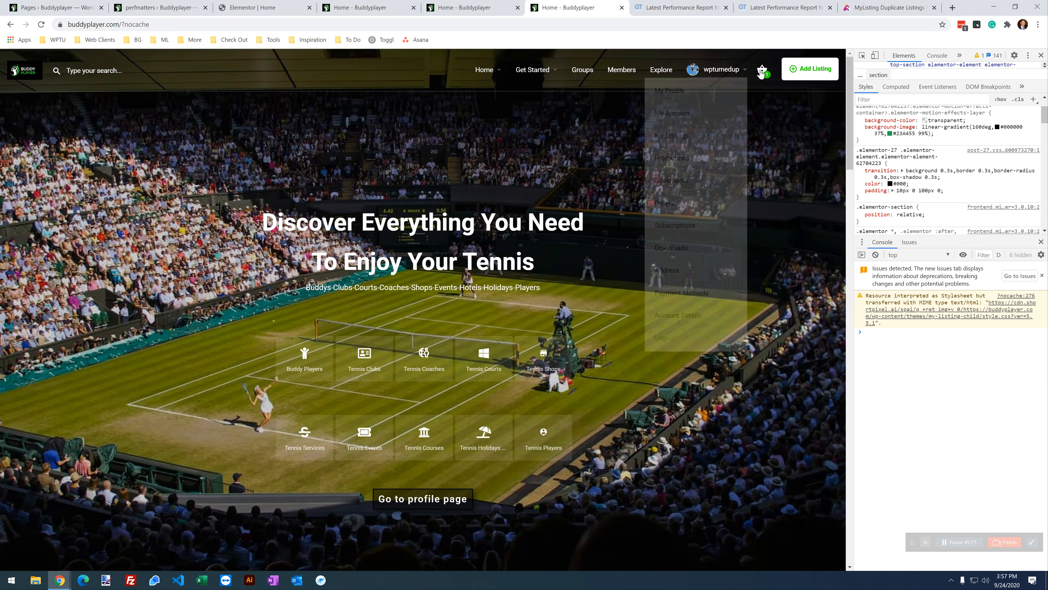
{"action": "left_click", "coordinate": [761, 70]}
{"action": "left_click", "coordinate": [358, 8]}
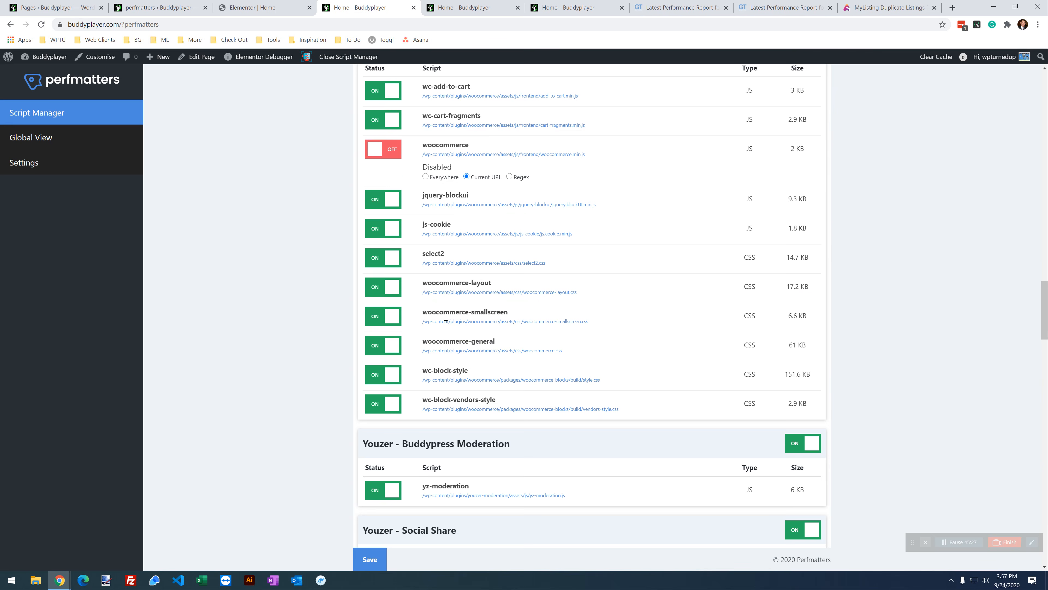
Step: Disable jquery-blockui and js-cookie on the current URL, save, and reload the home page
{"action": "scroll", "coordinate": [446, 317], "scroll_direction": "up", "scroll_amount": 2}
{"action": "scroll", "coordinate": [450, 315], "scroll_direction": "down", "scroll_amount": 1}
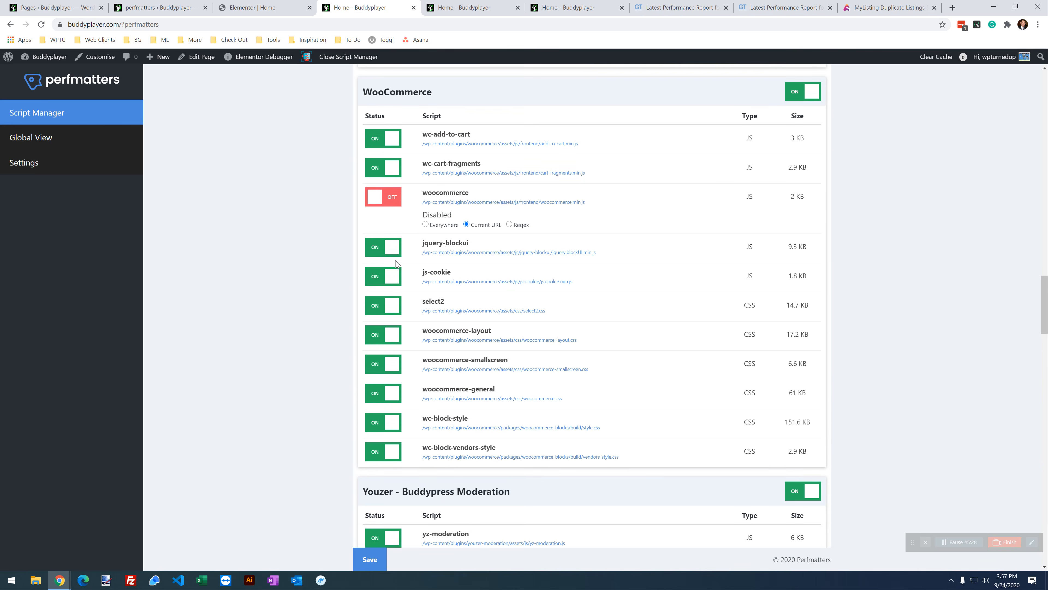
{"action": "left_click", "coordinate": [380, 247]}
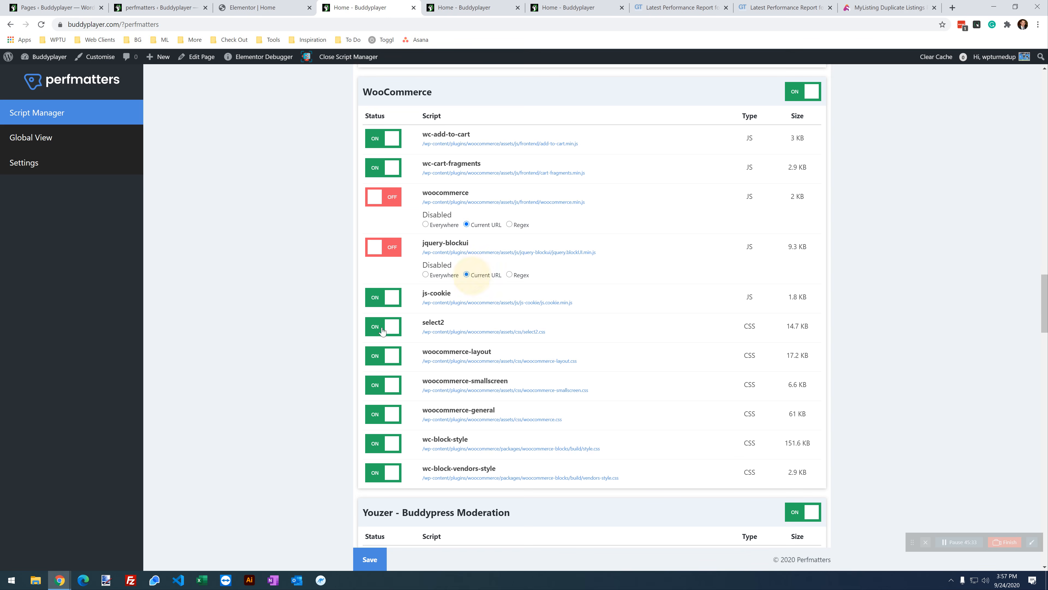
{"action": "left_click", "coordinate": [383, 297]}
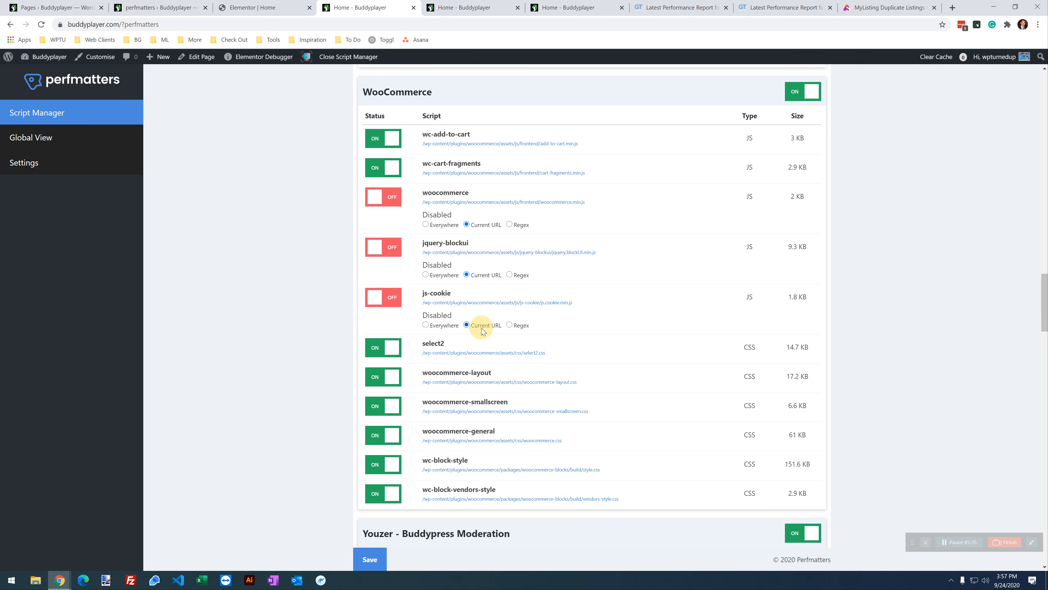
{"action": "left_click", "coordinate": [380, 568]}
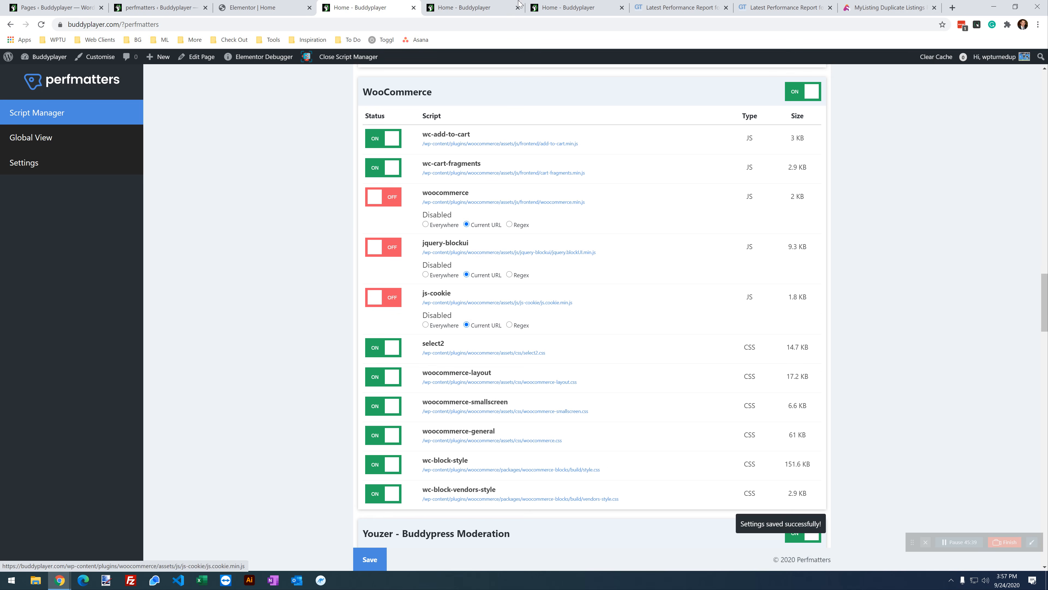
{"action": "left_click", "coordinate": [552, 4]}
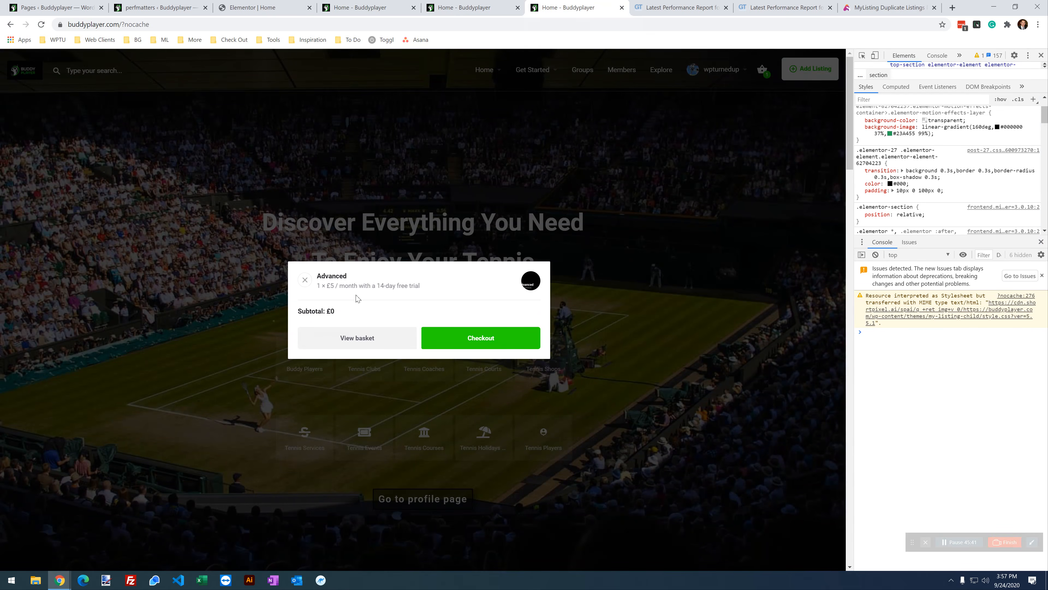
{"action": "left_click", "coordinate": [41, 24]}
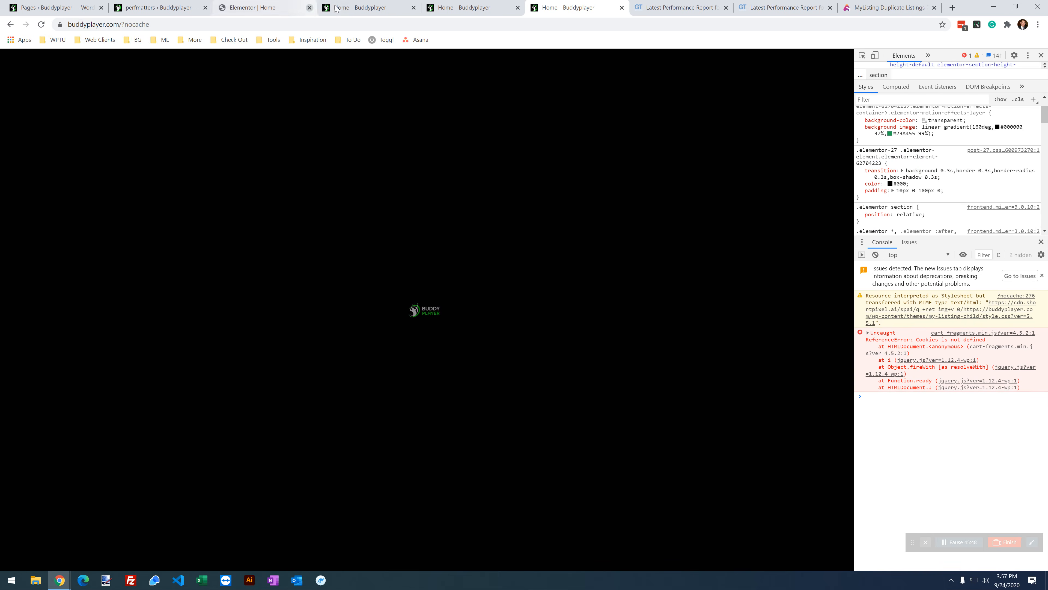
Step: Turn js-cookie back on, save, reload the home page and check the basket popup
{"action": "left_click", "coordinate": [355, 8]}
{"action": "left_click", "coordinate": [388, 304]}
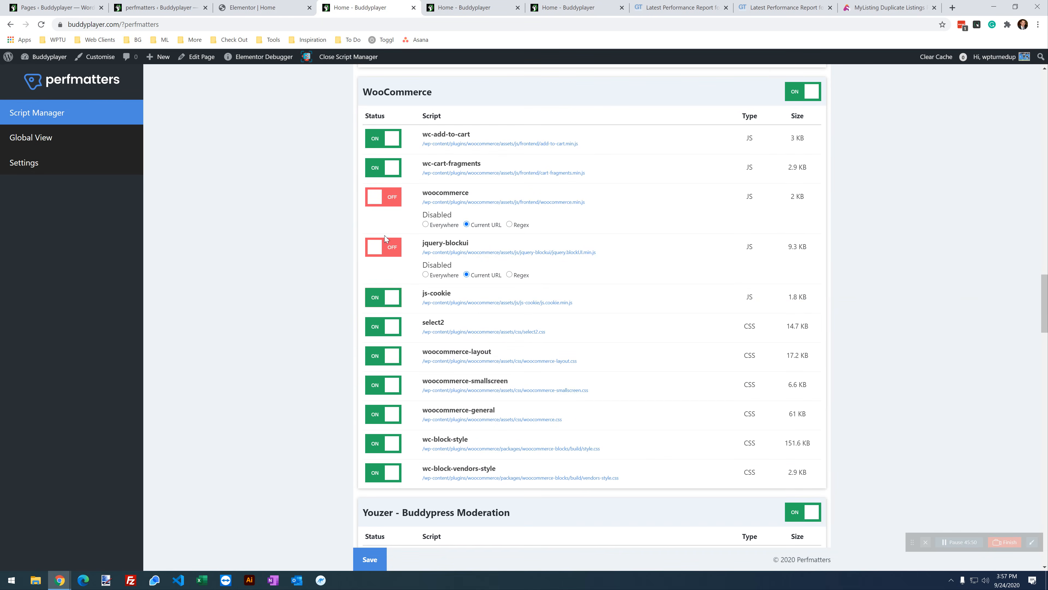
{"action": "left_click", "coordinate": [370, 558]}
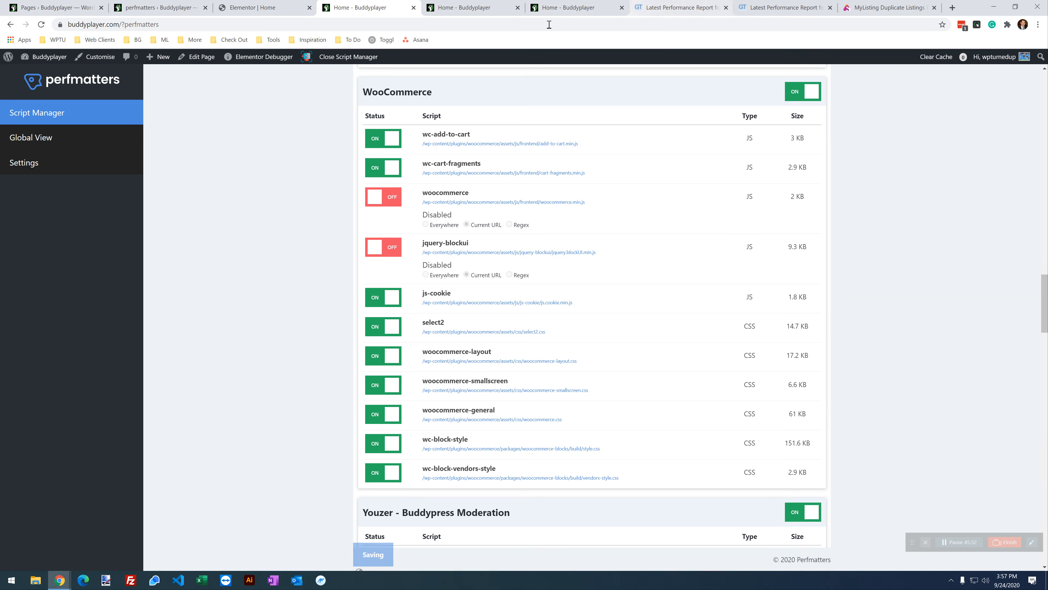
{"action": "left_click", "coordinate": [567, 7]}
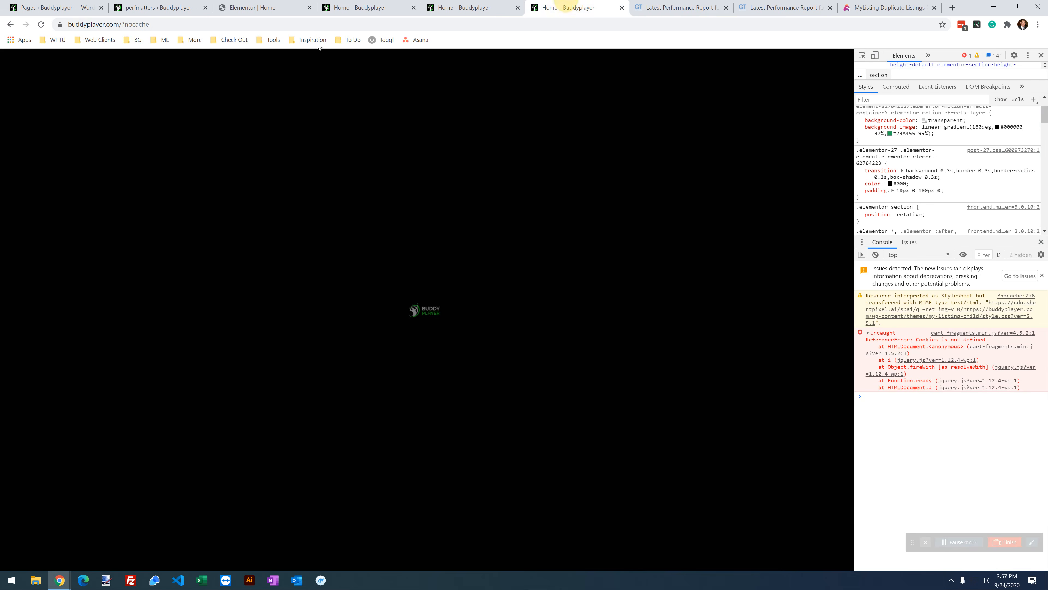
{"action": "left_click", "coordinate": [41, 25]}
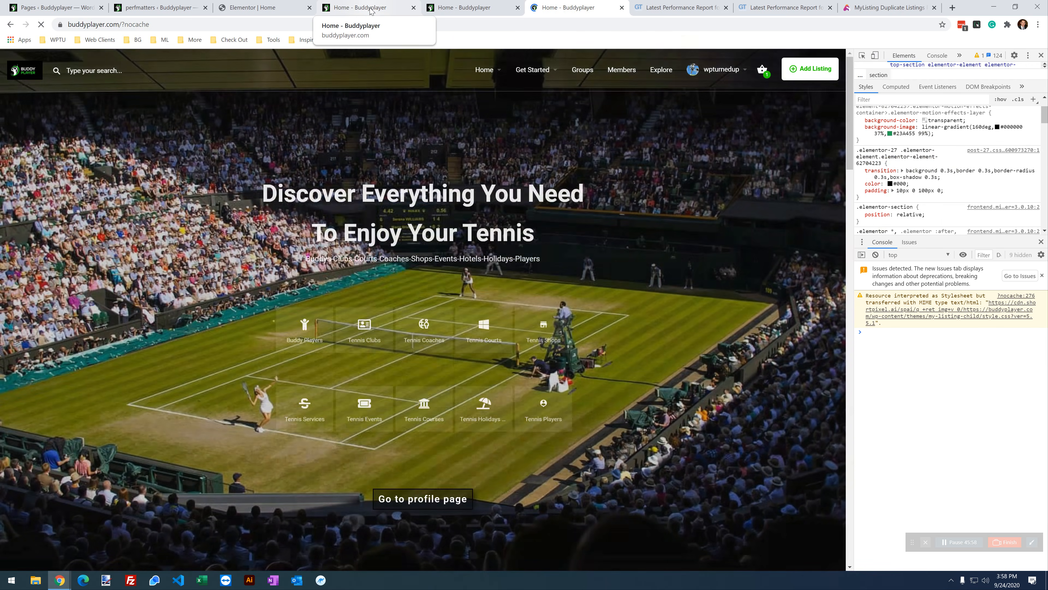
{"action": "left_click", "coordinate": [763, 73]}
{"action": "left_click", "coordinate": [498, 6]}
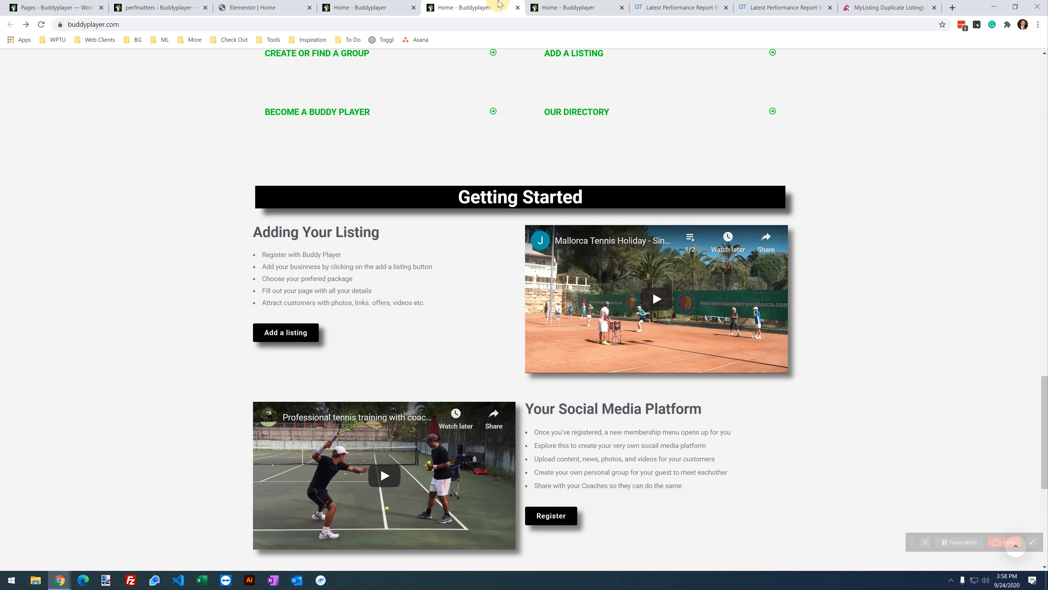
{"action": "left_click", "coordinate": [355, 7]}
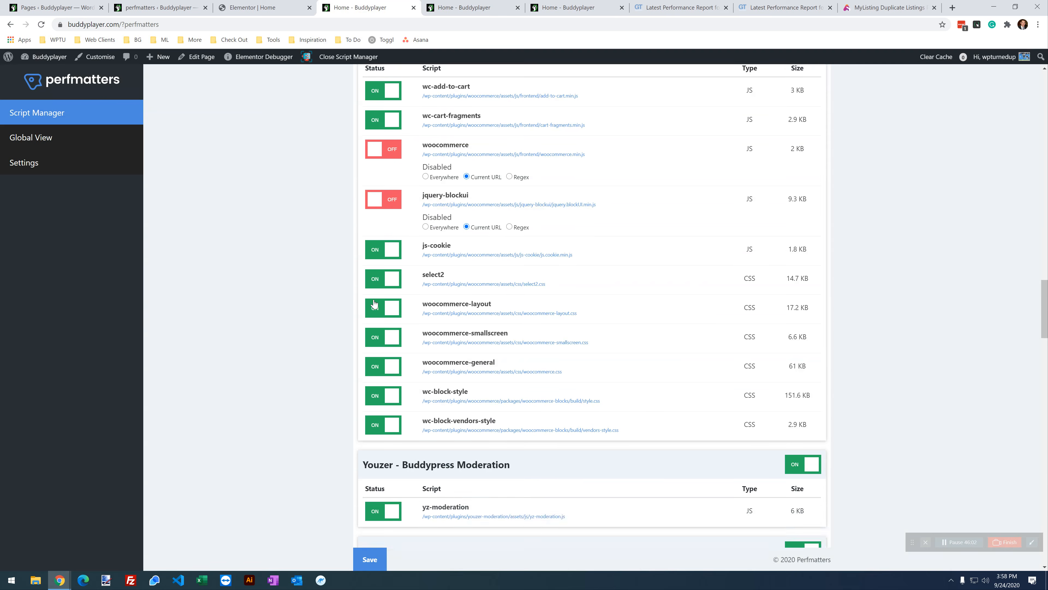
Step: Disable select2 on the current URL, save, and check the home page basket still works
{"action": "left_click", "coordinate": [388, 284]}
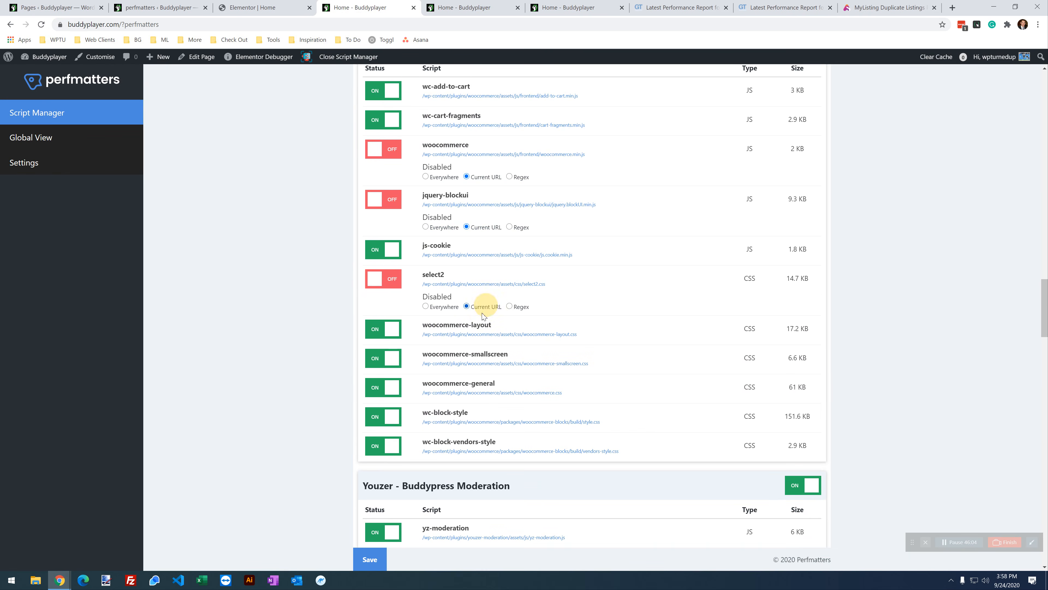
{"action": "left_click", "coordinate": [369, 559]}
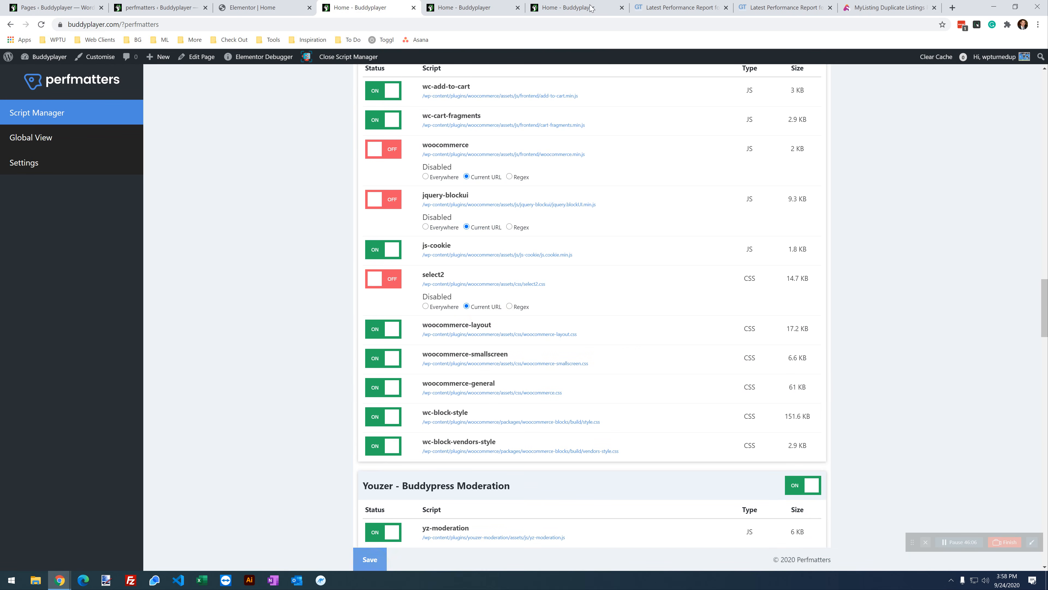
{"action": "left_click", "coordinate": [577, 7]}
{"action": "left_click", "coordinate": [41, 25]}
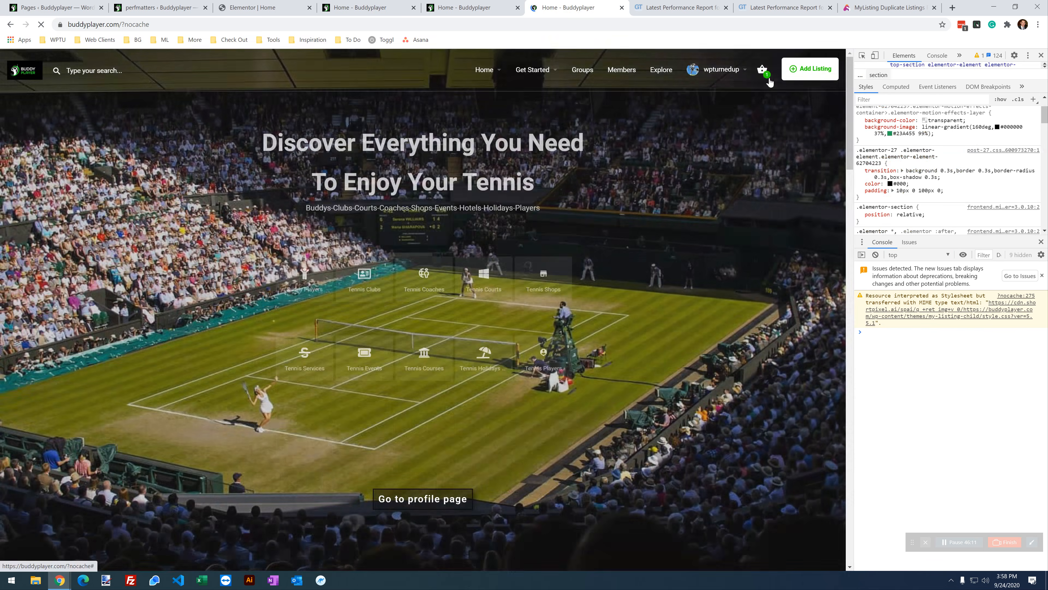
{"action": "left_click", "coordinate": [762, 69]}
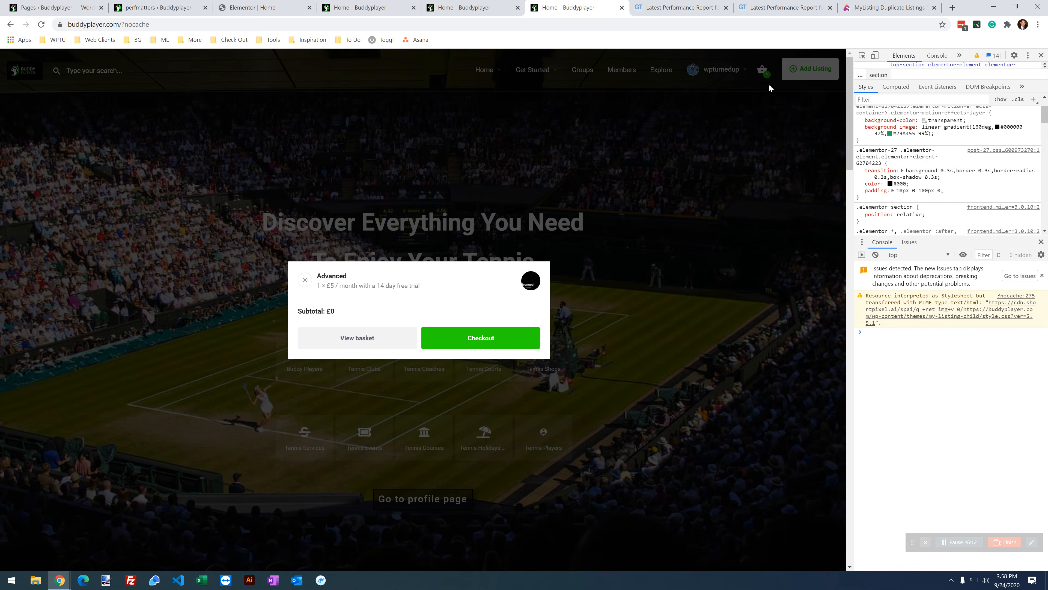
{"action": "left_click", "coordinate": [357, 4]}
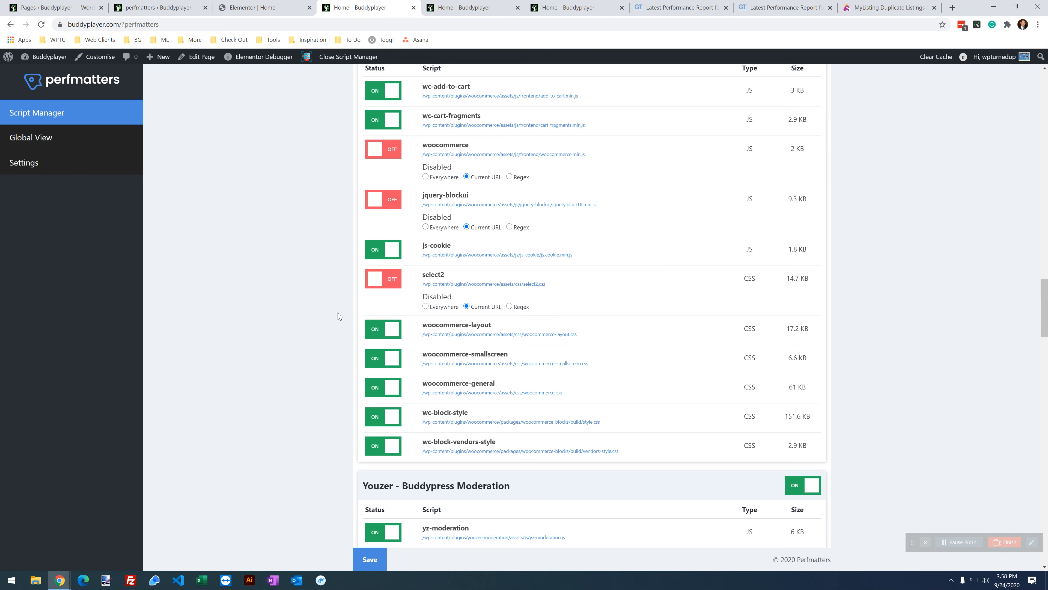
Step: Disable woocommerce-layout and woocommerce-smallscreen, save, and retest the home page mini basket
{"action": "left_click", "coordinate": [381, 334]}
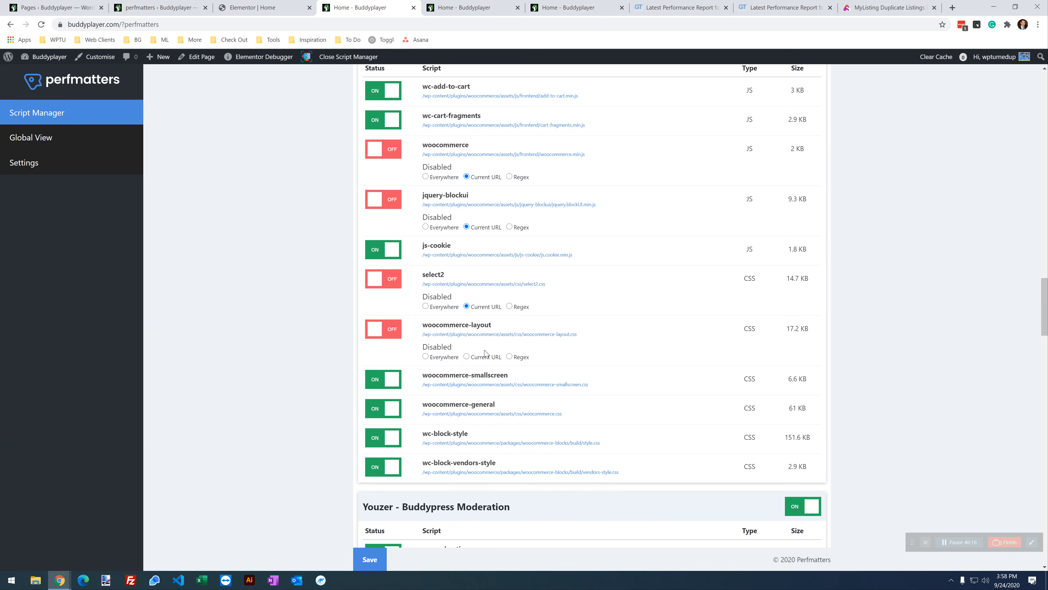
{"action": "left_click", "coordinate": [384, 384]}
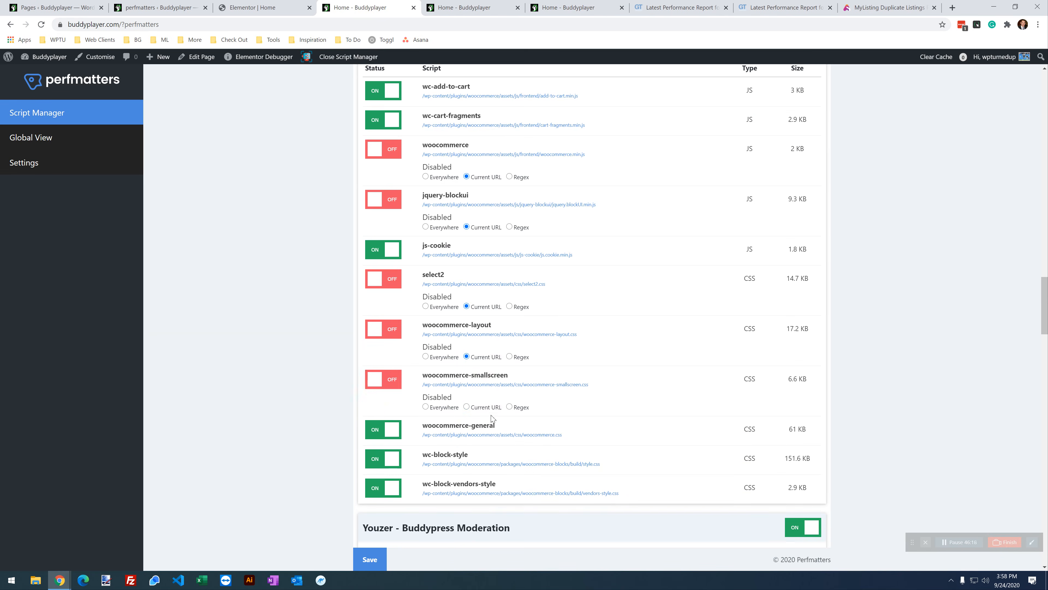
{"action": "left_click", "coordinate": [369, 559]}
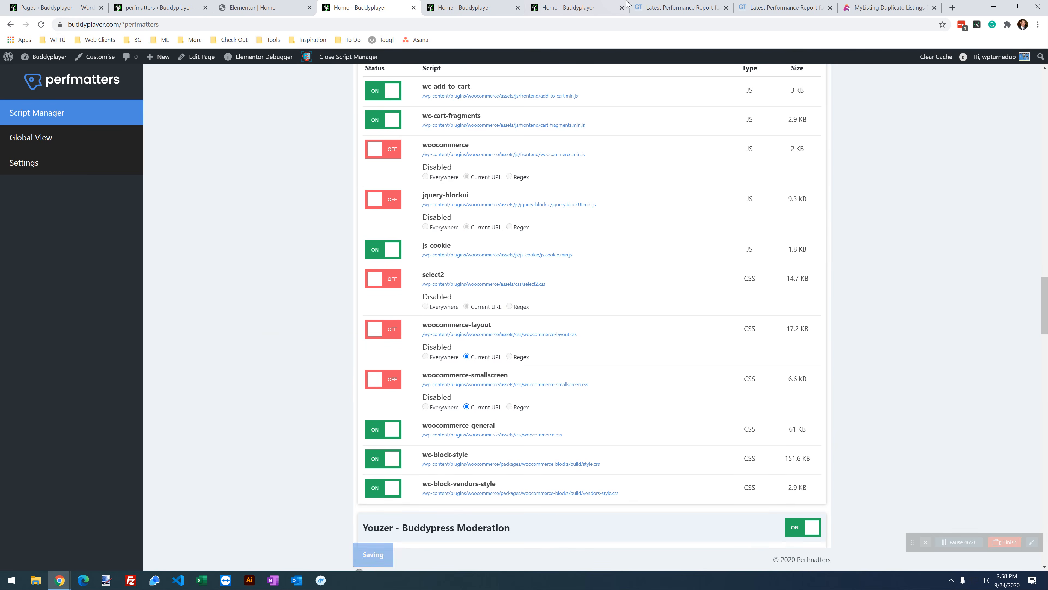
{"action": "left_click", "coordinate": [558, 5]}
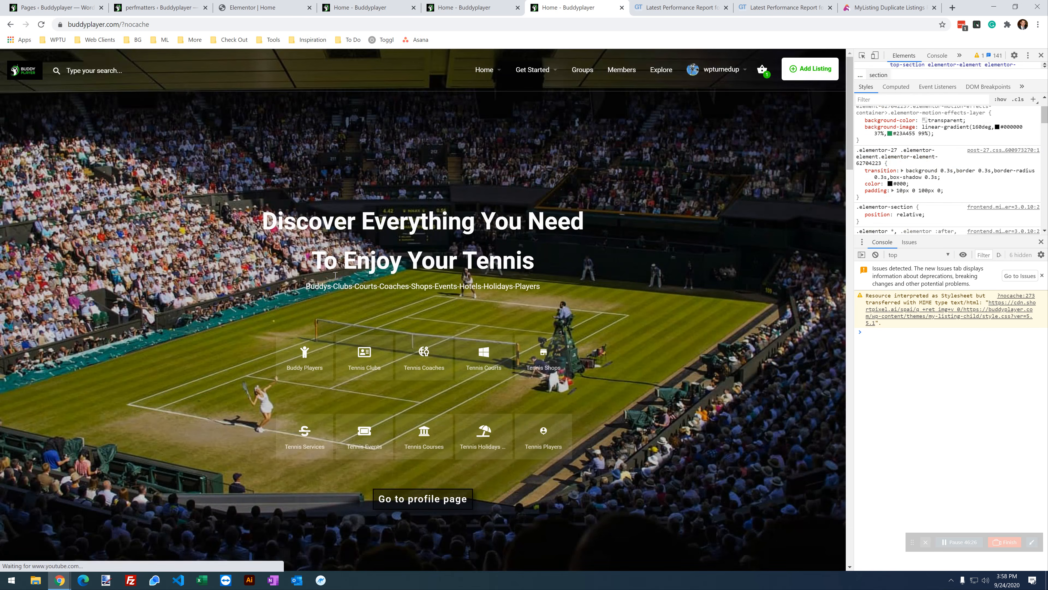
{"action": "left_click", "coordinate": [761, 71]}
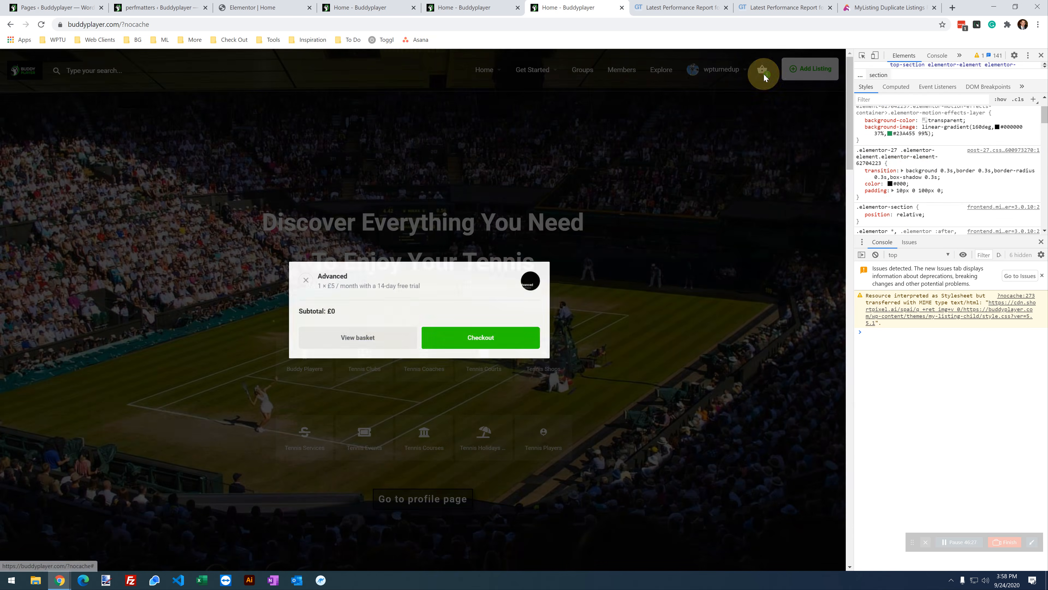
{"action": "left_click", "coordinate": [501, 182]}
{"action": "scroll", "coordinate": [378, 279], "scroll_direction": "down", "scroll_amount": 15}
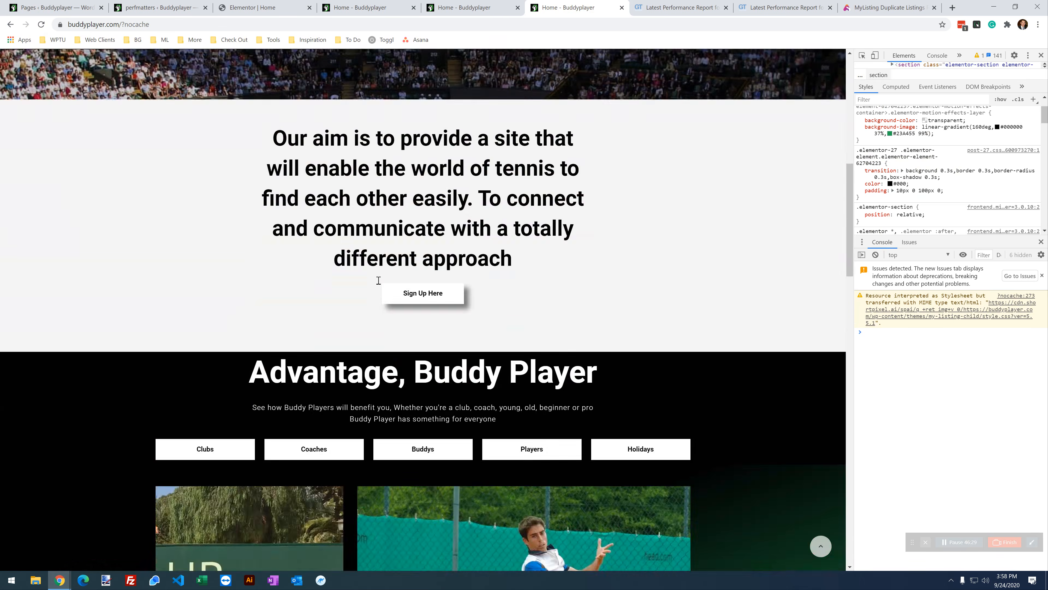
{"action": "scroll", "coordinate": [377, 280], "scroll_direction": "down", "scroll_amount": 20}
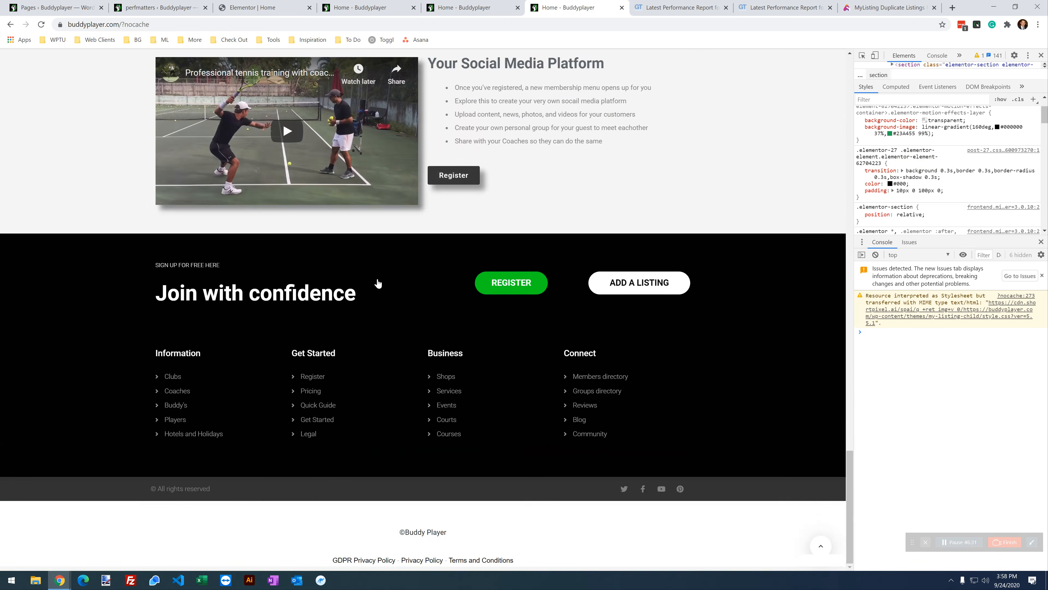
{"action": "scroll", "coordinate": [375, 281], "scroll_direction": "up", "scroll_amount": 9}
{"action": "scroll", "coordinate": [393, 300], "scroll_direction": "up", "scroll_amount": 20}
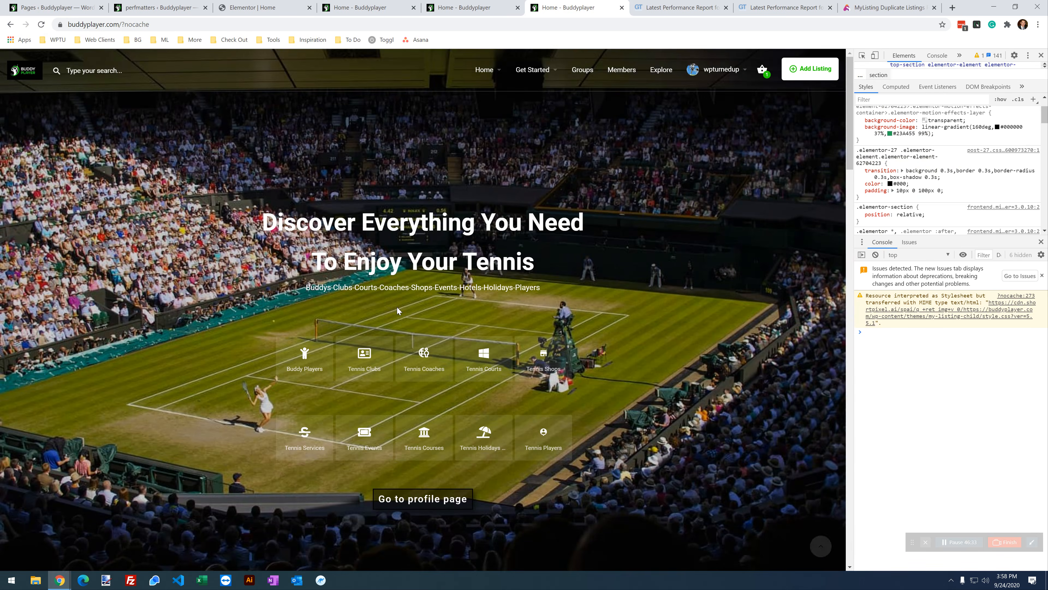
{"action": "left_click", "coordinate": [378, 7]}
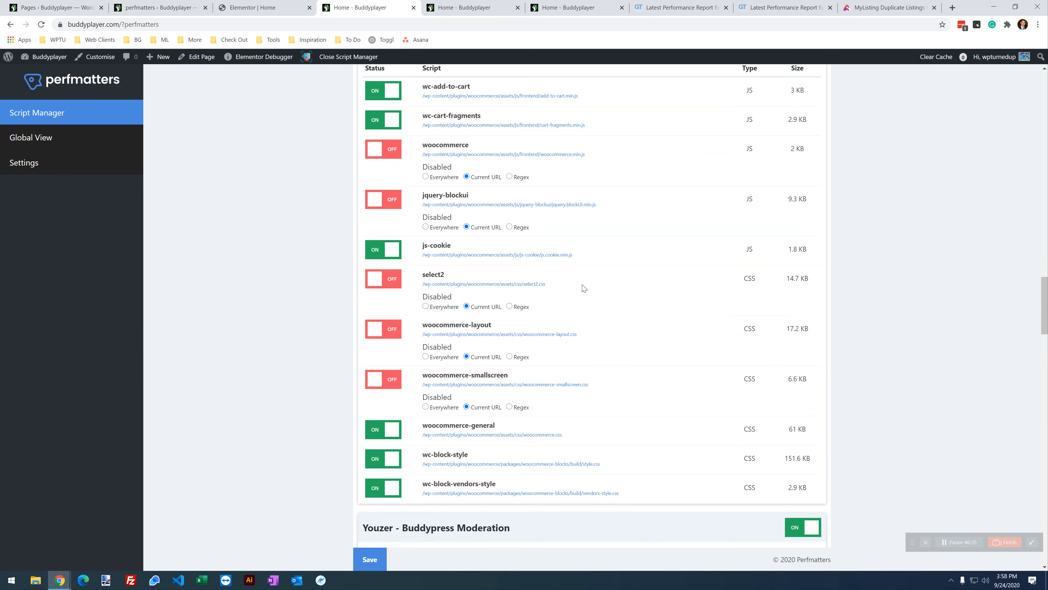
Step: Disable woocommerce-general, wc-block-style and wc-block-vendors-style on the current URL and save
{"action": "scroll", "coordinate": [583, 288], "scroll_direction": "down", "scroll_amount": 2}
{"action": "left_click", "coordinate": [388, 338]}
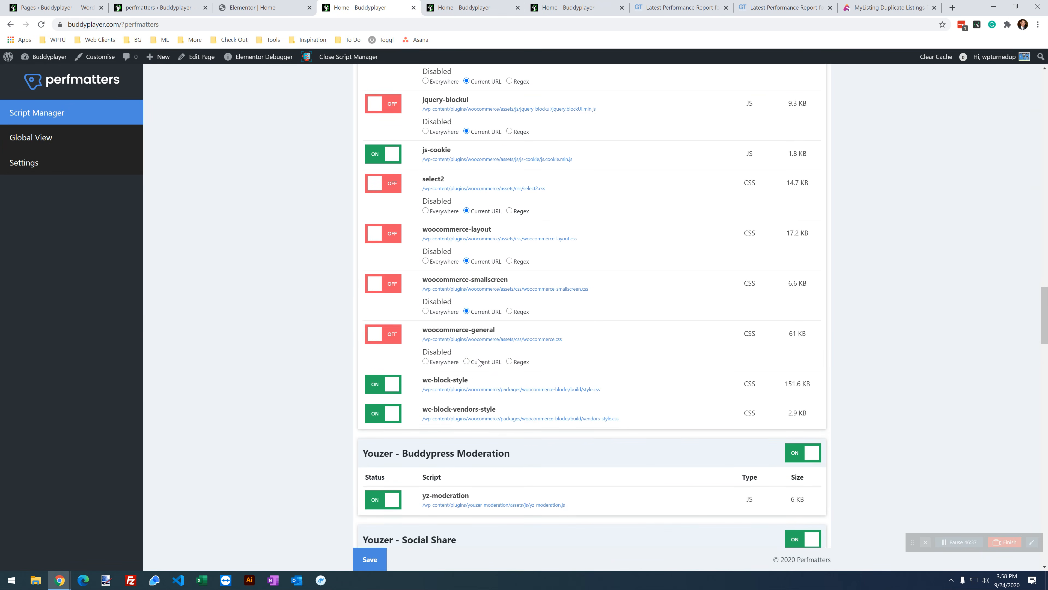
{"action": "left_click", "coordinate": [395, 384]}
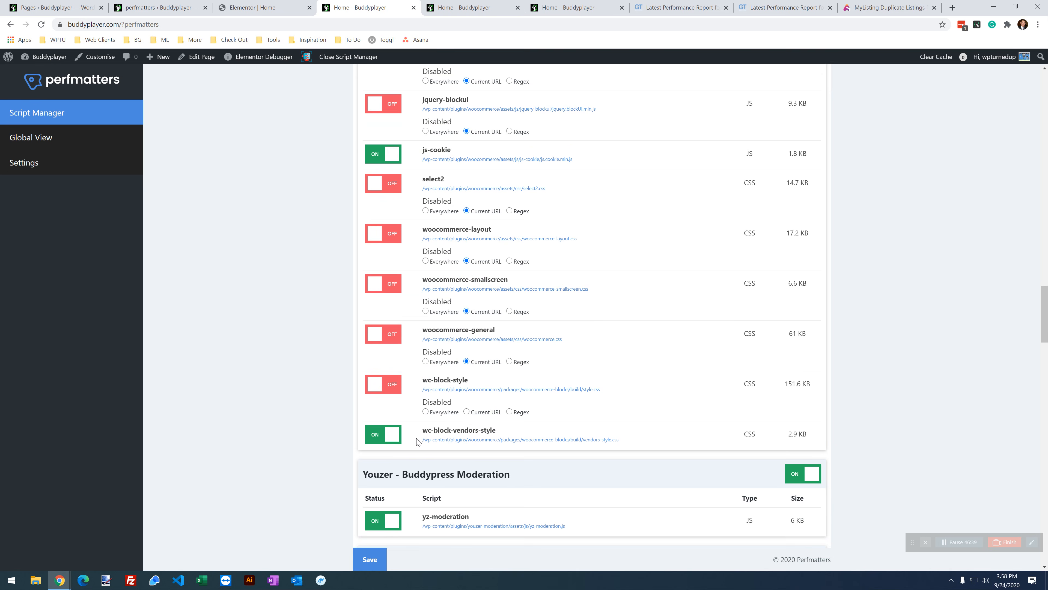
{"action": "left_click", "coordinate": [386, 437]}
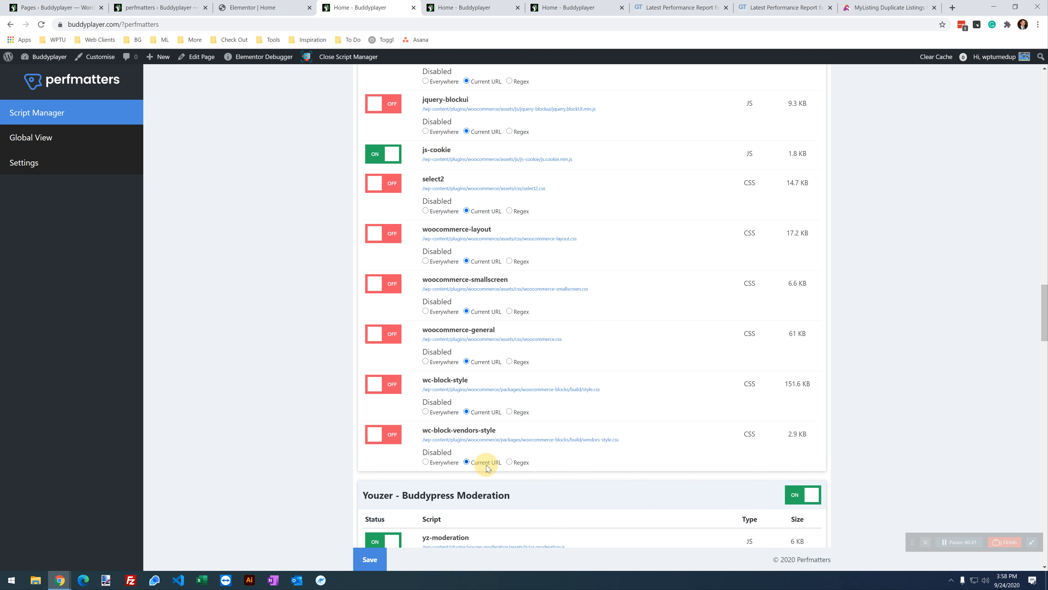
{"action": "left_click", "coordinate": [370, 559]}
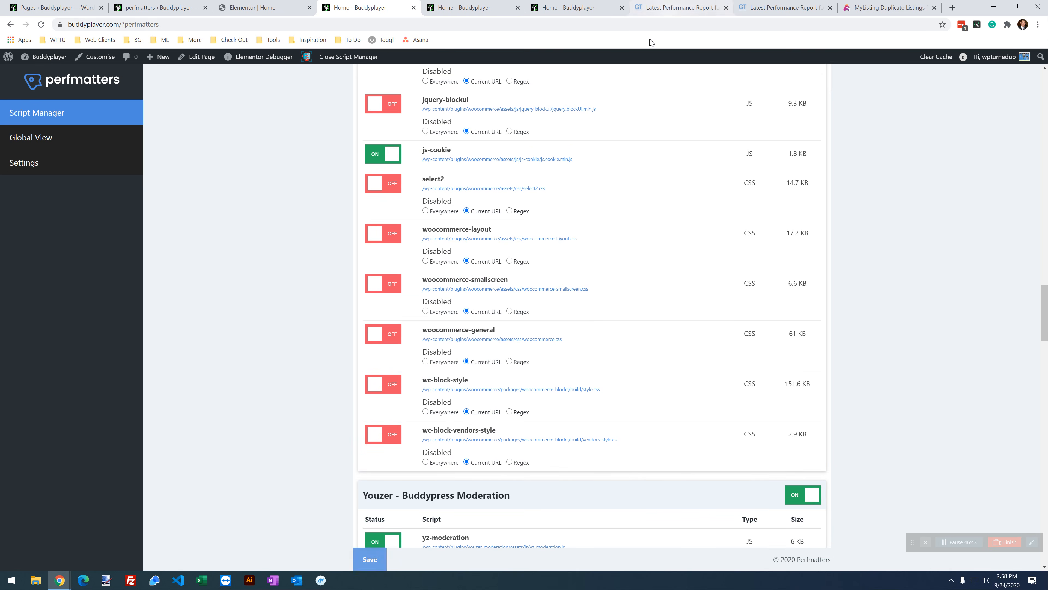
Step: Reload the home page, check the mini basket, and return to Script Manager
{"action": "left_click", "coordinate": [572, 8]}
{"action": "left_click", "coordinate": [41, 26]}
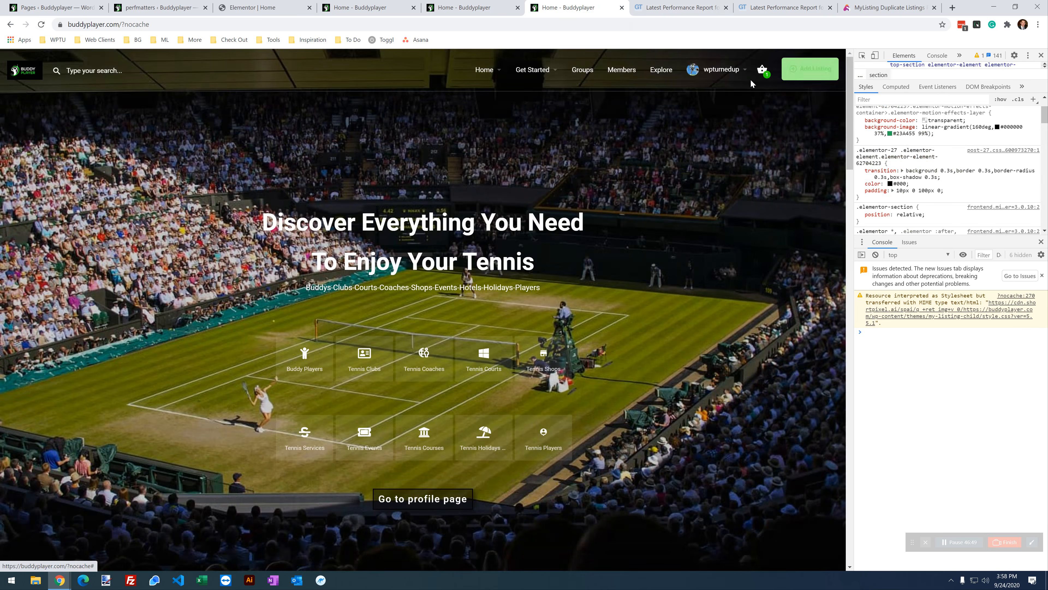
{"action": "left_click", "coordinate": [762, 69]}
{"action": "left_click", "coordinate": [395, 156]}
{"action": "scroll", "coordinate": [394, 429], "scroll_direction": "down", "scroll_amount": 20}
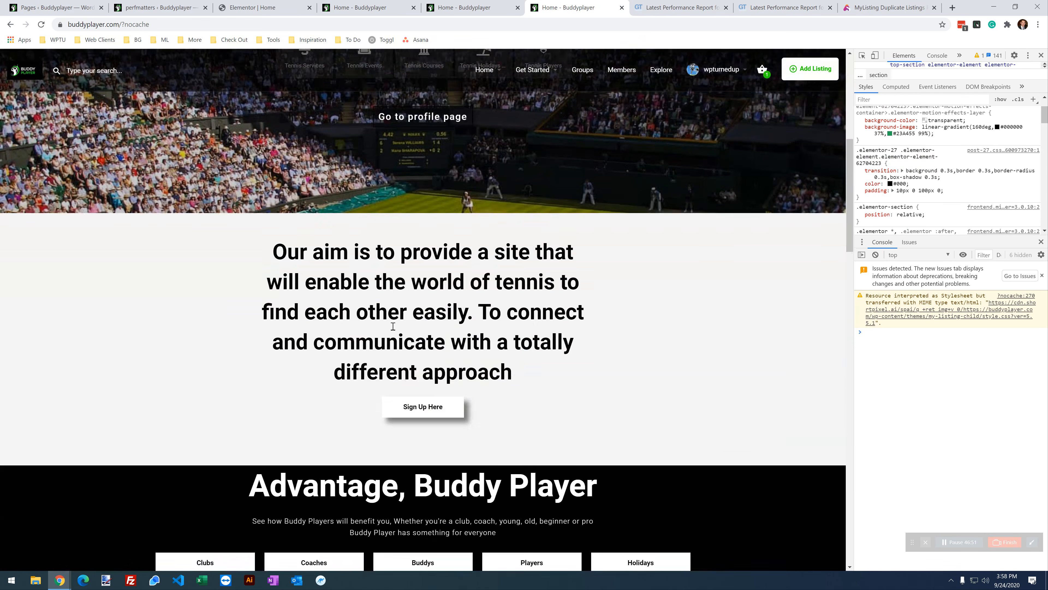
{"action": "scroll", "coordinate": [395, 430], "scroll_direction": "up", "scroll_amount": 15}
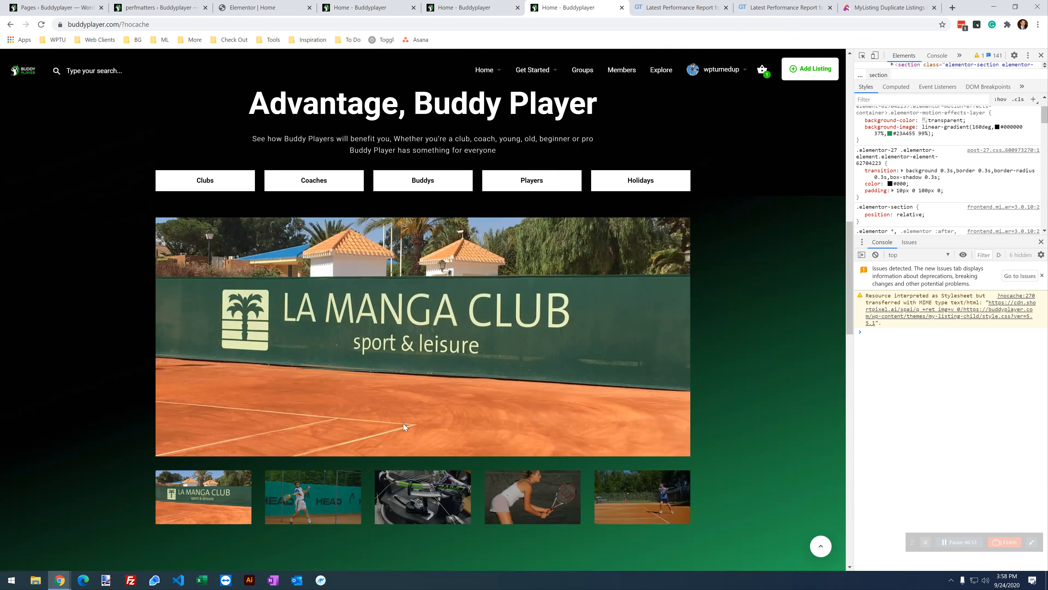
{"action": "scroll", "coordinate": [433, 379], "scroll_direction": "up", "scroll_amount": 3}
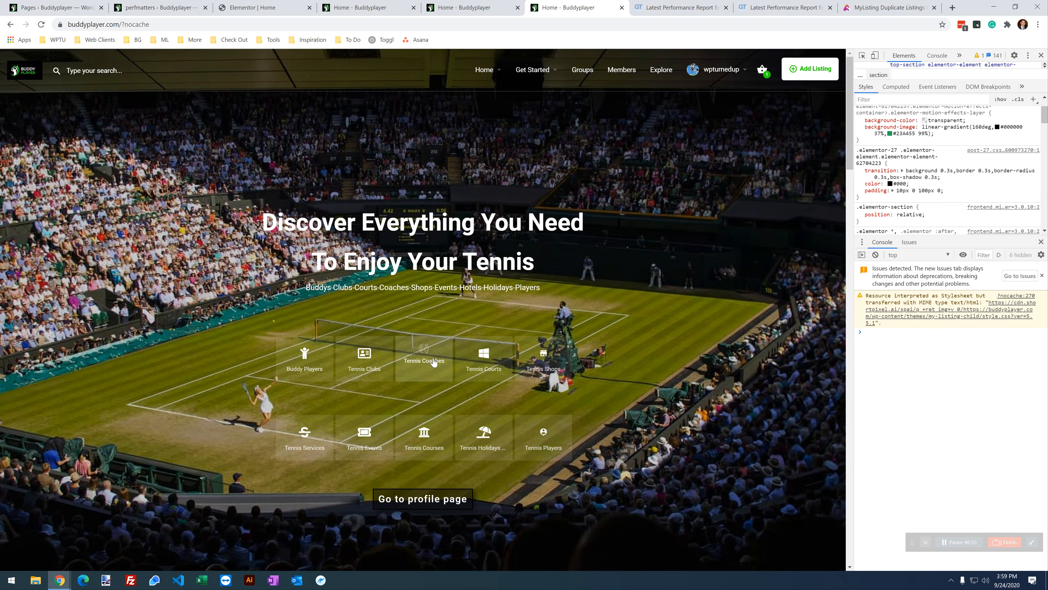
{"action": "key", "text": "ctrl+Page_Up"}
{"action": "key", "text": "ctrl+Page_Up"}
{"action": "scroll", "coordinate": [414, 354], "scroll_direction": "down", "scroll_amount": 6}
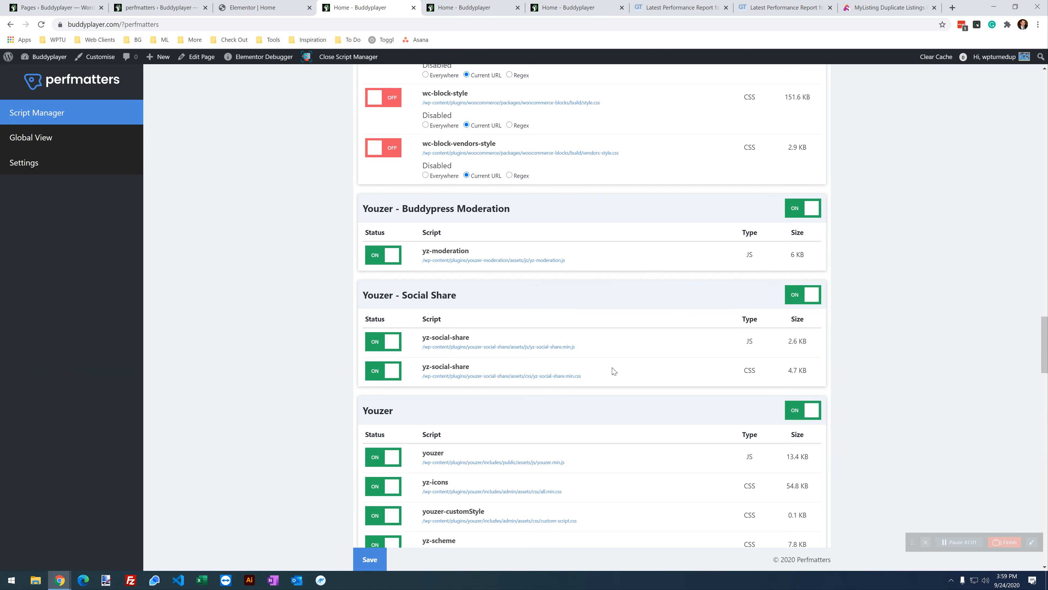
Step: Disable the Youzer - Buddypress Moderation, Youzer - Social Share and Youzer groups on the current URL, and save
{"action": "scroll", "coordinate": [643, 243], "scroll_direction": "up", "scroll_amount": 20}
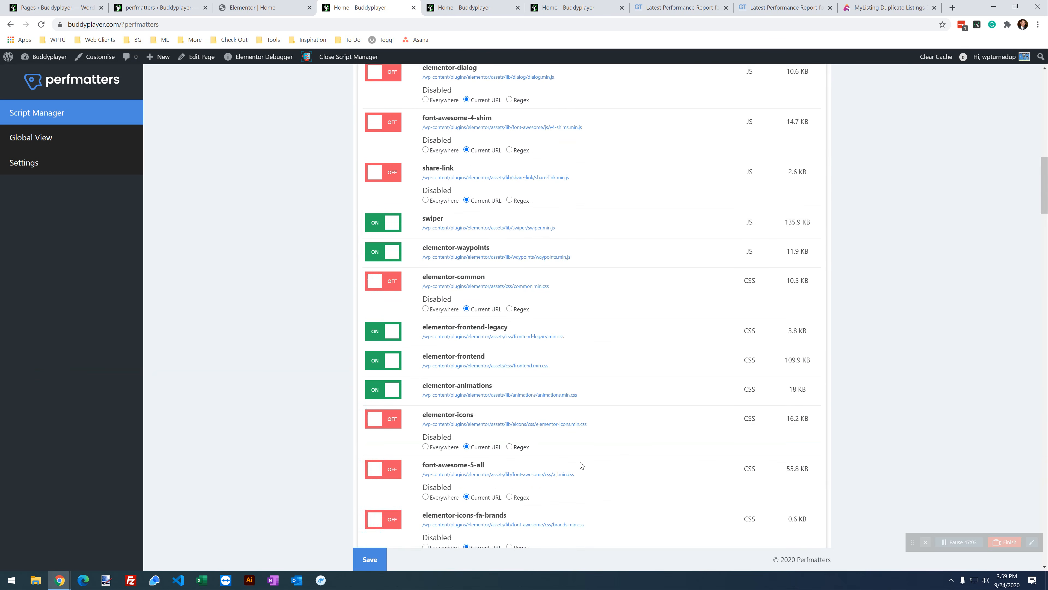
{"action": "scroll", "coordinate": [492, 388], "scroll_direction": "down", "scroll_amount": 8}
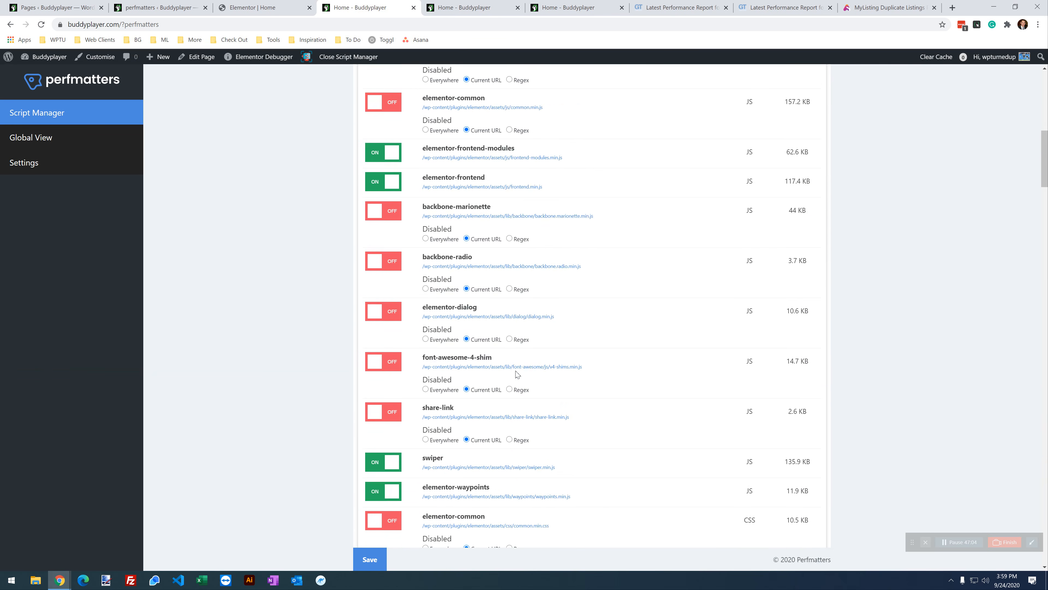
{"action": "scroll", "coordinate": [520, 370], "scroll_direction": "up", "scroll_amount": 12}
{"action": "left_click_drag", "start_coordinate": [1043, 97], "coordinate": [1017, 346]}
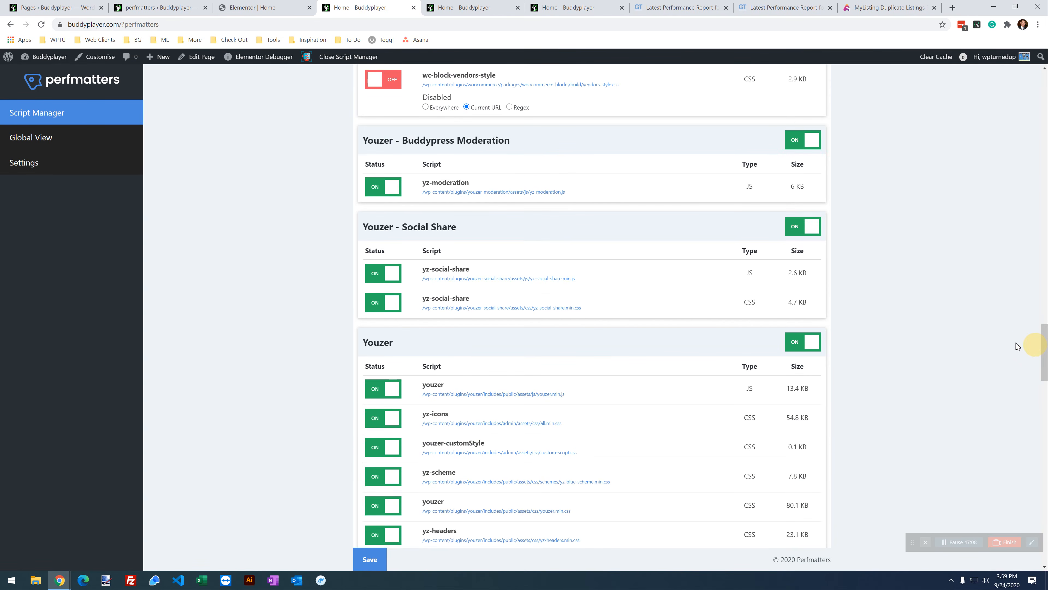
{"action": "left_click", "coordinate": [796, 140]}
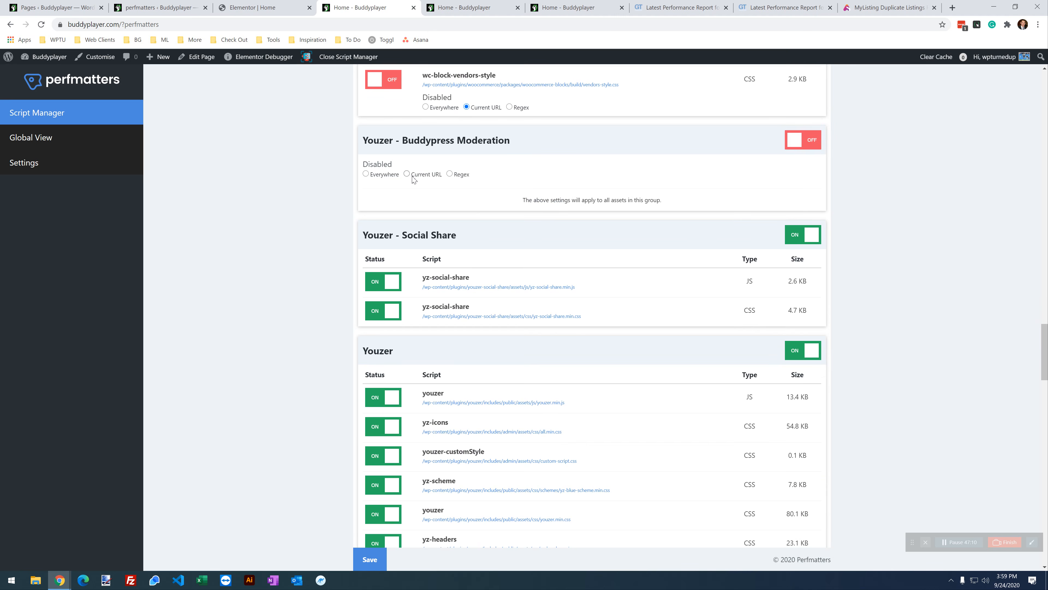
{"action": "left_click", "coordinate": [796, 235]}
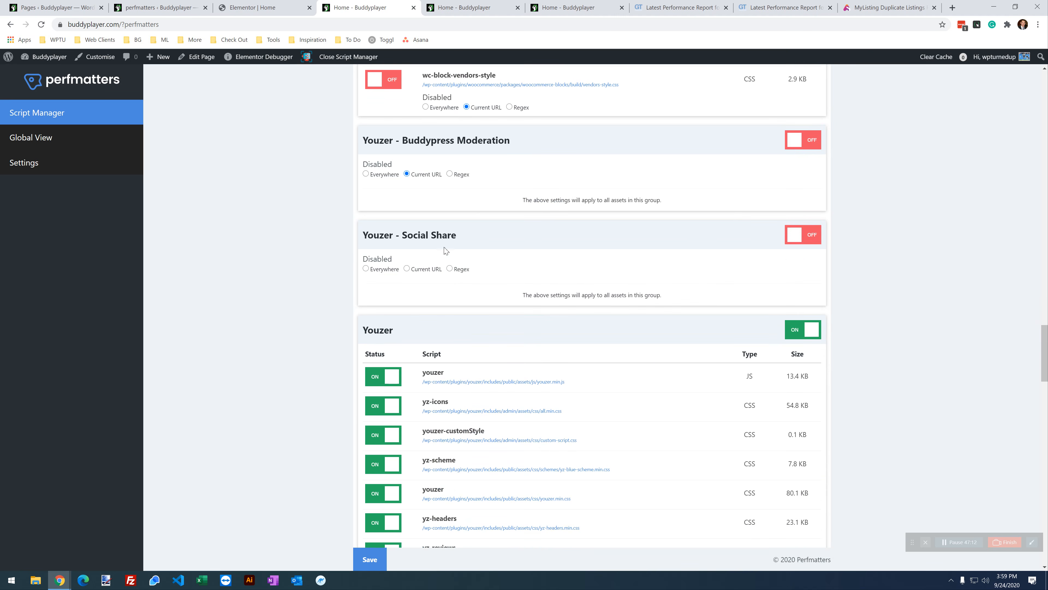
{"action": "left_click", "coordinate": [787, 333]}
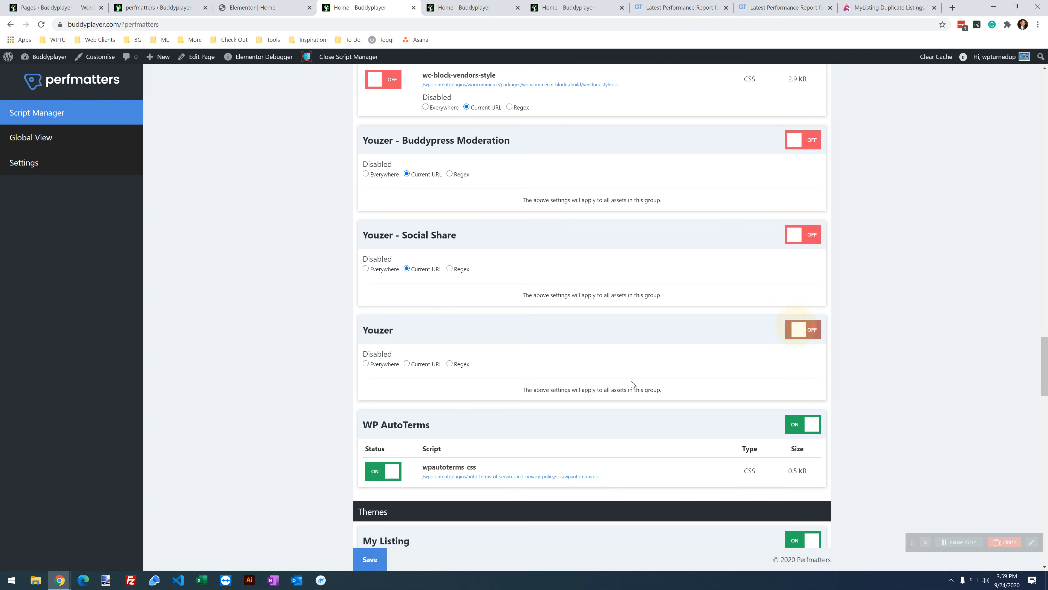
{"action": "left_click", "coordinate": [433, 365]}
{"action": "scroll", "coordinate": [761, 275], "scroll_direction": "down", "scroll_amount": 2}
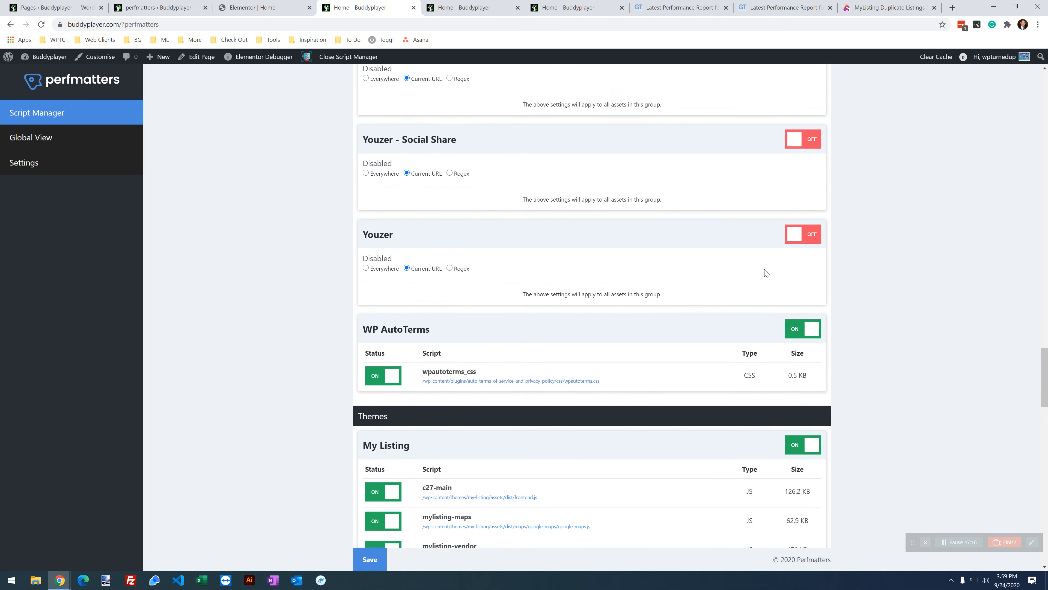
{"action": "scroll", "coordinate": [493, 331], "scroll_direction": "down", "scroll_amount": 1}
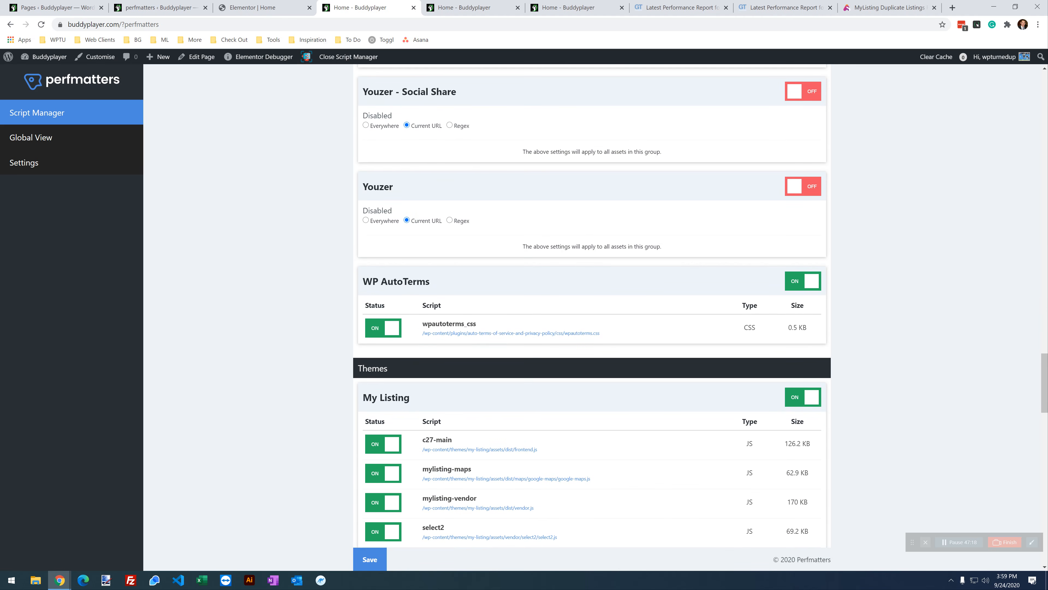
{"action": "left_click", "coordinate": [371, 563]}
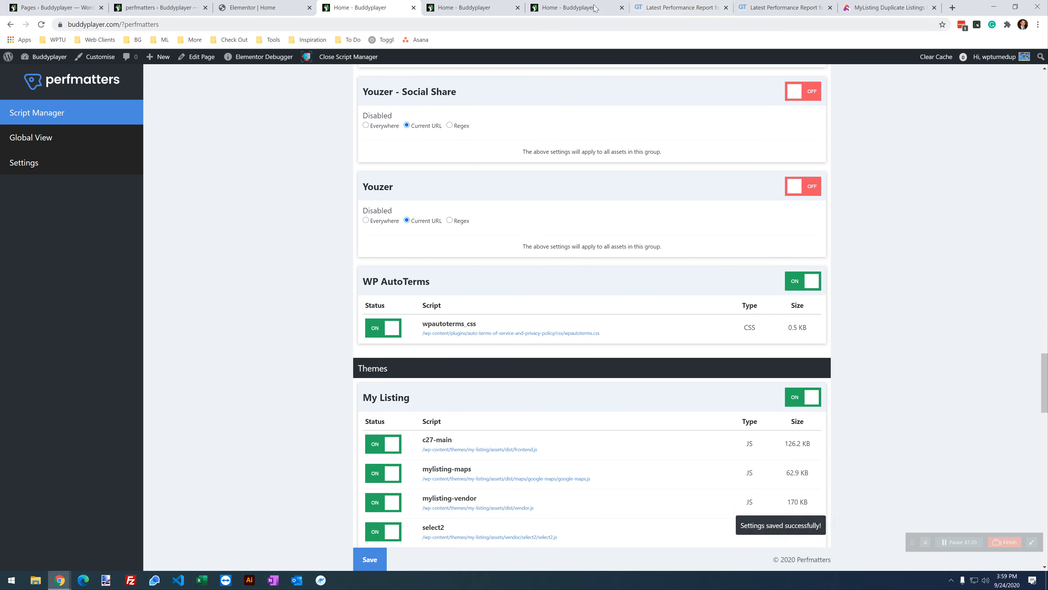
Step: Reload the home page and inspect the category tiles for missing icons
{"action": "left_click", "coordinate": [577, 8]}
{"action": "left_click", "coordinate": [41, 24]}
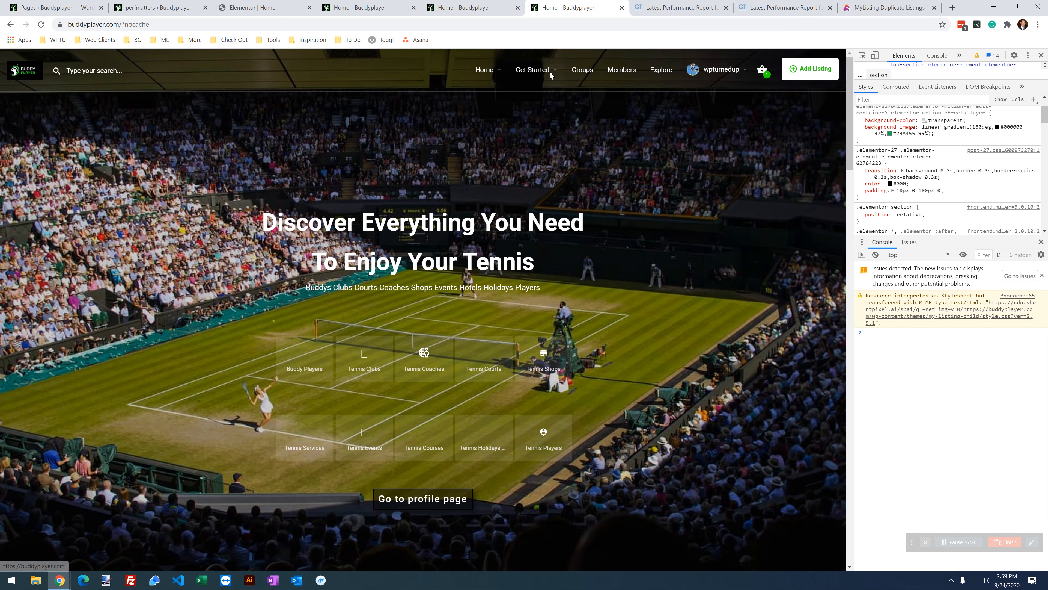
{"action": "mouse_move", "coordinate": [538, 76]}
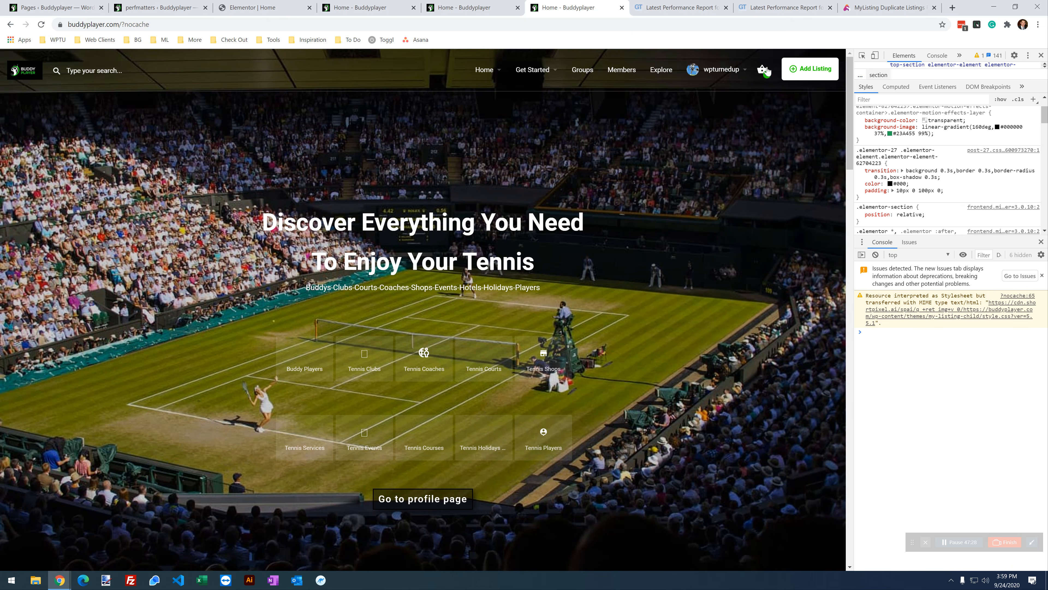
{"action": "scroll", "coordinate": [404, 280], "scroll_direction": "down", "scroll_amount": 6}
{"action": "scroll", "coordinate": [528, 224], "scroll_direction": "up", "scroll_amount": 5}
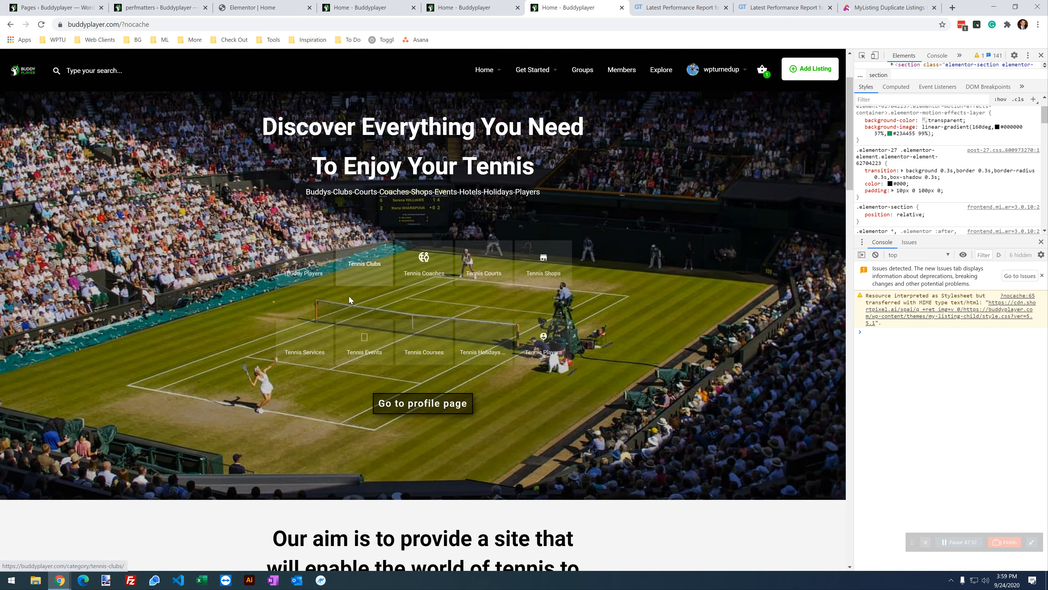
Step: Re-enable the Buddypress Moderation, Social Share and main Youzer groups and save
{"action": "left_click", "coordinate": [446, 6]}
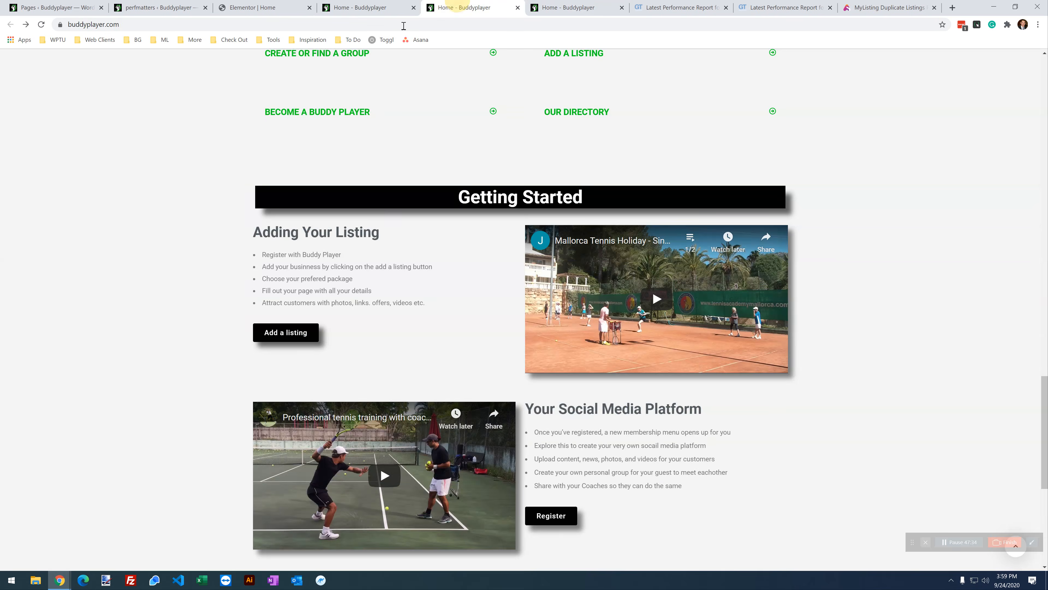
{"action": "left_click", "coordinate": [359, 9]}
{"action": "scroll", "coordinate": [588, 273], "scroll_direction": "up", "scroll_amount": 3}
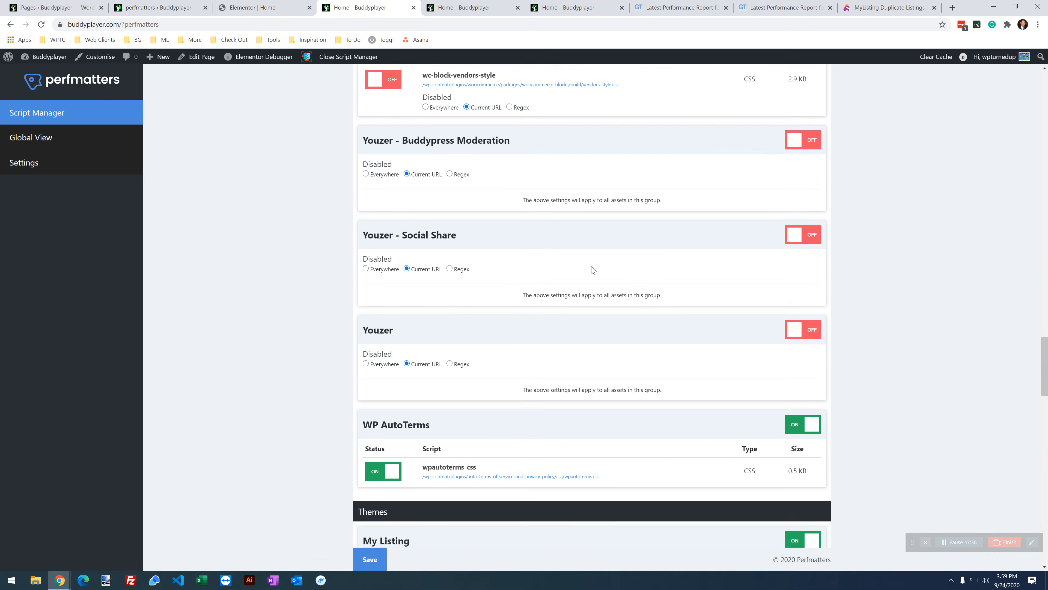
{"action": "left_click", "coordinate": [812, 139]}
{"action": "left_click", "coordinate": [809, 227]}
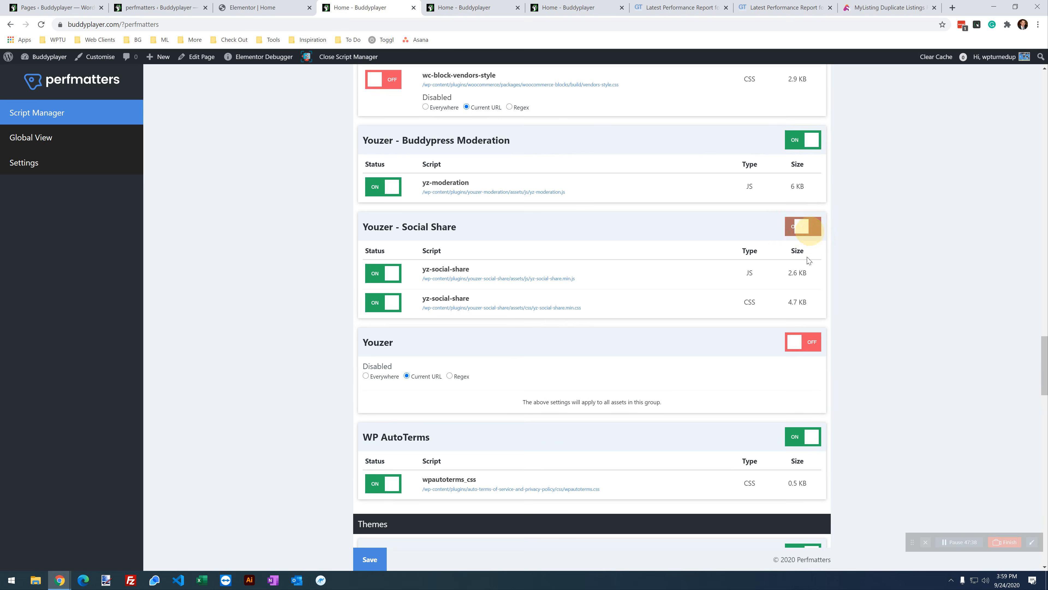
{"action": "left_click", "coordinate": [807, 343]}
{"action": "scroll", "coordinate": [707, 290], "scroll_direction": "up", "scroll_amount": 10}
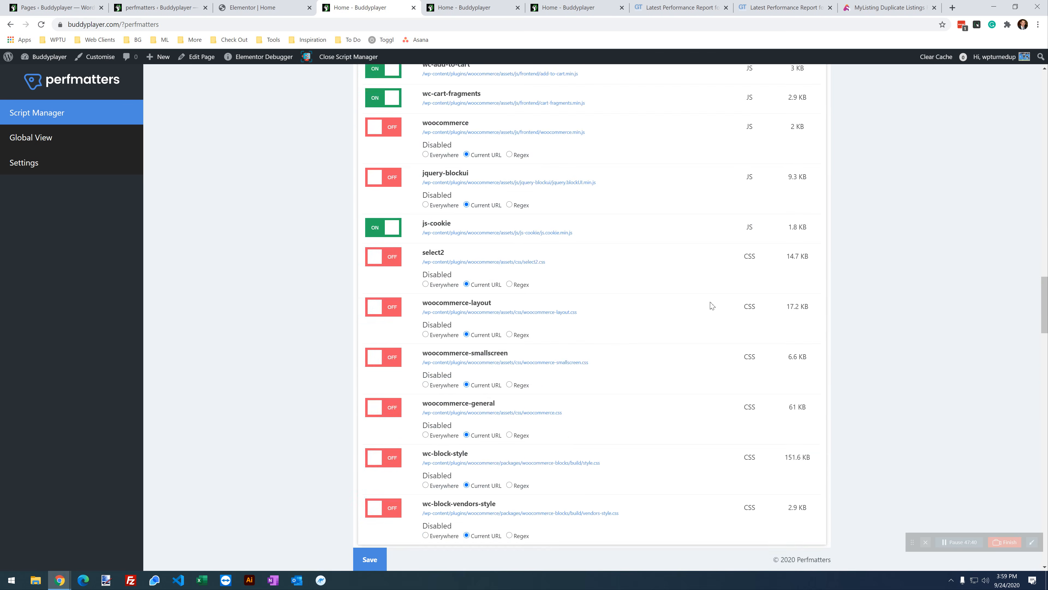
{"action": "scroll", "coordinate": [711, 304], "scroll_direction": "down", "scroll_amount": 8}
{"action": "left_click", "coordinate": [369, 560]}
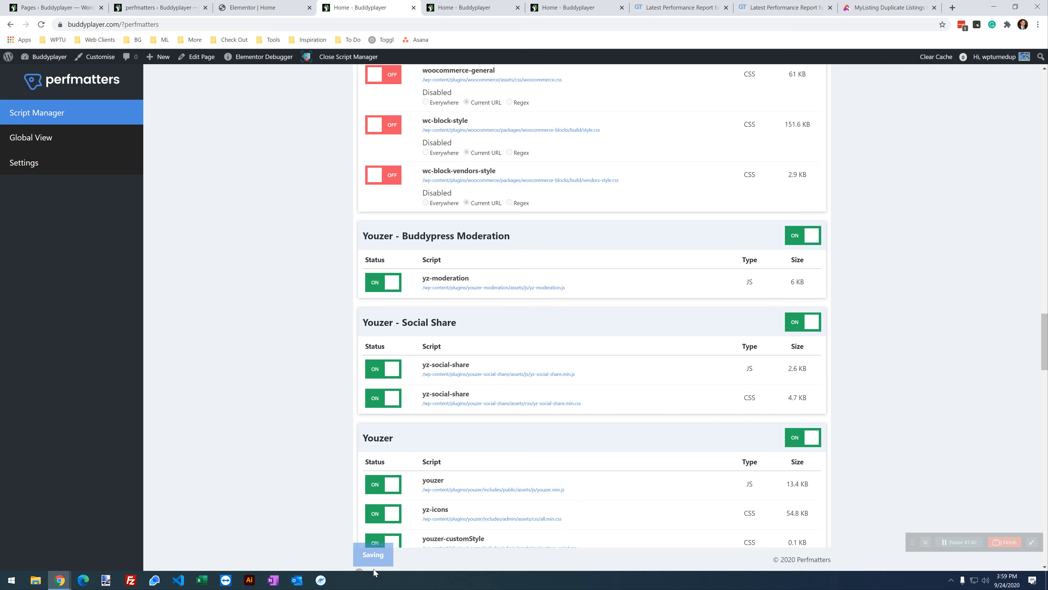
Step: Reload the nocache home page, then turn off the Buddypress Moderation group
{"action": "left_click", "coordinate": [573, 5]}
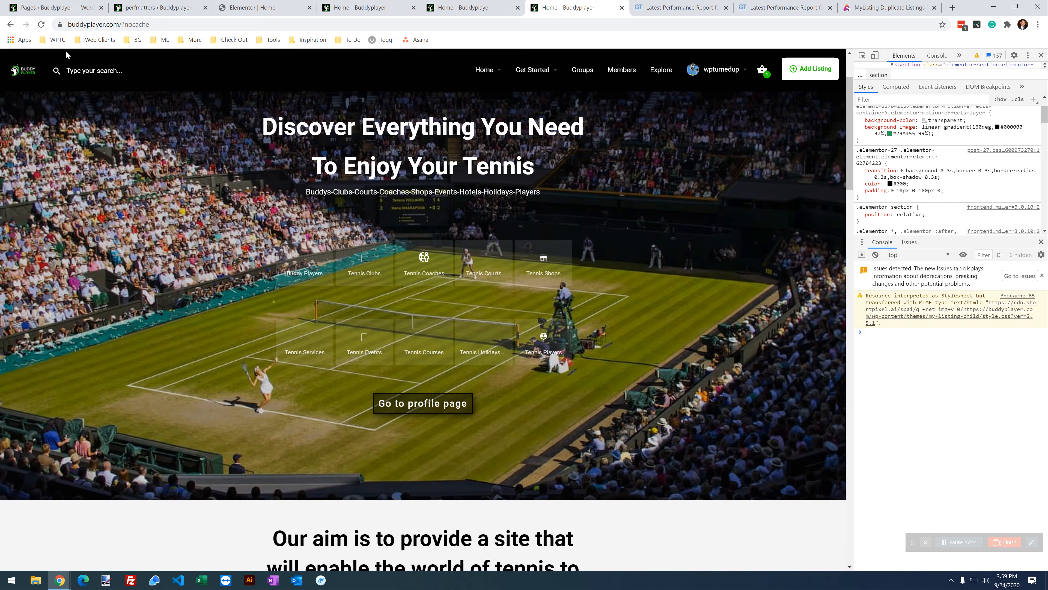
{"action": "left_click", "coordinate": [42, 28]}
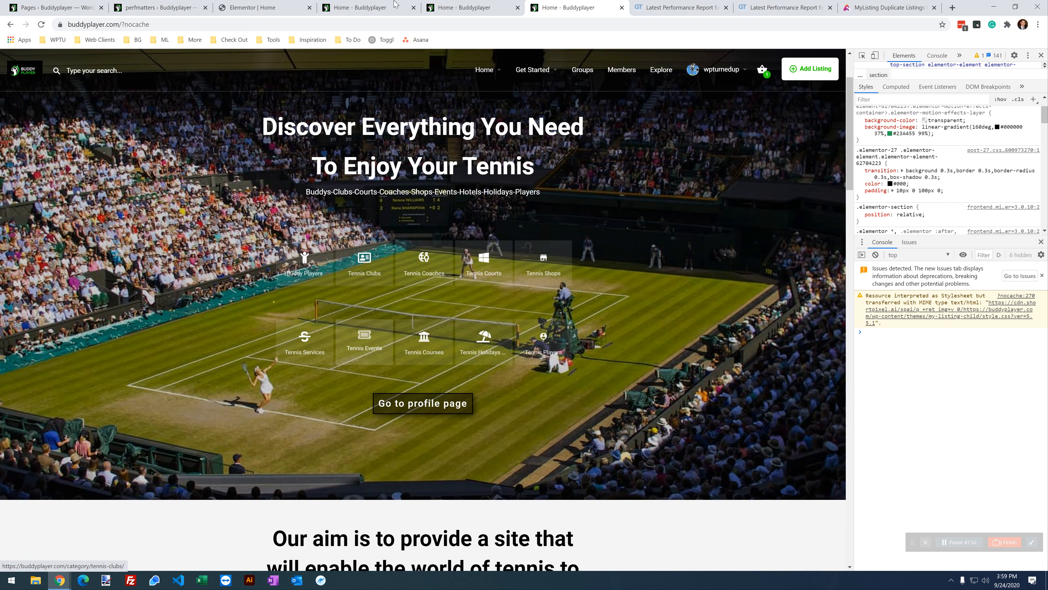
{"action": "left_click", "coordinate": [330, 6]}
{"action": "scroll", "coordinate": [358, 376], "scroll_direction": "up", "scroll_amount": 4}
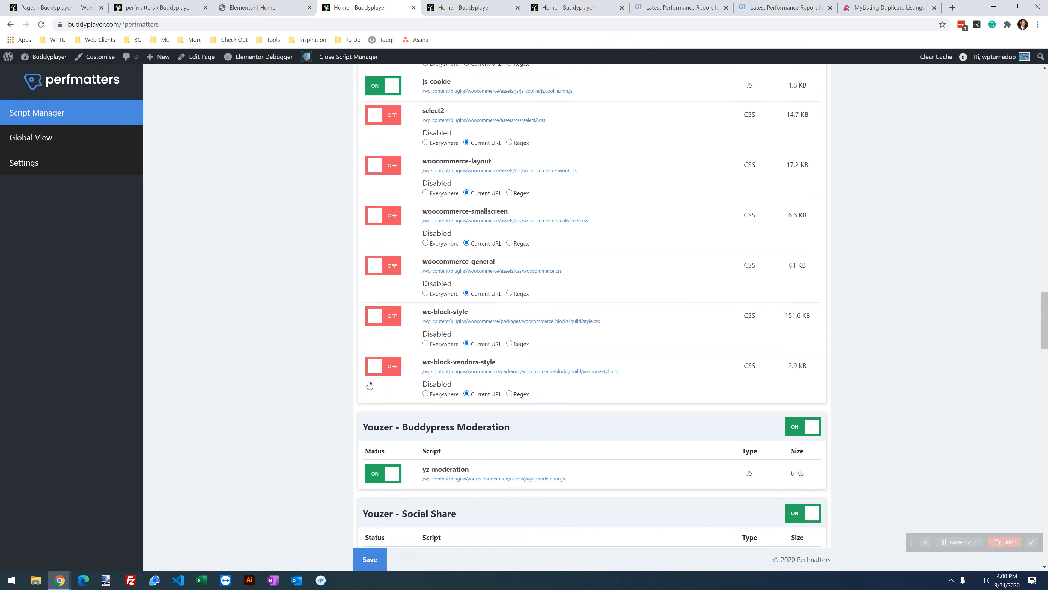
{"action": "scroll", "coordinate": [371, 382], "scroll_direction": "down", "scroll_amount": 3}
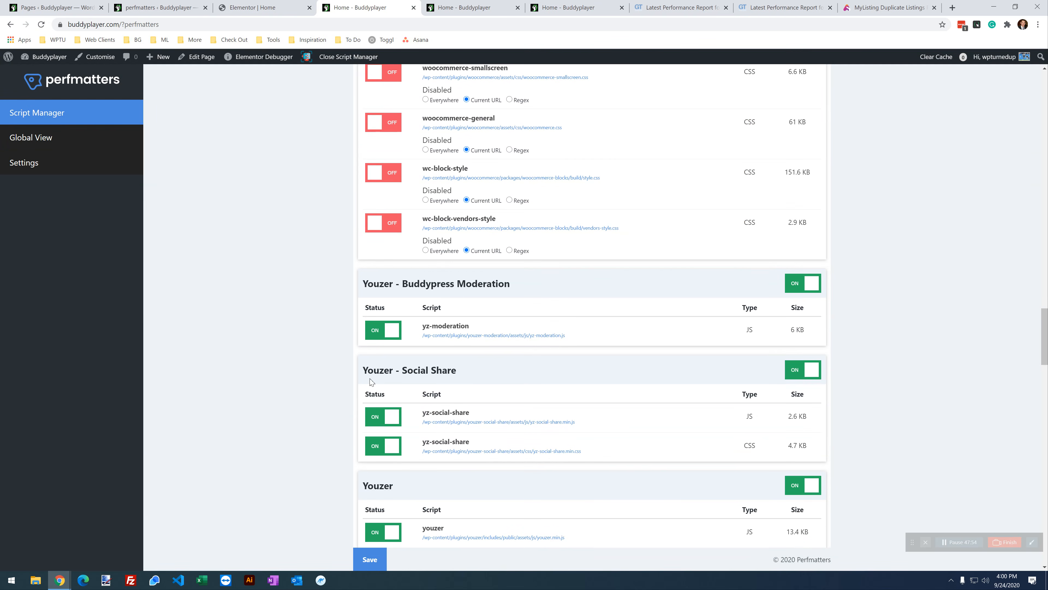
{"action": "left_click", "coordinate": [796, 288]}
{"action": "scroll", "coordinate": [421, 347], "scroll_direction": "down", "scroll_amount": 3}
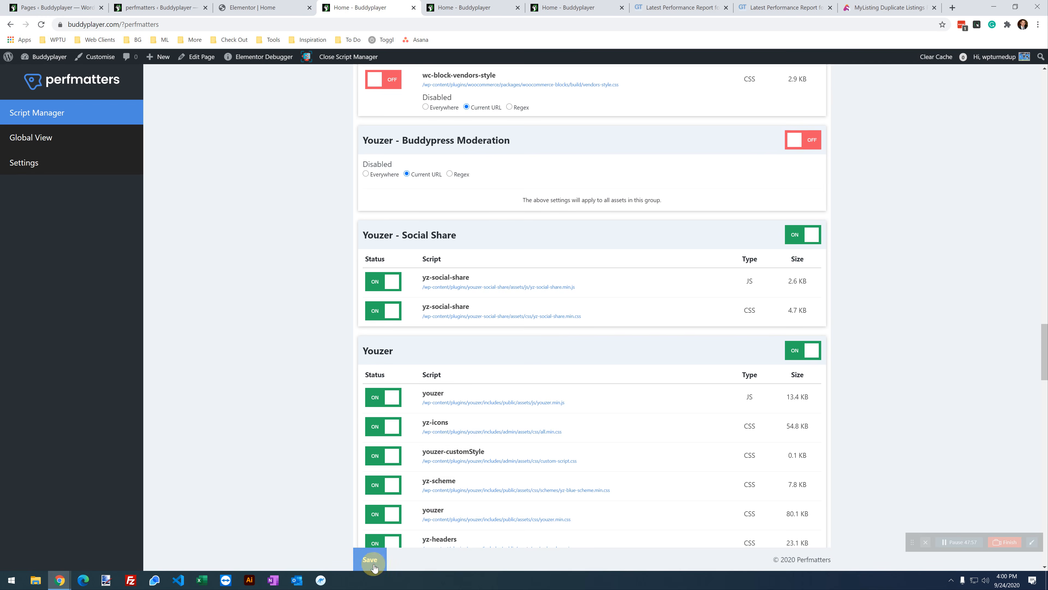
Step: Disable the Youzer - Social Share group too, save, and reload the home page
{"action": "left_click", "coordinate": [572, 8]}
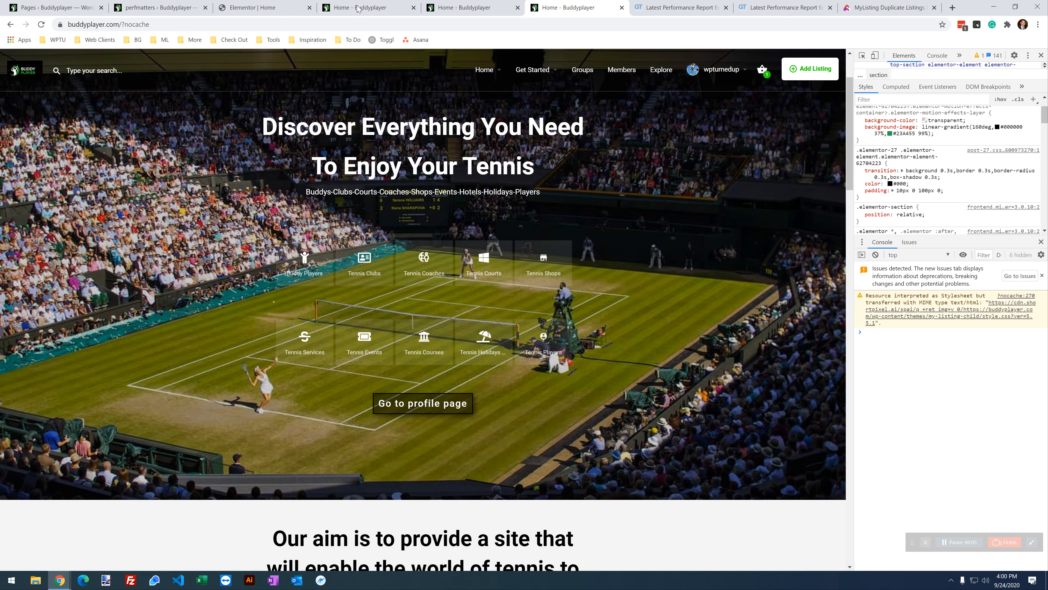
{"action": "left_click", "coordinate": [357, 9]}
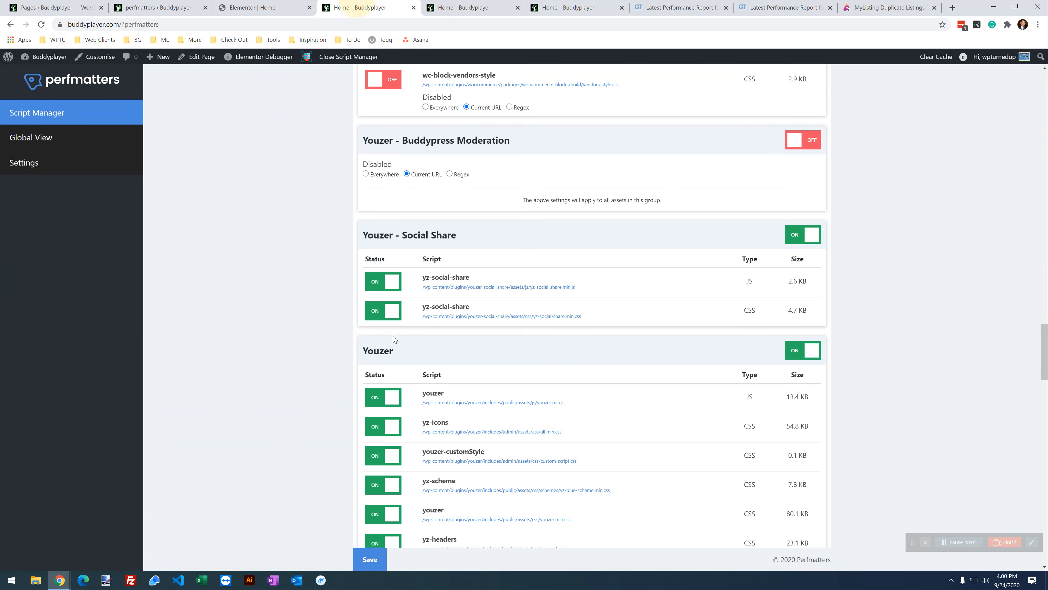
{"action": "left_click", "coordinate": [788, 245]}
{"action": "scroll", "coordinate": [577, 371], "scroll_direction": "down", "scroll_amount": 1}
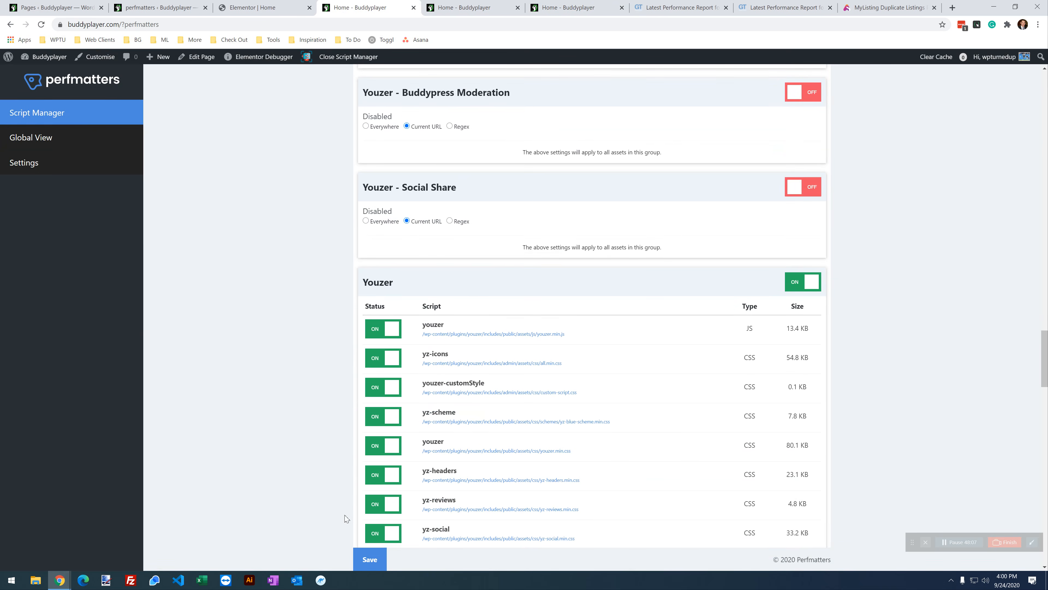
{"action": "left_click", "coordinate": [373, 553]}
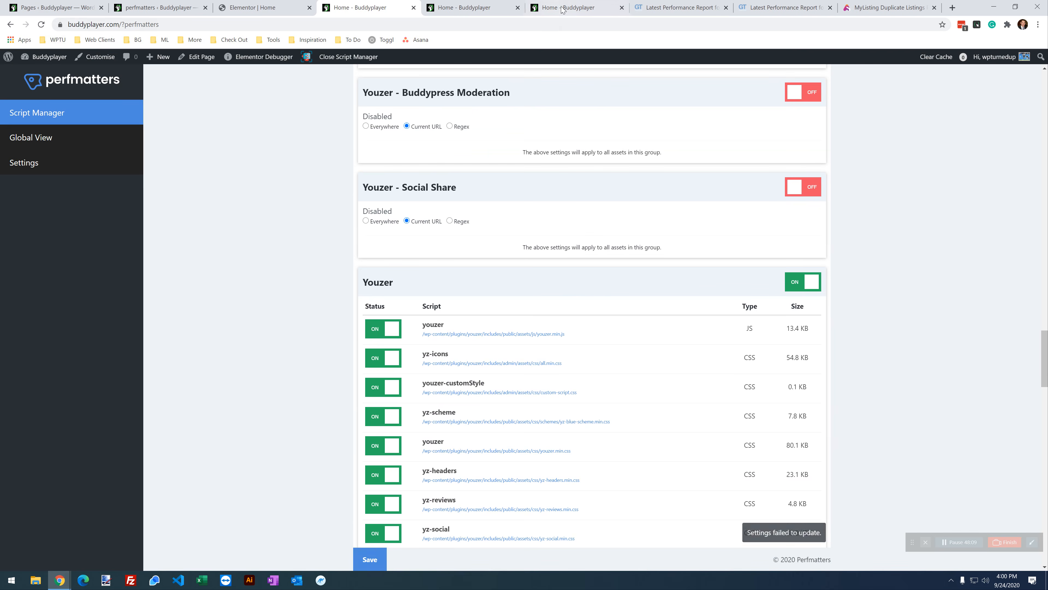
{"action": "left_click", "coordinate": [560, 7]}
{"action": "left_click", "coordinate": [41, 25]}
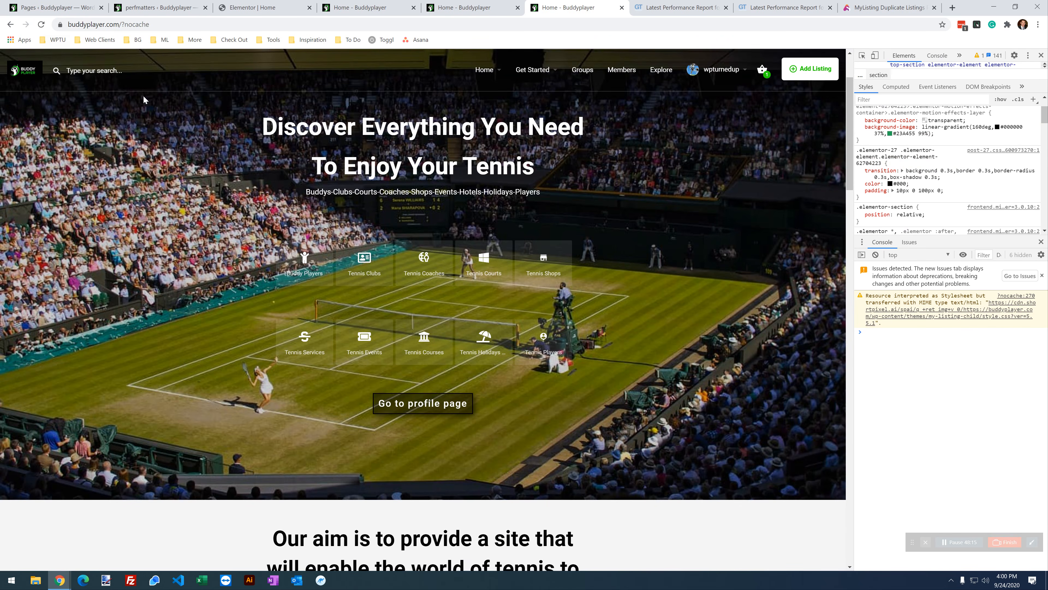
Step: Disable the yz-icons stylesheet, save, and reload the home page to test
{"action": "left_click", "coordinate": [370, 7]}
{"action": "scroll", "coordinate": [484, 316], "scroll_direction": "down", "scroll_amount": 2}
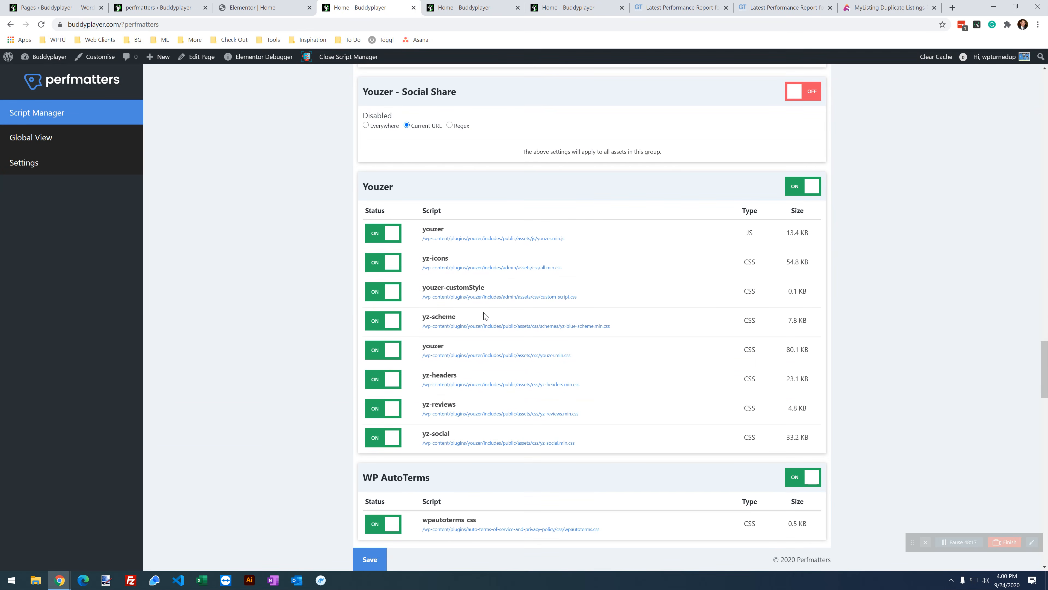
{"action": "left_click_drag", "start_coordinate": [453, 256], "coordinate": [422, 256]}
{"action": "left_click", "coordinate": [367, 268]}
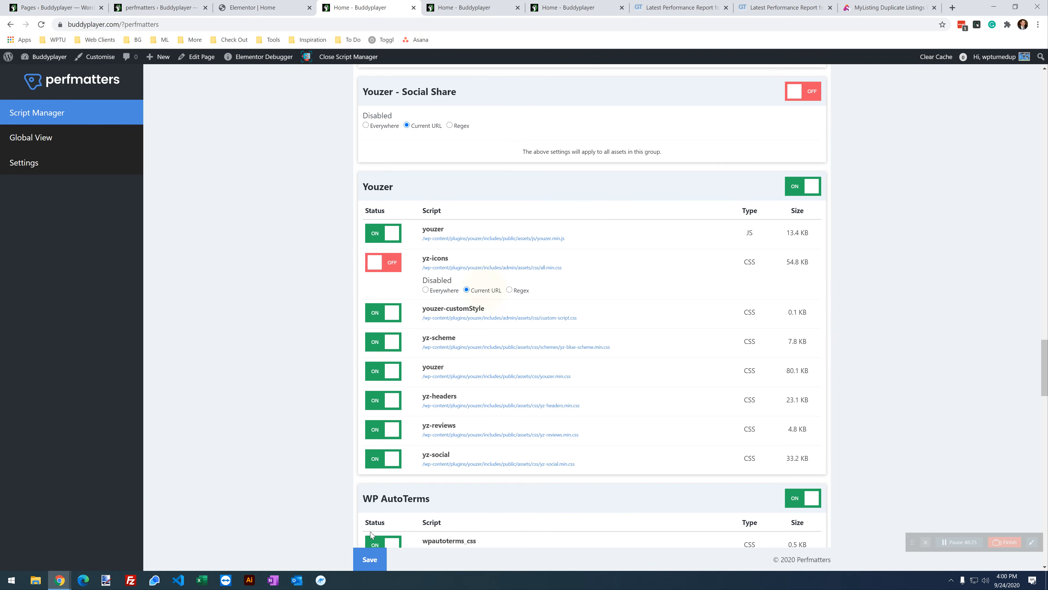
{"action": "left_click", "coordinate": [380, 559]}
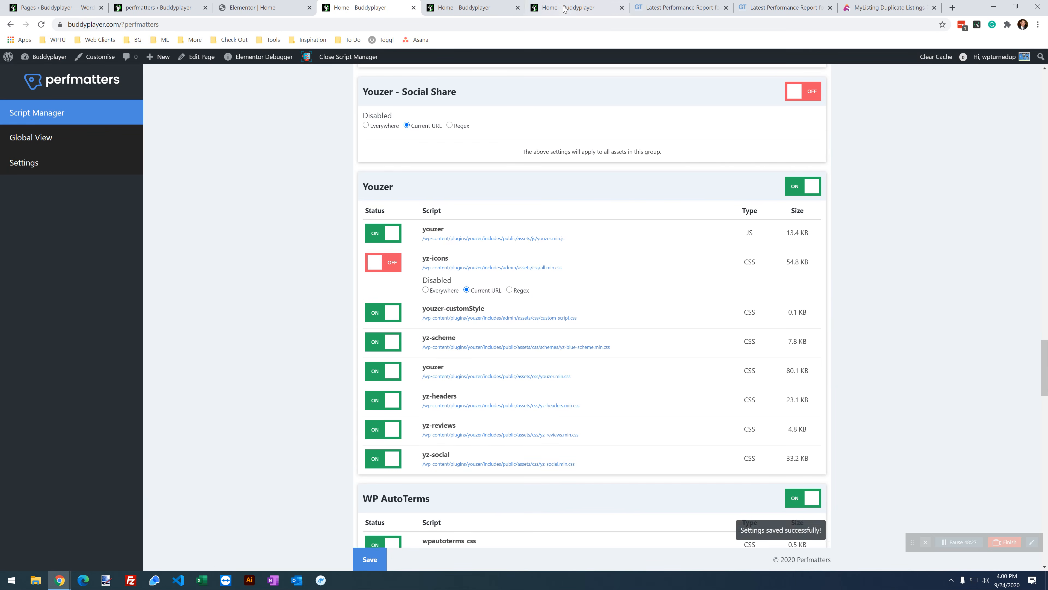
{"action": "left_click", "coordinate": [562, 9]}
{"action": "left_click", "coordinate": [42, 26]}
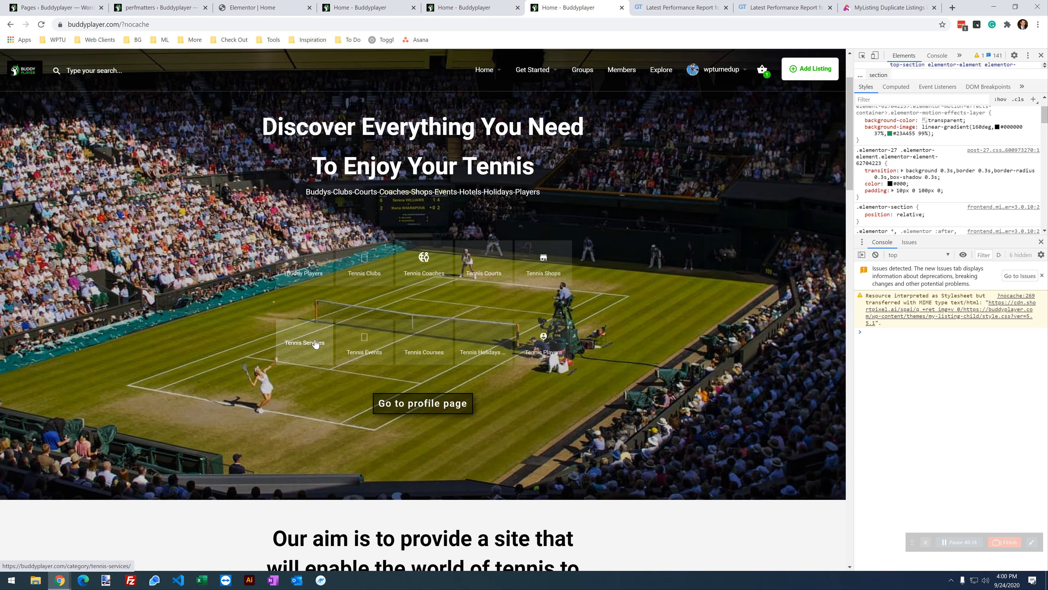
Step: Re-enable yz-icons; disable youzer JS, youzer-customStyle, yz-scheme, youzer CSS and yz-headers on the current URL
{"action": "left_click", "coordinate": [375, 9]}
{"action": "left_click", "coordinate": [392, 262]}
{"action": "left_click", "coordinate": [388, 233]}
{"action": "left_click", "coordinate": [482, 261]}
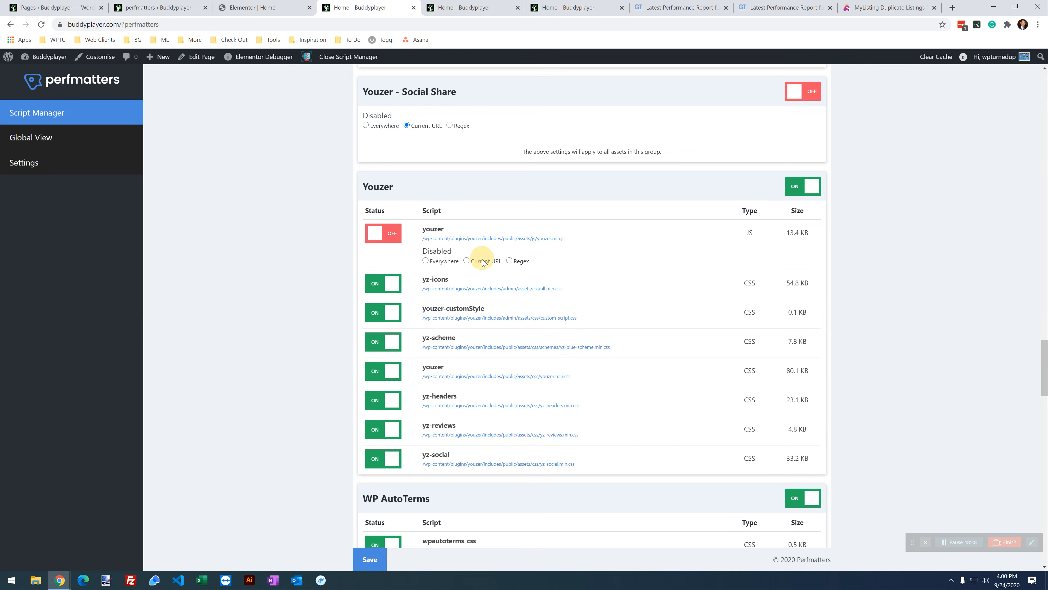
{"action": "left_click", "coordinate": [388, 315]}
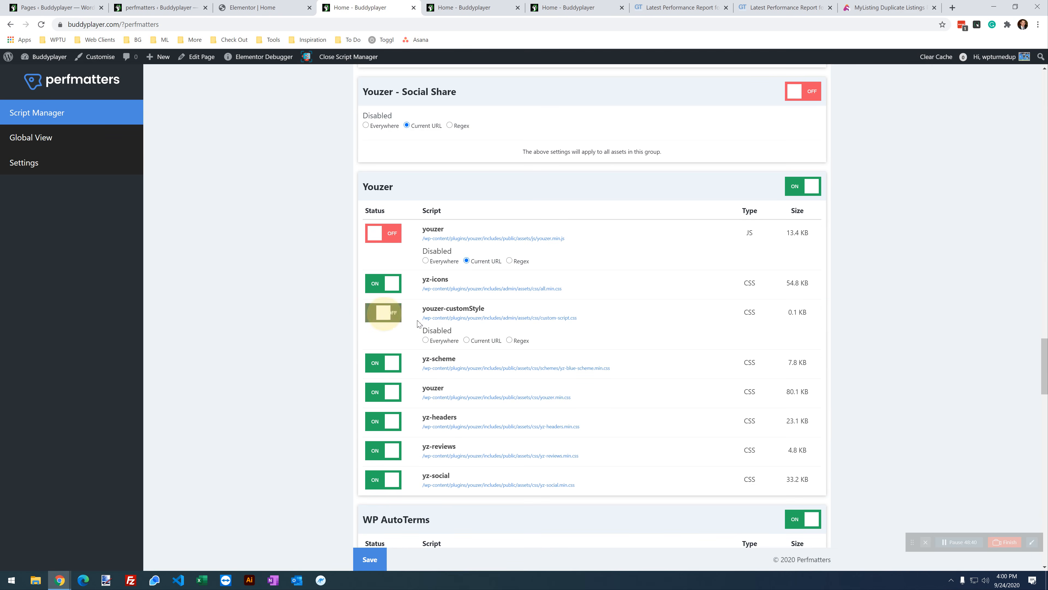
{"action": "left_click", "coordinate": [474, 343]}
{"action": "left_click", "coordinate": [467, 341]}
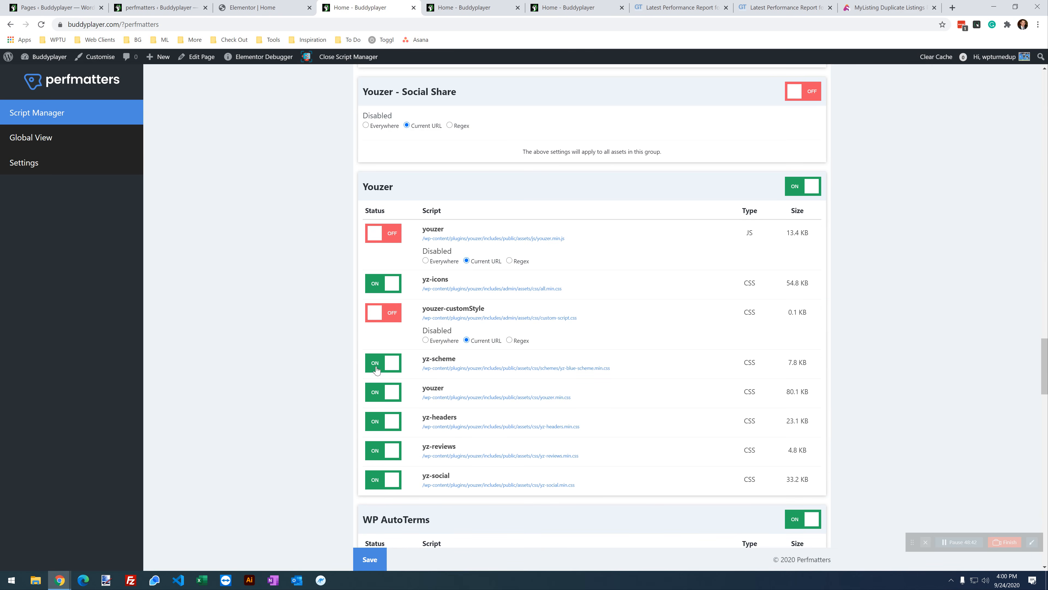
{"action": "left_click", "coordinate": [383, 363]}
{"action": "left_click", "coordinate": [473, 392]}
{"action": "left_click", "coordinate": [391, 412]}
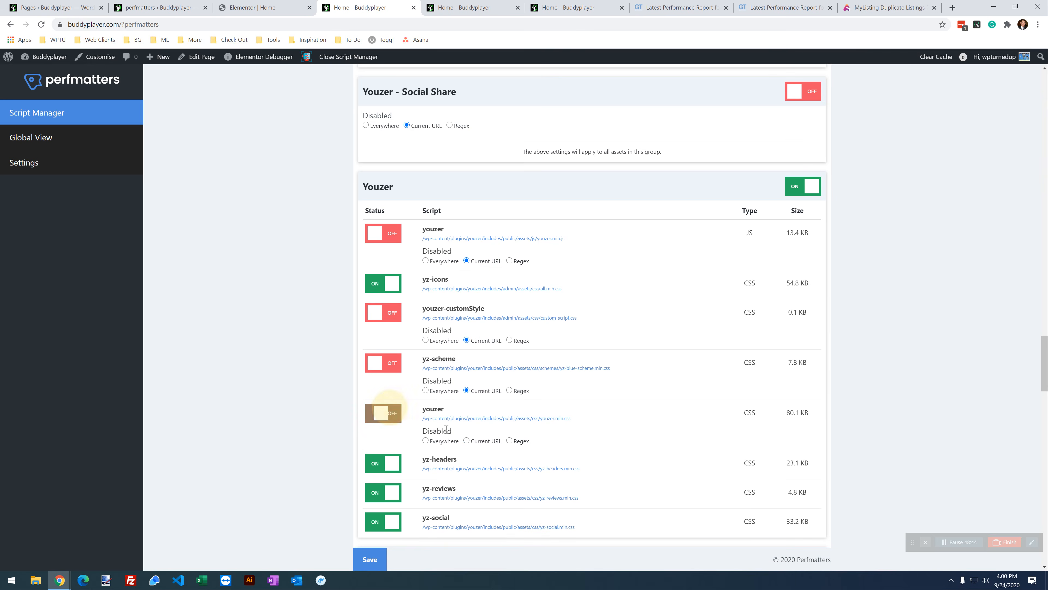
{"action": "left_click", "coordinate": [466, 441]}
{"action": "left_click", "coordinate": [388, 462]}
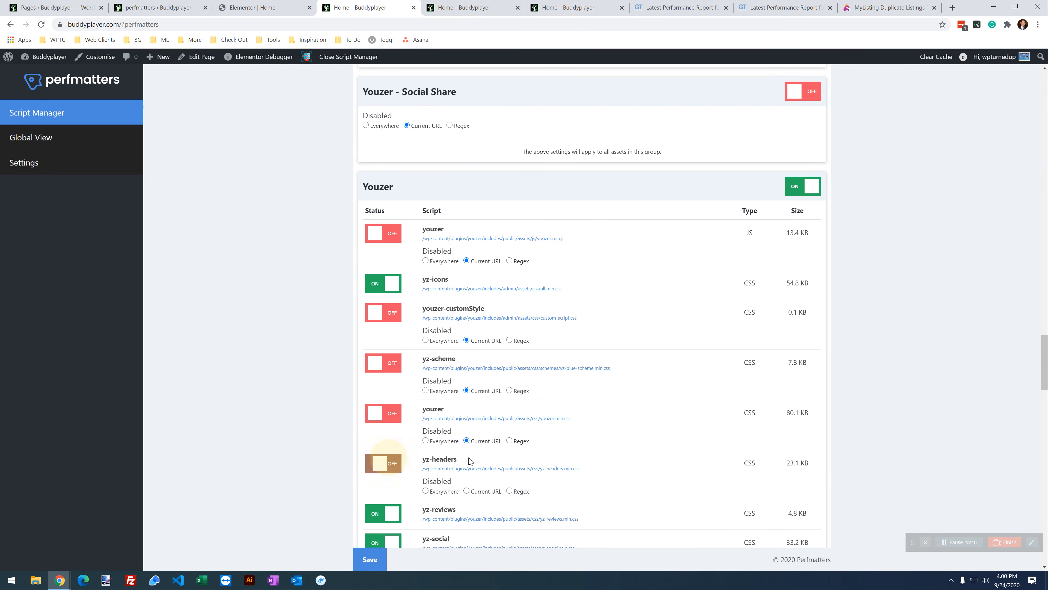
{"action": "left_click", "coordinate": [487, 491]}
Step: Disable yz-reviews and yz-social on the current URL and save the Youzer changes
{"action": "scroll", "coordinate": [496, 449], "scroll_direction": "down", "scroll_amount": 3}
{"action": "left_click", "coordinate": [383, 370]}
{"action": "left_click", "coordinate": [466, 398]}
{"action": "left_click", "coordinate": [392, 416]}
{"action": "left_click", "coordinate": [473, 449]}
{"action": "scroll", "coordinate": [473, 450], "scroll_direction": "down", "scroll_amount": 4}
{"action": "left_click", "coordinate": [369, 557]}
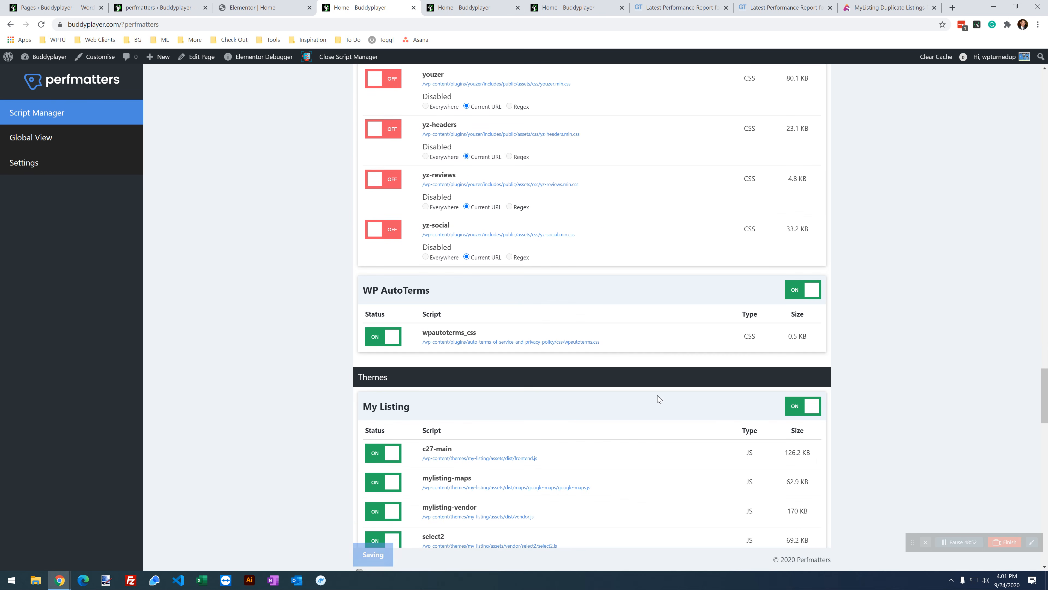
Step: Reload the home page, test the mini-cart and account menu, then return to Script Manager
{"action": "left_click", "coordinate": [580, 8]}
{"action": "left_click", "coordinate": [43, 25]}
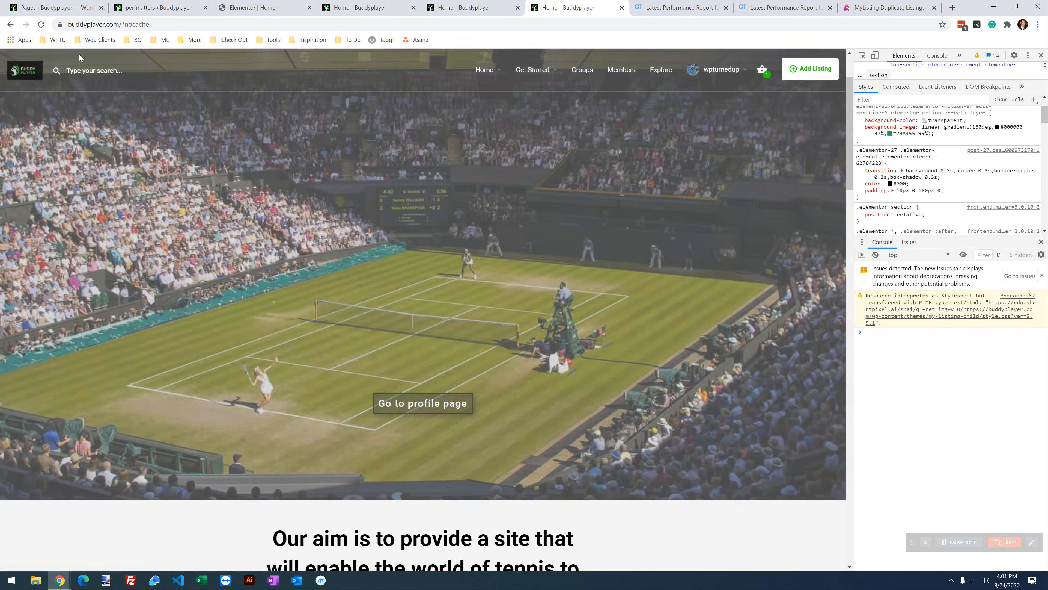
{"action": "scroll", "coordinate": [256, 282], "scroll_direction": "down", "scroll_amount": 20}
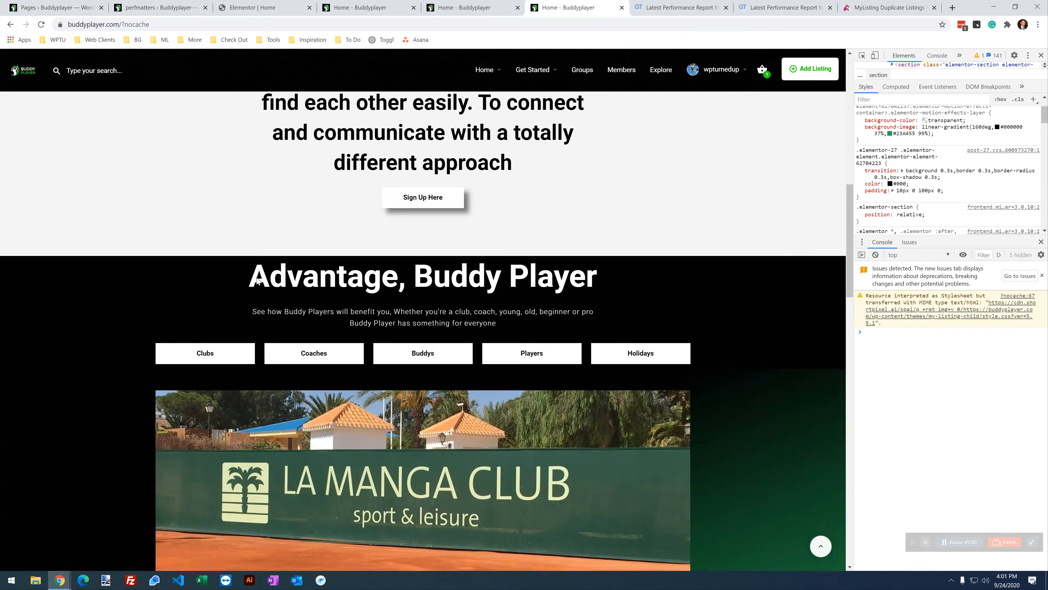
{"action": "scroll", "coordinate": [257, 276], "scroll_direction": "down", "scroll_amount": 15}
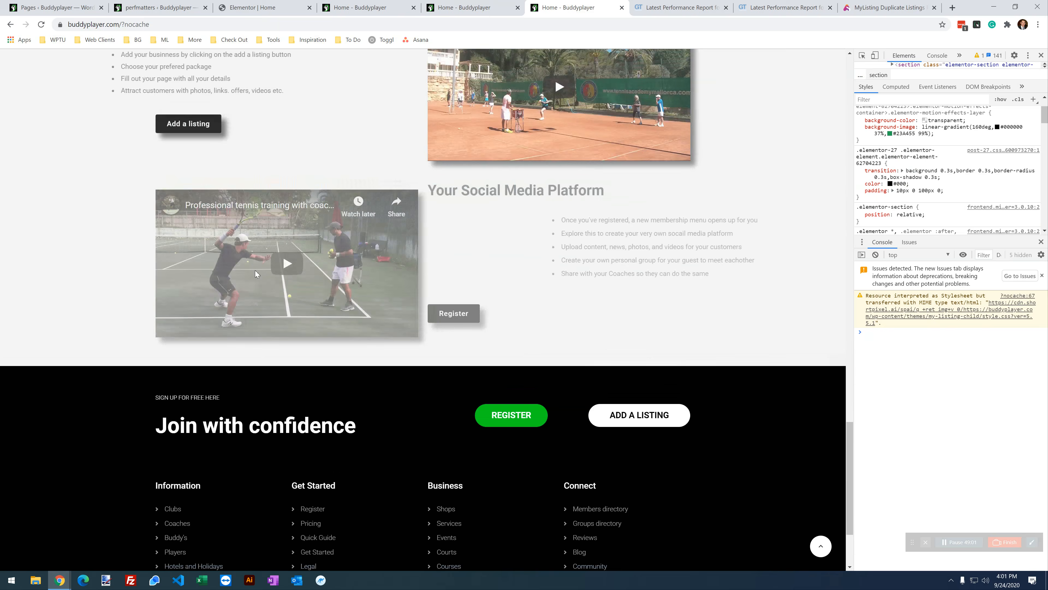
{"action": "scroll", "coordinate": [539, 470], "scroll_direction": "up", "scroll_amount": 20}
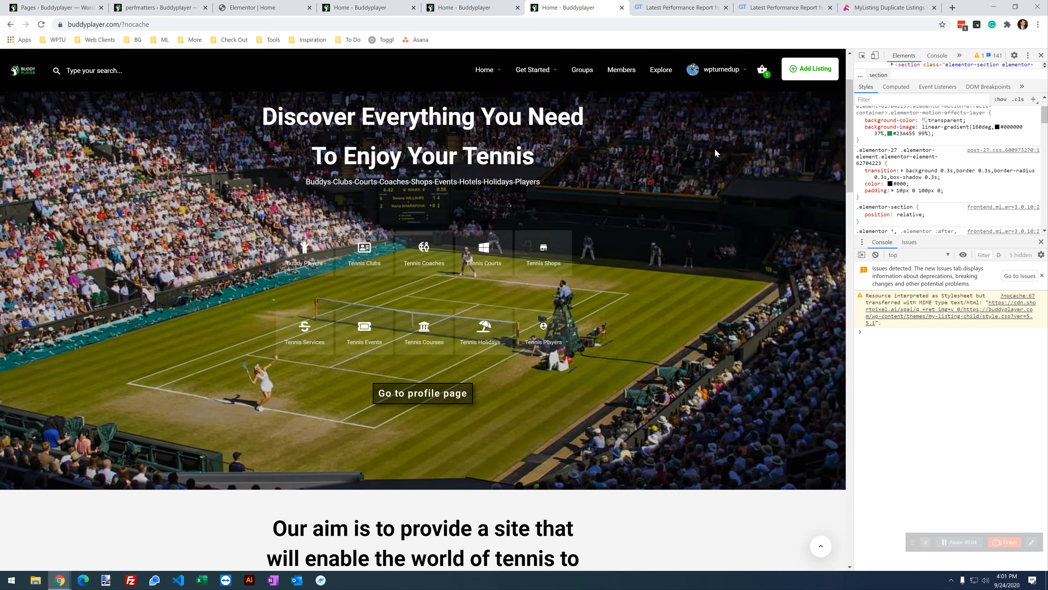
{"action": "left_click", "coordinate": [761, 70]}
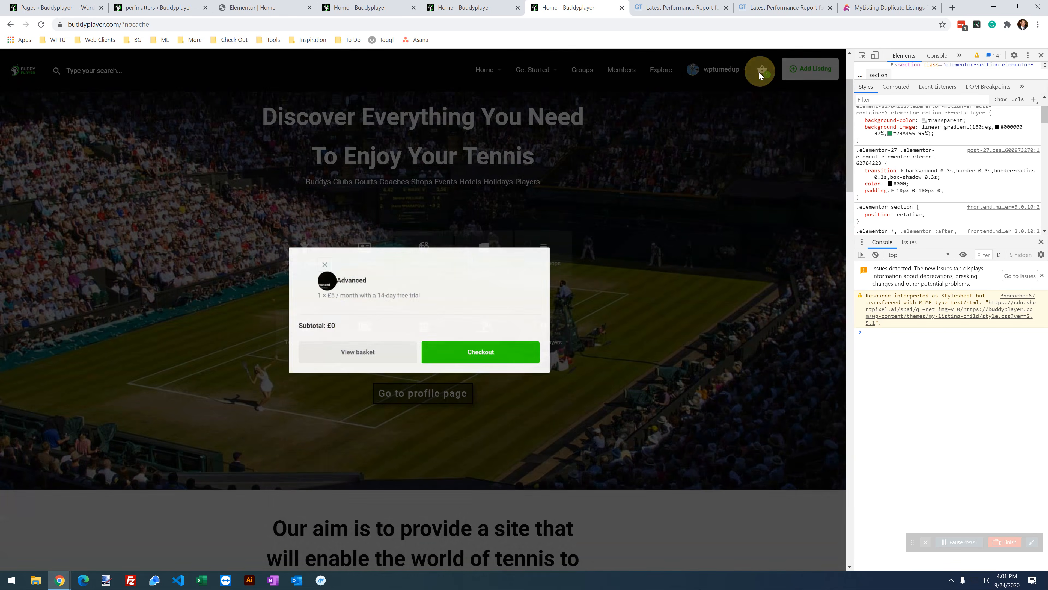
{"action": "left_click", "coordinate": [732, 71]}
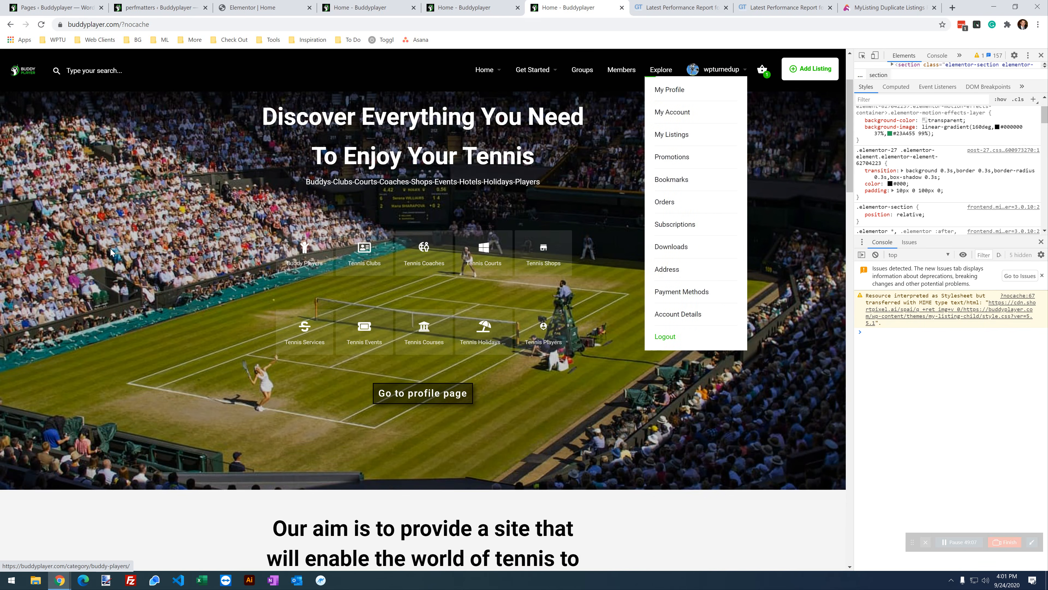
{"action": "left_click", "coordinate": [507, 8]}
{"action": "left_click", "coordinate": [373, 5]}
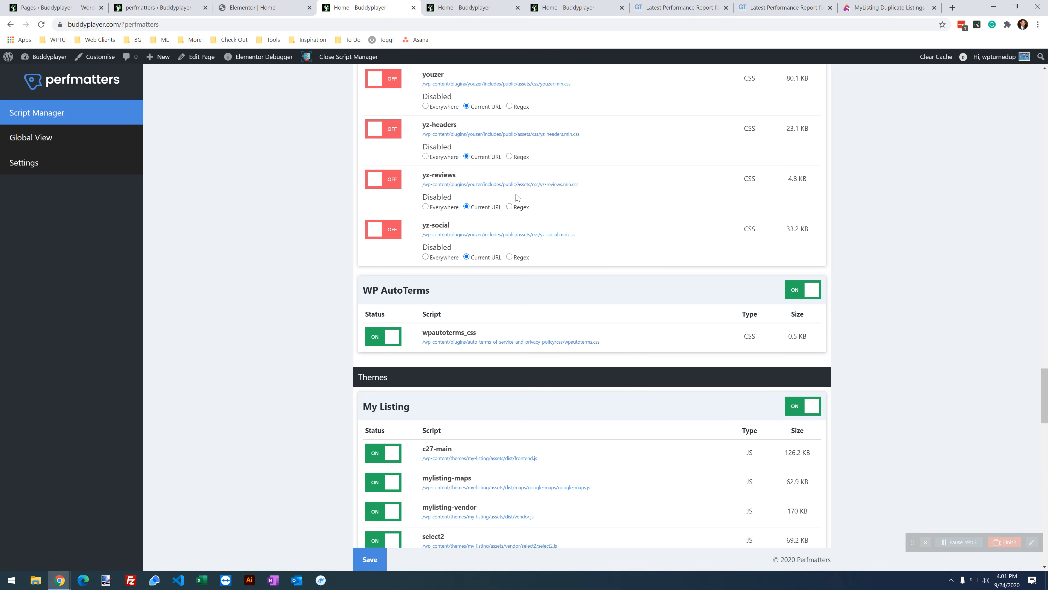
Step: Disable the WP AutoTerms group for the Current URL only
{"action": "left_click", "coordinate": [801, 288]}
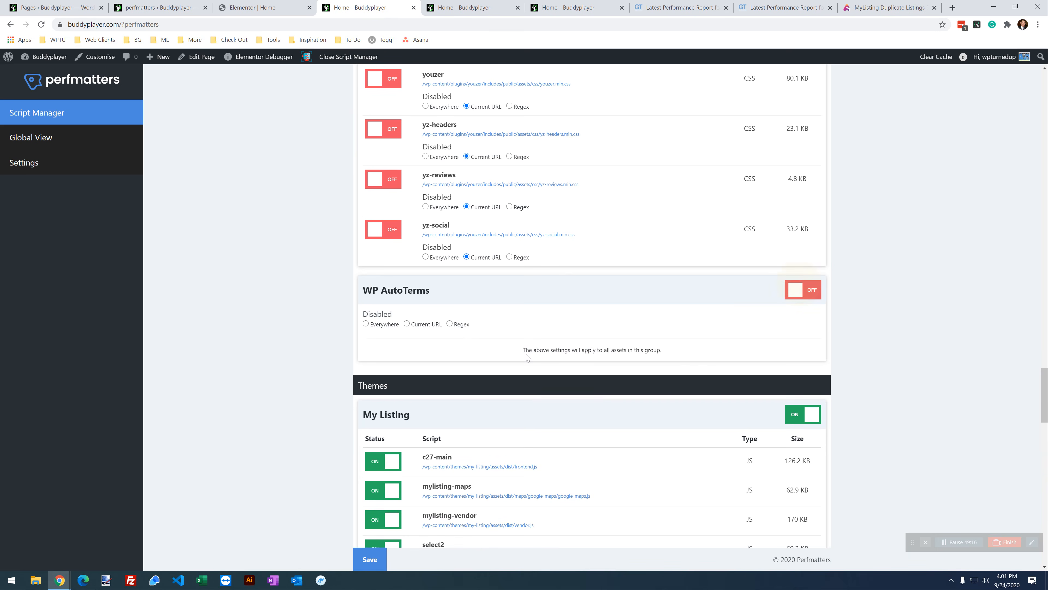
{"action": "left_click", "coordinate": [809, 290]}
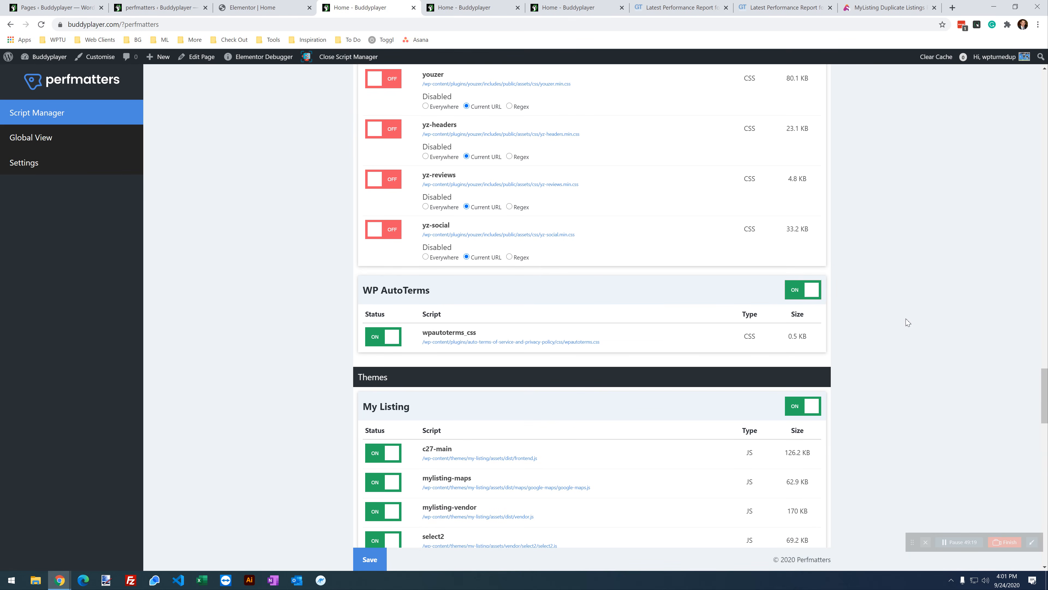
{"action": "left_click", "coordinate": [805, 292]}
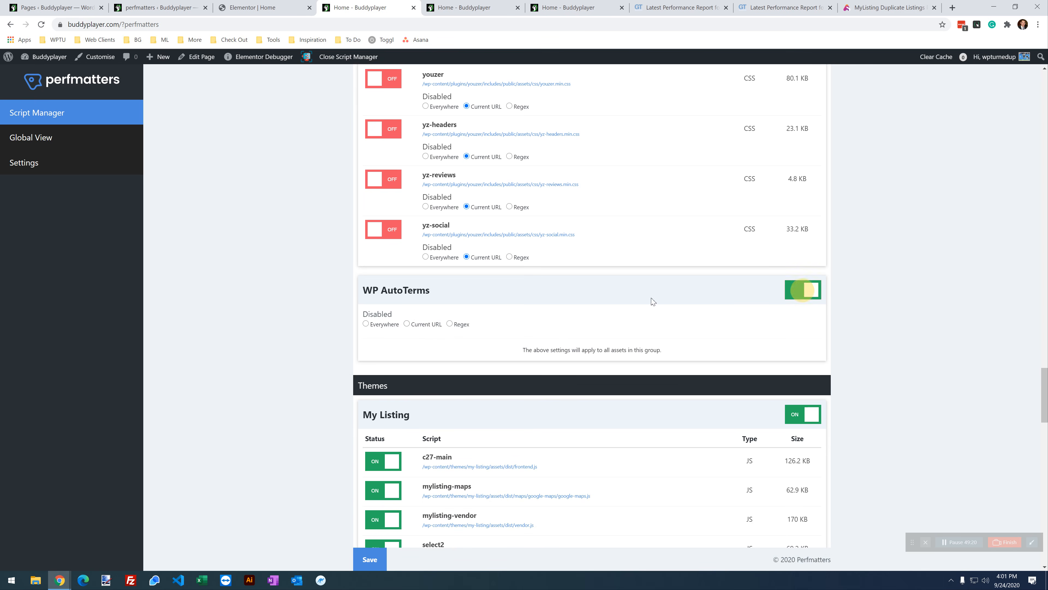
{"action": "left_click", "coordinate": [426, 325]}
{"action": "scroll", "coordinate": [437, 342], "scroll_direction": "down", "scroll_amount": 5}
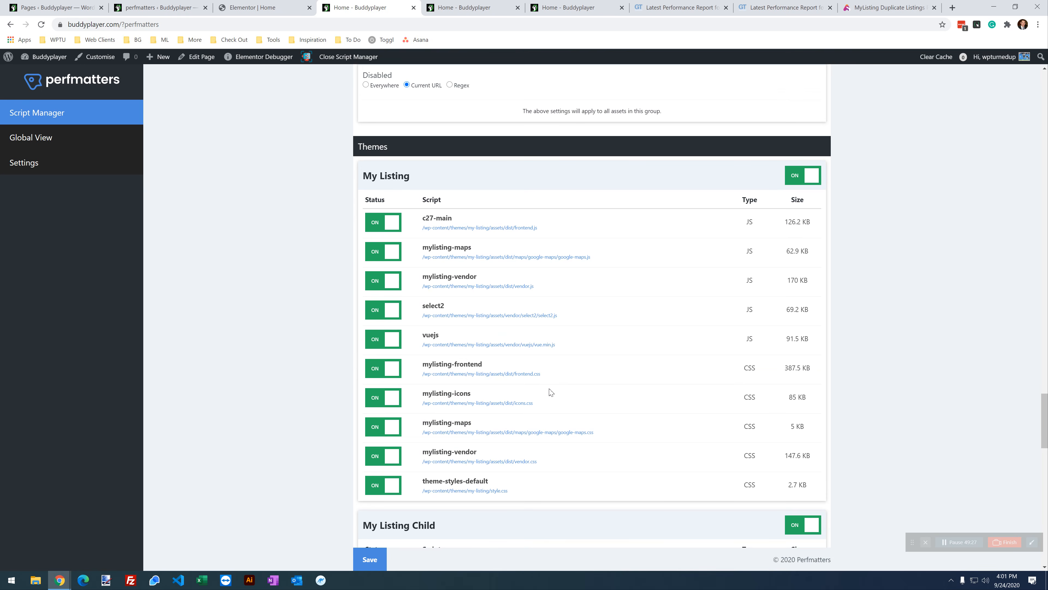
Step: Recheck the ?nocache homepage by scrolling through it, then go back to Script Manager
{"action": "left_click", "coordinate": [578, 7]}
{"action": "scroll", "coordinate": [488, 346], "scroll_direction": "down", "scroll_amount": 15}
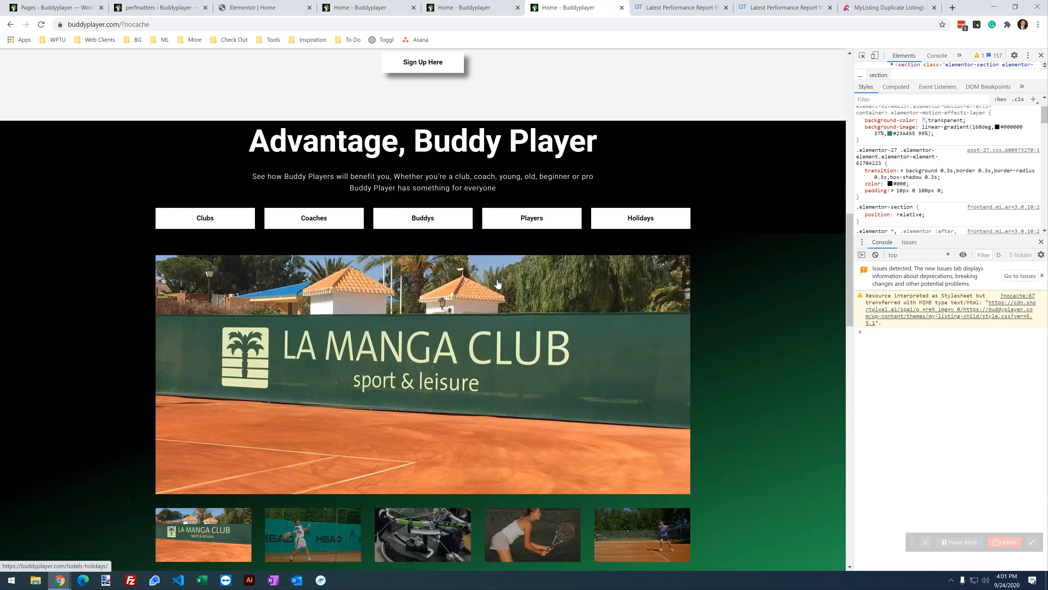
{"action": "scroll", "coordinate": [488, 347], "scroll_direction": "down", "scroll_amount": 18}
{"action": "scroll", "coordinate": [487, 346], "scroll_direction": "up", "scroll_amount": 17}
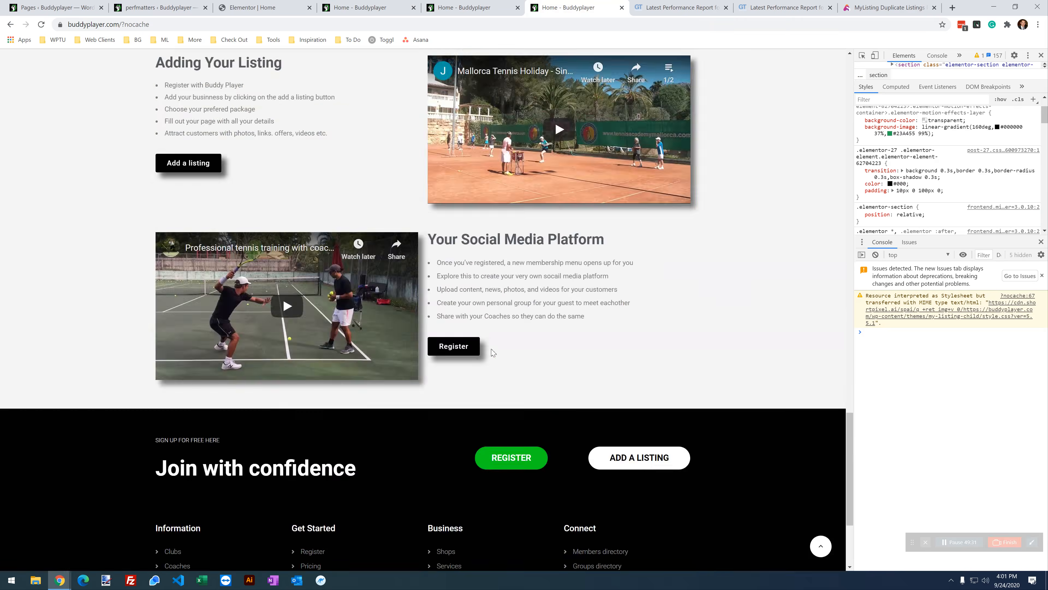
{"action": "scroll", "coordinate": [521, 356], "scroll_direction": "up", "scroll_amount": 15}
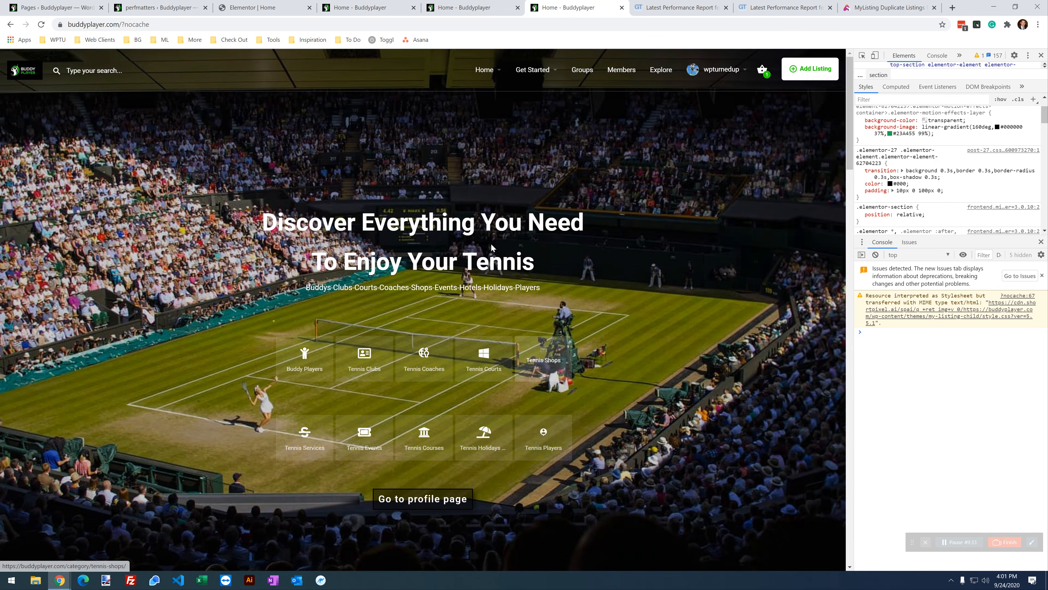
{"action": "left_click", "coordinate": [392, 6]}
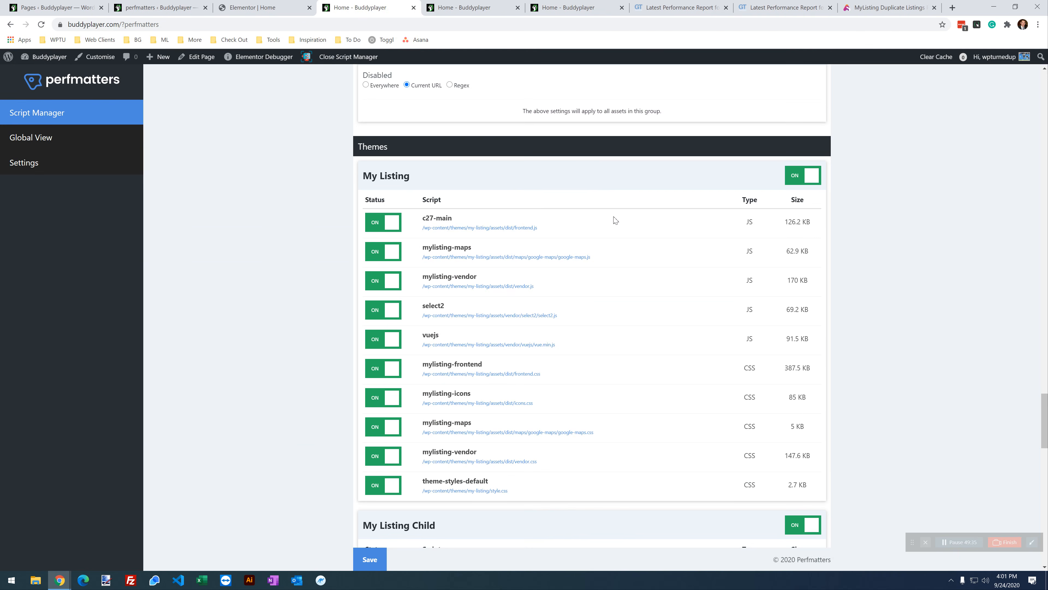
Step: Disable the mylisting-maps JS script for the Current URL and save
{"action": "left_click", "coordinate": [376, 251]}
{"action": "left_click", "coordinate": [480, 282]}
{"action": "left_click", "coordinate": [370, 559]}
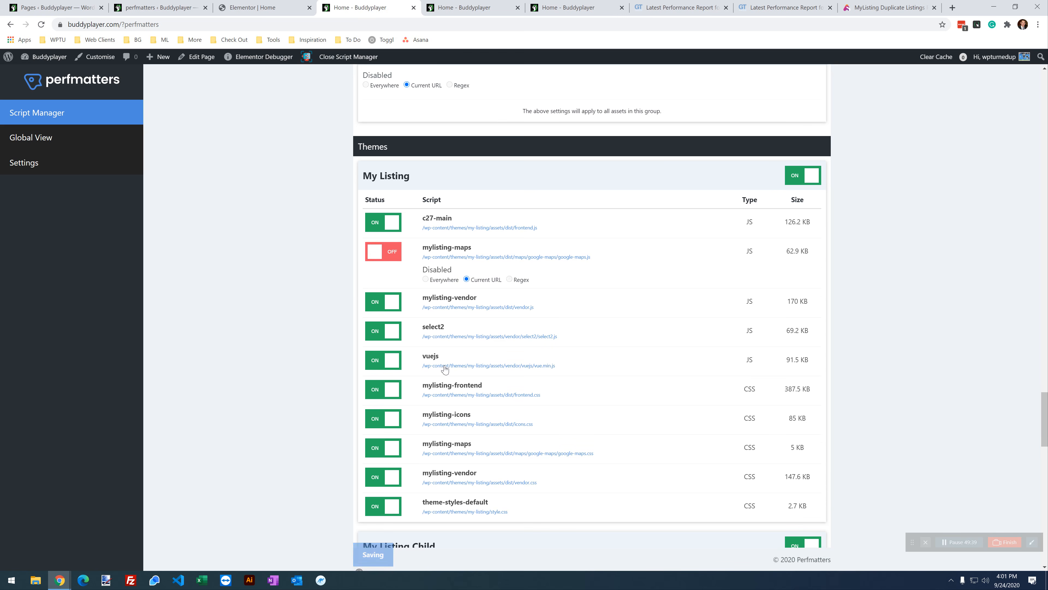
Step: Reload the homepage and confirm the mini-cart still opens and closes
{"action": "left_click", "coordinate": [563, 7]}
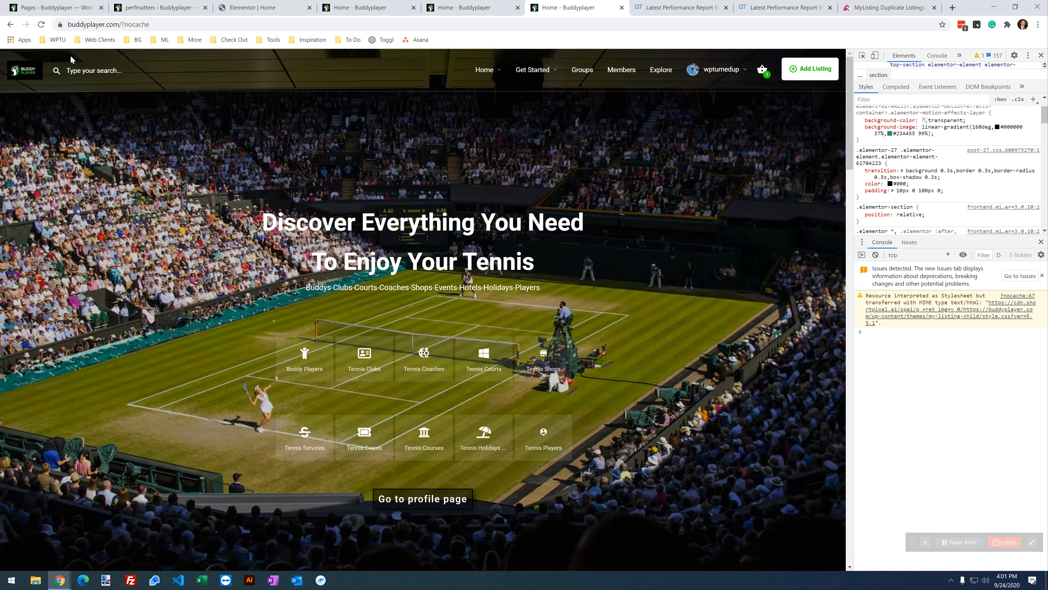
{"action": "left_click", "coordinate": [43, 25]}
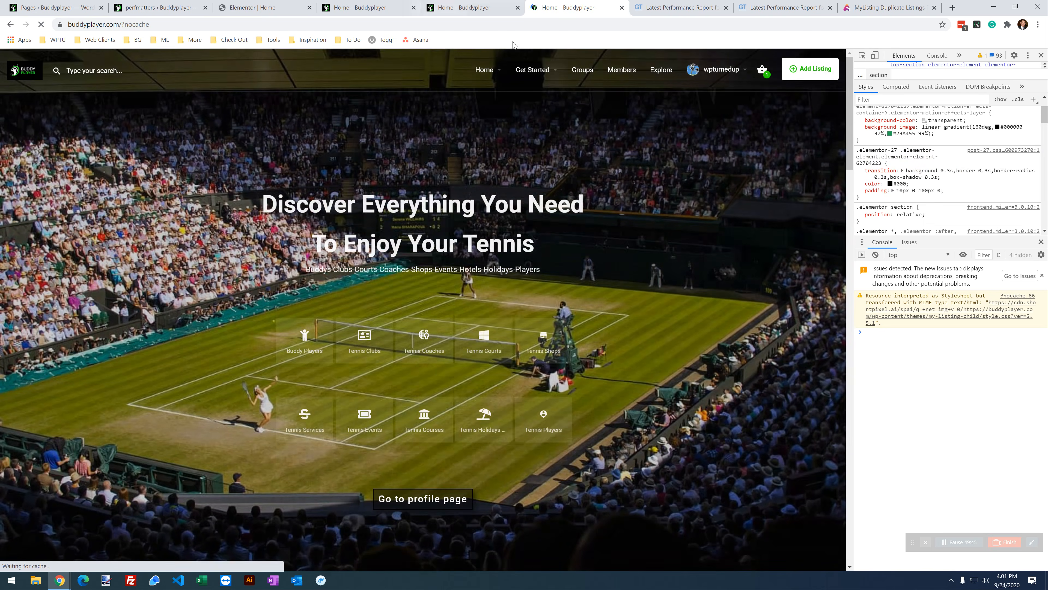
{"action": "left_click", "coordinate": [762, 70]}
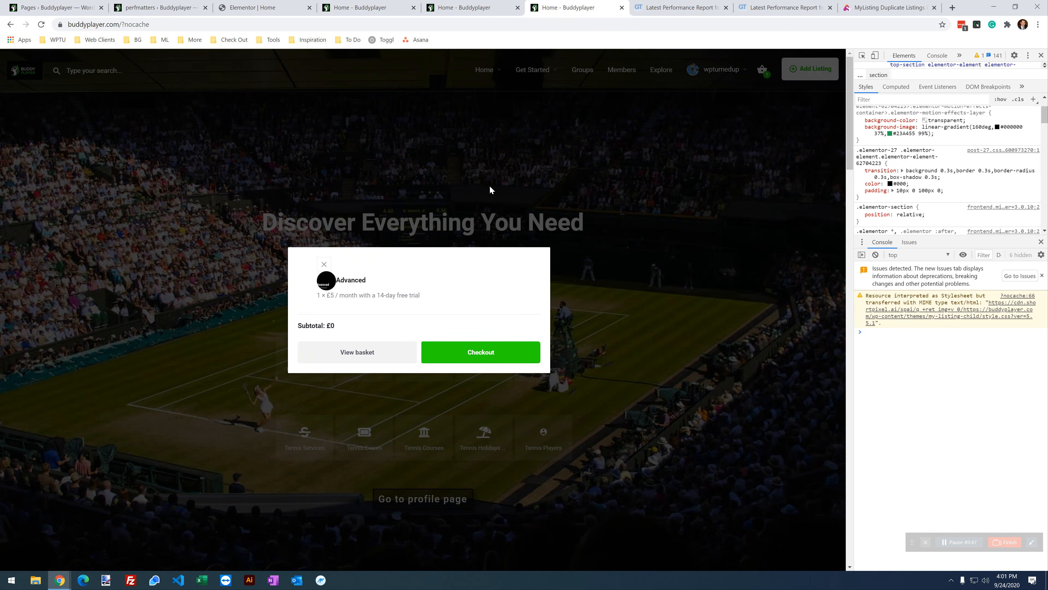
{"action": "left_click", "coordinate": [491, 189]}
{"action": "scroll", "coordinate": [338, 304], "scroll_direction": "down", "scroll_amount": 20}
{"action": "scroll", "coordinate": [347, 330], "scroll_direction": "down", "scroll_amount": 8}
{"action": "scroll", "coordinate": [348, 331], "scroll_direction": "up", "scroll_amount": 20}
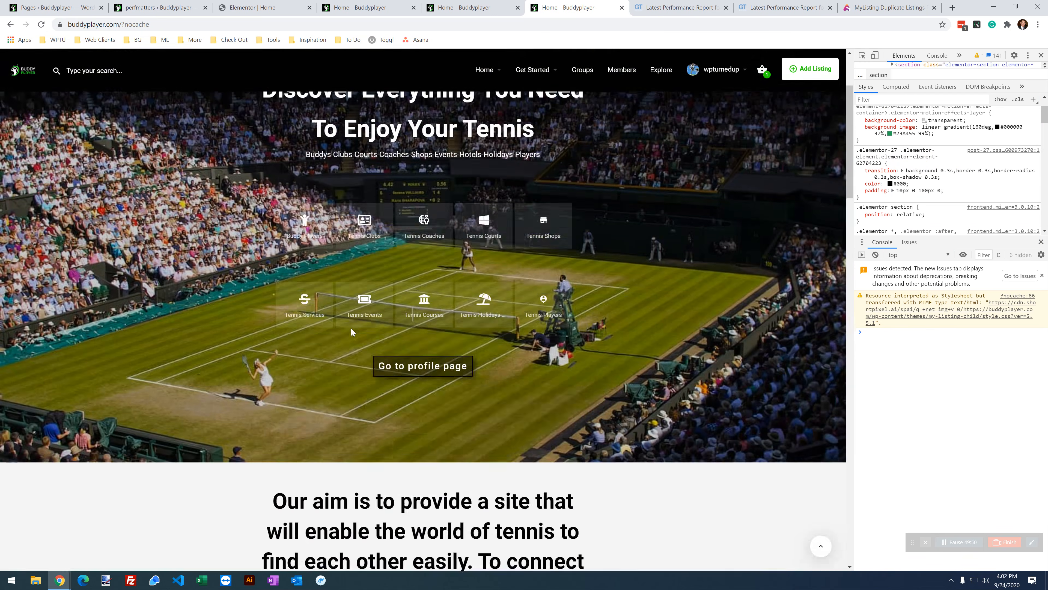
{"action": "left_click", "coordinate": [369, 8]}
Step: Turn off the mylisting-maps CSS file and save the Script Manager settings
{"action": "scroll", "coordinate": [478, 326], "scroll_direction": "down", "scroll_amount": 1}
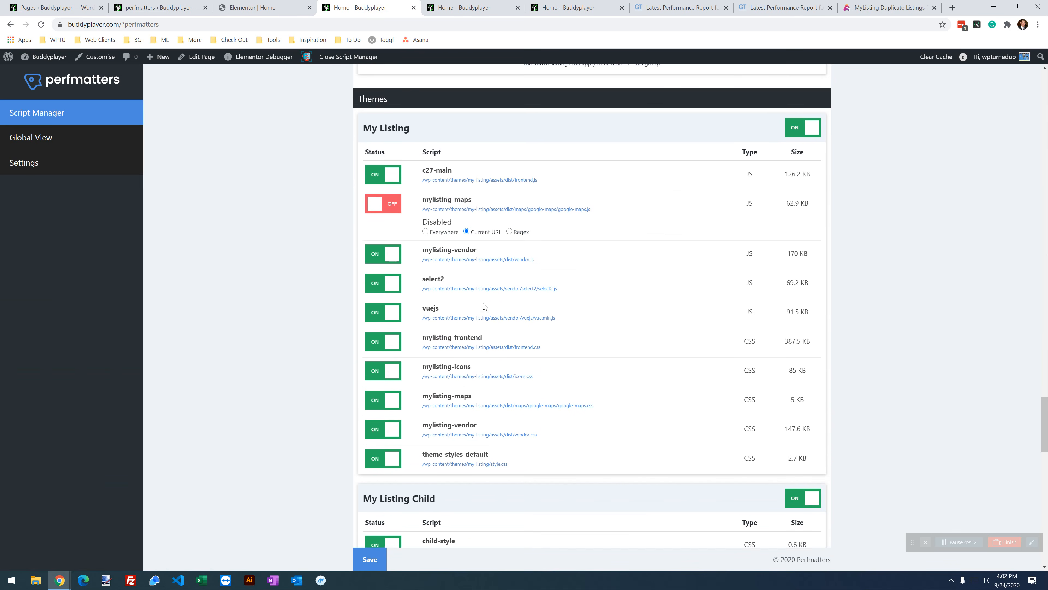
{"action": "scroll", "coordinate": [551, 264], "scroll_direction": "down", "scroll_amount": 1}
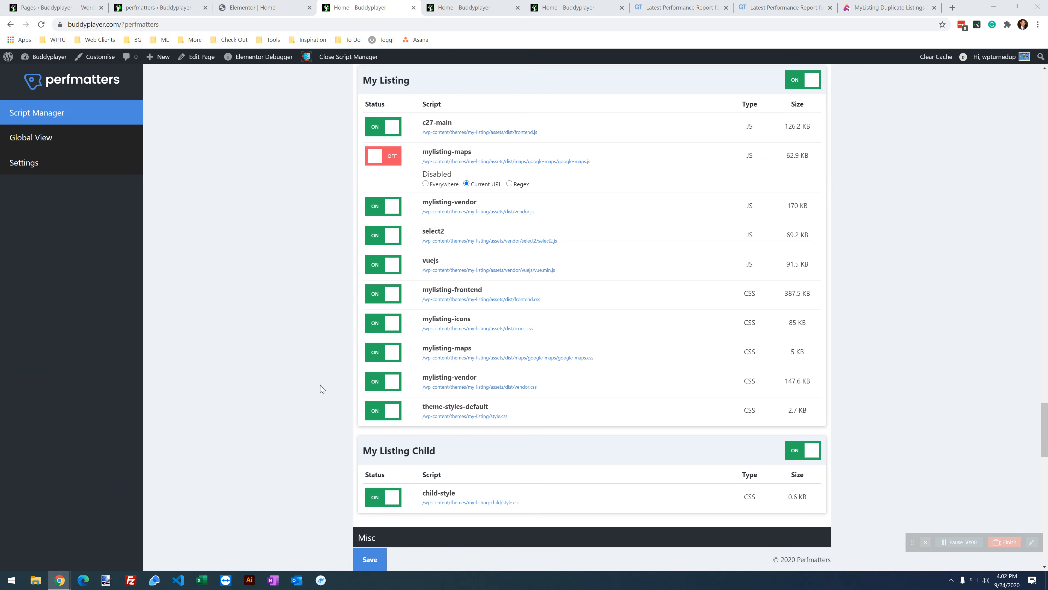
{"action": "left_click", "coordinate": [384, 355]}
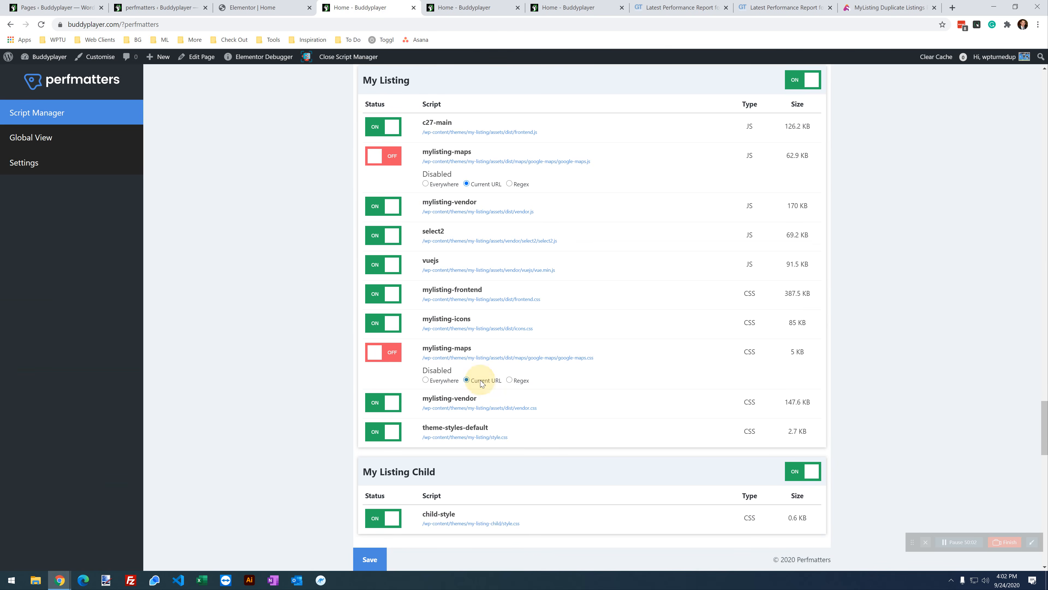
{"action": "scroll", "coordinate": [526, 403], "scroll_direction": "down", "scroll_amount": 1}
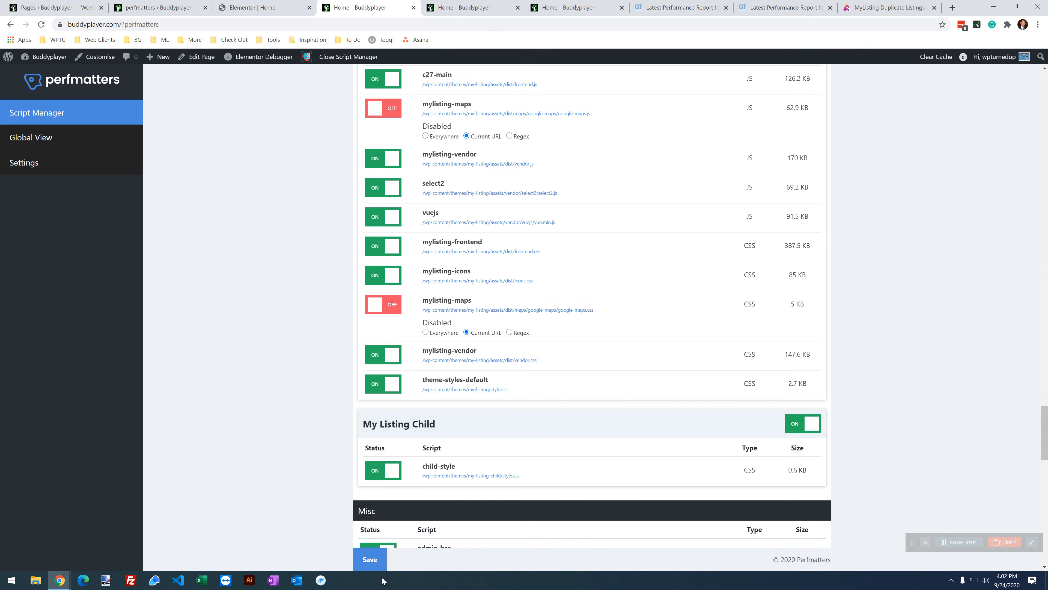
{"action": "left_click", "coordinate": [370, 559]}
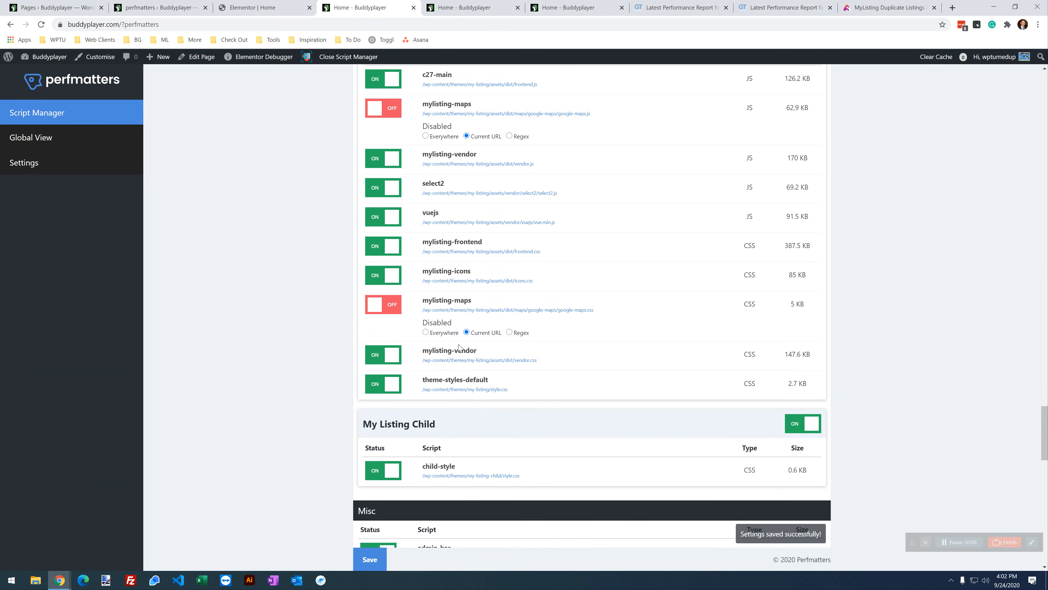
Step: Disable the mylisting-vendor stylesheet for the Current URL, save, and reload the home page
{"action": "scroll", "coordinate": [459, 347], "scroll_direction": "up", "scroll_amount": 3}
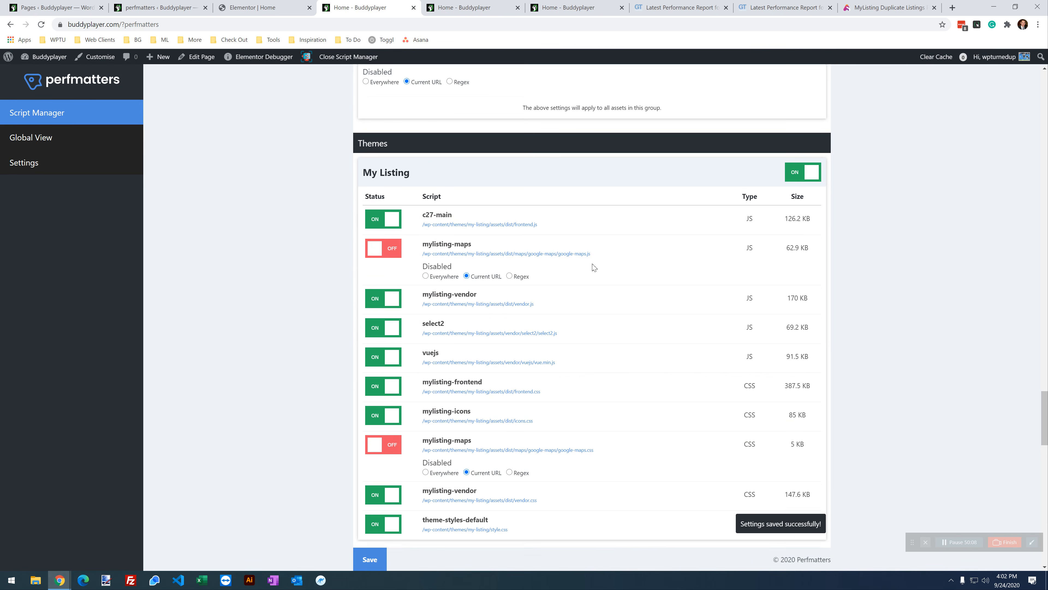
{"action": "scroll", "coordinate": [592, 267], "scroll_direction": "down", "scroll_amount": 2}
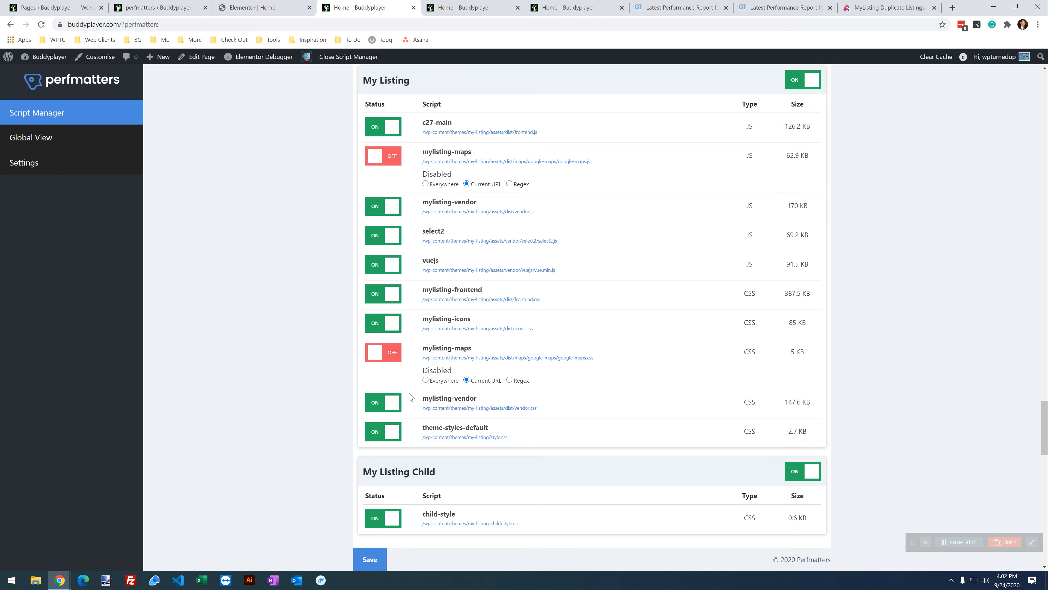
{"action": "scroll", "coordinate": [590, 354], "scroll_direction": "up", "scroll_amount": 1}
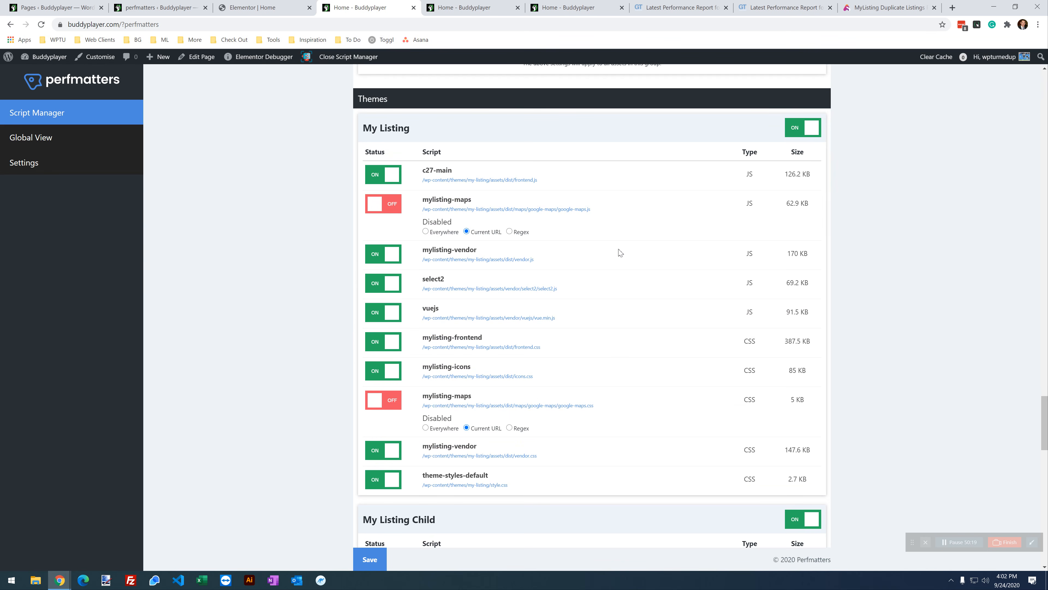
{"action": "scroll", "coordinate": [725, 251], "scroll_direction": "down", "scroll_amount": 2}
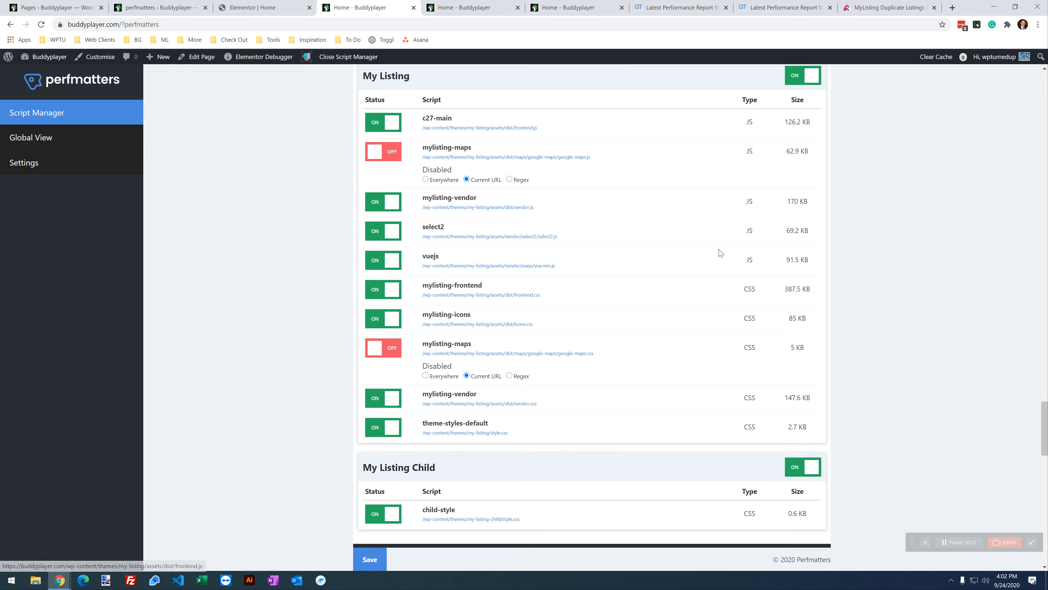
{"action": "left_click", "coordinate": [383, 354]}
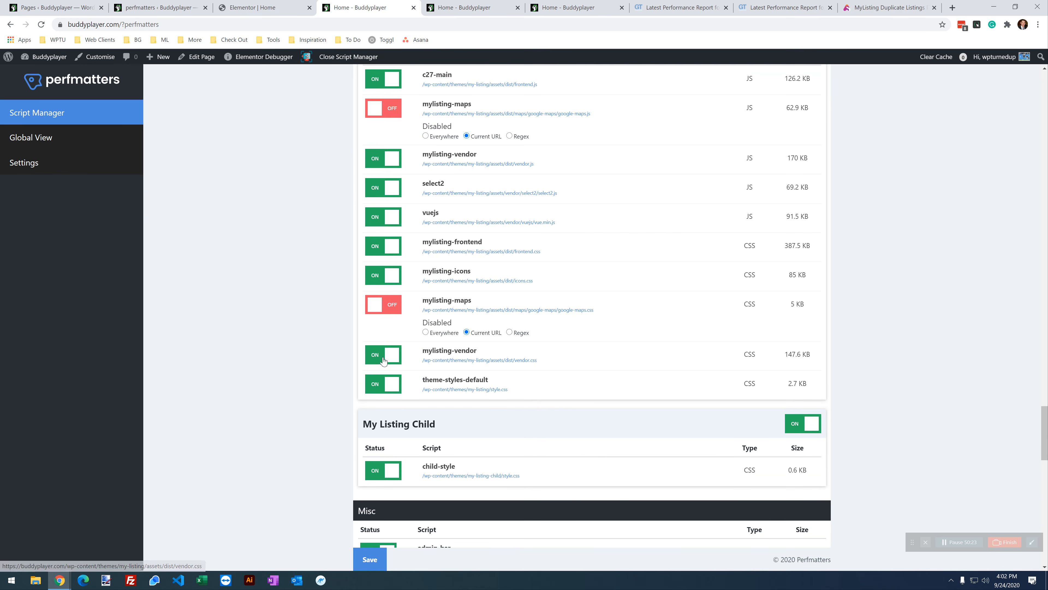
{"action": "left_click", "coordinate": [466, 383]}
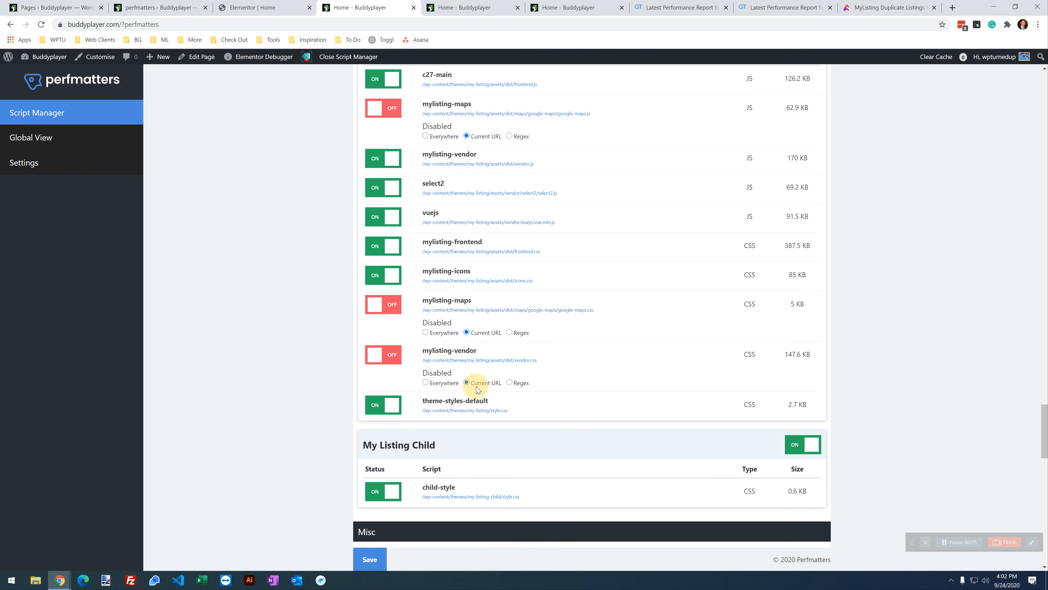
{"action": "left_click", "coordinate": [380, 559]}
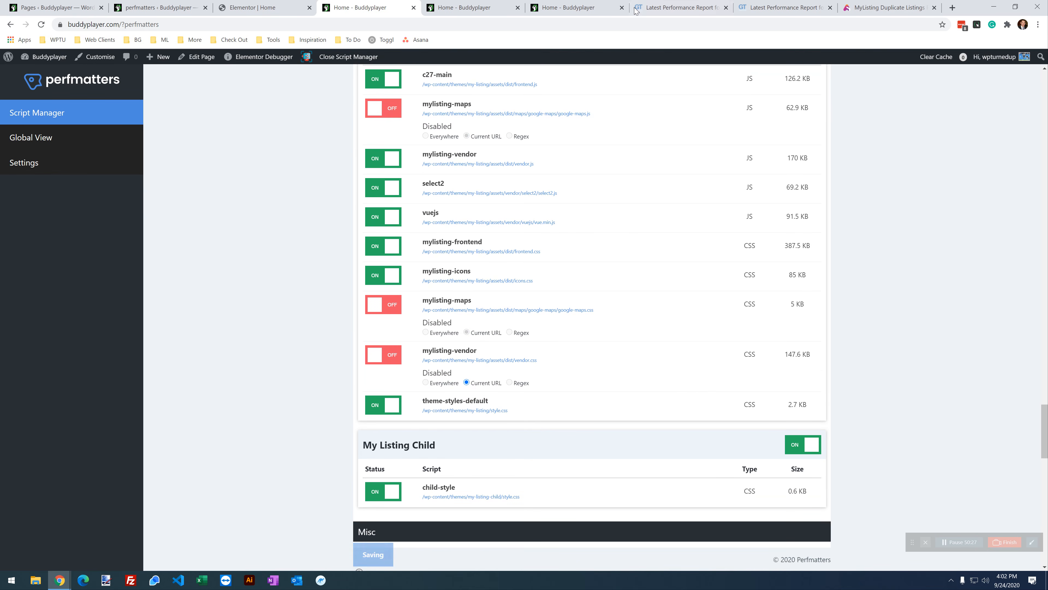
{"action": "left_click", "coordinate": [586, 8]}
{"action": "left_click", "coordinate": [38, 23]}
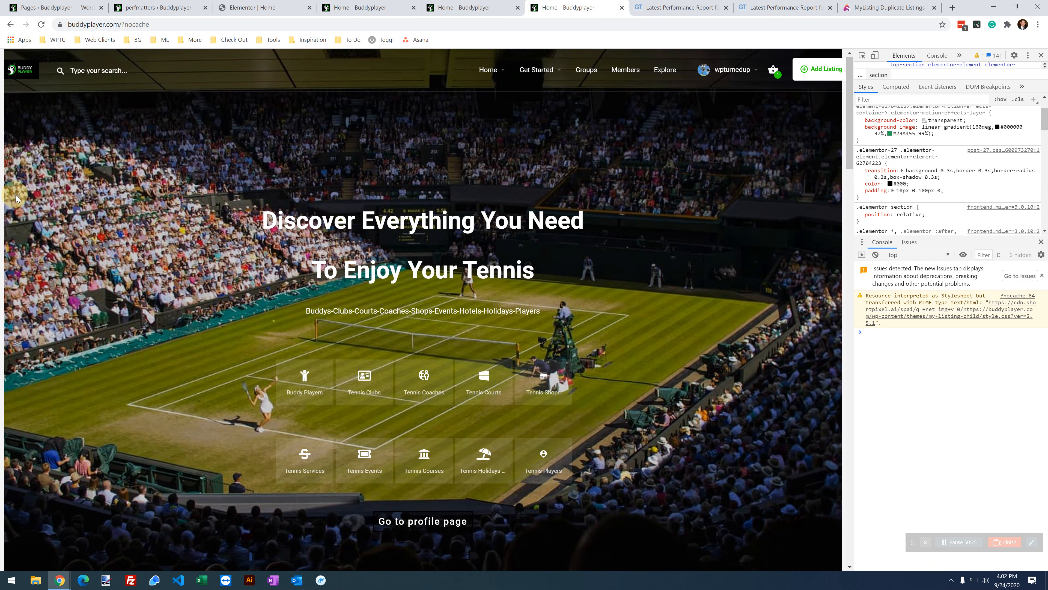
Step: Re-enable the mylisting-vendor stylesheet in Script Manager
{"action": "left_click", "coordinate": [160, 6]}
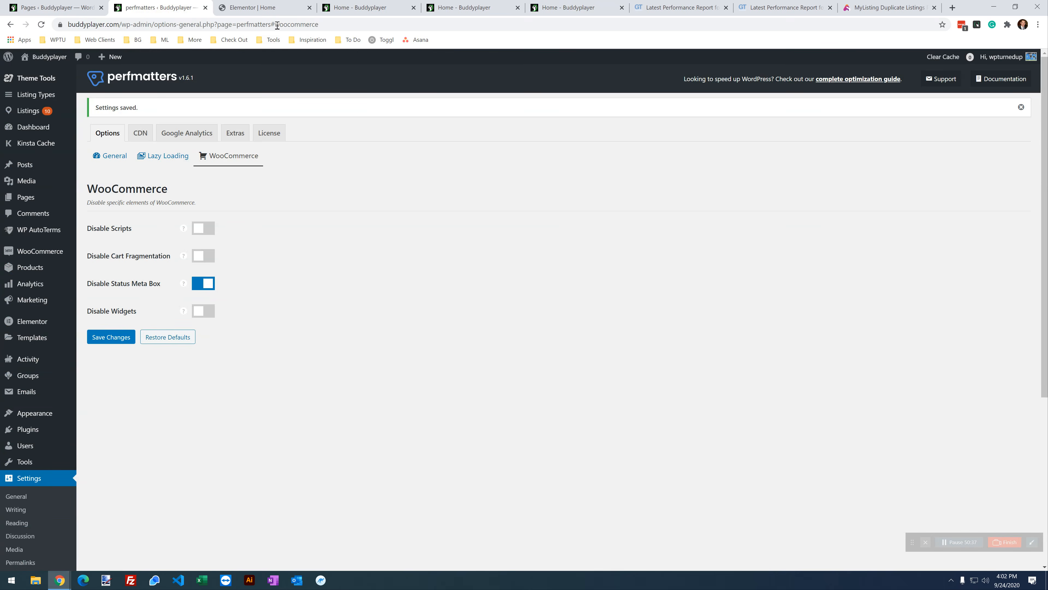
{"action": "left_click", "coordinate": [270, 8]}
{"action": "left_click", "coordinate": [379, 7]}
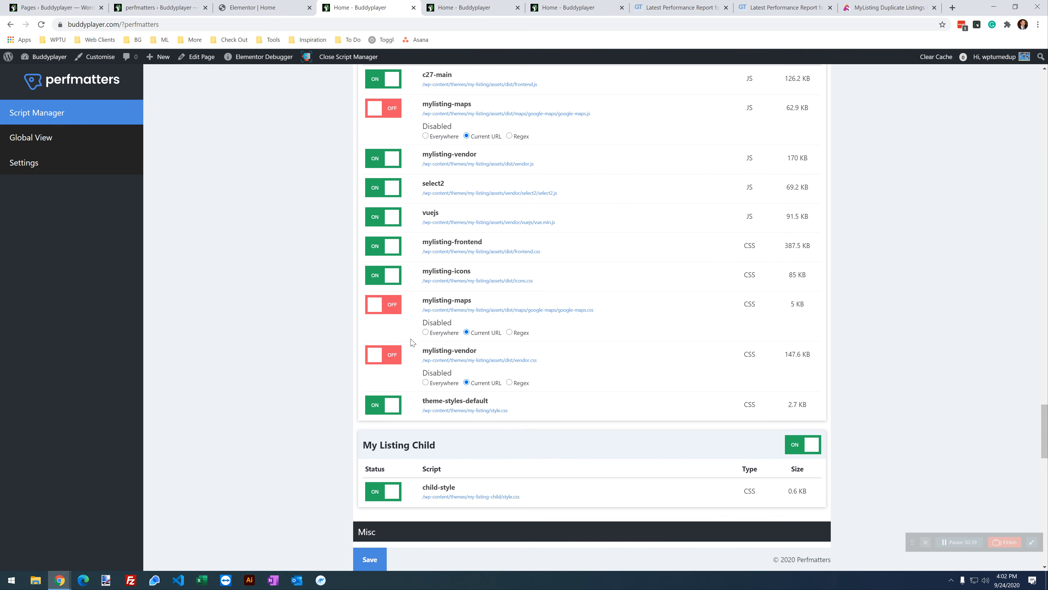
{"action": "left_click", "coordinate": [395, 354]}
Step: Disable the My Listing Child group for the Current URL and save
{"action": "scroll", "coordinate": [404, 317], "scroll_direction": "up", "scroll_amount": 2}
{"action": "left_click_drag", "start_coordinate": [416, 124], "coordinate": [352, 125]}
{"action": "scroll", "coordinate": [471, 429], "scroll_direction": "down", "scroll_amount": 8}
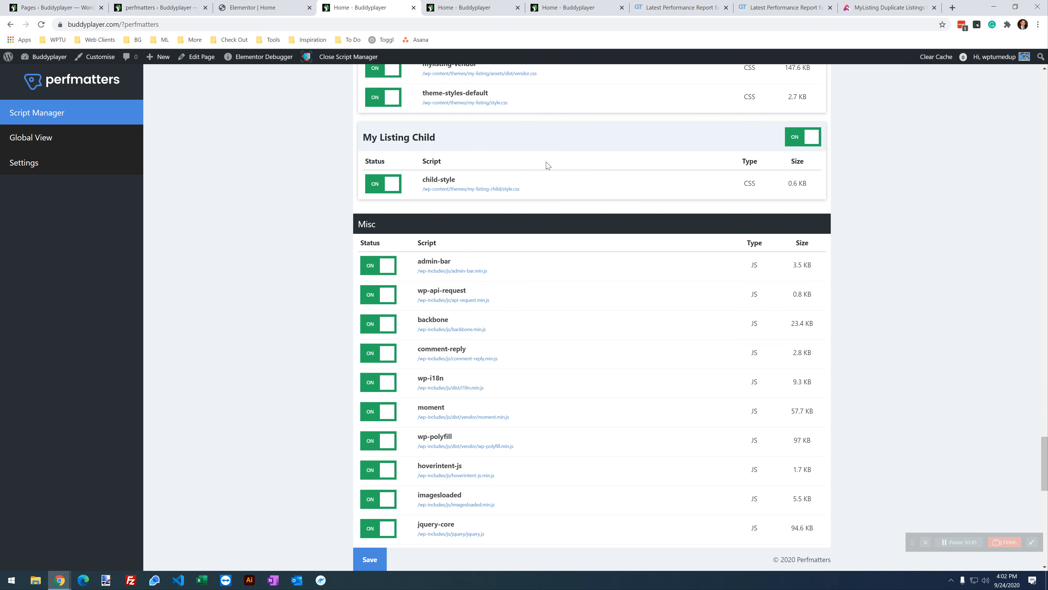
{"action": "left_click", "coordinate": [785, 143]}
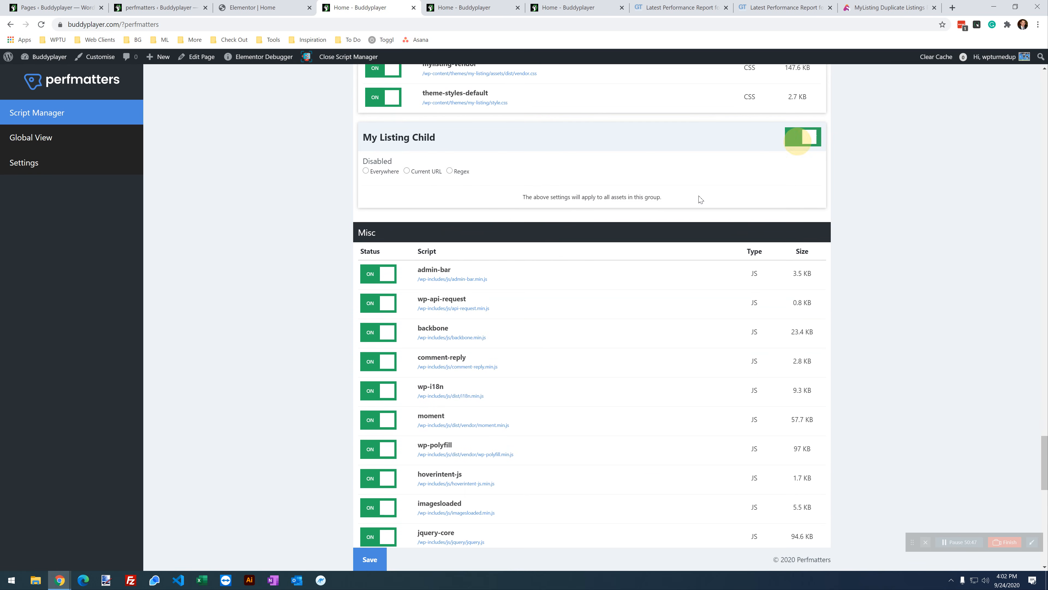
{"action": "left_click", "coordinate": [426, 171]}
{"action": "left_click", "coordinate": [370, 559]}
Step: Reload and scroll the home page to test it, then bring up the Pages list
{"action": "left_click", "coordinate": [517, 7]}
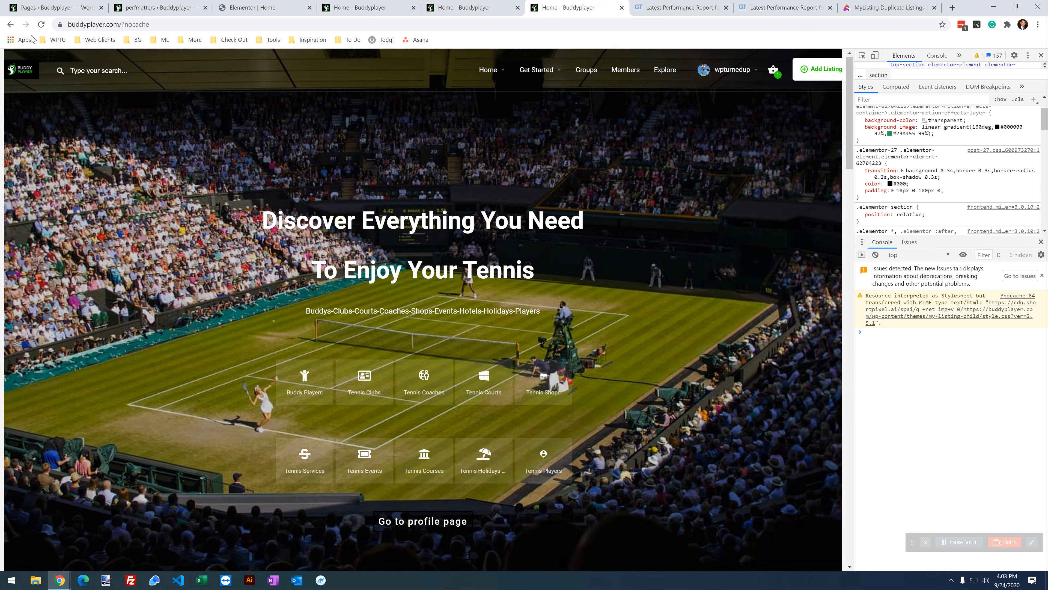
{"action": "left_click", "coordinate": [41, 24]}
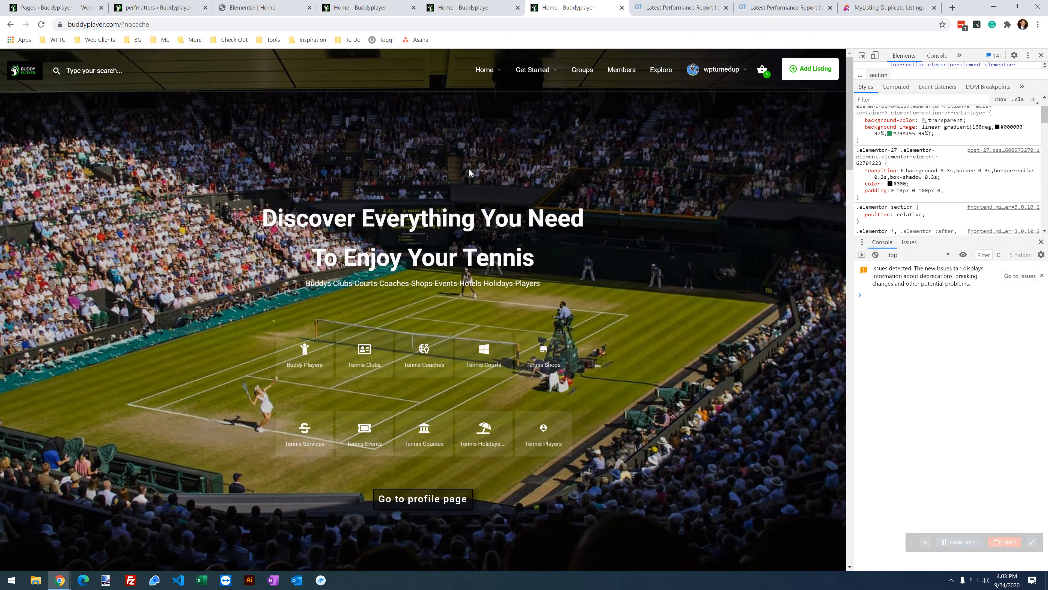
{"action": "scroll", "coordinate": [550, 298], "scroll_direction": "down", "scroll_amount": 20}
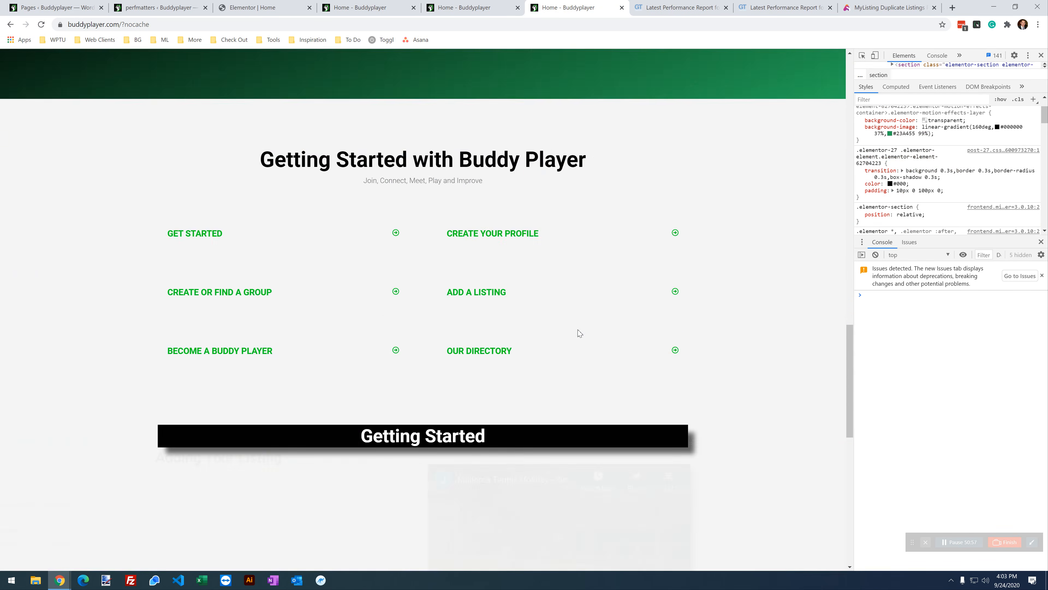
{"action": "scroll", "coordinate": [577, 333], "scroll_direction": "up", "scroll_amount": 20}
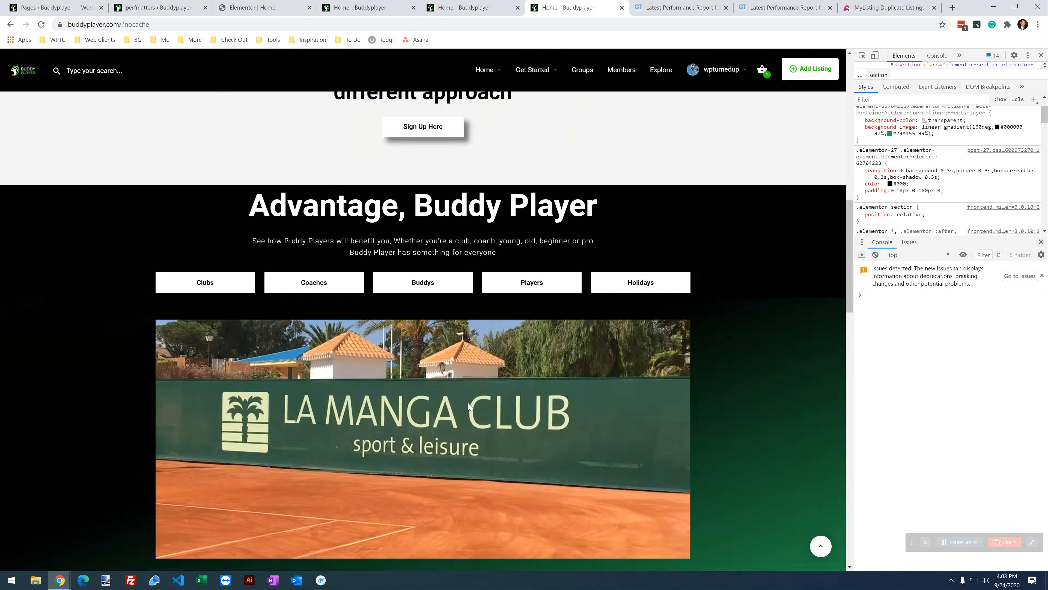
{"action": "scroll", "coordinate": [466, 414], "scroll_direction": "up", "scroll_amount": 5}
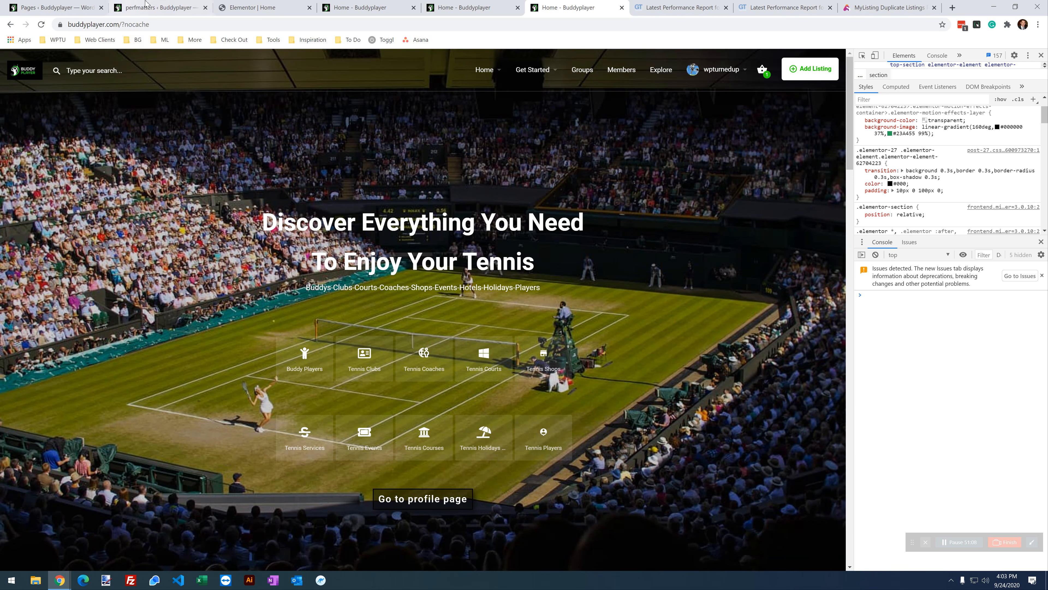
{"action": "left_click", "coordinate": [160, 4]}
{"action": "left_click", "coordinate": [46, 4]}
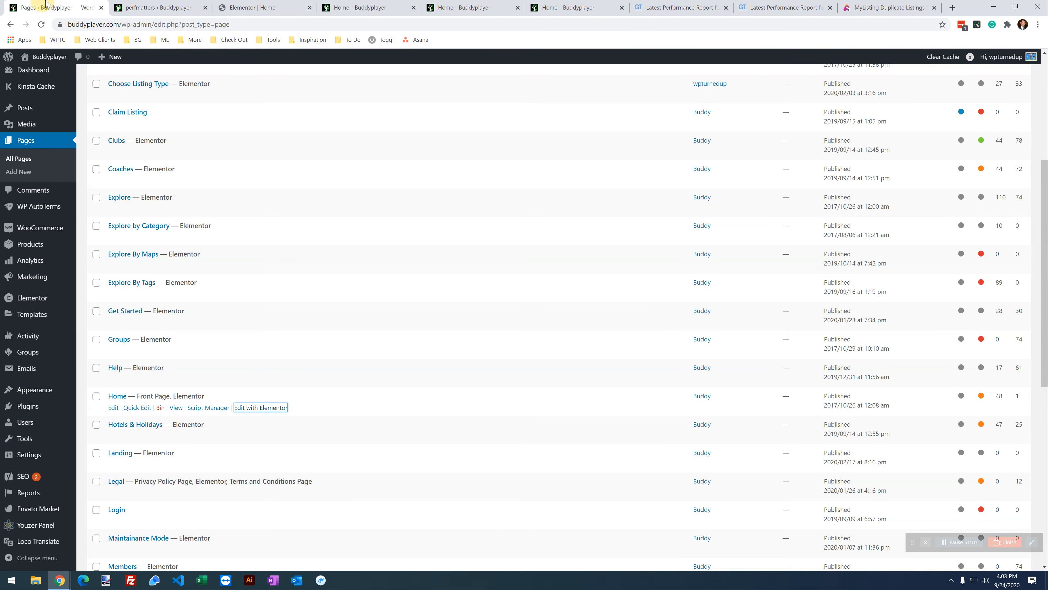
{"action": "scroll", "coordinate": [24, 243], "scroll_direction": "up", "scroll_amount": 5}
Step: Review the theme's Custom Code section in Theme Options, including the custom CSS
{"action": "left_click", "coordinate": [48, 81]}
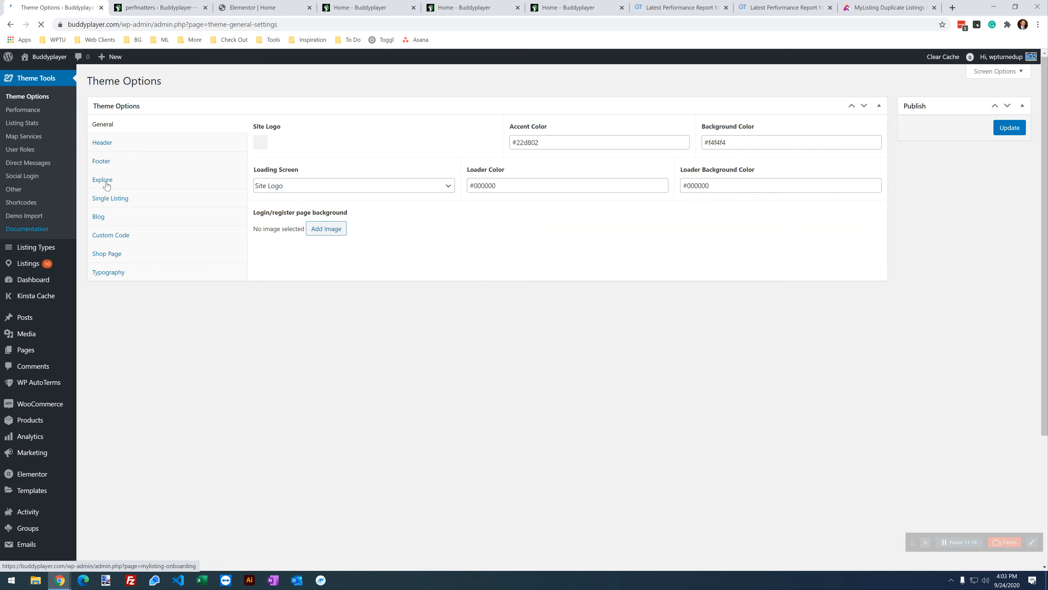
{"action": "left_click", "coordinate": [110, 235]}
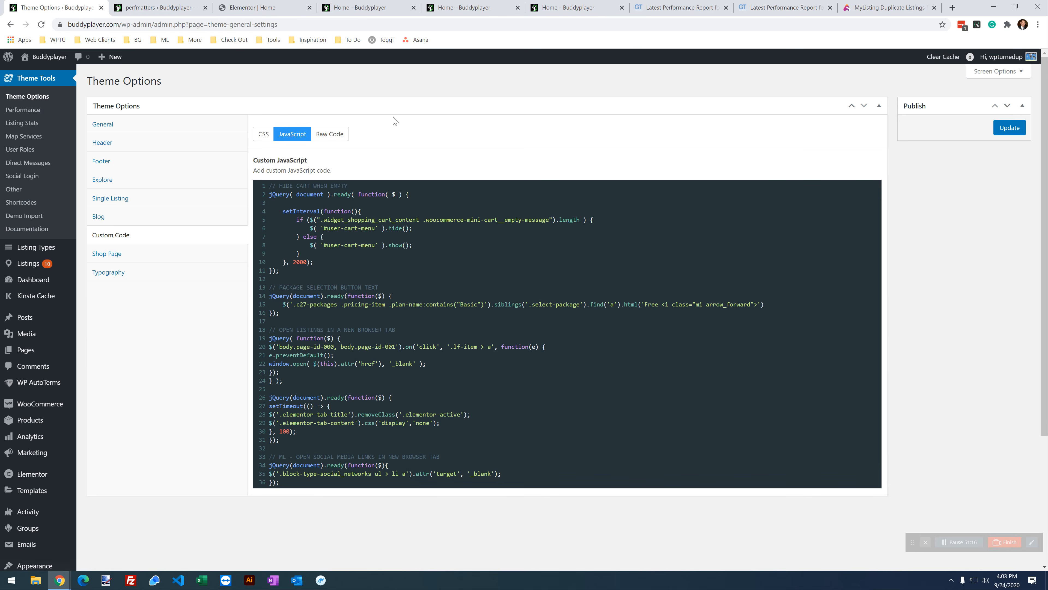
{"action": "left_click", "coordinate": [264, 134]}
{"action": "scroll", "coordinate": [454, 330], "scroll_direction": "down", "scroll_amount": 5}
{"action": "scroll", "coordinate": [454, 330], "scroll_direction": "up", "scroll_amount": 5}
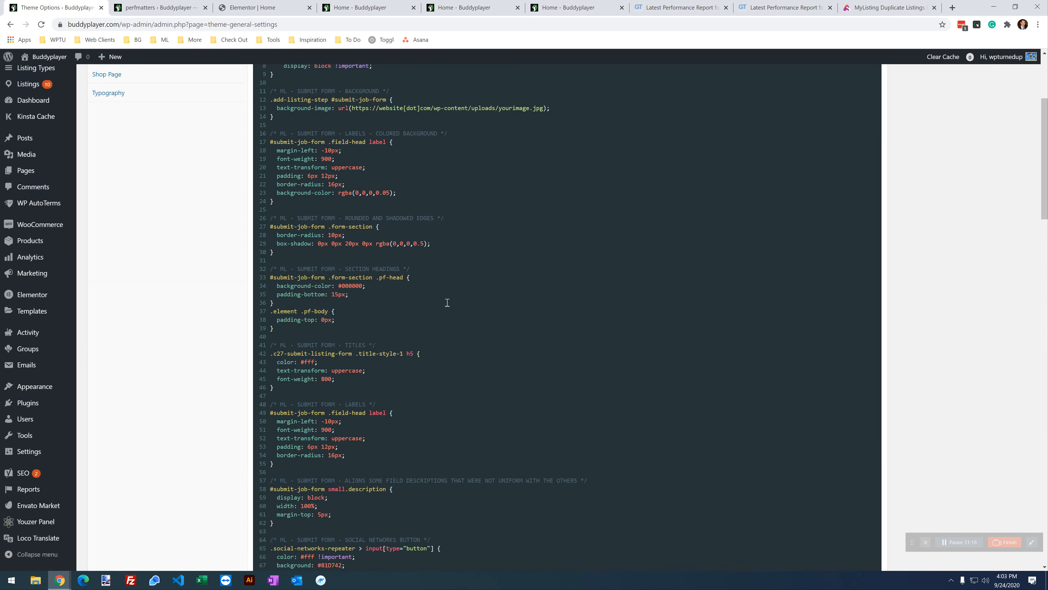
Step: Back in Script Manager, look over the Misc group scripts, all still enabled
{"action": "left_click", "coordinate": [254, 7]}
{"action": "left_click", "coordinate": [382, 6]}
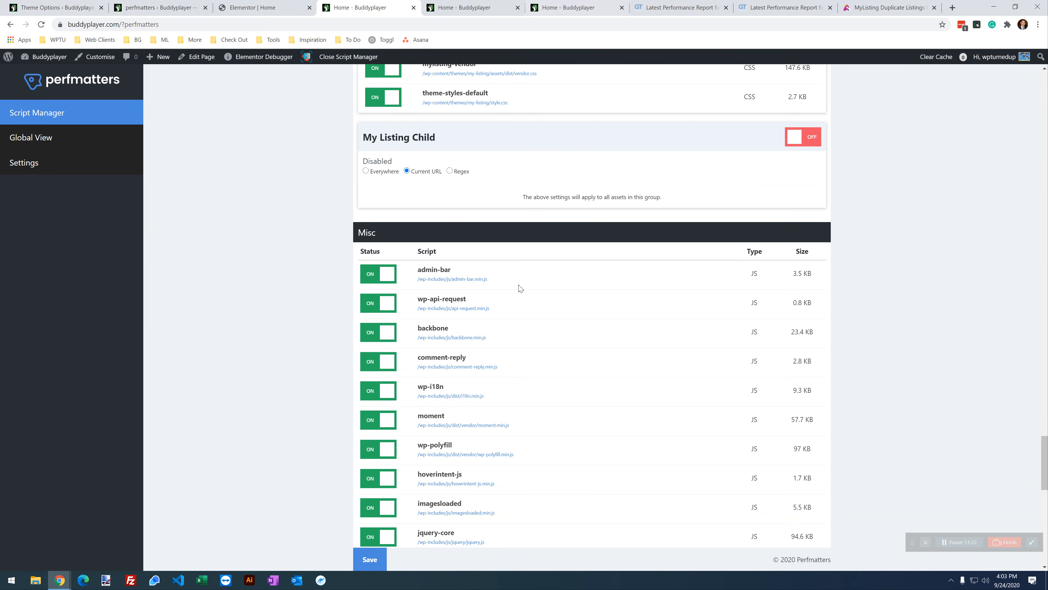
{"action": "scroll", "coordinate": [554, 228], "scroll_direction": "up", "scroll_amount": 1}
{"action": "left_click_drag", "start_coordinate": [470, 218], "coordinate": [338, 189]}
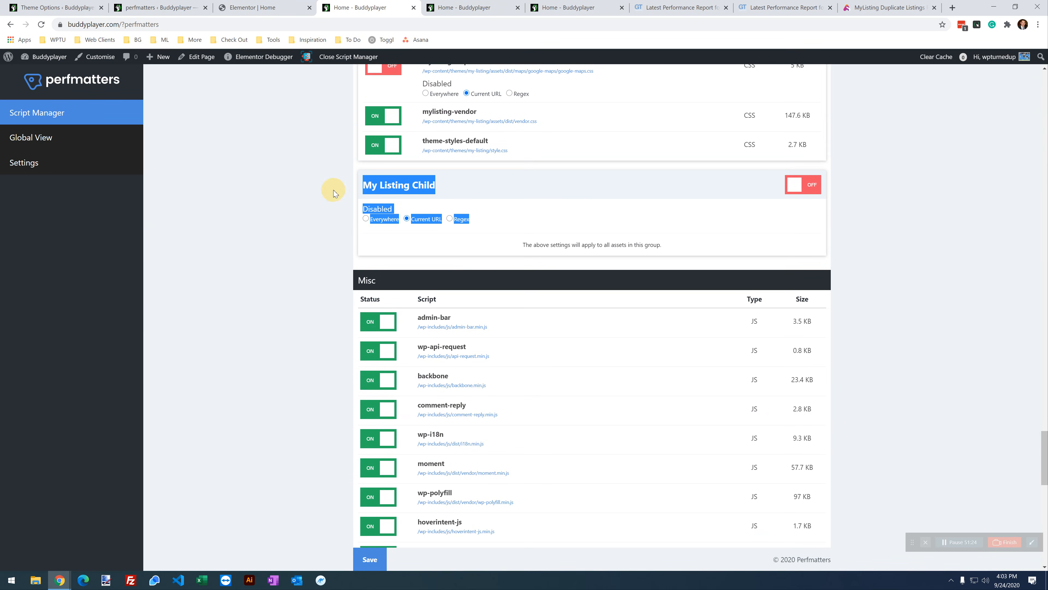
{"action": "left_click", "coordinate": [479, 202]}
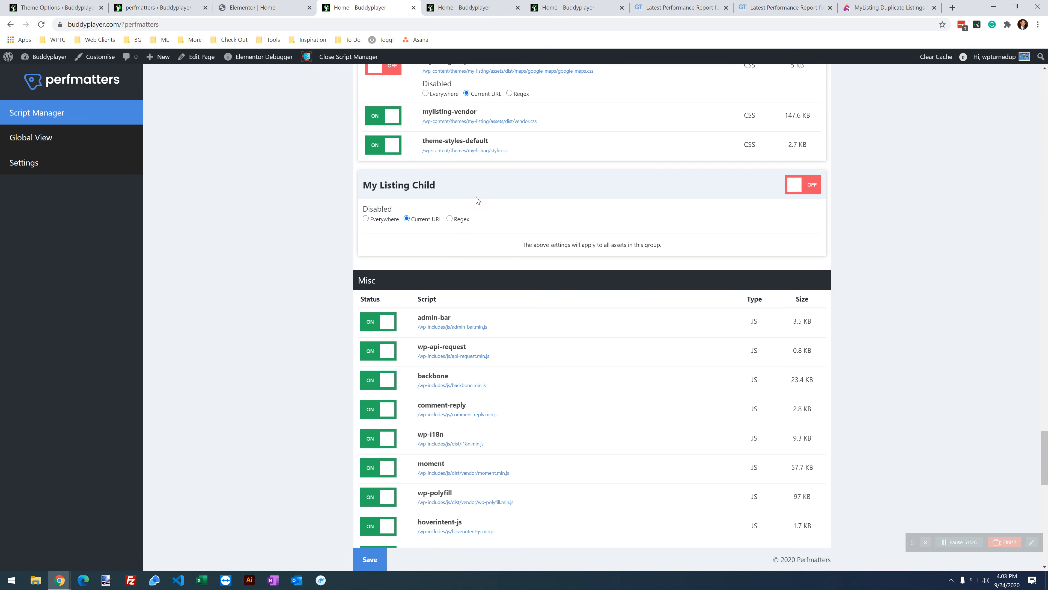
{"action": "scroll", "coordinate": [495, 200], "scroll_direction": "down", "scroll_amount": 4}
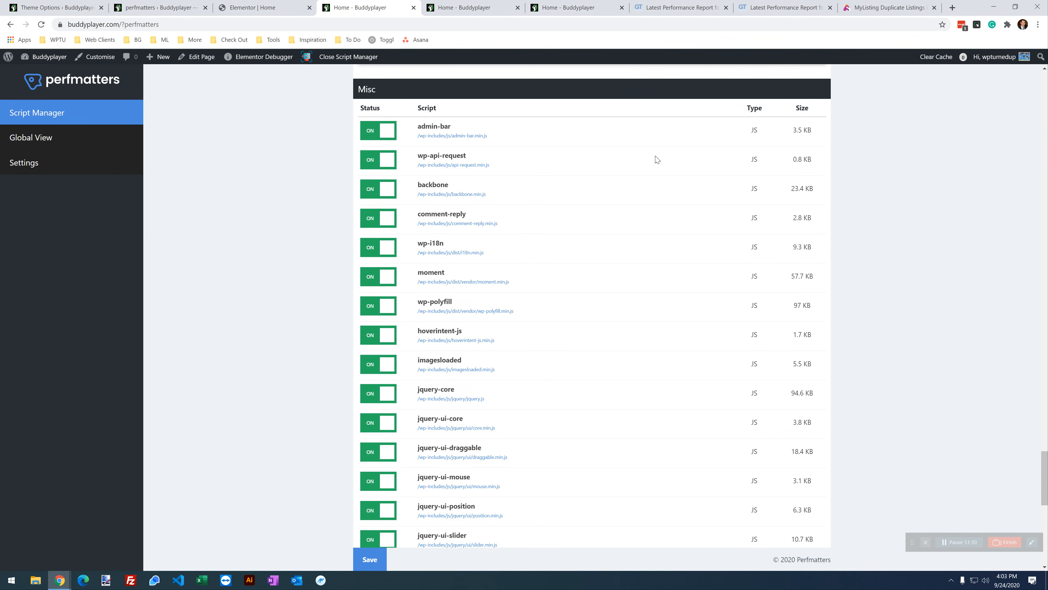
{"action": "scroll", "coordinate": [657, 159], "scroll_direction": "up", "scroll_amount": 1}
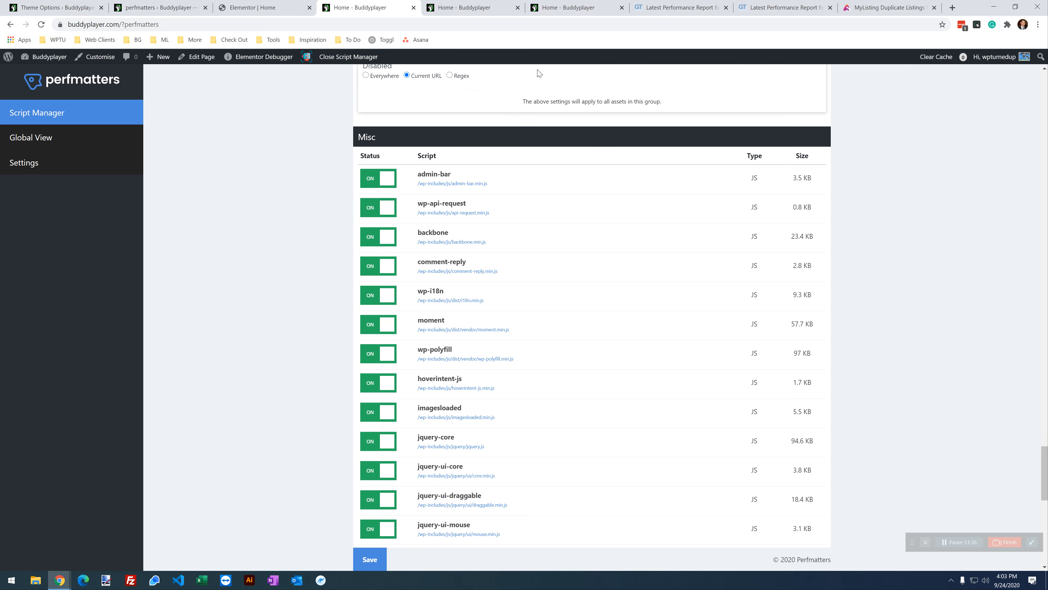
{"action": "scroll", "coordinate": [957, 344], "scroll_direction": "down", "scroll_amount": 4}
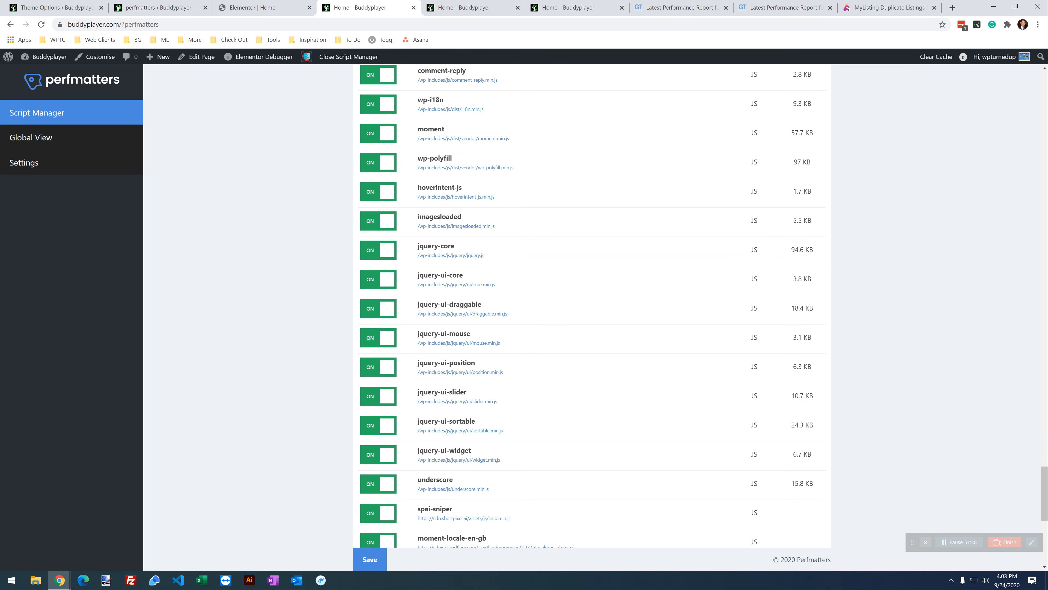
{"action": "scroll", "coordinate": [261, 208], "scroll_direction": "up", "scroll_amount": 3}
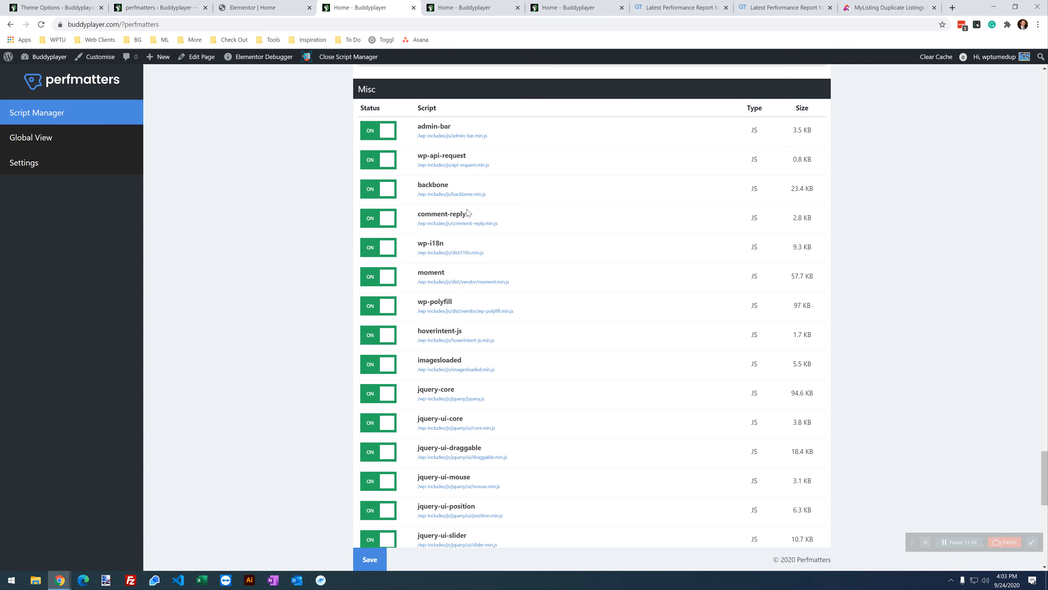
Step: Disable backbone, moment, hoverintent-js and imagesloaded for the Current URL only
{"action": "left_click", "coordinate": [370, 189]}
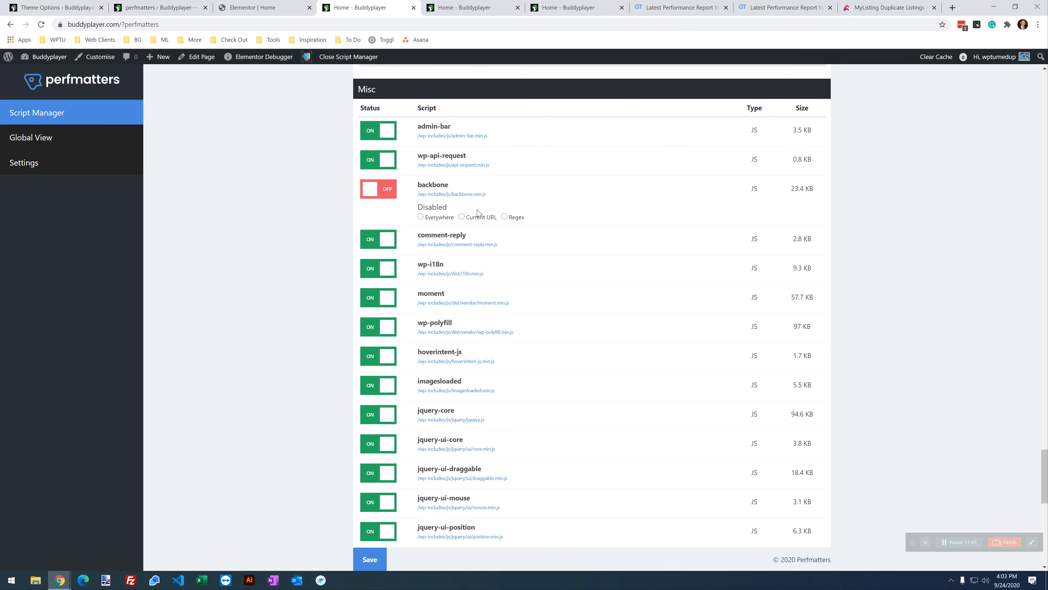
{"action": "left_click", "coordinate": [478, 218]}
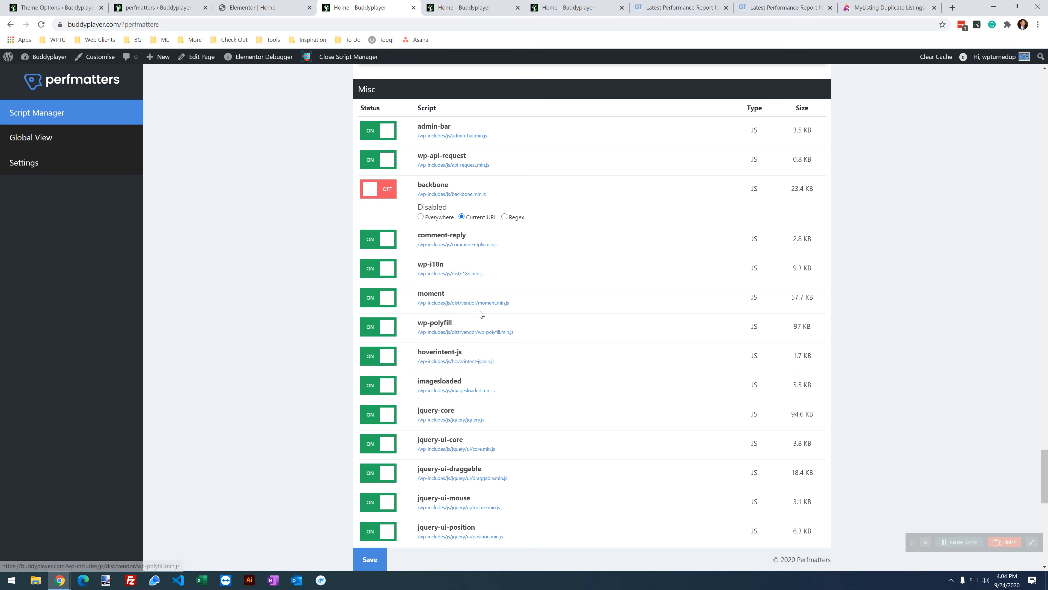
{"action": "left_click", "coordinate": [379, 297]}
{"action": "left_click", "coordinate": [478, 325]}
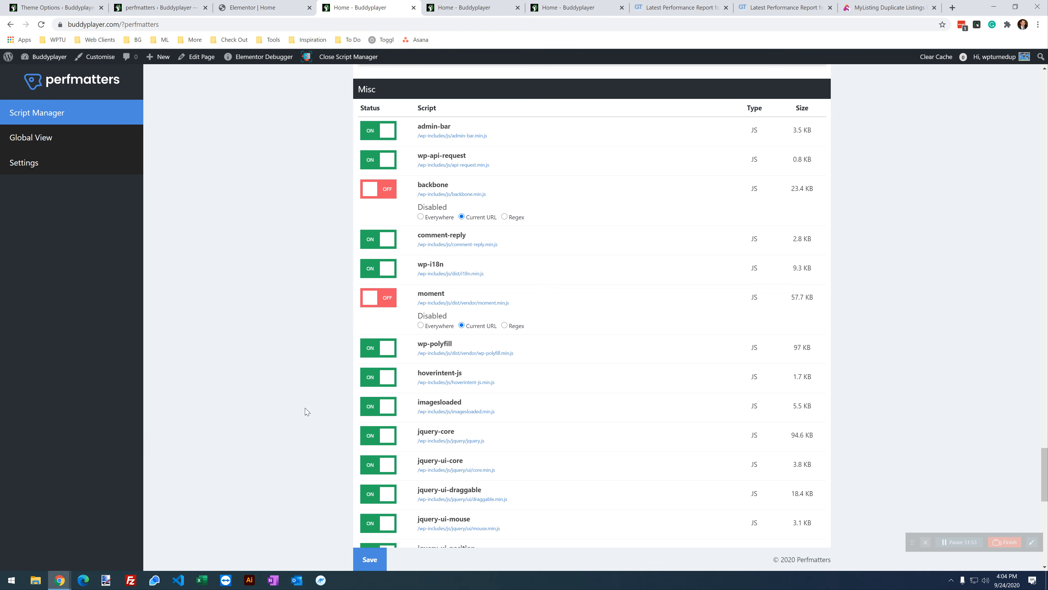
{"action": "left_click", "coordinate": [373, 380]}
{"action": "left_click", "coordinate": [474, 404]}
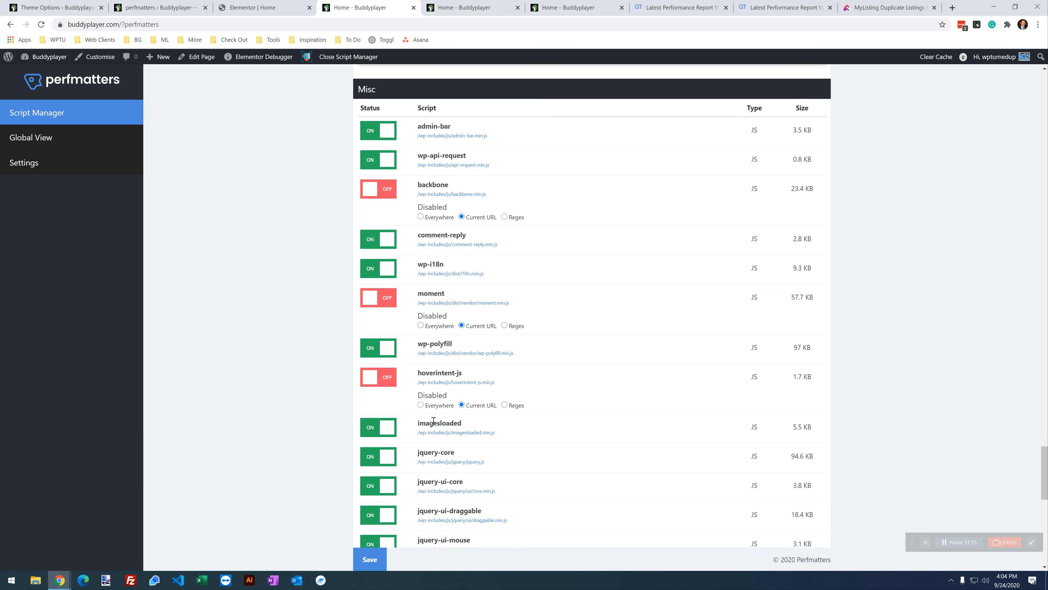
{"action": "left_click", "coordinate": [387, 430]}
{"action": "left_click", "coordinate": [470, 457]}
Step: Disable jquery-ui-core, -draggable, -mouse and -position for the Current URL only
{"action": "scroll", "coordinate": [544, 332], "scroll_direction": "down", "scroll_amount": 1}
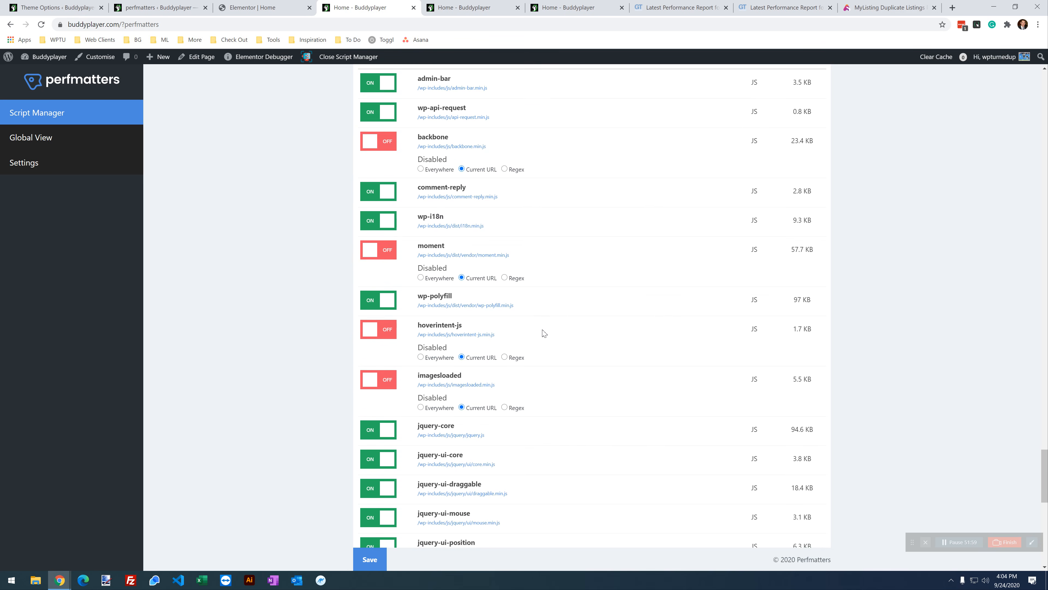
{"action": "scroll", "coordinate": [543, 333], "scroll_direction": "down", "scroll_amount": 2}
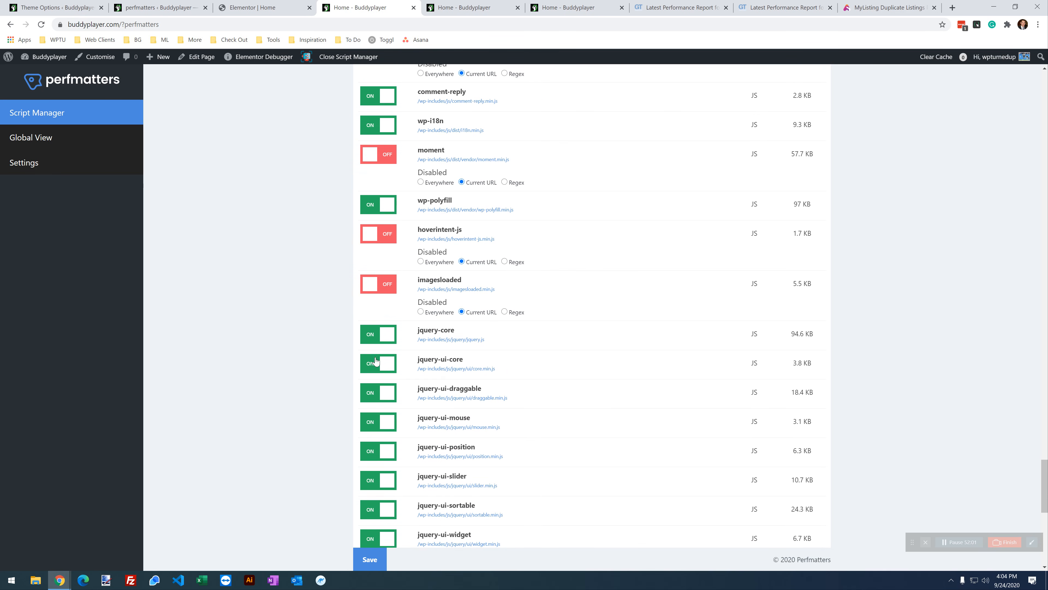
{"action": "left_click", "coordinate": [376, 362]}
{"action": "left_click", "coordinate": [482, 392]}
{"action": "left_click", "coordinate": [383, 420]}
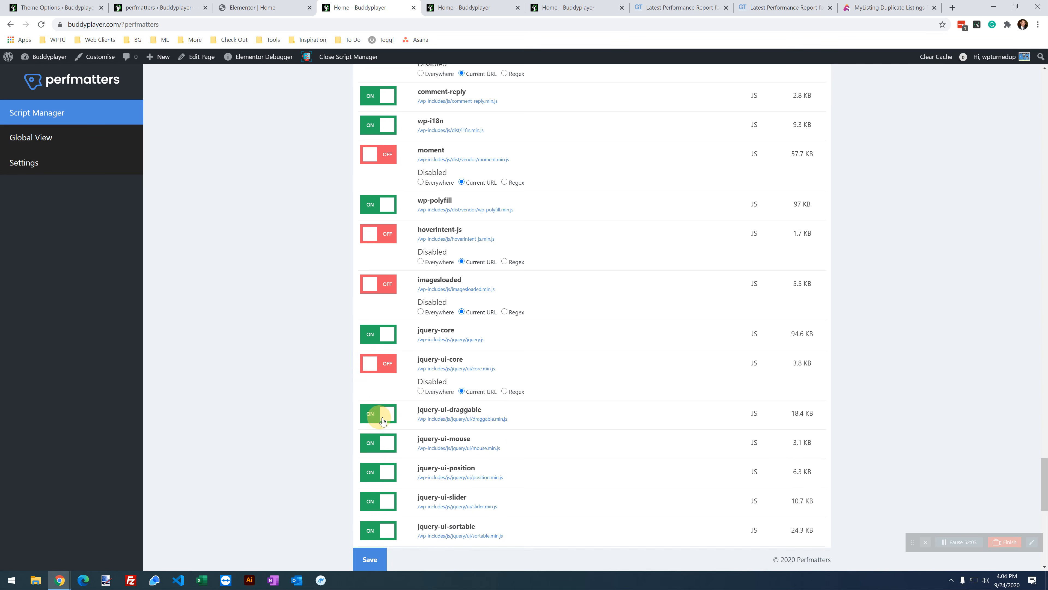
{"action": "left_click", "coordinate": [468, 443]}
{"action": "scroll", "coordinate": [469, 442], "scroll_direction": "down", "scroll_amount": 1}
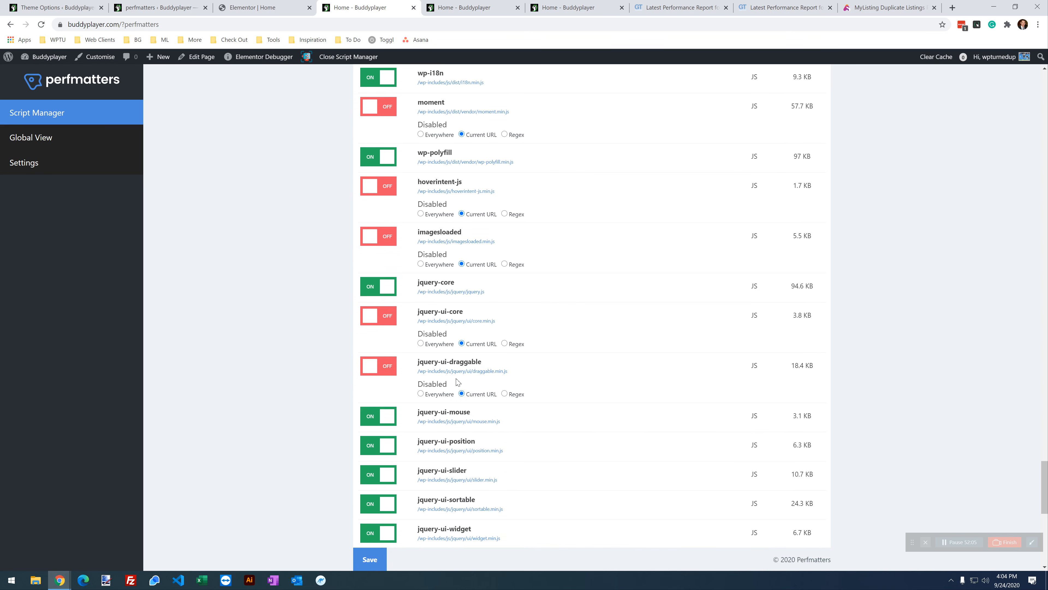
{"action": "left_click", "coordinate": [375, 417]}
{"action": "left_click", "coordinate": [485, 444]}
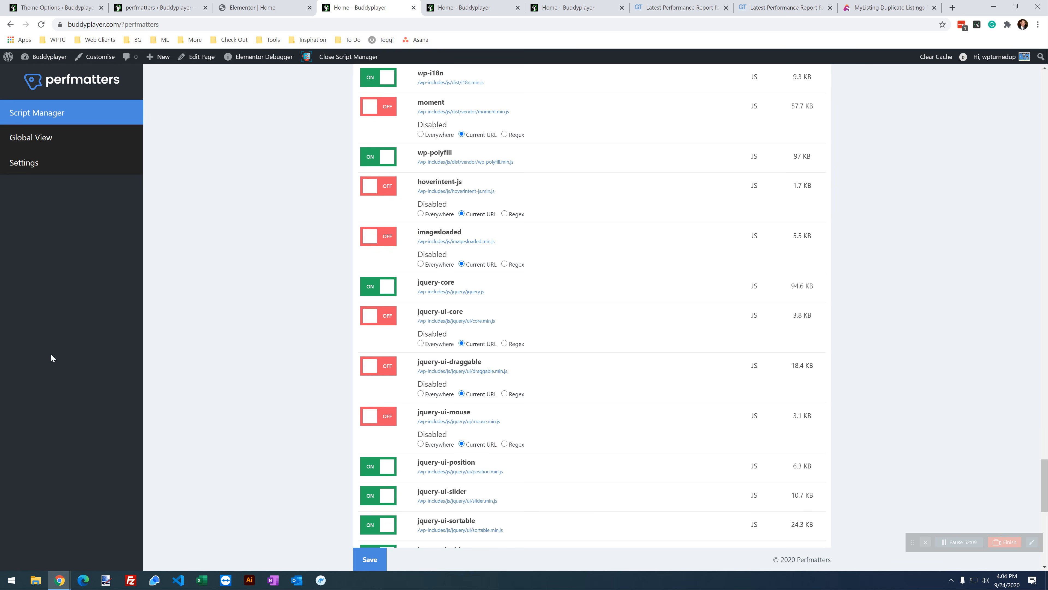
{"action": "left_click", "coordinate": [372, 465]}
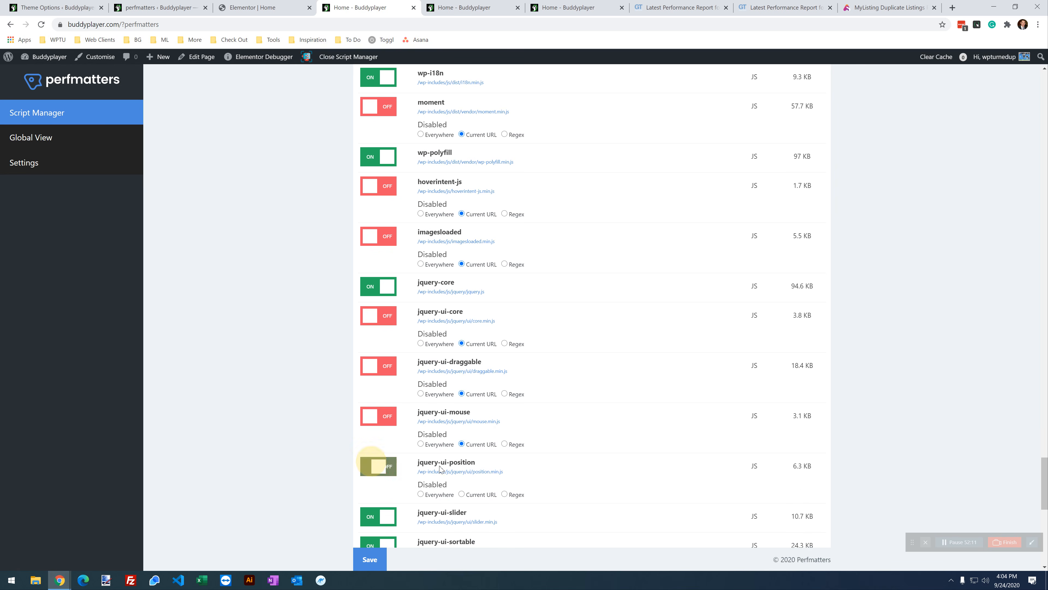
{"action": "left_click", "coordinate": [481, 493]}
Step: Disable jquery-ui-sortable, jquery-ui-widget and underscore for the Current URL only
{"action": "scroll", "coordinate": [564, 395], "scroll_direction": "down", "scroll_amount": 2}
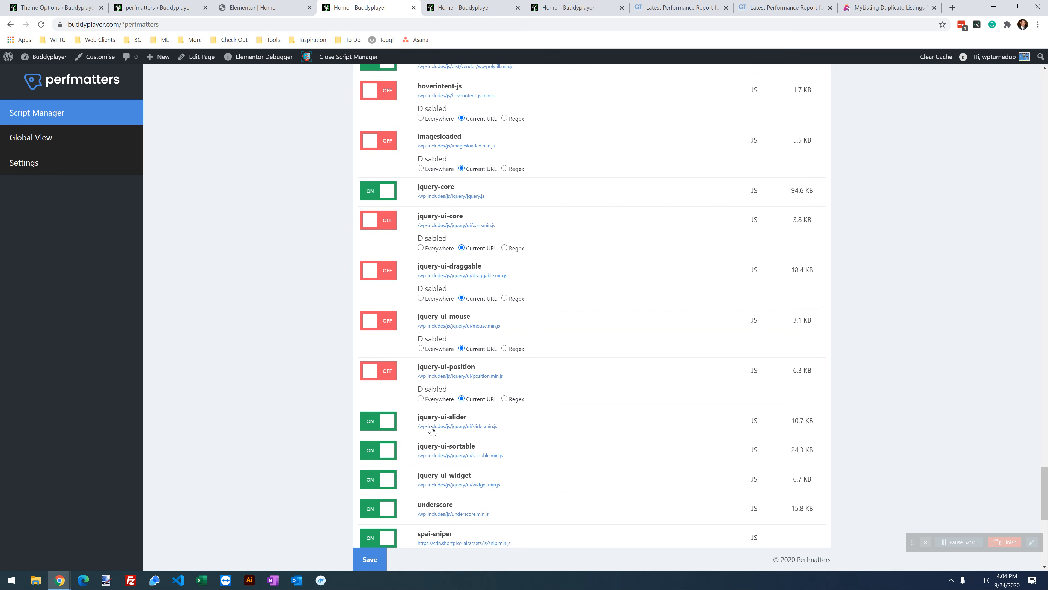
{"action": "scroll", "coordinate": [432, 430], "scroll_direction": "down", "scroll_amount": 1}
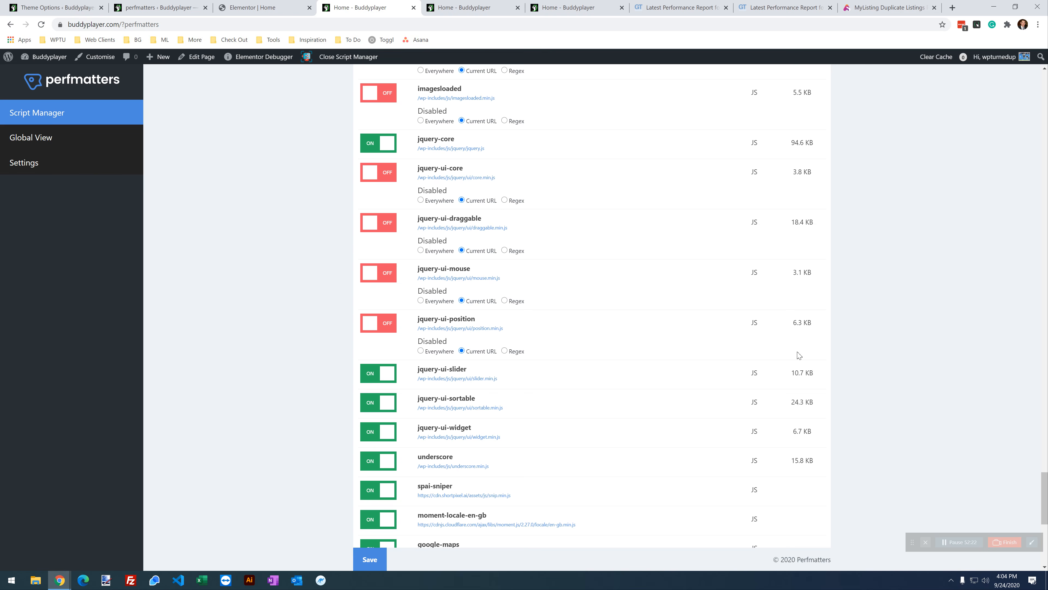
{"action": "left_click", "coordinate": [379, 407]}
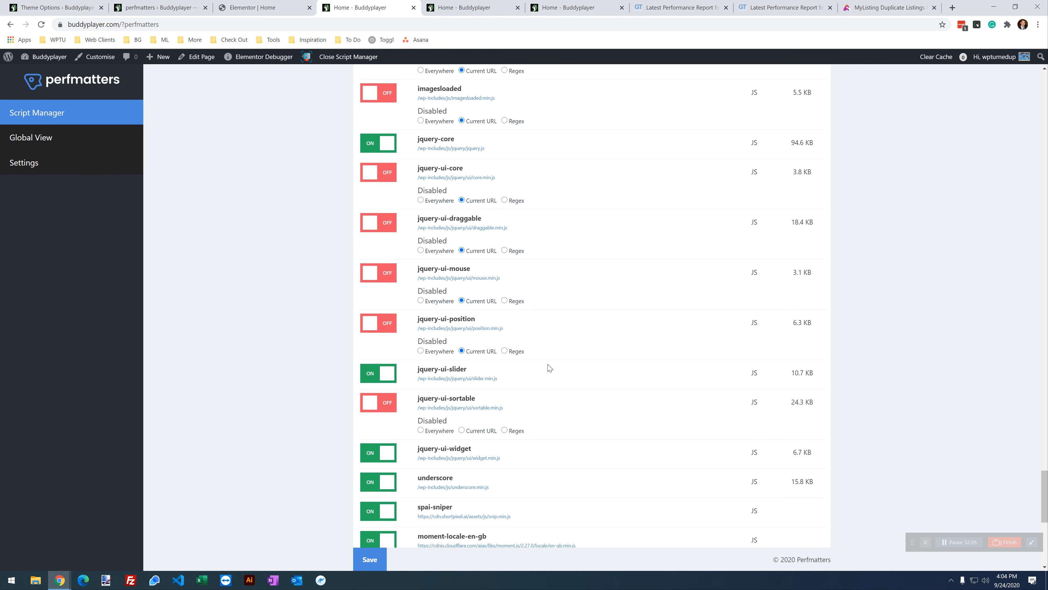
{"action": "scroll", "coordinate": [590, 375], "scroll_direction": "down", "scroll_amount": 2}
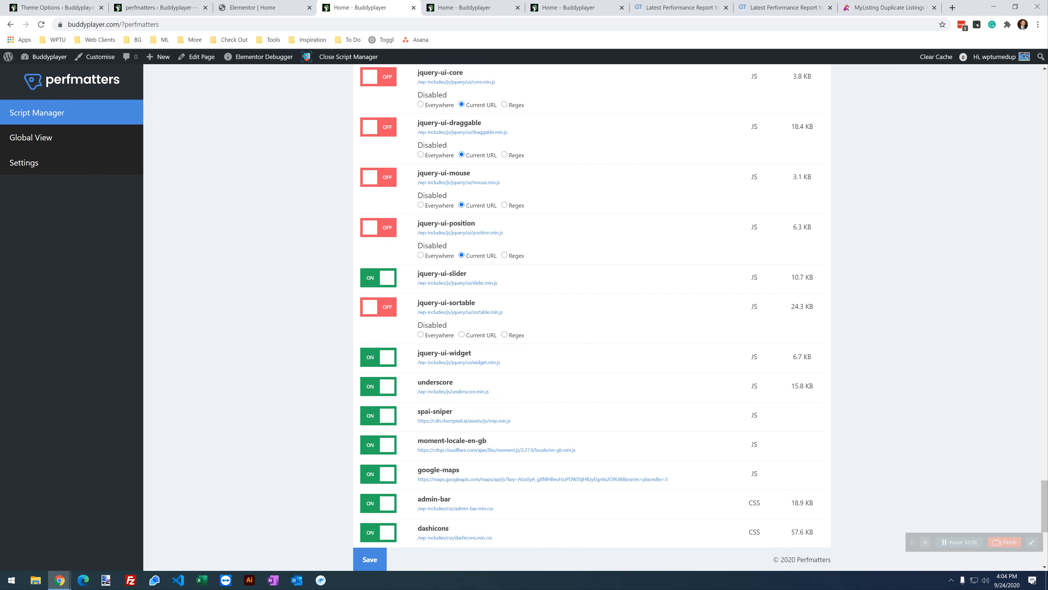
{"action": "left_click", "coordinate": [380, 357]}
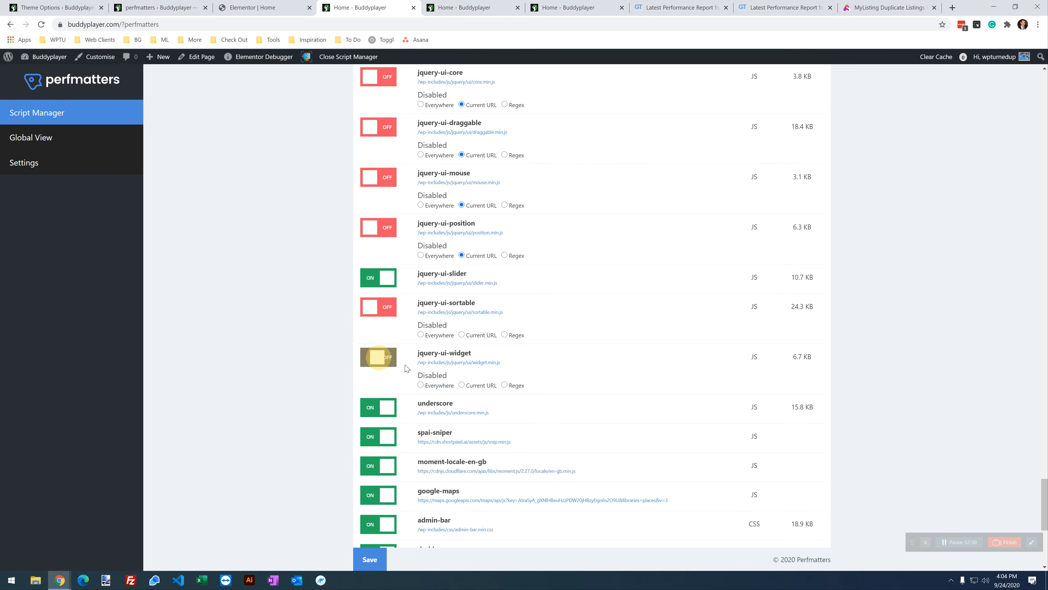
{"action": "left_click", "coordinate": [469, 384]}
{"action": "left_click", "coordinate": [482, 336]}
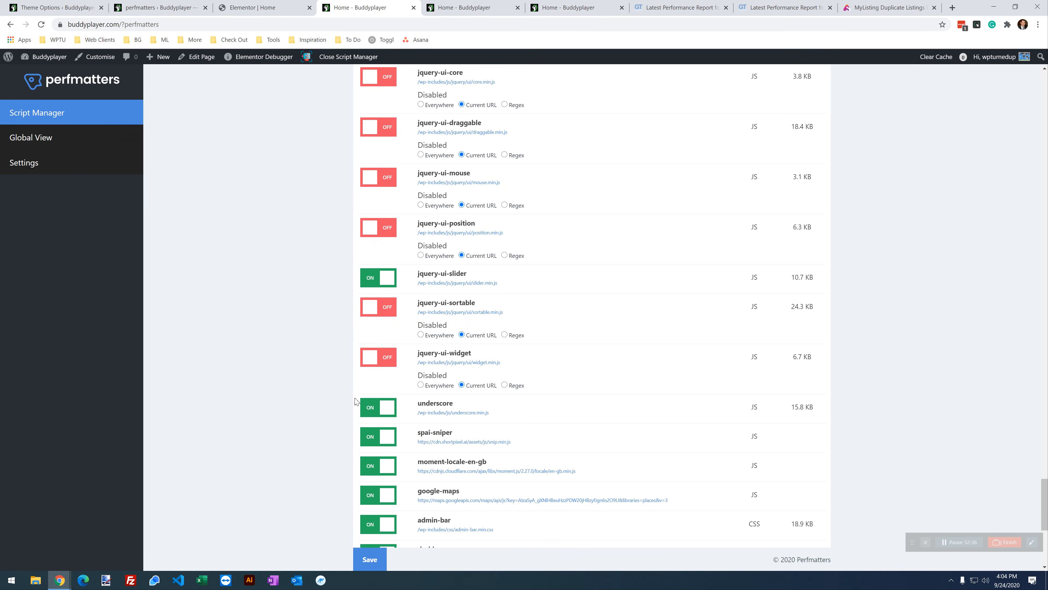
{"action": "left_click", "coordinate": [371, 408]}
{"action": "left_click", "coordinate": [480, 435]}
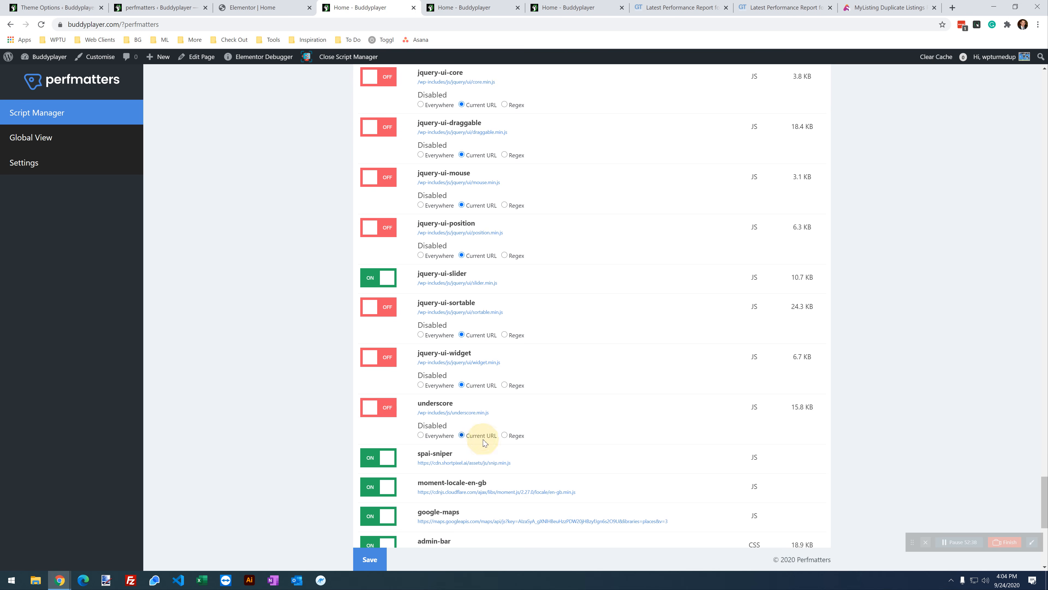
{"action": "scroll", "coordinate": [581, 326], "scroll_direction": "down", "scroll_amount": 1}
{"action": "scroll", "coordinate": [581, 326], "scroll_direction": "down", "scroll_amount": 3}
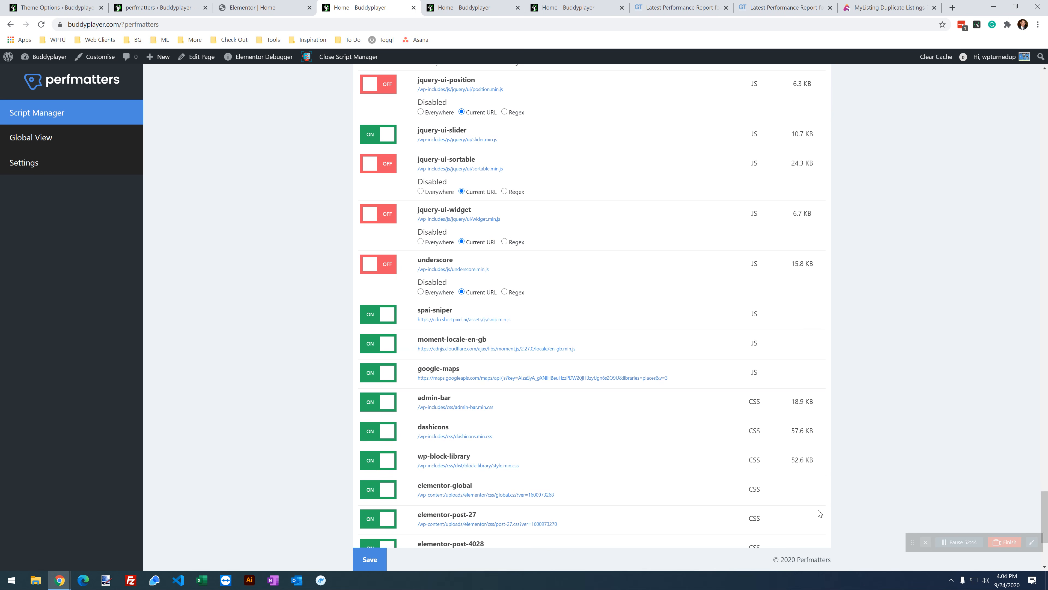
Step: Disable the dashicons stylesheet and google-maps script for the Current URL
{"action": "left_click", "coordinate": [374, 440]}
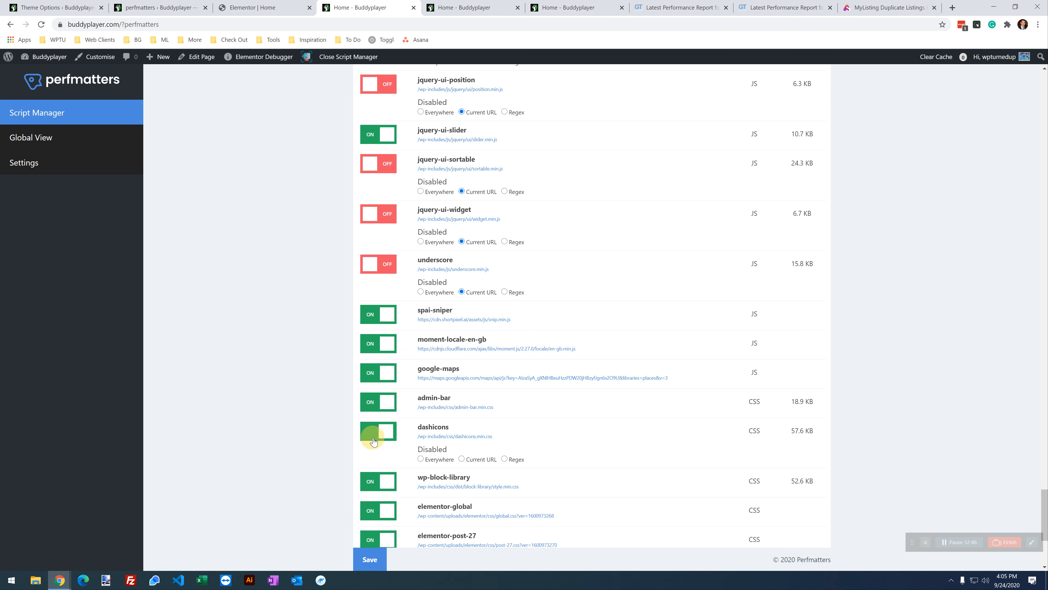
{"action": "left_click", "coordinate": [470, 460]}
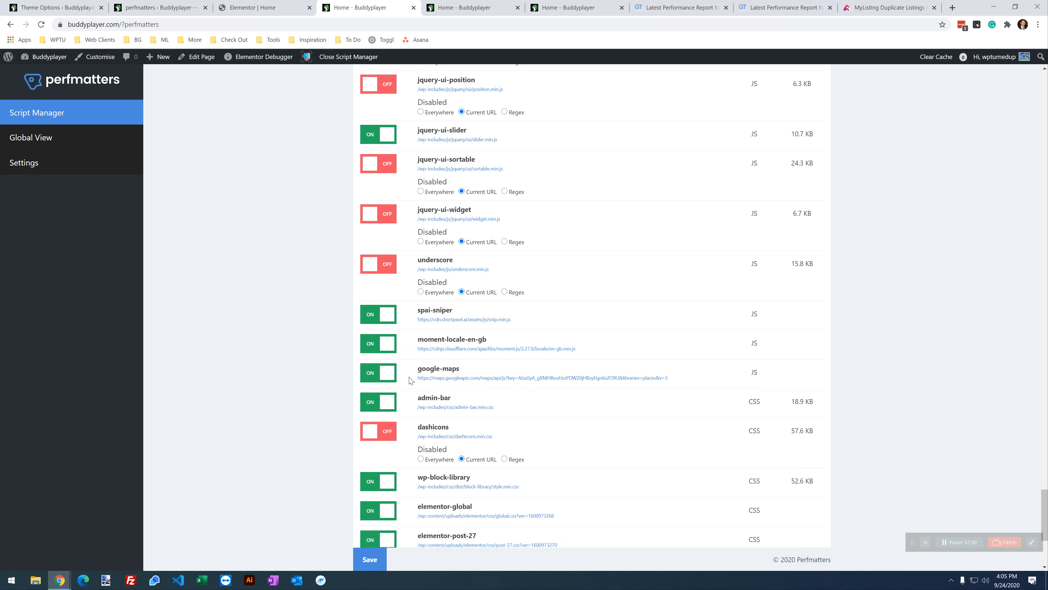
{"action": "scroll", "coordinate": [522, 312], "scroll_direction": "down", "scroll_amount": 2}
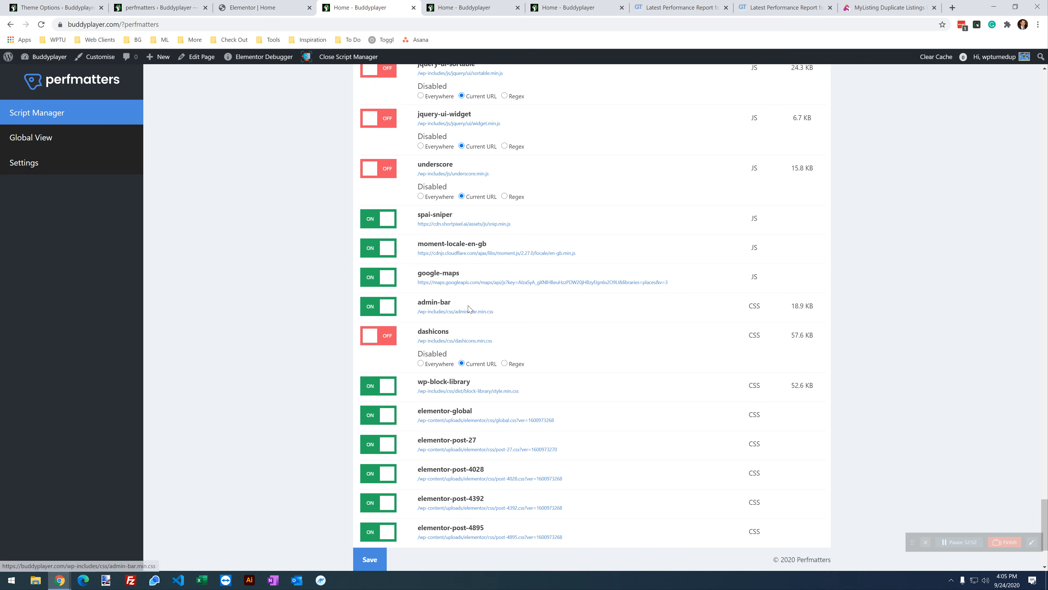
{"action": "left_click", "coordinate": [382, 279]}
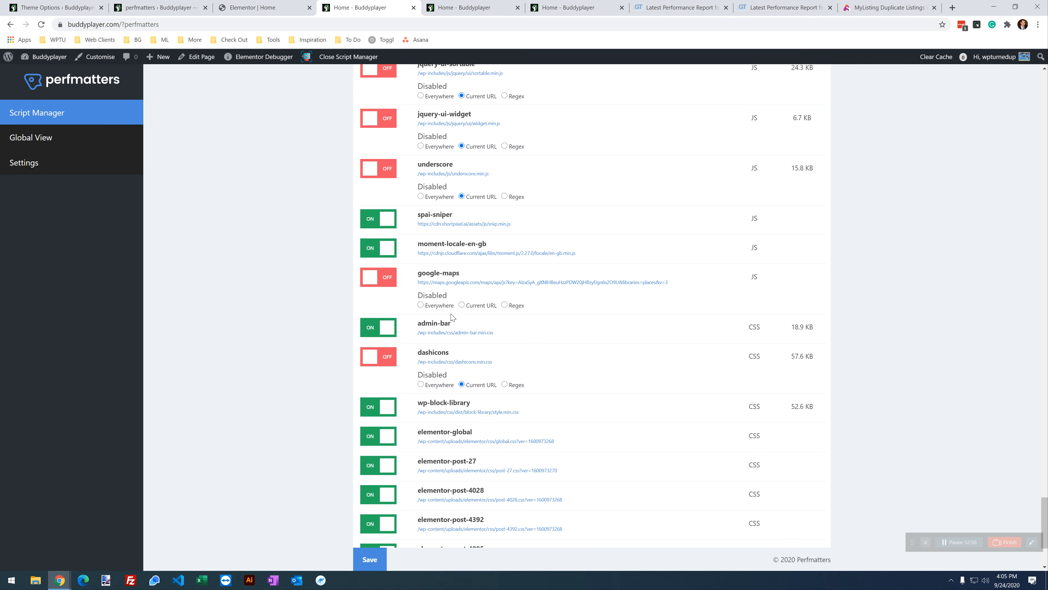
{"action": "left_click", "coordinate": [471, 304]}
Step: Disable wp-block-library for the Current URL, save, and reload the home page
{"action": "scroll", "coordinate": [777, 289], "scroll_direction": "down", "scroll_amount": 1}
{"action": "scroll", "coordinate": [705, 278], "scroll_direction": "down", "scroll_amount": 1}
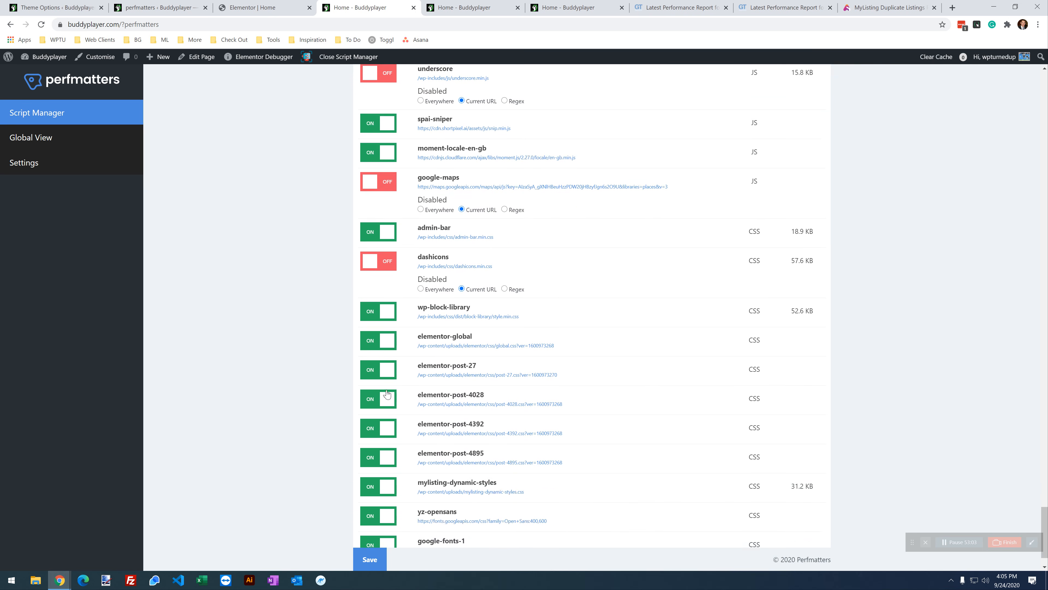
{"action": "left_click", "coordinate": [377, 314]}
{"action": "left_click_drag", "start_coordinate": [473, 339], "coordinate": [475, 339]}
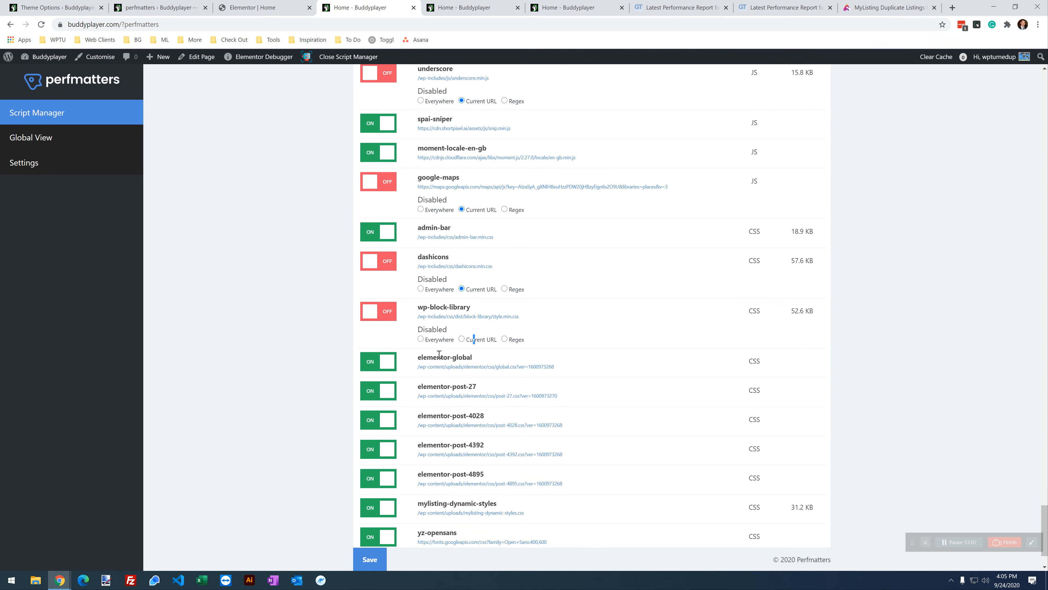
{"action": "left_click", "coordinate": [468, 341]}
{"action": "scroll", "coordinate": [573, 292], "scroll_direction": "down", "scroll_amount": 1}
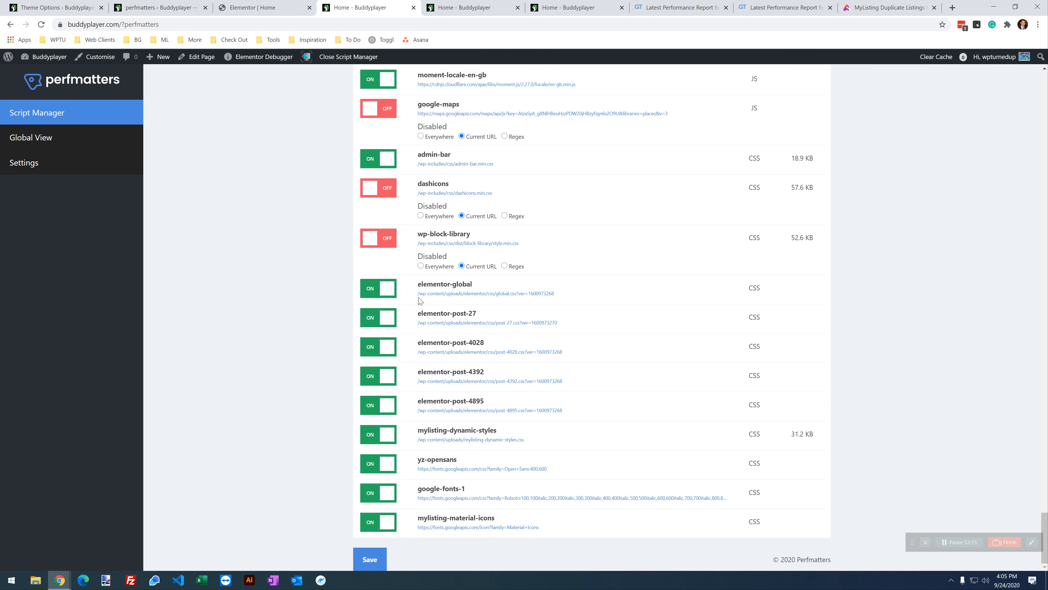
{"action": "triple_click", "coordinate": [461, 233]}
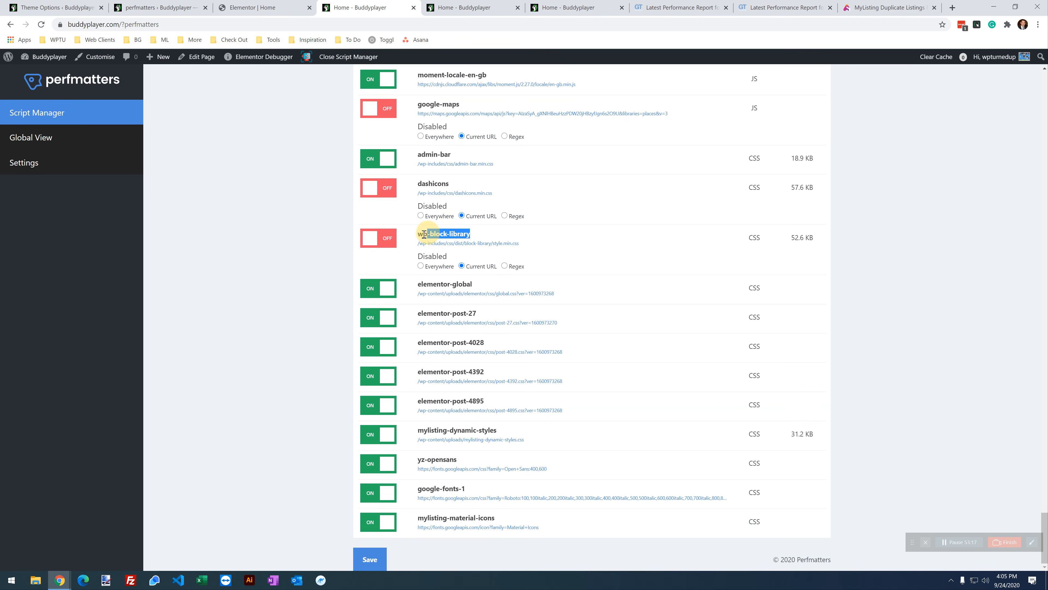
{"action": "left_click", "coordinate": [472, 236]}
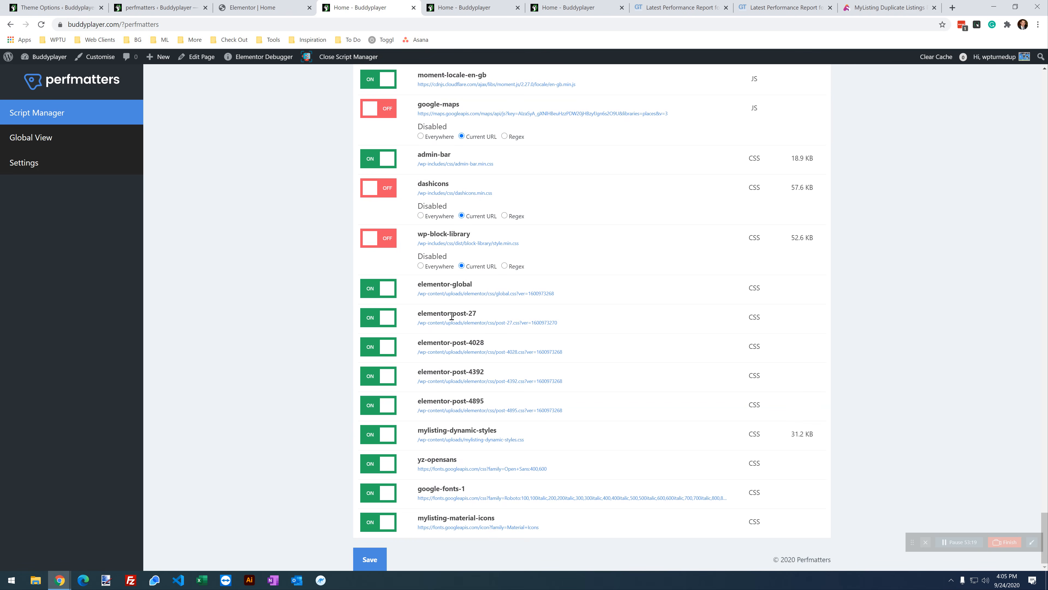
{"action": "left_click", "coordinate": [377, 561]}
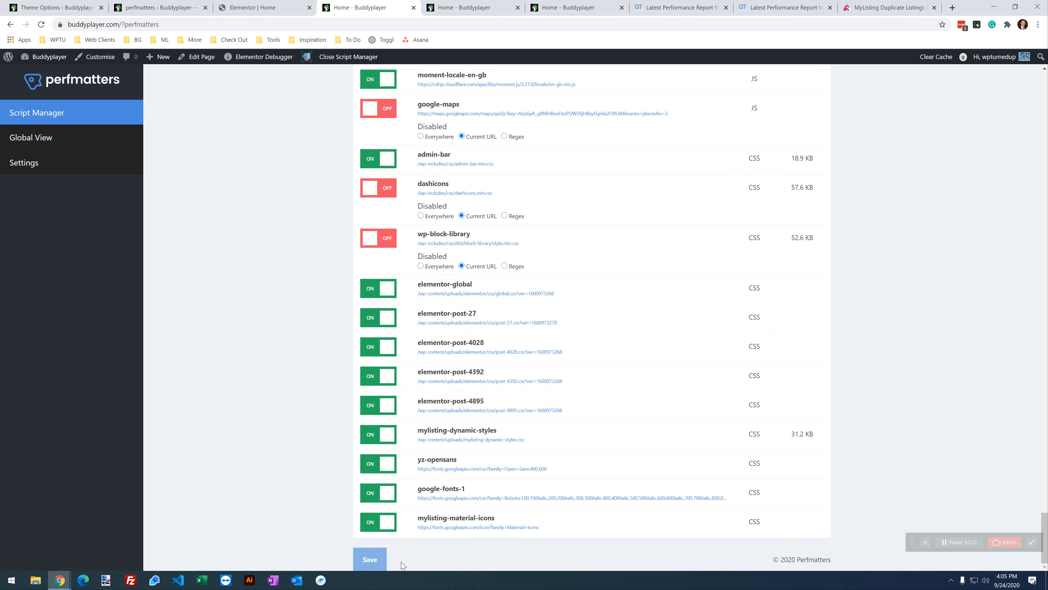
{"action": "left_click", "coordinate": [577, 6]}
{"action": "left_click", "coordinate": [41, 24]}
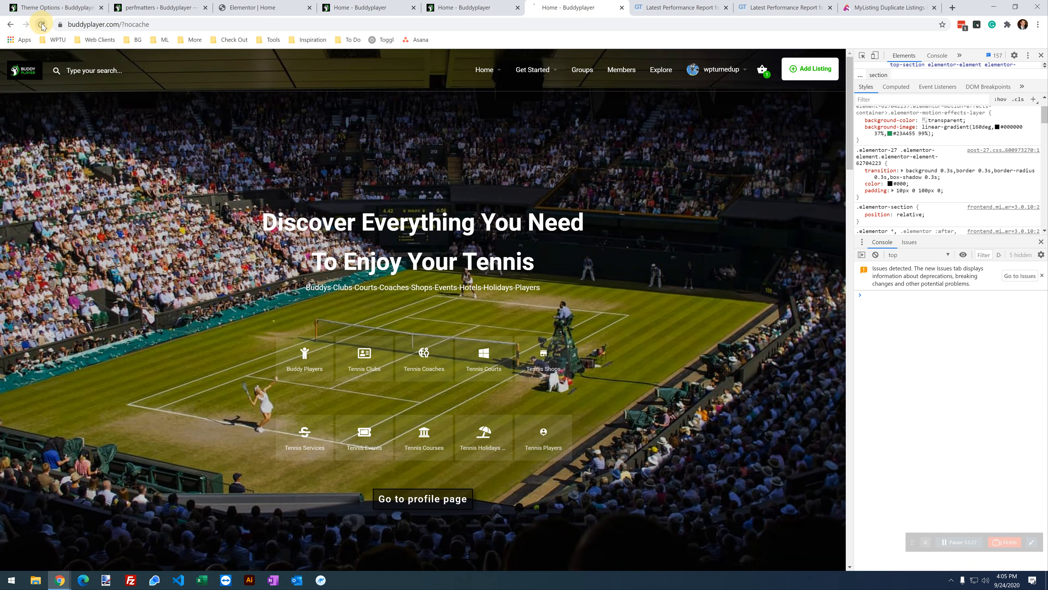
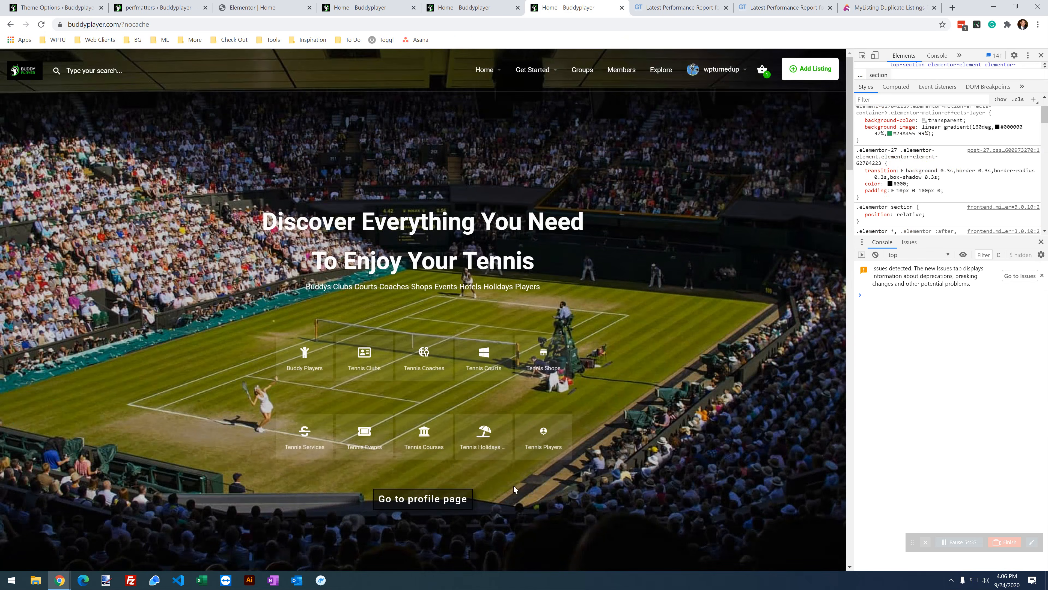
Step: Review the homepage with and without developer tools before changing more scripts
{"action": "scroll", "coordinate": [516, 490], "scroll_direction": "down", "scroll_amount": 5}
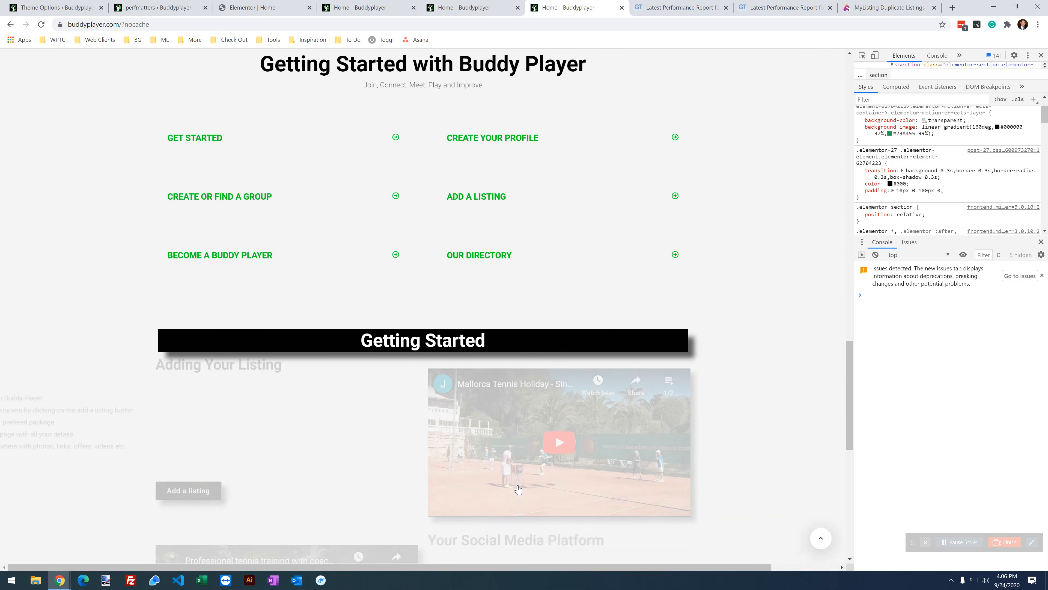
{"action": "scroll", "coordinate": [519, 511], "scroll_direction": "up", "scroll_amount": 20}
{"action": "scroll", "coordinate": [524, 522], "scroll_direction": "down", "scroll_amount": 20}
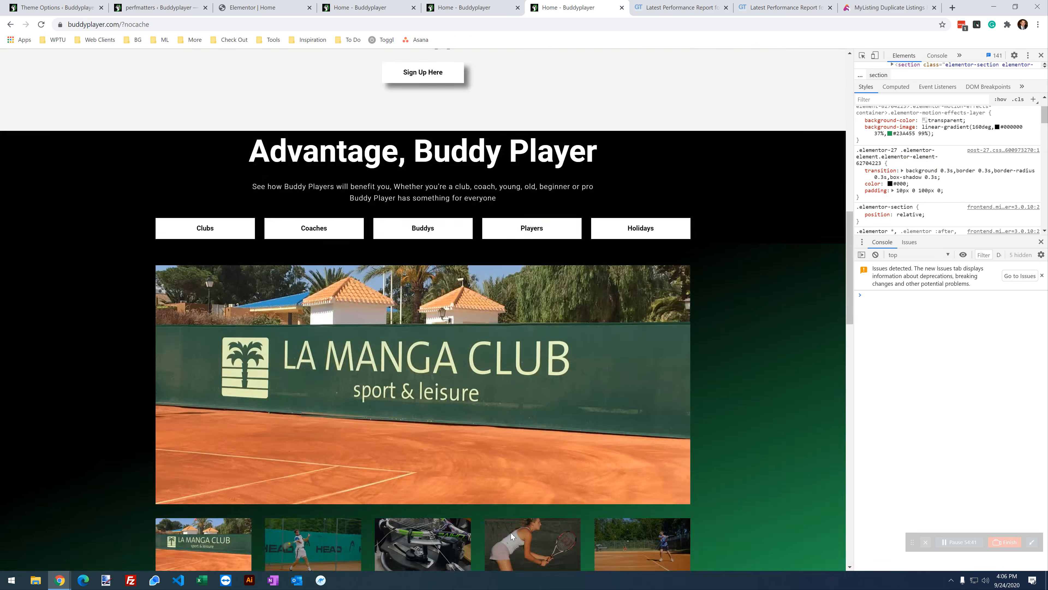
{"action": "scroll", "coordinate": [520, 499], "scroll_direction": "down", "scroll_amount": 3}
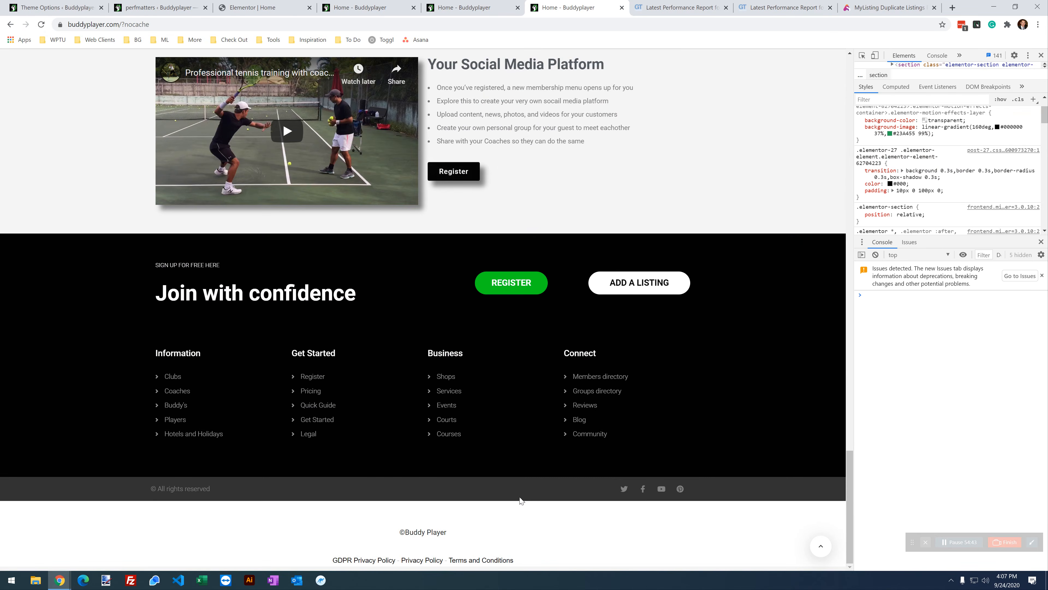
{"action": "scroll", "coordinate": [520, 496], "scroll_direction": "up", "scroll_amount": 10}
{"action": "left_click", "coordinate": [369, 5]}
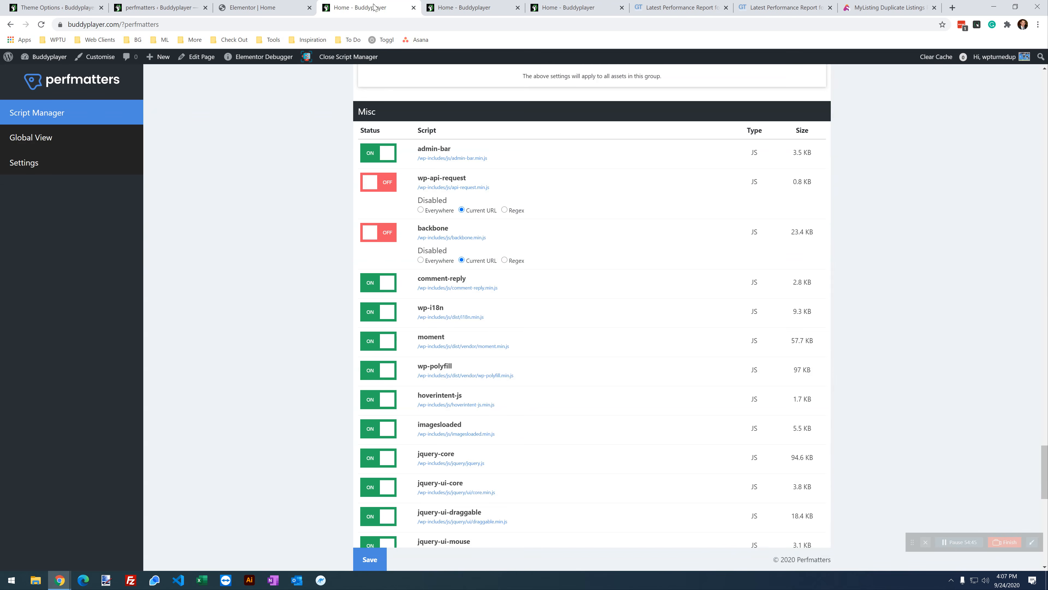
{"action": "scroll", "coordinate": [478, 306], "scroll_direction": "down", "scroll_amount": 2}
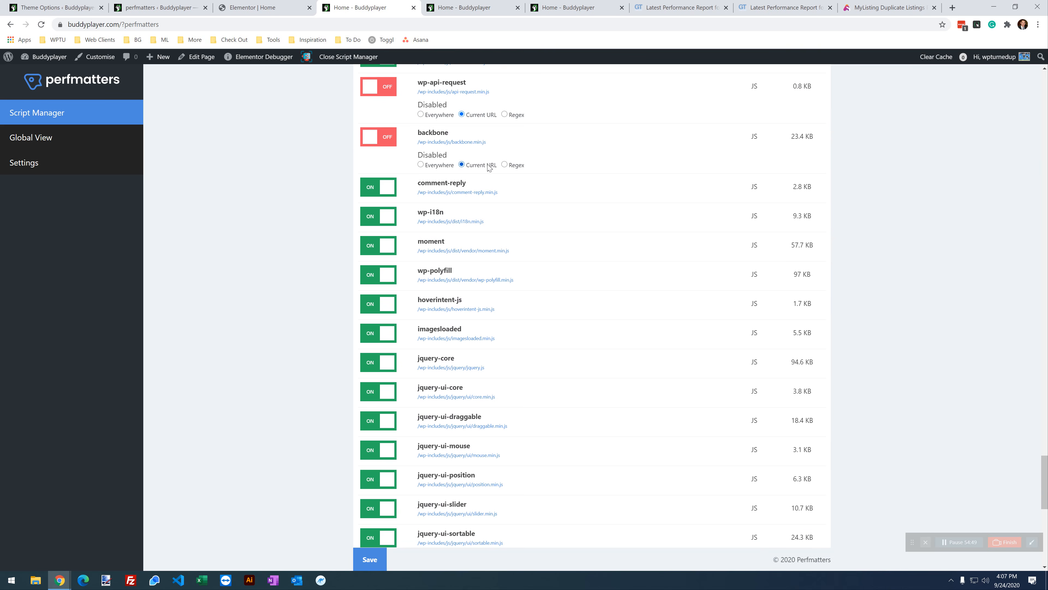
{"action": "left_click", "coordinate": [564, 9]}
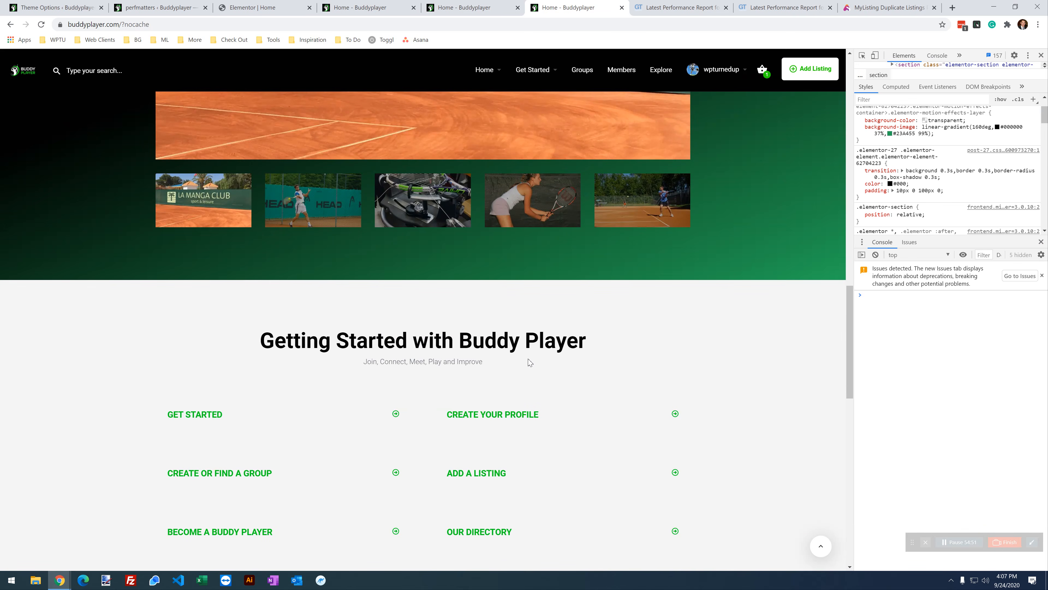
{"action": "left_click", "coordinate": [475, 7]}
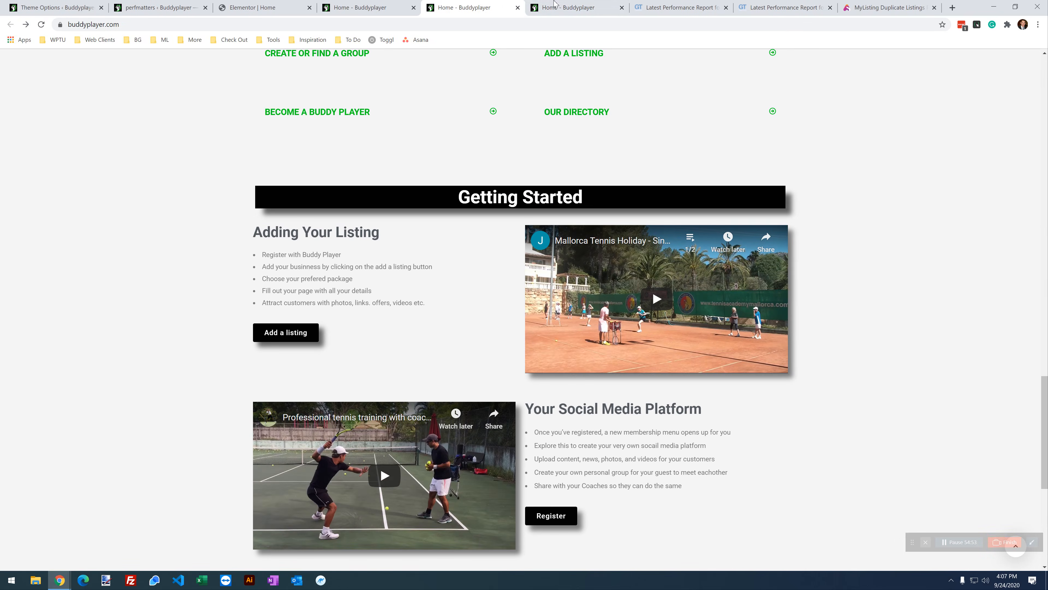
{"action": "left_click", "coordinate": [386, 8]}
Step: Disable comment-reply and wp-i18n for the Current URL only and save
{"action": "left_click", "coordinate": [378, 187]}
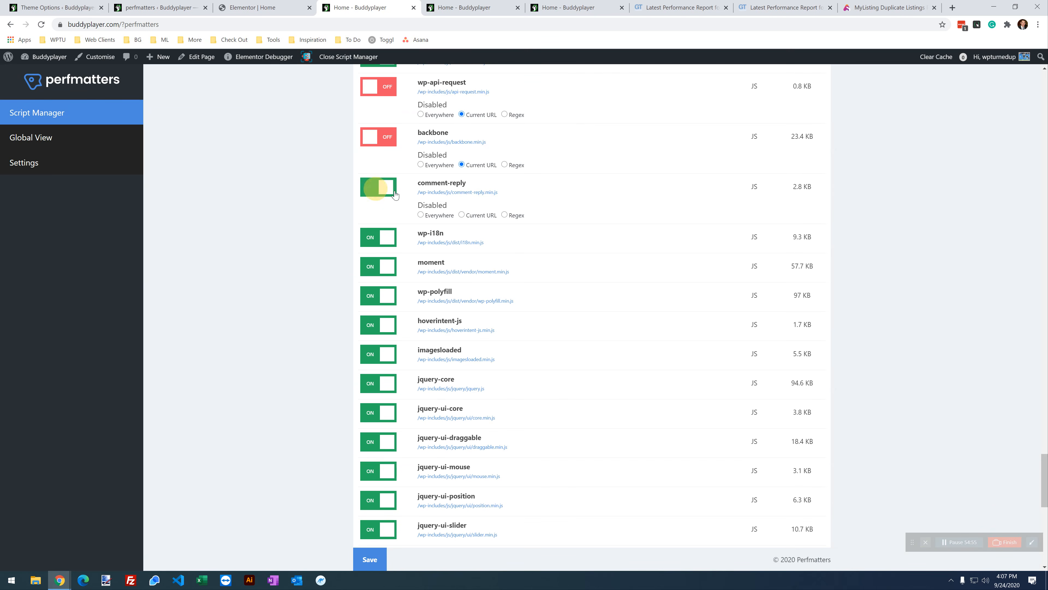
{"action": "left_click", "coordinate": [462, 214]}
{"action": "left_click", "coordinate": [378, 243]}
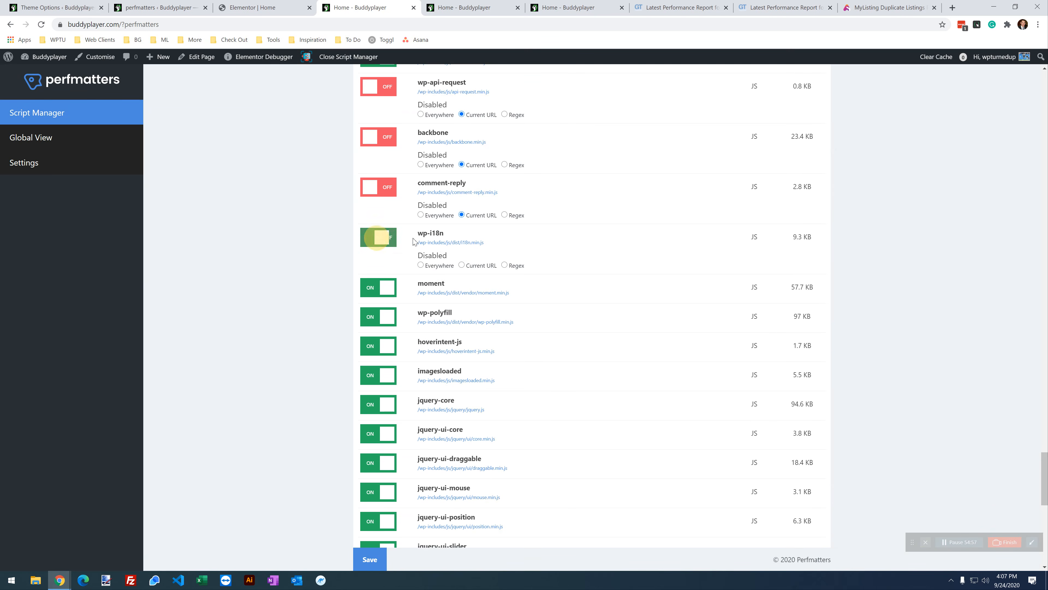
{"action": "left_click", "coordinate": [471, 267]}
{"action": "left_click", "coordinate": [370, 559]}
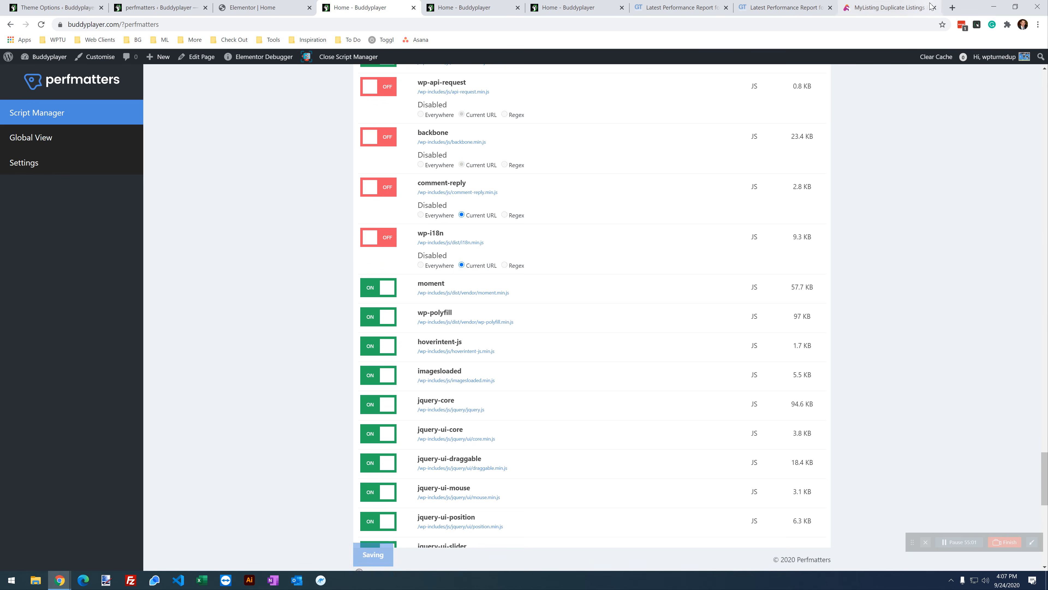
Step: Reload the homepage with developer tools and scroll through it to confirm it renders
{"action": "left_click", "coordinate": [578, 8]}
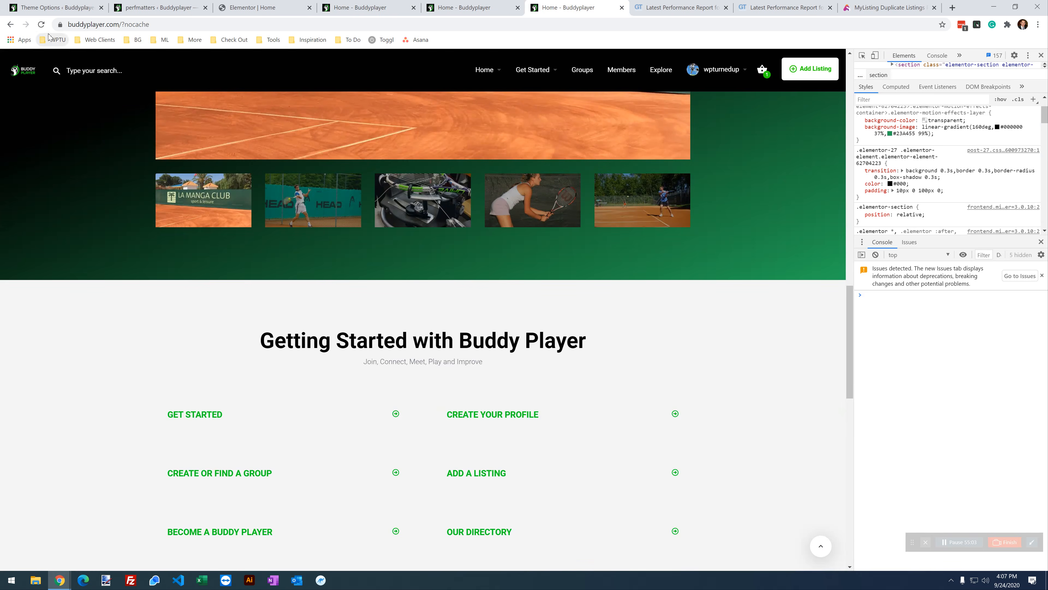
{"action": "left_click", "coordinate": [41, 24]}
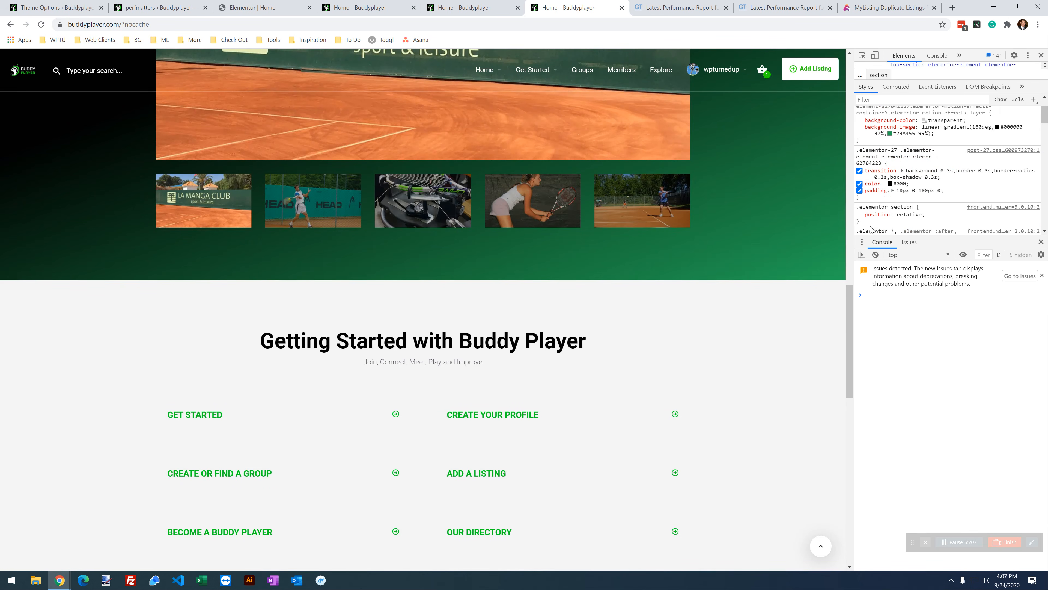
{"action": "scroll", "coordinate": [342, 245], "scroll_direction": "up", "scroll_amount": 15}
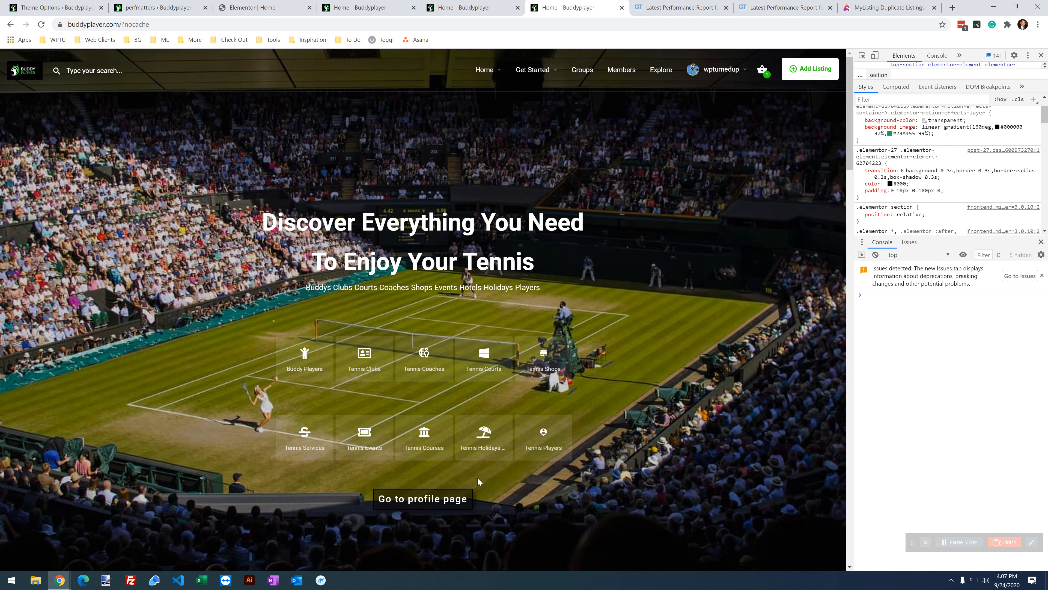
{"action": "scroll", "coordinate": [827, 261], "scroll_direction": "down", "scroll_amount": 15}
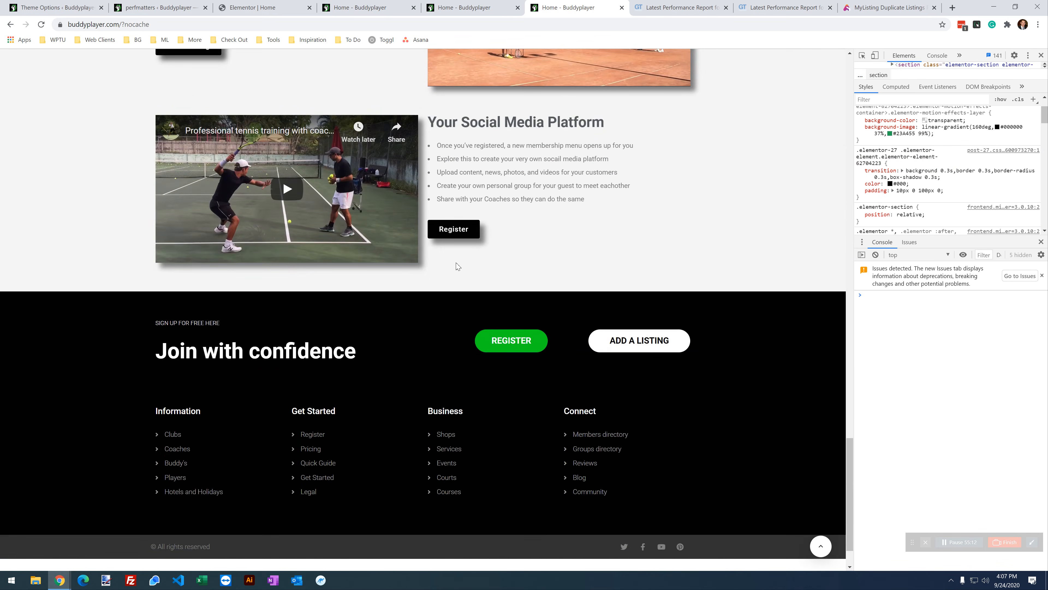
{"action": "scroll", "coordinate": [495, 318], "scroll_direction": "down", "scroll_amount": 2}
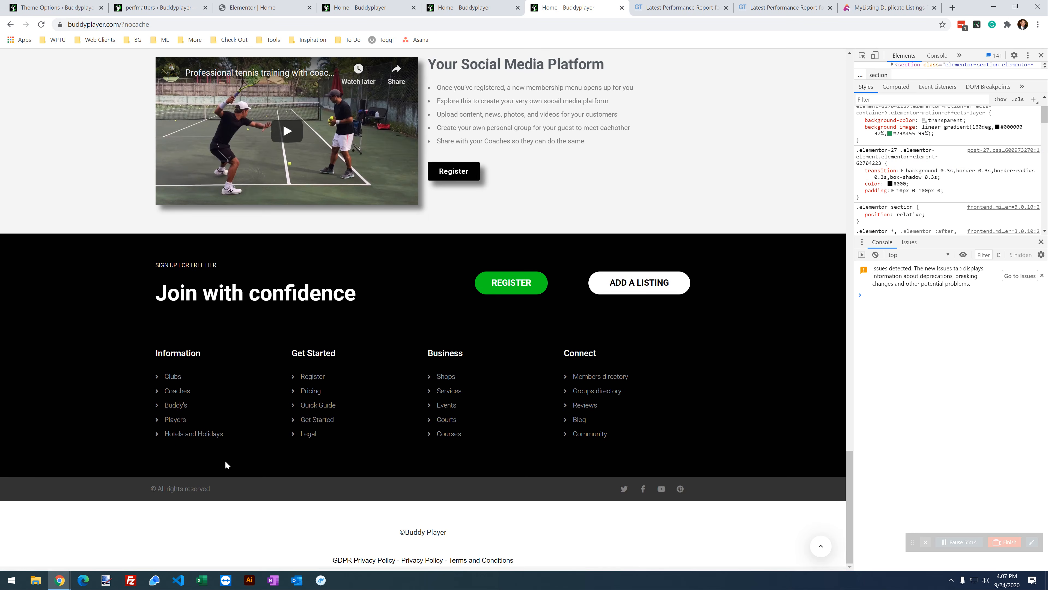
{"action": "scroll", "coordinate": [267, 408], "scroll_direction": "up", "scroll_amount": 15}
{"action": "scroll", "coordinate": [272, 372], "scroll_direction": "down", "scroll_amount": 15}
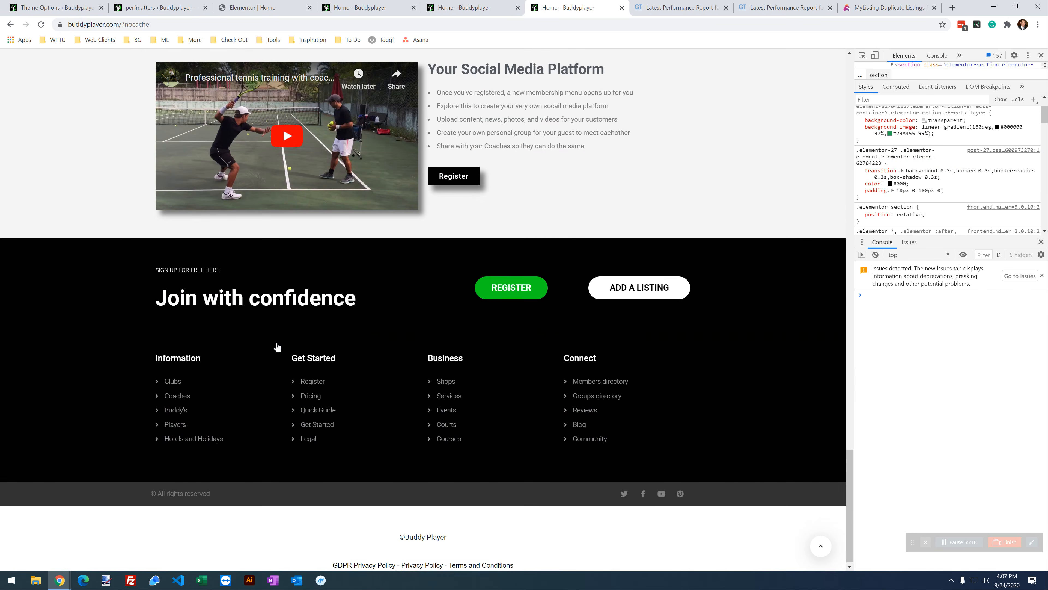
{"action": "scroll", "coordinate": [277, 347], "scroll_direction": "up", "scroll_amount": 10}
{"action": "scroll", "coordinate": [276, 330], "scroll_direction": "up", "scroll_amount": 5}
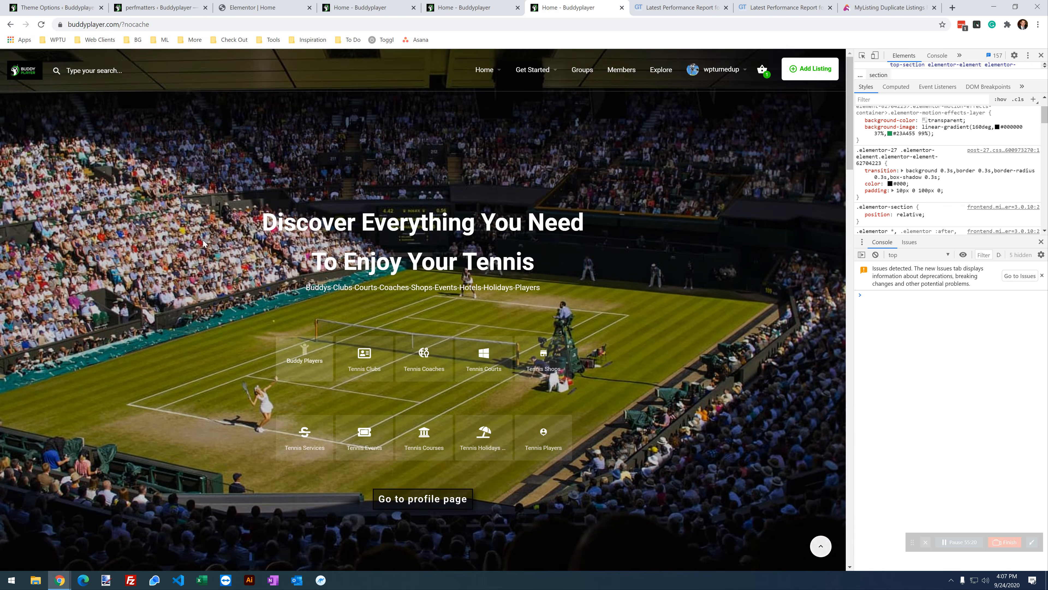
Step: Look at the theme's Direct Messages settings, leave without saving, and return to Script Manager
{"action": "left_click", "coordinate": [57, 7]}
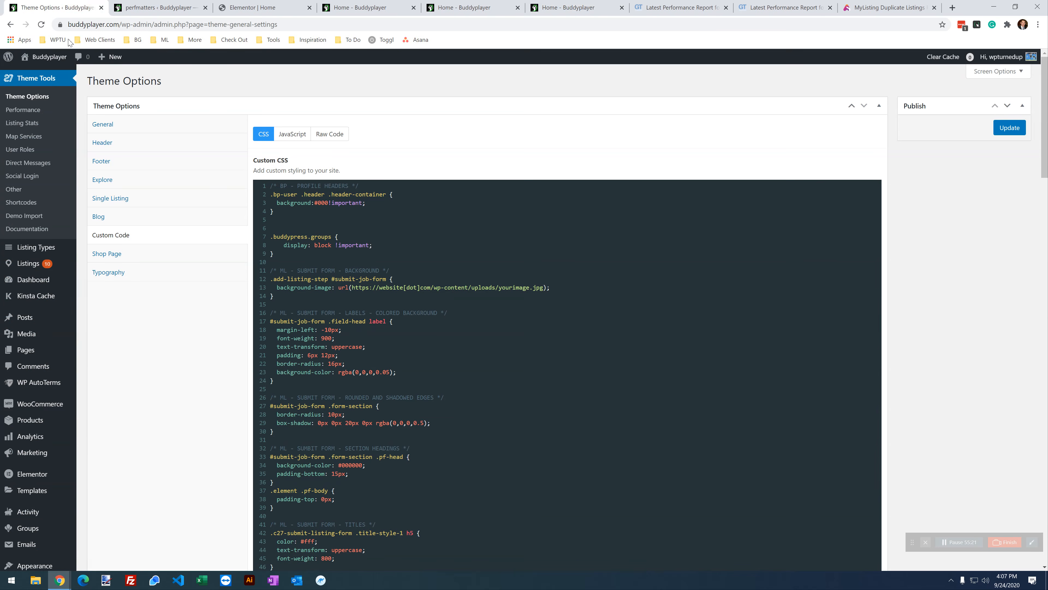
{"action": "left_click", "coordinate": [36, 163]}
{"action": "left_click", "coordinate": [564, 79]}
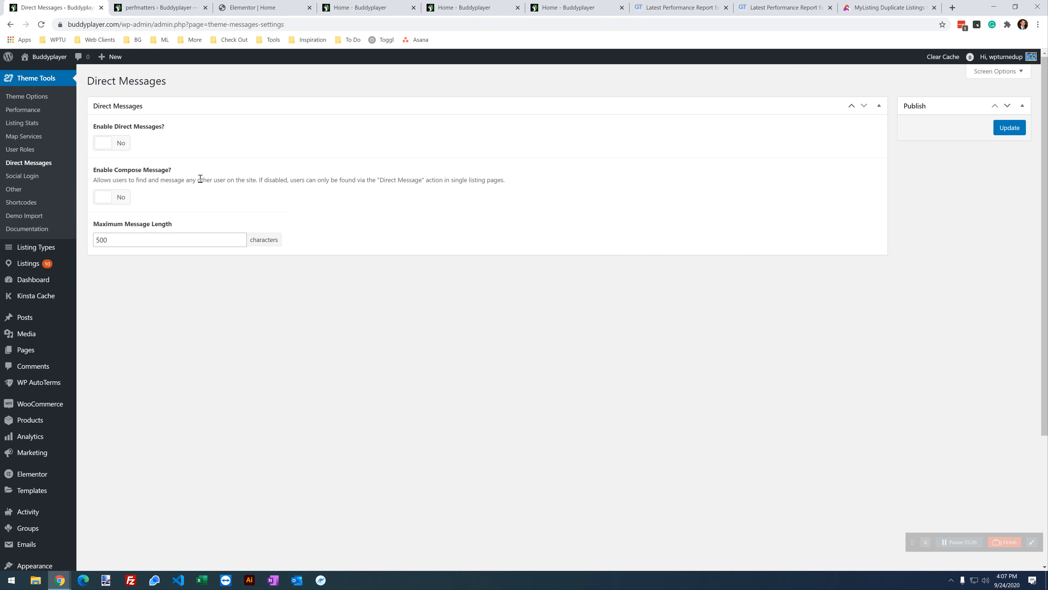
{"action": "left_click", "coordinate": [488, 10]}
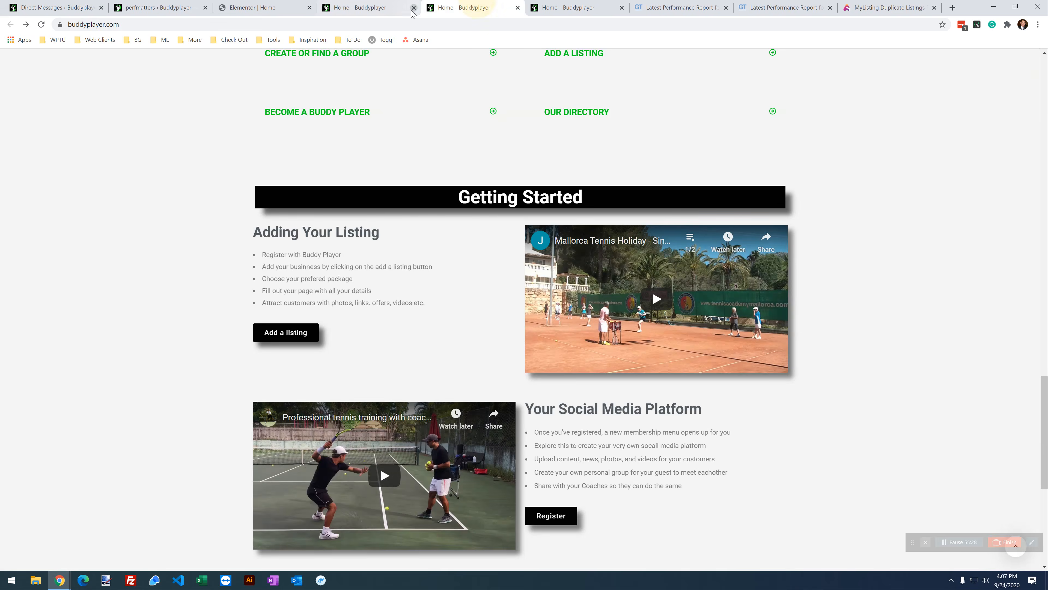
{"action": "left_click", "coordinate": [367, 5]}
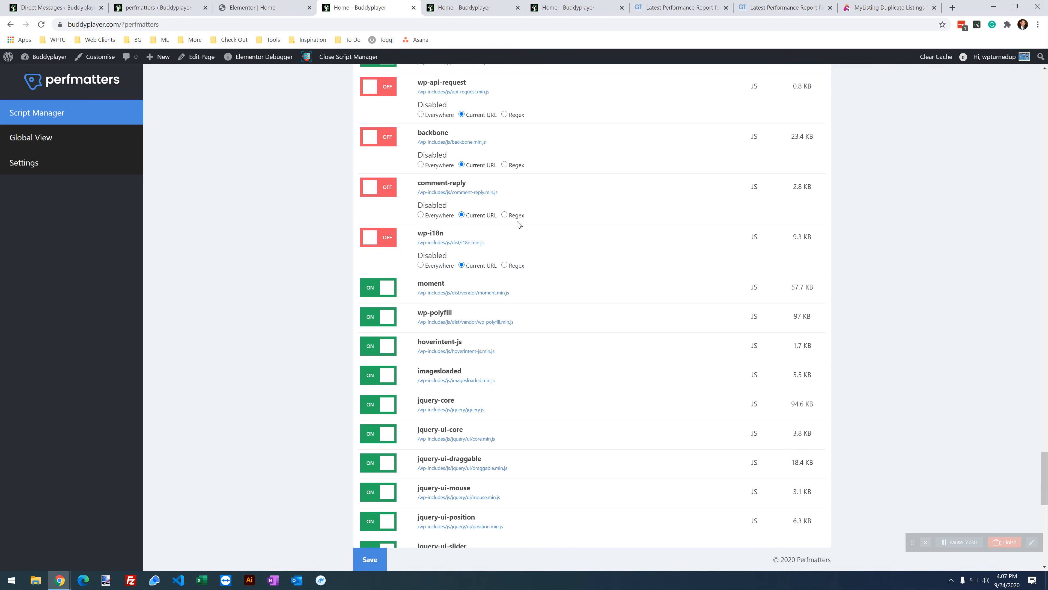
{"action": "scroll", "coordinate": [524, 224], "scroll_direction": "down", "scroll_amount": 1}
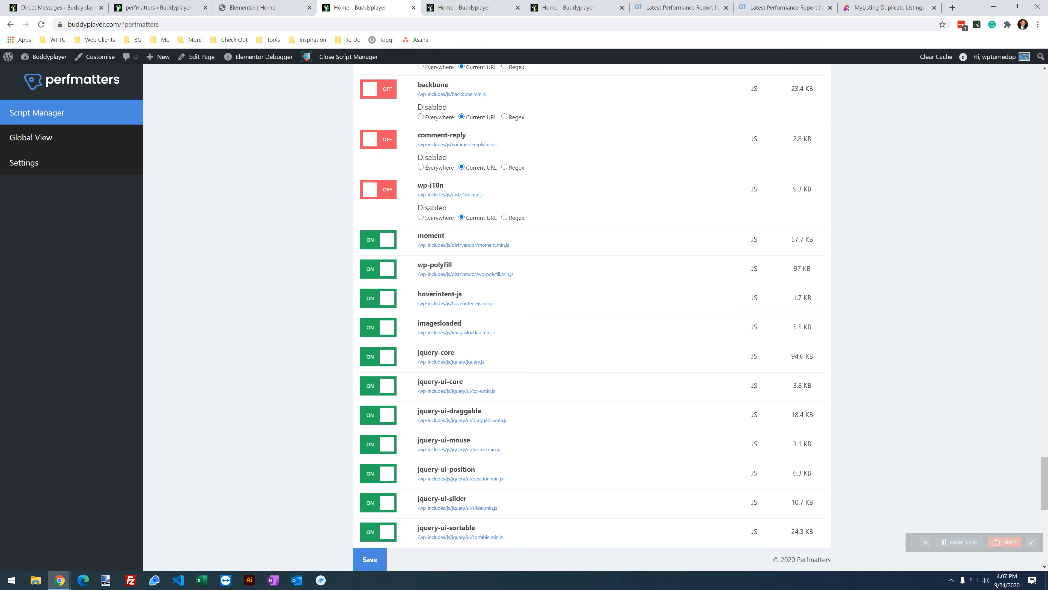
Step: Disable moment and wp-polyfill for the Current URL, save, and reload the homepage
{"action": "left_click", "coordinate": [377, 240]}
{"action": "left_click", "coordinate": [479, 268]}
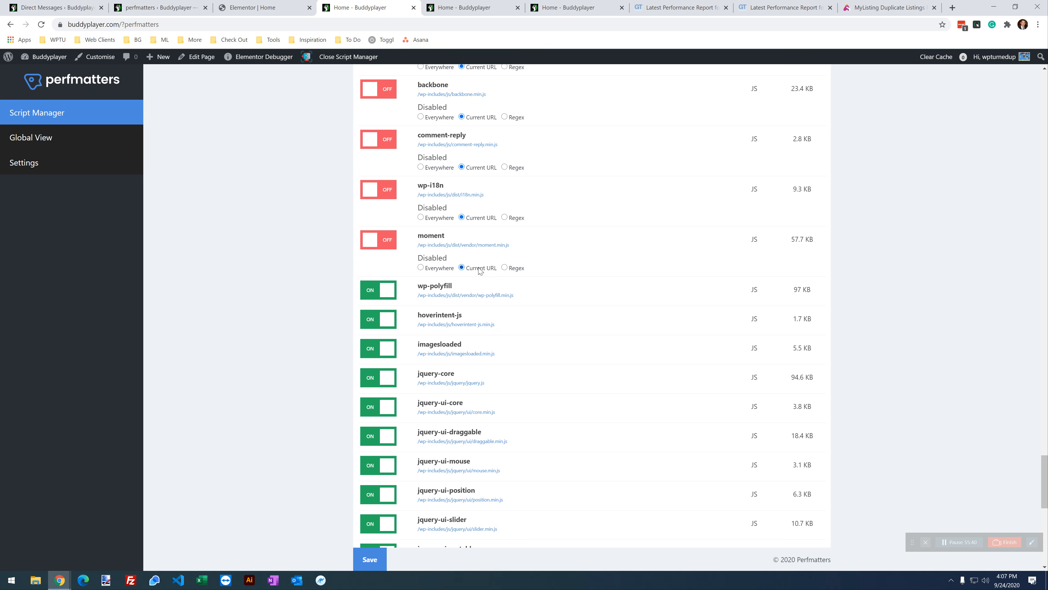
{"action": "left_click", "coordinate": [376, 291]}
{"action": "left_click", "coordinate": [479, 322]}
{"action": "left_click", "coordinate": [369, 559]}
{"action": "left_click", "coordinate": [577, 7]}
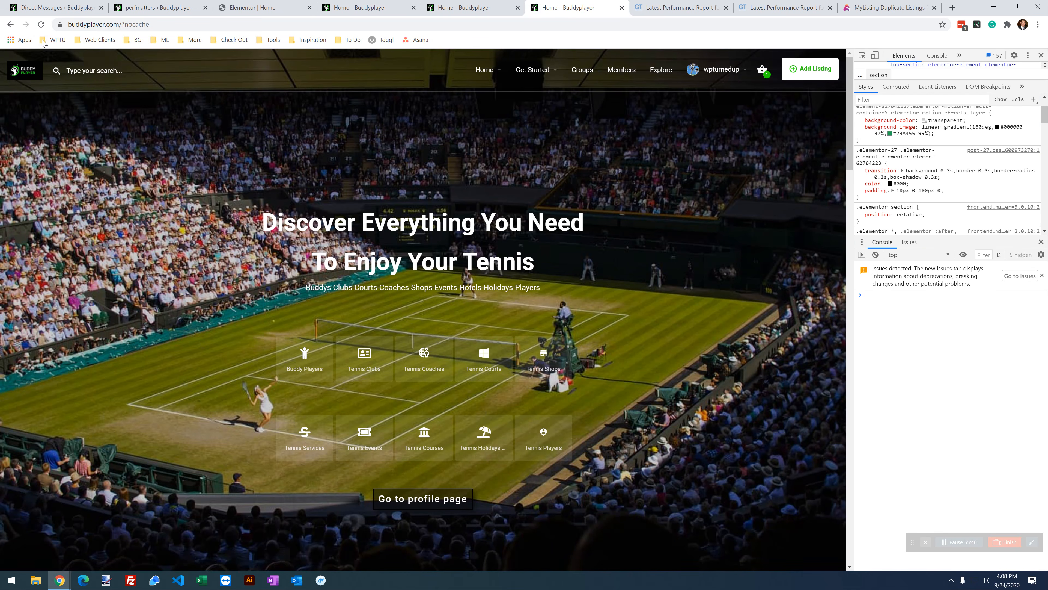
{"action": "left_click", "coordinate": [41, 24]}
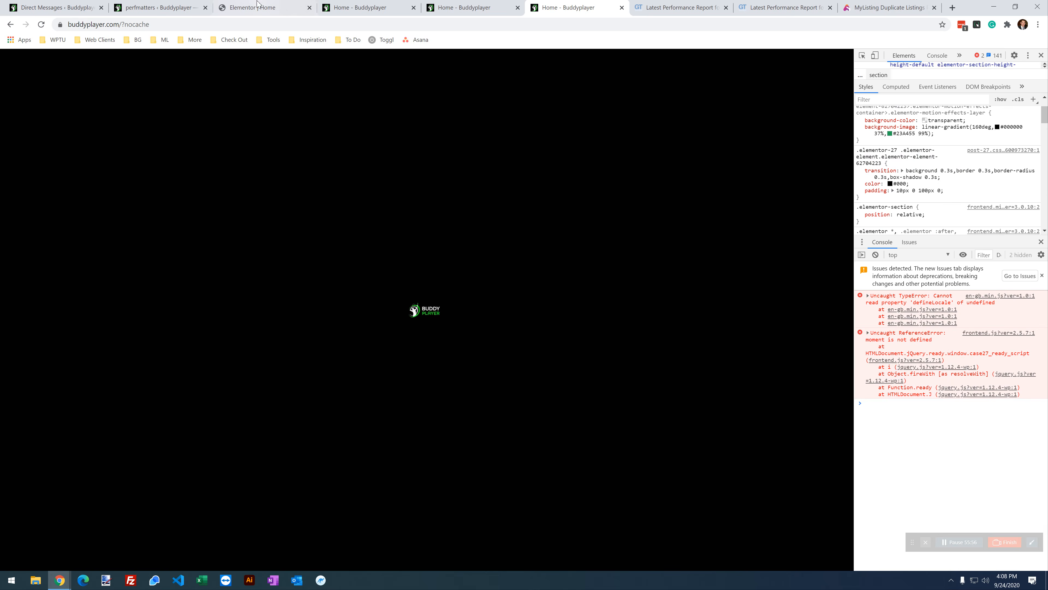
Step: Turn moment back on, save, and reload and scroll the homepage to retest it
{"action": "left_click", "coordinate": [338, 8]}
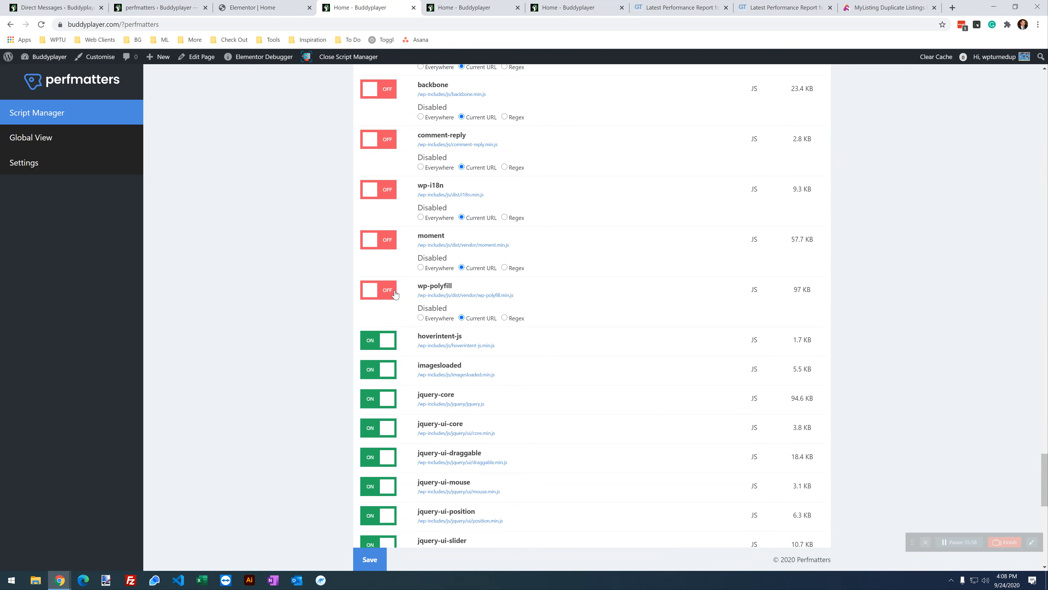
{"action": "left_click", "coordinate": [396, 239]}
{"action": "left_click", "coordinate": [370, 558]}
{"action": "left_click", "coordinate": [545, 8]}
{"action": "left_click", "coordinate": [43, 25]}
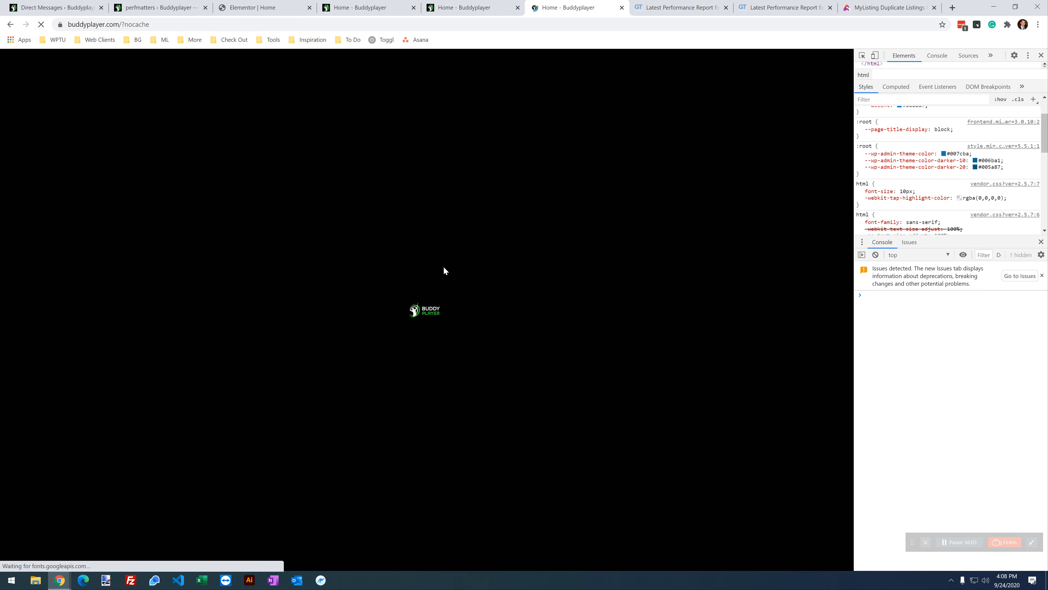
{"action": "scroll", "coordinate": [652, 349], "scroll_direction": "down", "scroll_amount": 15}
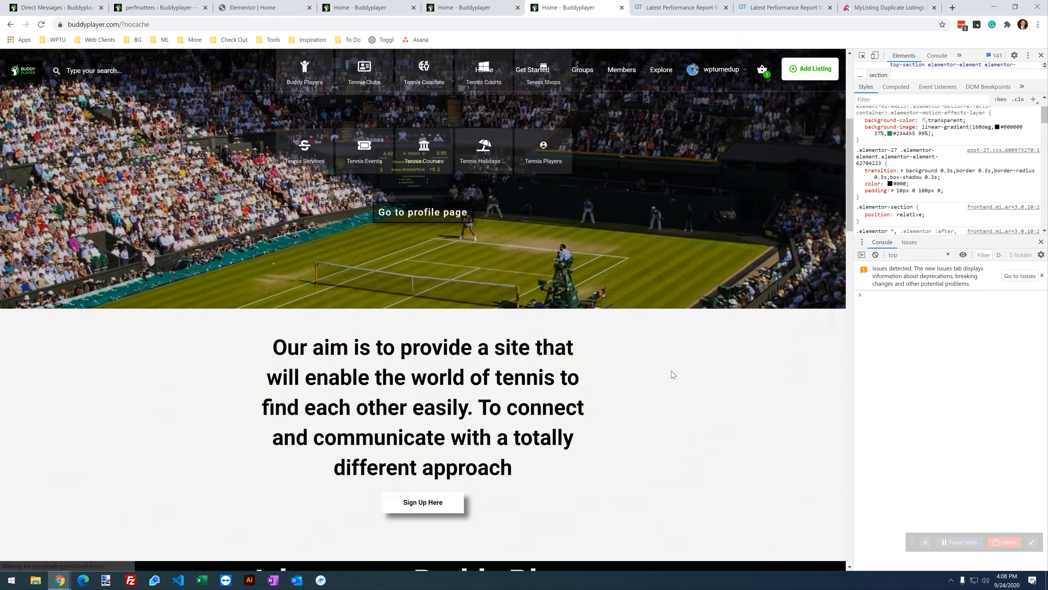
{"action": "scroll", "coordinate": [673, 370], "scroll_direction": "down", "scroll_amount": 20}
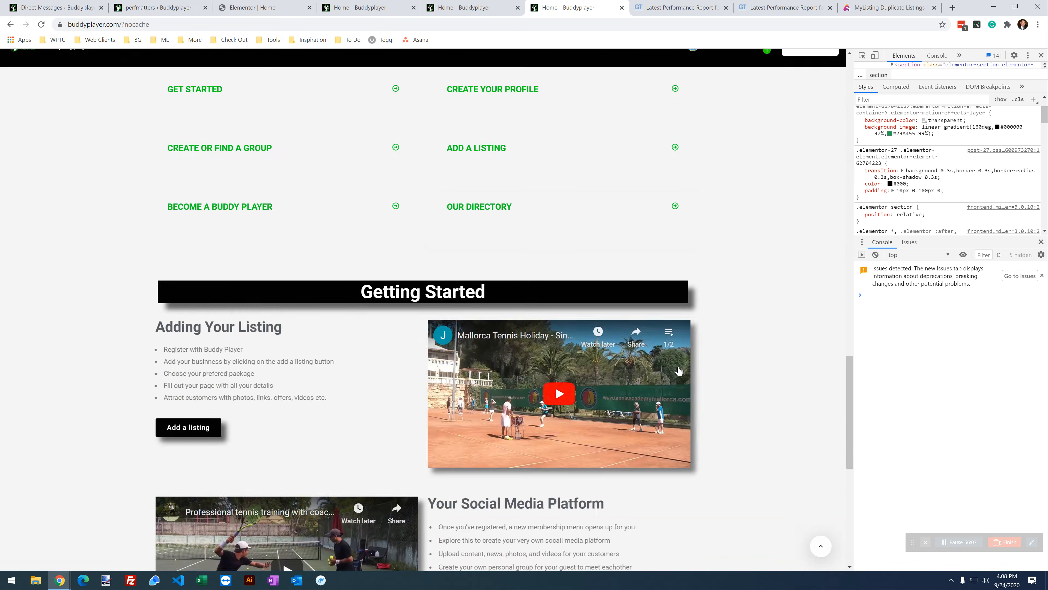
{"action": "scroll", "coordinate": [678, 361], "scroll_direction": "up", "scroll_amount": 20}
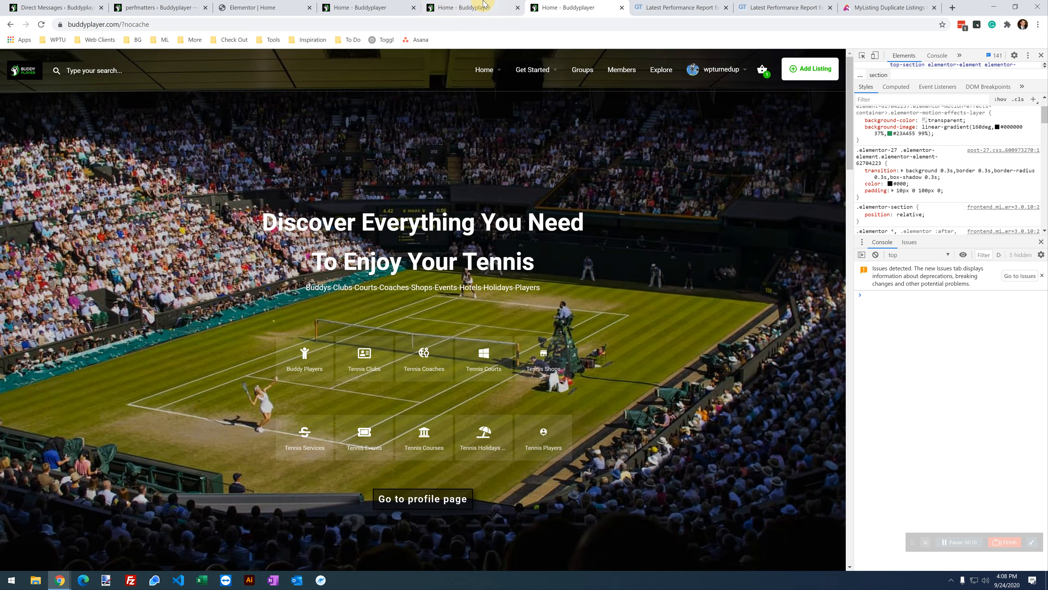
Step: Disable hoverintent-js and imagesloaded for the Current URL, save, and check the homepage
{"action": "left_click", "coordinate": [484, 3]}
{"action": "left_click", "coordinate": [351, 7]}
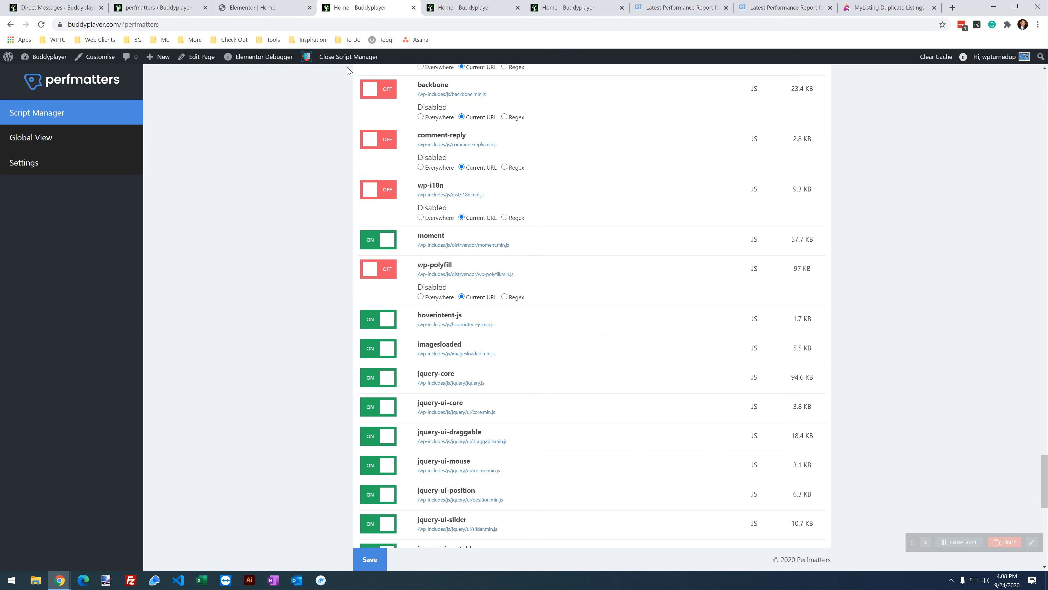
{"action": "scroll", "coordinate": [576, 330], "scroll_direction": "down", "scroll_amount": 1}
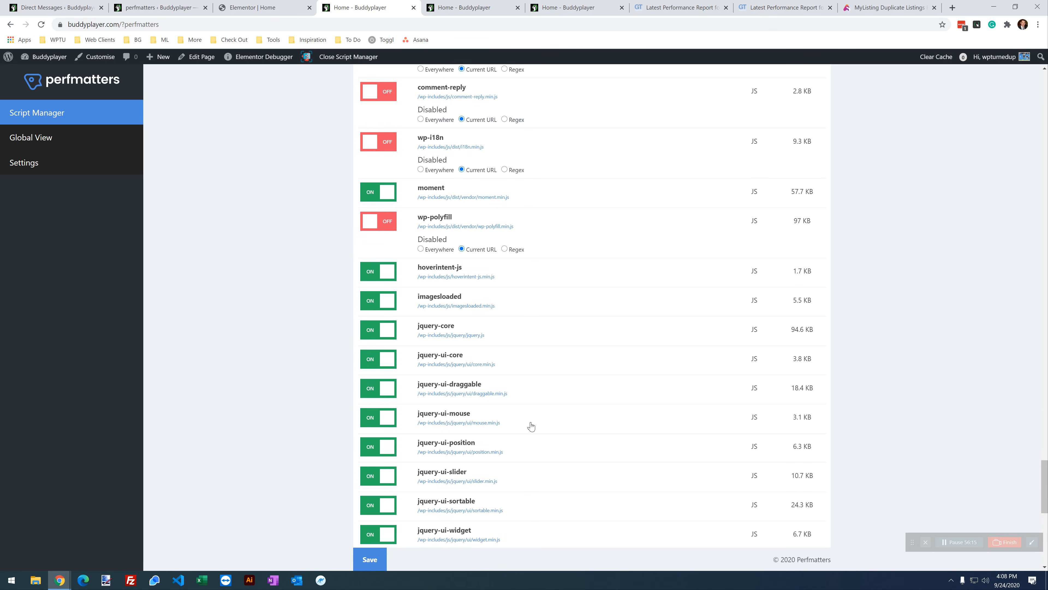
{"action": "left_click", "coordinate": [377, 271]}
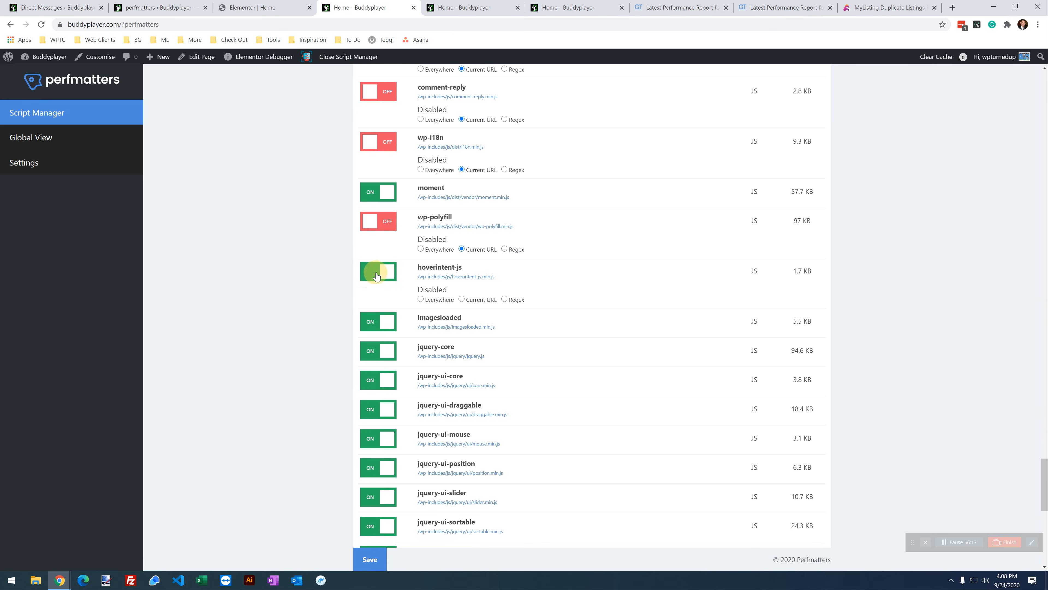
{"action": "left_click", "coordinate": [387, 327]}
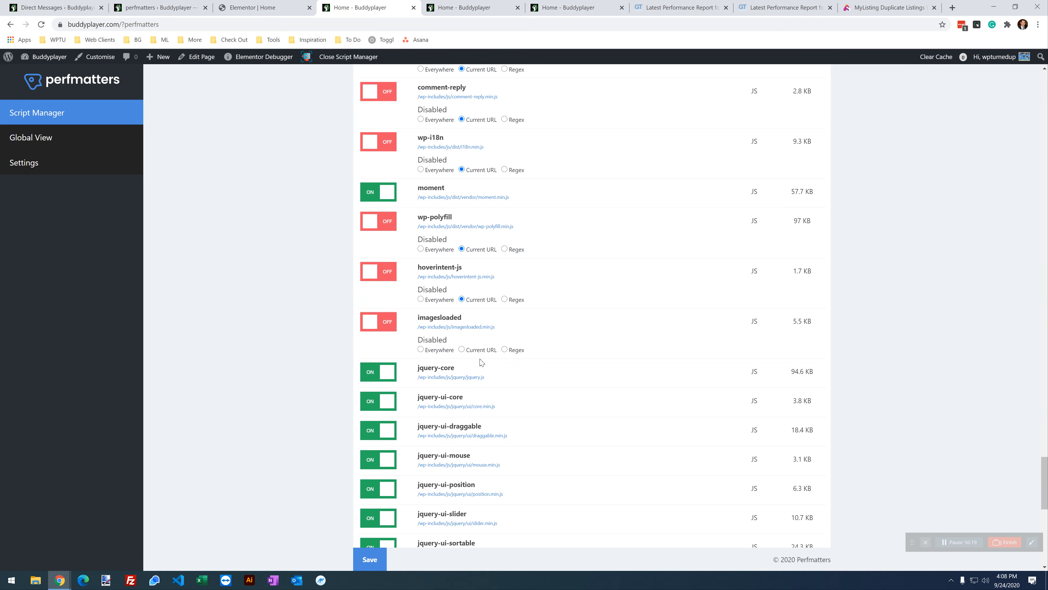
{"action": "left_click", "coordinate": [479, 351]}
{"action": "left_click", "coordinate": [370, 559]}
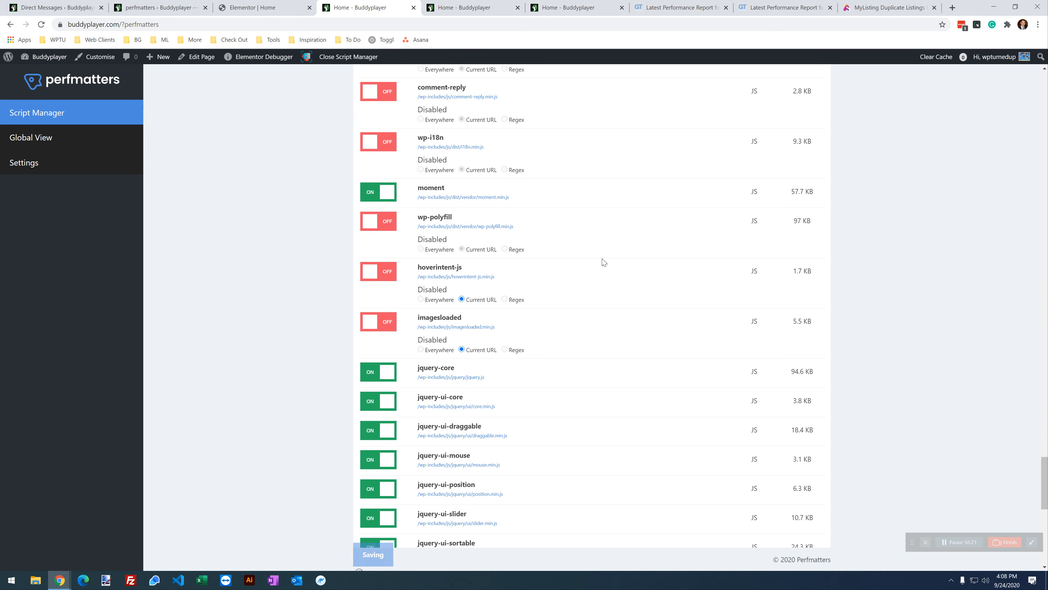
{"action": "left_click", "coordinate": [569, 7]}
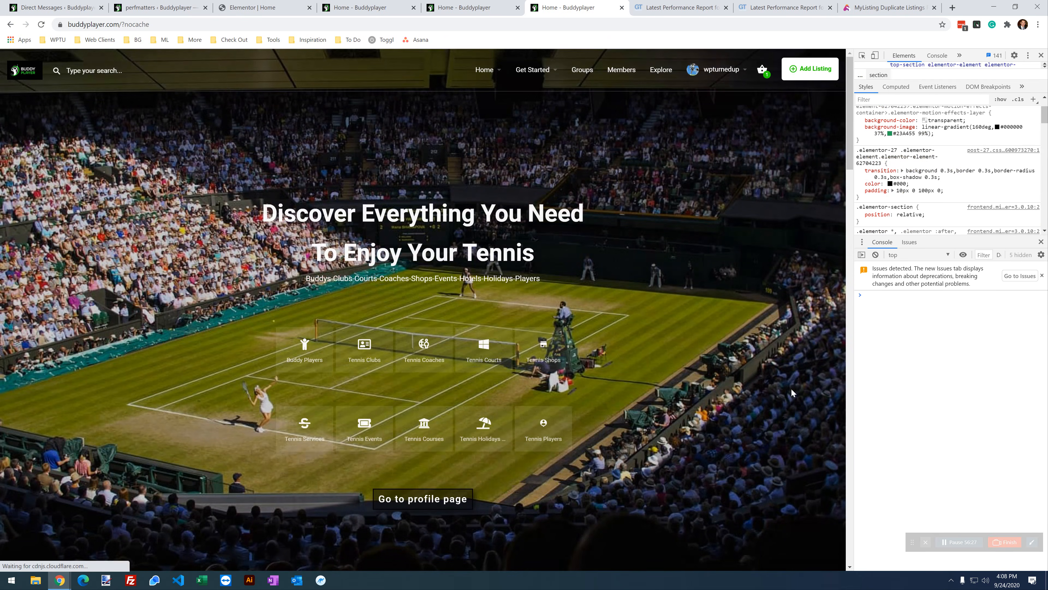
{"action": "scroll", "coordinate": [698, 288], "scroll_direction": "down", "scroll_amount": 5}
{"action": "scroll", "coordinate": [699, 289], "scroll_direction": "down", "scroll_amount": 20}
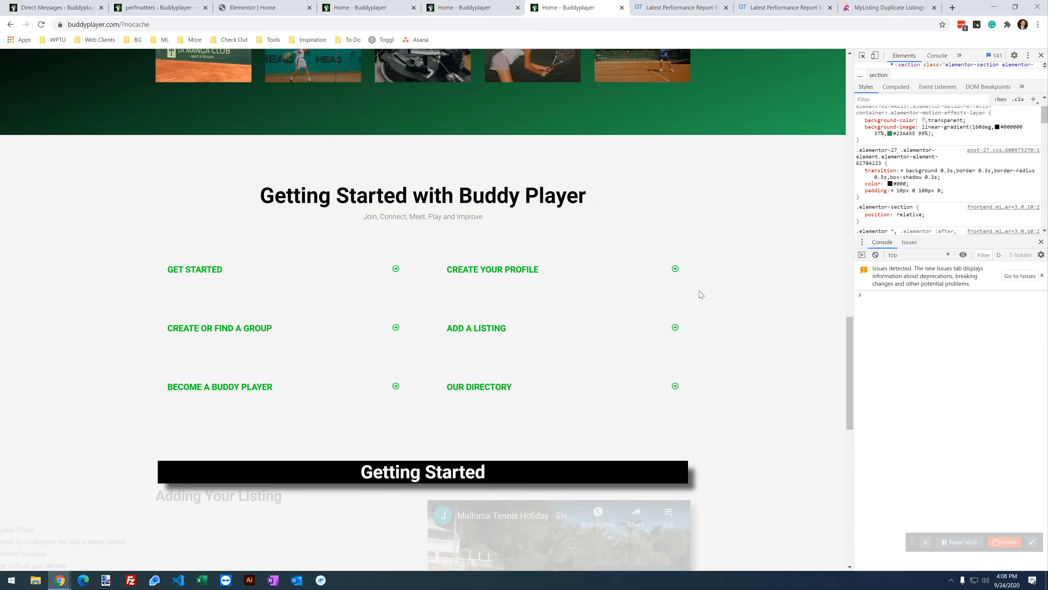
Step: Disable jquery-ui-core and jquery-ui-draggable in Script Manager and save
{"action": "key", "text": "ctrl+Page_Up"}
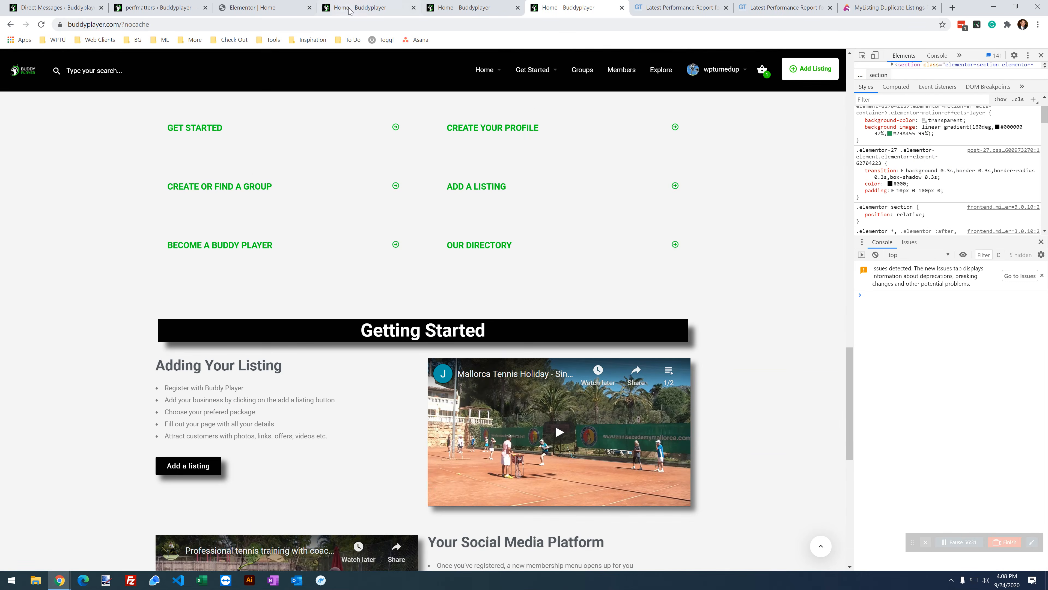
{"action": "key", "text": "ctrl+Page_Up"}
{"action": "scroll", "coordinate": [464, 341], "scroll_direction": "down", "scroll_amount": 1}
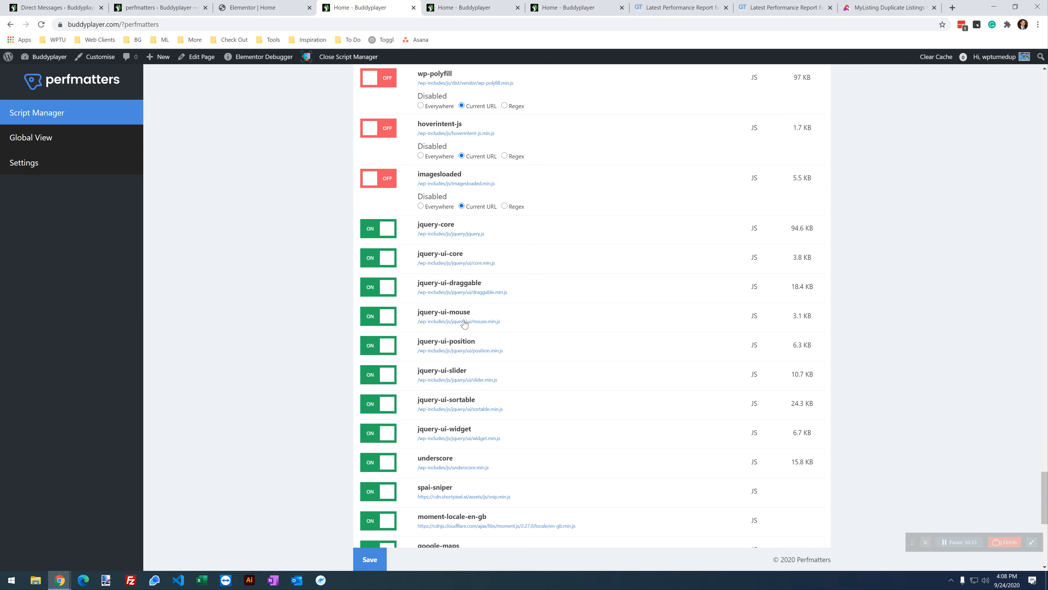
{"action": "left_click", "coordinate": [386, 257]}
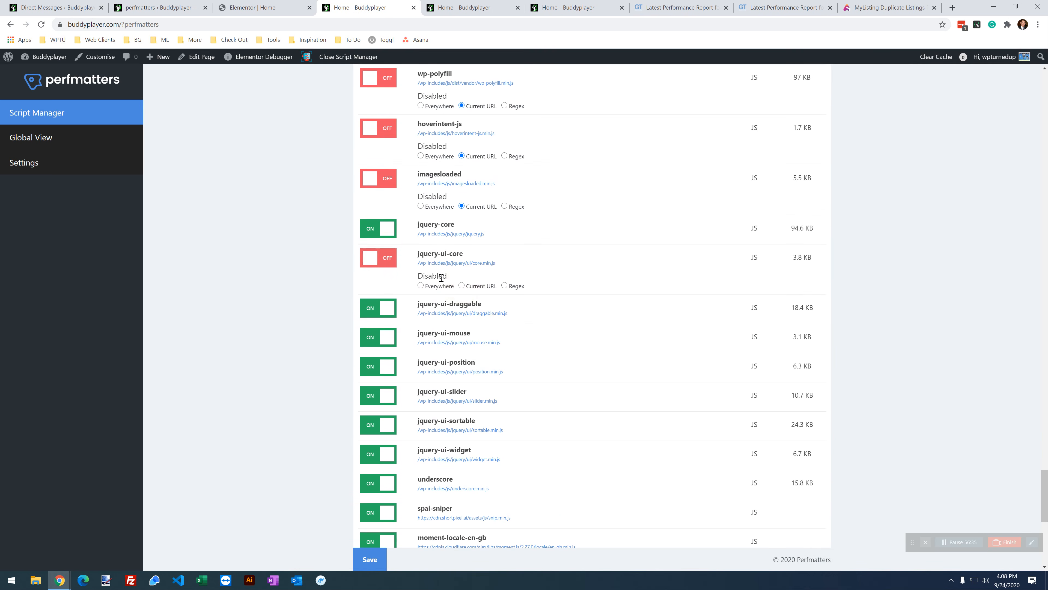
{"action": "left_click", "coordinate": [391, 309]}
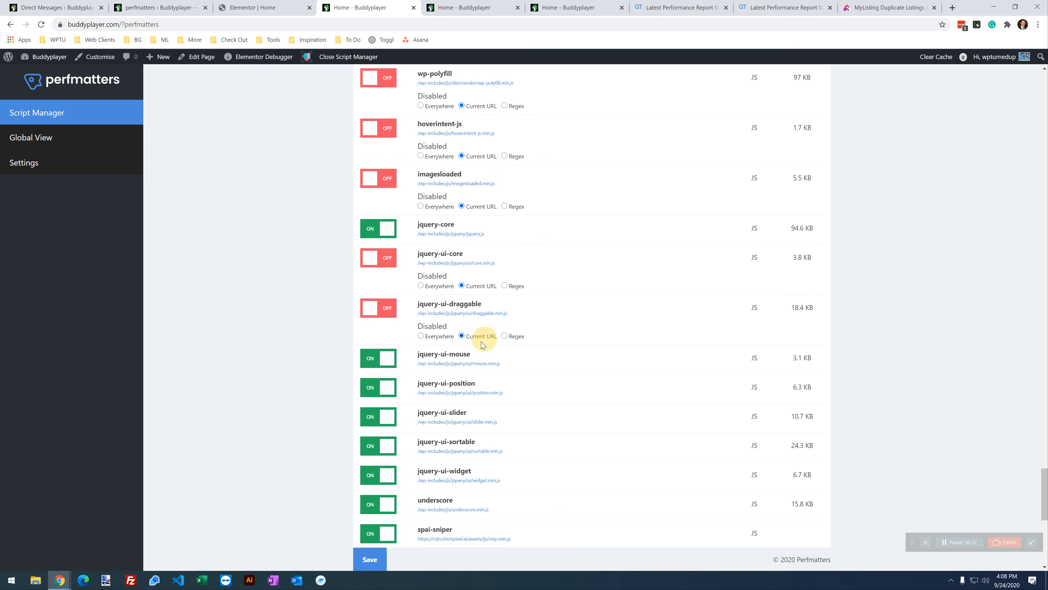
{"action": "left_click", "coordinate": [372, 559]}
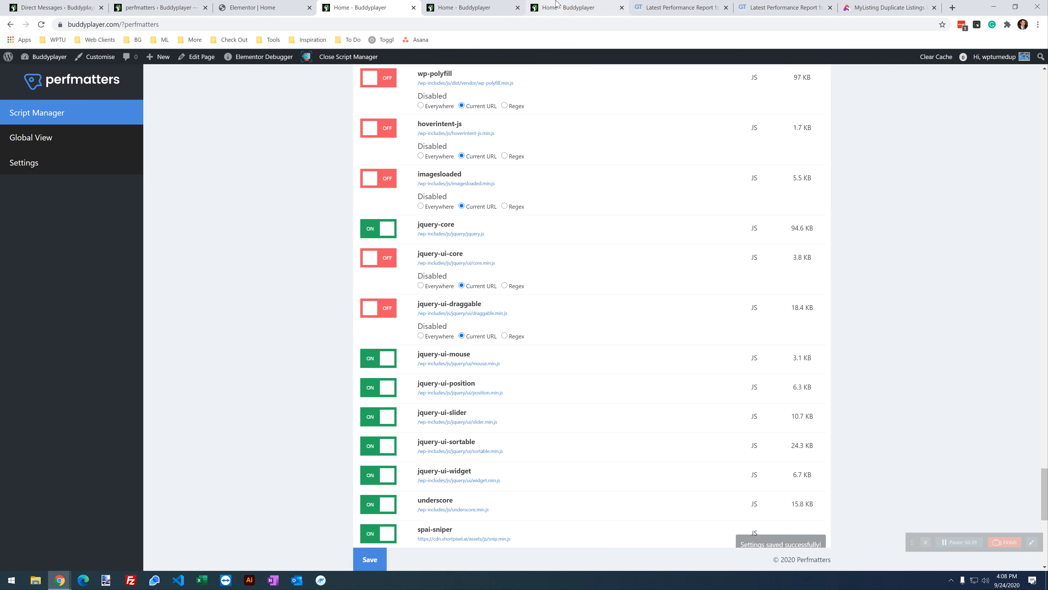
Step: Reload the homepage and scroll through it to verify it still renders
{"action": "left_click", "coordinate": [557, 7]}
{"action": "left_click", "coordinate": [42, 24]}
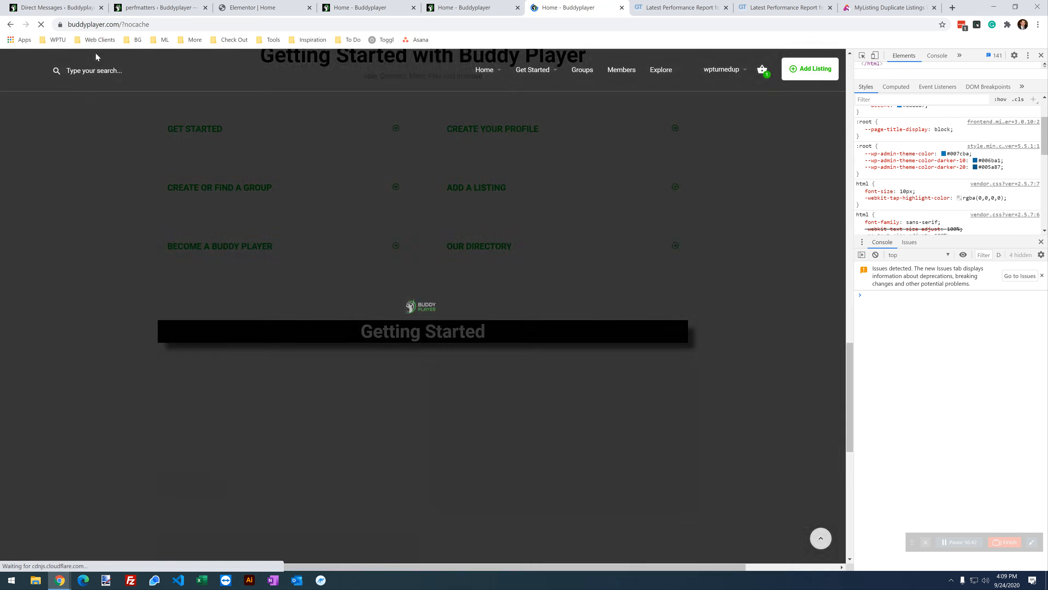
{"action": "scroll", "coordinate": [548, 354], "scroll_direction": "up", "scroll_amount": 8}
{"action": "scroll", "coordinate": [548, 354], "scroll_direction": "up", "scroll_amount": 10}
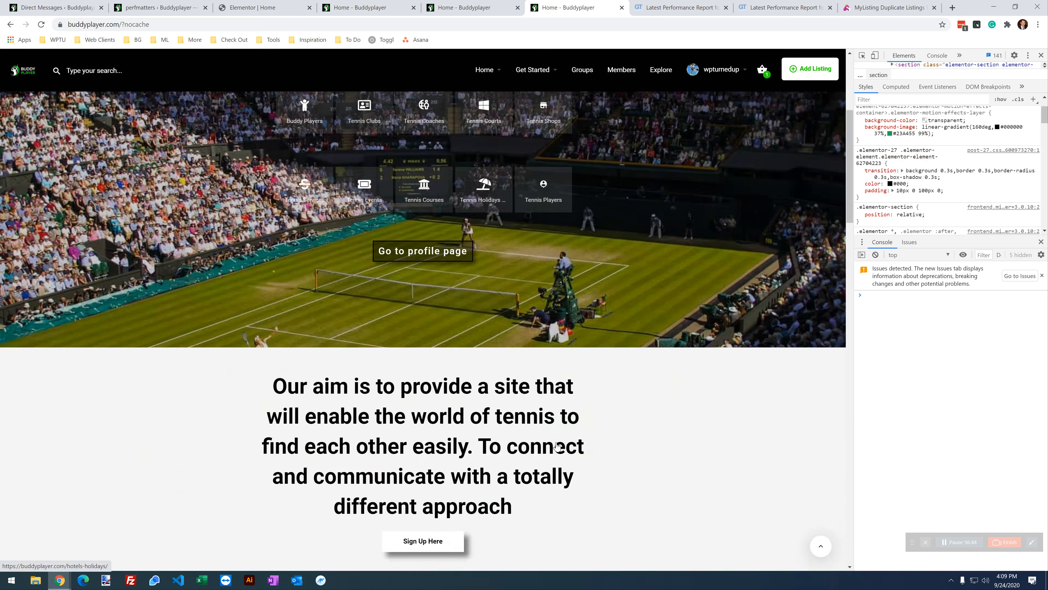
{"action": "scroll", "coordinate": [567, 461], "scroll_direction": "down", "scroll_amount": 15}
{"action": "scroll", "coordinate": [562, 456], "scroll_direction": "down", "scroll_amount": 6}
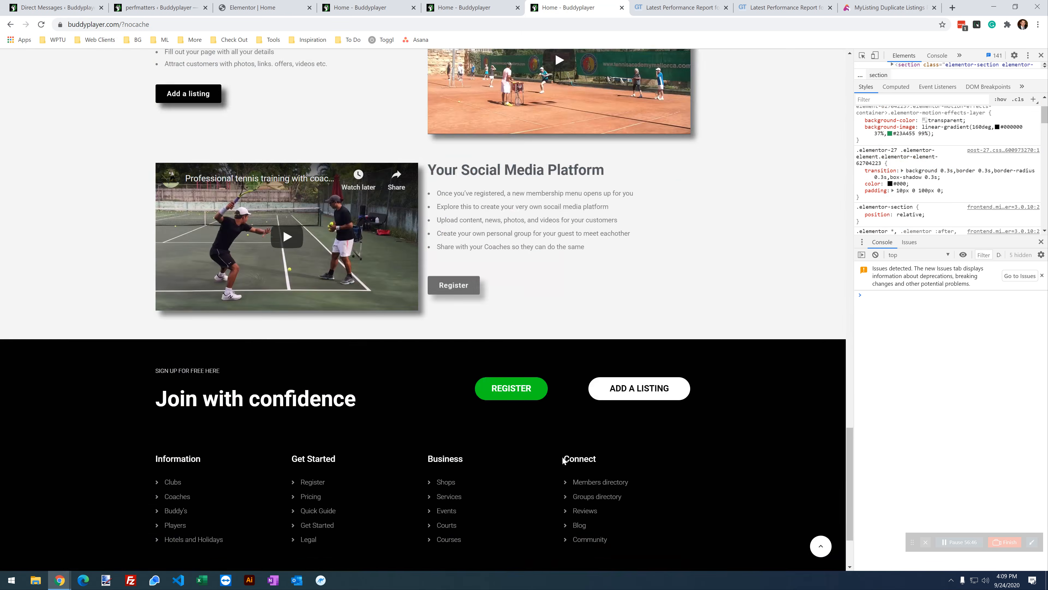
{"action": "scroll", "coordinate": [553, 446], "scroll_direction": "up", "scroll_amount": 10}
{"action": "scroll", "coordinate": [538, 395], "scroll_direction": "up", "scroll_amount": 10}
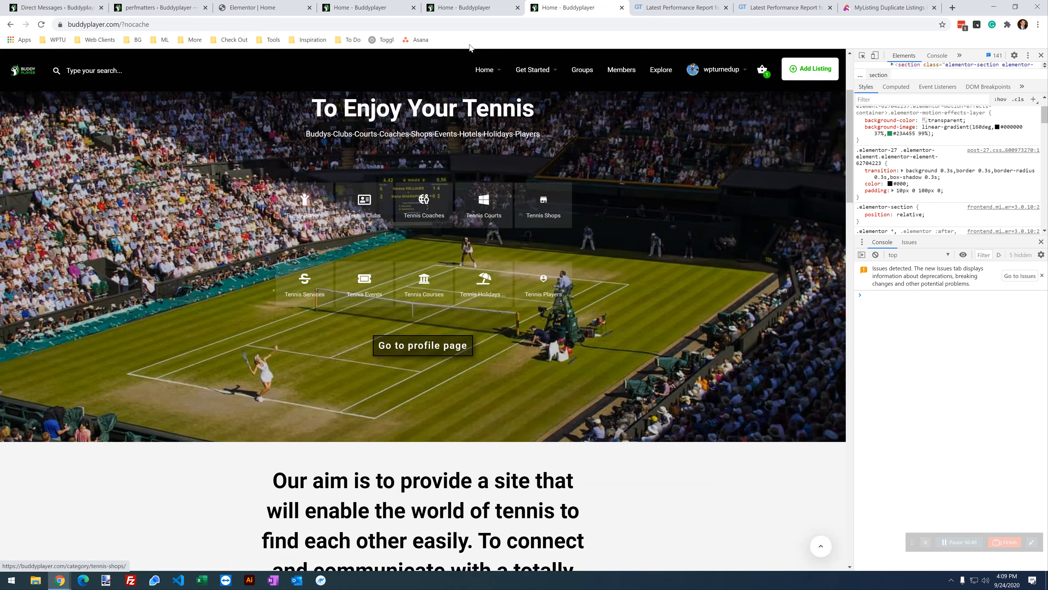
Step: Scroll through the Script Manager list to review the remaining scripts
{"action": "left_click", "coordinate": [373, 8]}
{"action": "scroll", "coordinate": [441, 243], "scroll_direction": "up", "scroll_amount": 7}
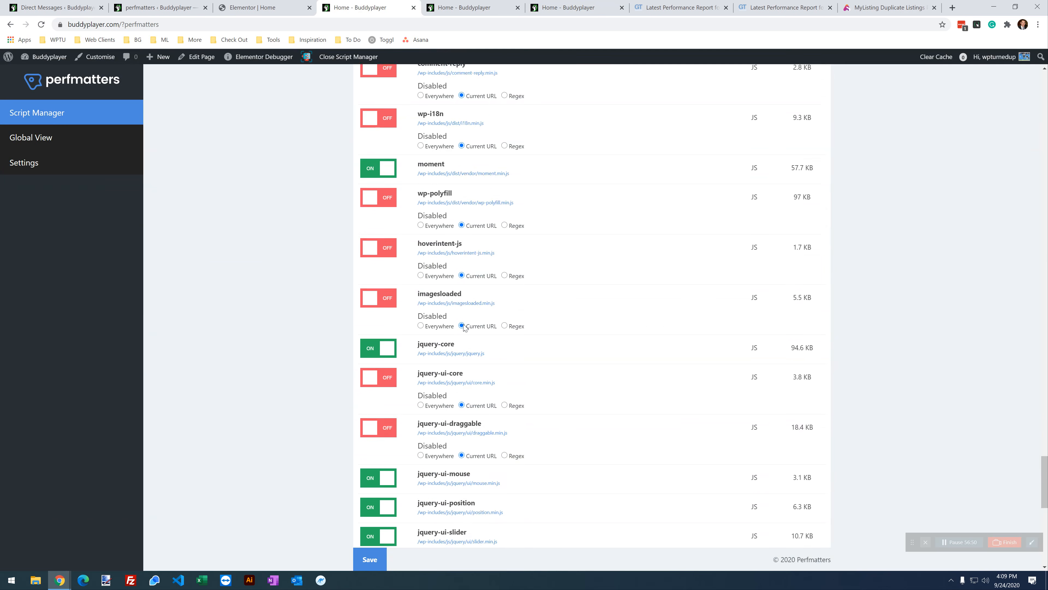
{"action": "scroll", "coordinate": [453, 345], "scroll_direction": "down", "scroll_amount": 4}
{"action": "scroll", "coordinate": [453, 345], "scroll_direction": "down", "scroll_amount": 2}
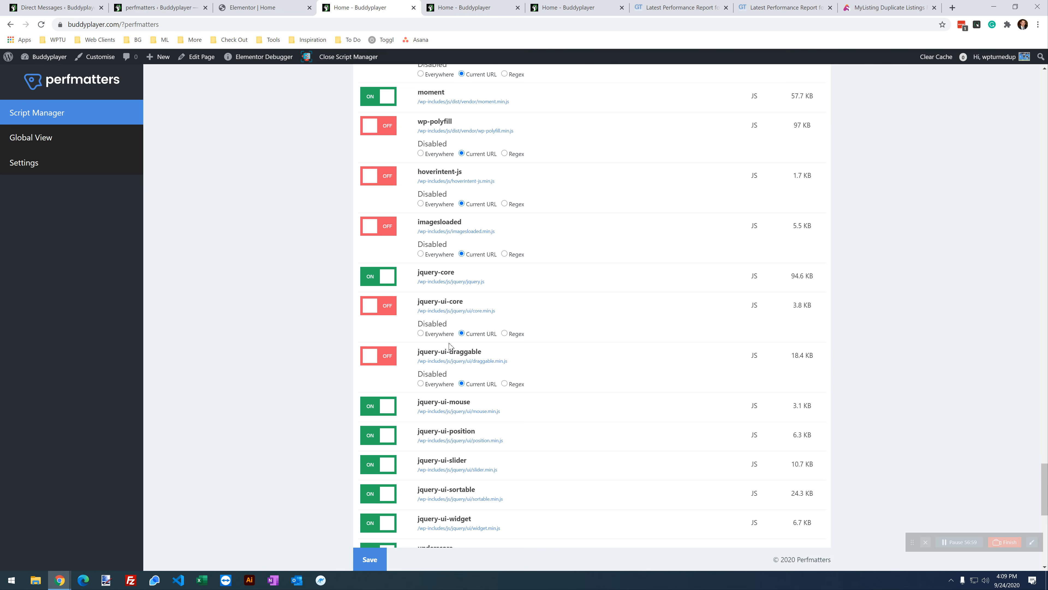
{"action": "scroll", "coordinate": [451, 349], "scroll_direction": "up", "scroll_amount": 3}
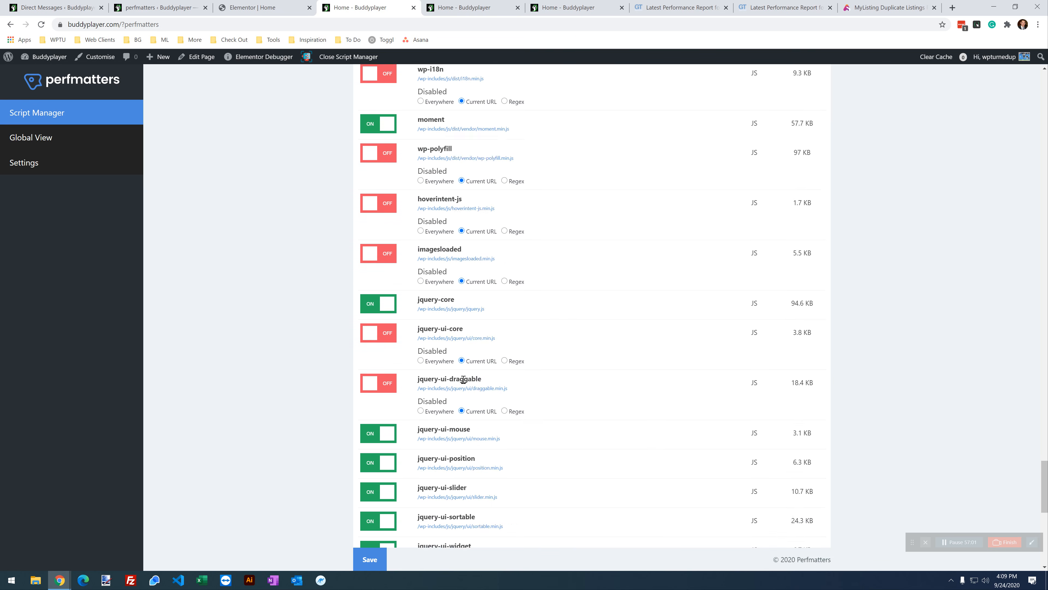
{"action": "scroll", "coordinate": [467, 382], "scroll_direction": "up", "scroll_amount": 2}
{"action": "scroll", "coordinate": [469, 380], "scroll_direction": "down", "scroll_amount": 6}
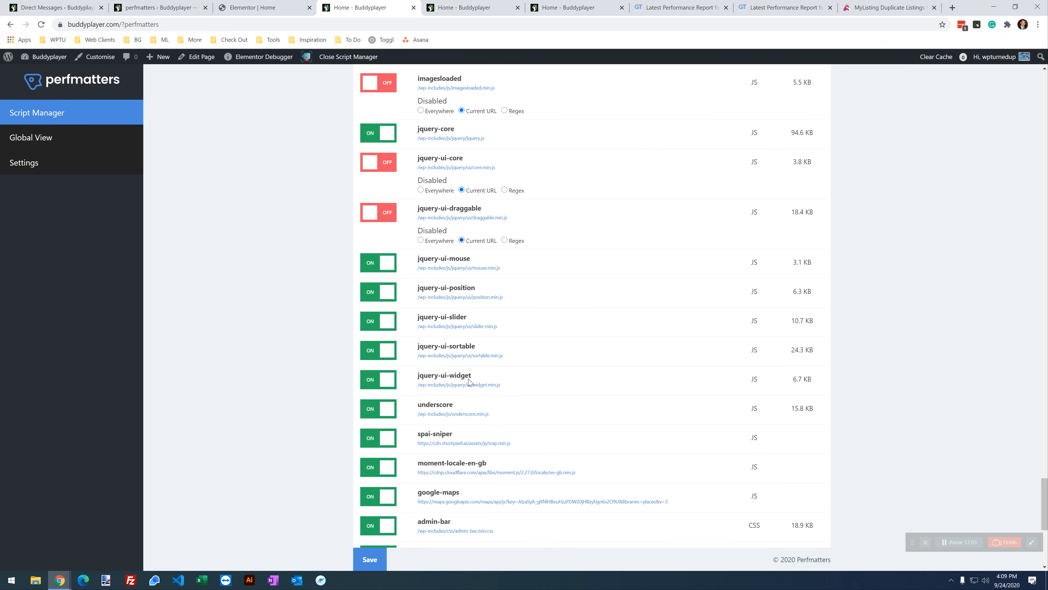
{"action": "scroll", "coordinate": [469, 380], "scroll_direction": "up", "scroll_amount": 1}
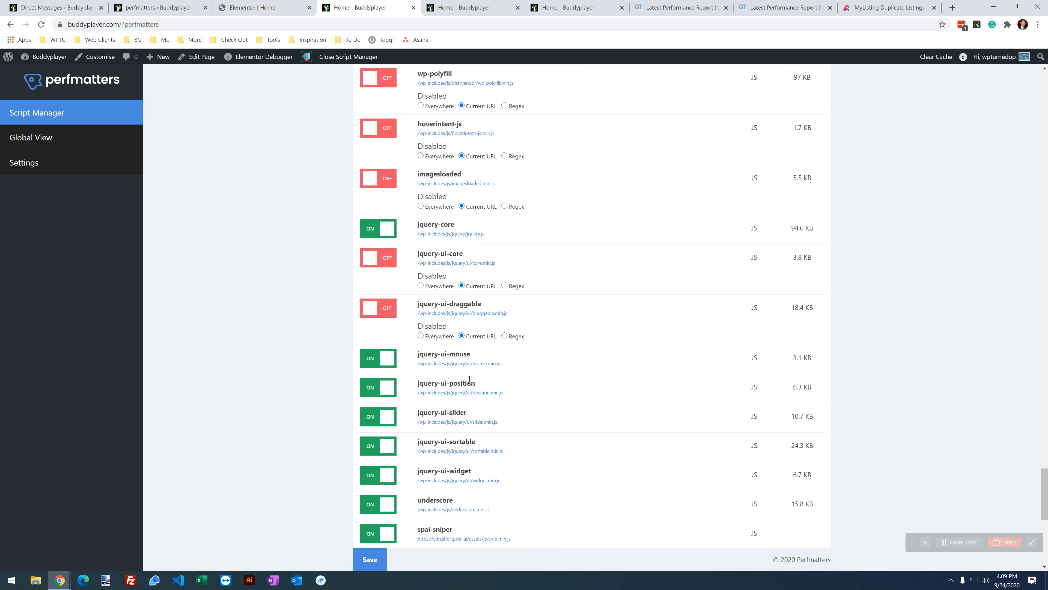
{"action": "scroll", "coordinate": [576, 352], "scroll_direction": "up", "scroll_amount": 8}
{"action": "scroll", "coordinate": [524, 368], "scroll_direction": "down", "scroll_amount": 7}
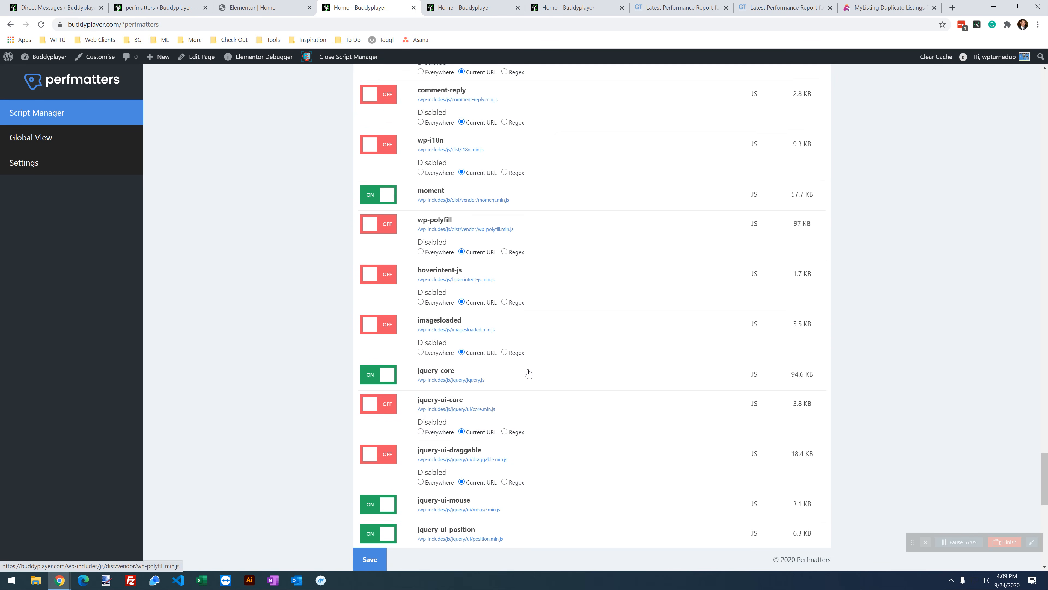
{"action": "scroll", "coordinate": [529, 363], "scroll_direction": "down", "scroll_amount": 1}
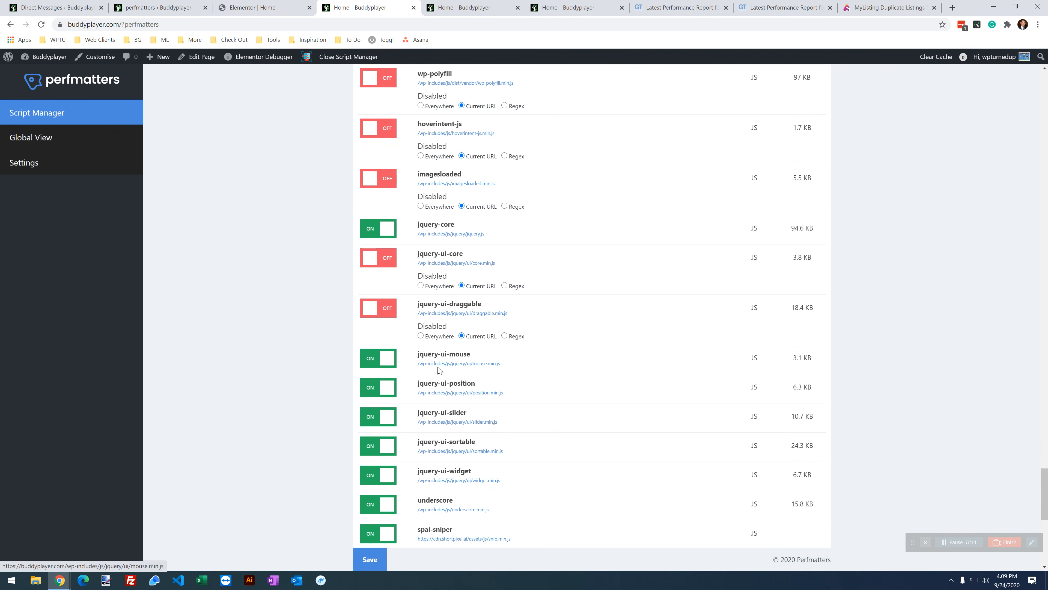
{"action": "left_click", "coordinate": [266, 7]}
{"action": "left_click", "coordinate": [358, 3]}
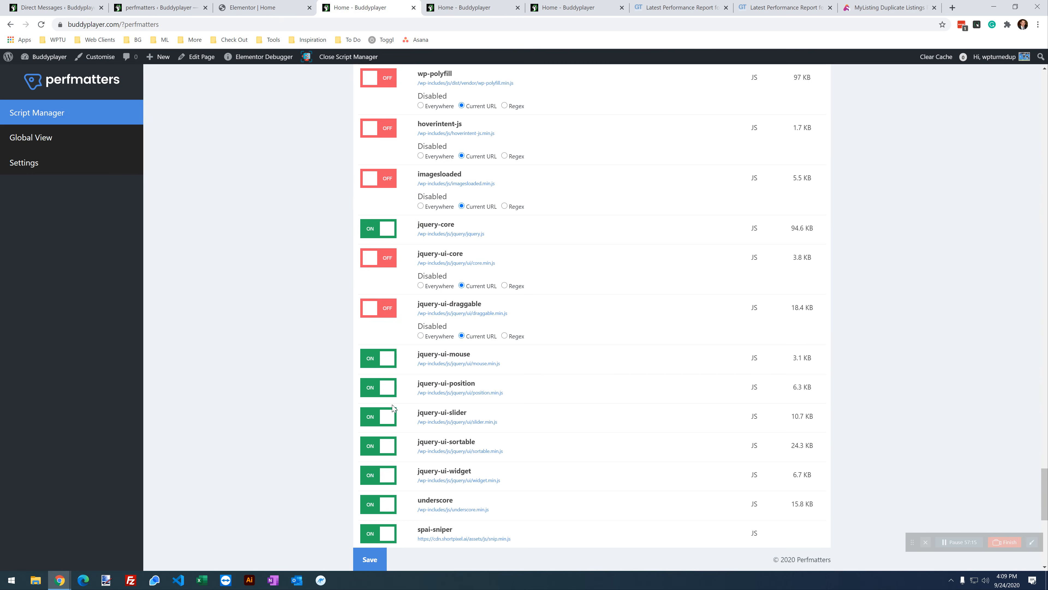
{"action": "scroll", "coordinate": [429, 397], "scroll_direction": "down", "scroll_amount": 3}
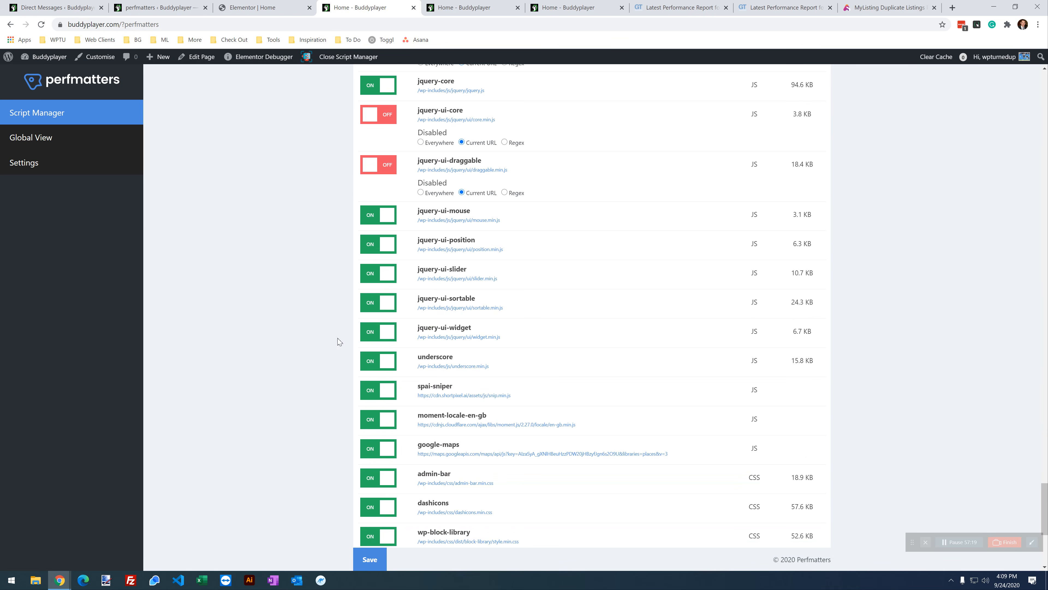
Step: Disable jquery-ui-mouse and jquery-ui-position for the Current URL, save, and reload the homepage
{"action": "left_click", "coordinate": [372, 216]}
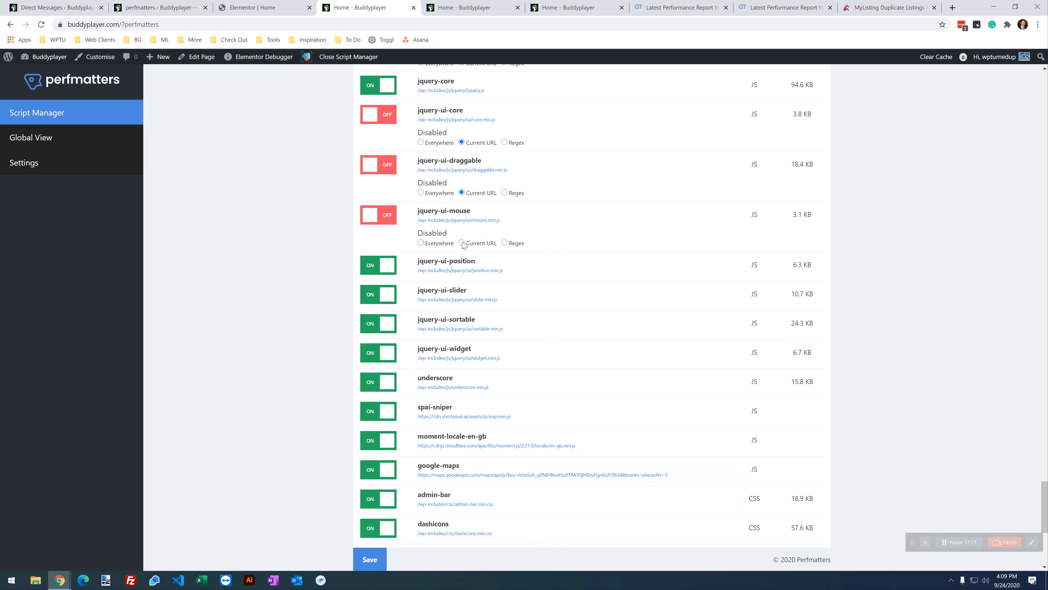
{"action": "left_click", "coordinate": [380, 268]}
{"action": "left_click", "coordinate": [472, 292]}
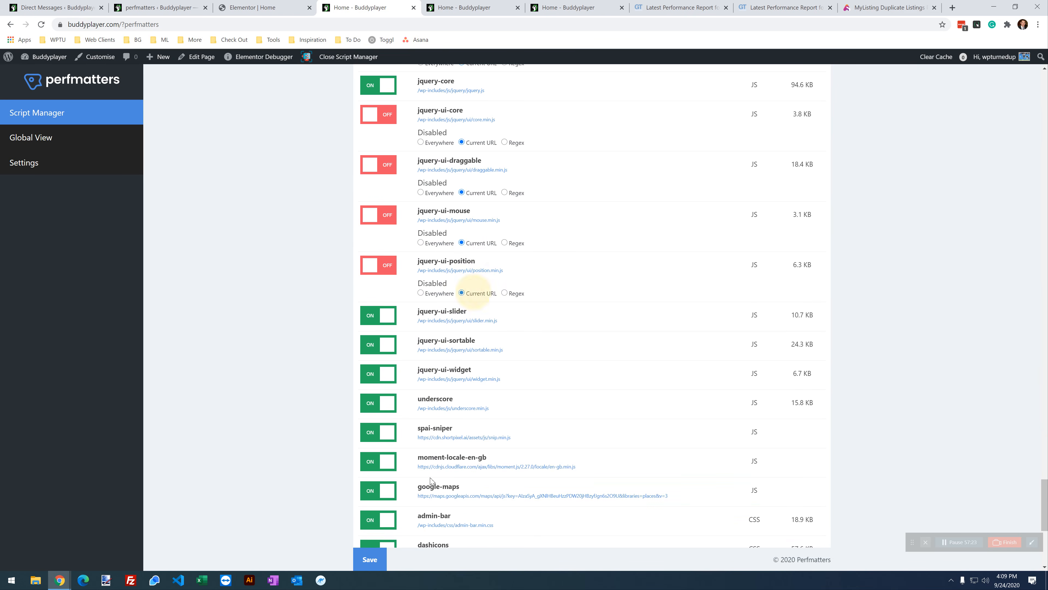
{"action": "left_click", "coordinate": [375, 568]}
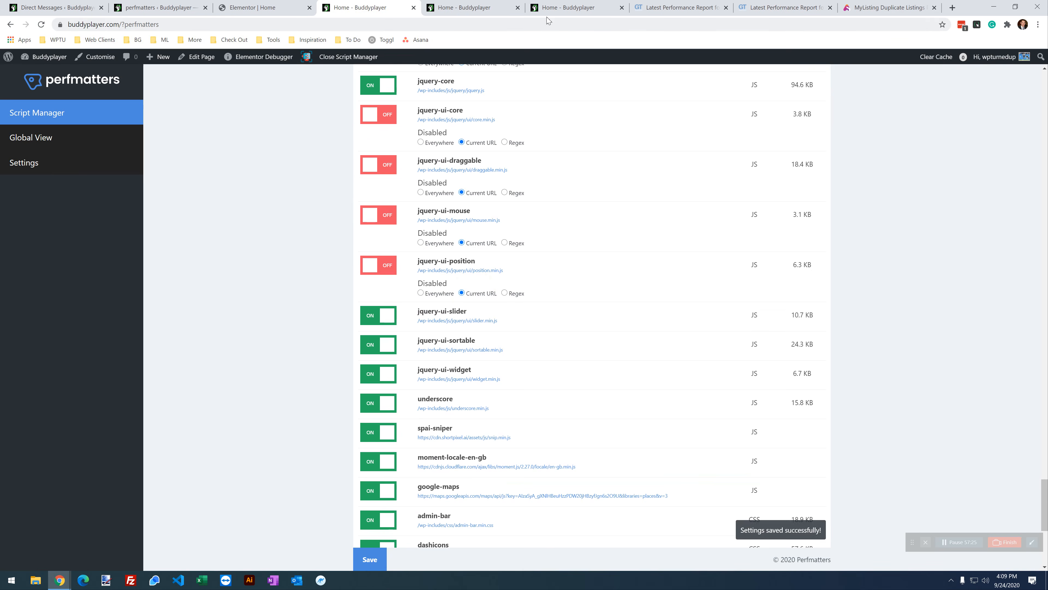
{"action": "left_click", "coordinate": [553, 8]}
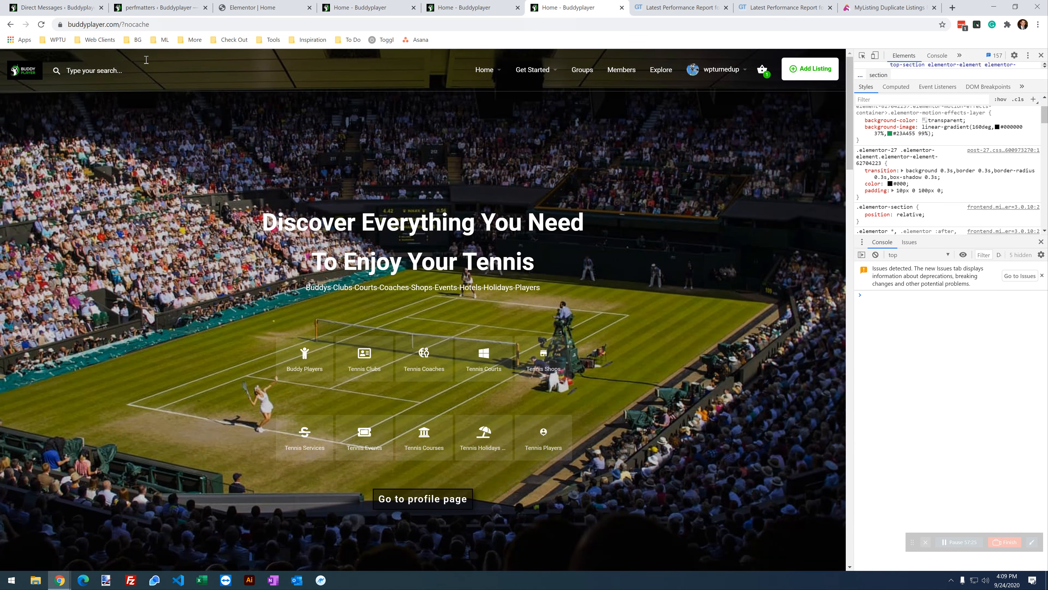
{"action": "left_click", "coordinate": [41, 25]}
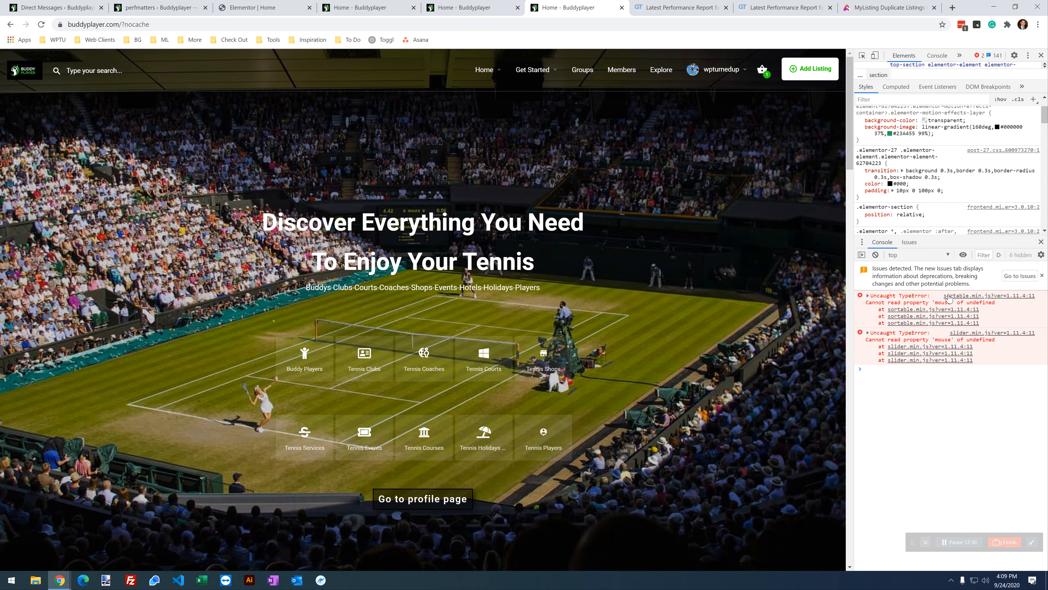
Step: Turn jquery-ui-mouse back on, save, and reload the homepage to check it
{"action": "left_click", "coordinate": [391, 6]}
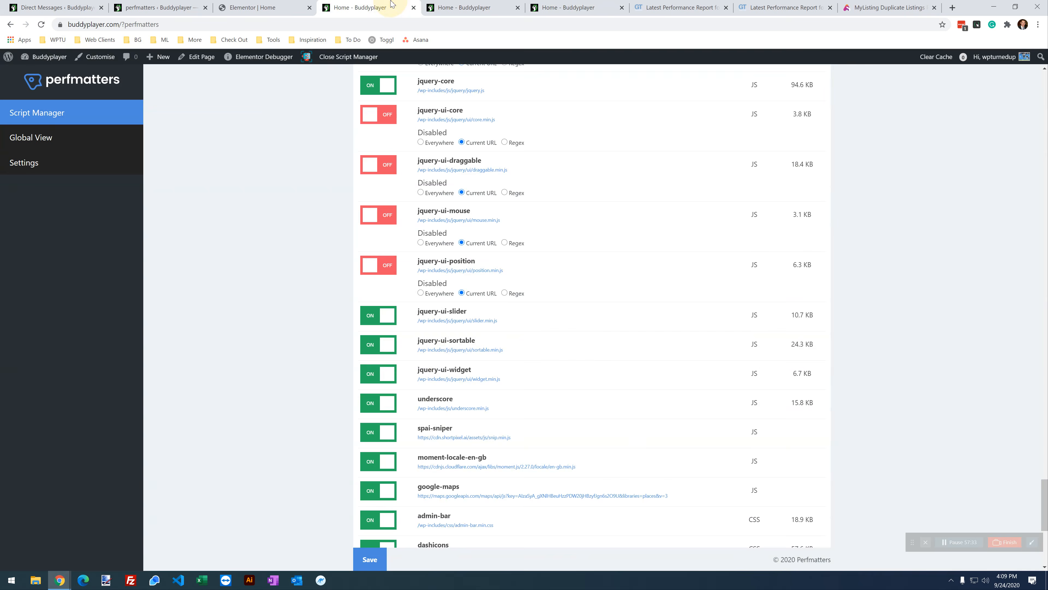
{"action": "left_click", "coordinate": [395, 216]}
{"action": "left_click", "coordinate": [370, 559]}
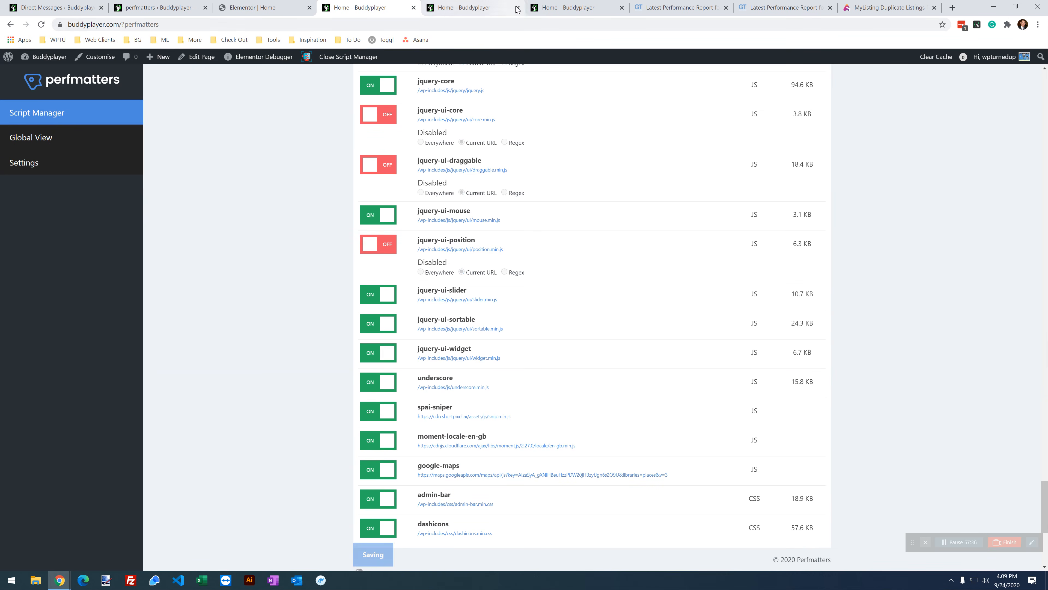
{"action": "left_click", "coordinate": [571, 6]}
{"action": "left_click", "coordinate": [47, 25]}
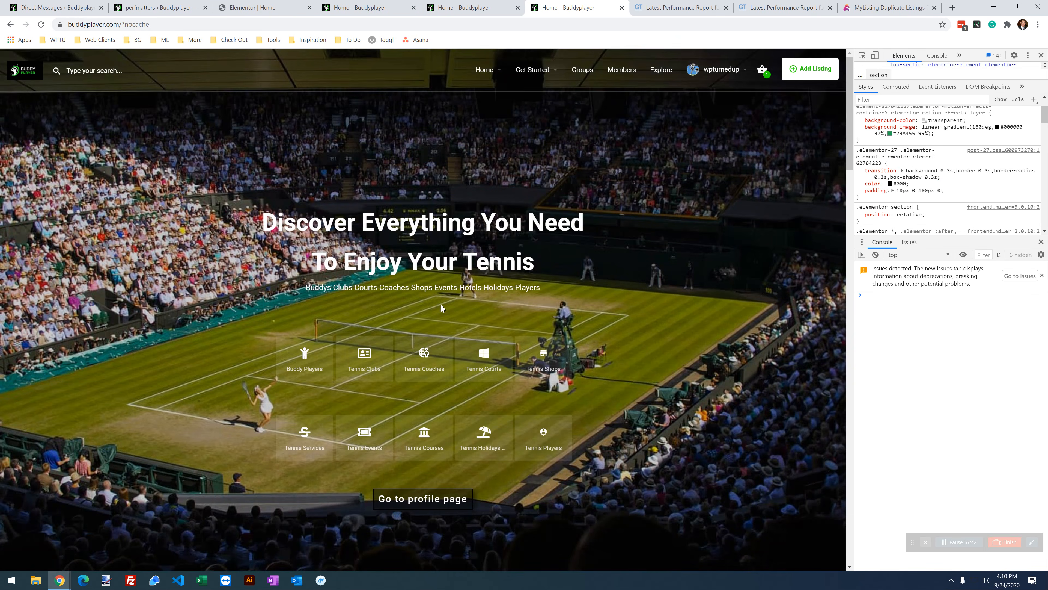
{"action": "scroll", "coordinate": [443, 304], "scroll_direction": "down", "scroll_amount": 15}
{"action": "scroll", "coordinate": [488, 315], "scroll_direction": "down", "scroll_amount": 5}
{"action": "scroll", "coordinate": [491, 355], "scroll_direction": "up", "scroll_amount": 15}
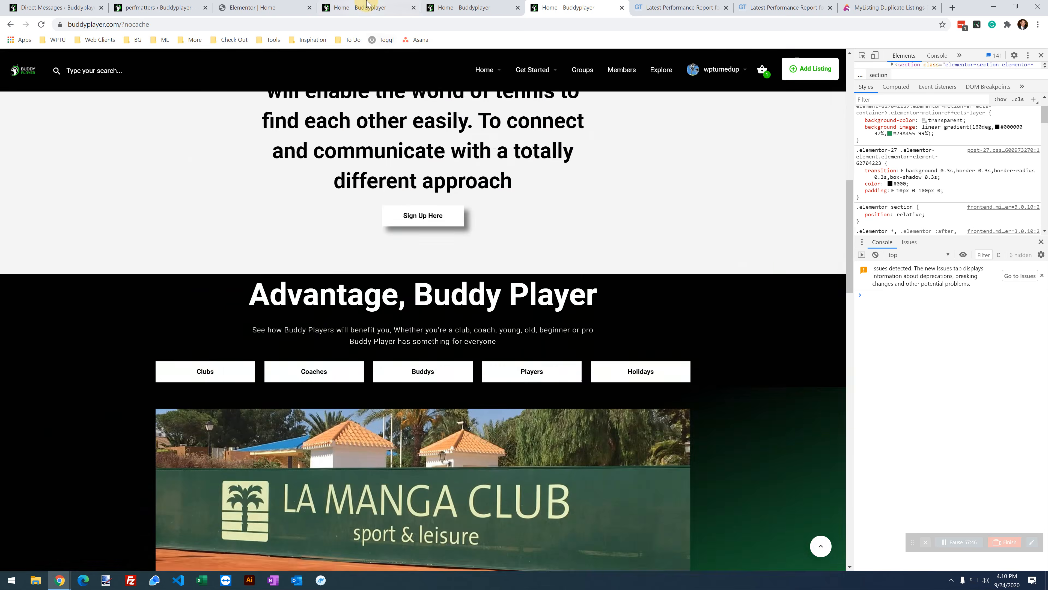
{"action": "left_click", "coordinate": [368, 5]}
{"action": "scroll", "coordinate": [477, 331], "scroll_direction": "down", "scroll_amount": 2}
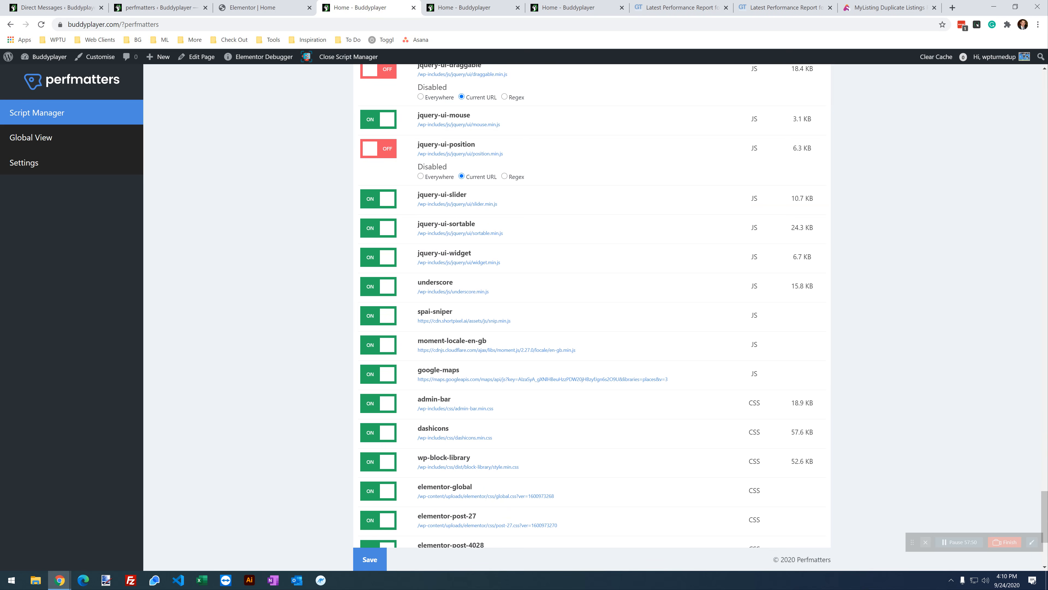
Step: Disable jquery-ui-sortable and jquery-ui-widget for the Current URL and reload the homepage
{"action": "left_click", "coordinate": [363, 230]}
{"action": "left_click", "coordinate": [393, 280]}
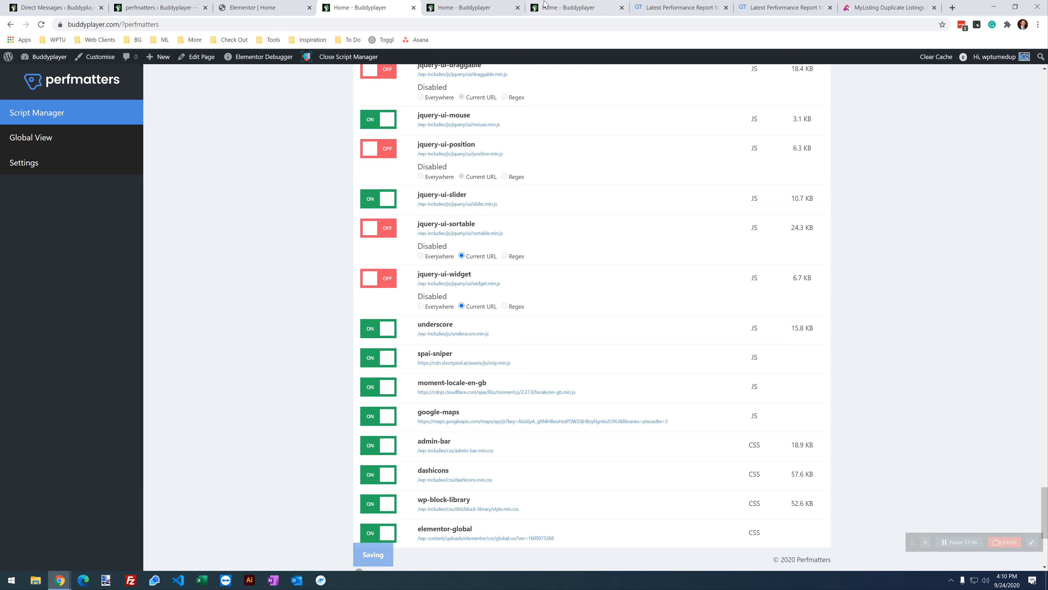
{"action": "left_click", "coordinate": [585, 7]}
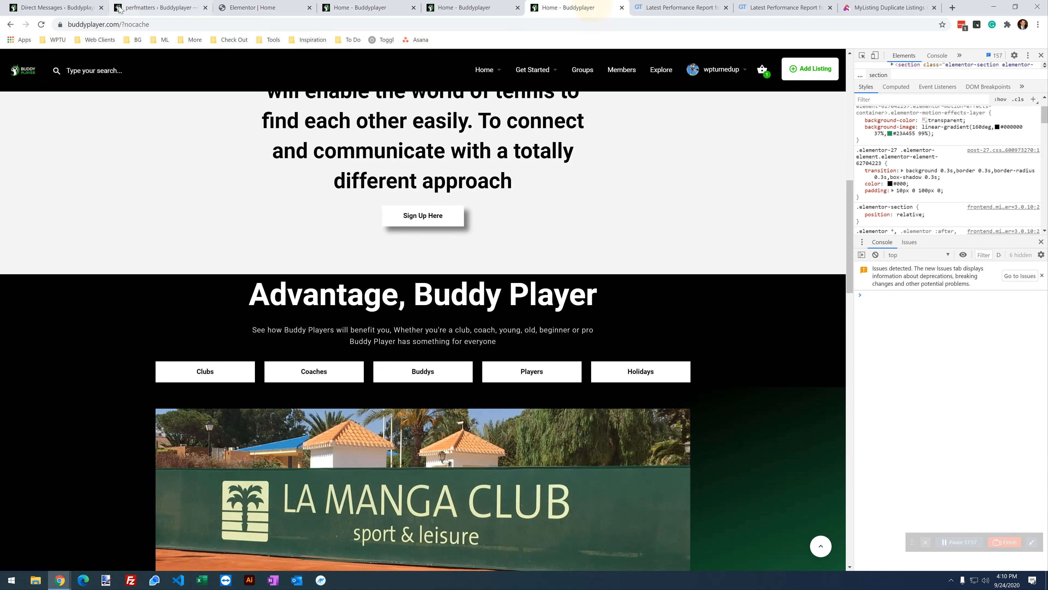
{"action": "left_click", "coordinate": [41, 30]}
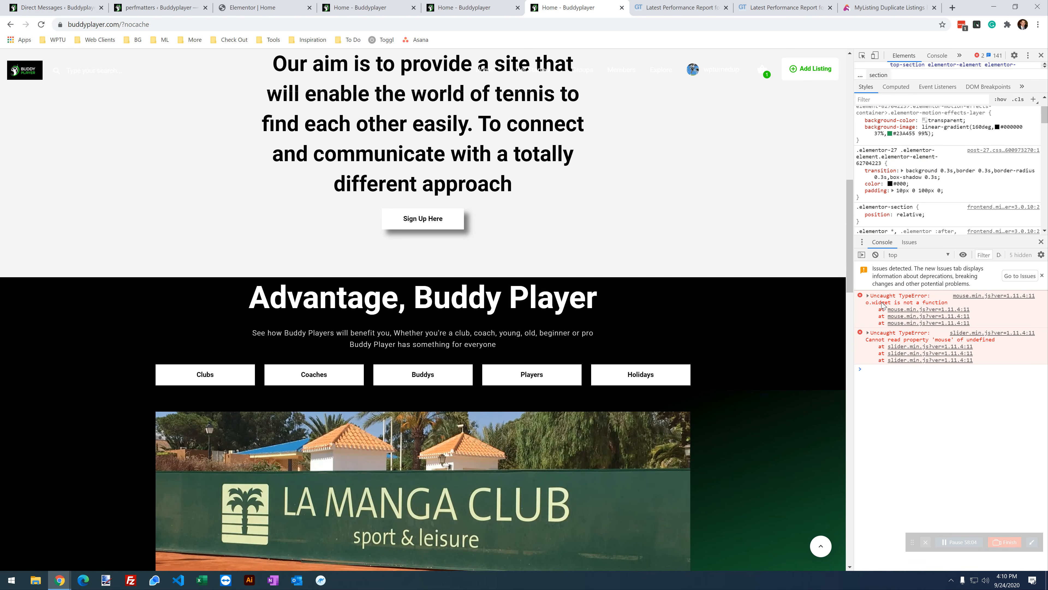
Step: Turn jquery-ui-widget back on and reload the homepage to recheck the console
{"action": "left_click", "coordinate": [361, 10]}
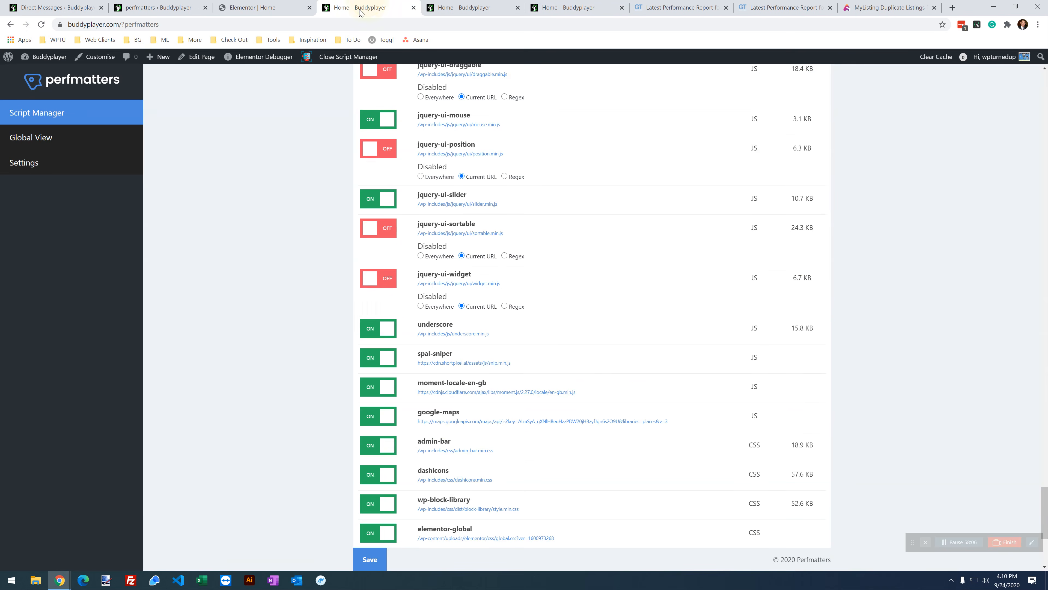
{"action": "left_click", "coordinate": [384, 280]}
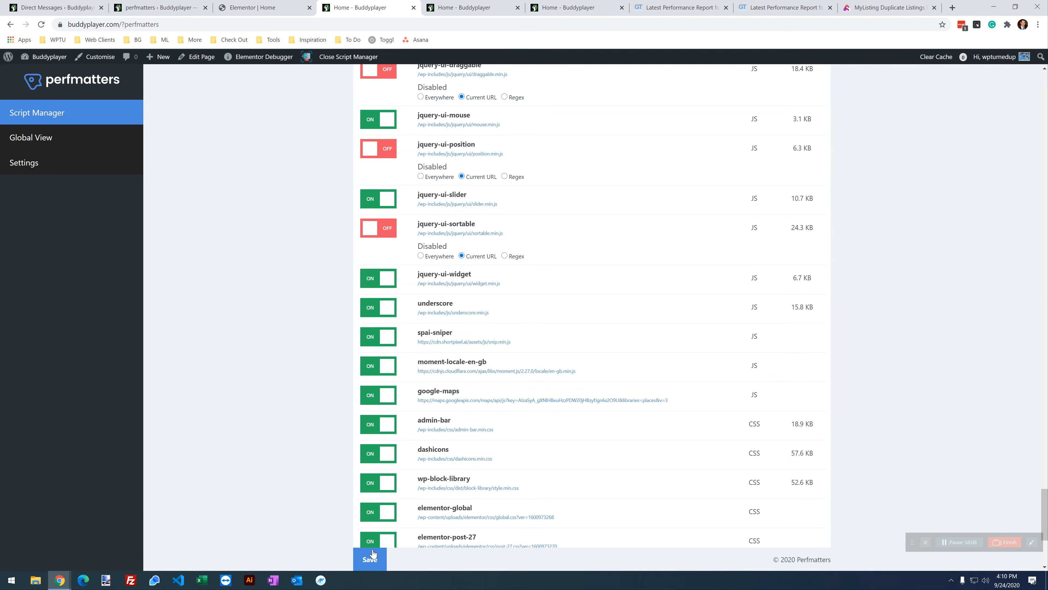
{"action": "left_click", "coordinate": [561, 8]}
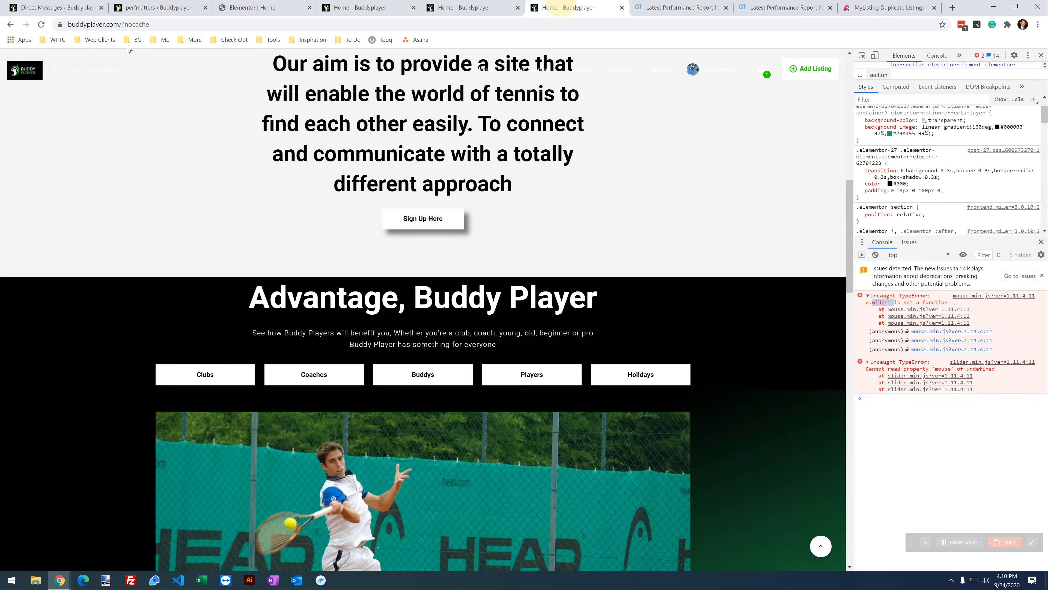
{"action": "left_click", "coordinate": [41, 27]}
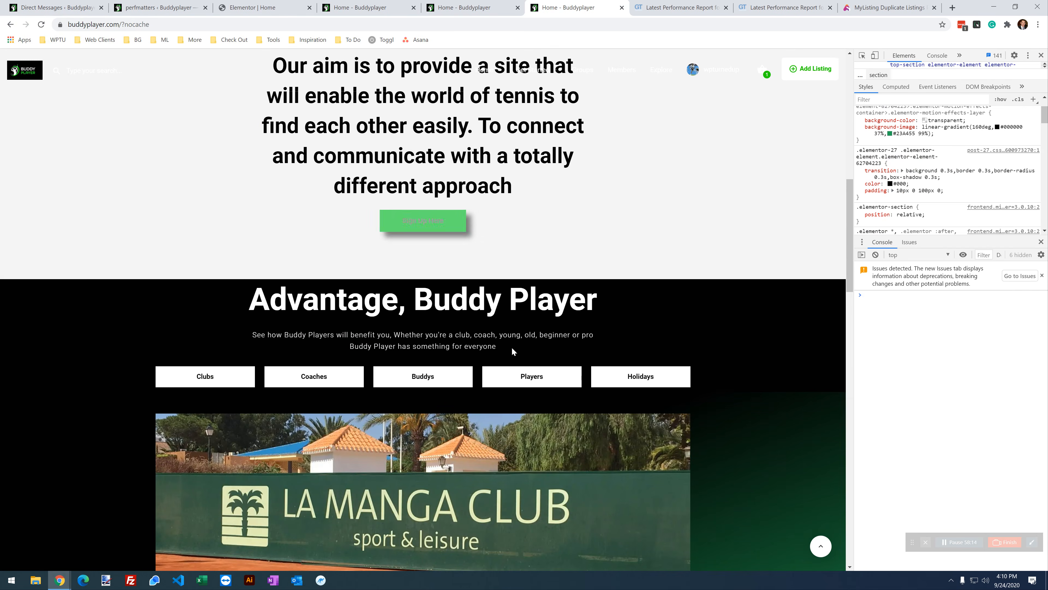
{"action": "scroll", "coordinate": [471, 264], "scroll_direction": "up", "scroll_amount": 8}
{"action": "scroll", "coordinate": [487, 264], "scroll_direction": "down", "scroll_amount": 15}
{"action": "scroll", "coordinate": [518, 433], "scroll_direction": "up", "scroll_amount": 8}
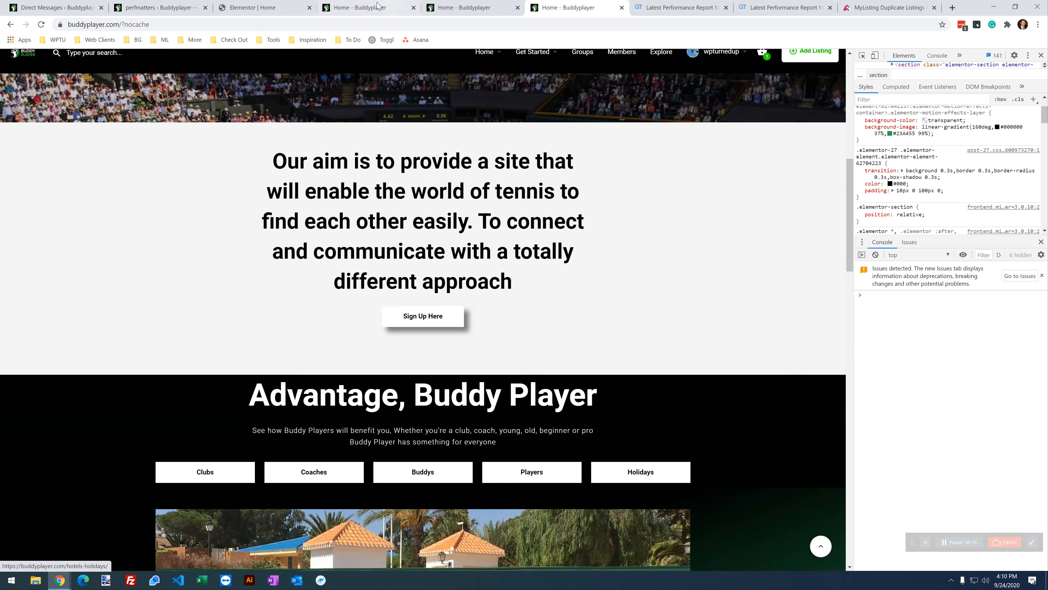
{"action": "scroll", "coordinate": [330, 442], "scroll_direction": "down", "scroll_amount": 20}
{"action": "scroll", "coordinate": [333, 437], "scroll_direction": "up", "scroll_amount": 10}
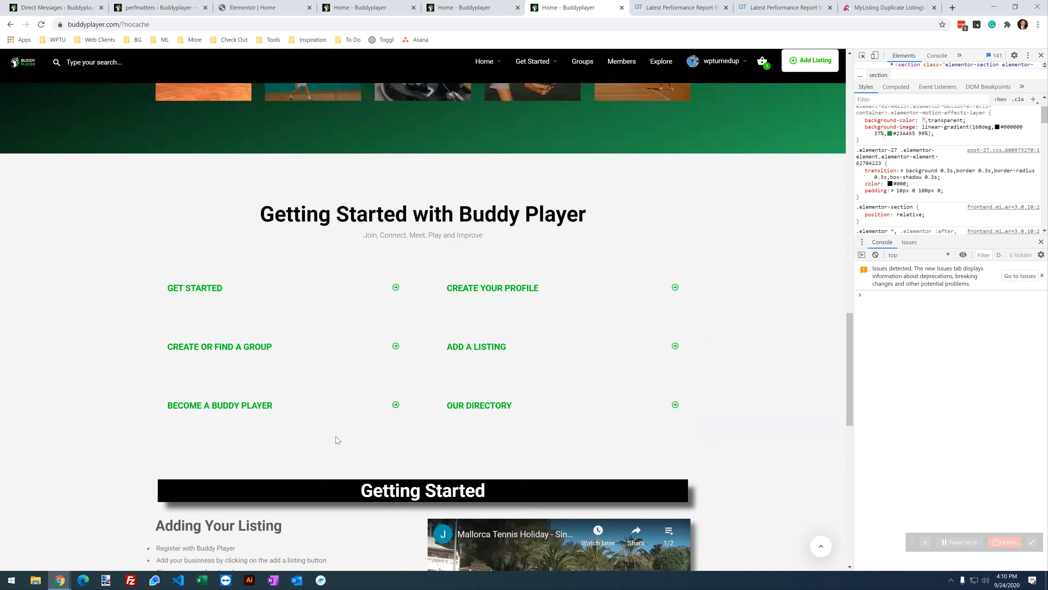
{"action": "left_click", "coordinate": [253, 7]}
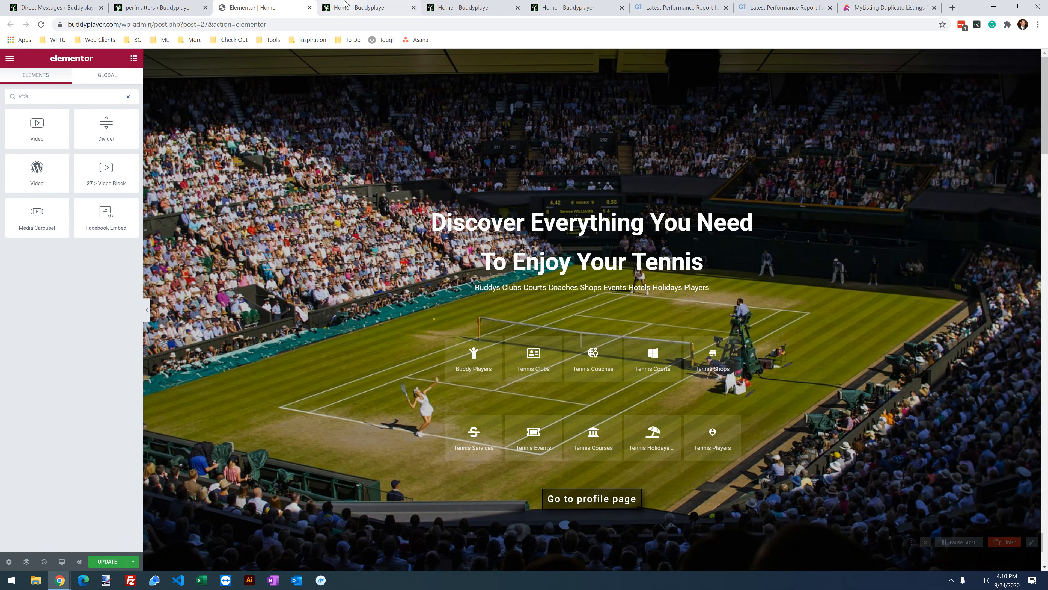
{"action": "left_click", "coordinate": [359, 7]}
{"action": "scroll", "coordinate": [487, 362], "scroll_direction": "down", "scroll_amount": 3}
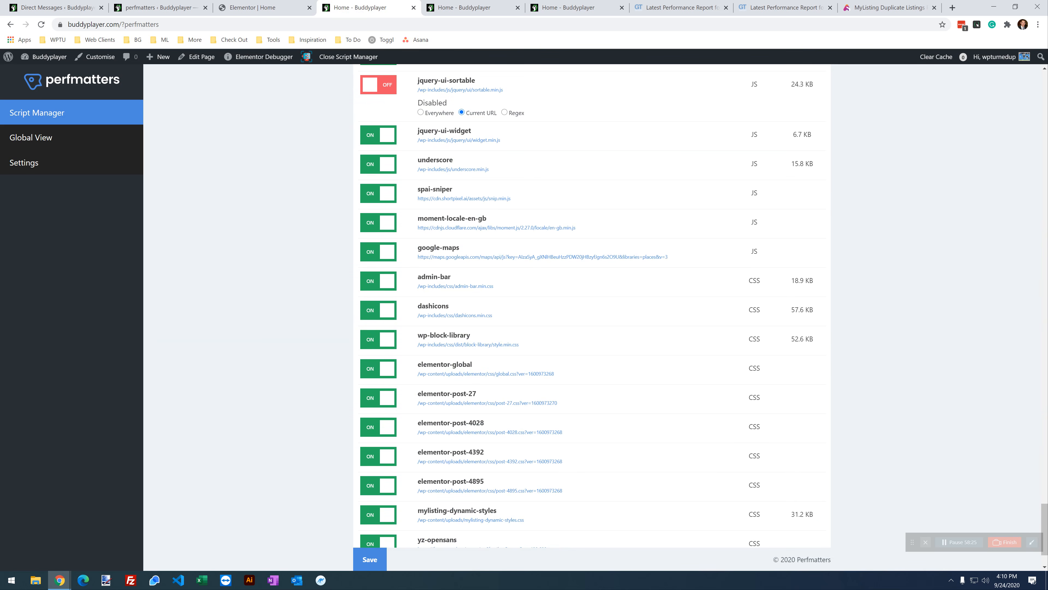
Step: Disable underscore for the Current URL, save, and check the homepage
{"action": "left_click", "coordinate": [372, 163]}
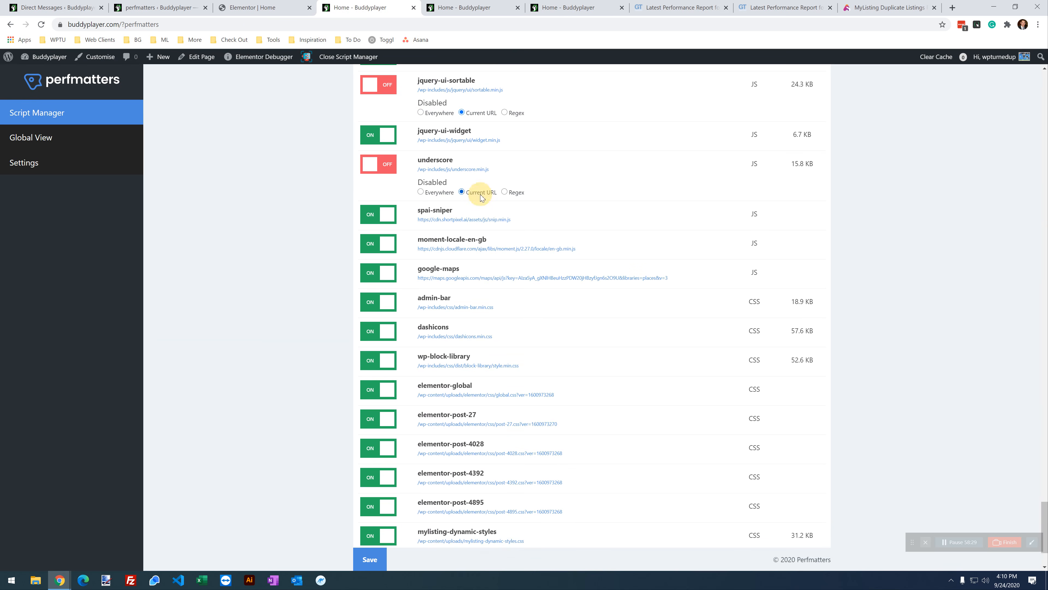
{"action": "left_click", "coordinate": [370, 560]}
{"action": "left_click", "coordinate": [573, 8]}
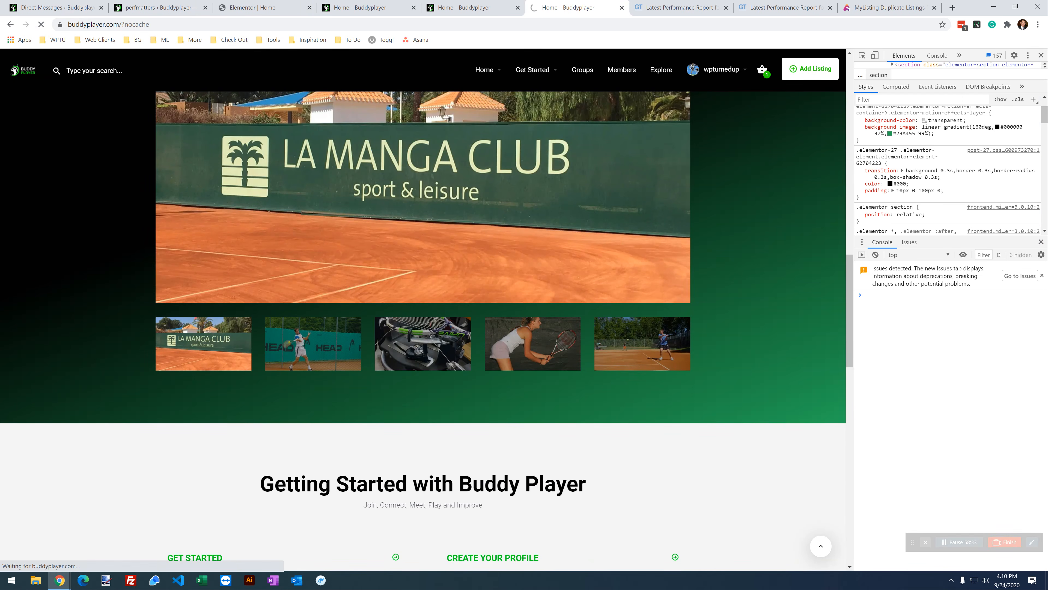
{"action": "scroll", "coordinate": [246, 328], "scroll_direction": "down", "scroll_amount": 12}
{"action": "scroll", "coordinate": [247, 330], "scroll_direction": "down", "scroll_amount": 5}
{"action": "scroll", "coordinate": [250, 334], "scroll_direction": "up", "scroll_amount": 20}
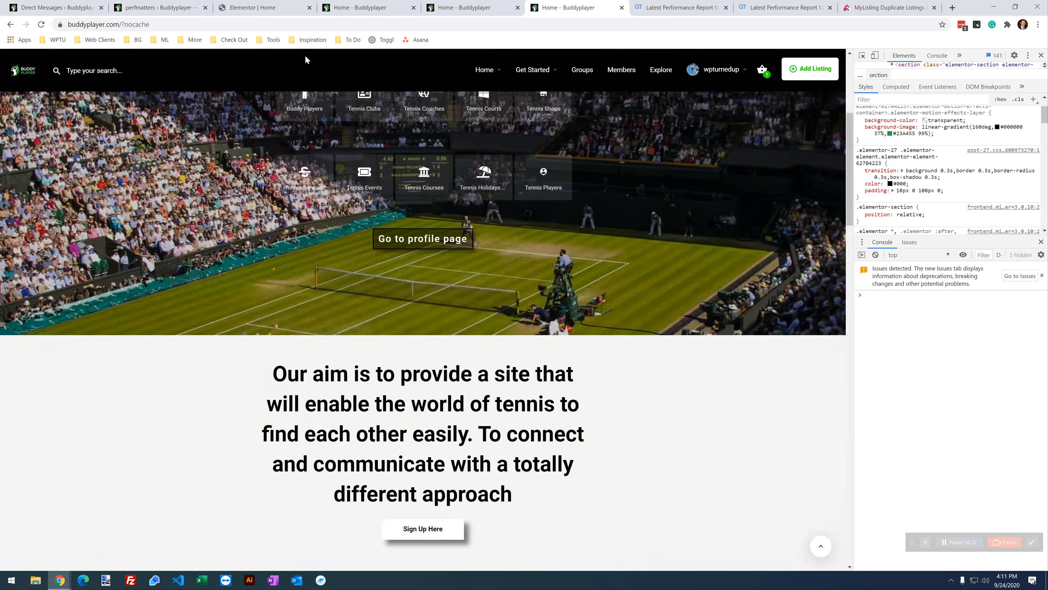
{"action": "left_click", "coordinate": [381, 9]}
{"action": "scroll", "coordinate": [458, 311], "scroll_direction": "down", "scroll_amount": 2}
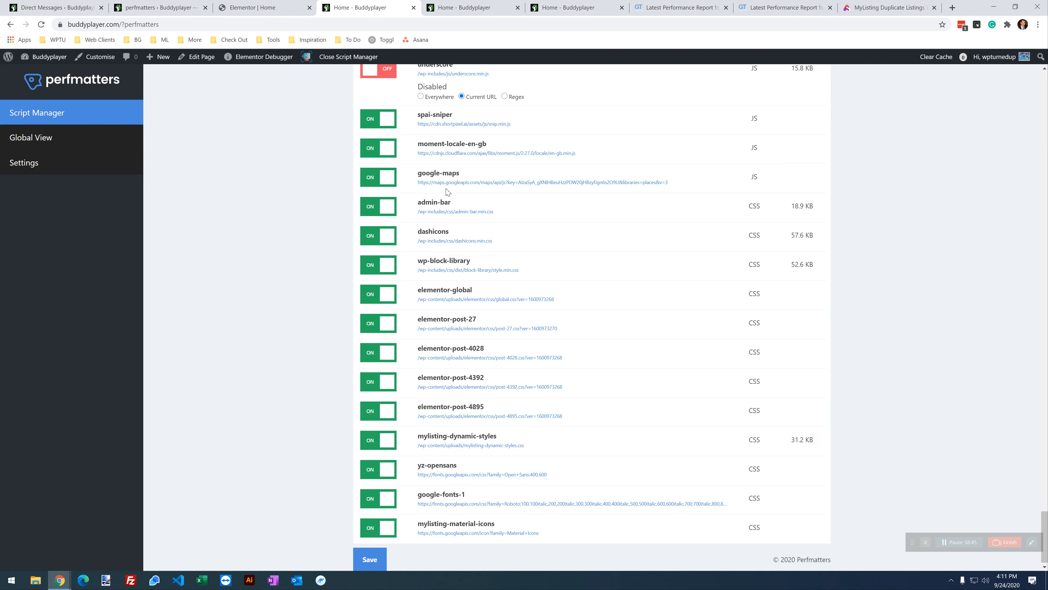
Step: Disable google-maps for the Current URL and check the homepage
{"action": "left_click", "coordinate": [371, 184]}
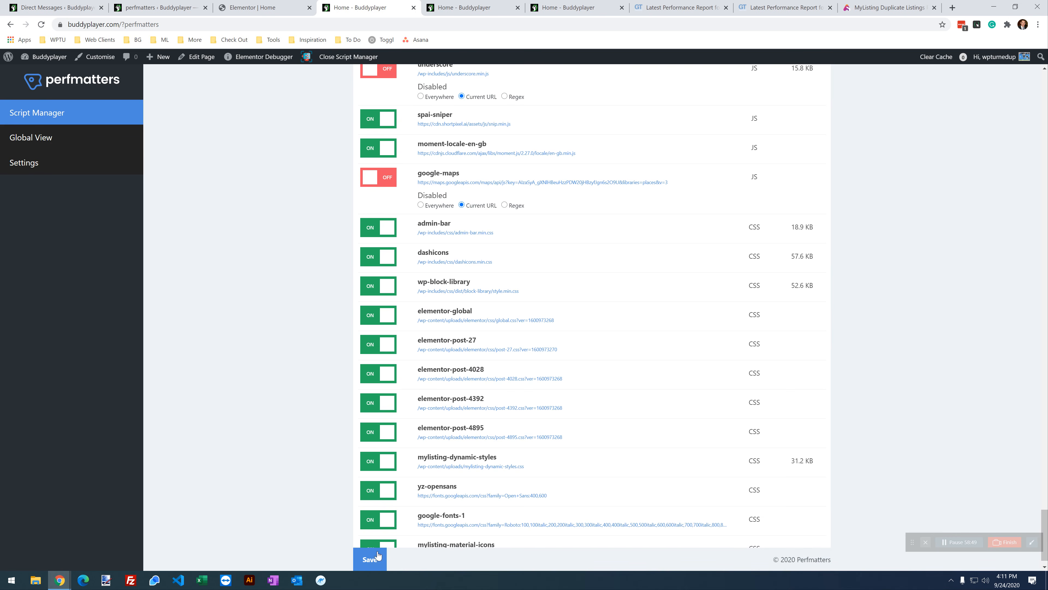
{"action": "left_click", "coordinate": [577, 5]}
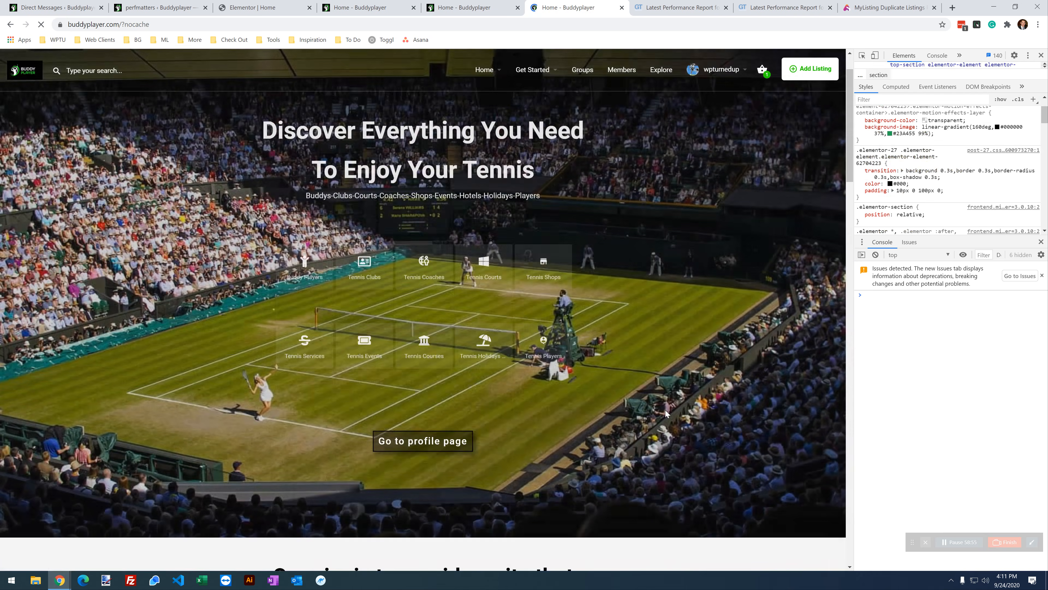
{"action": "scroll", "coordinate": [533, 394], "scroll_direction": "down", "scroll_amount": 20}
{"action": "scroll", "coordinate": [532, 394], "scroll_direction": "down", "scroll_amount": 5}
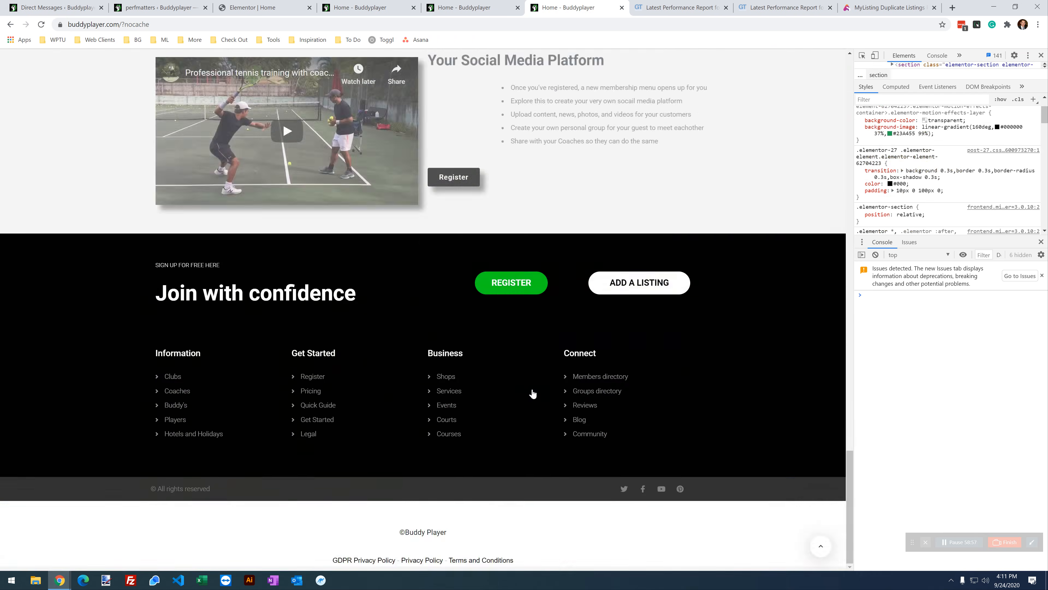
{"action": "scroll", "coordinate": [533, 394], "scroll_direction": "up", "scroll_amount": 5}
{"action": "left_click", "coordinate": [368, 7]}
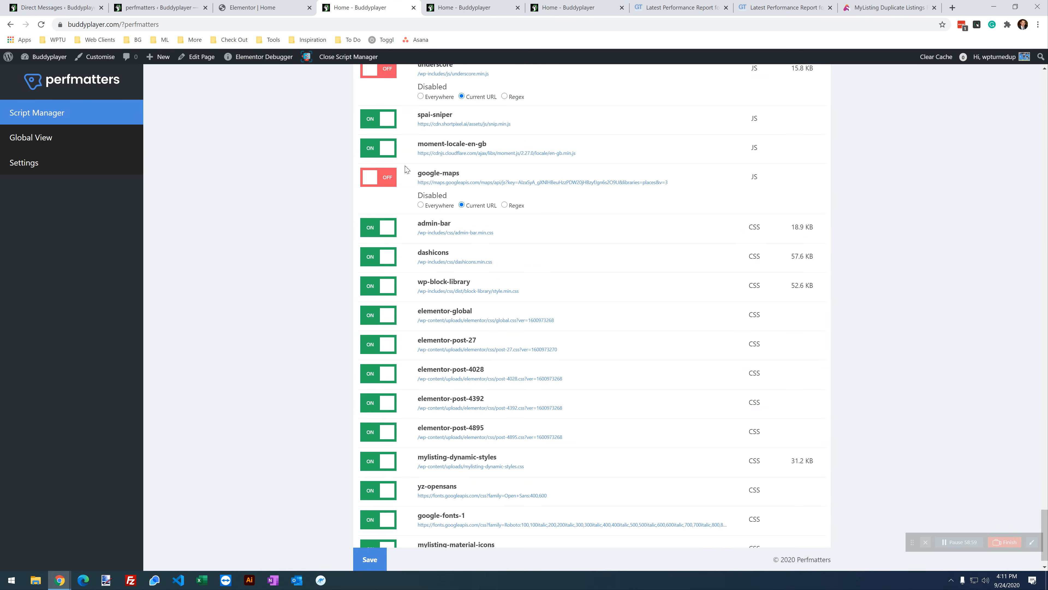
Step: Disable moment-locale-en-gb for the Current URL and reload the homepage to test it
{"action": "left_click", "coordinate": [386, 156]}
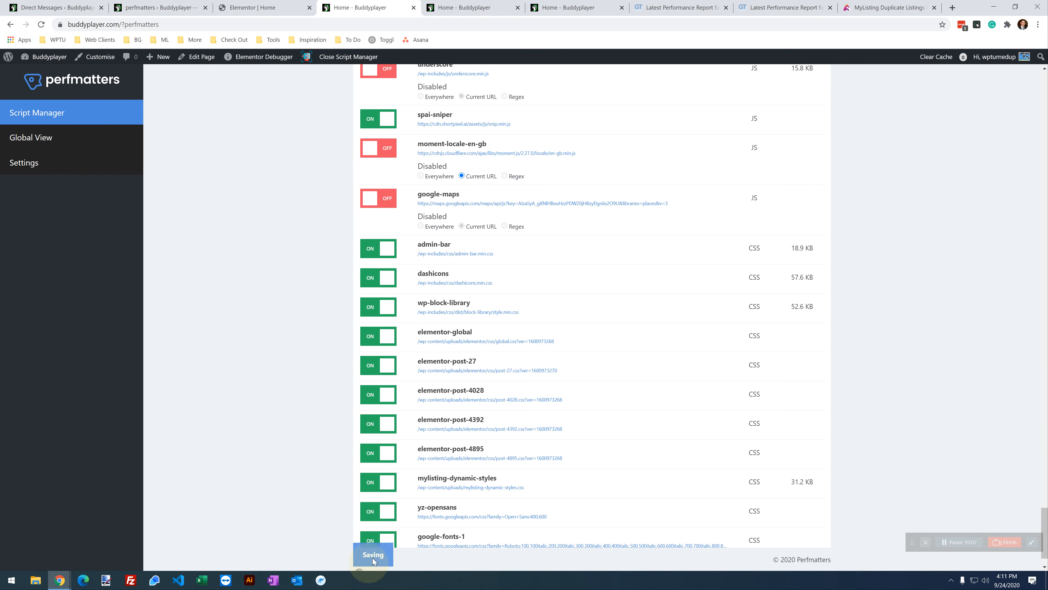
{"action": "left_click", "coordinate": [564, 4]}
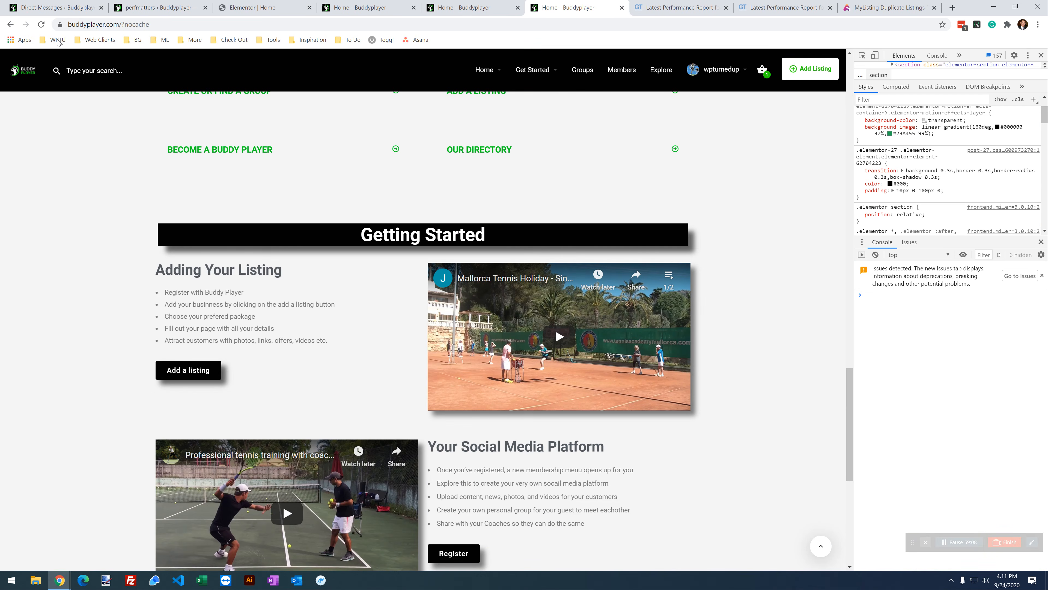
{"action": "left_click", "coordinate": [48, 24]}
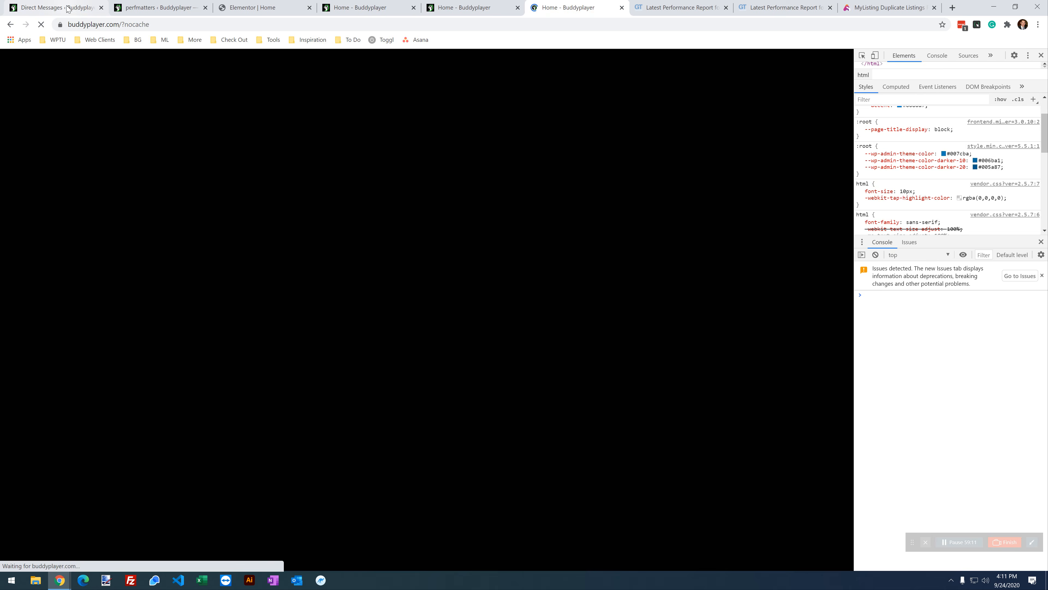
{"action": "scroll", "coordinate": [466, 280], "scroll_direction": "up", "scroll_amount": 20}
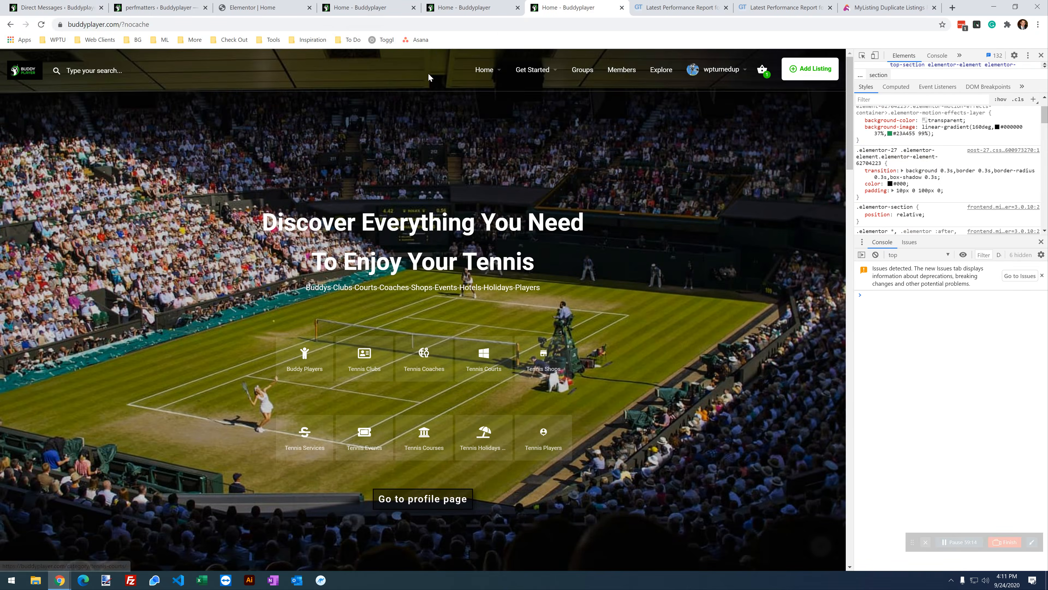
{"action": "left_click", "coordinate": [375, 8]}
{"action": "scroll", "coordinate": [468, 418], "scroll_direction": "down", "scroll_amount": 2}
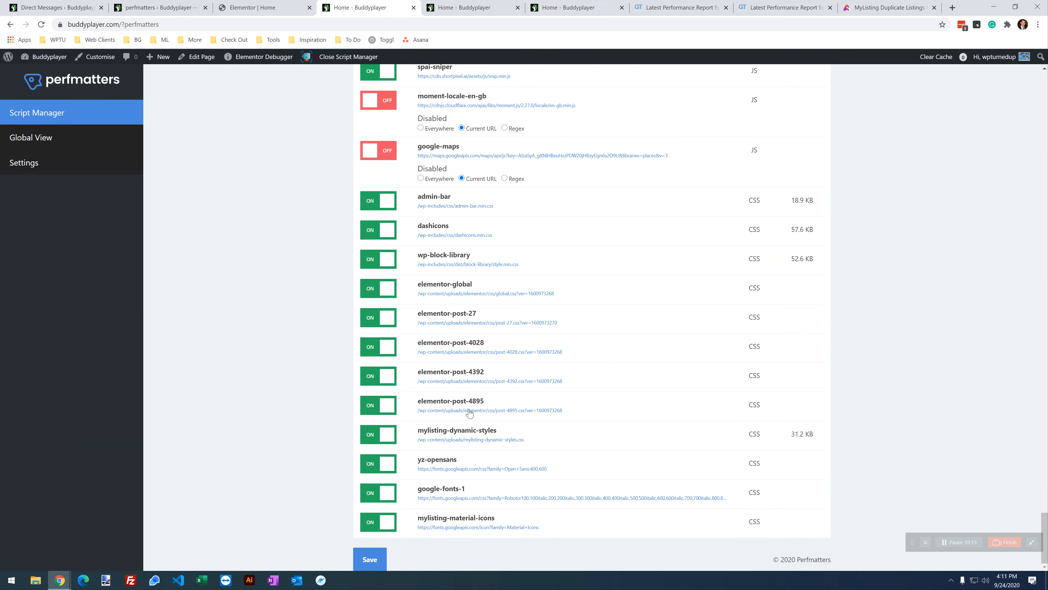
Step: Turn off the dashicons and wp-block-library stylesheets for the current URL
{"action": "left_click", "coordinate": [388, 227]}
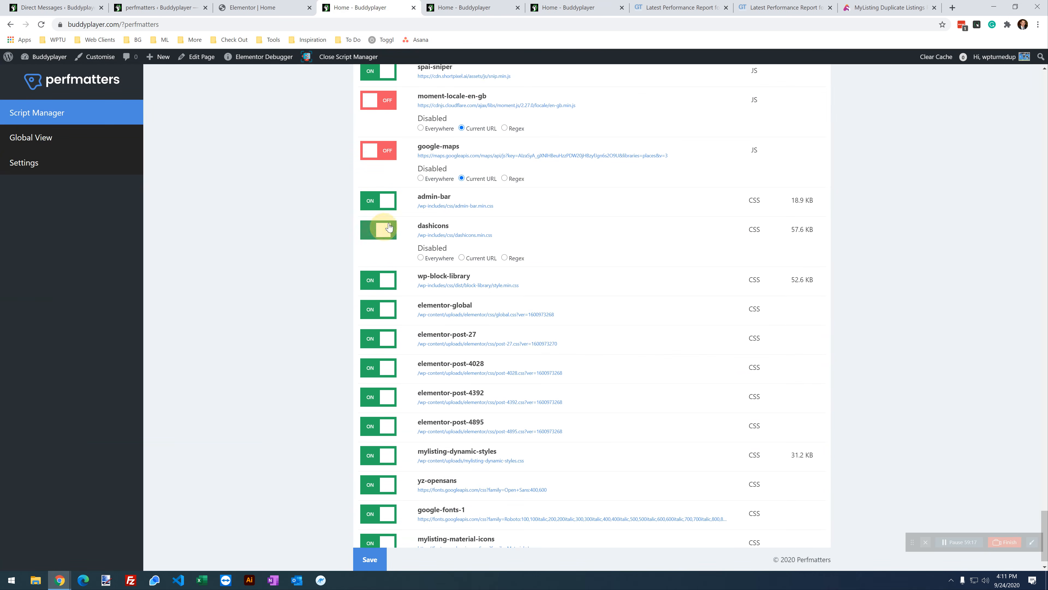
{"action": "left_click", "coordinate": [372, 280]}
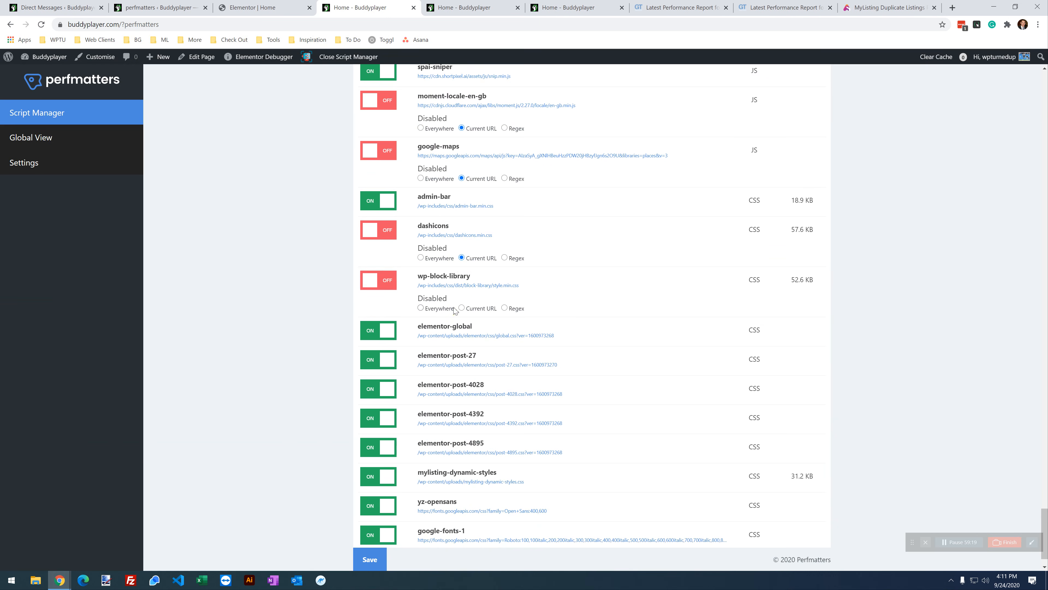
{"action": "scroll", "coordinate": [435, 433], "scroll_direction": "down", "scroll_amount": 1}
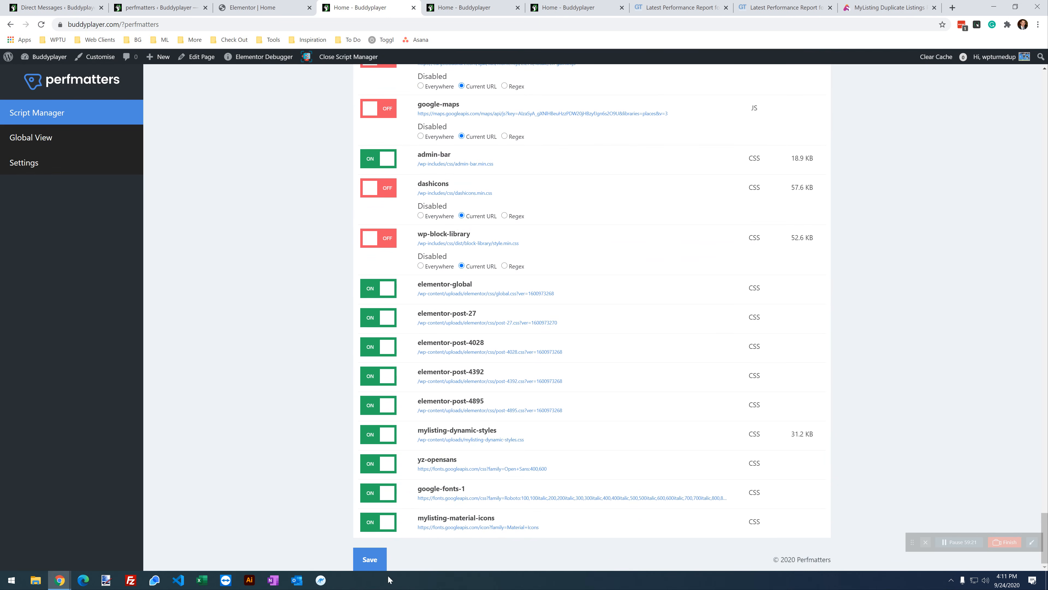
Step: Reload the live home page and scroll through it to check the layout
{"action": "left_click", "coordinate": [568, 7]}
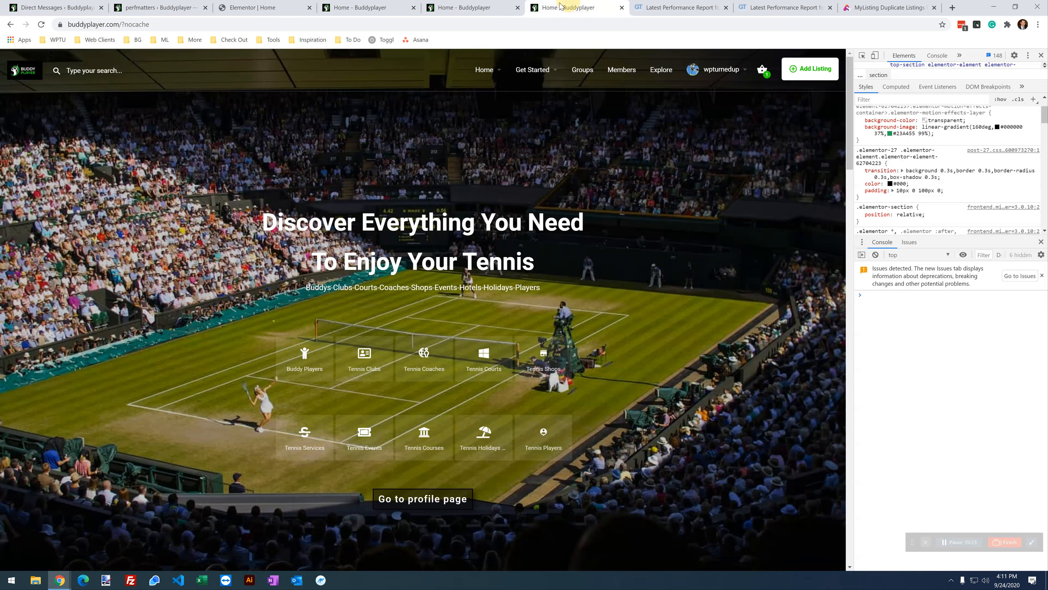
{"action": "left_click", "coordinate": [42, 25]}
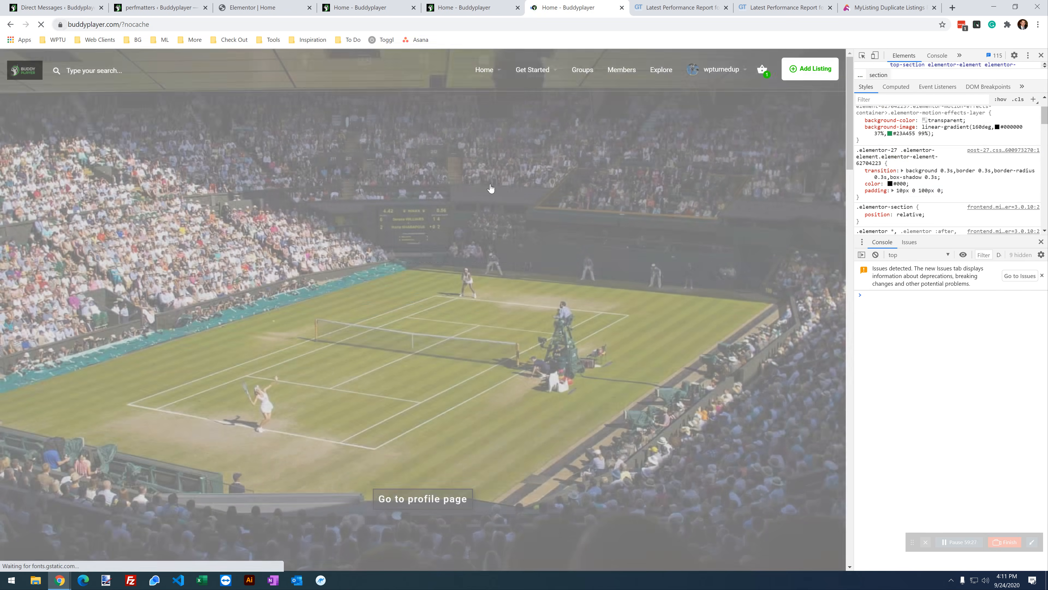
{"action": "scroll", "coordinate": [291, 285], "scroll_direction": "down", "scroll_amount": 15}
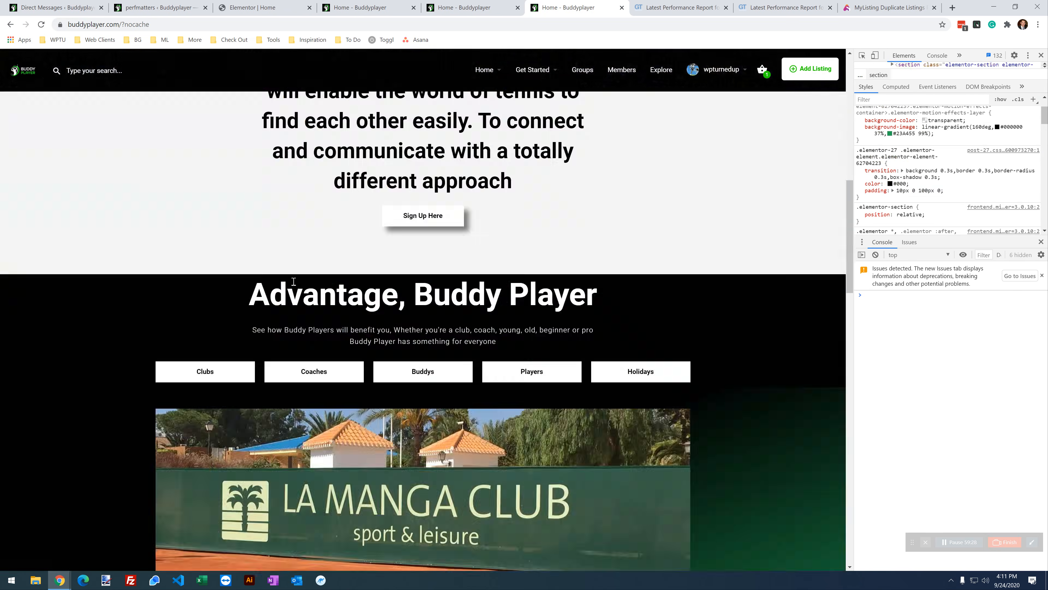
{"action": "scroll", "coordinate": [292, 276], "scroll_direction": "down", "scroll_amount": 8}
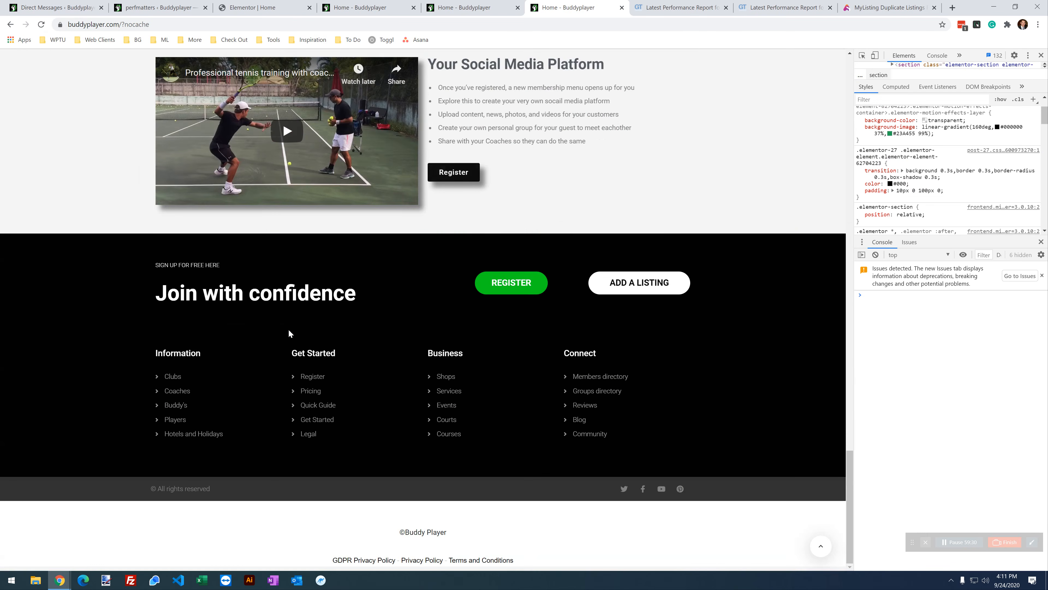
{"action": "scroll", "coordinate": [293, 334], "scroll_direction": "up", "scroll_amount": 6}
{"action": "scroll", "coordinate": [264, 173], "scroll_direction": "up", "scroll_amount": 17}
Step: Confirm the site search's featured categories list still opens and closes correctly
{"action": "mouse_move", "coordinate": [726, 76]}
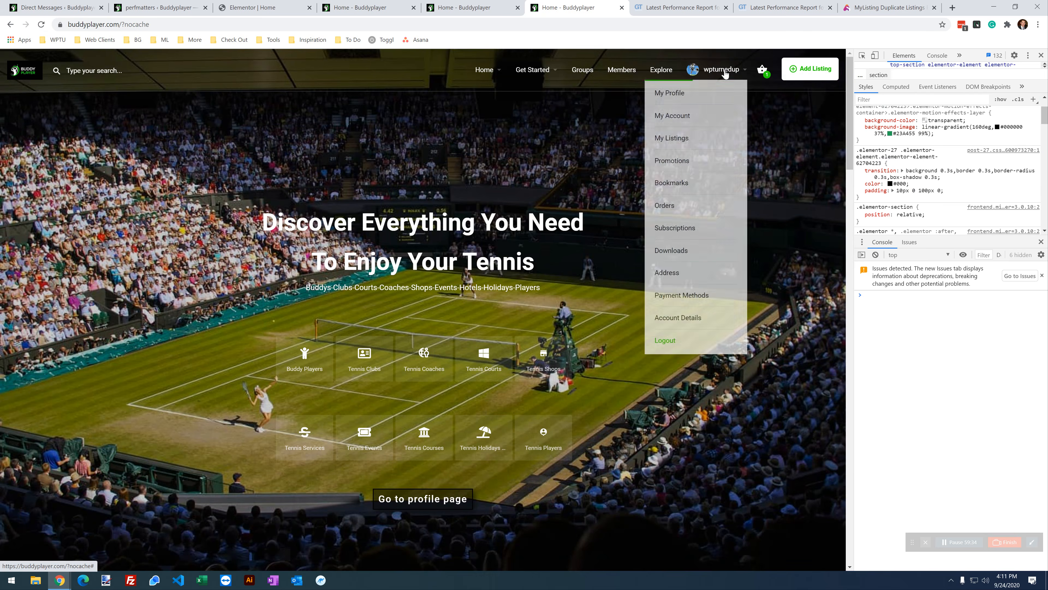
{"action": "left_click", "coordinate": [83, 74]}
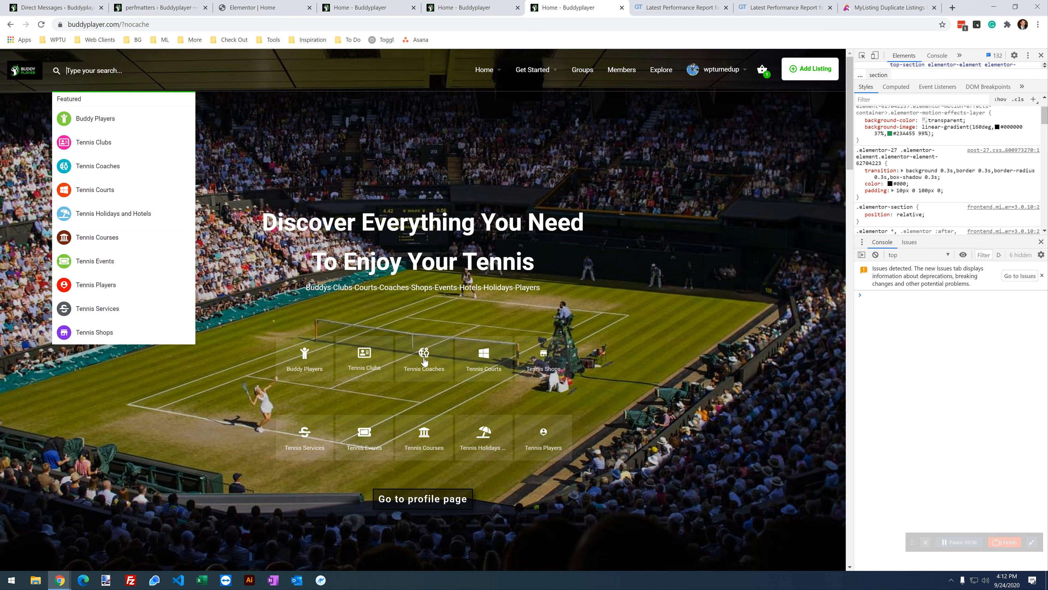
{"action": "scroll", "coordinate": [605, 336], "scroll_direction": "down", "scroll_amount": 10}
{"action": "scroll", "coordinate": [605, 337], "scroll_direction": "down", "scroll_amount": 7}
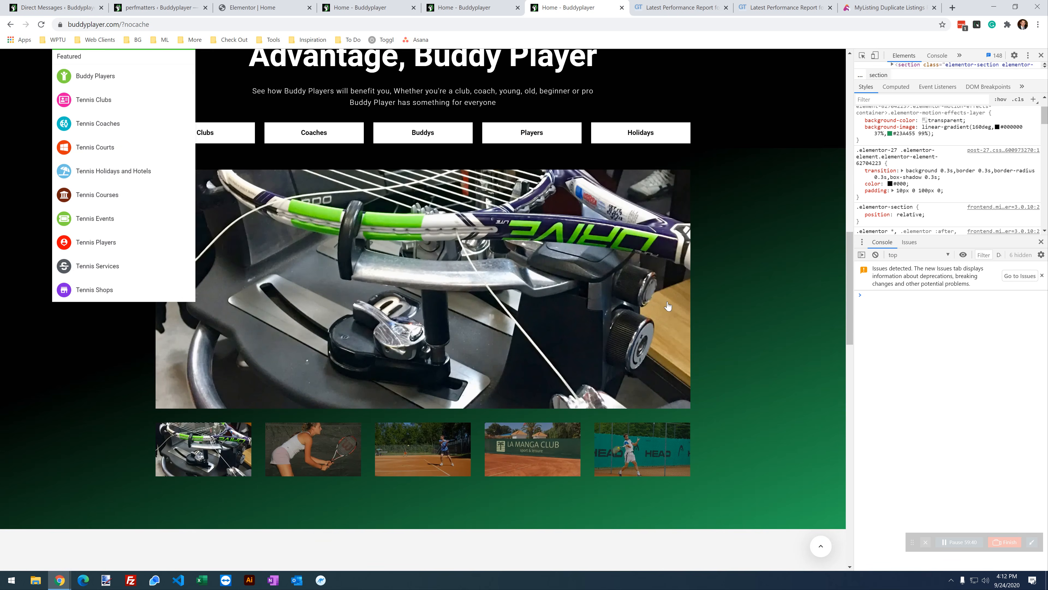
{"action": "scroll", "coordinate": [646, 296], "scroll_direction": "down", "scroll_amount": 1}
{"action": "left_click", "coordinate": [807, 277]}
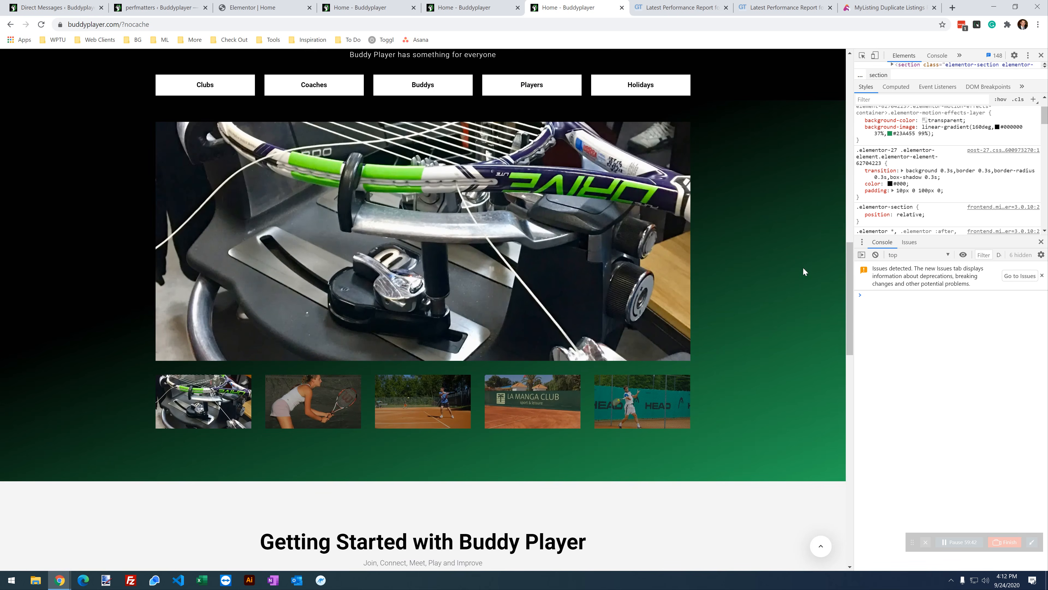
{"action": "scroll", "coordinate": [656, 229], "scroll_direction": "up", "scroll_amount": 3}
{"action": "scroll", "coordinate": [495, 331], "scroll_direction": "down", "scroll_amount": 3}
Step: Check that the gallery still shows the La Manga Club image
{"action": "left_click", "coordinate": [380, 399]}
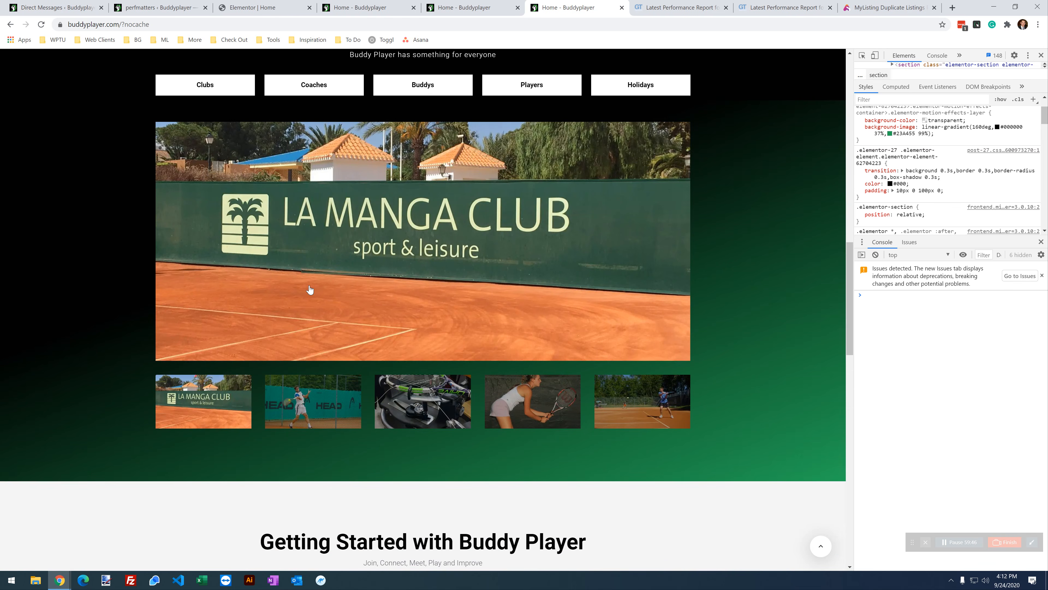
{"action": "scroll", "coordinate": [318, 293], "scroll_direction": "down", "scroll_amount": 10}
{"action": "scroll", "coordinate": [321, 297], "scroll_direction": "up", "scroll_amount": 6}
{"action": "scroll", "coordinate": [322, 293], "scroll_direction": "up", "scroll_amount": 10}
{"action": "scroll", "coordinate": [312, 307], "scroll_direction": "up", "scroll_amount": 4}
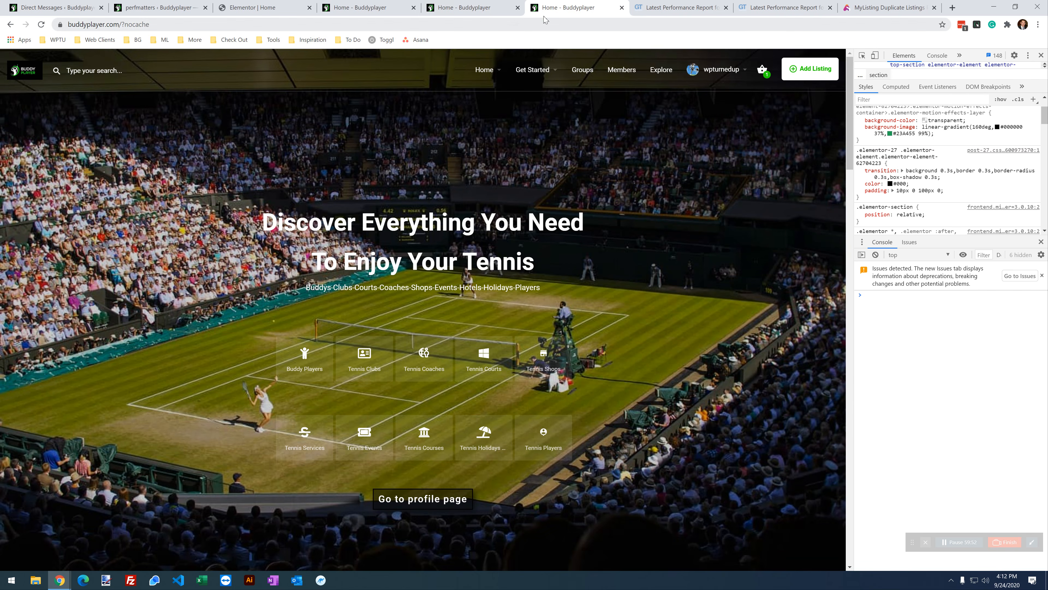
{"action": "left_click", "coordinate": [492, 4]}
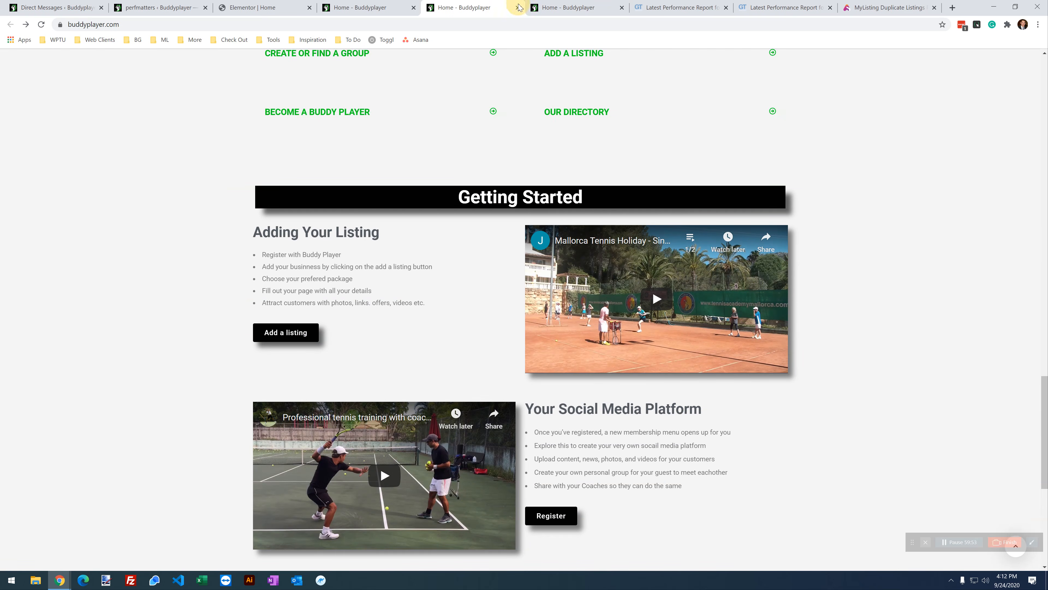
Step: Close the extra home page tabs, leaving the script list
{"action": "left_click", "coordinate": [517, 7]}
{"action": "left_click", "coordinate": [517, 7]}
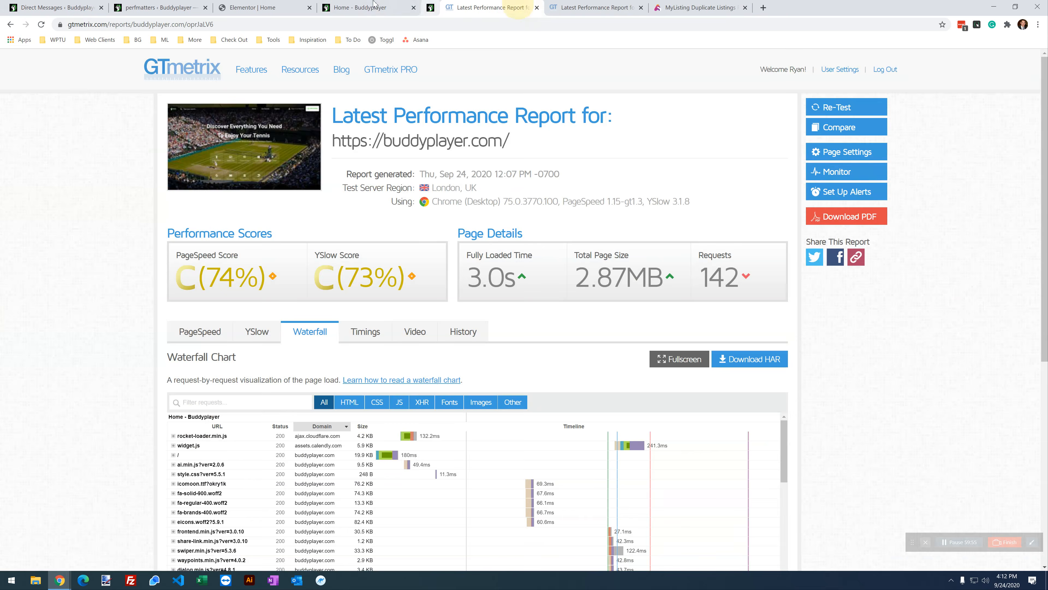
{"action": "left_click", "coordinate": [370, 5]}
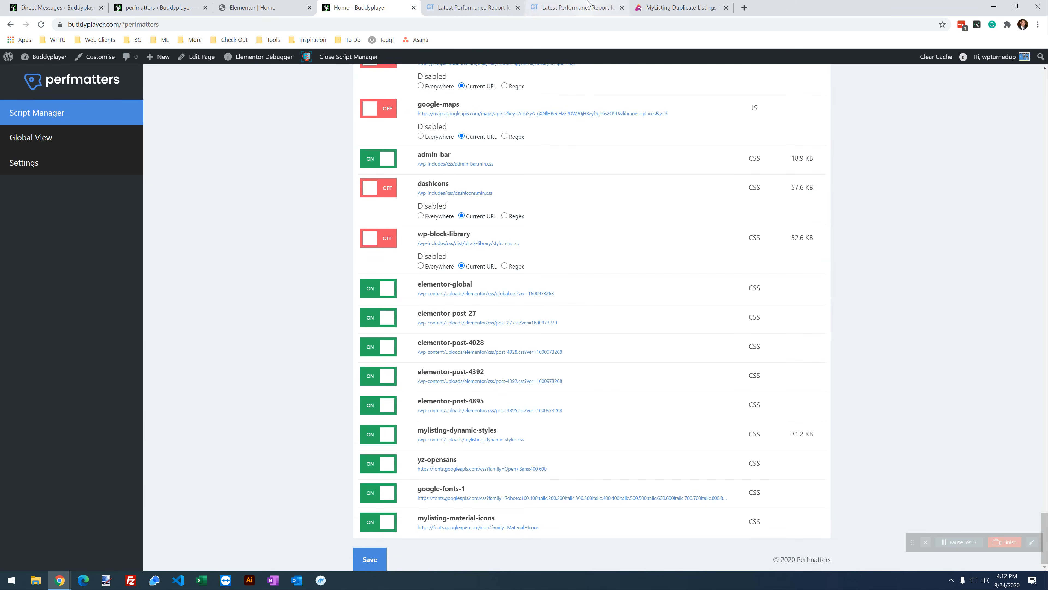
Step: Re-test buddyplayer.com from the earlier GTmetrix report
{"action": "left_click", "coordinate": [598, 8]}
{"action": "scroll", "coordinate": [953, 312], "scroll_direction": "up", "scroll_amount": 4}
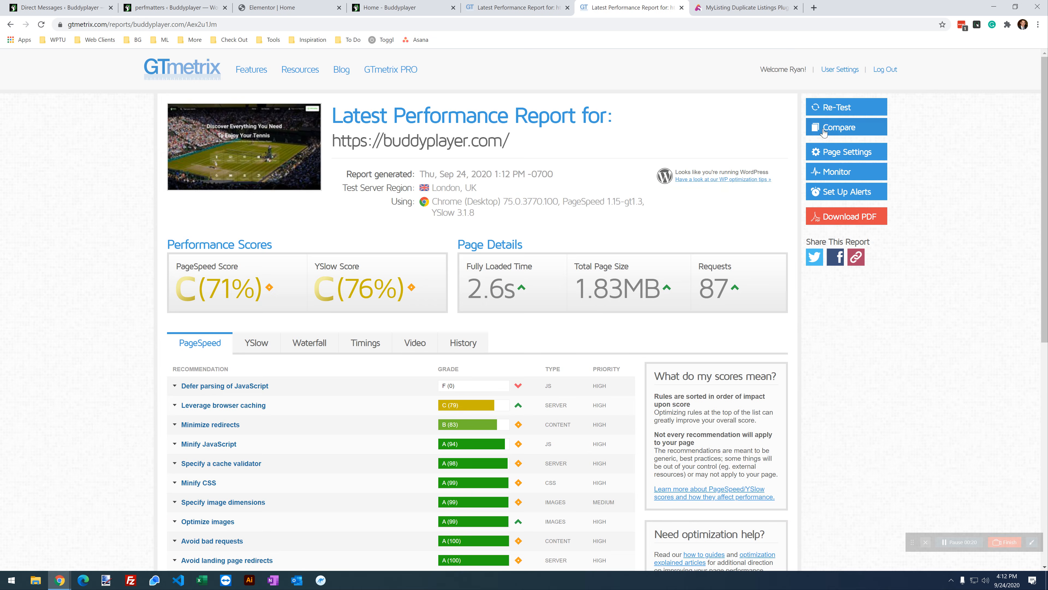
{"action": "left_click", "coordinate": [835, 107]}
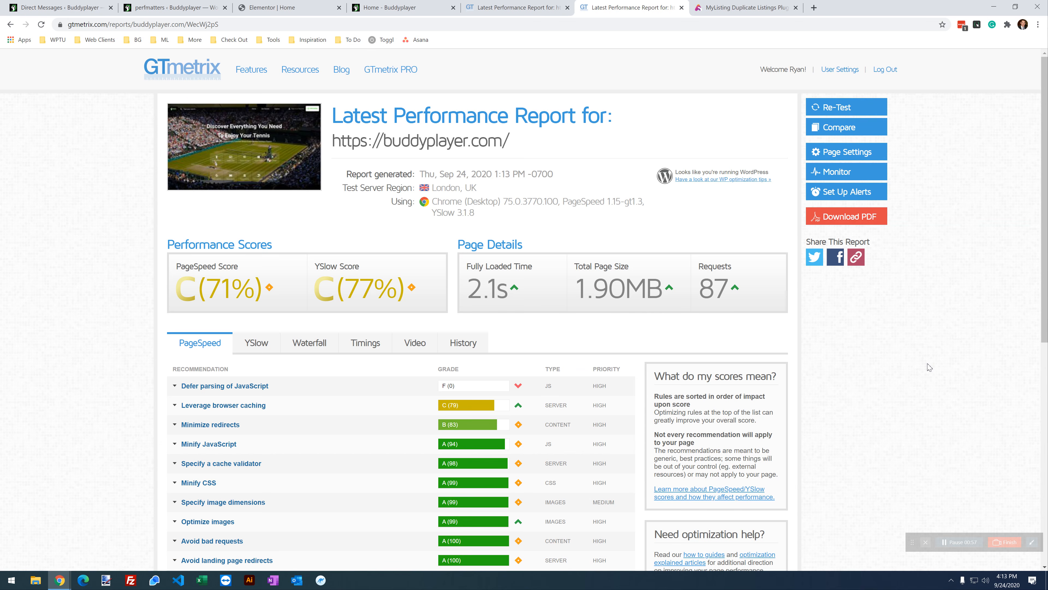
Step: Highlight total page size (2.87MB vs 1.90MB) and the new 2.1s fully loaded time
{"action": "left_click", "coordinate": [479, 7]}
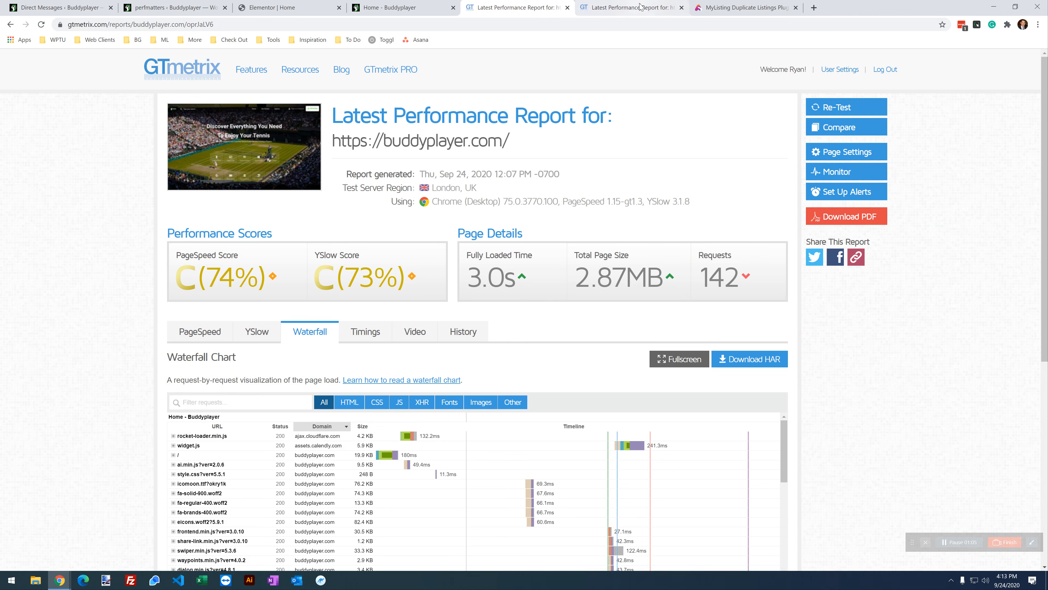
{"action": "left_click", "coordinate": [648, 8]}
{"action": "left_click", "coordinate": [518, 8]}
{"action": "left_click_drag", "start_coordinate": [662, 279], "coordinate": [575, 276]}
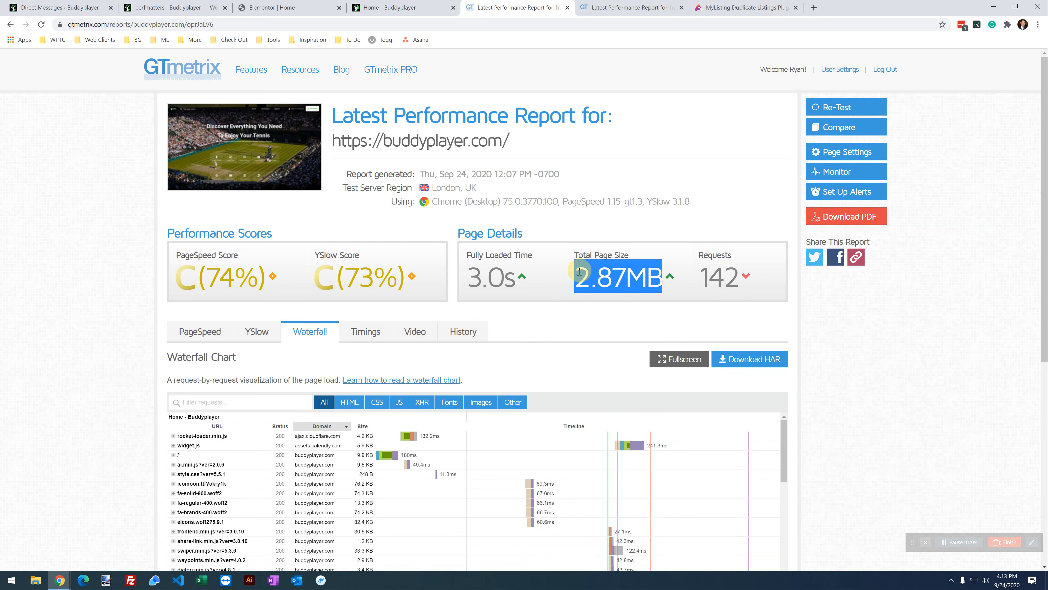
{"action": "left_click", "coordinate": [629, 8]}
{"action": "left_click_drag", "start_coordinate": [662, 294], "coordinate": [572, 294]}
{"action": "left_click", "coordinate": [846, 348]}
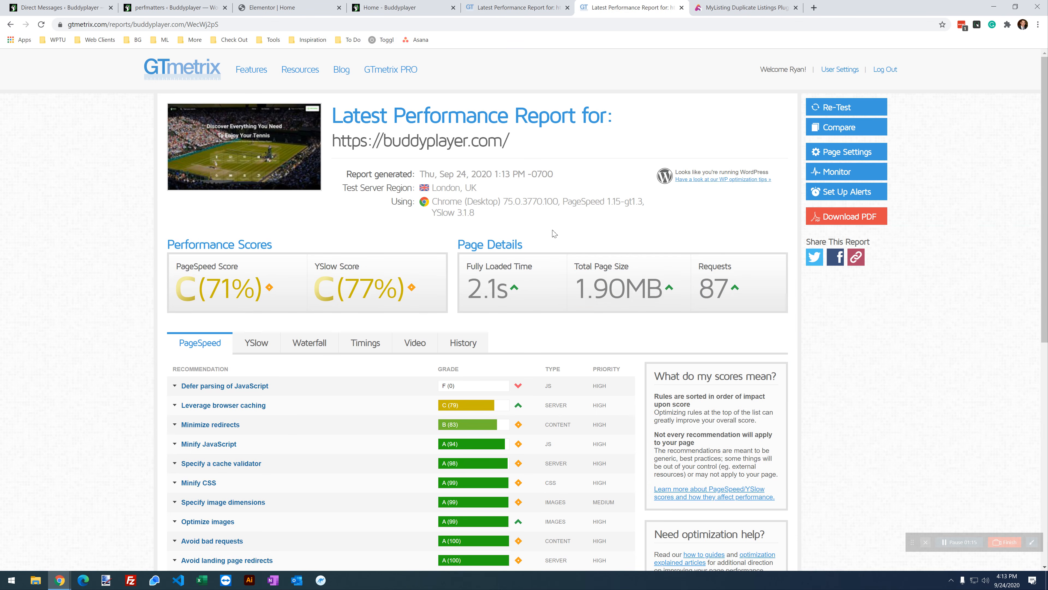
{"action": "left_click", "coordinate": [545, 12]}
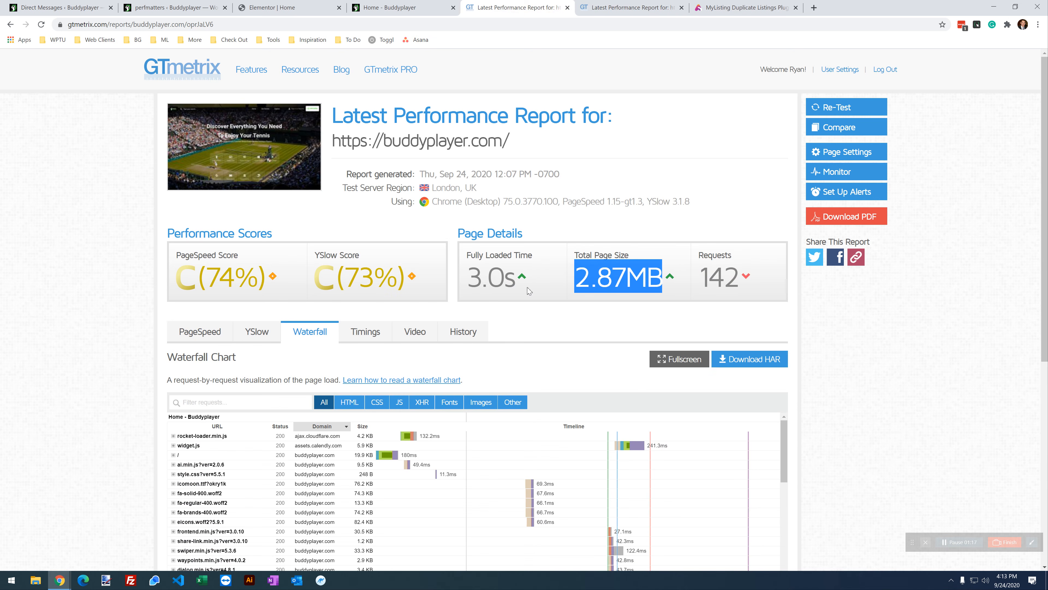
{"action": "left_click", "coordinate": [606, 7]}
{"action": "left_click_drag", "start_coordinate": [509, 306], "coordinate": [477, 297]}
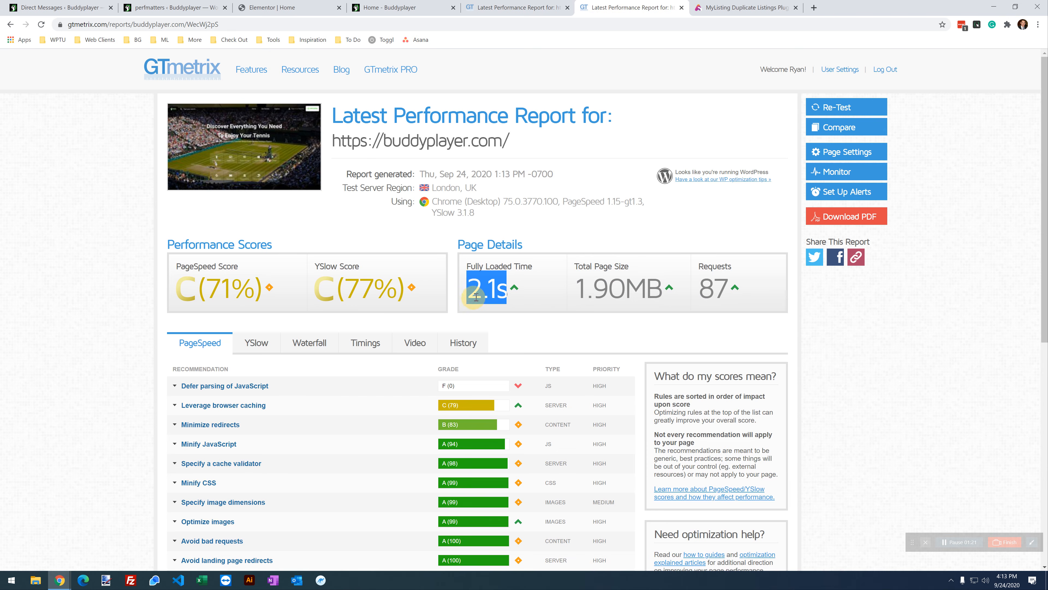
Step: Compare both reports' Timings tabs, ending on the newer report's Waterfall chart
{"action": "left_click", "coordinate": [513, 8]}
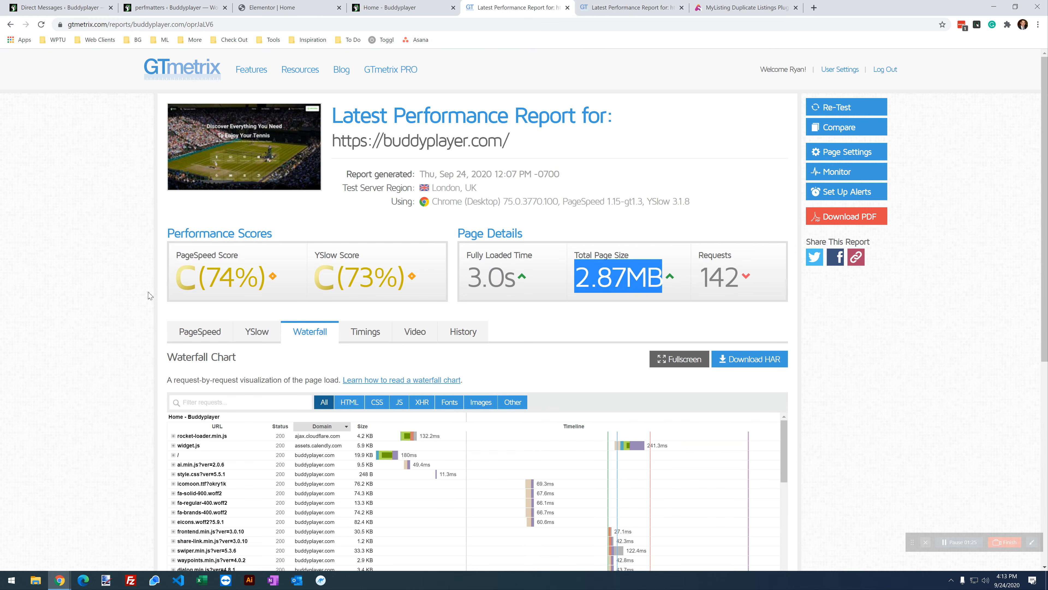
{"action": "left_click", "coordinate": [340, 334]}
{"action": "scroll", "coordinate": [54, 273], "scroll_direction": "down", "scroll_amount": 3}
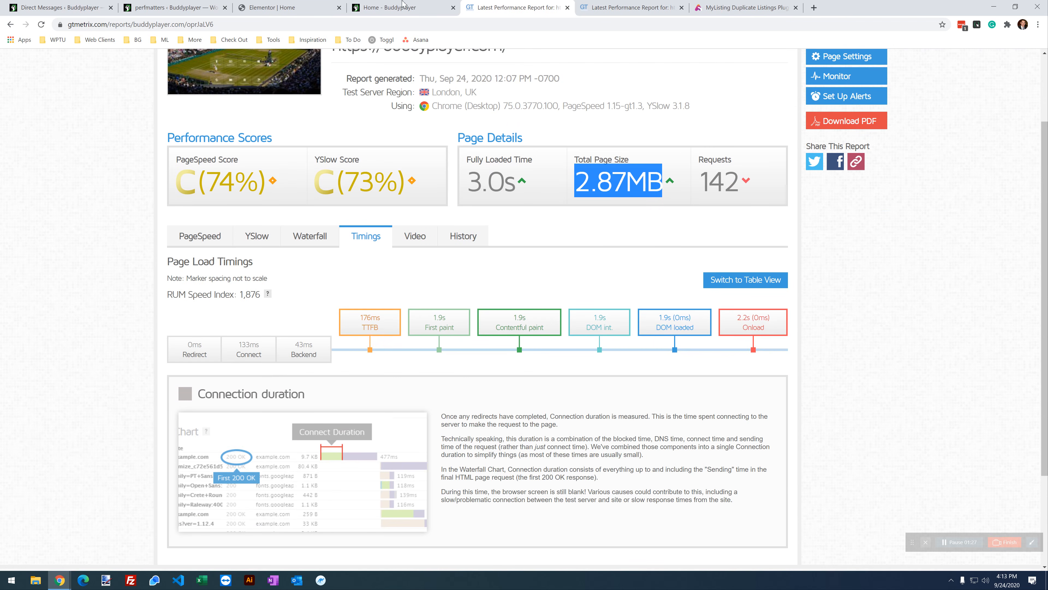
{"action": "left_click", "coordinate": [626, 7]}
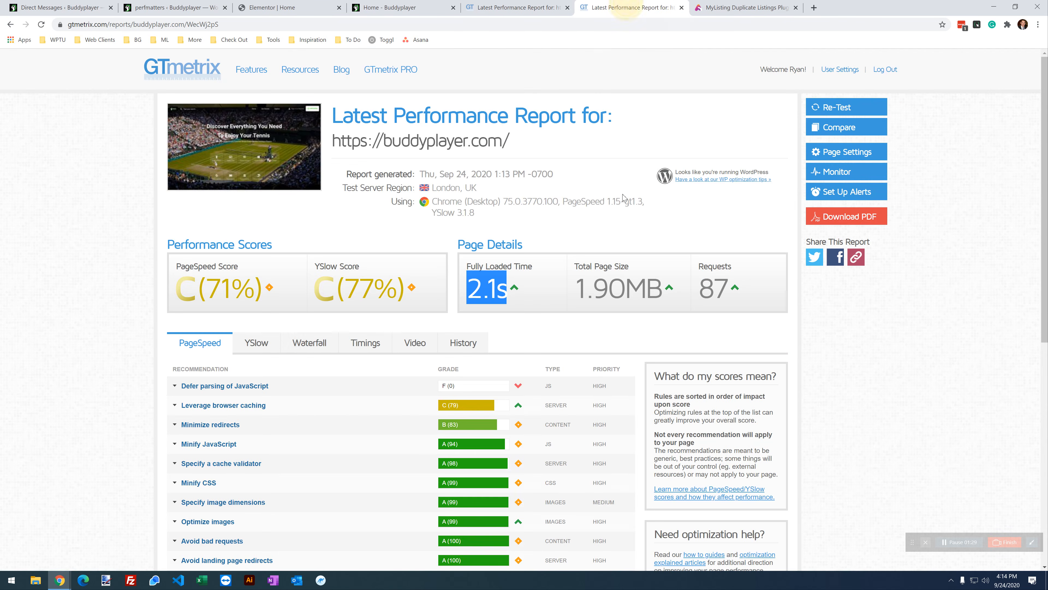
{"action": "left_click", "coordinate": [319, 341]}
{"action": "left_click", "coordinate": [366, 343]}
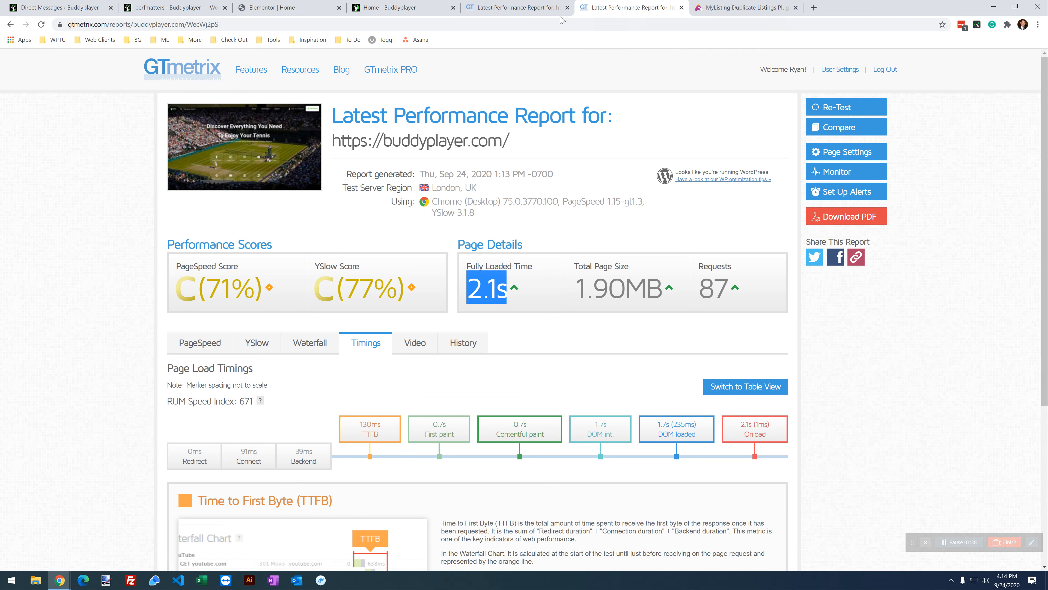
{"action": "left_click", "coordinate": [536, 8]}
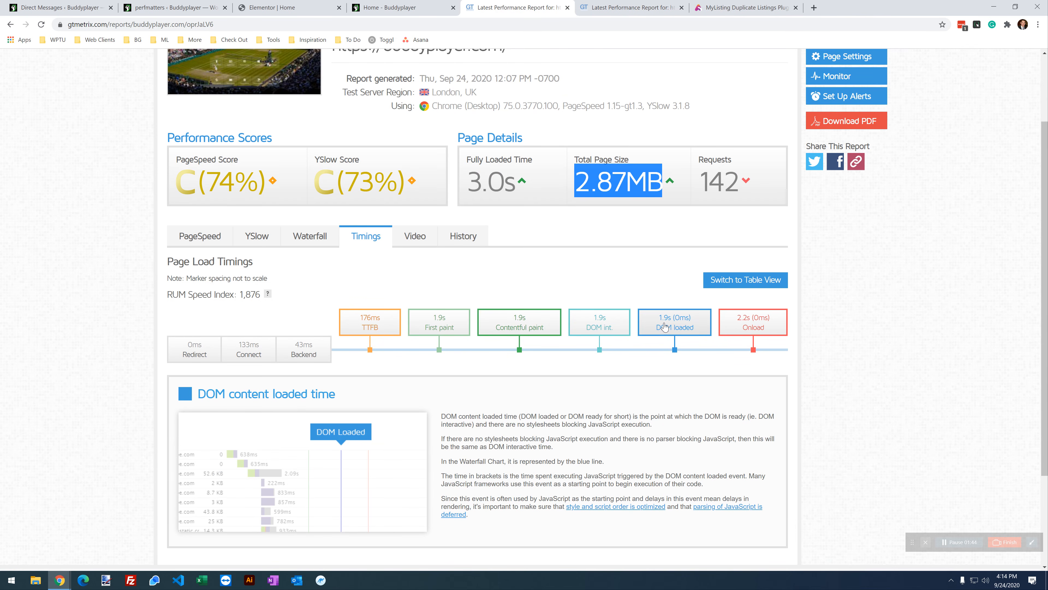
{"action": "key", "text": "ctrl+Tab"}
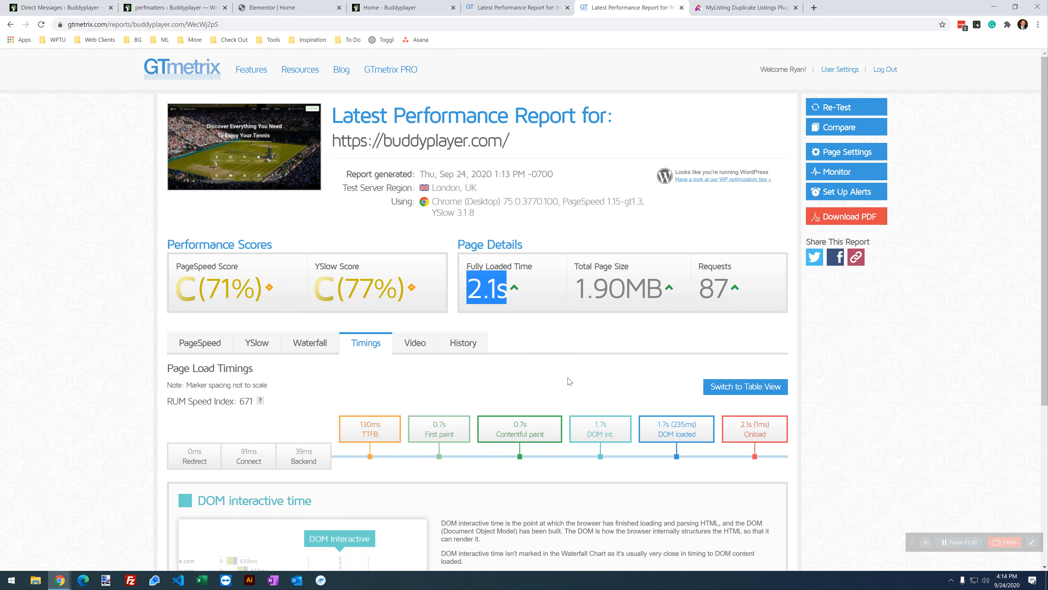
{"action": "left_click", "coordinate": [312, 341]}
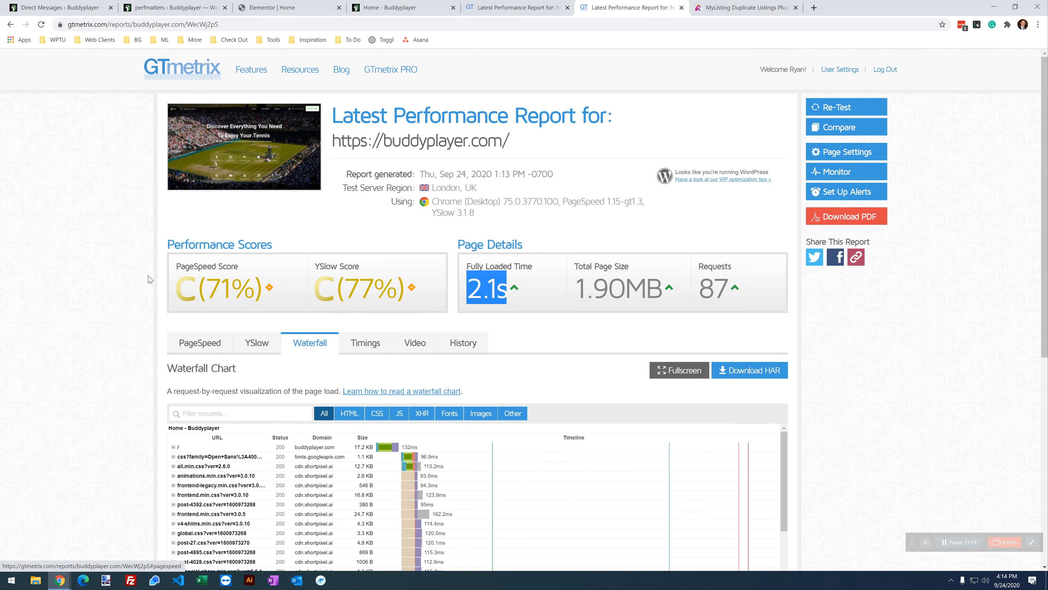
Step: Open the older report's waterfall, sort requests by domain, and try the HTML and All filters
{"action": "left_click", "coordinate": [495, 8]}
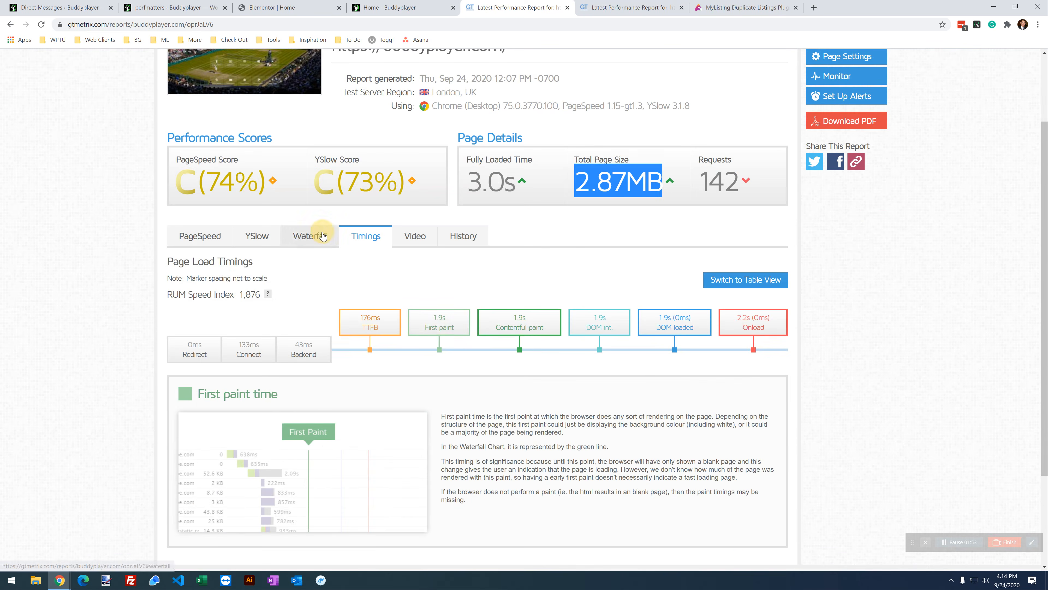
{"action": "left_click", "coordinate": [310, 235]}
{"action": "scroll", "coordinate": [314, 256], "scroll_direction": "down", "scroll_amount": 3}
{"action": "scroll", "coordinate": [330, 285], "scroll_direction": "up", "scroll_amount": 5}
{"action": "left_click", "coordinate": [77, 269]}
{"action": "scroll", "coordinate": [79, 269], "scroll_direction": "down", "scroll_amount": 4}
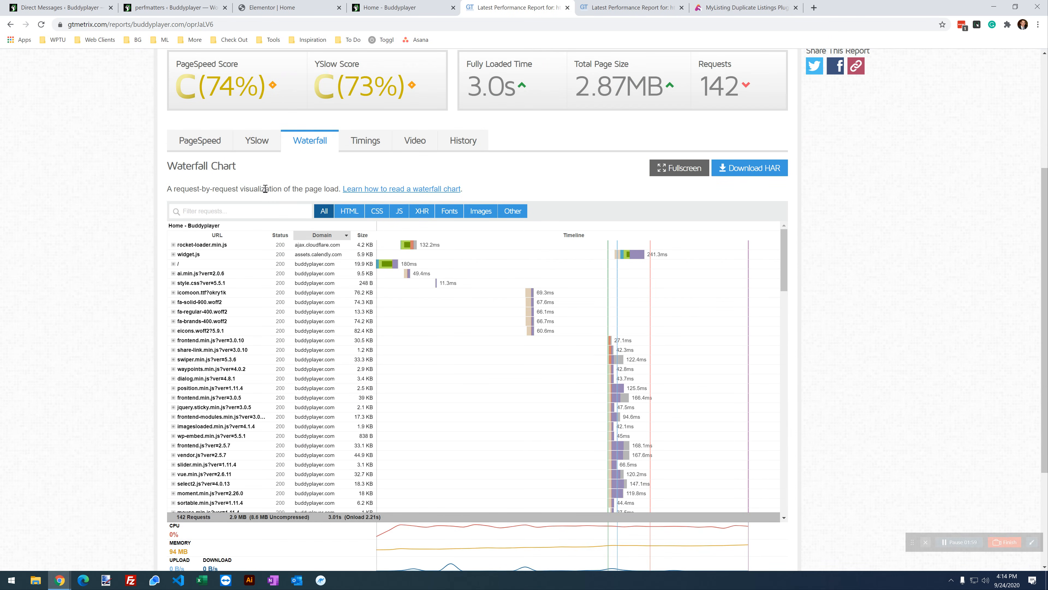
{"action": "left_click", "coordinate": [318, 236]}
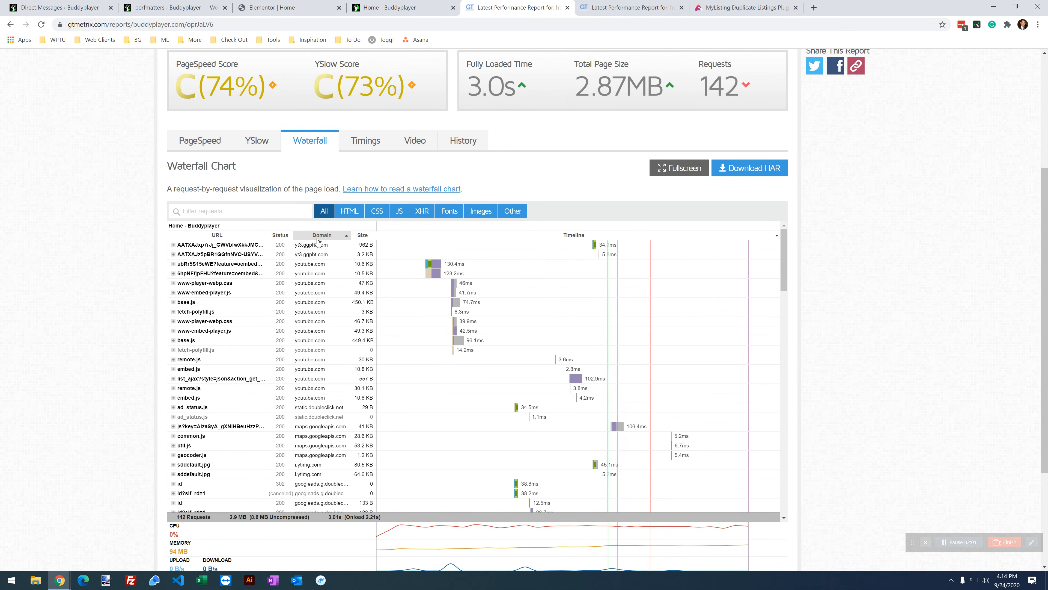
{"action": "left_click", "coordinate": [318, 241]}
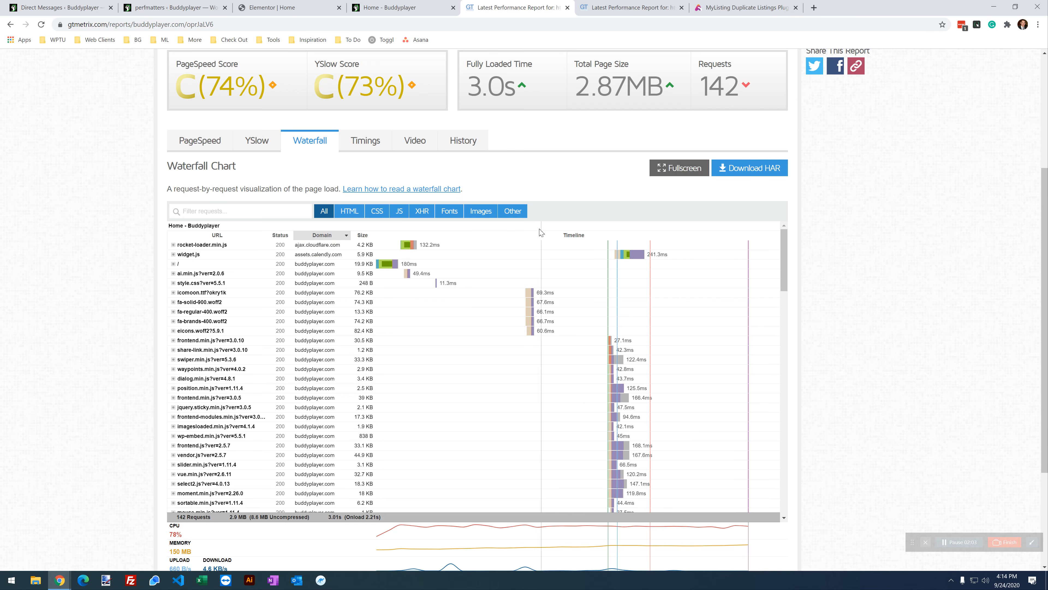
{"action": "left_click", "coordinate": [339, 211]}
{"action": "left_click", "coordinate": [328, 211]}
{"action": "scroll", "coordinate": [331, 261], "scroll_direction": "up", "scroll_amount": 1}
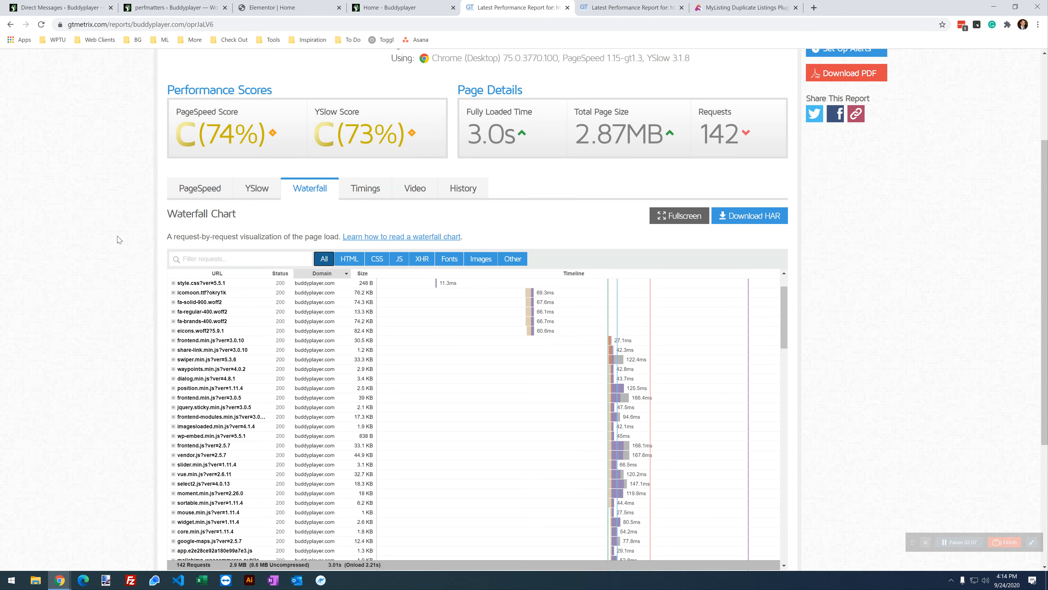
{"action": "scroll", "coordinate": [331, 232], "scroll_direction": "down", "scroll_amount": 4}
{"action": "scroll", "coordinate": [334, 236], "scroll_direction": "down", "scroll_amount": 10}
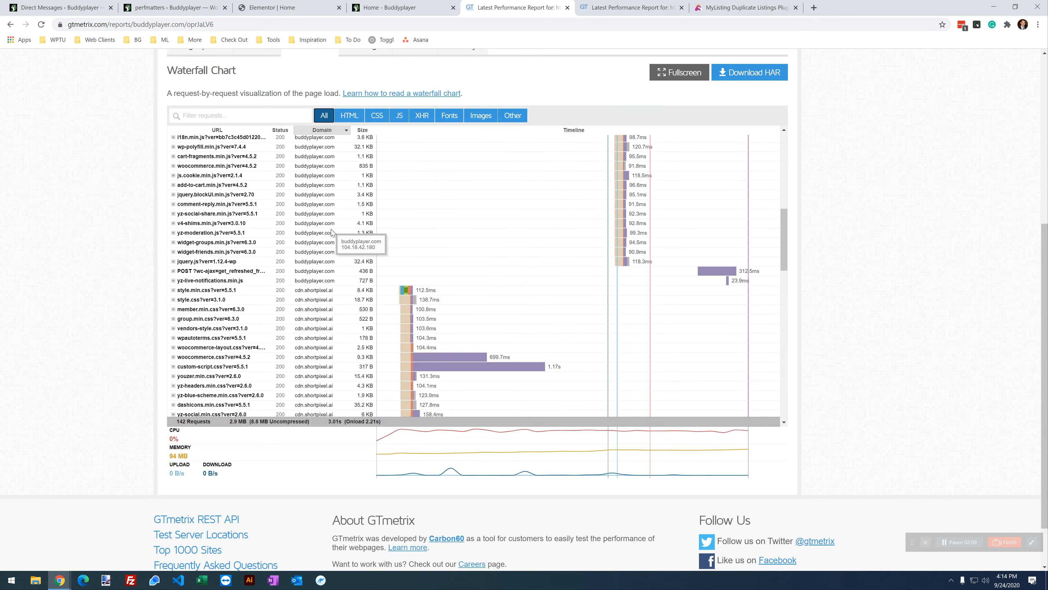
{"action": "scroll", "coordinate": [333, 204], "scroll_direction": "down", "scroll_amount": 1}
{"action": "scroll", "coordinate": [349, 201], "scroll_direction": "up", "scroll_amount": 1}
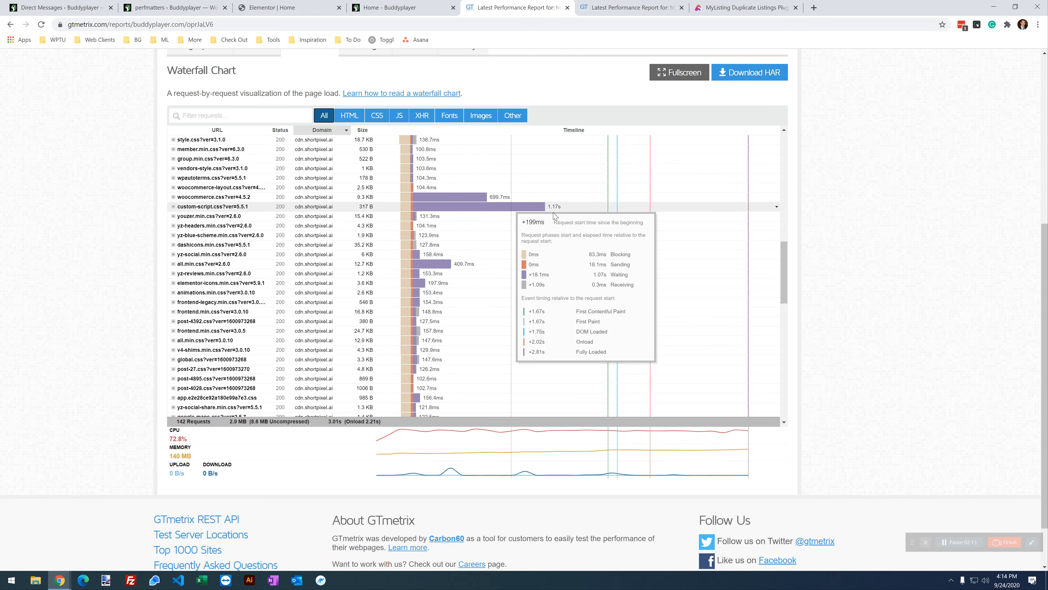
{"action": "scroll", "coordinate": [341, 293], "scroll_direction": "down", "scroll_amount": 2}
{"action": "scroll", "coordinate": [341, 293], "scroll_direction": "up", "scroll_amount": 2}
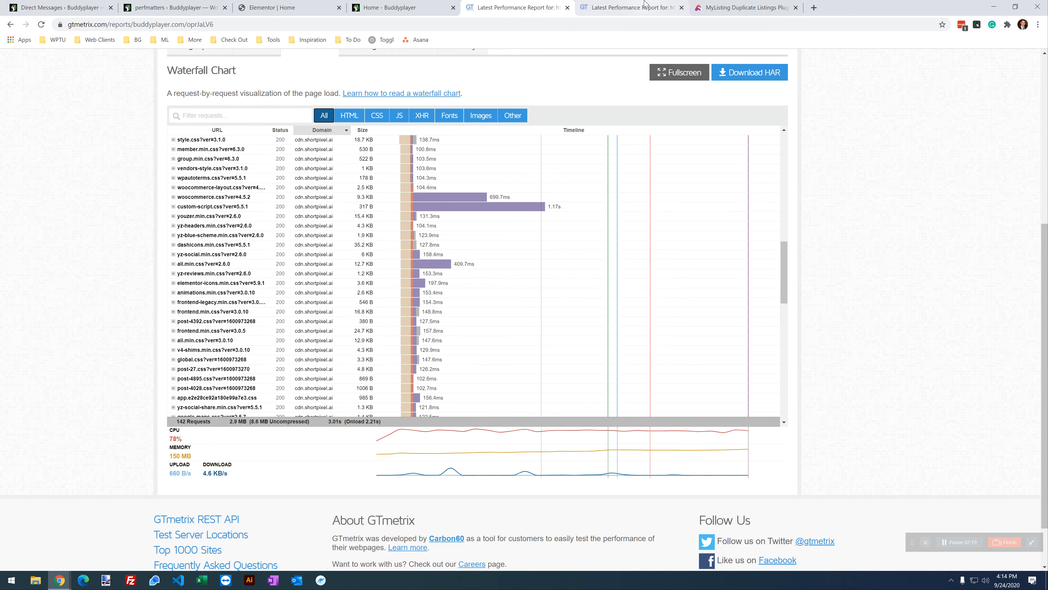
Step: Scroll through the later report's 87-request waterfall, then return to the older 142-request one
{"action": "left_click", "coordinate": [627, 7]}
{"action": "scroll", "coordinate": [95, 351], "scroll_direction": "down", "scroll_amount": 3}
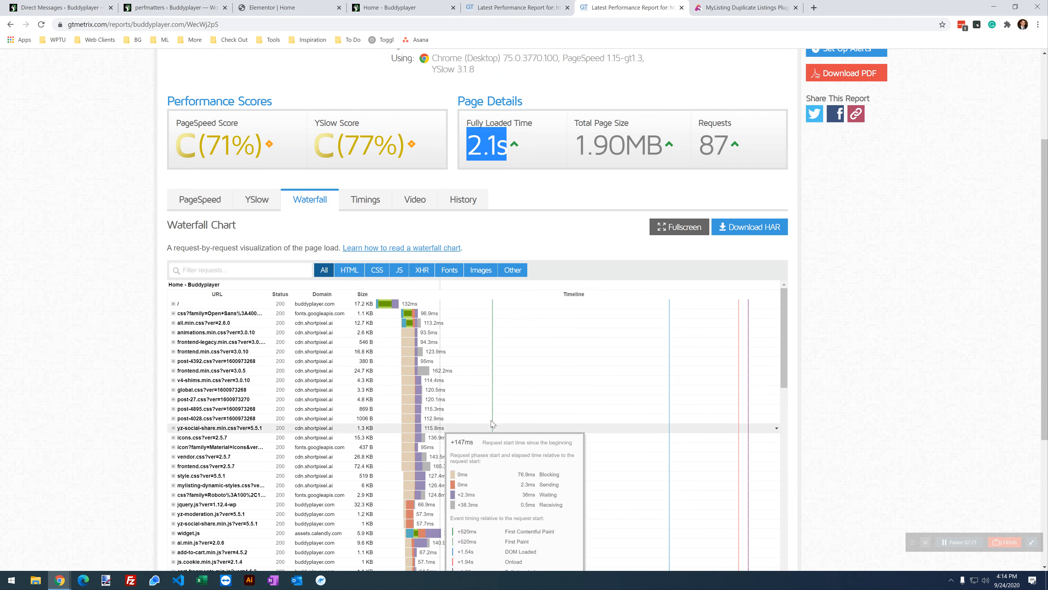
{"action": "scroll", "coordinate": [115, 270], "scroll_direction": "down", "scroll_amount": 2}
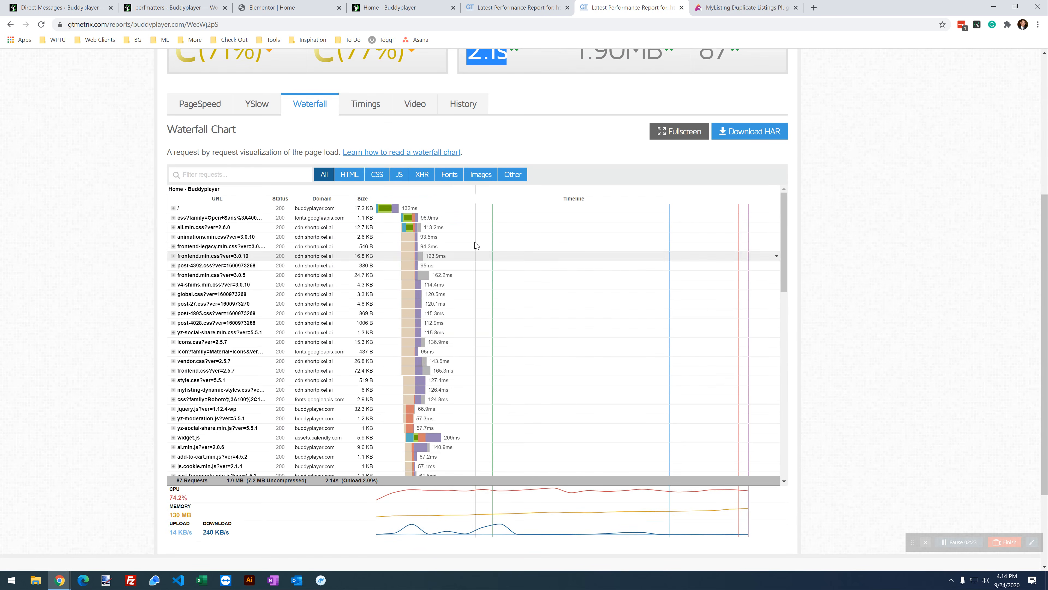
{"action": "mouse_move", "coordinate": [405, 256]}
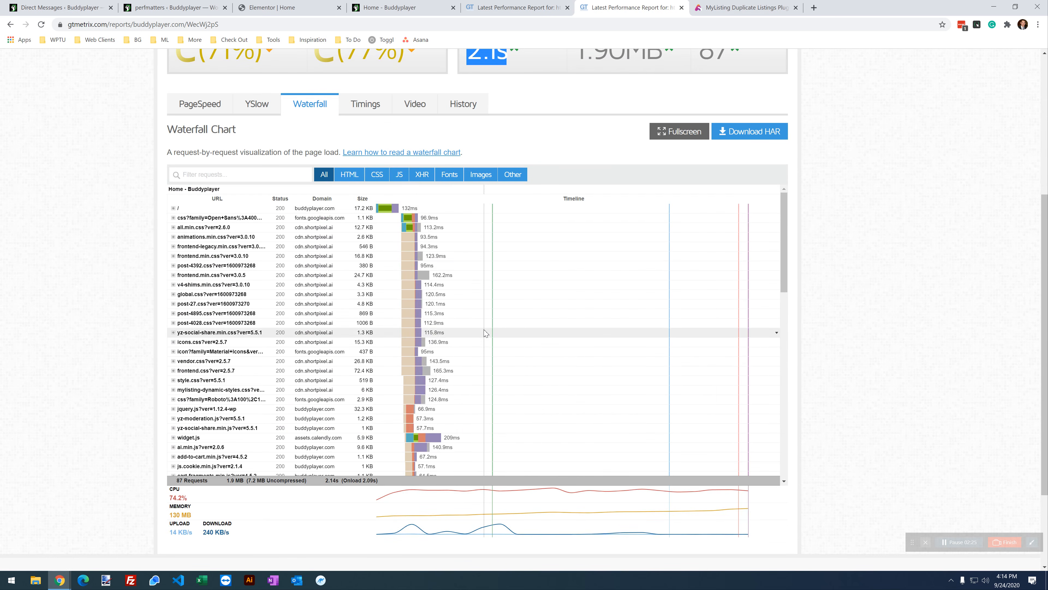
{"action": "scroll", "coordinate": [485, 334], "scroll_direction": "down", "scroll_amount": 5}
{"action": "scroll", "coordinate": [485, 334], "scroll_direction": "down", "scroll_amount": 10}
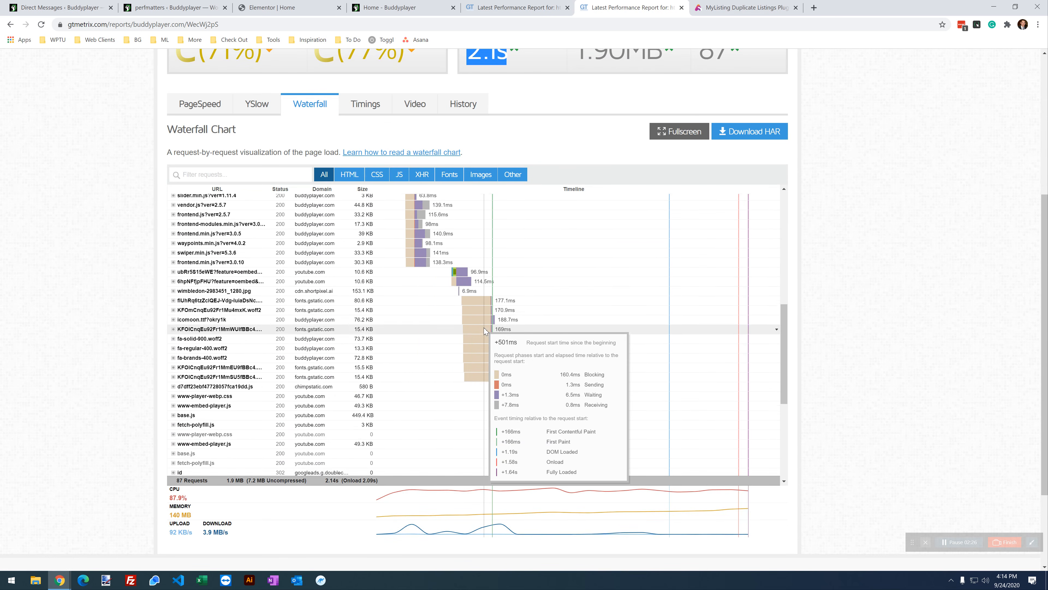
{"action": "scroll", "coordinate": [474, 298], "scroll_direction": "down", "scroll_amount": 3}
{"action": "scroll", "coordinate": [465, 274], "scroll_direction": "up", "scroll_amount": 18}
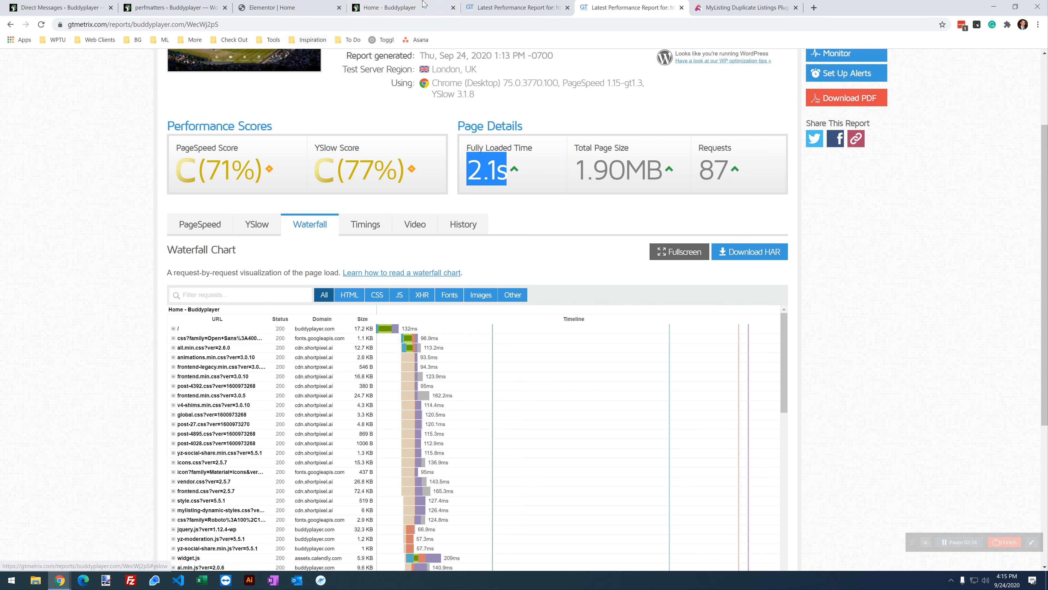
{"action": "left_click", "coordinate": [512, 8]}
{"action": "scroll", "coordinate": [259, 273], "scroll_direction": "up", "scroll_amount": 5}
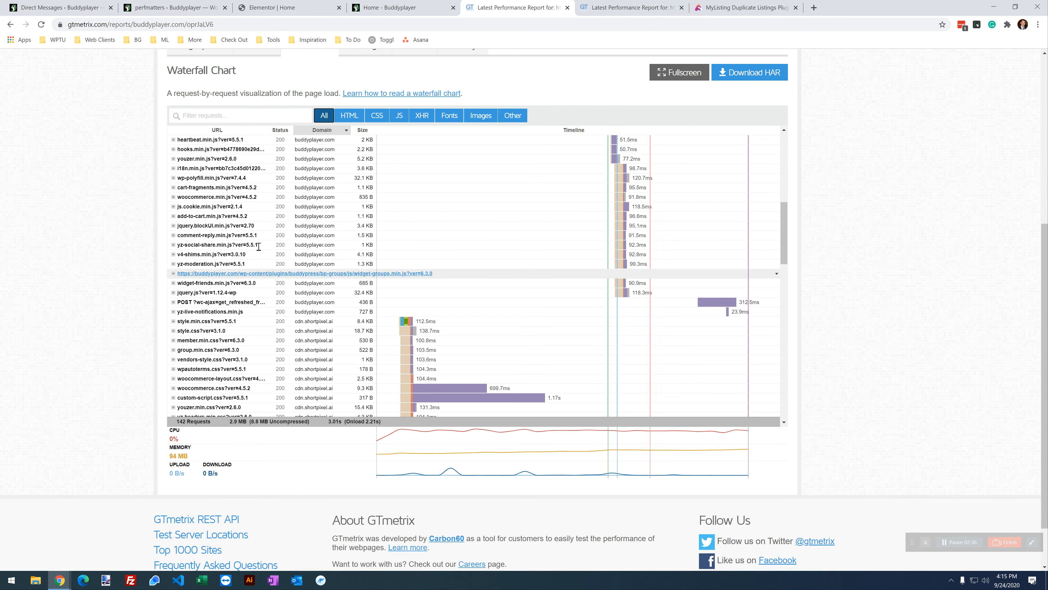
{"action": "scroll", "coordinate": [243, 330], "scroll_direction": "up", "scroll_amount": 6}
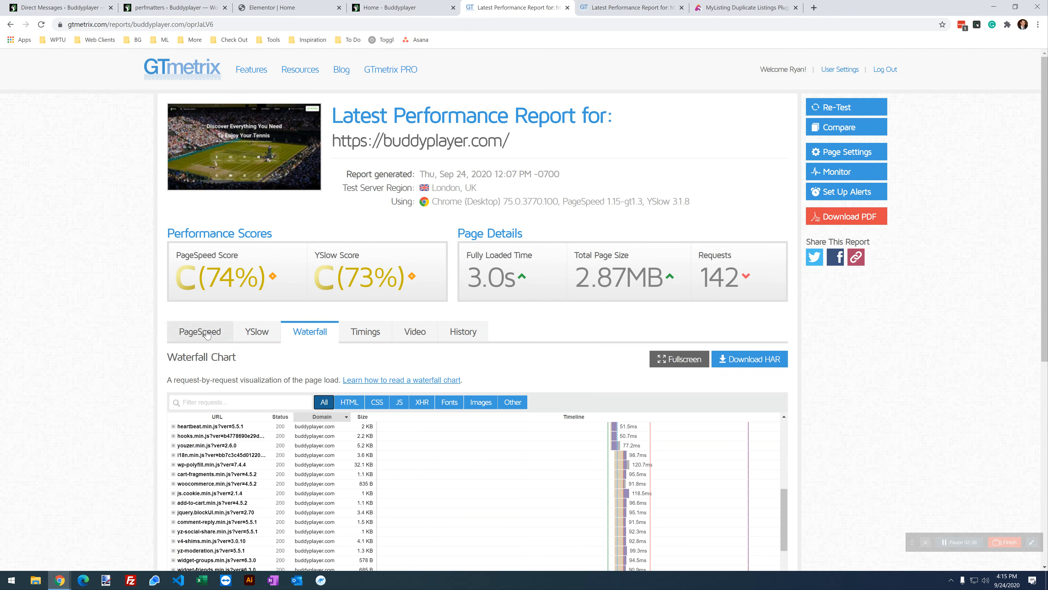
Step: Compare the PageSpeed recommendations of the earlier and later reports
{"action": "left_click", "coordinate": [207, 334]}
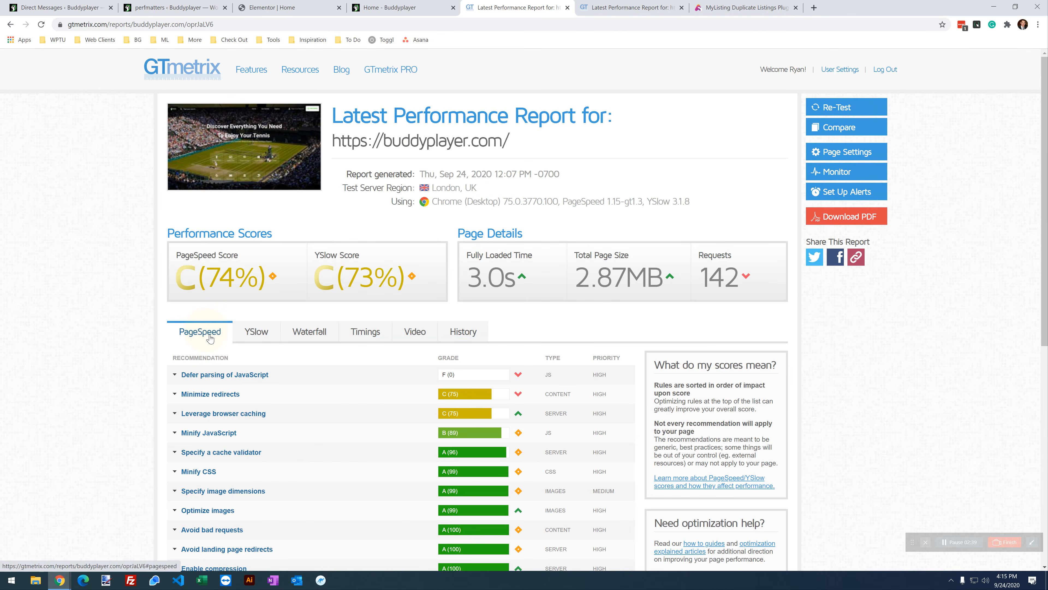
{"action": "left_click", "coordinate": [600, 4]}
{"action": "left_click", "coordinate": [189, 234]}
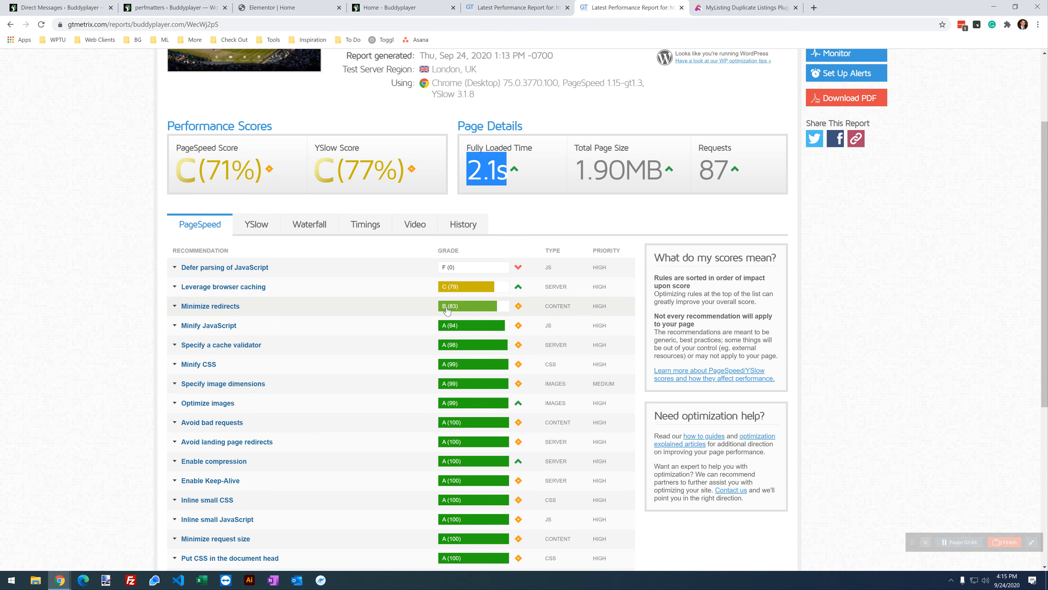
{"action": "left_click", "coordinate": [528, 8]}
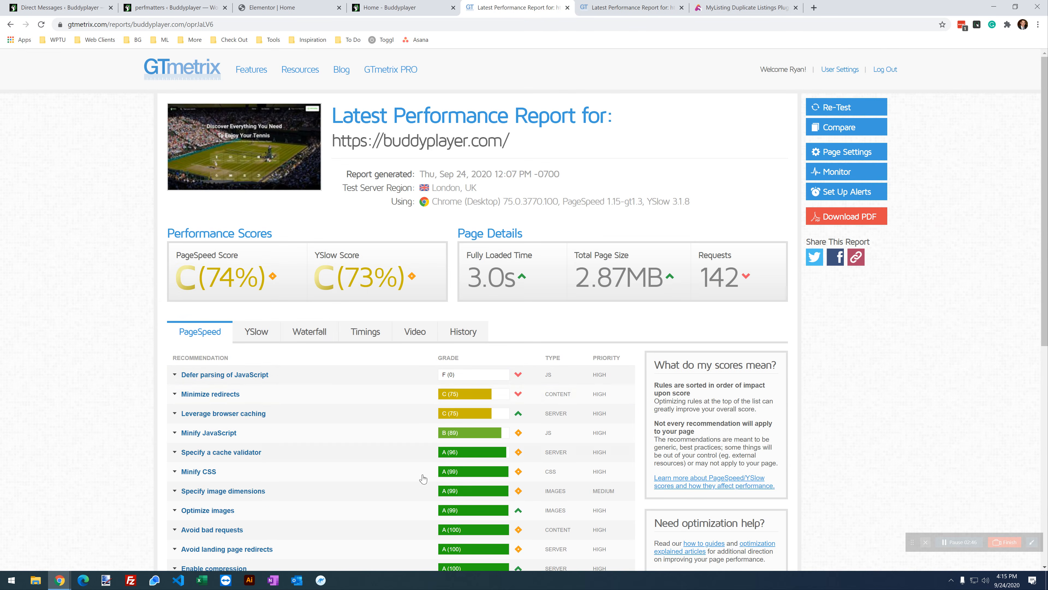
Step: Compare YSlow grades: Make fewer HTTP requests improved from F (36) to C (77)
{"action": "left_click", "coordinate": [272, 331]}
{"action": "scroll", "coordinate": [327, 284], "scroll_direction": "down", "scroll_amount": 1}
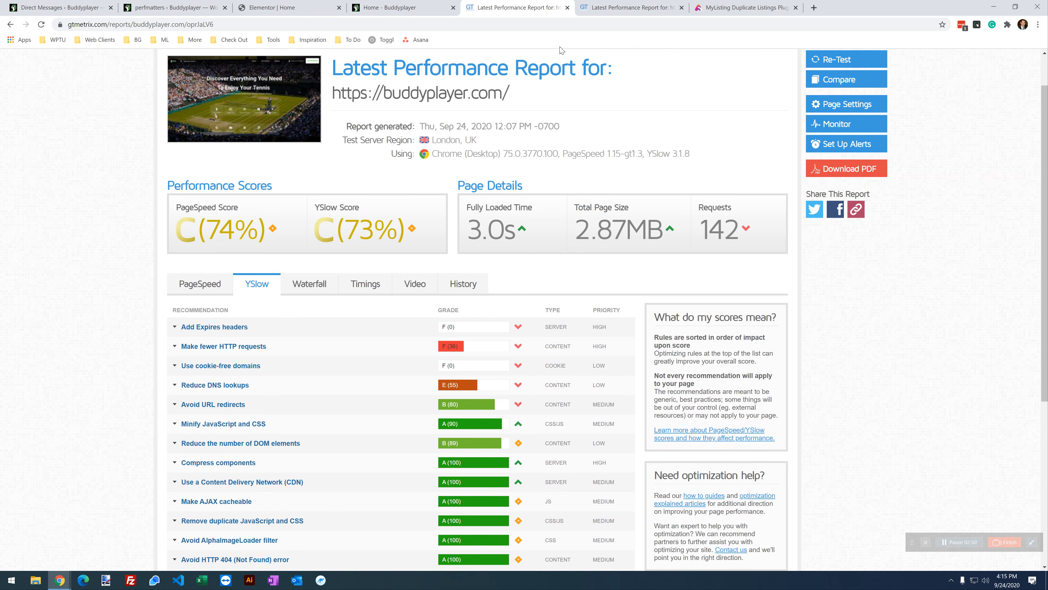
{"action": "left_click", "coordinate": [600, 7]}
{"action": "left_click", "coordinate": [266, 232]}
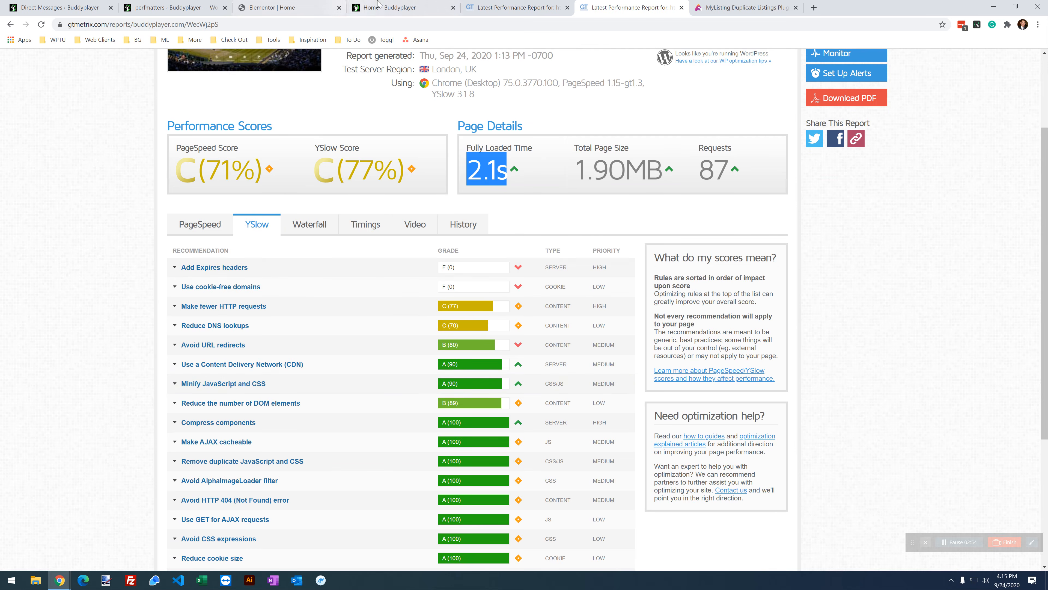
{"action": "left_click", "coordinate": [515, 7]}
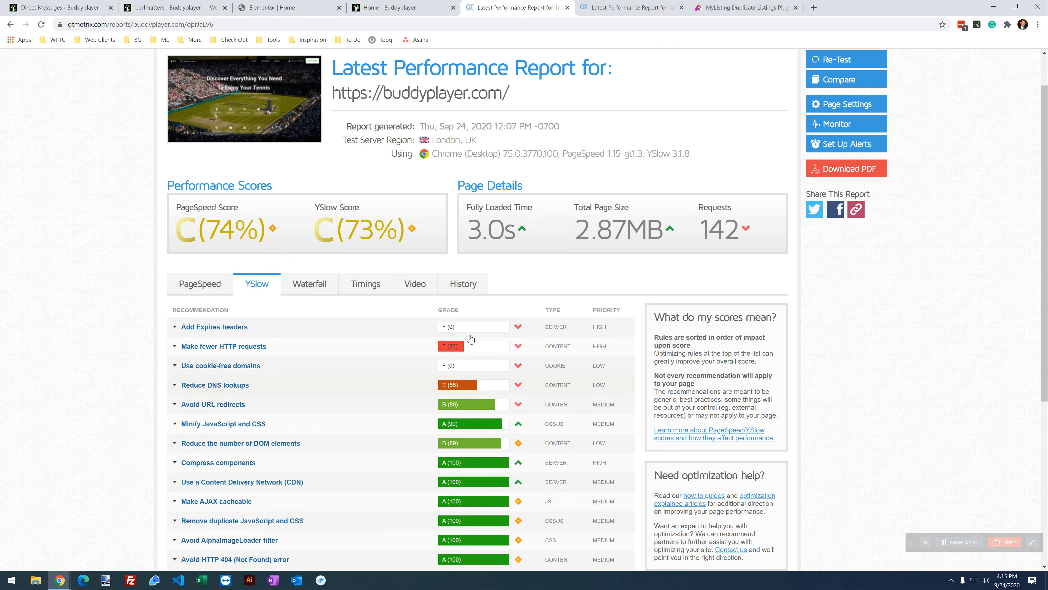
{"action": "key", "text": "ctrl+Tab"}
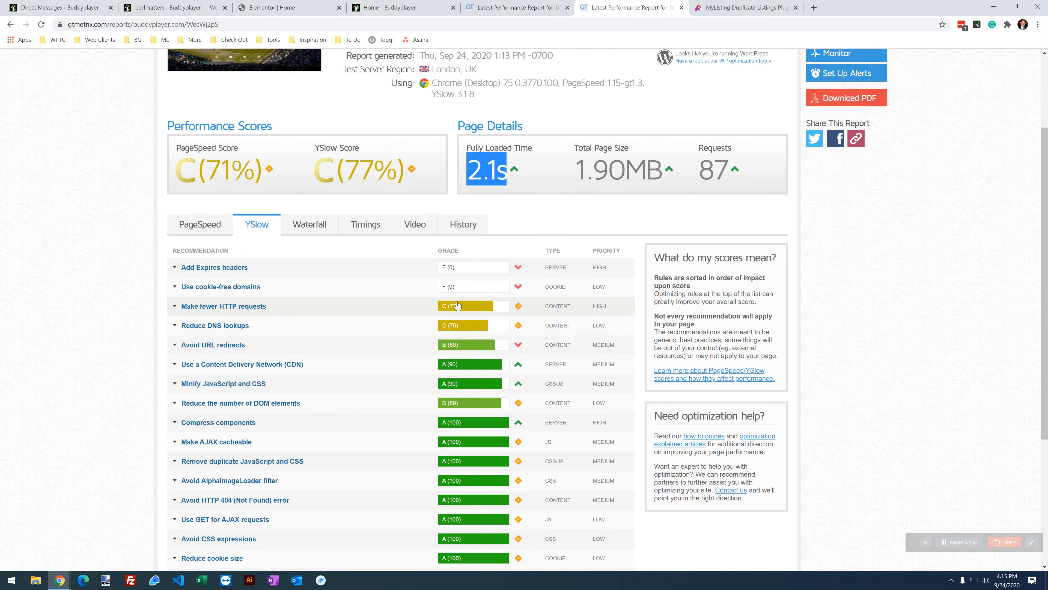
{"action": "scroll", "coordinate": [491, 373], "scroll_direction": "up", "scroll_amount": 3}
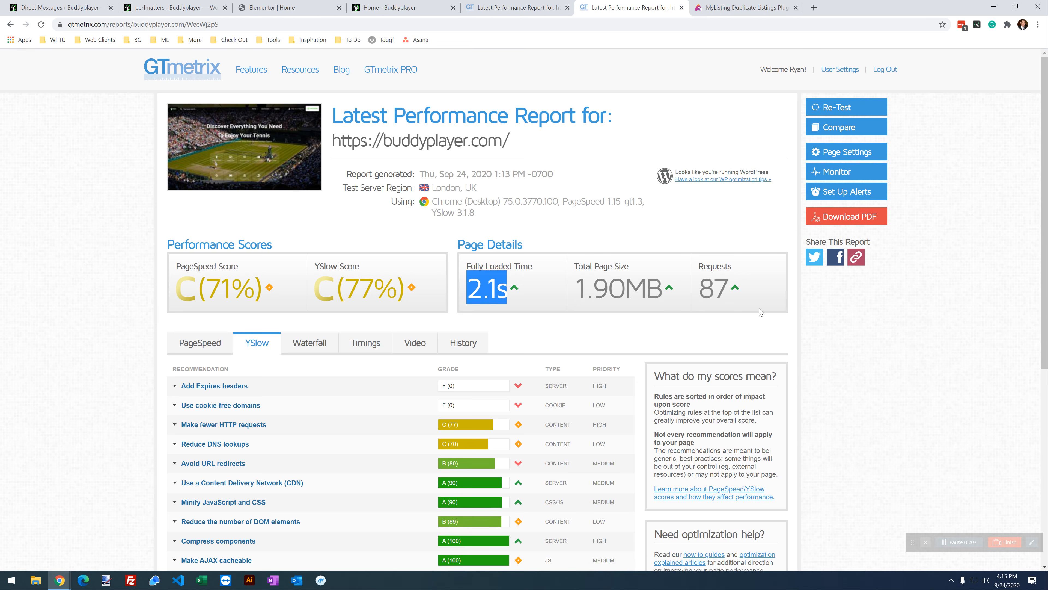
{"action": "left_click", "coordinate": [839, 347]}
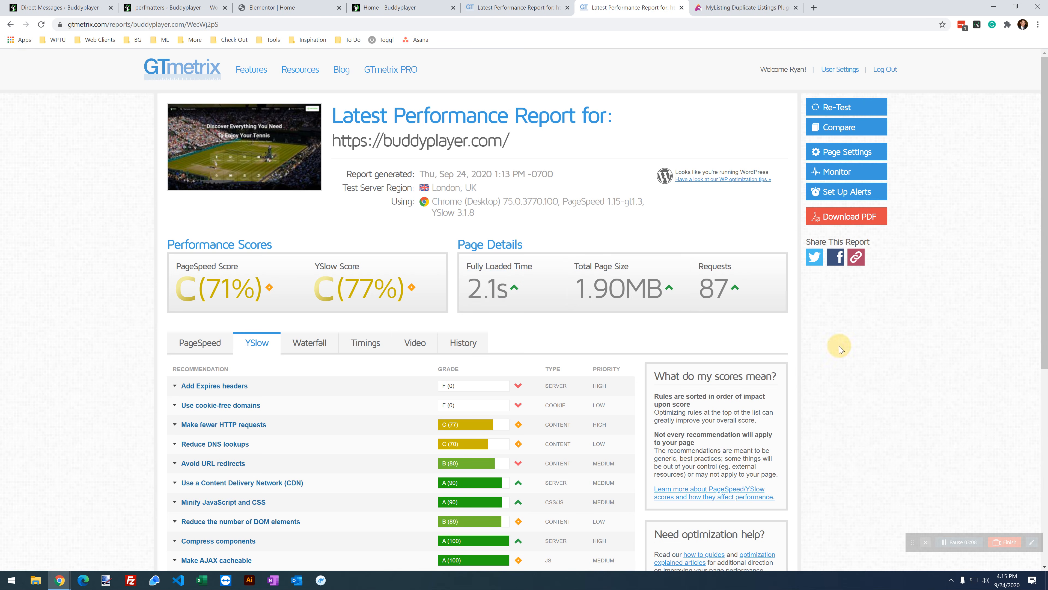
Step: Scroll through the home page's Script Manager list to review the disabled assets
{"action": "left_click", "coordinate": [385, 9]}
{"action": "scroll", "coordinate": [387, 537], "scroll_direction": "up", "scroll_amount": 15}
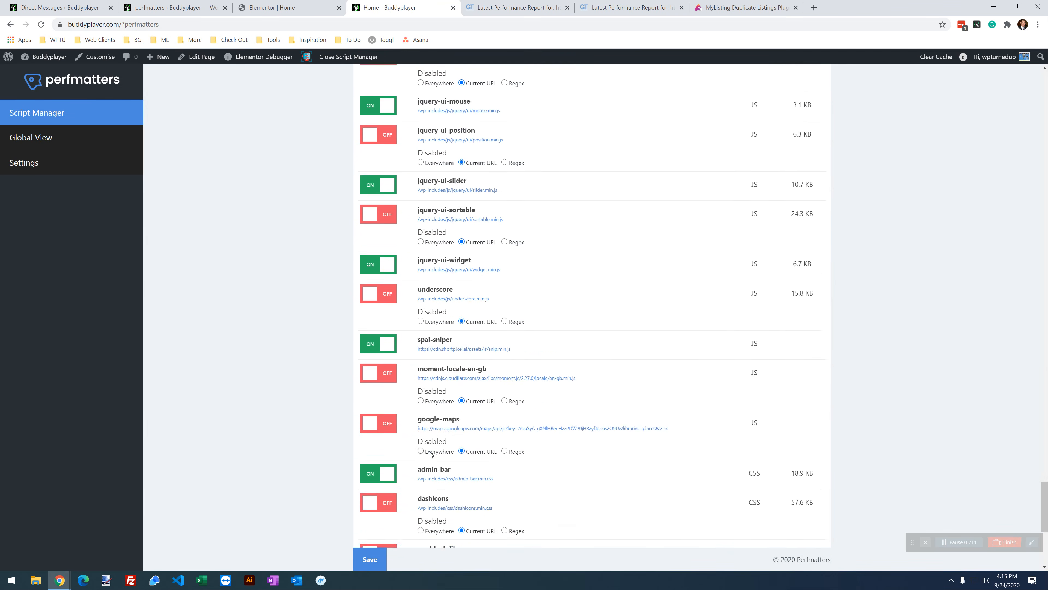
{"action": "scroll", "coordinate": [429, 450], "scroll_direction": "up", "scroll_amount": 20}
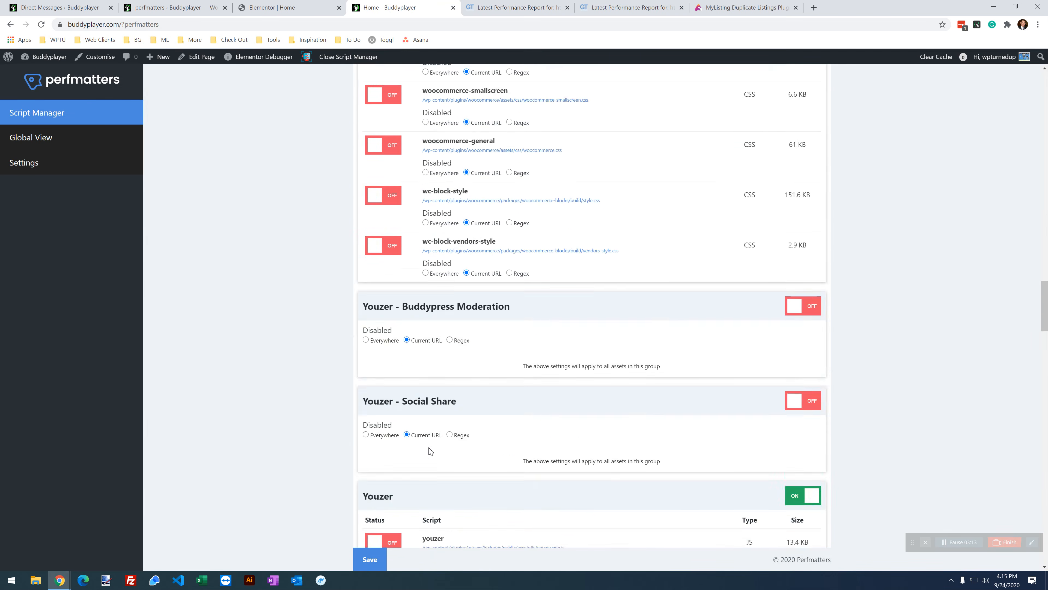
{"action": "scroll", "coordinate": [430, 448], "scroll_direction": "up", "scroll_amount": 10}
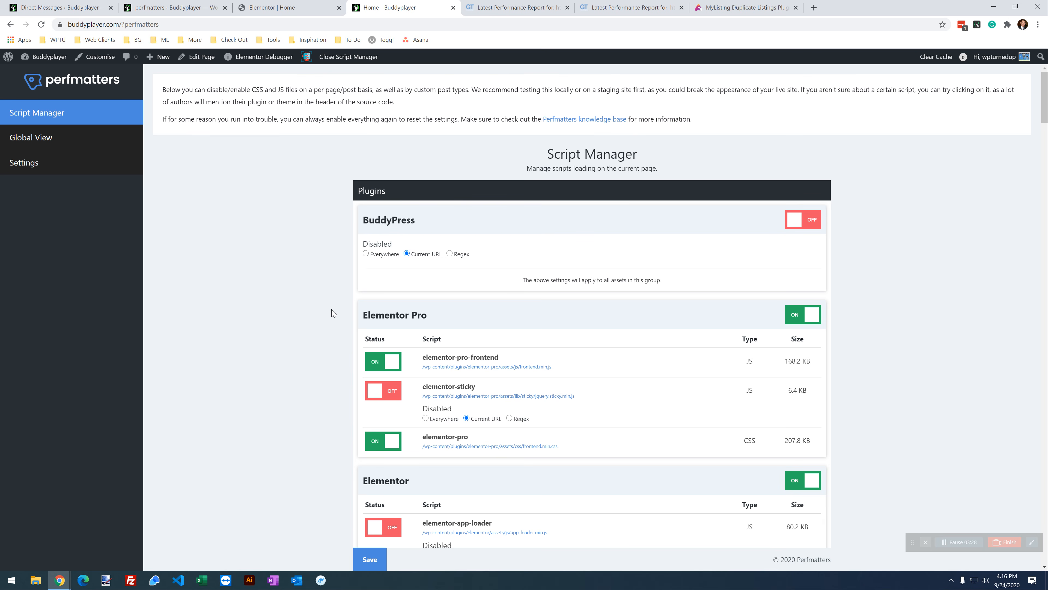
{"action": "scroll", "coordinate": [333, 312], "scroll_direction": "down", "scroll_amount": 8}
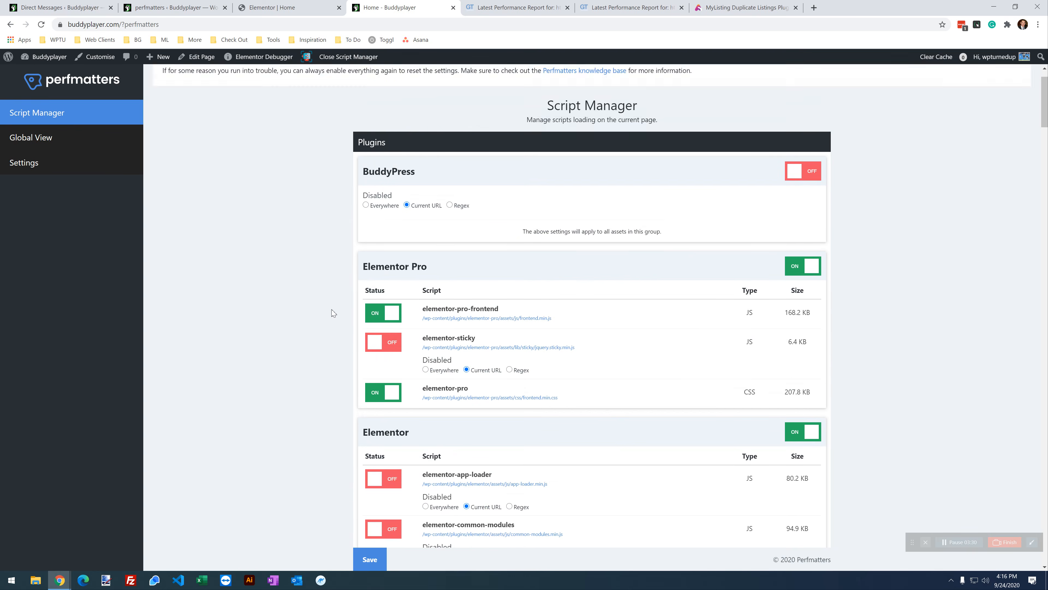
{"action": "scroll", "coordinate": [334, 312], "scroll_direction": "down", "scroll_amount": 7}
{"action": "scroll", "coordinate": [333, 313], "scroll_direction": "up", "scroll_amount": 15}
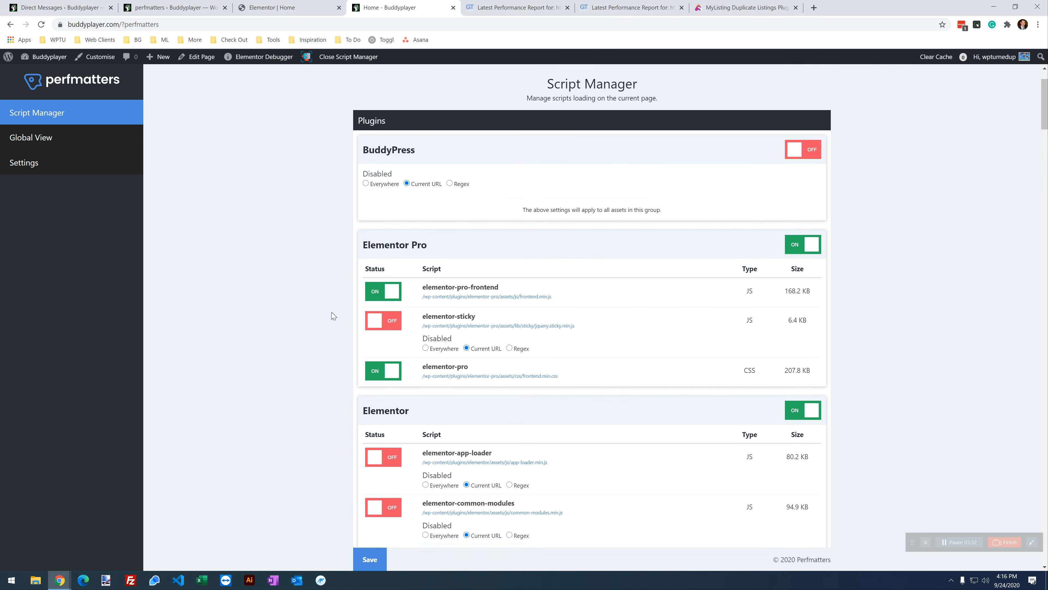
{"action": "scroll", "coordinate": [334, 315], "scroll_direction": "down", "scroll_amount": 6}
{"action": "scroll", "coordinate": [324, 313], "scroll_direction": "up", "scroll_amount": 6}
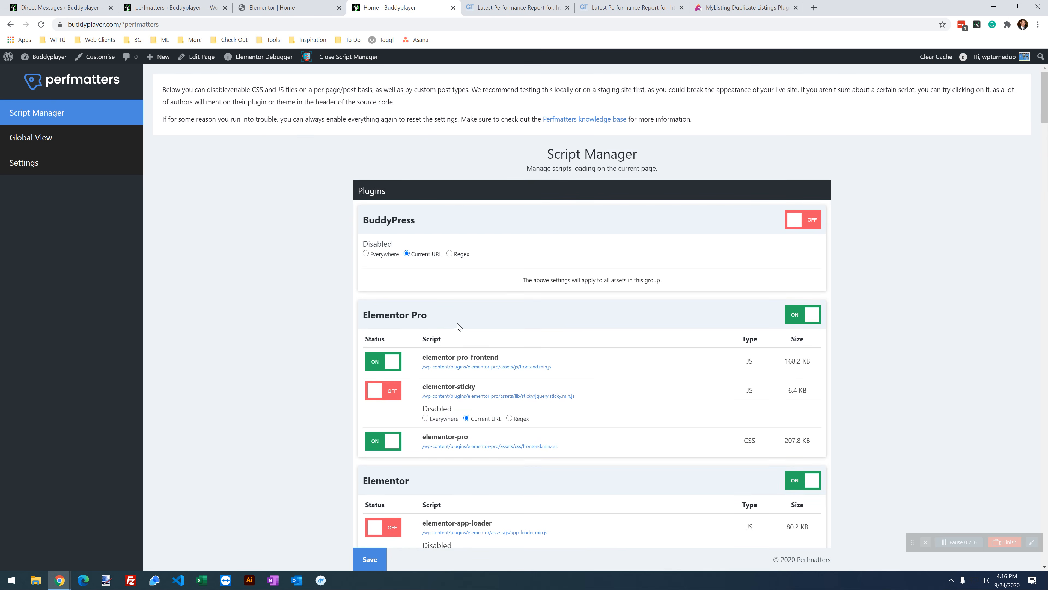
Step: Inspect the Elementor Pro and Elementor script sections, then go to the 'Elementor | Home' editor
{"action": "left_click_drag", "start_coordinate": [441, 320], "coordinate": [363, 324]}
{"action": "triple_click", "coordinate": [400, 315]}
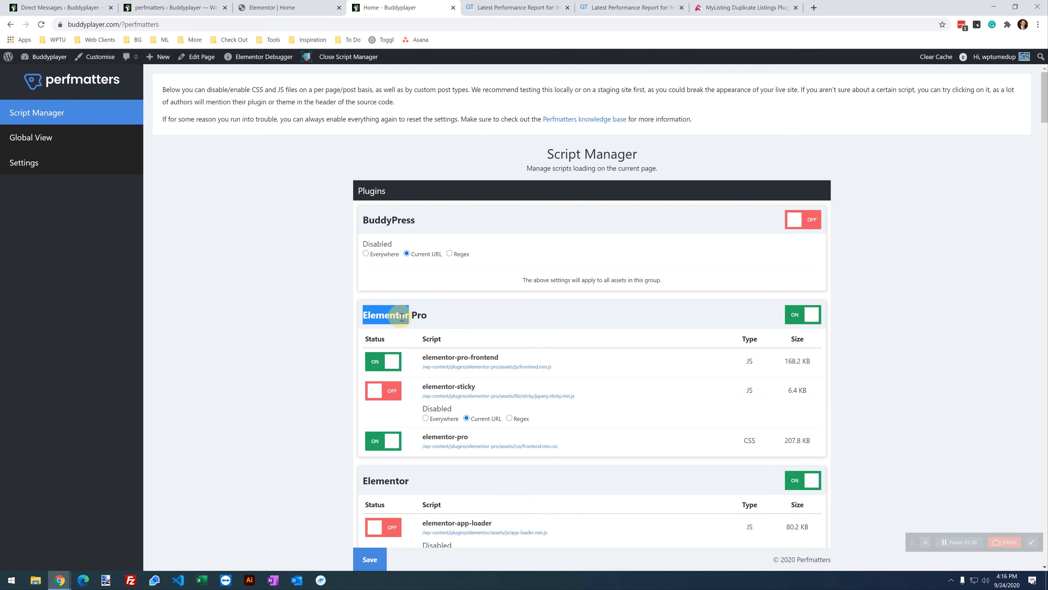
{"action": "left_click", "coordinate": [394, 317]}
{"action": "scroll", "coordinate": [346, 285], "scroll_direction": "down", "scroll_amount": 10}
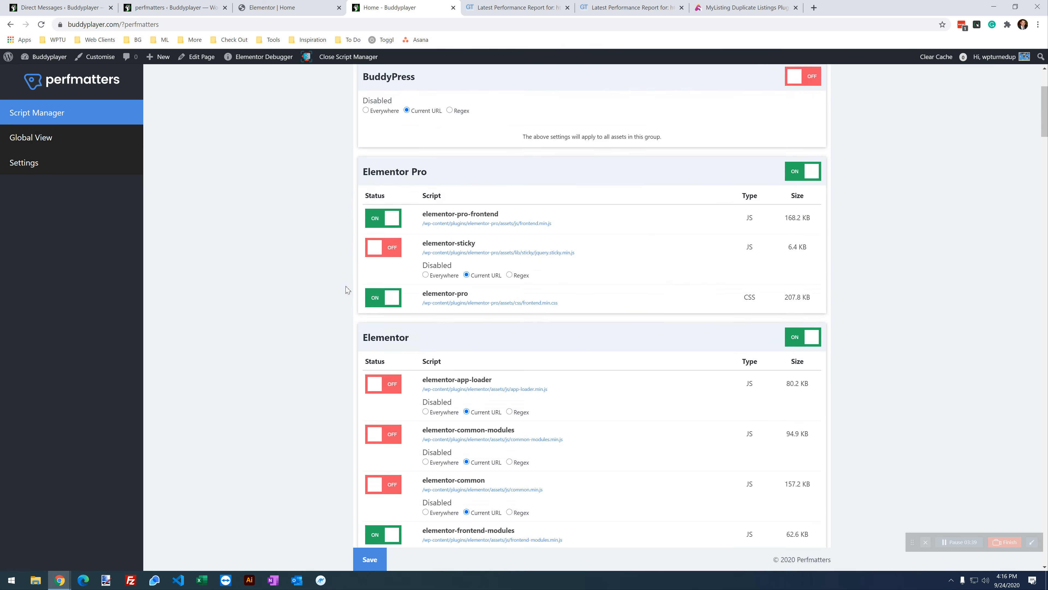
{"action": "scroll", "coordinate": [347, 289], "scroll_direction": "up", "scroll_amount": 10}
{"action": "scroll", "coordinate": [353, 291], "scroll_direction": "down", "scroll_amount": 10}
{"action": "scroll", "coordinate": [353, 291], "scroll_direction": "up", "scroll_amount": 10}
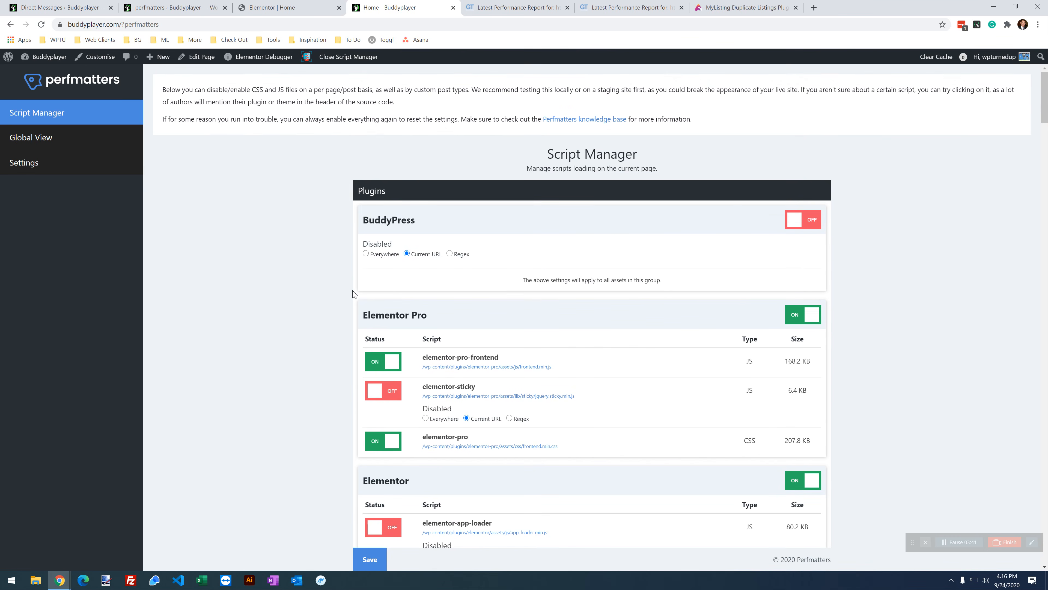
{"action": "scroll", "coordinate": [367, 285], "scroll_direction": "down", "scroll_amount": 15}
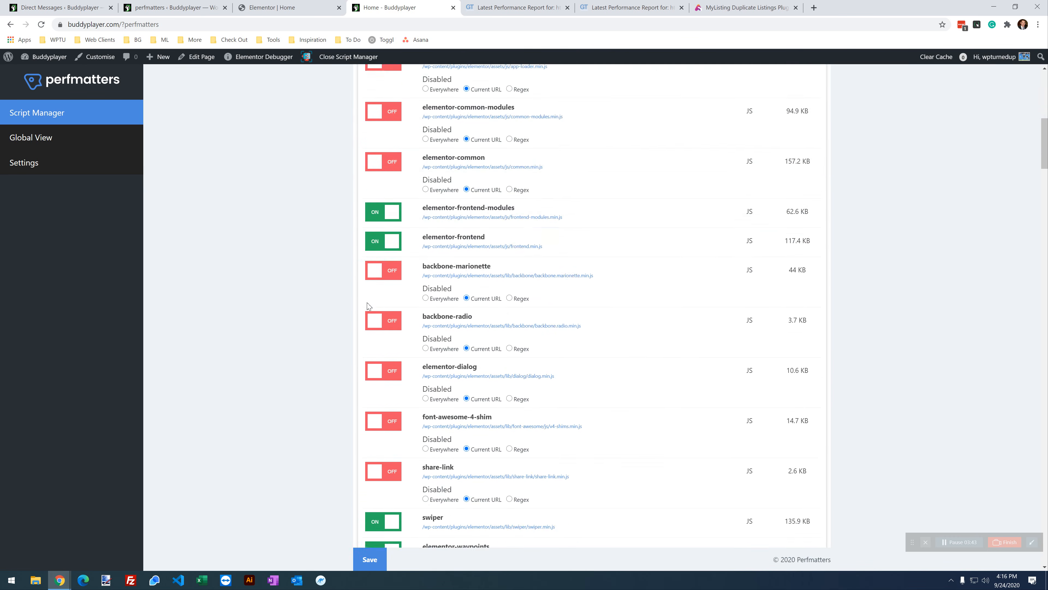
{"action": "scroll", "coordinate": [369, 302], "scroll_direction": "up", "scroll_amount": 8}
{"action": "scroll", "coordinate": [369, 302], "scroll_direction": "up", "scroll_amount": 8}
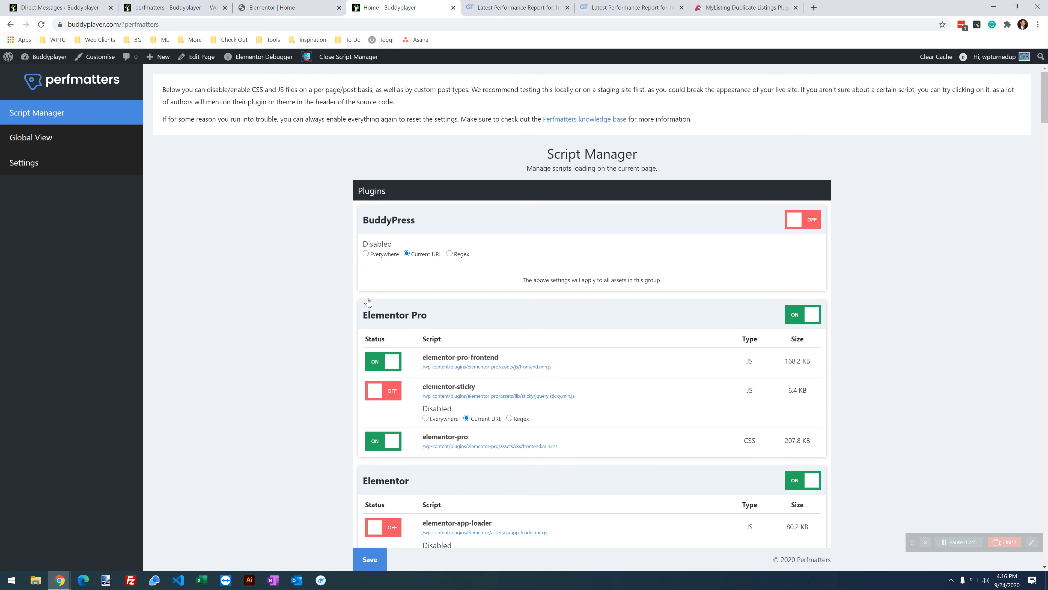
{"action": "left_click", "coordinate": [284, 4]}
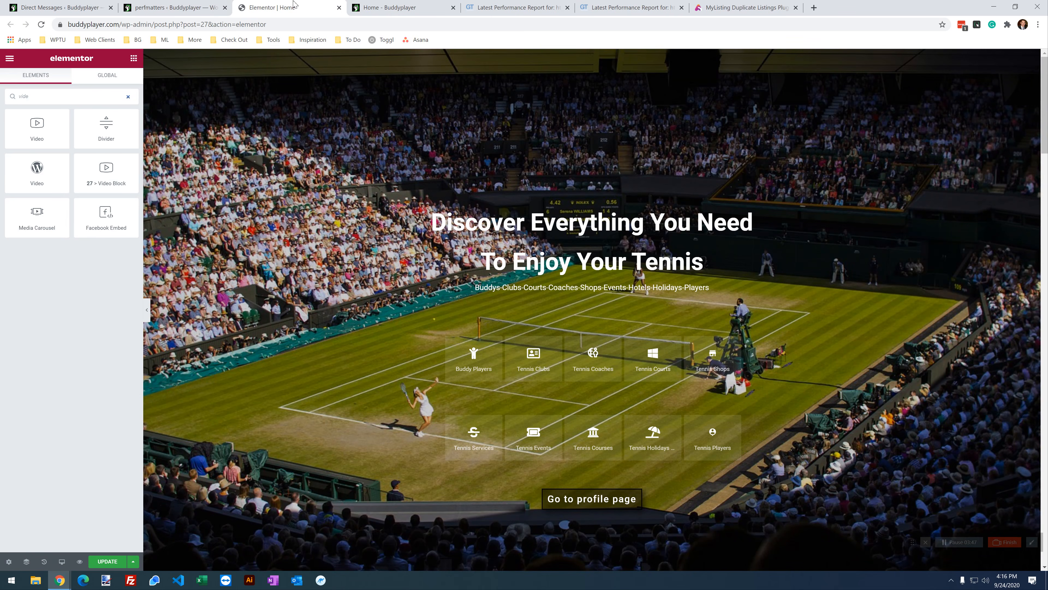
Step: Close the Elementor editor and homepage Script Manager tabs
{"action": "left_click", "coordinate": [355, 7]}
{"action": "left_click", "coordinate": [299, 4]}
{"action": "left_click", "coordinate": [339, 8]}
{"action": "left_click", "coordinate": [339, 8]}
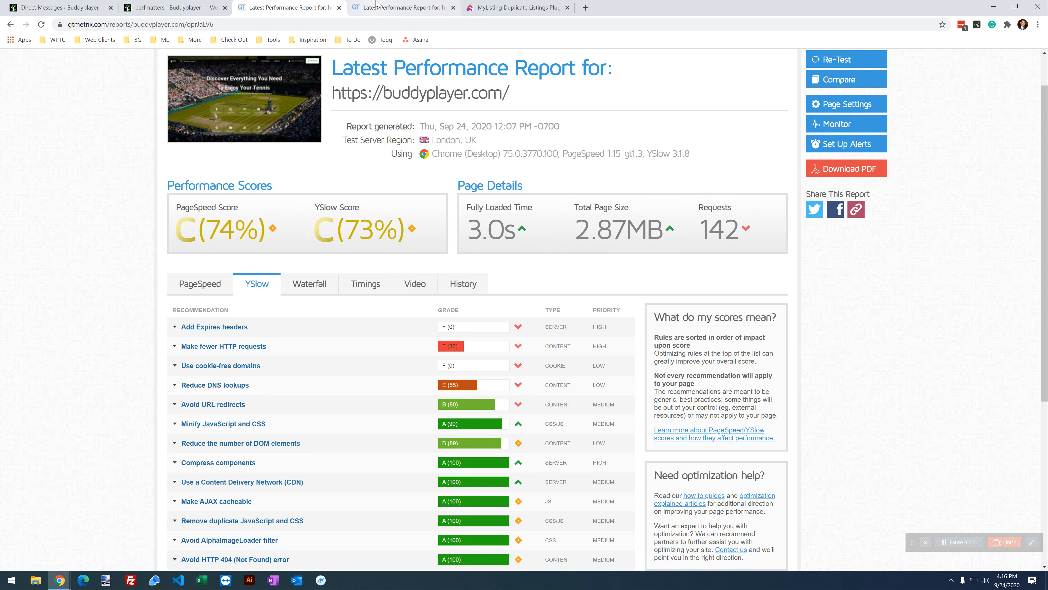
{"action": "scroll", "coordinate": [240, 356], "scroll_direction": "up", "scroll_amount": 2}
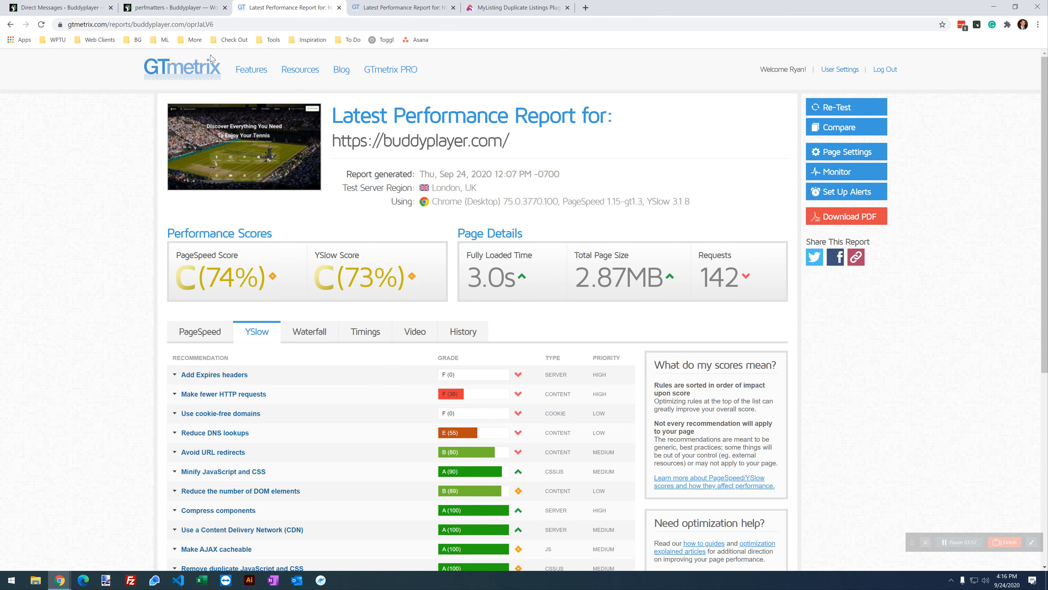
Step: Open the GTmetrix Dashboard in a new tab from the newer homepage report
{"action": "left_click", "coordinate": [389, 8]}
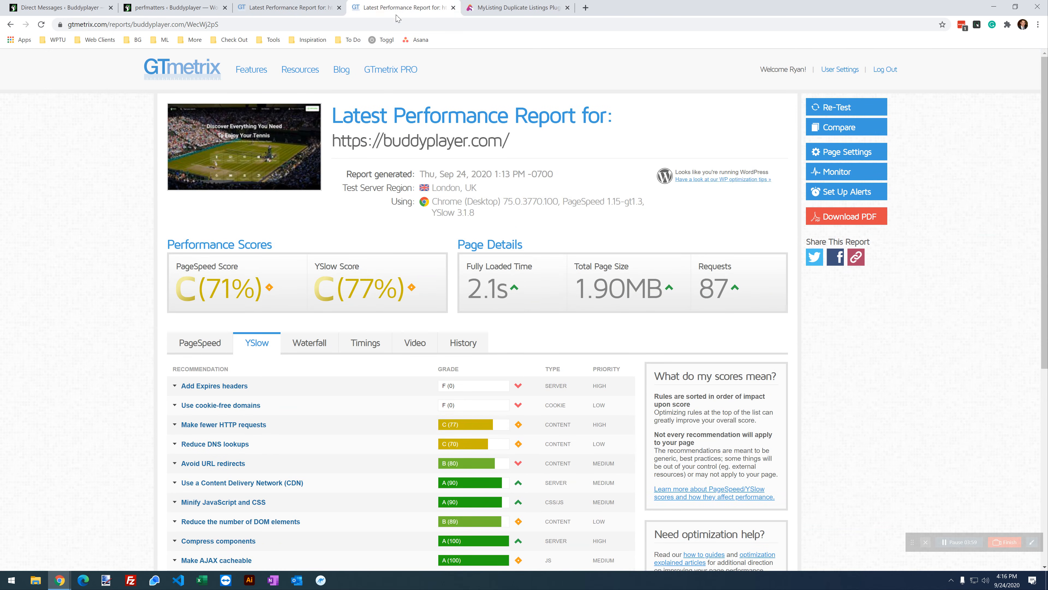
{"action": "right_click", "coordinate": [404, 8]}
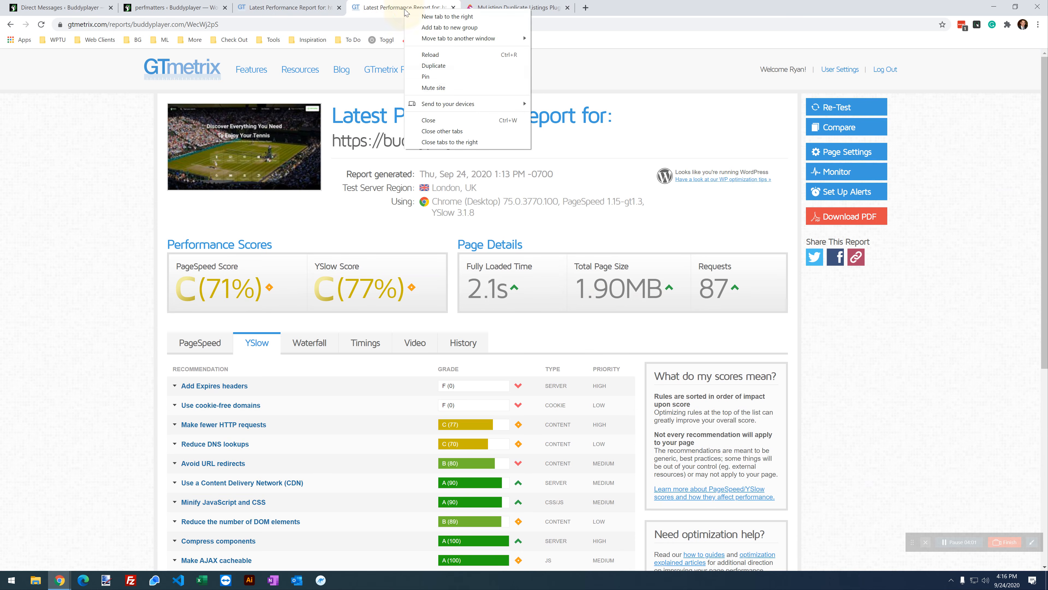
{"action": "right_click", "coordinate": [164, 73]}
{"action": "left_click", "coordinate": [185, 80]}
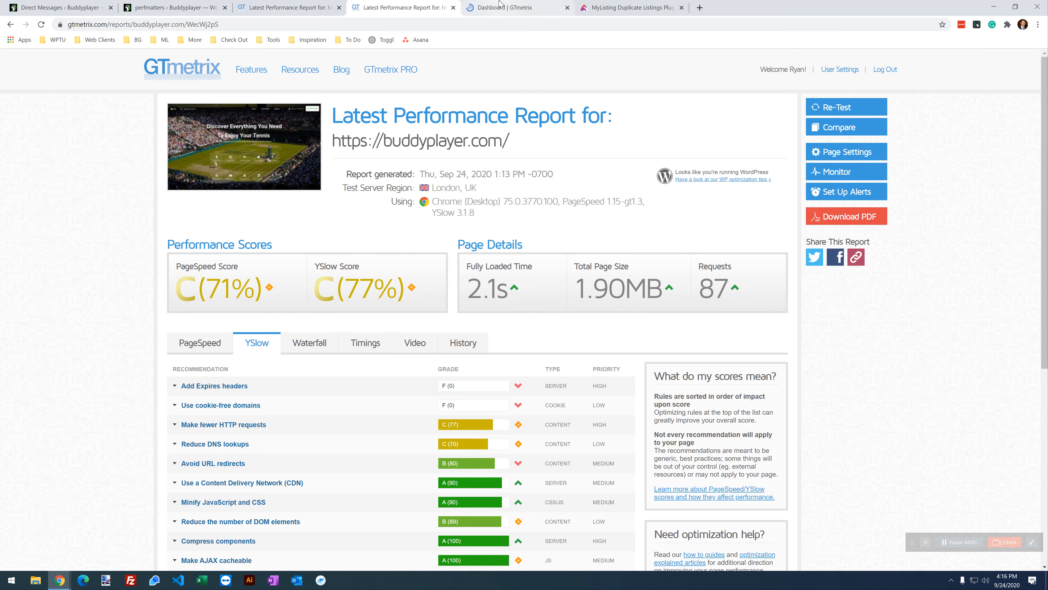
{"action": "left_click", "coordinate": [499, 5]}
Step: Open the live homepage in a new tab via the Visit Site link
{"action": "left_click", "coordinate": [157, 8]}
{"action": "mouse_move", "coordinate": [43, 58]}
{"action": "right_click", "coordinate": [33, 79]}
{"action": "left_click", "coordinate": [63, 85]}
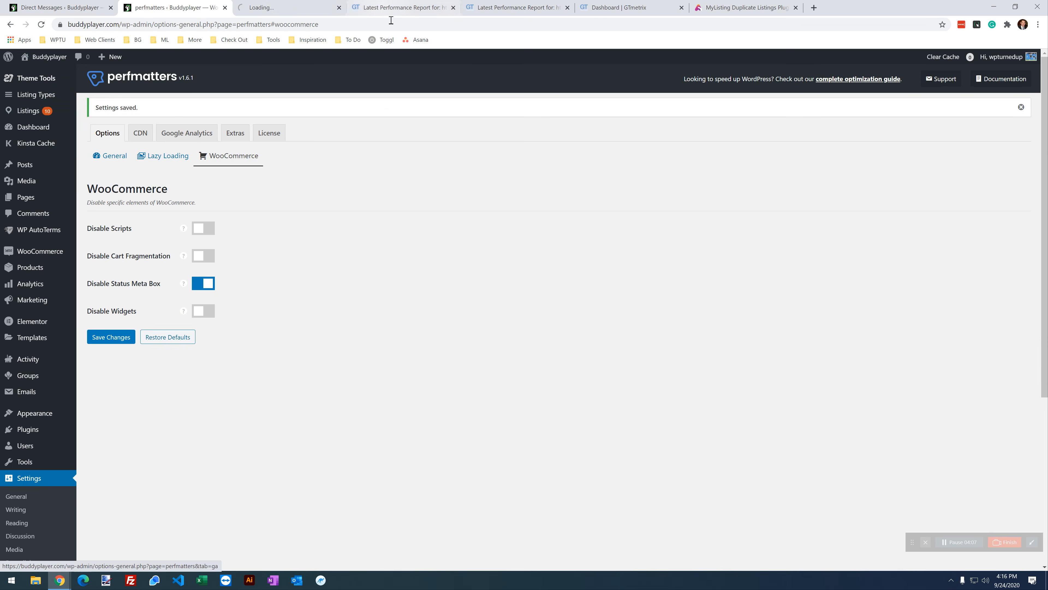
{"action": "left_click", "coordinate": [294, 13]}
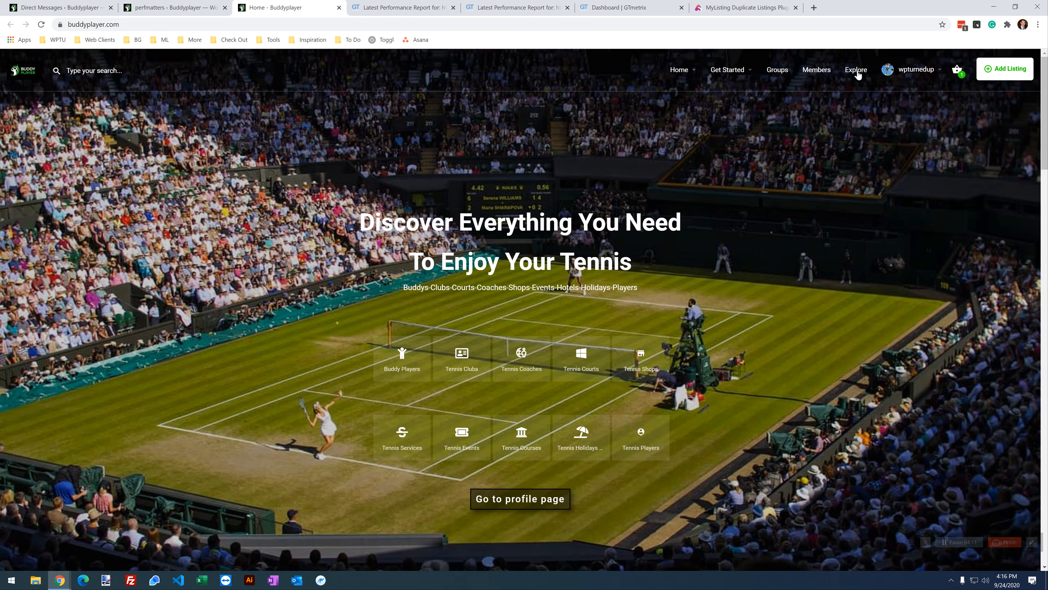
Step: Analyze the copied Explore page URL in GTmetrix from London, UK
{"action": "left_click", "coordinate": [861, 73]}
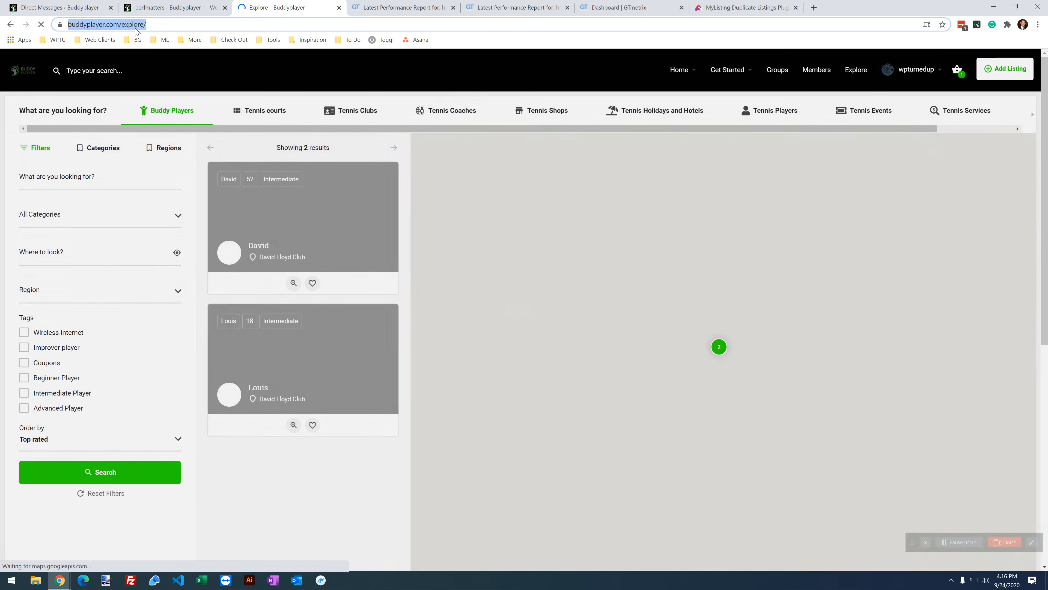
{"action": "right_click", "coordinate": [135, 26]}
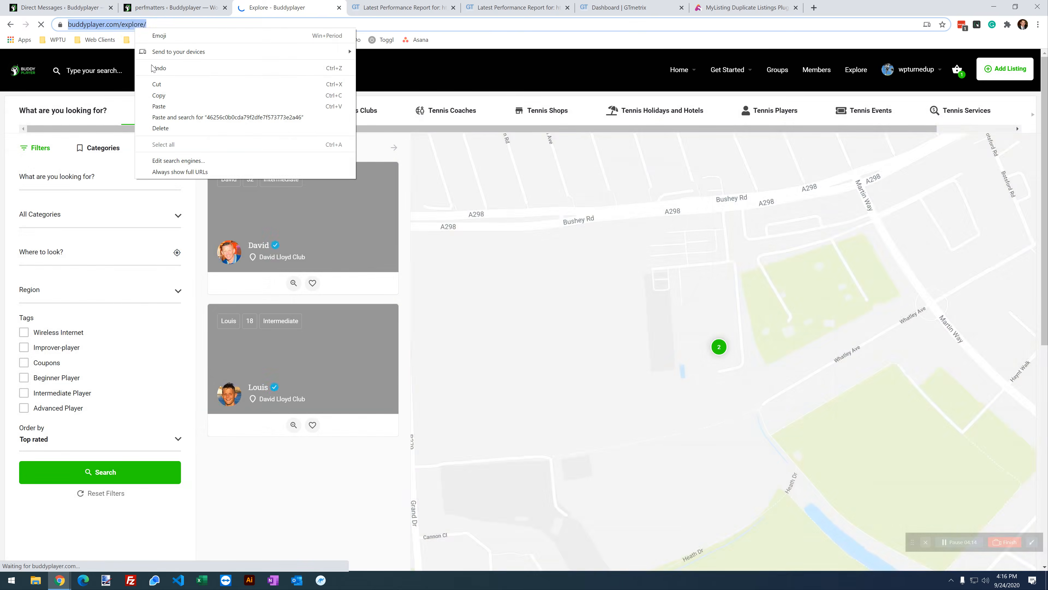
{"action": "left_click", "coordinate": [159, 95]}
{"action": "left_click", "coordinate": [619, 7]}
{"action": "right_click", "coordinate": [305, 160]}
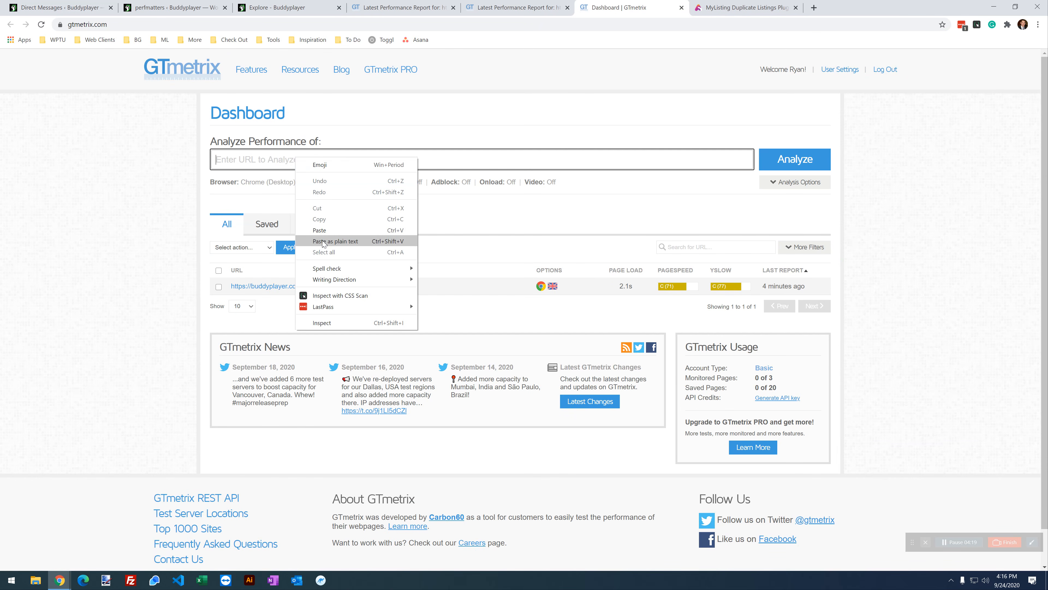
{"action": "left_click", "coordinate": [330, 241]}
{"action": "left_click", "coordinate": [336, 184]}
{"action": "left_click", "coordinate": [331, 185]}
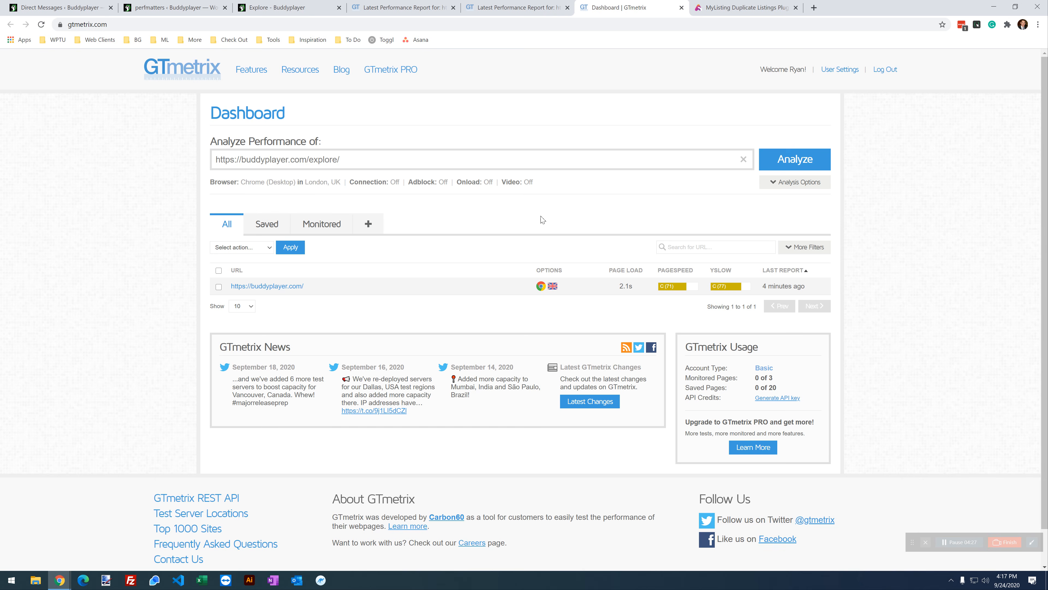
{"action": "left_click", "coordinate": [795, 161]}
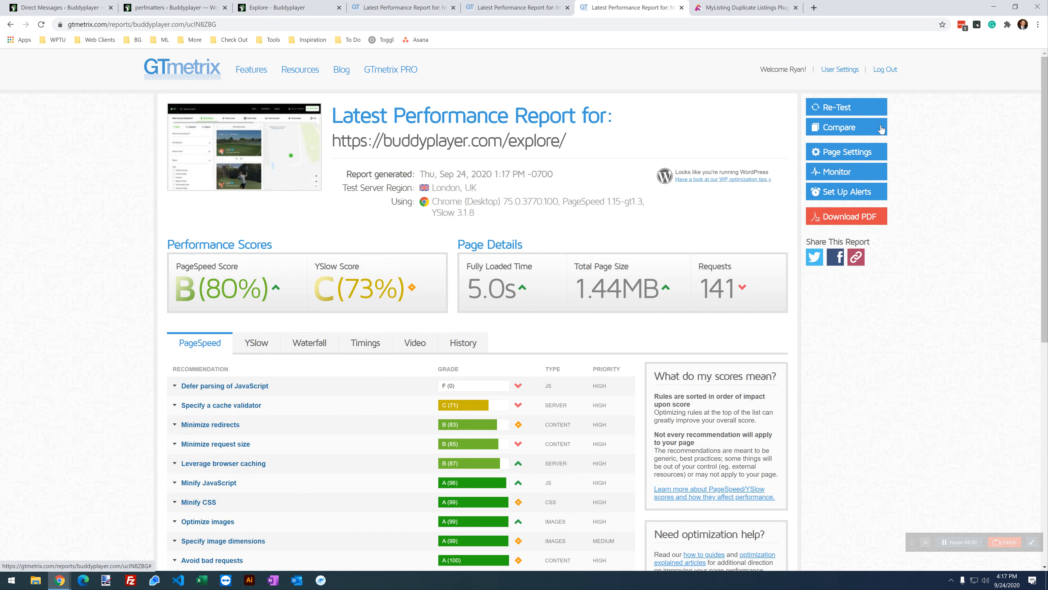
Step: Re-test the Explore page and duplicate the live Explore page tab
{"action": "left_click", "coordinate": [843, 109]}
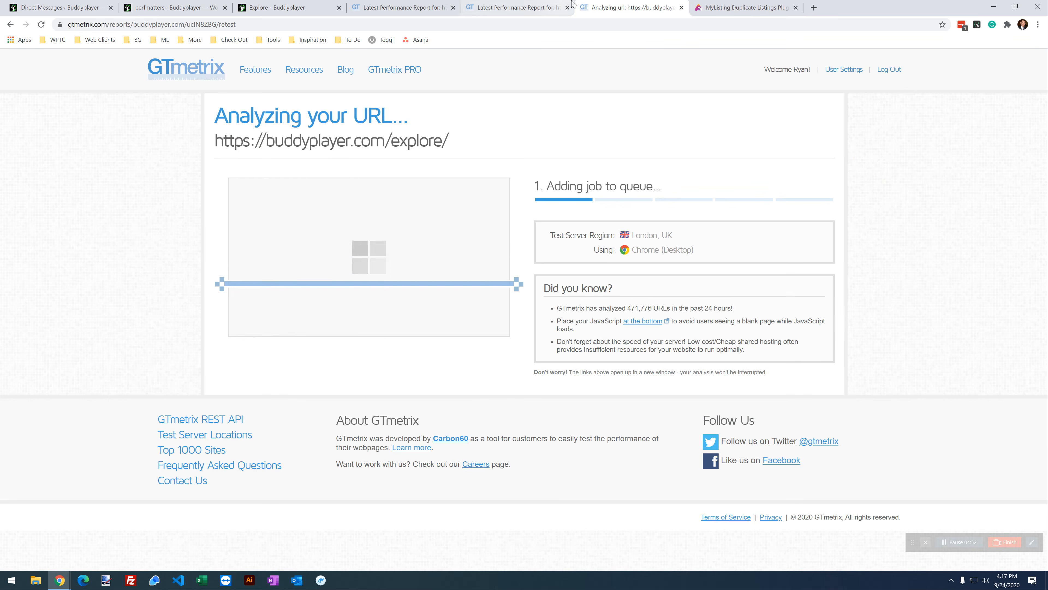
{"action": "left_click", "coordinate": [261, 11]}
{"action": "right_click", "coordinate": [272, 7]}
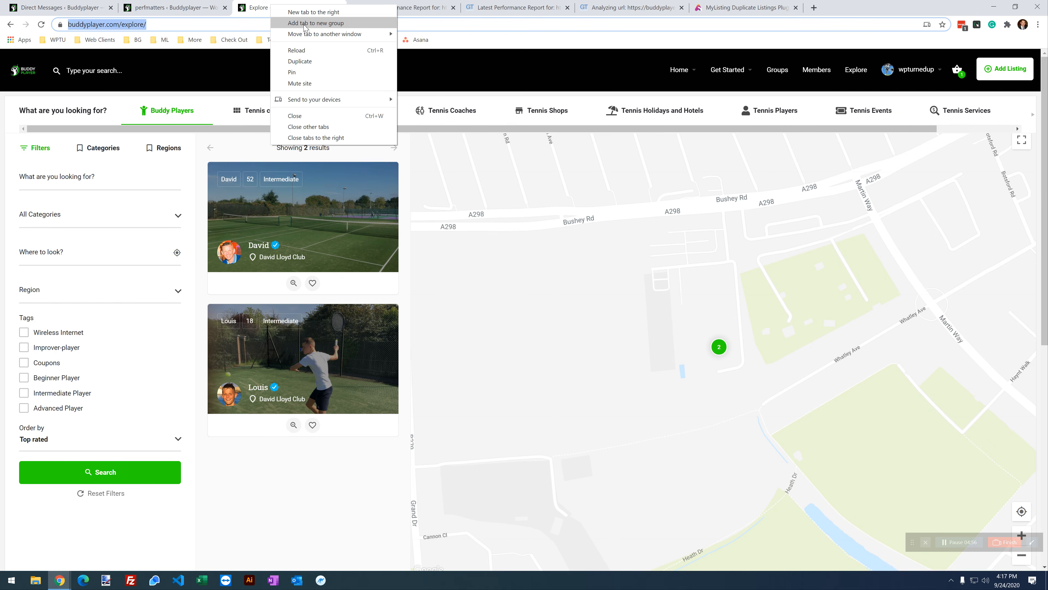
{"action": "left_click", "coordinate": [300, 61]}
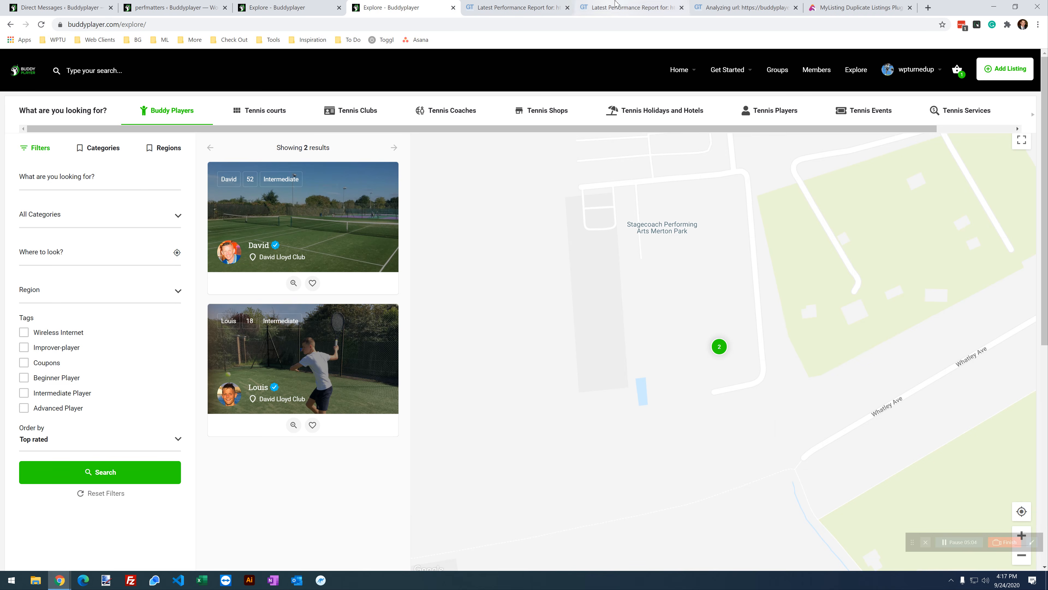
{"action": "left_click", "coordinate": [631, 7]}
{"action": "left_click", "coordinate": [709, 3]}
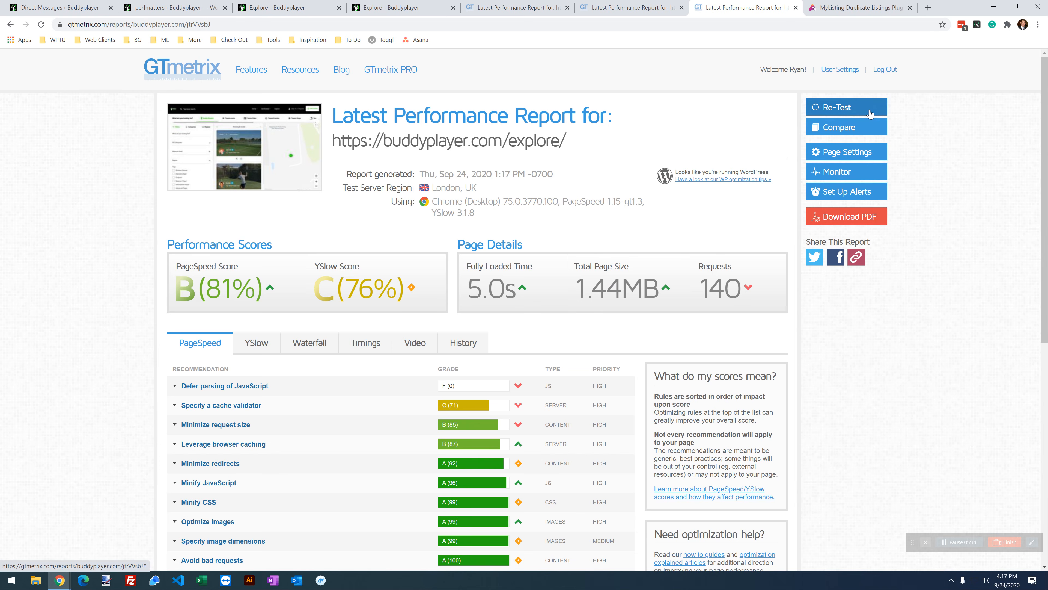
{"action": "left_click", "coordinate": [870, 113]}
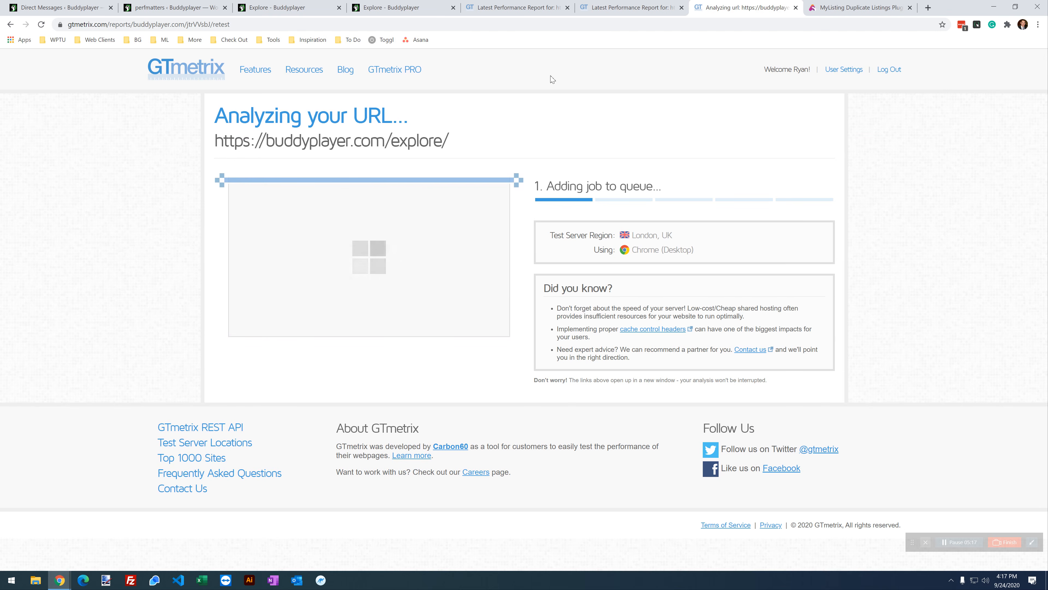
{"action": "left_click", "coordinate": [414, 8]}
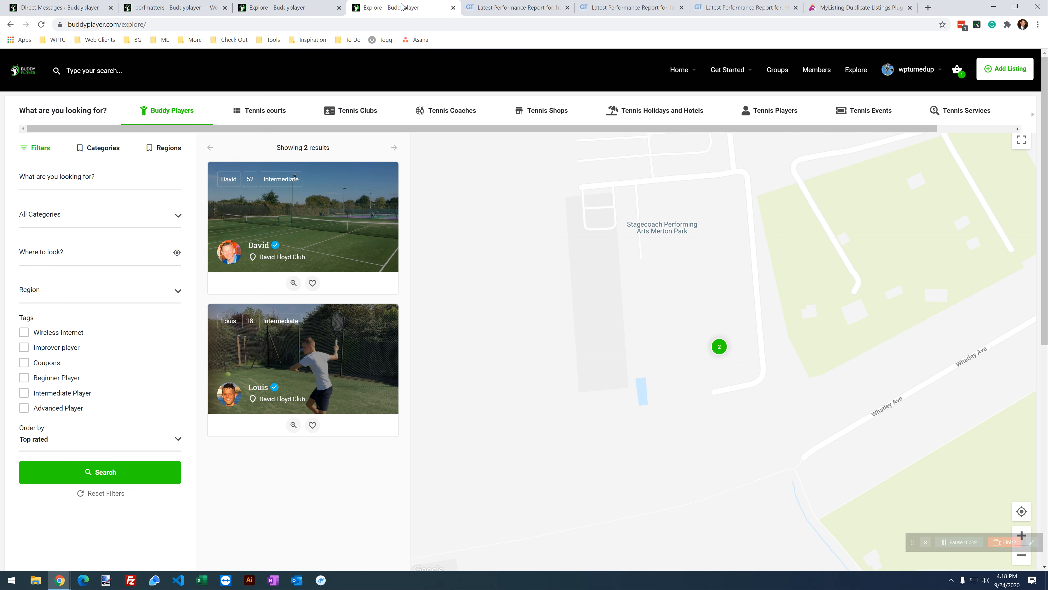
Step: Reload the Explore page with '?nocache' appended to its address
{"action": "left_click", "coordinate": [727, 5]}
{"action": "left_click", "coordinate": [451, 9]}
{"action": "left_click", "coordinate": [157, 24]}
{"action": "left_click", "coordinate": [150, 21]}
{"action": "type", "text": "?"}
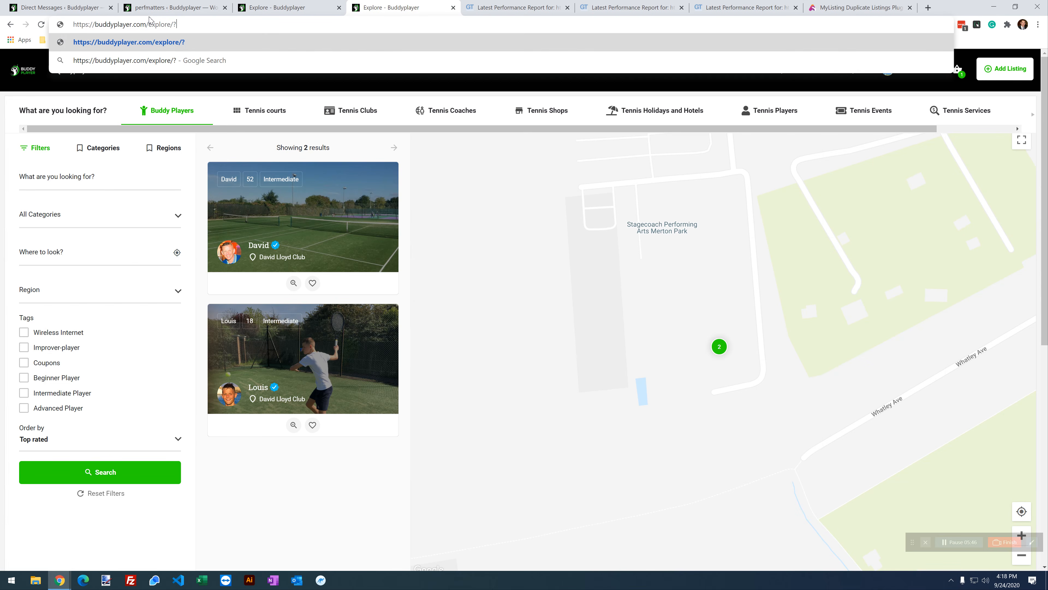
{"action": "type", "text": "nocache"}
{"action": "key", "text": "Return"}
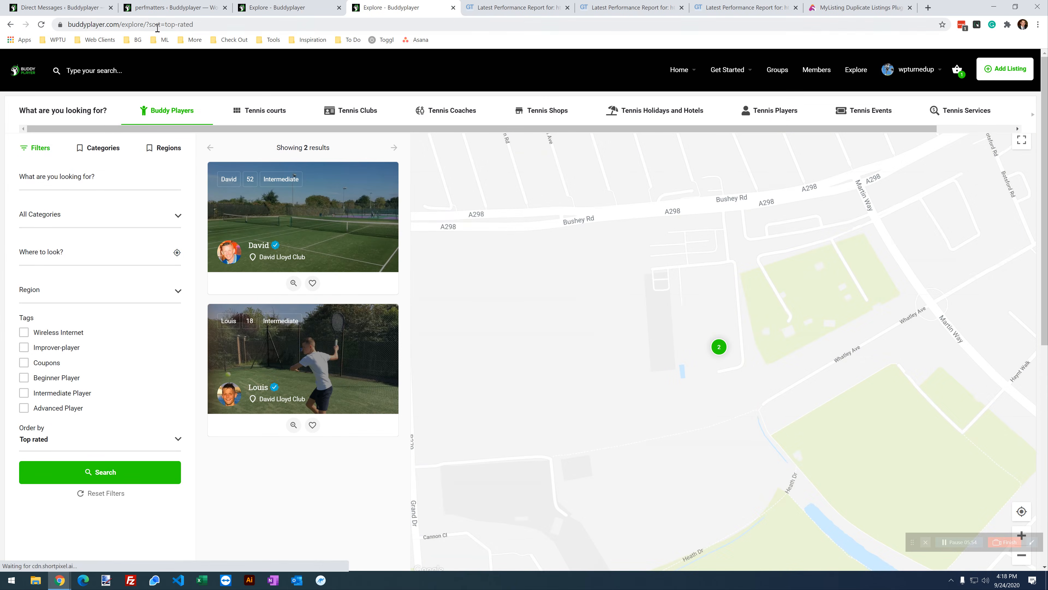
Step: Strip the '?sort=top-rated' query and reload the plain Explore page address
{"action": "left_click", "coordinate": [145, 24]}
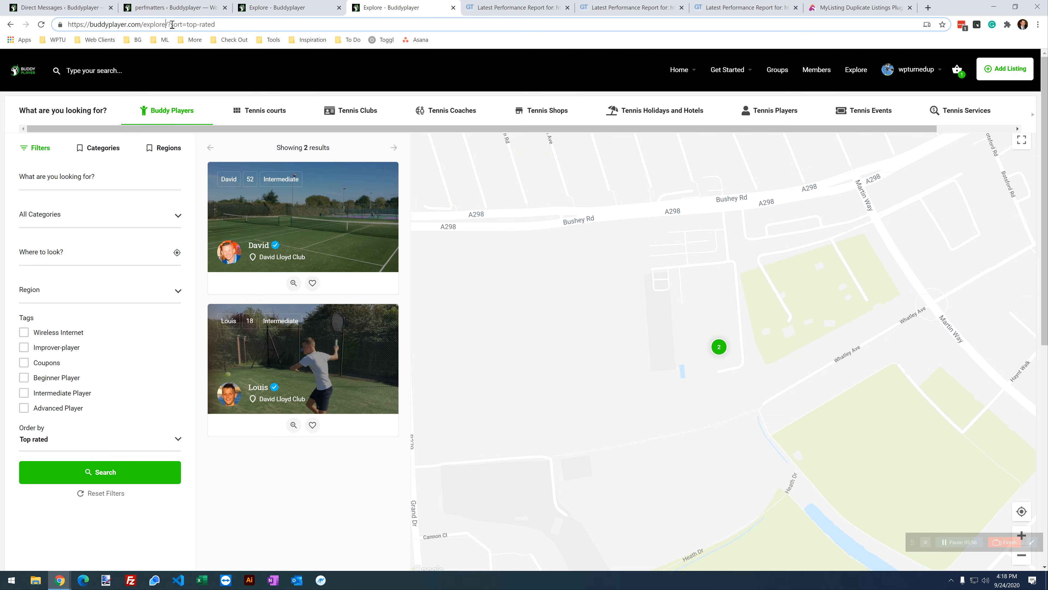
{"action": "left_click_drag", "start_coordinate": [168, 24], "coordinate": [291, 25]}
{"action": "key", "text": "BackSpace"}
{"action": "key", "text": "Return"}
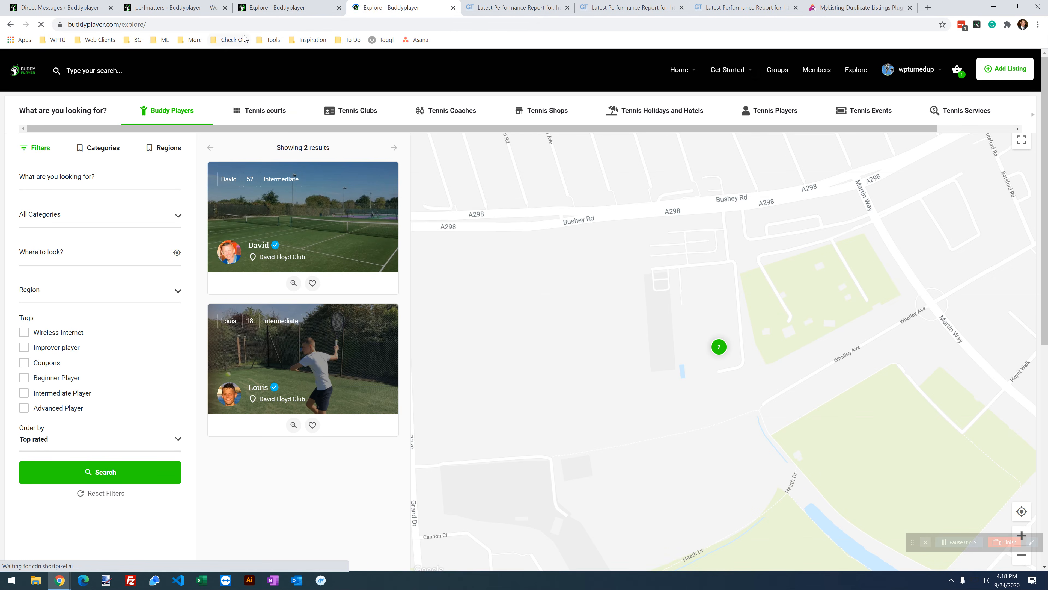
{"action": "left_click", "coordinate": [268, 7]}
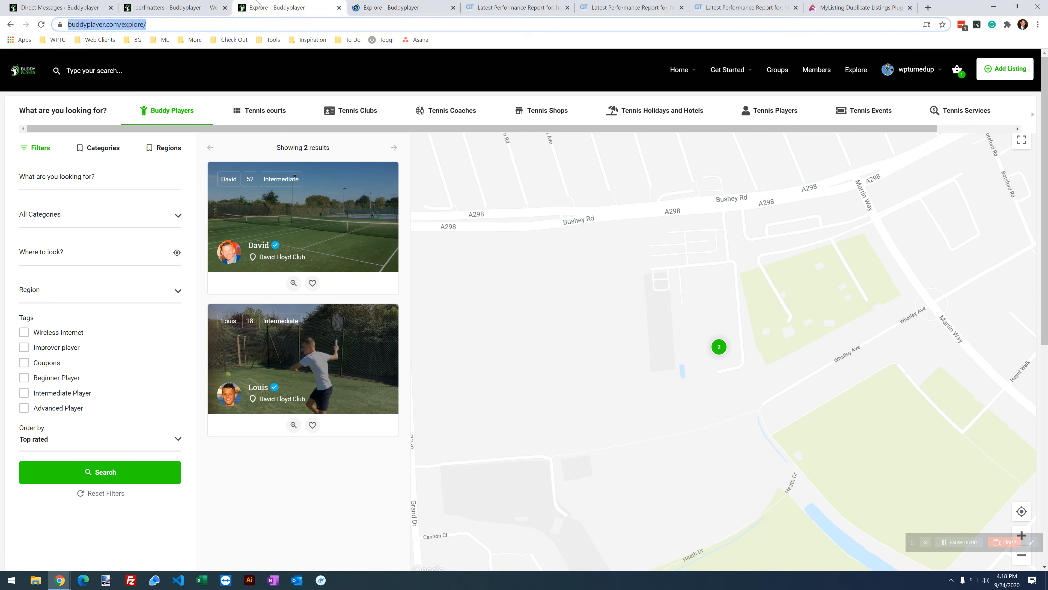
{"action": "left_click", "coordinate": [385, 11]}
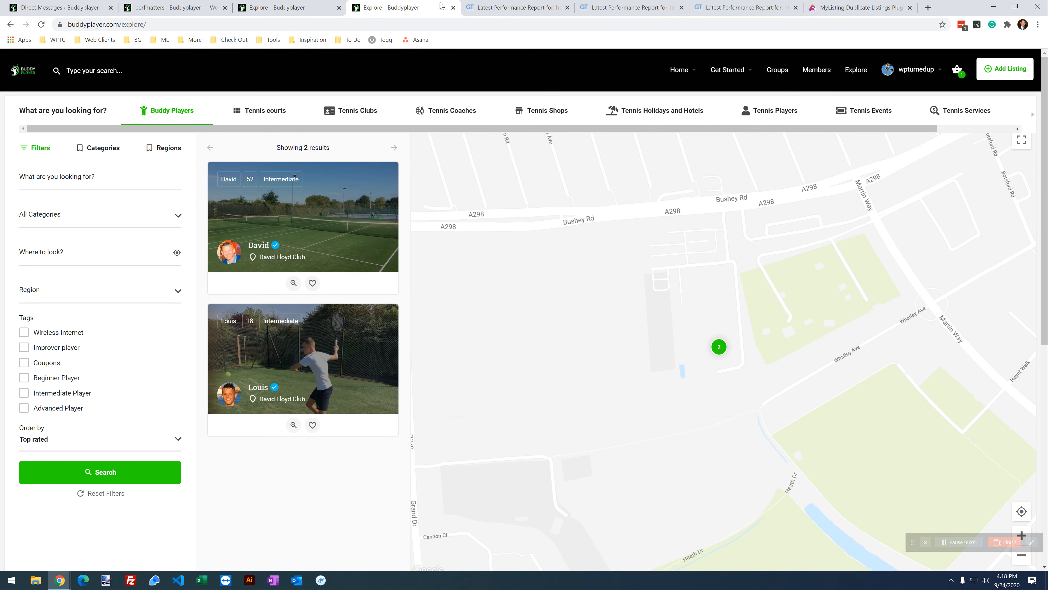
Step: Duplicate the GTmetrix report tab for the Explore page
{"action": "left_click", "coordinate": [749, 9]}
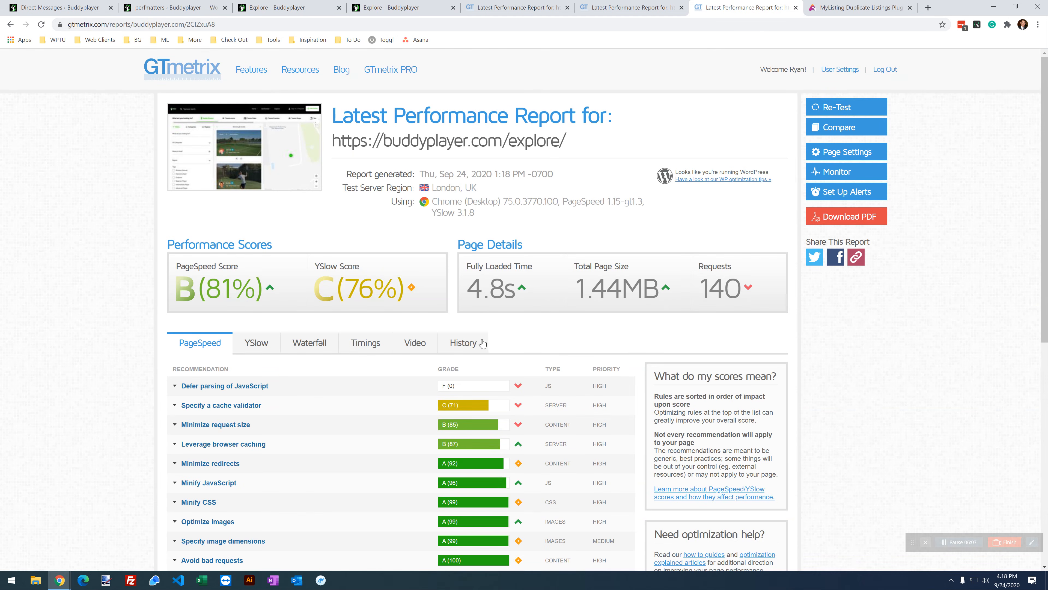
{"action": "right_click", "coordinate": [738, 8]}
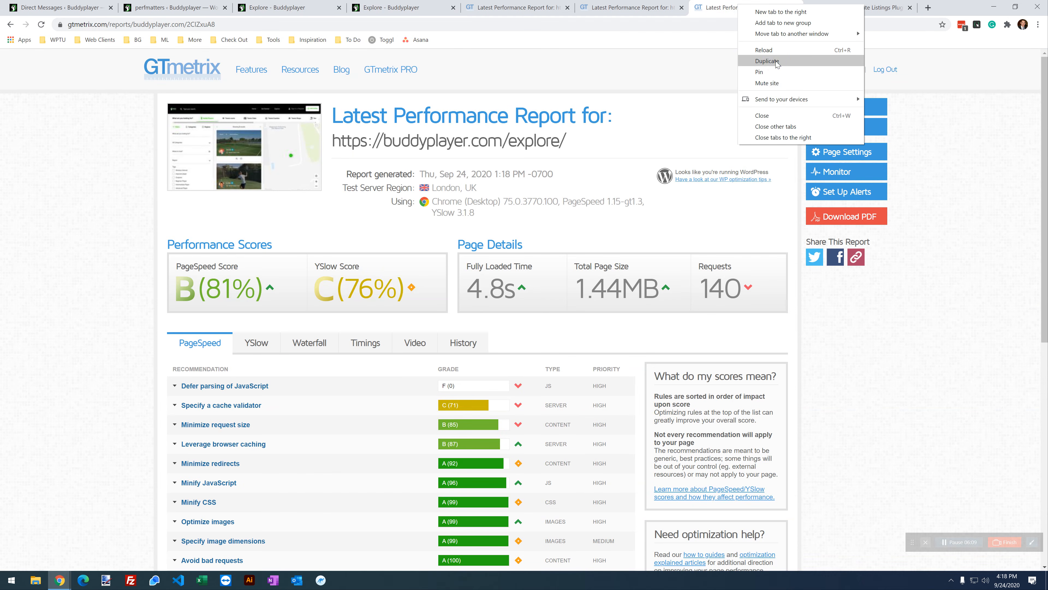
{"action": "left_click", "coordinate": [765, 66]}
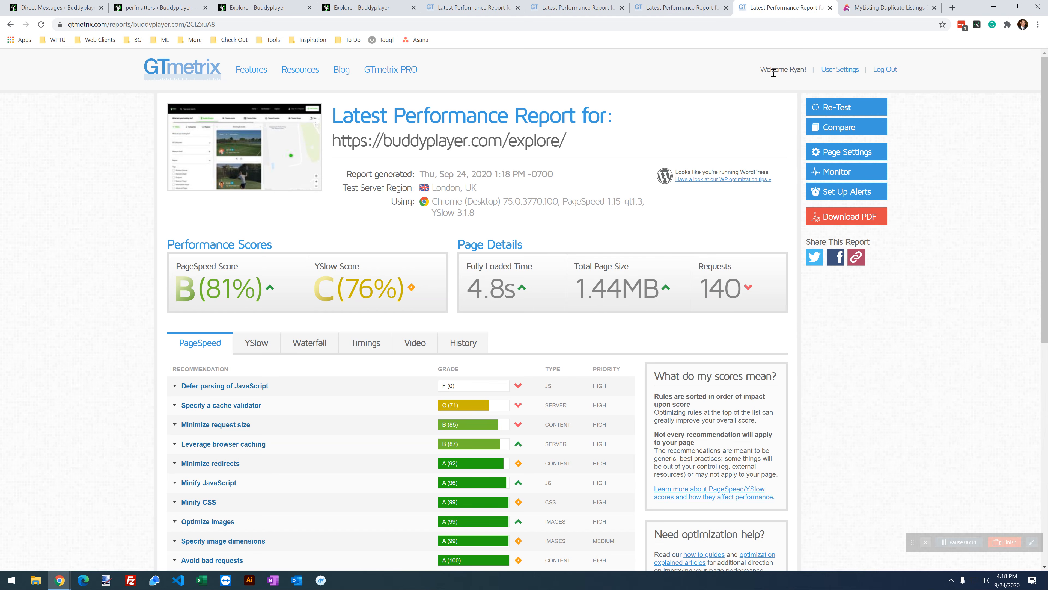
Step: Close the MyListing duplicate listings tab and return to the Perfmatters settings
{"action": "left_click", "coordinate": [891, 7]}
{"action": "key", "text": "ctrl+w"}
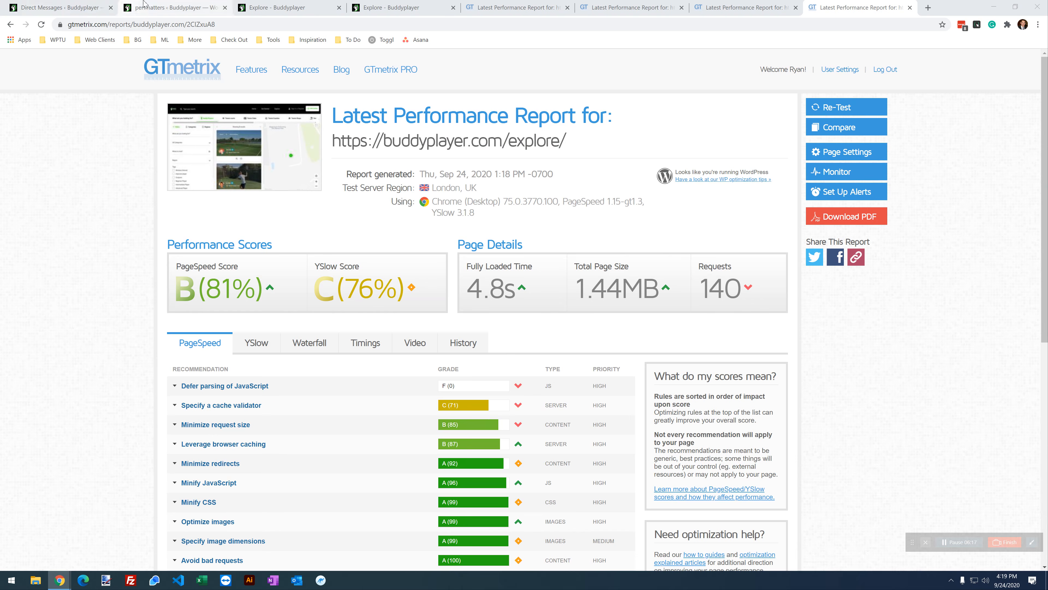
{"action": "left_click", "coordinate": [176, 5]}
{"action": "left_click", "coordinate": [255, 3]}
{"action": "left_click", "coordinate": [173, 7]}
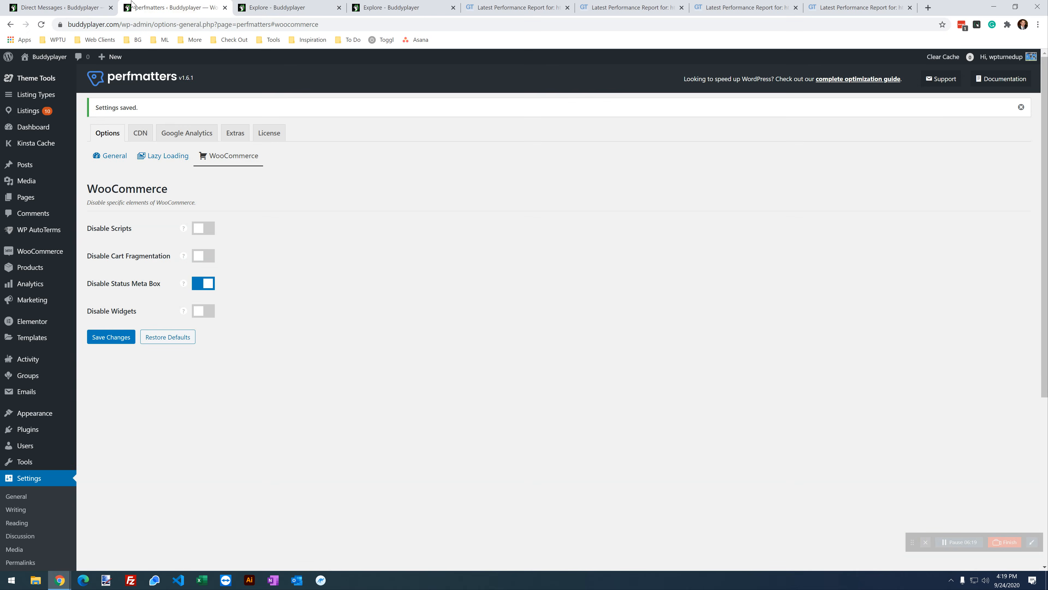
Step: From All Pages, open the Explore page's Script Manager in a new tab
{"action": "left_click", "coordinate": [85, 4]}
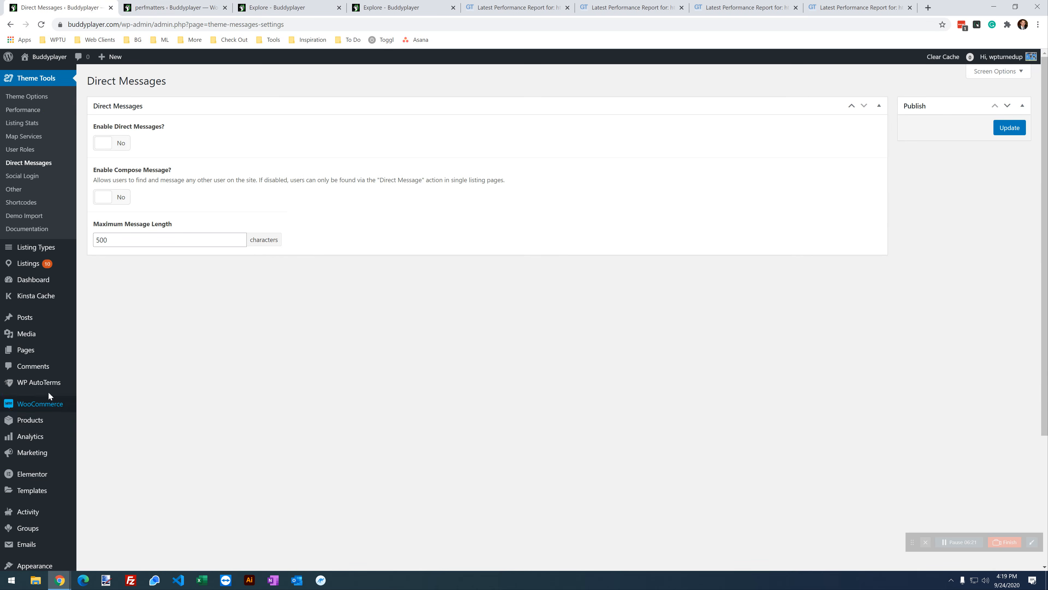
{"action": "left_click", "coordinate": [42, 352]}
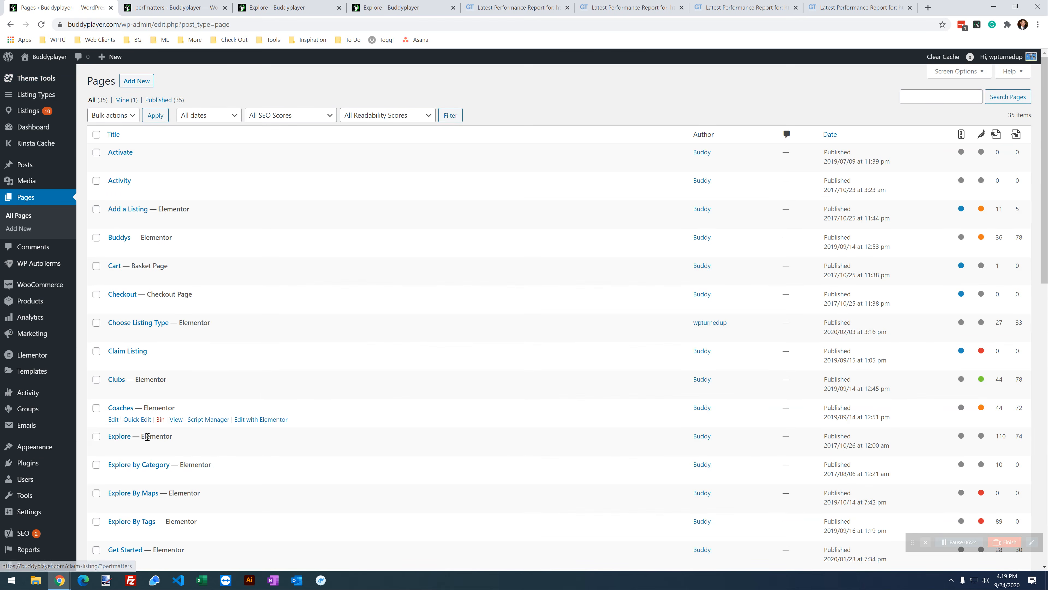
{"action": "right_click", "coordinate": [200, 448]}
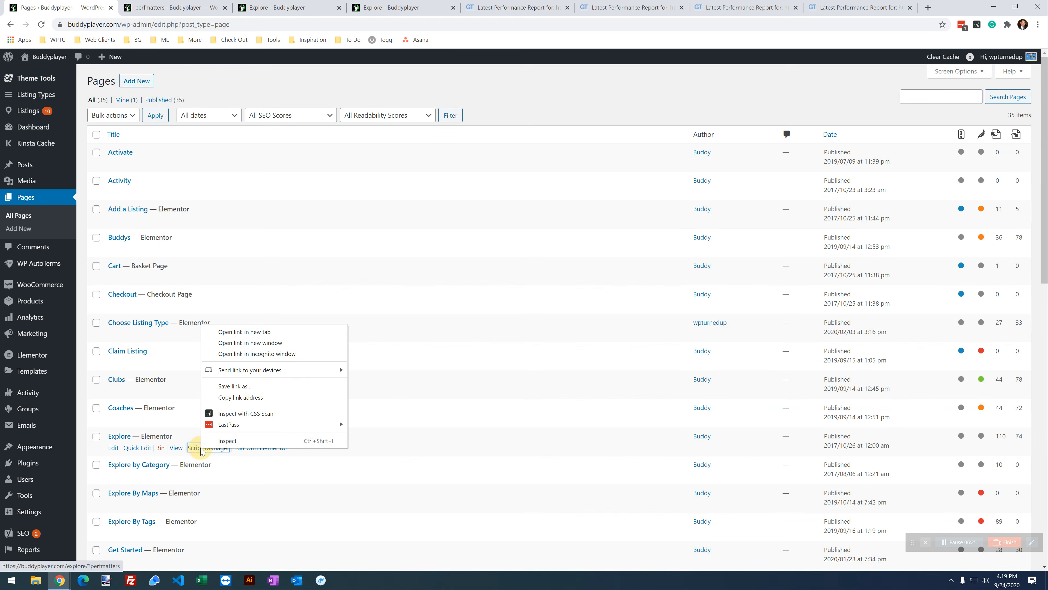
{"action": "left_click", "coordinate": [259, 332]}
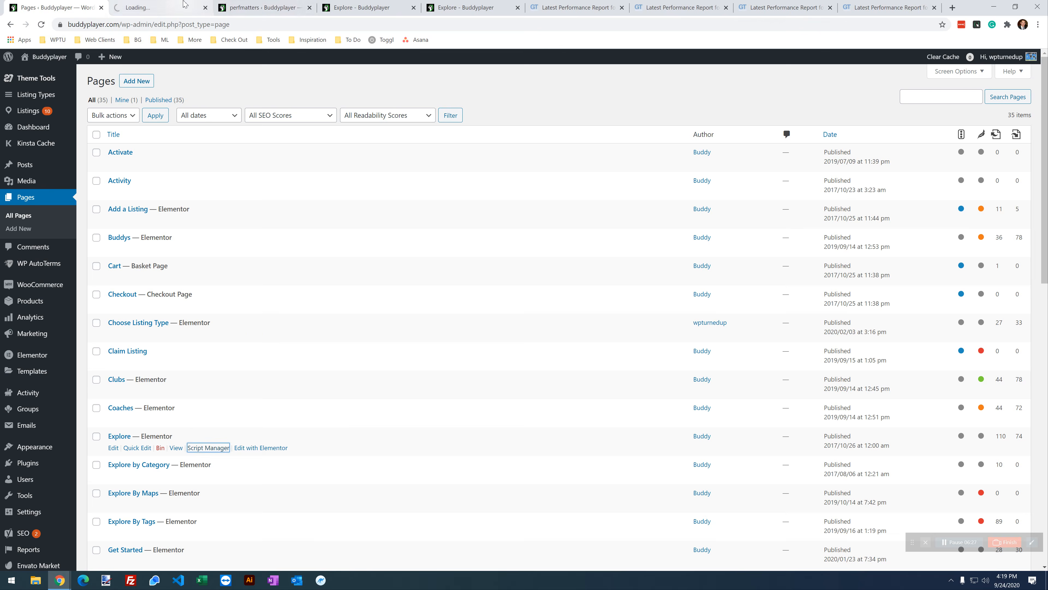
{"action": "left_click", "coordinate": [188, 9]}
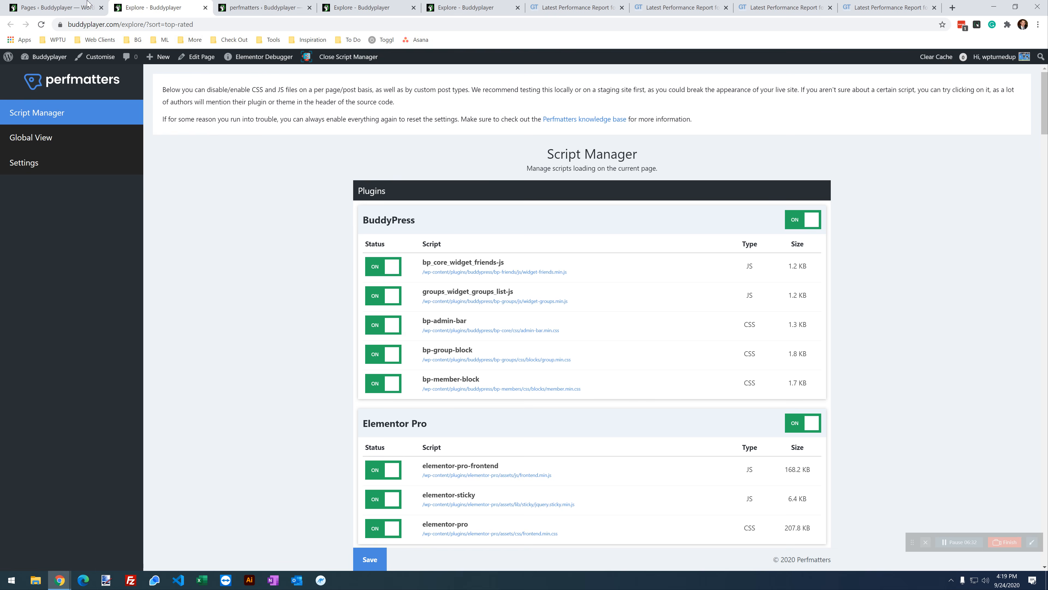
Step: Open the Home page's Script Manager in a new tab and view it
{"action": "left_click", "coordinate": [56, 8]}
{"action": "scroll", "coordinate": [141, 308], "scroll_direction": "down", "scroll_amount": 5}
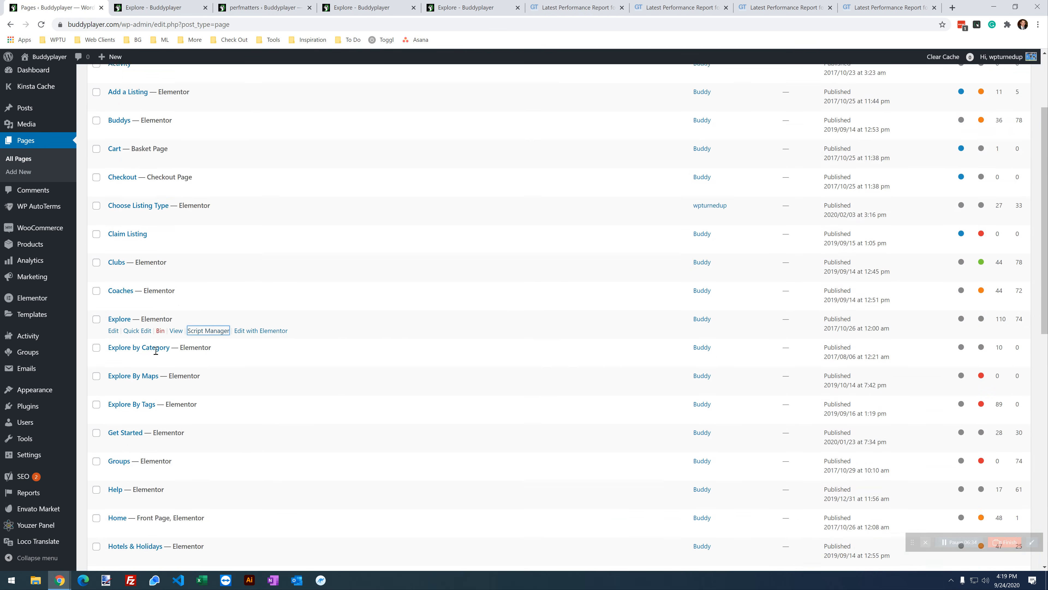
{"action": "right_click", "coordinate": [209, 407]}
{"action": "left_click", "coordinate": [238, 416]}
{"action": "left_click", "coordinate": [197, 5]}
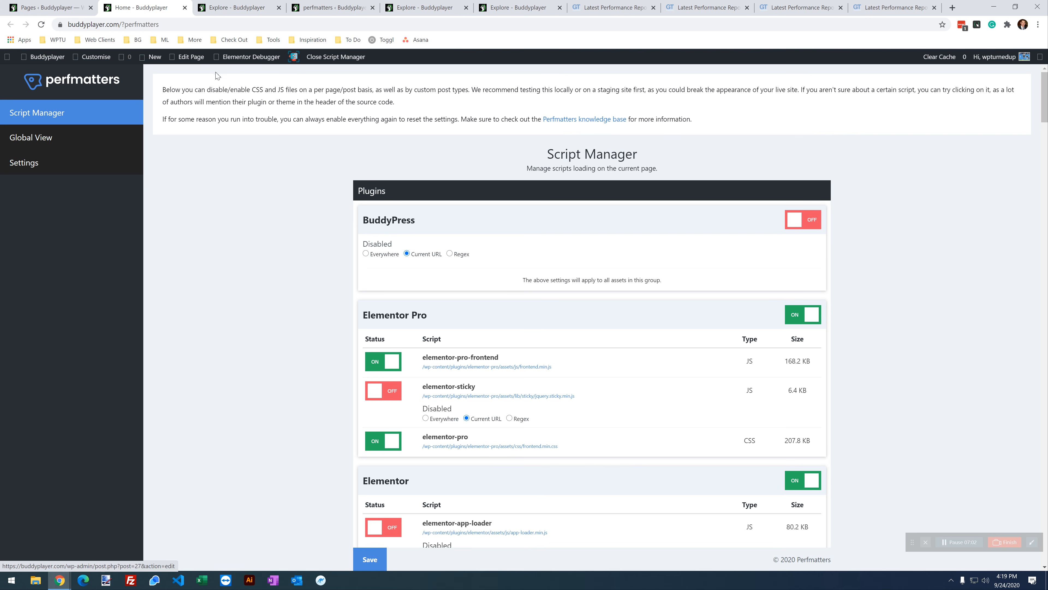
Step: Scroll to Misc and locate the 57.6 KB dashicons asset in the Home Script Manager
{"action": "scroll", "coordinate": [228, 250], "scroll_direction": "down", "scroll_amount": 4}
{"action": "scroll", "coordinate": [226, 249], "scroll_direction": "up", "scroll_amount": 4}
{"action": "scroll", "coordinate": [241, 356], "scroll_direction": "down", "scroll_amount": 10}
{"action": "scroll", "coordinate": [248, 357], "scroll_direction": "down", "scroll_amount": 10}
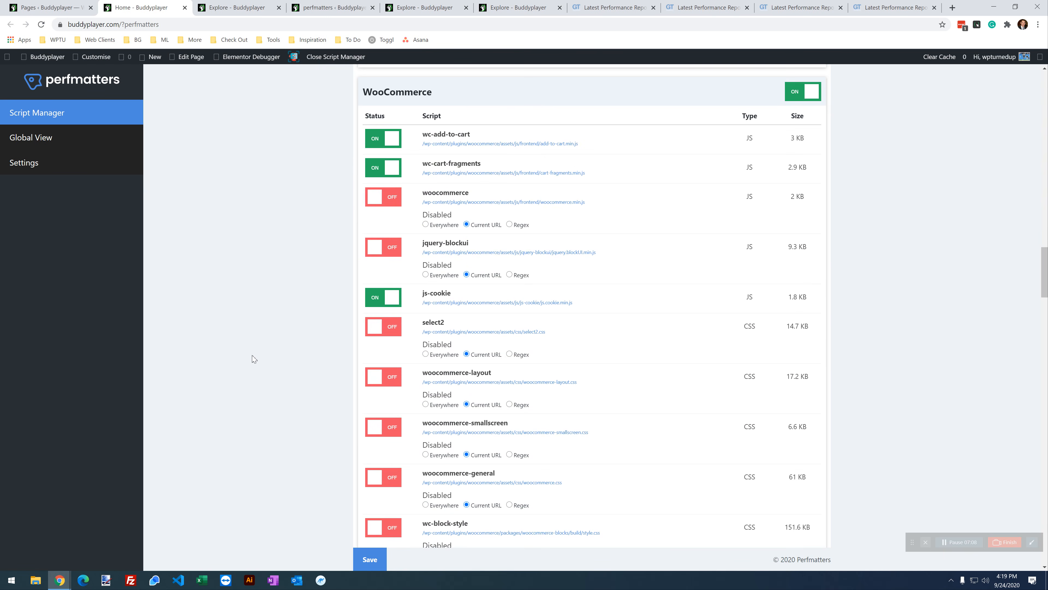
{"action": "scroll", "coordinate": [254, 358], "scroll_direction": "down", "scroll_amount": 15}
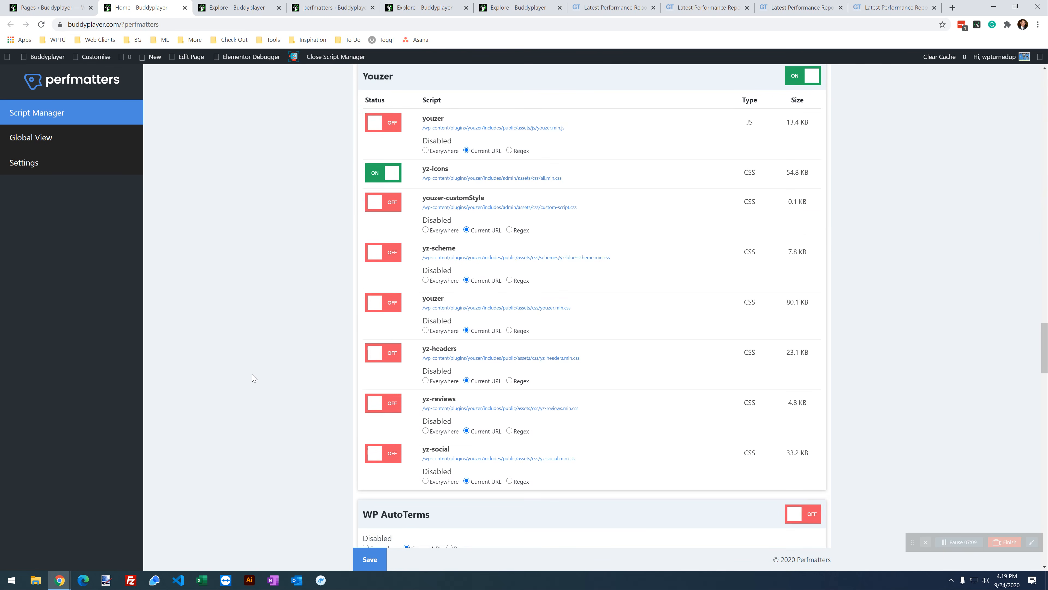
{"action": "scroll", "coordinate": [254, 378], "scroll_direction": "down", "scroll_amount": 15}
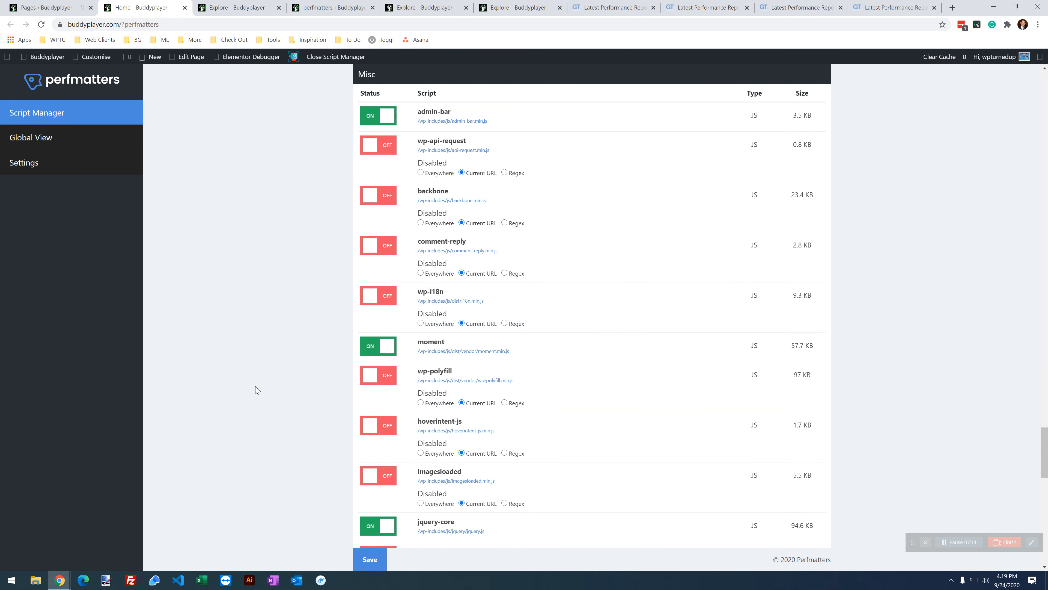
{"action": "scroll", "coordinate": [257, 389], "scroll_direction": "down", "scroll_amount": 6}
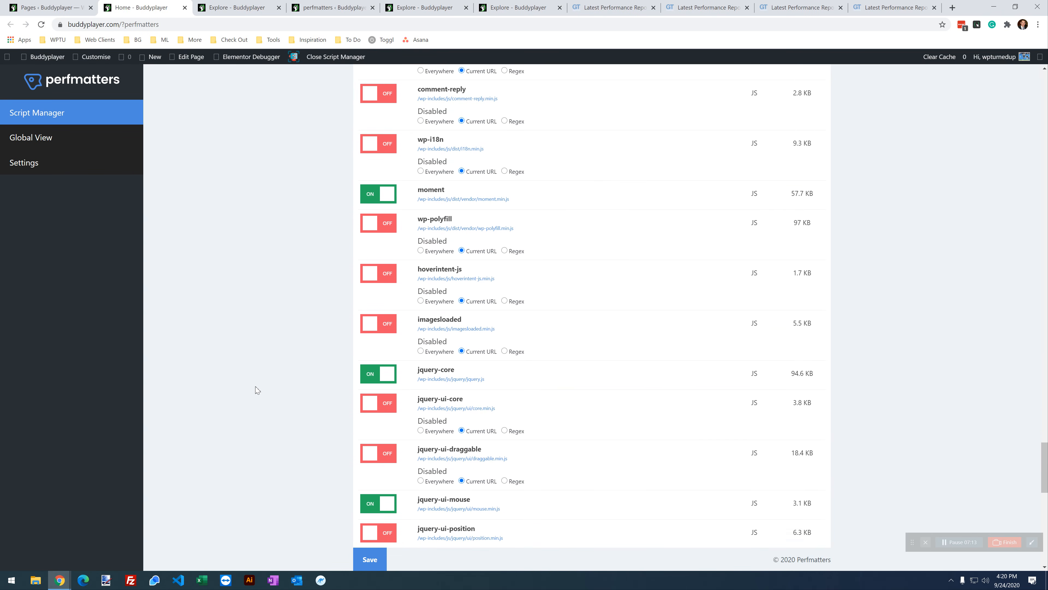
{"action": "scroll", "coordinate": [257, 391], "scroll_direction": "down", "scroll_amount": 10}
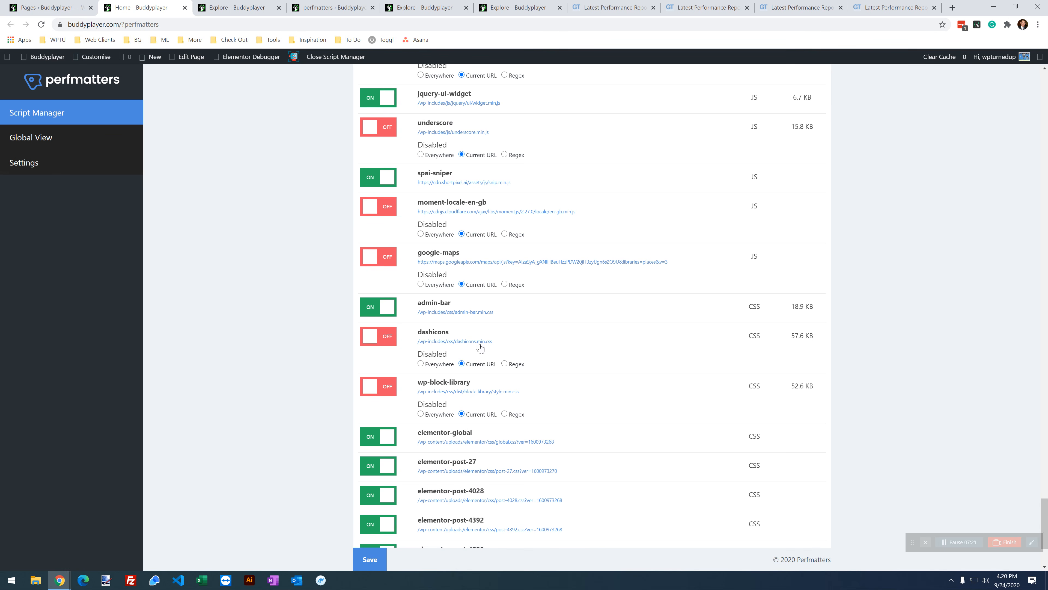
{"action": "double_click", "coordinate": [428, 329]}
{"action": "left_click_drag", "start_coordinate": [774, 335], "coordinate": [805, 335]}
Step: Turn dashicons ON for the Home page, save, and reload the Script Manager
{"action": "left_click", "coordinate": [391, 342]}
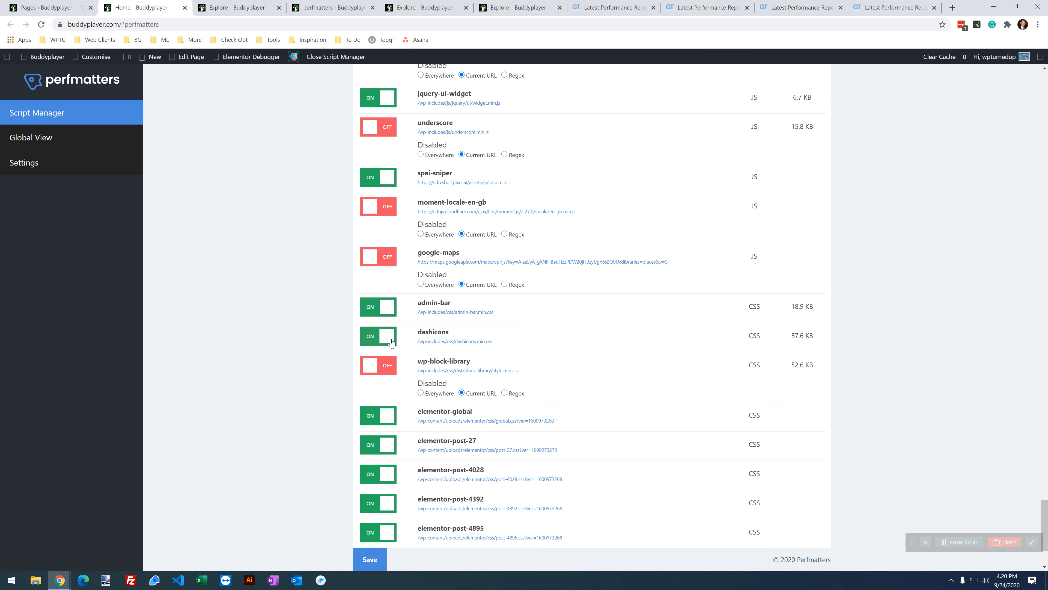
{"action": "left_click", "coordinate": [368, 559]}
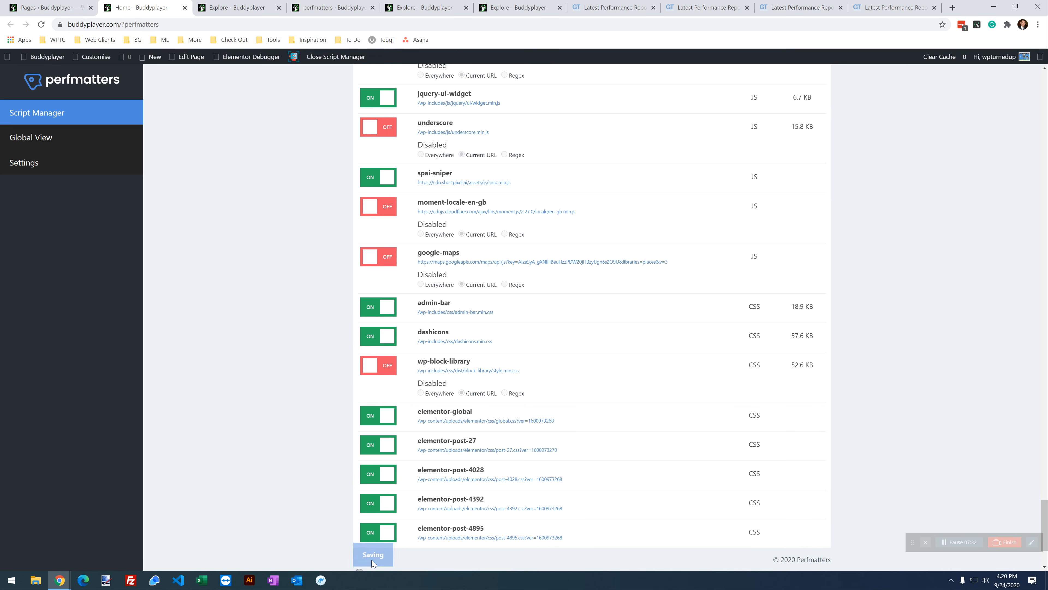
{"action": "left_click", "coordinate": [42, 25]}
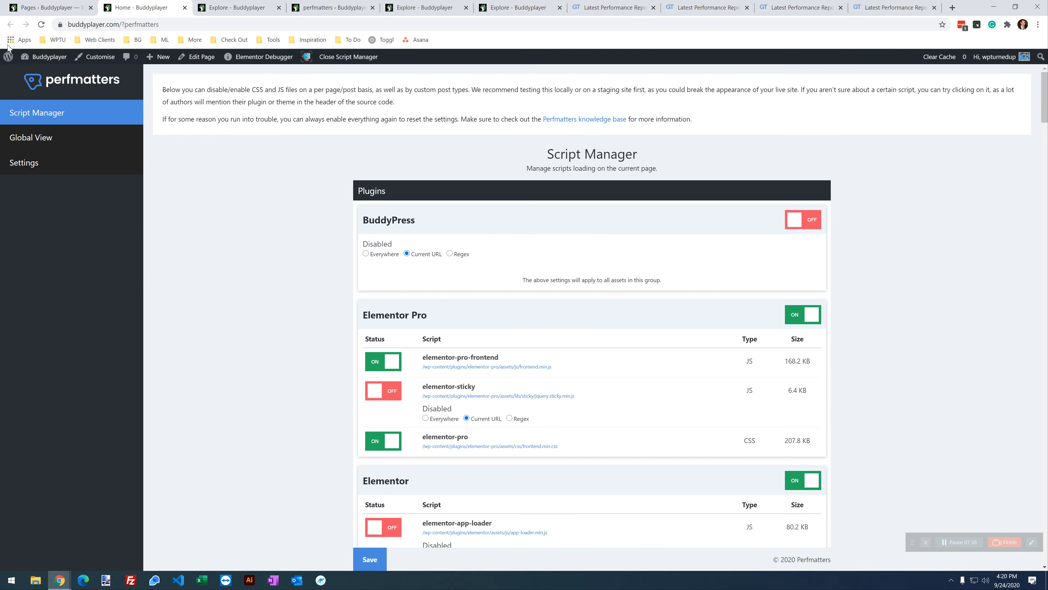
Step: Disable all BuddyPress assets on the Explore page for the Current URL only
{"action": "left_click", "coordinate": [256, 5]}
{"action": "left_click", "coordinate": [286, 287]}
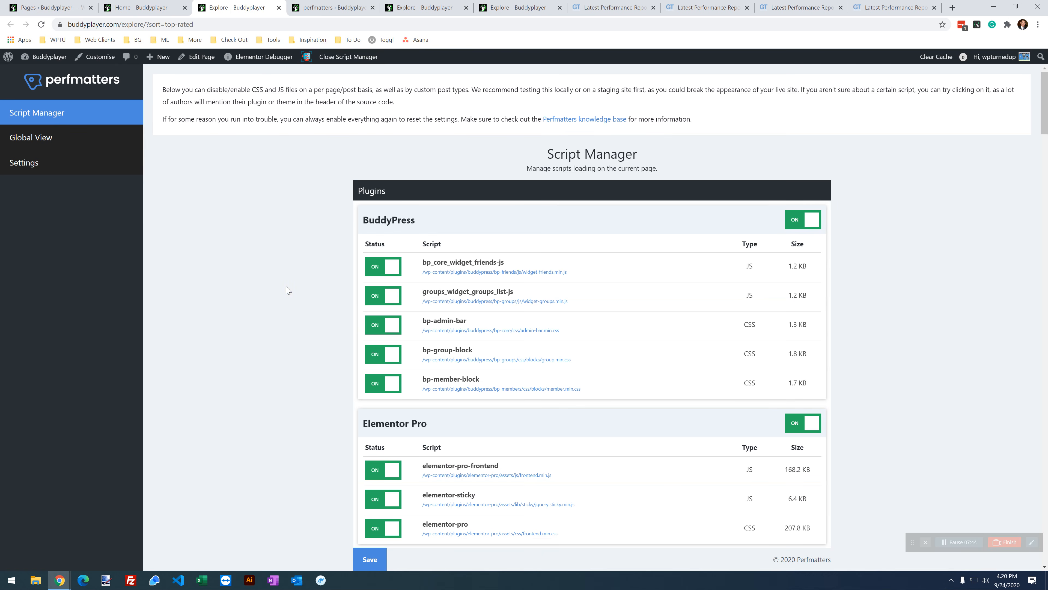
{"action": "left_click", "coordinate": [159, 4]}
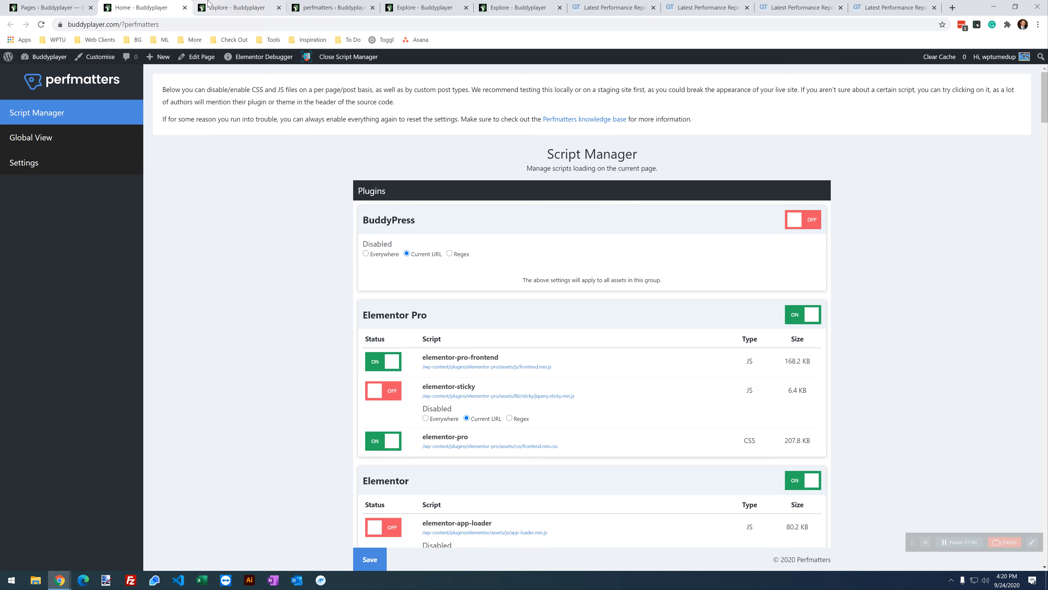
{"action": "left_click", "coordinate": [225, 10]}
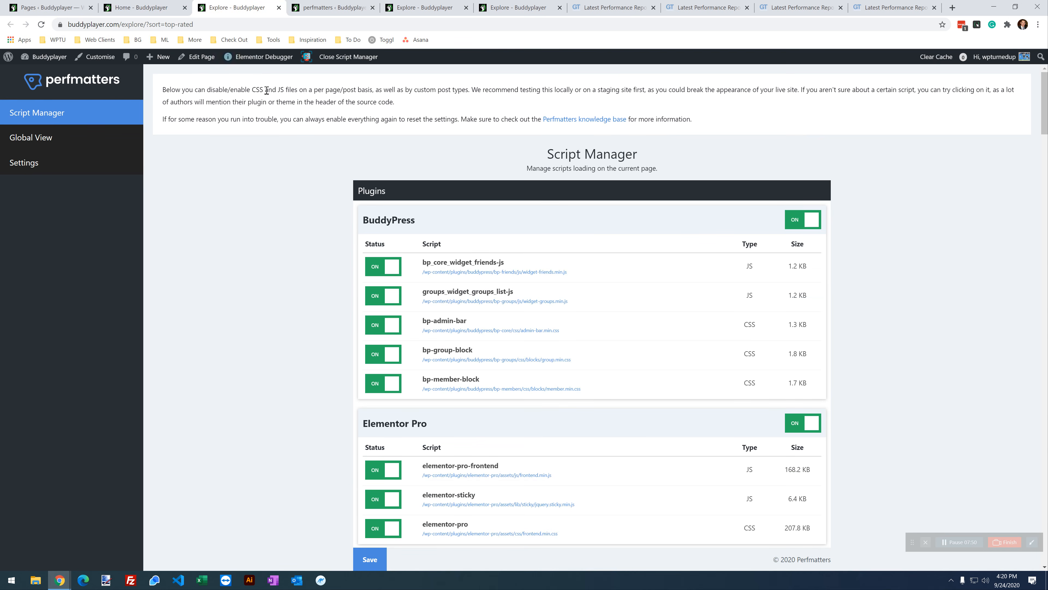
{"action": "left_click", "coordinate": [795, 225]}
{"action": "left_click", "coordinate": [423, 256]}
Step: Disable Elementor Pro for the Explore page's Current URL and save the settings
{"action": "left_click", "coordinate": [161, 8]}
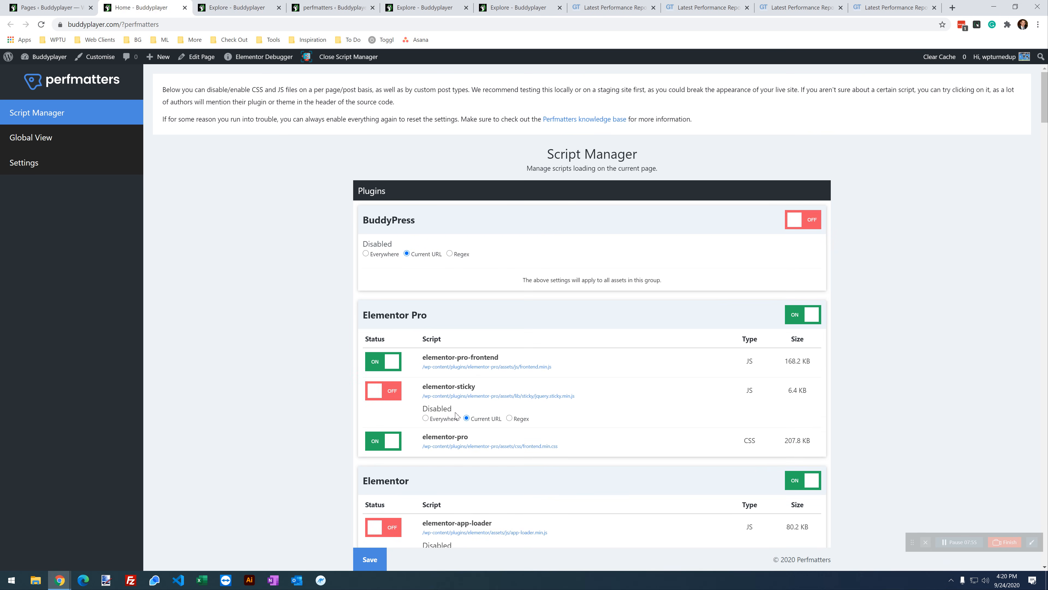
{"action": "key", "text": "ctrl+Tab"}
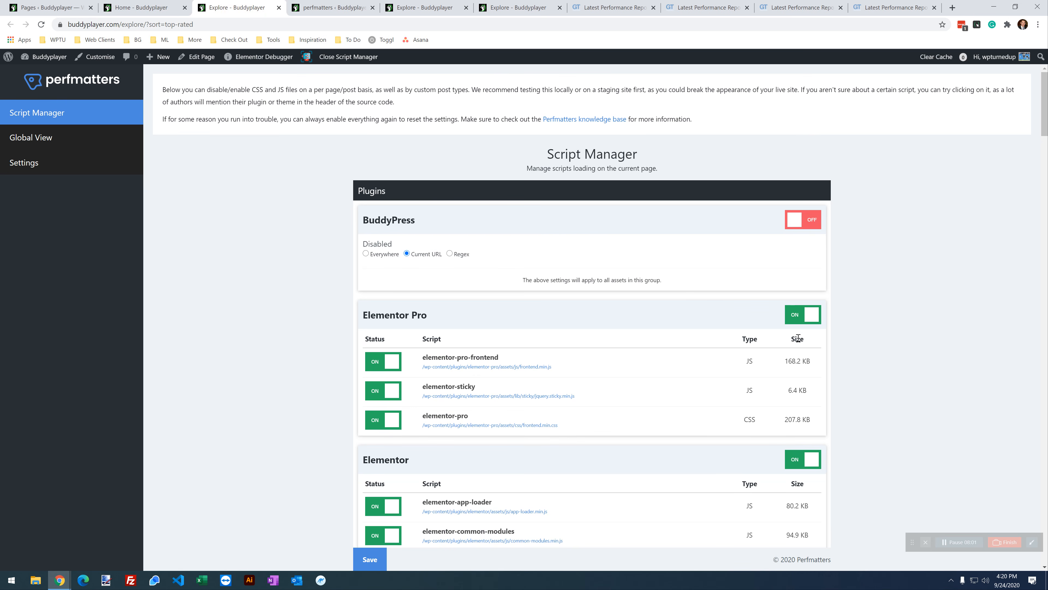
{"action": "left_click", "coordinate": [795, 315]}
{"action": "left_click", "coordinate": [407, 348]}
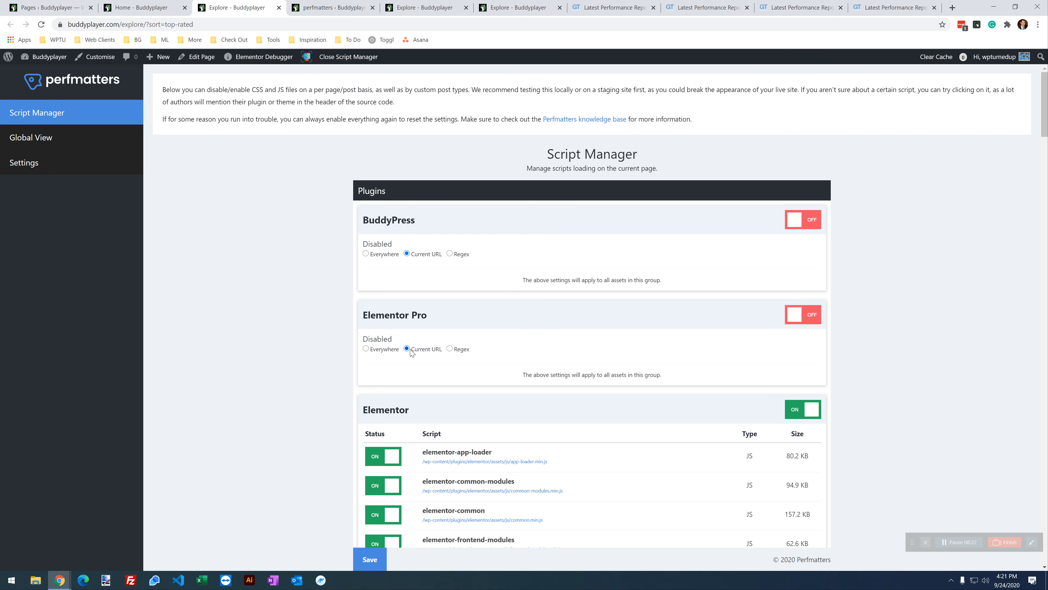
{"action": "left_click", "coordinate": [372, 560]}
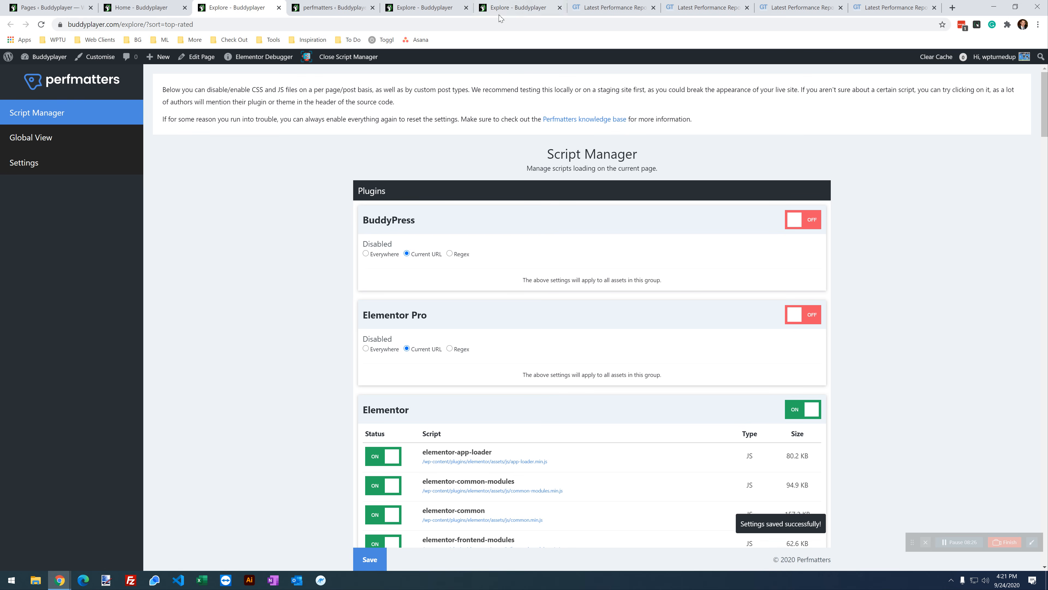
Step: Reload the live Explore page to confirm it still renders
{"action": "left_click", "coordinate": [510, 13]}
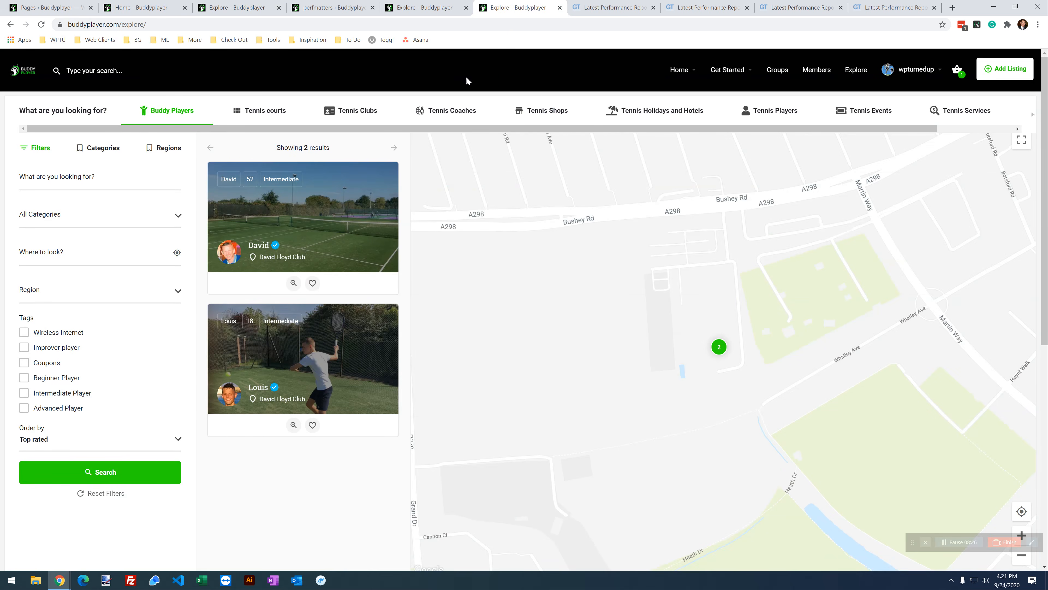
{"action": "left_click", "coordinate": [41, 25]}
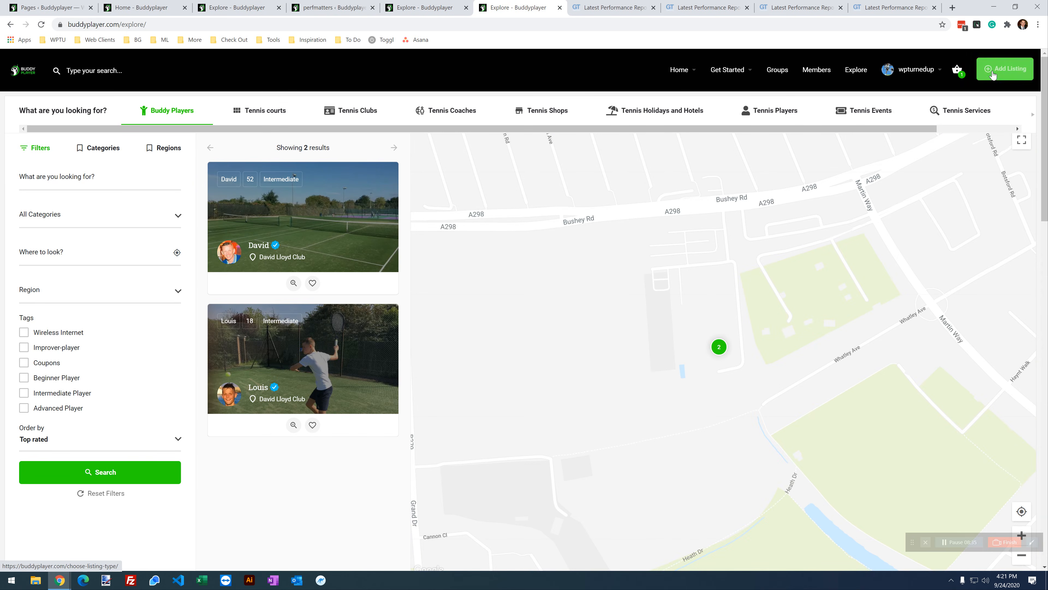
{"action": "left_click", "coordinate": [887, 71]}
{"action": "scroll", "coordinate": [323, 396], "scroll_direction": "down", "scroll_amount": 10}
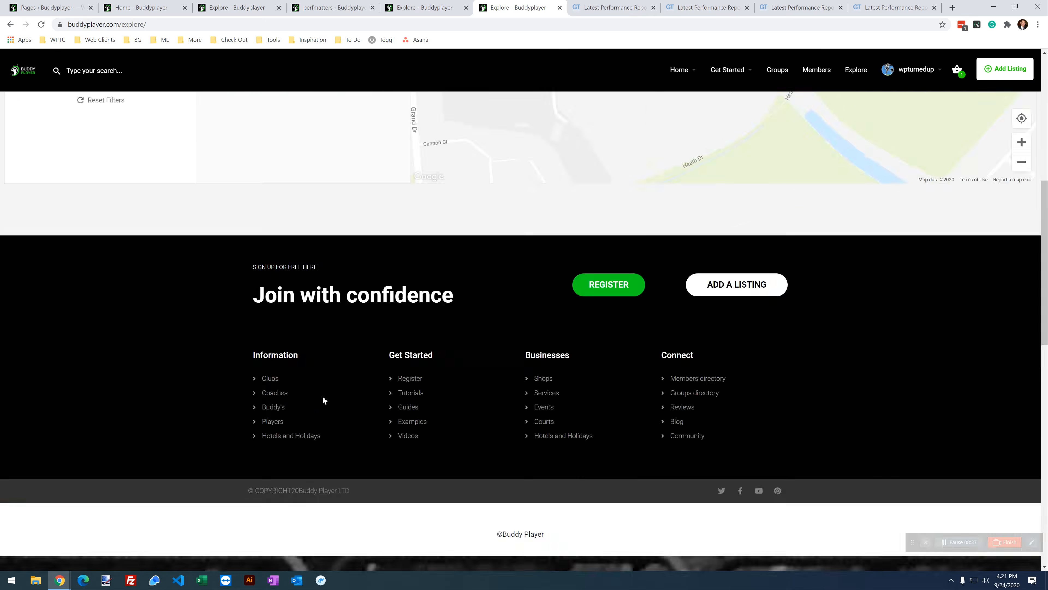
{"action": "scroll", "coordinate": [492, 384], "scroll_direction": "up", "scroll_amount": 3}
{"action": "scroll", "coordinate": [492, 384], "scroll_direction": "down", "scroll_amount": 12}
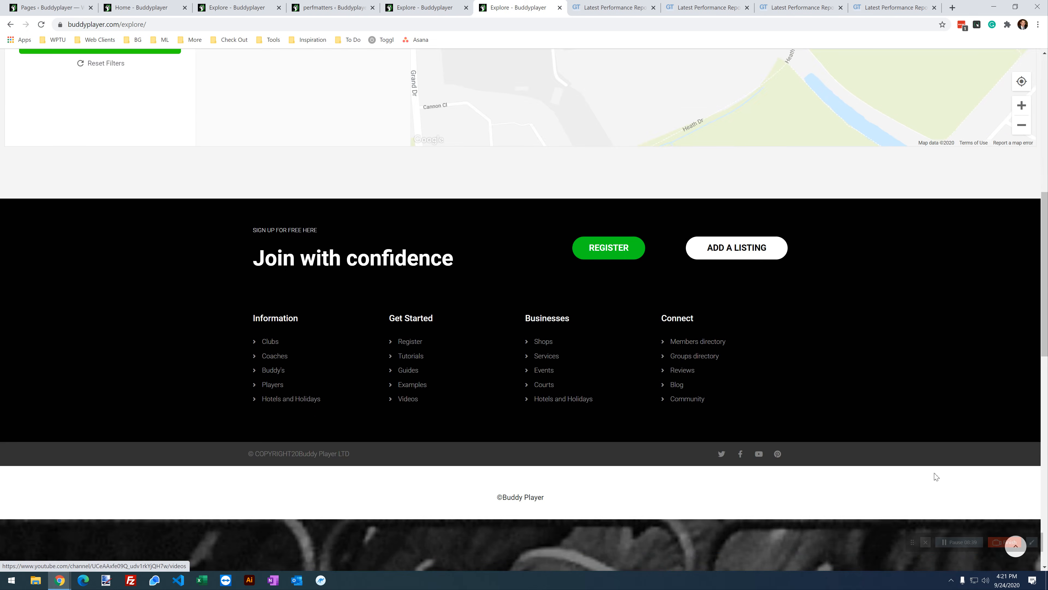
{"action": "scroll", "coordinate": [124, 470], "scroll_direction": "down", "scroll_amount": 5}
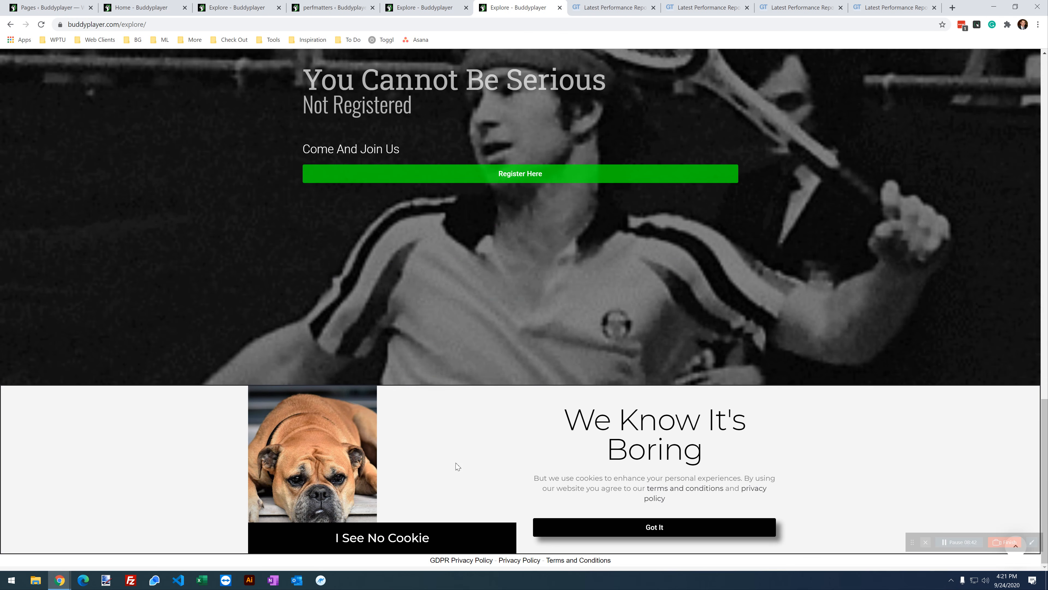
{"action": "scroll", "coordinate": [456, 429], "scroll_direction": "up", "scroll_amount": 6}
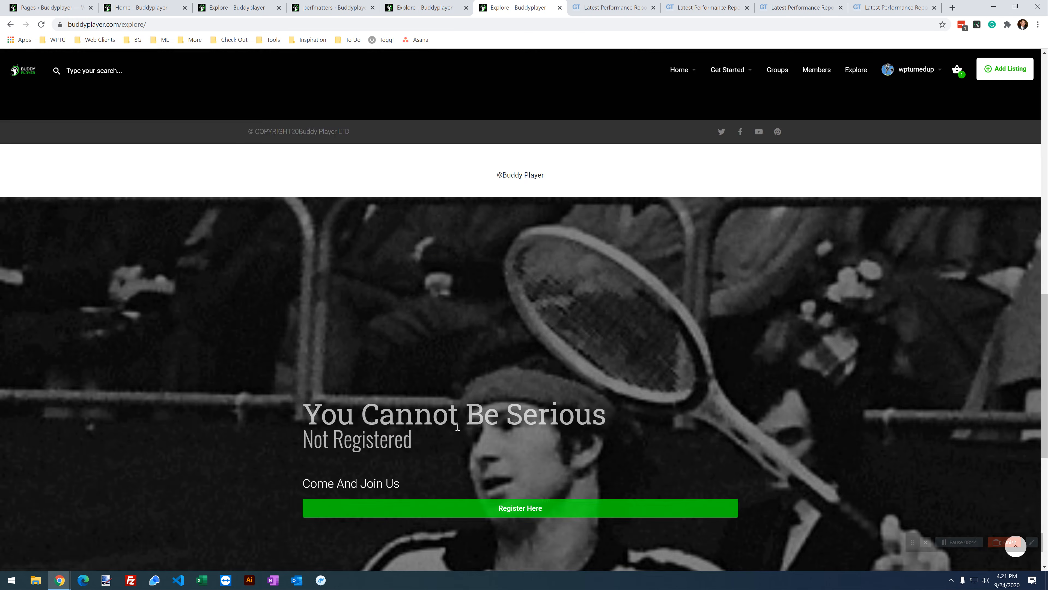
{"action": "scroll", "coordinate": [495, 432], "scroll_direction": "up", "scroll_amount": 15}
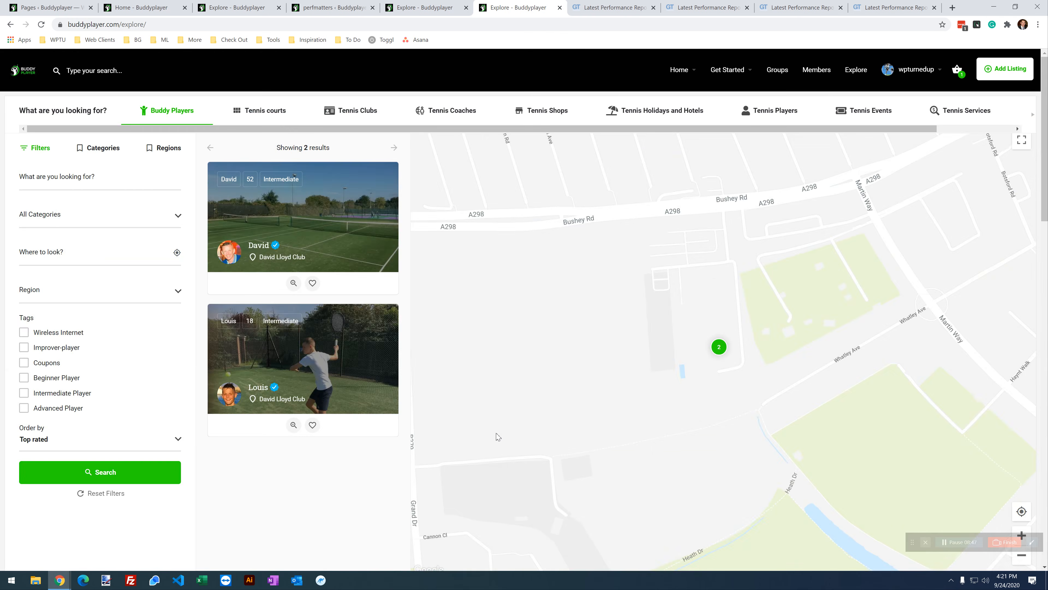
Step: Rearrange the browser tabs and return to the Explore page's Script Manager
{"action": "left_click", "coordinate": [330, 8]}
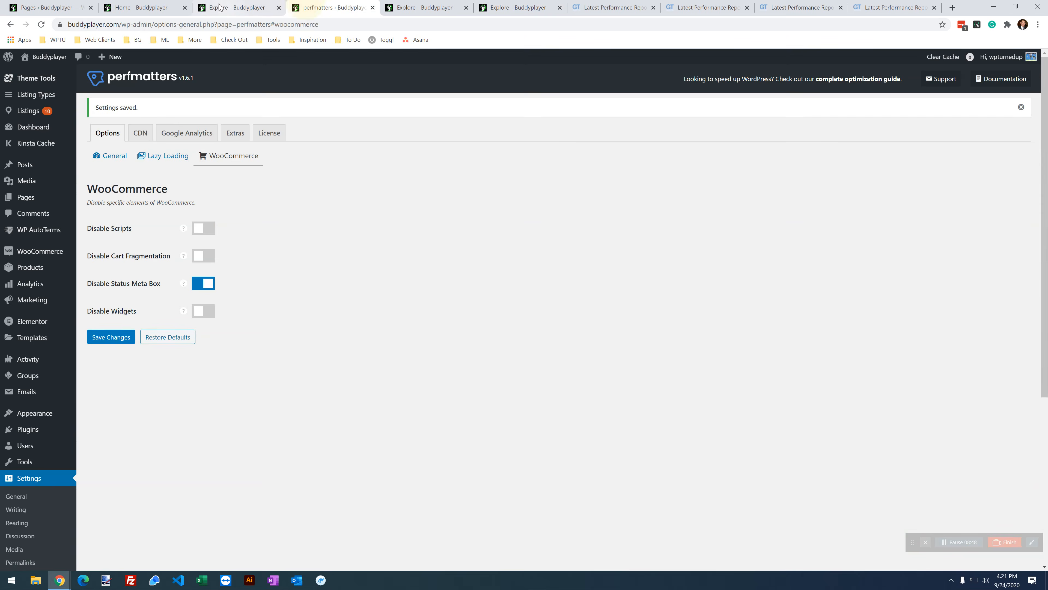
{"action": "left_click", "coordinate": [238, 3]}
{"action": "left_click_drag", "start_coordinate": [262, 3], "coordinate": [357, 3]}
{"action": "left_click_drag", "start_coordinate": [160, 9], "coordinate": [254, 8]}
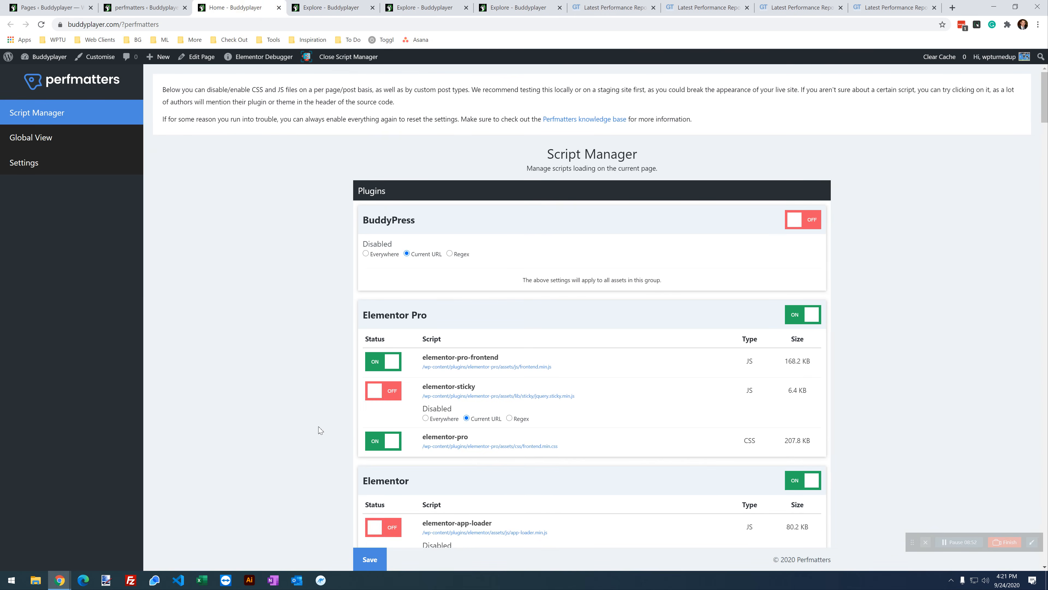
{"action": "left_click", "coordinate": [330, 7]}
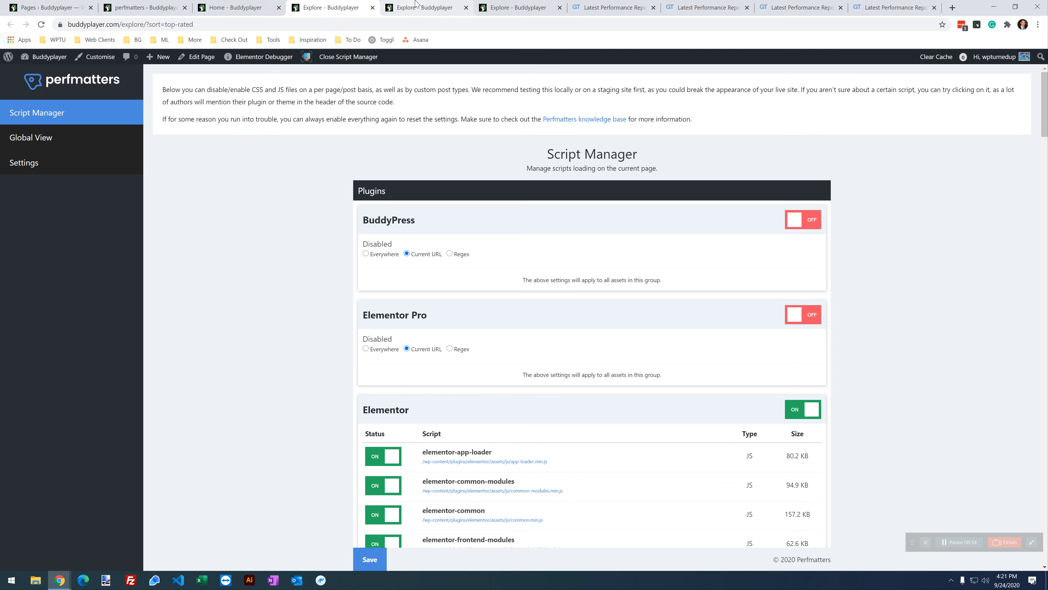
{"action": "left_click", "coordinate": [425, 8]}
{"action": "left_click", "coordinate": [353, 5]}
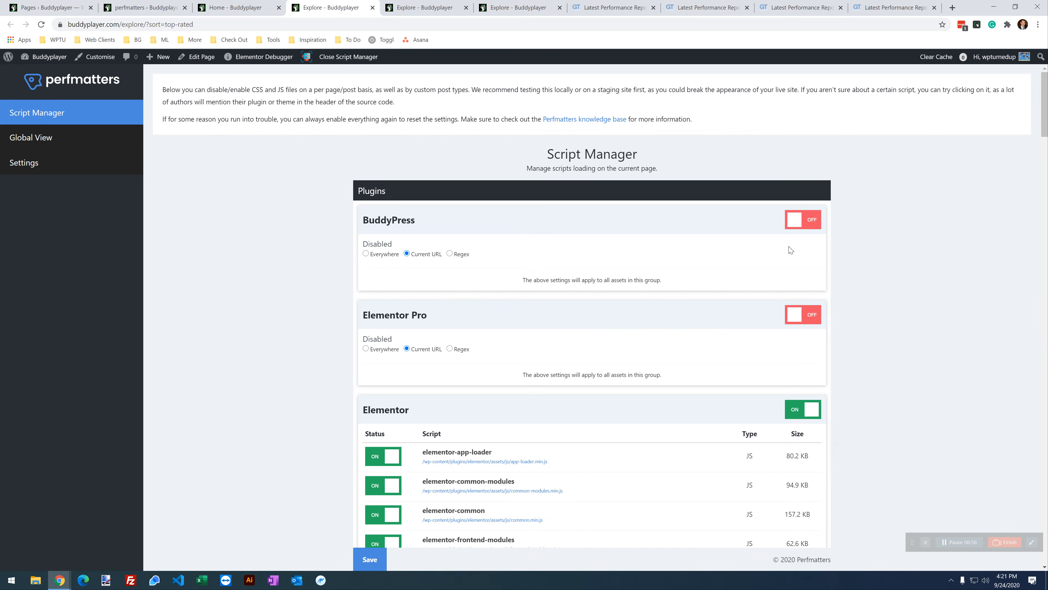
Step: Turn Elementor Pro back ON for Explore, save, and reload the live page
{"action": "left_click", "coordinate": [808, 316]}
{"action": "scroll", "coordinate": [454, 371], "scroll_direction": "down", "scroll_amount": 5}
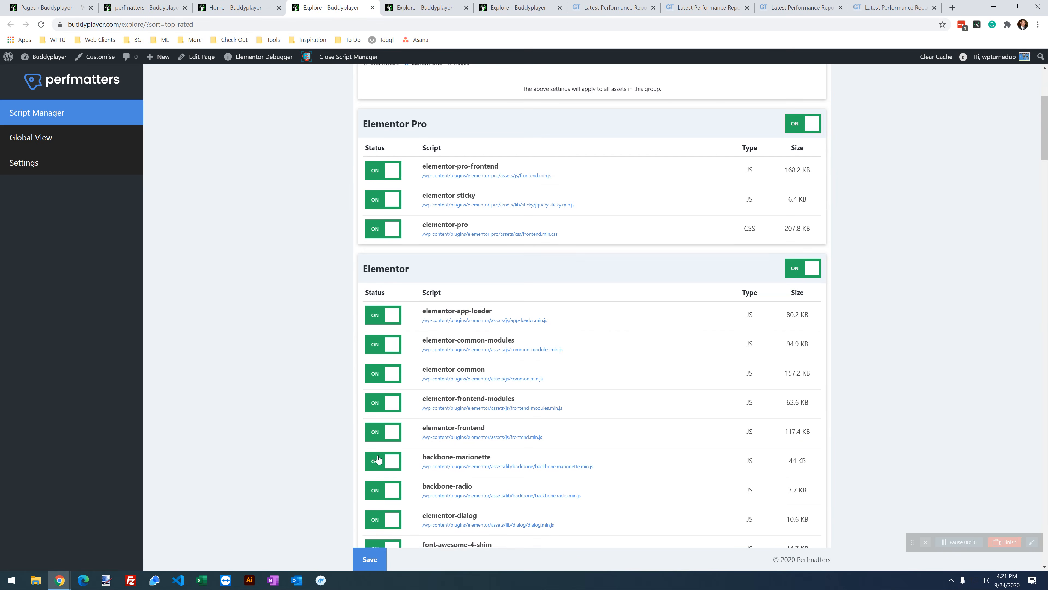
{"action": "left_click", "coordinate": [378, 564]}
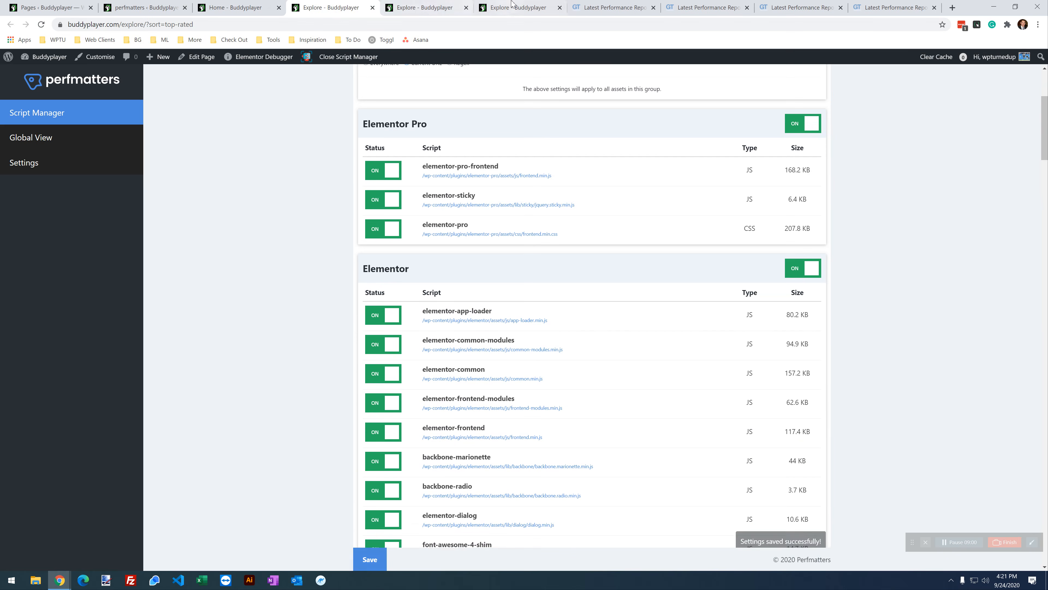
{"action": "left_click", "coordinate": [518, 8]}
{"action": "left_click", "coordinate": [40, 24]}
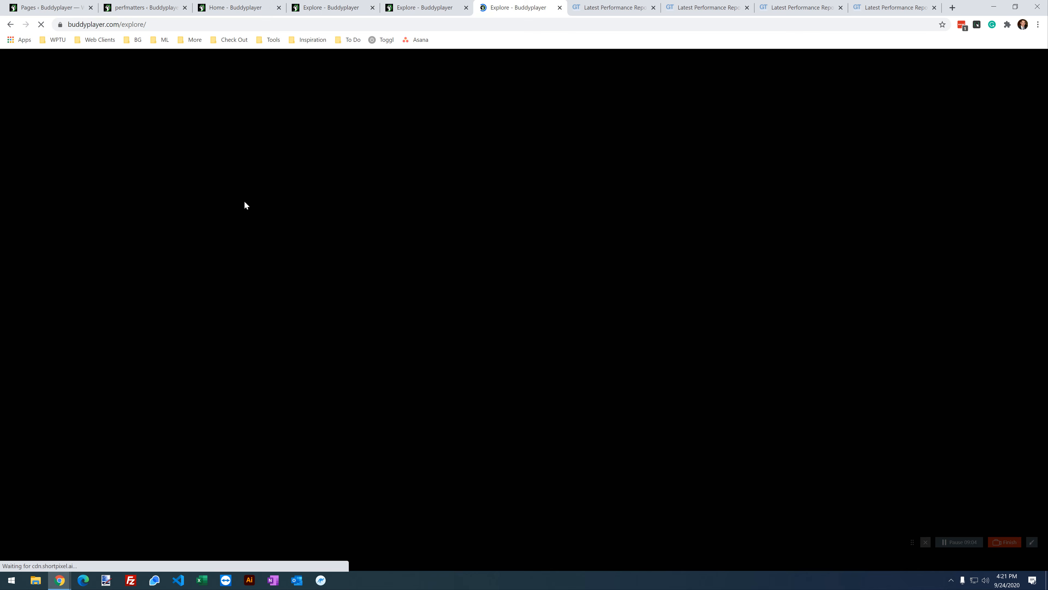
{"action": "scroll", "coordinate": [305, 361], "scroll_direction": "down", "scroll_amount": 9}
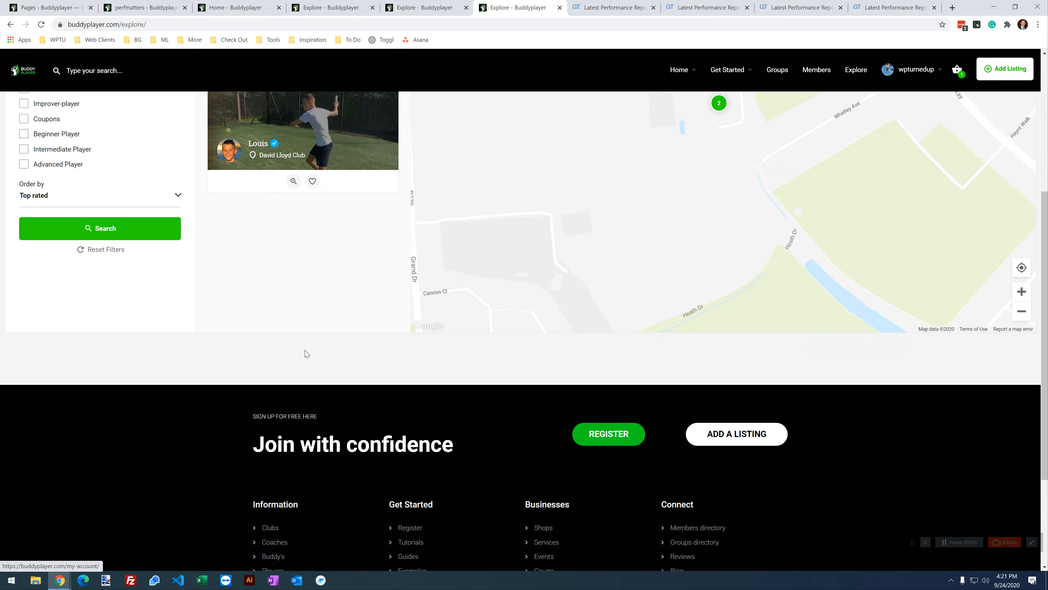
{"action": "scroll", "coordinate": [305, 360], "scroll_direction": "up", "scroll_amount": 10}
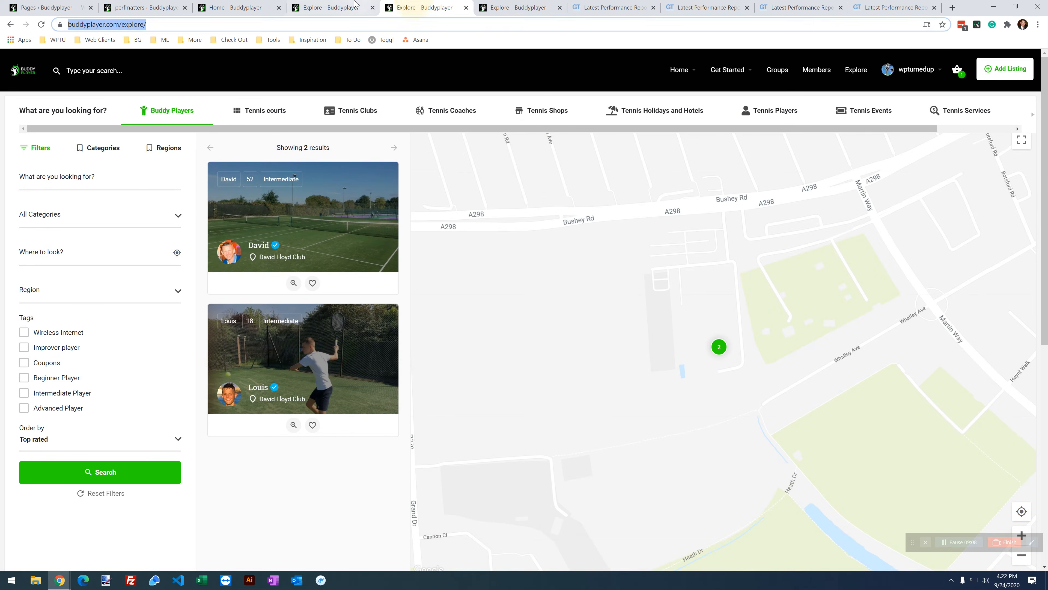
Step: Disable elementor-sticky for the Explore page's Current URL and save
{"action": "left_click", "coordinate": [330, 8]}
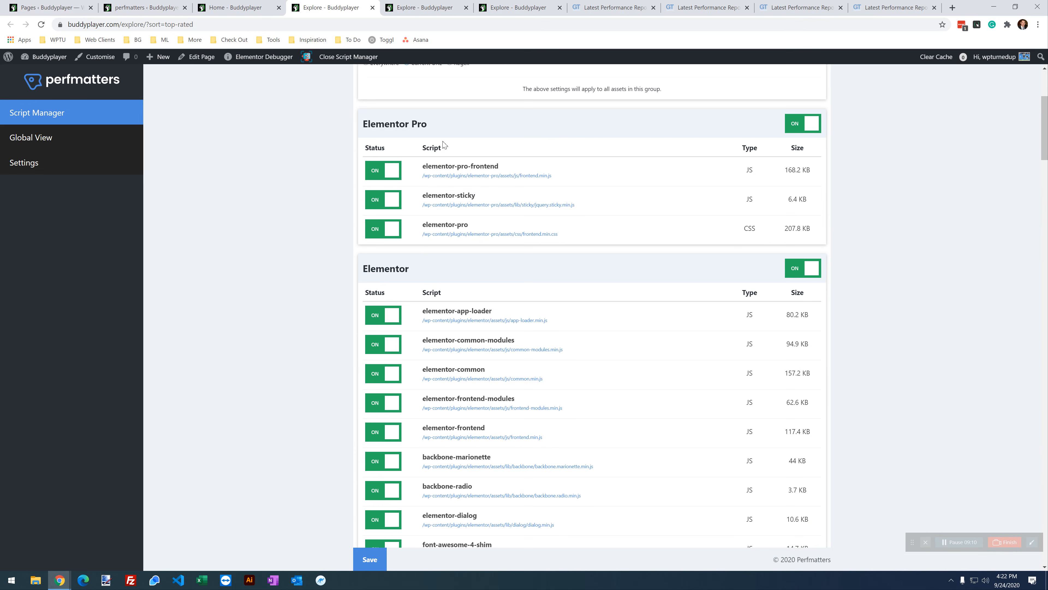
{"action": "scroll", "coordinate": [430, 292], "scroll_direction": "up", "scroll_amount": 2}
{"action": "left_click", "coordinate": [384, 294]}
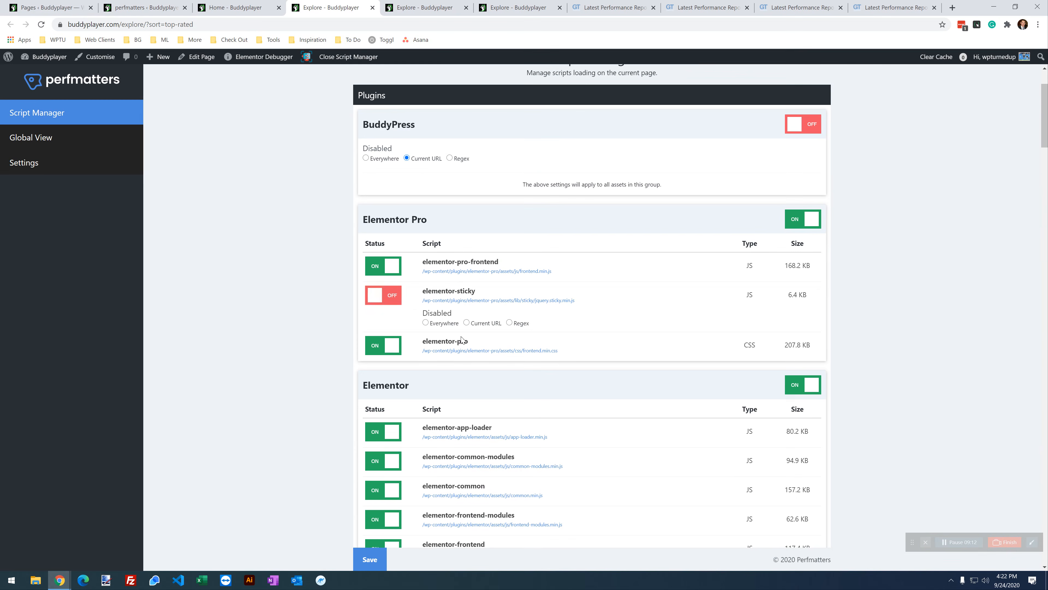
{"action": "left_click", "coordinate": [495, 325]}
{"action": "scroll", "coordinate": [479, 350], "scroll_direction": "down", "scroll_amount": 1}
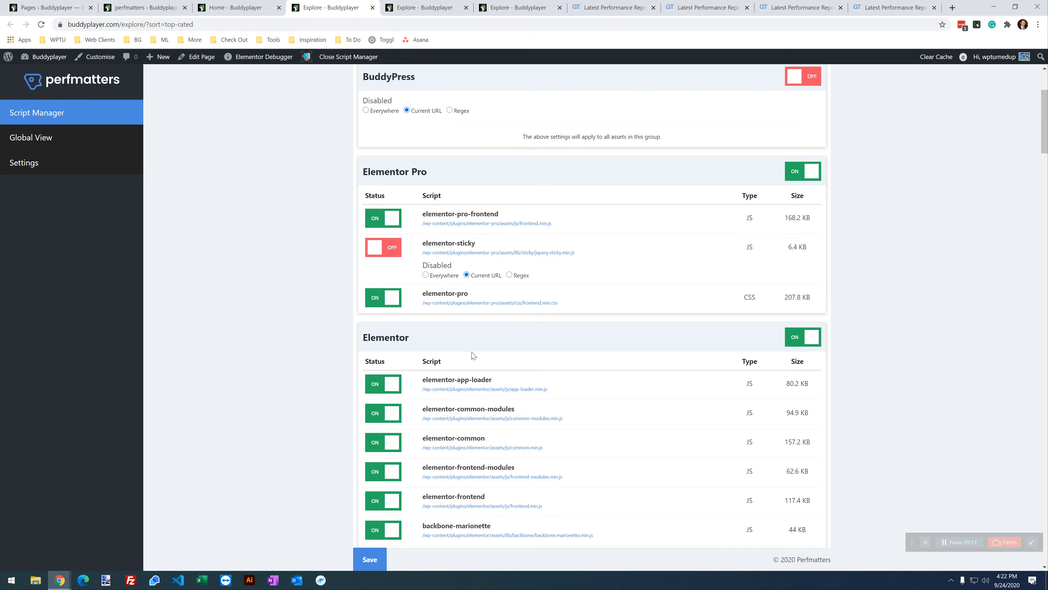
{"action": "left_click", "coordinate": [370, 558]}
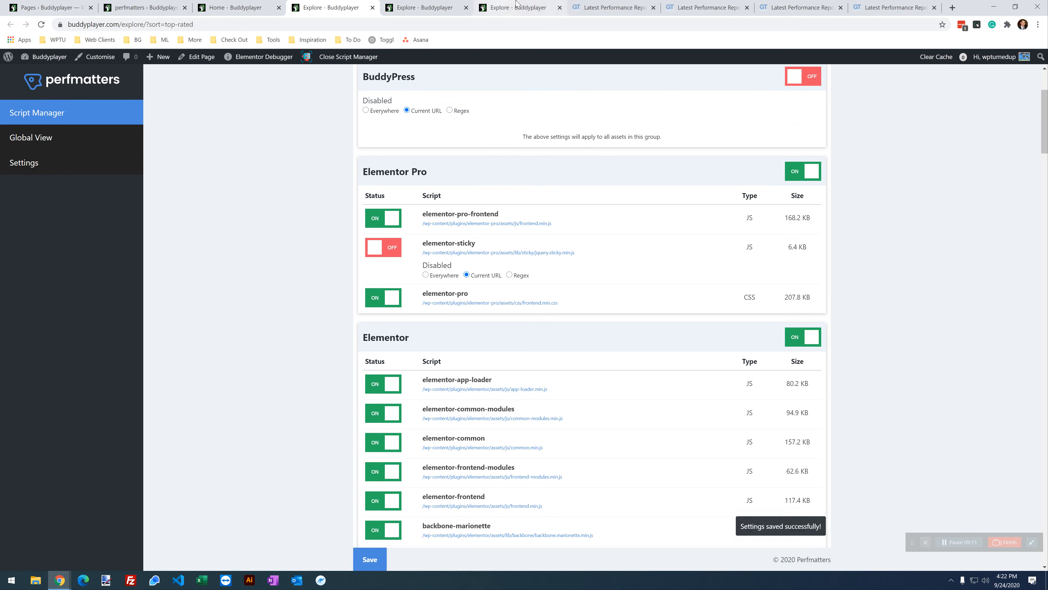
Step: Reload the live Explore page to verify listings and map still show
{"action": "left_click", "coordinate": [515, 7]}
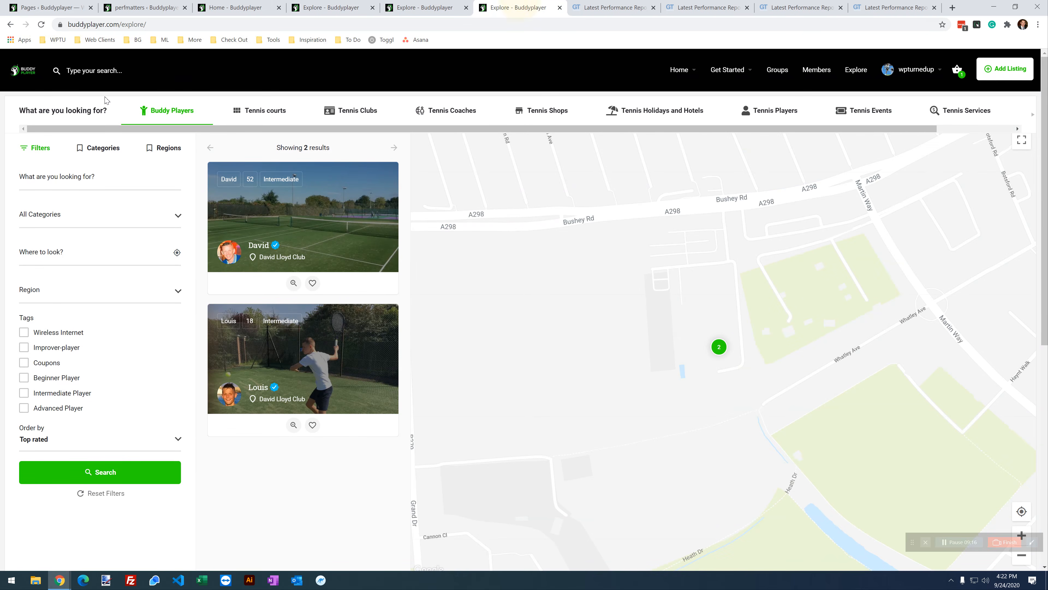
{"action": "left_click", "coordinate": [41, 24]}
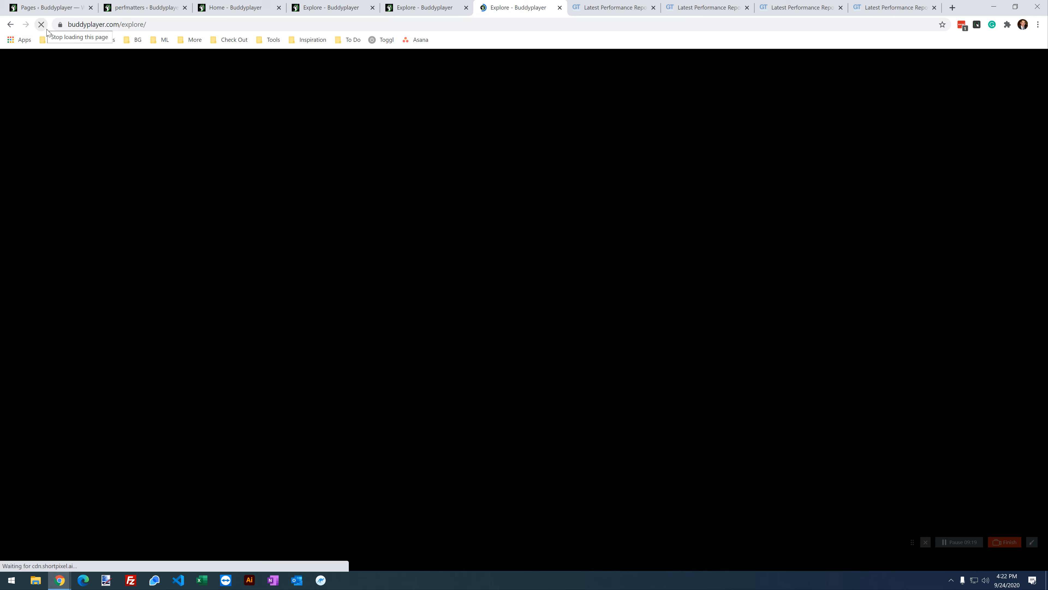
{"action": "scroll", "coordinate": [335, 435], "scroll_direction": "down", "scroll_amount": 10}
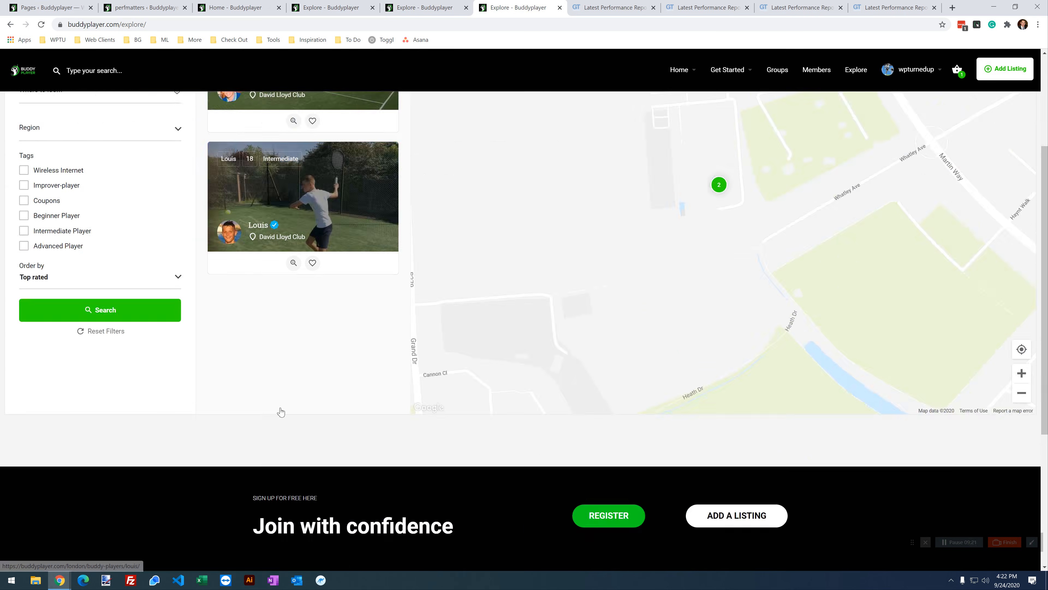
{"action": "scroll", "coordinate": [335, 435], "scroll_direction": "up", "scroll_amount": 15}
{"action": "mouse_move", "coordinate": [949, 99]}
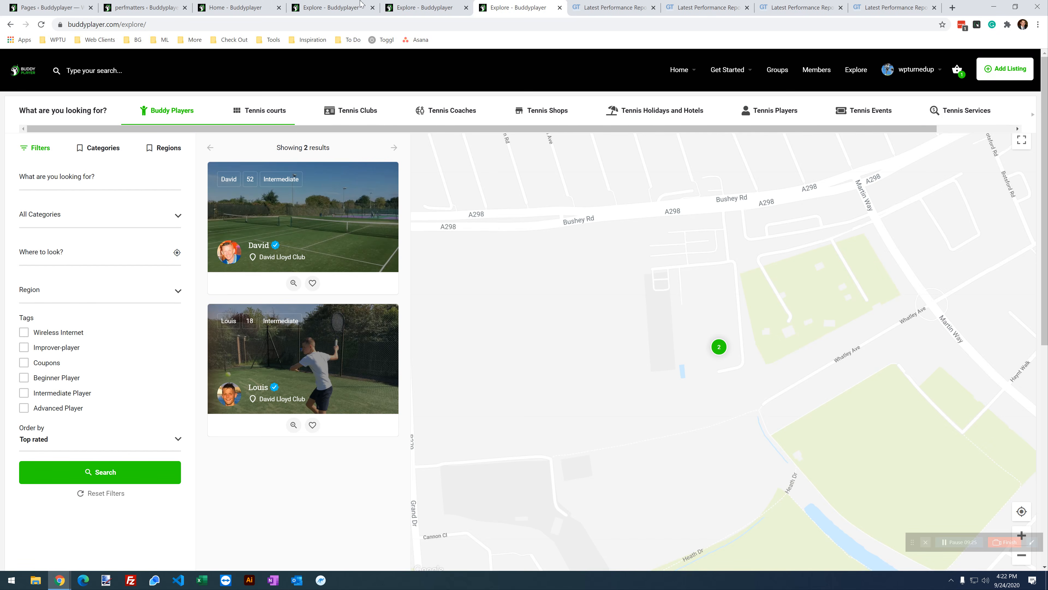
Step: Compare the disabled script lists in the Home and Explore Script Managers
{"action": "left_click", "coordinate": [330, 8]}
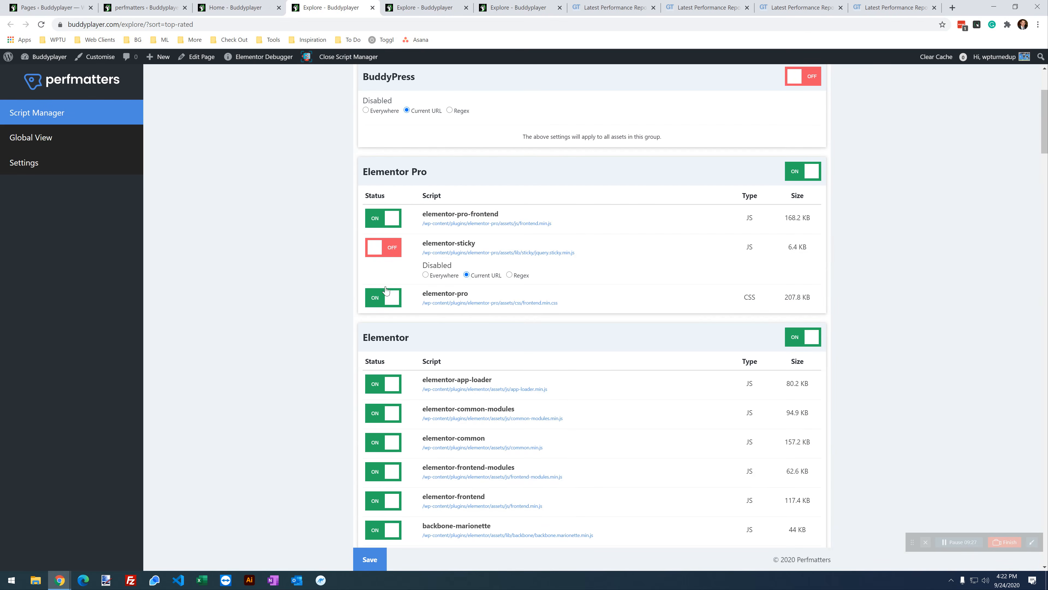
{"action": "scroll", "coordinate": [345, 344], "scroll_direction": "down", "scroll_amount": 5}
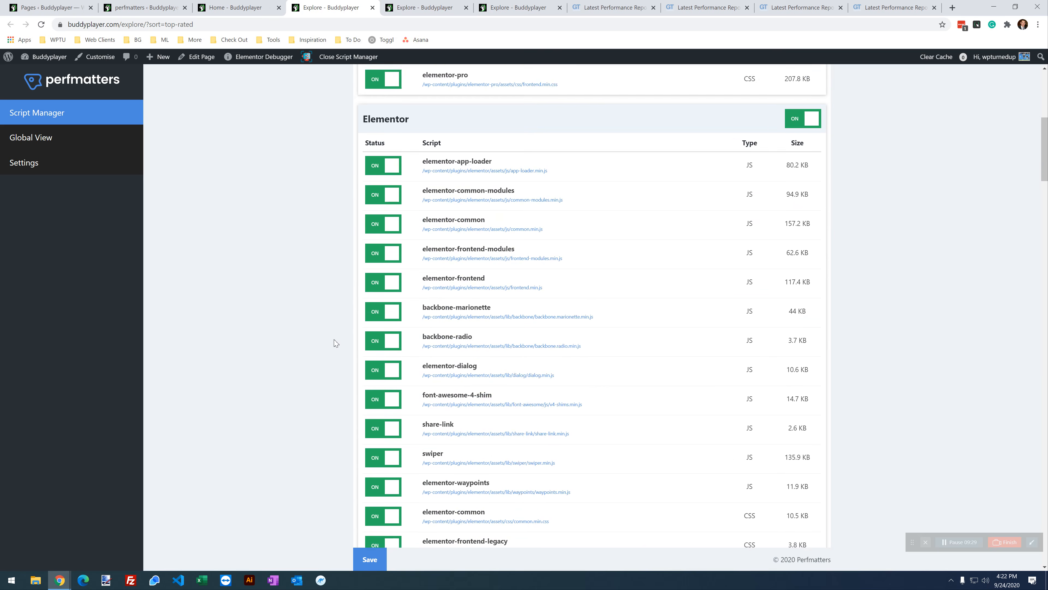
{"action": "left_click", "coordinate": [269, 6]}
{"action": "scroll", "coordinate": [322, 385], "scroll_direction": "down", "scroll_amount": 7}
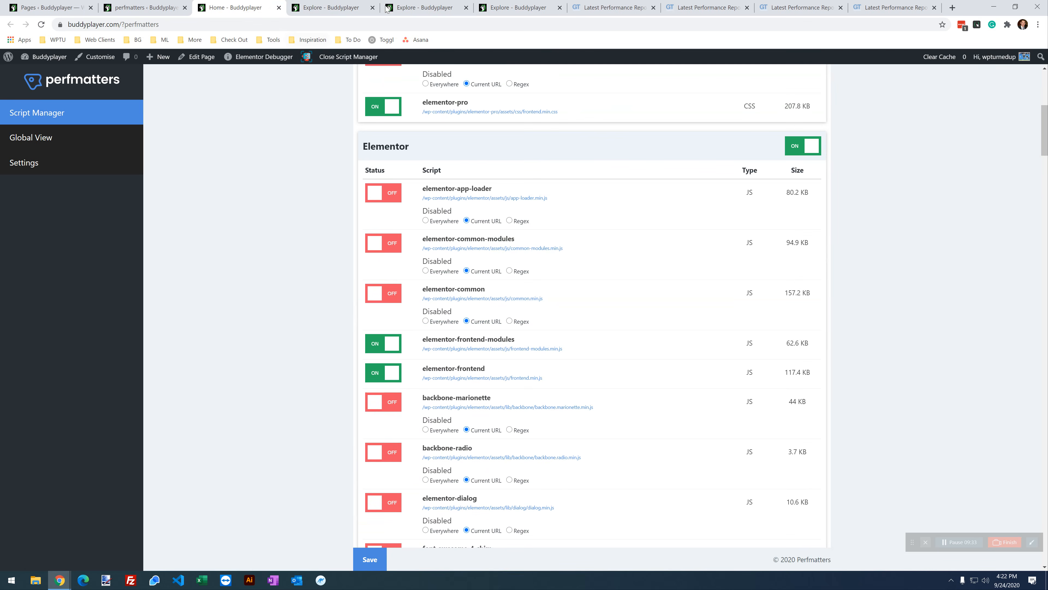
{"action": "left_click", "coordinate": [425, 5]}
{"action": "left_click", "coordinate": [246, 7]}
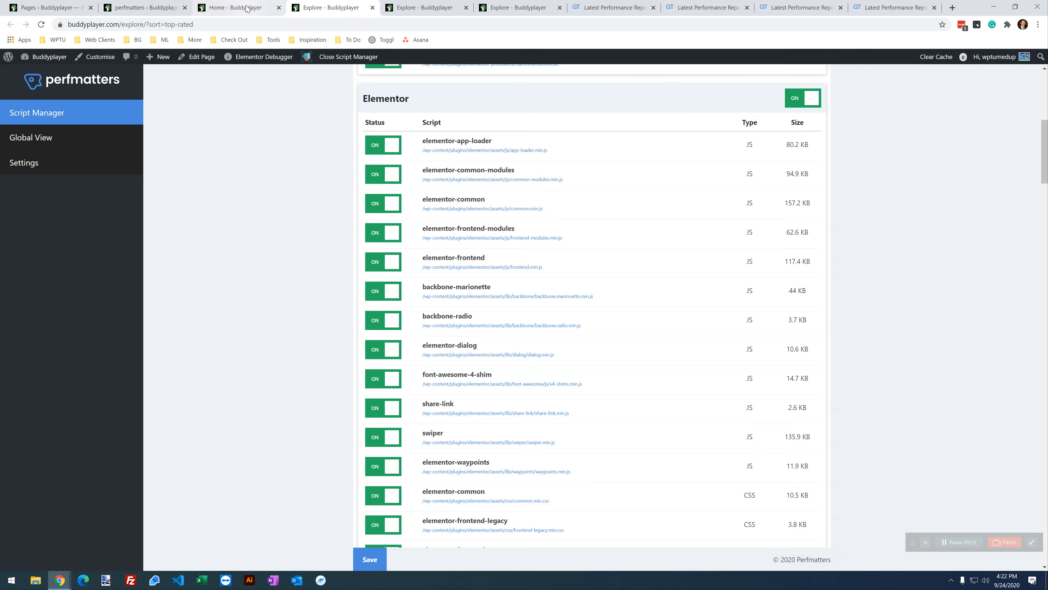
{"action": "left_click", "coordinate": [308, 9]}
{"action": "left_click", "coordinate": [247, 5]}
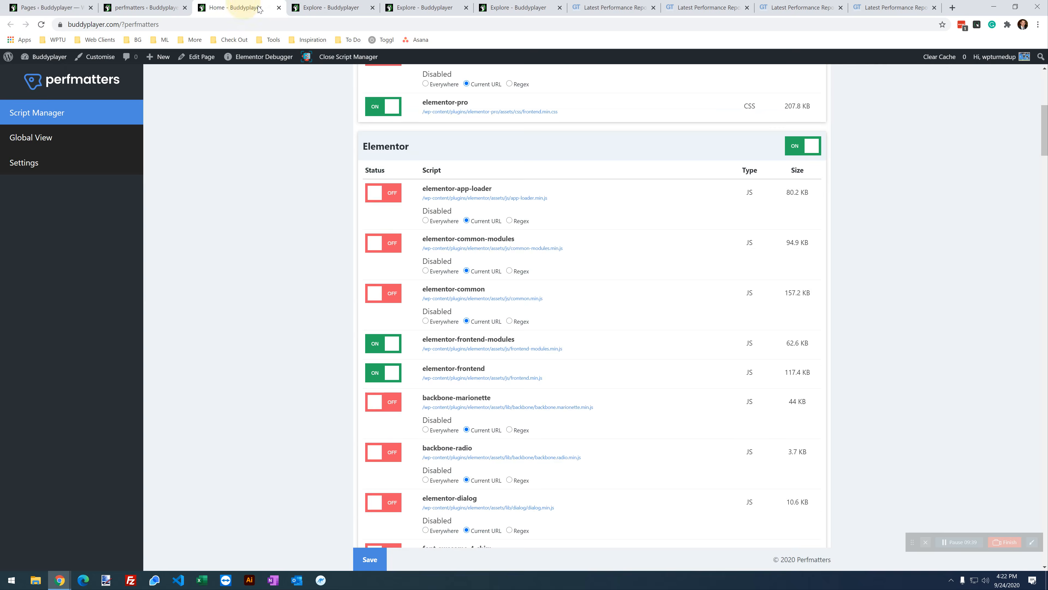
{"action": "left_click", "coordinate": [346, 14]}
Step: Disable elementor-app-loader, elementor-common-modules, elementor-common and backbone-marionette for the Explore page's Current URL
{"action": "left_click", "coordinate": [383, 145]}
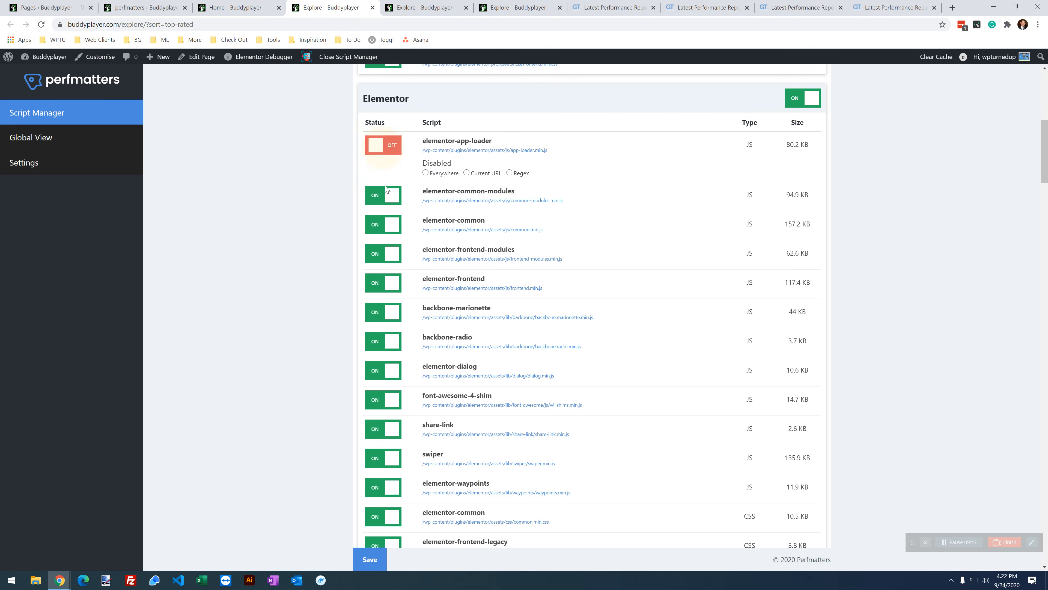
{"action": "left_click", "coordinate": [384, 195]}
{"action": "left_click", "coordinate": [381, 246]}
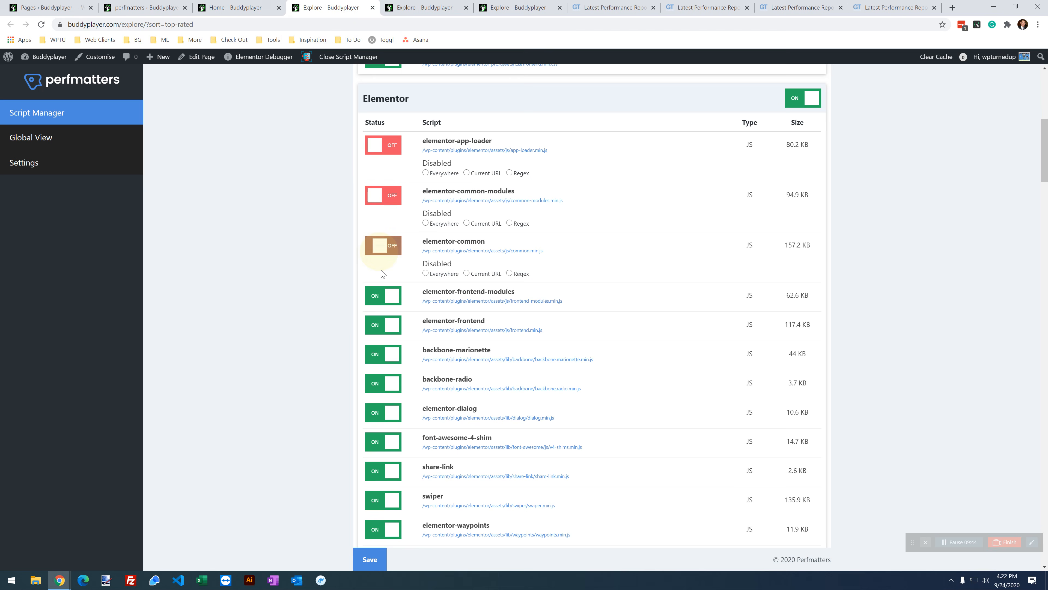
{"action": "left_click", "coordinate": [483, 273]}
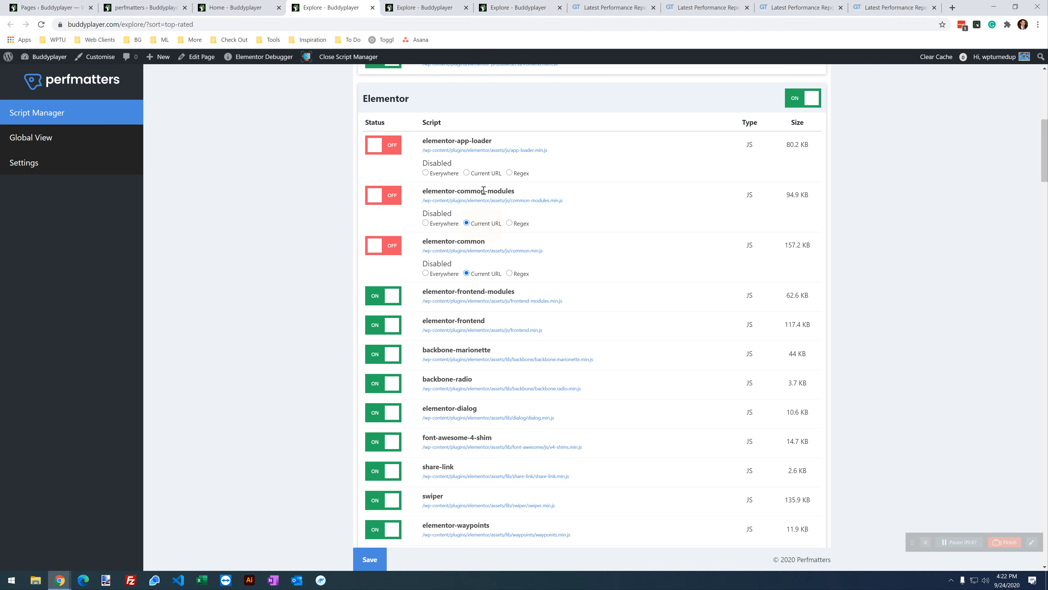
{"action": "left_click", "coordinate": [486, 176]}
{"action": "left_click", "coordinate": [375, 357]}
{"action": "left_click", "coordinate": [474, 383]}
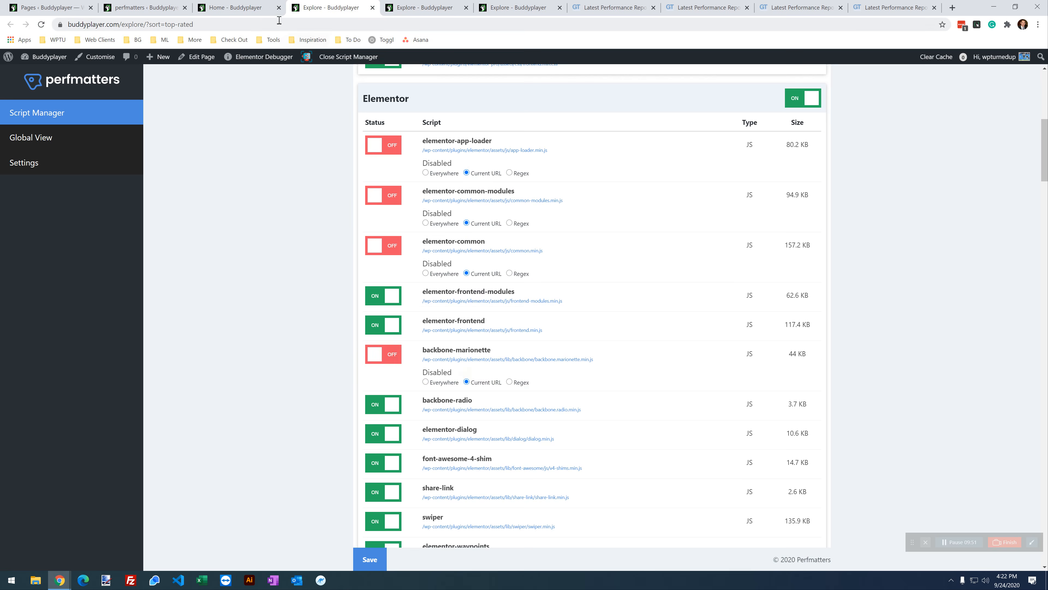
{"action": "left_click", "coordinate": [247, 8]}
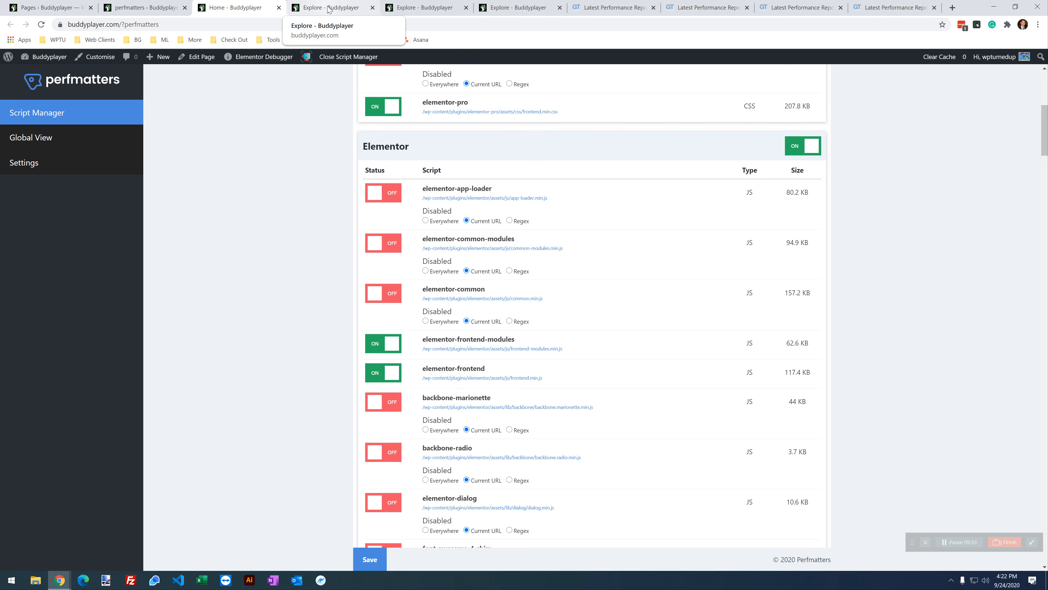
{"action": "left_click", "coordinate": [329, 8]}
Step: Disable backbone-radio and elementor-dialog for the Current URL and save
{"action": "left_click", "coordinate": [390, 402]}
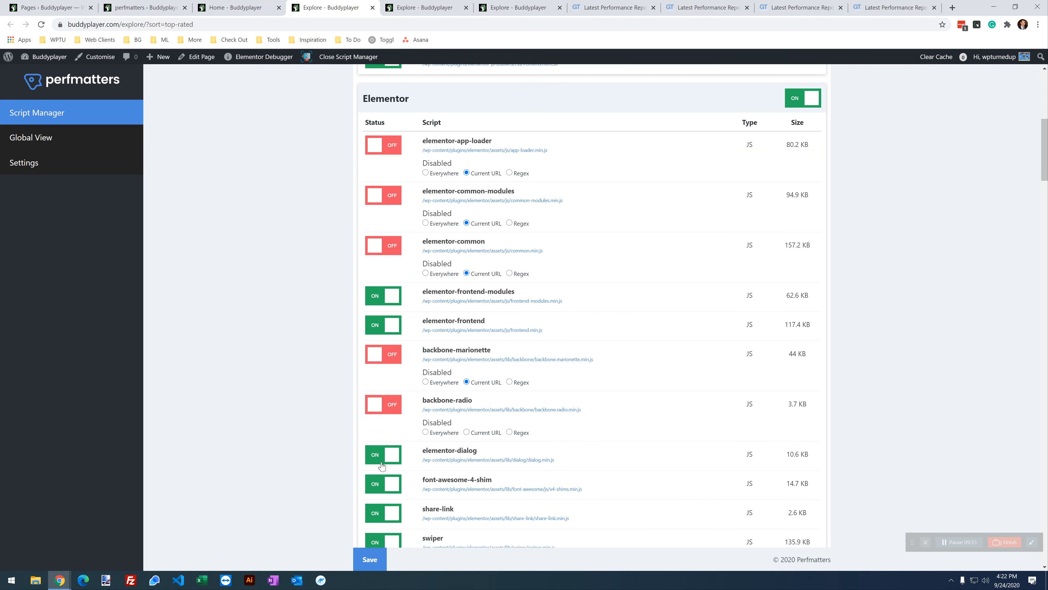
{"action": "left_click", "coordinate": [377, 454]}
{"action": "left_click", "coordinate": [486, 484]}
{"action": "left_click", "coordinate": [487, 431]}
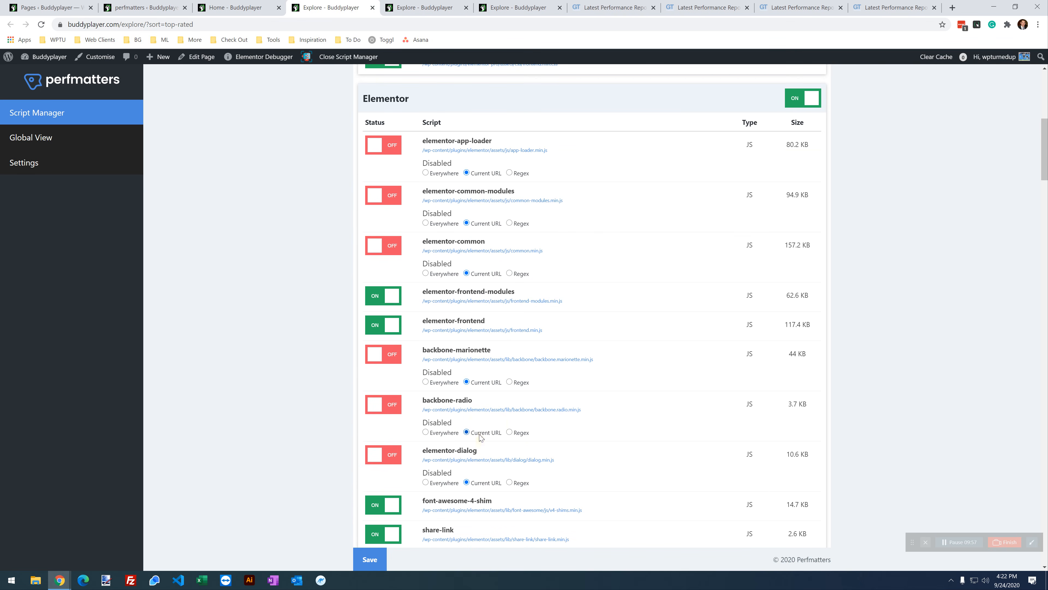
{"action": "scroll", "coordinate": [412, 510], "scroll_direction": "down", "scroll_amount": 1}
{"action": "left_click", "coordinate": [369, 558]}
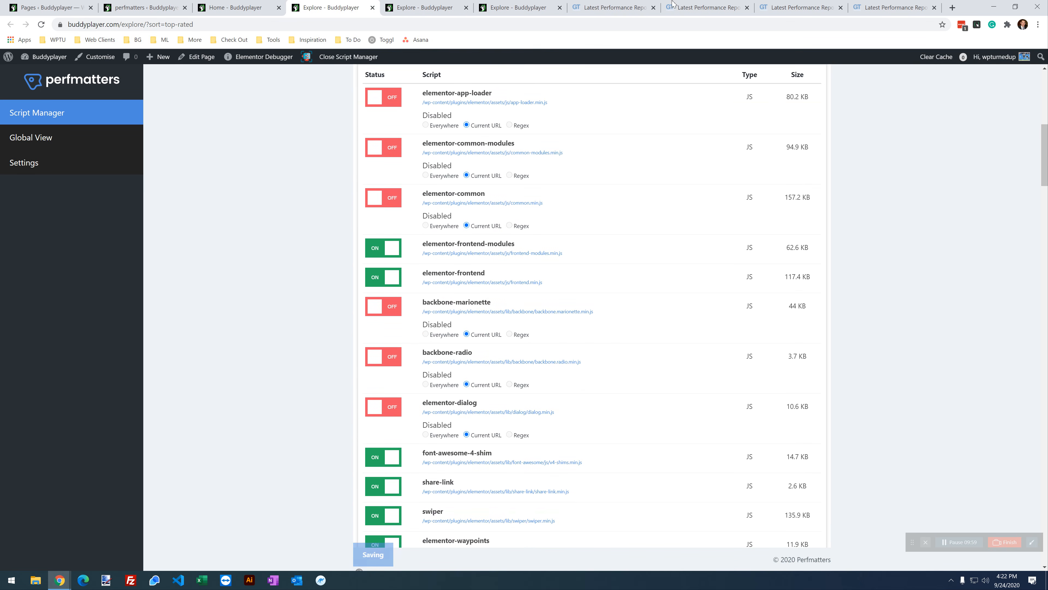
Step: Test the live Explore page's category filter and search to confirm it still works
{"action": "left_click", "coordinate": [493, 5]}
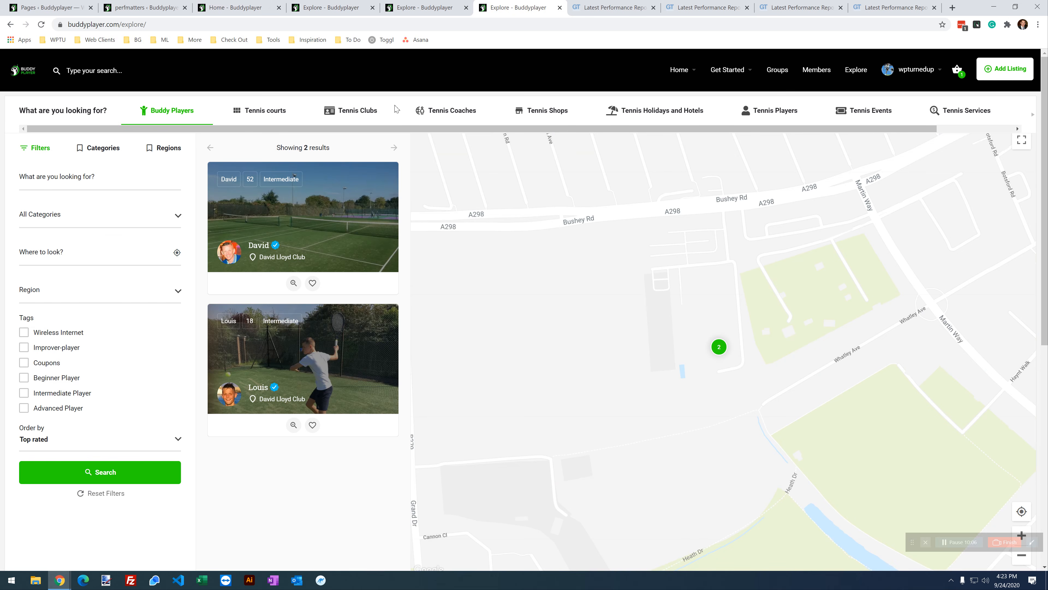
{"action": "left_click", "coordinate": [66, 217]}
{"action": "left_click", "coordinate": [64, 218]}
{"action": "left_click", "coordinate": [140, 470]}
{"action": "scroll", "coordinate": [144, 467], "scroll_direction": "down", "scroll_amount": 10}
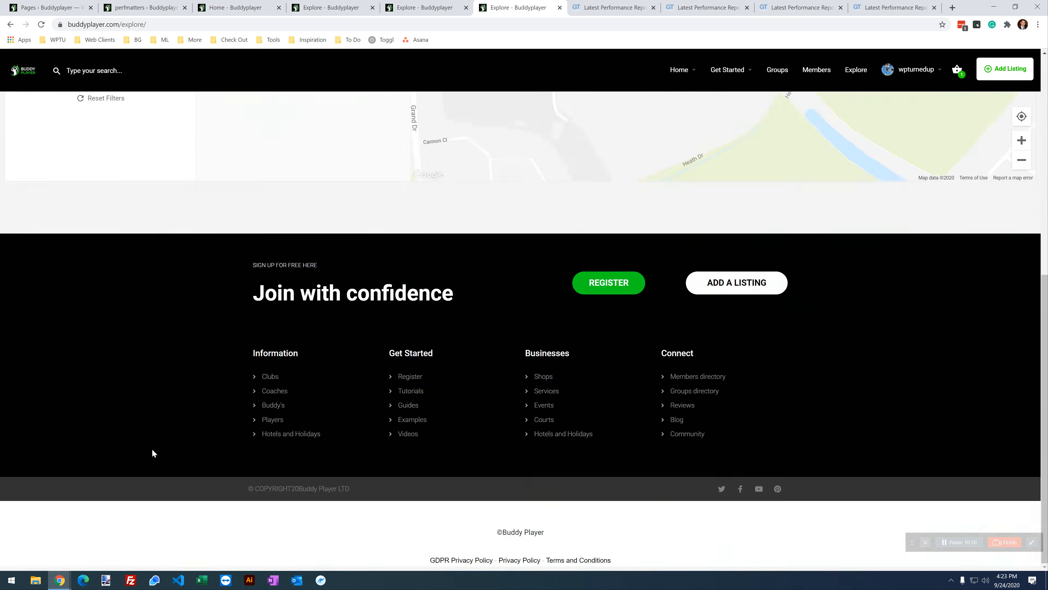
{"action": "scroll", "coordinate": [145, 466], "scroll_direction": "up", "scroll_amount": 6}
{"action": "scroll", "coordinate": [156, 462], "scroll_direction": "down", "scroll_amount": 6}
{"action": "scroll", "coordinate": [155, 463], "scroll_direction": "up", "scroll_amount": 9}
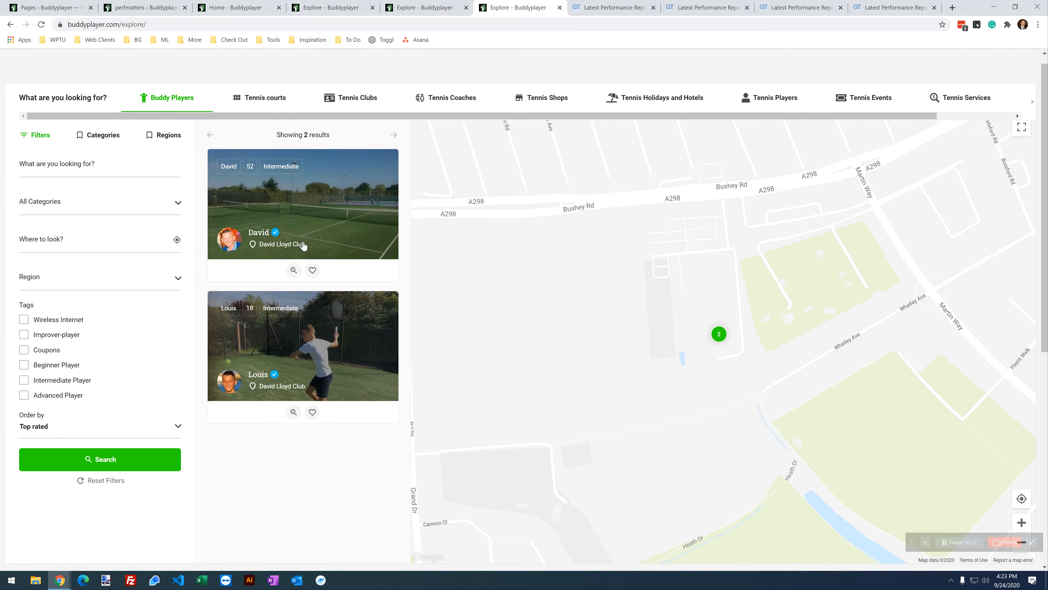
Step: Disable font-awesome-4-shim and share-link for the Explore page's Current URL only
{"action": "left_click", "coordinate": [326, 7]}
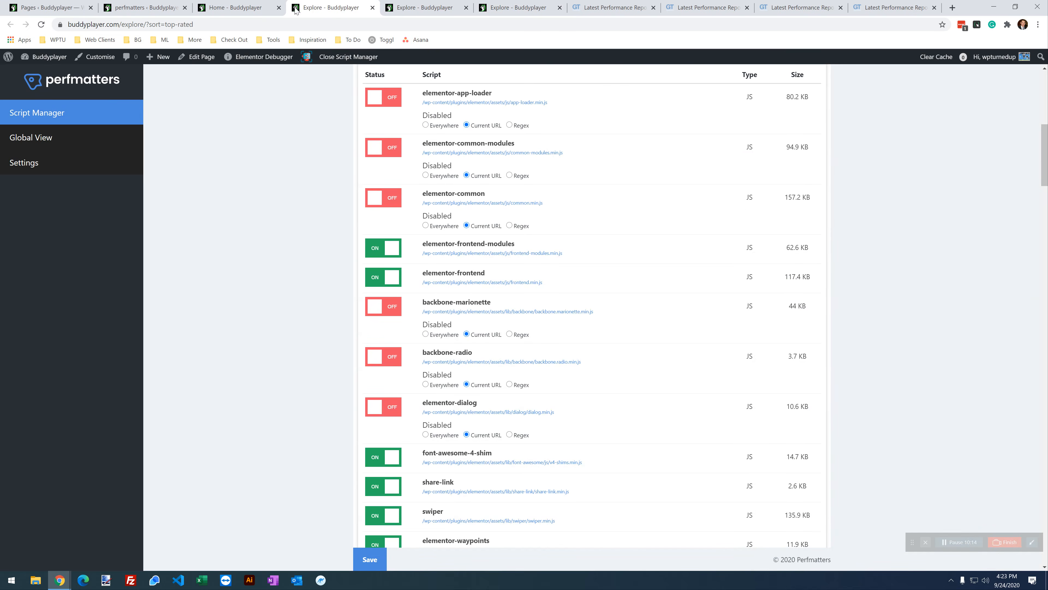
{"action": "left_click", "coordinate": [262, 6]}
{"action": "scroll", "coordinate": [333, 181], "scroll_direction": "down", "scroll_amount": 5}
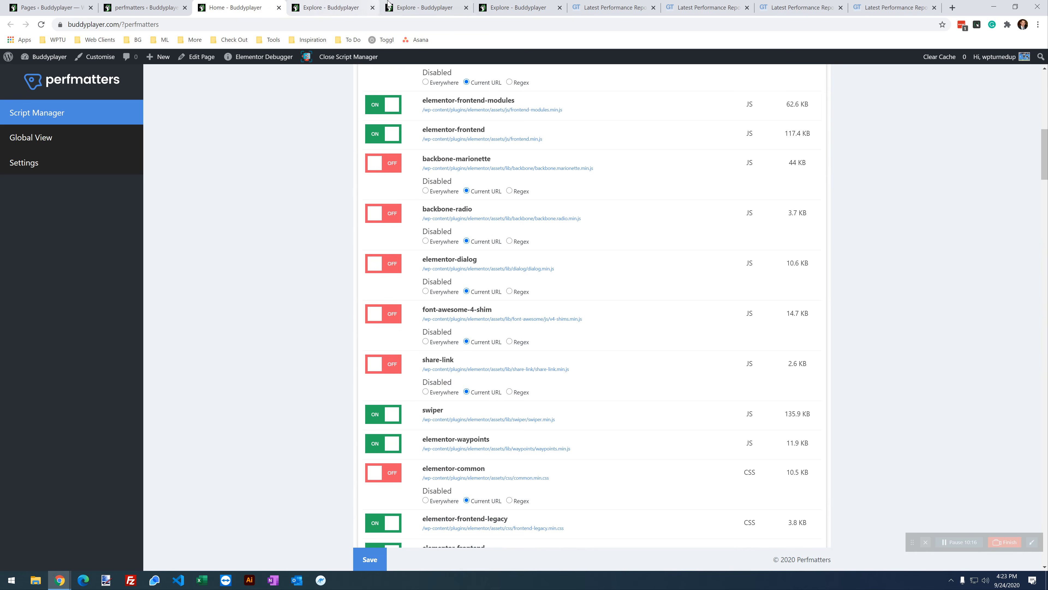
{"action": "left_click", "coordinate": [345, 6]}
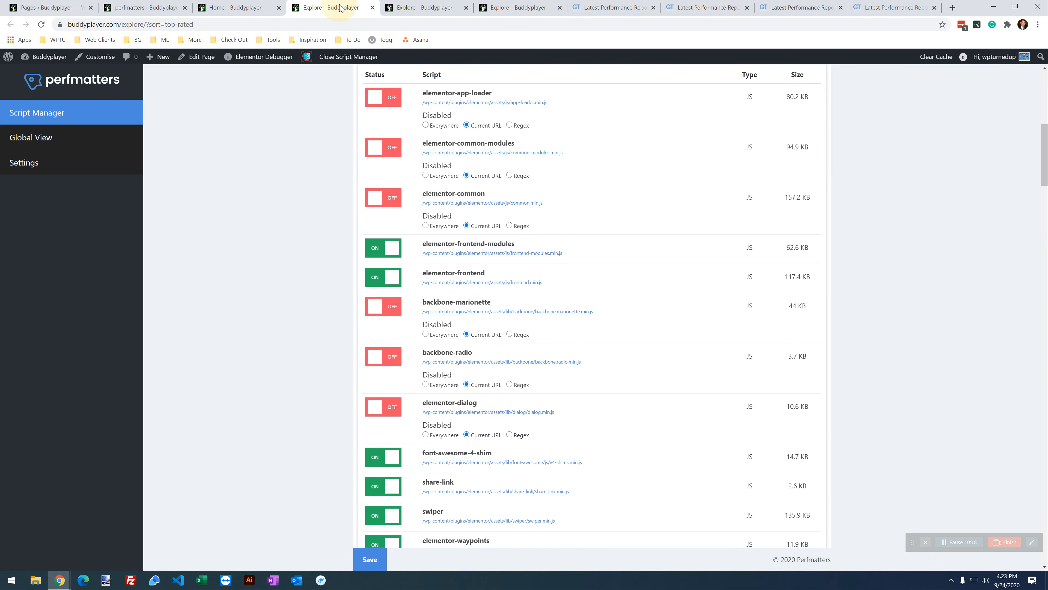
{"action": "left_click", "coordinate": [384, 459]}
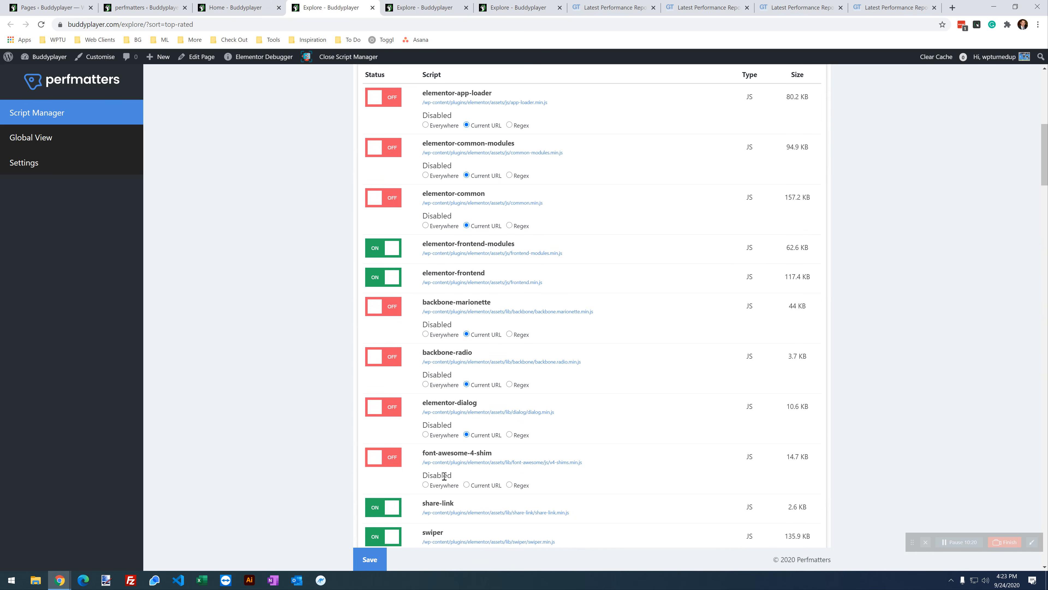
{"action": "left_click", "coordinate": [480, 489]}
{"action": "left_click", "coordinate": [382, 509]}
{"action": "left_click", "coordinate": [493, 534]}
Step: Disable swiper and elementor-common CSS for the Current URL only, then save
{"action": "left_click", "coordinate": [274, 5]}
{"action": "scroll", "coordinate": [274, 341], "scroll_direction": "down", "scroll_amount": 3}
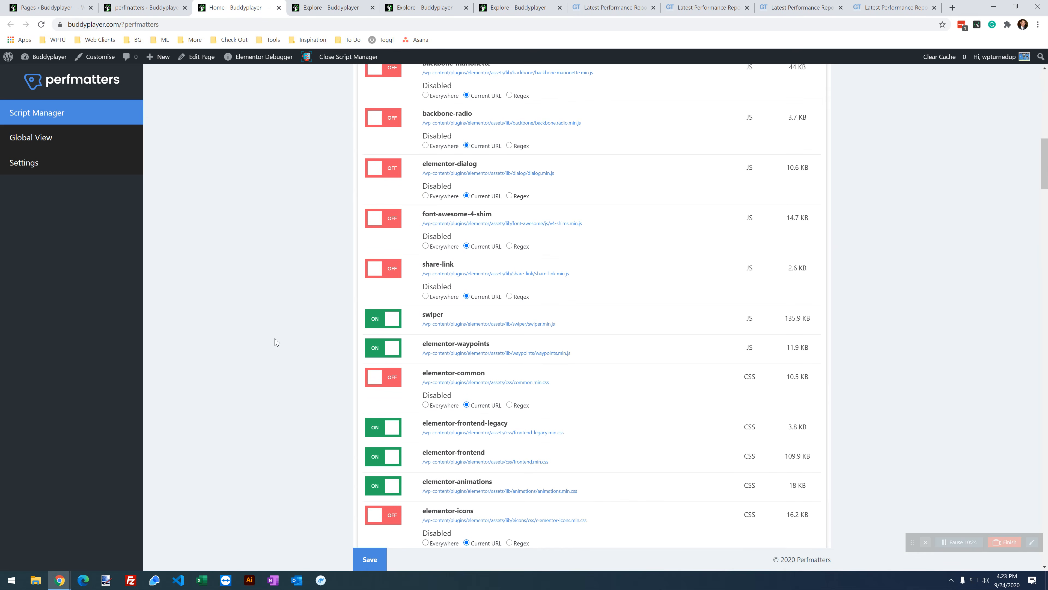
{"action": "scroll", "coordinate": [252, 320], "scroll_direction": "down", "scroll_amount": 5}
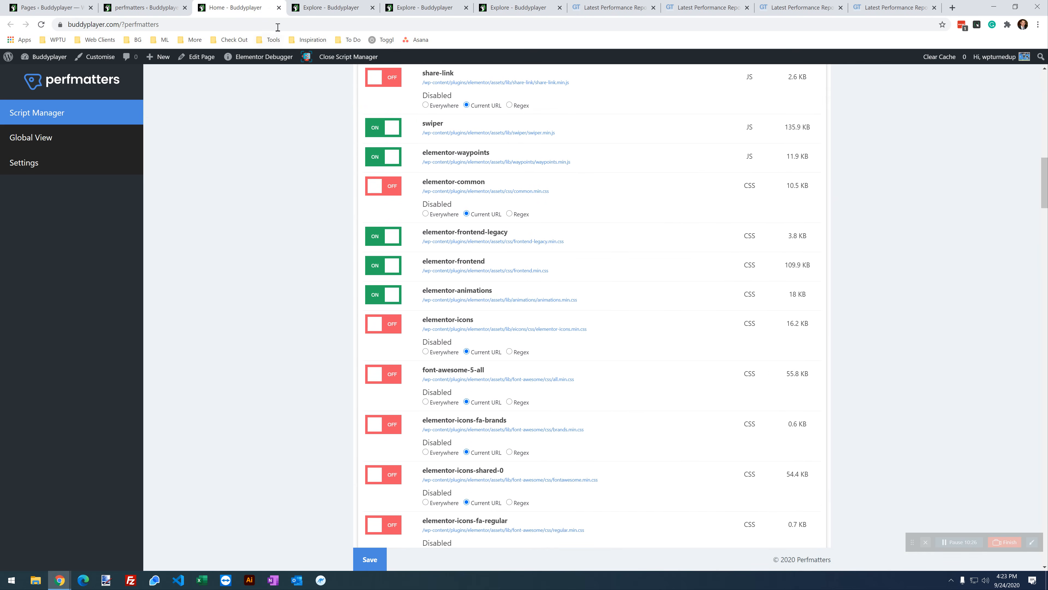
{"action": "left_click", "coordinate": [326, 6]}
{"action": "scroll", "coordinate": [398, 267], "scroll_direction": "down", "scroll_amount": 4}
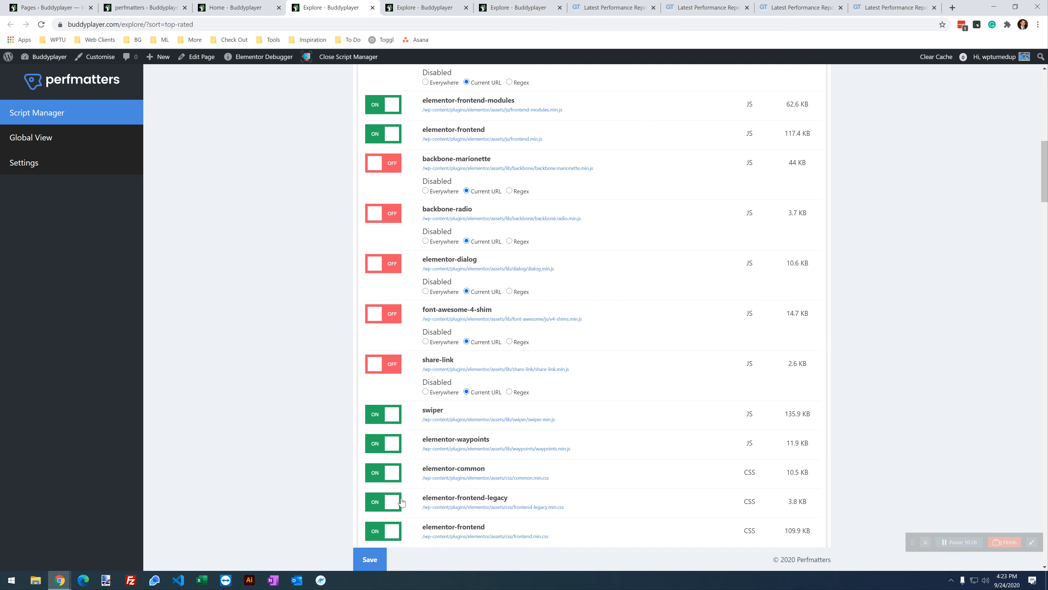
{"action": "left_click", "coordinate": [376, 421]}
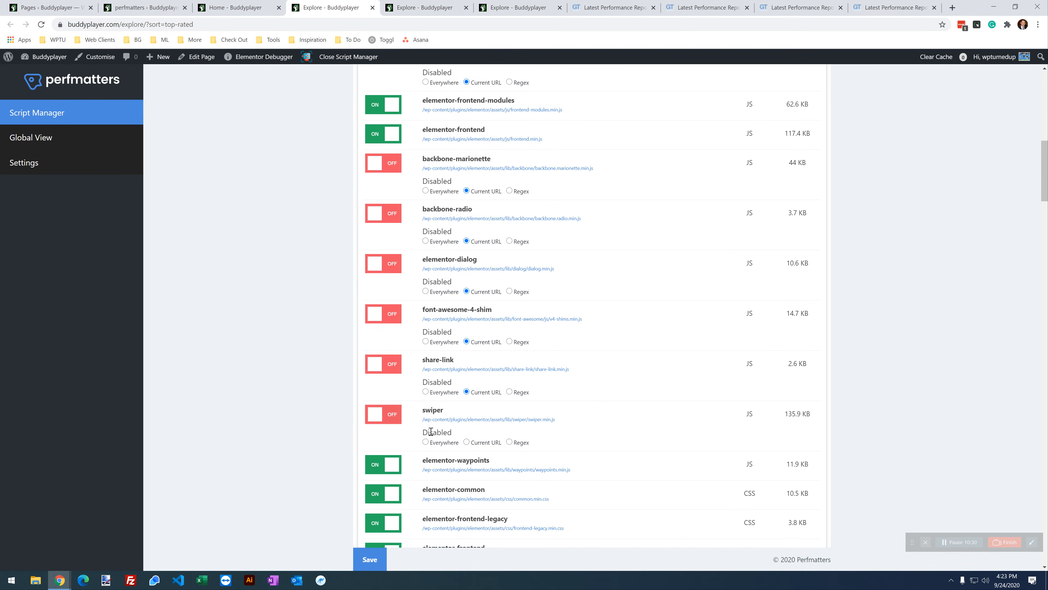
{"action": "left_click", "coordinate": [479, 440]}
{"action": "left_click", "coordinate": [384, 492]}
{"action": "left_click", "coordinate": [467, 521]}
{"action": "left_click", "coordinate": [369, 559]}
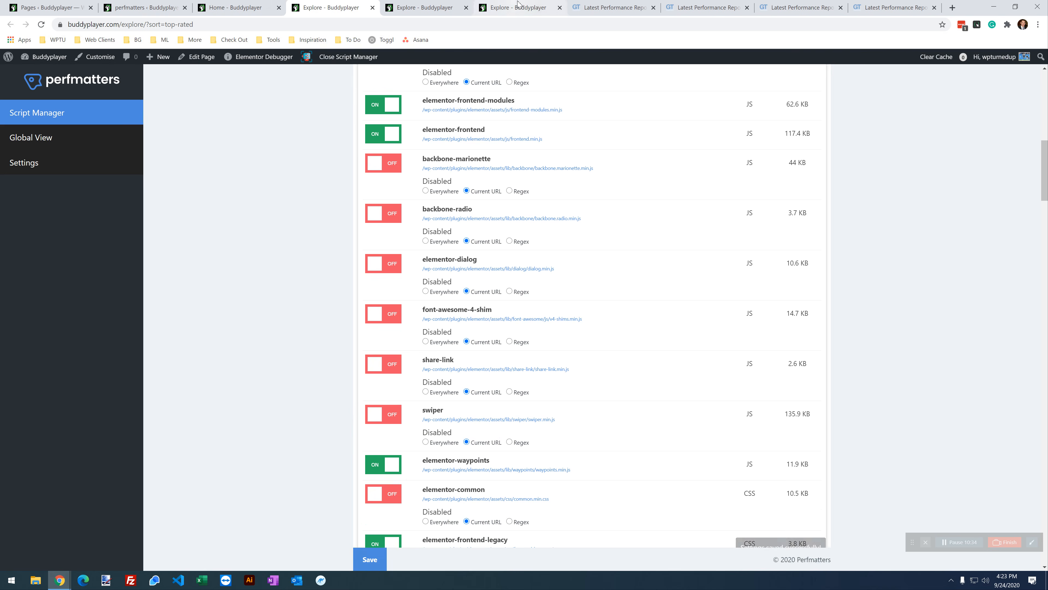
Step: Reload the live Explore page, check its category filter, and return to Script Manager
{"action": "left_click", "coordinate": [492, 5]}
{"action": "left_click", "coordinate": [41, 25]}
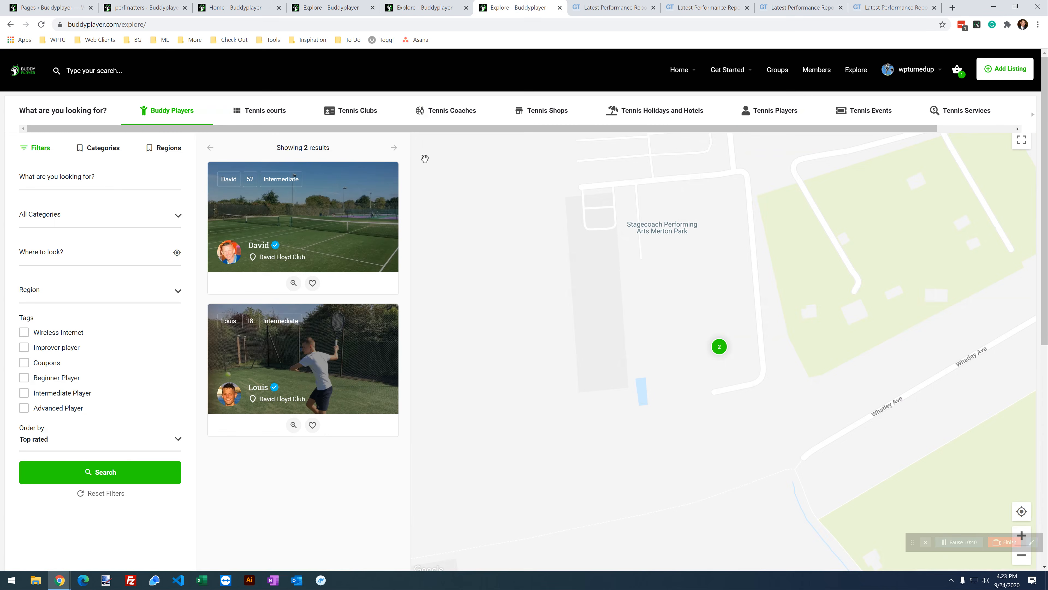
{"action": "left_click", "coordinate": [91, 230]}
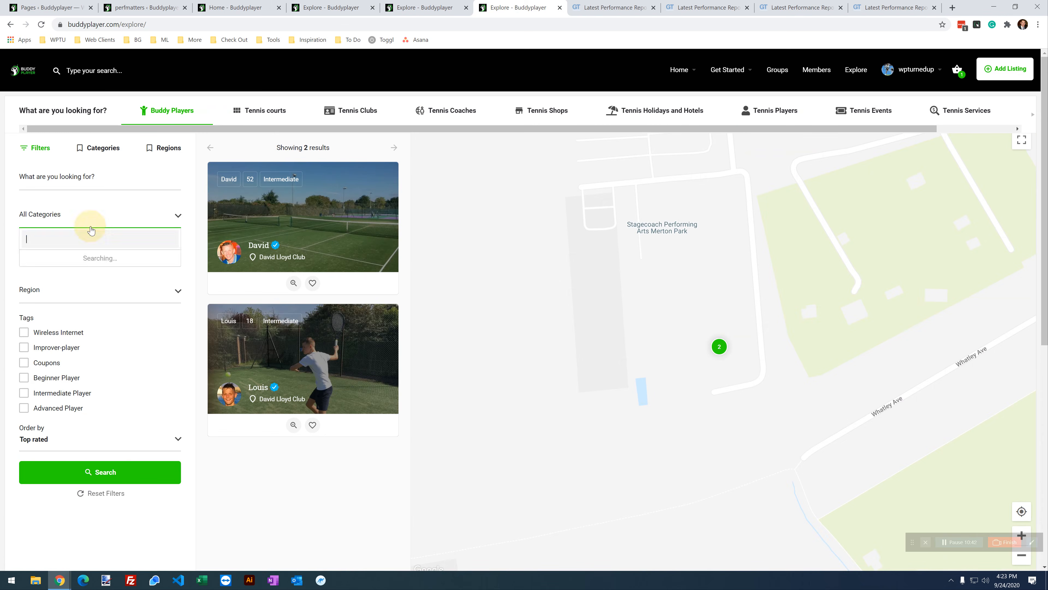
{"action": "scroll", "coordinate": [301, 349], "scroll_direction": "down", "scroll_amount": 10}
{"action": "scroll", "coordinate": [301, 347], "scroll_direction": "up", "scroll_amount": 8}
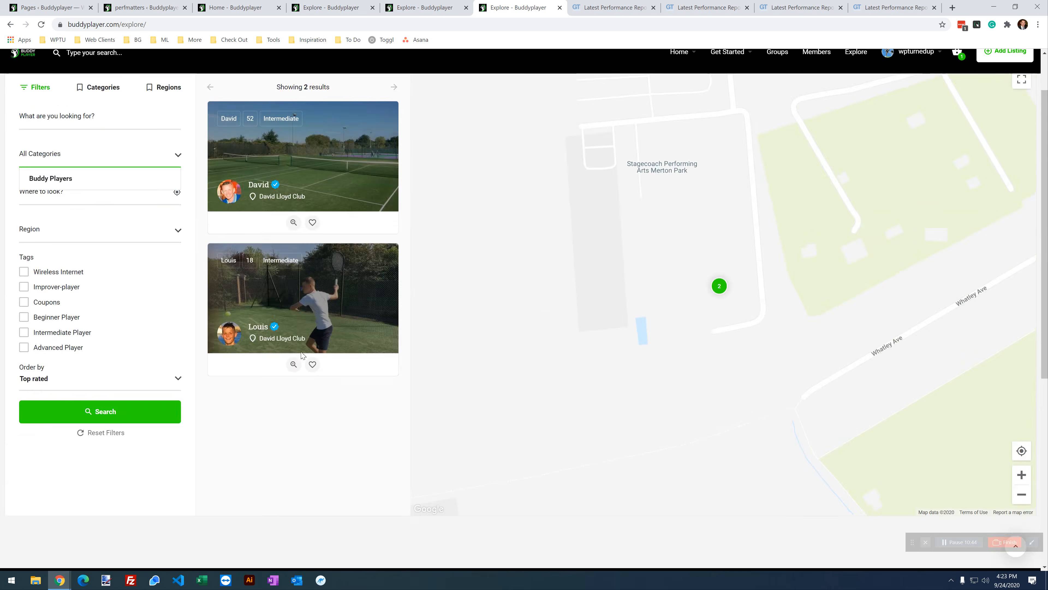
{"action": "scroll", "coordinate": [302, 355], "scroll_direction": "down", "scroll_amount": 7}
{"action": "scroll", "coordinate": [302, 355], "scroll_direction": "up", "scroll_amount": 9}
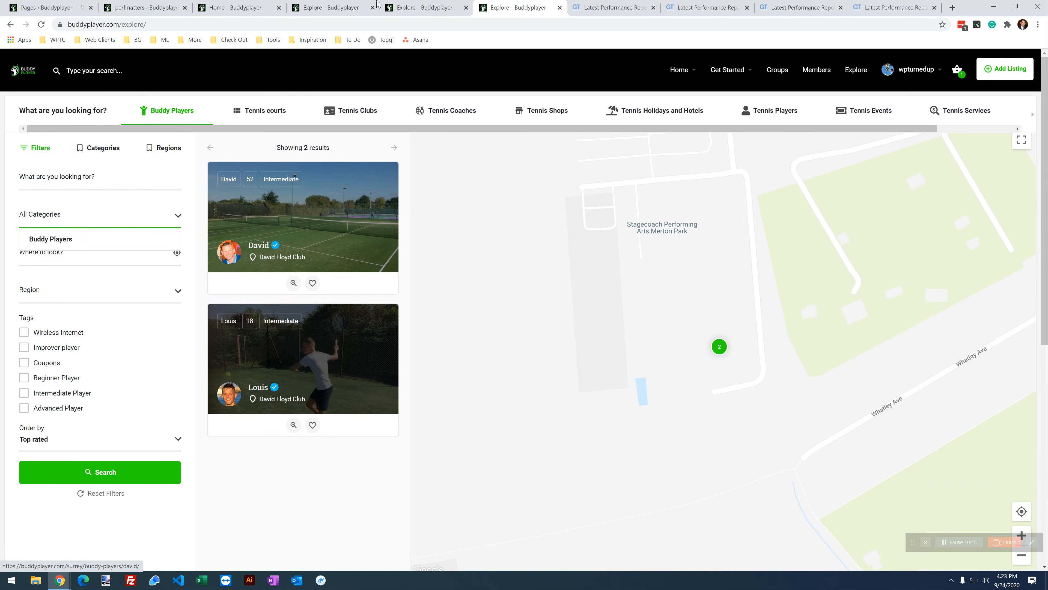
{"action": "left_click", "coordinate": [314, 6]}
{"action": "scroll", "coordinate": [484, 450], "scroll_direction": "down", "scroll_amount": 5}
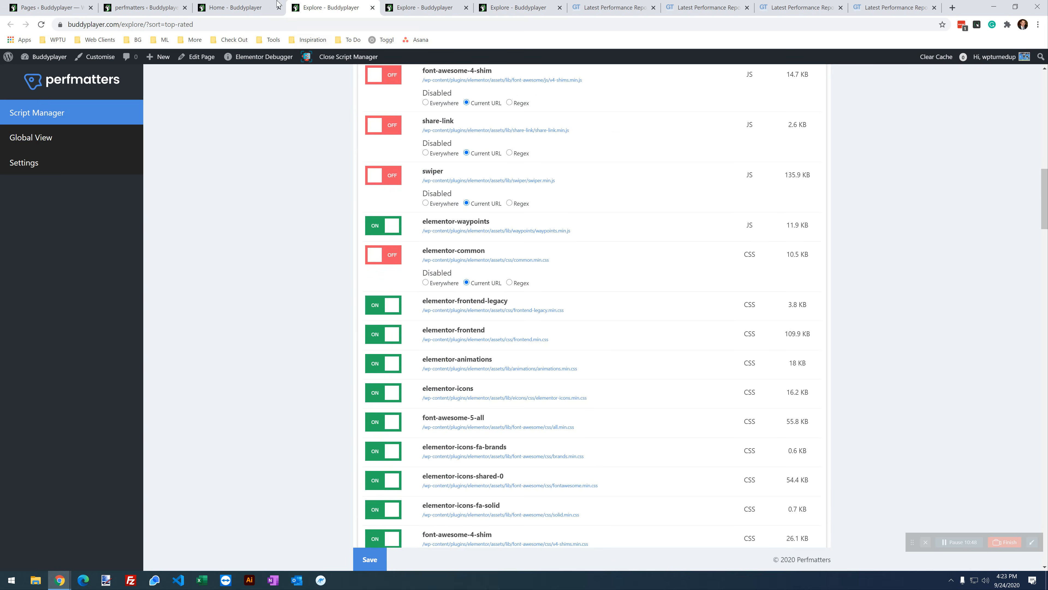
Step: Toggle off elementor-icons, font-awesome-5-all, fa-brands, shared-0 and fa-solid stylesheets
{"action": "left_click", "coordinate": [256, 8]}
{"action": "scroll", "coordinate": [339, 269], "scroll_direction": "down", "scroll_amount": 5}
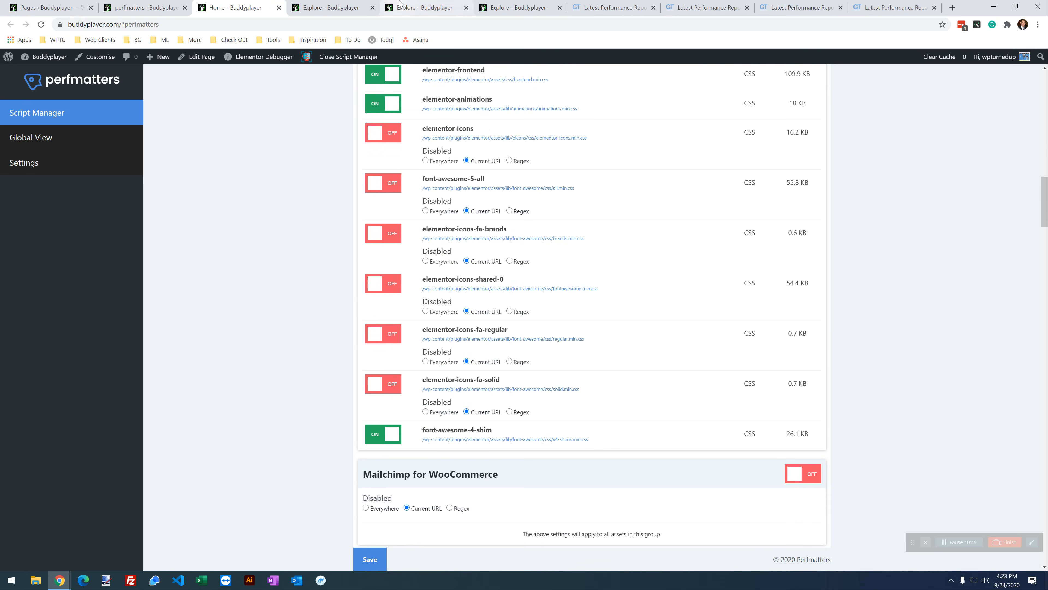
{"action": "scroll", "coordinate": [425, 121], "scroll_direction": "up", "scroll_amount": 3}
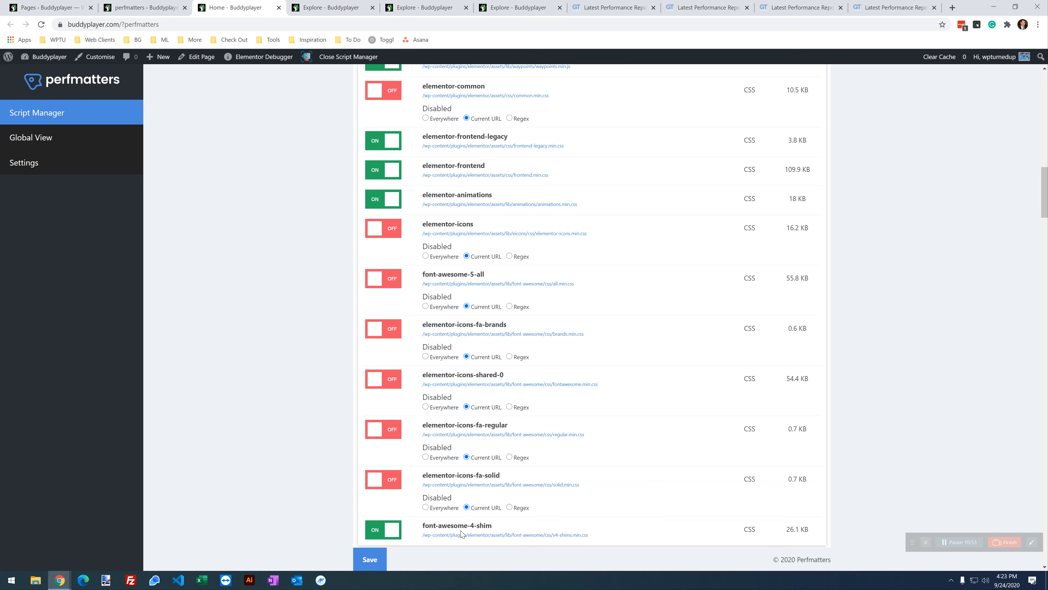
{"action": "left_click", "coordinate": [342, 7]}
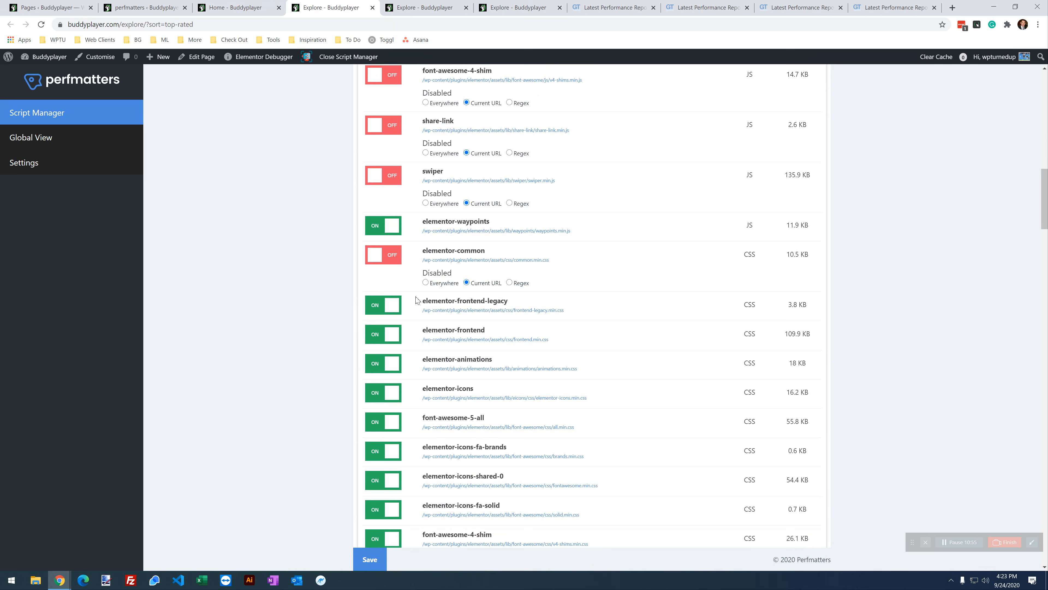
{"action": "scroll", "coordinate": [434, 195], "scroll_direction": "down", "scroll_amount": 3}
{"action": "left_click", "coordinate": [386, 250]}
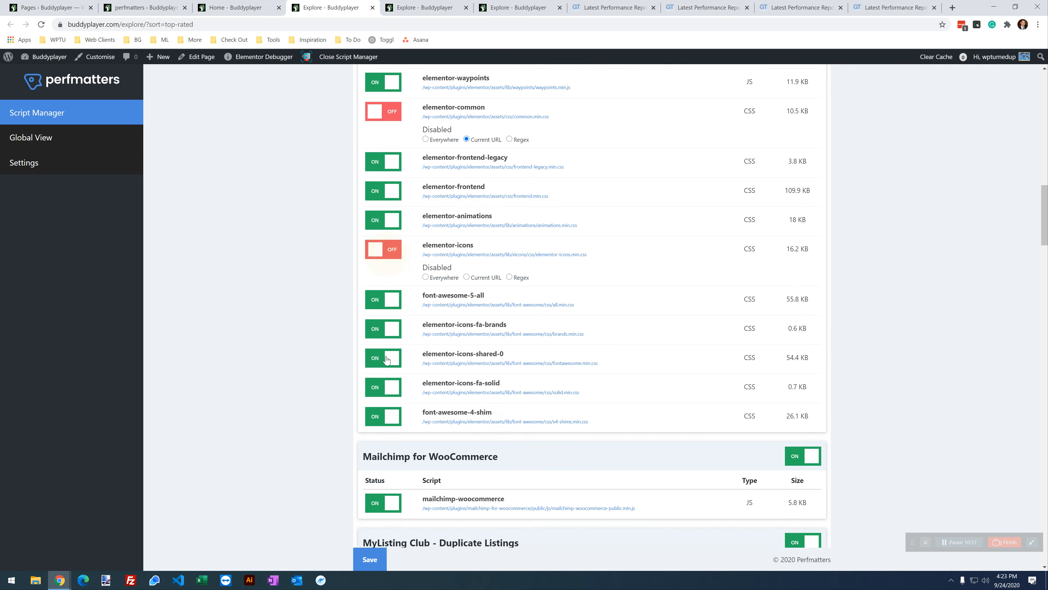
{"action": "left_click", "coordinate": [379, 303]}
{"action": "left_click", "coordinate": [379, 349]}
{"action": "left_click", "coordinate": [377, 399]}
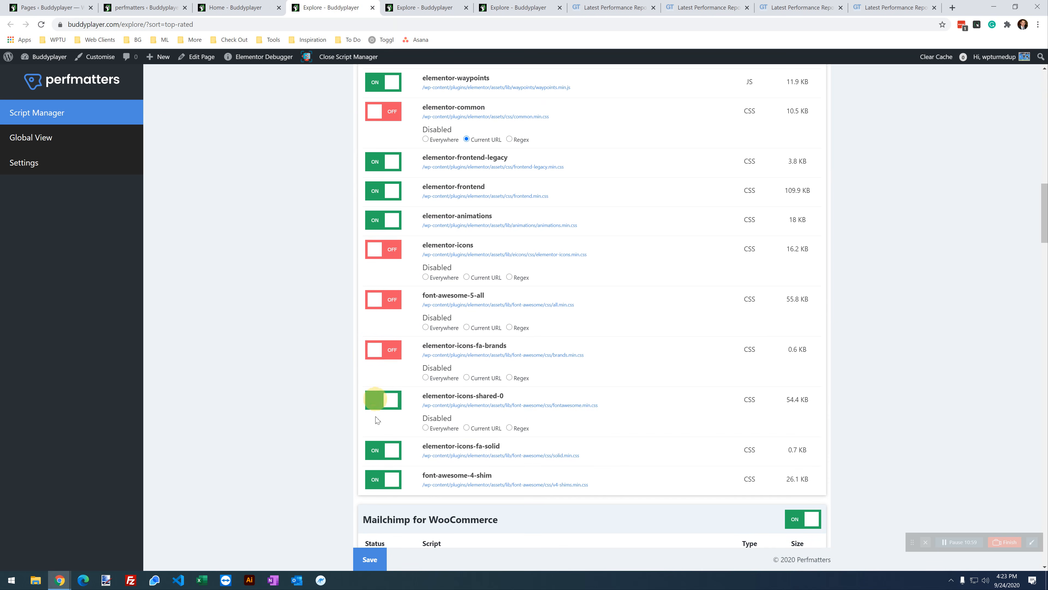
{"action": "left_click", "coordinate": [375, 448]}
Step: Limit all five icon stylesheet disables to the Current URL and save
{"action": "left_click", "coordinate": [478, 478]}
{"action": "left_click", "coordinate": [481, 428]}
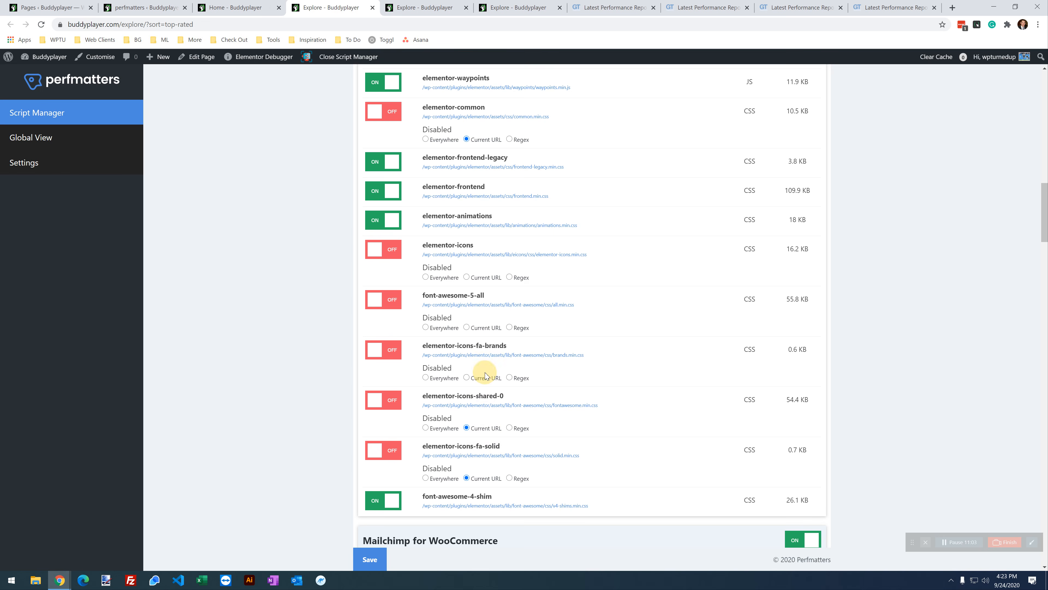
{"action": "left_click", "coordinate": [481, 326]}
{"action": "left_click", "coordinate": [477, 376]}
{"action": "left_click", "coordinate": [471, 279]}
{"action": "scroll", "coordinate": [434, 413], "scroll_direction": "down", "scroll_amount": 1}
{"action": "left_click", "coordinate": [383, 562]}
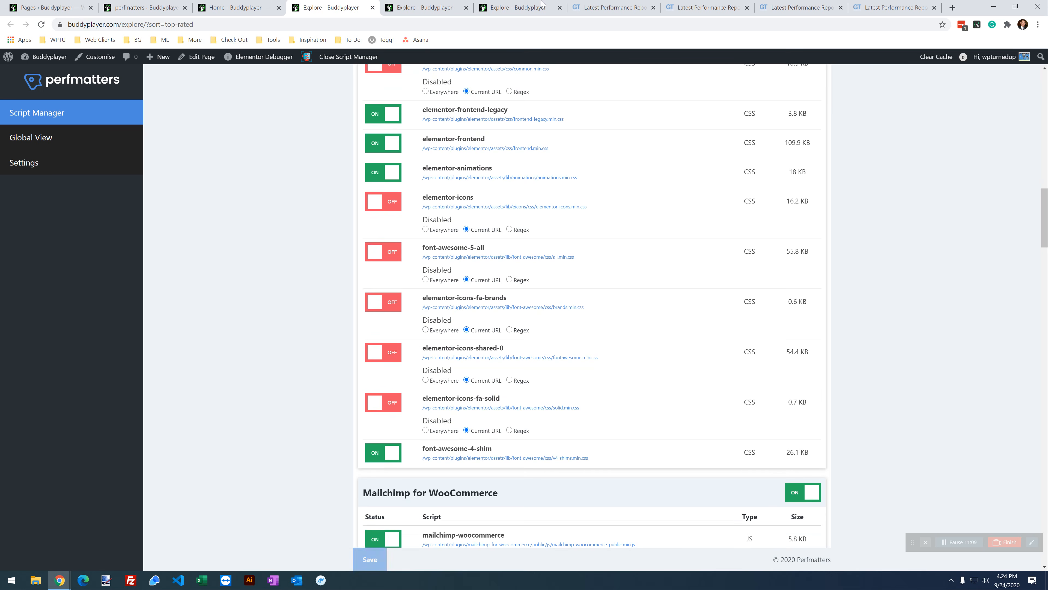
{"action": "left_click", "coordinate": [512, 7]}
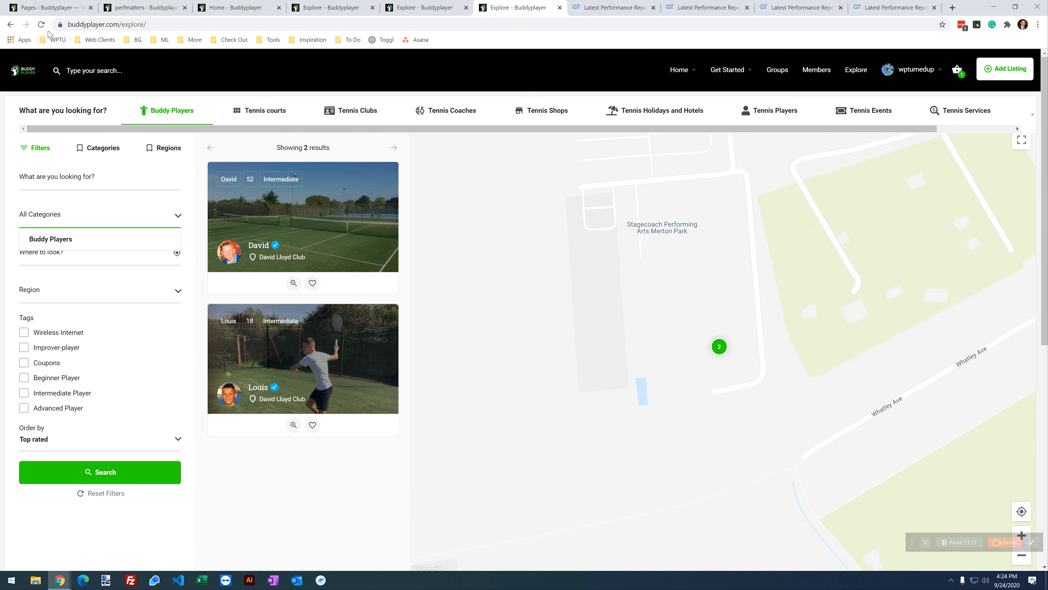
Step: Reload the live Explore page, test All Categories, inspect the listings, then return to Script Manager
{"action": "left_click", "coordinate": [42, 25]}
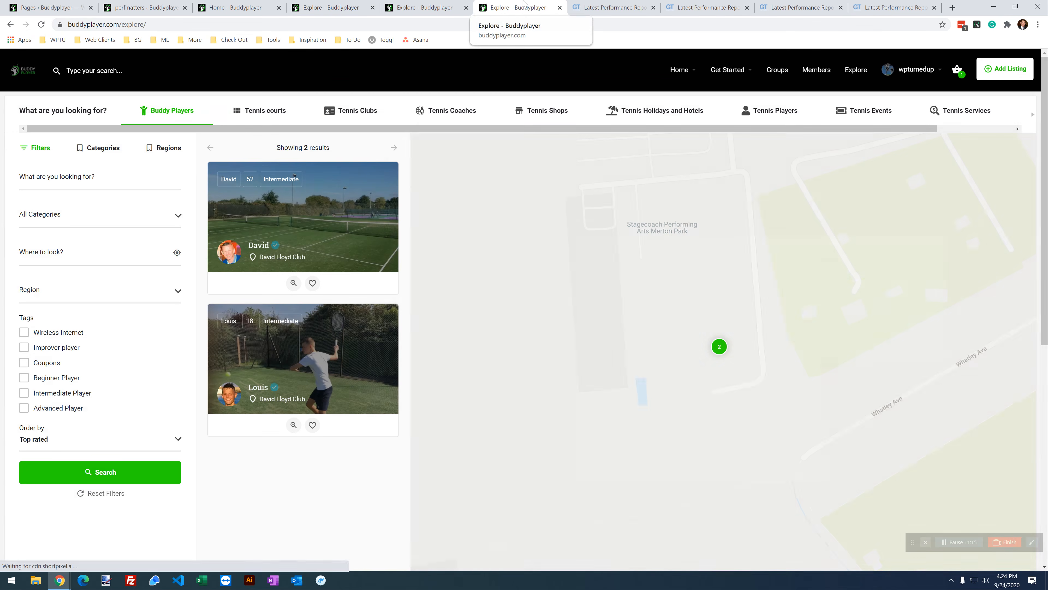
{"action": "scroll", "coordinate": [286, 435], "scroll_direction": "down", "scroll_amount": 8}
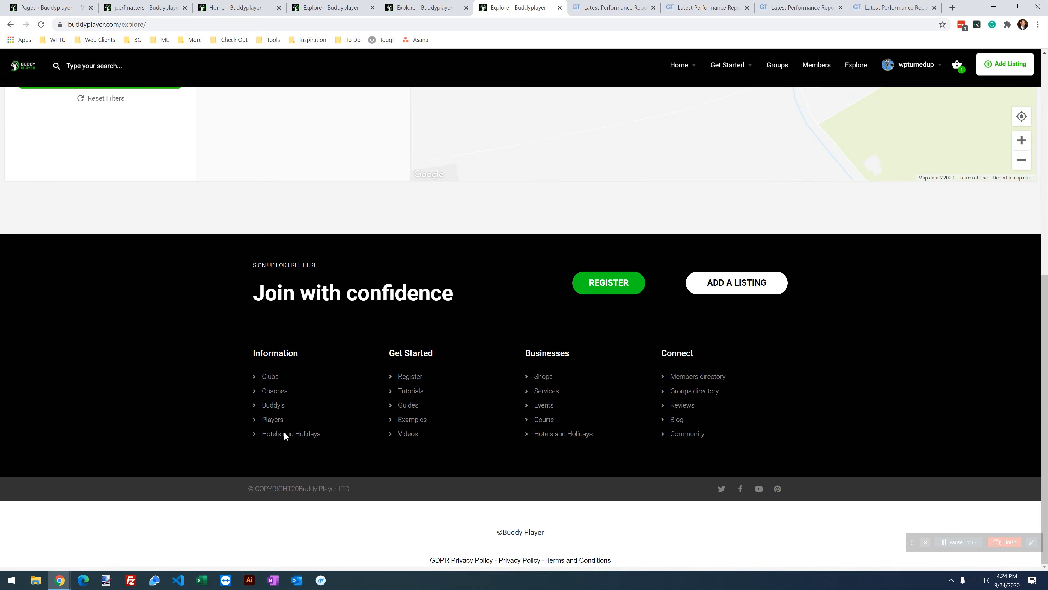
{"action": "scroll", "coordinate": [287, 437], "scroll_direction": "up", "scroll_amount": 8}
{"action": "left_click", "coordinate": [73, 215]}
{"action": "left_click", "coordinate": [73, 215]}
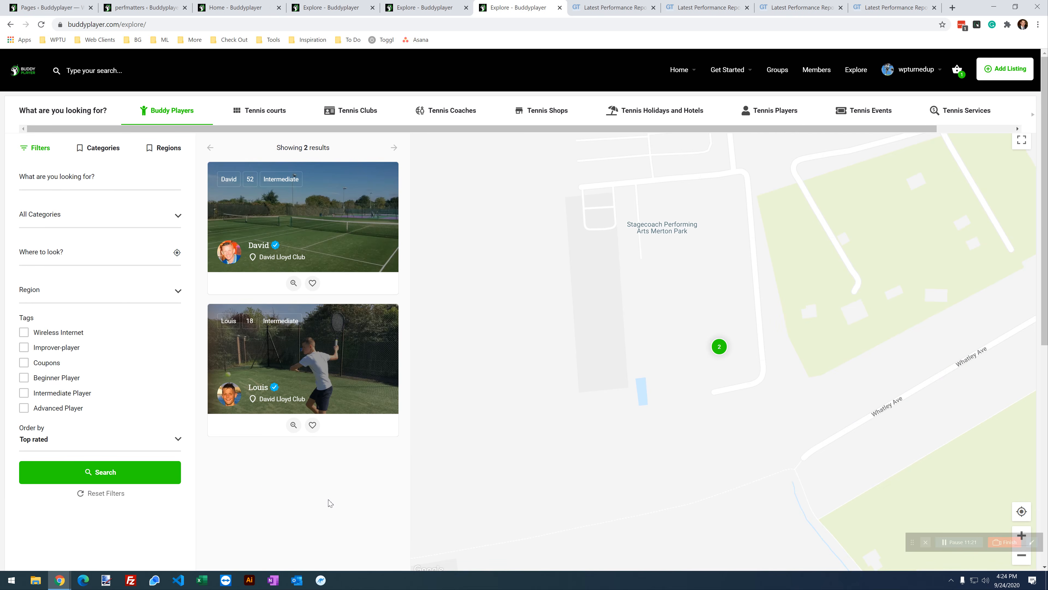
{"action": "right_click", "coordinate": [271, 503]}
{"action": "left_click", "coordinate": [294, 497]}
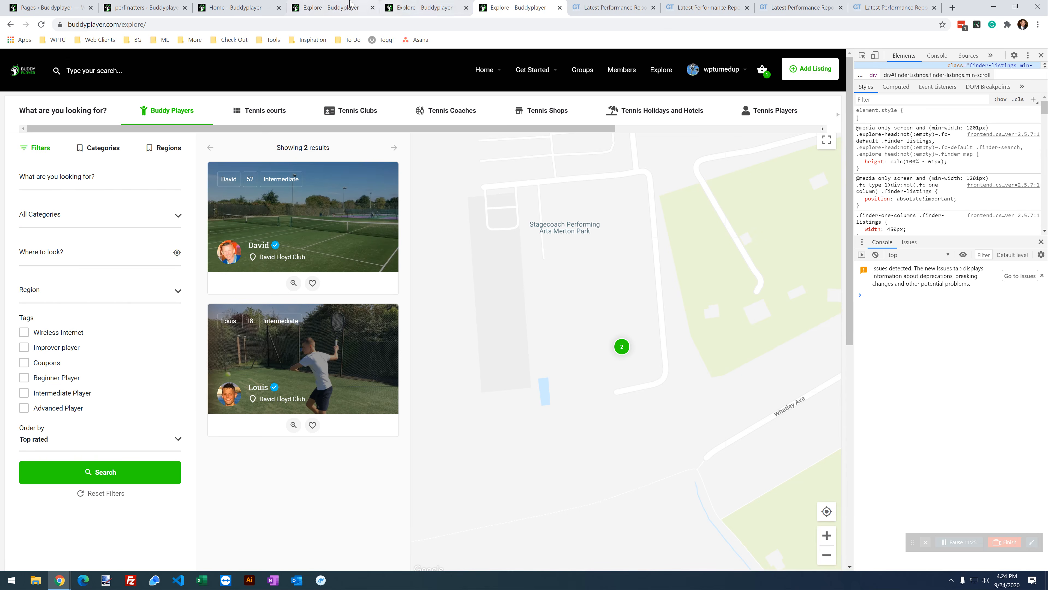
{"action": "left_click", "coordinate": [329, 6]}
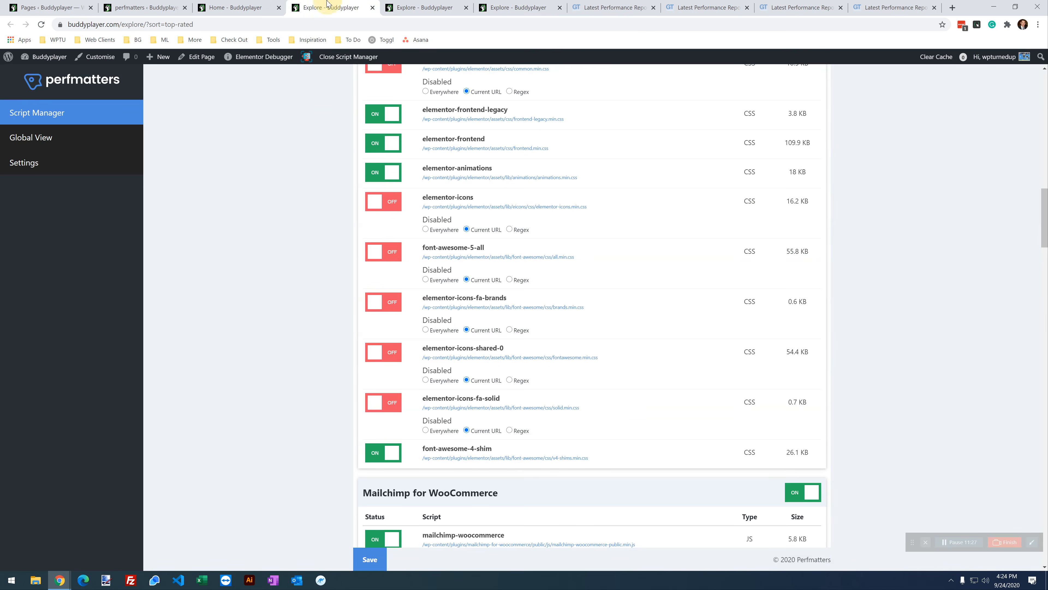
Step: Disable the Mailchimp for WooCommerce and MyListing Club Duplicate Listings assets for the Current URL
{"action": "scroll", "coordinate": [329, 376], "scroll_direction": "down", "scroll_amount": 7}
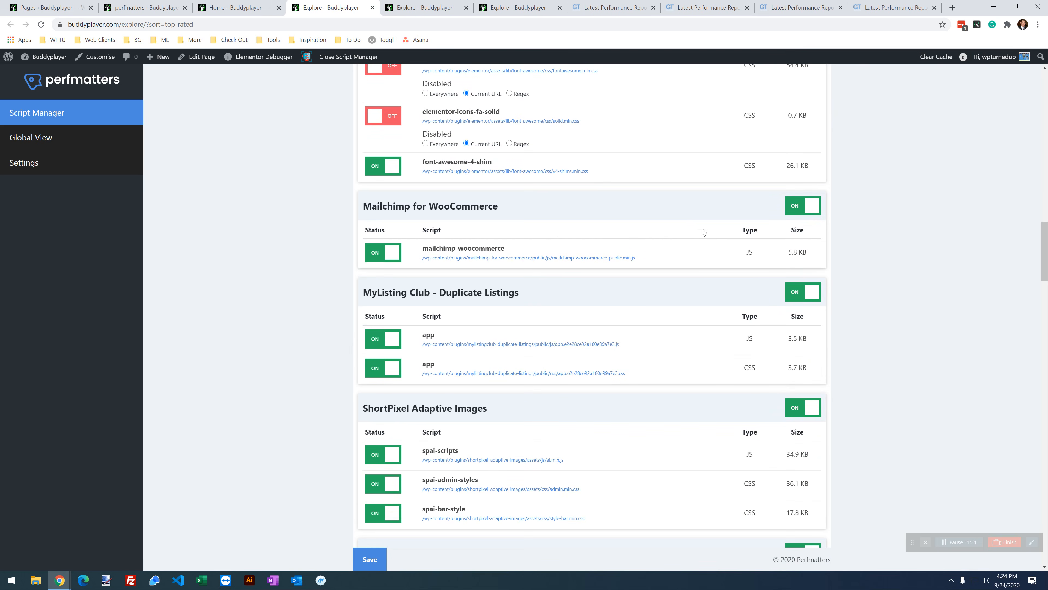
{"action": "left_click", "coordinate": [798, 210]}
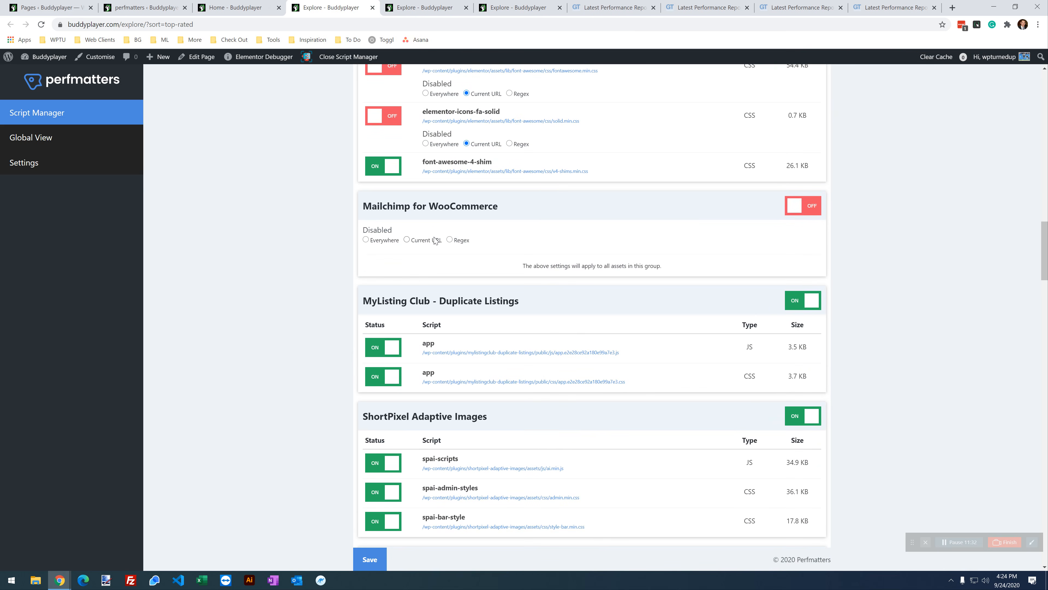
{"action": "left_click", "coordinate": [788, 300]}
{"action": "left_click", "coordinate": [422, 335]}
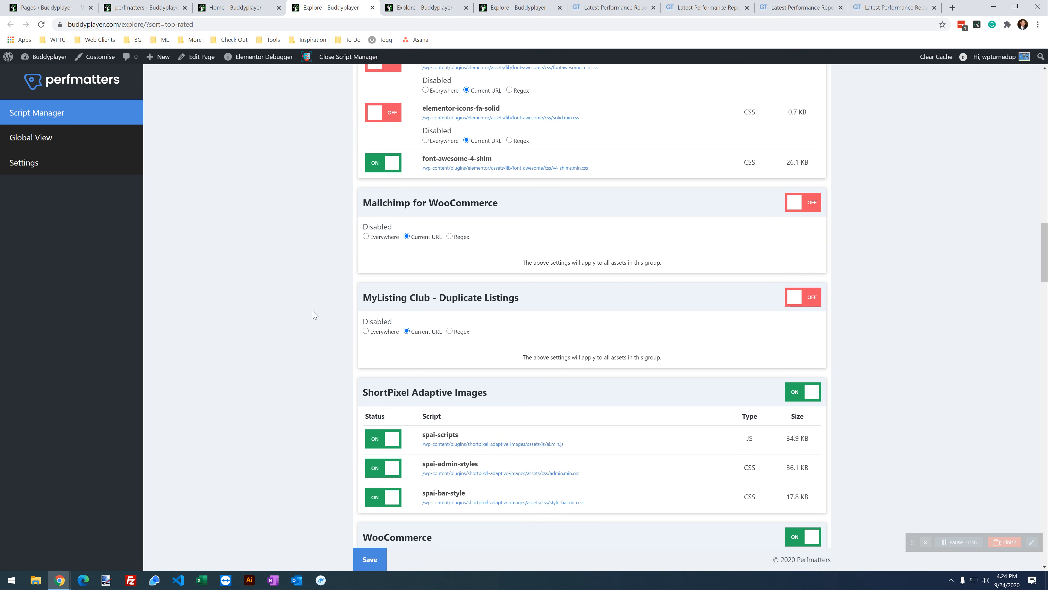
{"action": "scroll", "coordinate": [318, 313], "scroll_direction": "down", "scroll_amount": 5}
{"action": "scroll", "coordinate": [318, 313], "scroll_direction": "down", "scroll_amount": 1}
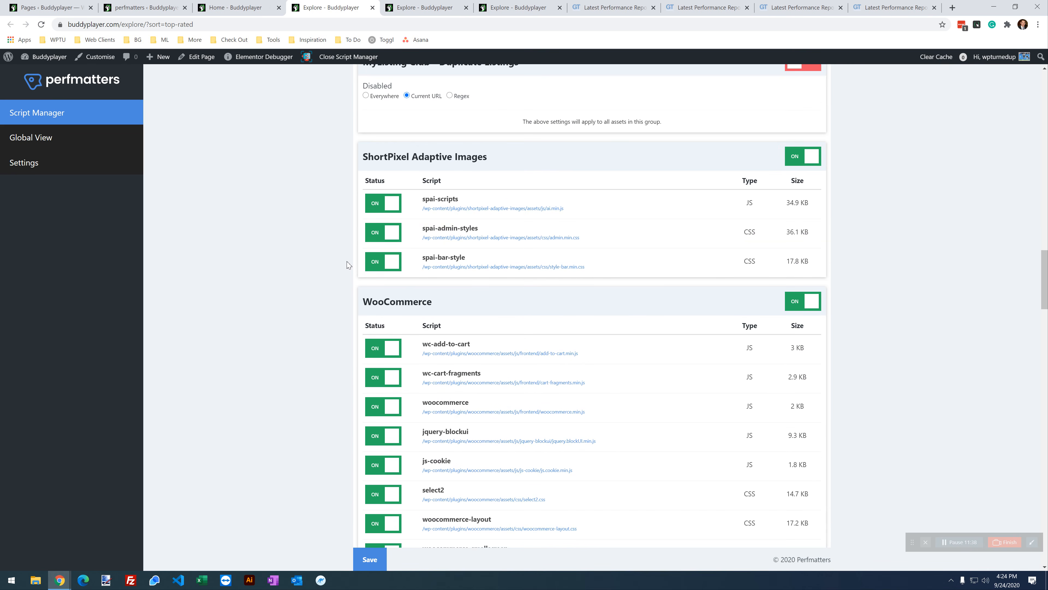
{"action": "scroll", "coordinate": [352, 253], "scroll_direction": "down", "scroll_amount": 3}
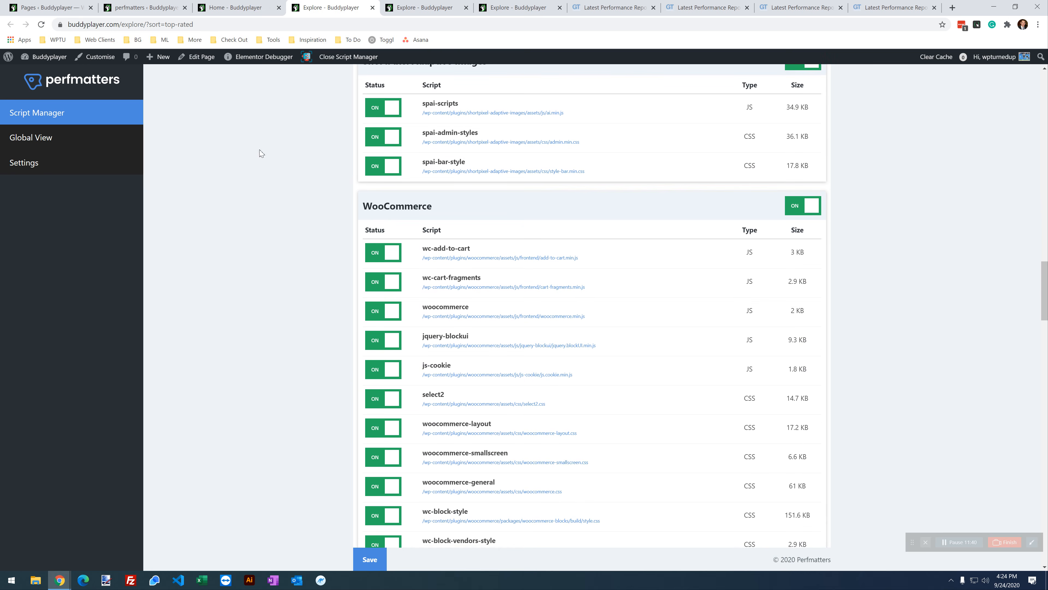
Step: Disable the woocommerce and jquery-blockui scripts for the Current URL only
{"action": "left_click", "coordinate": [251, 8]}
{"action": "scroll", "coordinate": [285, 306], "scroll_direction": "down", "scroll_amount": 12}
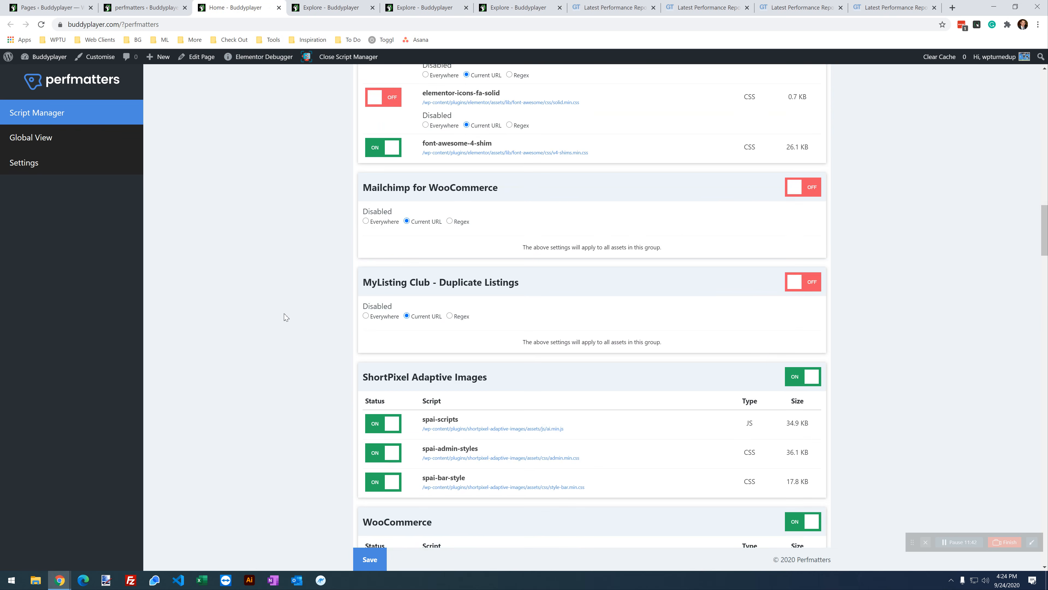
{"action": "scroll", "coordinate": [286, 317], "scroll_direction": "down", "scroll_amount": 7}
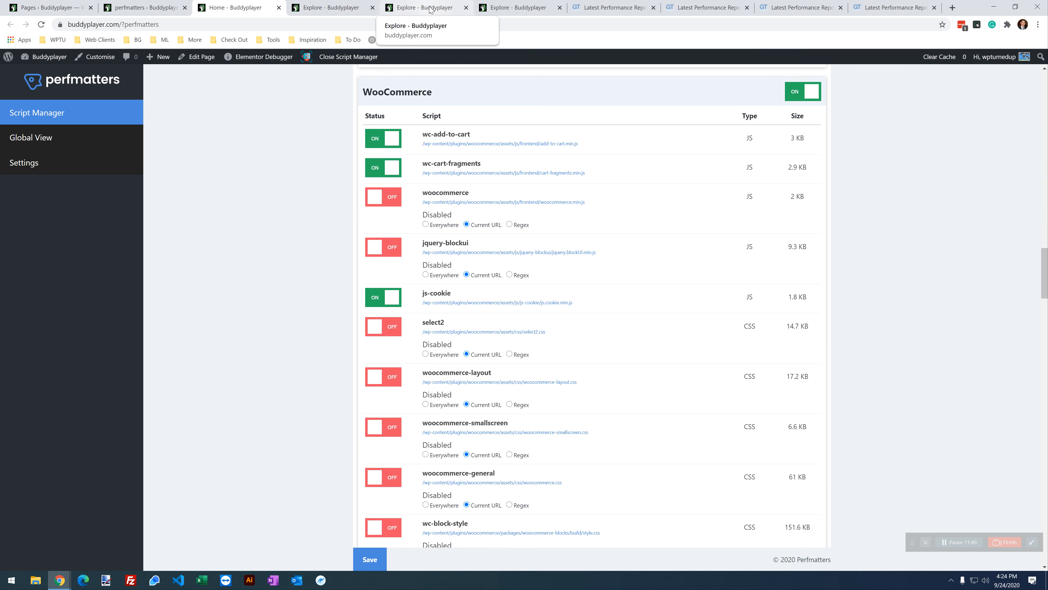
{"action": "scroll", "coordinate": [348, 290], "scroll_direction": "down", "scroll_amount": 3}
{"action": "scroll", "coordinate": [348, 290], "scroll_direction": "up", "scroll_amount": 3}
{"action": "left_click", "coordinate": [410, 5]}
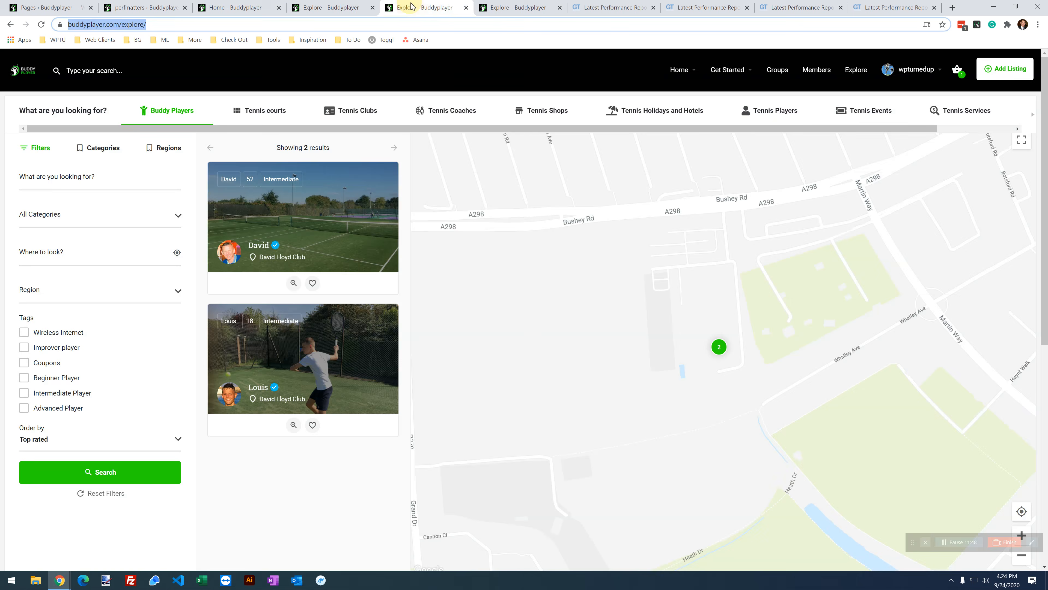
{"action": "left_click", "coordinate": [313, 6]}
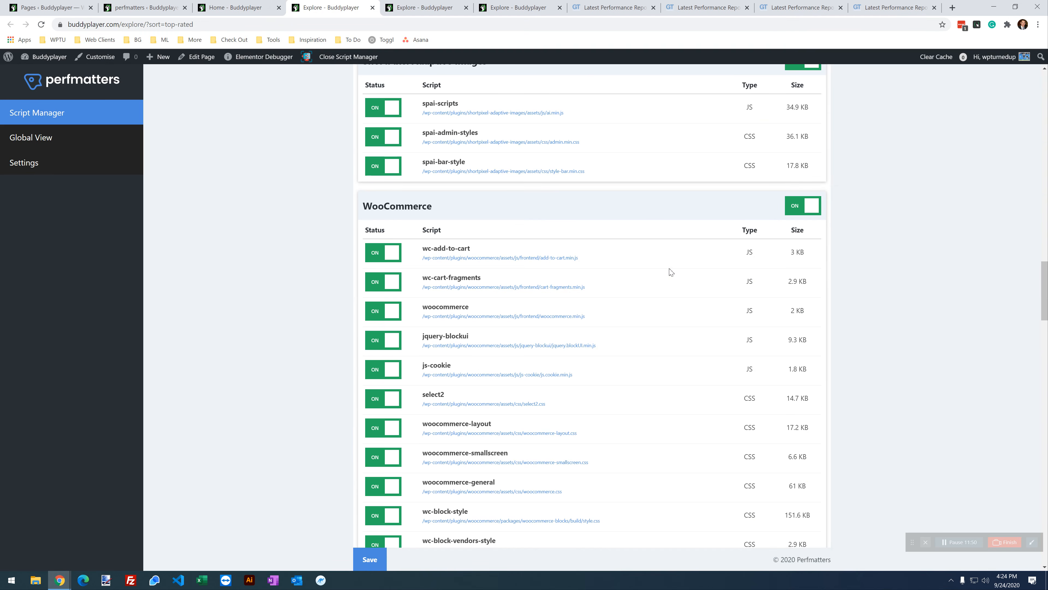
{"action": "left_click", "coordinate": [375, 318]}
{"action": "left_click", "coordinate": [478, 338]}
{"action": "left_click", "coordinate": [387, 363]}
{"action": "left_click", "coordinate": [477, 390]}
Step: Disable select2, woocommerce-layout and woocommerce-smallscreen stylesheets for the Current URL only
{"action": "scroll", "coordinate": [499, 346], "scroll_direction": "down", "scroll_amount": 3}
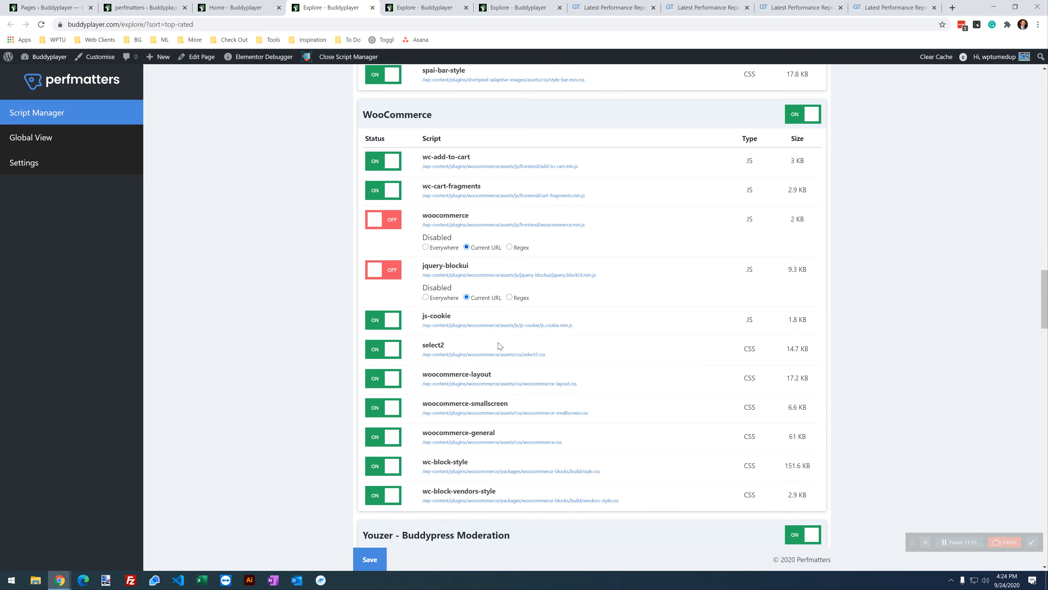
{"action": "left_click", "coordinate": [383, 347]}
{"action": "left_click", "coordinate": [466, 372]}
{"action": "scroll", "coordinate": [454, 367], "scroll_direction": "down", "scroll_amount": 1}
{"action": "left_click", "coordinate": [390, 347]}
{"action": "left_click", "coordinate": [467, 375]}
{"action": "left_click", "coordinate": [372, 399]}
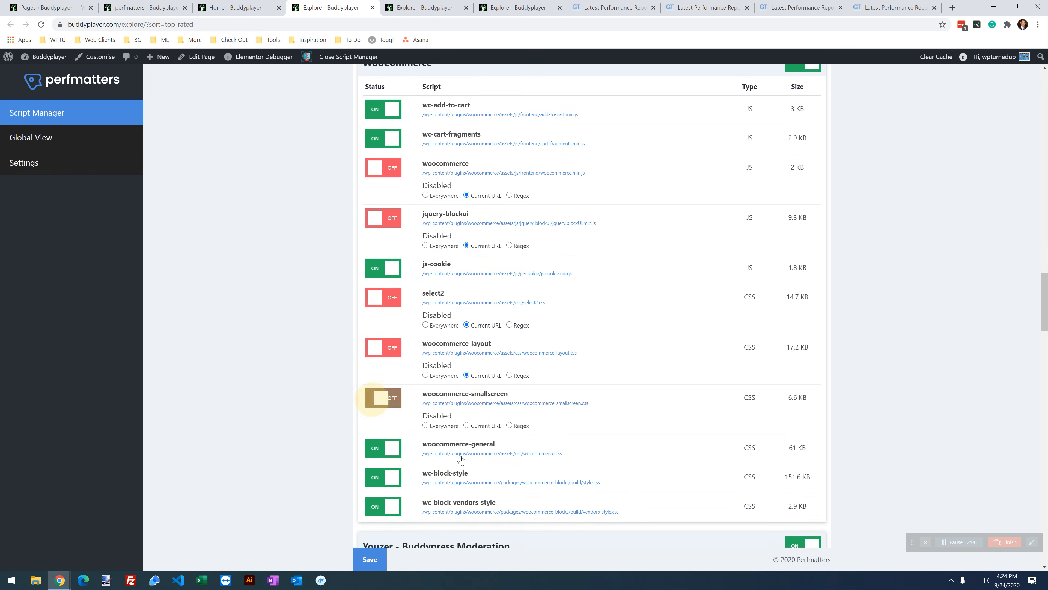
{"action": "left_click", "coordinate": [486, 425]}
Step: Disable woocommerce-general, wc-block-style and wc-block-vendors-style for the Current URL, then check the front-end Region filter
{"action": "left_click", "coordinate": [398, 445]}
{"action": "scroll", "coordinate": [398, 445], "scroll_direction": "down", "scroll_amount": 2}
{"action": "left_click", "coordinate": [467, 380]}
{"action": "left_click", "coordinate": [383, 403]}
{"action": "left_click", "coordinate": [474, 430]}
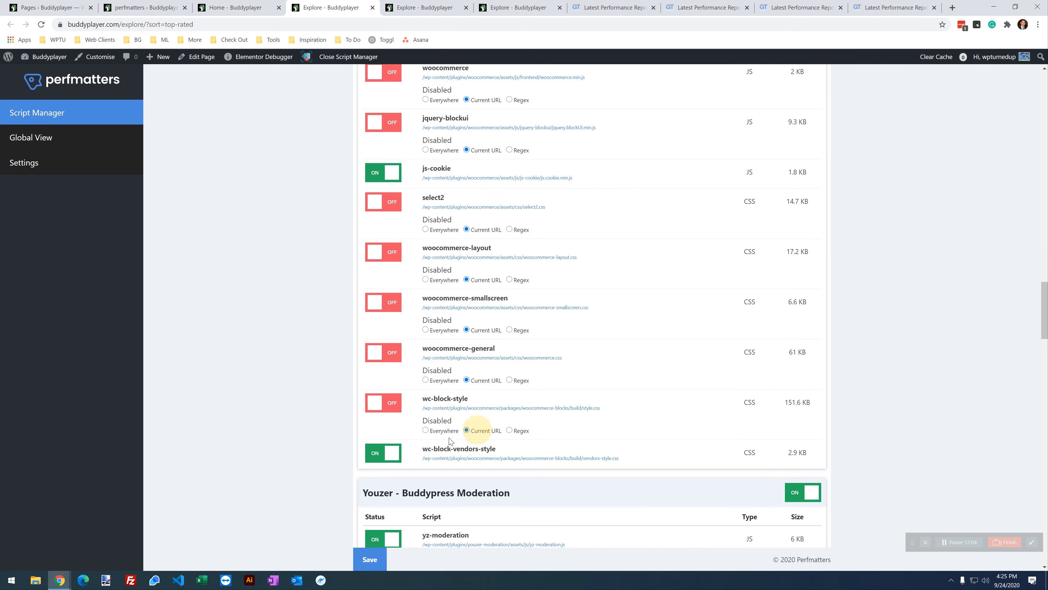
{"action": "left_click", "coordinate": [393, 451]}
{"action": "left_click", "coordinate": [475, 480]}
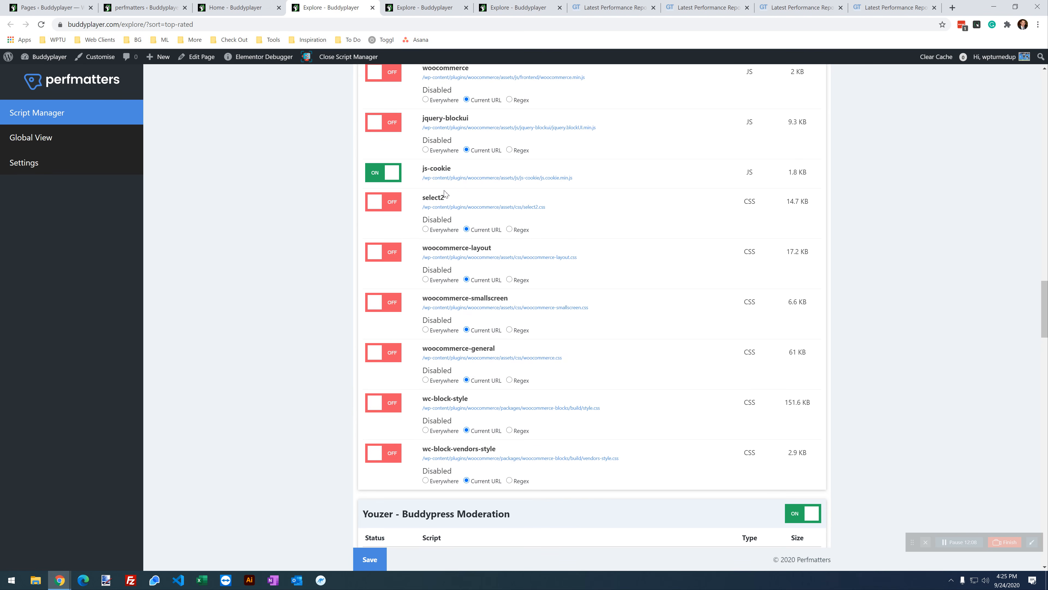
{"action": "double_click", "coordinate": [440, 198]}
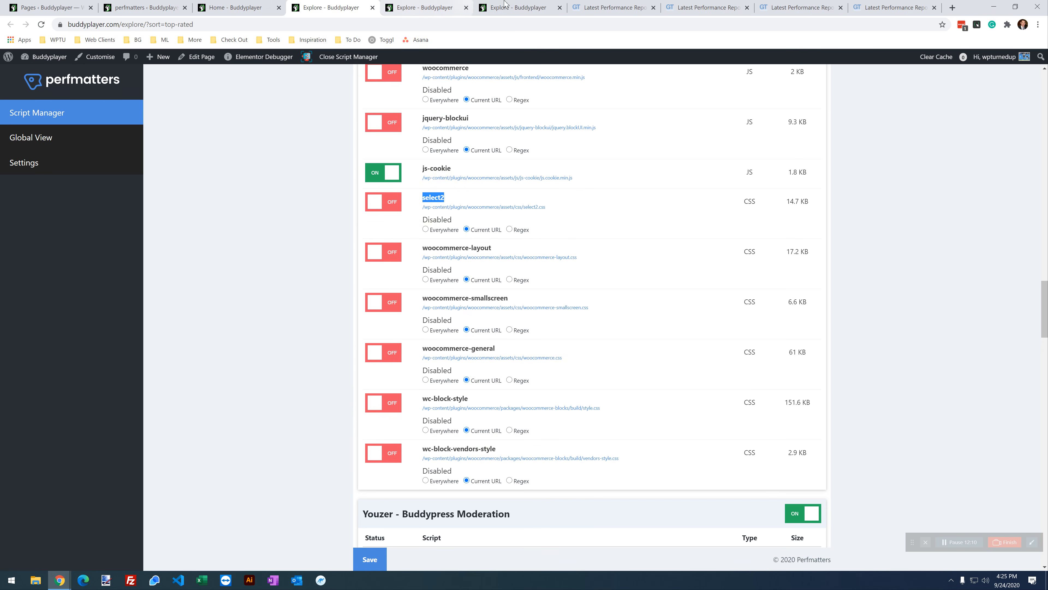
{"action": "left_click", "coordinate": [497, 5]}
{"action": "left_click", "coordinate": [117, 294]}
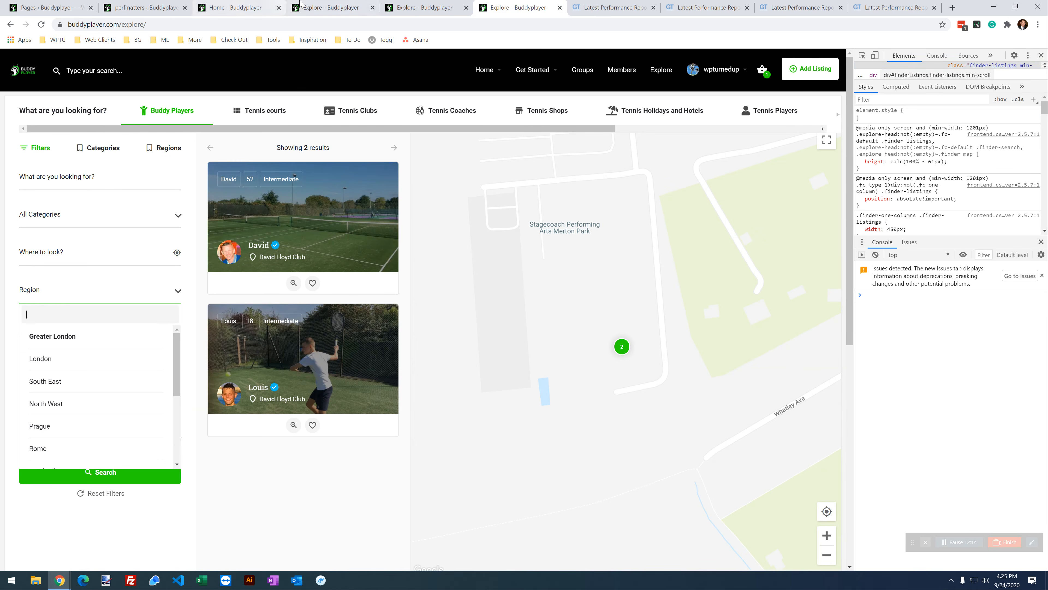
Step: Save the WooCommerce asset changes in Script Manager and reload the live Explore page
{"action": "left_click", "coordinate": [322, 7]}
{"action": "left_click", "coordinate": [366, 561]}
{"action": "left_click", "coordinate": [498, 6]}
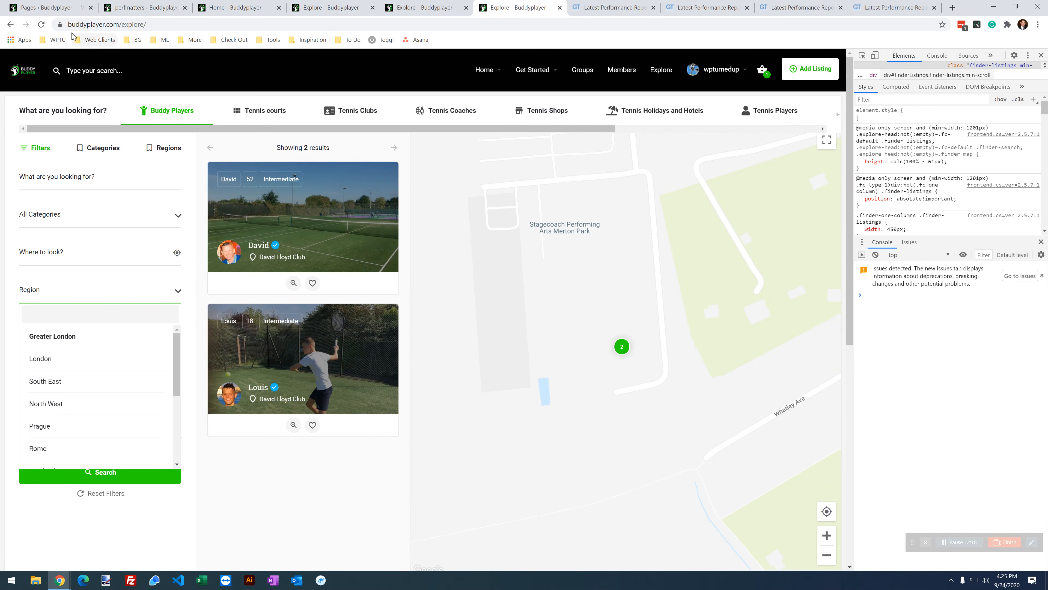
{"action": "left_click", "coordinate": [41, 25]}
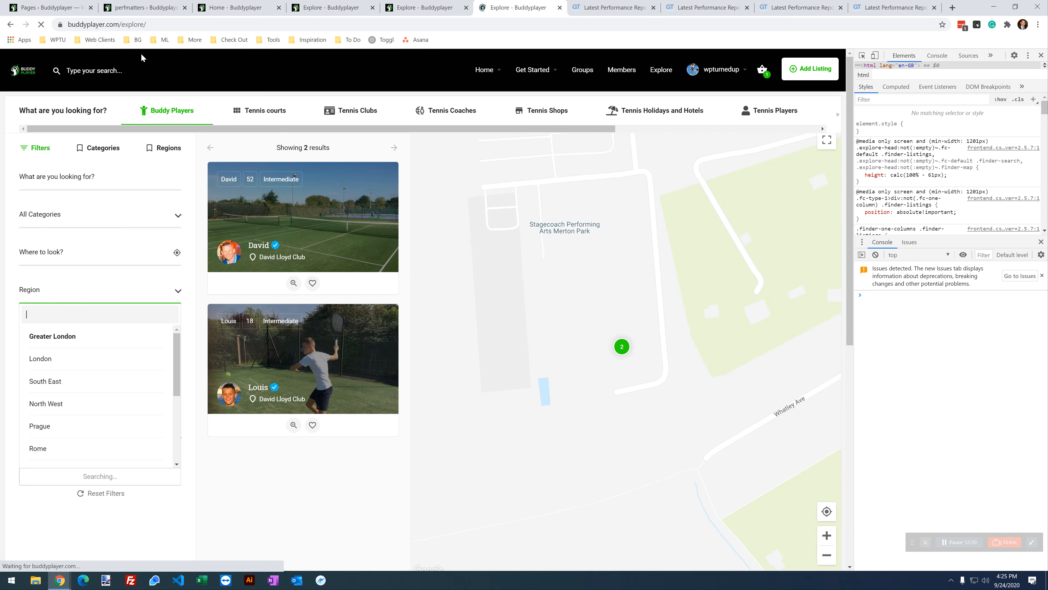
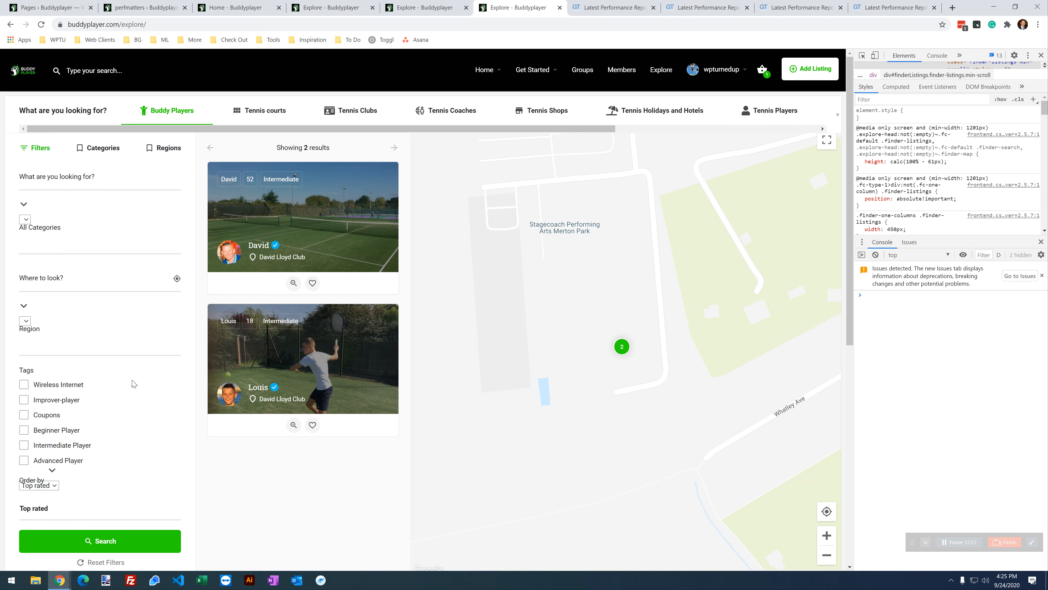
Step: Re-enable the select2 stylesheet, save the Script Manager, and reload the live Explore page
{"action": "left_click", "coordinate": [330, 8]}
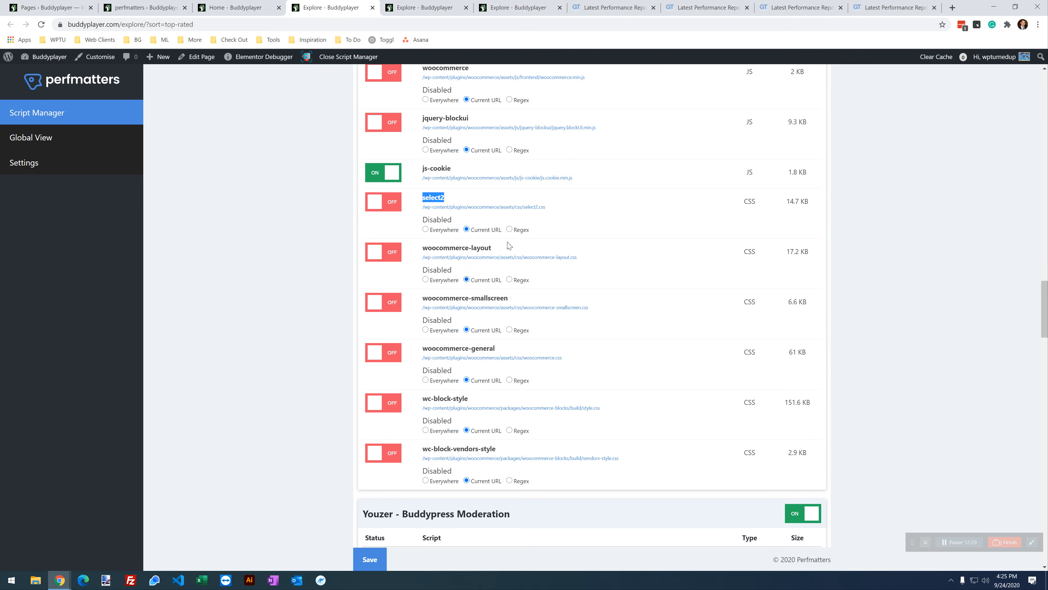
{"action": "left_click", "coordinate": [395, 210]}
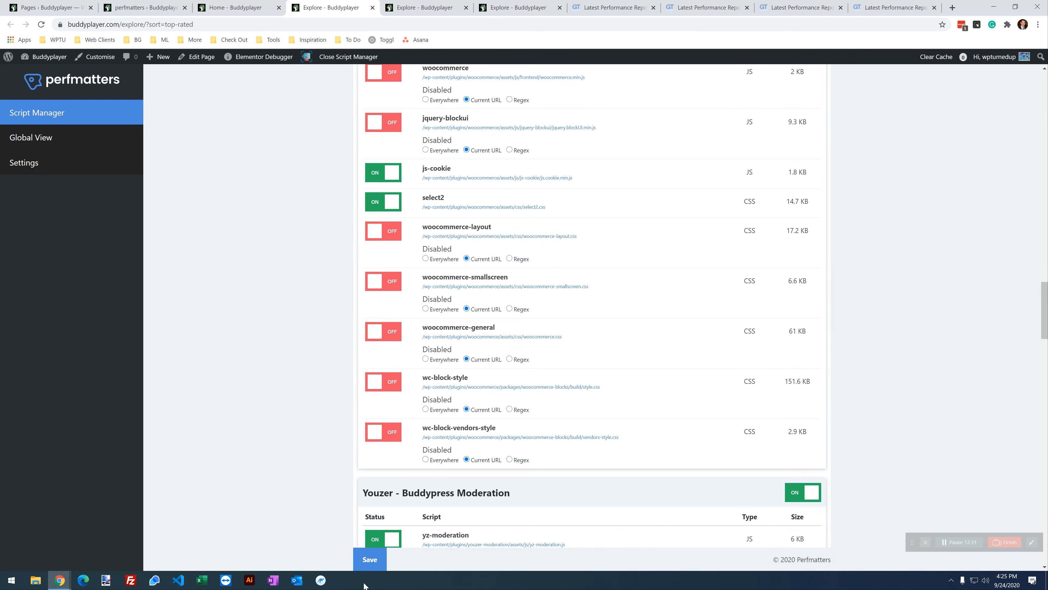
{"action": "left_click", "coordinate": [370, 559]}
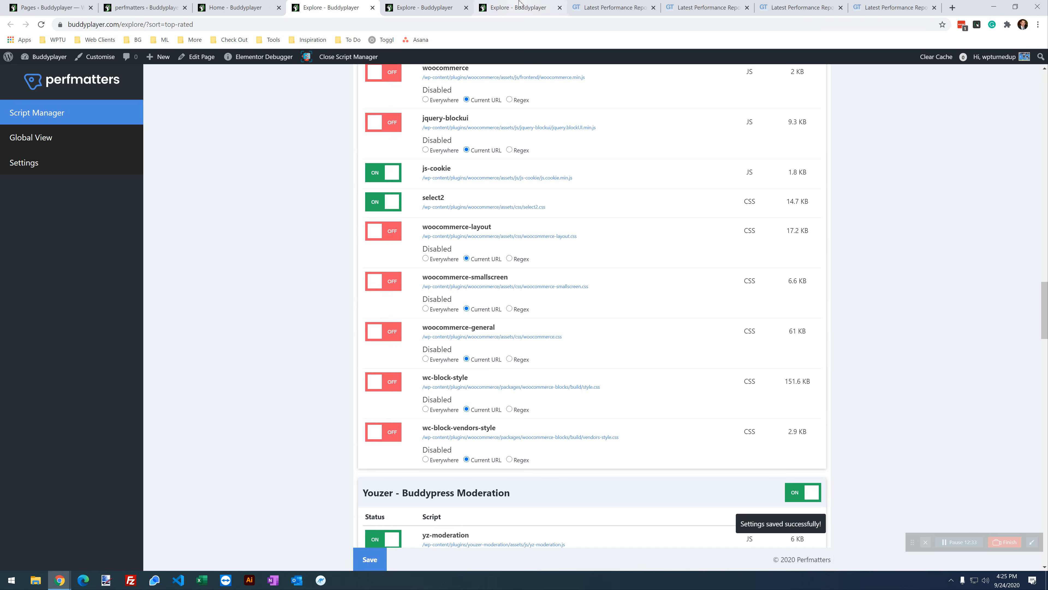
{"action": "left_click", "coordinate": [521, 5]}
{"action": "left_click", "coordinate": [41, 25]}
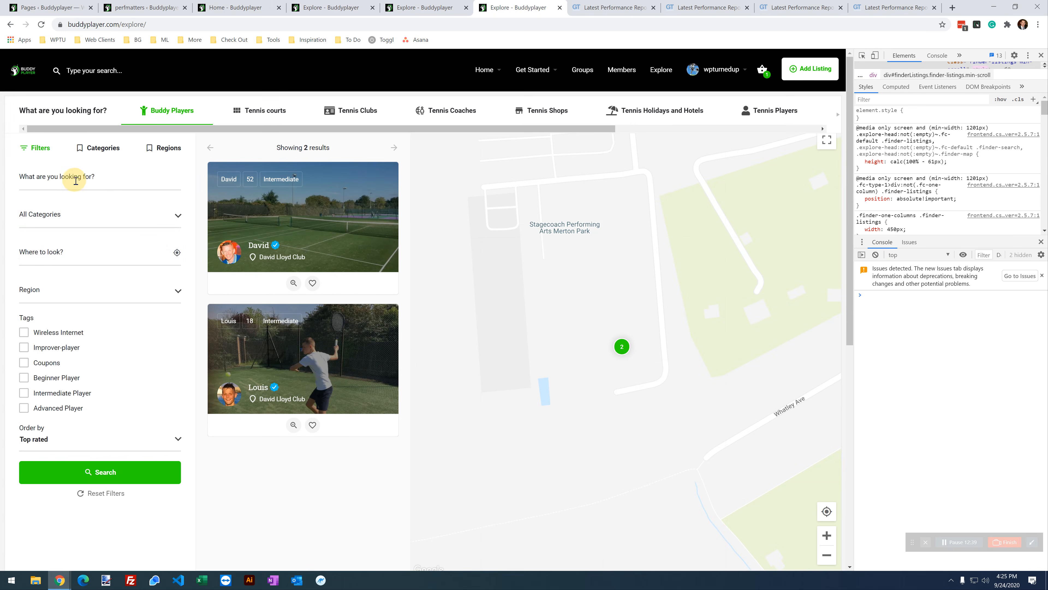
Step: Test the search field, category, sort order and Categories filters on the reloaded Explore page
{"action": "left_click", "coordinate": [76, 180]}
{"action": "left_click", "coordinate": [80, 214]}
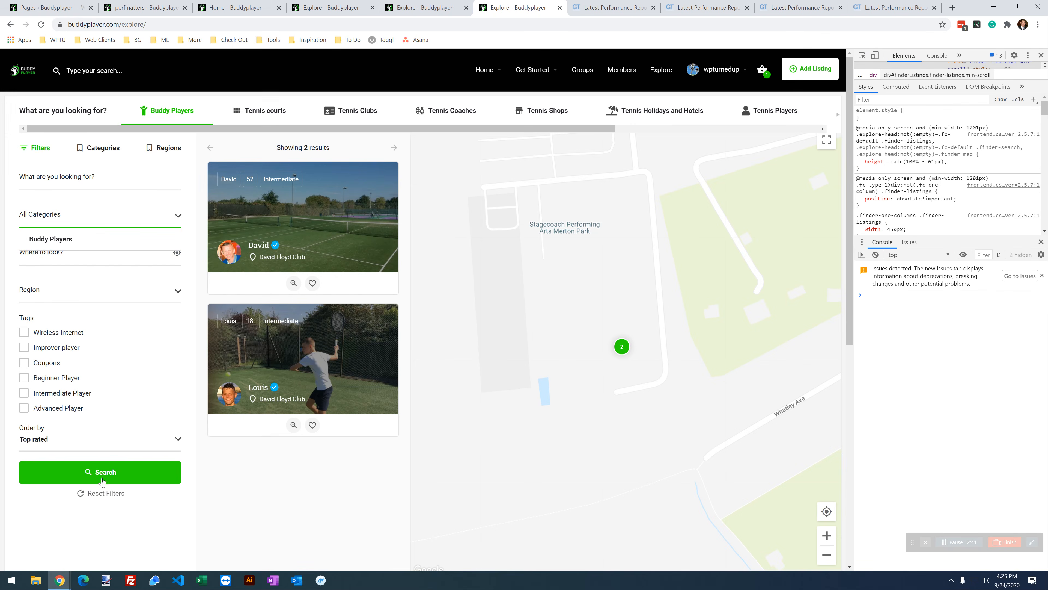
{"action": "left_click", "coordinate": [104, 449]}
{"action": "left_click", "coordinate": [92, 143]}
{"action": "left_click", "coordinate": [40, 150]}
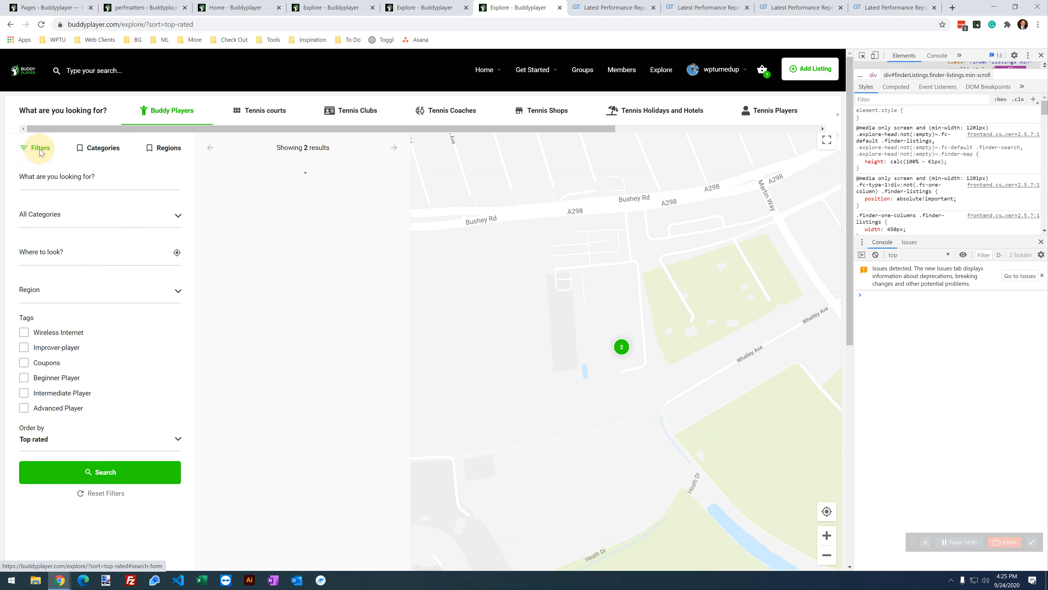
{"action": "scroll", "coordinate": [508, 404], "scroll_direction": "down", "scroll_amount": 8}
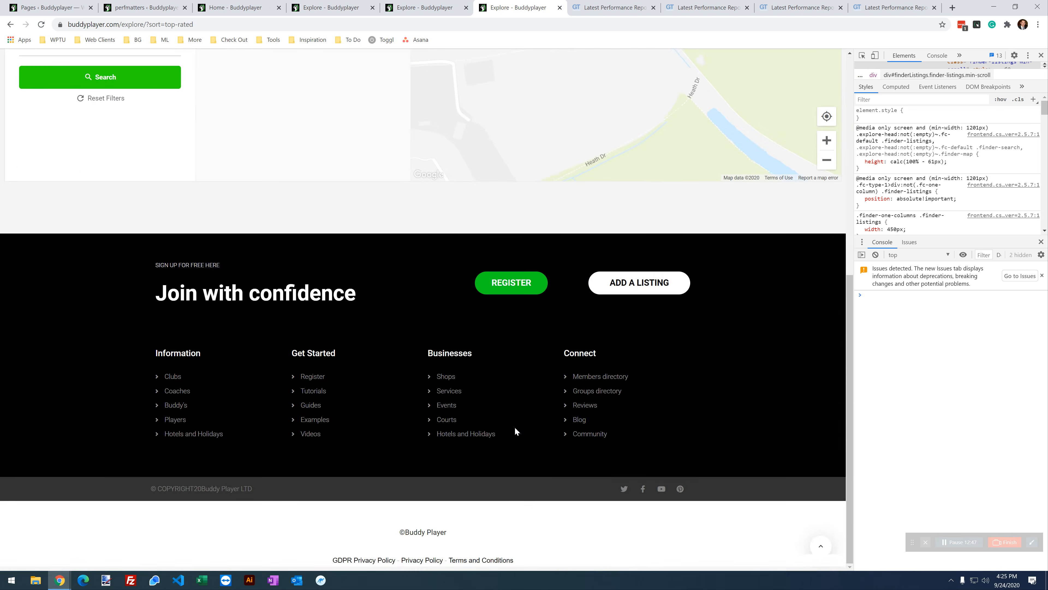
{"action": "scroll", "coordinate": [671, 445], "scroll_direction": "up", "scroll_amount": 10}
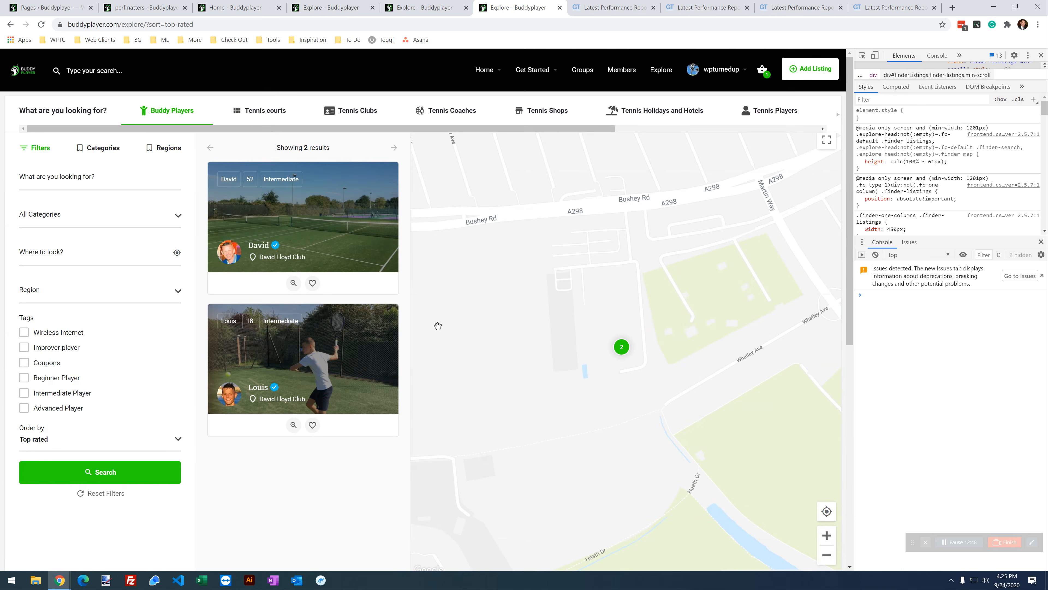
Step: Disable the Youzer - Buddypress Moderation and Youzer - Social Share groups for the Current URL
{"action": "left_click", "coordinate": [330, 7]}
{"action": "scroll", "coordinate": [481, 350], "scroll_direction": "down", "scroll_amount": 1}
{"action": "scroll", "coordinate": [480, 350], "scroll_direction": "down", "scroll_amount": 5}
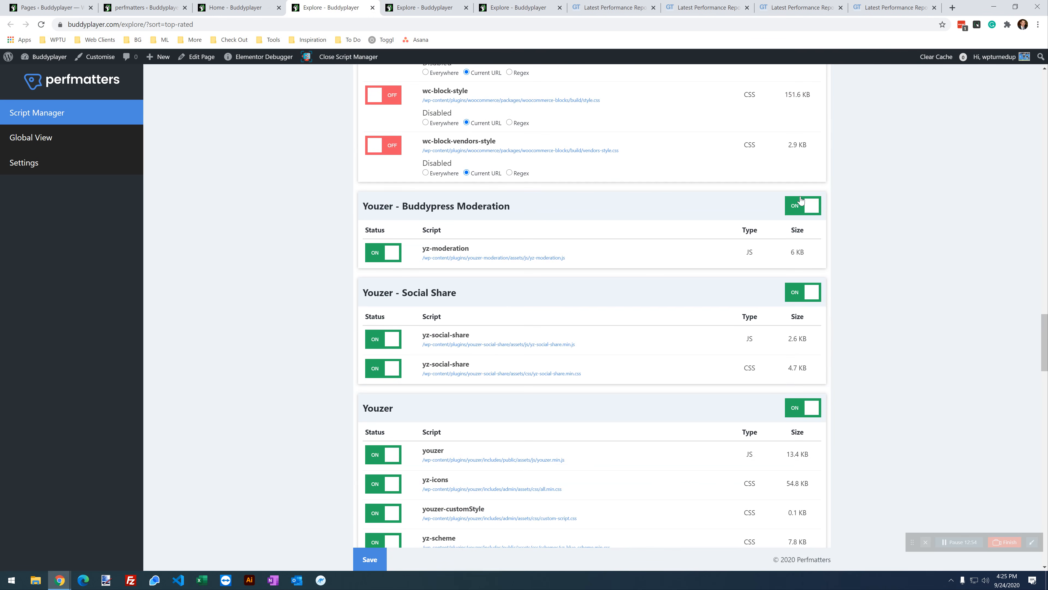
{"action": "left_click", "coordinate": [795, 206]}
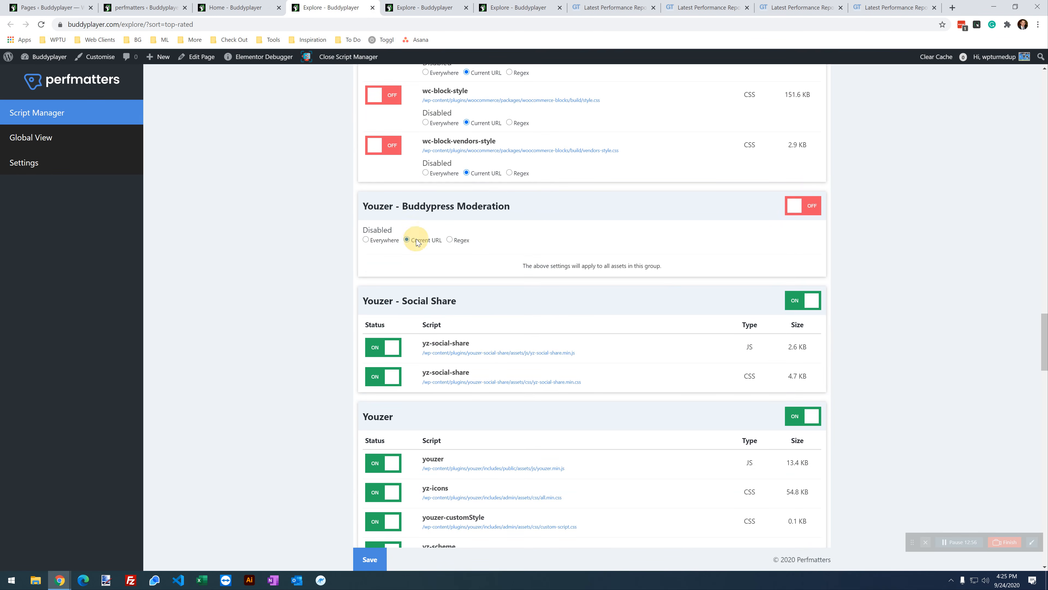
{"action": "left_click", "coordinate": [795, 301]}
{"action": "left_click", "coordinate": [427, 334]}
Step: Disable the whole Youzer group for the Current URL, save, and reload the Explore page
{"action": "scroll", "coordinate": [431, 338], "scroll_direction": "down", "scroll_amount": 3}
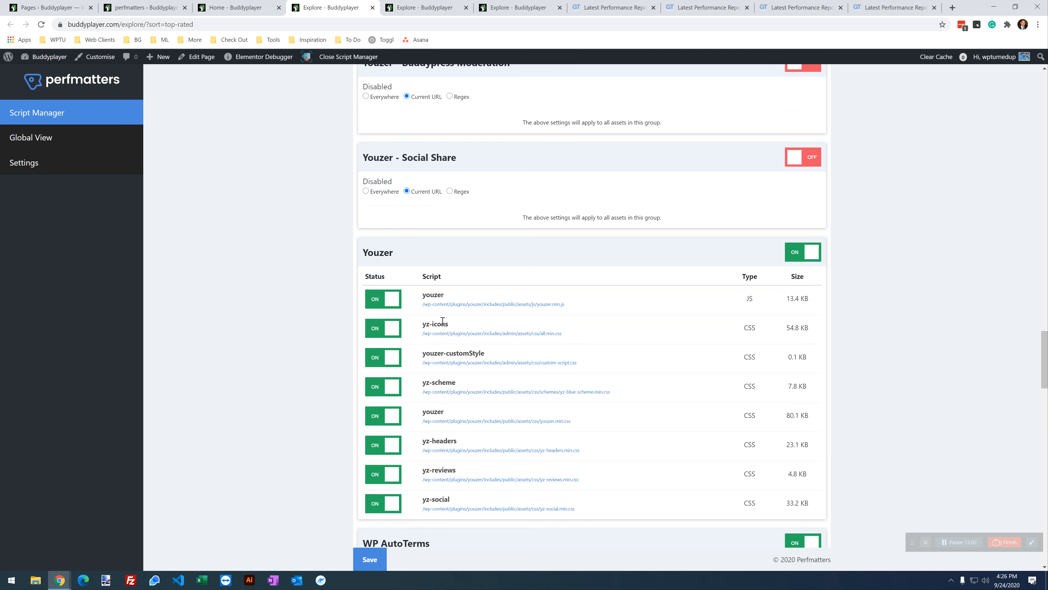
{"action": "left_click", "coordinate": [794, 252]}
{"action": "left_click", "coordinate": [425, 285]}
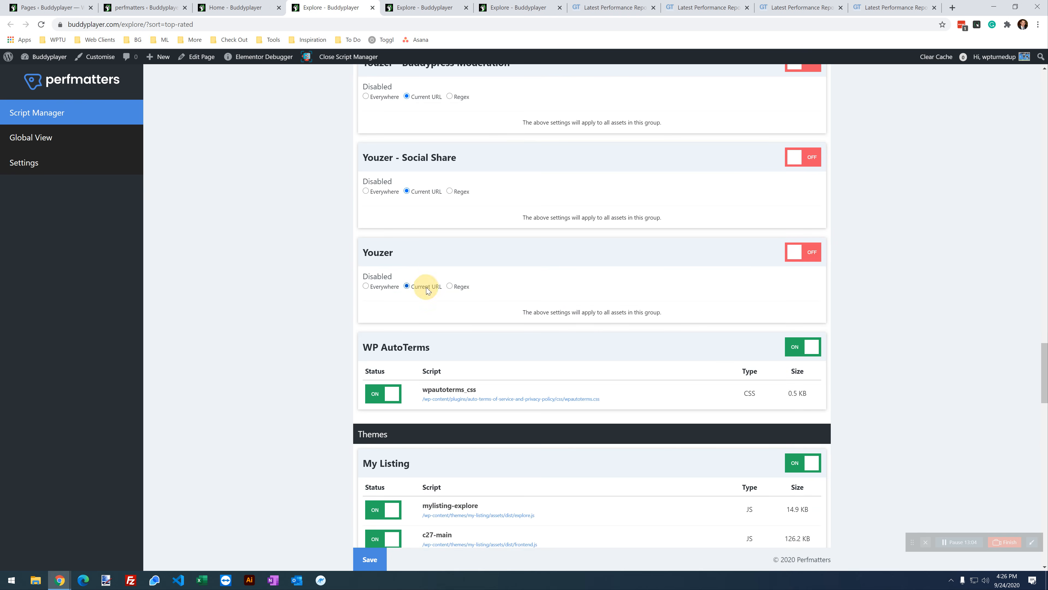
{"action": "scroll", "coordinate": [396, 317], "scroll_direction": "down", "scroll_amount": 2}
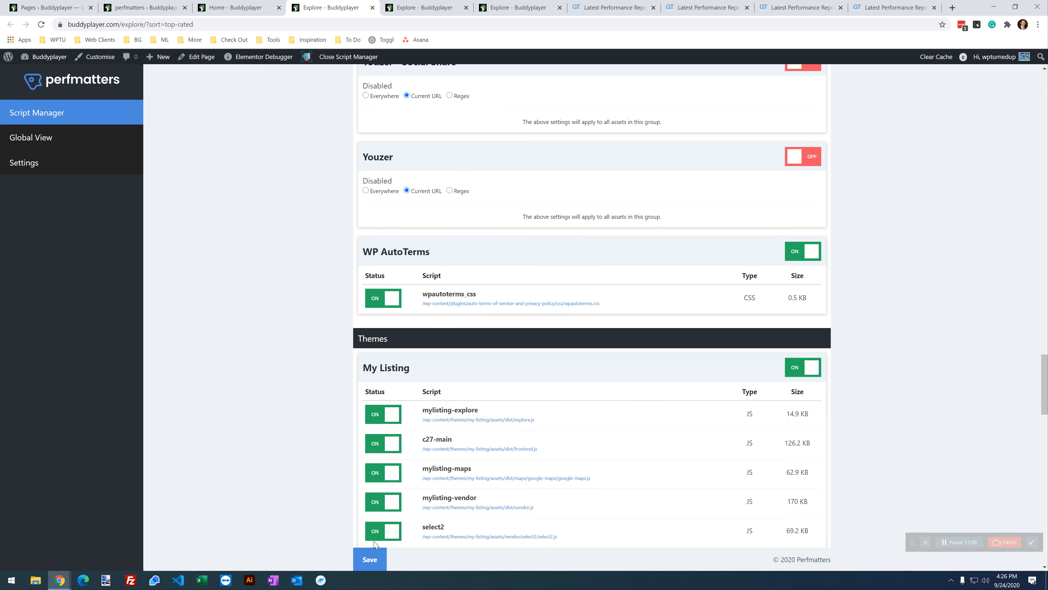
{"action": "left_click", "coordinate": [370, 559]}
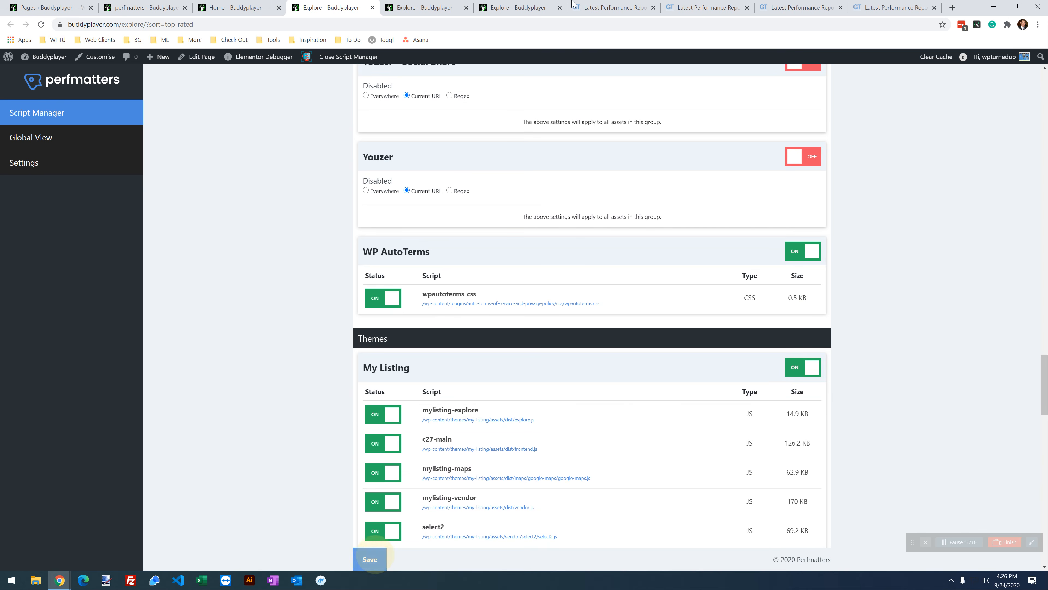
{"action": "left_click", "coordinate": [527, 6]}
{"action": "left_click", "coordinate": [41, 25]}
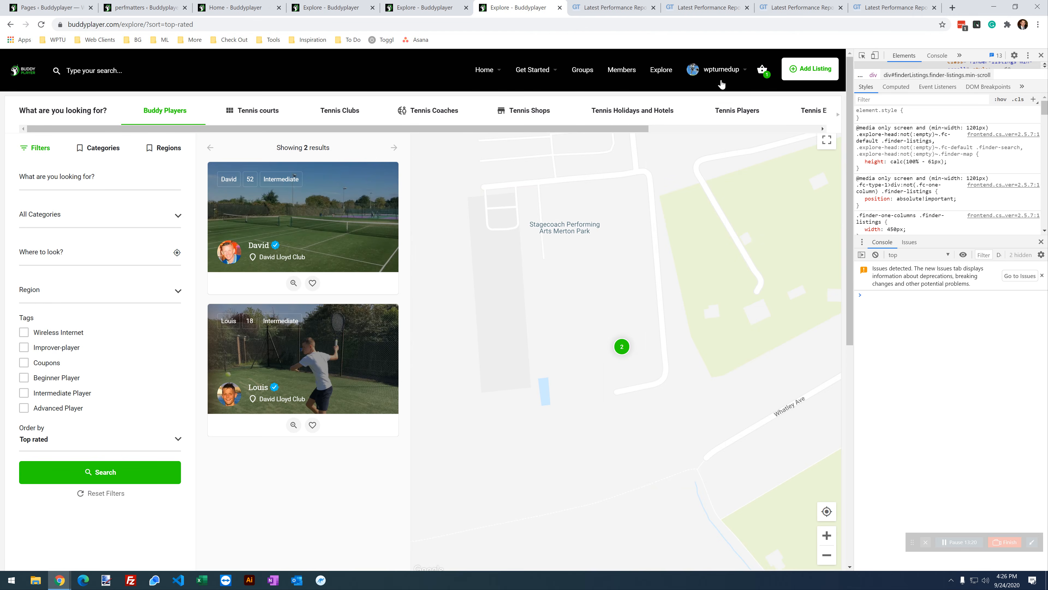
Step: Turn the Youzer script group back on and save the Script Manager settings
{"action": "scroll", "coordinate": [644, 459], "scroll_direction": "down", "scroll_amount": 8}
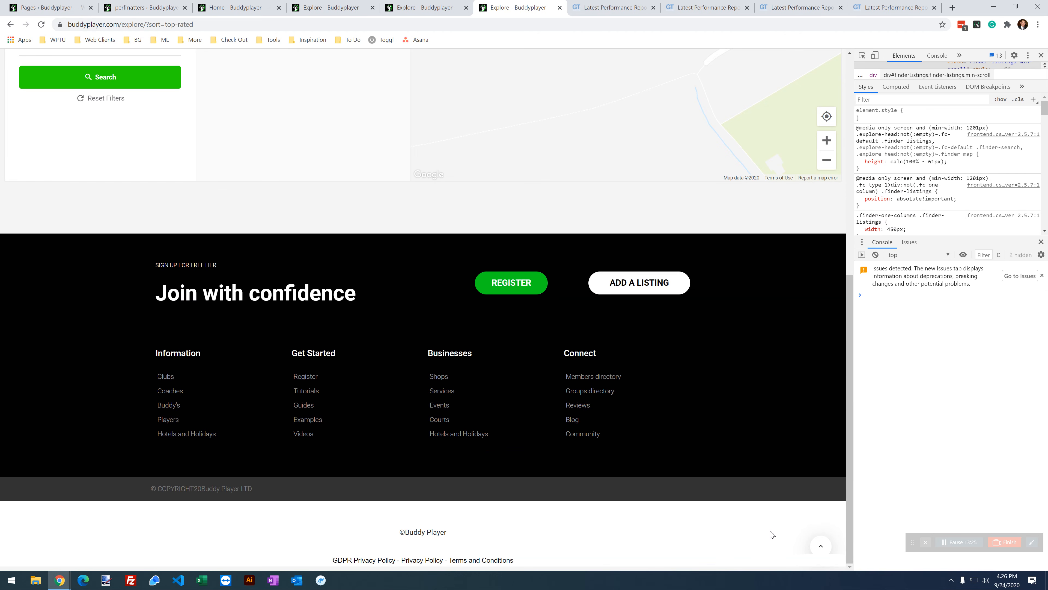
{"action": "scroll", "coordinate": [433, 390], "scroll_direction": "up", "scroll_amount": 7}
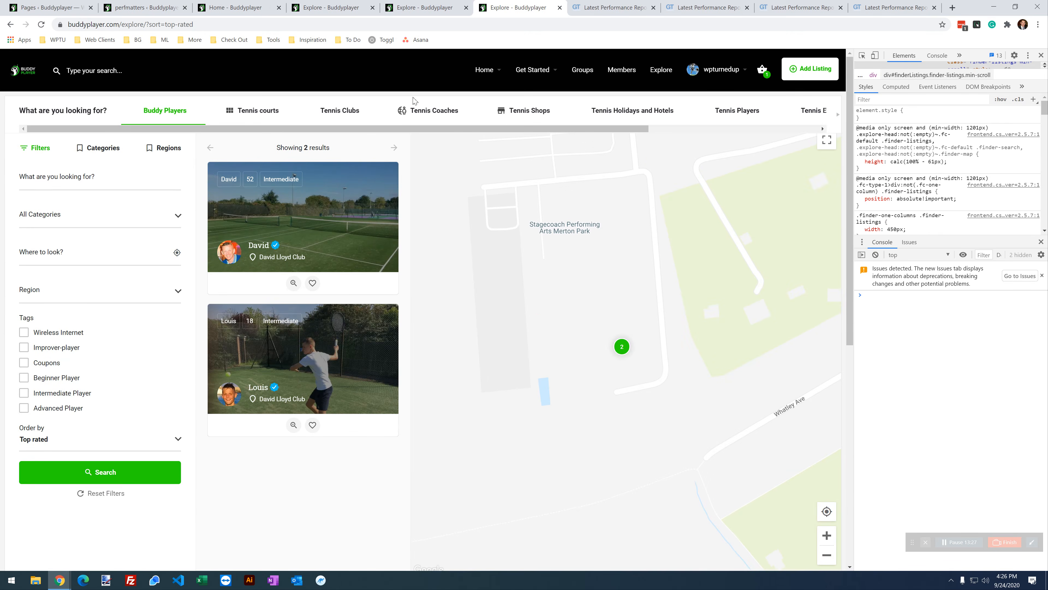
{"action": "scroll", "coordinate": [486, 367], "scroll_direction": "down", "scroll_amount": 6}
{"action": "scroll", "coordinate": [484, 367], "scroll_direction": "down", "scroll_amount": 3}
{"action": "left_click", "coordinate": [341, 3]}
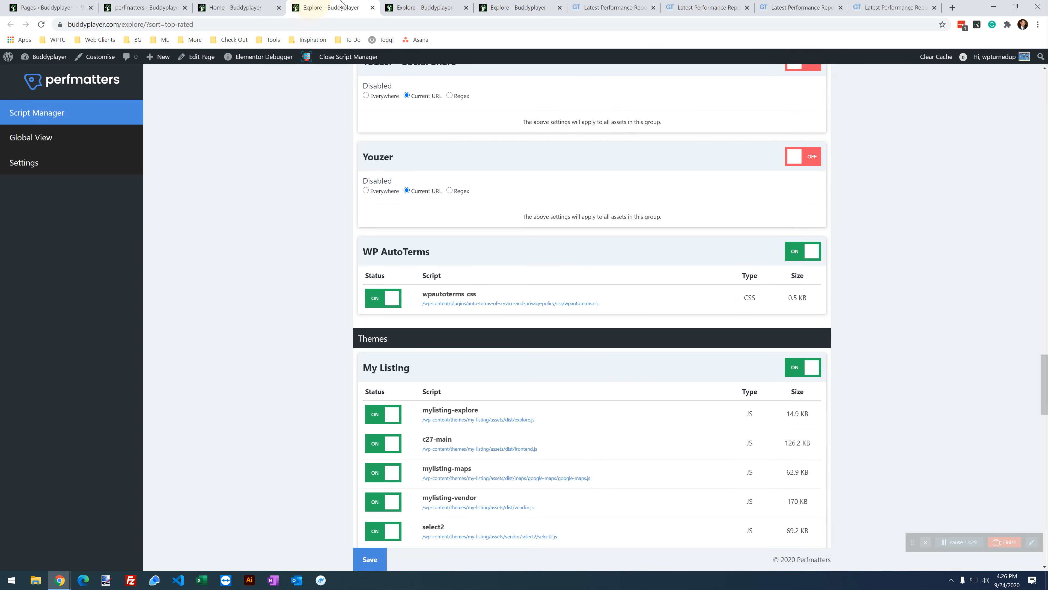
{"action": "scroll", "coordinate": [322, 312], "scroll_direction": "up", "scroll_amount": 5}
{"action": "scroll", "coordinate": [818, 370], "scroll_direction": "down", "scroll_amount": 1}
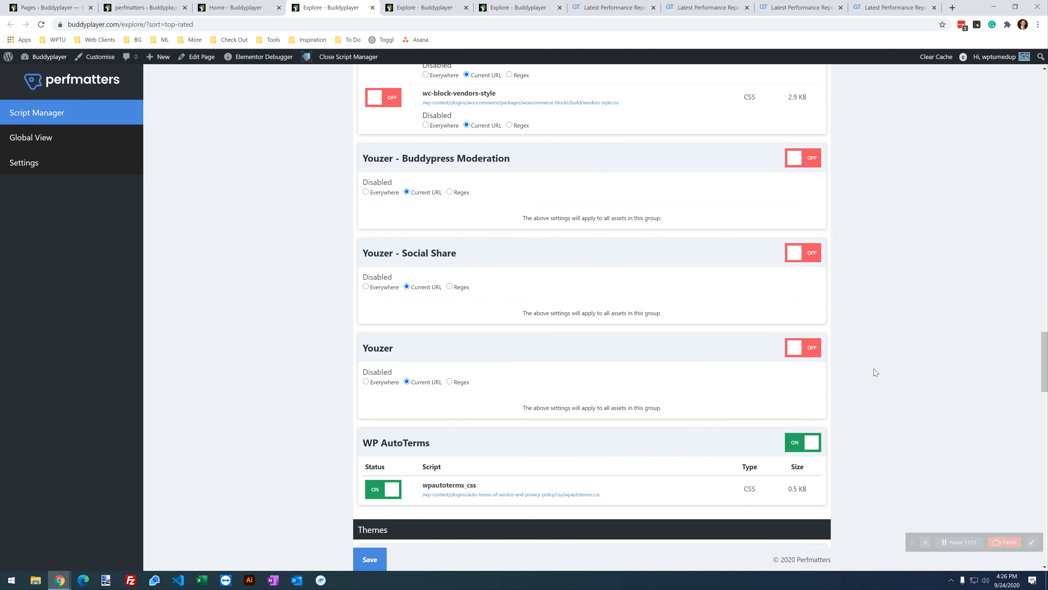
{"action": "left_click", "coordinate": [812, 348]}
{"action": "scroll", "coordinate": [406, 461], "scroll_direction": "down", "scroll_amount": 5}
{"action": "left_click", "coordinate": [385, 555]}
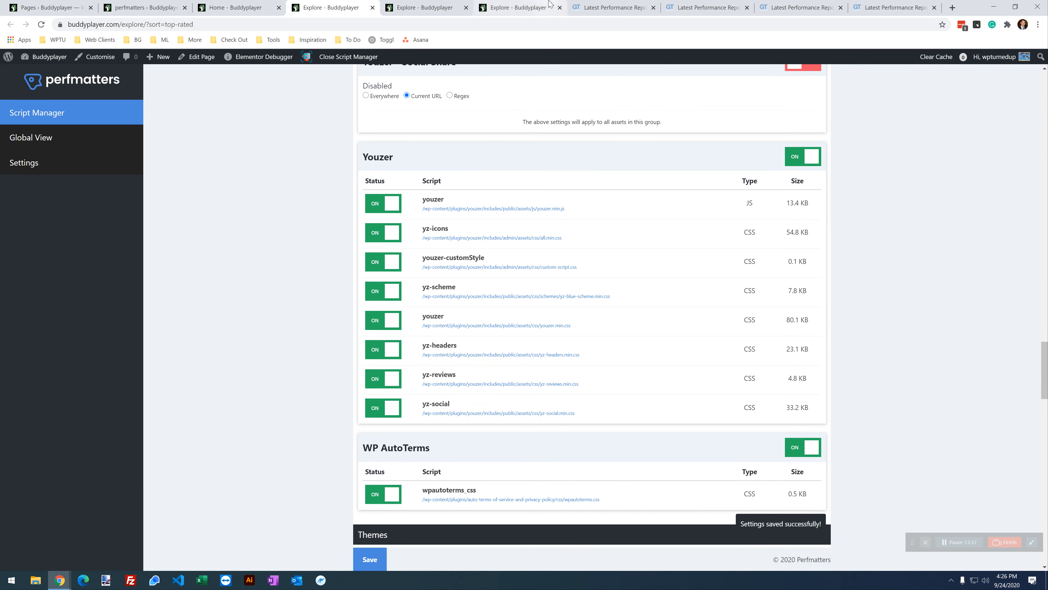
Step: Reload the live Explore page with Youzer active, then return to the Script Manager
{"action": "left_click", "coordinate": [549, 6]}
{"action": "left_click", "coordinate": [42, 25]}
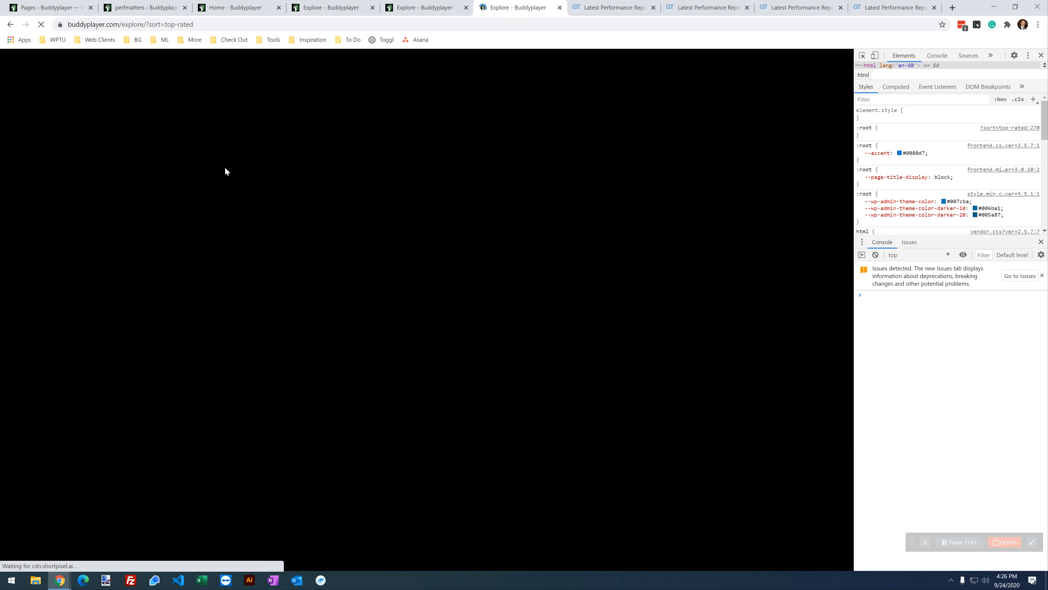
{"action": "scroll", "coordinate": [228, 176], "scroll_direction": "down", "scroll_amount": 1}
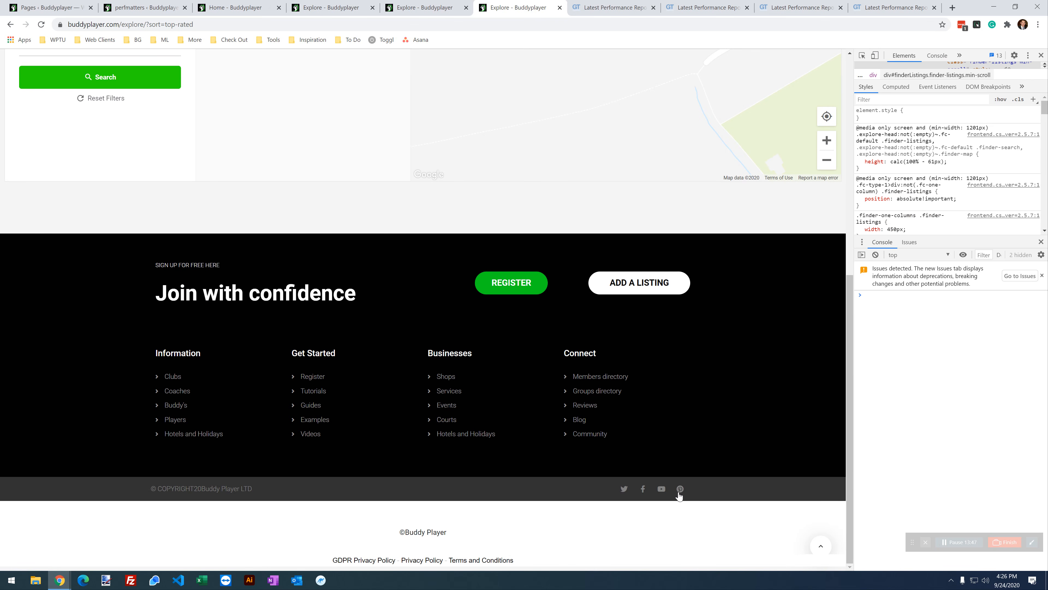
{"action": "left_click", "coordinate": [338, 6]}
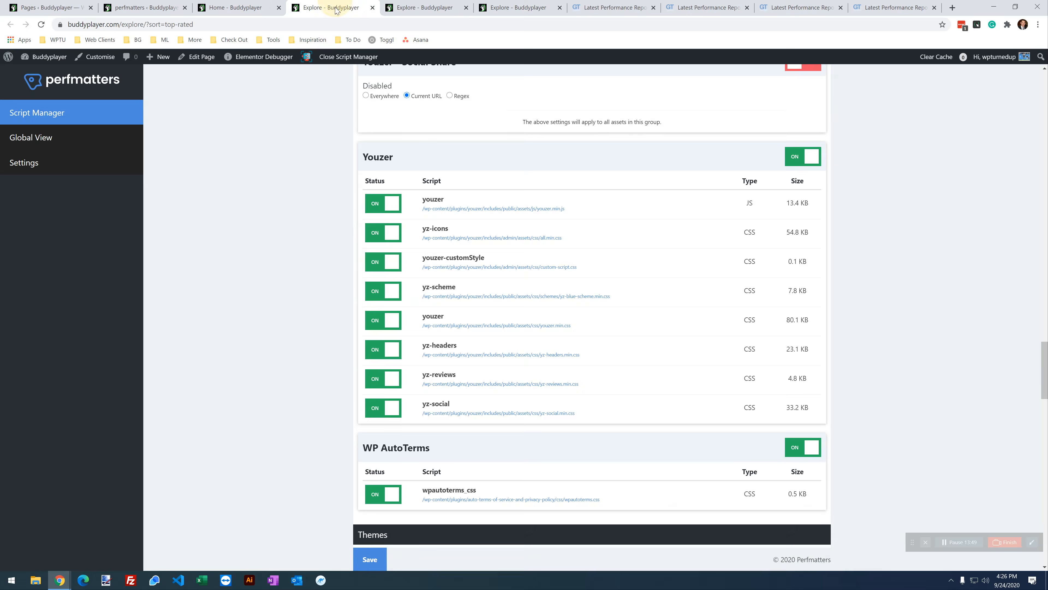
Step: Disable youzer JS, youzer-customStyle, yz-scheme and youzer CSS for the Current URL
{"action": "left_click", "coordinate": [384, 202]}
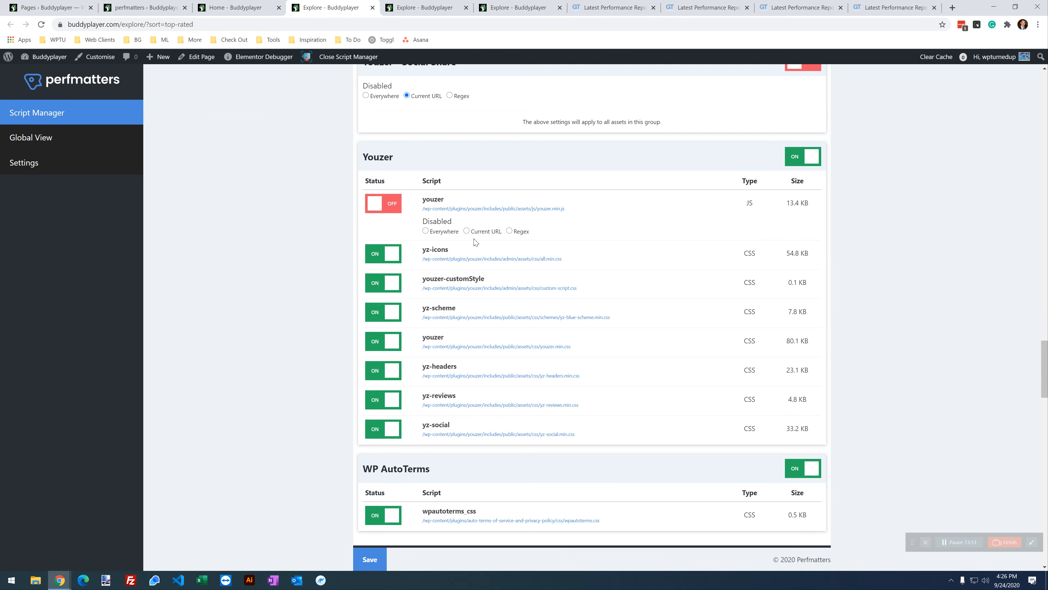
{"action": "left_click", "coordinate": [466, 230]}
{"action": "left_click", "coordinate": [373, 284]}
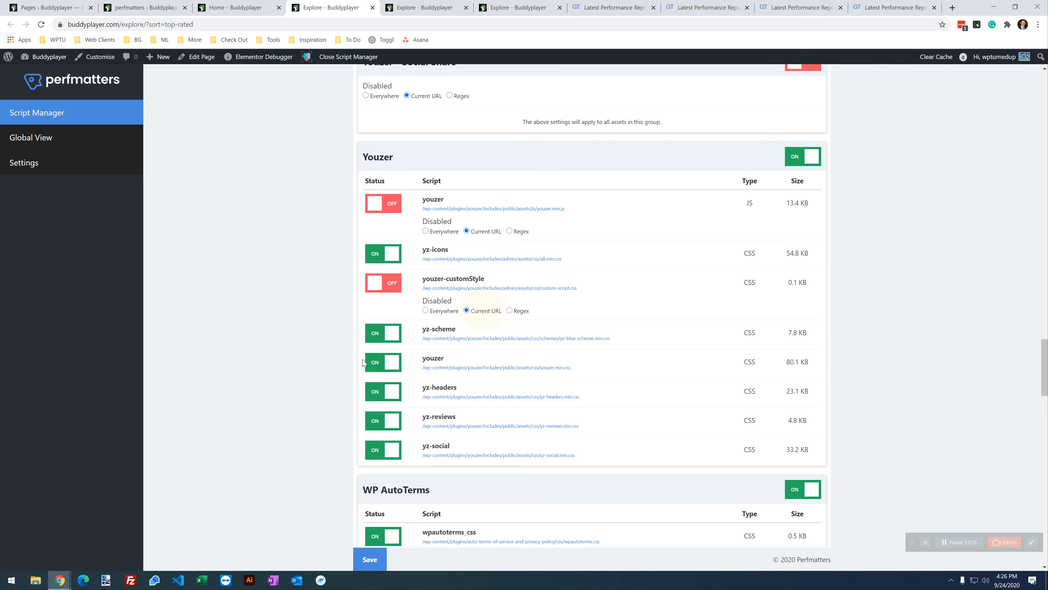
{"action": "left_click", "coordinate": [382, 336]}
{"action": "left_click", "coordinate": [476, 361]}
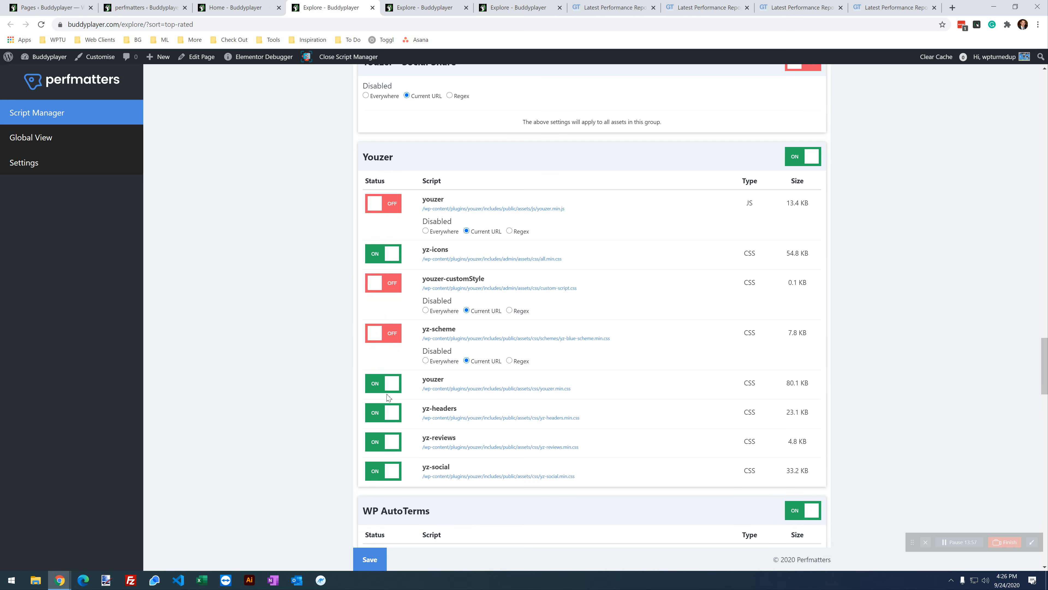
{"action": "left_click", "coordinate": [382, 384]}
{"action": "left_click", "coordinate": [484, 410]}
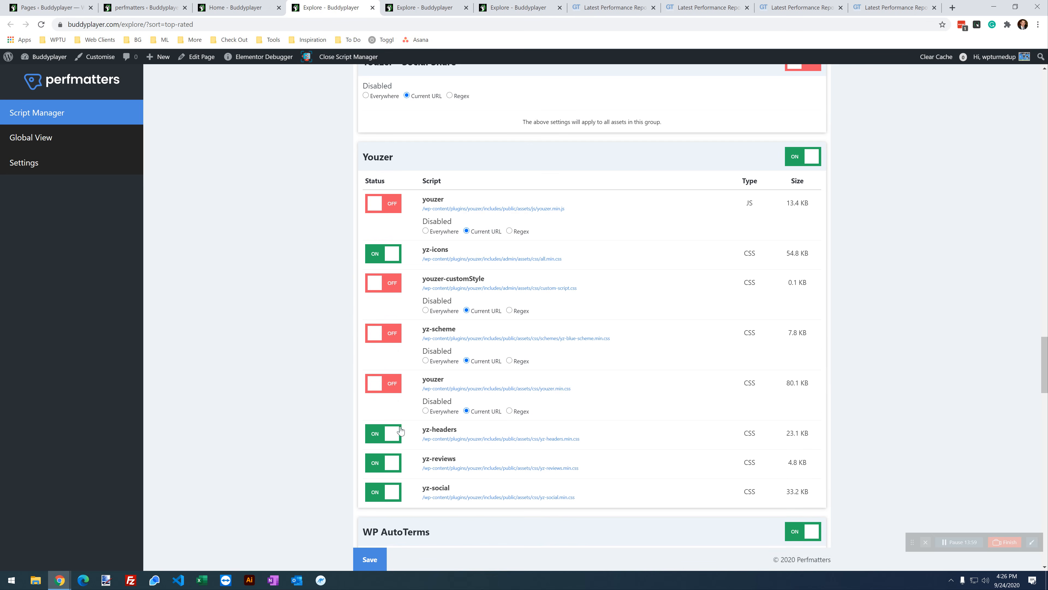
Step: Disable yz-headers, yz-reviews and yz-social for the Current URL, save, and reload Explore
{"action": "left_click", "coordinate": [386, 433]}
{"action": "left_click", "coordinate": [466, 462]}
{"action": "left_click", "coordinate": [386, 483]}
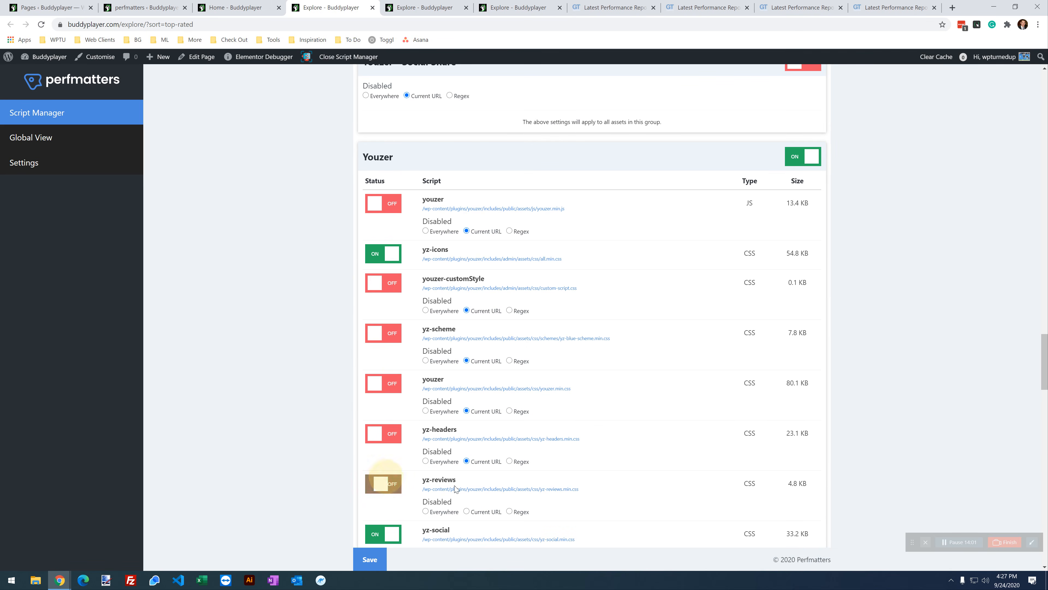
{"action": "left_click", "coordinate": [466, 511]}
{"action": "left_click", "coordinate": [390, 533]}
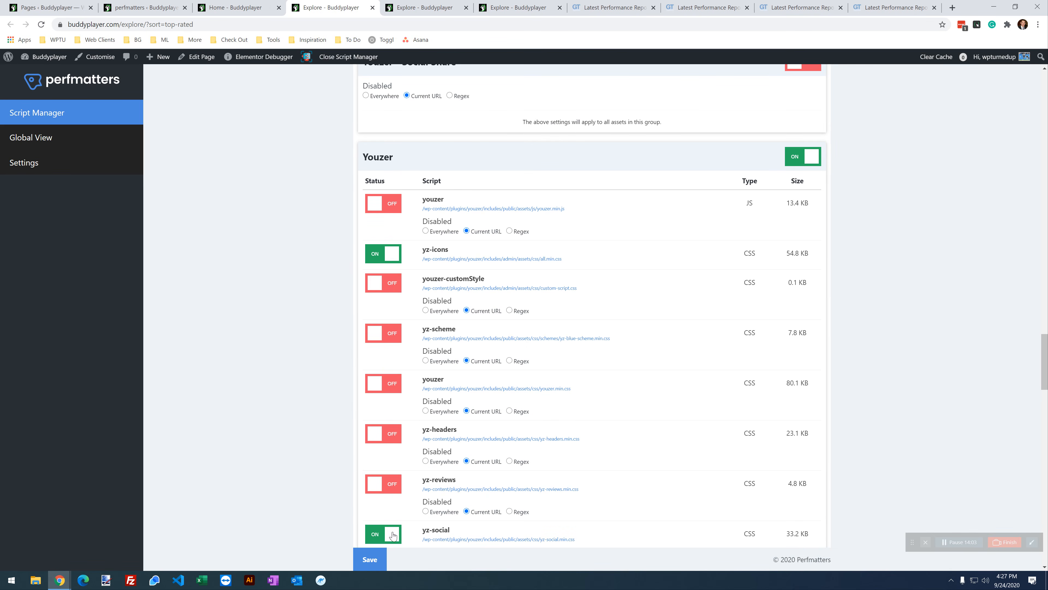
{"action": "scroll", "coordinate": [465, 541], "scroll_direction": "down", "scroll_amount": 3}
{"action": "left_click", "coordinate": [466, 418]}
{"action": "left_click", "coordinate": [370, 560]}
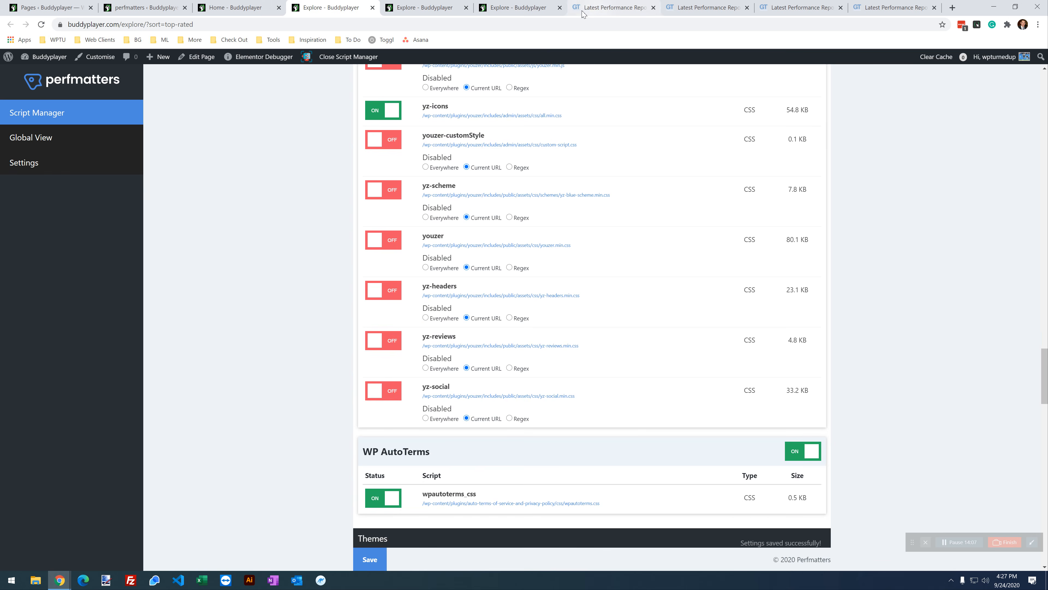
{"action": "left_click", "coordinate": [528, 7]}
{"action": "left_click", "coordinate": [41, 24]}
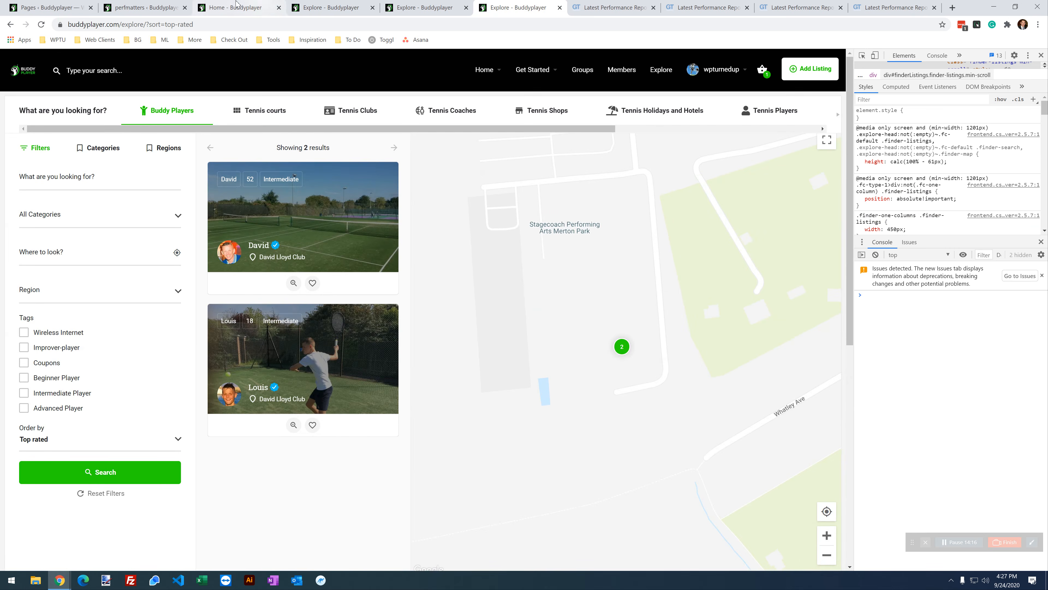
Step: Compare with the home page's settings, then disable the WP AutoTerms group for the Current URL
{"action": "left_click", "coordinate": [254, 7]}
{"action": "scroll", "coordinate": [459, 371], "scroll_direction": "down", "scroll_amount": 3}
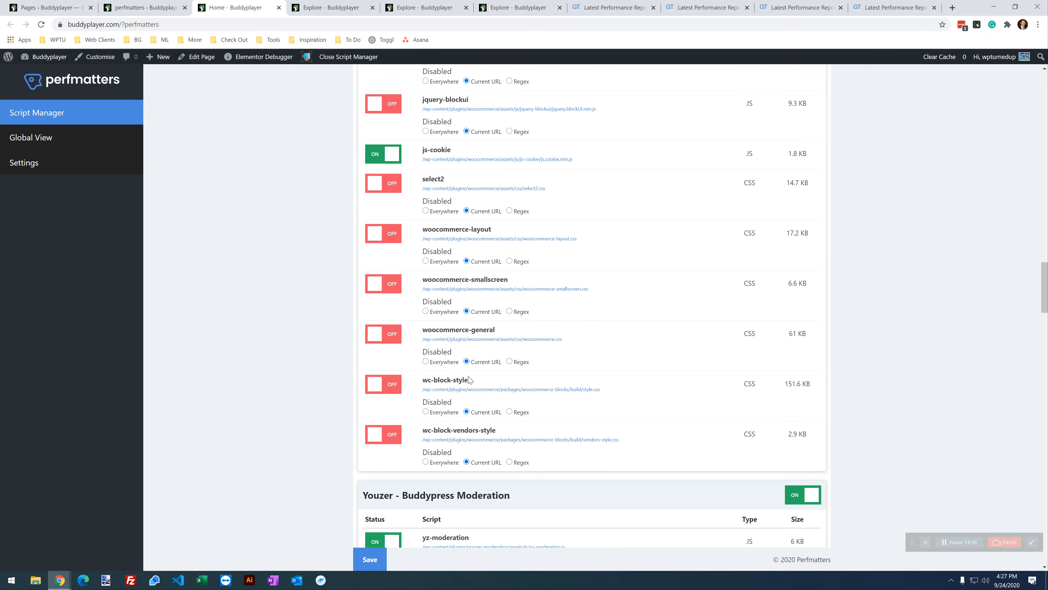
{"action": "scroll", "coordinate": [470, 379], "scroll_direction": "up", "scroll_amount": 4}
{"action": "scroll", "coordinate": [471, 379], "scroll_direction": "up", "scroll_amount": 1}
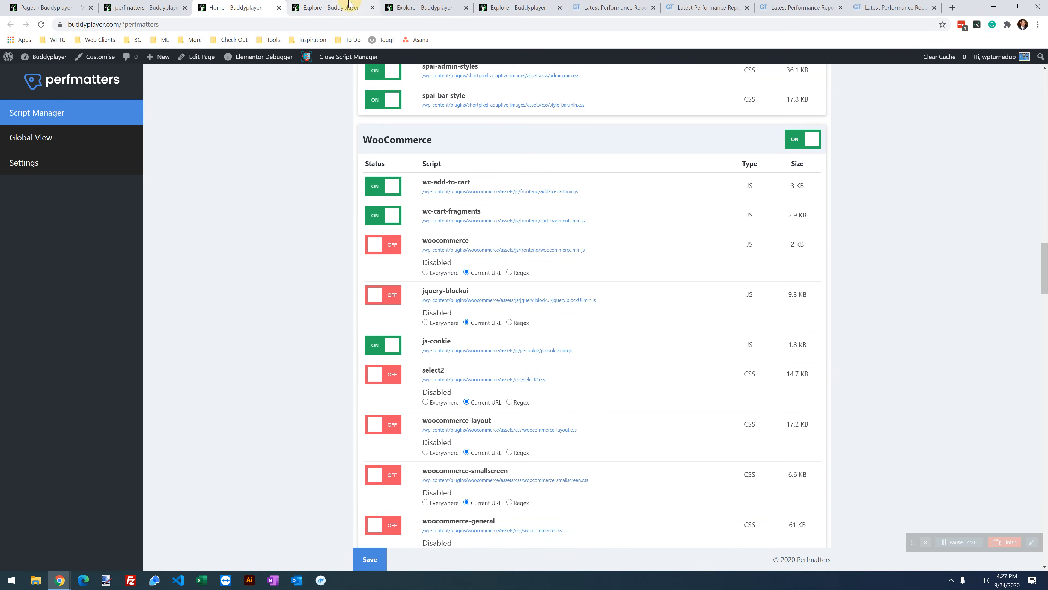
{"action": "left_click", "coordinate": [334, 7]}
{"action": "scroll", "coordinate": [307, 106], "scroll_direction": "down", "scroll_amount": 7}
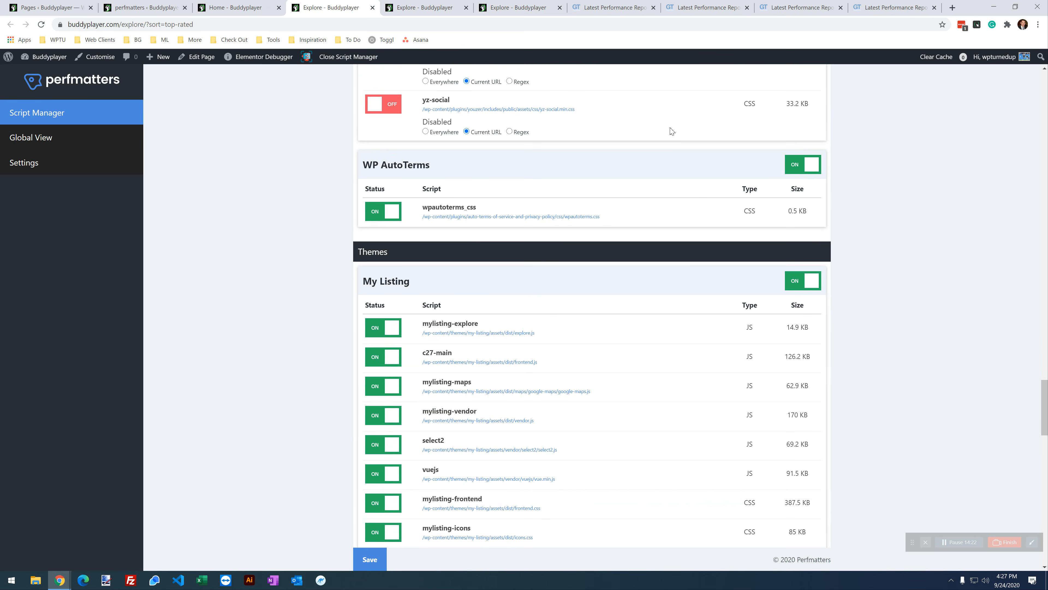
{"action": "left_click", "coordinate": [819, 170]}
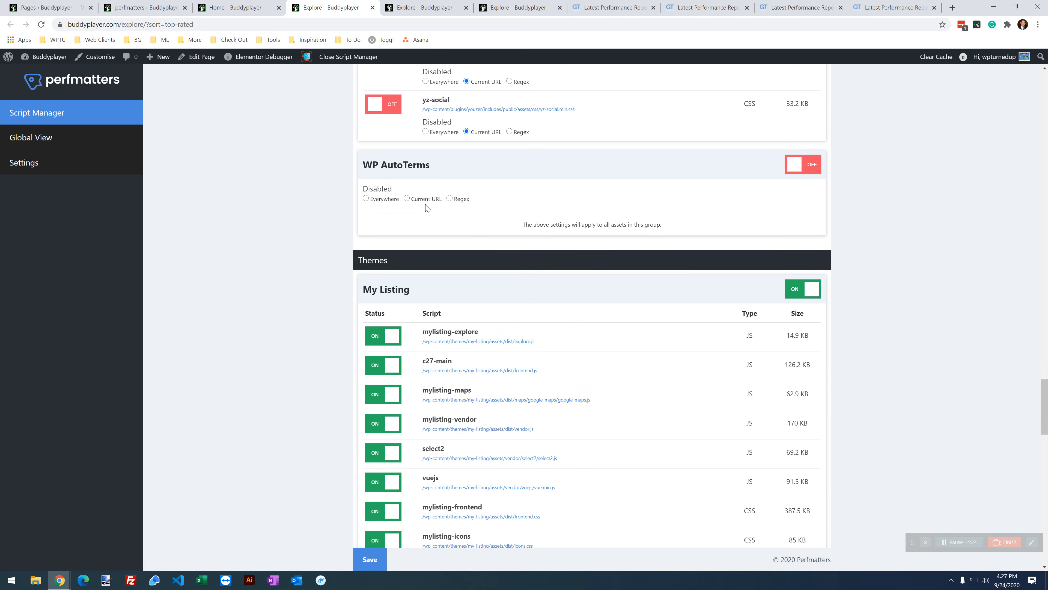
{"action": "left_click", "coordinate": [435, 201]}
{"action": "scroll", "coordinate": [541, 312], "scroll_direction": "down", "scroll_amount": 3}
Step: Review the home page's disabled scripts and the live Explore page for comparison
{"action": "left_click", "coordinate": [259, 17]}
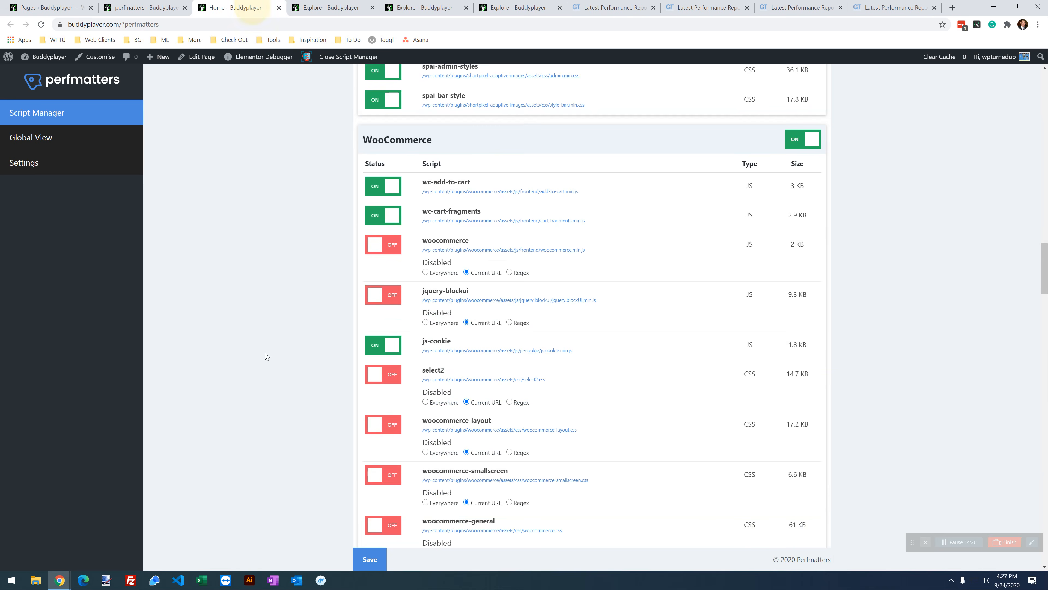
{"action": "scroll", "coordinate": [264, 351], "scroll_direction": "down", "scroll_amount": 10}
{"action": "scroll", "coordinate": [265, 355], "scroll_direction": "down", "scroll_amount": 15}
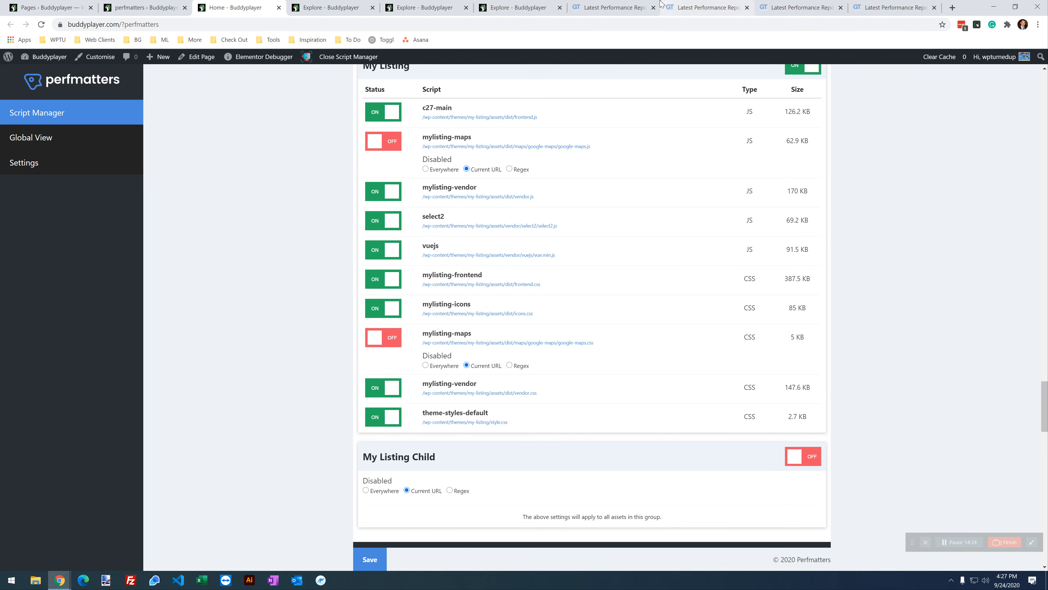
{"action": "left_click", "coordinate": [516, 9]}
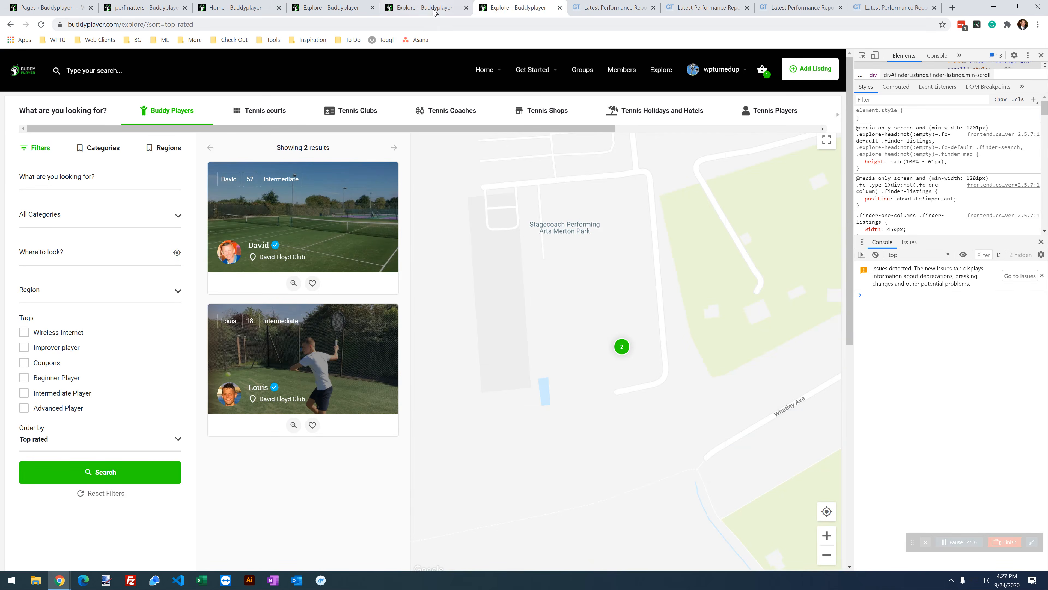
{"action": "left_click", "coordinate": [327, 10]}
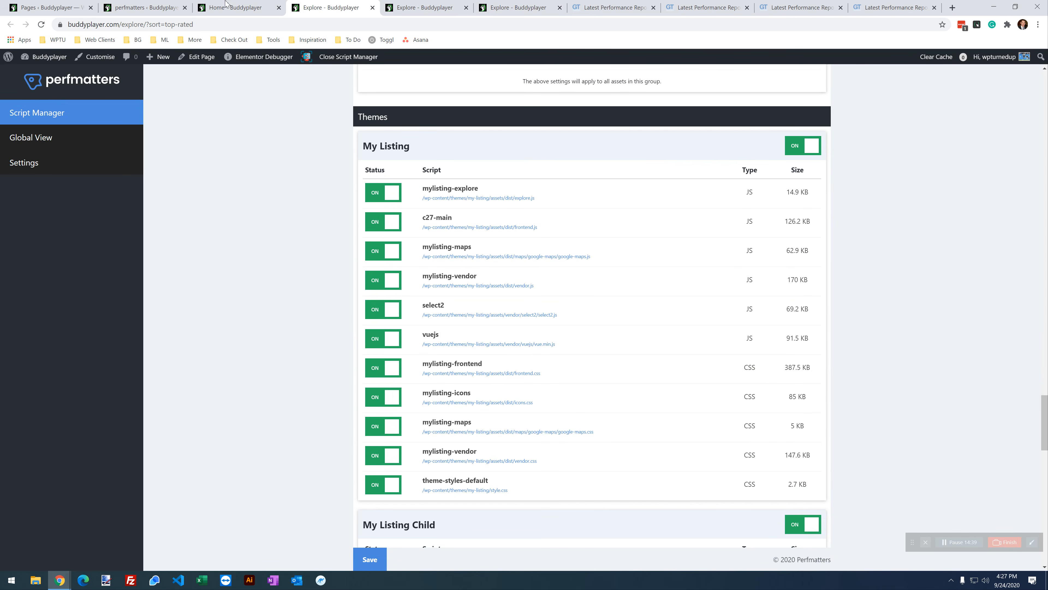
{"action": "key", "text": "ctrl+Page_Up"}
{"action": "scroll", "coordinate": [335, 223], "scroll_direction": "down", "scroll_amount": 5}
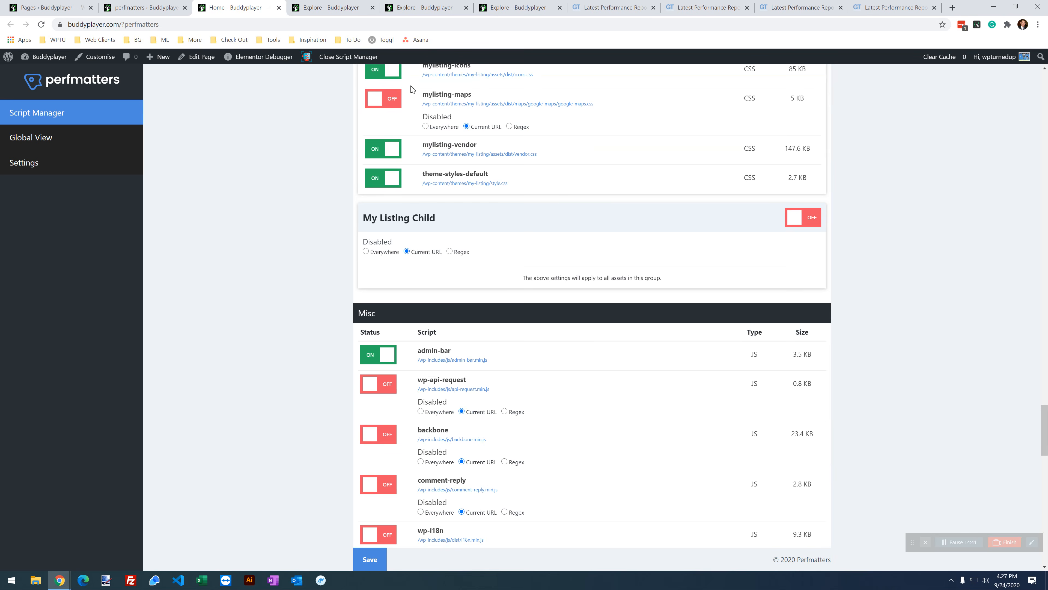
Step: Disable the whole My Listing Child group for the Explore page's Current URL
{"action": "left_click", "coordinate": [348, 10]}
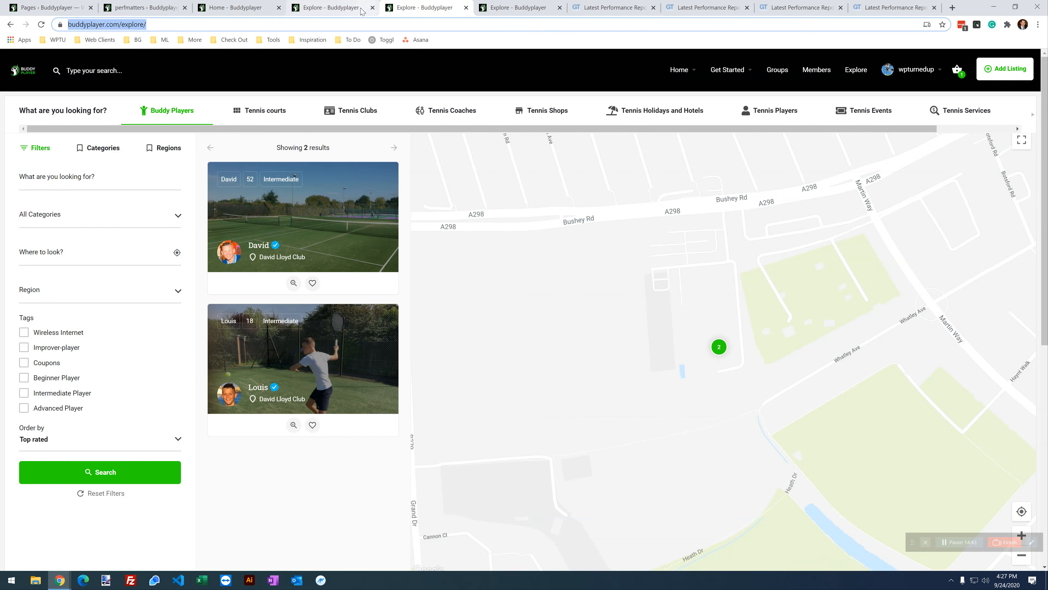
{"action": "scroll", "coordinate": [704, 286], "scroll_direction": "down", "scroll_amount": 4}
{"action": "left_click", "coordinate": [791, 332]}
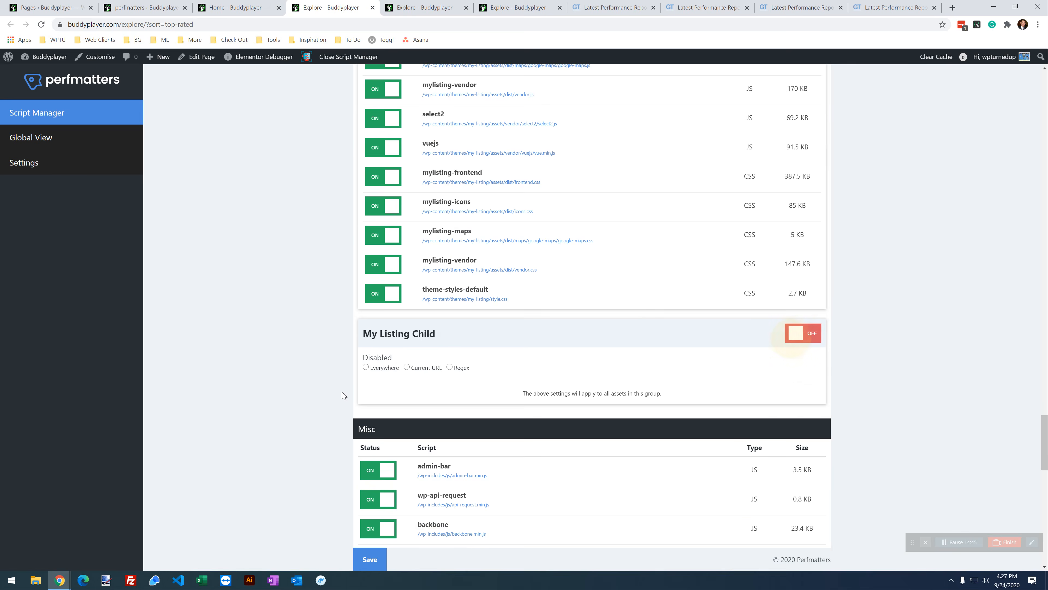
{"action": "left_click", "coordinate": [406, 366]}
{"action": "scroll", "coordinate": [270, 328], "scroll_direction": "down", "scroll_amount": 3}
{"action": "scroll", "coordinate": [272, 327], "scroll_direction": "down", "scroll_amount": 3}
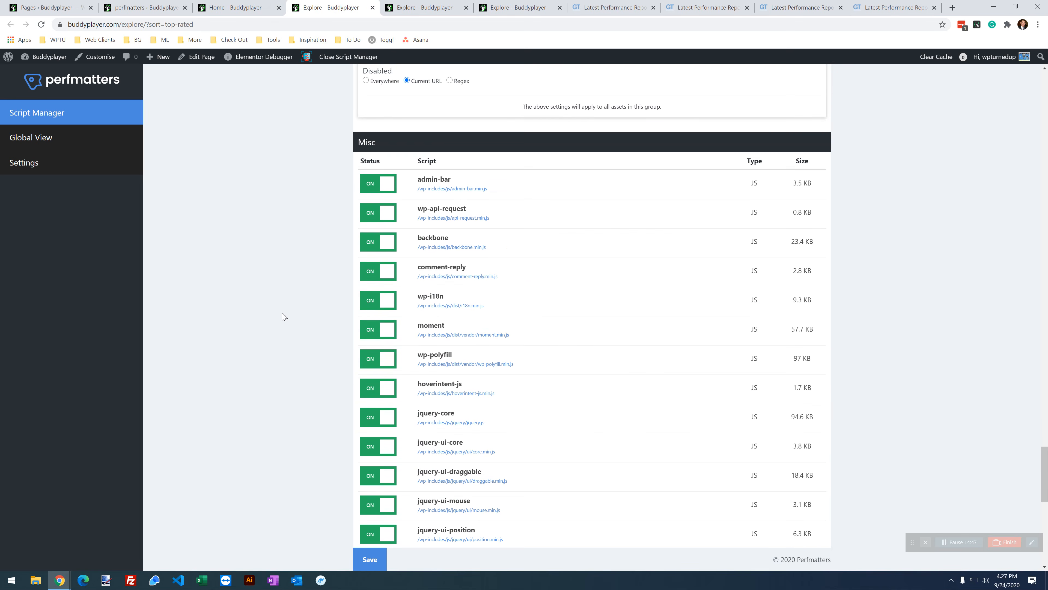
Step: Disable wp-api-request, backbone, comment-reply and wp-i18n for the Current URL
{"action": "left_click", "coordinate": [248, 7]}
{"action": "scroll", "coordinate": [276, 314], "scroll_direction": "down", "scroll_amount": 4}
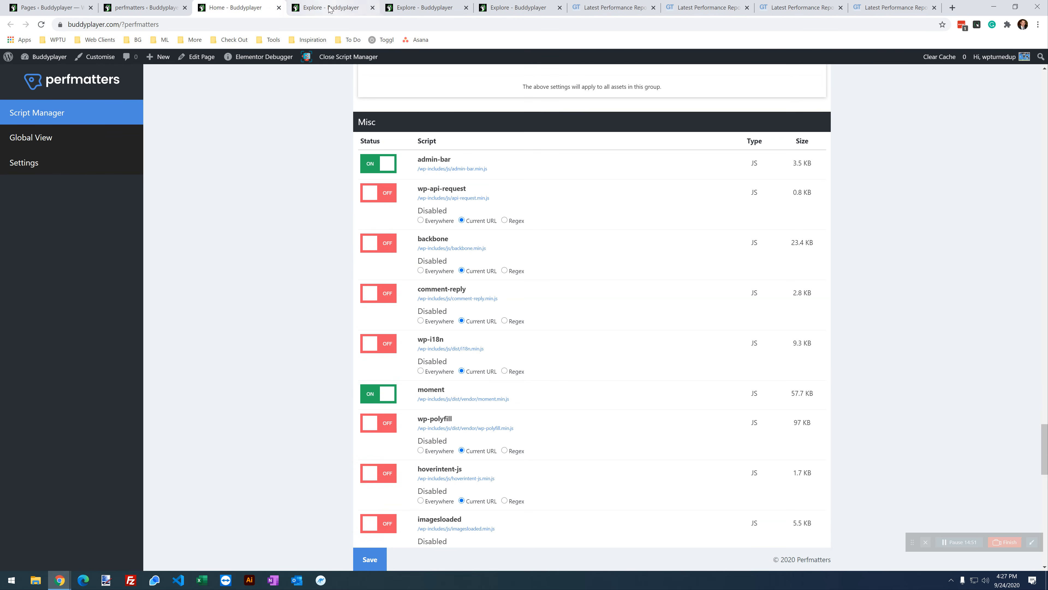
{"action": "left_click", "coordinate": [347, 5]}
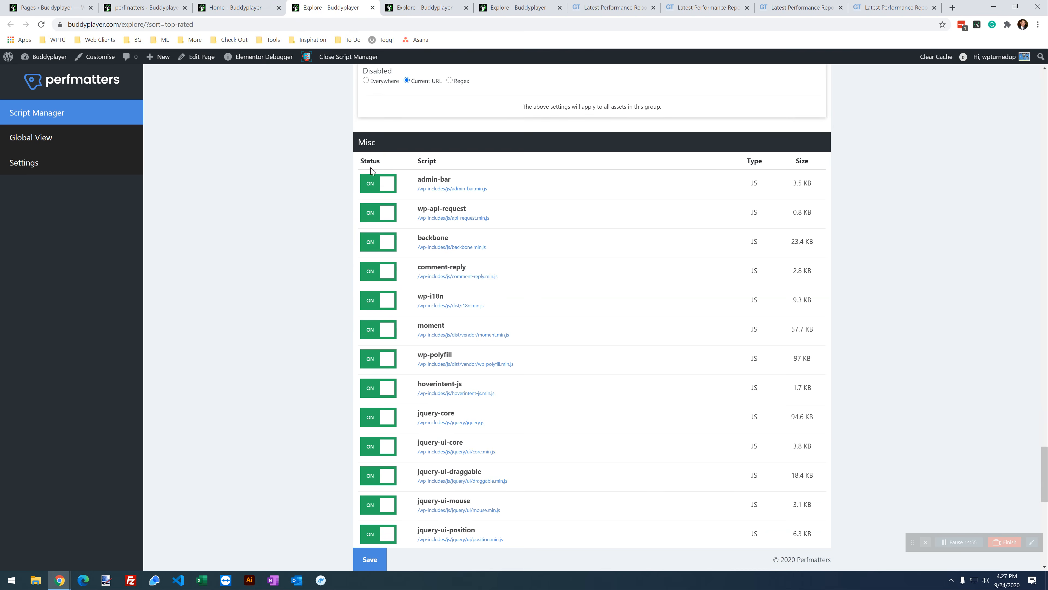
{"action": "left_click", "coordinate": [374, 216]}
{"action": "left_click", "coordinate": [372, 264]}
{"action": "left_click", "coordinate": [373, 314]}
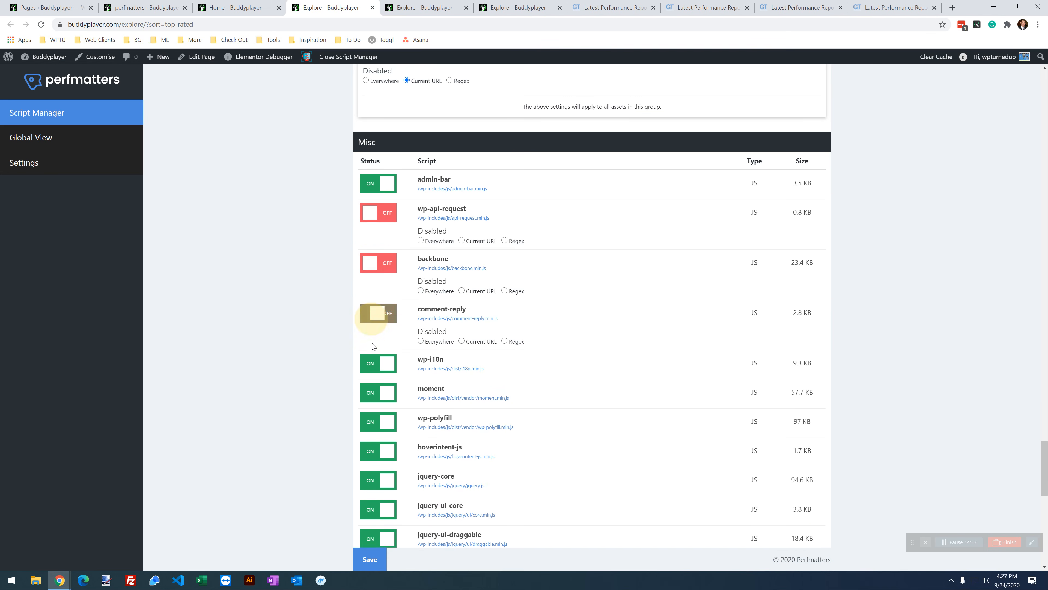
{"action": "left_click", "coordinate": [372, 367]}
{"action": "left_click", "coordinate": [478, 392]}
{"action": "left_click", "coordinate": [481, 341]}
{"action": "left_click", "coordinate": [480, 290]}
{"action": "left_click", "coordinate": [480, 240]}
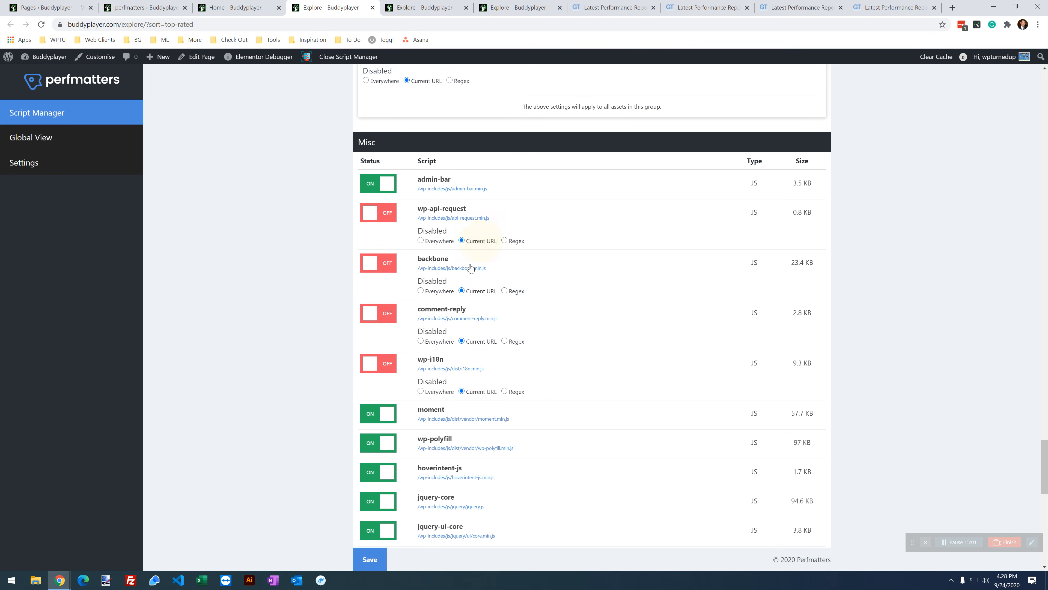
Step: Disable wp-polyfill and hoverintent-js for the Current URL
{"action": "scroll", "coordinate": [471, 274], "scroll_direction": "down", "scroll_amount": 4}
{"action": "scroll", "coordinate": [406, 222], "scroll_direction": "down", "scroll_amount": 2}
{"action": "left_click", "coordinate": [378, 202]}
{"action": "left_click", "coordinate": [462, 232]}
{"action": "left_click", "coordinate": [377, 260]}
{"action": "left_click", "coordinate": [468, 282]}
Step: After checking the home page's list, disable jquery-ui-core and jquery-ui-draggable for the Current URL
{"action": "key", "text": "ctrl+shift+Tab"}
{"action": "scroll", "coordinate": [335, 298], "scroll_direction": "down", "scroll_amount": 4}
{"action": "scroll", "coordinate": [337, 303], "scroll_direction": "down", "scroll_amount": 4}
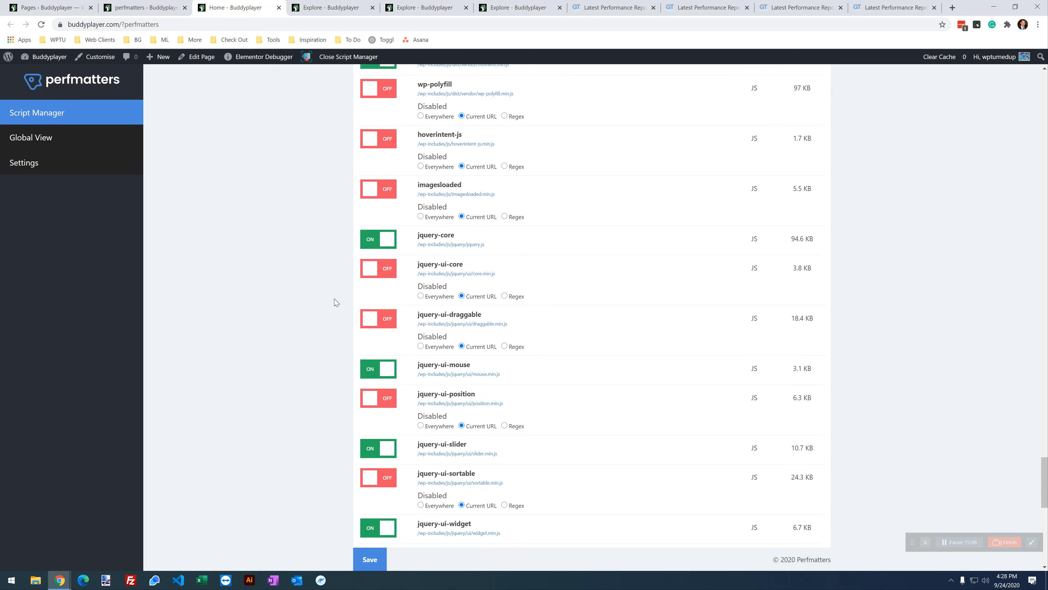
{"action": "left_click", "coordinate": [427, 6]}
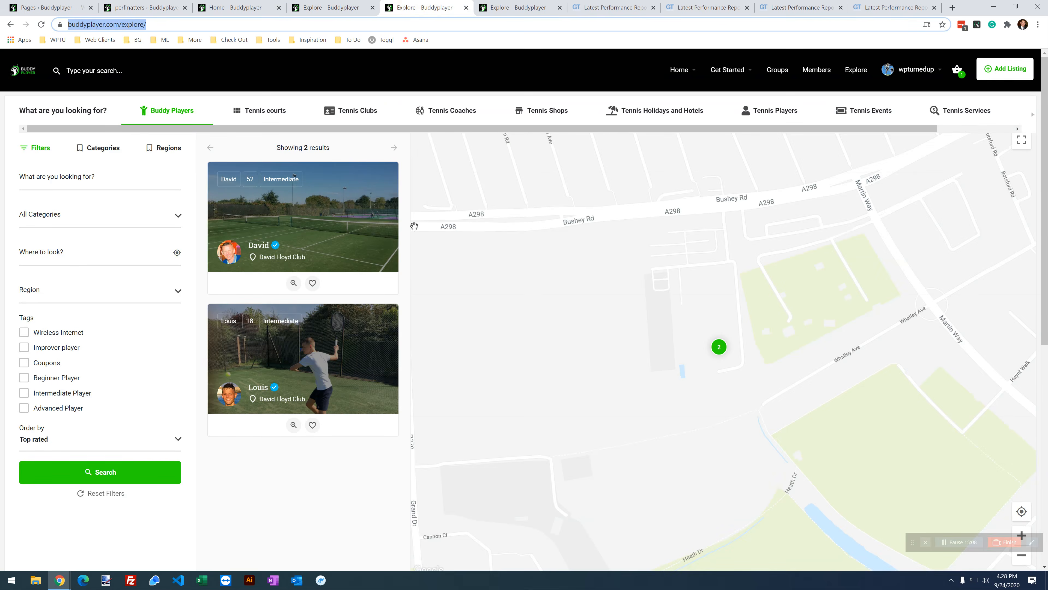
{"action": "left_click", "coordinate": [317, 8]}
{"action": "scroll", "coordinate": [393, 347], "scroll_direction": "down", "scroll_amount": 1}
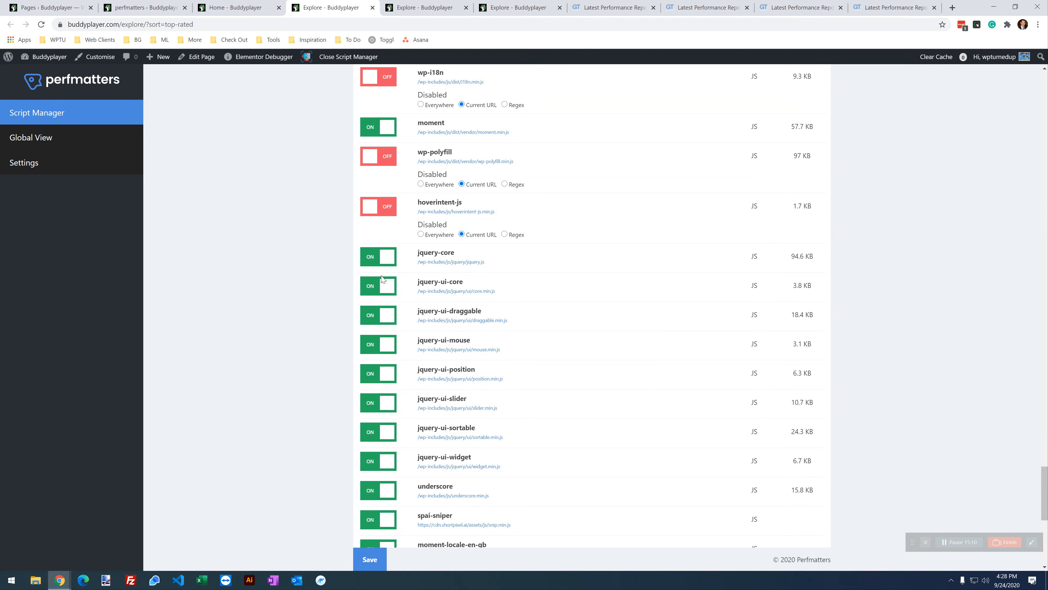
{"action": "left_click", "coordinate": [375, 291]}
{"action": "left_click", "coordinate": [471, 314]}
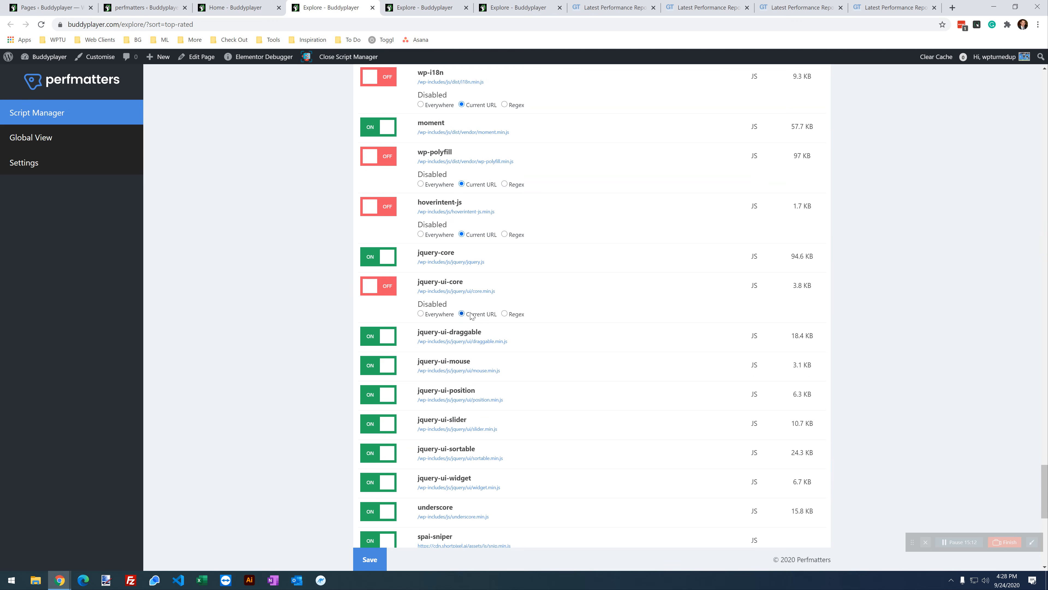
{"action": "left_click", "coordinate": [380, 342]}
{"action": "left_click", "coordinate": [475, 367]}
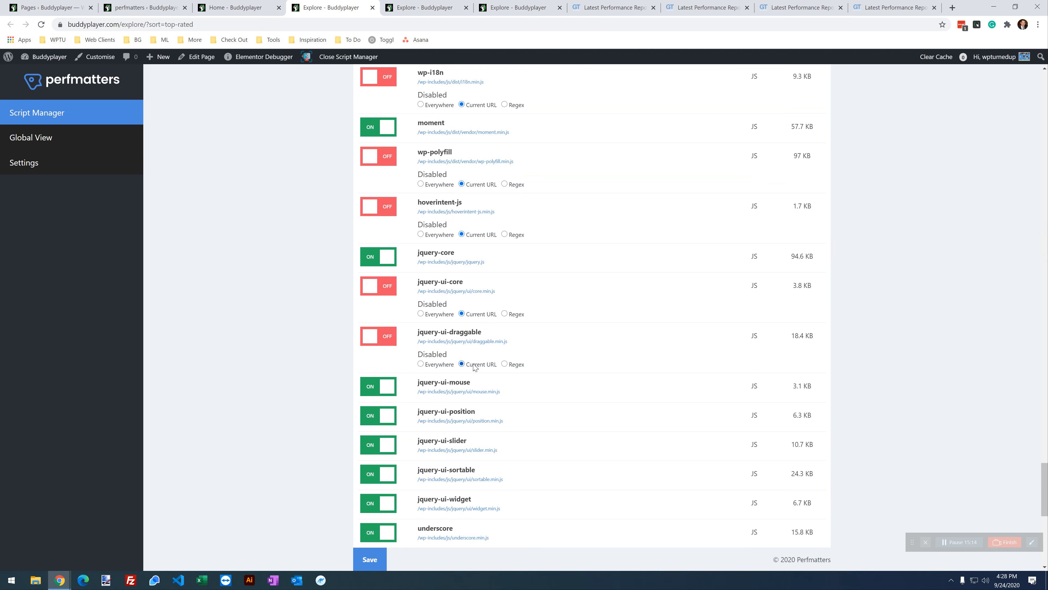
Step: Disable the jquery-ui-position and jquery-ui-sortable scripts on the Explore page
{"action": "left_click", "coordinate": [284, 11]}
{"action": "scroll", "coordinate": [333, 281], "scroll_direction": "down", "scroll_amount": 2}
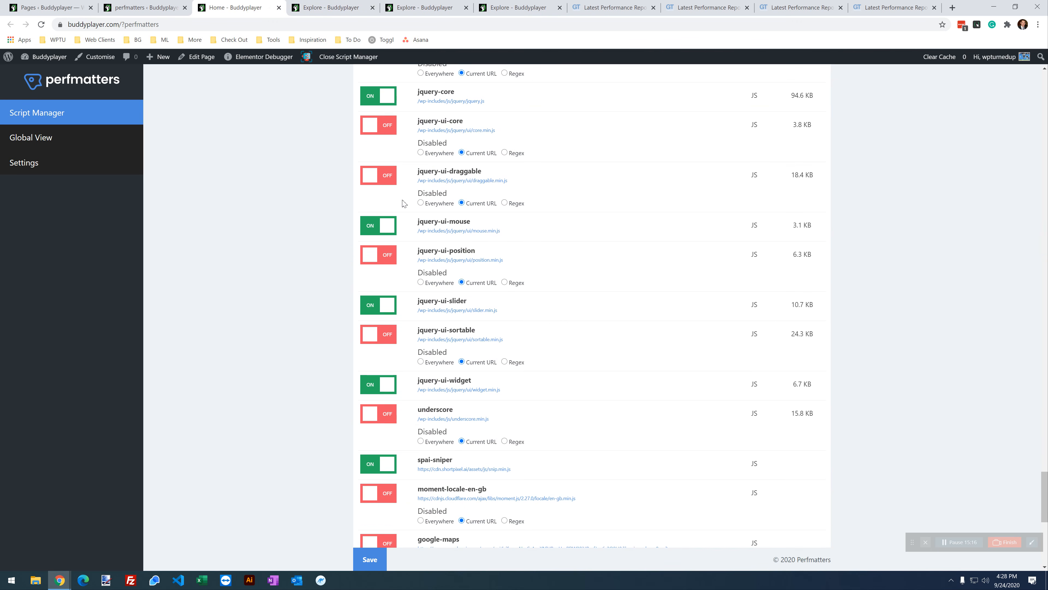
{"action": "scroll", "coordinate": [399, 294], "scroll_direction": "down", "scroll_amount": 1}
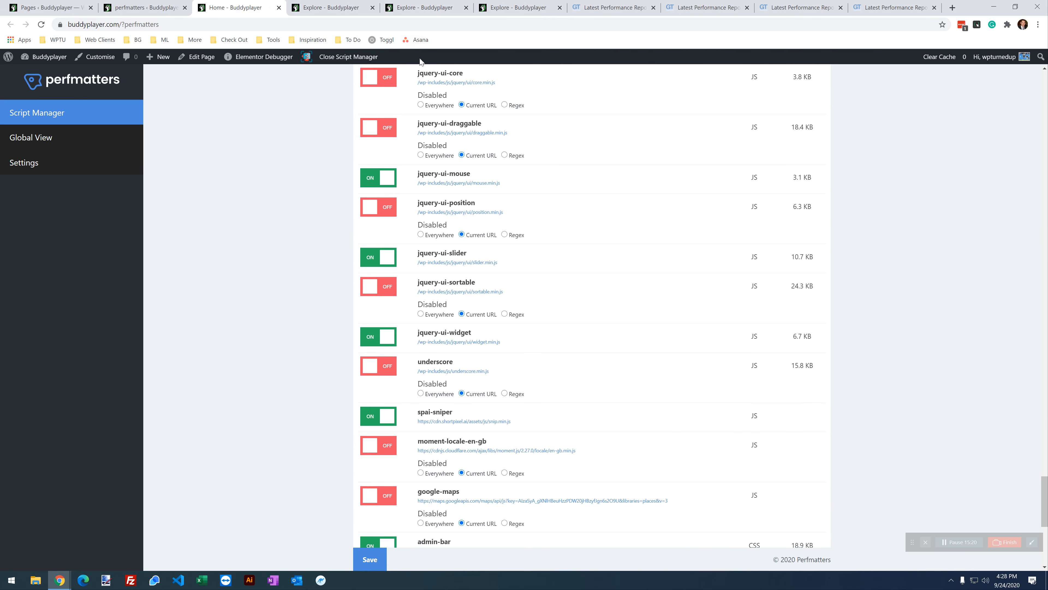
{"action": "left_click", "coordinate": [425, 7]}
{"action": "left_click", "coordinate": [332, 7]}
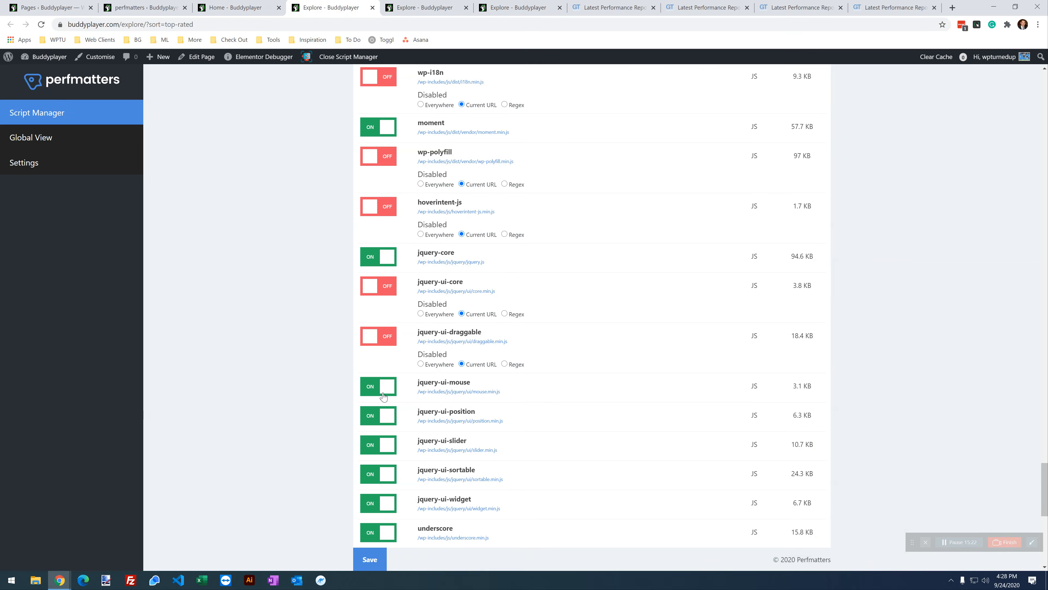
{"action": "left_click", "coordinate": [375, 414]}
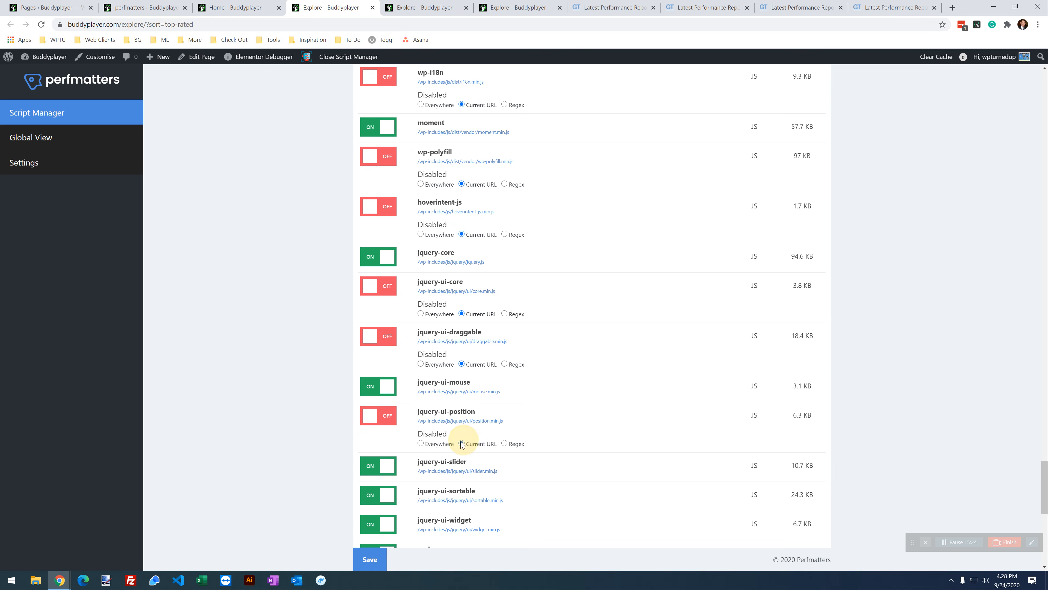
{"action": "scroll", "coordinate": [458, 434], "scroll_direction": "down", "scroll_amount": 3}
{"action": "left_click", "coordinate": [372, 400]}
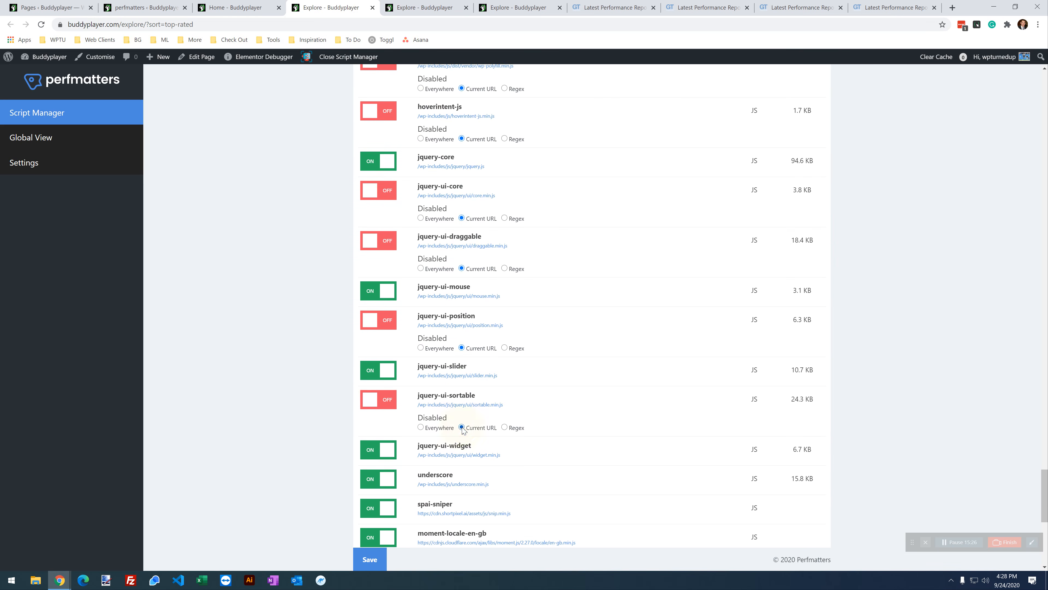
{"action": "scroll", "coordinate": [462, 429], "scroll_direction": "down", "scroll_amount": 6}
Step: Disable underscore and moment-locale-en-gb, limiting moment-locale-en-gb to the Current URL
{"action": "left_click", "coordinate": [241, 7]}
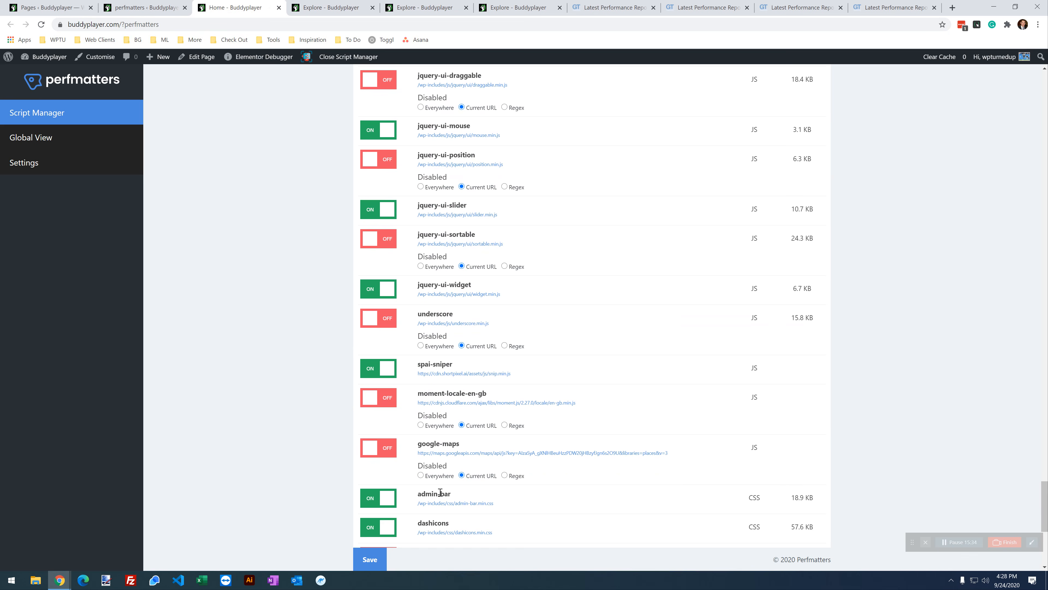
{"action": "left_click", "coordinate": [341, 7]}
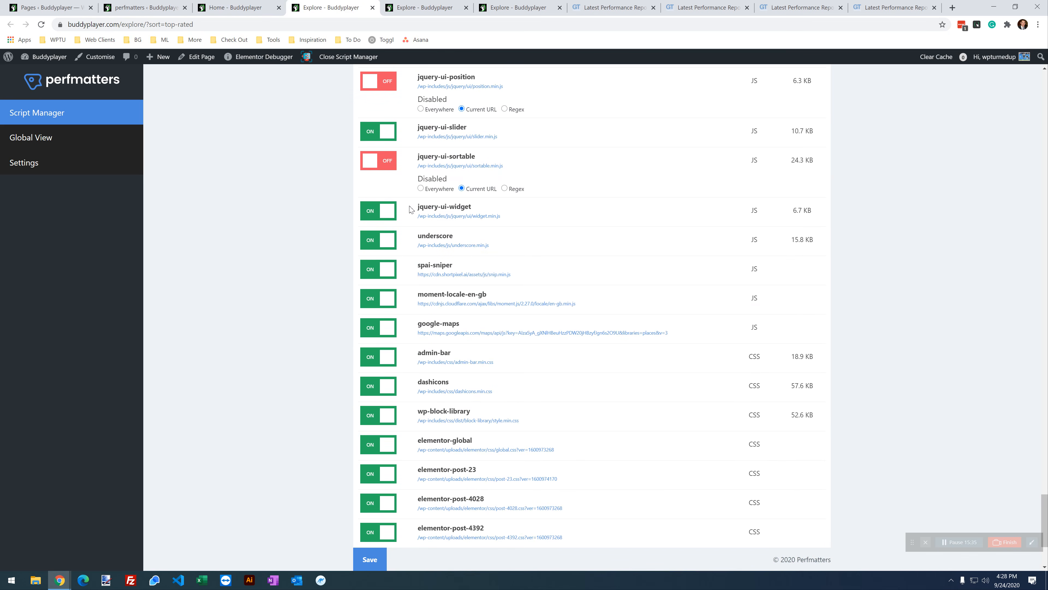
{"action": "left_click", "coordinate": [372, 243]}
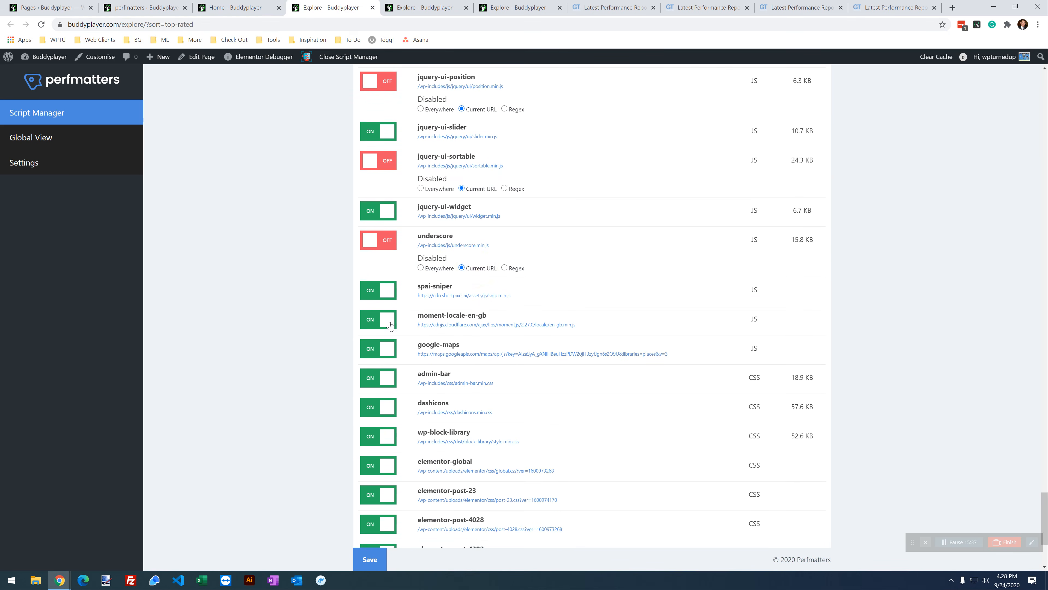
{"action": "left_click", "coordinate": [373, 325]}
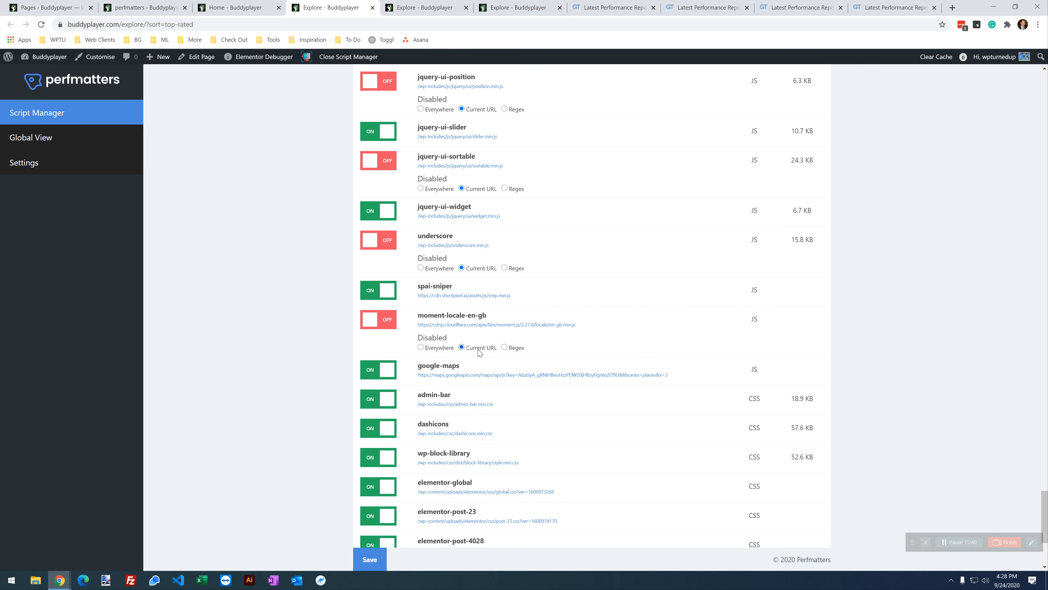
{"action": "left_click", "coordinate": [462, 348]}
Step: Disable the wp-block-library stylesheet for the Current URL and save the settings
{"action": "scroll", "coordinate": [466, 351], "scroll_direction": "down", "scroll_amount": 2}
{"action": "scroll", "coordinate": [463, 315], "scroll_direction": "down", "scroll_amount": 2}
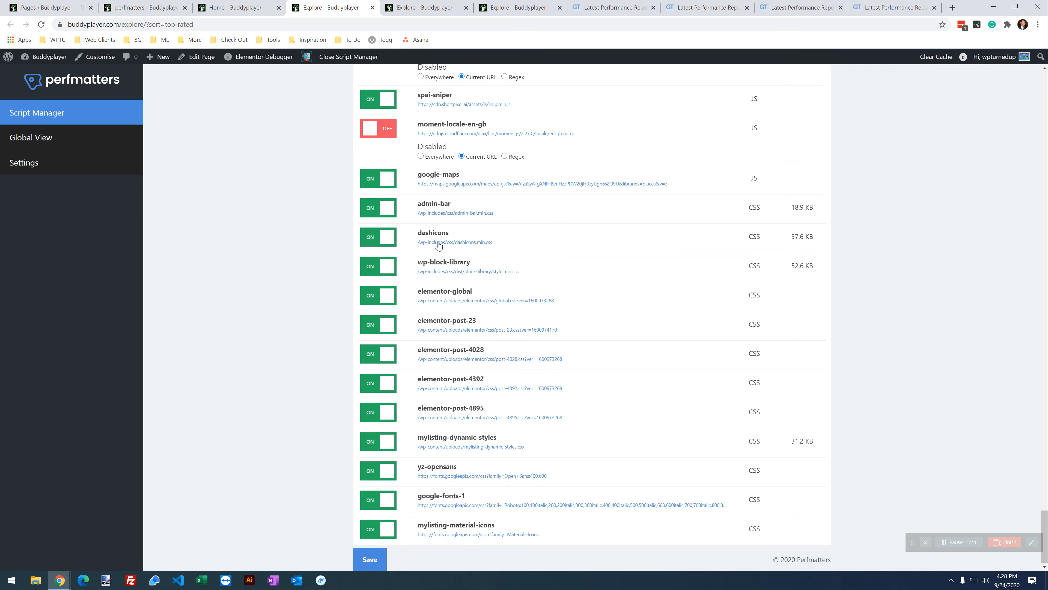
{"action": "left_click", "coordinate": [375, 270]}
{"action": "left_click", "coordinate": [472, 295]}
{"action": "left_click", "coordinate": [387, 555]}
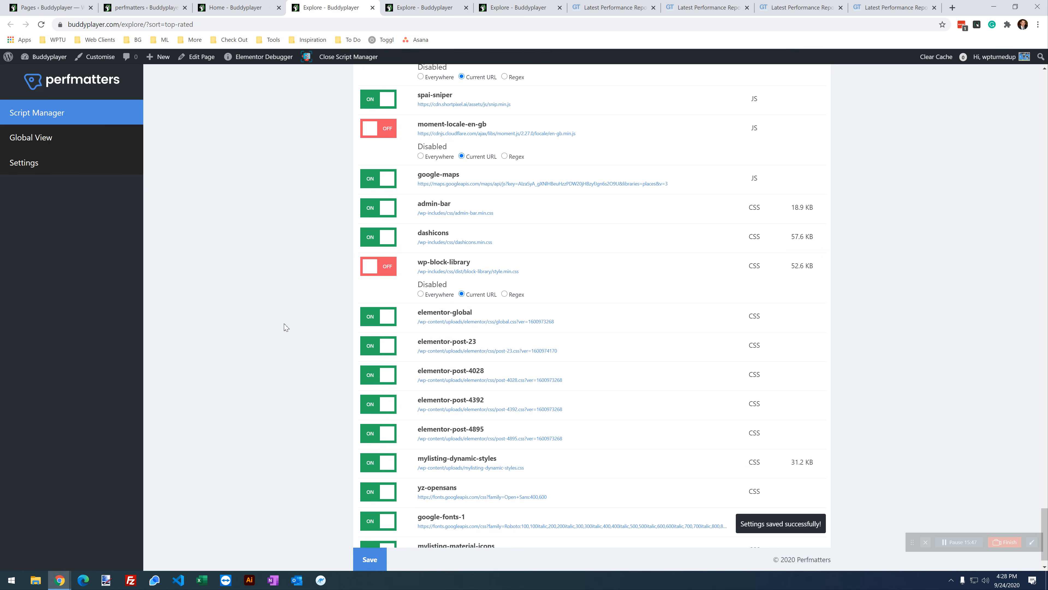
Step: Reload Explore, inspect the 'o.sortable is not a function' error, then view the Home script list
{"action": "left_click", "coordinate": [497, 8]}
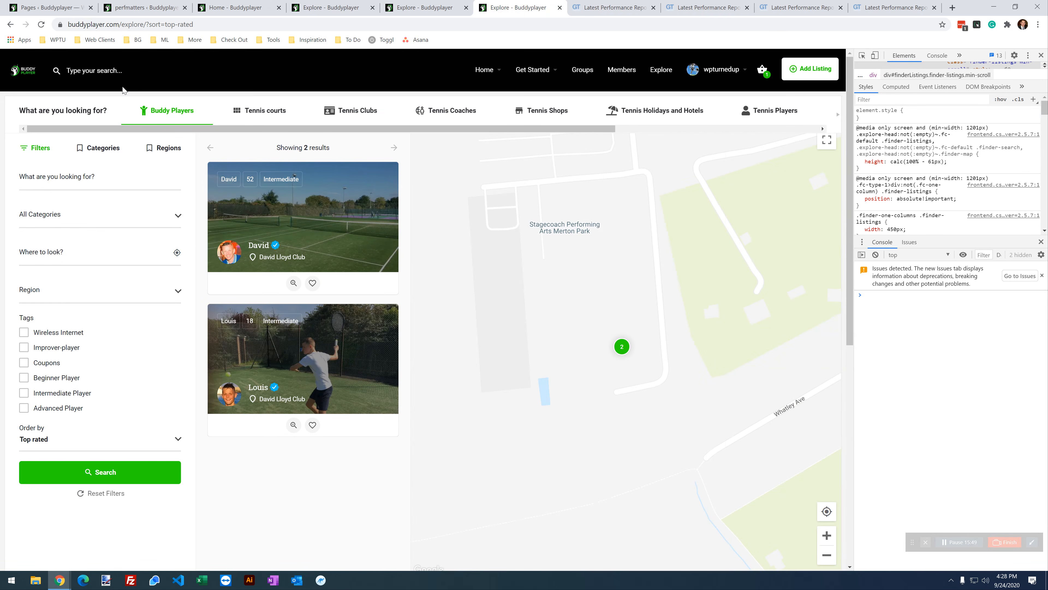
{"action": "left_click", "coordinate": [42, 28]}
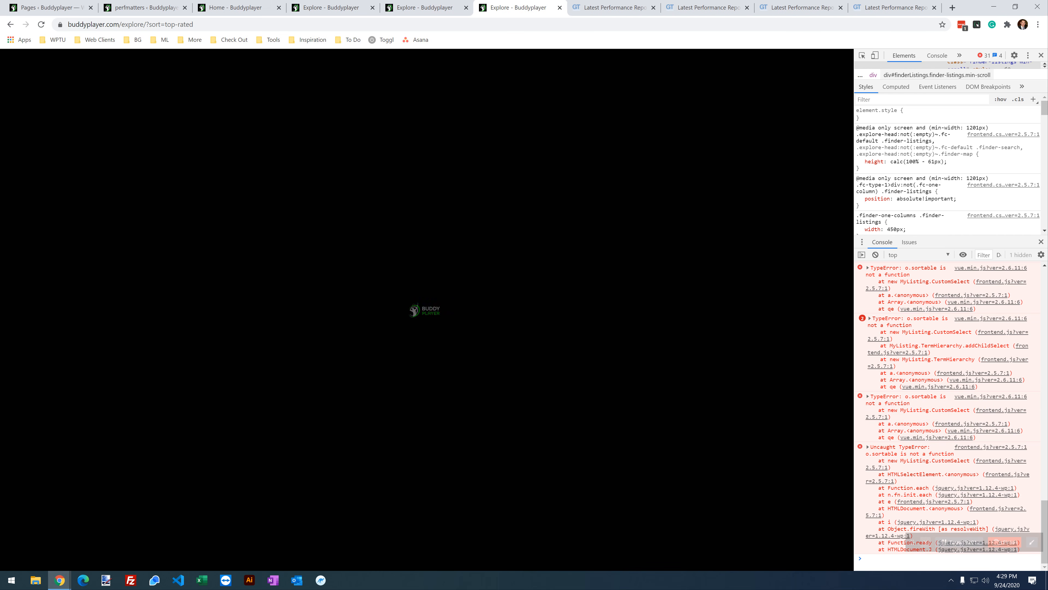
{"action": "double_click", "coordinate": [883, 454]}
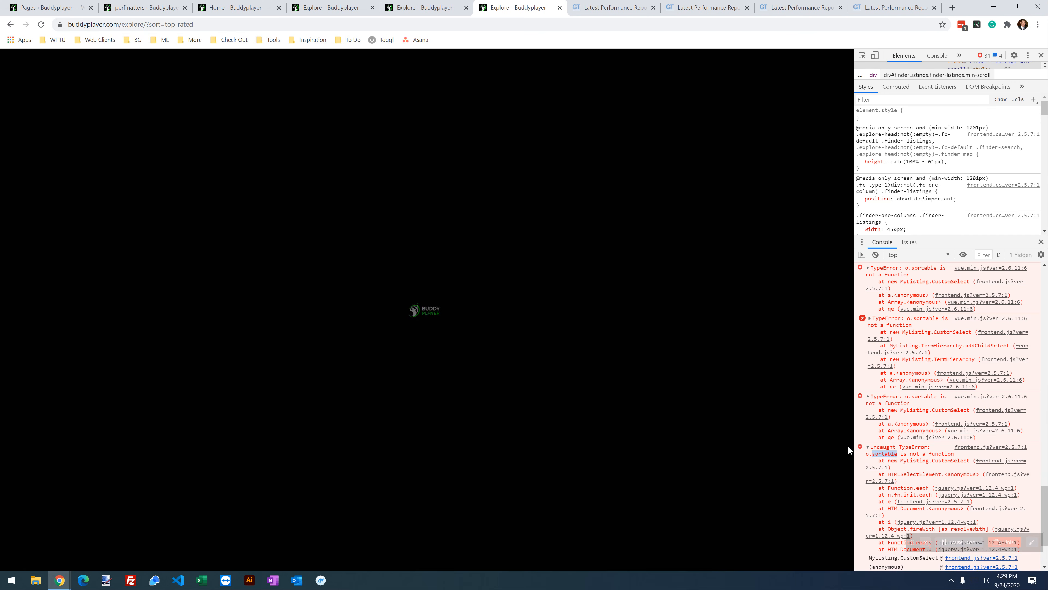
{"action": "left_click", "coordinate": [251, 6]}
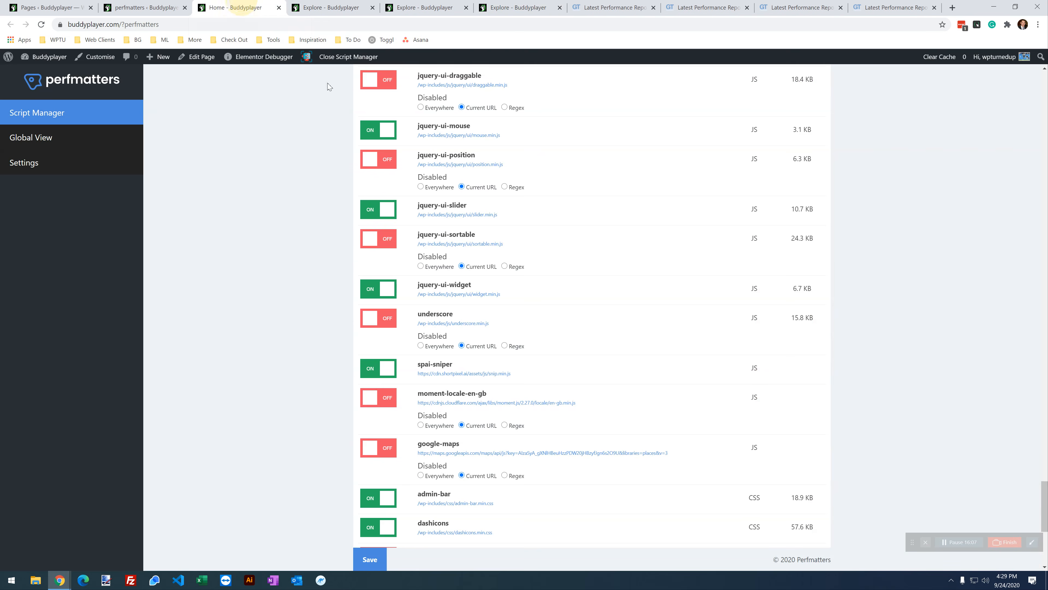
Step: Re-enable jquery-ui-sortable in the home page Script Manager, save, and reload the Explore page
{"action": "scroll", "coordinate": [474, 390], "scroll_direction": "up", "scroll_amount": 8}
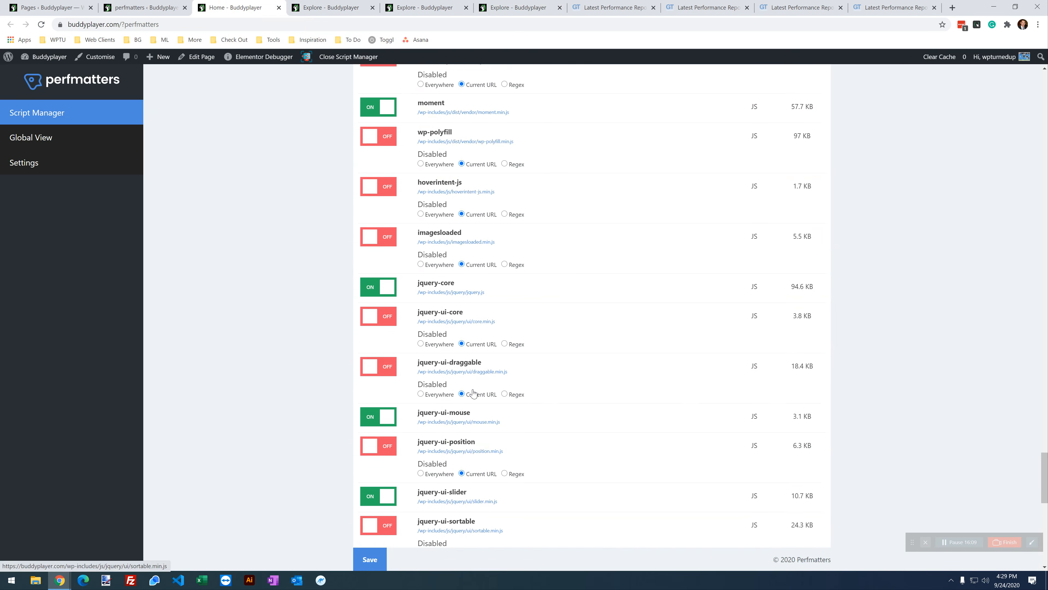
{"action": "scroll", "coordinate": [494, 358], "scroll_direction": "up", "scroll_amount": 4}
{"action": "scroll", "coordinate": [495, 359], "scroll_direction": "down", "scroll_amount": 9}
{"action": "scroll", "coordinate": [494, 360], "scroll_direction": "down", "scroll_amount": 2}
{"action": "left_click", "coordinate": [377, 334]}
{"action": "left_click", "coordinate": [369, 559]}
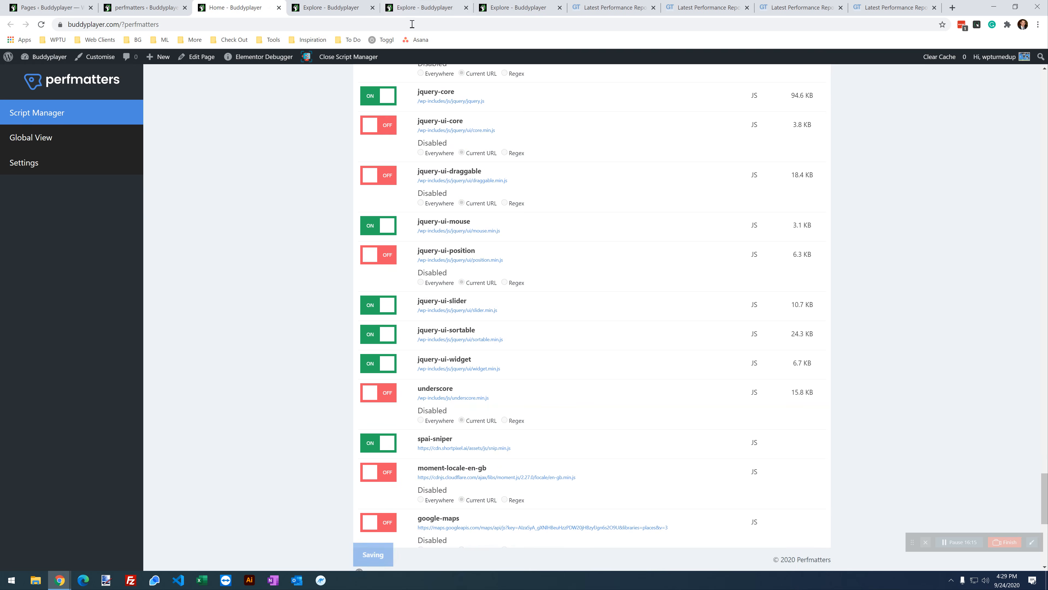
{"action": "left_click", "coordinate": [497, 7]}
{"action": "left_click", "coordinate": [43, 25]}
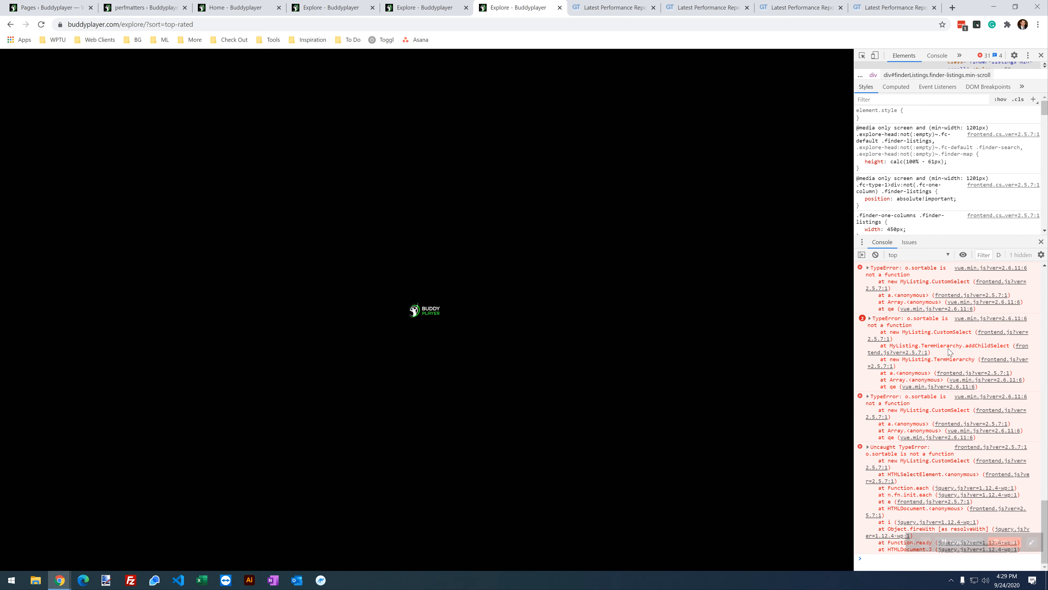
{"action": "left_click", "coordinate": [41, 24]}
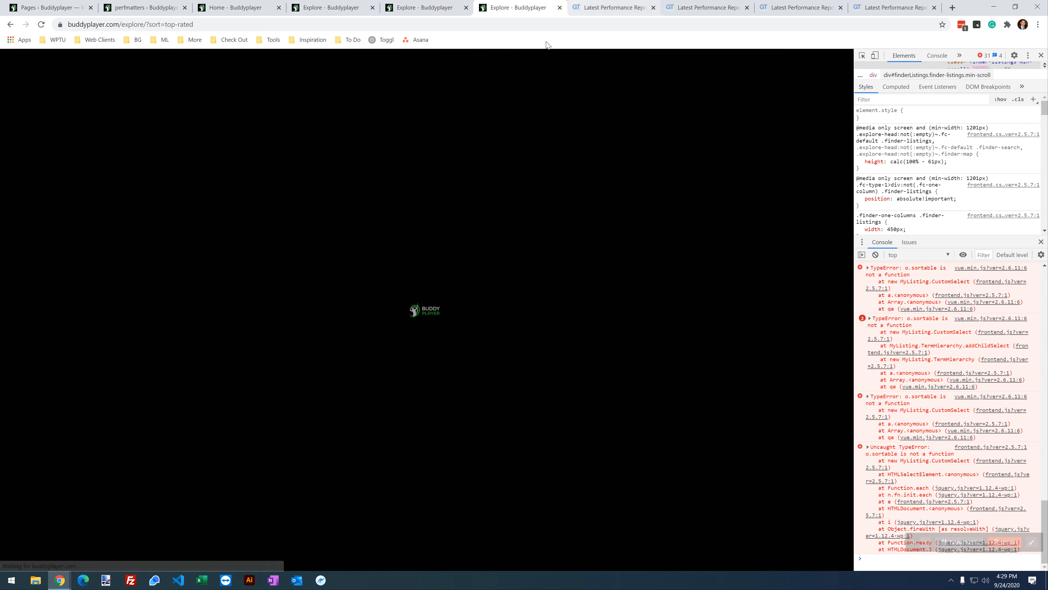
Step: Re-enable jquery-ui-sortable in the Explore page's Script Manager, save, and reload Explore
{"action": "left_click", "coordinate": [355, 12]}
{"action": "scroll", "coordinate": [400, 365], "scroll_direction": "down", "scroll_amount": 1}
{"action": "scroll", "coordinate": [396, 342], "scroll_direction": "up", "scroll_amount": 4}
{"action": "scroll", "coordinate": [393, 318], "scroll_direction": "up", "scroll_amount": 3}
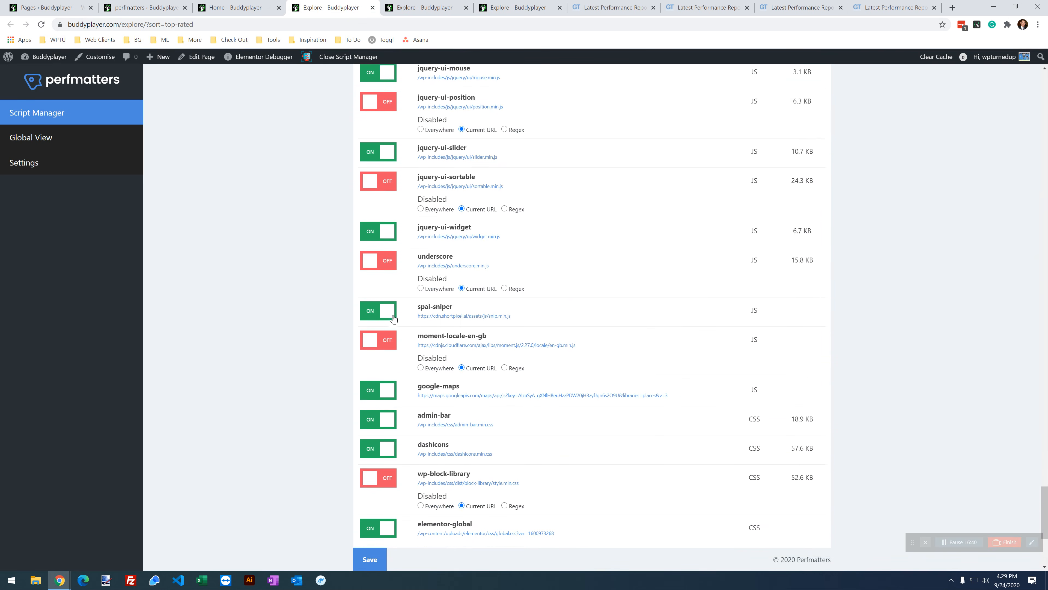
{"action": "left_click", "coordinate": [389, 277]}
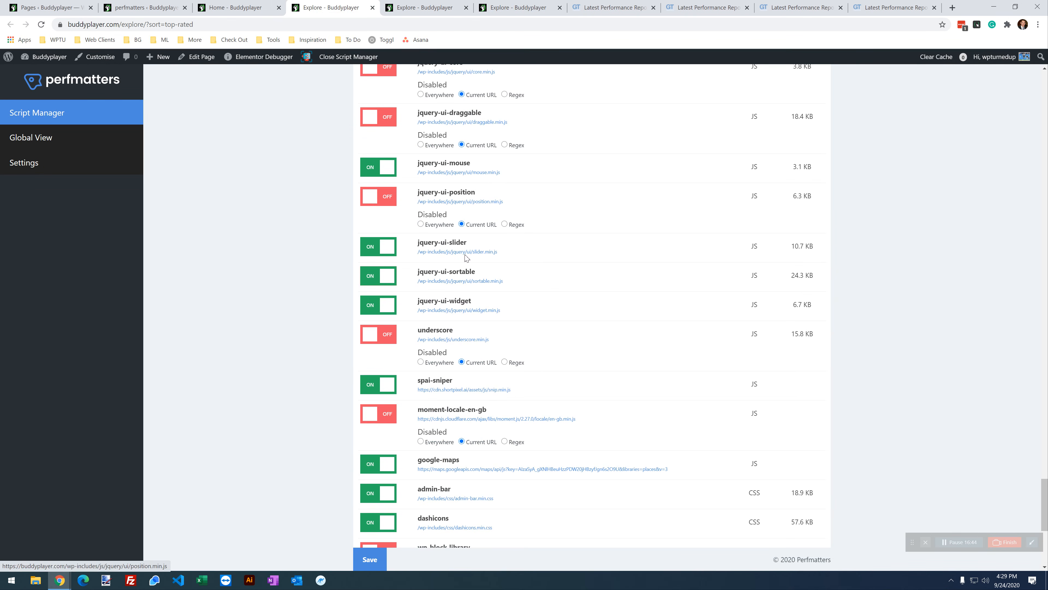
{"action": "left_click", "coordinate": [372, 560]}
{"action": "left_click", "coordinate": [517, 8]}
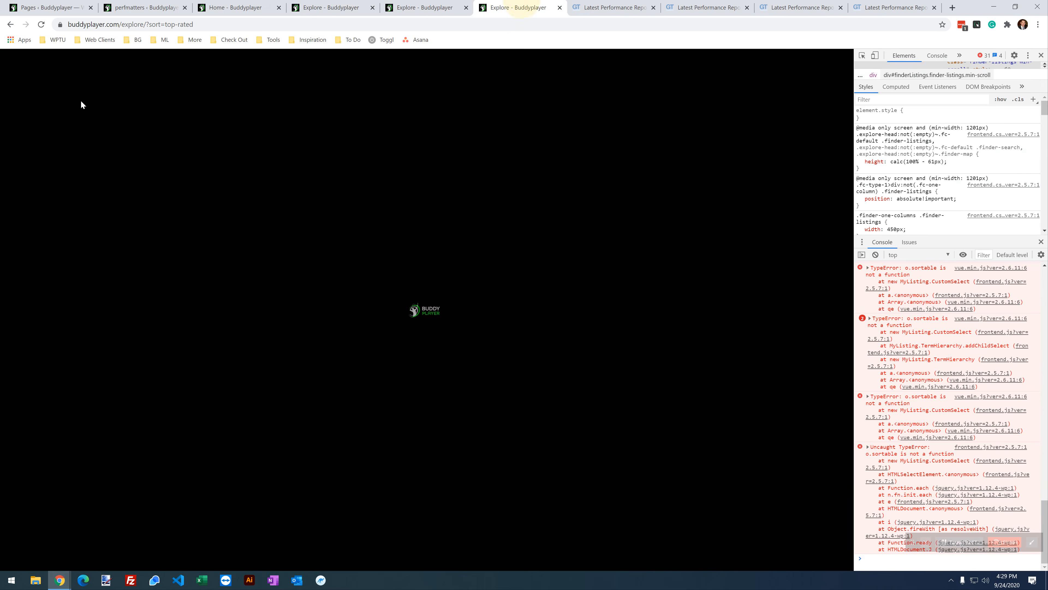
{"action": "left_click", "coordinate": [41, 24]}
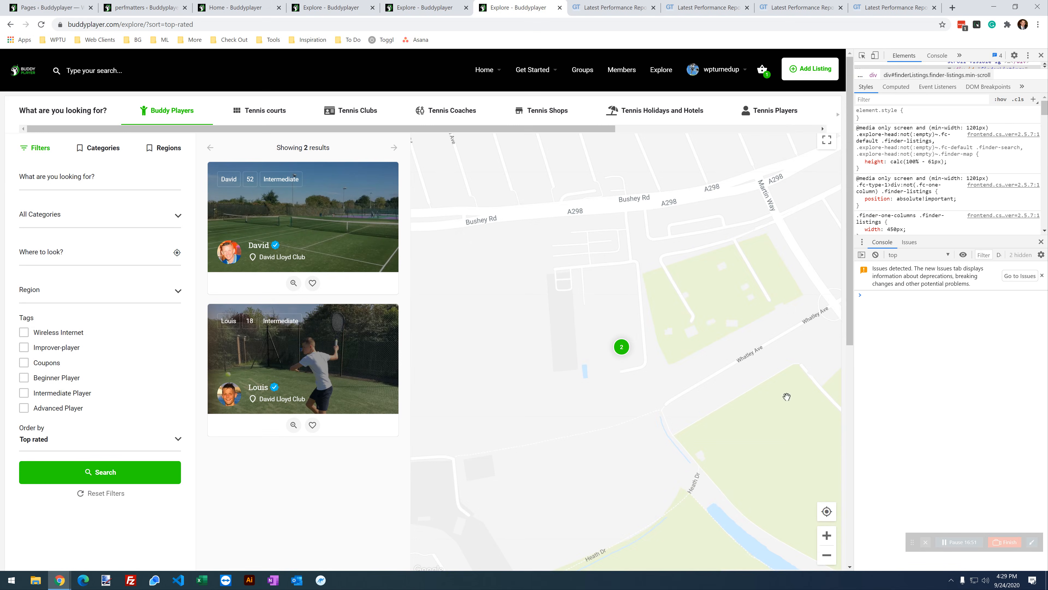
Step: Disable jquery-ui-slider for Explore, save, and confirm the reloaded page still shows two players and the map
{"action": "left_click", "coordinate": [370, 5]}
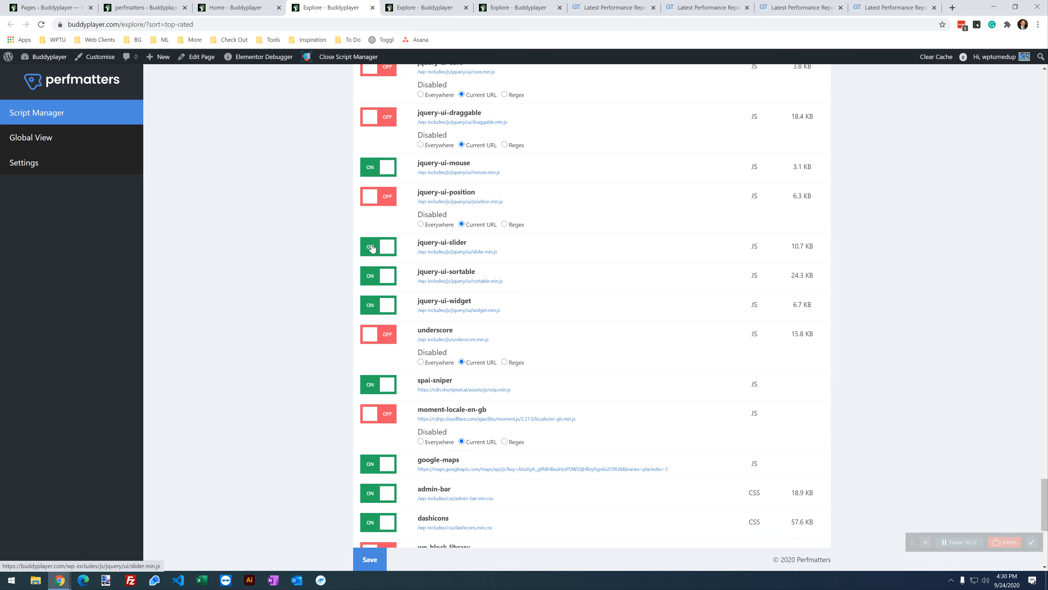
{"action": "left_click", "coordinate": [361, 248]}
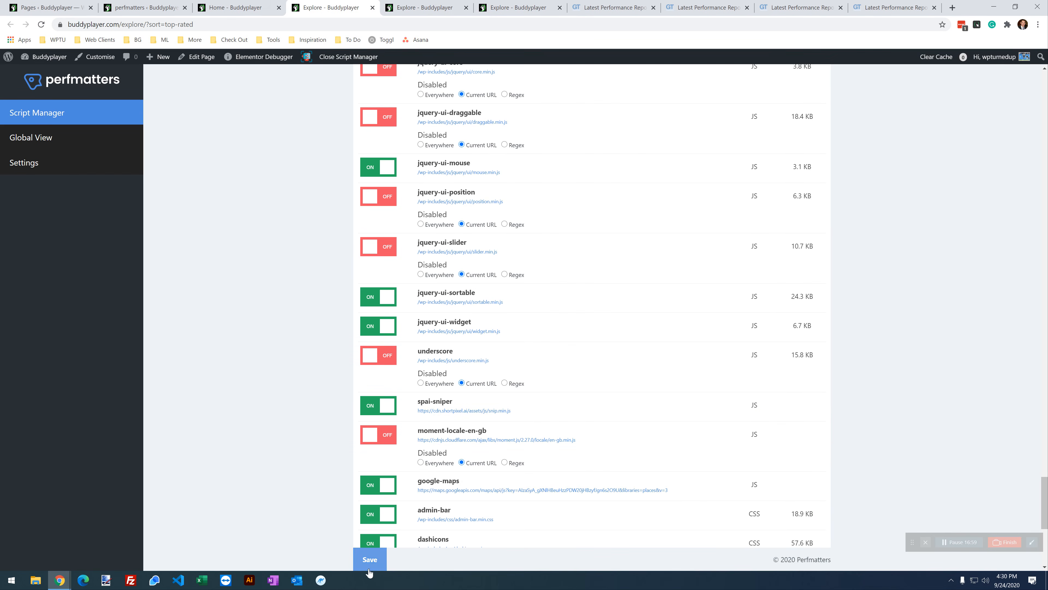
{"action": "left_click", "coordinate": [374, 563]}
{"action": "left_click", "coordinate": [498, 7]}
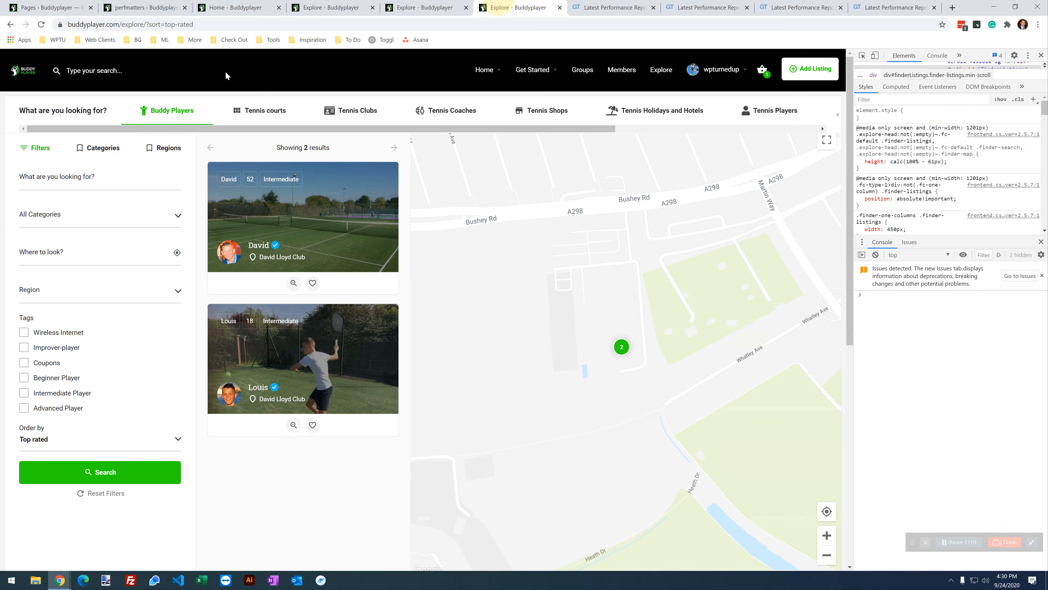
{"action": "left_click", "coordinate": [42, 25]}
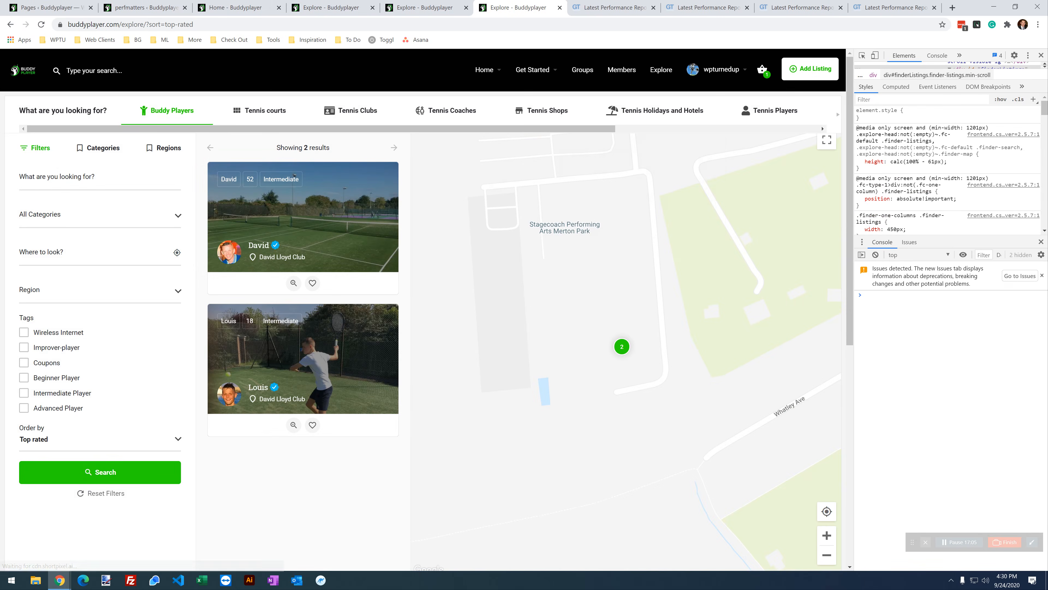
{"action": "scroll", "coordinate": [2, 308], "scroll_direction": "down", "scroll_amount": 8}
{"action": "scroll", "coordinate": [5, 313], "scroll_direction": "up", "scroll_amount": 7}
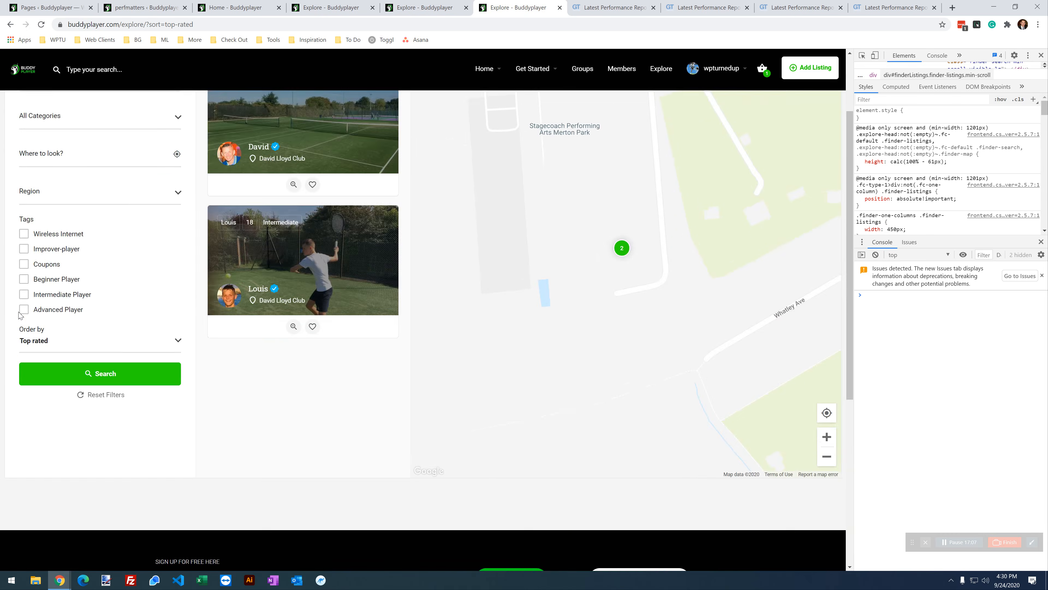
{"action": "scroll", "coordinate": [20, 312], "scroll_direction": "down", "scroll_amount": 7}
{"action": "scroll", "coordinate": [21, 312], "scroll_direction": "up", "scroll_amount": 9}
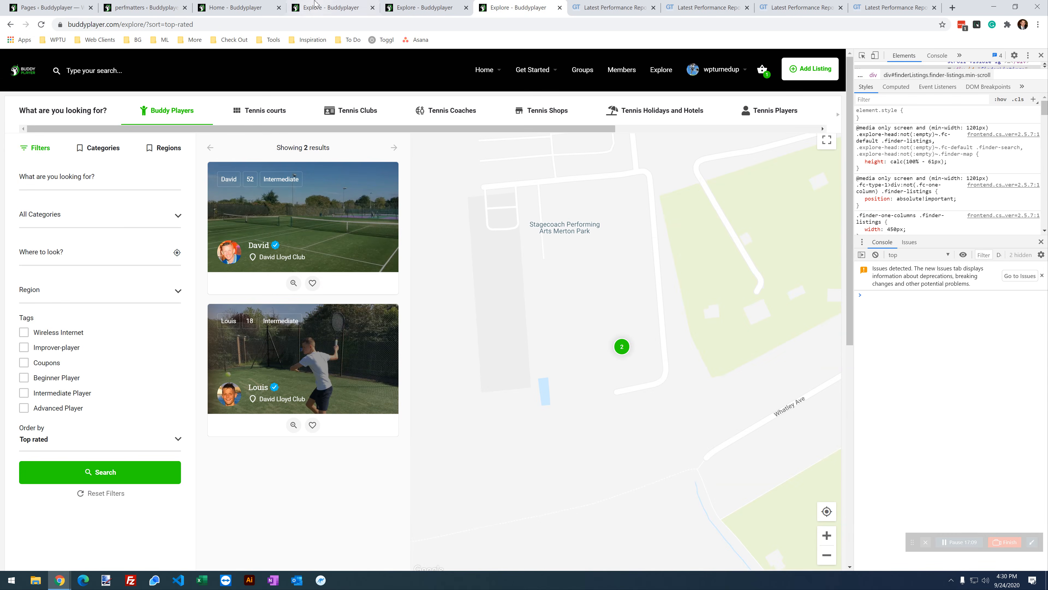
{"action": "left_click", "coordinate": [326, 8]}
Step: Review the Explore Script Manager's disabled Elementor and backbone-marionette scripts, then bring up the live Explore page
{"action": "scroll", "coordinate": [480, 293], "scroll_direction": "down", "scroll_amount": 5}
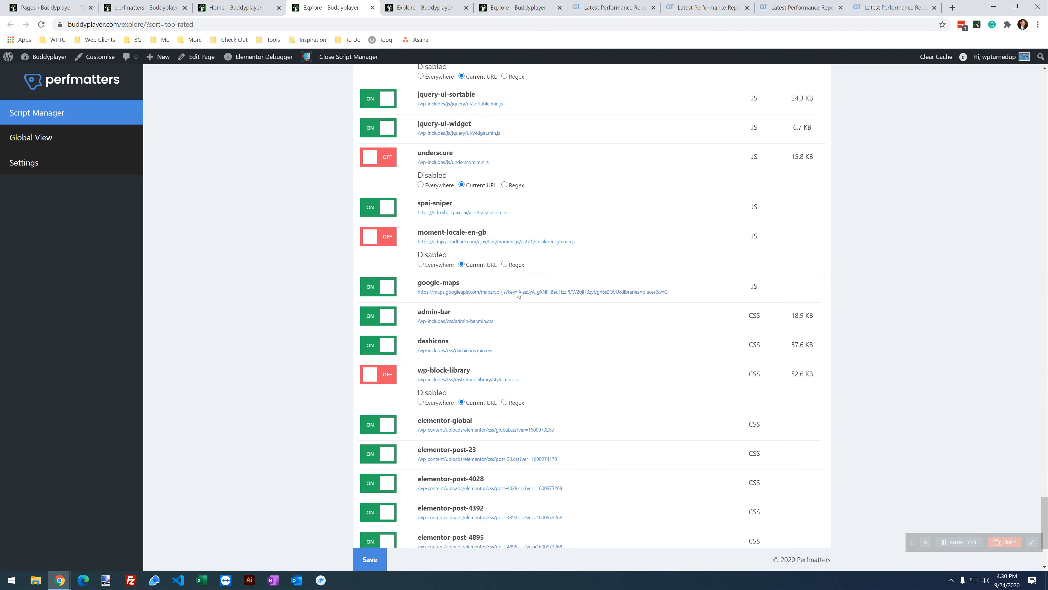
{"action": "scroll", "coordinate": [544, 259], "scroll_direction": "down", "scroll_amount": 2}
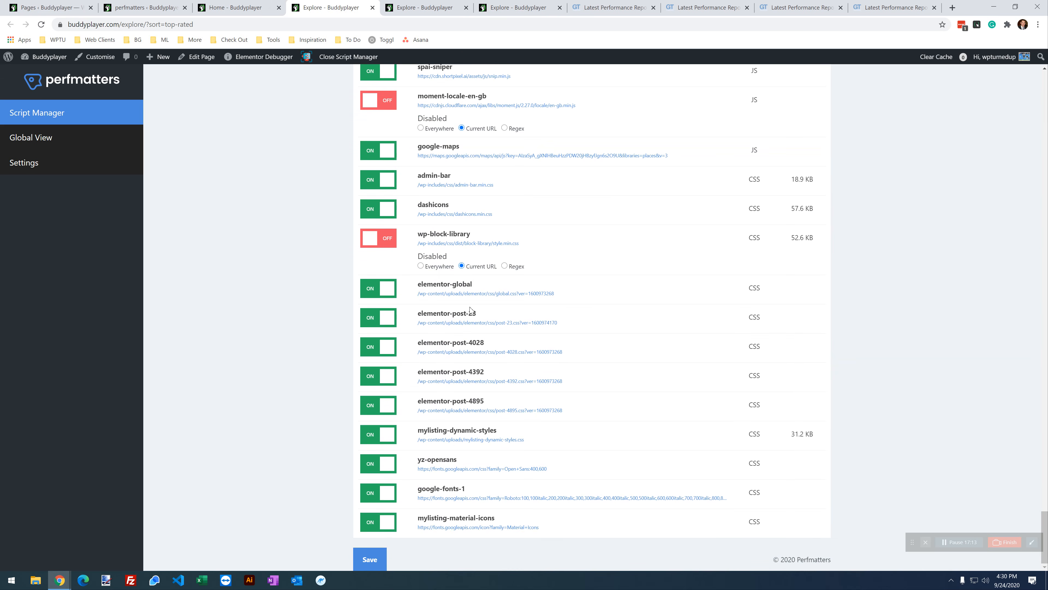
{"action": "scroll", "coordinate": [484, 515], "scroll_direction": "up", "scroll_amount": 5}
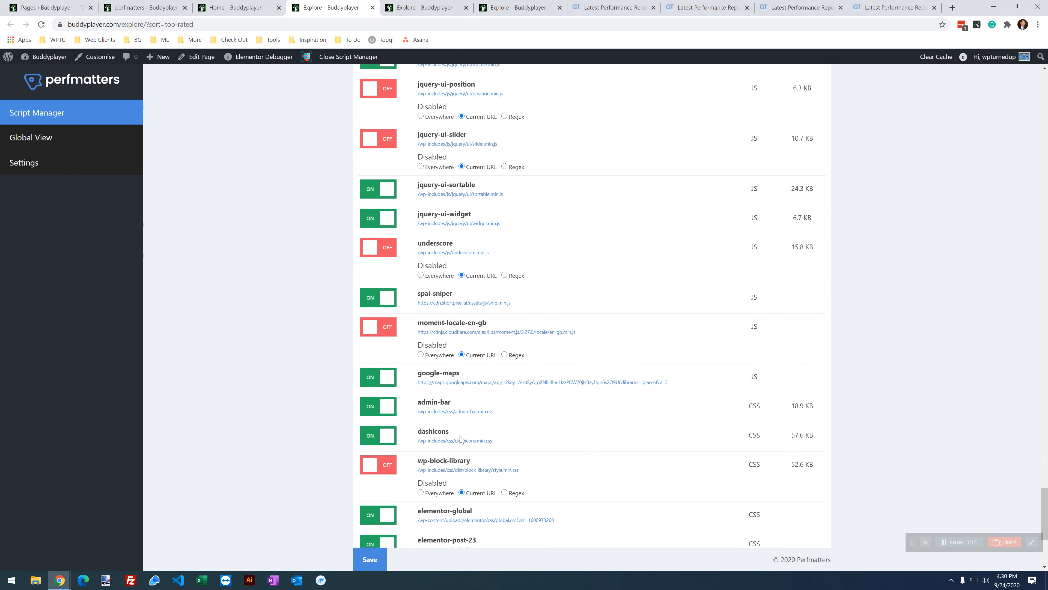
{"action": "scroll", "coordinate": [442, 314], "scroll_direction": "up", "scroll_amount": 2}
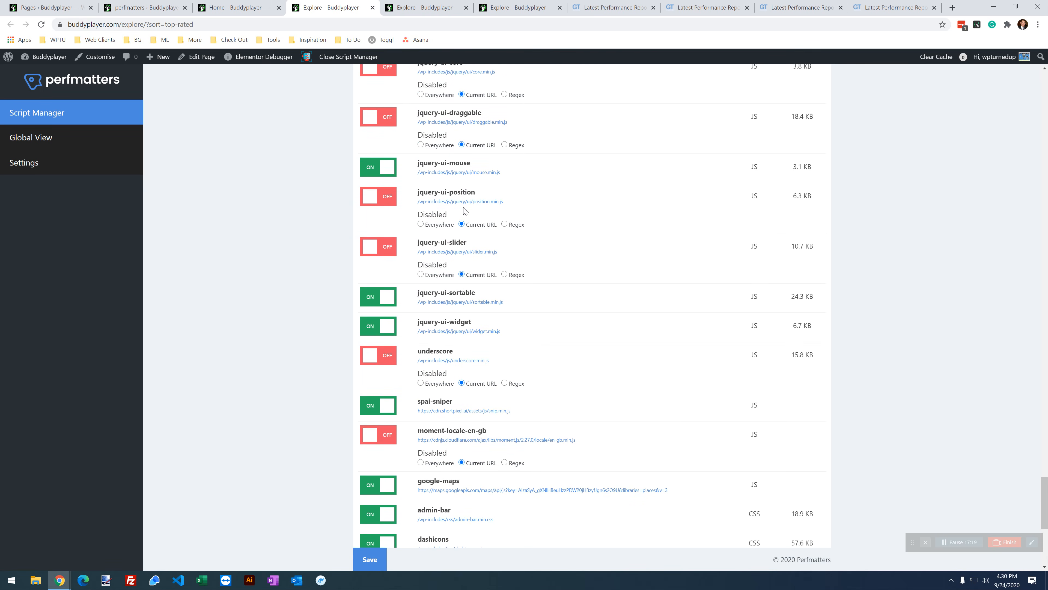
{"action": "scroll", "coordinate": [471, 327], "scroll_direction": "up", "scroll_amount": 1}
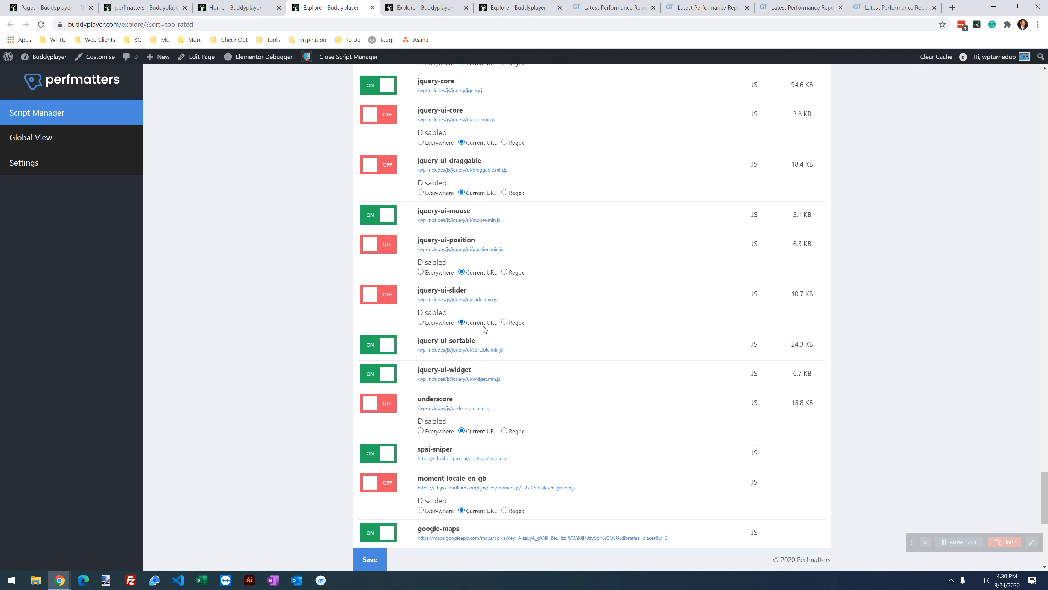
{"action": "scroll", "coordinate": [483, 211], "scroll_direction": "up", "scroll_amount": 9}
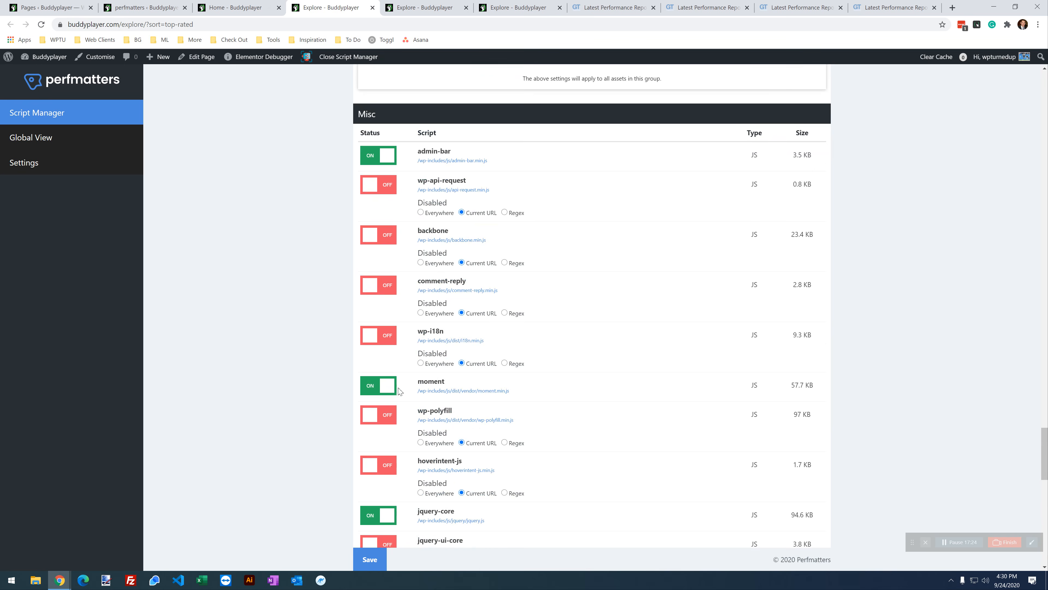
{"action": "scroll", "coordinate": [425, 407], "scroll_direction": "up", "scroll_amount": 7}
{"action": "scroll", "coordinate": [421, 380], "scroll_direction": "up", "scroll_amount": 9}
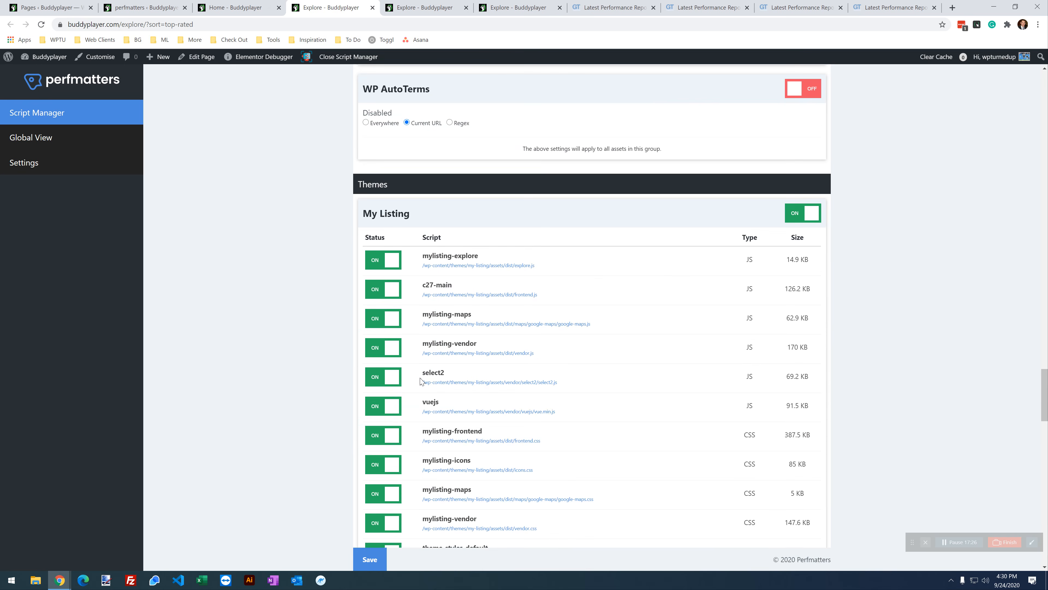
{"action": "scroll", "coordinate": [420, 381], "scroll_direction": "up", "scroll_amount": 15}
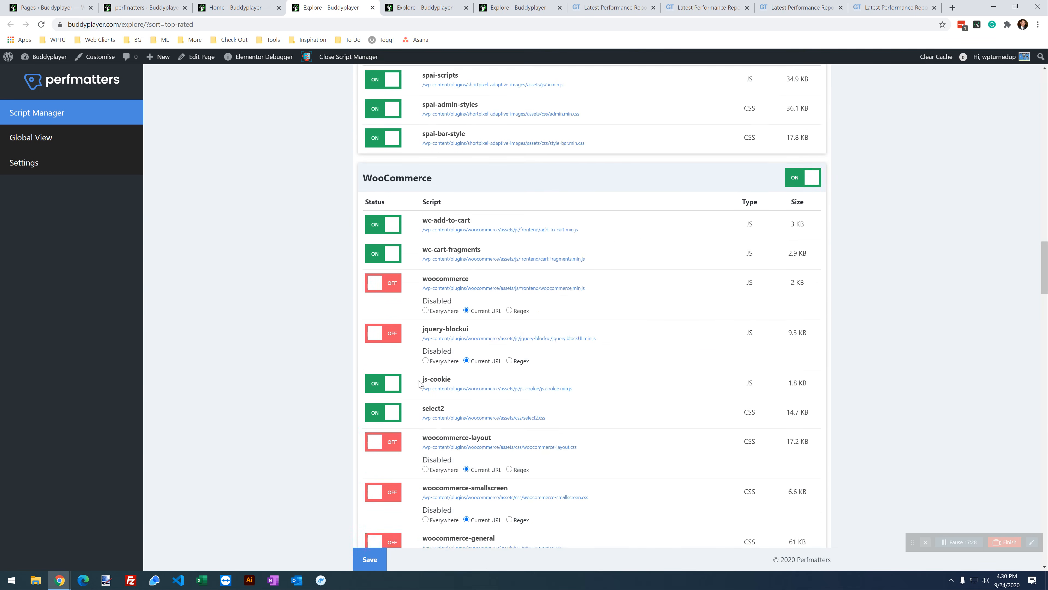
{"action": "scroll", "coordinate": [420, 383], "scroll_direction": "up", "scroll_amount": 6}
{"action": "scroll", "coordinate": [420, 384], "scroll_direction": "down", "scroll_amount": 7}
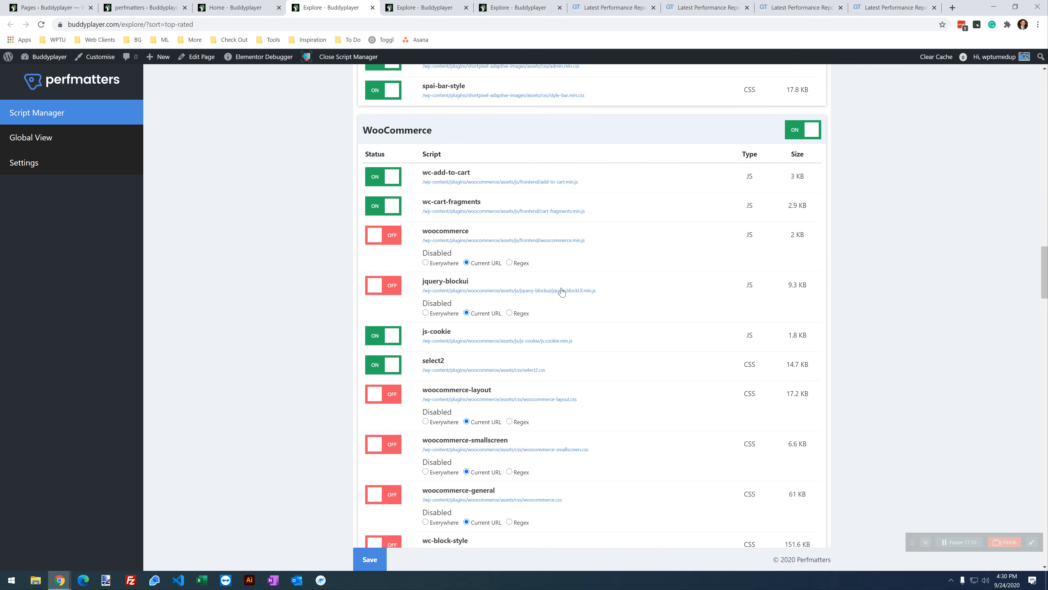
{"action": "scroll", "coordinate": [487, 311], "scroll_direction": "up", "scroll_amount": 15}
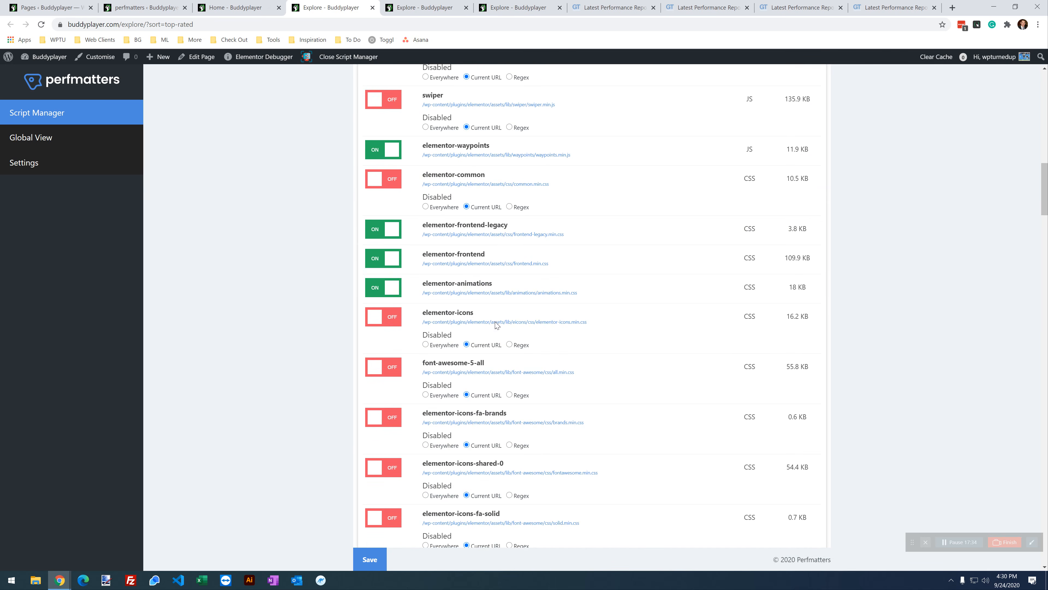
{"action": "scroll", "coordinate": [496, 325], "scroll_direction": "up", "scroll_amount": 15}
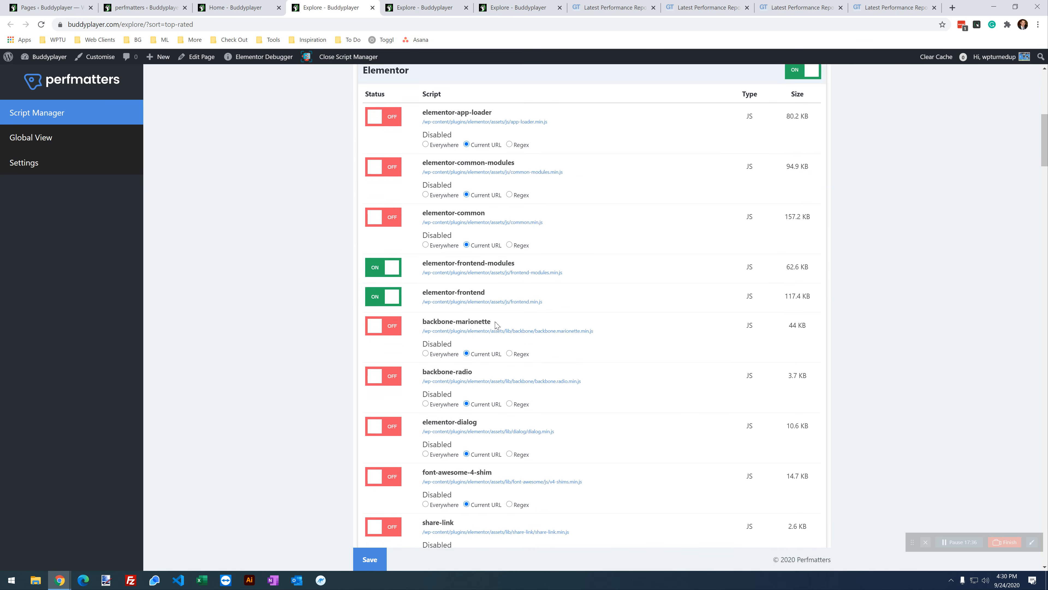
{"action": "scroll", "coordinate": [497, 325], "scroll_direction": "down", "scroll_amount": 1}
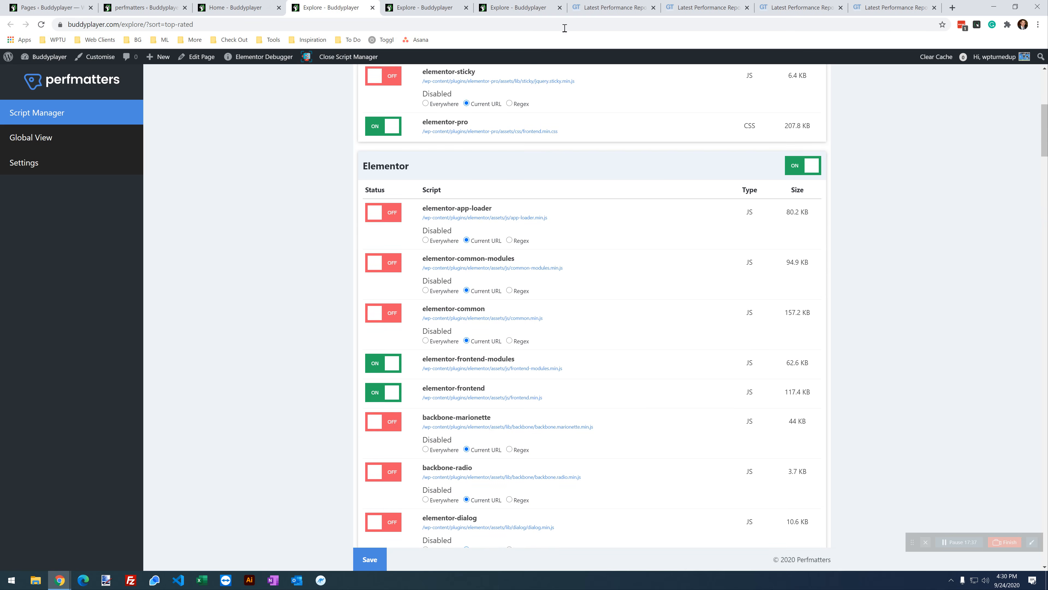
{"action": "left_click", "coordinate": [532, 5]}
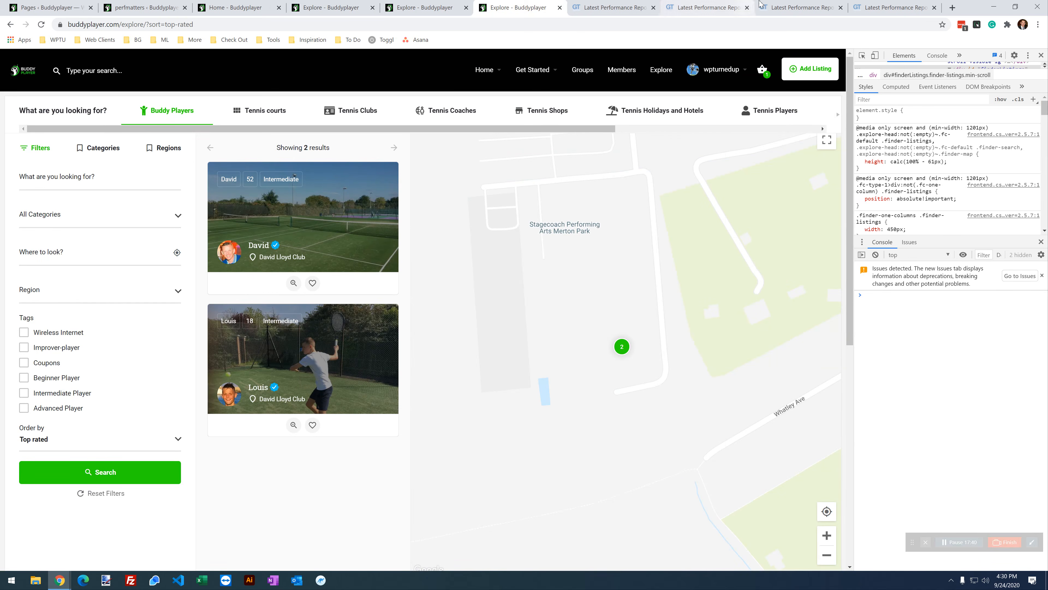
Step: Retest the Explore page three times, reaching 84% and 99 requests, then return to the 81% report
{"action": "left_click", "coordinate": [778, 6]}
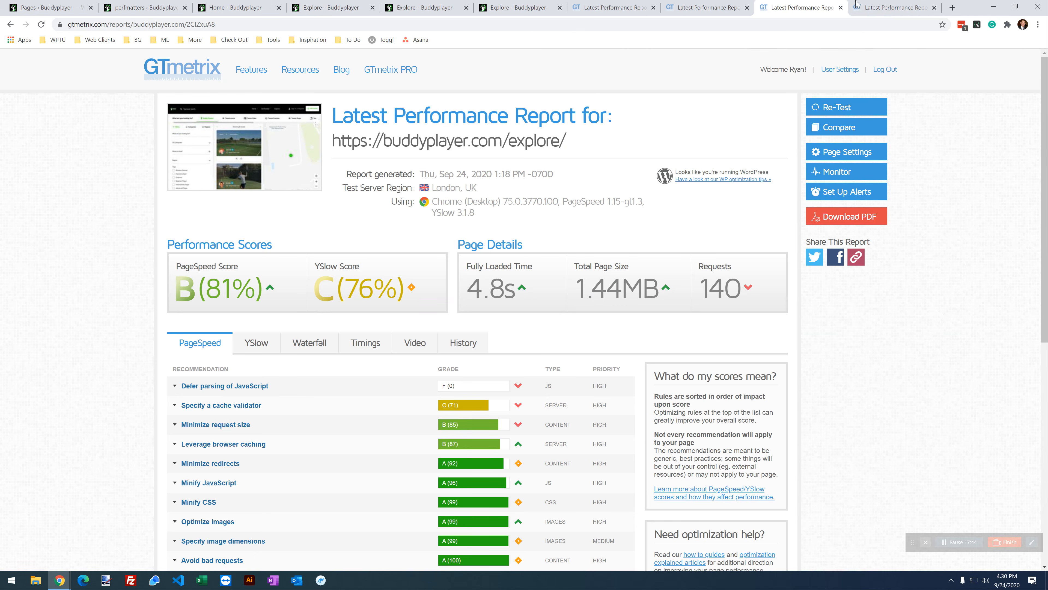
{"action": "left_click", "coordinate": [883, 10]}
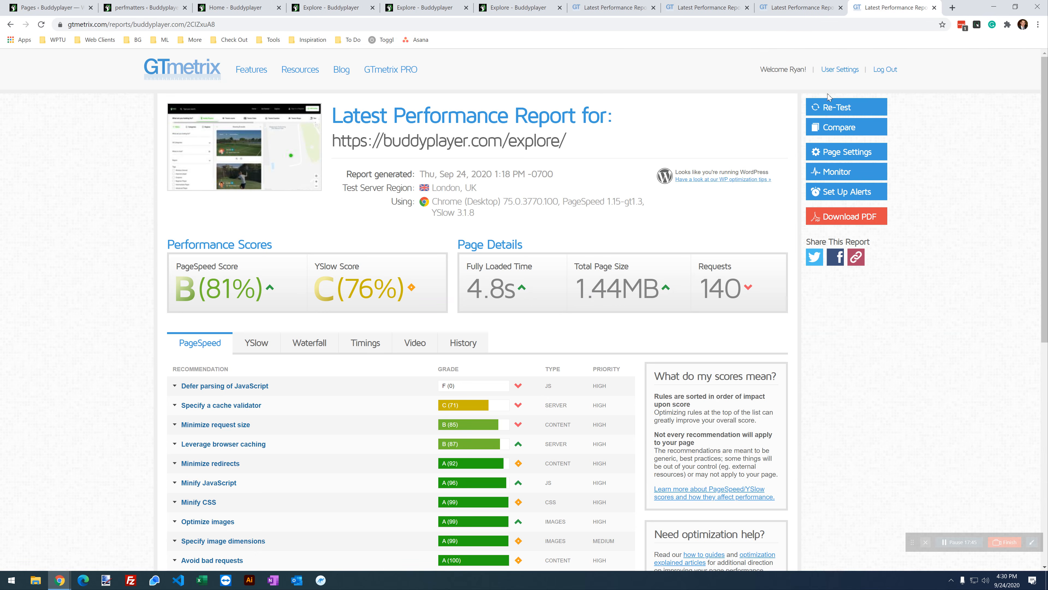
{"action": "left_click", "coordinate": [837, 109]}
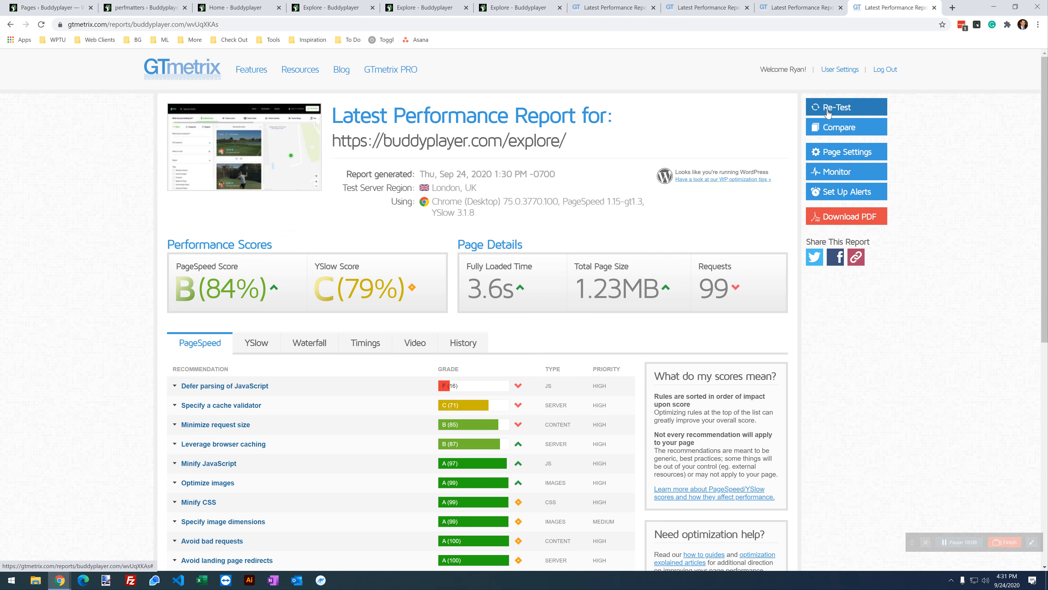
{"action": "left_click", "coordinate": [829, 113]}
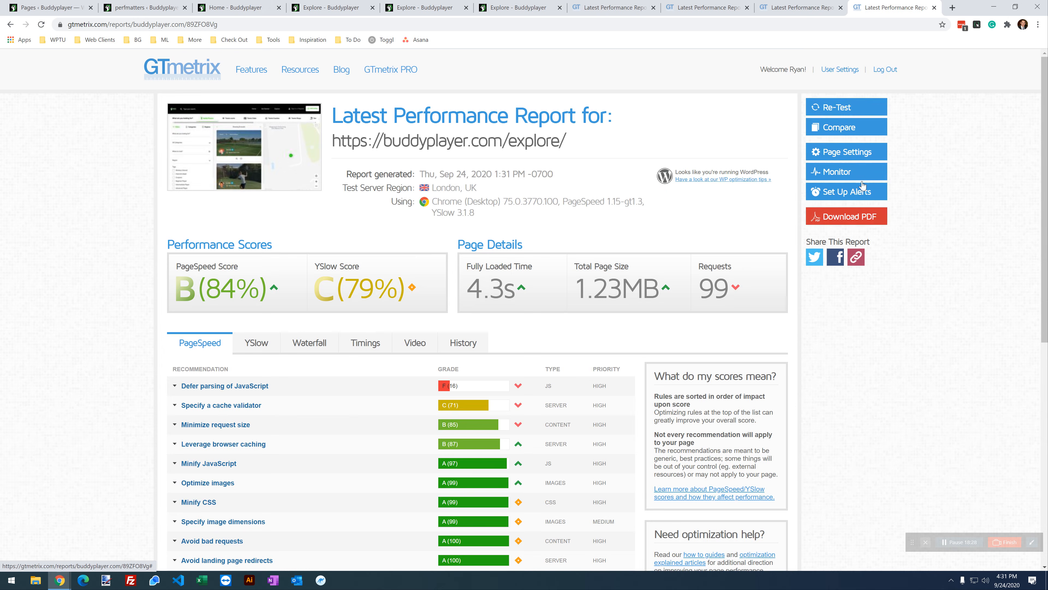
{"action": "left_click", "coordinate": [856, 108]}
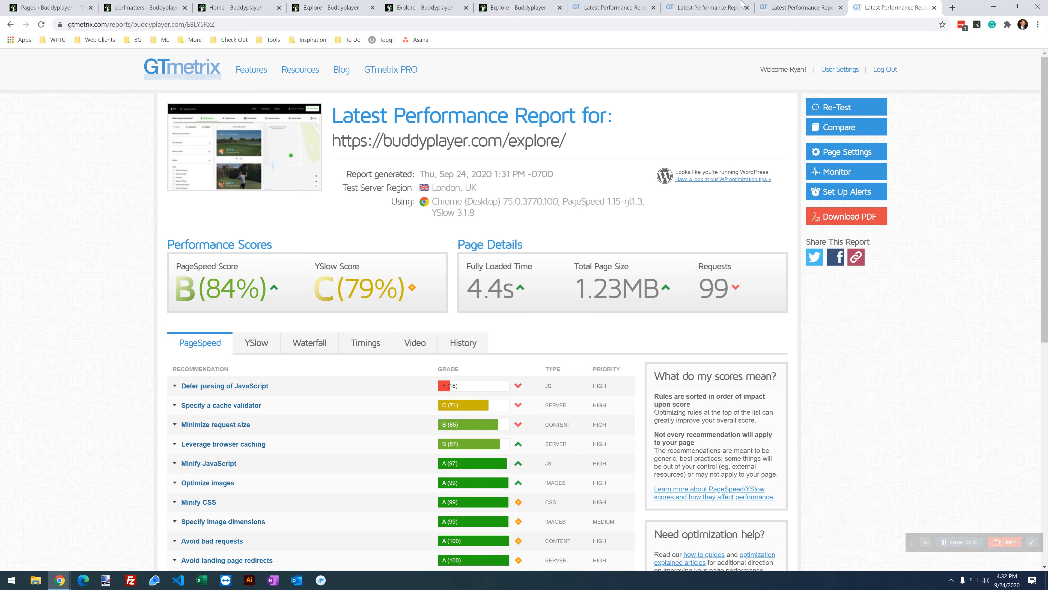
{"action": "left_click", "coordinate": [783, 5]}
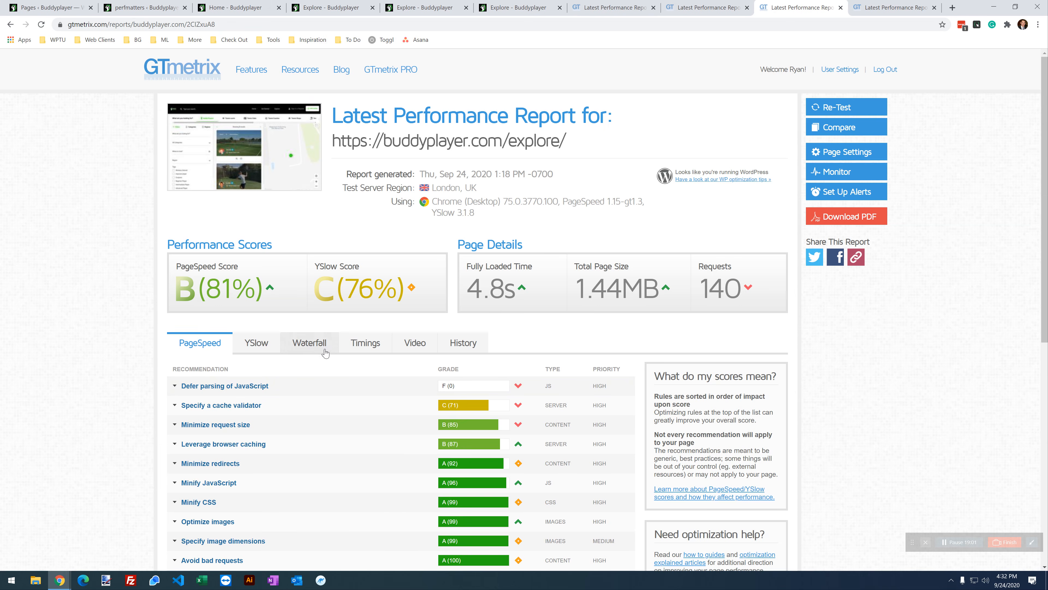
Step: Show the Timings breakdown on both the 81% and 84% Explore reports
{"action": "left_click", "coordinate": [354, 346]}
{"action": "mouse_move", "coordinate": [370, 430]}
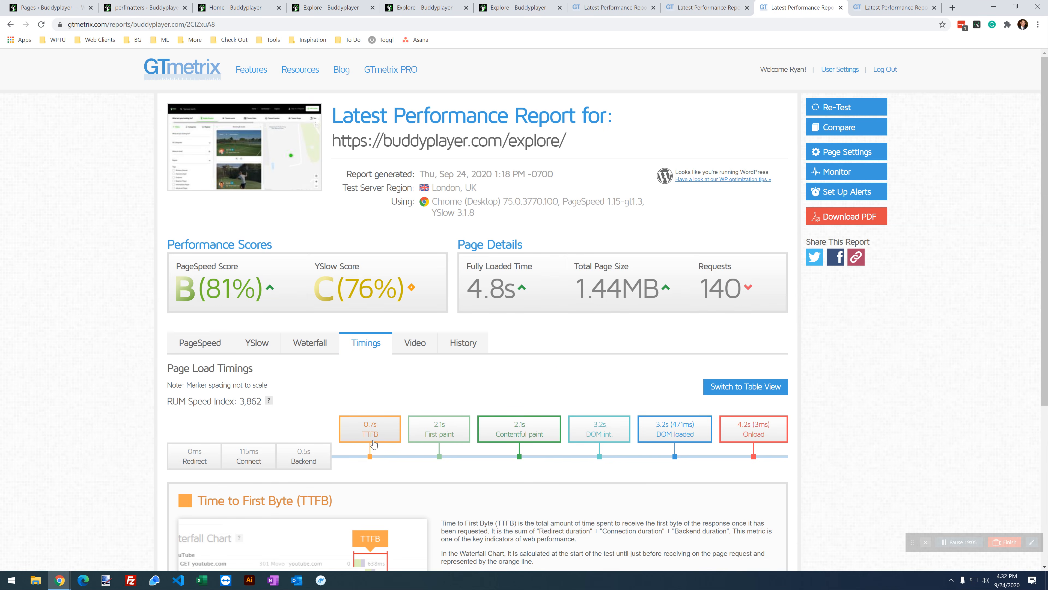
{"action": "key", "text": "ctrl+Tab"}
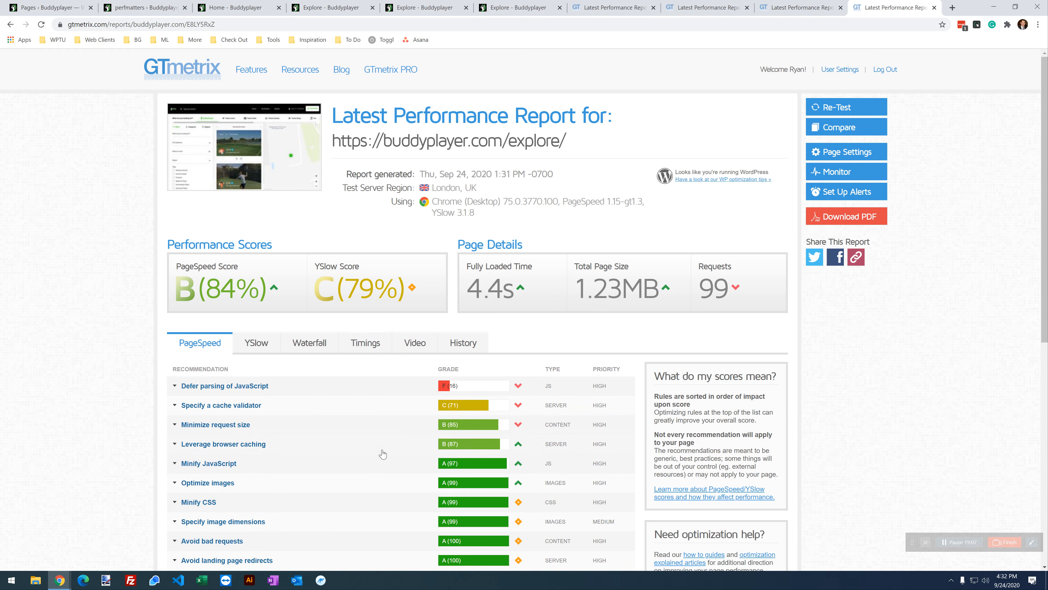
{"action": "left_click", "coordinate": [365, 345]}
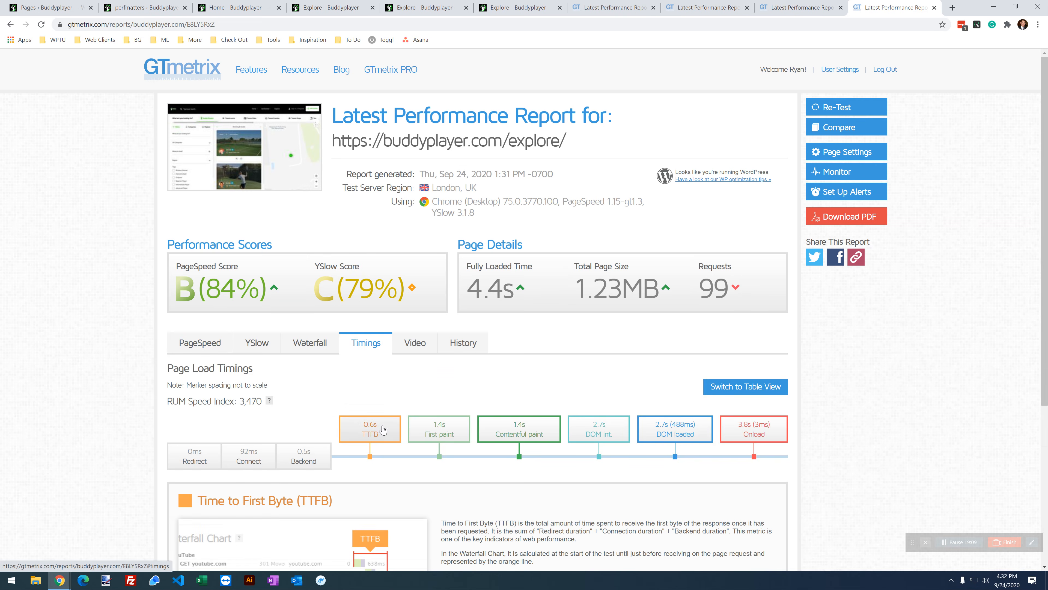
Step: Compare the two reports' timing figures, then show the 81% report's request waterfall
{"action": "left_click", "coordinate": [798, 3]}
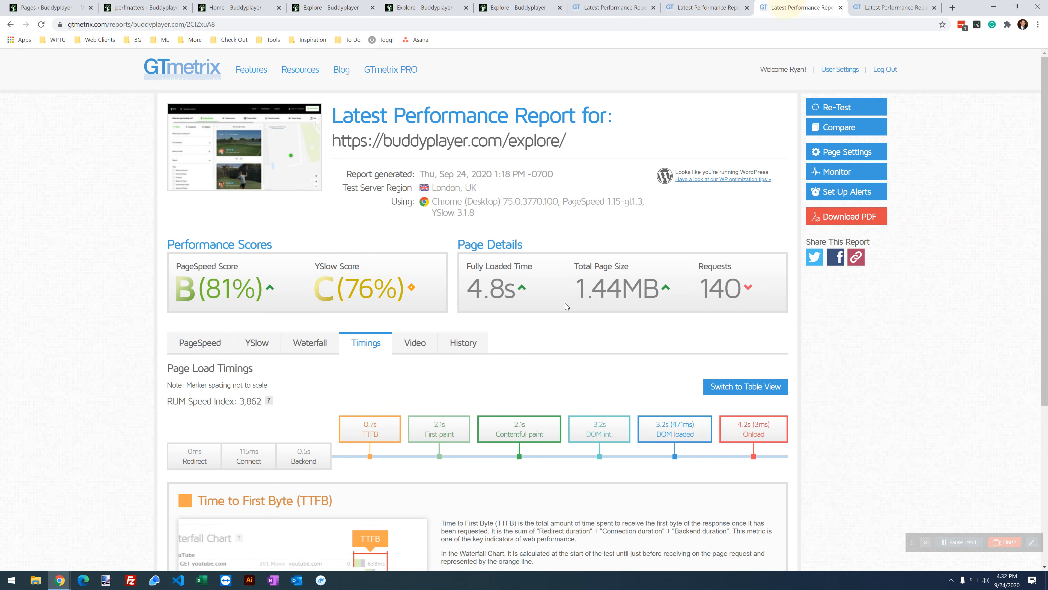
{"action": "mouse_move", "coordinate": [669, 430]}
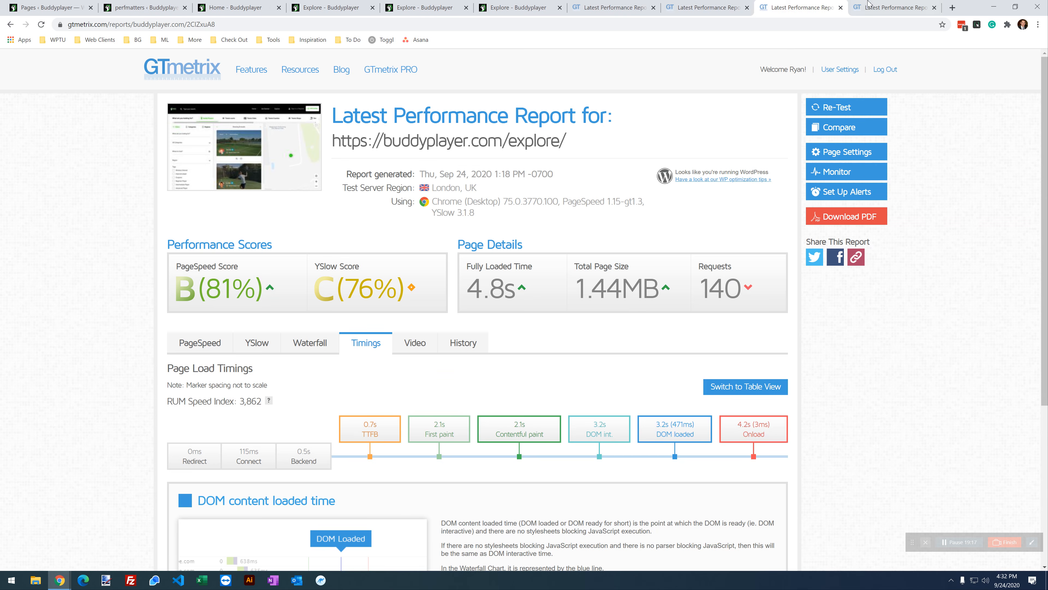
{"action": "left_click", "coordinate": [859, 4]}
{"action": "mouse_move", "coordinate": [665, 432]}
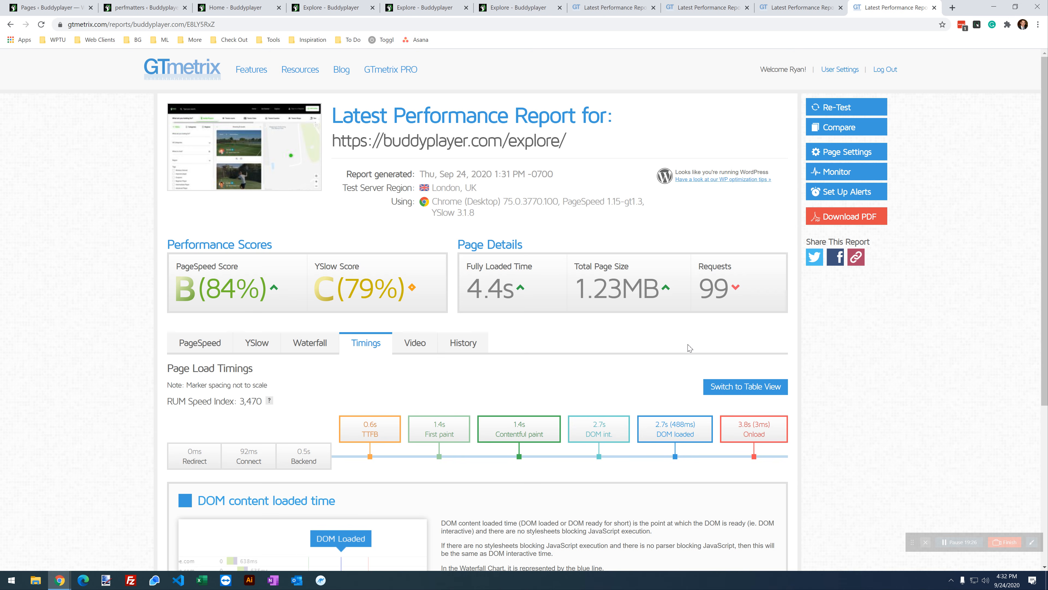
{"action": "mouse_move", "coordinate": [589, 430]}
{"action": "mouse_move", "coordinate": [508, 421]}
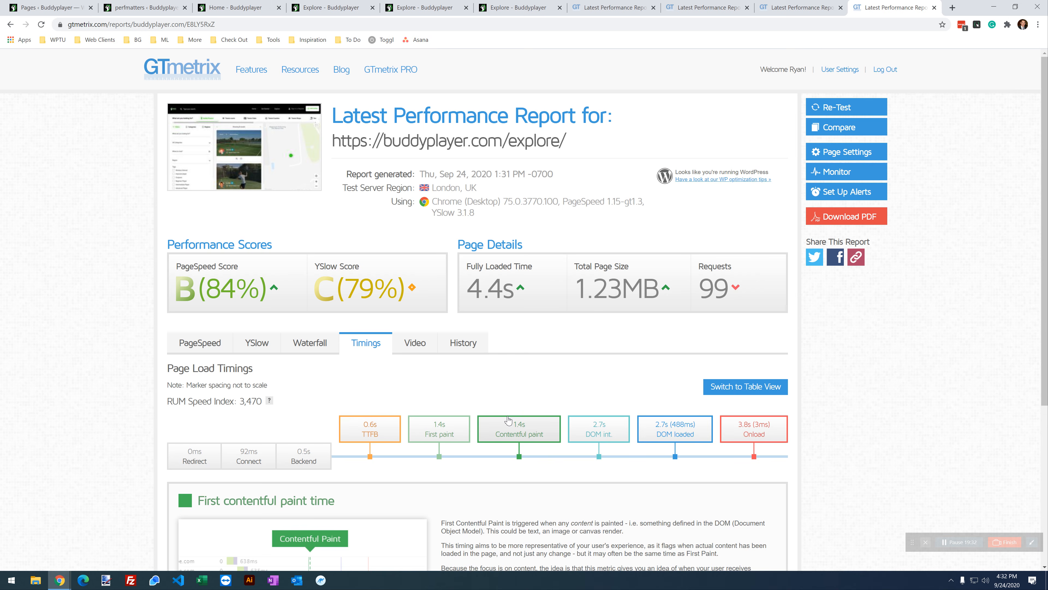
{"action": "left_click", "coordinate": [799, 8]}
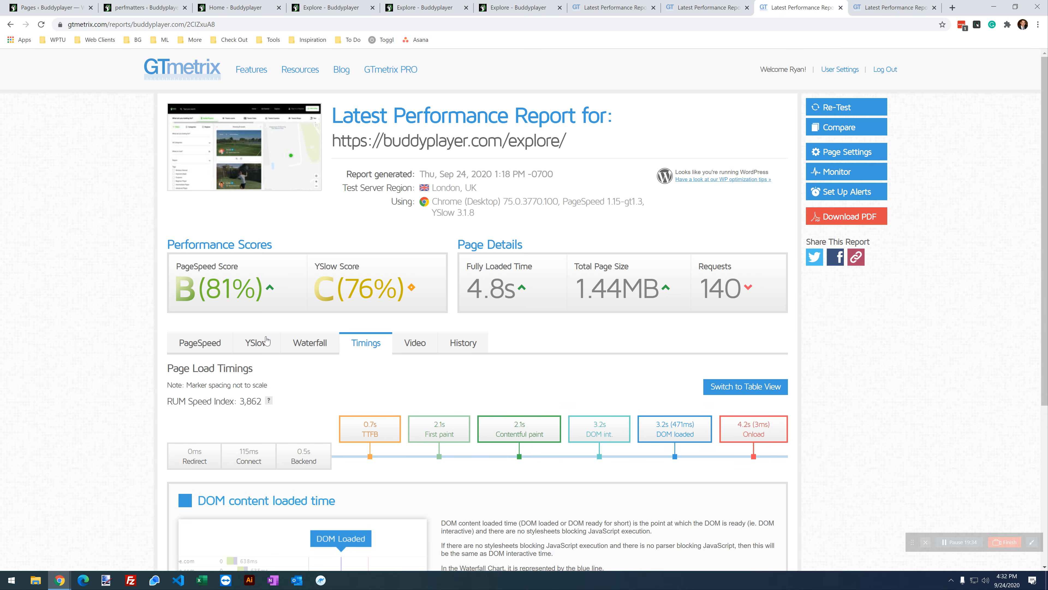
{"action": "left_click", "coordinate": [310, 343]}
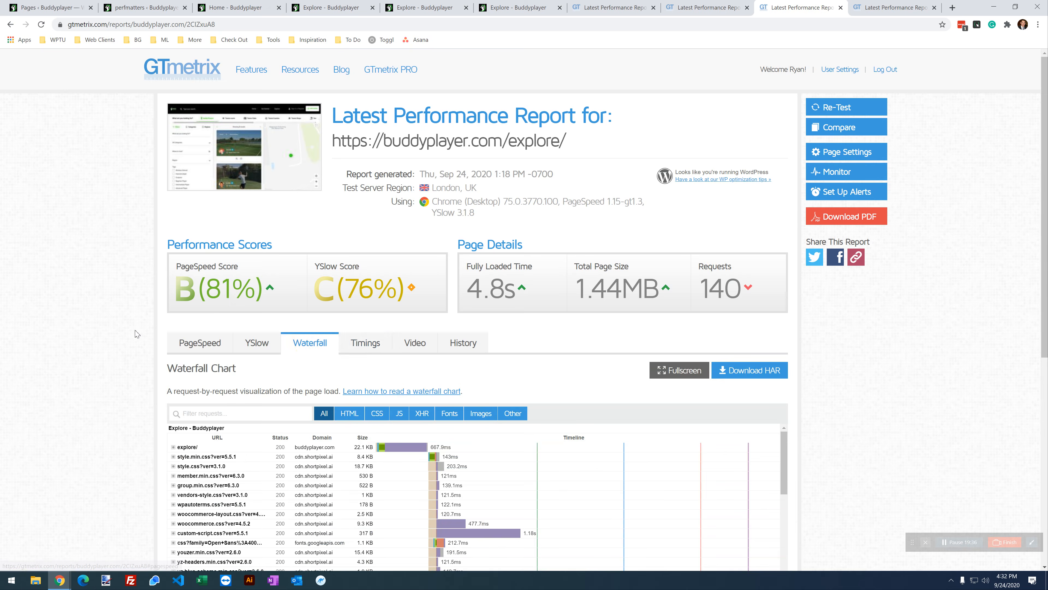
Step: Scroll the 81% report's waterfall, then open and scroll the 84% report's waterfall (explore/ 19.1 KB, 626.6ms)
{"action": "scroll", "coordinate": [447, 248], "scroll_direction": "down", "scroll_amount": 5}
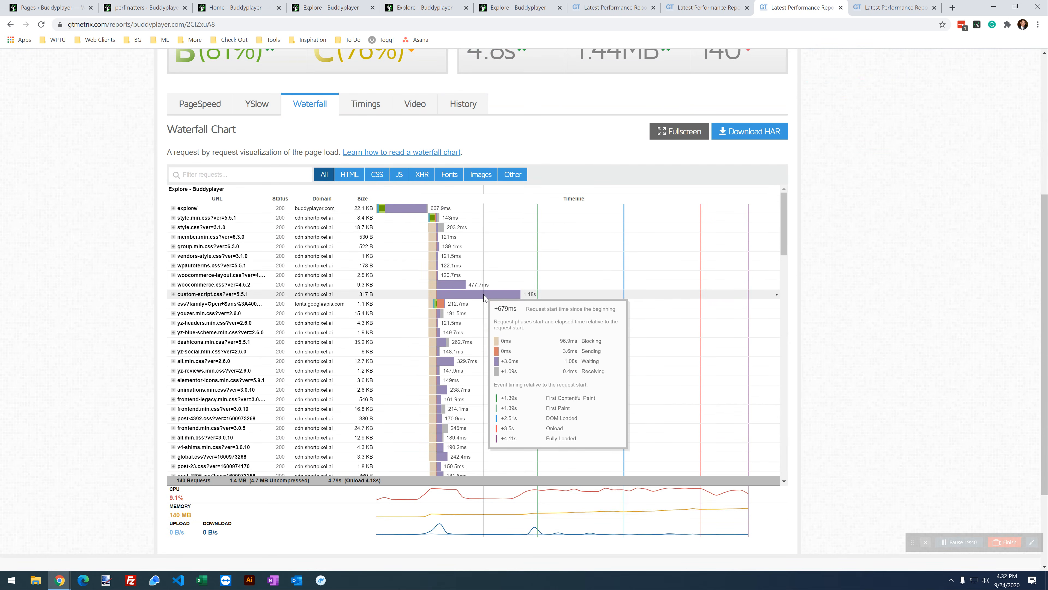
{"action": "scroll", "coordinate": [485, 299], "scroll_direction": "down", "scroll_amount": 8}
{"action": "scroll", "coordinate": [485, 303], "scroll_direction": "down", "scroll_amount": 10}
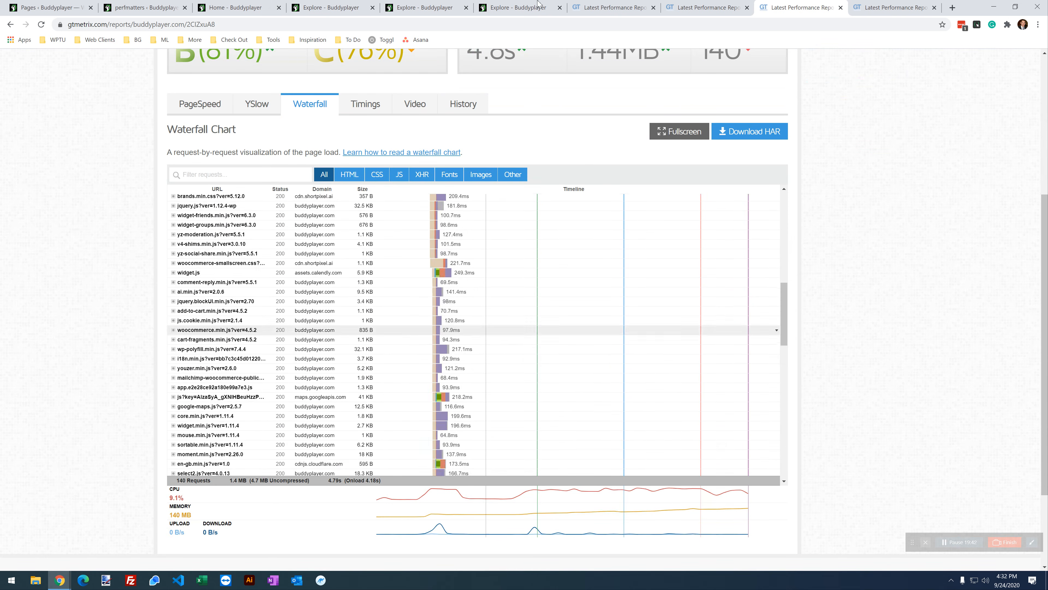
{"action": "key", "text": "ctrl+Tab"}
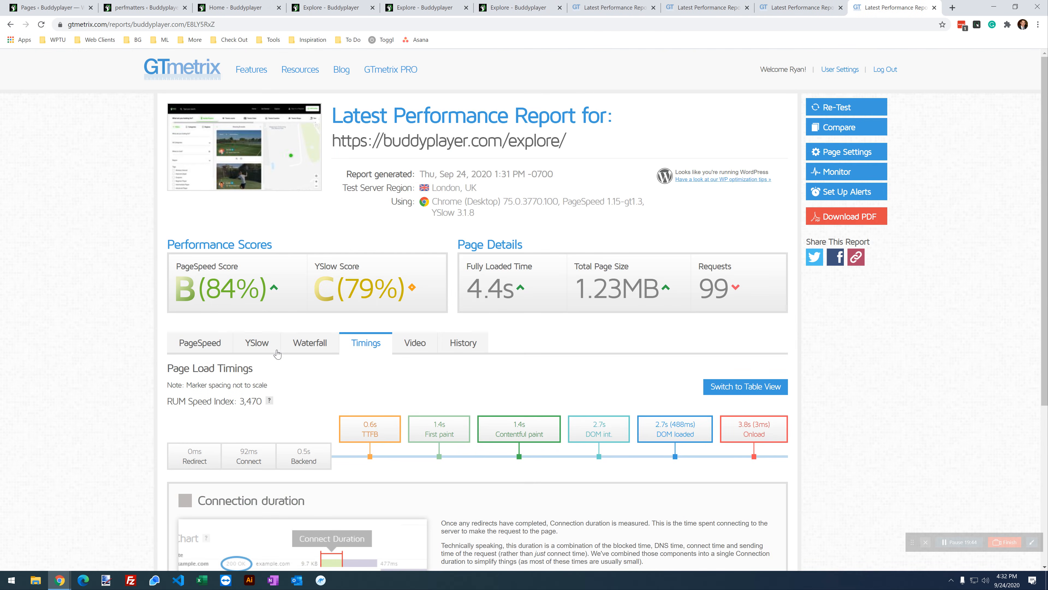
{"action": "left_click", "coordinate": [305, 342]}
{"action": "scroll", "coordinate": [108, 289], "scroll_direction": "down", "scroll_amount": 5}
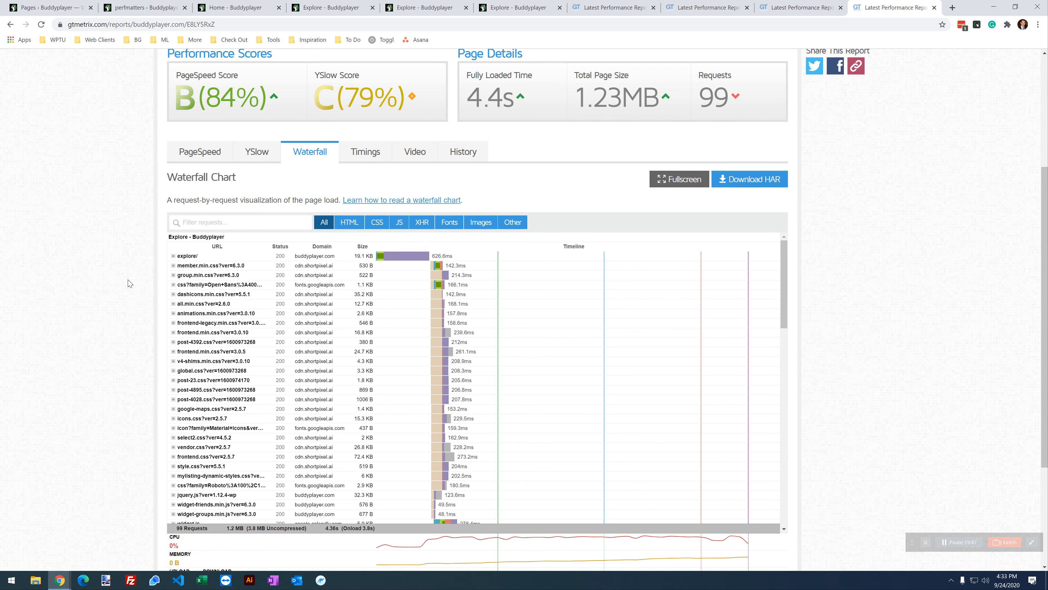
{"action": "mouse_move", "coordinate": [439, 419]}
{"action": "scroll", "coordinate": [384, 400], "scroll_direction": "down", "scroll_amount": 5}
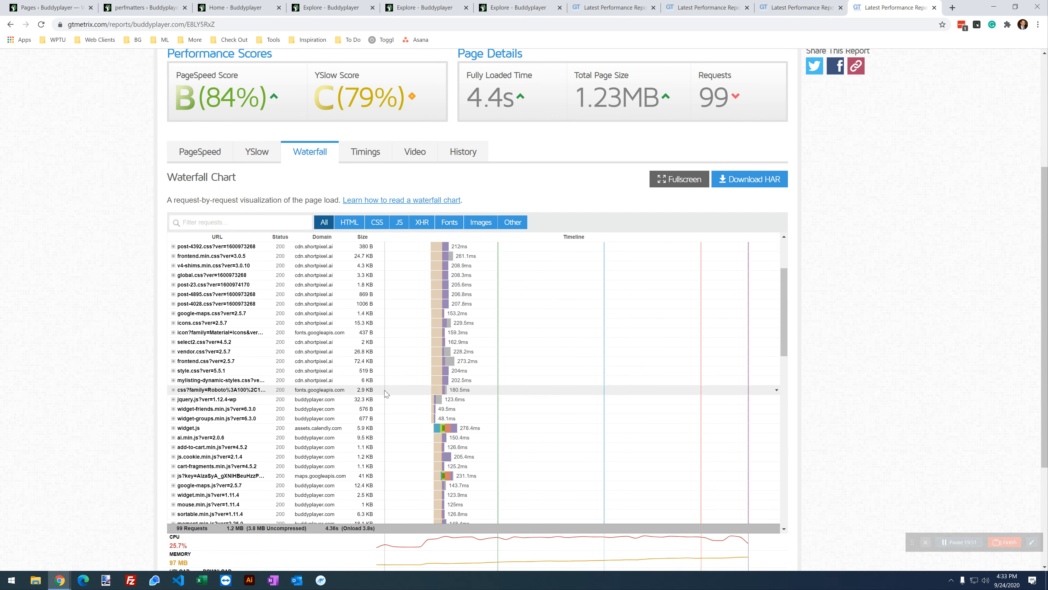
{"action": "scroll", "coordinate": [384, 400], "scroll_direction": "up", "scroll_amount": 10}
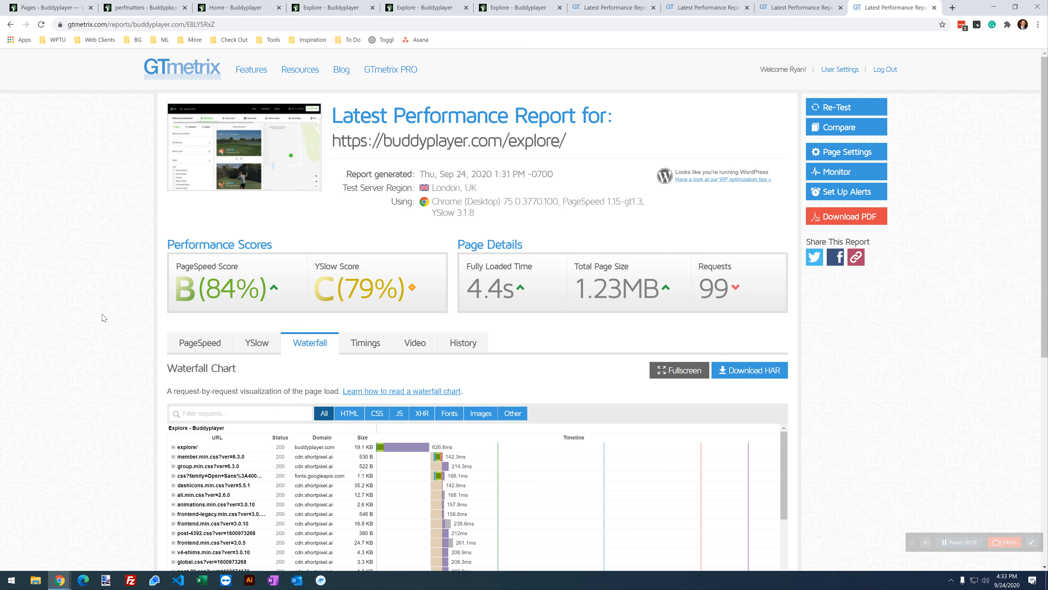
Step: Compare request counts (140 vs 99) and the newer report's 1.23MB page size
{"action": "left_click", "coordinate": [799, 7]}
{"action": "scroll", "coordinate": [849, 390], "scroll_direction": "up", "scroll_amount": 5}
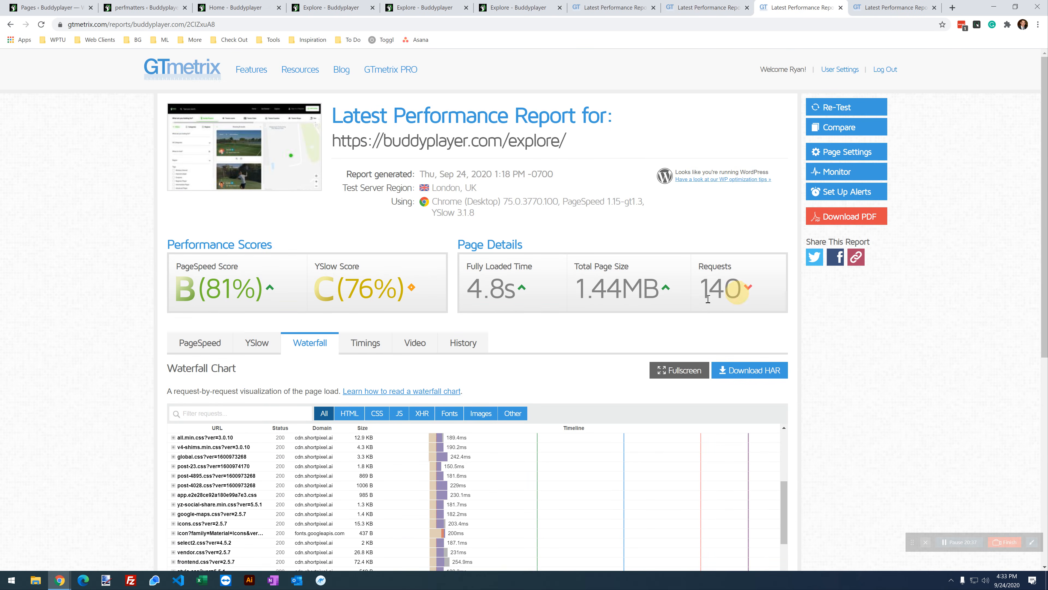
{"action": "double_click", "coordinate": [730, 290]}
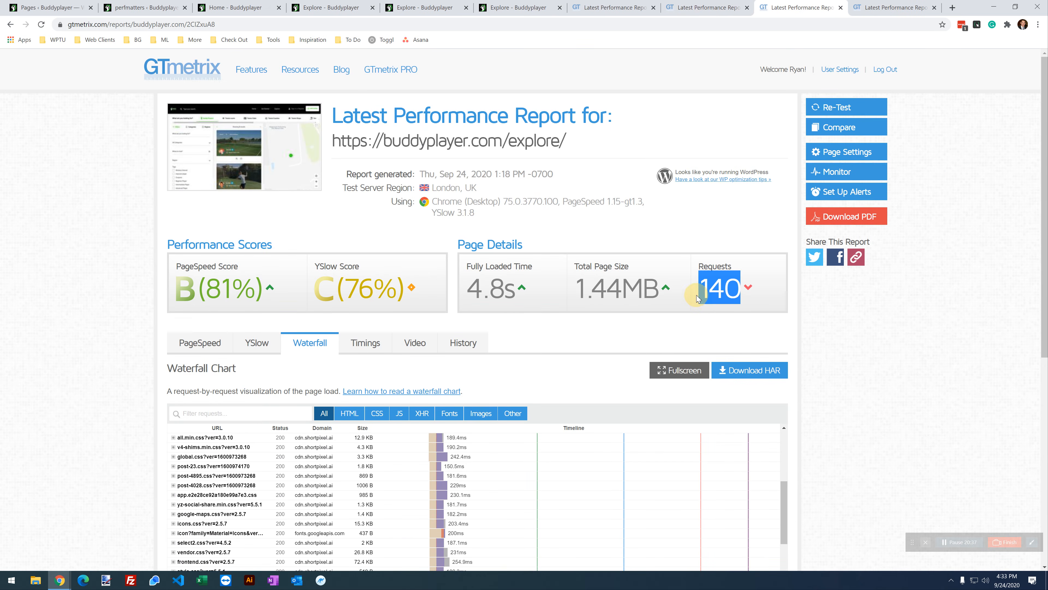
{"action": "left_click", "coordinate": [885, 8]}
{"action": "double_click", "coordinate": [699, 290]}
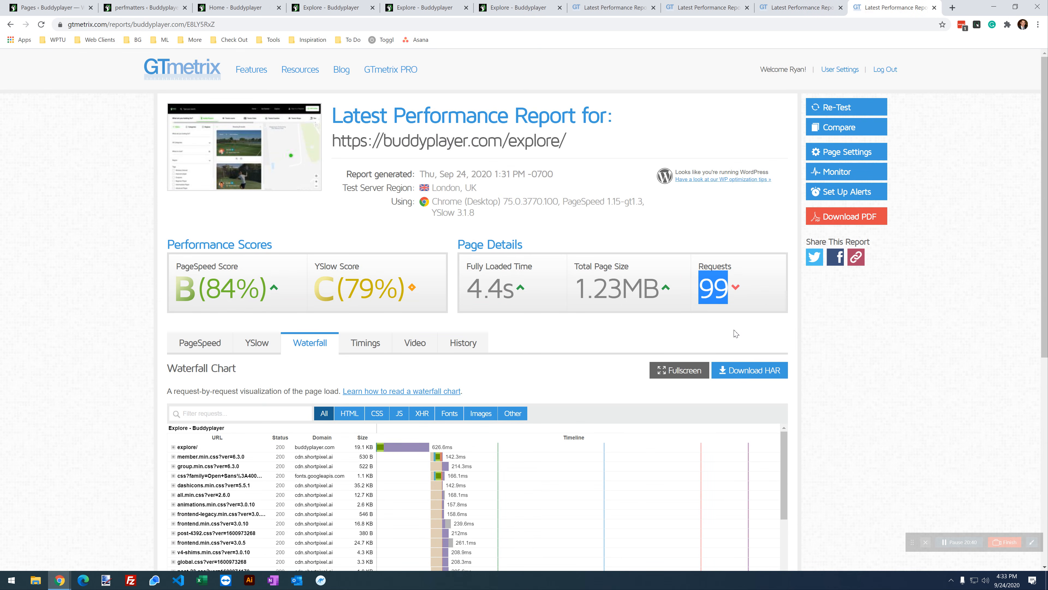
{"action": "left_click", "coordinate": [810, 10]}
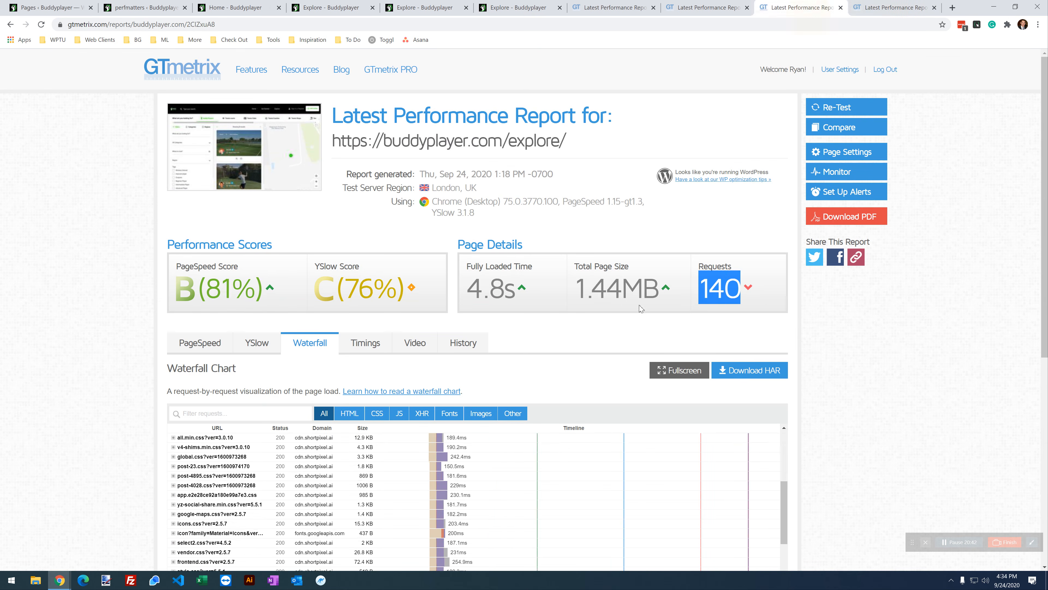
{"action": "left_click", "coordinate": [887, 8]}
{"action": "left_click_drag", "start_coordinate": [617, 293], "coordinate": [600, 375]}
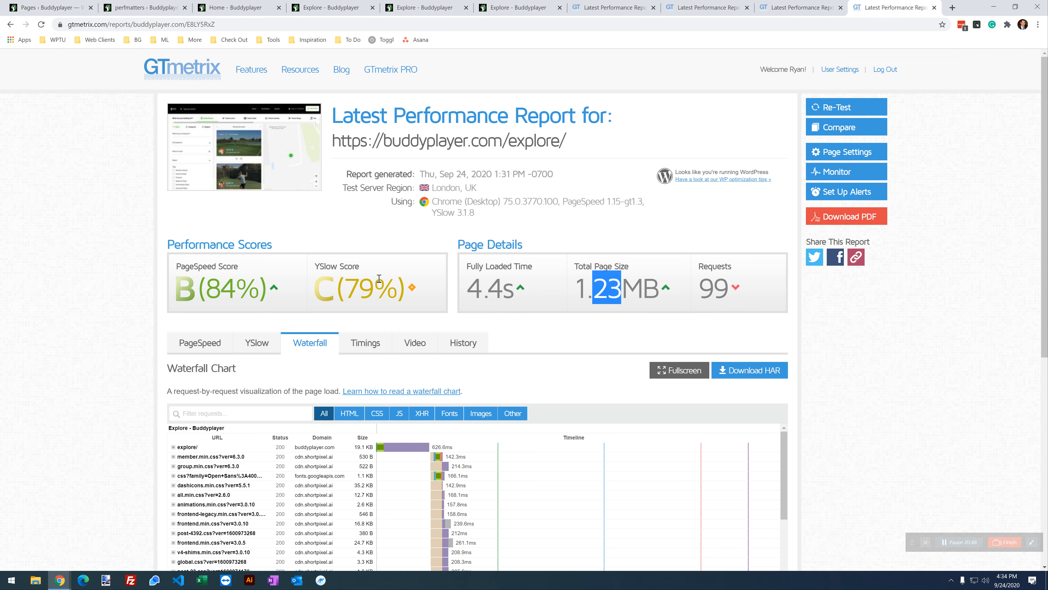
Step: Show the PageSpeed recommendations on both the older and newer Explore reports
{"action": "left_click", "coordinate": [801, 4]}
{"action": "left_click", "coordinate": [184, 344]}
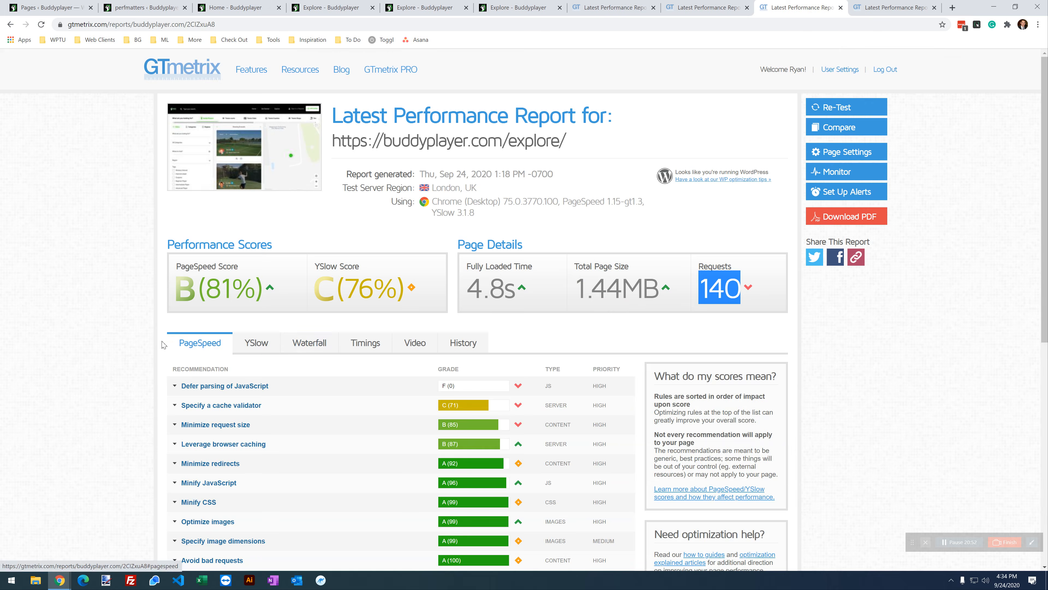
{"action": "scroll", "coordinate": [363, 342], "scroll_direction": "down", "scroll_amount": 1}
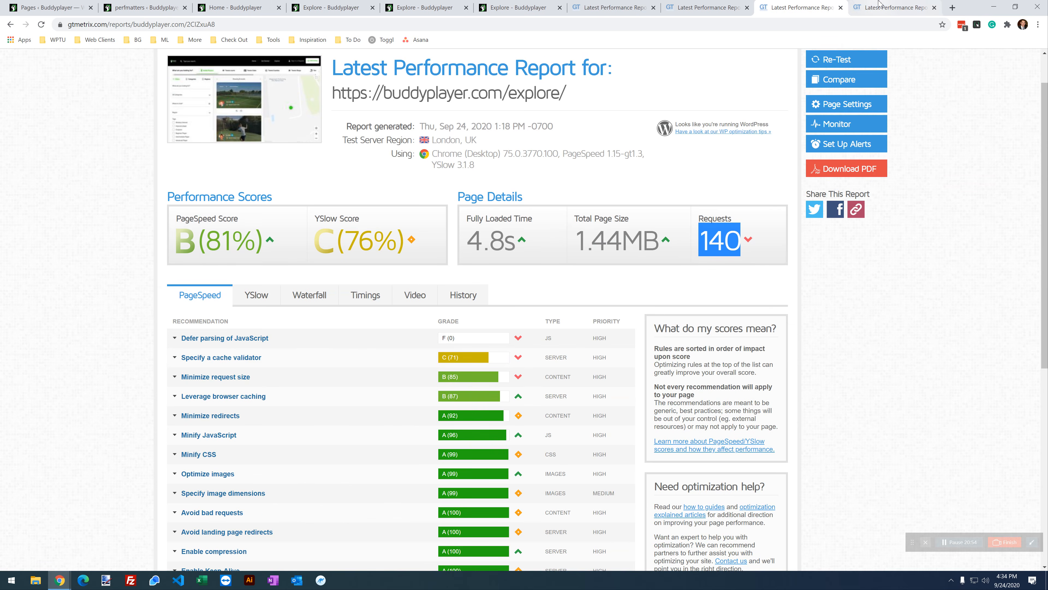
{"action": "left_click", "coordinate": [874, 8]}
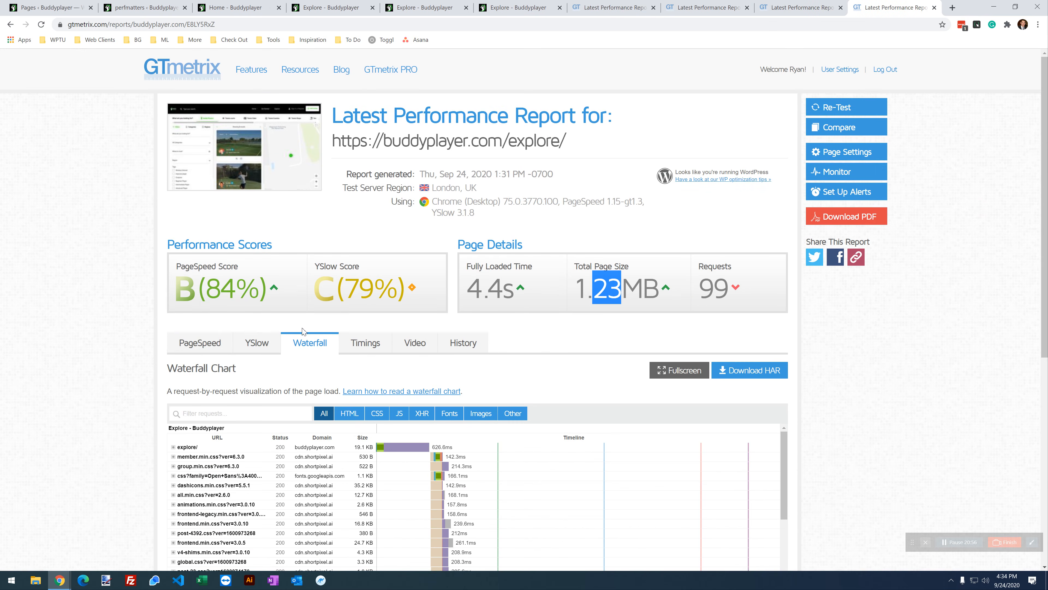
{"action": "left_click", "coordinate": [200, 344]}
{"action": "scroll", "coordinate": [200, 347], "scroll_direction": "down", "scroll_amount": 1}
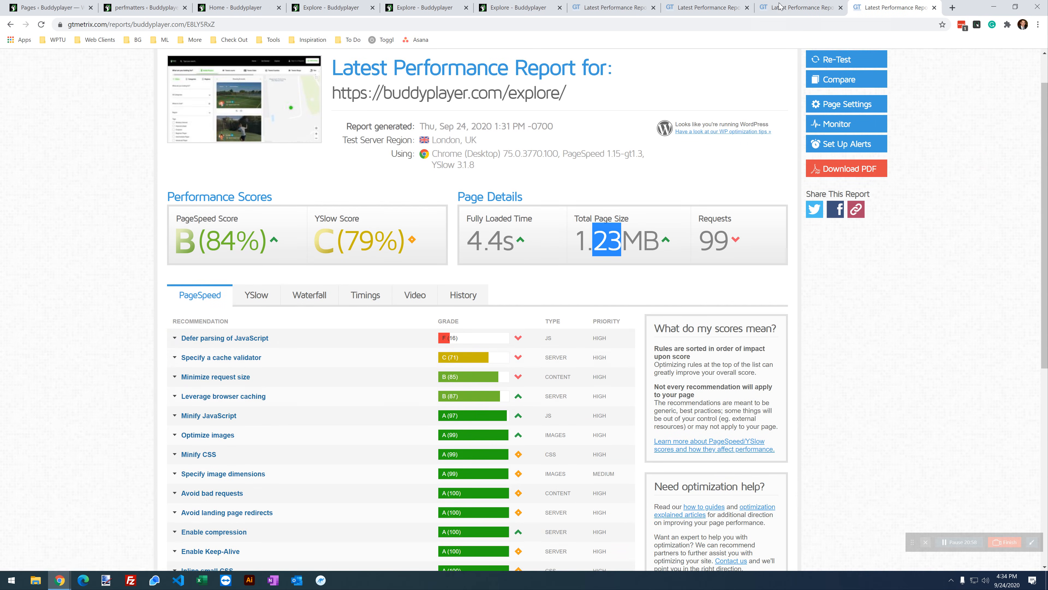
{"action": "key", "text": "ctrl+shift+Tab"}
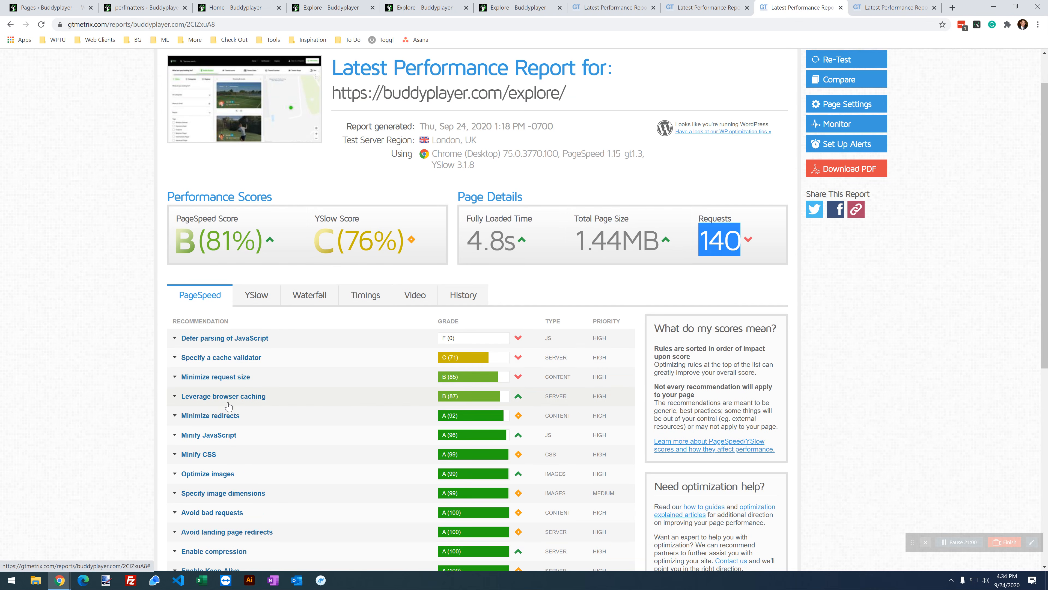
Step: Show the YSlow grades on both the newer and earlier Explore reports
{"action": "left_click", "coordinate": [857, 5]}
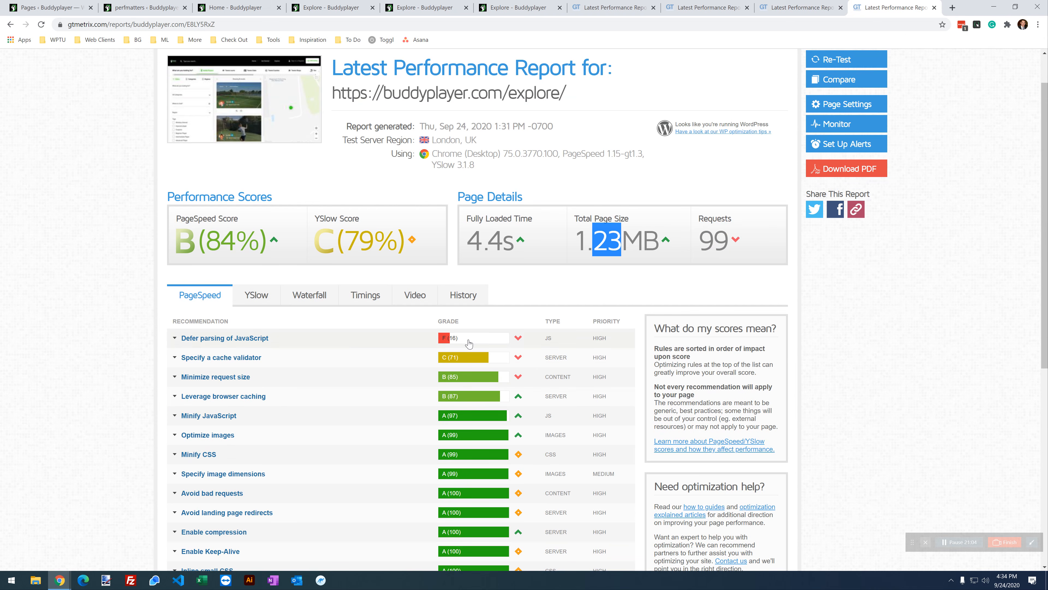
{"action": "left_click", "coordinate": [253, 293]}
{"action": "left_click", "coordinate": [786, 7]}
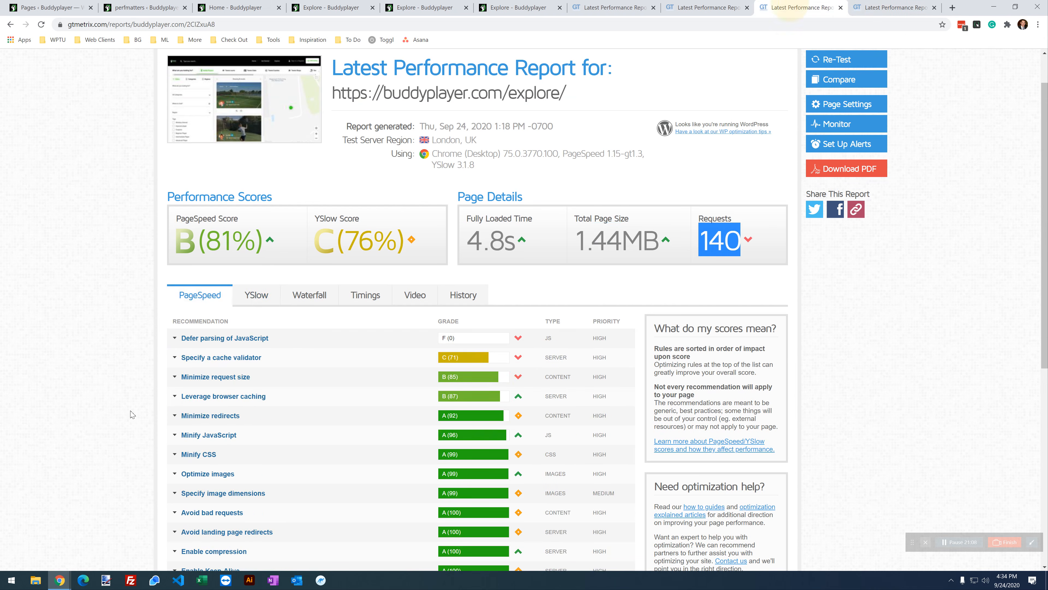
{"action": "left_click", "coordinate": [256, 295]}
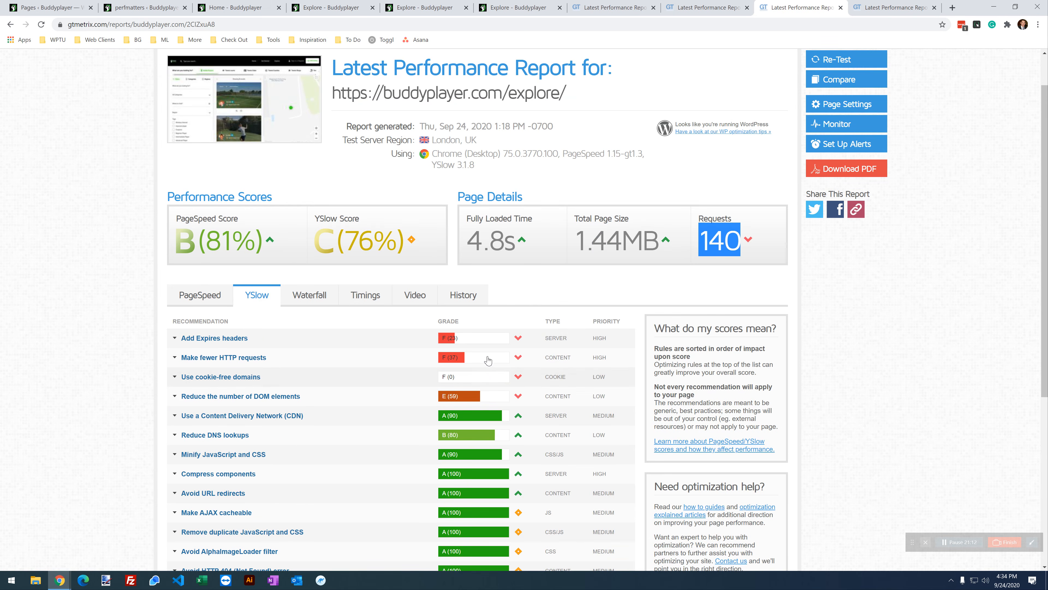
{"action": "left_click", "coordinate": [900, 7]}
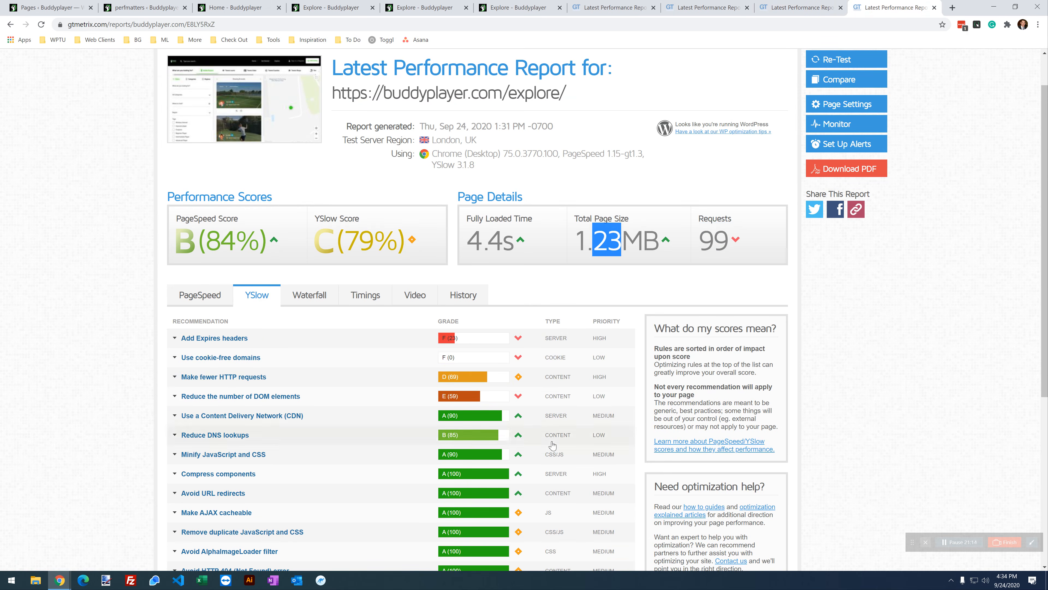
Step: Clear the page-size selection on the newer report, then return to the Perfmatters settings page
{"action": "scroll", "coordinate": [383, 355], "scroll_direction": "up", "scroll_amount": 1}
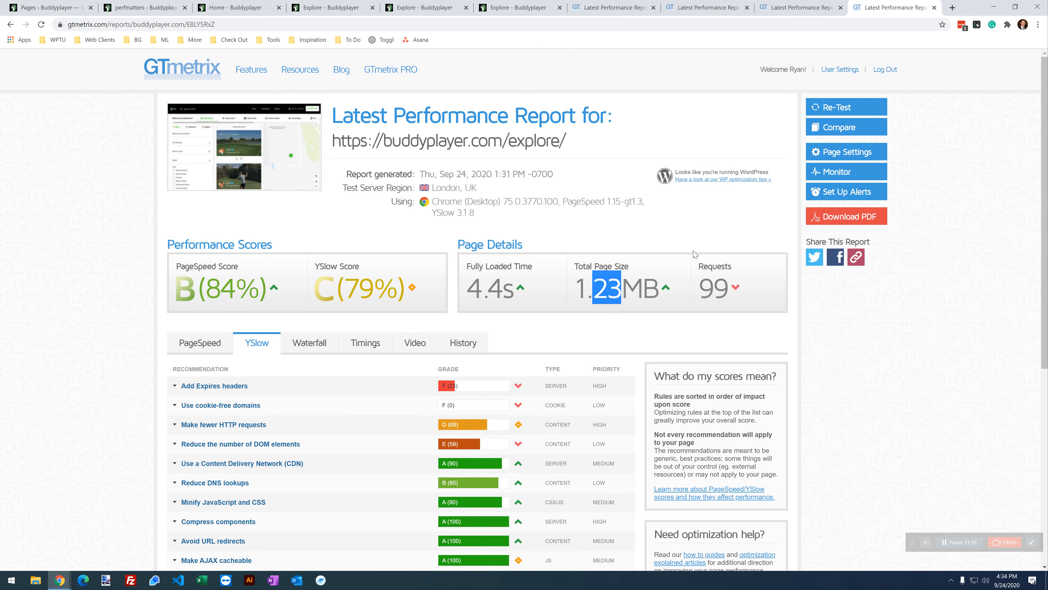
{"action": "left_click", "coordinate": [842, 372]}
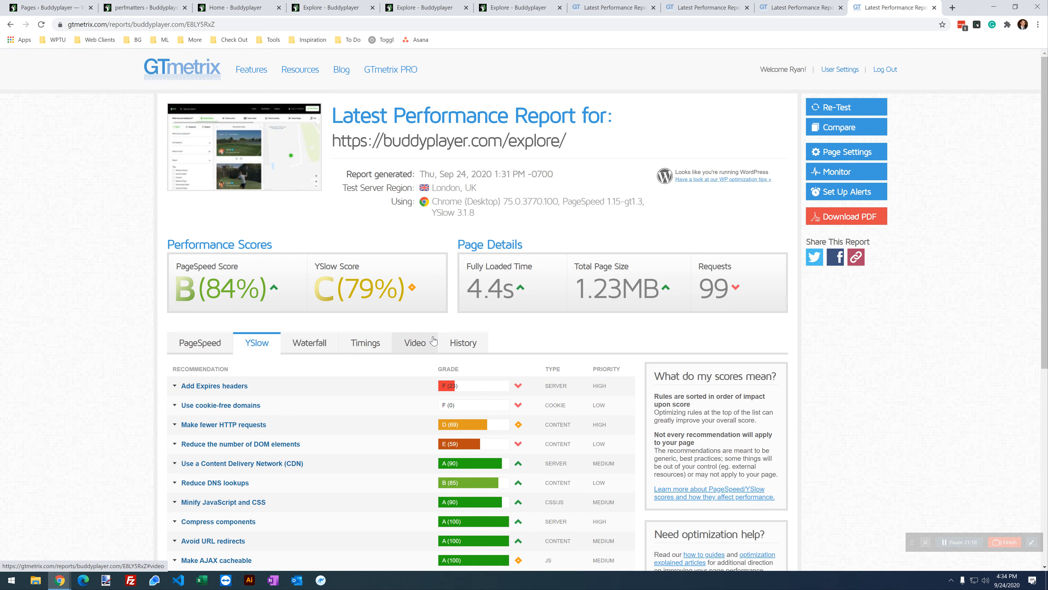
{"action": "scroll", "coordinate": [460, 276], "scroll_direction": "down", "scroll_amount": 1}
{"action": "scroll", "coordinate": [461, 276], "scroll_direction": "up", "scroll_amount": 1}
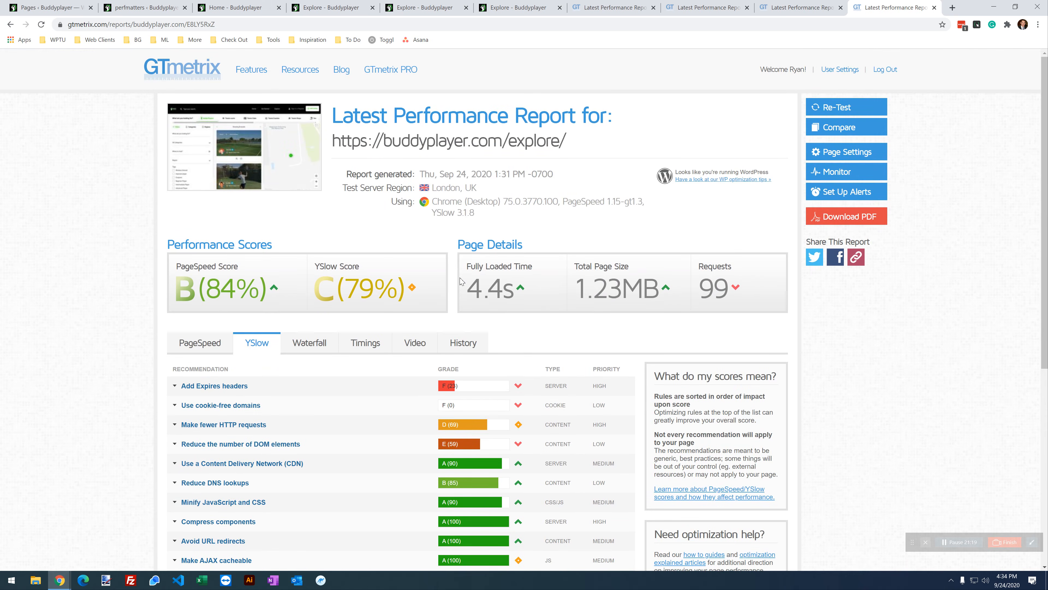
{"action": "scroll", "coordinate": [461, 281], "scroll_direction": "down", "scroll_amount": 7}
{"action": "scroll", "coordinate": [465, 281], "scroll_direction": "up", "scroll_amount": 6}
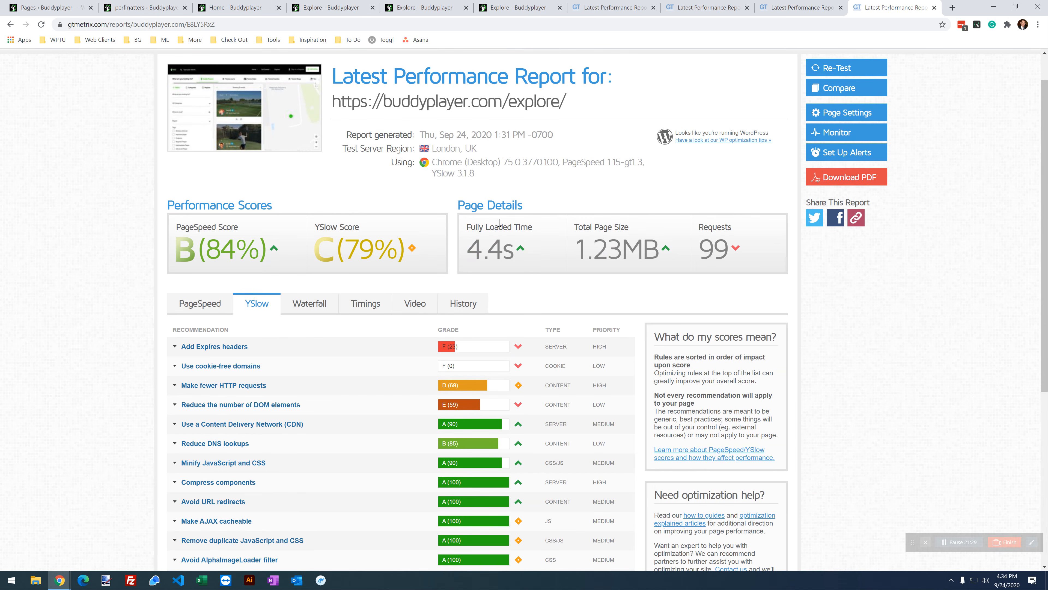
{"action": "scroll", "coordinate": [468, 482], "scroll_direction": "up", "scroll_amount": 1}
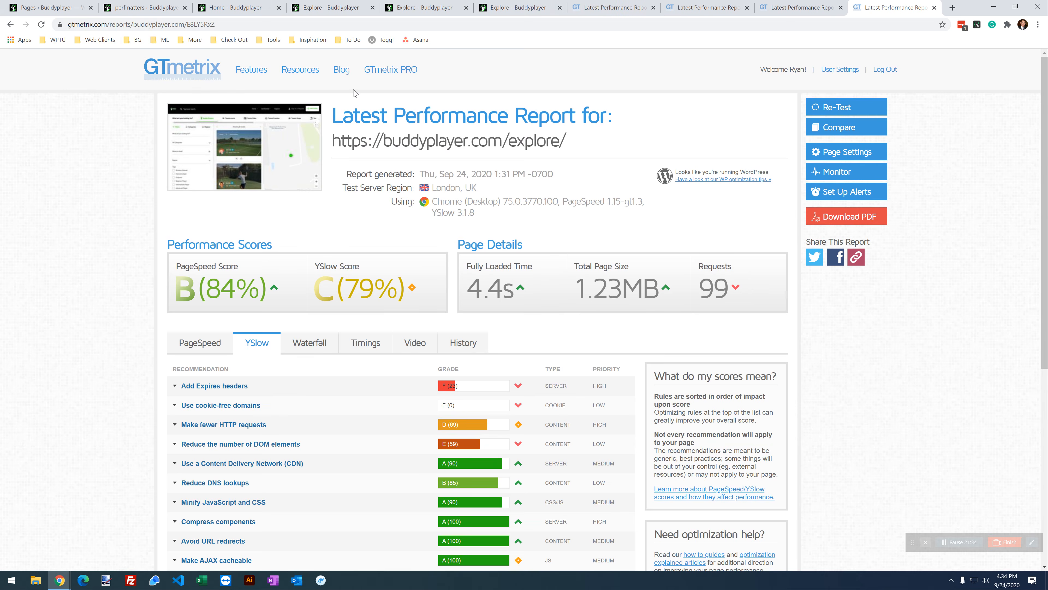
{"action": "left_click", "coordinate": [140, 4]}
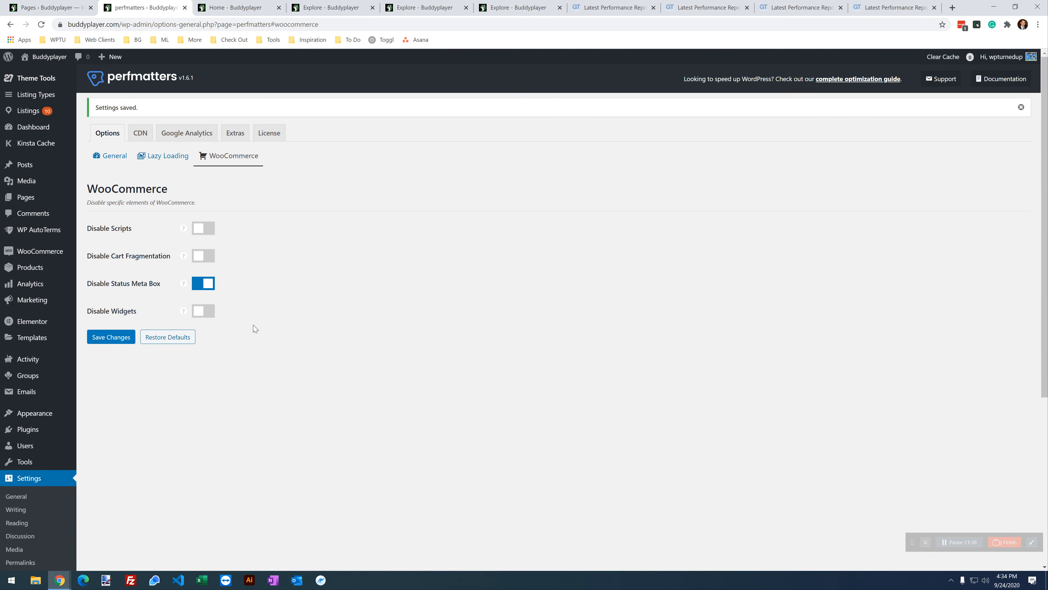
Step: Turn on Defer Javascript and Defer Inline Javascript under Extras > Assets and save the settings
{"action": "left_click", "coordinate": [235, 132]}
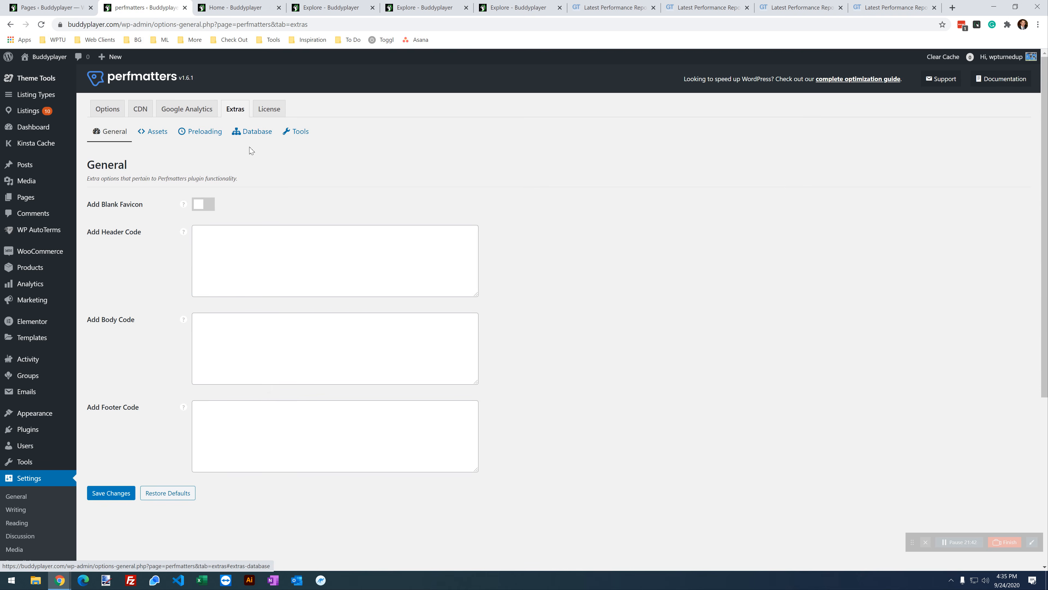
{"action": "left_click", "coordinate": [160, 132]}
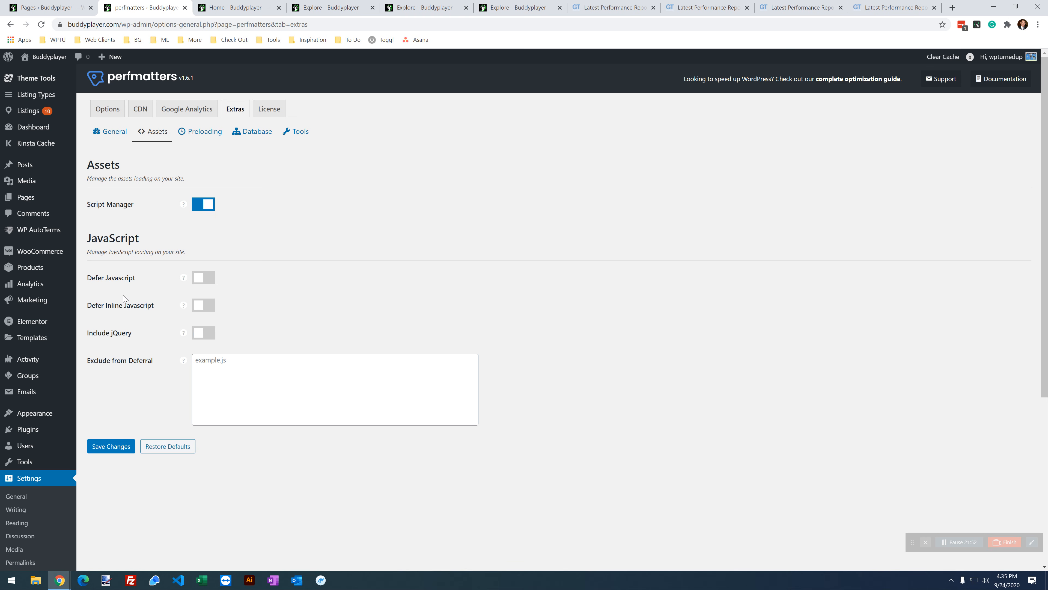
{"action": "mouse_move", "coordinate": [75, 227]}
{"action": "left_click", "coordinate": [214, 282]}
{"action": "left_click", "coordinate": [209, 314]}
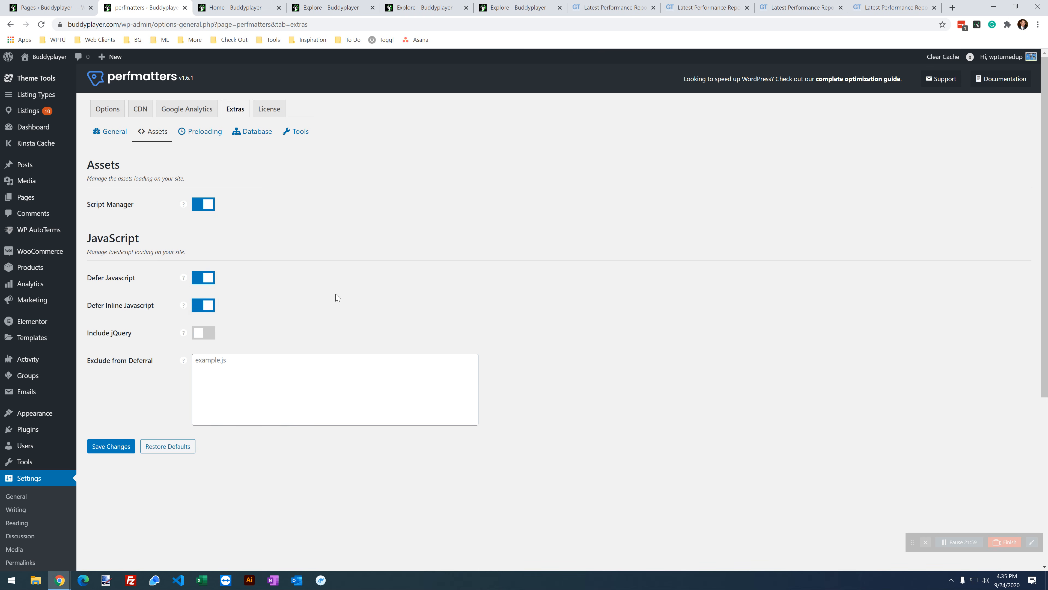
{"action": "left_click", "coordinate": [105, 441]}
{"action": "left_click", "coordinate": [124, 451]}
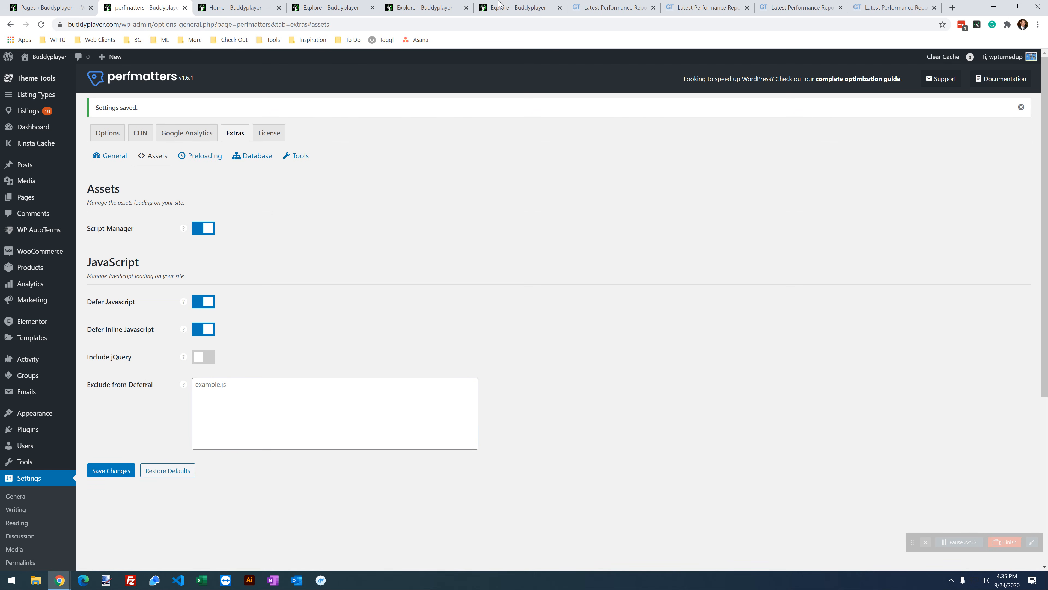
Step: Duplicate the home page report tab
{"action": "left_click", "coordinate": [706, 7]}
{"action": "right_click", "coordinate": [712, 9]}
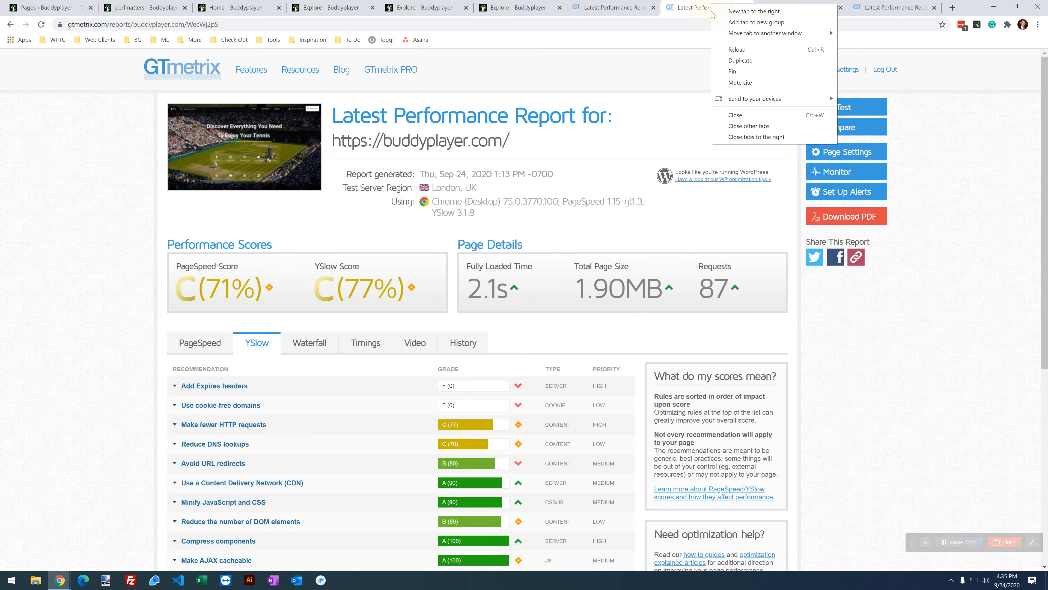
{"action": "left_click", "coordinate": [740, 60]}
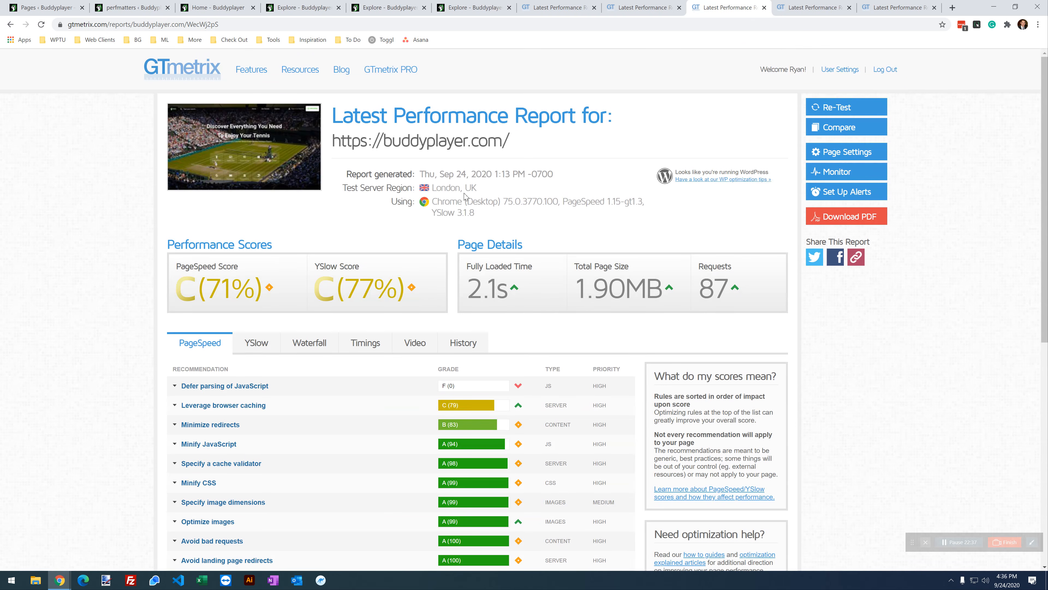
Step: Glance at the 1:13 PM home report, then retest the duplicated home page report, getting 3.3s, 1.84MB
{"action": "left_click", "coordinate": [526, 9]}
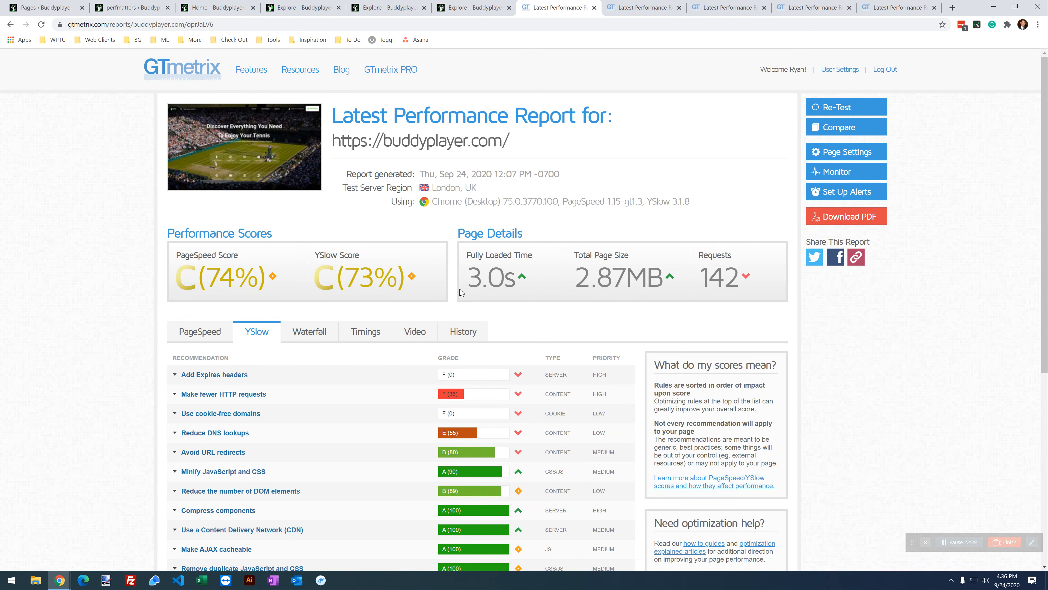
{"action": "left_click", "coordinate": [666, 12]}
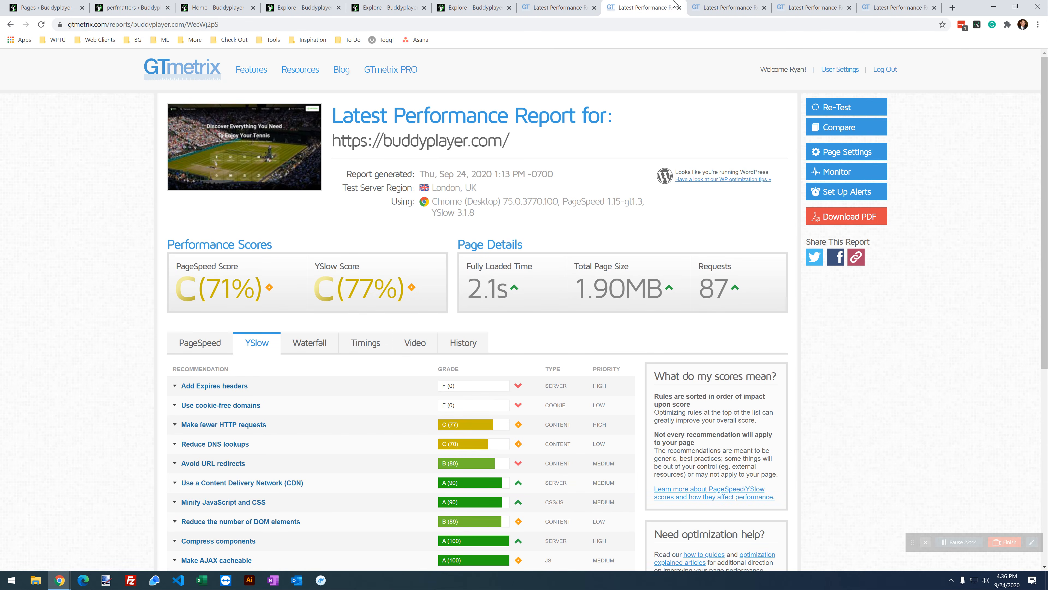
{"action": "left_click", "coordinate": [711, 13]}
{"action": "left_click", "coordinate": [846, 110]}
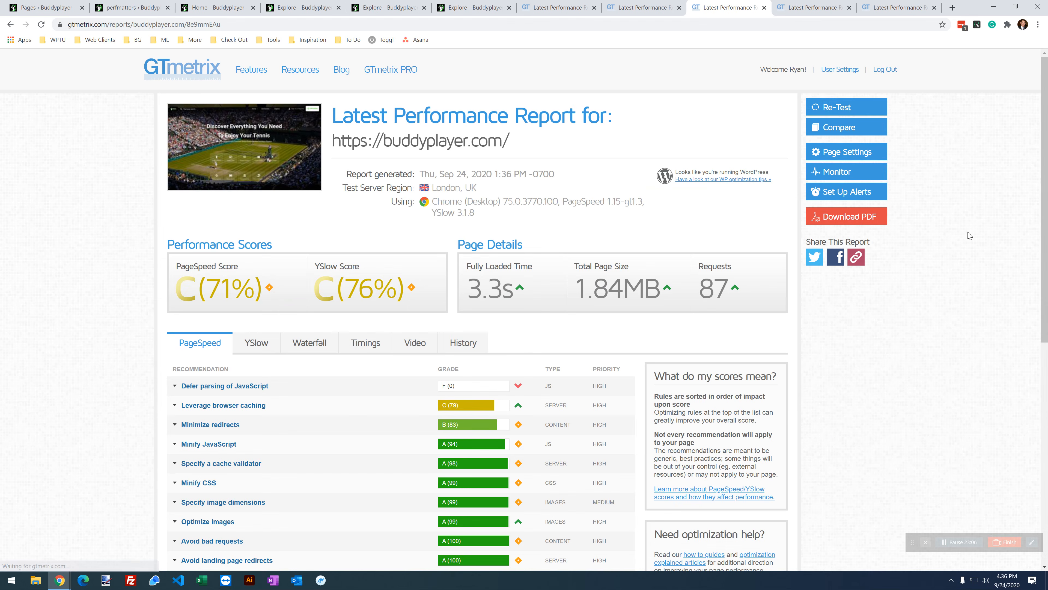
Step: Retest the home page, getting 2.6s, and compare it with the earlier 2.1s report
{"action": "left_click", "coordinate": [857, 109]}
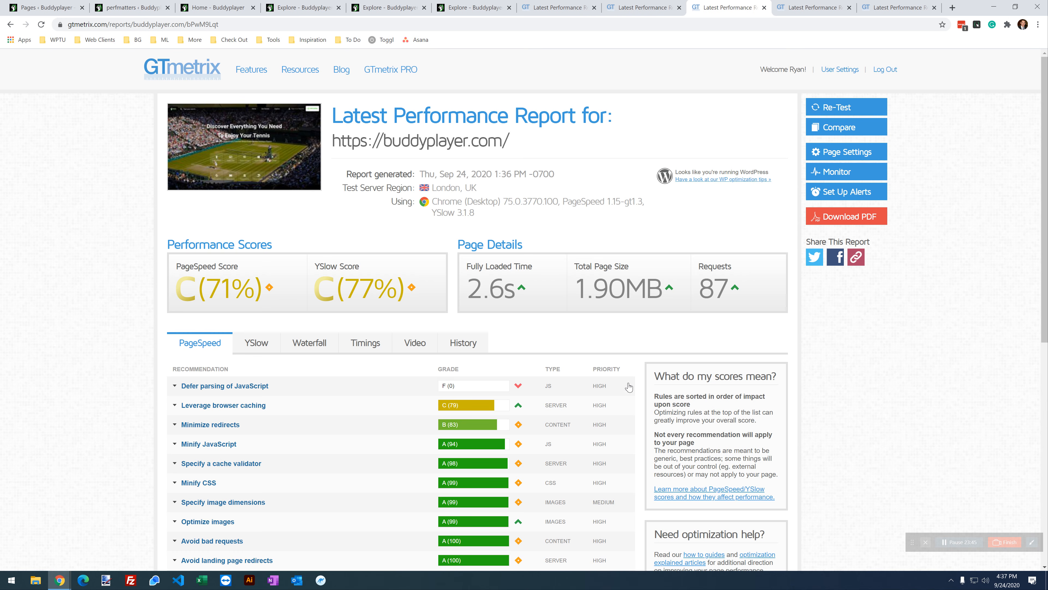
{"action": "left_click", "coordinate": [631, 8]}
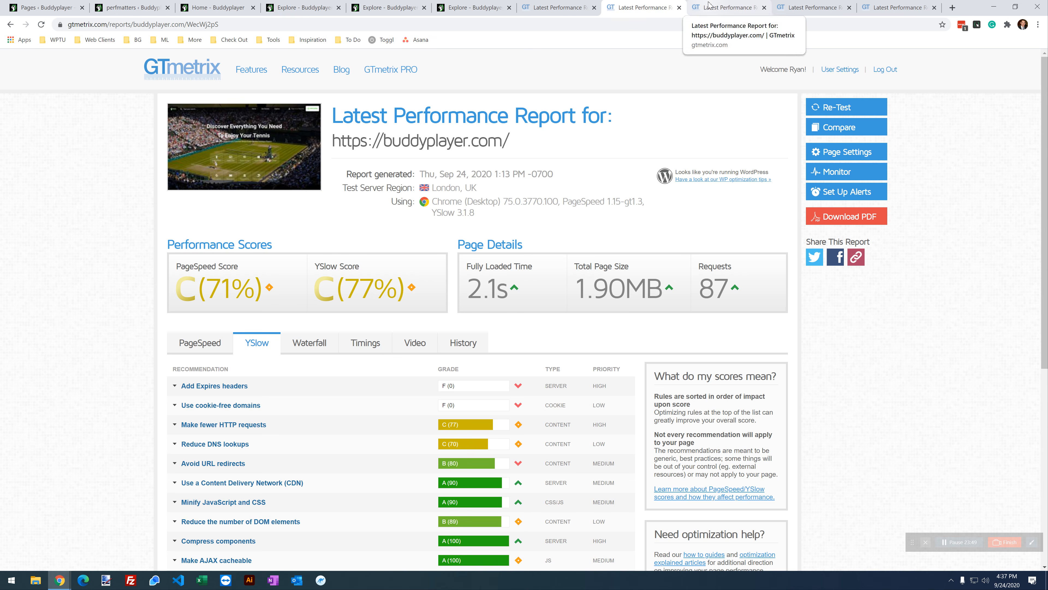
{"action": "left_click", "coordinate": [708, 6]}
{"action": "left_click", "coordinate": [656, 7]}
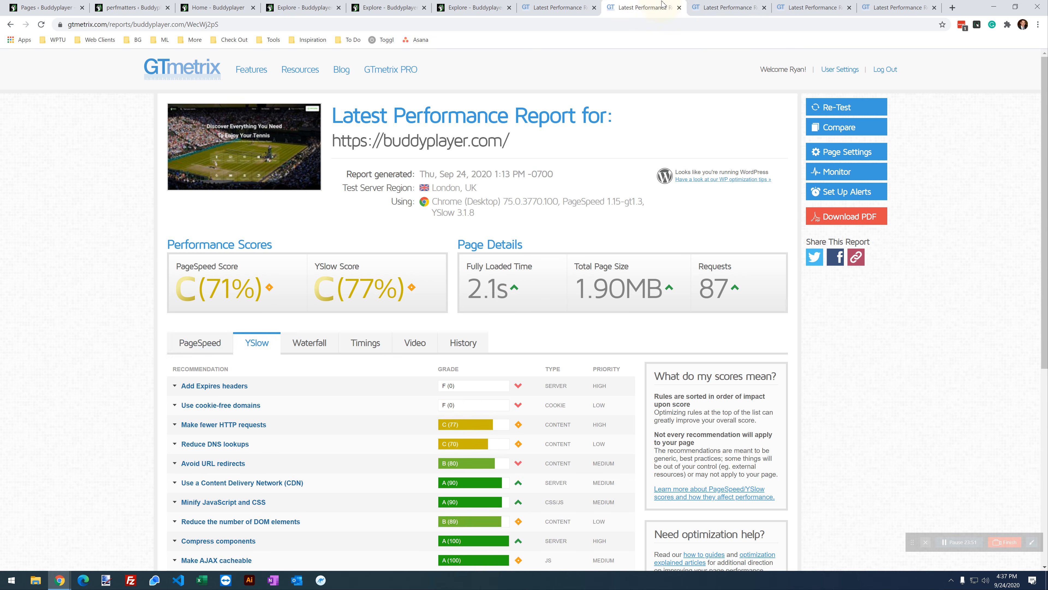
{"action": "left_click", "coordinate": [731, 6]}
Step: Flip repeatedly between the earlier 2.1s and newest 2.6s home page reports, ending on the newest
{"action": "left_click", "coordinate": [657, 11]}
{"action": "left_click", "coordinate": [705, 5]}
{"action": "left_click", "coordinate": [660, 8]}
{"action": "left_click", "coordinate": [704, 6]}
{"action": "left_click", "coordinate": [661, 8]}
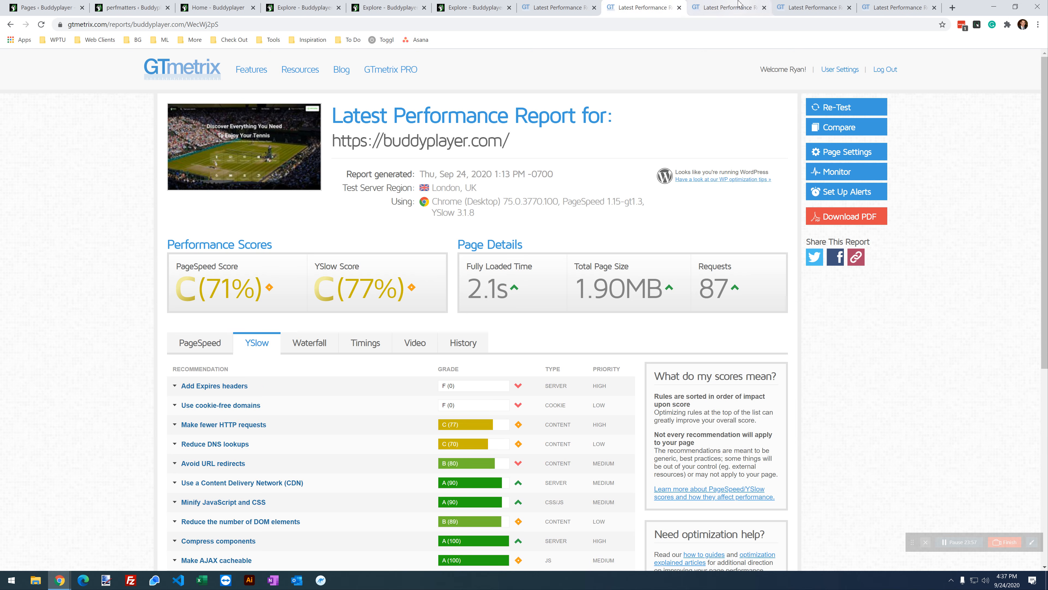
{"action": "left_click", "coordinate": [735, 11]}
{"action": "left_click", "coordinate": [645, 3]}
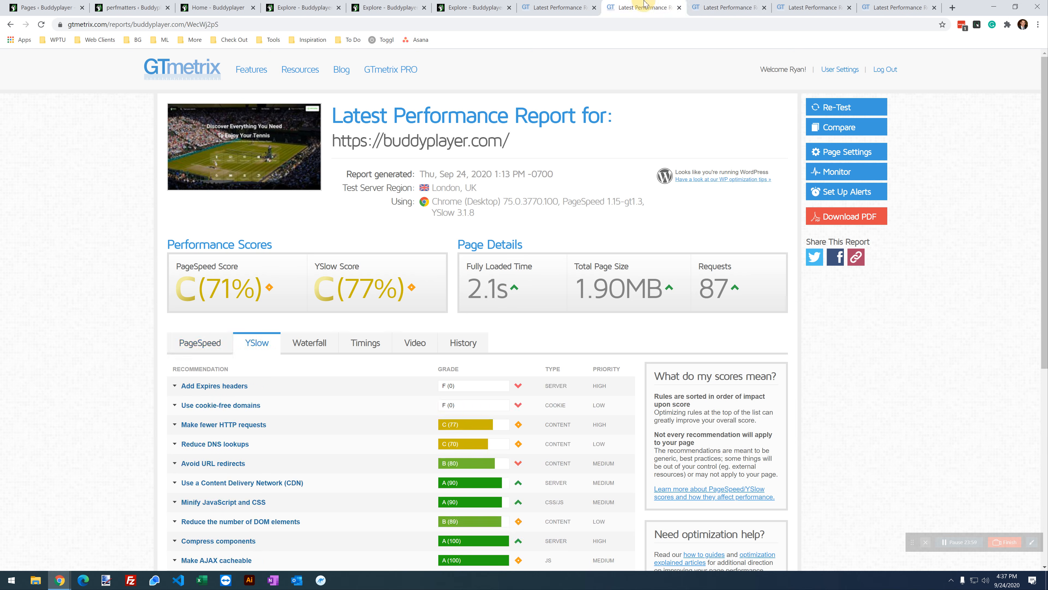
{"action": "left_click", "coordinate": [735, 9]}
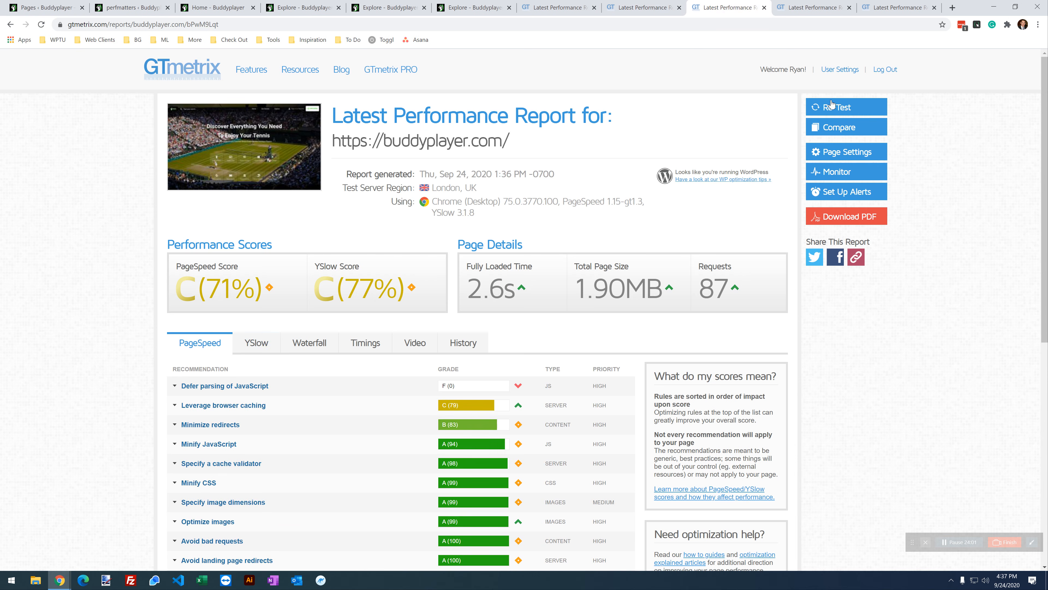
Step: Retest the home page (3.1s, 1.83MB) and compare it with the earlier 2.1s report
{"action": "left_click", "coordinate": [832, 109]}
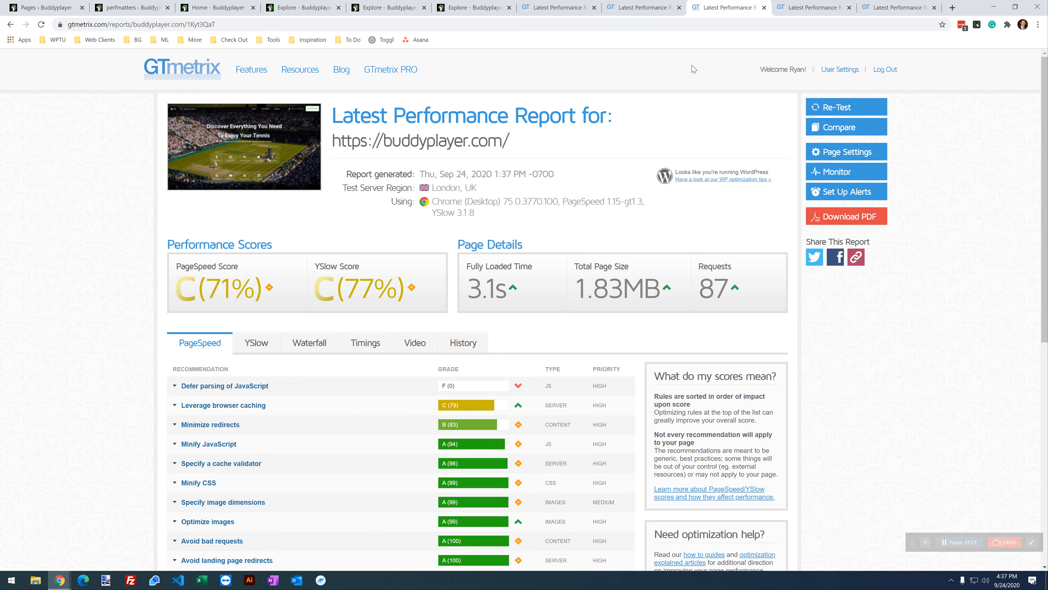
{"action": "left_click", "coordinate": [639, 6]}
{"action": "left_click", "coordinate": [723, 5]}
{"action": "left_click", "coordinate": [660, 5]}
{"action": "left_click", "coordinate": [705, 6]}
{"action": "left_click", "coordinate": [652, 6]}
{"action": "left_click", "coordinate": [705, 7]}
{"action": "left_click", "coordinate": [656, 4]}
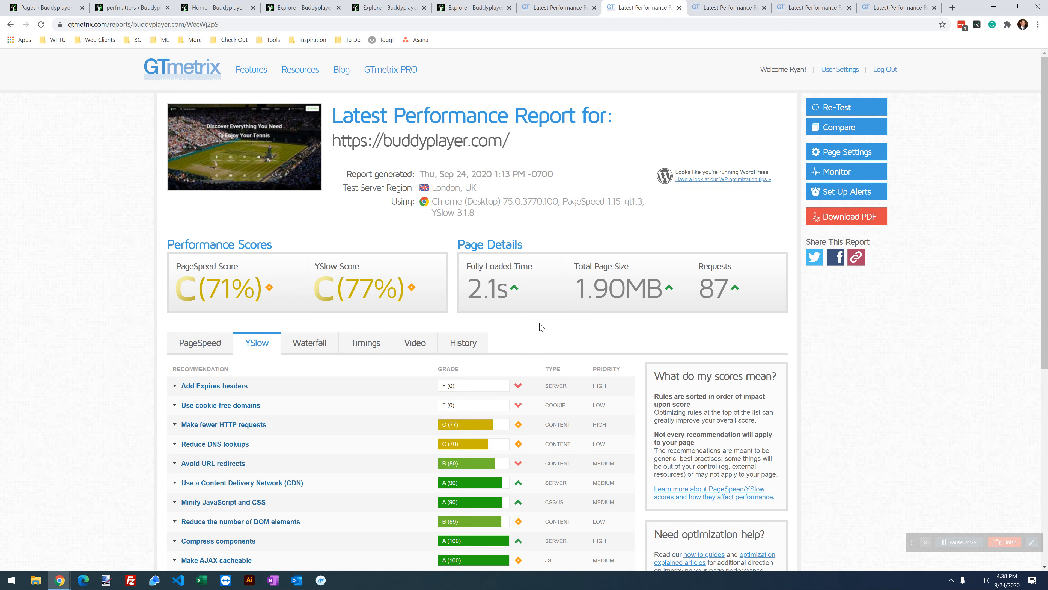
Step: Compare the waterfall charts of the explore report and the new and earlier home page reports
{"action": "left_click", "coordinate": [320, 347]}
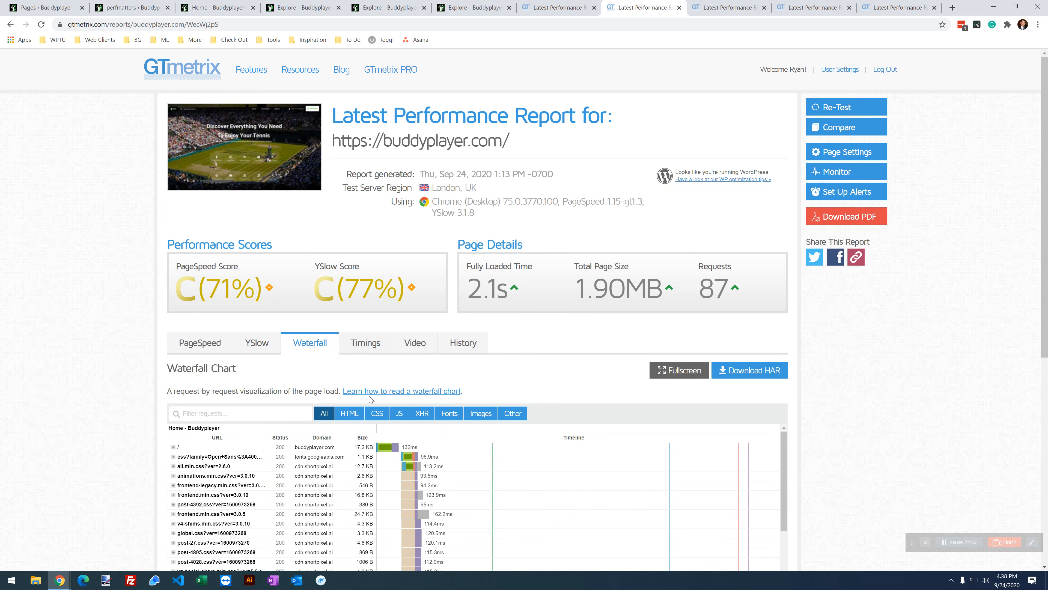
{"action": "scroll", "coordinate": [366, 380], "scroll_direction": "down", "scroll_amount": 2}
{"action": "left_click", "coordinate": [708, 8]}
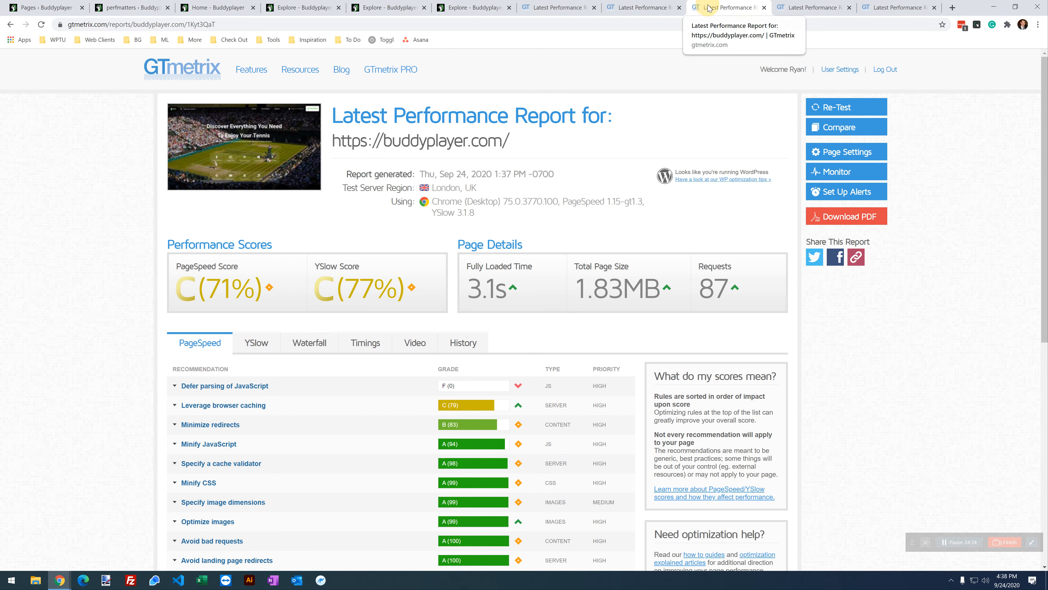
{"action": "left_click", "coordinate": [309, 342]}
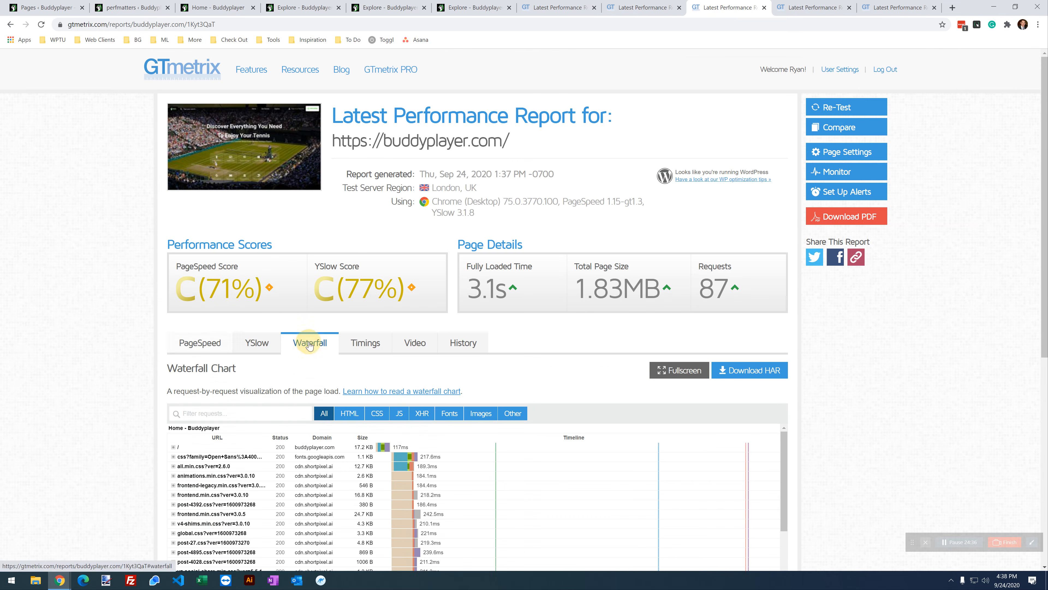
{"action": "left_click", "coordinate": [633, 7]}
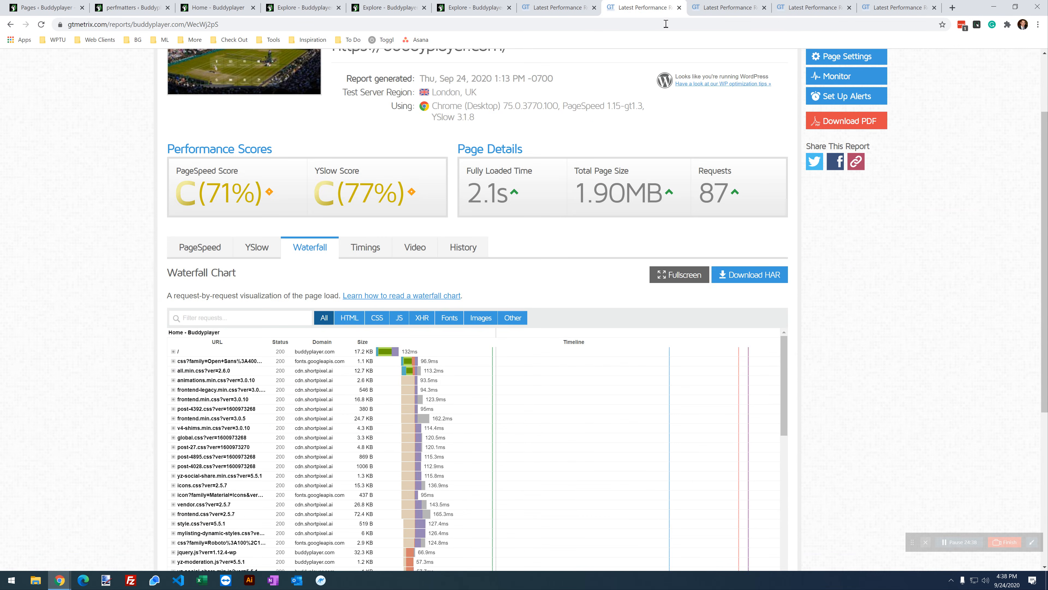
{"action": "scroll", "coordinate": [288, 400], "scroll_direction": "down", "scroll_amount": 2}
{"action": "scroll", "coordinate": [191, 259], "scroll_direction": "up", "scroll_amount": 2}
{"action": "scroll", "coordinate": [191, 259], "scroll_direction": "down", "scroll_amount": 2}
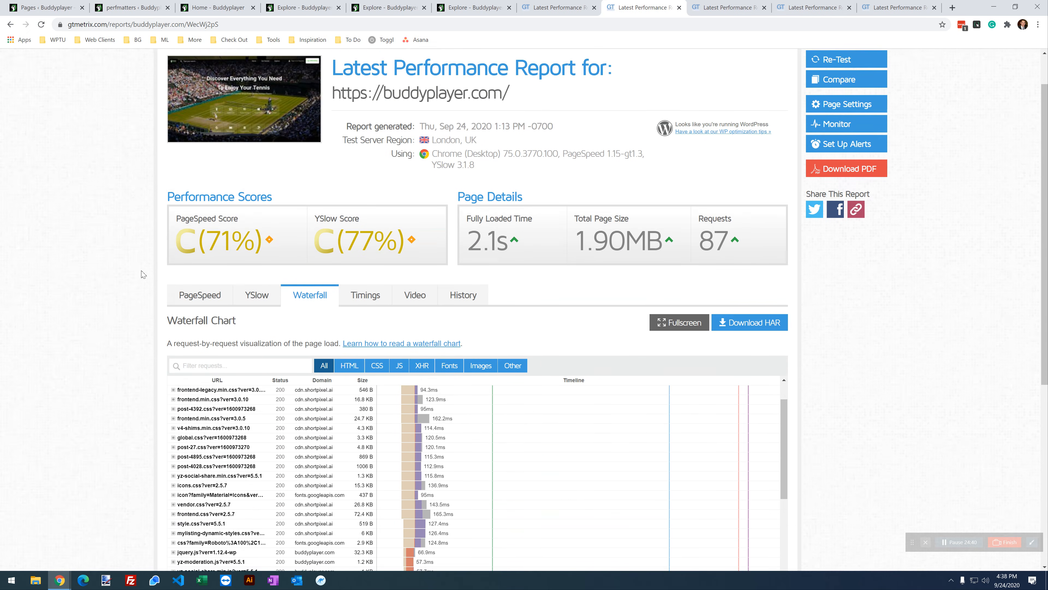
{"action": "scroll", "coordinate": [288, 372], "scroll_direction": "up", "scroll_amount": 2}
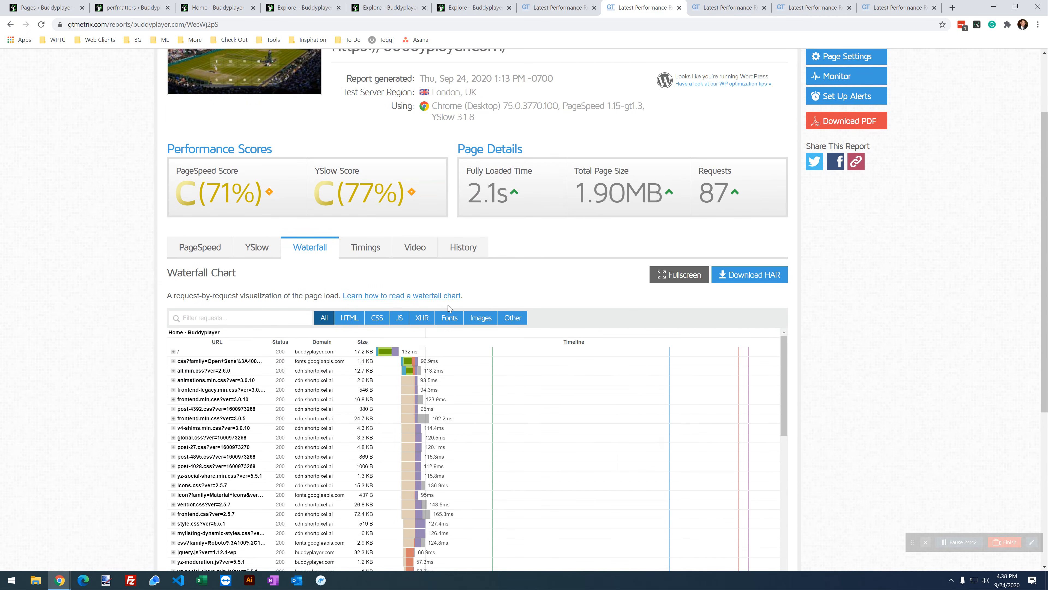
Step: Duplicate the latest explore report tab and switch to the copy
{"action": "left_click", "coordinate": [813, 5]}
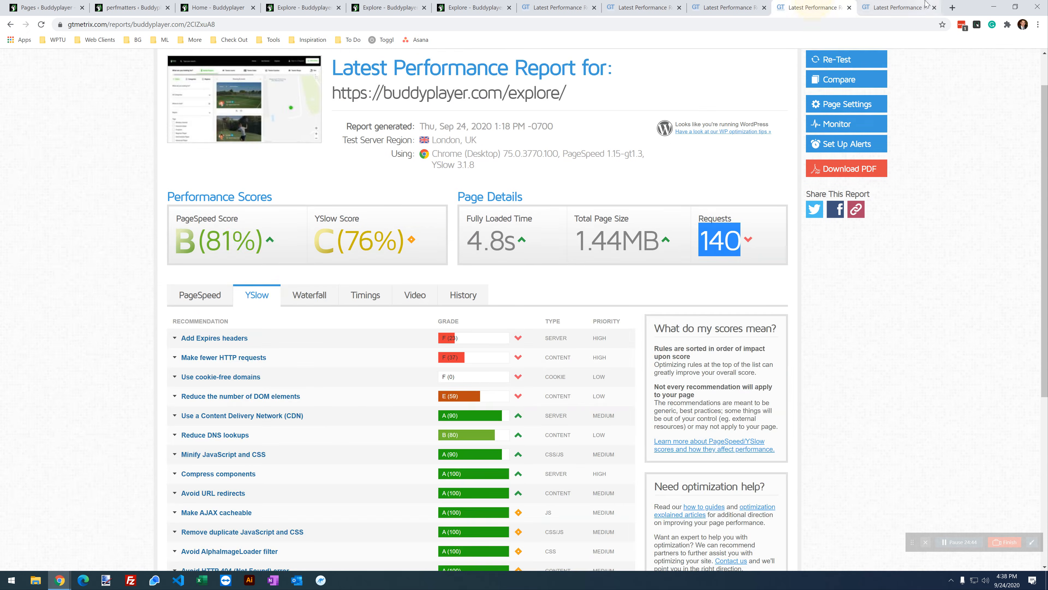
{"action": "left_click", "coordinate": [897, 5]}
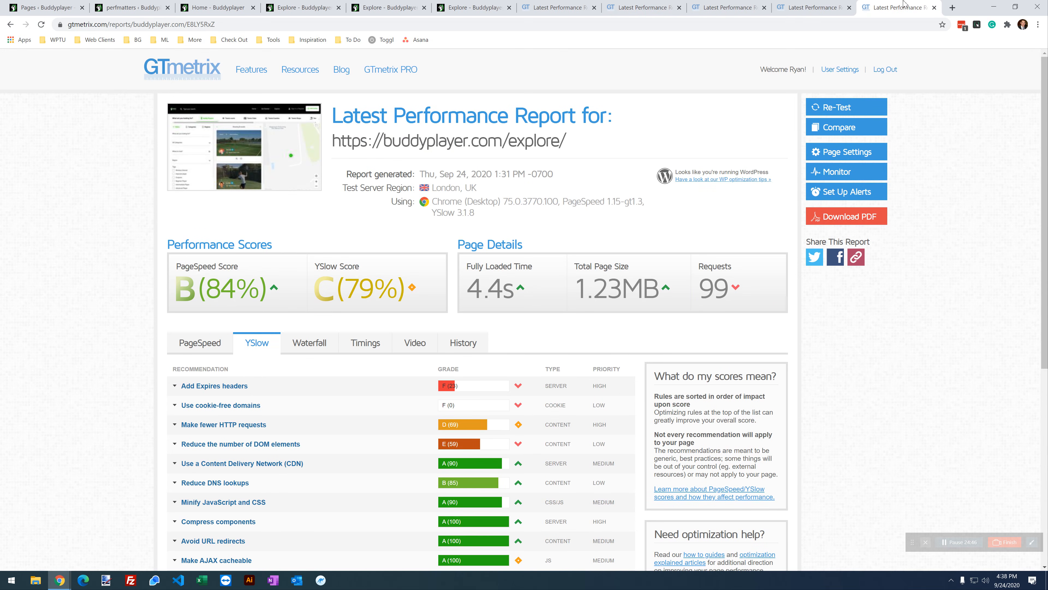
{"action": "right_click", "coordinate": [901, 7]}
{"action": "left_click", "coordinate": [927, 63]}
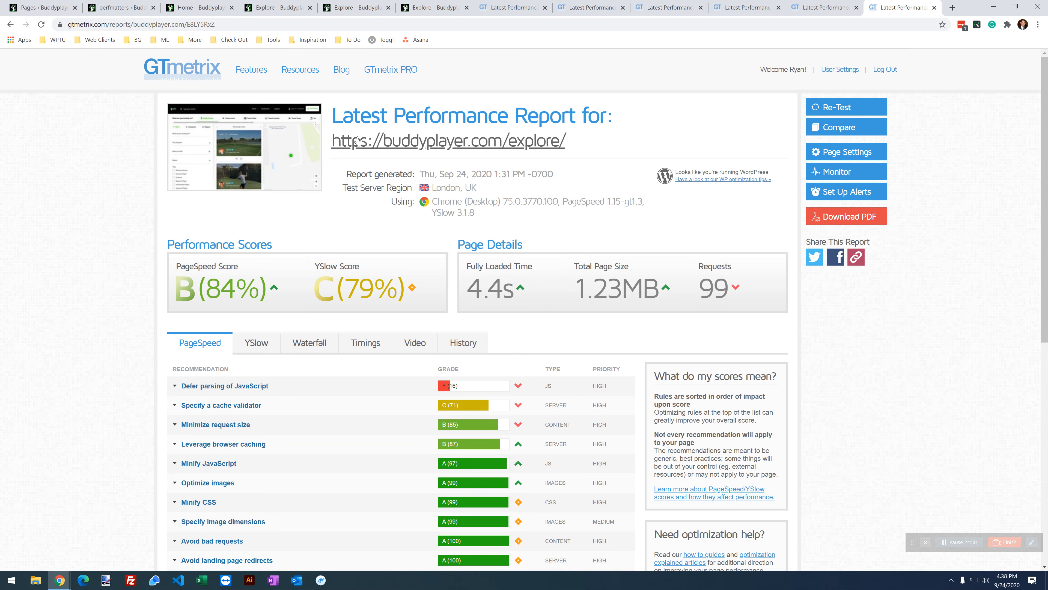
{"action": "left_click", "coordinate": [744, 7]}
{"action": "scroll", "coordinate": [488, 220], "scroll_direction": "up", "scroll_amount": 1}
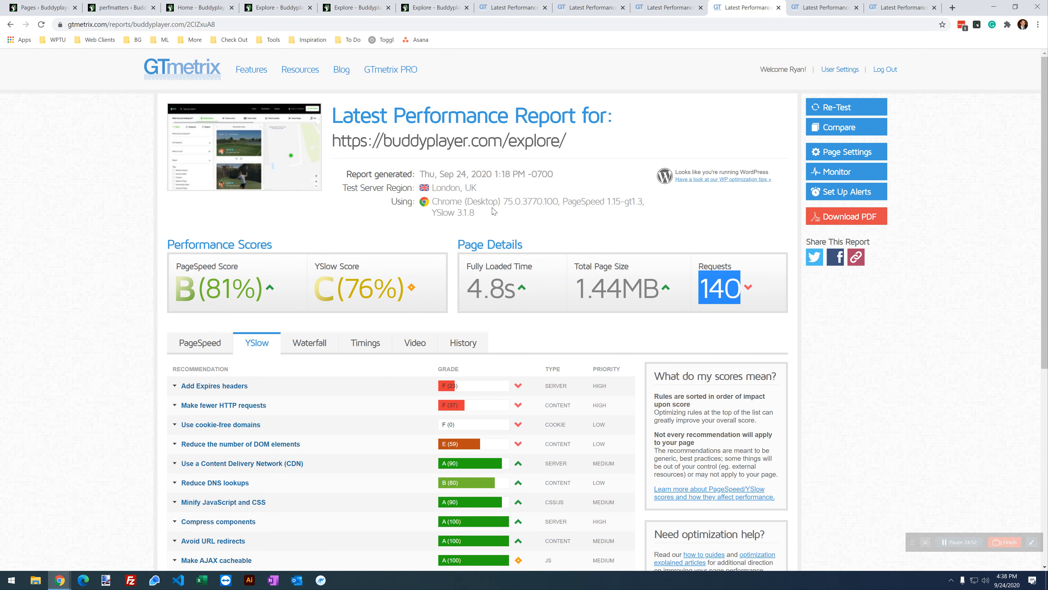
{"action": "key", "text": "ctrl+Tab"}
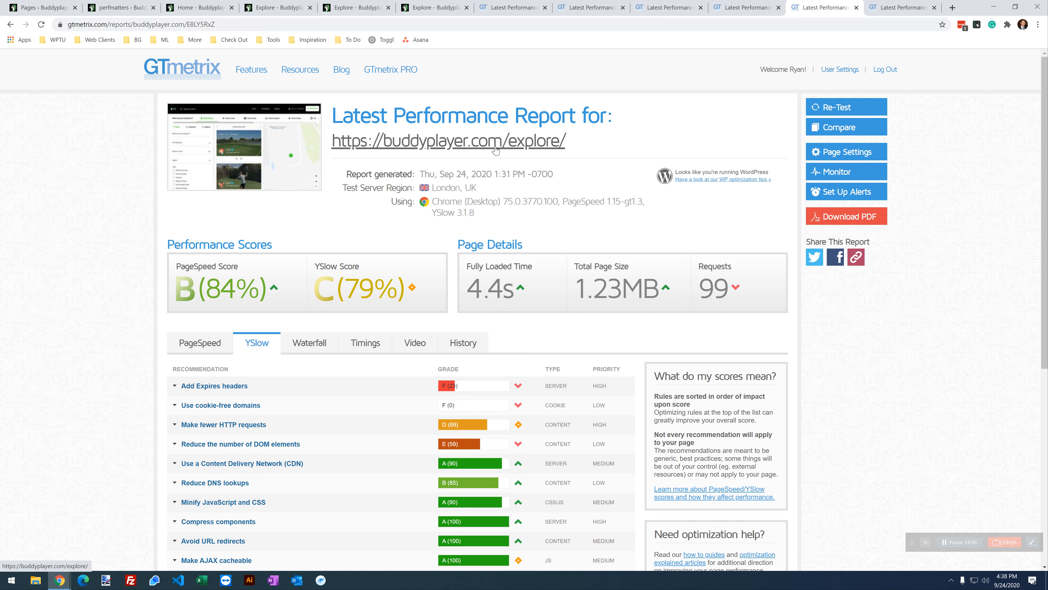
{"action": "left_click", "coordinate": [900, 7]}
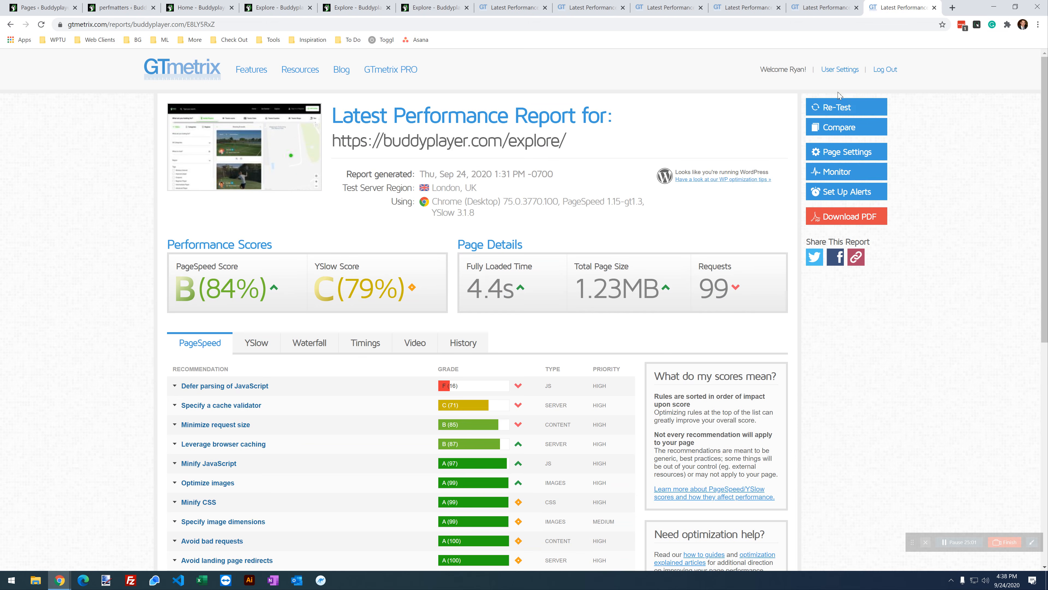
Step: Retest the explore page and compare the new A (92%) report with the B (84%) one
{"action": "left_click", "coordinate": [844, 112]}
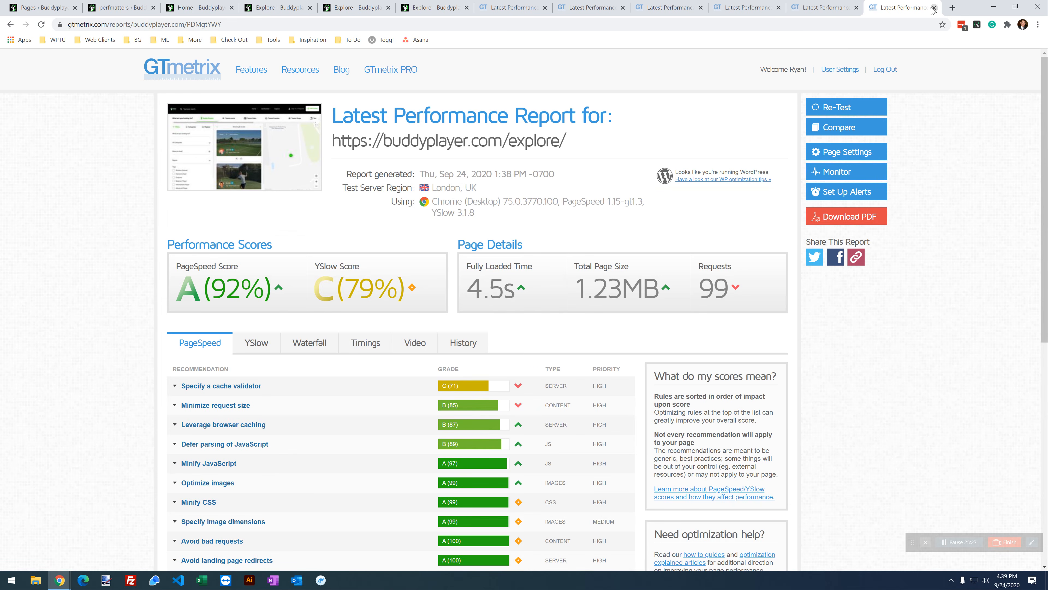
{"action": "left_click", "coordinate": [827, 3]}
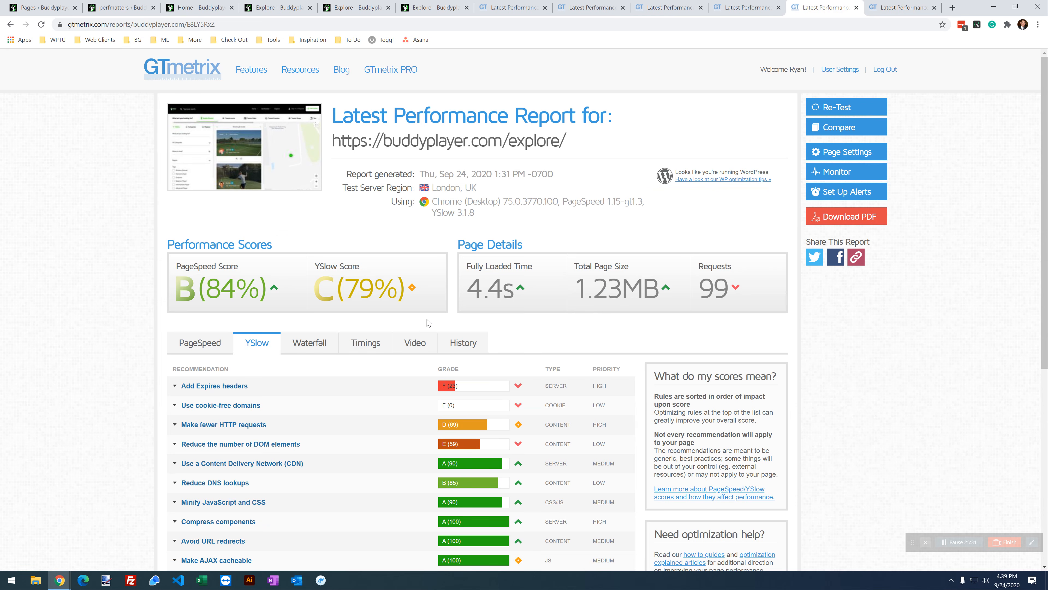
{"action": "left_click", "coordinate": [867, 5]}
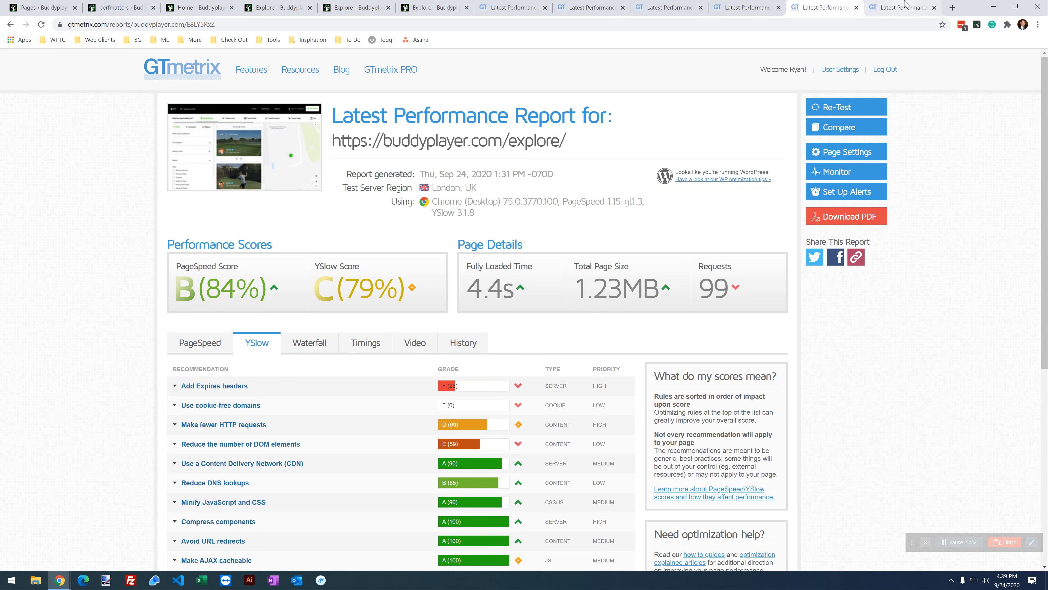
{"action": "left_click", "coordinate": [827, 12]}
{"action": "left_click", "coordinate": [883, 7]}
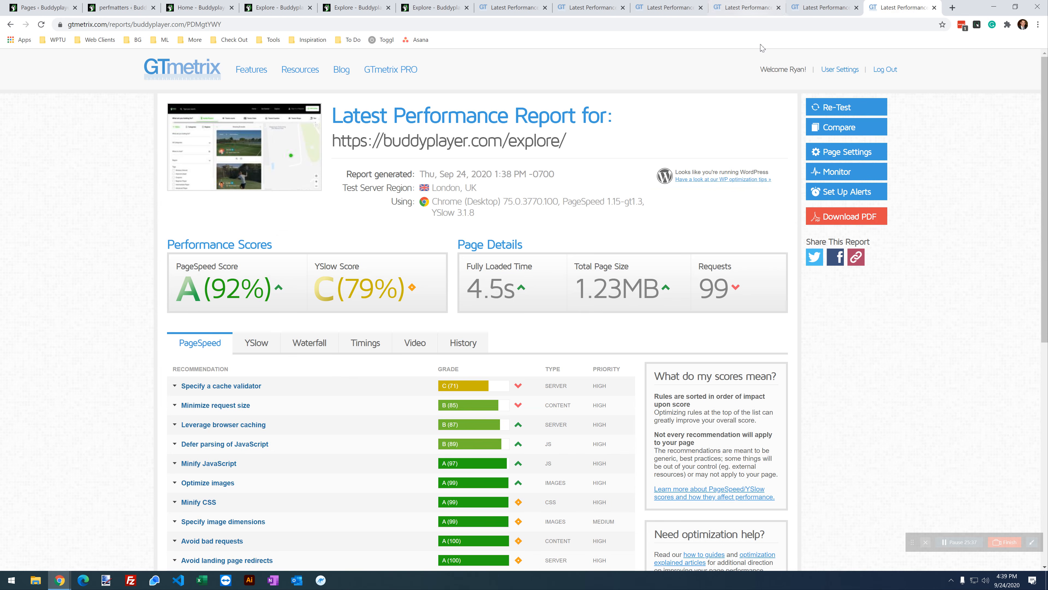
{"action": "left_click", "coordinate": [808, 5]}
Step: View the waterfall and page load timings of the B (84%) explore report
{"action": "left_click", "coordinate": [314, 343]}
{"action": "left_click", "coordinate": [363, 342]}
{"action": "scroll", "coordinate": [139, 303], "scroll_direction": "down", "scroll_amount": 1}
{"action": "scroll", "coordinate": [140, 304], "scroll_direction": "down", "scroll_amount": 1}
{"action": "mouse_move", "coordinate": [363, 395]}
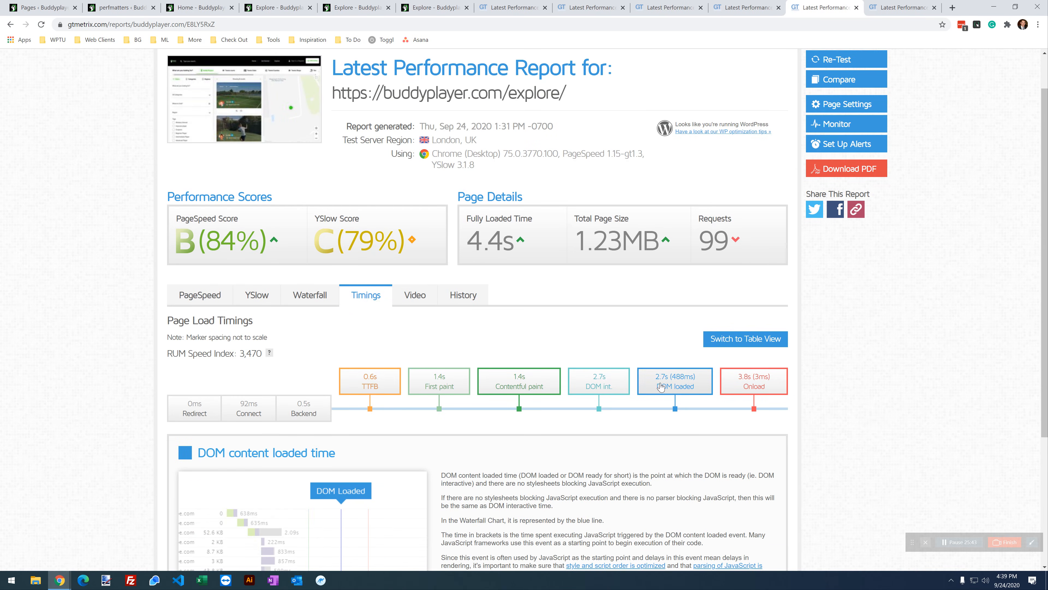
Step: View the waterfall and page load timings of the new A (92%) explore report
{"action": "mouse_move", "coordinate": [672, 380]}
{"action": "key", "text": "ctrl+Tab"}
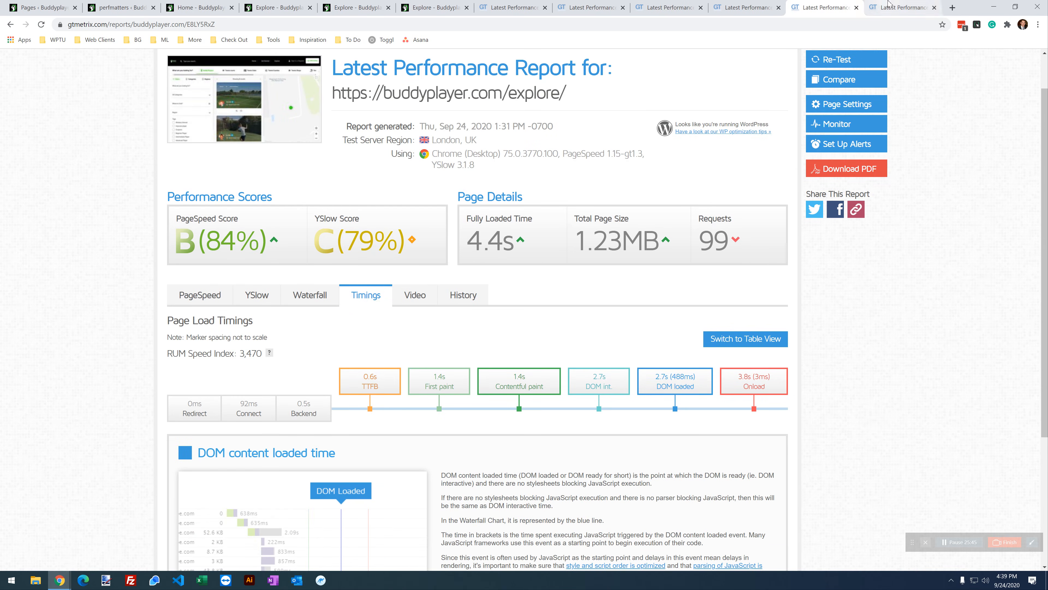
{"action": "left_click", "coordinate": [302, 351]}
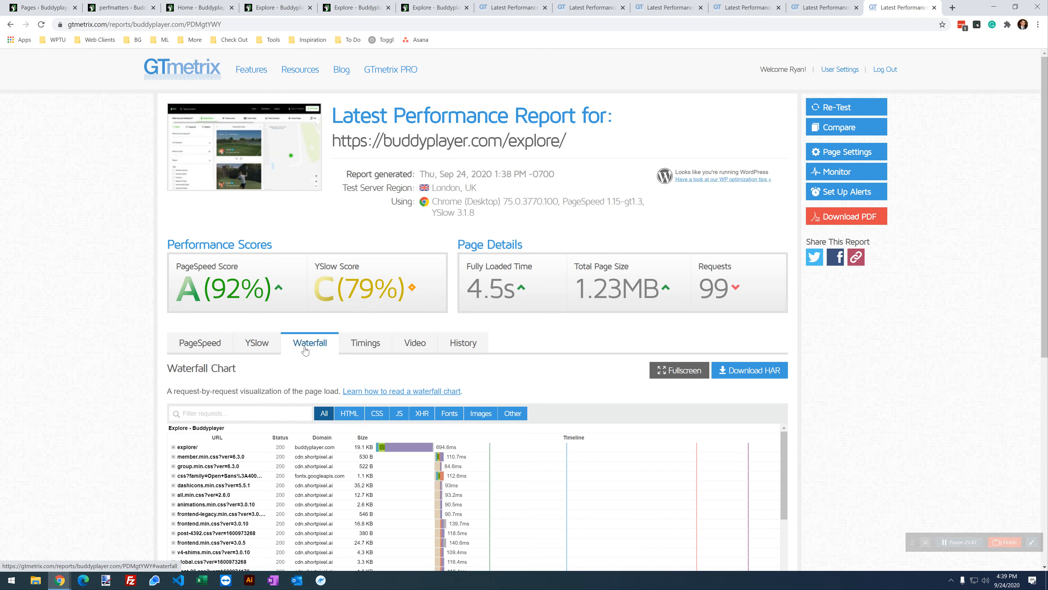
{"action": "left_click", "coordinate": [356, 351]}
{"action": "mouse_move", "coordinate": [370, 440]}
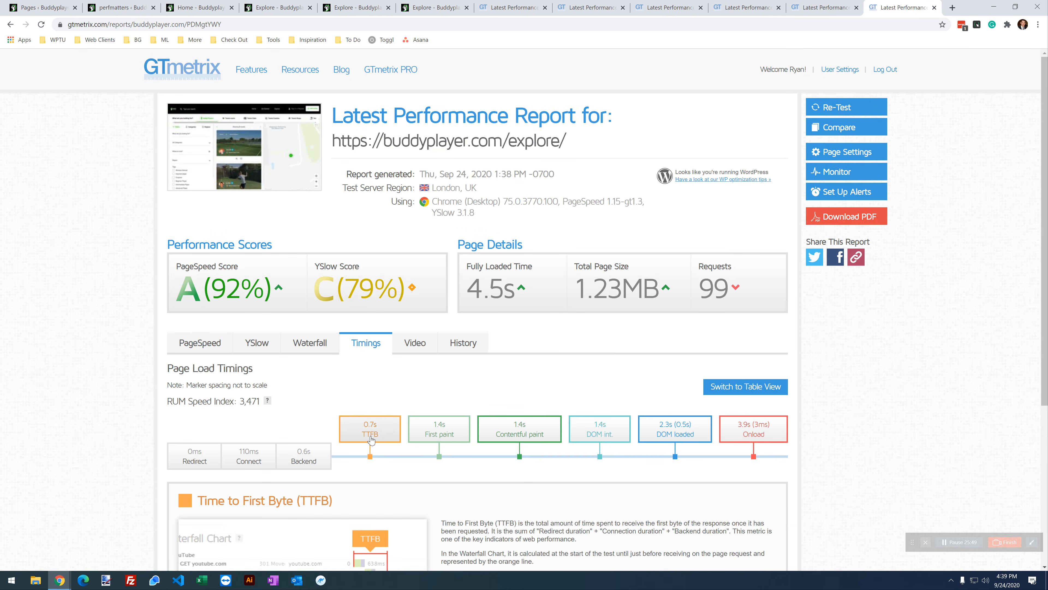
{"action": "mouse_move", "coordinate": [677, 428]}
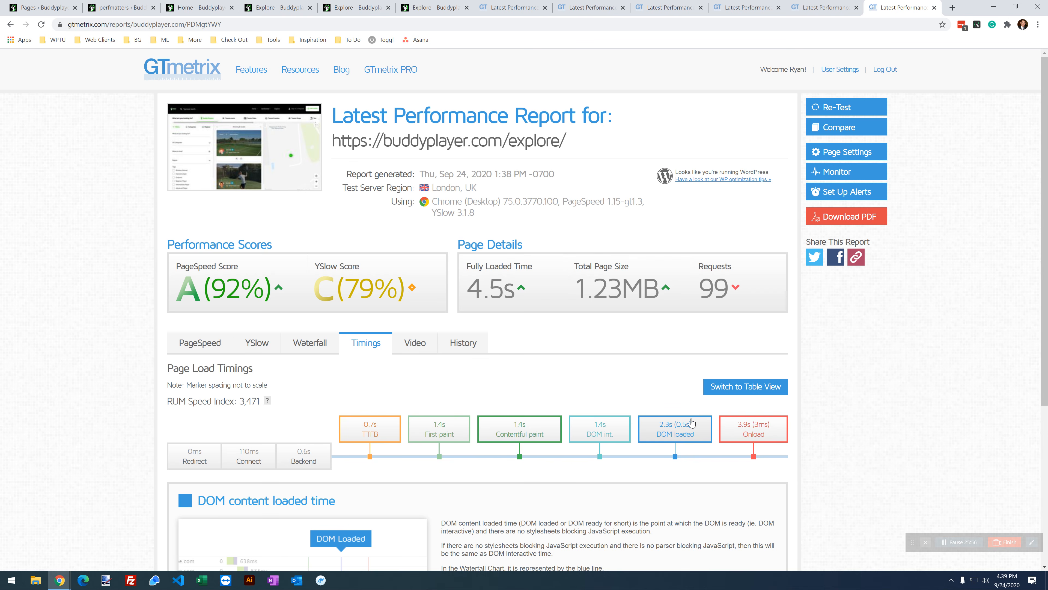
Step: Compare the A (92%) and B (84%) waterfalls, then return to Perfmatters' assets settings
{"action": "left_click", "coordinate": [831, 8]}
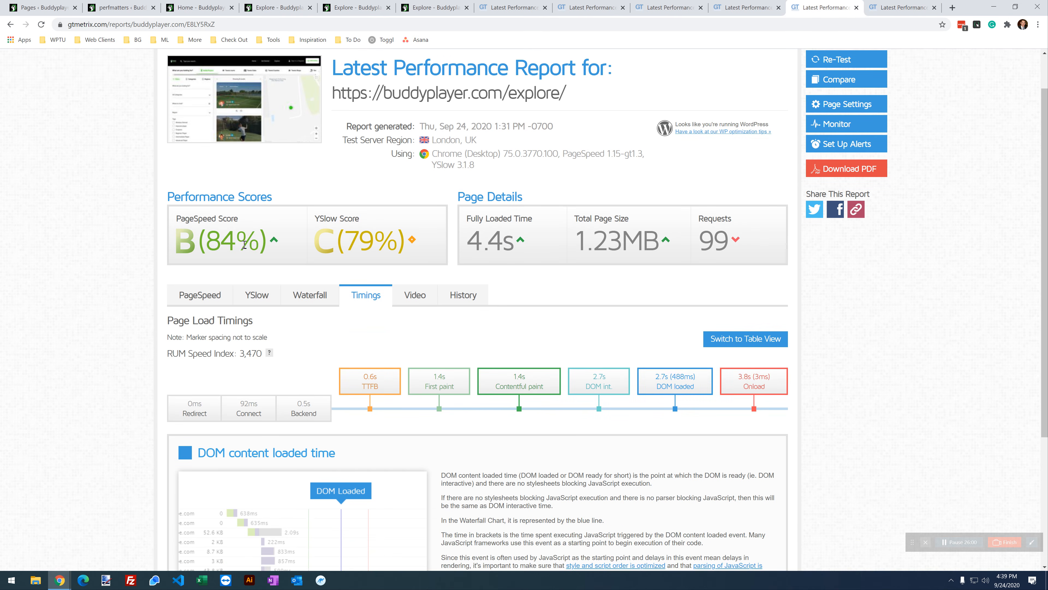
{"action": "left_click", "coordinate": [895, 8]}
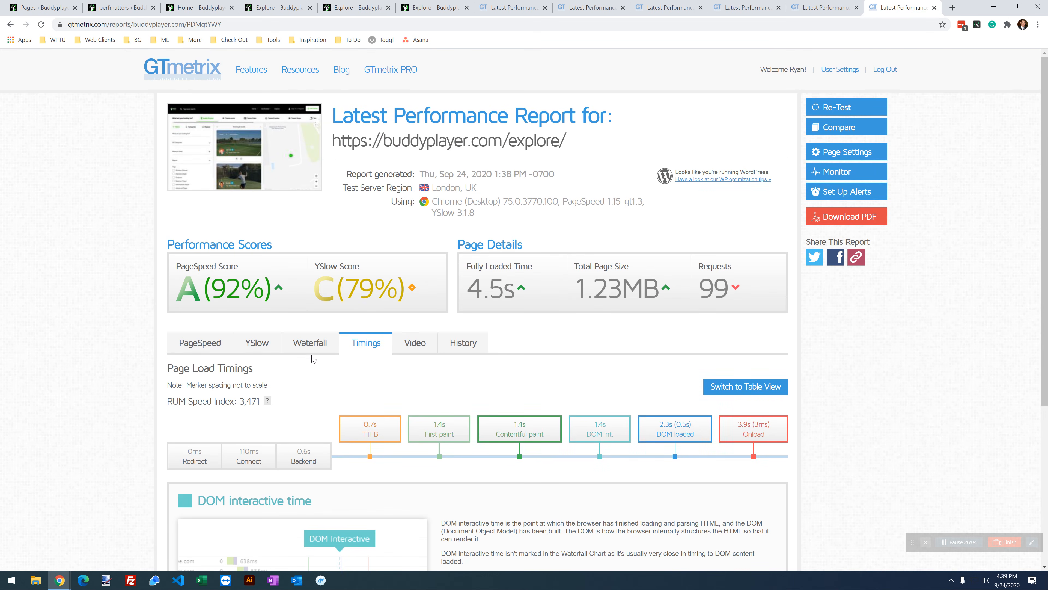
{"action": "left_click", "coordinate": [310, 342]}
{"action": "scroll", "coordinate": [314, 342], "scroll_direction": "down", "scroll_amount": 1}
{"action": "left_click", "coordinate": [808, 5]}
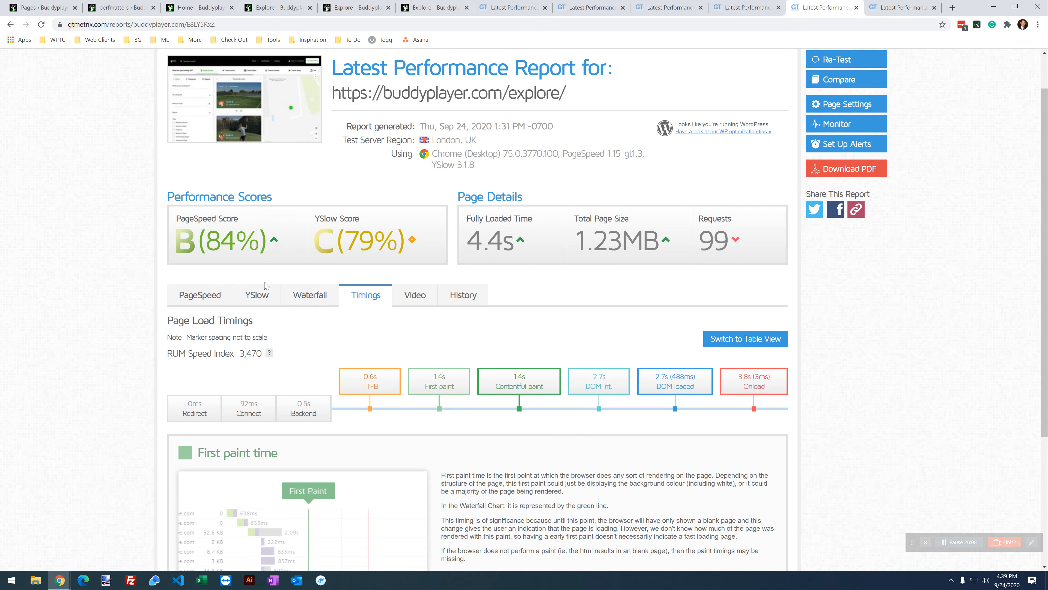
{"action": "left_click", "coordinate": [310, 295]}
{"action": "scroll", "coordinate": [314, 297], "scroll_direction": "down", "scroll_amount": 2}
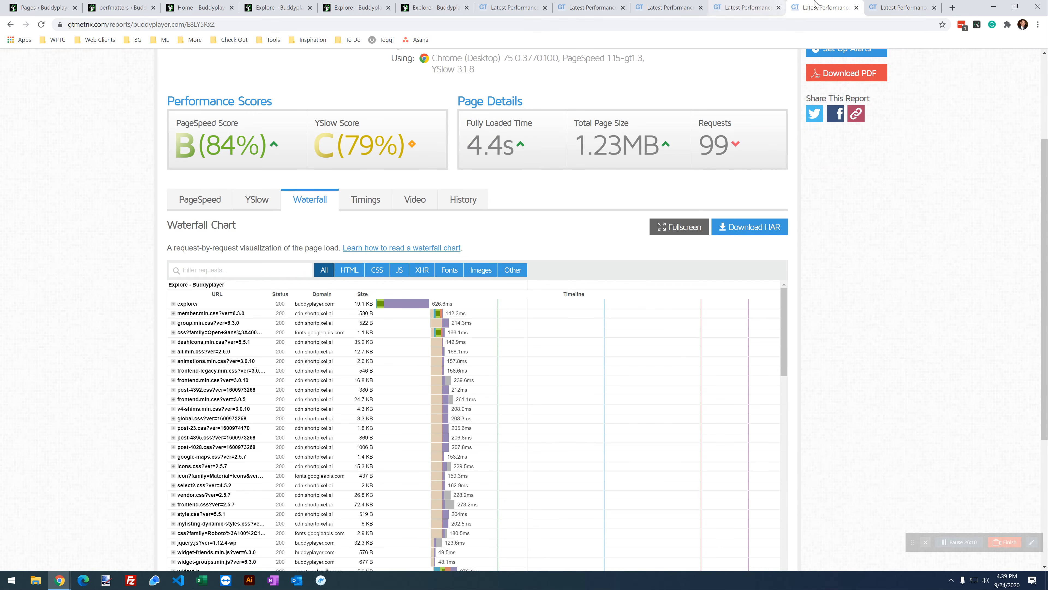
{"action": "left_click", "coordinate": [887, 7]}
{"action": "scroll", "coordinate": [465, 456], "scroll_direction": "down", "scroll_amount": 3}
{"action": "scroll", "coordinate": [464, 456], "scroll_direction": "up", "scroll_amount": 3}
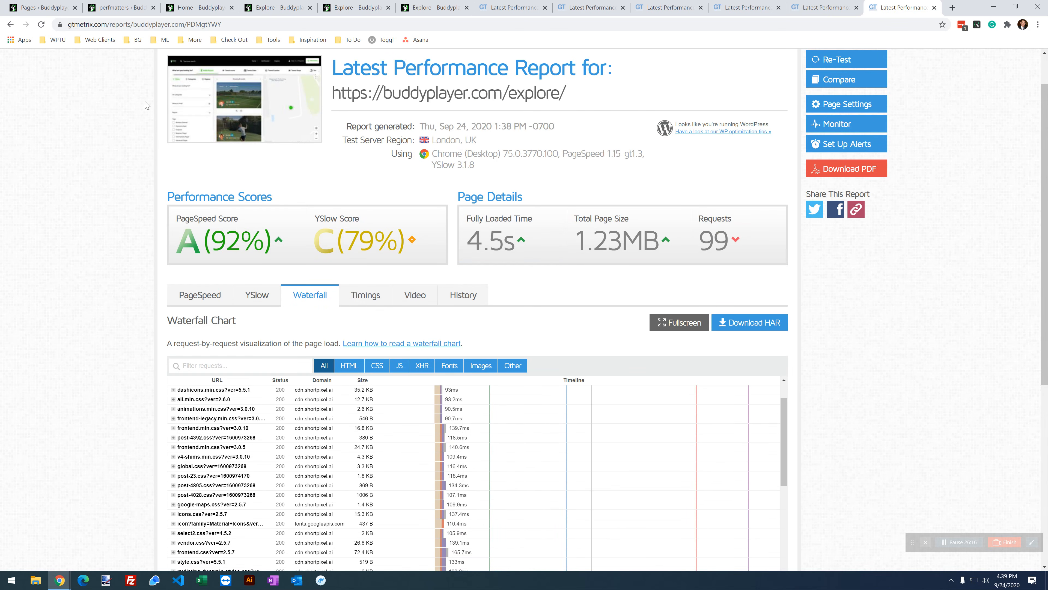
{"action": "left_click", "coordinate": [120, 5]}
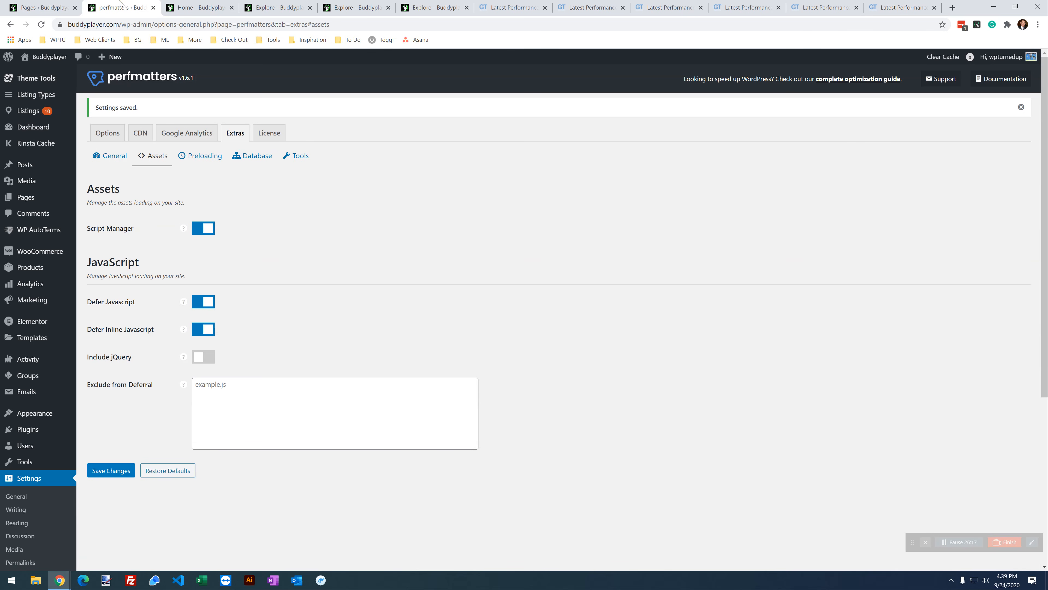
Step: Turn off Defer Javascript and Defer Inline Javascript and save the changes
{"action": "left_click", "coordinate": [200, 305]}
{"action": "left_click", "coordinate": [202, 329]}
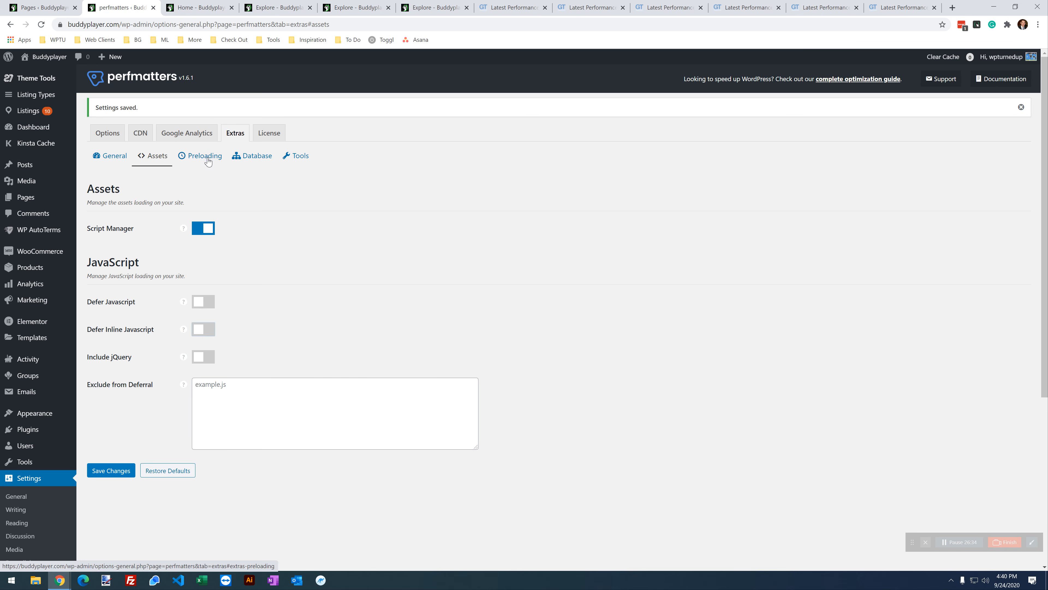
{"action": "left_click", "coordinate": [112, 472]}
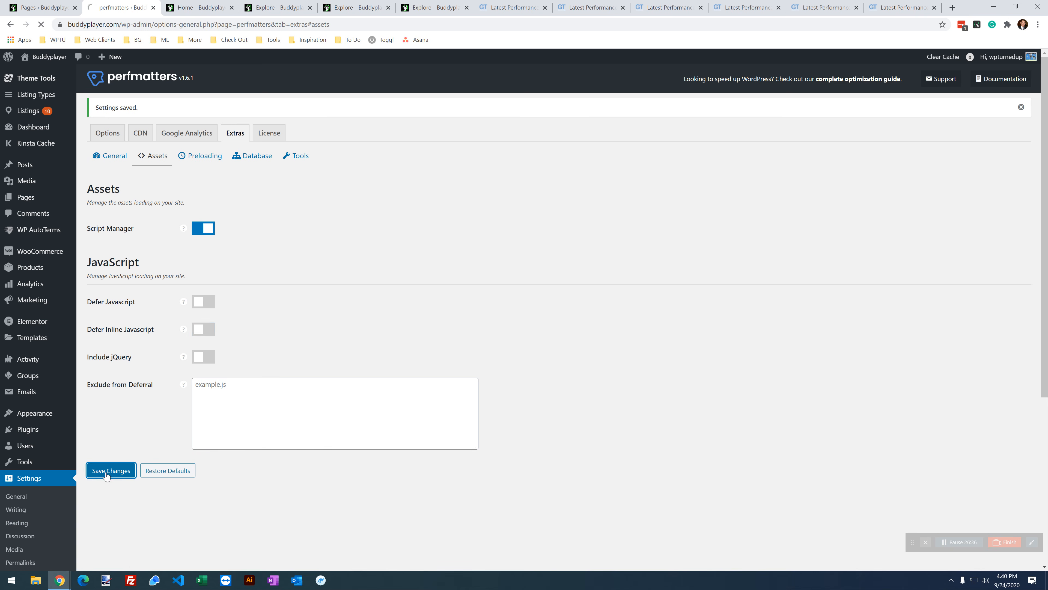
Step: Enable Instant Page under Preloading, save, and switch to the Buddyplayer explore page
{"action": "left_click", "coordinate": [205, 160]}
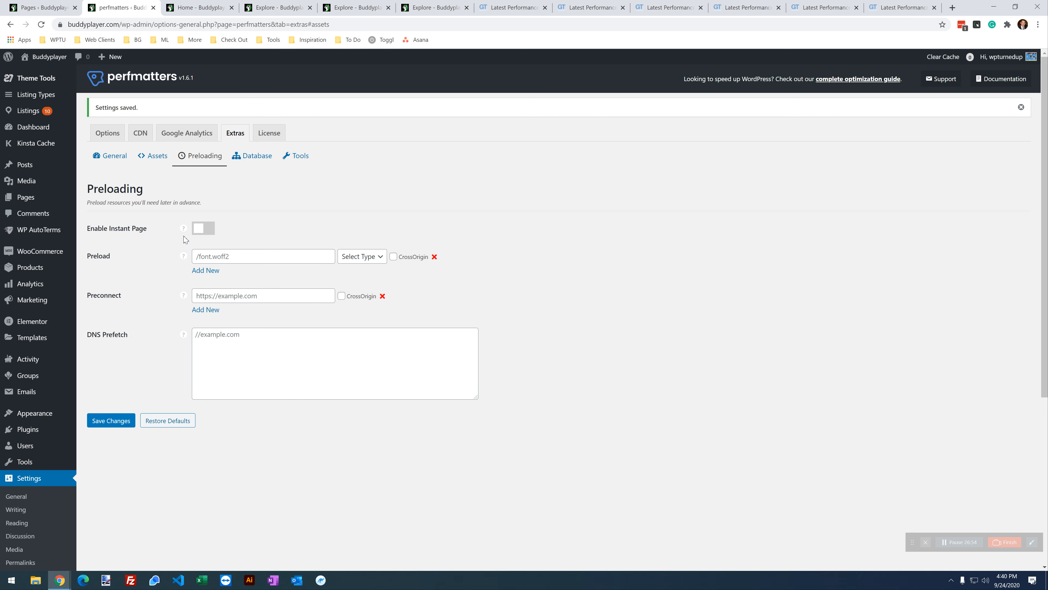
{"action": "left_click", "coordinate": [203, 231]}
{"action": "left_click", "coordinate": [115, 421]}
{"action": "left_click", "coordinate": [413, 7]}
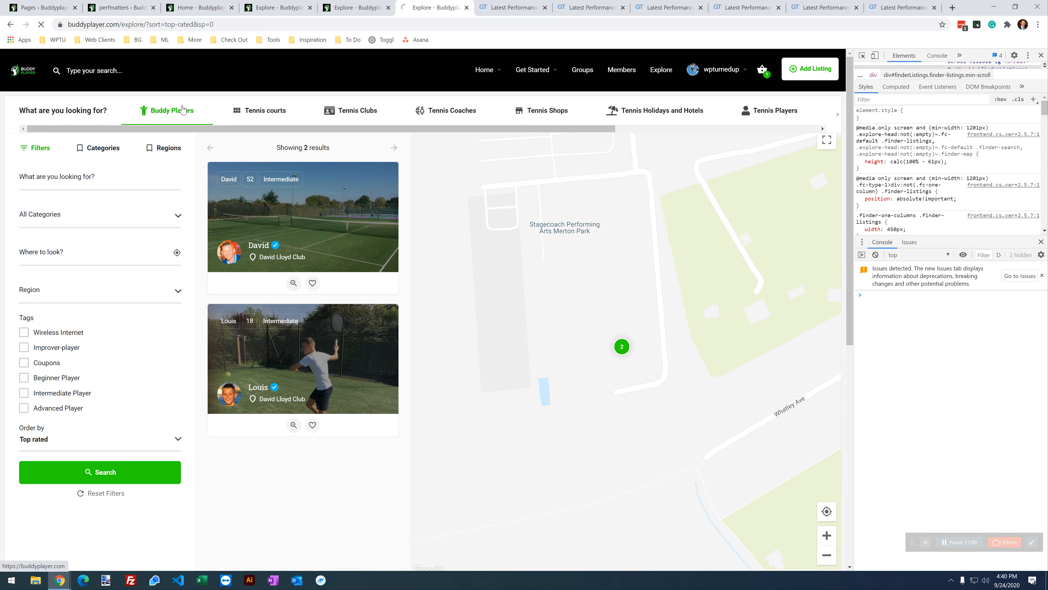
Step: Close developer tools on the Buddyplayer home page and open Coaches from the Advantage section
{"action": "left_click", "coordinate": [21, 73]}
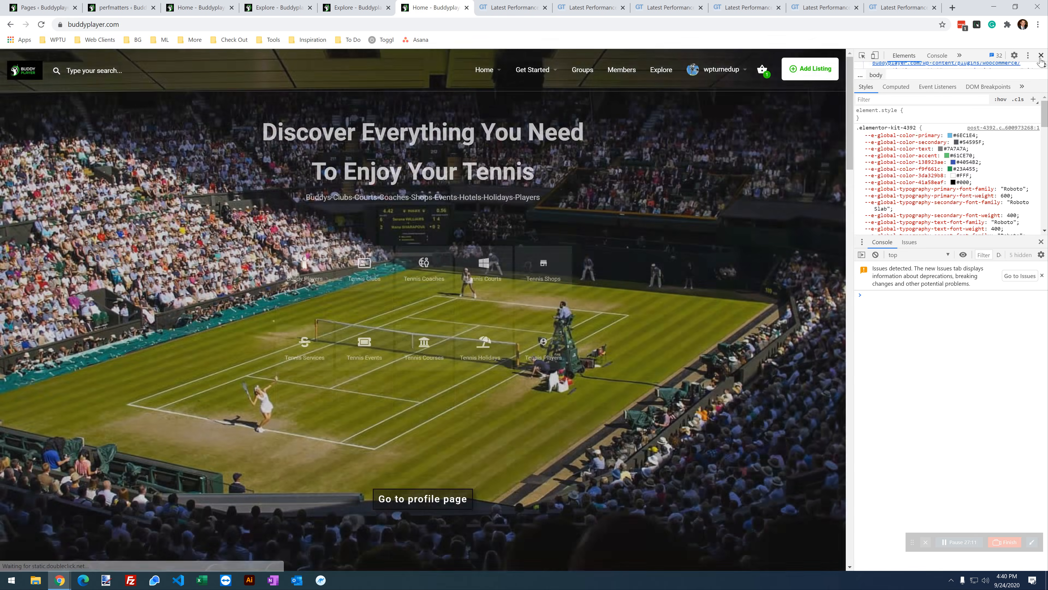
{"action": "key", "text": "F12"}
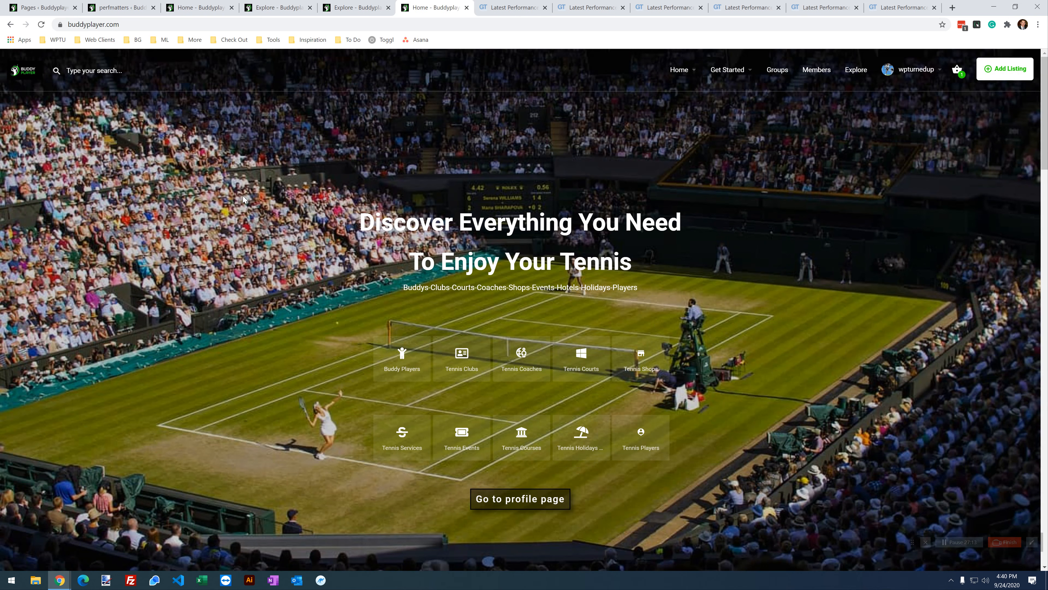
{"action": "scroll", "coordinate": [247, 293], "scroll_direction": "down", "scroll_amount": 2}
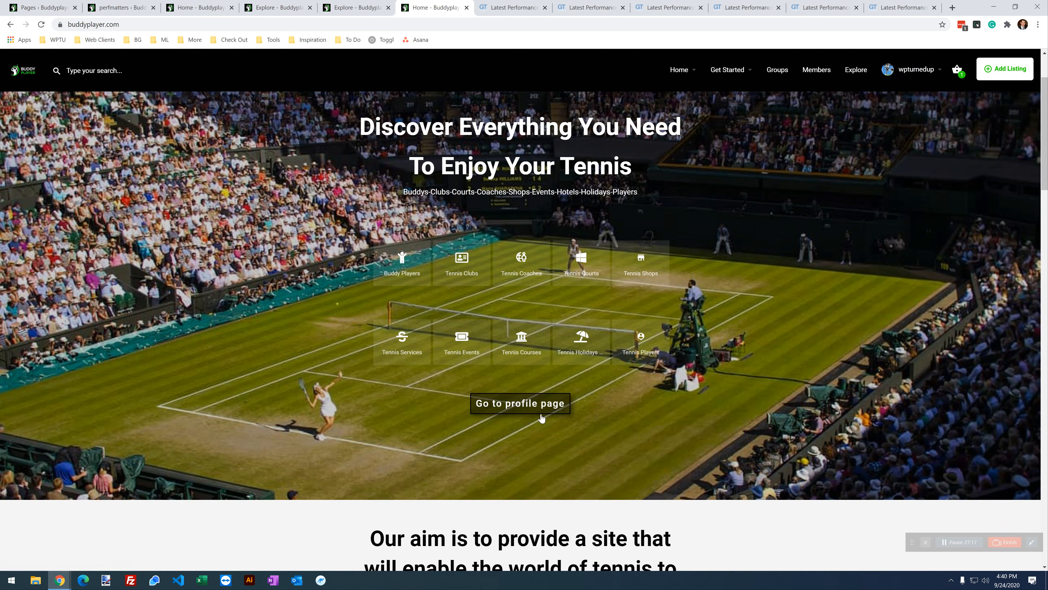
{"action": "scroll", "coordinate": [400, 337], "scroll_direction": "down", "scroll_amount": 5}
{"action": "scroll", "coordinate": [614, 241], "scroll_direction": "up", "scroll_amount": 8}
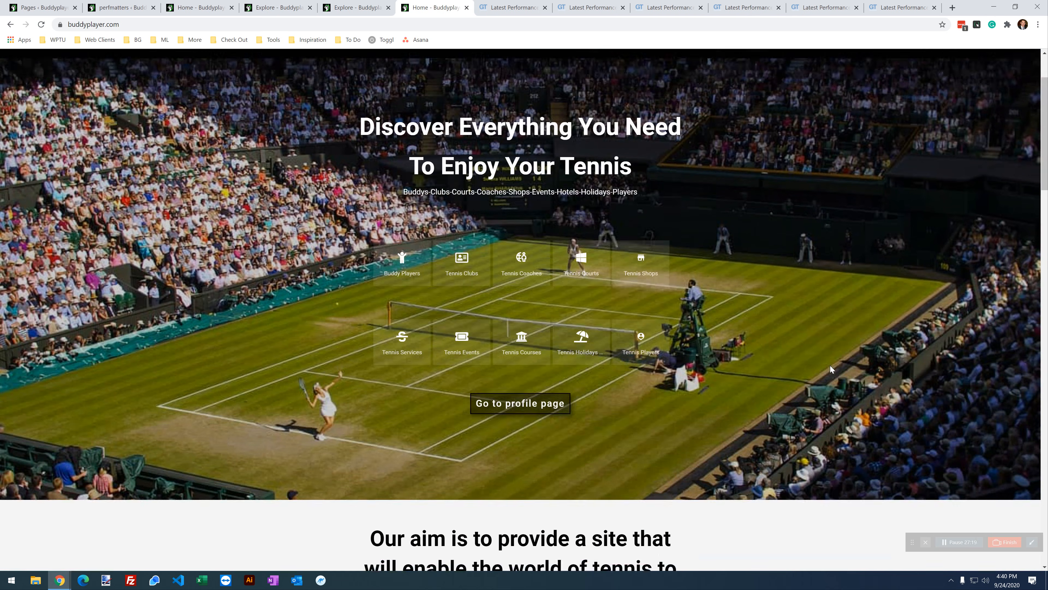
{"action": "scroll", "coordinate": [789, 334], "scroll_direction": "down", "scroll_amount": 11}
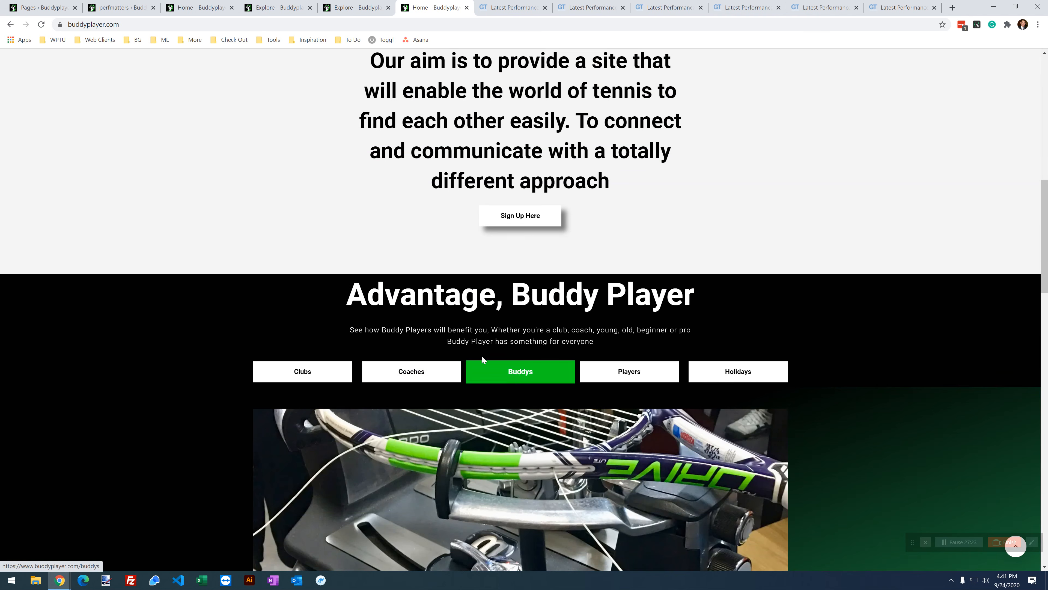
{"action": "scroll", "coordinate": [367, 346], "scroll_direction": "down", "scroll_amount": 2}
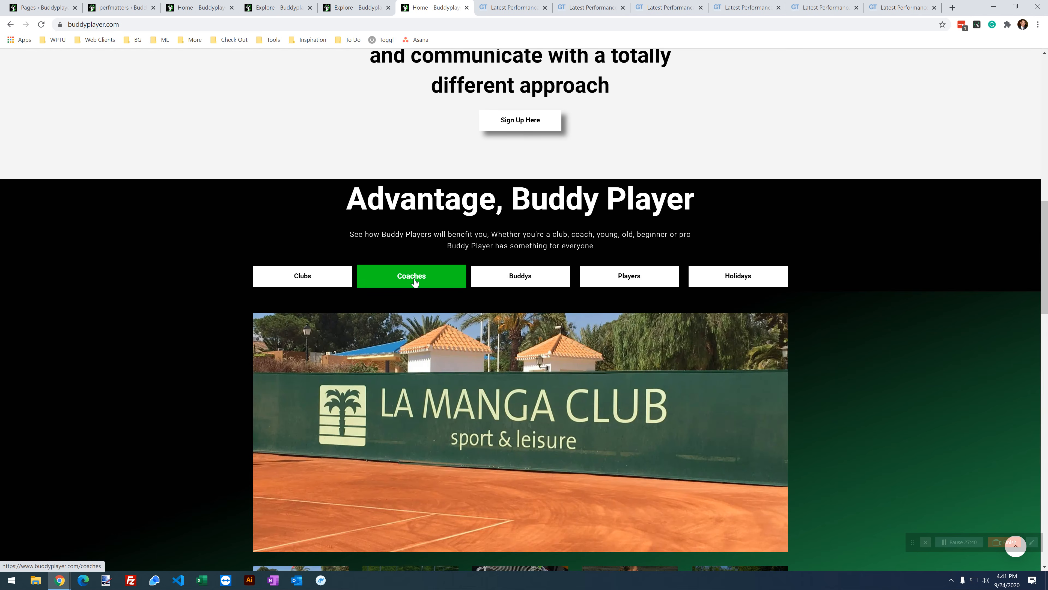
{"action": "left_click", "coordinate": [414, 282]}
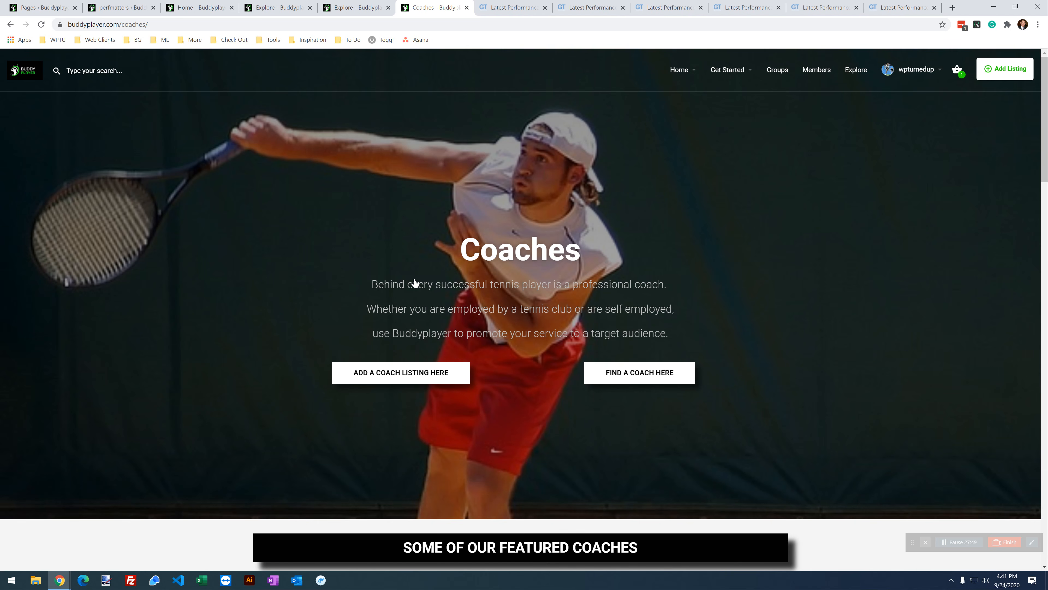
Step: Scroll through the Coaches page, then return to the home page via the logo
{"action": "scroll", "coordinate": [205, 219], "scroll_direction": "down", "scroll_amount": 15}
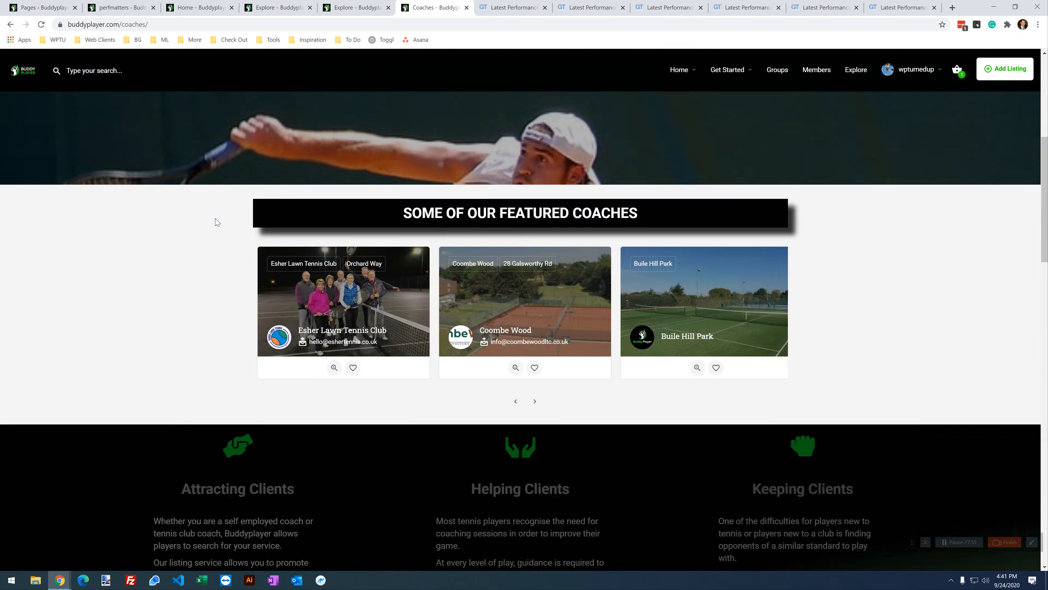
{"action": "scroll", "coordinate": [224, 227], "scroll_direction": "down", "scroll_amount": 15}
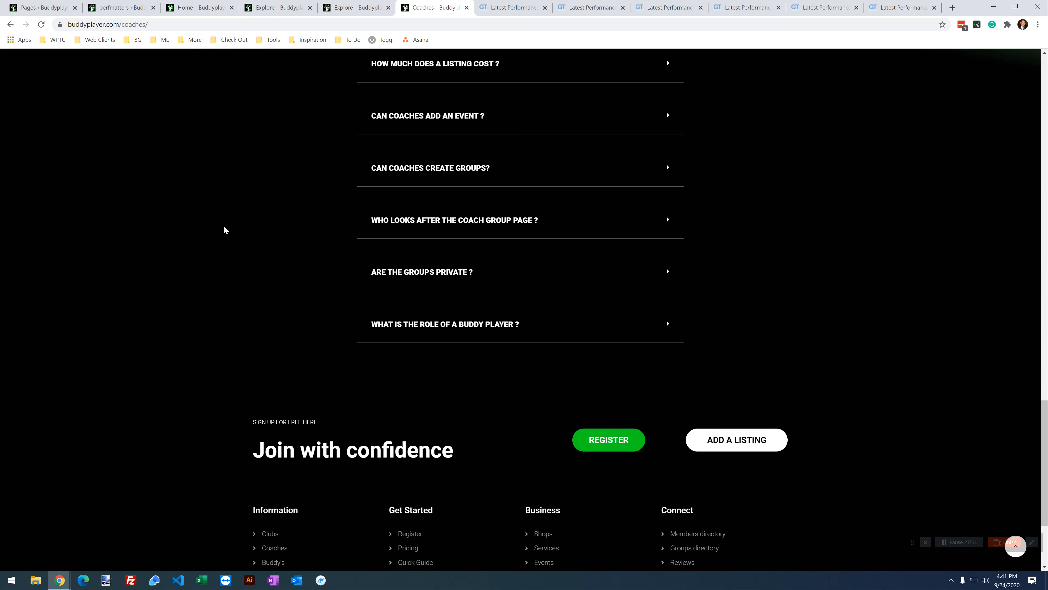
{"action": "scroll", "coordinate": [267, 252], "scroll_direction": "up", "scroll_amount": 10}
{"action": "scroll", "coordinate": [267, 252], "scroll_direction": "up", "scroll_amount": 15}
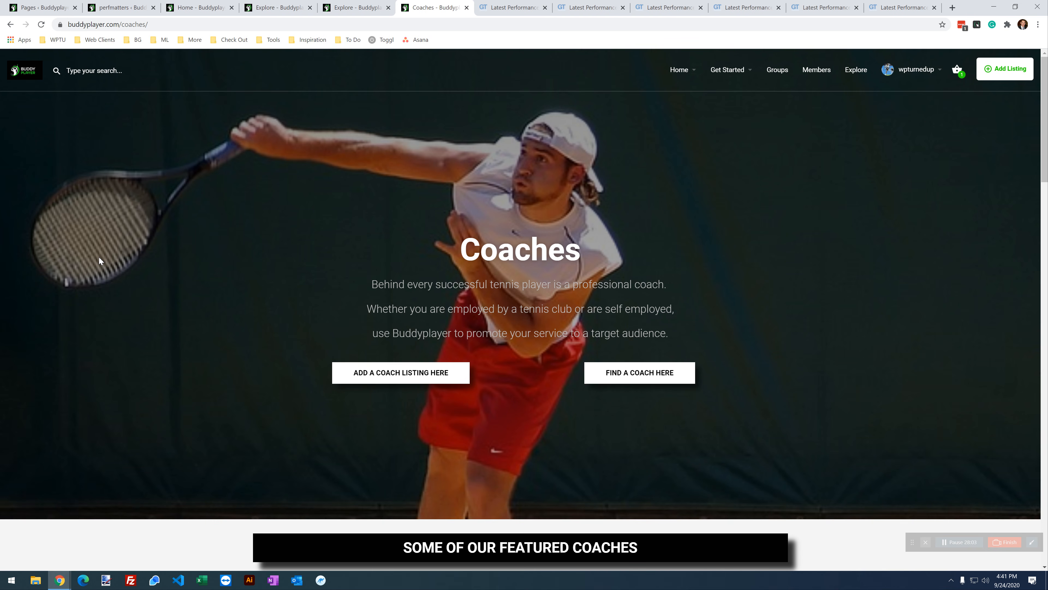
{"action": "left_click", "coordinate": [26, 71]}
{"action": "scroll", "coordinate": [270, 261], "scroll_direction": "down", "scroll_amount": 10}
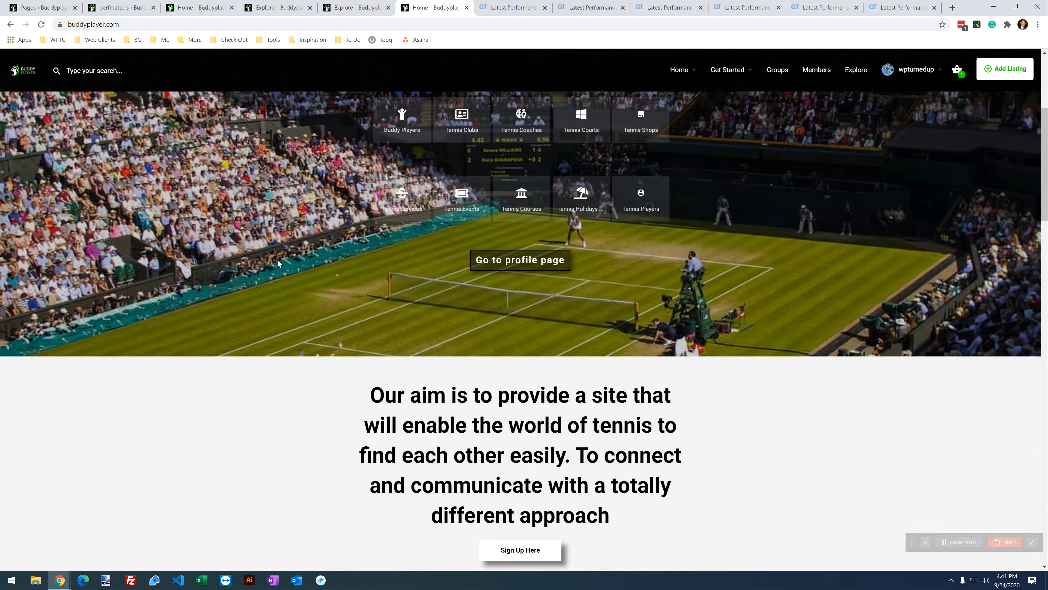
{"action": "scroll", "coordinate": [289, 278], "scroll_direction": "down", "scroll_amount": 15}
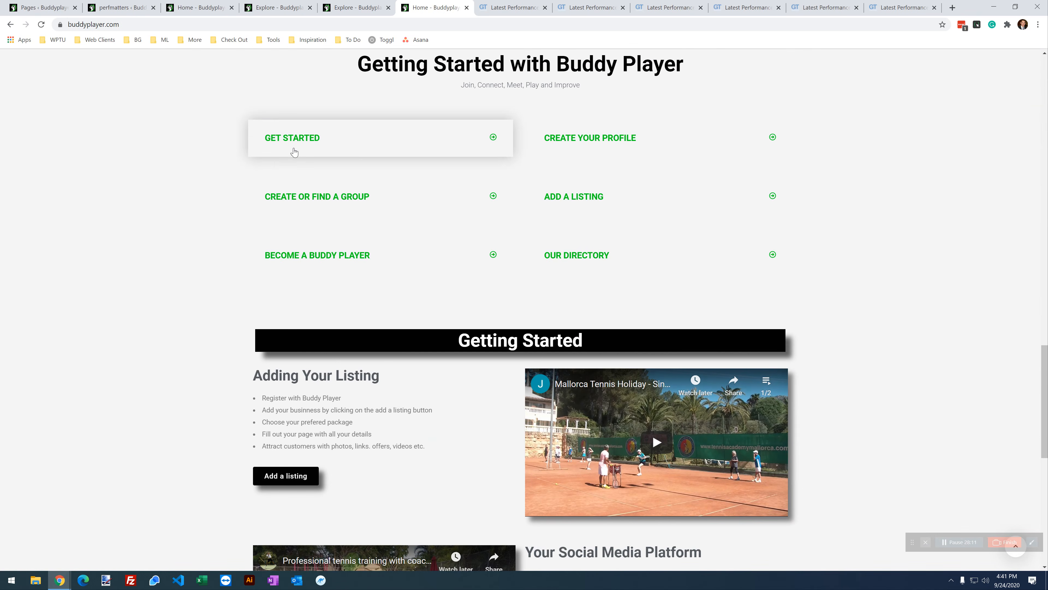
Step: Expand and collapse the home page's GET STARTED accordion section
{"action": "left_click", "coordinate": [296, 145]}
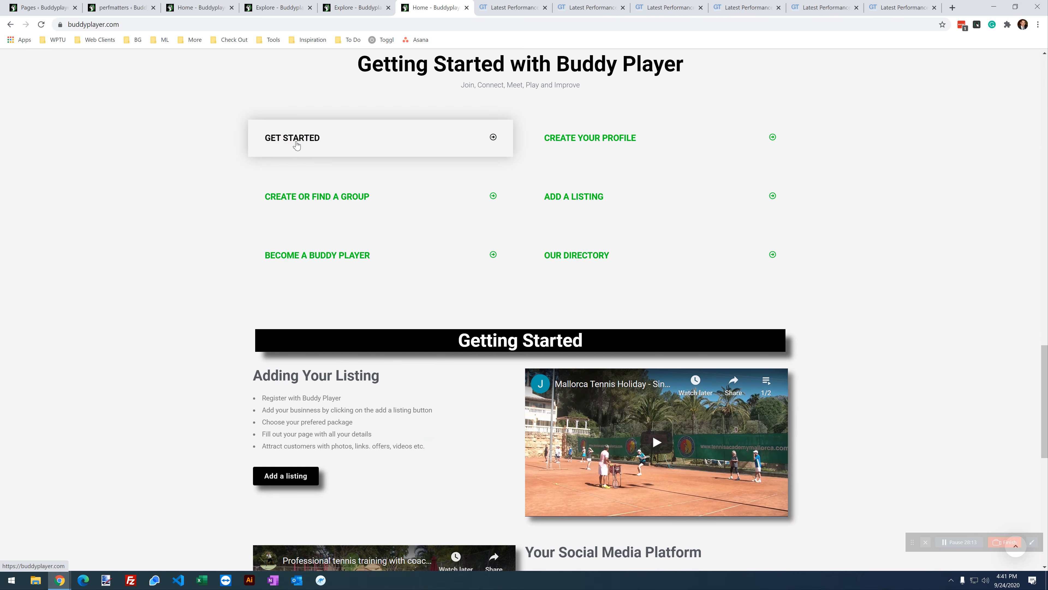
{"action": "left_click", "coordinate": [308, 140]}
{"action": "left_click", "coordinate": [309, 140]}
{"action": "scroll", "coordinate": [243, 158], "scroll_direction": "down", "scroll_amount": 4}
{"action": "scroll", "coordinate": [244, 158], "scroll_direction": "down", "scroll_amount": 1}
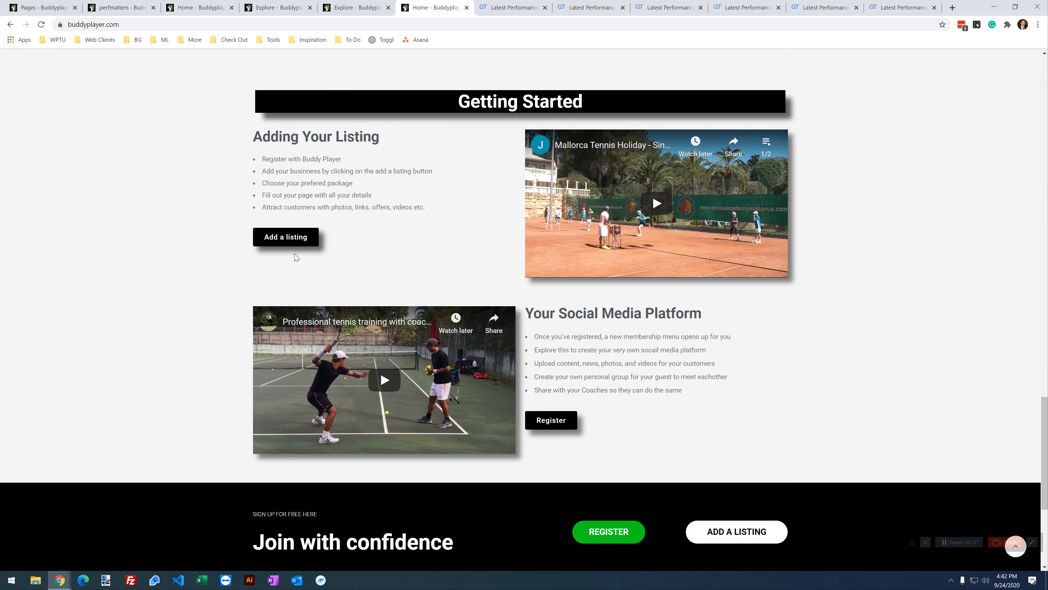
{"action": "scroll", "coordinate": [297, 257], "scroll_direction": "up", "scroll_amount": 20}
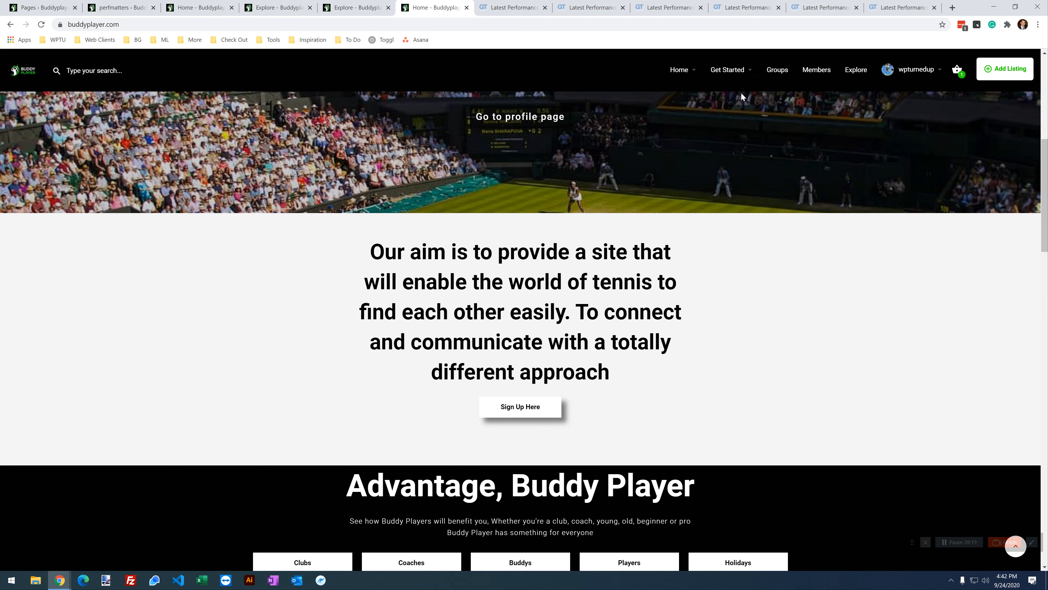
Step: Open Get Started > Quick Guide, then Get Started > Welcome, then switch to the second Explore tab
{"action": "mouse_move", "coordinate": [738, 70]}
{"action": "left_click", "coordinate": [745, 118]}
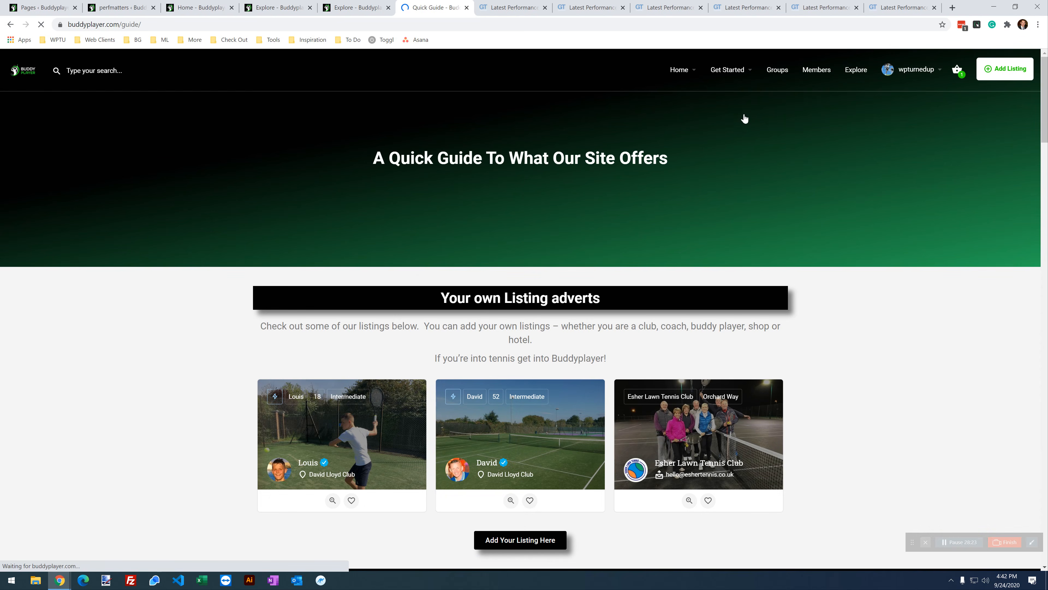
{"action": "mouse_move", "coordinate": [728, 69]}
{"action": "left_click", "coordinate": [734, 142]}
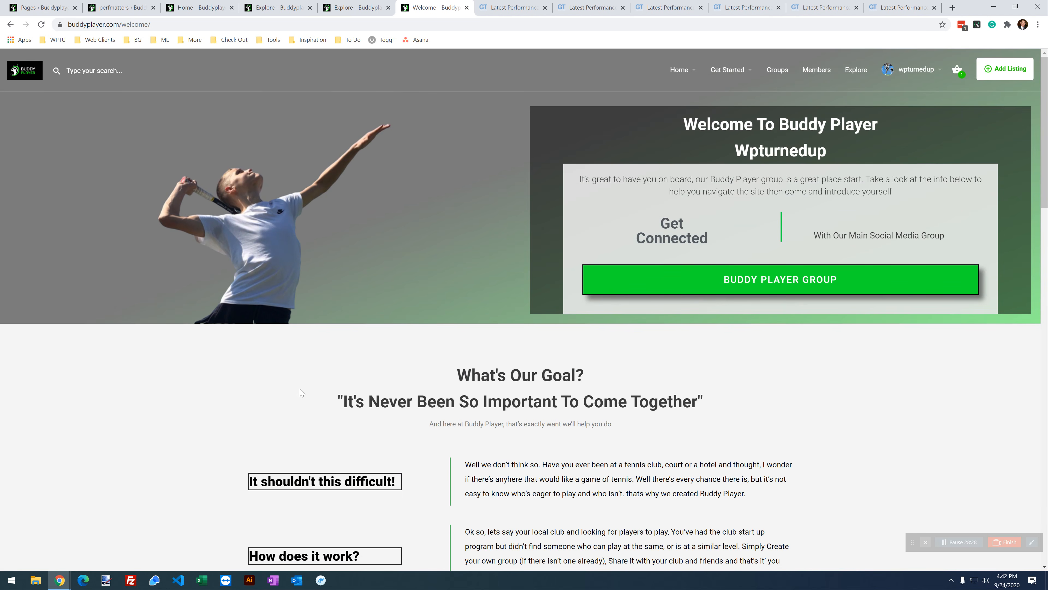
{"action": "scroll", "coordinate": [303, 390], "scroll_direction": "down", "scroll_amount": 12}
{"action": "scroll", "coordinate": [307, 390], "scroll_direction": "up", "scroll_amount": 14}
{"action": "left_click", "coordinate": [354, 8]}
Step: Go to the Perfmatters settings and open the Extras Database cleanup options
{"action": "left_click", "coordinate": [276, 7]}
{"action": "left_click", "coordinate": [206, 7]}
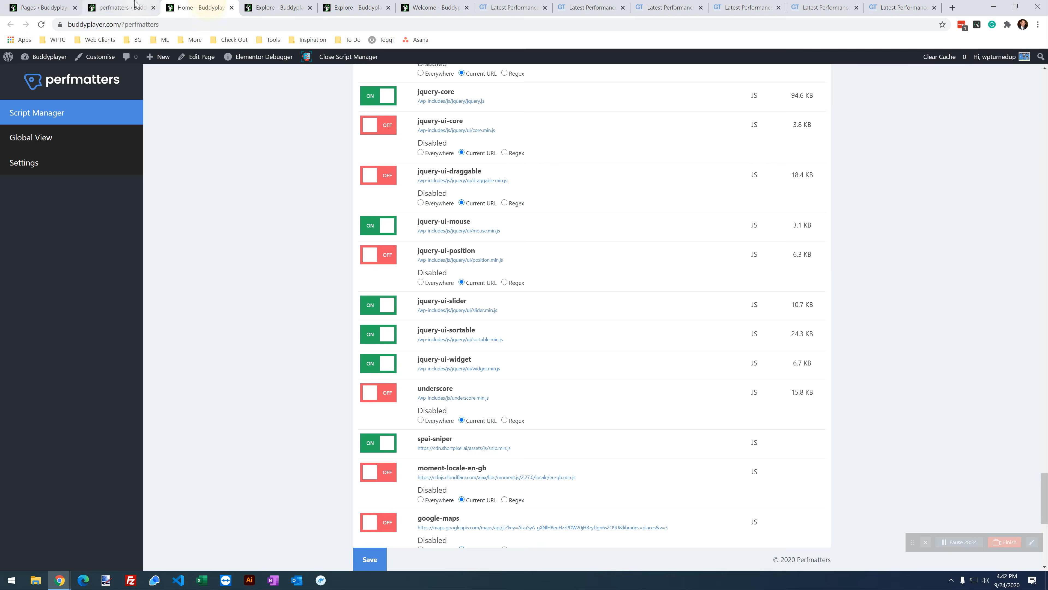
{"action": "left_click", "coordinate": [137, 4]}
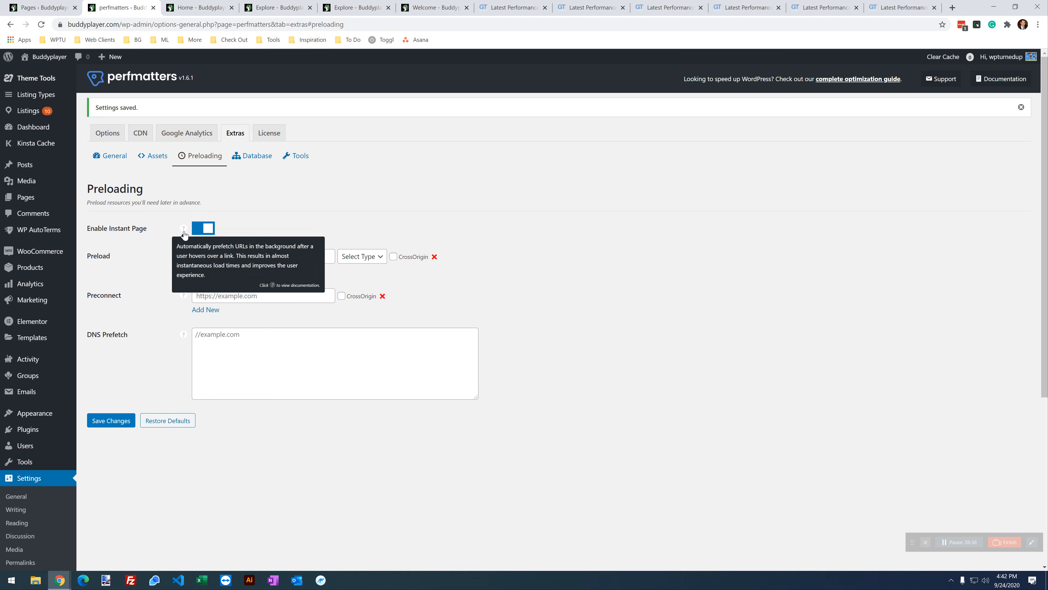
{"action": "mouse_move", "coordinate": [183, 233]}
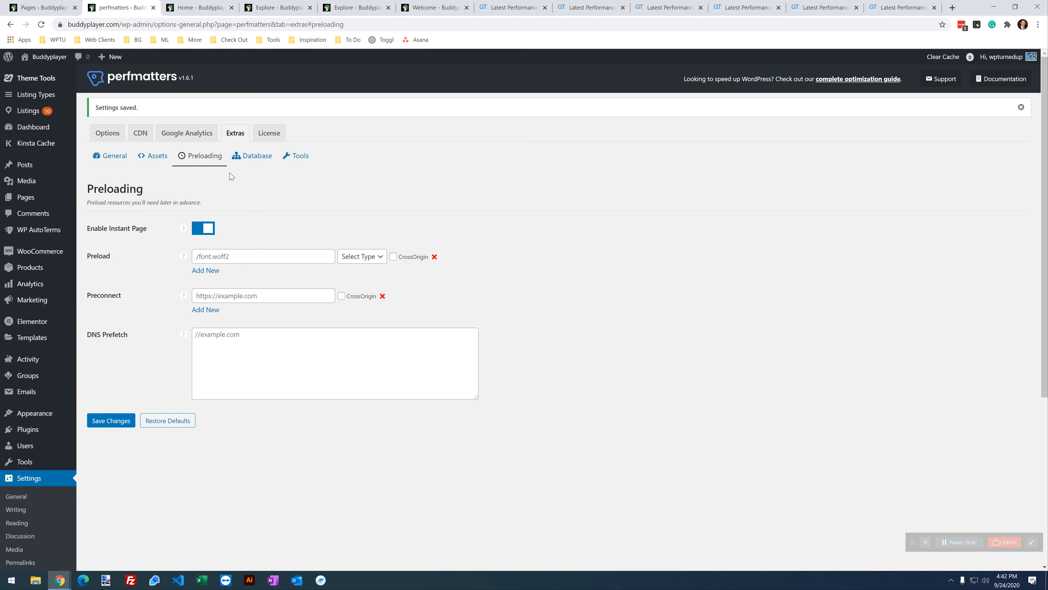
{"action": "left_click", "coordinate": [250, 161]}
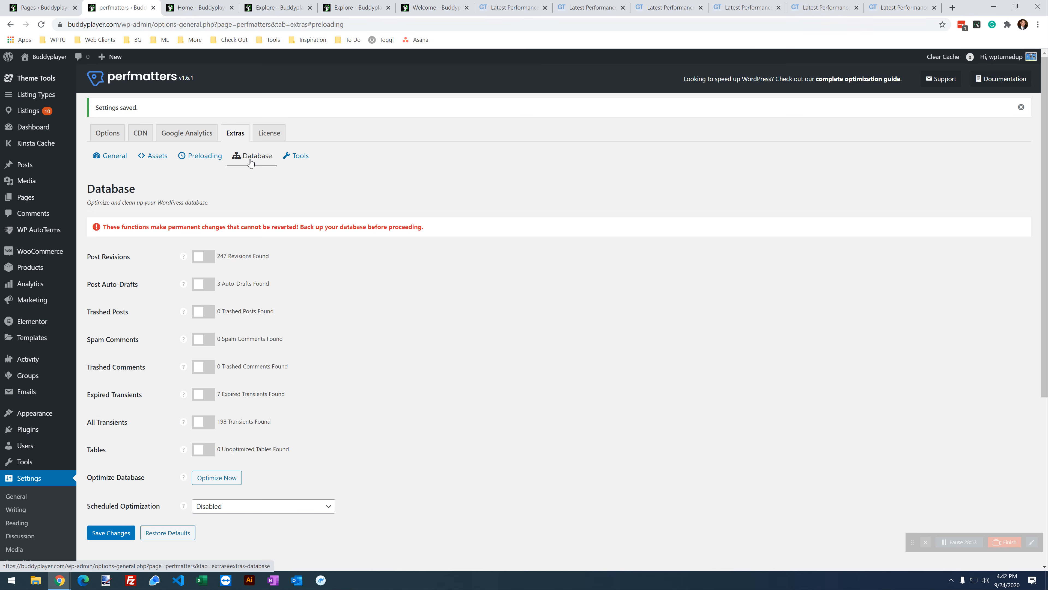
Step: Enable all eight cleanup items: revisions, auto-drafts, trashed posts, spam and trashed comments, transients, tables
{"action": "left_click", "coordinate": [203, 260]}
{"action": "left_click", "coordinate": [204, 287]}
{"action": "left_click", "coordinate": [207, 316]}
{"action": "left_click", "coordinate": [200, 338]}
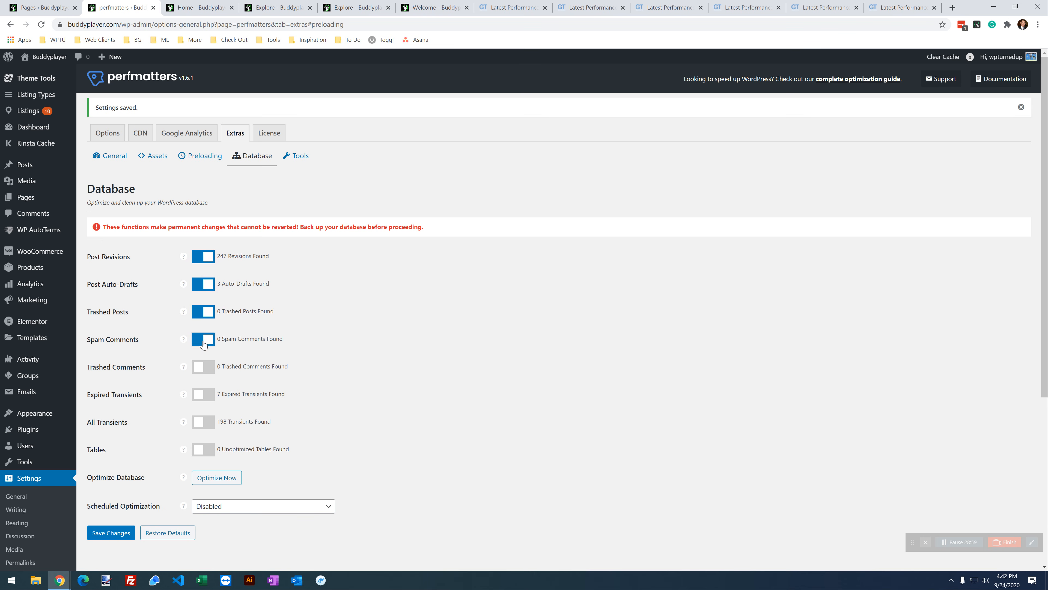
{"action": "left_click", "coordinate": [208, 369]}
{"action": "left_click", "coordinate": [208, 396]}
{"action": "left_click", "coordinate": [209, 422]}
{"action": "left_click", "coordinate": [208, 450]}
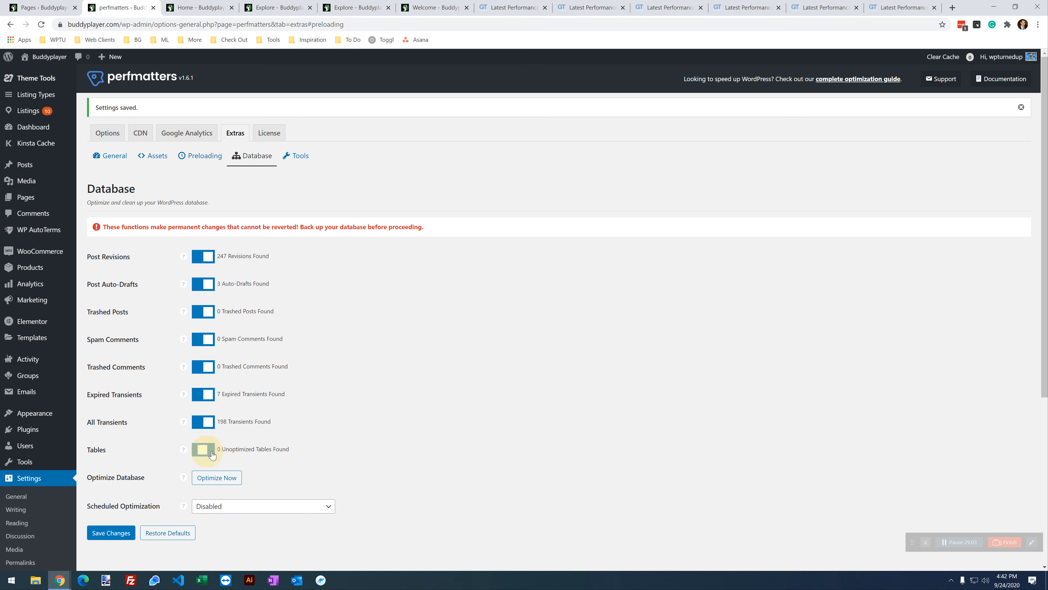
Step: Set Scheduled Optimization to Weekly, save, and run Optimize Now
{"action": "scroll", "coordinate": [211, 454], "scroll_direction": "down", "scroll_amount": 1}
{"action": "left_click", "coordinate": [216, 467]}
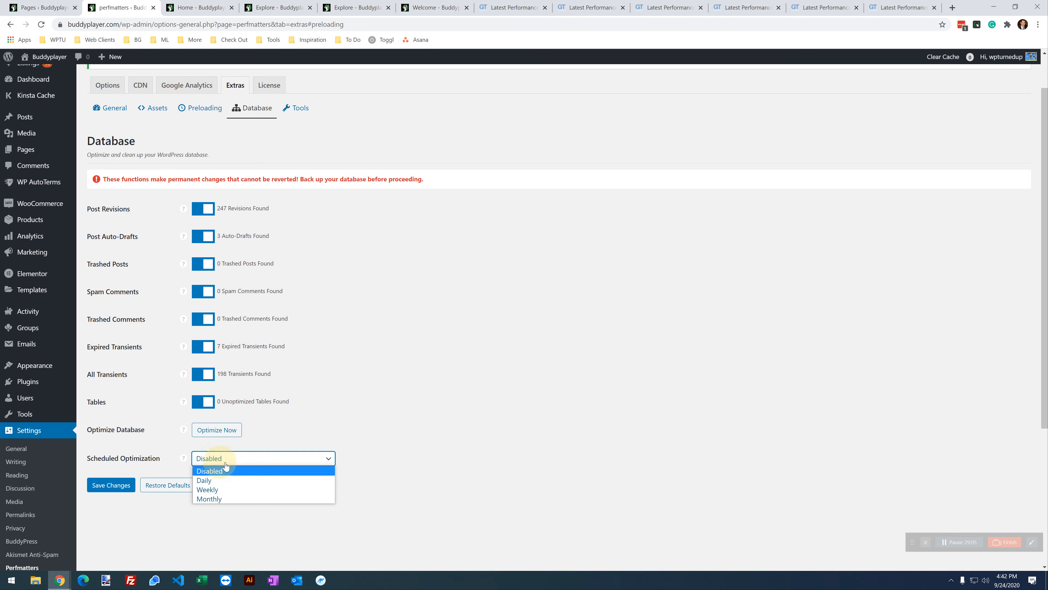
{"action": "left_click", "coordinate": [217, 490]}
{"action": "left_click", "coordinate": [400, 366]}
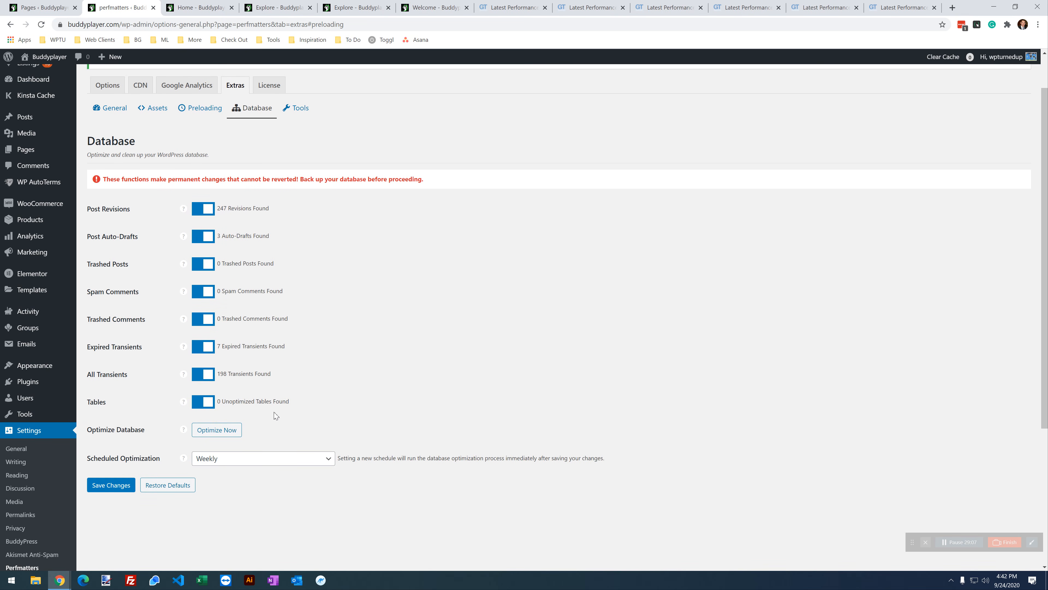
{"action": "left_click", "coordinate": [123, 492]}
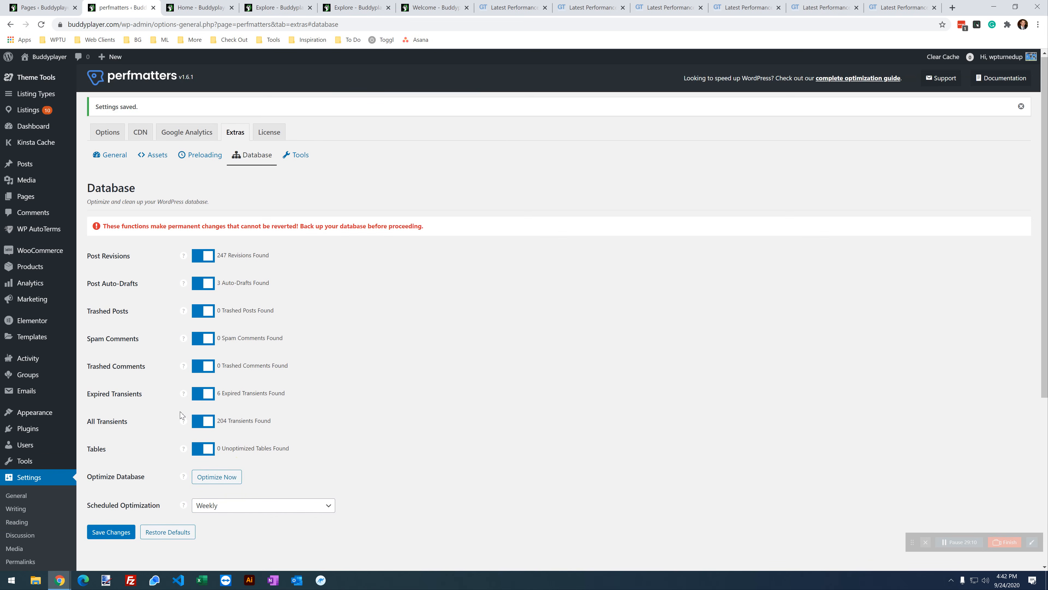
{"action": "left_click", "coordinate": [225, 432]}
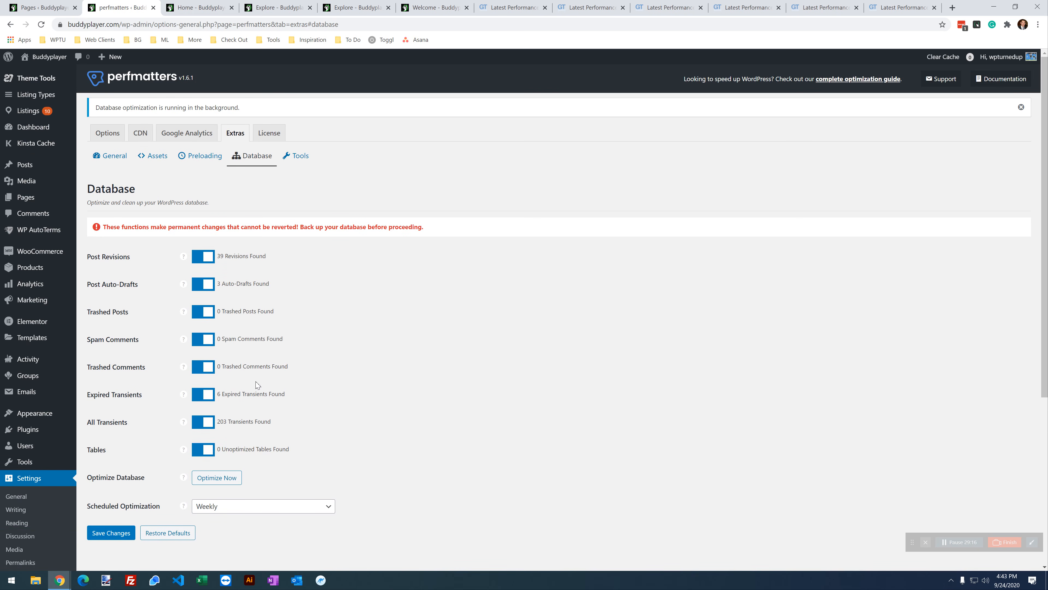
{"action": "left_click_drag", "start_coordinate": [243, 115], "coordinate": [96, 112]}
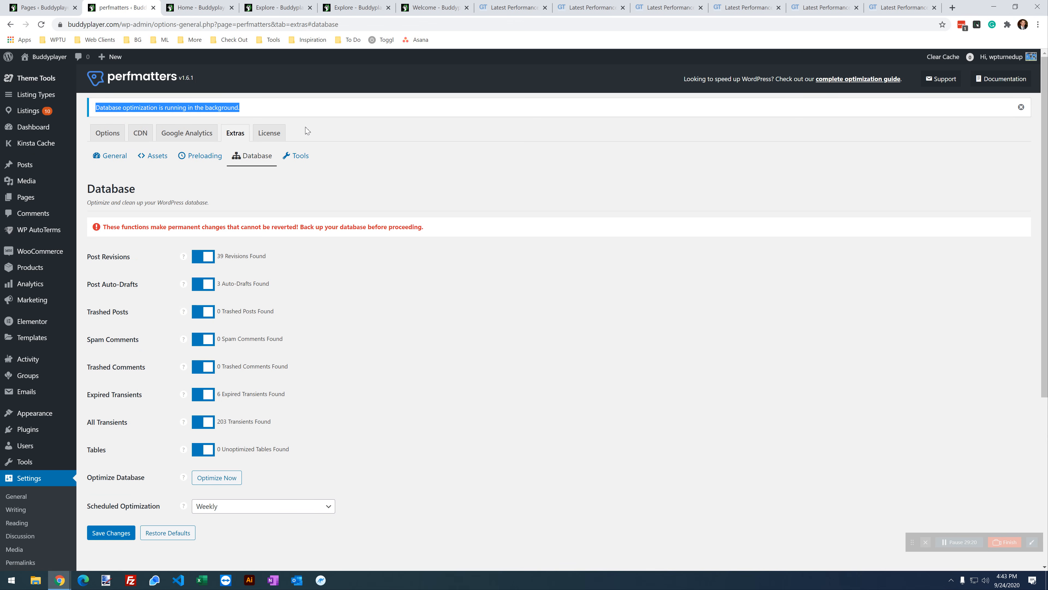
{"action": "left_click", "coordinate": [301, 110]}
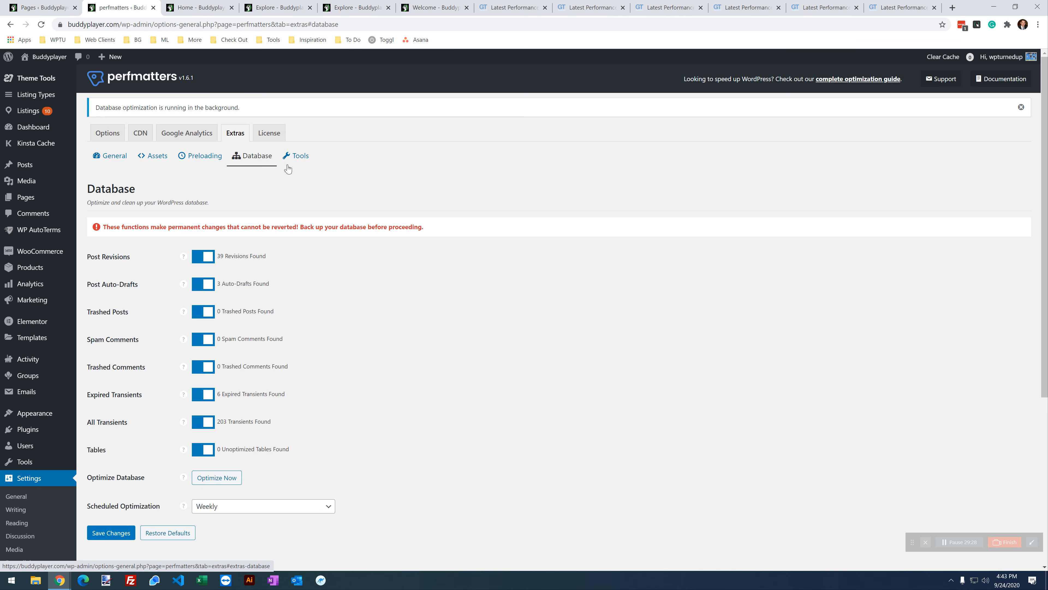
Step: Visit Tools and Database, then open Options to see the 10-transients-removed completion notice
{"action": "left_click", "coordinate": [298, 156]}
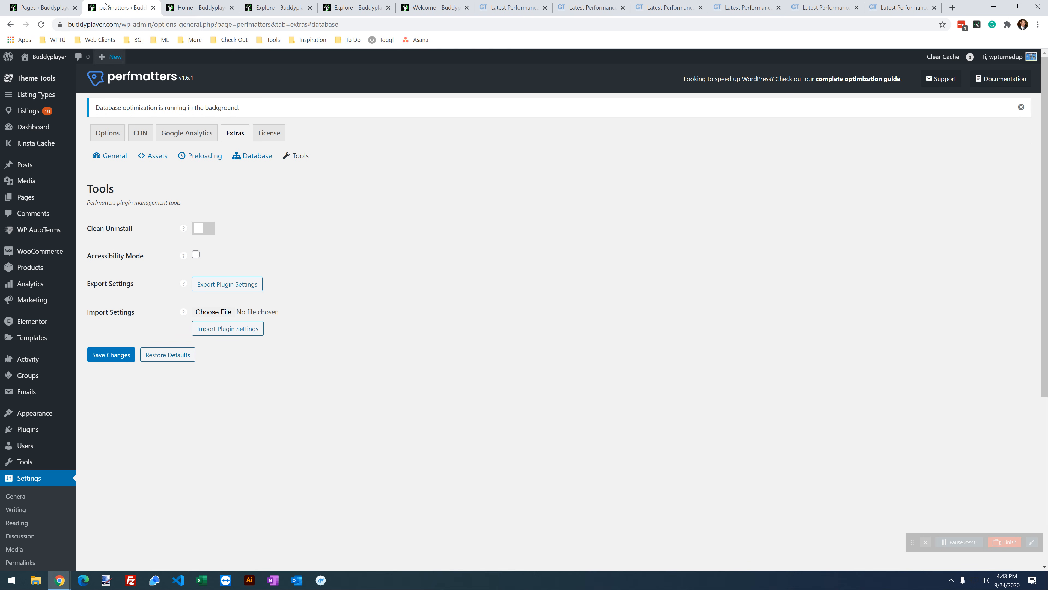
{"action": "left_click", "coordinate": [372, 257]}
{"action": "left_click", "coordinate": [258, 163]}
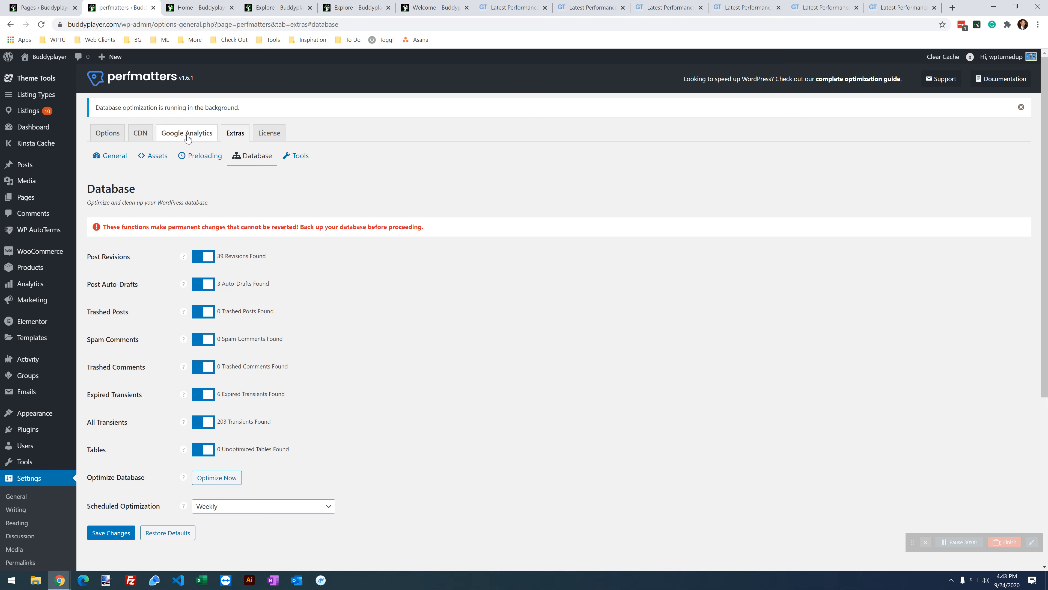
{"action": "left_click", "coordinate": [108, 133]}
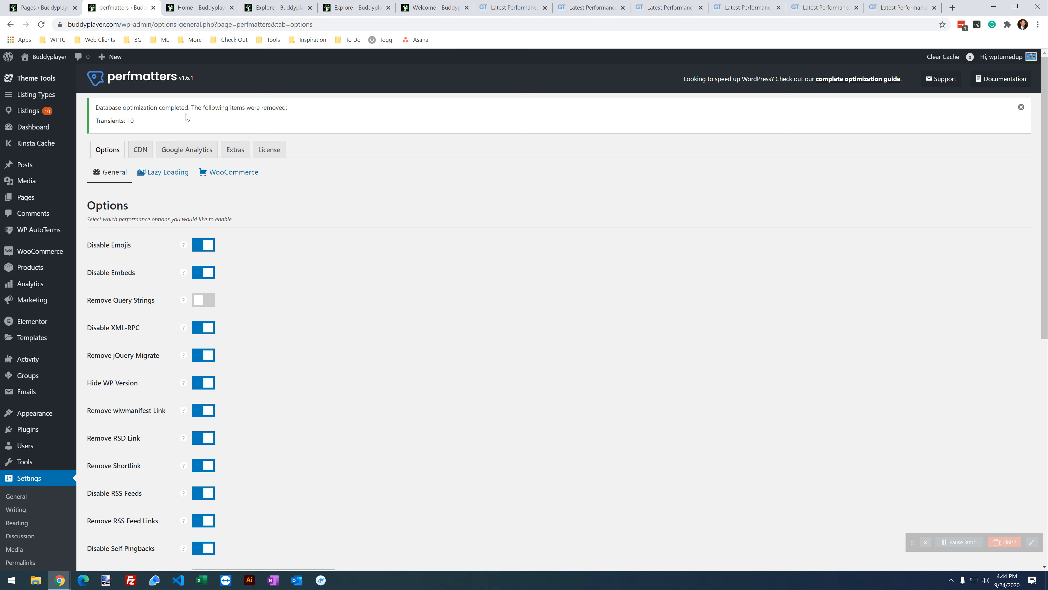
Step: Reopen Extras > Database and review the enabled cleanup items
{"action": "left_click_drag", "start_coordinate": [215, 109], "coordinate": [105, 108]}
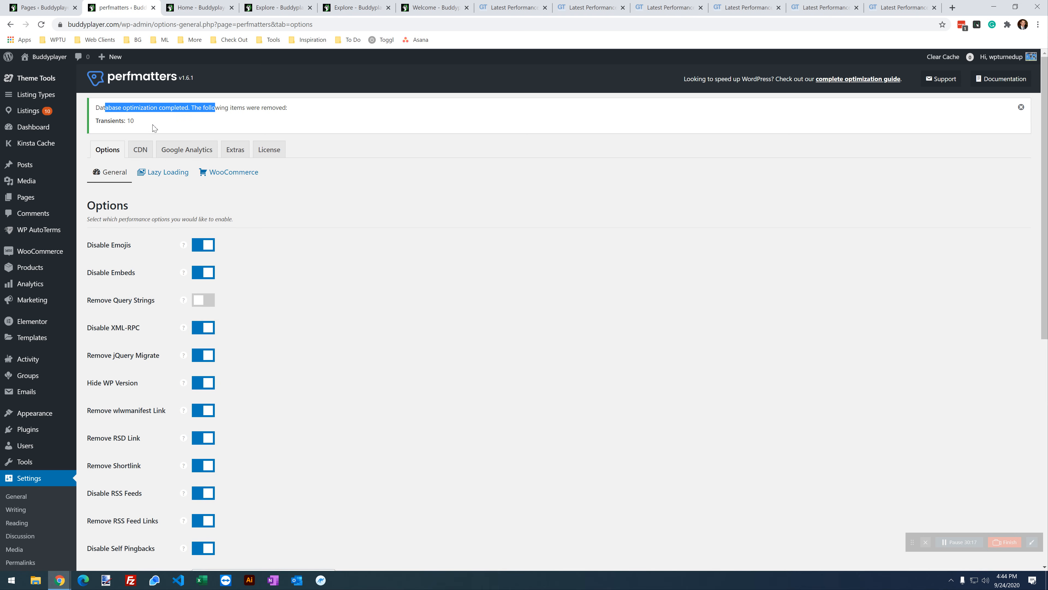
{"action": "left_click", "coordinate": [239, 155]}
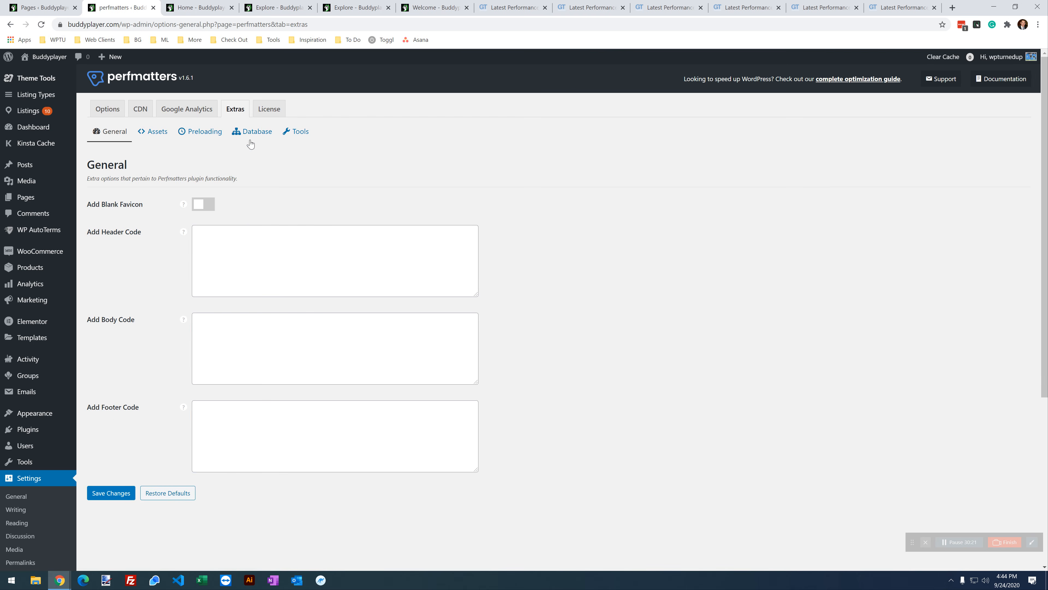
{"action": "left_click", "coordinate": [253, 132]}
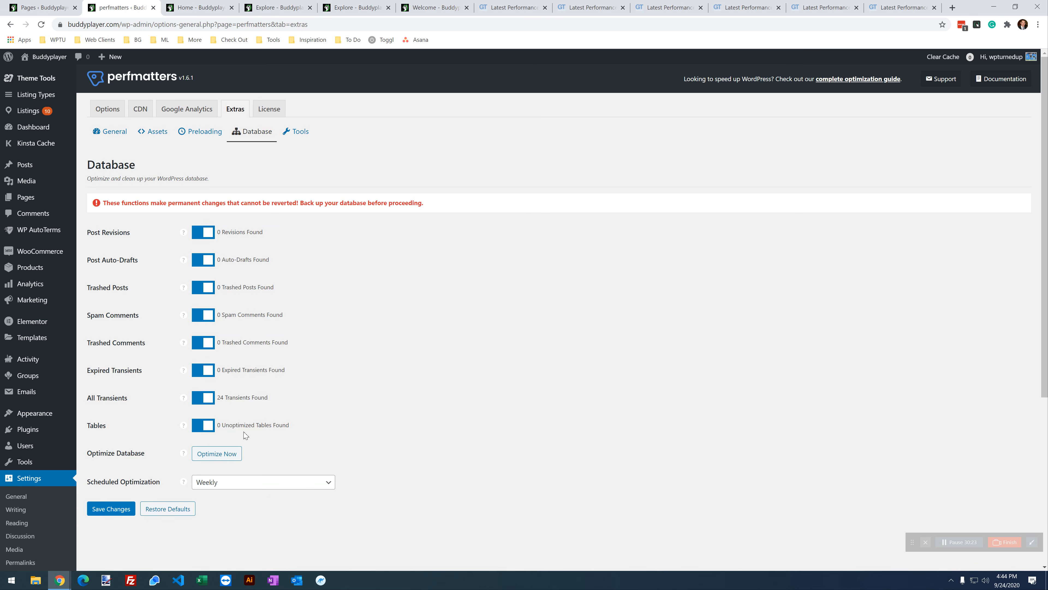
{"action": "left_click_drag", "start_coordinate": [300, 426], "coordinate": [206, 230]}
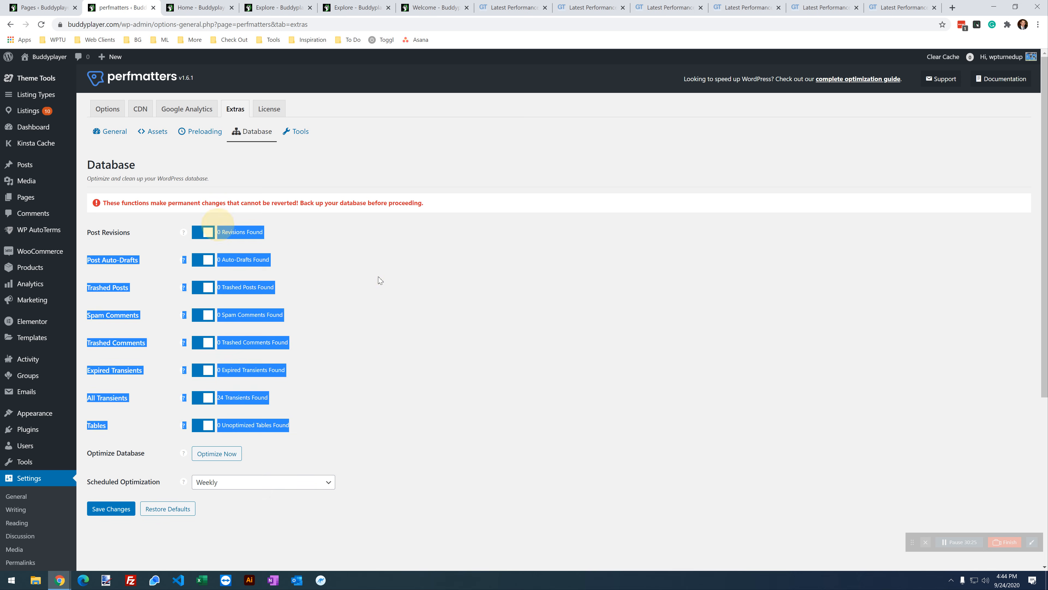
{"action": "left_click", "coordinate": [396, 276]}
{"action": "scroll", "coordinate": [449, 358], "scroll_direction": "down", "scroll_amount": 1}
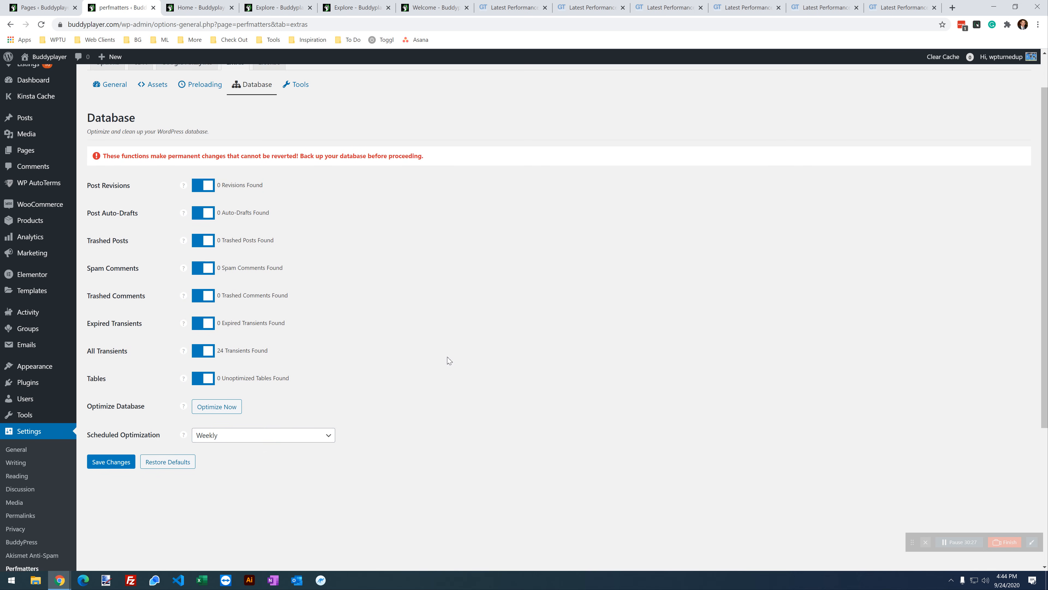
Step: Run Optimize Now again and check the transient counts (24 found, 22 remaining)
{"action": "left_click", "coordinate": [214, 407]}
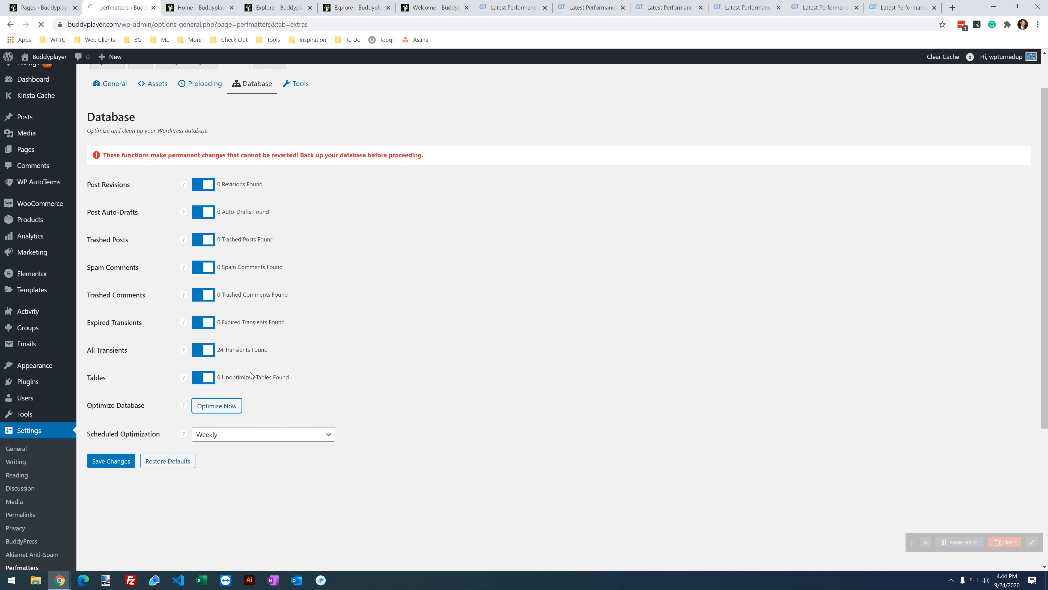
{"action": "left_click_drag", "start_coordinate": [284, 355], "coordinate": [208, 351]}
{"action": "left_click", "coordinate": [317, 324]}
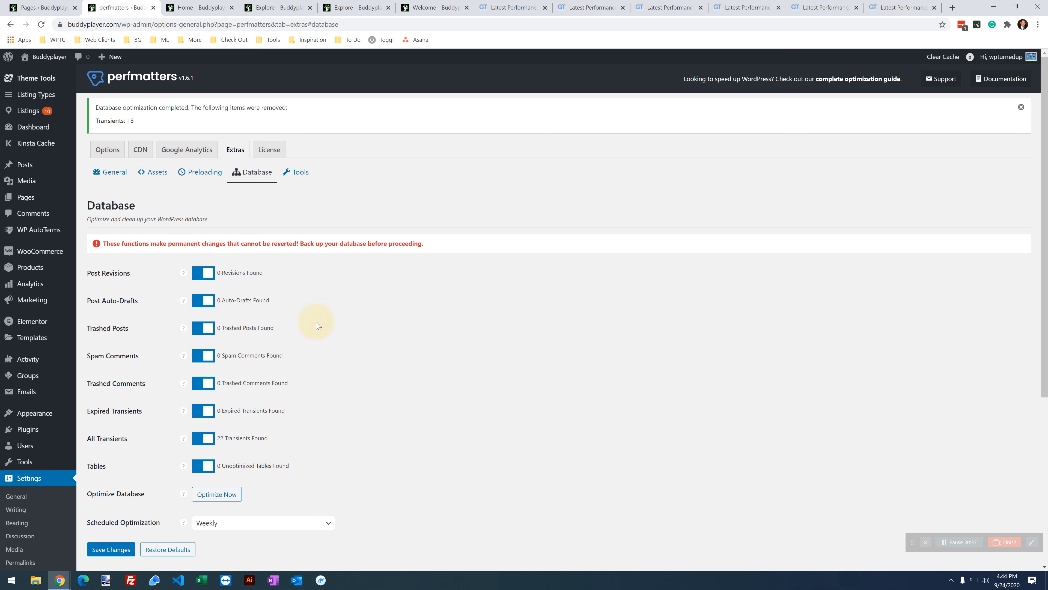
{"action": "left_click_drag", "start_coordinate": [270, 442], "coordinate": [206, 443]}
{"action": "left_click", "coordinate": [379, 431]}
{"action": "scroll", "coordinate": [382, 432], "scroll_direction": "down", "scroll_amount": 1}
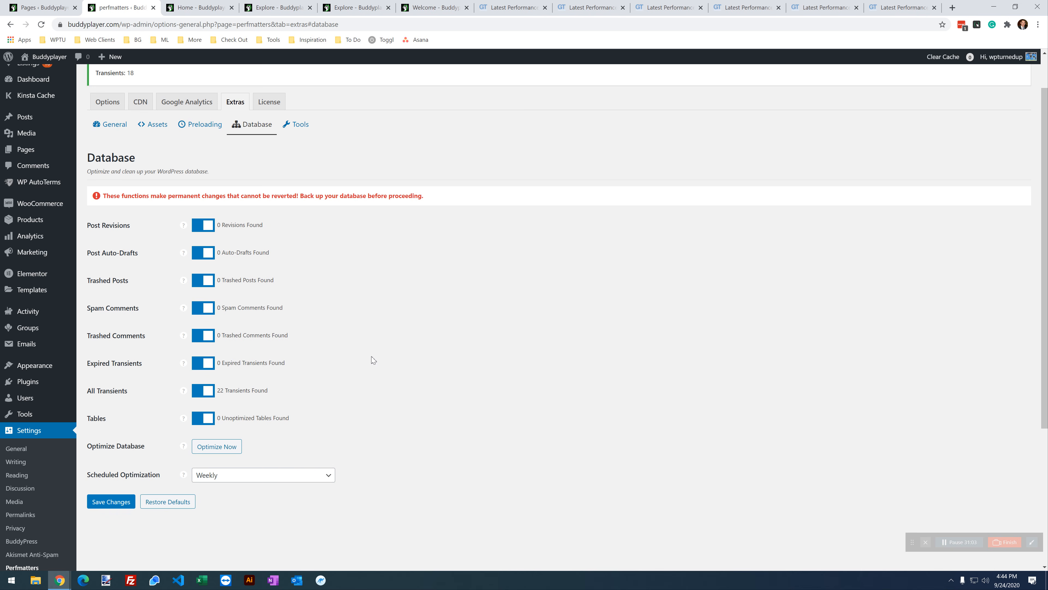
{"action": "left_click", "coordinate": [371, 357]}
Step: Retest the home page report until a new 2.9s, 1.84MB, 89-request report appears
{"action": "left_click", "coordinate": [671, 7]}
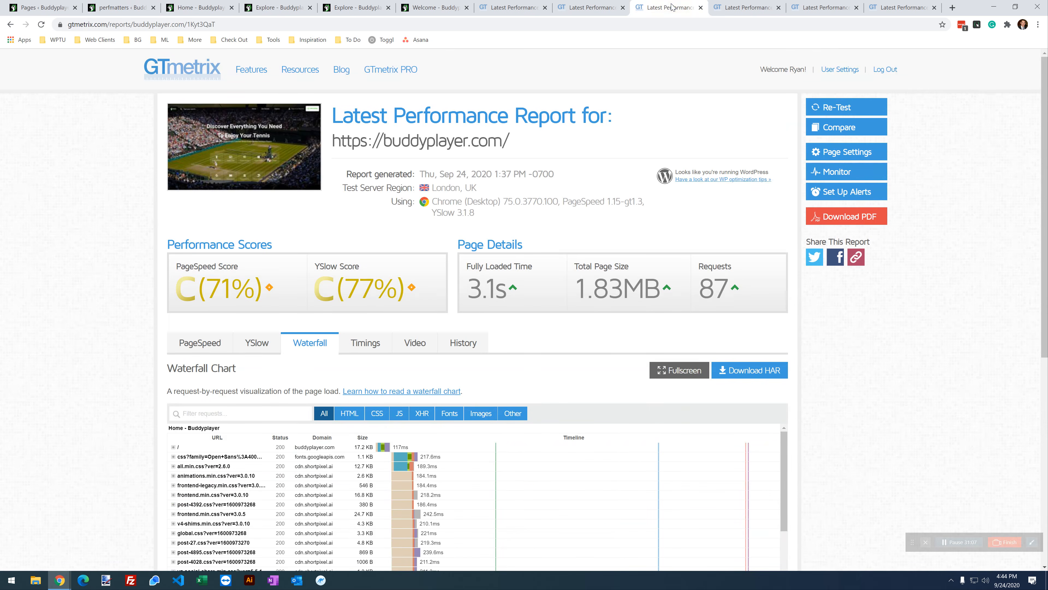
{"action": "left_click", "coordinate": [747, 7]}
{"action": "left_click", "coordinate": [670, 7]}
{"action": "left_click", "coordinate": [857, 108]}
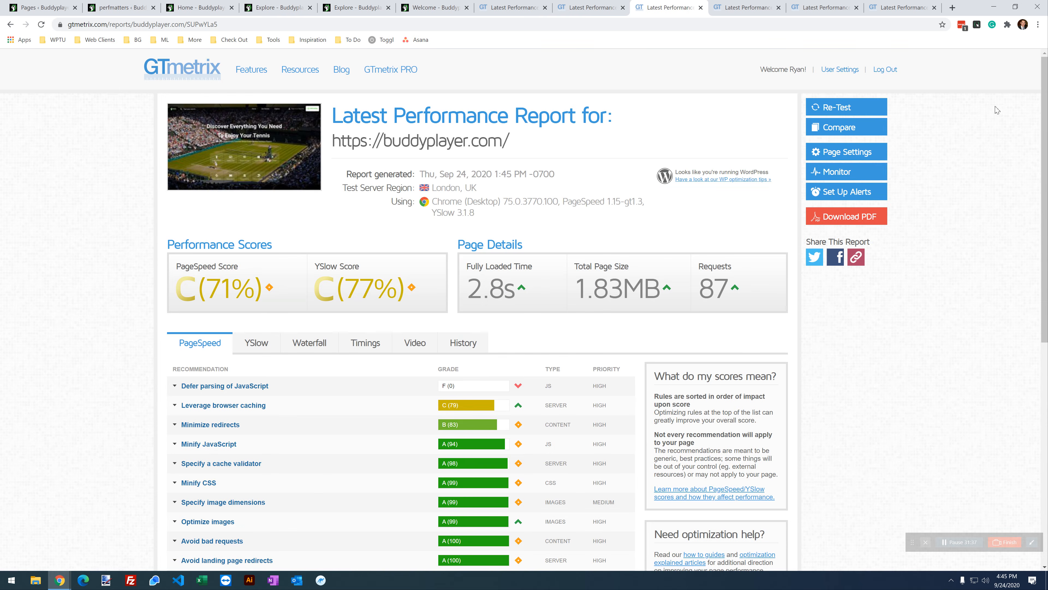
{"action": "left_click", "coordinate": [849, 109]}
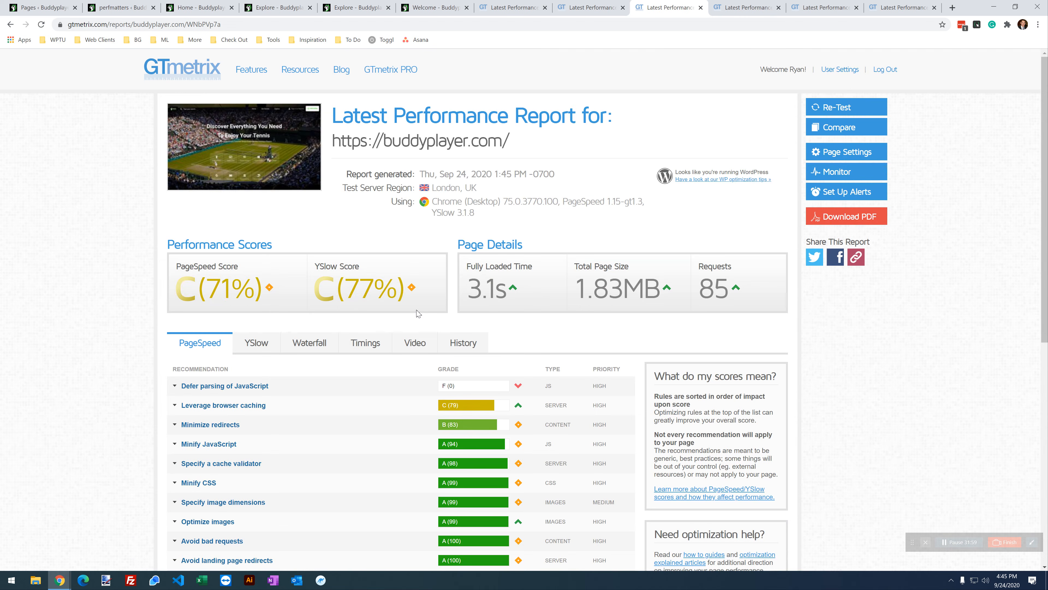
{"action": "left_click", "coordinate": [833, 108]}
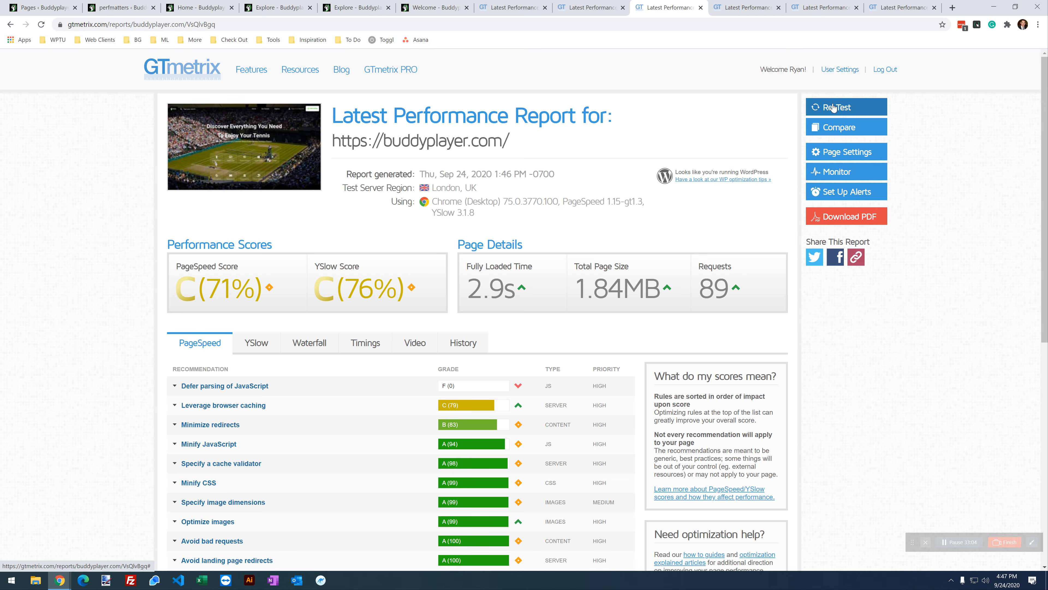
Step: Compare the earlier home page report's 1.90MB page size with the new report's 1.84MB
{"action": "left_click", "coordinate": [584, 8]}
{"action": "scroll", "coordinate": [570, 231], "scroll_direction": "up", "scroll_amount": 1}
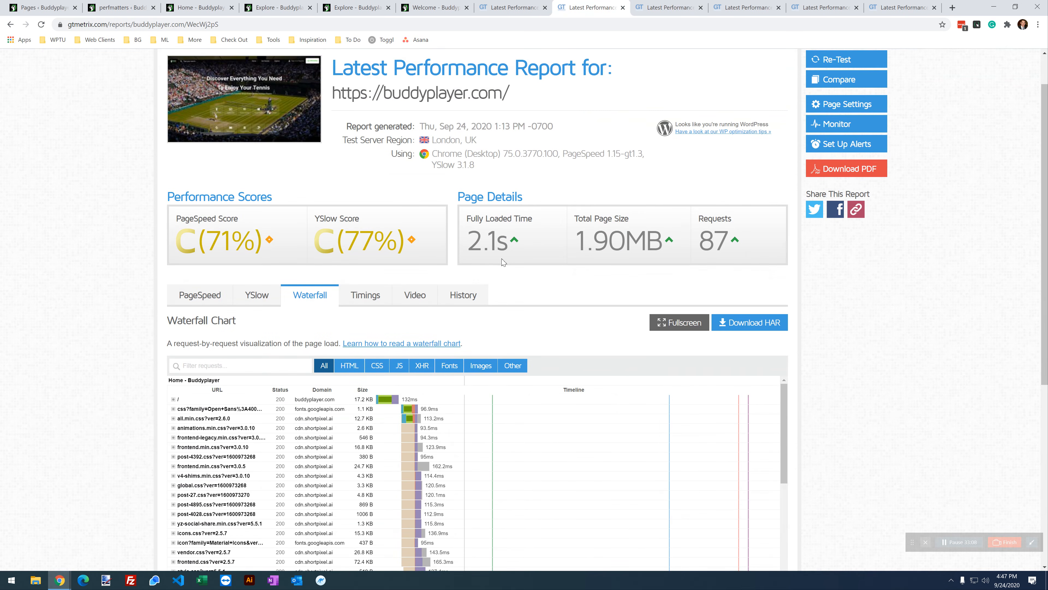
{"action": "left_click", "coordinate": [644, 10]}
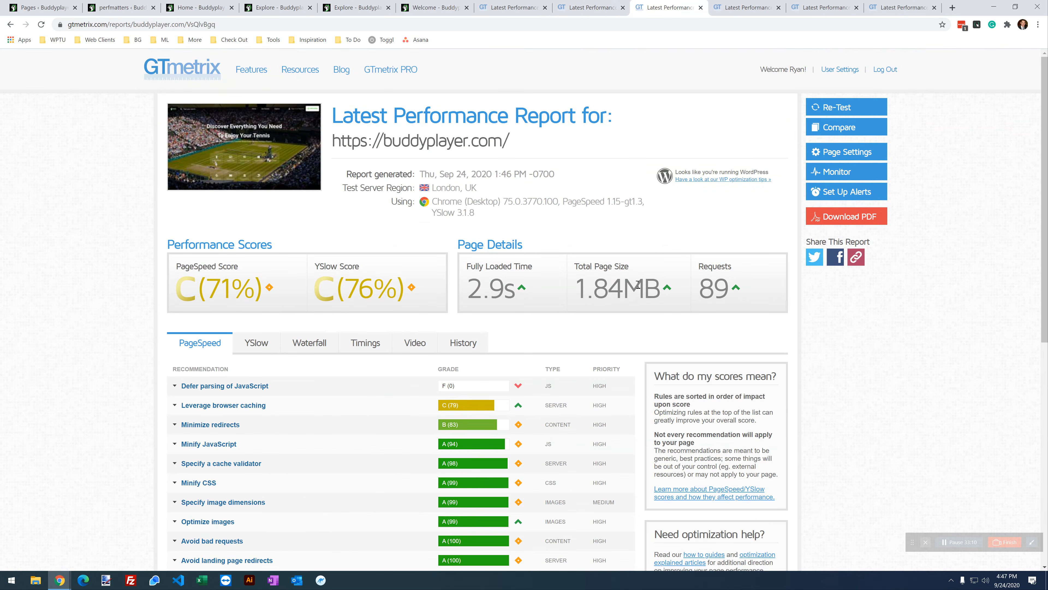
{"action": "left_click", "coordinate": [606, 8]}
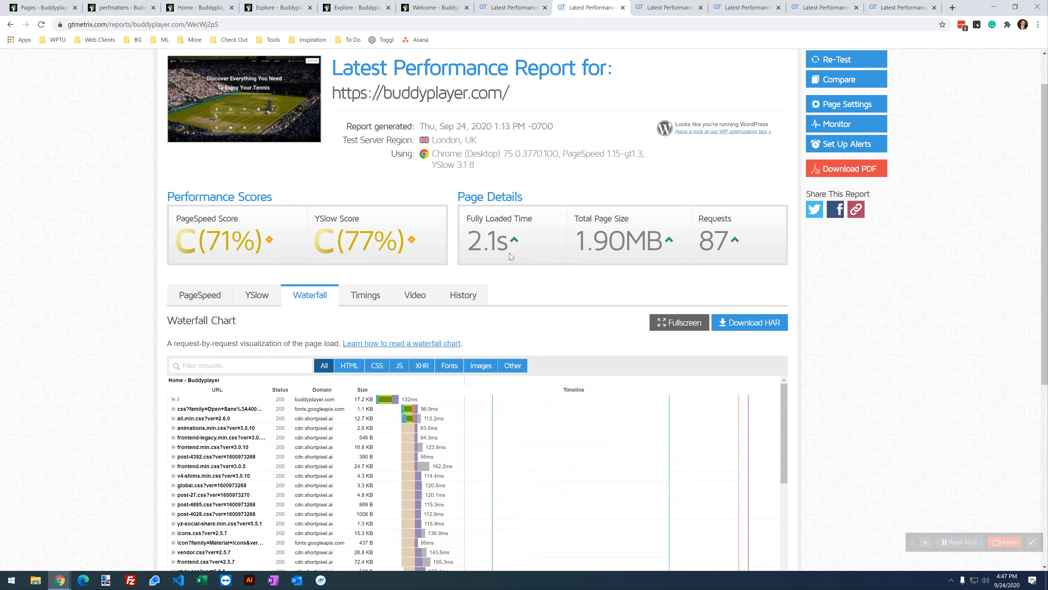
{"action": "left_click", "coordinate": [652, 7]}
{"action": "left_click", "coordinate": [580, 10]}
{"action": "left_click_drag", "start_coordinate": [658, 244], "coordinate": [580, 243]}
{"action": "key", "text": "ctrl+Tab"}
{"action": "left_click_drag", "start_coordinate": [648, 289], "coordinate": [575, 289]}
Step: Check the new home report's 89 requests, 2.9s fully loaded time and 1.84MB size, then show the Explore report
{"action": "left_click", "coordinate": [597, 9]}
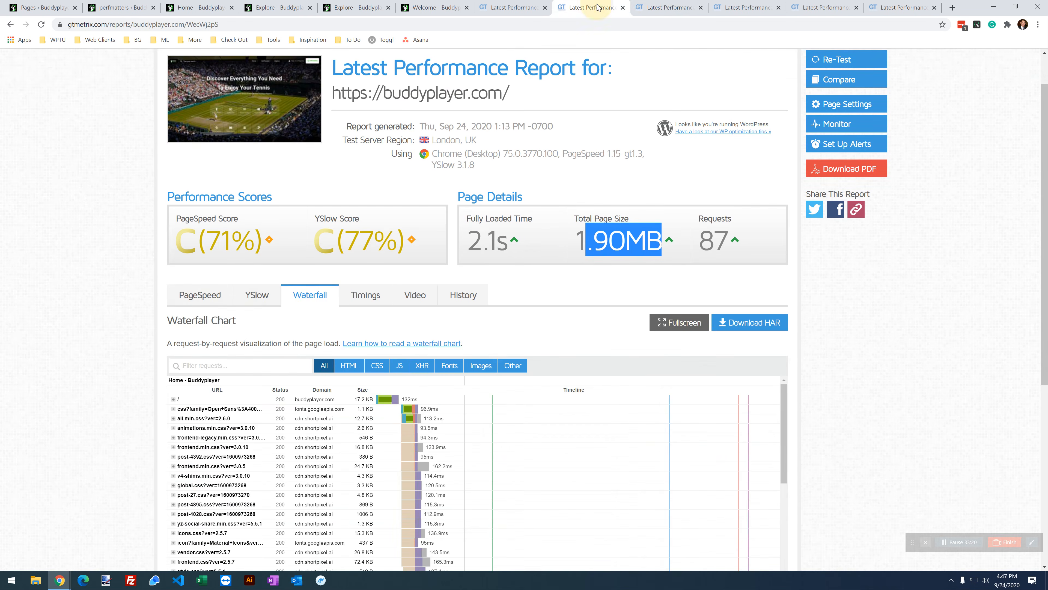
{"action": "left_click", "coordinate": [656, 9]}
{"action": "left_click_drag", "start_coordinate": [741, 294], "coordinate": [698, 267]}
{"action": "left_click_drag", "start_coordinate": [511, 298], "coordinate": [466, 292]}
{"action": "left_click_drag", "start_coordinate": [655, 292], "coordinate": [578, 288]}
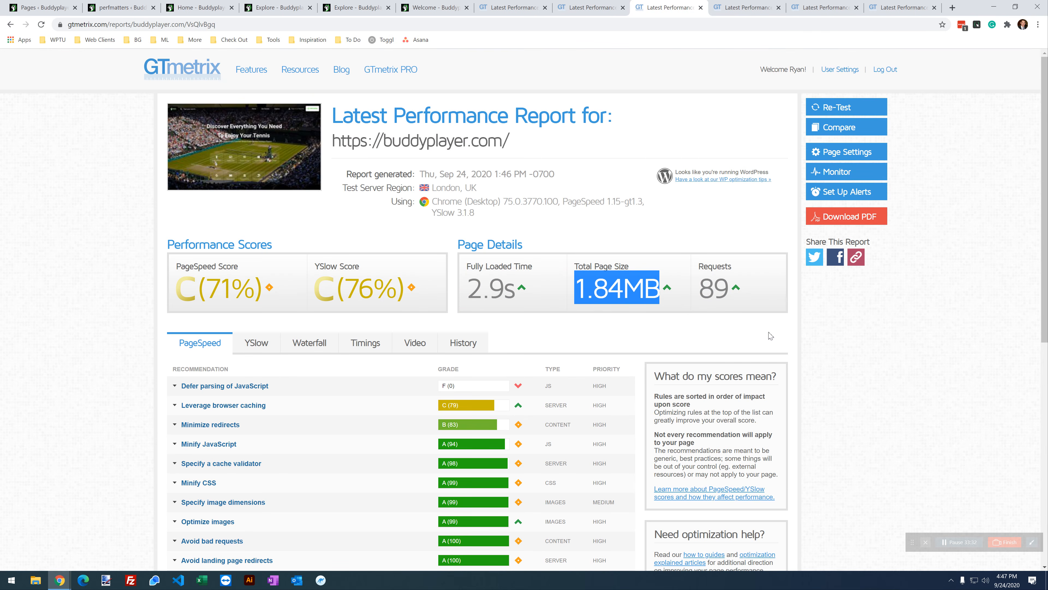
{"action": "key", "text": "ctrl+9"}
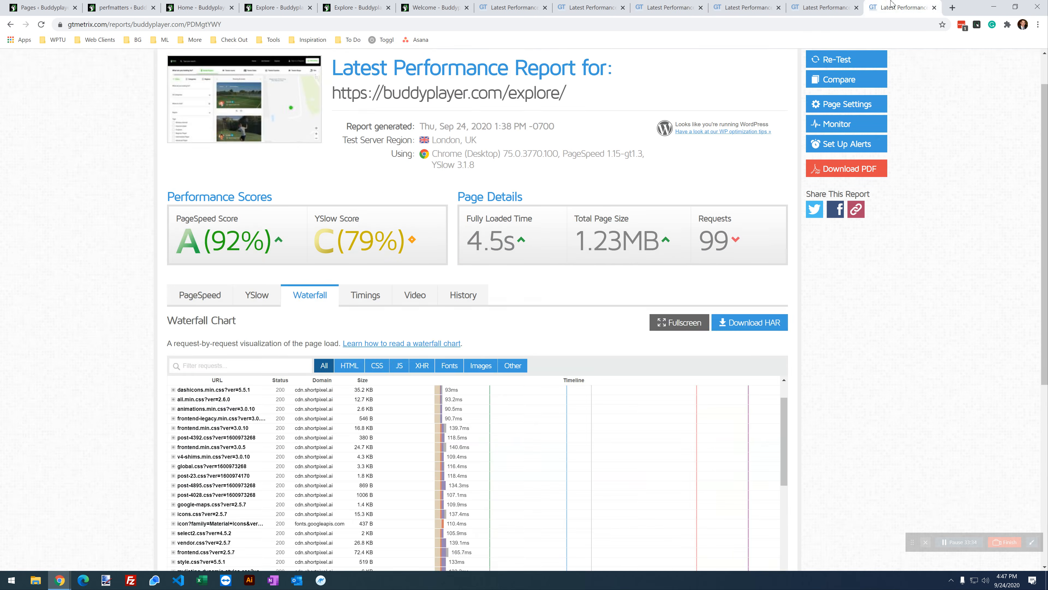
Step: Re-test the Explore page and note the earlier report's 1.23MB page size
{"action": "scroll", "coordinate": [910, 312], "scroll_direction": "up", "scroll_amount": 1}
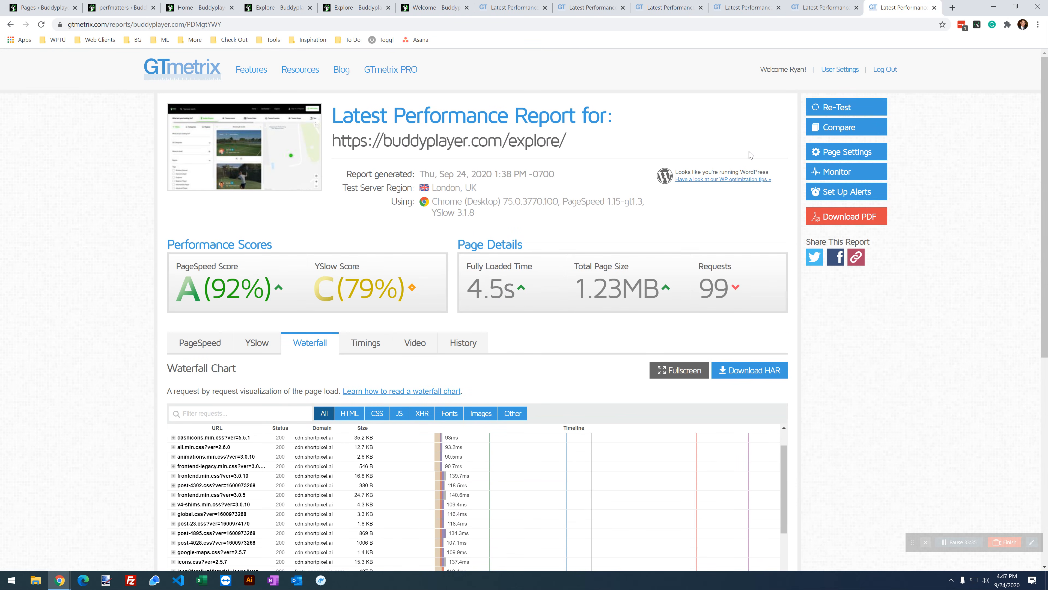
{"action": "left_click", "coordinate": [852, 111]}
{"action": "key", "text": "ctrl+Page_Up"}
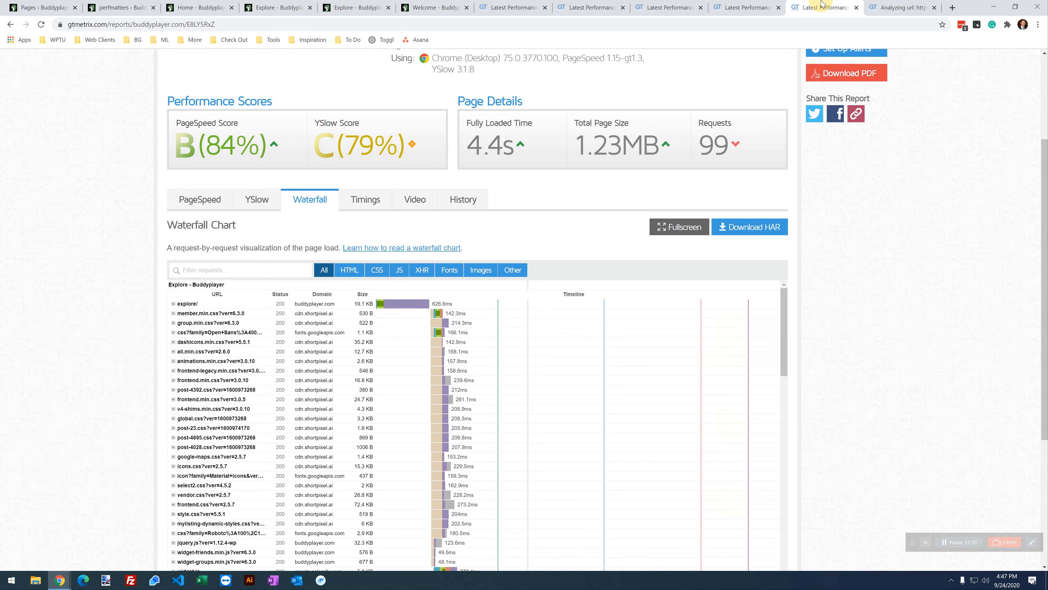
{"action": "left_click_drag", "start_coordinate": [656, 146], "coordinate": [586, 145]}
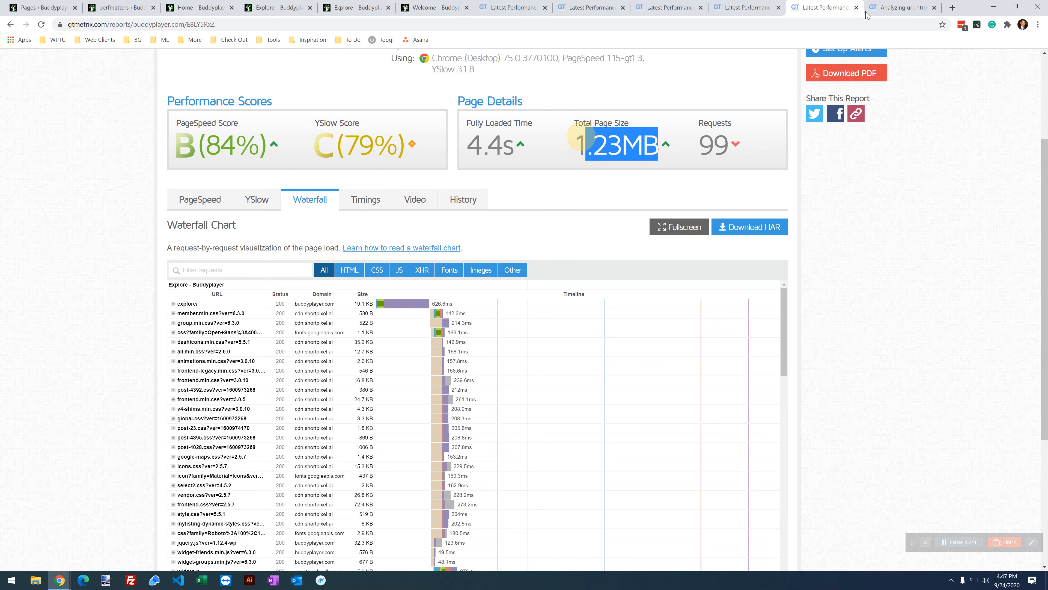
{"action": "left_click", "coordinate": [899, 5]}
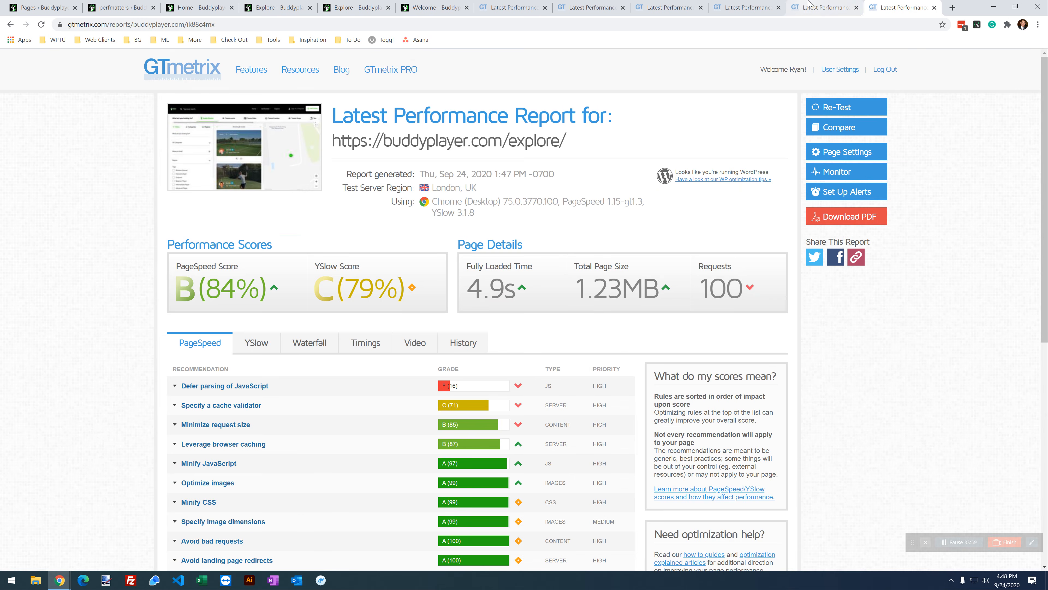
Step: Compare the finished Explore retest's 1.23MB page size against the earlier Explore report
{"action": "left_click", "coordinate": [821, 7]}
{"action": "left_click", "coordinate": [898, 8]}
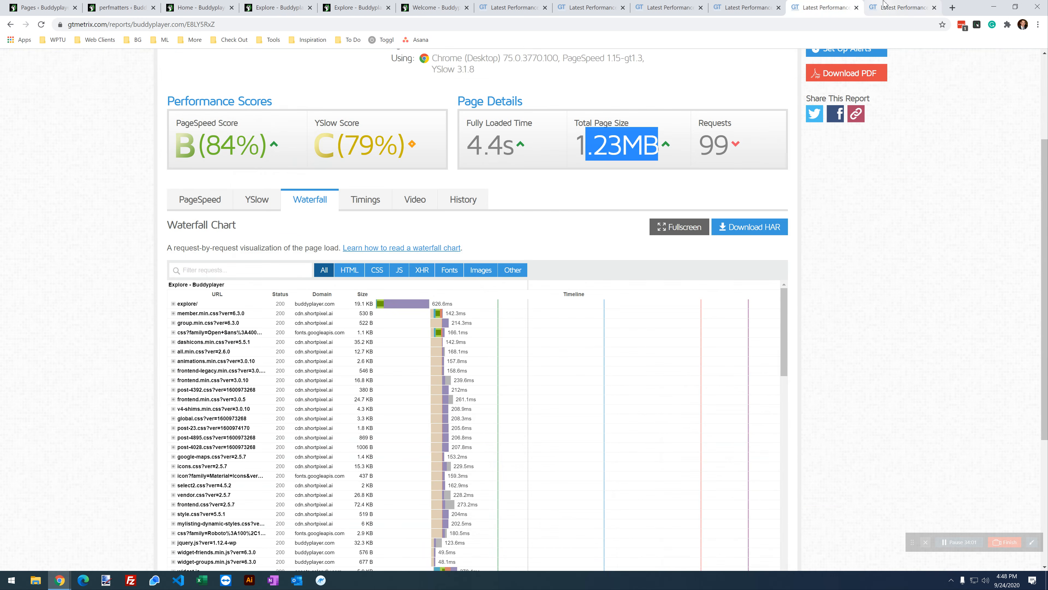
{"action": "left_click_drag", "start_coordinate": [622, 287], "coordinate": [579, 284]}
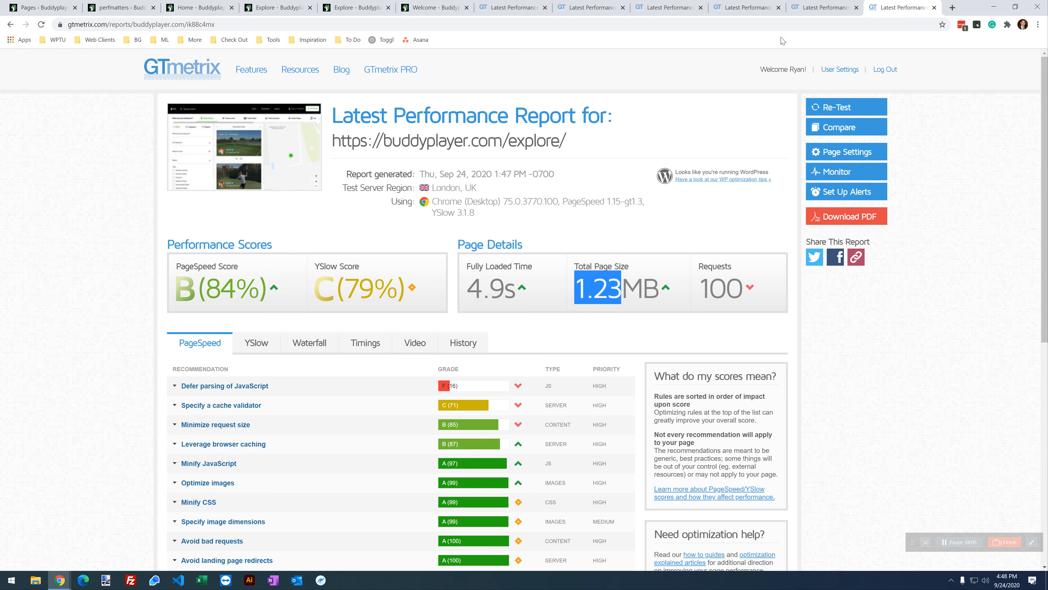
{"action": "left_click", "coordinate": [825, 7]}
{"action": "left_click", "coordinate": [899, 7]}
{"action": "left_click", "coordinate": [45, 261]}
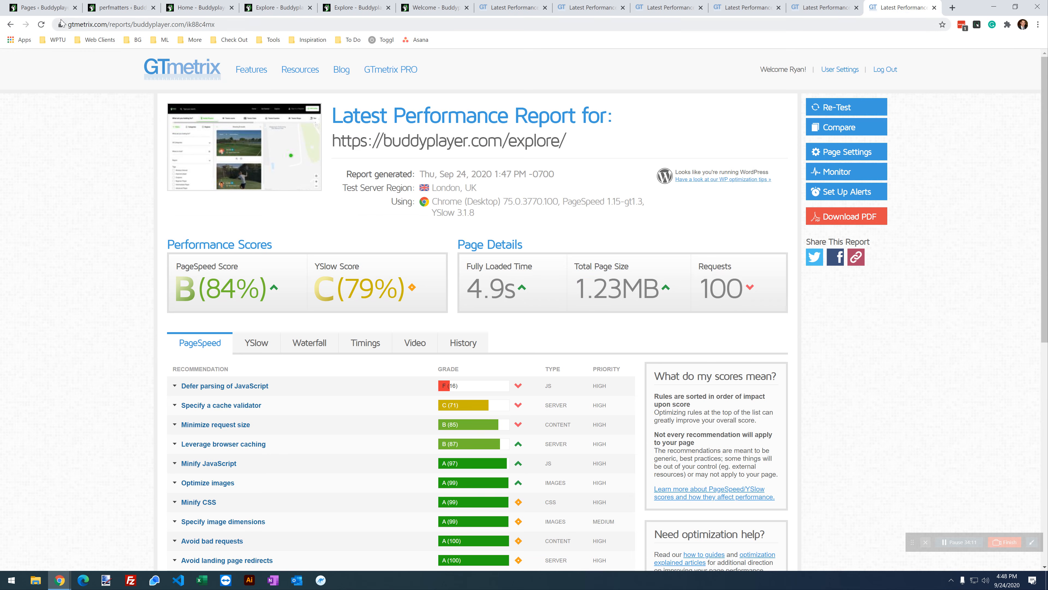
Step: Go back to Perfmatters and open its Google Analytics optimization settings
{"action": "left_click", "coordinate": [120, 7]}
{"action": "scroll", "coordinate": [391, 330], "scroll_direction": "up", "scroll_amount": 2}
{"action": "left_click", "coordinate": [195, 152]}
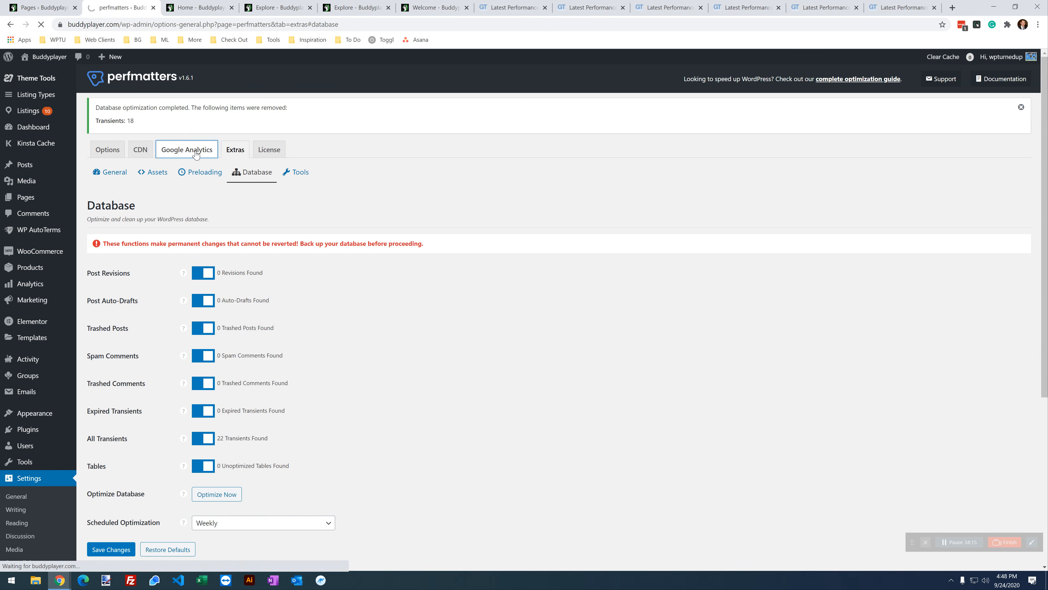